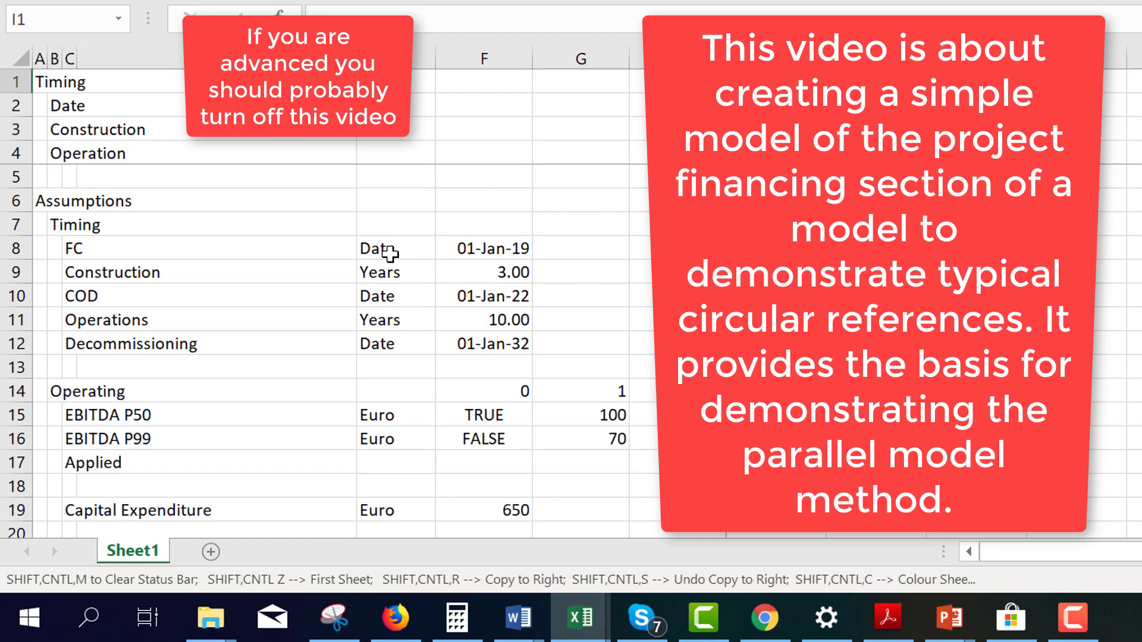
Step: Review the timing assumptions from the FC date and construction period through COD and the operations period
{"action": "key", "text": "Down"}
{"action": "key", "text": "Down"}
{"action": "key", "text": "Down"}
{"action": "key", "text": "Down"}
{"action": "key", "text": "Down"}
{"action": "key", "text": "Down"}
{"action": "key", "text": "Down"}
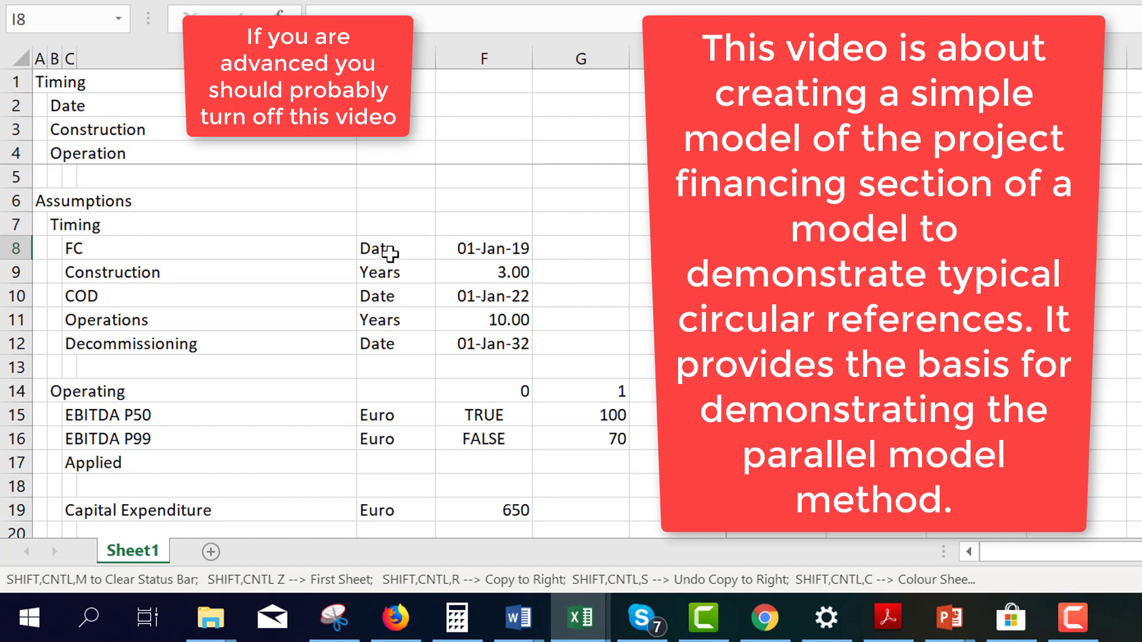
{"action": "key", "text": "Left"}
{"action": "key", "text": "Left"}
{"action": "key", "text": "Left"}
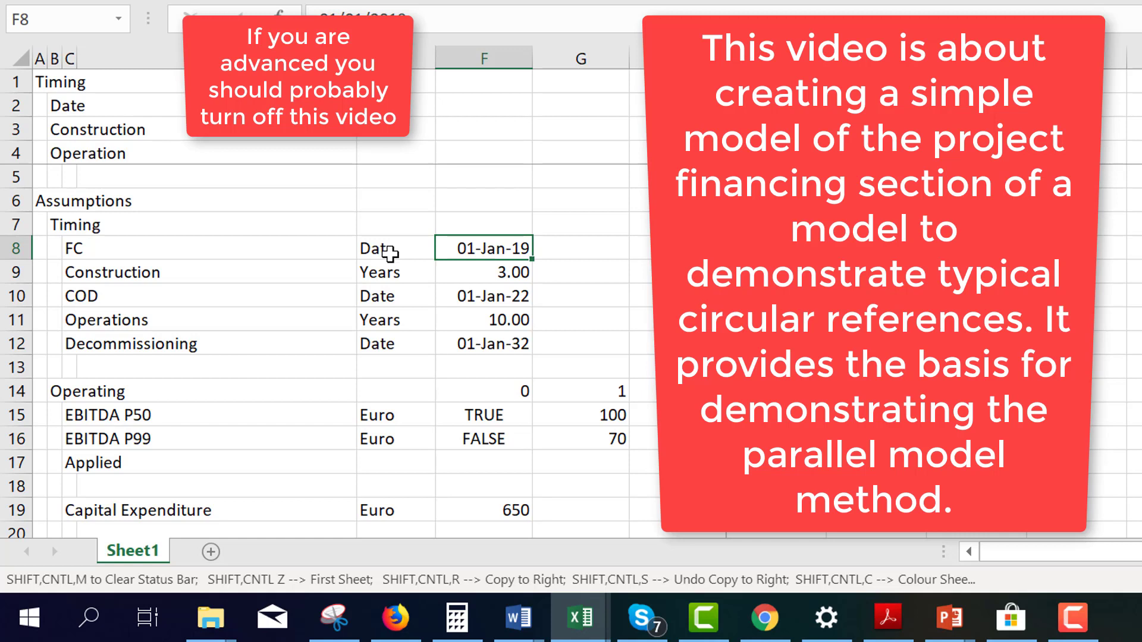
{"action": "key", "text": "Down"}
{"action": "key", "text": "Down"}
{"action": "key", "text": "Down"}
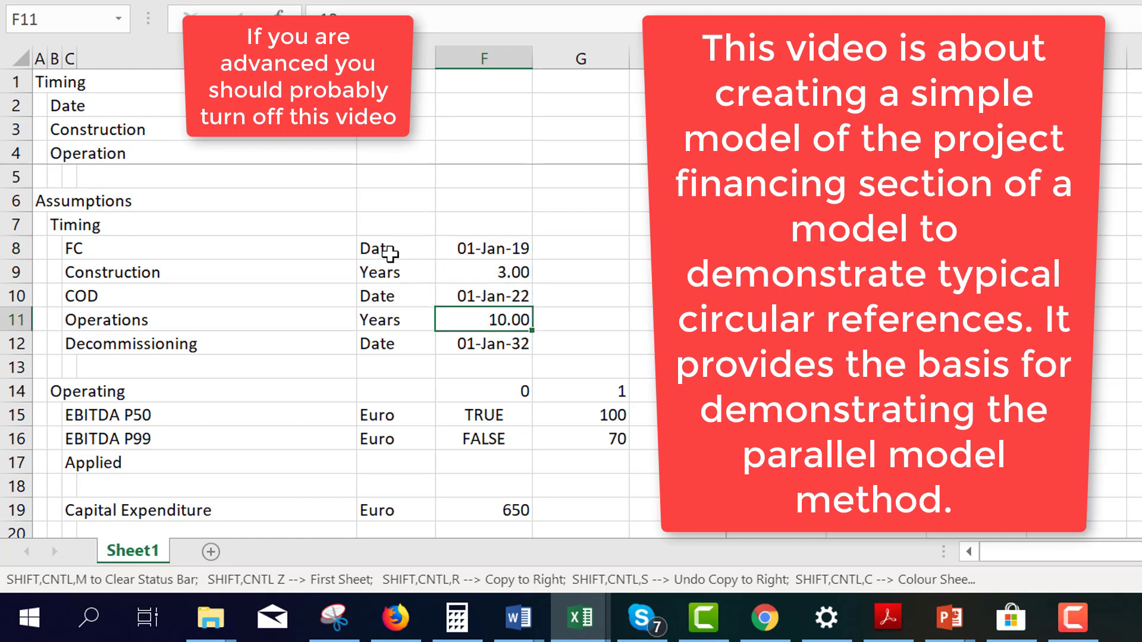
{"action": "key", "text": "Up"}
{"action": "key", "text": "Up"}
{"action": "key", "text": "Up"}
{"action": "key", "text": "Down"}
{"action": "key", "text": "Down"}
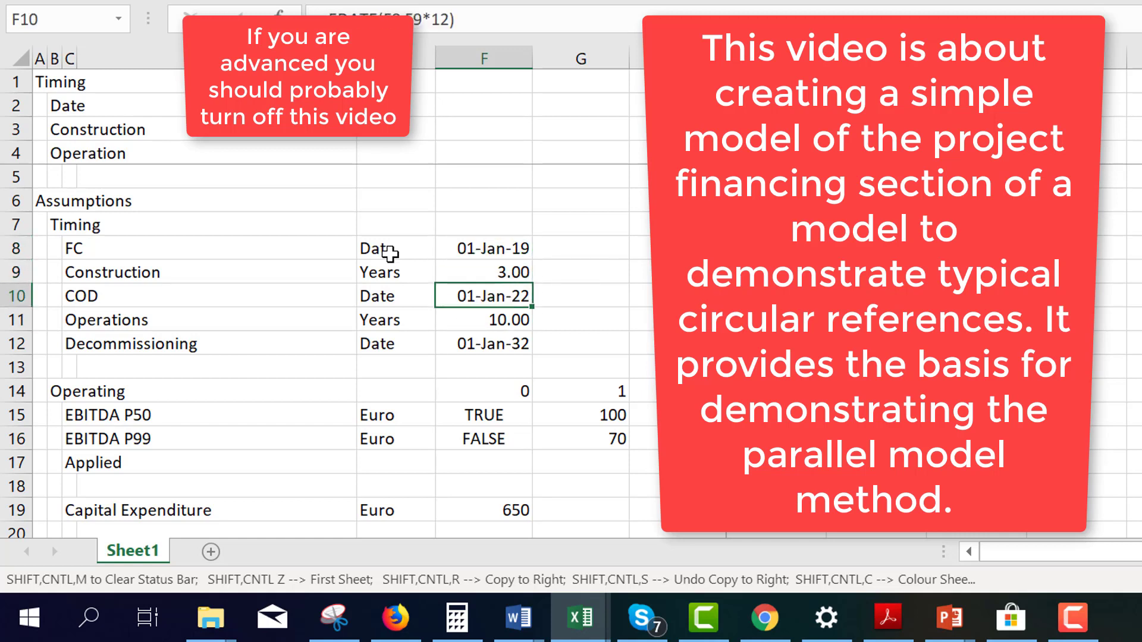
{"action": "key", "text": "Up"}
{"action": "key", "text": "Up"}
Step: Examine the operating assumptions, including the EBITDA P50 and P99 cases, capital expenditure and tax rate
{"action": "key", "text": "Down"}
{"action": "key", "text": "Down"}
{"action": "key", "text": "Down"}
{"action": "key", "text": "Down"}
{"action": "key", "text": "Down"}
{"action": "key", "text": "Down"}
{"action": "key", "text": "Down"}
{"action": "key", "text": "Down"}
{"action": "key", "text": "Down"}
{"action": "key", "text": "Down"}
{"action": "key", "text": "Down"}
{"action": "key", "text": "Down"}
{"action": "key", "text": "Down"}
{"action": "key", "text": "Down"}
{"action": "key", "text": "Down"}
{"action": "key", "text": "Down"}
{"action": "key", "text": "Down"}
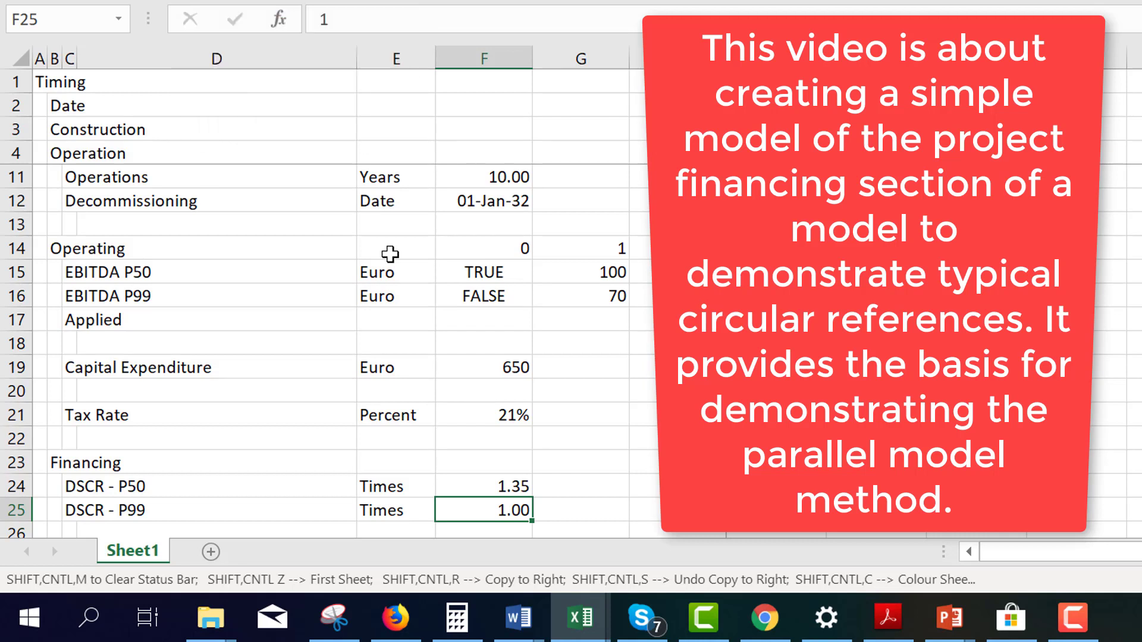
{"action": "key", "text": "Up"}
{"action": "key", "text": "Up"}
{"action": "key", "text": "Up"}
{"action": "key", "text": "Up"}
{"action": "key", "text": "Up"}
{"action": "key", "text": "Up"}
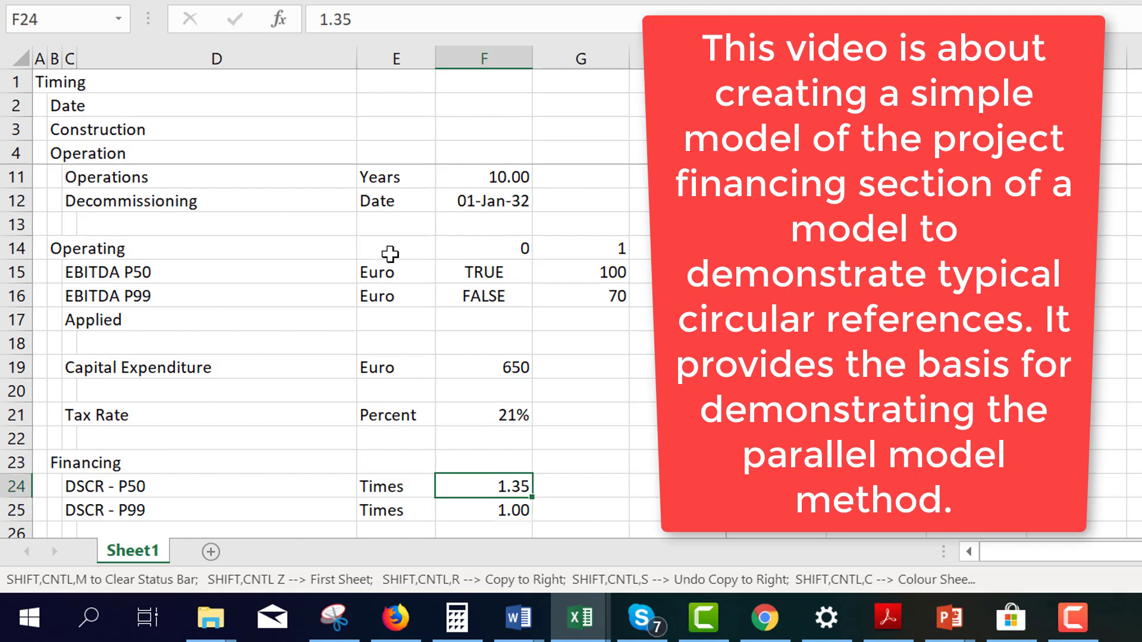
{"action": "key", "text": "Down"}
{"action": "key", "text": "Down"}
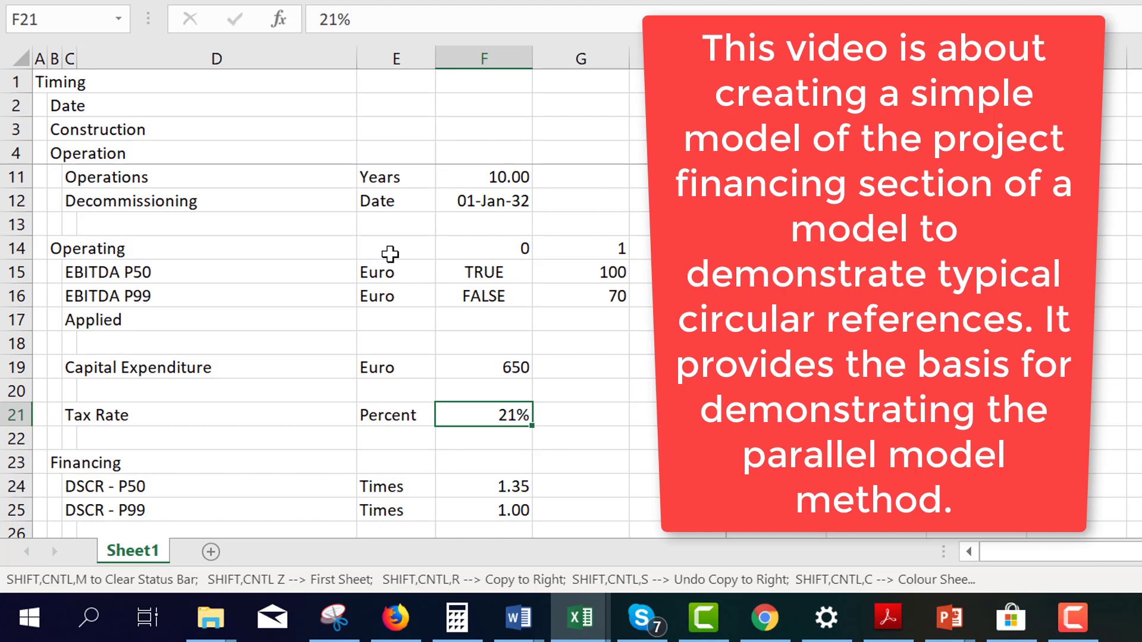
Step: Skim down to the Operations section and return to review the DSCR and Up-Front Equity assumptions under Financing
{"action": "key", "text": "Down"}
{"action": "key", "text": "Down"}
{"action": "key", "text": "Down"}
{"action": "key", "text": "Down"}
{"action": "key", "text": "Down"}
{"action": "key", "text": "Down"}
{"action": "key", "text": "Down"}
{"action": "key", "text": "Down"}
{"action": "key", "text": "Down"}
{"action": "key", "text": "Down"}
{"action": "key", "text": "Down"}
{"action": "key", "text": "Down"}
{"action": "key", "text": "Down"}
{"action": "key", "text": "Down"}
{"action": "key", "text": "Down"}
{"action": "key", "text": "Down"}
{"action": "key", "text": "Down"}
{"action": "key", "text": "Down"}
{"action": "key", "text": "Down"}
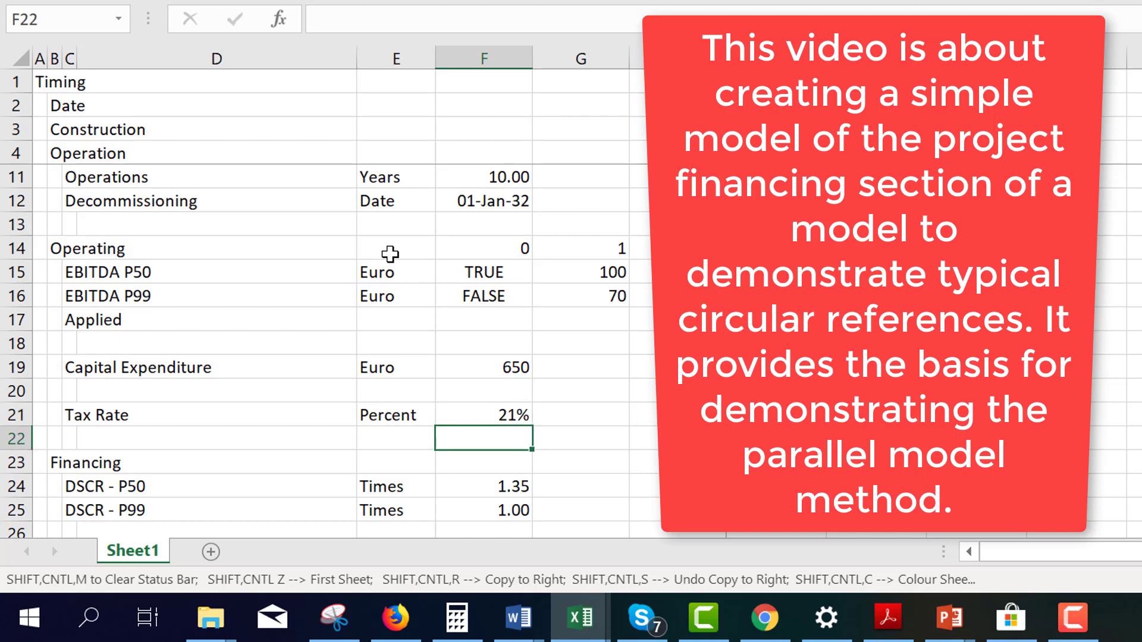
{"action": "key", "text": "Up"}
{"action": "key", "text": "Up"}
{"action": "key", "text": "Up"}
{"action": "key", "text": "Up"}
{"action": "key", "text": "Up"}
{"action": "key", "text": "Up"}
{"action": "key", "text": "Up"}
{"action": "key", "text": "Up"}
{"action": "key", "text": "Up"}
{"action": "key", "text": "Up"}
{"action": "key", "text": "Up"}
{"action": "key", "text": "Up"}
{"action": "key", "text": "Up"}
{"action": "key", "text": "Up"}
{"action": "key", "text": "Up"}
{"action": "key", "text": "Up"}
{"action": "key", "text": "Up"}
{"action": "key", "text": "Up"}
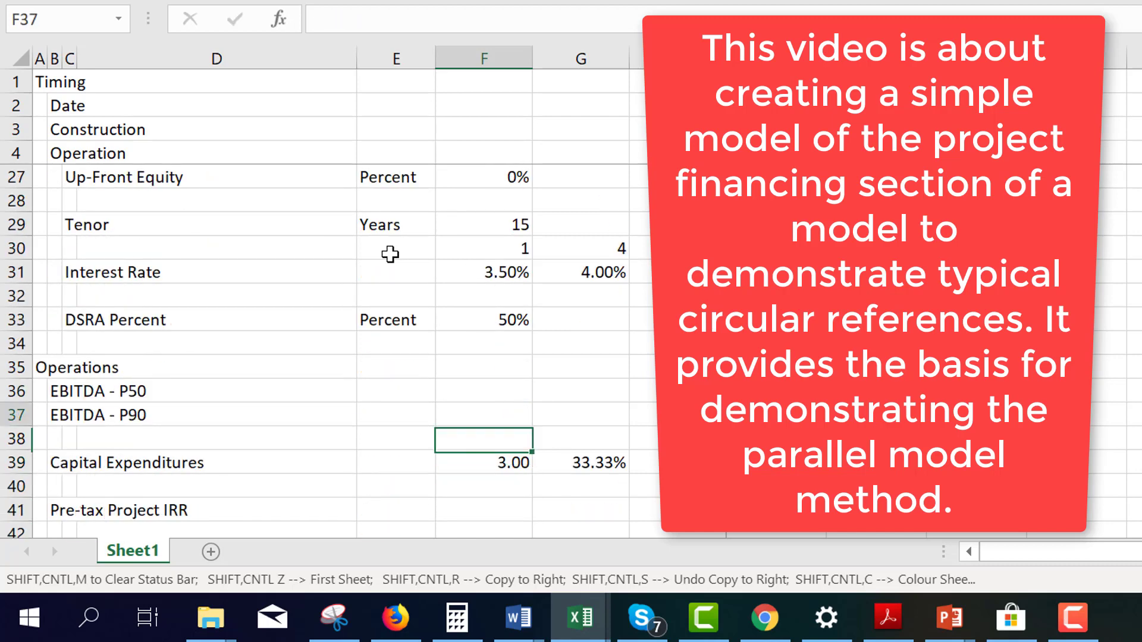
{"action": "key", "text": "Down"}
{"action": "key", "text": "Down"}
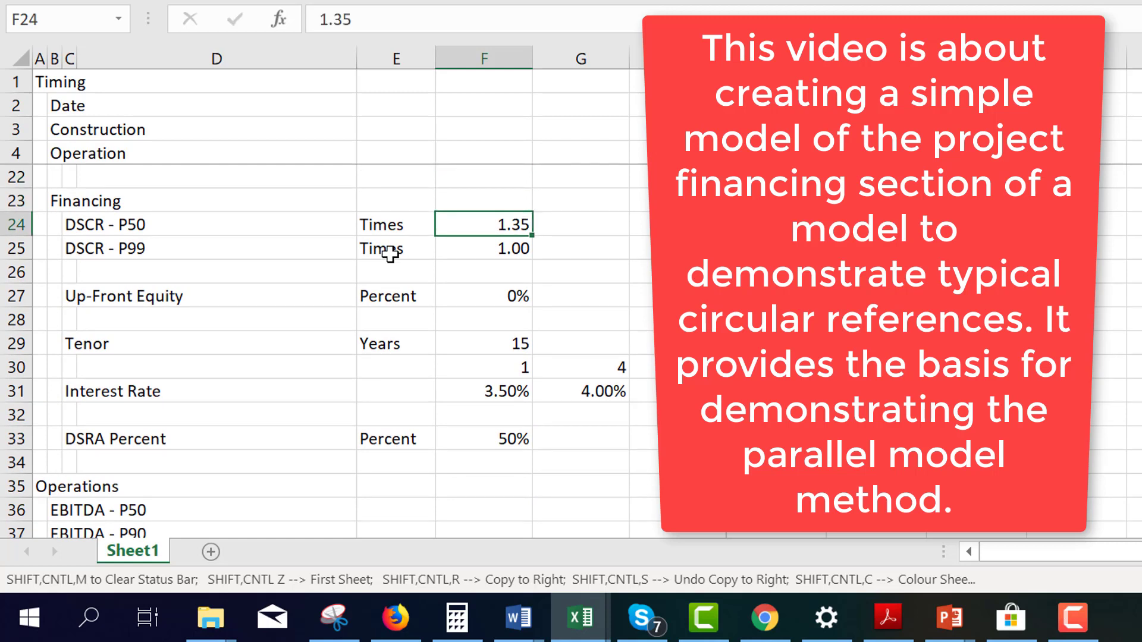
{"action": "key", "text": "Down"}
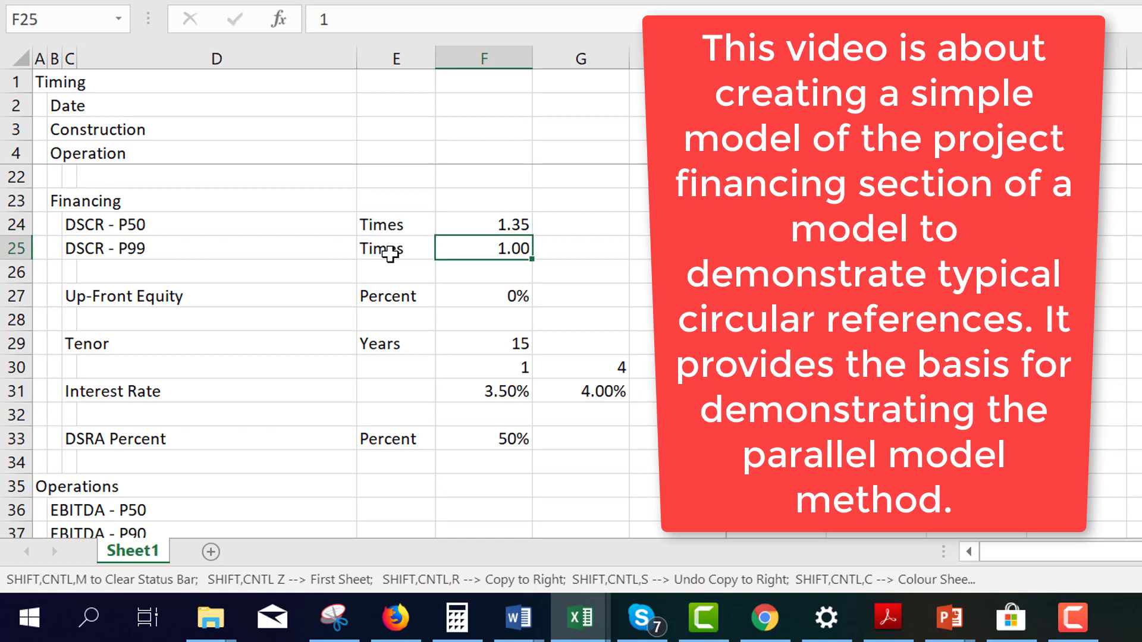
{"action": "key", "text": "Down"}
{"action": "key", "text": "Down"}
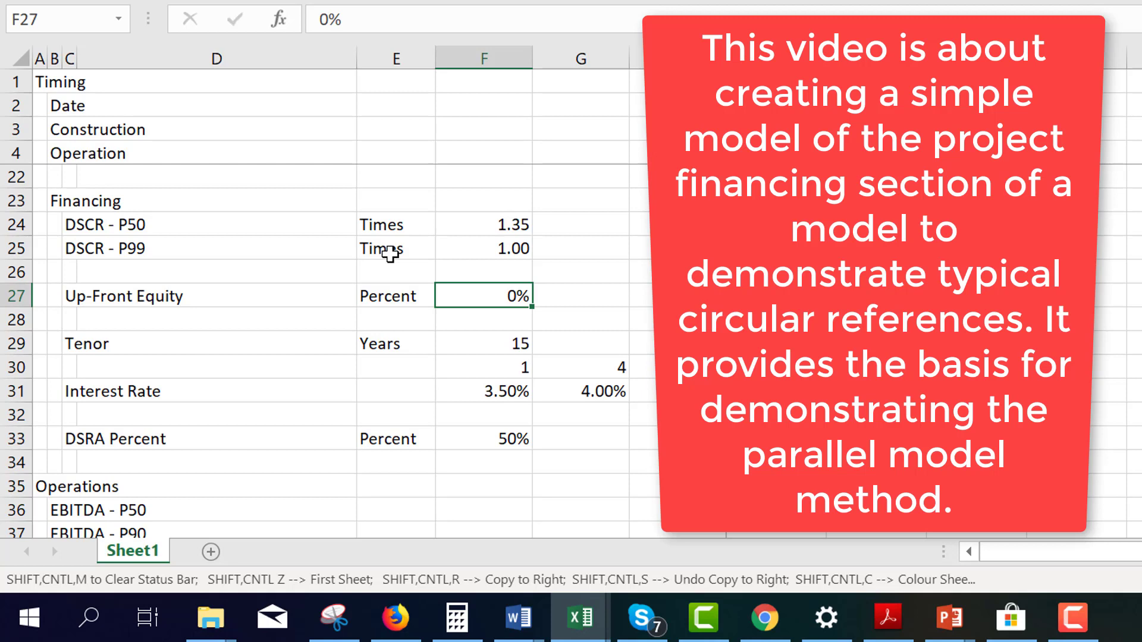
Step: Try an Up-Front Equity of 100 percent and set it back to 0%
{"action": "type", "text": "100"}
{"action": "key", "text": "Return"}
{"action": "key", "text": "Up"}
{"action": "type", "text": "0"}
{"action": "key", "text": "Return"}
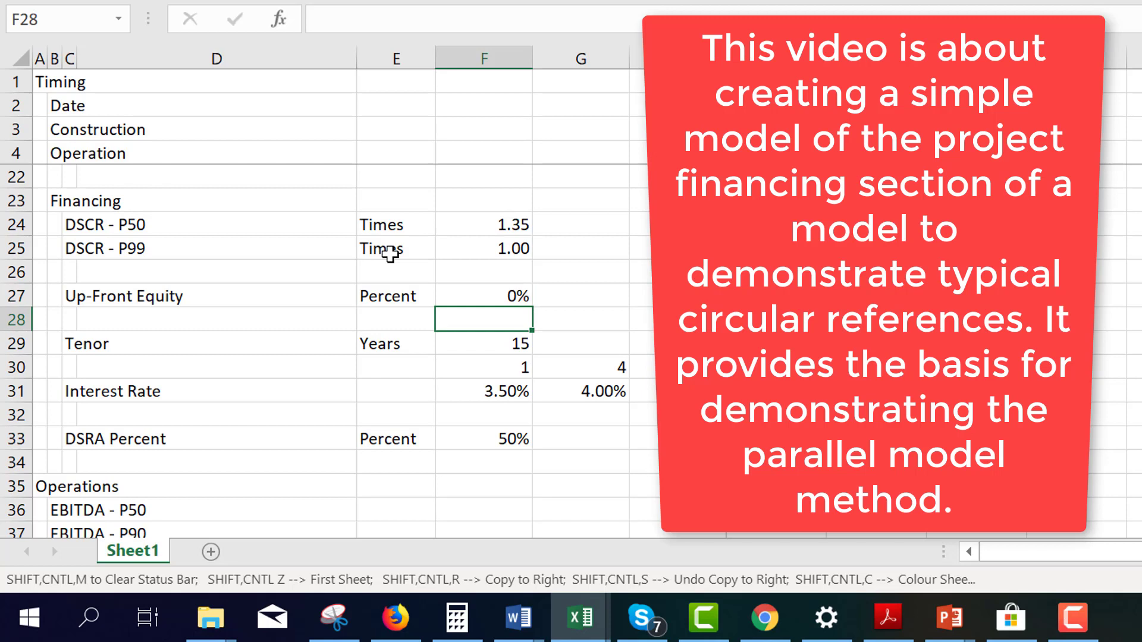
{"action": "key", "text": "Up"}
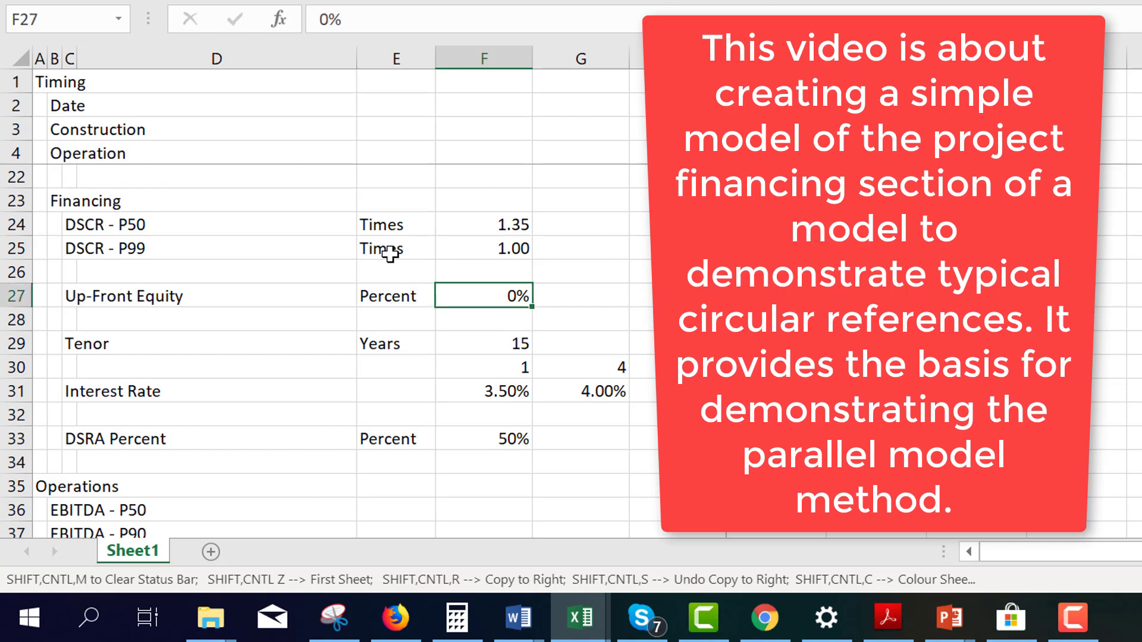
Step: Review the remaining financing assumptions for tenor, the stepped interest rate and DSRA percent
{"action": "key", "text": "Down"}
{"action": "key", "text": "Down"}
{"action": "key", "text": "Down"}
{"action": "key", "text": "Down"}
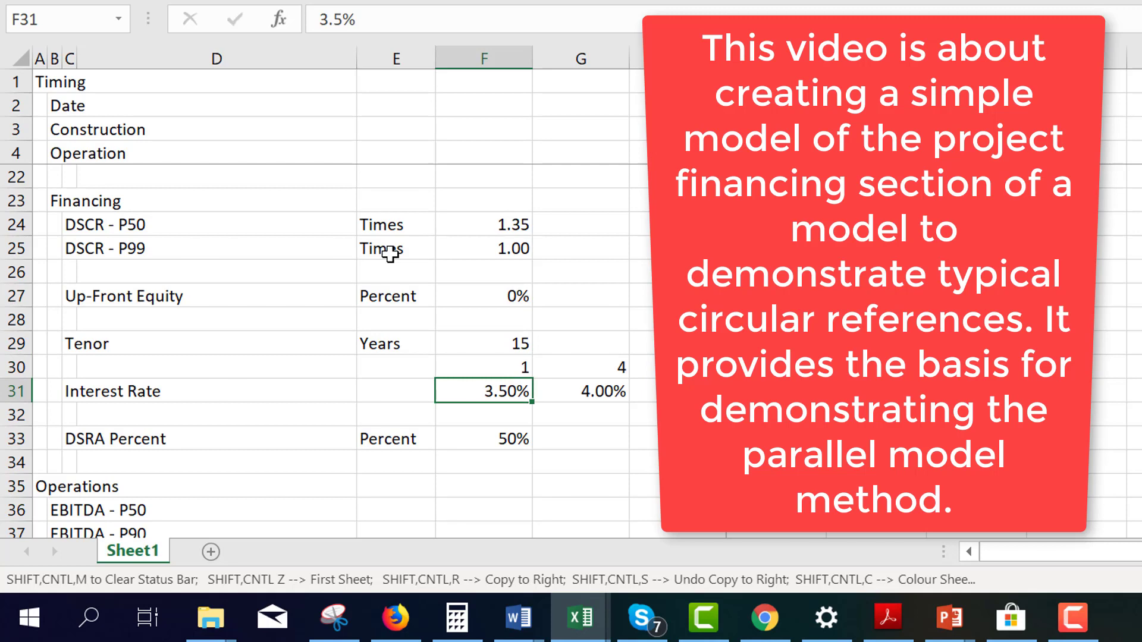
{"action": "key", "text": "Right"}
{"action": "key", "text": "Right"}
{"action": "key", "text": "Left"}
{"action": "key", "text": "Left"}
{"action": "key", "text": "Left"}
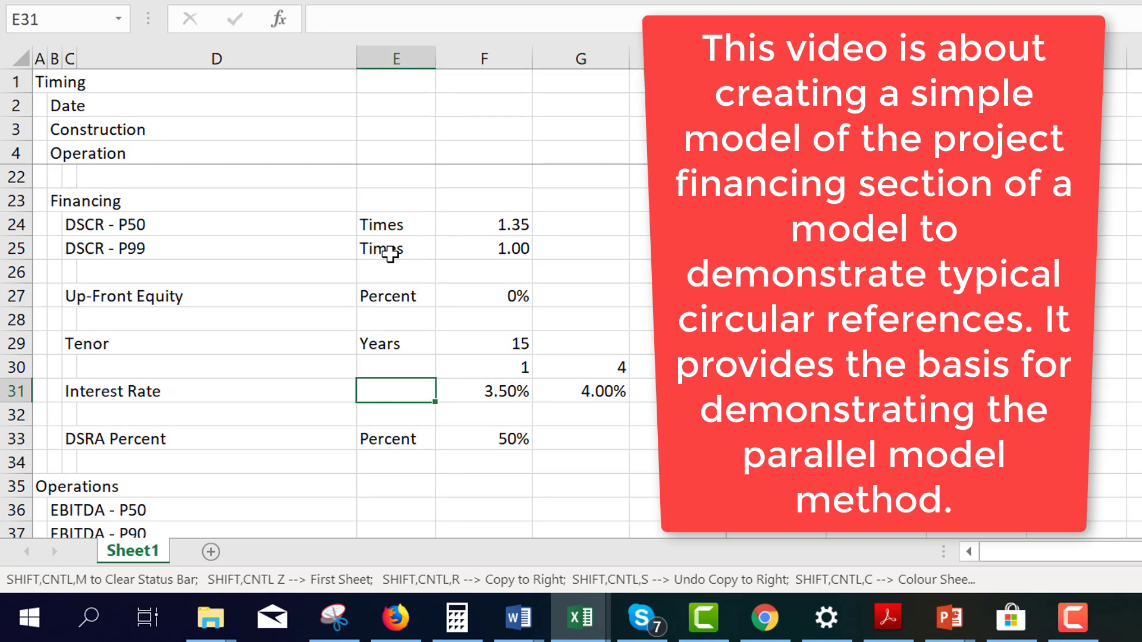
{"action": "key", "text": "Right"}
{"action": "key", "text": "Down"}
{"action": "key", "text": "Down"}
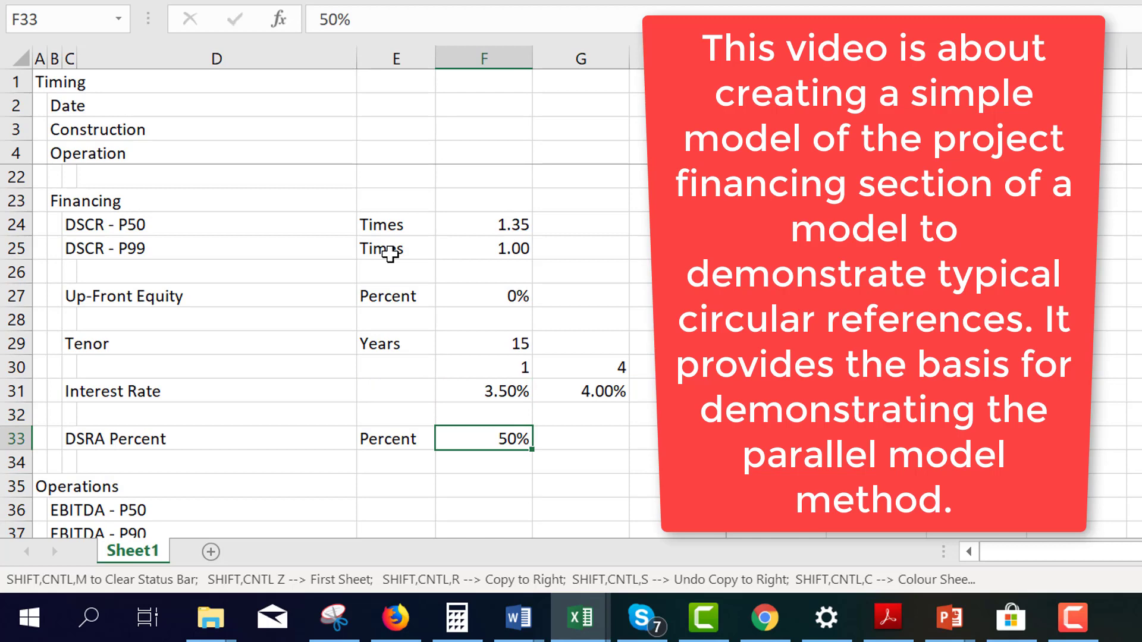
Step: Look through the Operations section from the EBITDA rows down to the accumulated plant and depreciation rows
{"action": "key", "text": "Page_Up"}
{"action": "key", "text": "Page_Down"}
{"action": "key", "text": "Down"}
{"action": "key", "text": "Down"}
{"action": "key", "text": "Down"}
{"action": "key", "text": "Down"}
{"action": "key", "text": "Down"}
{"action": "key", "text": "Down"}
{"action": "key", "text": "Down"}
{"action": "key", "text": "Down"}
{"action": "key", "text": "Down"}
{"action": "key", "text": "Down"}
{"action": "key", "text": "Down"}
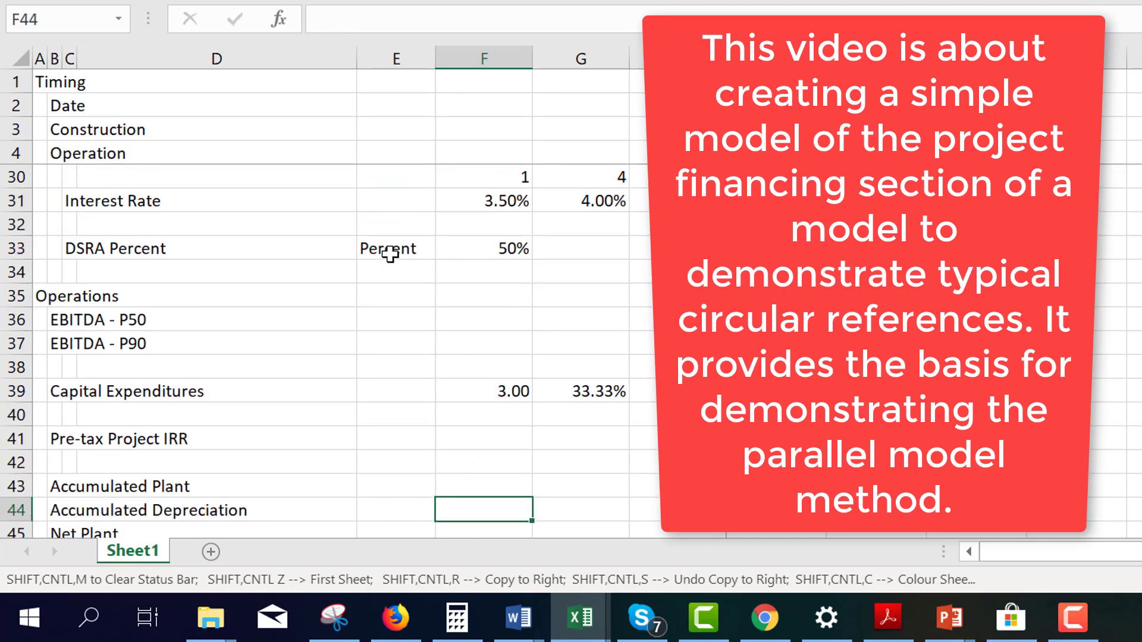
{"action": "key", "text": "Up"}
{"action": "key", "text": "Up"}
{"action": "key", "text": "Up"}
{"action": "key", "text": "Up"}
{"action": "key", "text": "Up"}
{"action": "key", "text": "Up"}
{"action": "key", "text": "Up"}
{"action": "key", "text": "Up"}
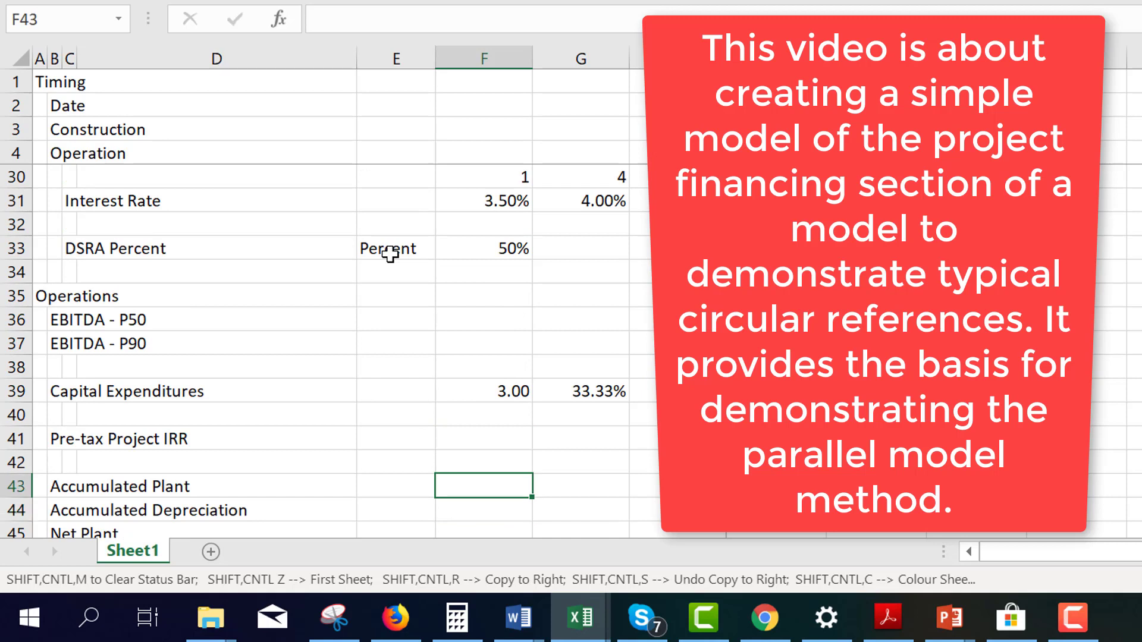
{"action": "key", "text": "Up"}
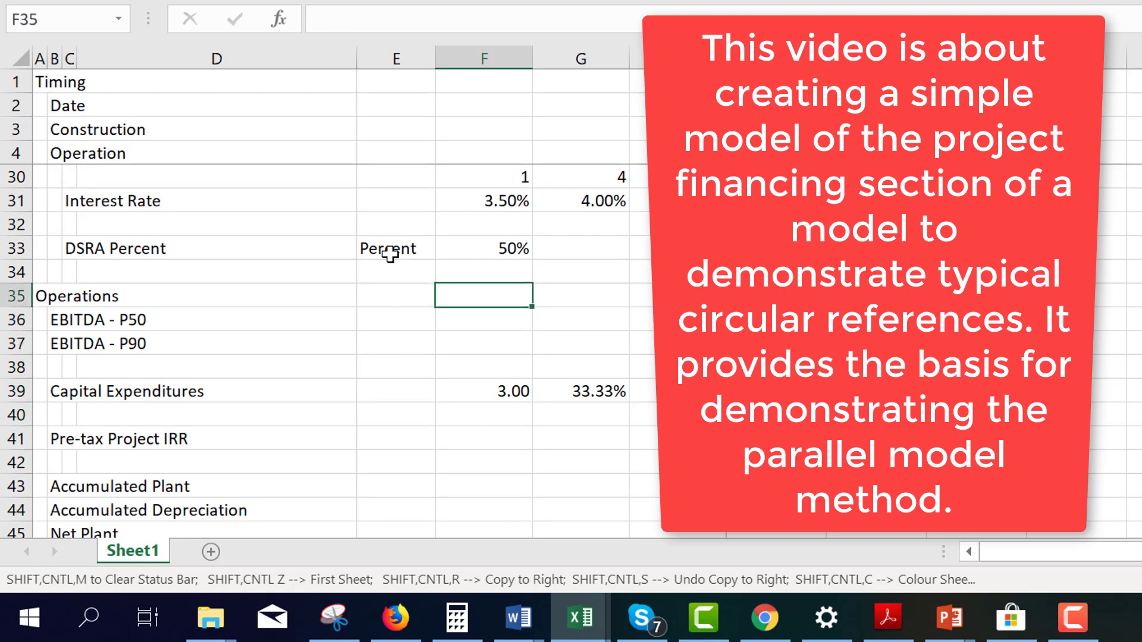
{"action": "key", "text": "Down"}
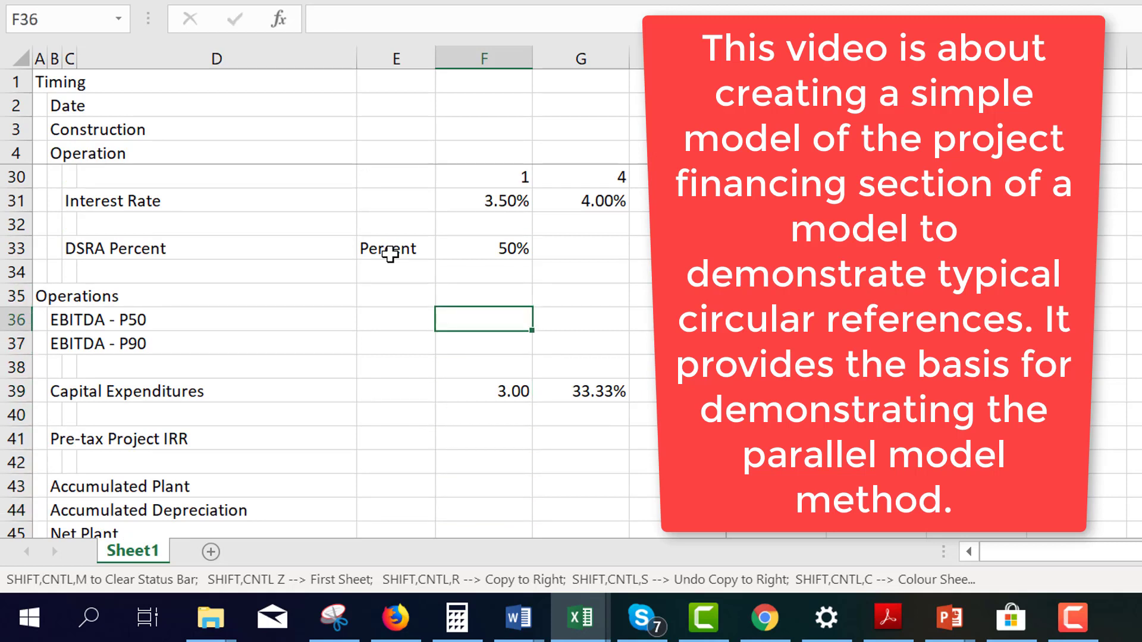
Step: Shorten the EBITDA - P50 label under Operations to EBITDA and delete the EBITDA - P90 row below it
{"action": "key", "text": "Left"}
{"action": "key", "text": "Left"}
{"action": "key", "text": "Left"}
{"action": "key", "text": "Left"}
{"action": "key", "text": "Left"}
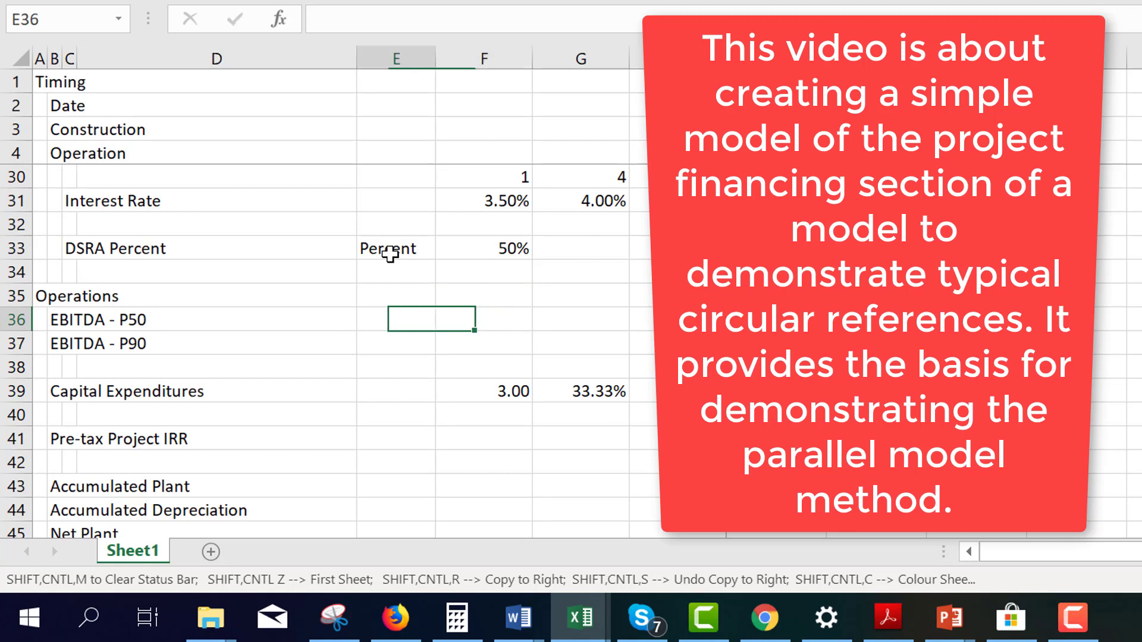
{"action": "key", "text": "Right"}
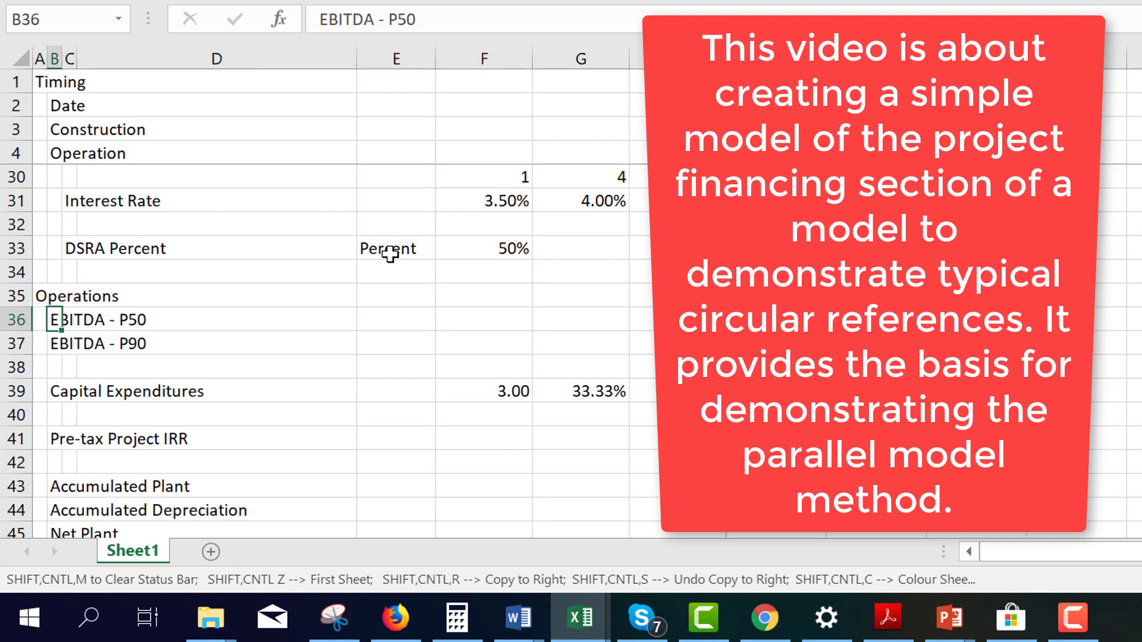
{"action": "key", "text": "F2"}
{"action": "key", "text": "BackSpace"}
{"action": "key", "text": "BackSpace"}
{"action": "key", "text": "BackSpace"}
{"action": "key", "text": "BackSpace"}
{"action": "key", "text": "BackSpace"}
{"action": "key", "text": "BackSpace"}
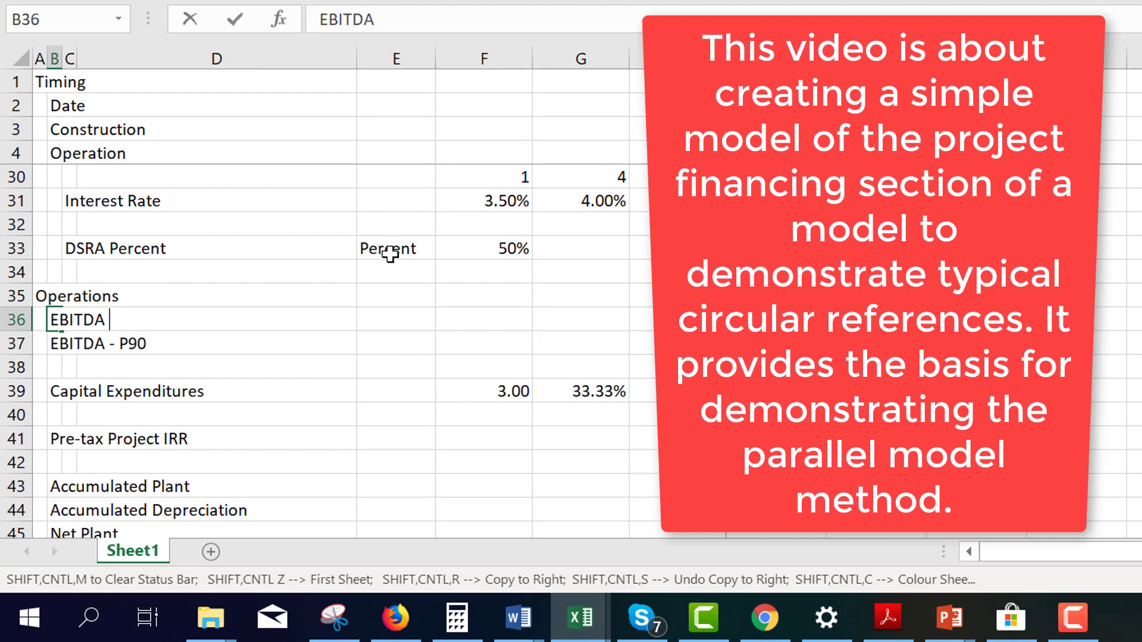
{"action": "key", "text": "Return"}
{"action": "key", "text": "shift+space"}
{"action": "key", "text": "ctrl+minus"}
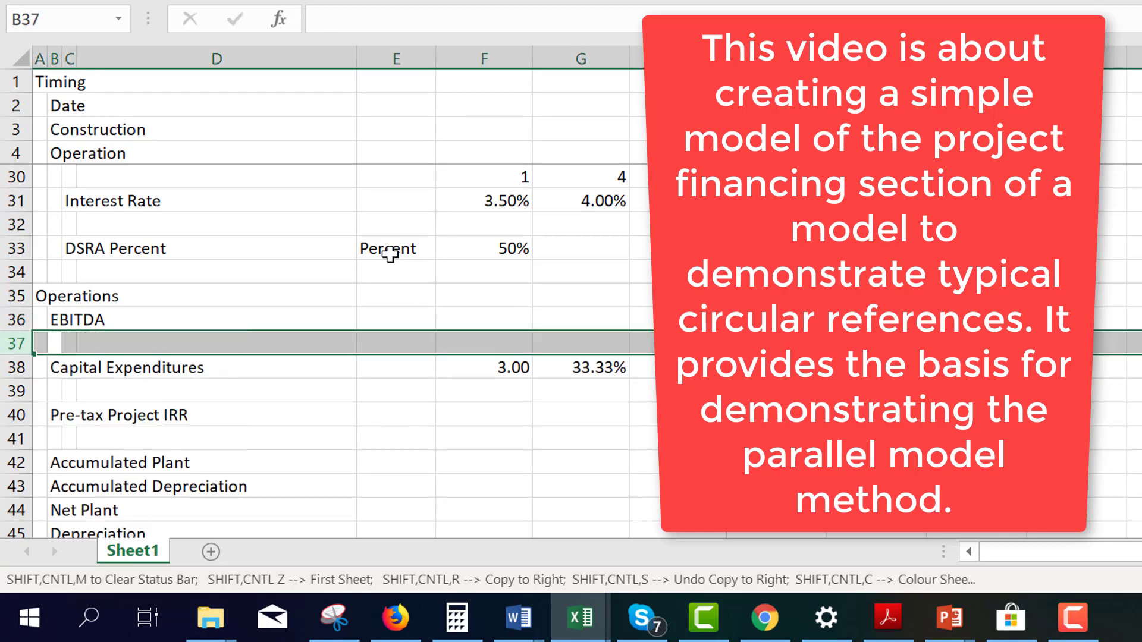
Step: Review the rows from Capital Expenditures and project IRR down to the Uses heading under Sources and Uses
{"action": "key", "text": "Down"}
{"action": "key", "text": "shift+space"}
{"action": "key", "text": "Down"}
{"action": "key", "text": "Down"}
{"action": "key", "text": "Down"}
{"action": "key", "text": "Down"}
{"action": "key", "text": "Down"}
{"action": "key", "text": "Down"}
{"action": "key", "text": "Down"}
{"action": "key", "text": "Down"}
{"action": "key", "text": "Down"}
{"action": "key", "text": "Down"}
{"action": "key", "text": "Down"}
{"action": "key", "text": "Down"}
{"action": "key", "text": "Down"}
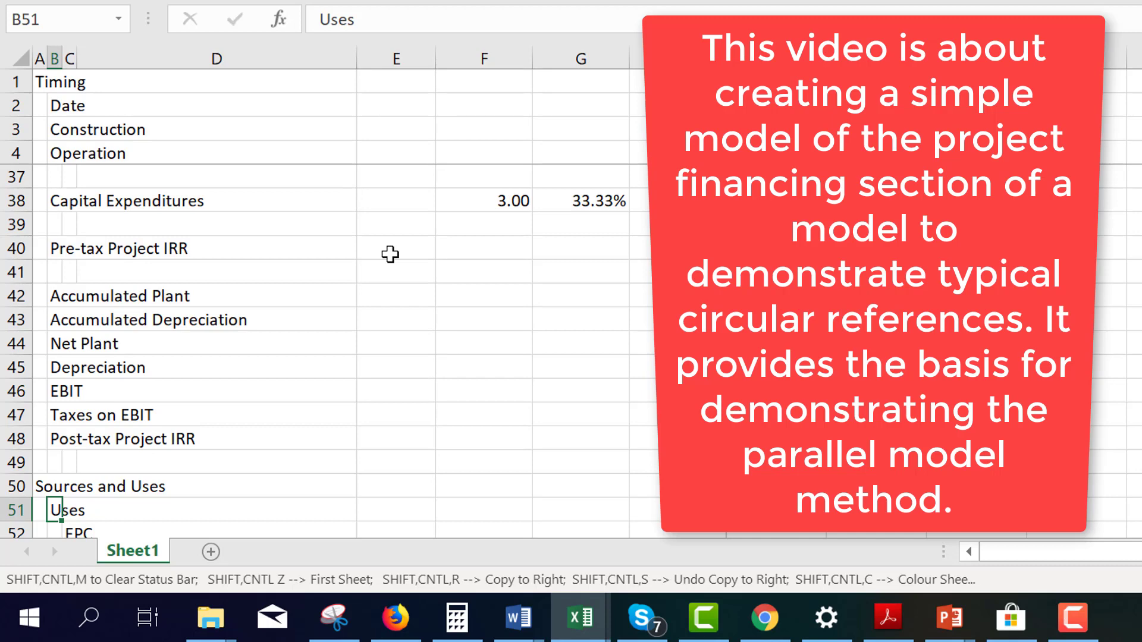
Step: Review the Sources and Uses rows and the start of the Funding section, from Uses to the funding total
{"action": "key", "text": "Down"}
{"action": "key", "text": "Down"}
{"action": "key", "text": "Down"}
{"action": "key", "text": "Down"}
{"action": "key", "text": "Down"}
{"action": "key", "text": "Down"}
{"action": "key", "text": "Down"}
{"action": "key", "text": "Down"}
{"action": "key", "text": "Down"}
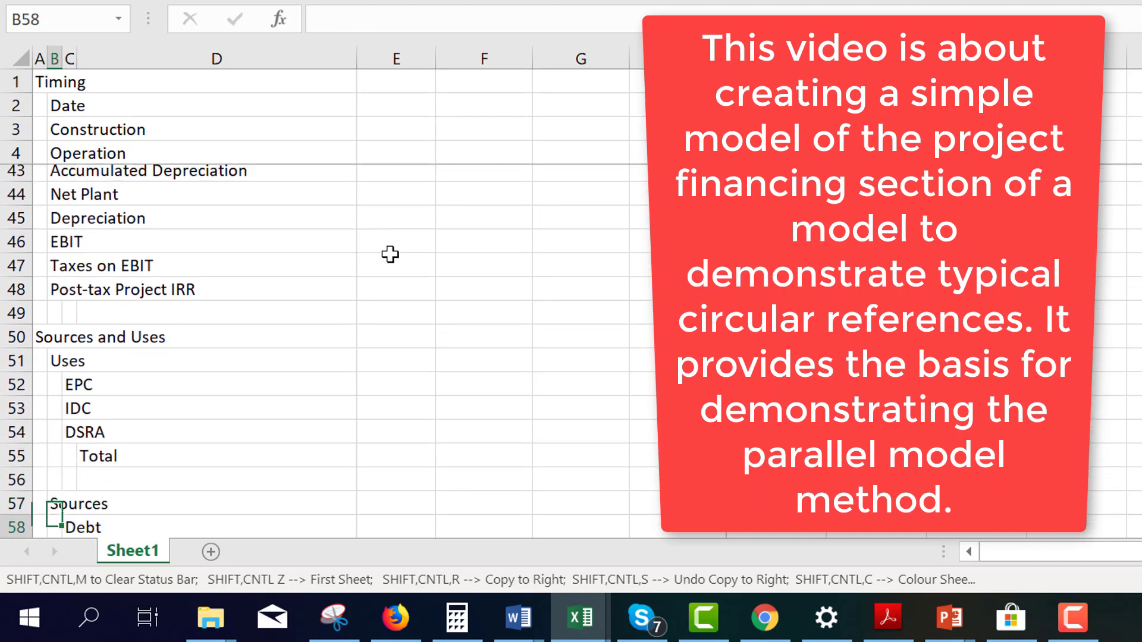
{"action": "key", "text": "Down"}
{"action": "key", "text": "Down"}
{"action": "key", "text": "Down"}
{"action": "key", "text": "Down"}
{"action": "key", "text": "Down"}
{"action": "key", "text": "Down"}
{"action": "key", "text": "Down"}
{"action": "key", "text": "Down"}
{"action": "key", "text": "Down"}
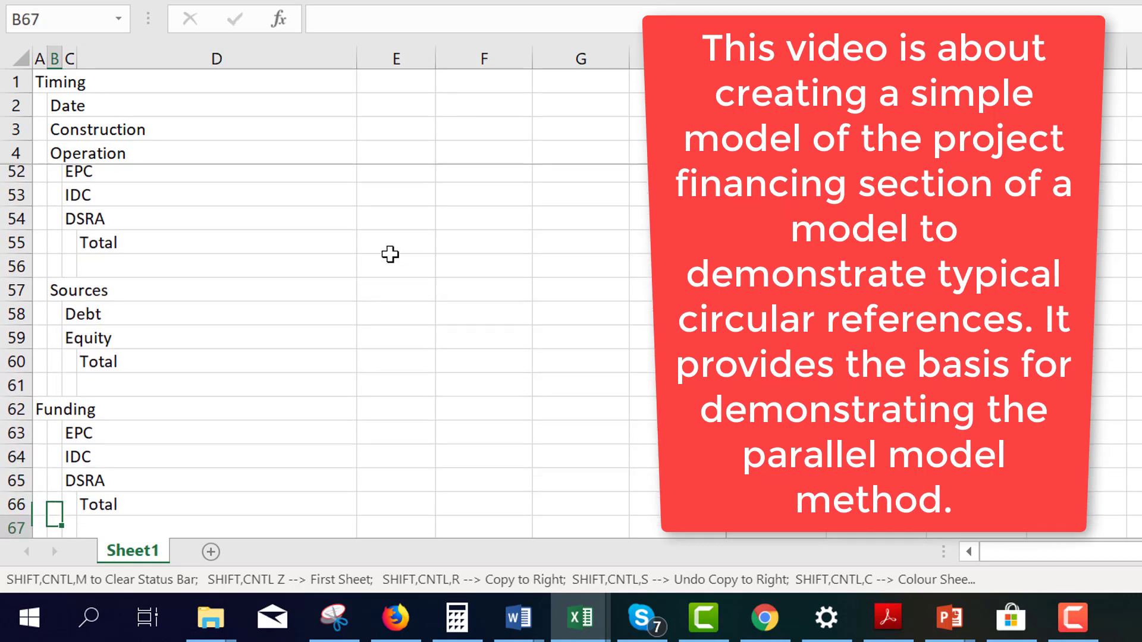
Step: Review the equity and debt funding rows, the Period by Period Sources and the Sculpting rows down to Total Debt Service
{"action": "key", "text": "Down"}
{"action": "key", "text": "Down"}
{"action": "key", "text": "Down"}
{"action": "key", "text": "Down"}
{"action": "key", "text": "Down"}
{"action": "key", "text": "Down"}
{"action": "key", "text": "Down"}
{"action": "key", "text": "Down"}
{"action": "key", "text": "Down"}
{"action": "key", "text": "Down"}
{"action": "key", "text": "Down"}
{"action": "key", "text": "Down"}
{"action": "key", "text": "Down"}
{"action": "key", "text": "Down"}
{"action": "key", "text": "Down"}
{"action": "key", "text": "Down"}
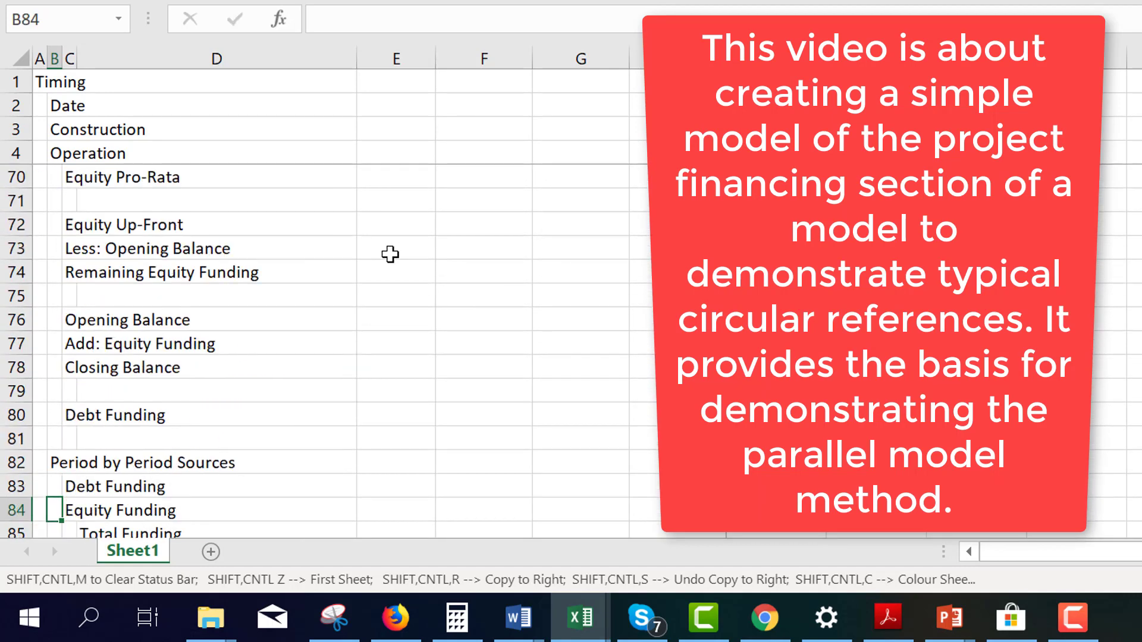
{"action": "key", "text": "Down"}
{"action": "key", "text": "Down"}
{"action": "key", "text": "Down"}
{"action": "key", "text": "Down"}
{"action": "key", "text": "Down"}
{"action": "key", "text": "Down"}
{"action": "key", "text": "Down"}
{"action": "key", "text": "Down"}
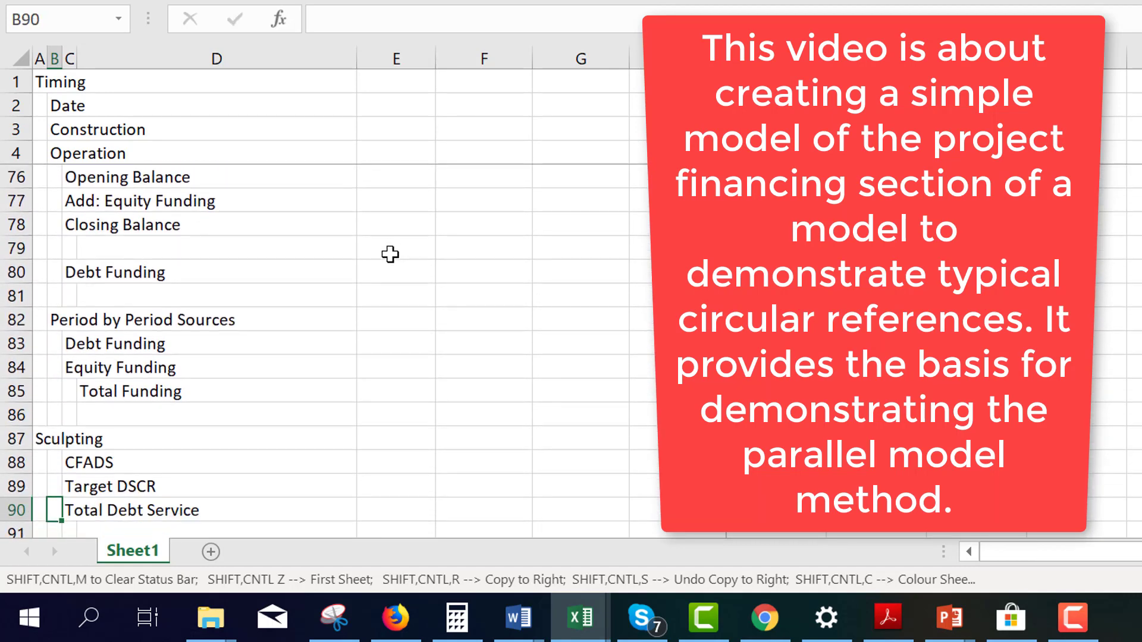
Step: Look through the PV of Debt Service, Debt Balance and DSRA rows down to the Profit and Loss heading
{"action": "key", "text": "Down"}
{"action": "key", "text": "Down"}
{"action": "key", "text": "Down"}
{"action": "key", "text": "Down"}
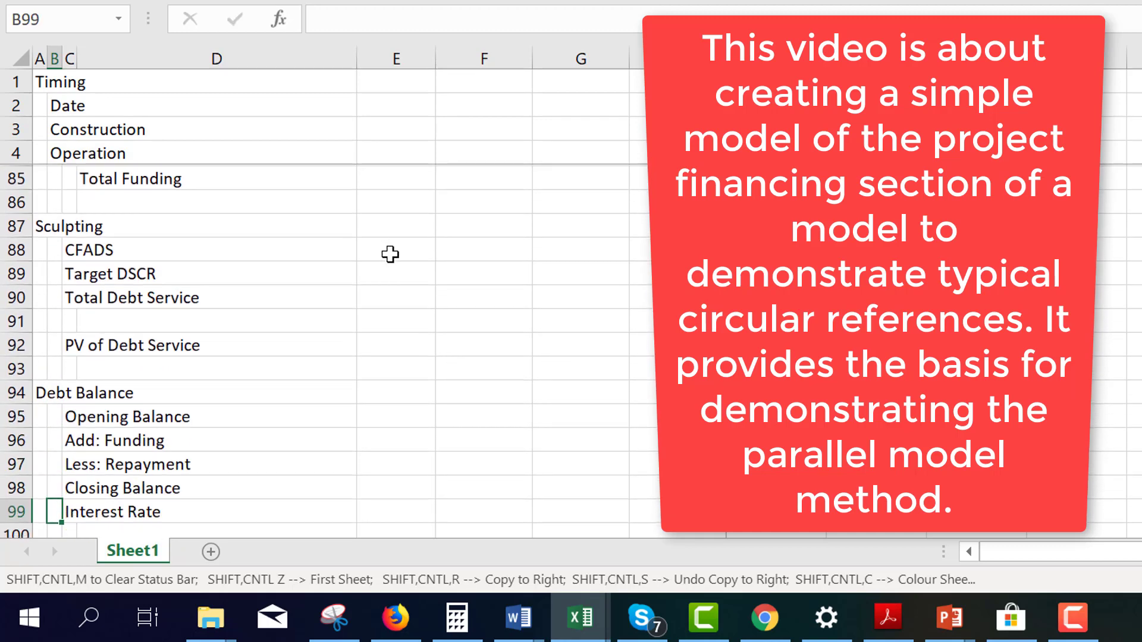
{"action": "key", "text": "Down"}
{"action": "key", "text": "Down"}
{"action": "key", "text": "Down"}
{"action": "key", "text": "Down"}
{"action": "key", "text": "Down"}
{"action": "key", "text": "Down"}
{"action": "key", "text": "Down"}
{"action": "key", "text": "Down"}
{"action": "key", "text": "Down"}
{"action": "key", "text": "Down"}
{"action": "key", "text": "Down"}
{"action": "key", "text": "Down"}
{"action": "key", "text": "Down"}
{"action": "key", "text": "Down"}
{"action": "key", "text": "Down"}
{"action": "key", "text": "Down"}
{"action": "key", "text": "Down"}
{"action": "key", "text": "Down"}
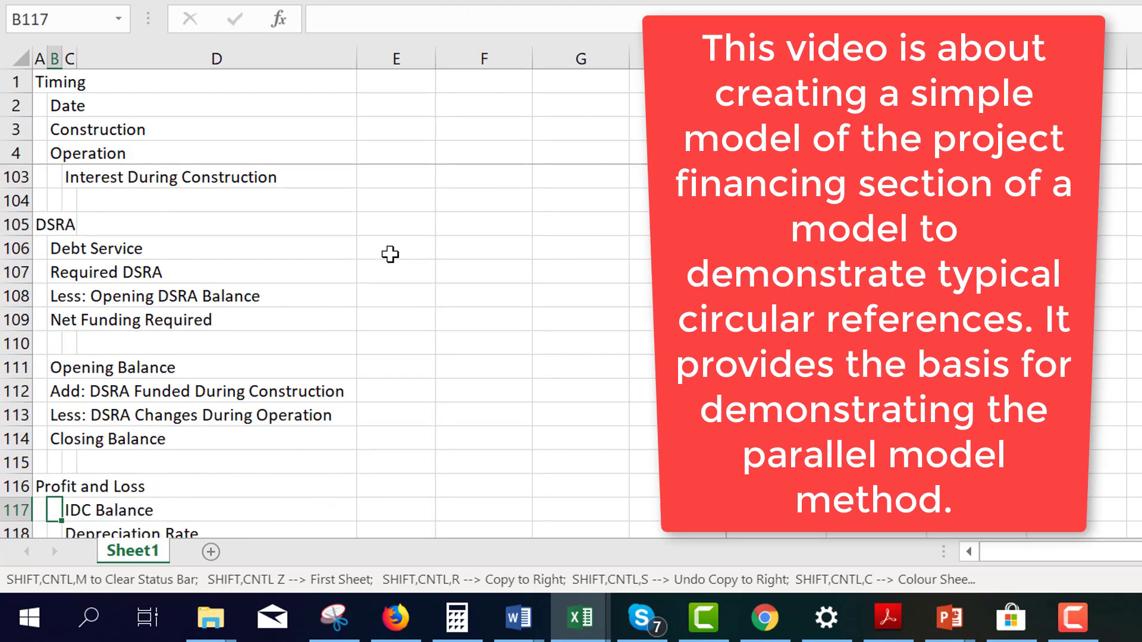
Step: Review the Profit and Loss rows from the IDC balance and depreciation through the NOL rows to Net Income
{"action": "key", "text": "Down"}
{"action": "key", "text": "Down"}
{"action": "key", "text": "Down"}
{"action": "key", "text": "Down"}
{"action": "key", "text": "Down"}
{"action": "key", "text": "Down"}
{"action": "key", "text": "Down"}
{"action": "key", "text": "Down"}
{"action": "key", "text": "Down"}
{"action": "key", "text": "Down"}
{"action": "key", "text": "Down"}
{"action": "key", "text": "Down"}
{"action": "key", "text": "Down"}
{"action": "key", "text": "Down"}
{"action": "key", "text": "Down"}
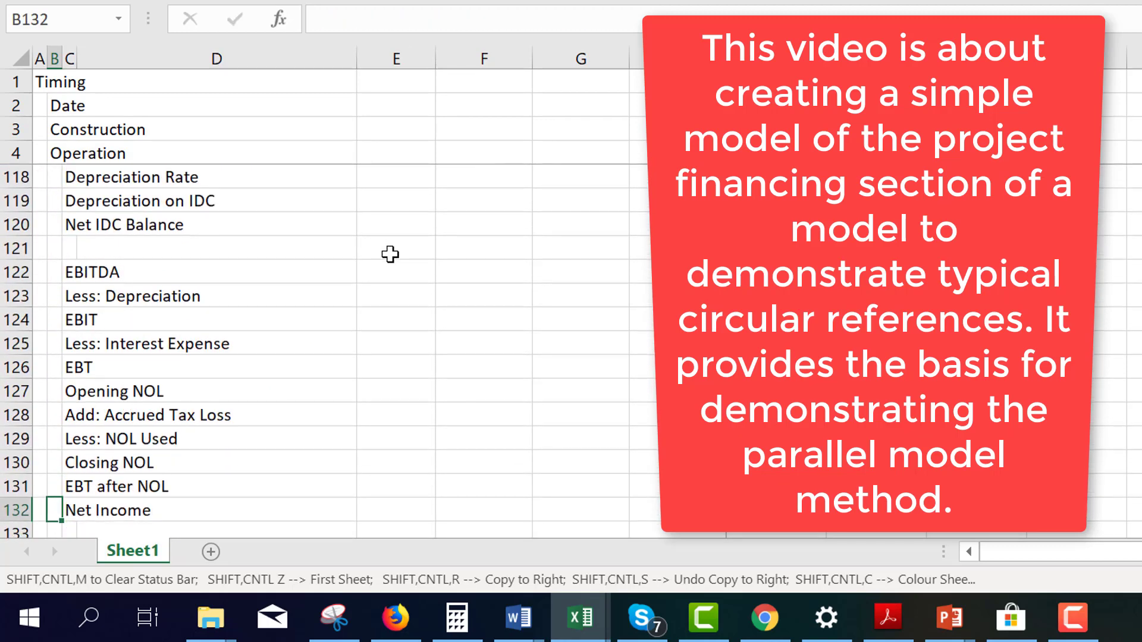
Step: Review the Cash Flow Waterfall section and the Assets rows of the Balance Sheet down to Equity Balance
{"action": "key", "text": "Down"}
{"action": "key", "text": "Down"}
{"action": "key", "text": "Down"}
{"action": "key", "text": "Down"}
{"action": "key", "text": "Down"}
{"action": "key", "text": "Down"}
{"action": "key", "text": "Down"}
{"action": "key", "text": "Down"}
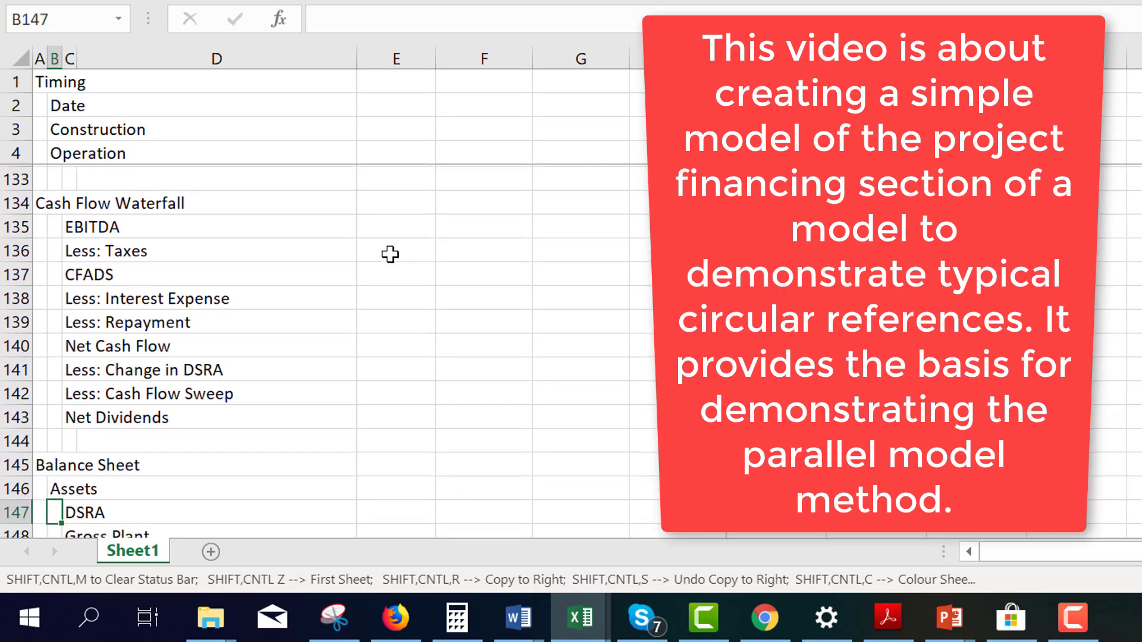
{"action": "key", "text": "Down"}
{"action": "key", "text": "Down"}
{"action": "key", "text": "Down"}
{"action": "key", "text": "Down"}
{"action": "key", "text": "Down"}
{"action": "key", "text": "Down"}
{"action": "key", "text": "Down"}
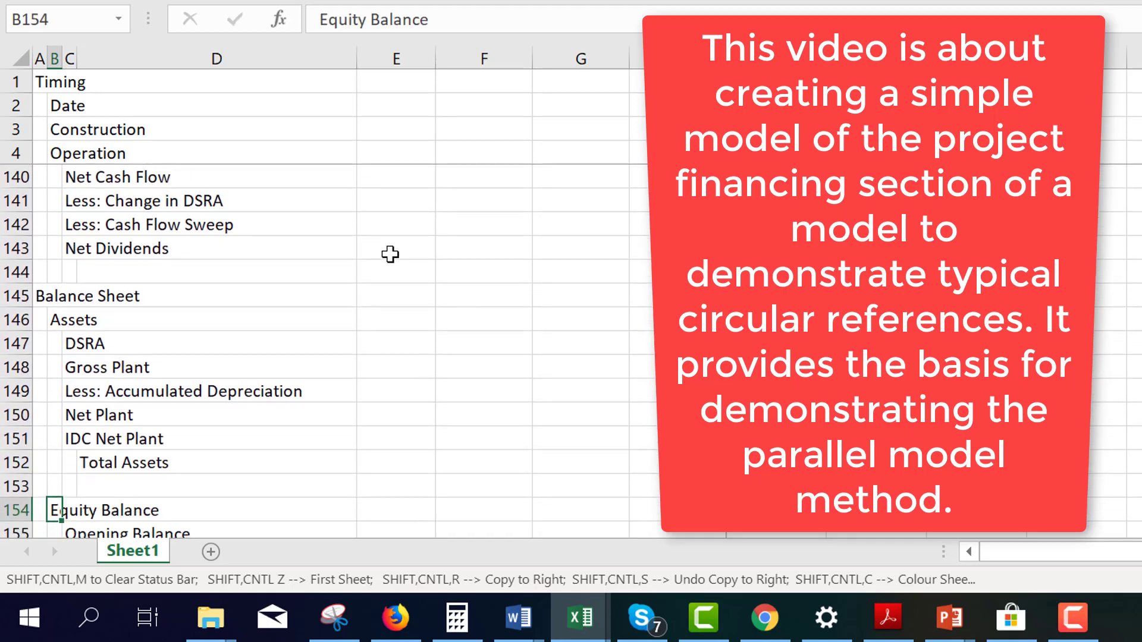
Step: Look through the Equity Balance and liabilities rows and the Outputs section down to Equity IRR
{"action": "key", "text": "Down"}
{"action": "key", "text": "Down"}
{"action": "key", "text": "Down"}
{"action": "key", "text": "Down"}
{"action": "key", "text": "Down"}
{"action": "key", "text": "Down"}
{"action": "key", "text": "Down"}
{"action": "key", "text": "Down"}
{"action": "key", "text": "Down"}
{"action": "key", "text": "Down"}
{"action": "key", "text": "Down"}
{"action": "key", "text": "Down"}
{"action": "key", "text": "Down"}
{"action": "key", "text": "Down"}
{"action": "key", "text": "Down"}
{"action": "key", "text": "Down"}
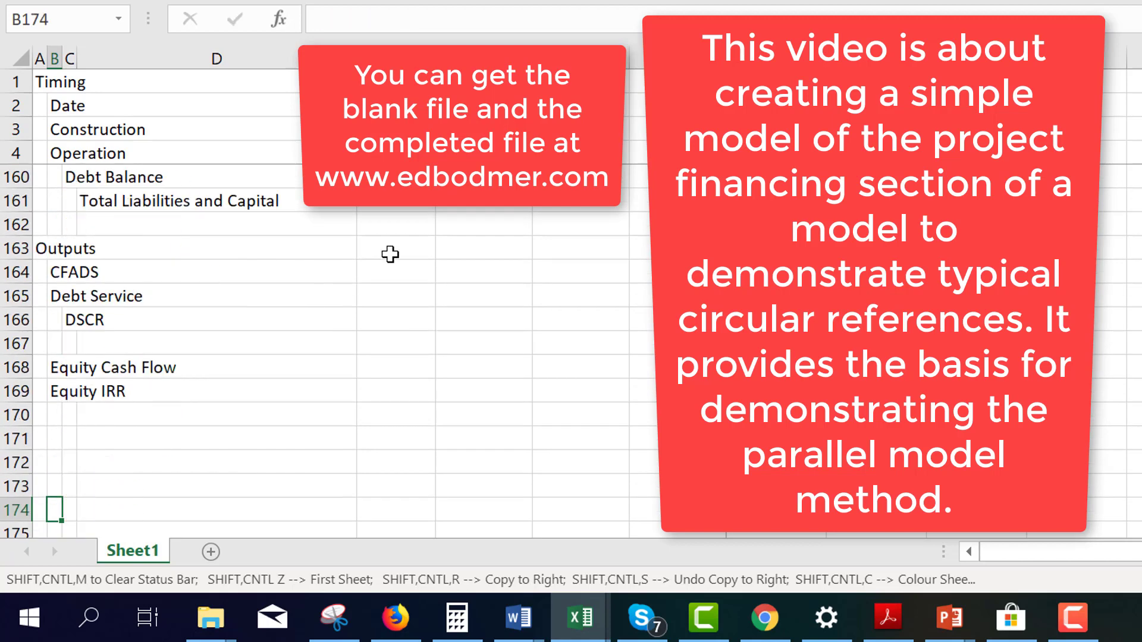
Step: Enter 1 in cell J1 on the Timing row as the first period number
{"action": "key", "text": "Page_Up"}
{"action": "key", "text": "Page_Up"}
{"action": "key", "text": "Page_Up"}
{"action": "key", "text": "Page_Up"}
{"action": "key", "text": "Page_Up"}
{"action": "key", "text": "Page_Up"}
{"action": "key", "text": "Page_Up"}
{"action": "key", "text": "Page_Up"}
{"action": "key", "text": "Page_Up"}
{"action": "key", "text": "Page_Up"}
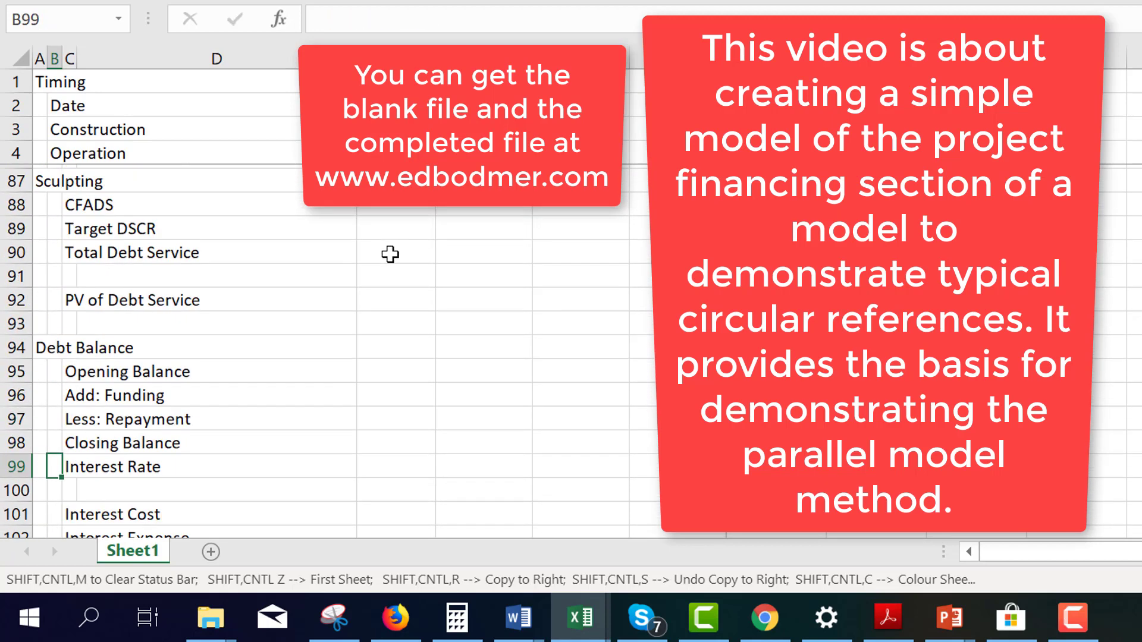
{"action": "key", "text": "Page_Up"}
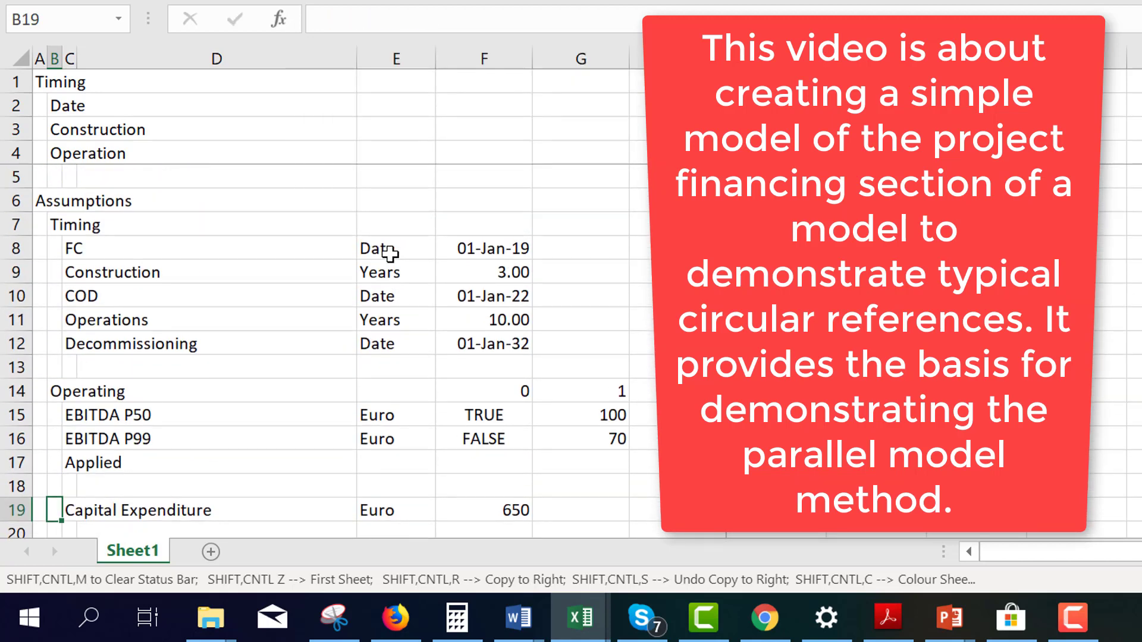
{"action": "key", "text": "Up"}
{"action": "key", "text": "Up"}
{"action": "key", "text": "Up"}
{"action": "key", "text": "Up"}
{"action": "key", "text": "Up"}
{"action": "key", "text": "Up"}
{"action": "key", "text": "Up"}
{"action": "key", "text": "Up"}
{"action": "key", "text": "Up"}
{"action": "key", "text": "Up"}
{"action": "key", "text": "Up"}
{"action": "key", "text": "Up"}
{"action": "key", "text": "Up"}
{"action": "key", "text": "Up"}
{"action": "key", "text": "Up"}
{"action": "key", "text": "Up"}
{"action": "key", "text": "Up"}
{"action": "key", "text": "Right"}
{"action": "key", "text": "Right"}
{"action": "key", "text": "Right"}
{"action": "key", "text": "Right"}
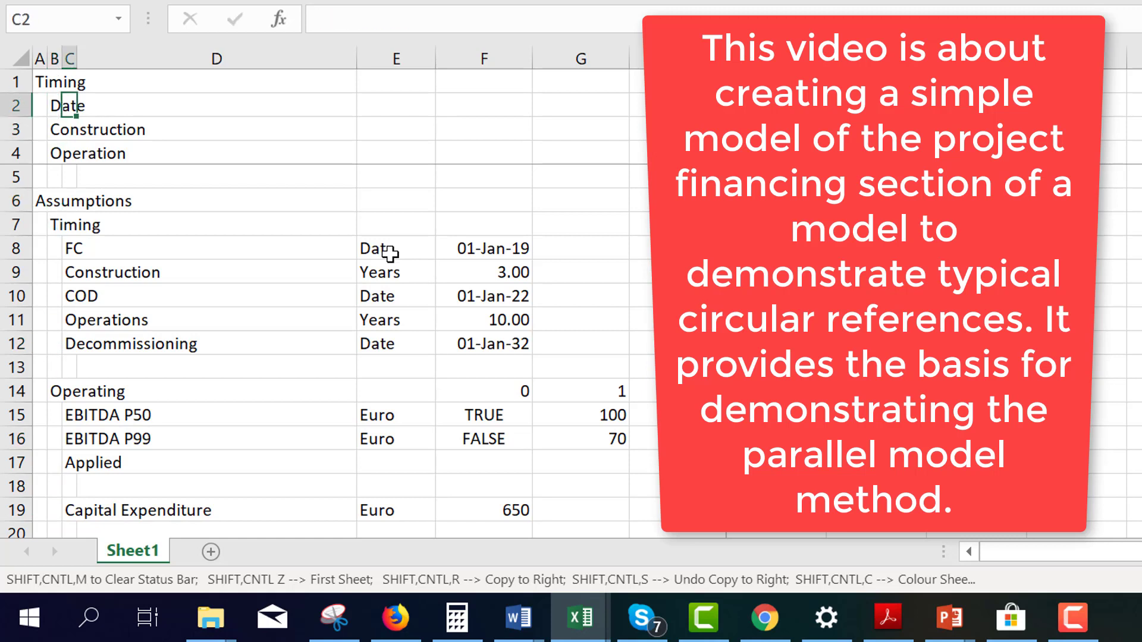
{"action": "key", "text": "Right"}
{"action": "key", "text": "Right"}
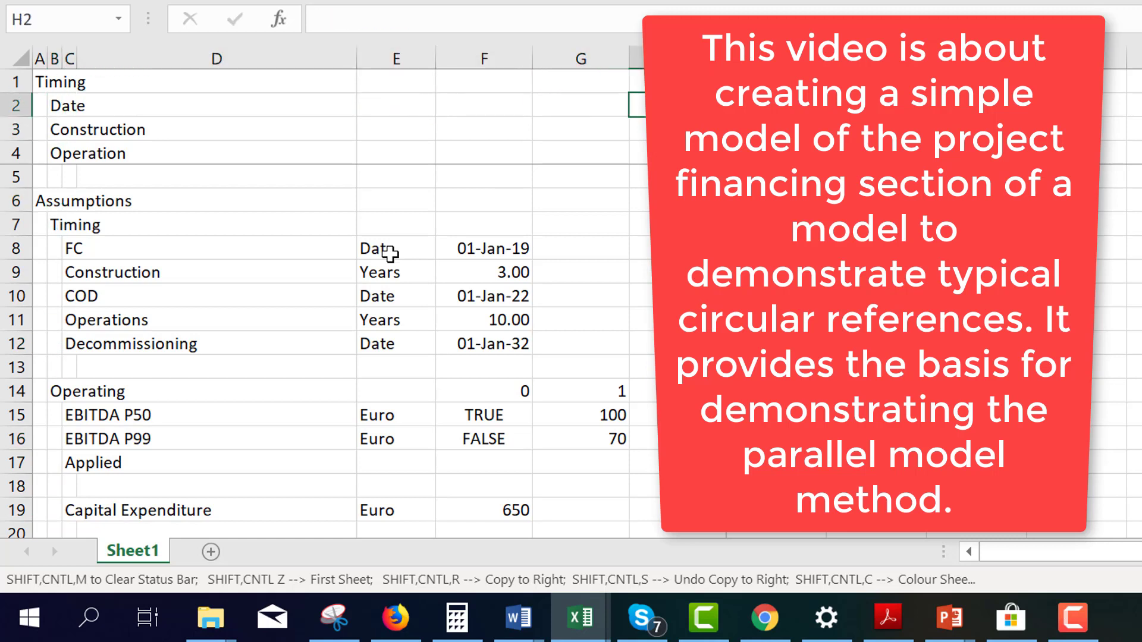
{"action": "key", "text": "Up"}
{"action": "key", "text": "Right"}
{"action": "key", "text": "Right"}
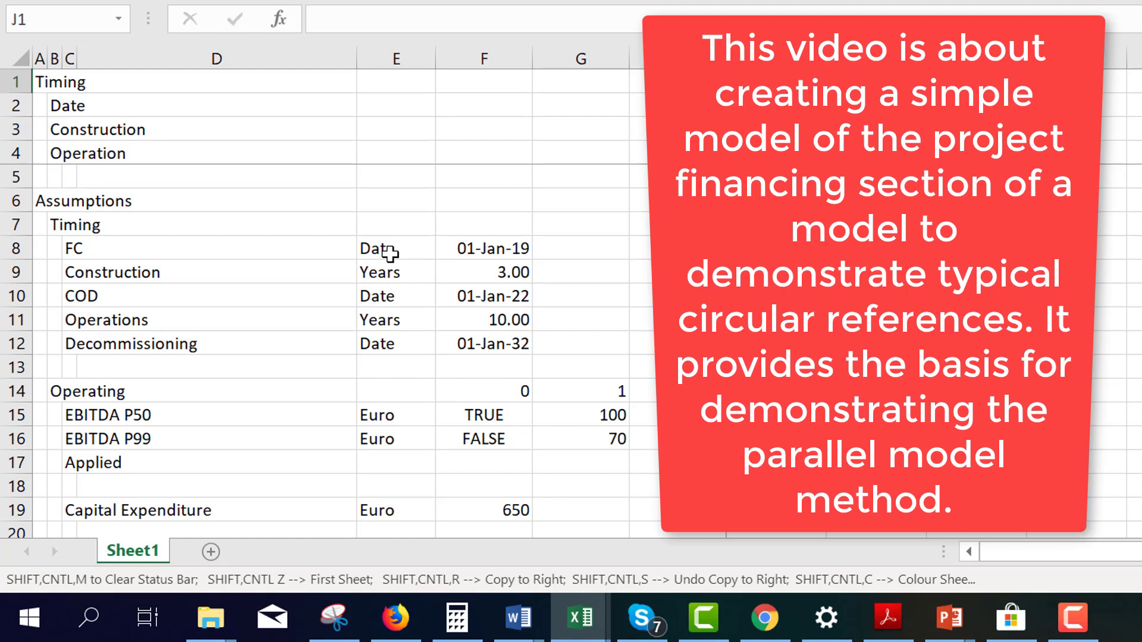
{"action": "type", "text": "1"}
{"action": "key", "text": "Return"}
{"action": "key", "text": "Up"}
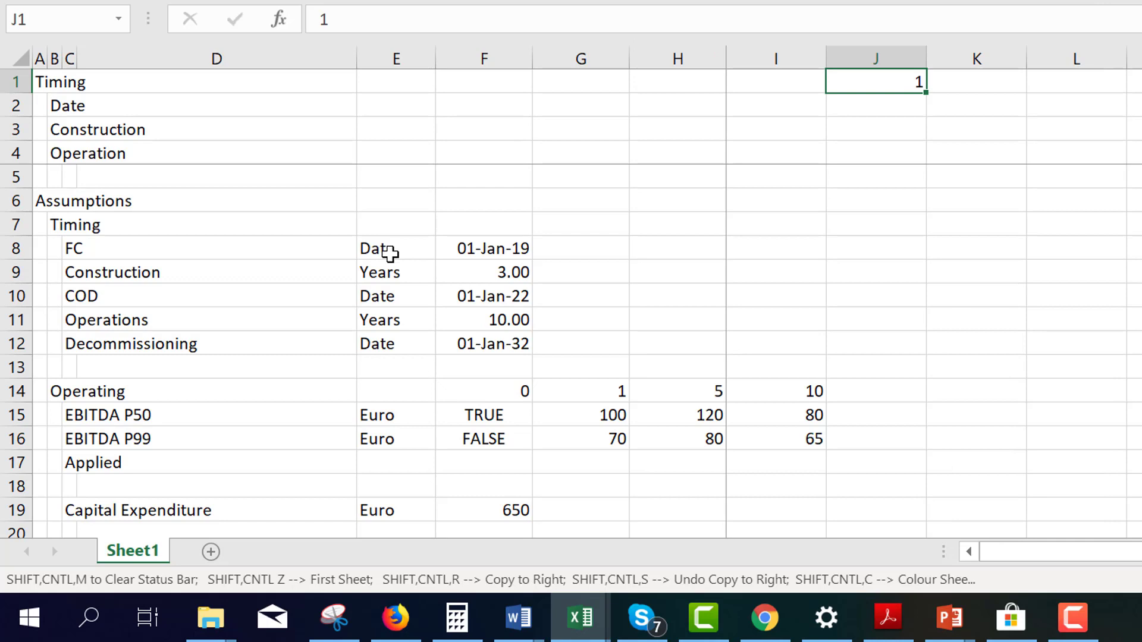
Step: Fill a linear series along row 1 from J1 with a step value of 1 and a stop value of 25
{"action": "key", "text": "alt+h"}
{"action": "key", "text": "f"}
{"action": "key", "text": "i"}
{"action": "key", "text": "s"}
{"action": "key", "text": "Tab"}
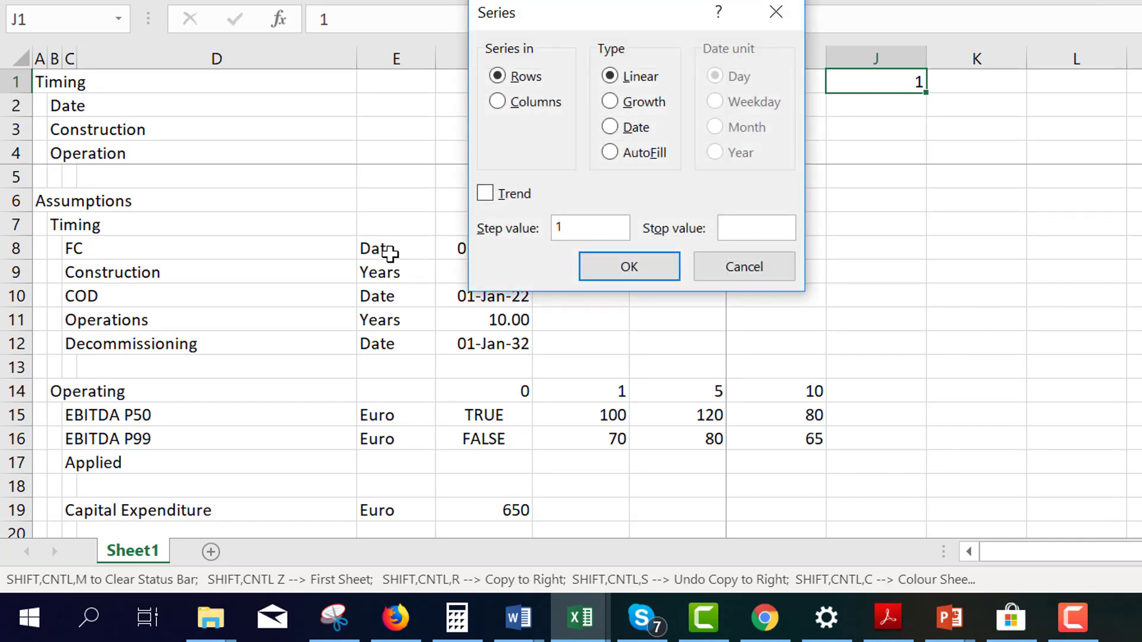
{"action": "type", "text": "25"}
{"action": "key", "text": "Return"}
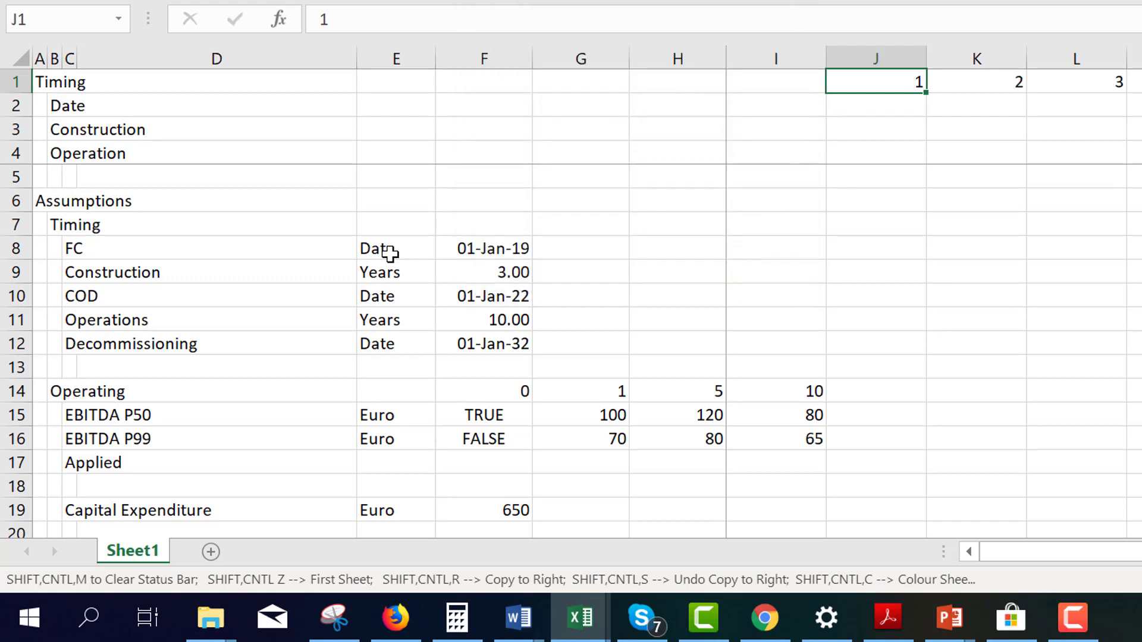
{"action": "key", "text": "Down"}
{"action": "key", "text": "Left"}
{"action": "key", "text": "Left"}
{"action": "key", "text": "Left"}
{"action": "key", "text": "Left"}
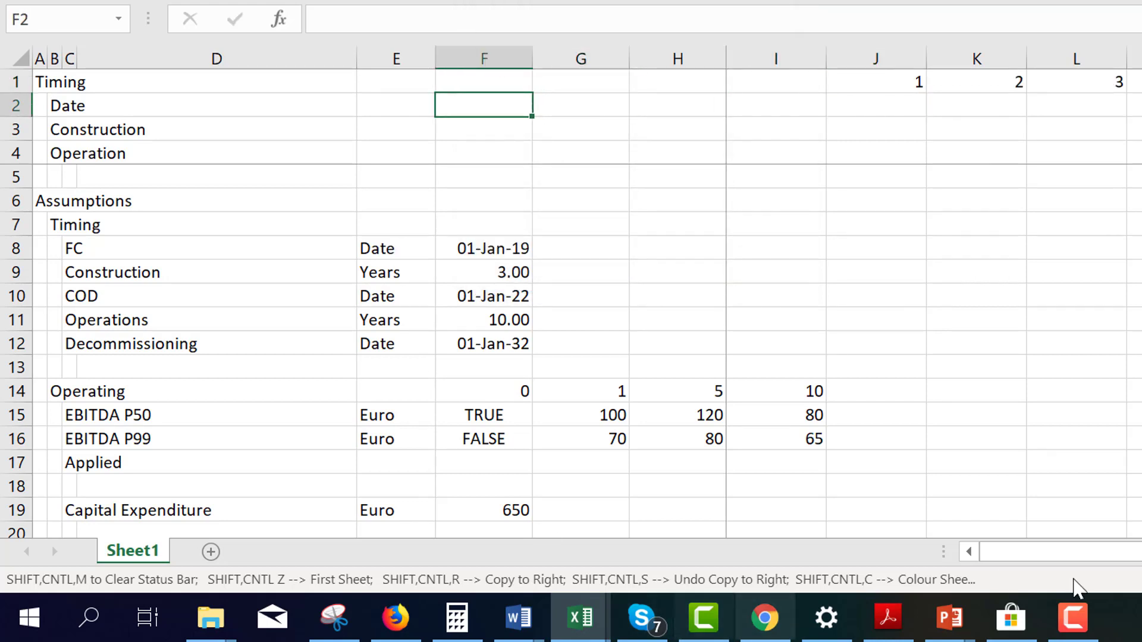
{"action": "left_click", "coordinate": [1071, 632]}
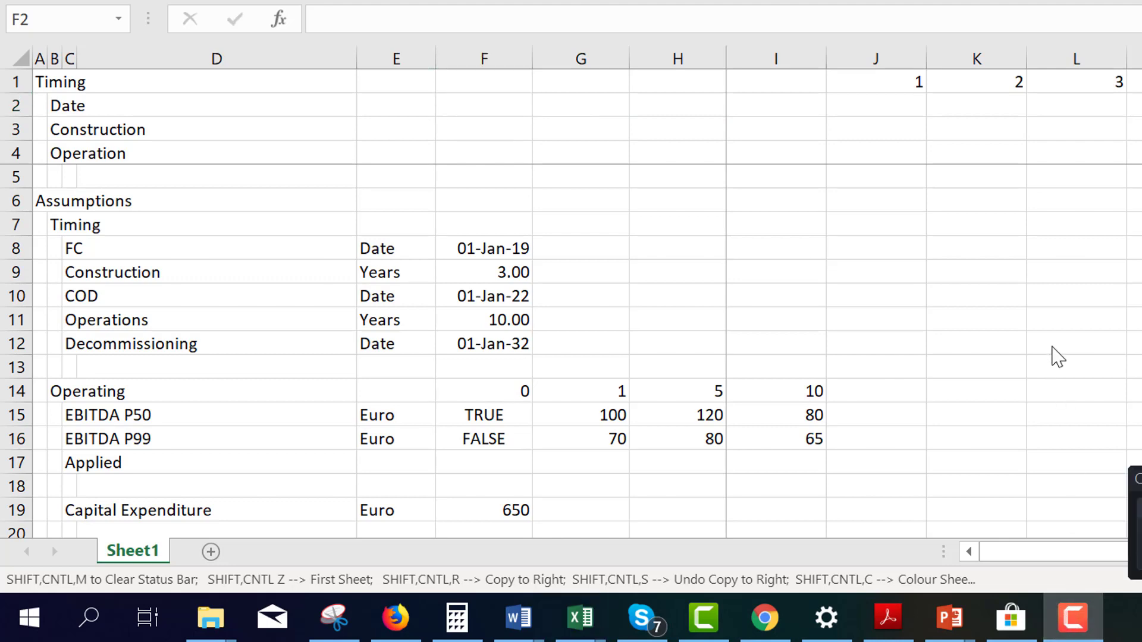
{"action": "key", "text": "Left"}
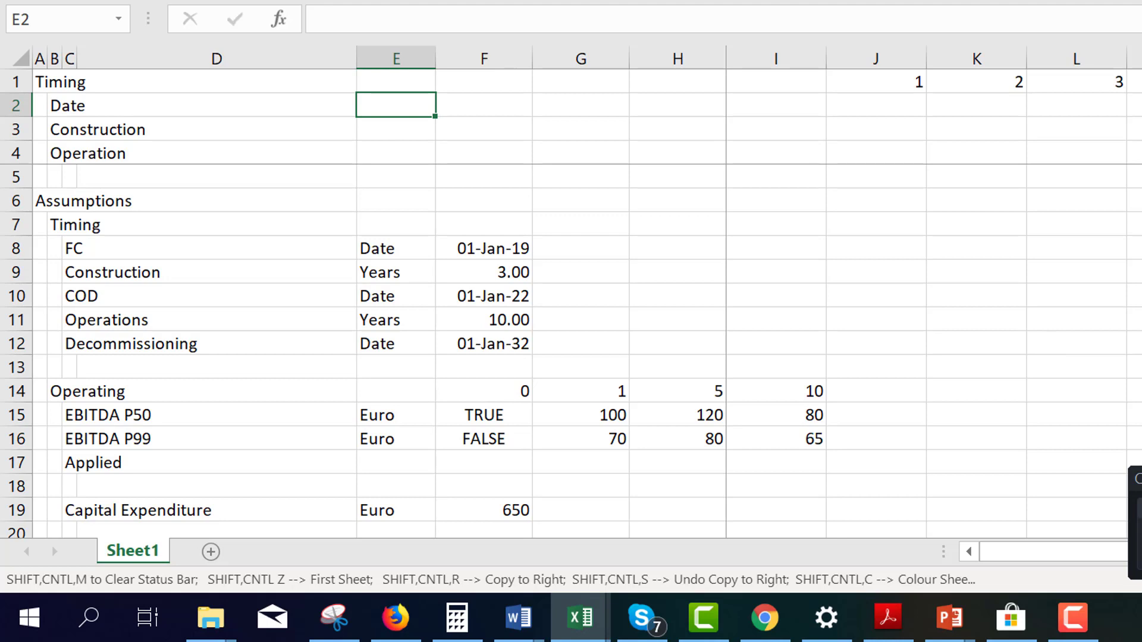
{"action": "left_click", "coordinate": [876, 119]}
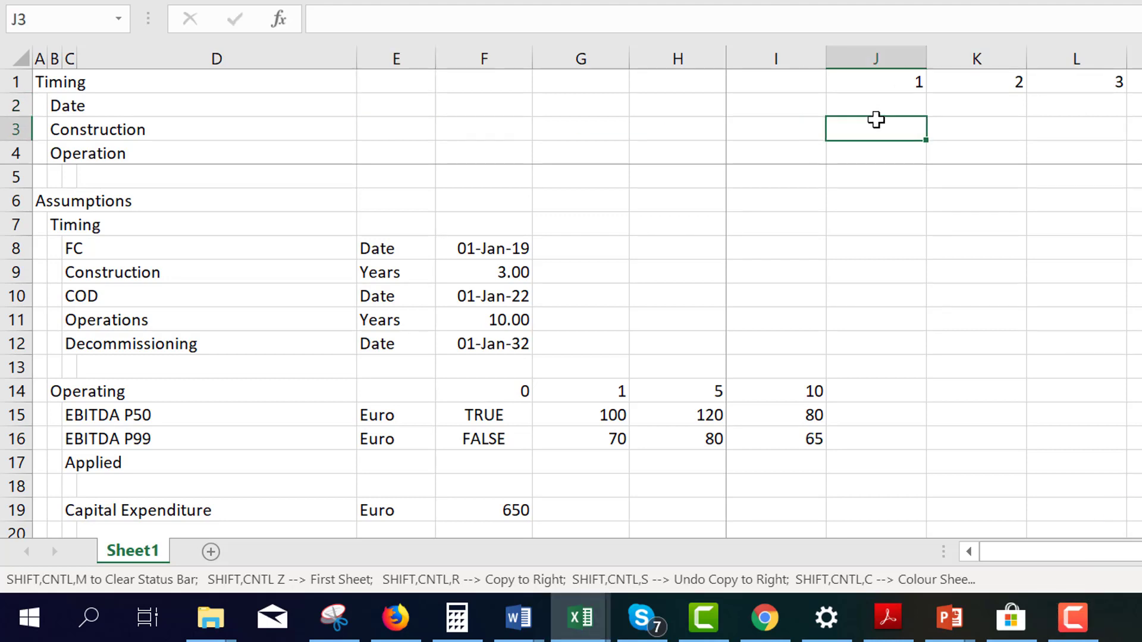
{"action": "key", "text": "Left"}
{"action": "key", "text": "Left"}
{"action": "key", "text": "Left"}
{"action": "key", "text": "Up"}
{"action": "key", "text": "Left"}
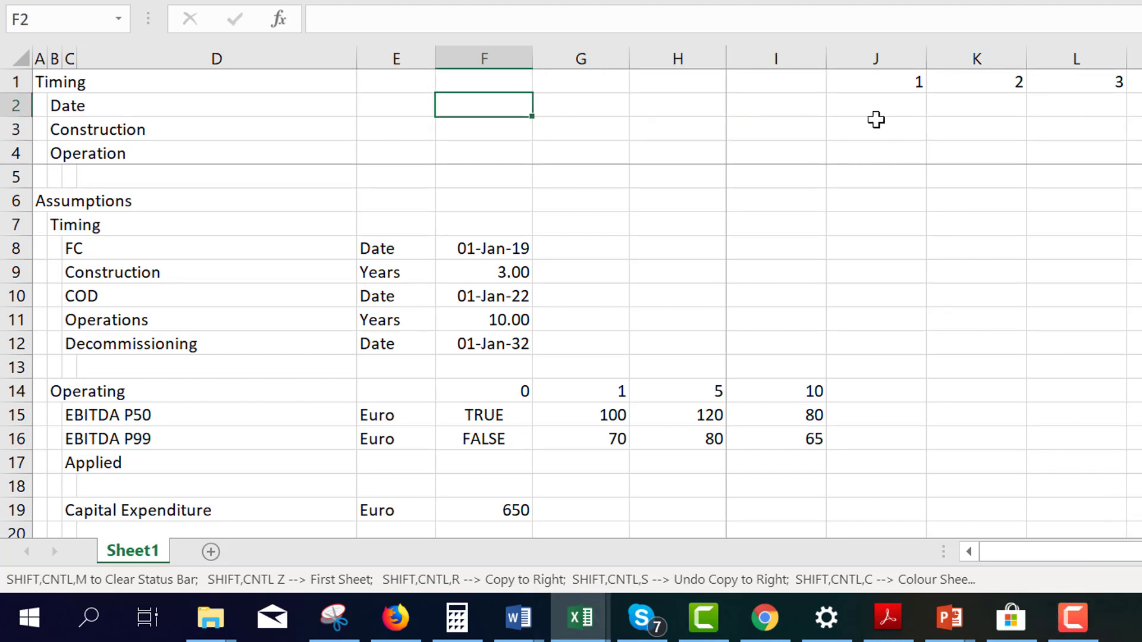
Step: Link cell J2 on the Date row to the FC date with the formula =F8
{"action": "key", "text": "Right"}
{"action": "key", "text": "Right"}
{"action": "key", "text": "Right"}
{"action": "key", "text": "Right"}
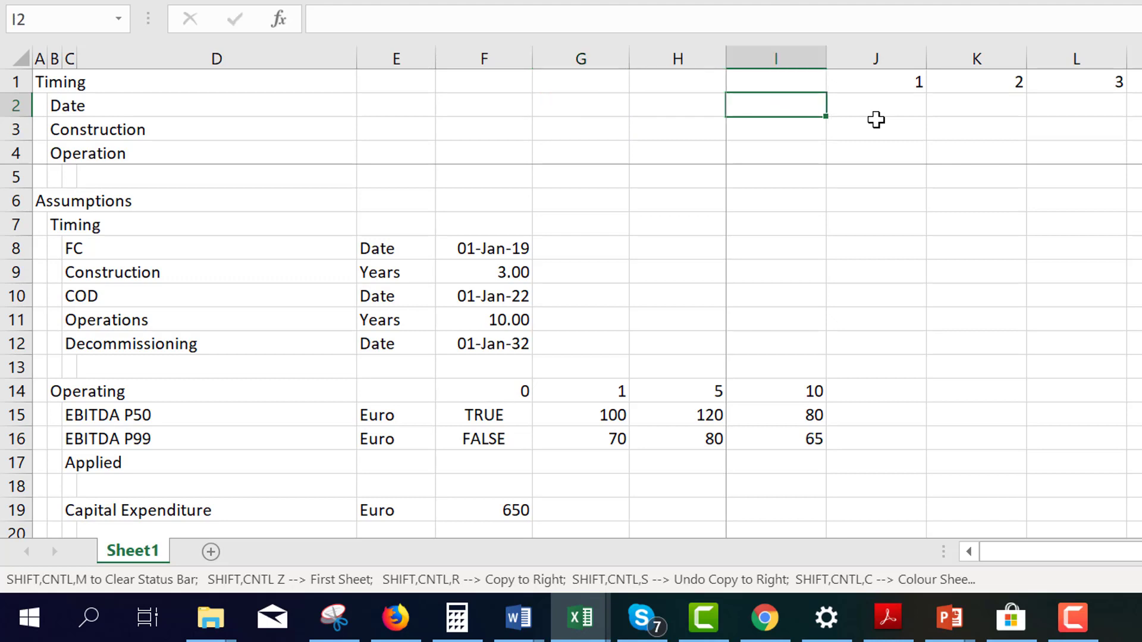
{"action": "type", "text": "="}
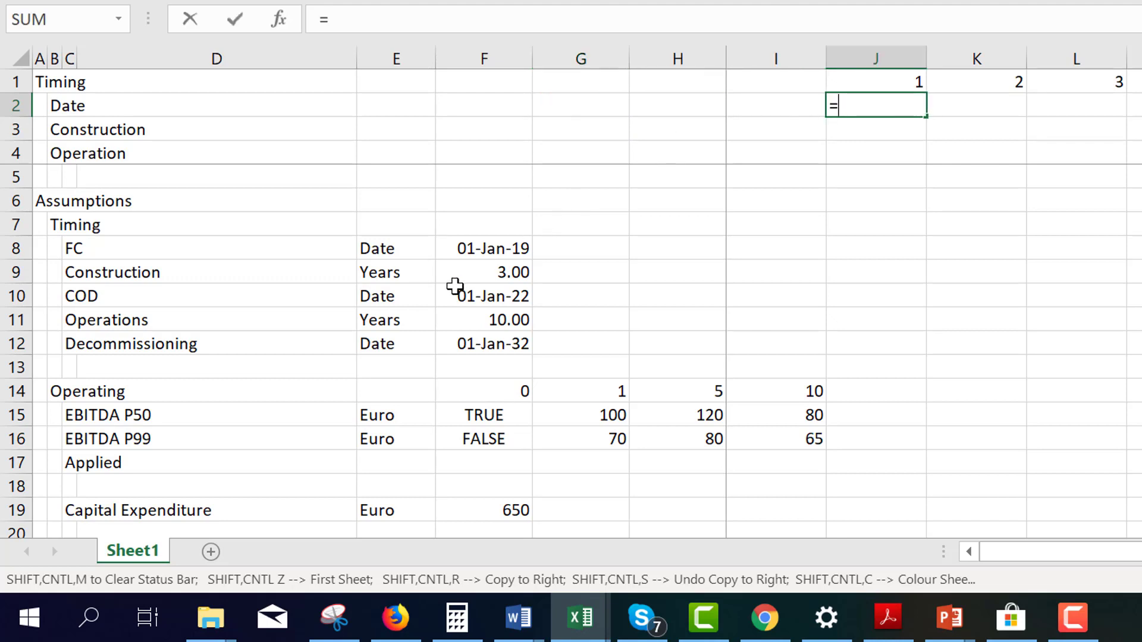
{"action": "left_click", "coordinate": [491, 253]}
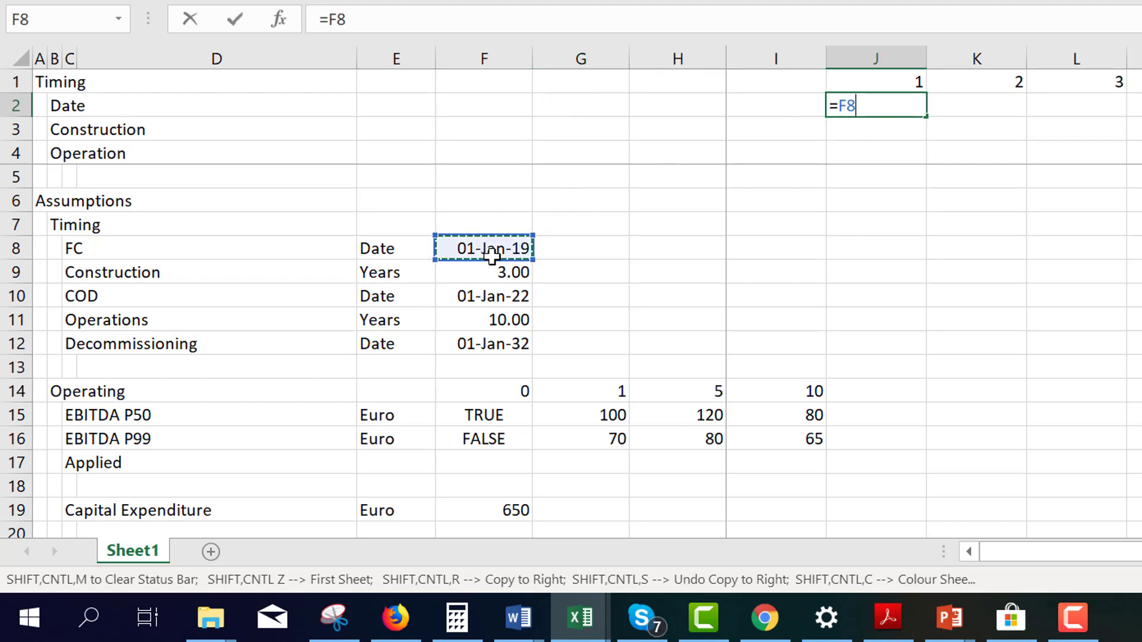
{"action": "key", "text": "Return"}
{"action": "key", "text": "Up"}
{"action": "key", "text": "Right"}
{"action": "type", "text": "="}
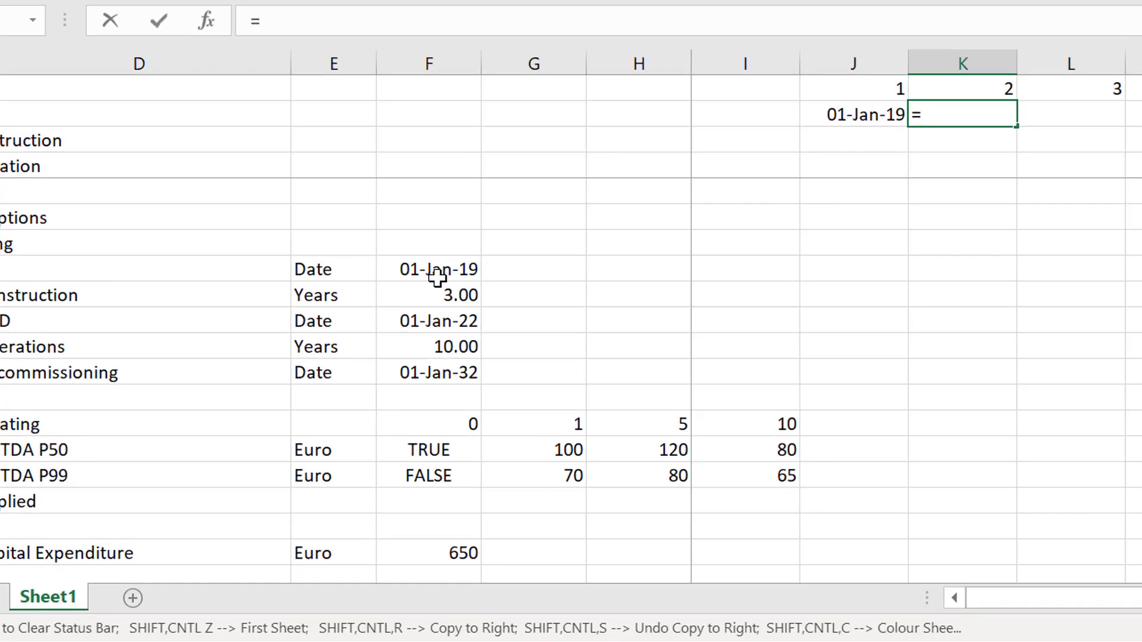
{"action": "key", "text": "Escape"}
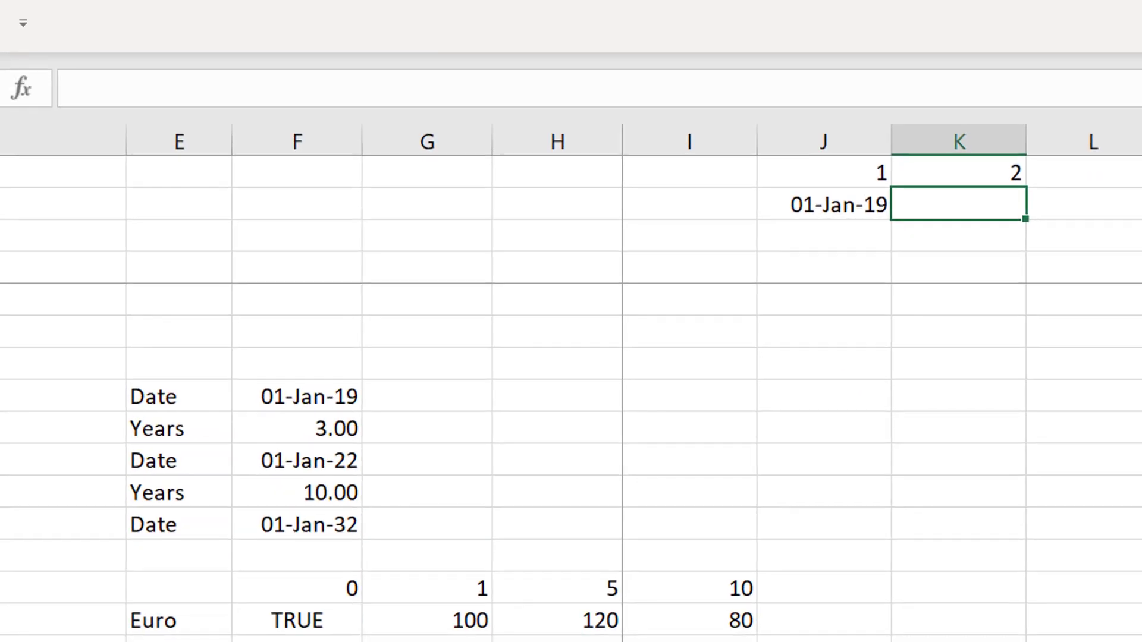
Step: Look at the open Generic Macros and Lookup and Interpolate workbooks and return to the model workbook
{"action": "key", "text": "alt+Tab"}
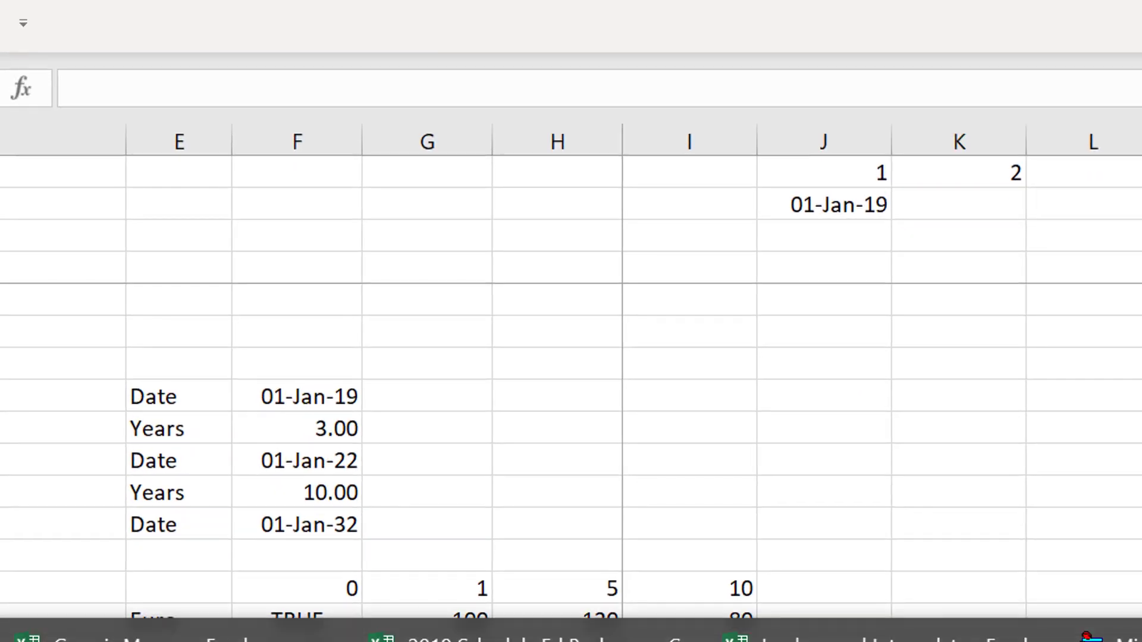
{"action": "key", "text": "alt+Tab"}
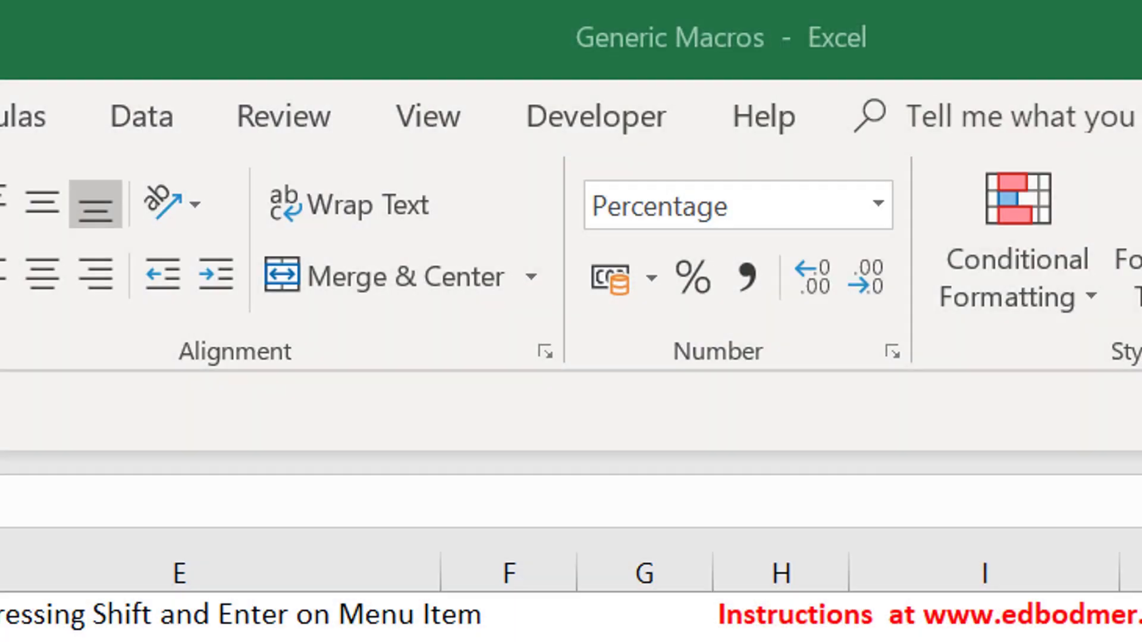
{"action": "left_click", "coordinate": [645, 639]}
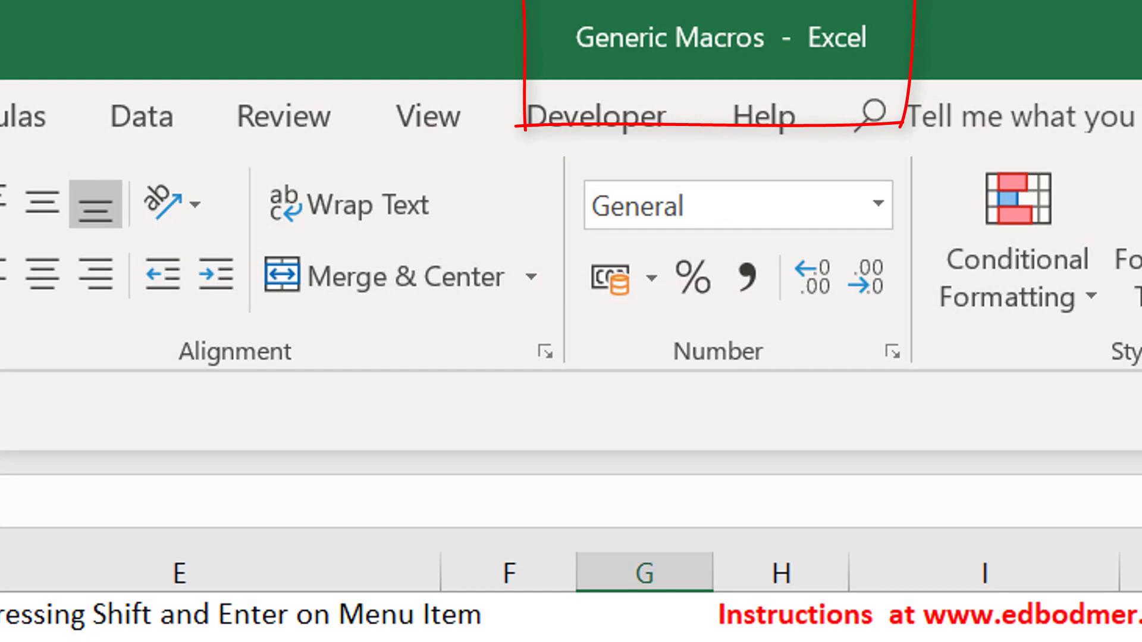
{"action": "key", "text": "alt+Tab"}
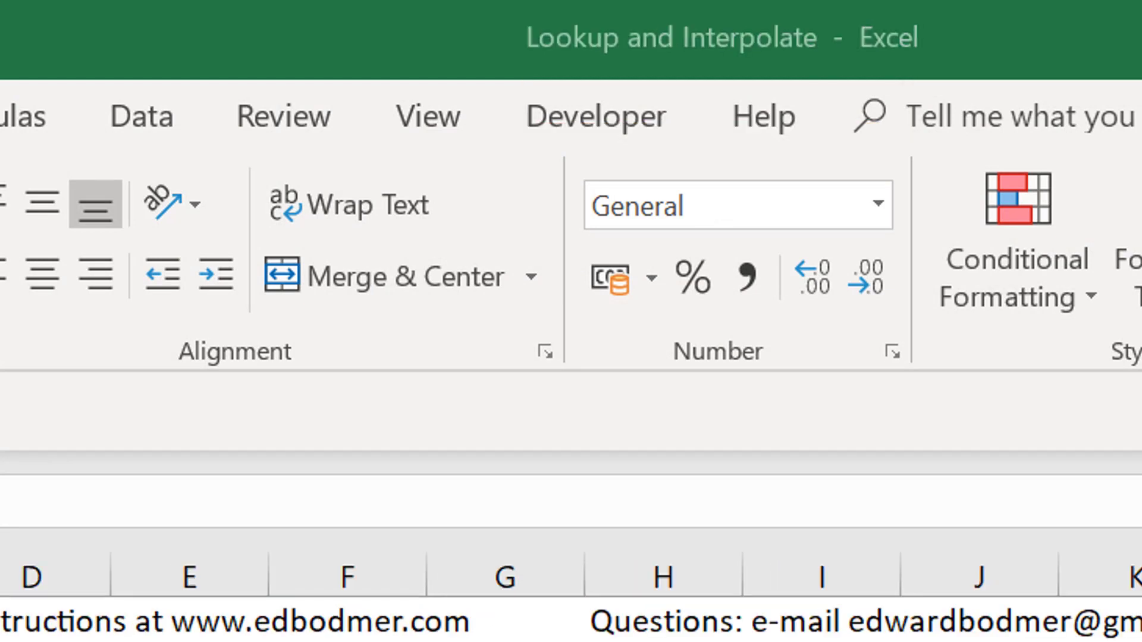
{"action": "key", "text": "alt+Tab"}
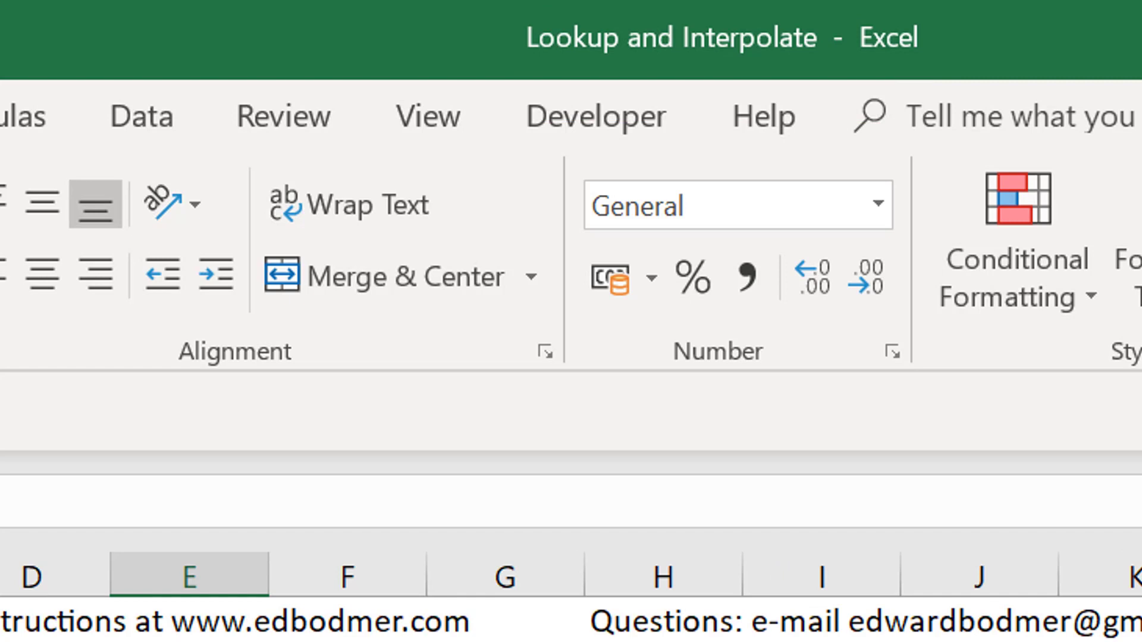
{"action": "key", "text": "alt+Tab"}
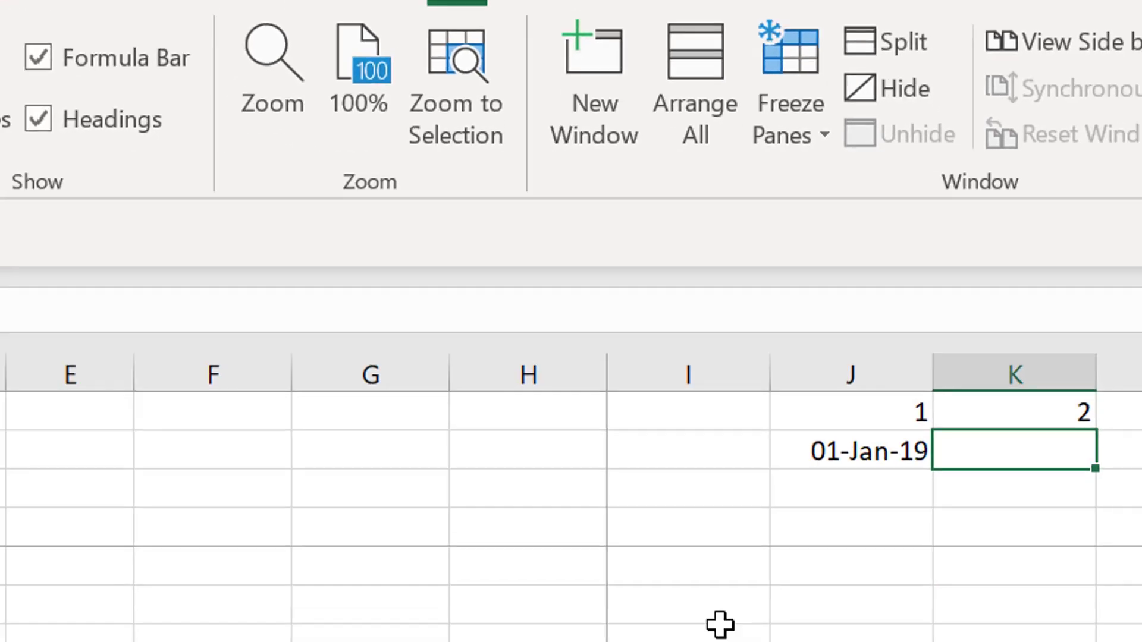
{"action": "type", "text": "="}
{"action": "key", "text": "Left"}
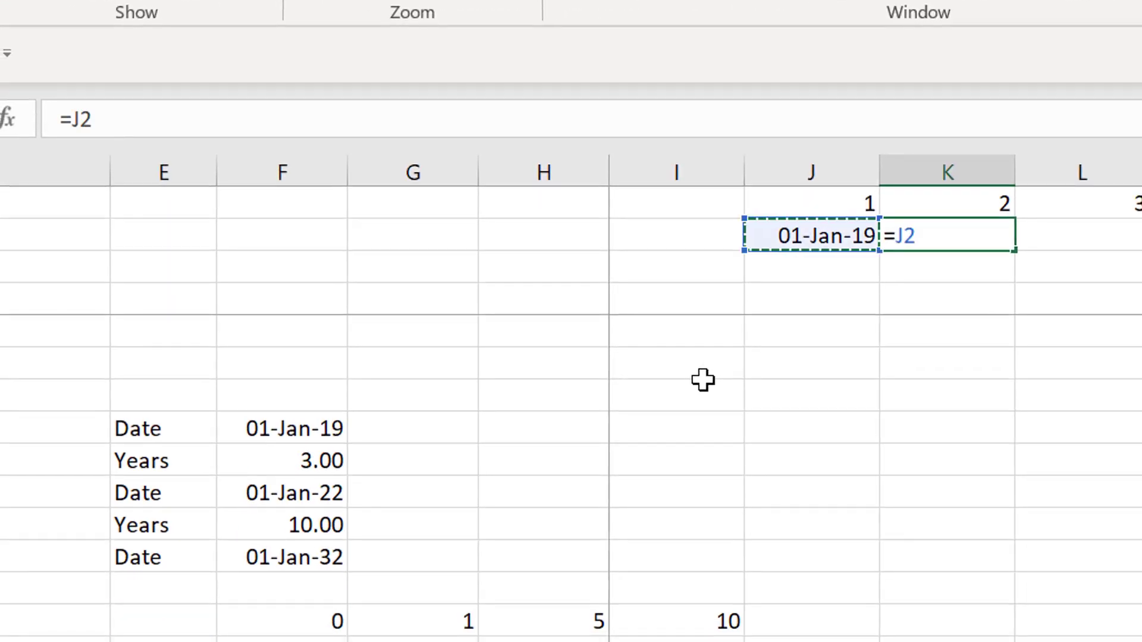
{"action": "key", "text": "Escape"}
{"action": "key", "text": "Left"}
{"action": "key", "text": "Right"}
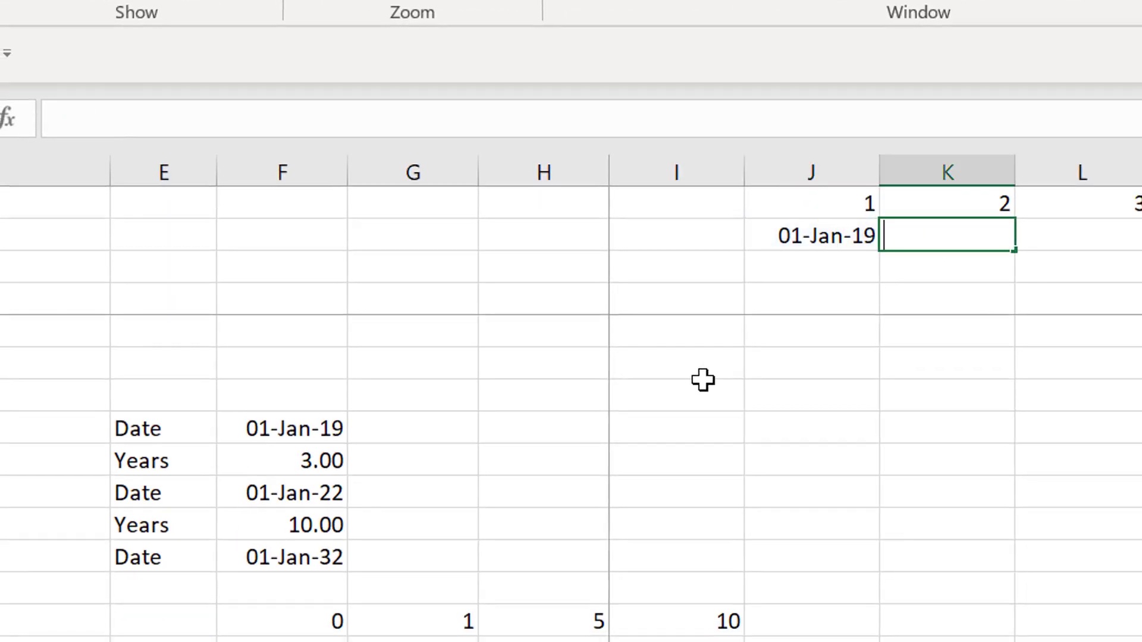
Step: Enter =EDATE(J2,12) in K2 and copy the formula rightward along the Date row
{"action": "type", "text": "=ed"}
{"action": "key", "text": "Tab"}
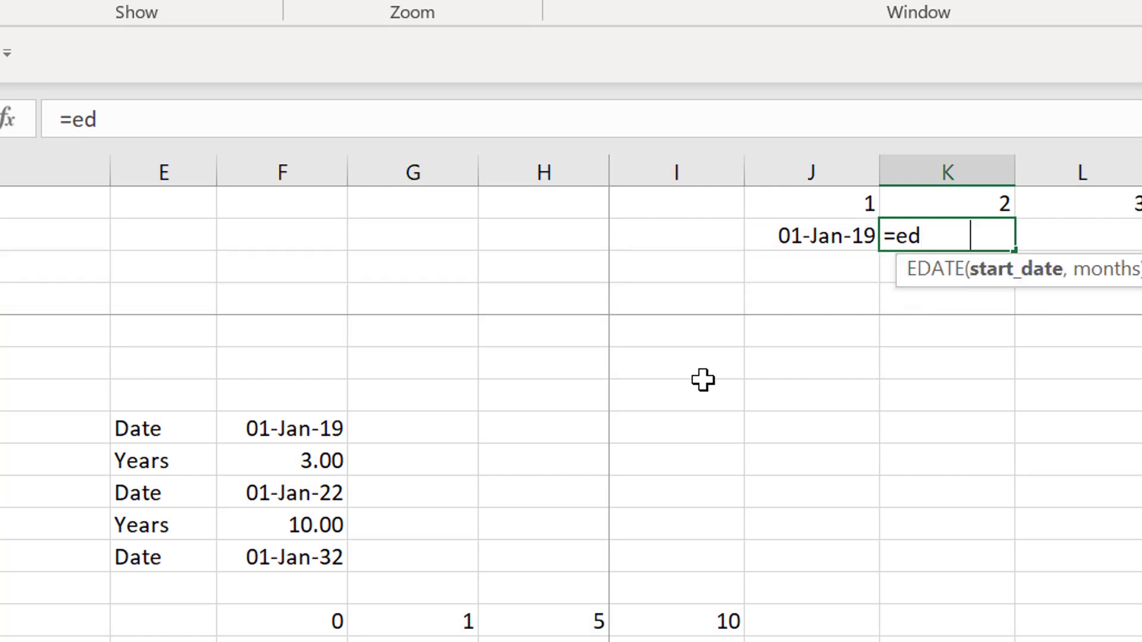
{"action": "key", "text": "Left"}
{"action": "type", "text": ",12"}
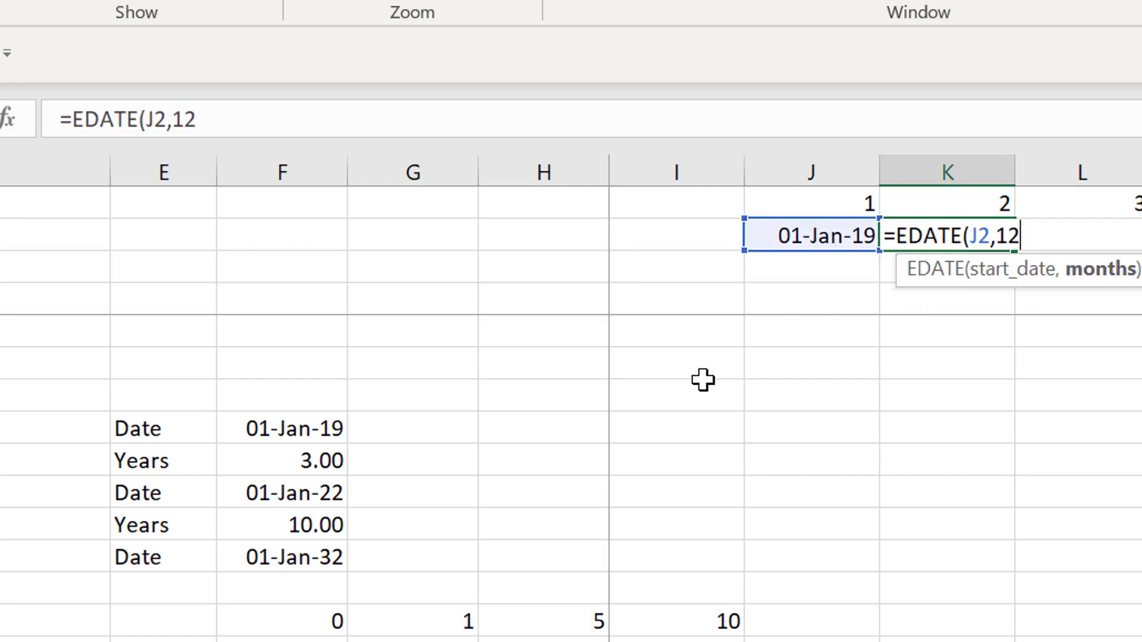
{"action": "key", "text": "Return"}
{"action": "key", "text": "Up"}
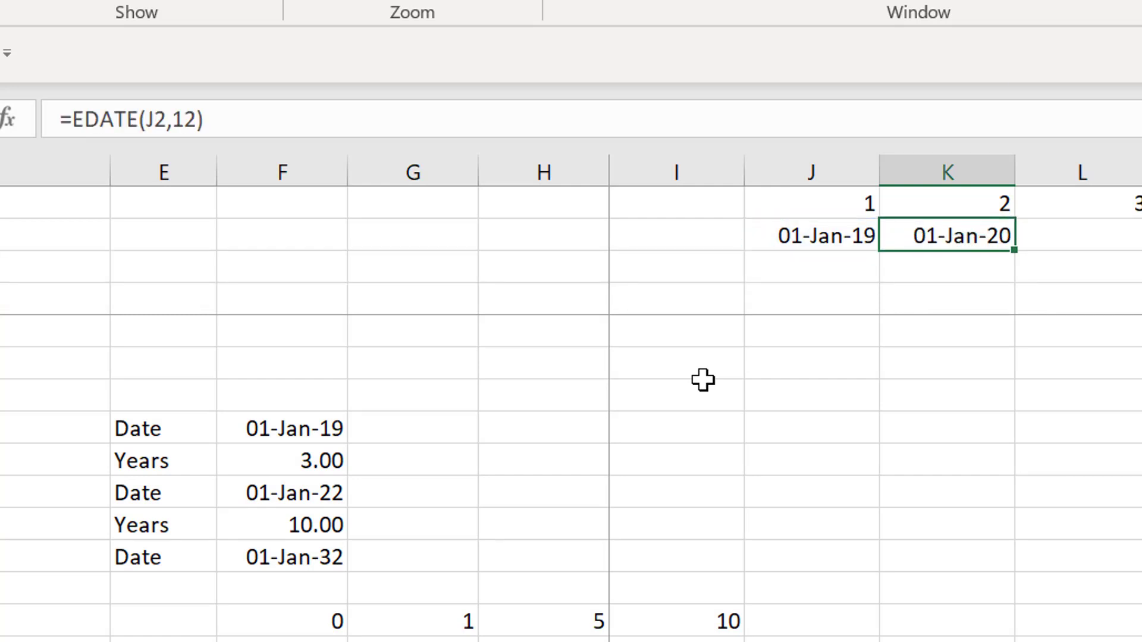
{"action": "key", "text": "shift+Right"}
{"action": "key", "text": "ctrl+r"}
Step: Link G3 on the Construction row to the FC date in F8
{"action": "key", "text": "Down"}
{"action": "key", "text": "Left"}
{"action": "key", "text": "Left"}
{"action": "key", "text": "Left"}
{"action": "key", "text": "Left"}
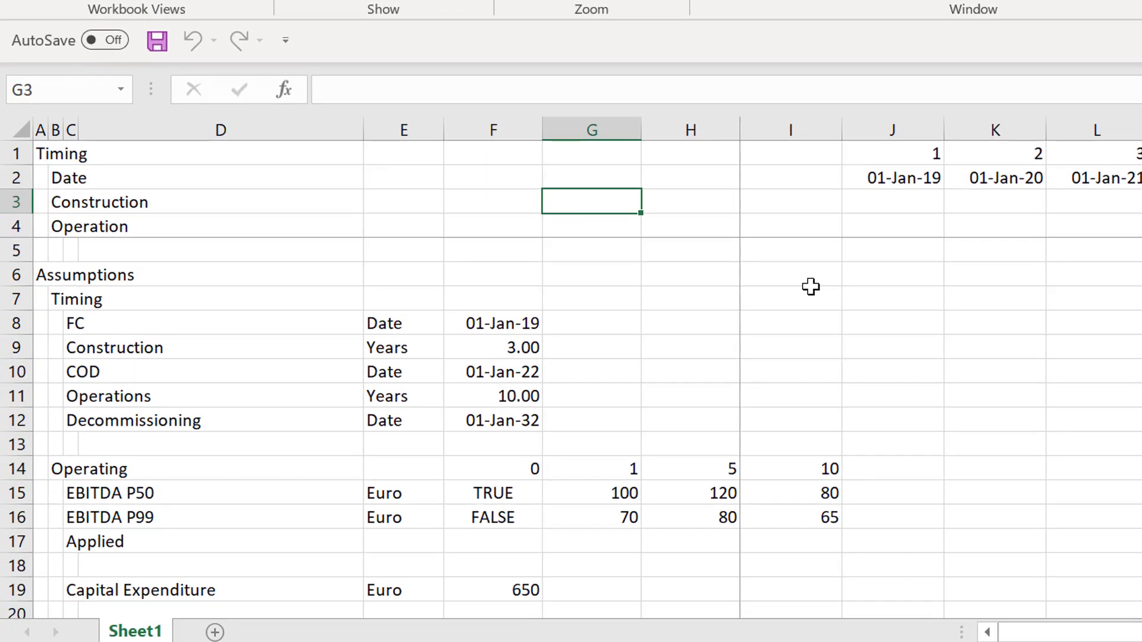
{"action": "key", "text": "Right"}
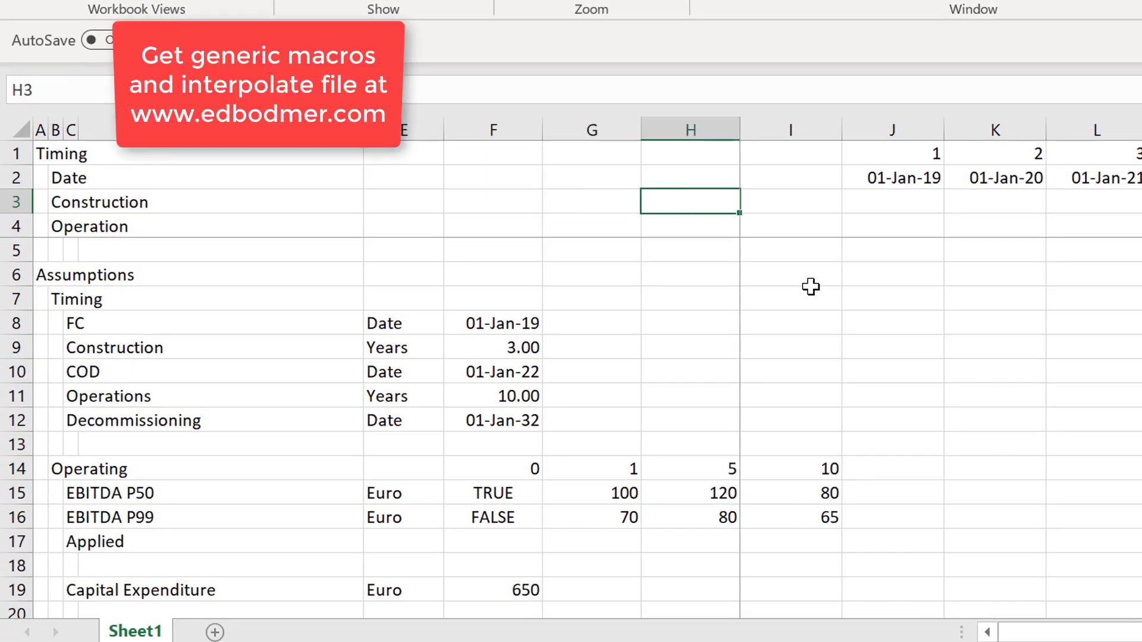
{"action": "key", "text": "Left"}
{"action": "key", "text": "Right"}
{"action": "key", "text": "Left"}
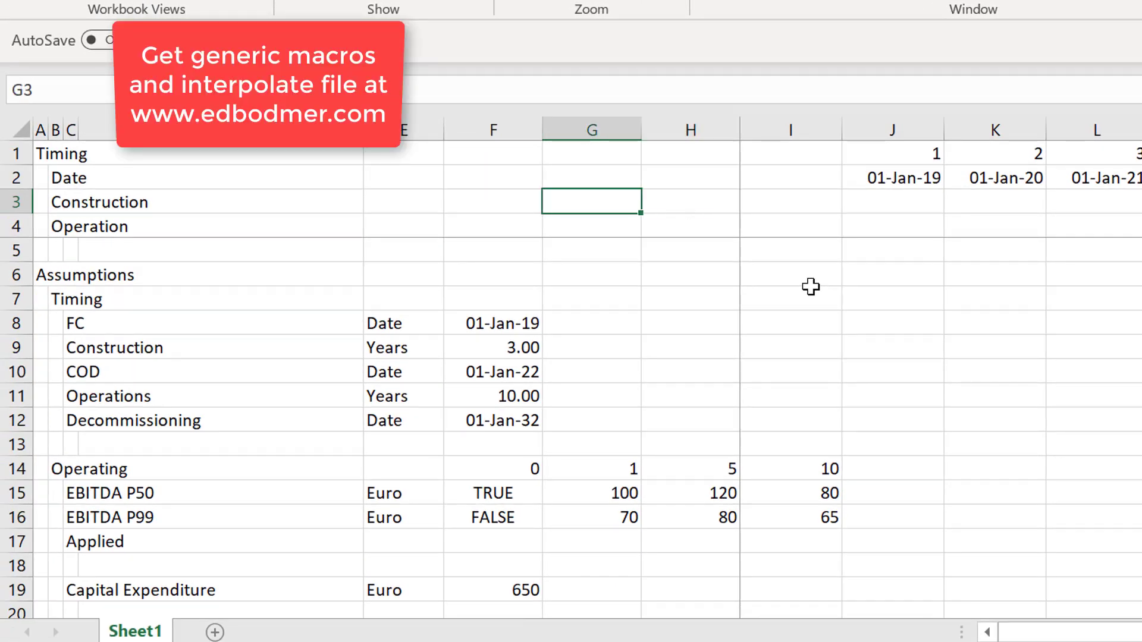
{"action": "key", "text": "Right"}
{"action": "key", "text": "Left"}
{"action": "type", "text": "="}
{"action": "key", "text": "Down"}
{"action": "key", "text": "Down"}
{"action": "key", "text": "Down"}
{"action": "key", "text": "Down"}
{"action": "key", "text": "Down"}
{"action": "key", "text": "Down"}
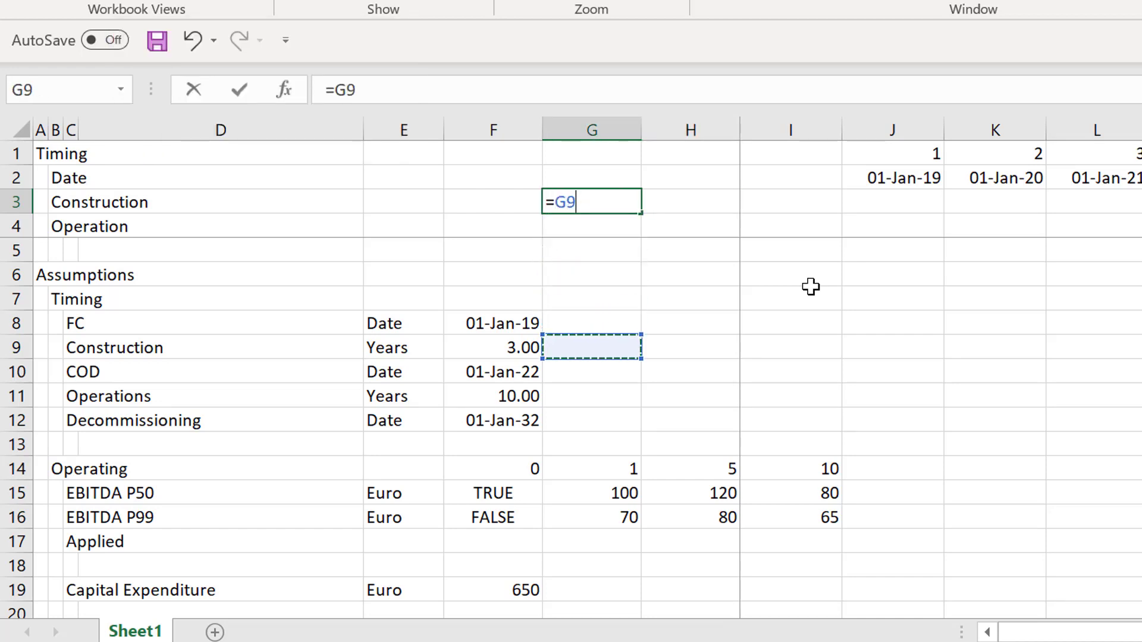
{"action": "key", "text": "Left"}
{"action": "key", "text": "Up"}
{"action": "key", "text": "Return"}
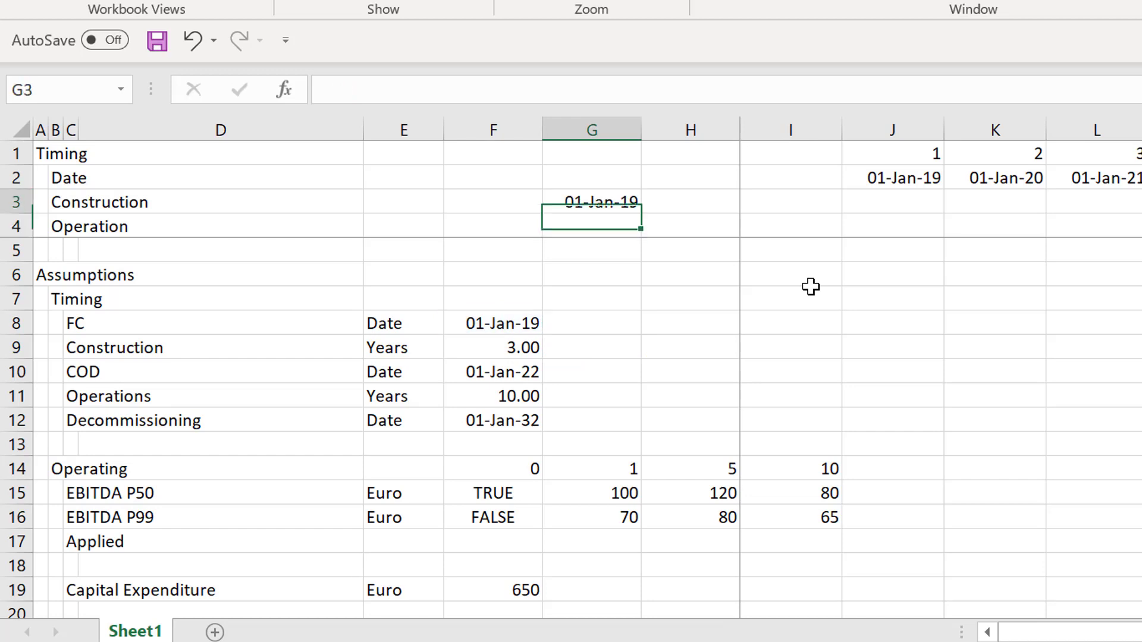
Step: Link H3 on the Construction row to the COD date in F10
{"action": "key", "text": "Up"}
{"action": "key", "text": "Right"}
{"action": "type", "text": "="}
{"action": "key", "text": "Down"}
{"action": "key", "text": "Down"}
{"action": "key", "text": "Down"}
{"action": "key", "text": "Down"}
{"action": "key", "text": "Down"}
{"action": "key", "text": "Down"}
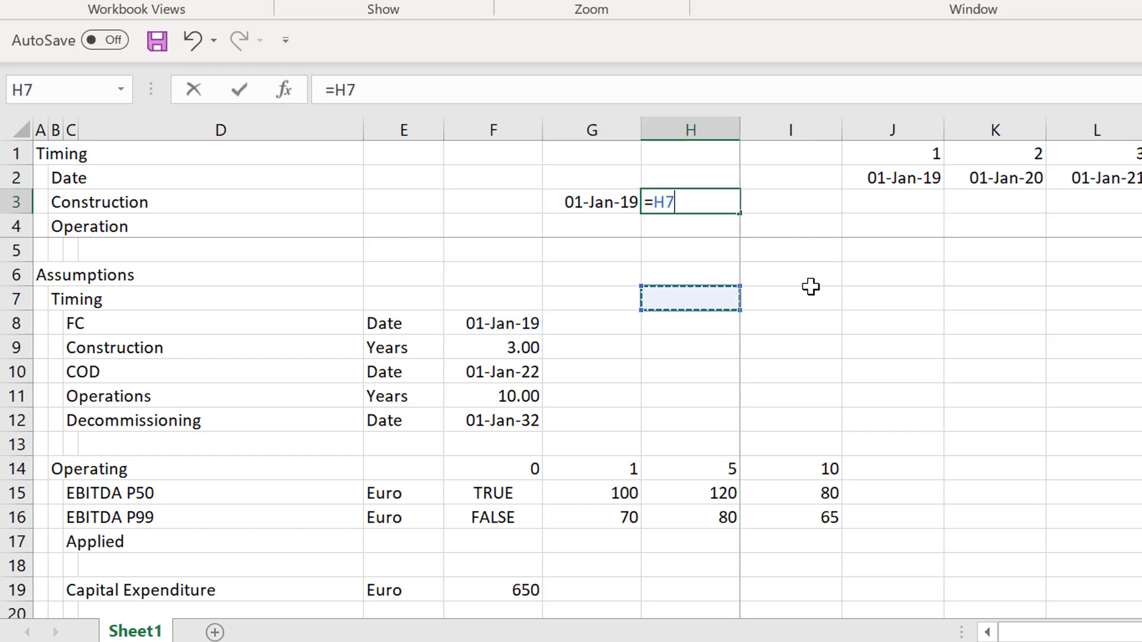
{"action": "key", "text": "Down"}
{"action": "key", "text": "Left"}
{"action": "key", "text": "Left"}
{"action": "key", "text": "Return"}
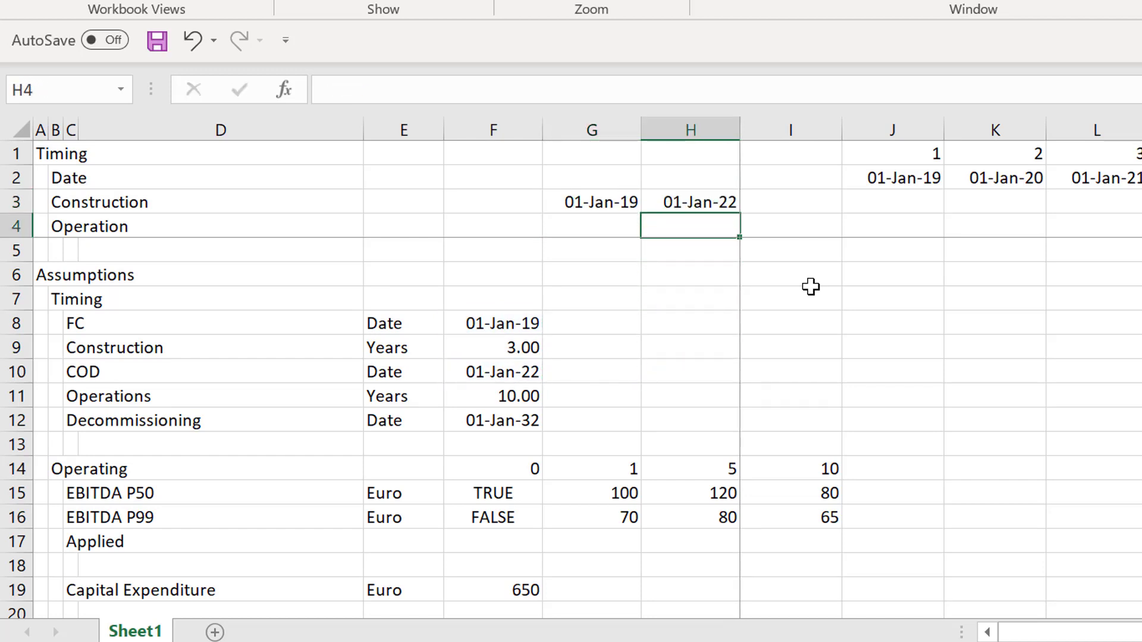
Step: Label the two construction date columns with the headings Start in G2 and End in H2
{"action": "key", "text": "Up"}
{"action": "key", "text": "Up"}
{"action": "key", "text": "Left"}
{"action": "type", "text": "Start"}
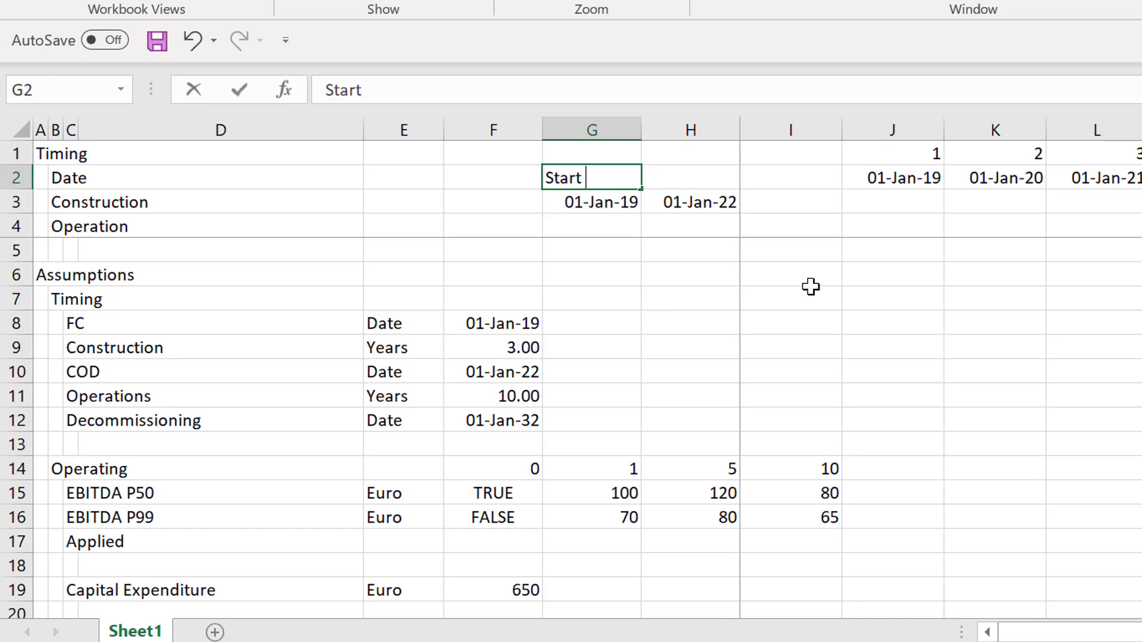
{"action": "key", "text": "Return"}
{"action": "key", "text": "Up"}
{"action": "key", "text": "Right"}
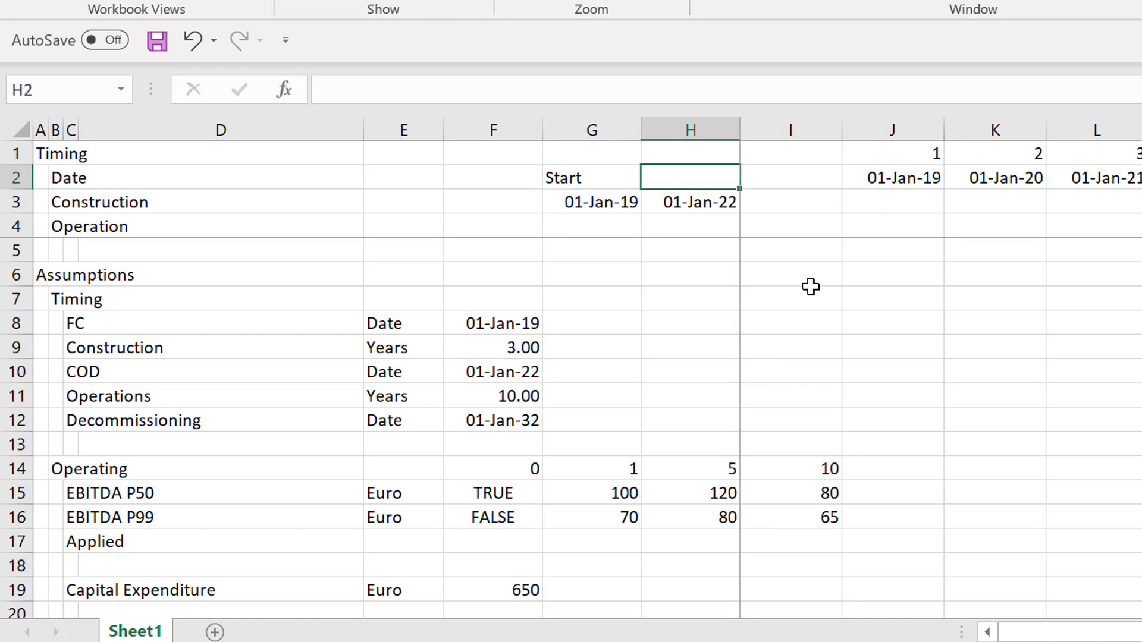
{"action": "key", "text": "F2"}
{"action": "type", "text": "End"}
{"action": "key", "text": "Return"}
Step: Centre the Start and End headings in G2:H2
{"action": "key", "text": "Up"}
{"action": "key", "text": "Left"}
{"action": "key", "text": "shift+Right"}
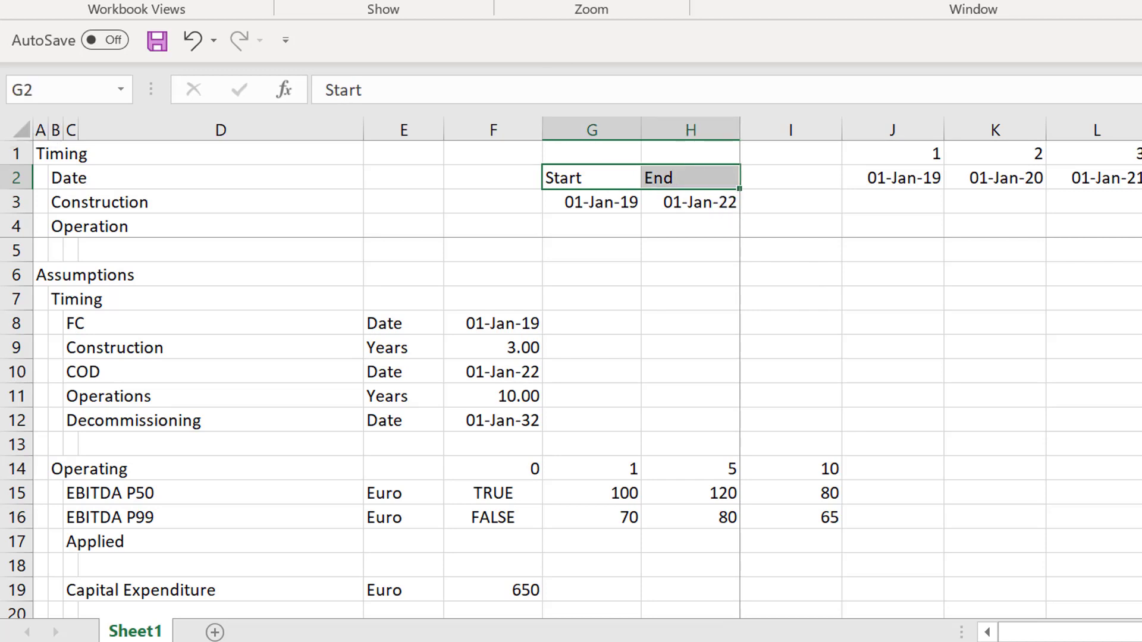
{"action": "left_click", "coordinate": [441, 1]}
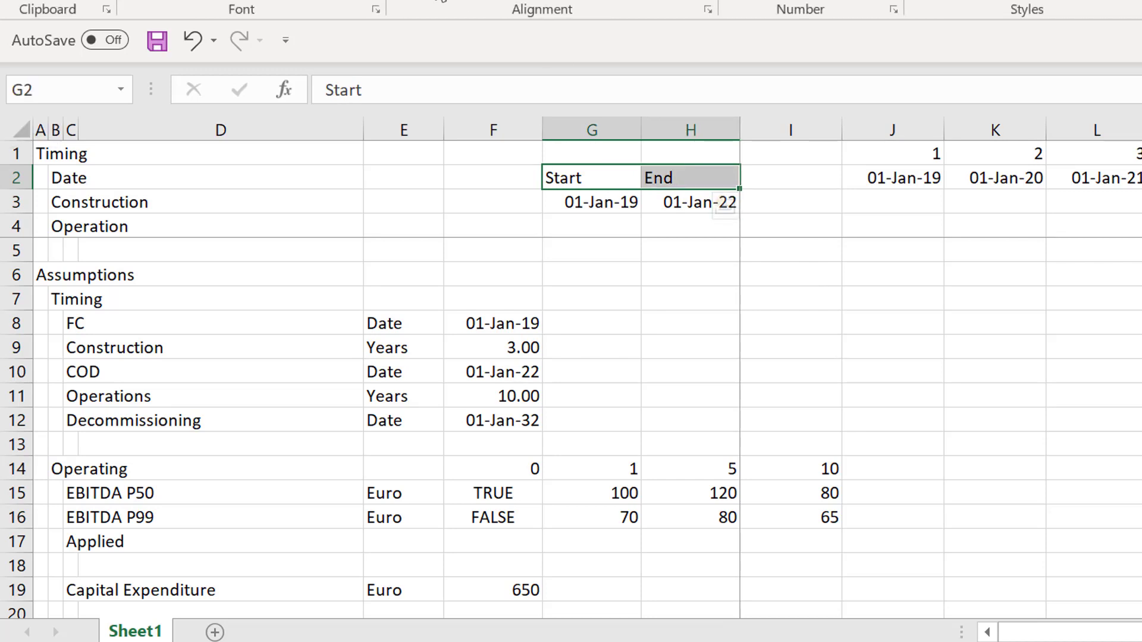
{"action": "left_click", "coordinate": [440, 2]}
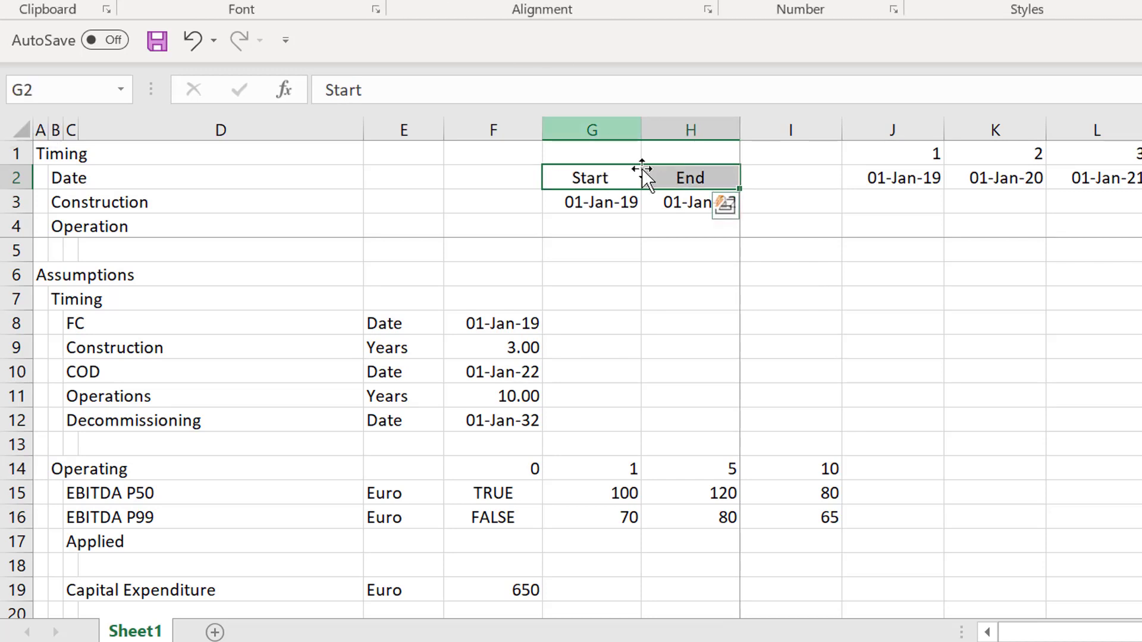
Step: Enter the construction flag formula =J2<$H$3 in J3 and fill it across the timeline columns
{"action": "left_click", "coordinate": [861, 215]}
{"action": "key", "text": "Up"}
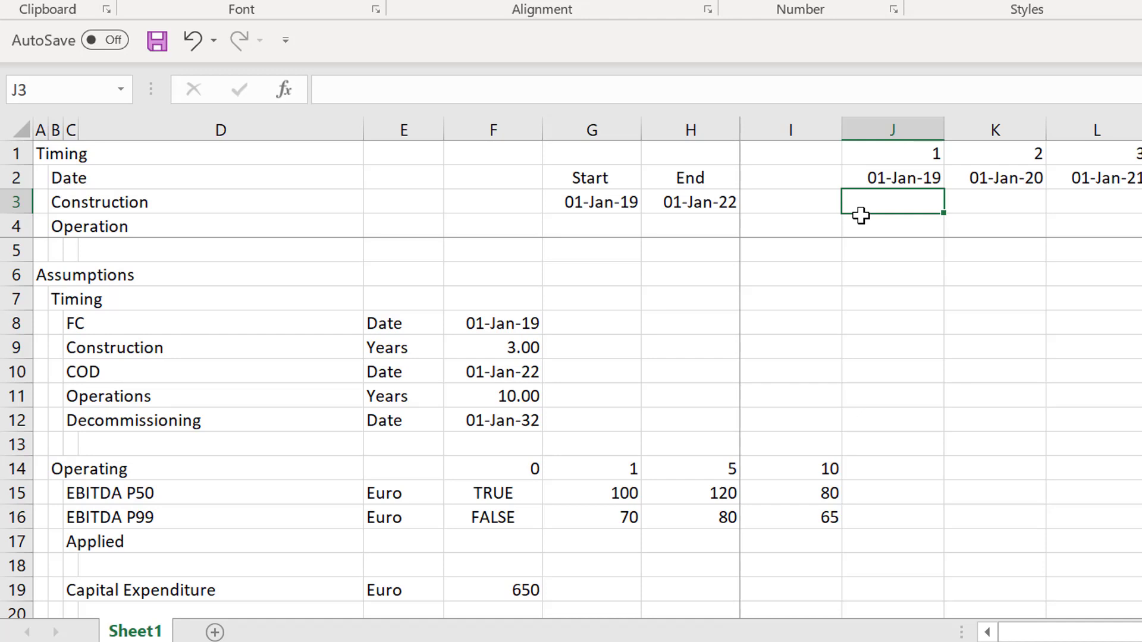
{"action": "type", "text": "="}
{"action": "key", "text": "Up"}
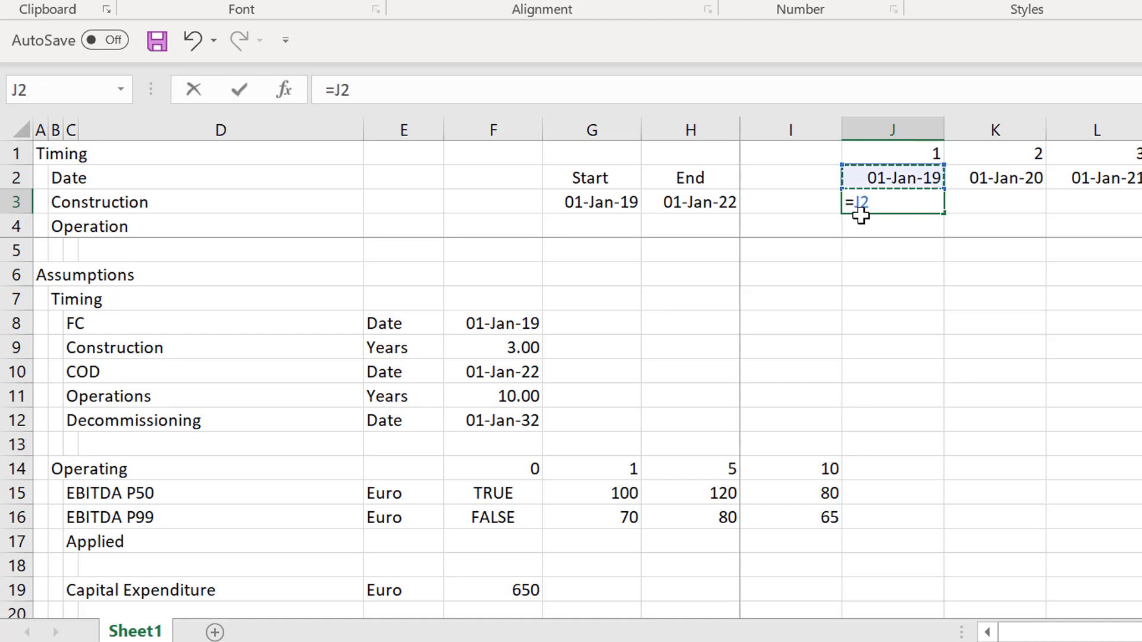
{"action": "type", "text": "<"}
{"action": "key", "text": "Left"}
{"action": "key", "text": "Left"}
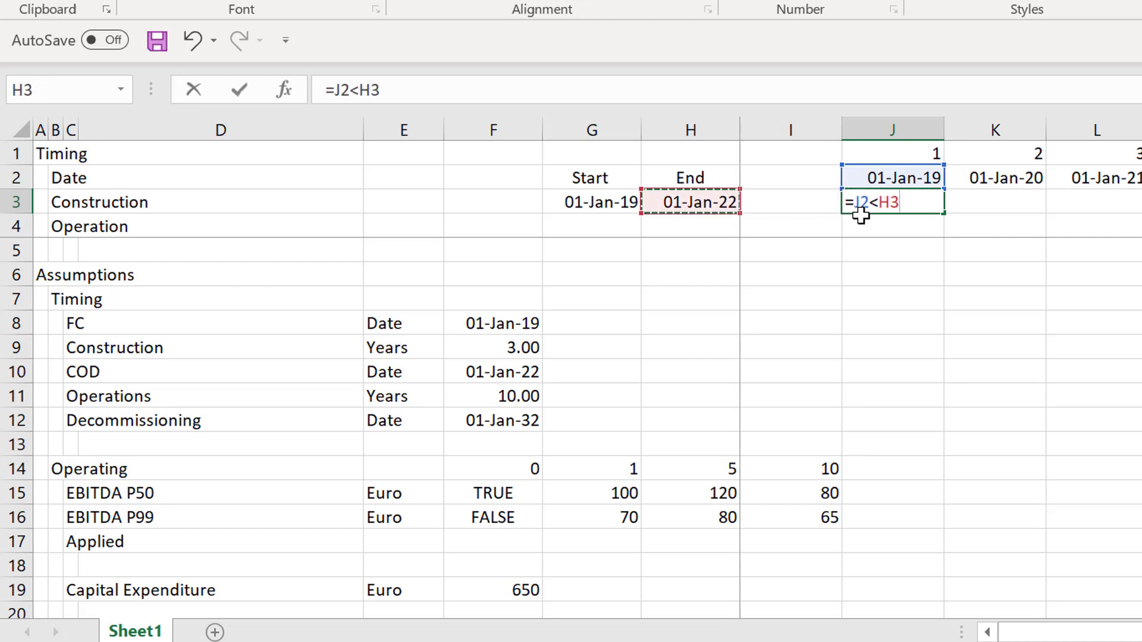
{"action": "key", "text": "F4"}
{"action": "key", "text": "ctrl+Return"}
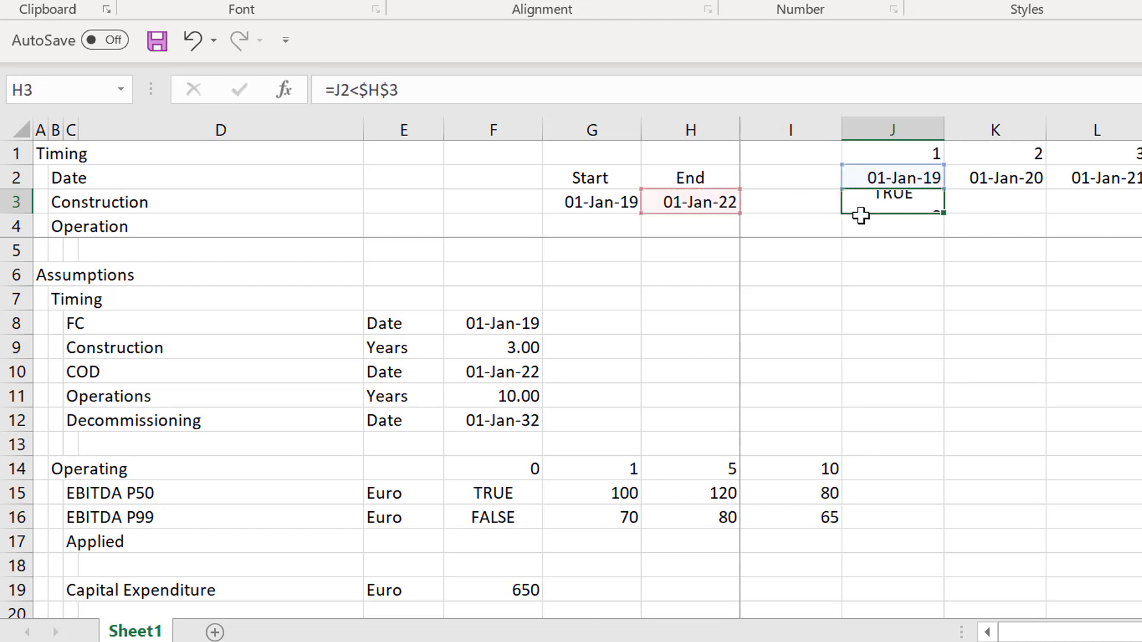
{"action": "key", "text": "ctrl+shift+Right"}
{"action": "key", "text": "ctrl+r"}
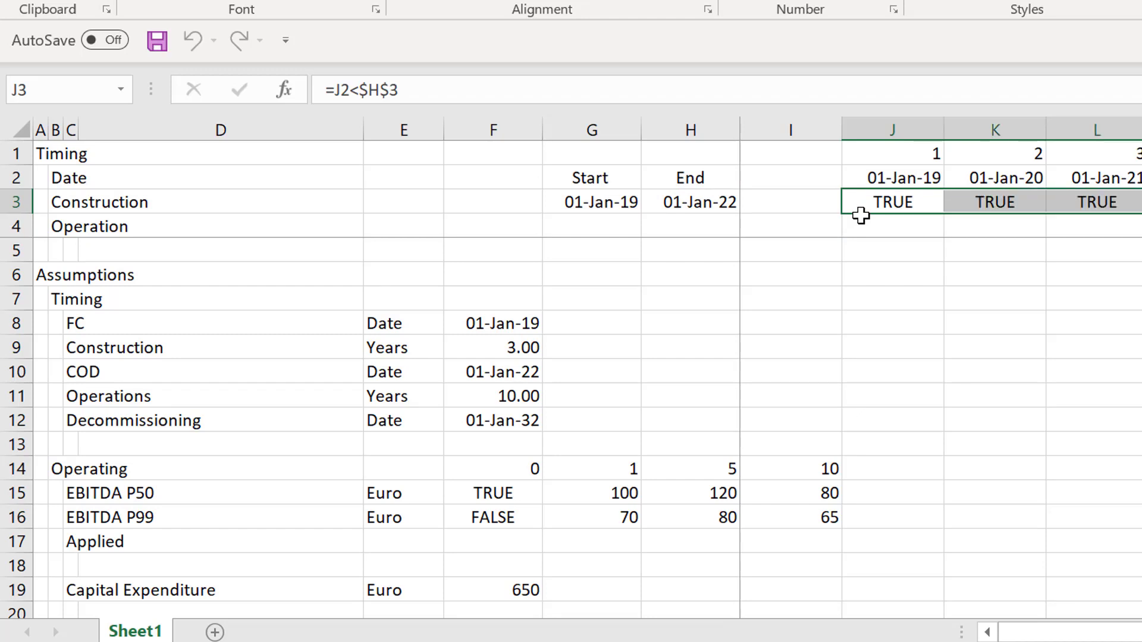
Step: Link the Operation row's start date in G4 to the COD date in F10
{"action": "key", "text": "Down"}
{"action": "key", "text": "Left"}
{"action": "key", "text": "Left"}
{"action": "key", "text": "Left"}
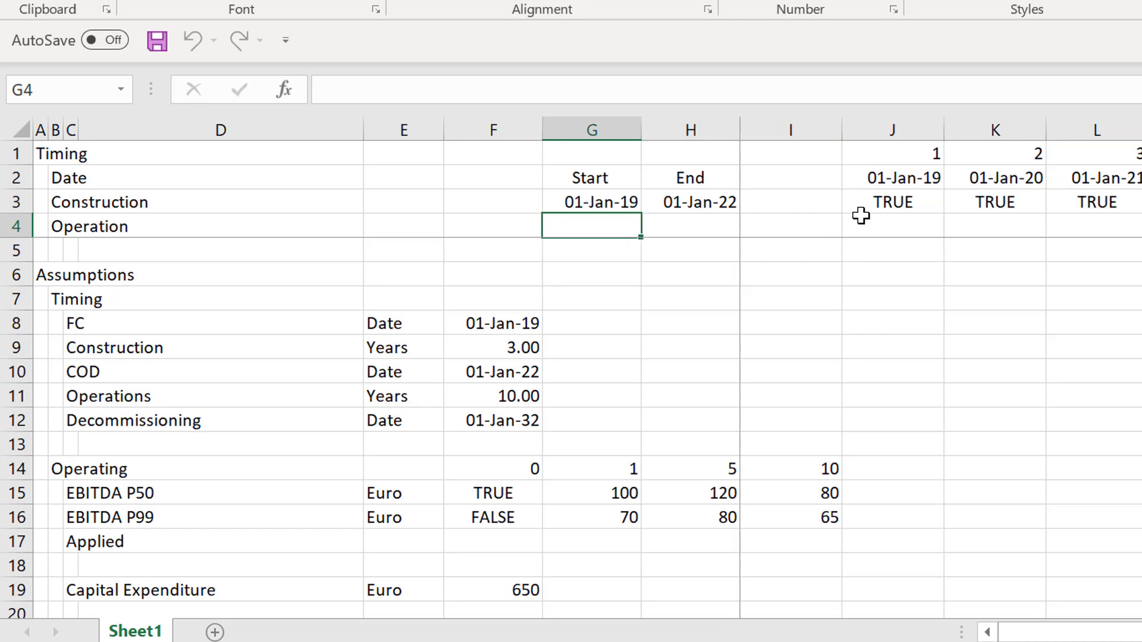
{"action": "type", "text": "="}
{"action": "key", "text": "Down"}
{"action": "key", "text": "Down"}
{"action": "key", "text": "Down"}
{"action": "key", "text": "Down"}
{"action": "key", "text": "Down"}
{"action": "key", "text": "Down"}
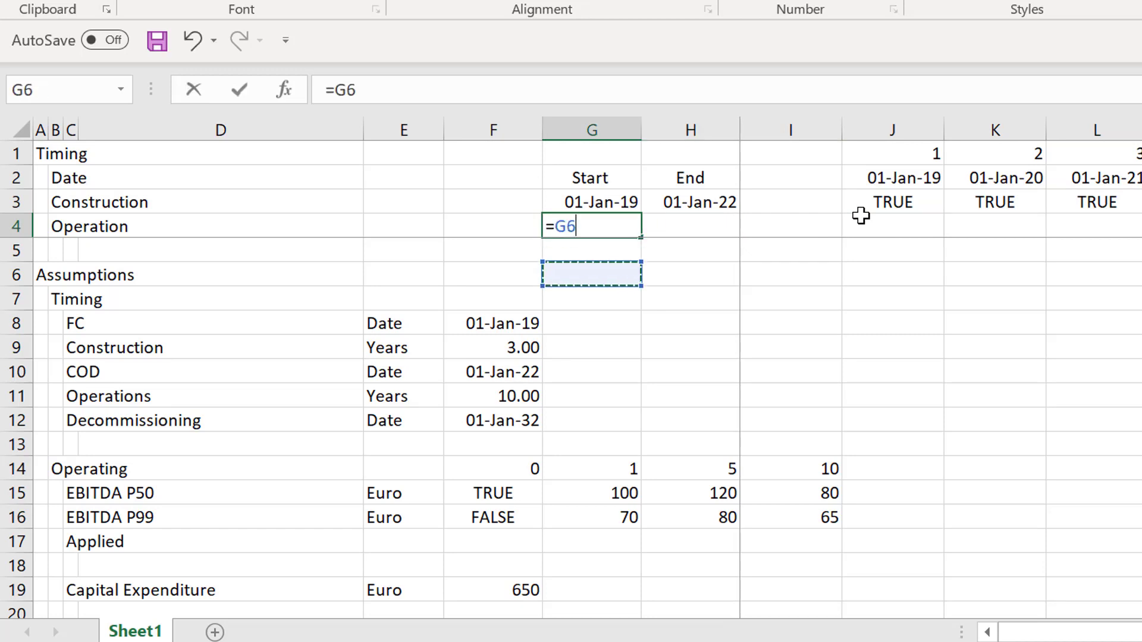
{"action": "key", "text": "Left"}
{"action": "key", "text": "ctrl+Return"}
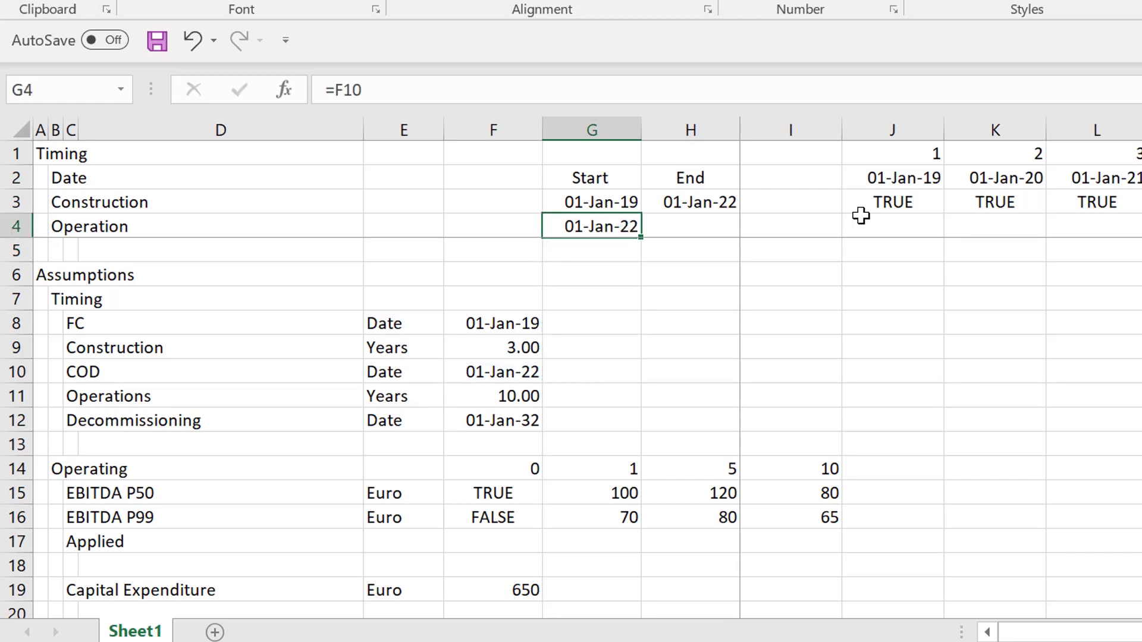
Step: Link the Operation row's end date in H4 to the Decommissioning date in F12
{"action": "key", "text": "Right"}
{"action": "type", "text": "="}
{"action": "key", "text": "Down"}
{"action": "key", "text": "Down"}
{"action": "key", "text": "Down"}
{"action": "key", "text": "Down"}
{"action": "key", "text": "Down"}
{"action": "key", "text": "Down"}
{"action": "key", "text": "Down"}
{"action": "key", "text": "Down"}
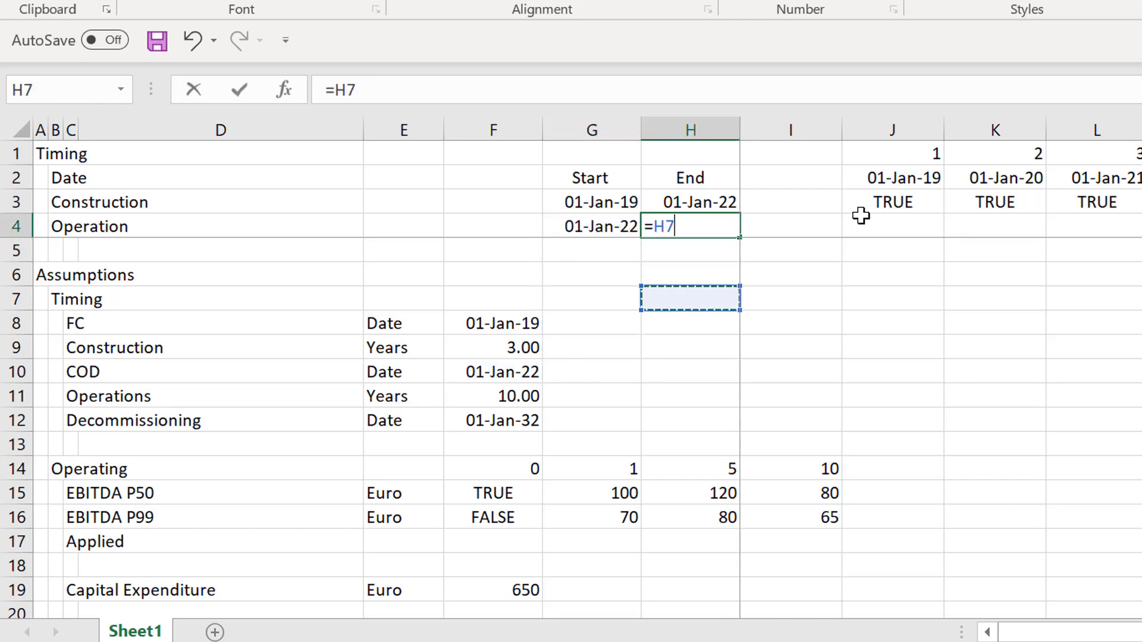
{"action": "key", "text": "Left"}
{"action": "key", "text": "Left"}
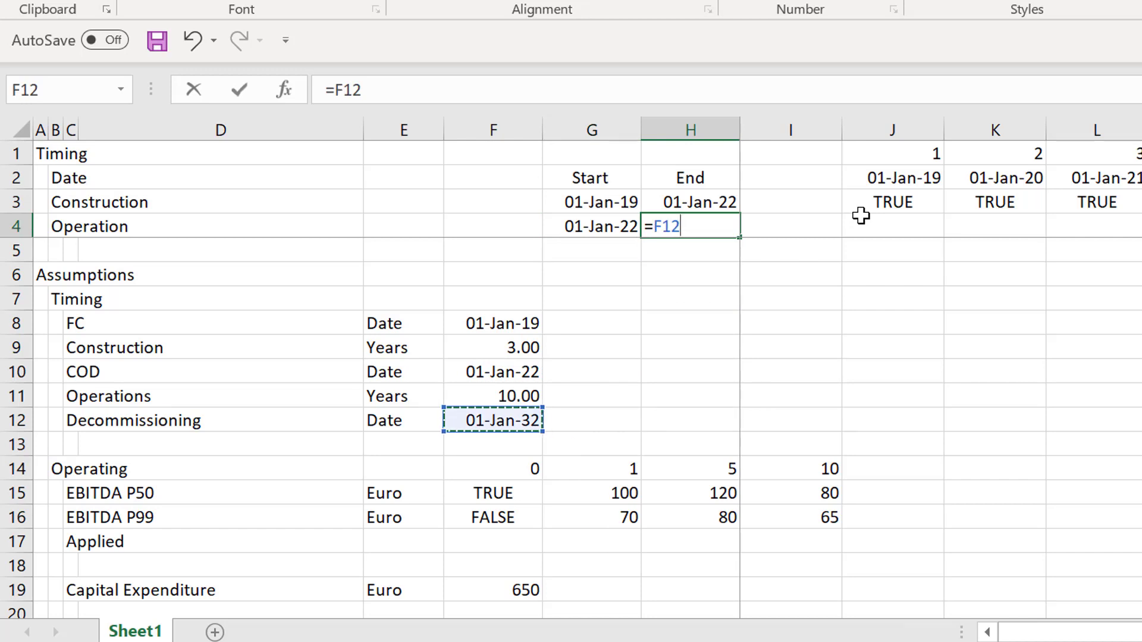
{"action": "key", "text": "Return"}
Step: Examine the contents of the COD, Operations and Decommissioning cells F10 to F12 without changing them
{"action": "key", "text": "Up"}
{"action": "key", "text": "Down"}
{"action": "key", "text": "Down"}
{"action": "key", "text": "Down"}
{"action": "key", "text": "Down"}
{"action": "key", "text": "Down"}
{"action": "key", "text": "Down"}
{"action": "key", "text": "Down"}
{"action": "key", "text": "Left"}
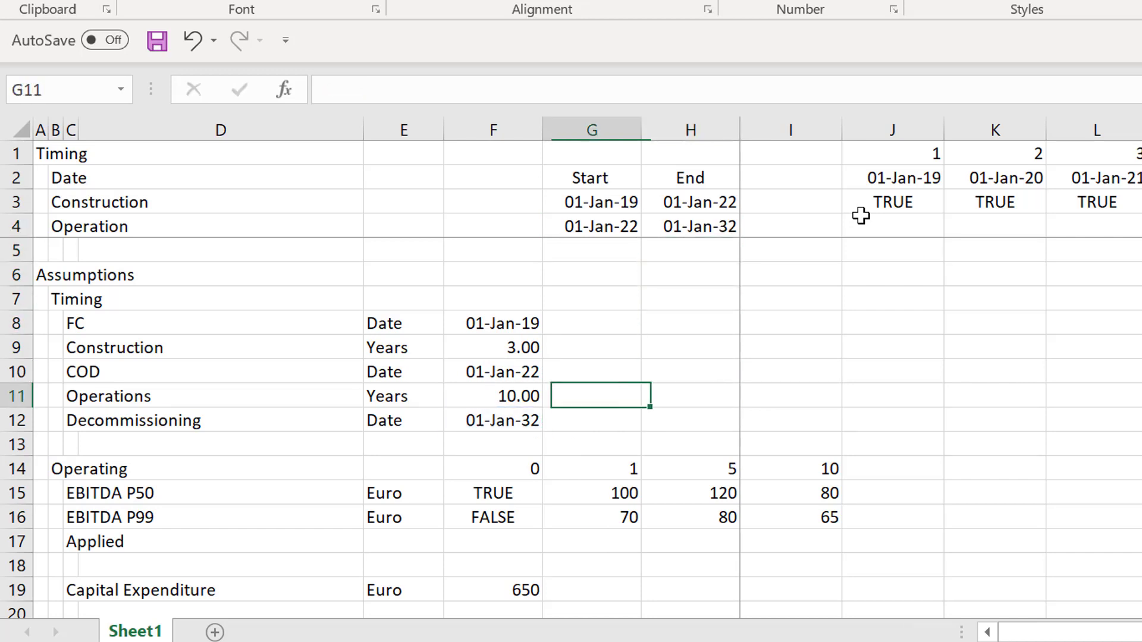
{"action": "key", "text": "Left"}
{"action": "key", "text": "Up"}
{"action": "key", "text": "F2"}
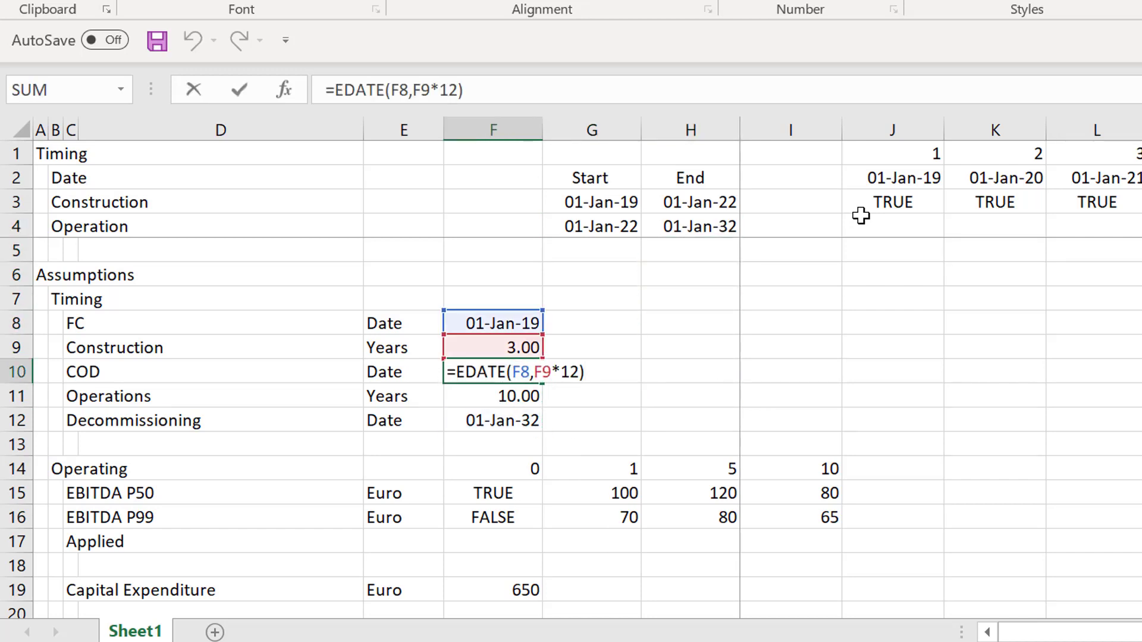
{"action": "key", "text": "Escape"}
{"action": "key", "text": "Down"}
{"action": "key", "text": "Down"}
{"action": "key", "text": "Up"}
{"action": "key", "text": "F2"}
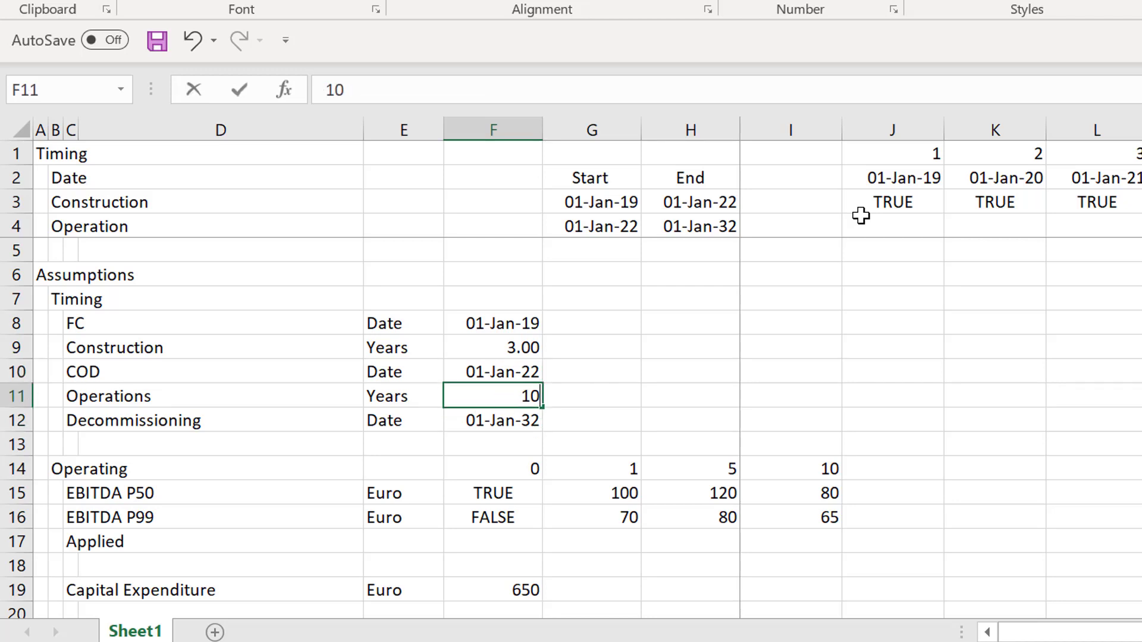
{"action": "key", "text": "Escape"}
{"action": "key", "text": "Down"}
{"action": "key", "text": "F2"}
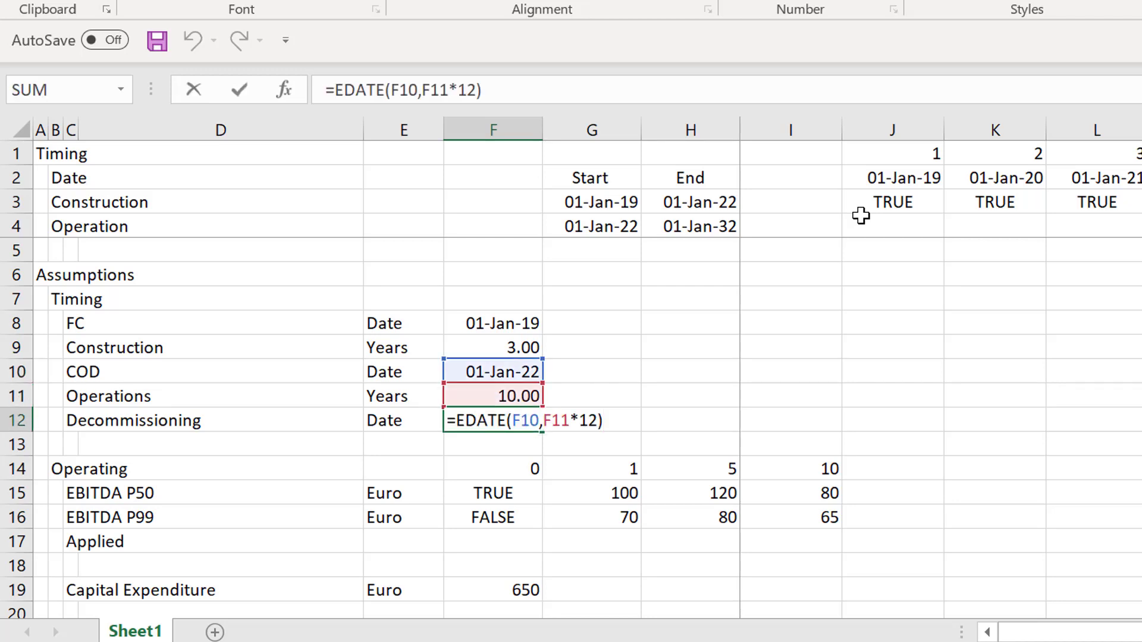
{"action": "key", "text": "Escape"}
{"action": "key", "text": "Up"}
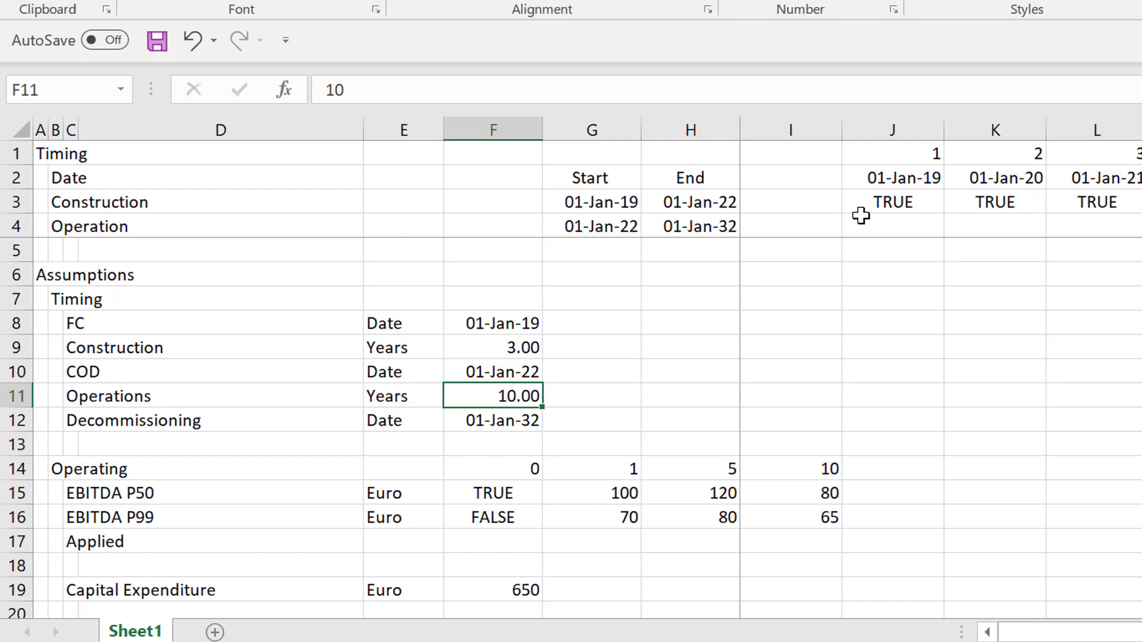
Step: Colour the sheet using the colour options macro, with conditional formatting included and TRUE Option 3 selected
{"action": "key", "text": "ctrl+alt+c"}
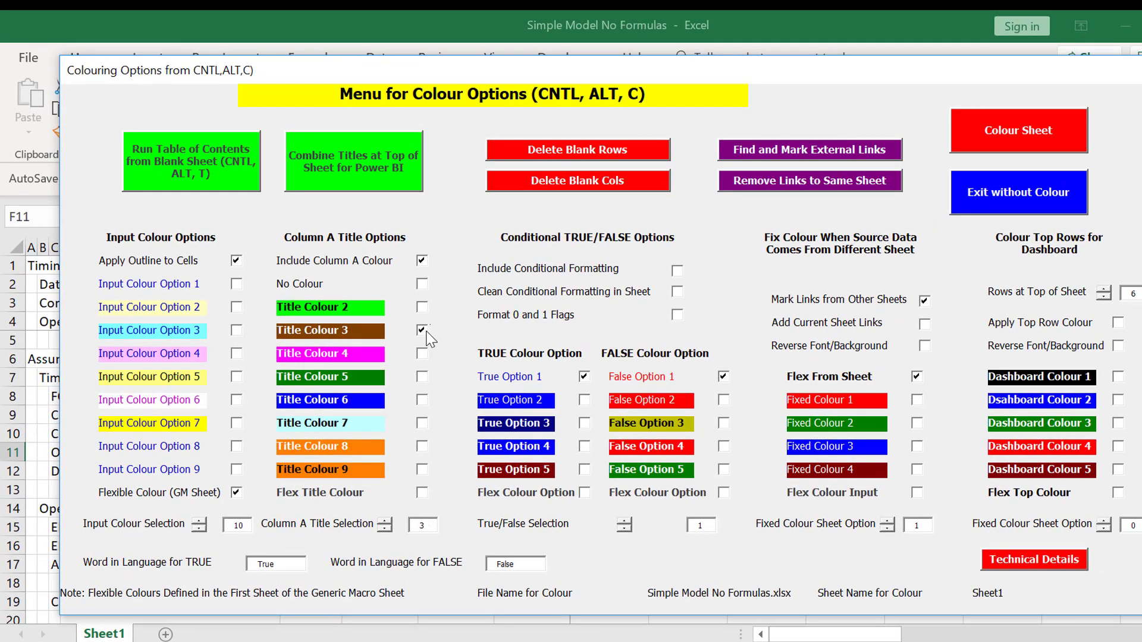
{"action": "left_click", "coordinate": [677, 271]}
{"action": "left_click", "coordinate": [585, 423]}
{"action": "left_click", "coordinate": [1005, 129]}
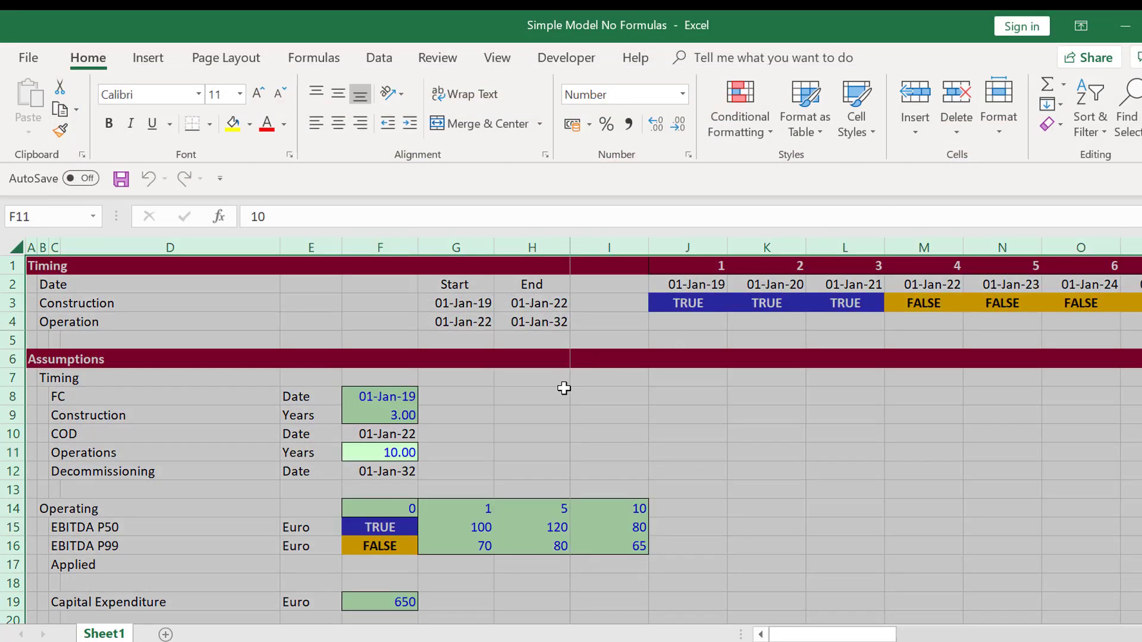
{"action": "key", "text": "Down"}
{"action": "key", "text": "Down"}
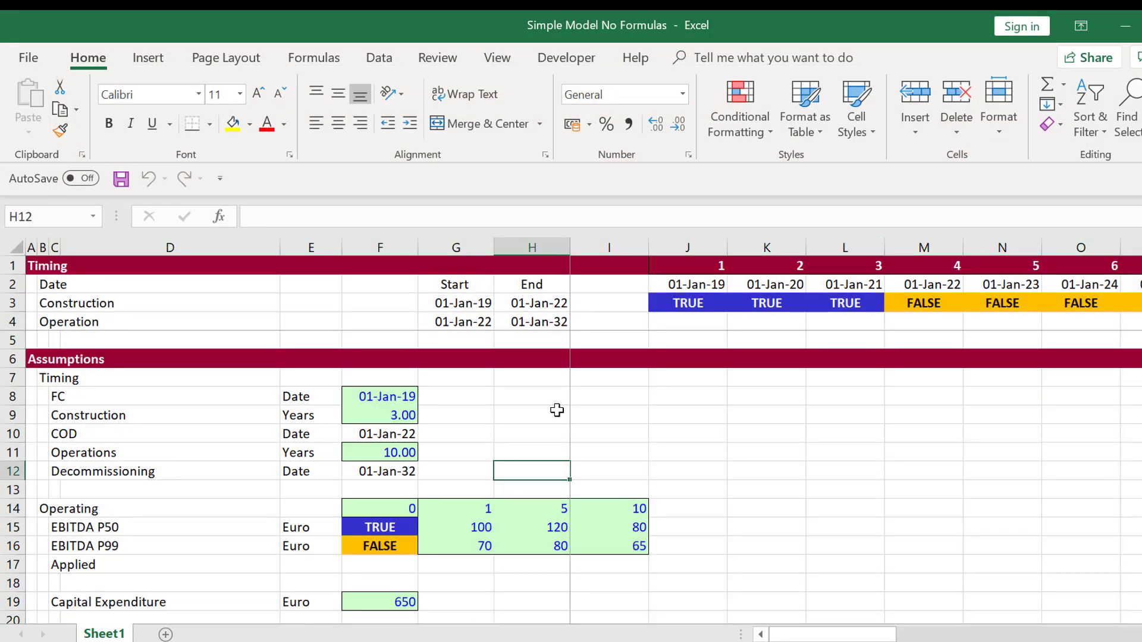
{"action": "key", "text": "Left"}
{"action": "key", "text": "Left"}
{"action": "key", "text": "Up"}
{"action": "key", "text": "Up"}
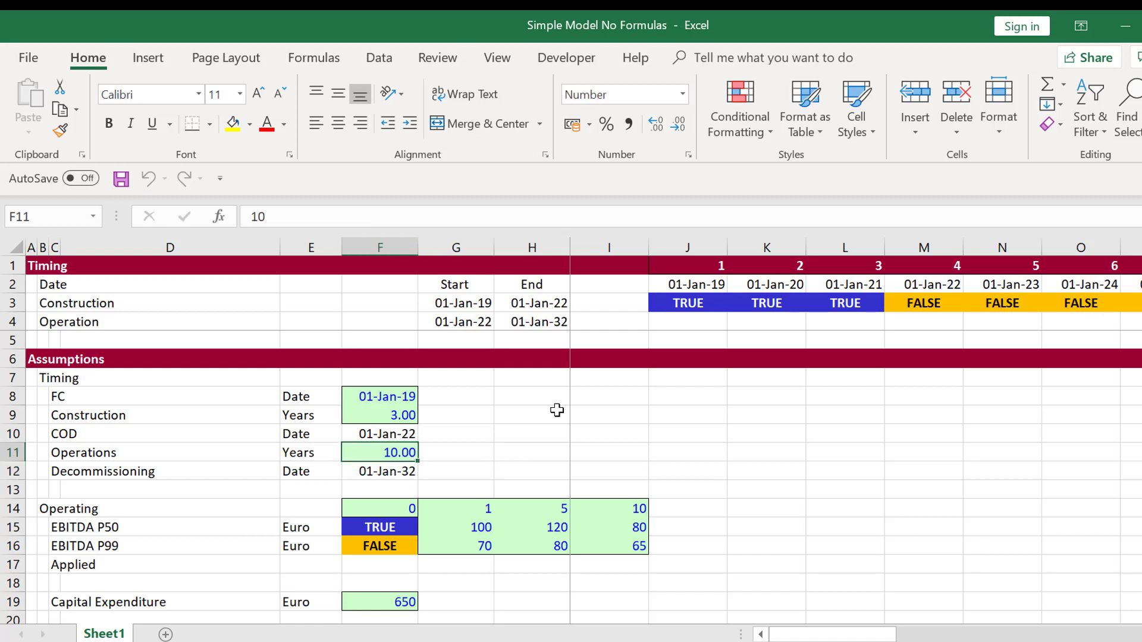
{"action": "left_click", "coordinate": [662, 319]}
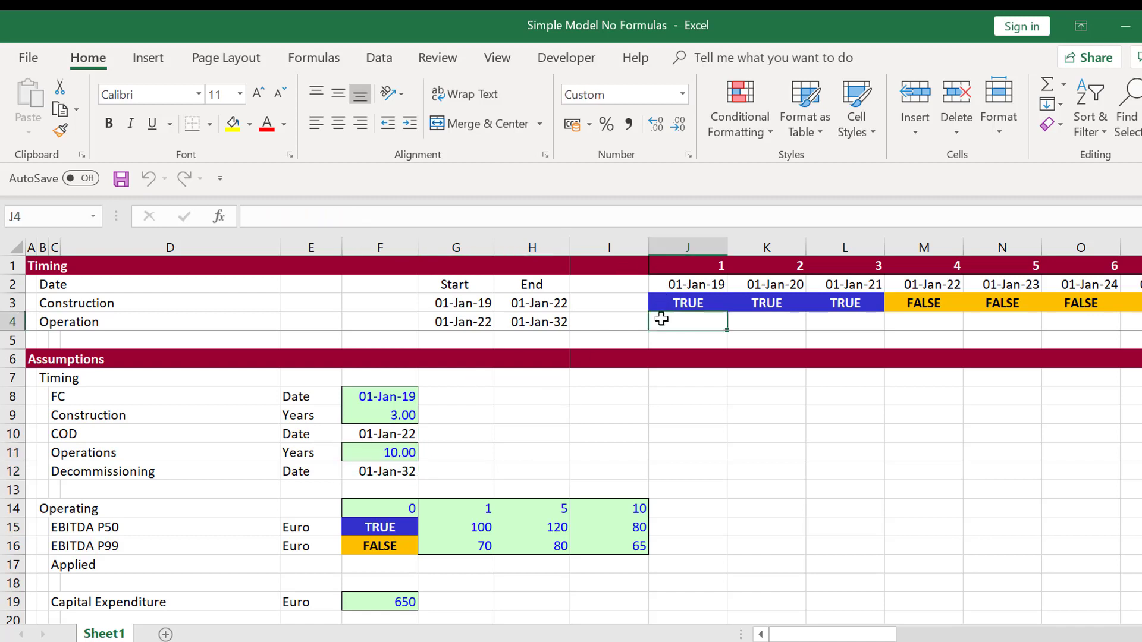
{"action": "type", "text": "="}
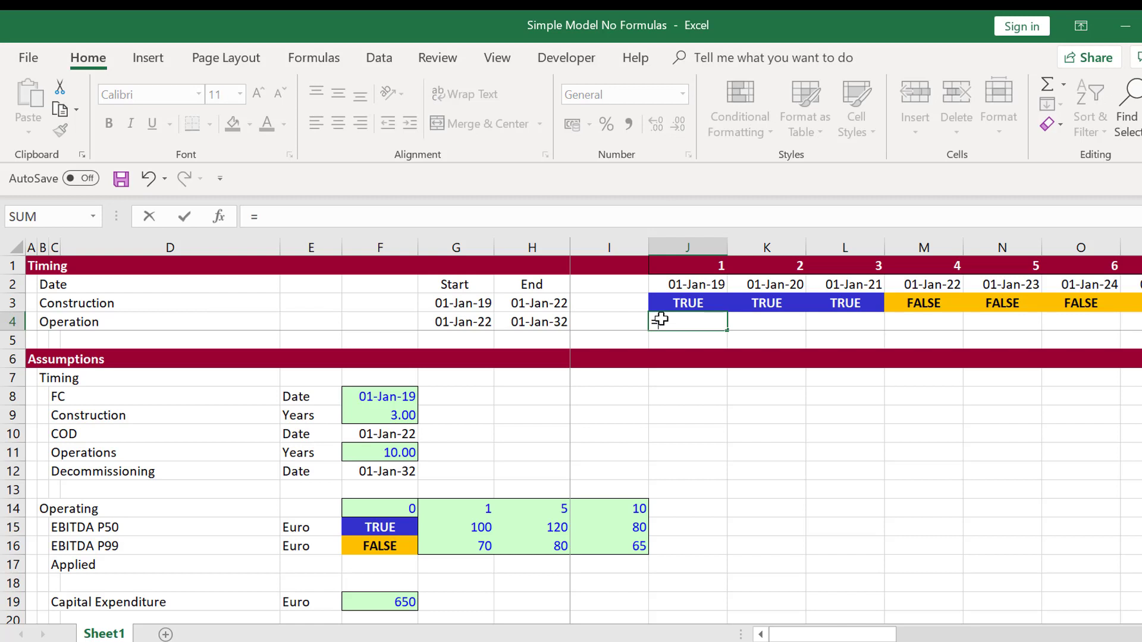
{"action": "key", "text": "Escape"}
{"action": "key", "text": "Left"}
{"action": "key", "text": "Left"}
{"action": "key", "text": "Left"}
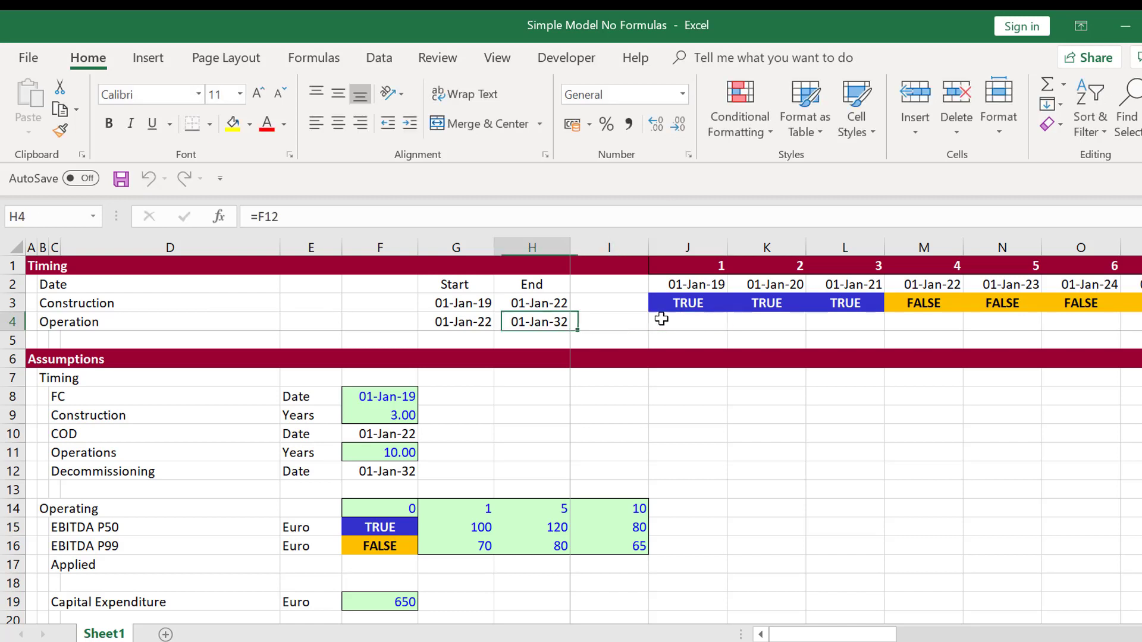
Step: Enter the operation flag formula =AND(NOT(J3),J2<=$H$4) in J4 and fill it across the timeline columns
{"action": "key", "text": "Right"}
{"action": "key", "text": "Right"}
{"action": "key", "text": "Right"}
{"action": "type", "text": "="}
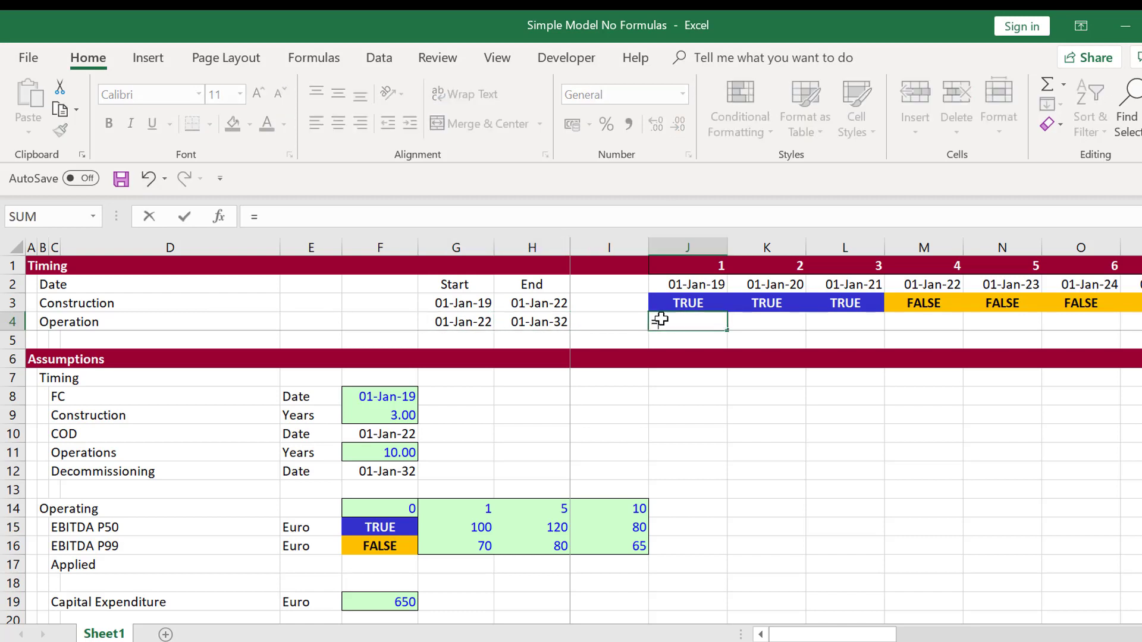
{"action": "type", "text": "and("}
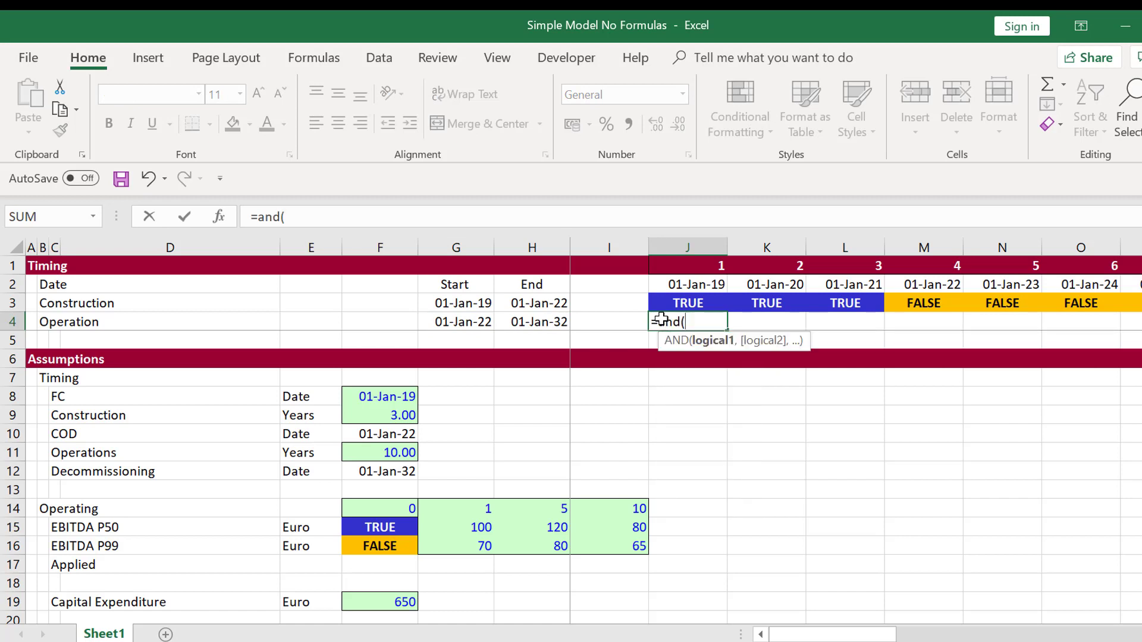
{"action": "type", "text": "not9"}
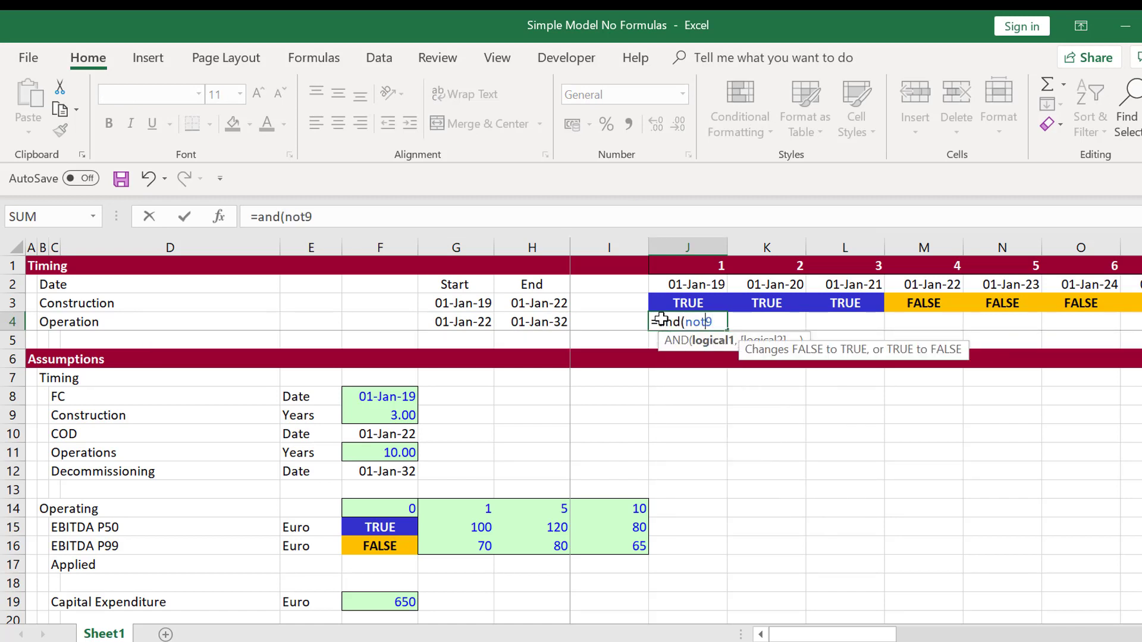
{"action": "key", "text": "BackSpace"}
{"action": "type", "text": "("}
{"action": "key", "text": "Up"}
{"action": "type", "text": ")"}
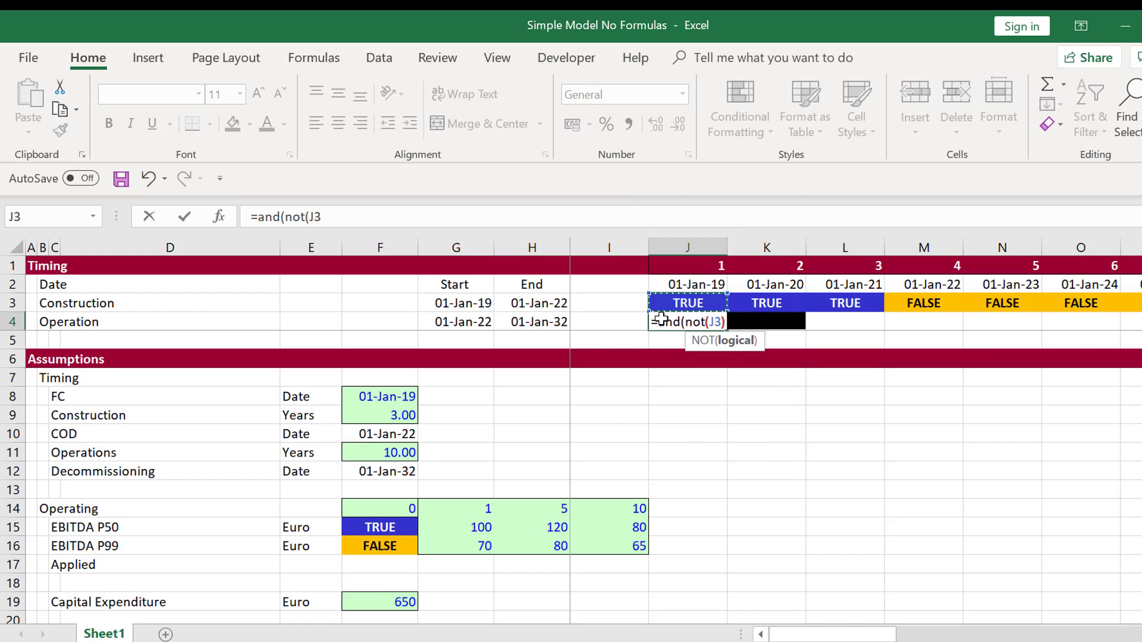
{"action": "type", "text": ","}
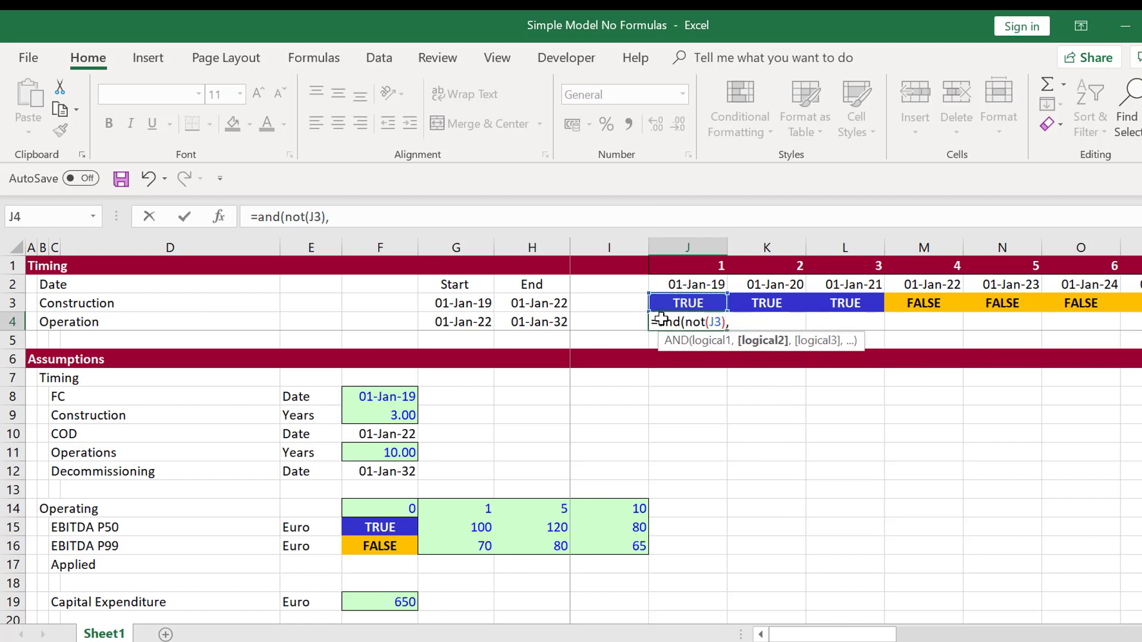
{"action": "key", "text": "Up"}
{"action": "key", "text": "Up"}
{"action": "type", "text": "<"}
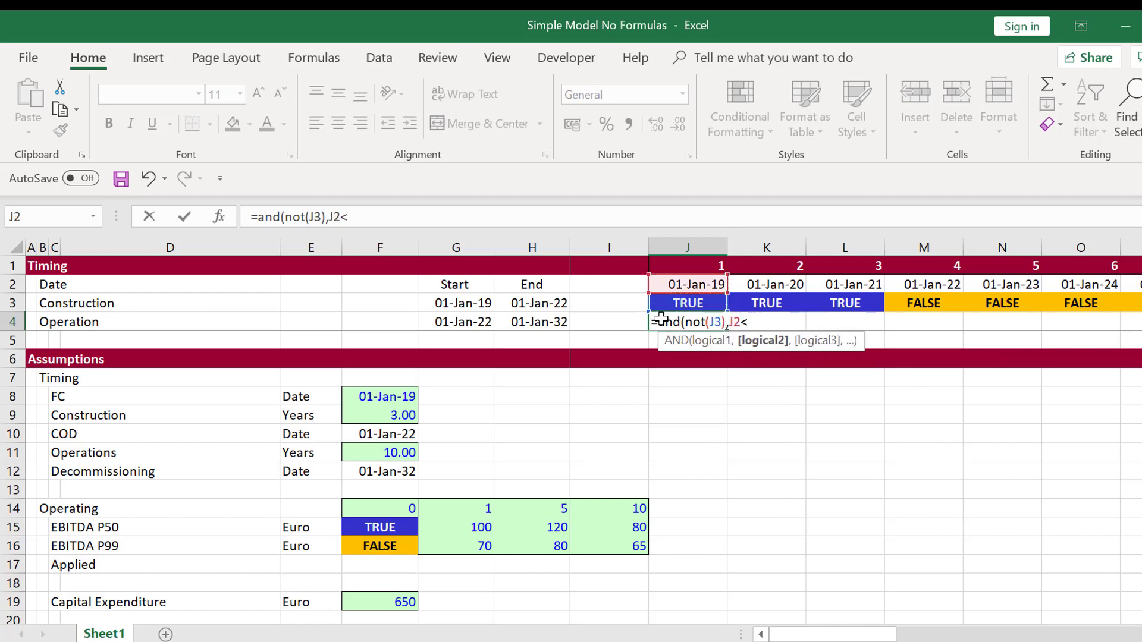
{"action": "type", "text": "="}
{"action": "key", "text": "Left"}
{"action": "key", "text": "Left"}
{"action": "key", "text": "Left"}
{"action": "key", "text": "Right"}
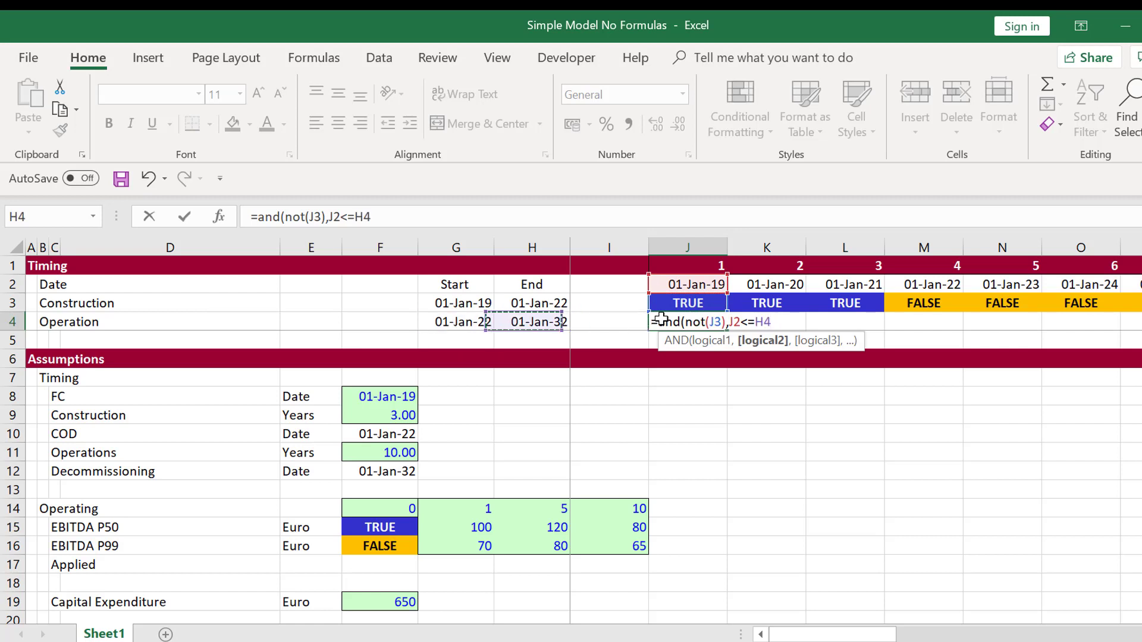
{"action": "key", "text": "F4"}
{"action": "key", "text": "Return"}
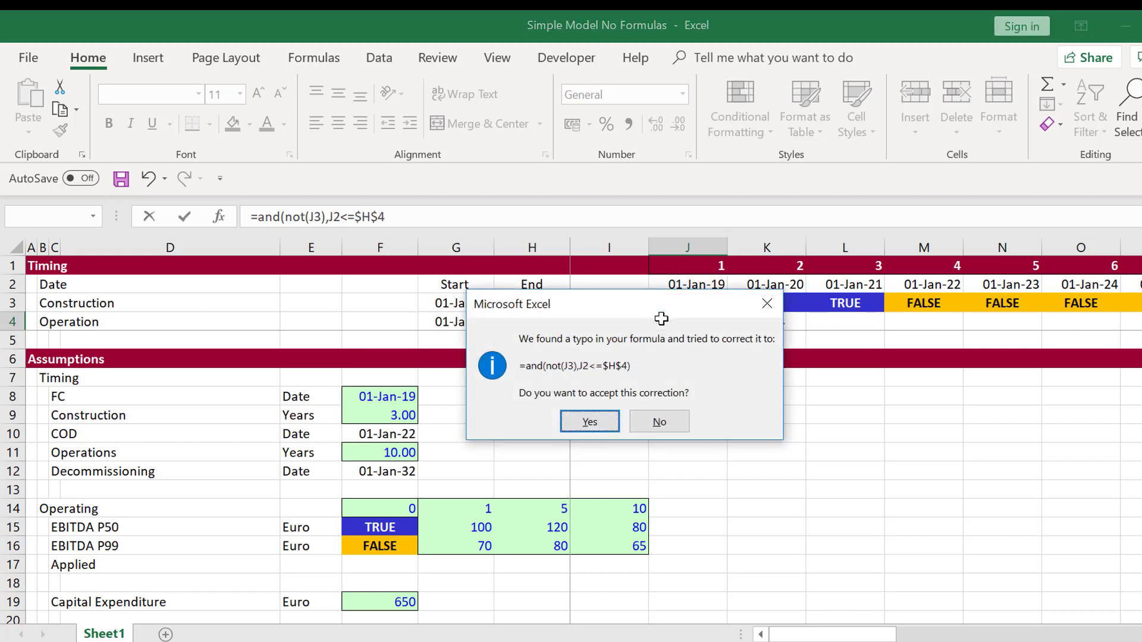
{"action": "key", "text": "Return"}
{"action": "left_click", "coordinate": [661, 319]}
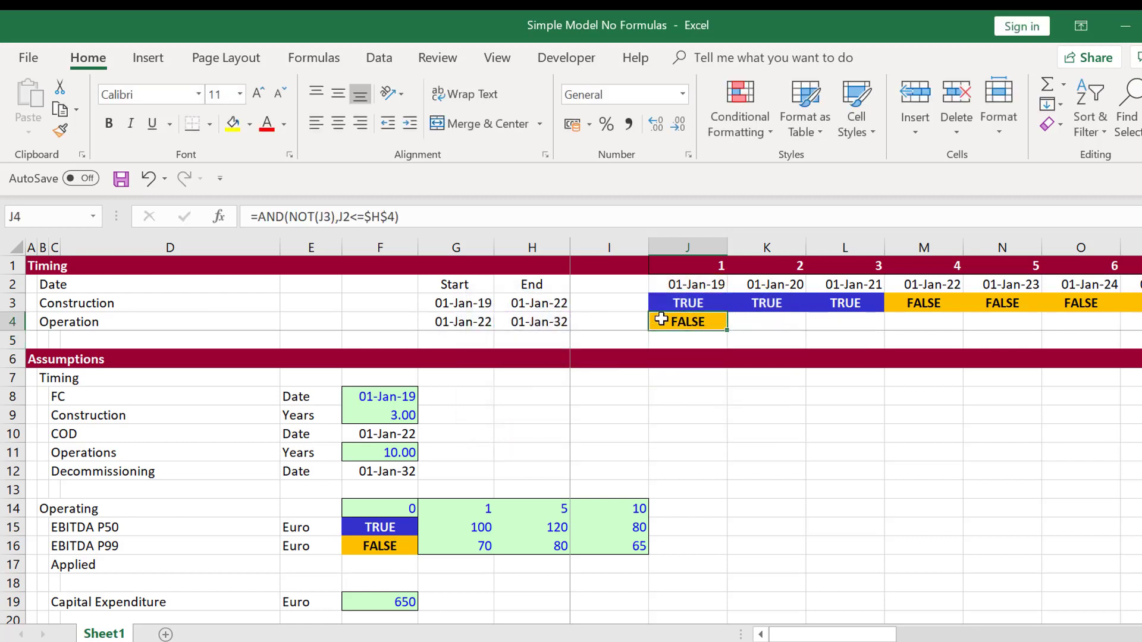
{"action": "key", "text": "ctrl+shift+Right"}
{"action": "key", "text": "ctrl+r"}
{"action": "key", "text": "Left"}
{"action": "key", "text": "Left"}
{"action": "key", "text": "Left"}
{"action": "key", "text": "Left"}
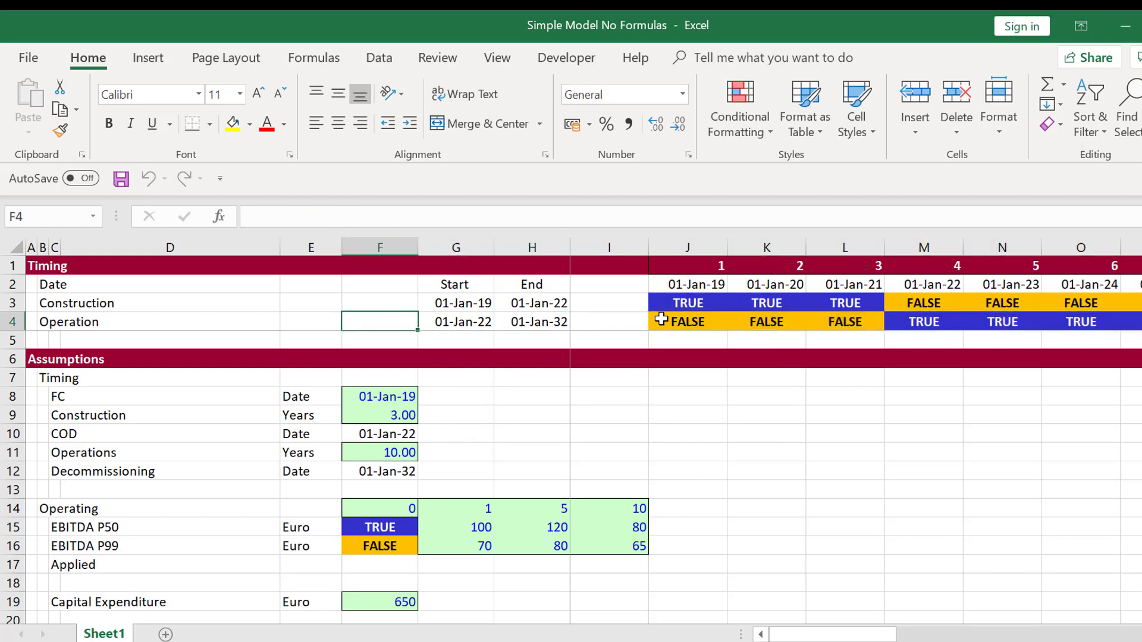
{"action": "type", "text": "=cou"}
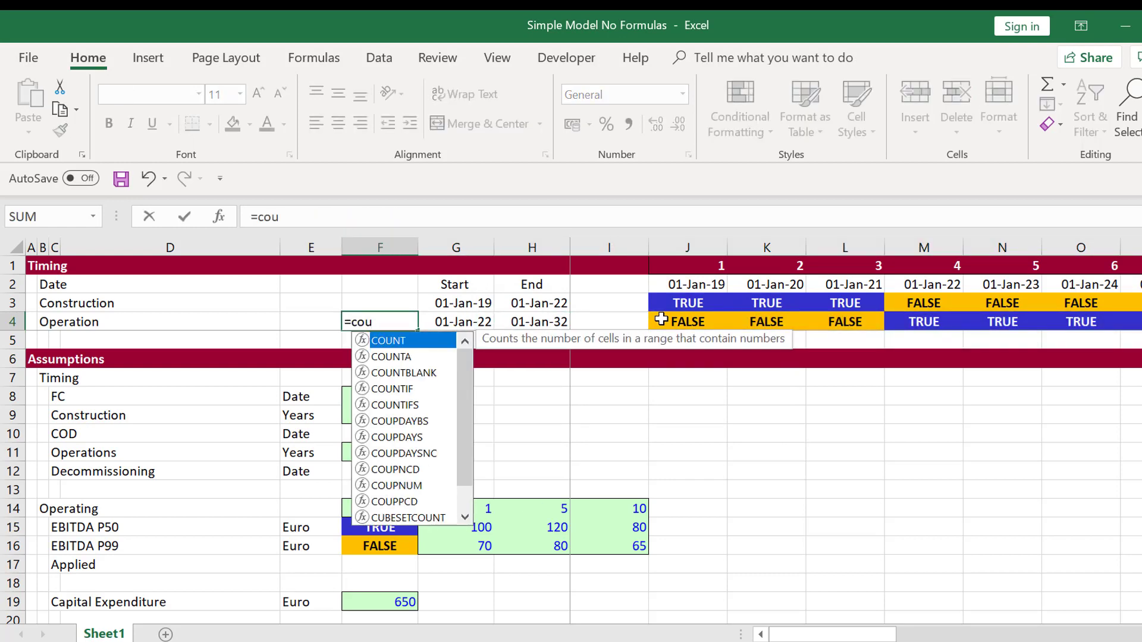
{"action": "key", "text": "Escape"}
Step: Count the TRUE operation flags in I4 with the formula =COUNTIF(J4:AH4,TRUE)
{"action": "key", "text": "Right"}
{"action": "key", "text": "Right"}
{"action": "key", "text": "Right"}
{"action": "type", "text": "="}
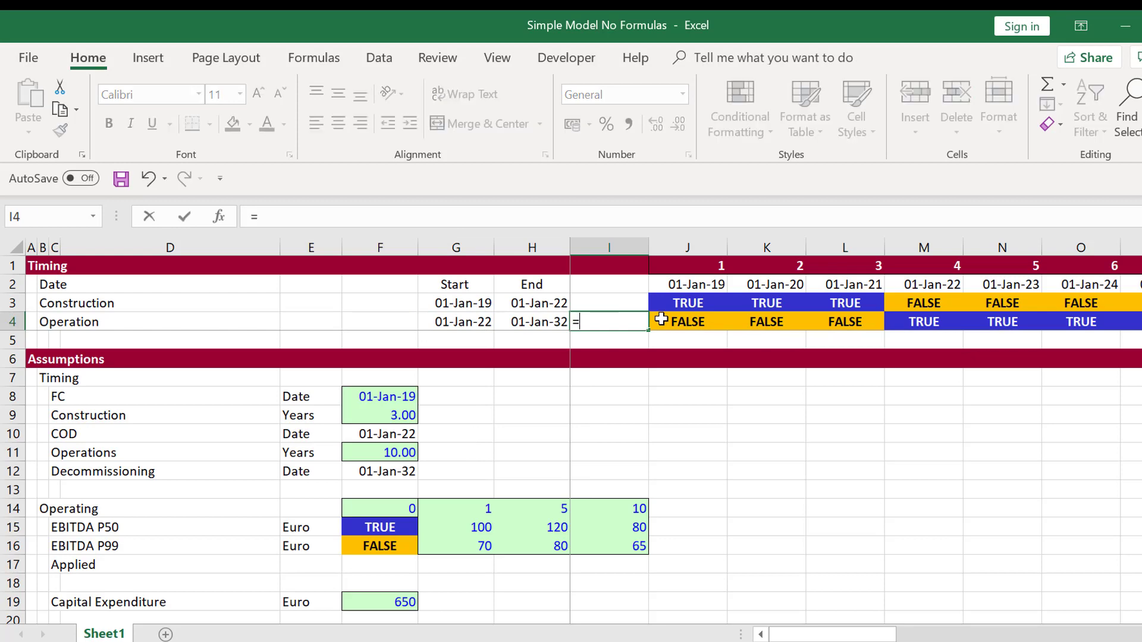
{"action": "type", "text": "con"}
{"action": "key", "text": "Down"}
{"action": "key", "text": "Down"}
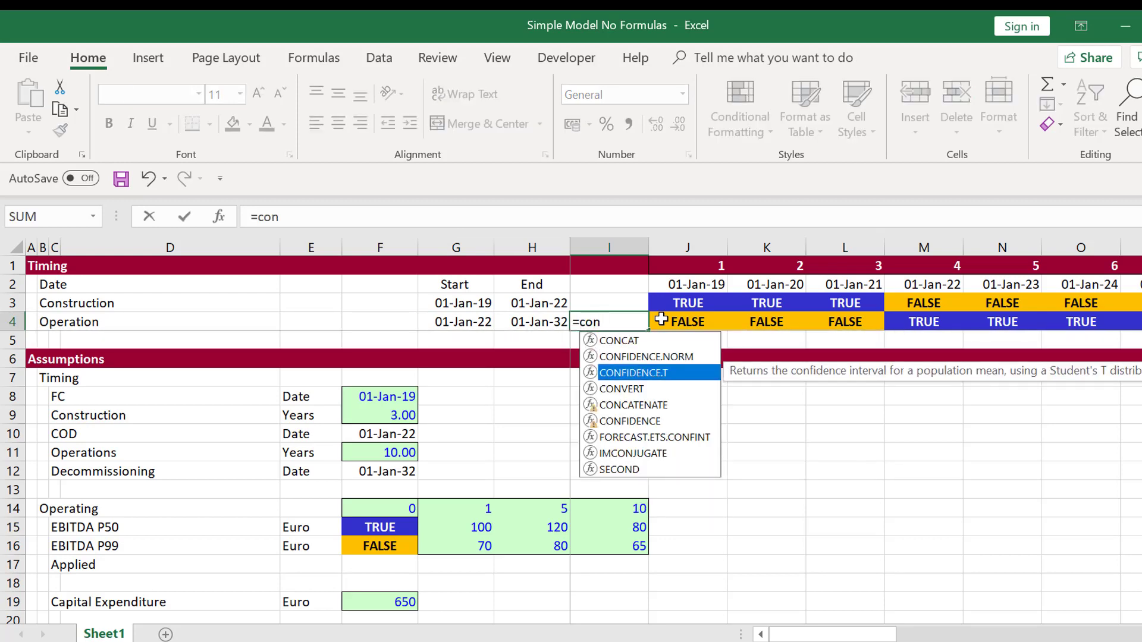
{"action": "key", "text": "BackSpace"}
{"action": "type", "text": "u"}
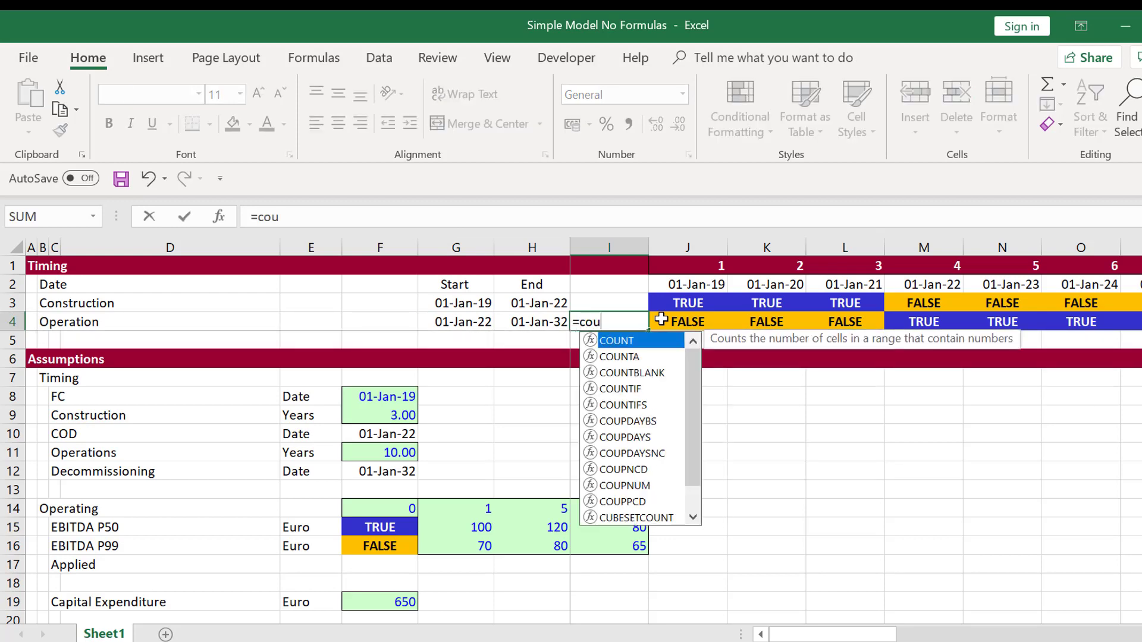
{"action": "key", "text": "Down"}
{"action": "key", "text": "Down"}
{"action": "key", "text": "Down"}
{"action": "key", "text": "Tab"}
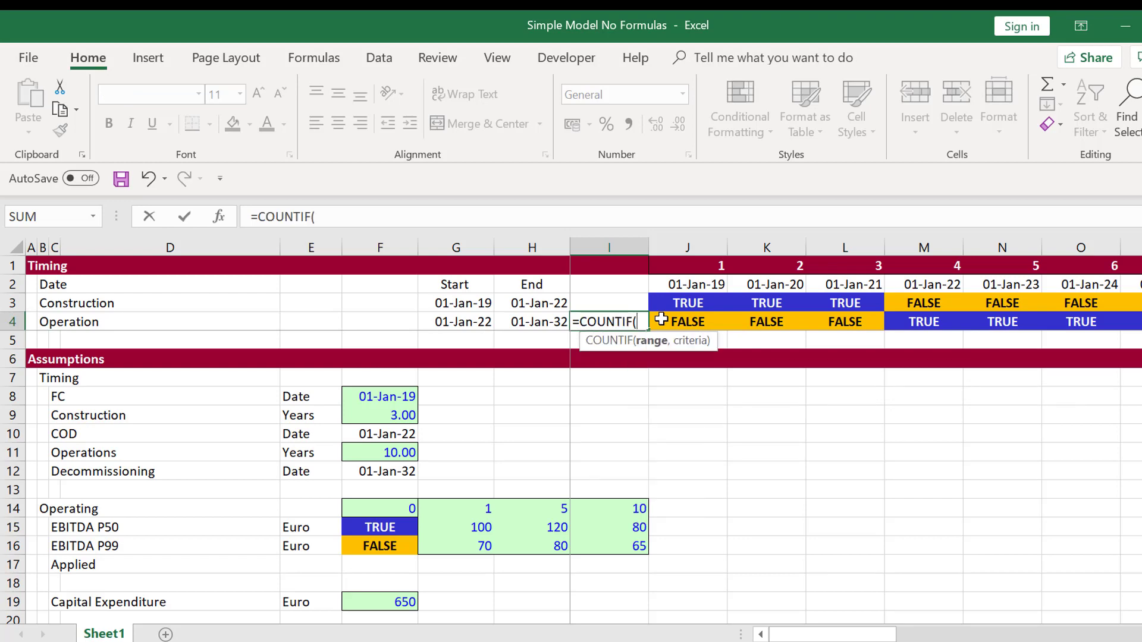
{"action": "left_click", "coordinate": [661, 321]}
{"action": "key", "text": "ctrl+shift+Right"}
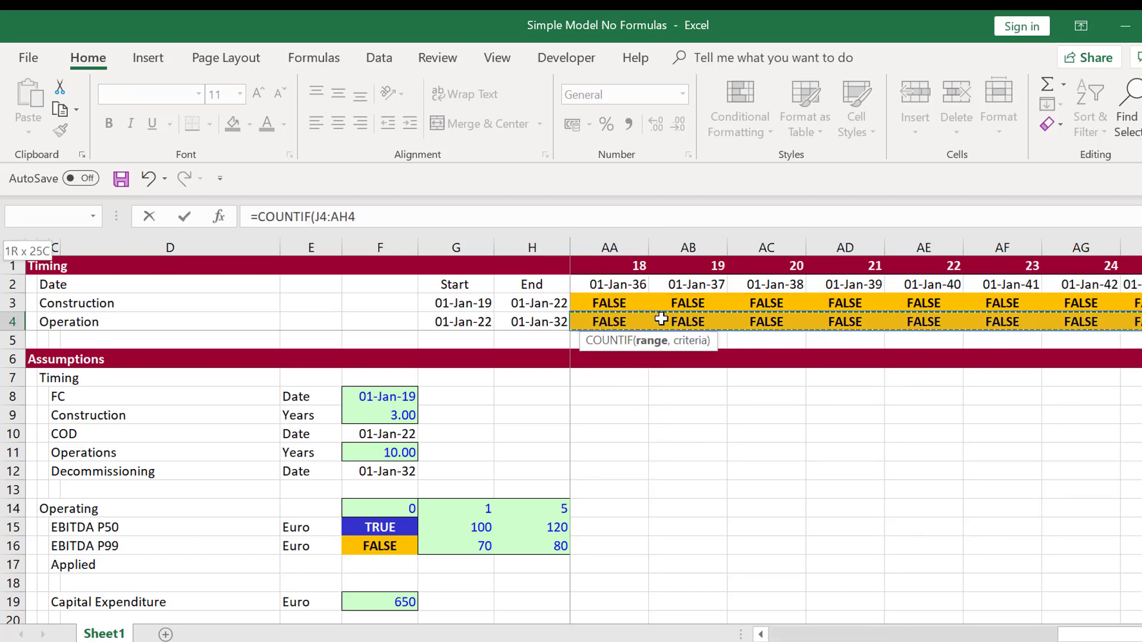
{"action": "type", "text": ",true)"}
{"action": "key", "text": "ctrl+Return"}
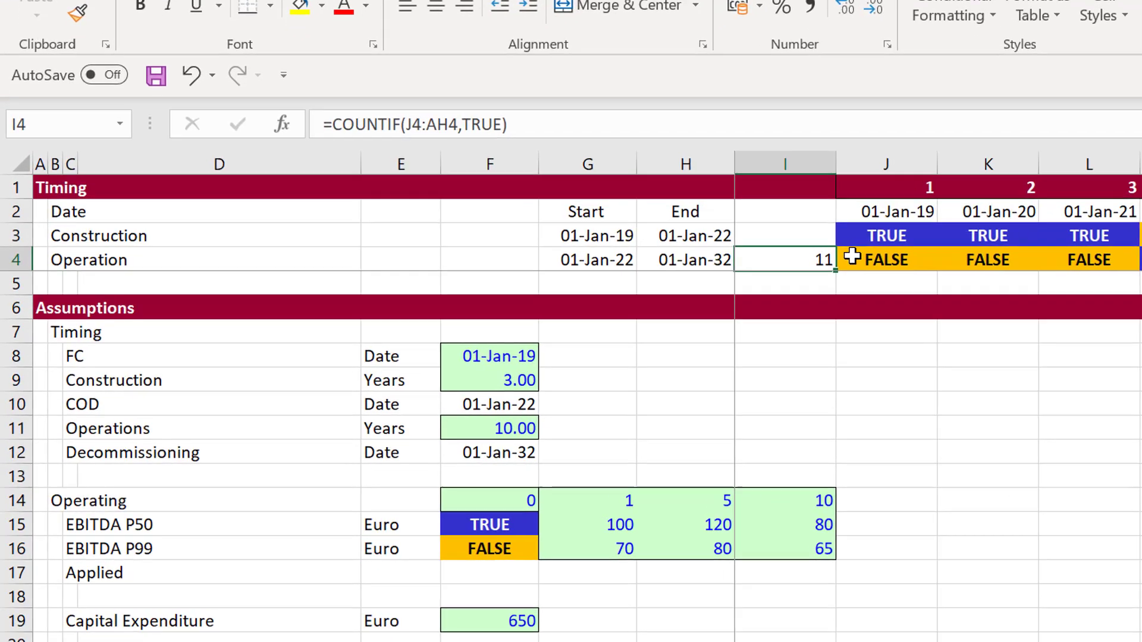
Step: Change the operation flag formula in J4 to =AND(NOT(J3),J2<$H$4) and fill it across the timeline columns
{"action": "key", "text": "Left"}
{"action": "key", "text": "Left"}
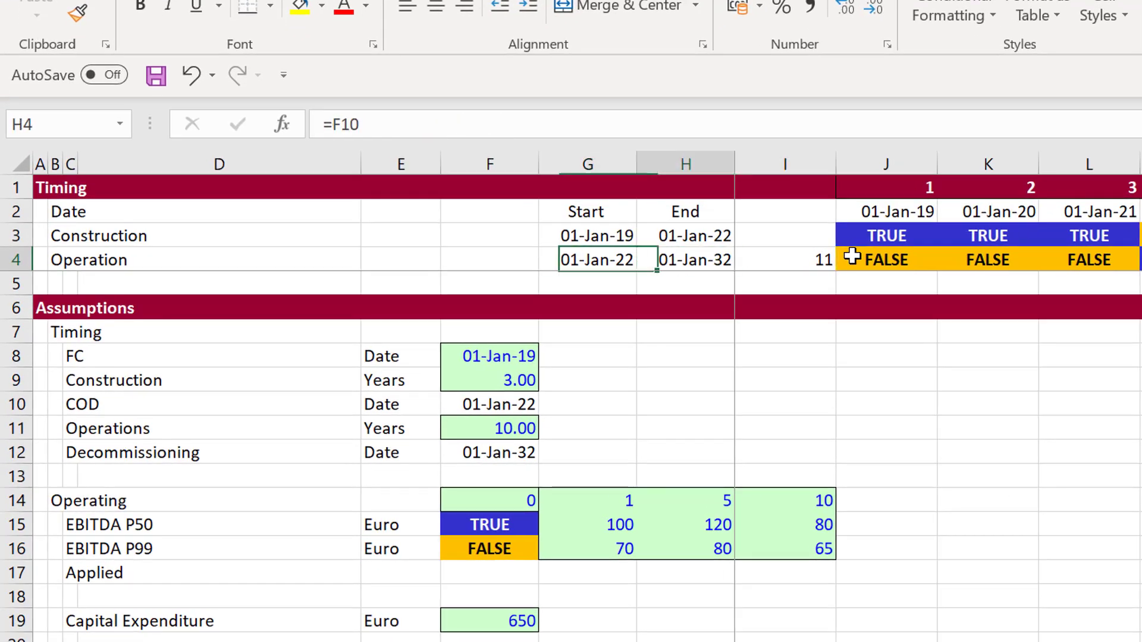
{"action": "key", "text": "Right"}
{"action": "key", "text": "Right"}
{"action": "key", "text": "Right"}
{"action": "key", "text": "F2"}
{"action": "key", "text": "Left"}
{"action": "key", "text": "Left"}
{"action": "key", "text": "Left"}
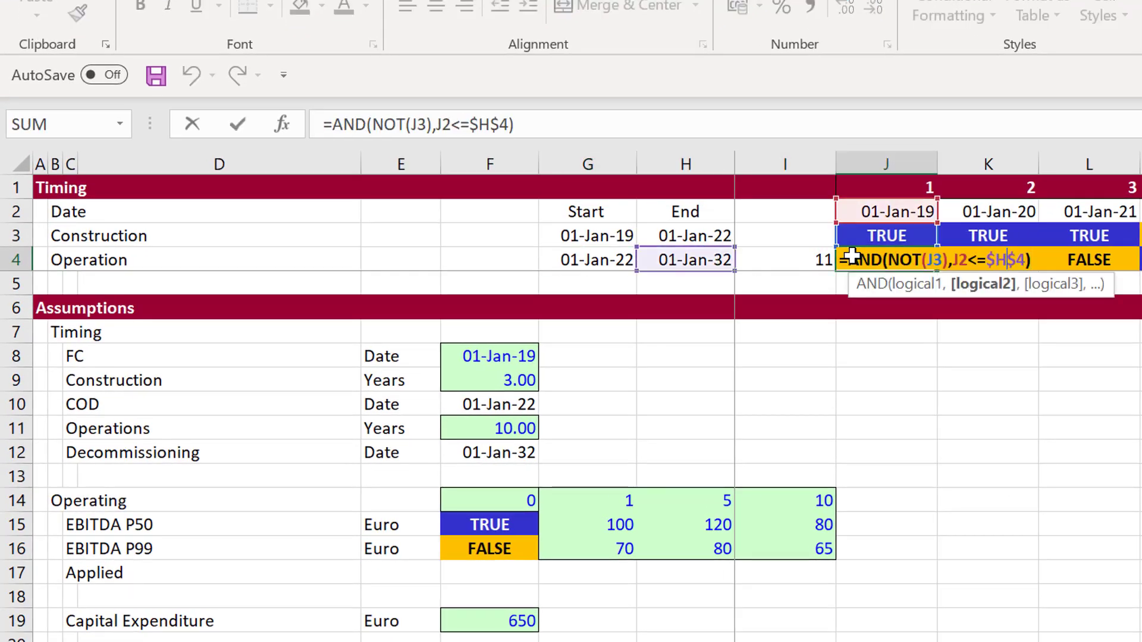
{"action": "key", "text": "BackSpace"}
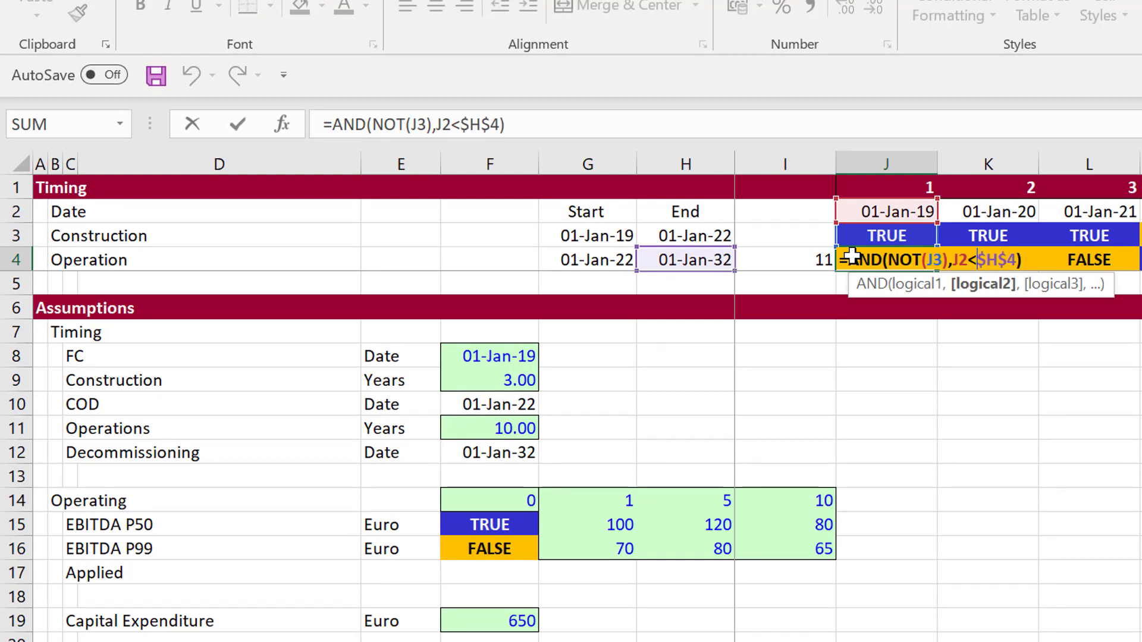
{"action": "key", "text": "ctrl+Return"}
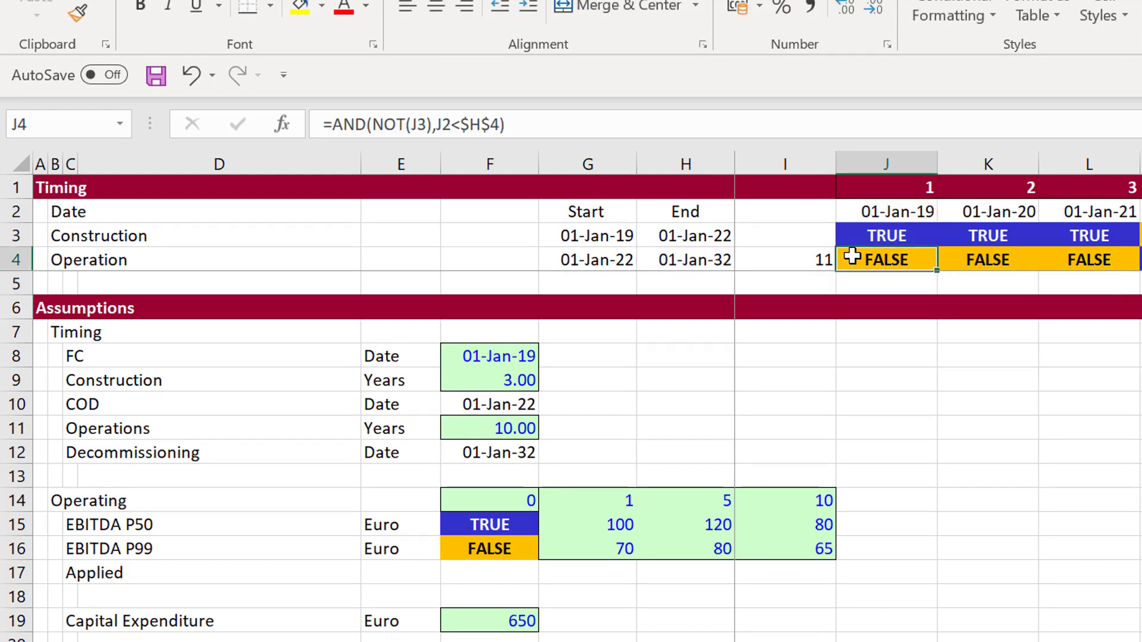
{"action": "key", "text": "ctrl+shift+Right"}
{"action": "key", "text": "ctrl+r"}
{"action": "key", "text": "Left"}
{"action": "key", "text": "Left"}
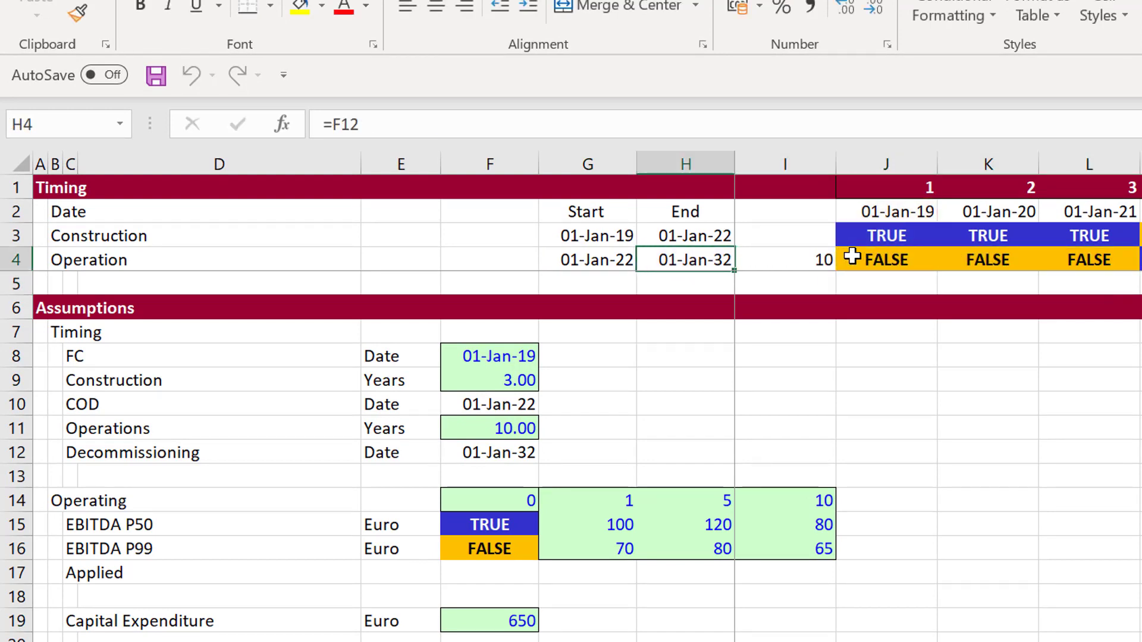
Step: Examine the Timing and Operating assumptions down to the Financing heading, including the EBITDA P50 and P99 rows
{"action": "key", "text": "Down"}
{"action": "key", "text": "Up"}
{"action": "key", "text": "Right"}
{"action": "key", "text": "Down"}
{"action": "key", "text": "Down"}
{"action": "key", "text": "Down"}
{"action": "key", "text": "Down"}
{"action": "key", "text": "Down"}
{"action": "key", "text": "Down"}
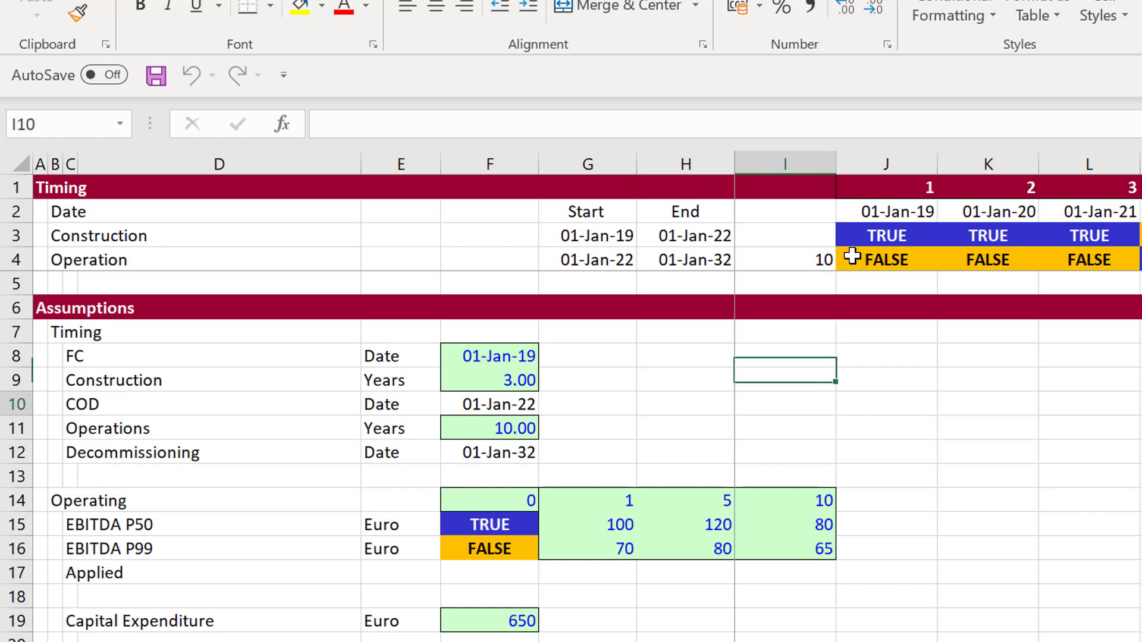
{"action": "key", "text": "Down"}
{"action": "key", "text": "Down"}
{"action": "key", "text": "Down"}
{"action": "key", "text": "Down"}
{"action": "key", "text": "Down"}
{"action": "key", "text": "Down"}
{"action": "key", "text": "Down"}
{"action": "key", "text": "Down"}
{"action": "key", "text": "Down"}
{"action": "key", "text": "Down"}
{"action": "key", "text": "Down"}
{"action": "key", "text": "Down"}
{"action": "key", "text": "Down"}
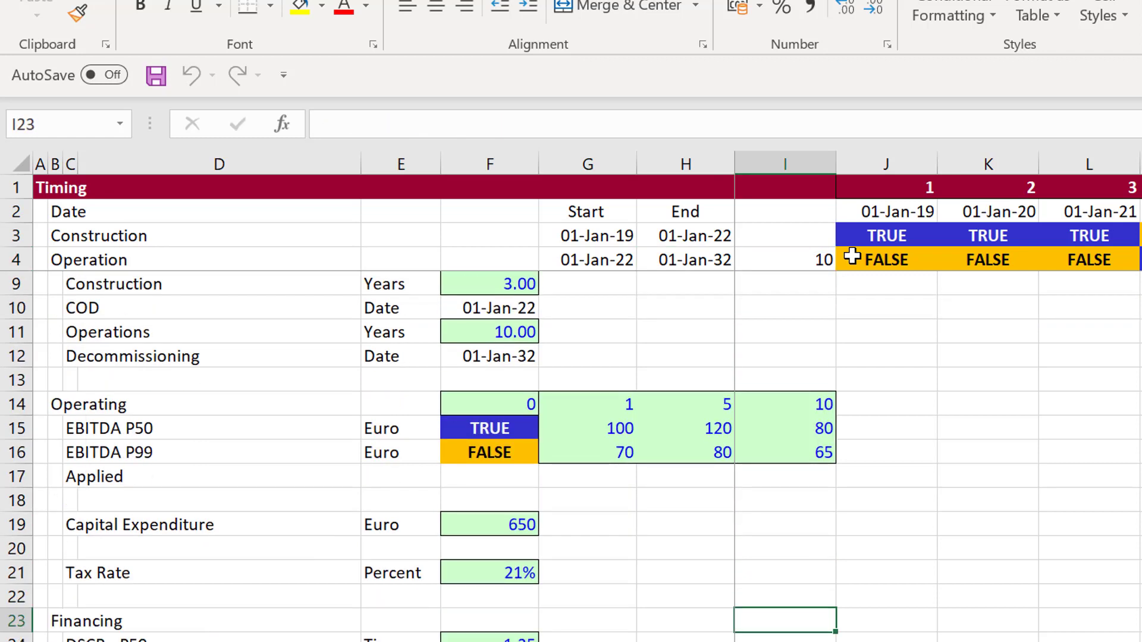
{"action": "key", "text": "Up"}
{"action": "key", "text": "Up"}
{"action": "key", "text": "Up"}
{"action": "key", "text": "Up"}
{"action": "key", "text": "Up"}
{"action": "key", "text": "Left"}
{"action": "key", "text": "Left"}
{"action": "key", "text": "Left"}
{"action": "key", "text": "Up"}
{"action": "key", "text": "Up"}
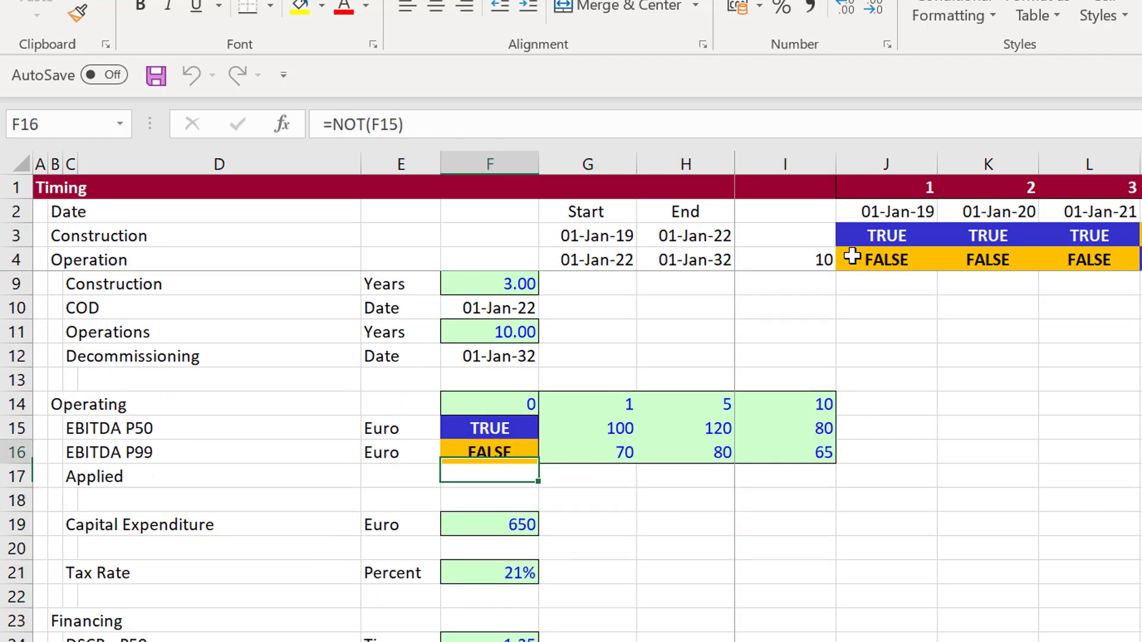
{"action": "key", "text": "Left"}
{"action": "key", "text": "Up"}
{"action": "key", "text": "Up"}
{"action": "key", "text": "Left"}
{"action": "key", "text": "Left"}
{"action": "key", "text": "Down"}
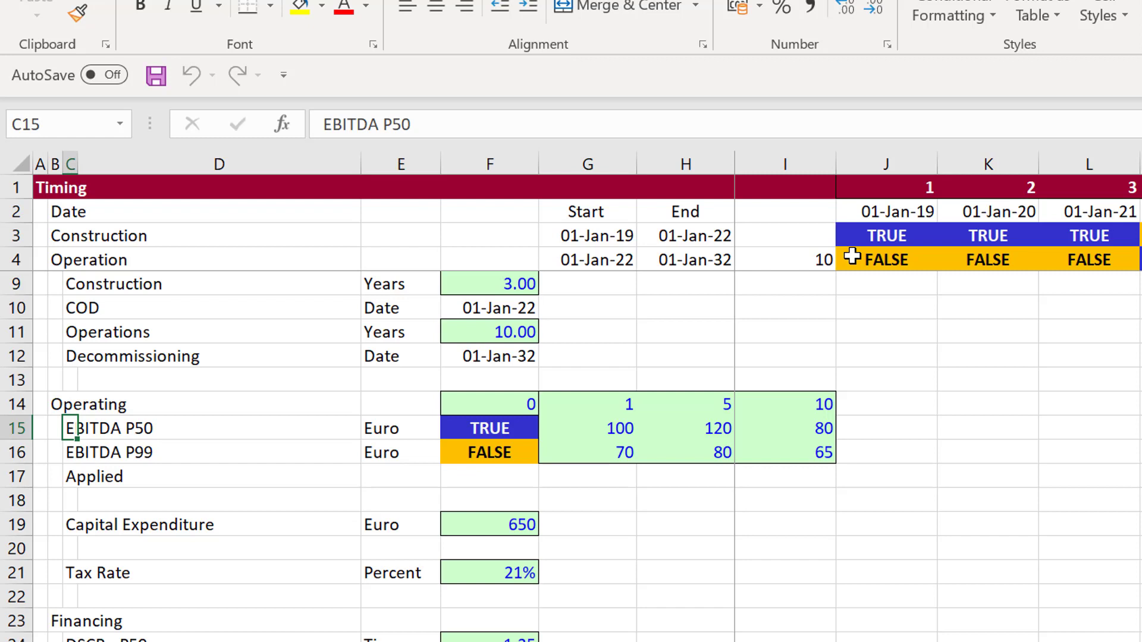
Step: Enter the formula =$F15*G15+$F16*G16 in G17 to calculate the first Applied EBITDA value
{"action": "key", "text": "Down"}
{"action": "key", "text": "Right"}
{"action": "key", "text": "Down"}
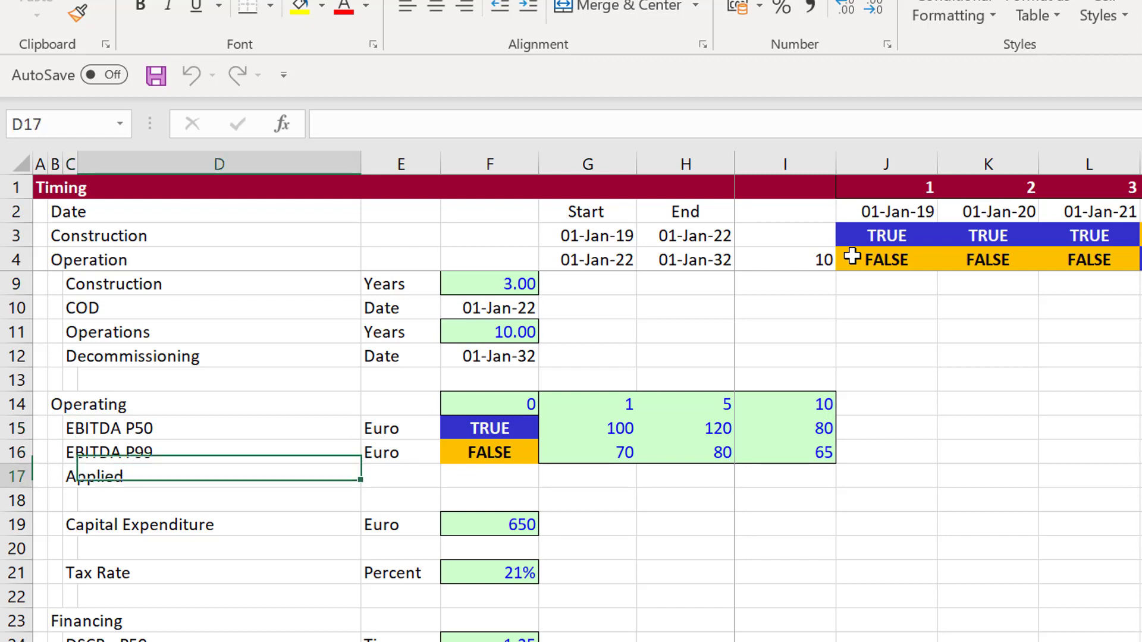
{"action": "key", "text": "Right"}
{"action": "key", "text": "Right"}
{"action": "key", "text": "Right"}
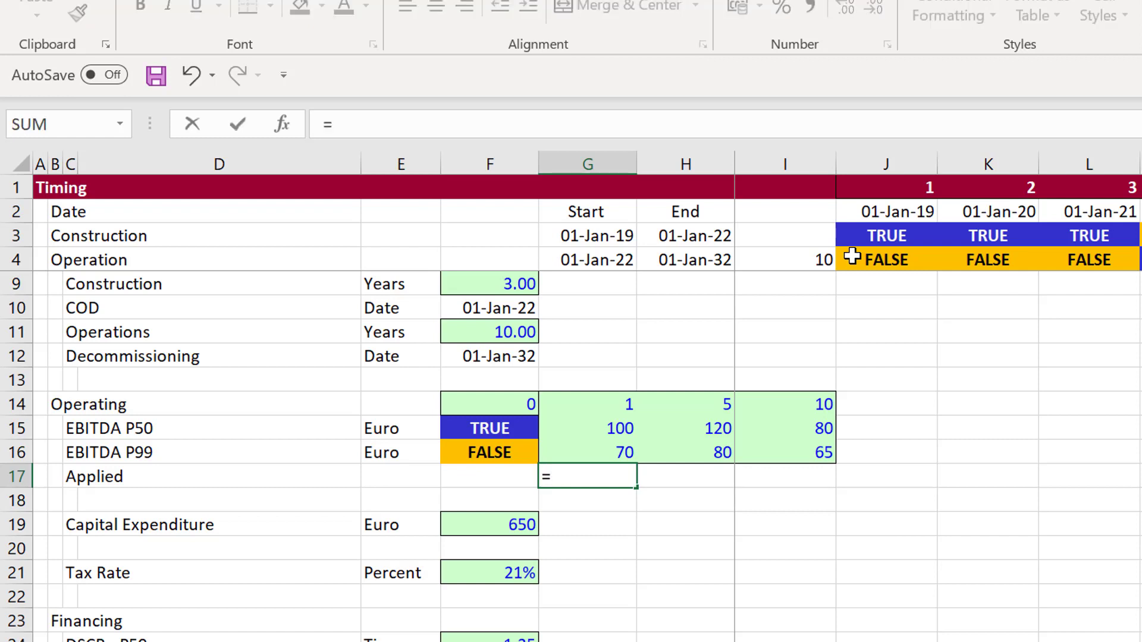
{"action": "key", "text": "Up"}
{"action": "key", "text": "Up"}
{"action": "key", "text": "Left"}
{"action": "key", "text": "F4"}
{"action": "key", "text": "F4"}
{"action": "key", "text": "F4"}
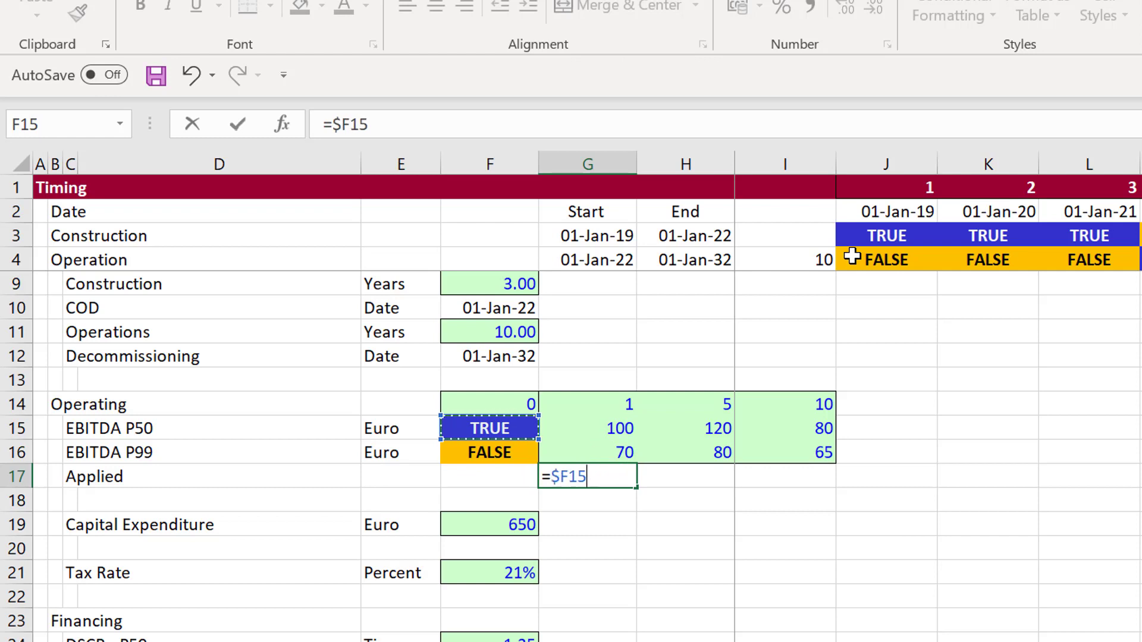
{"action": "type", "text": "*"}
{"action": "key", "text": "Up"}
{"action": "key", "text": "Up"}
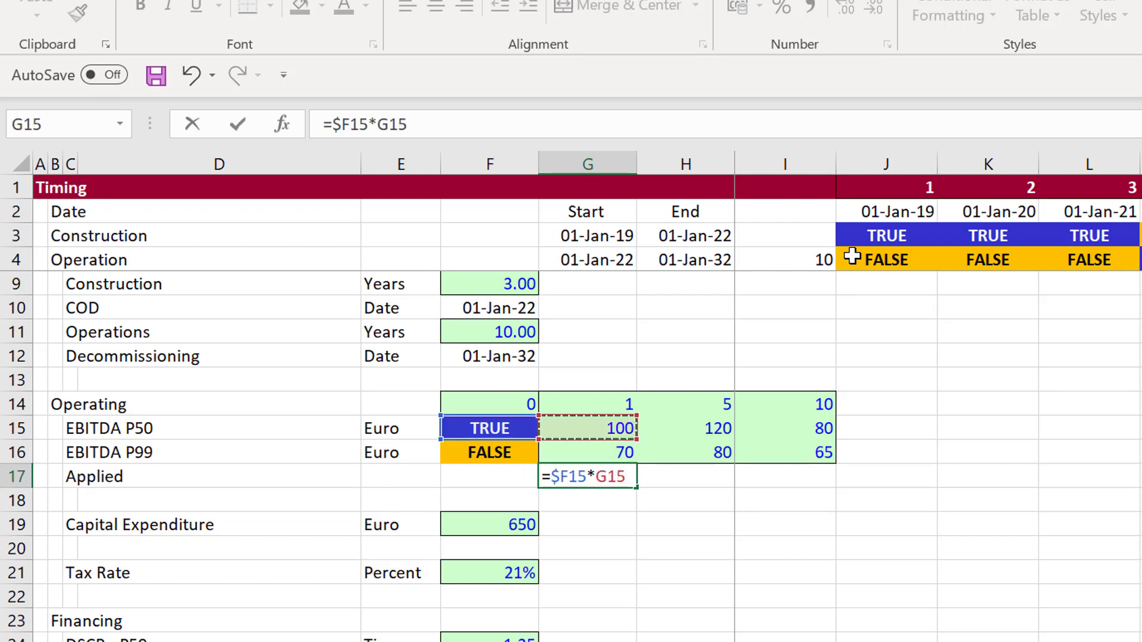
{"action": "type", "text": "+"}
{"action": "key", "text": "Up"}
{"action": "key", "text": "Left"}
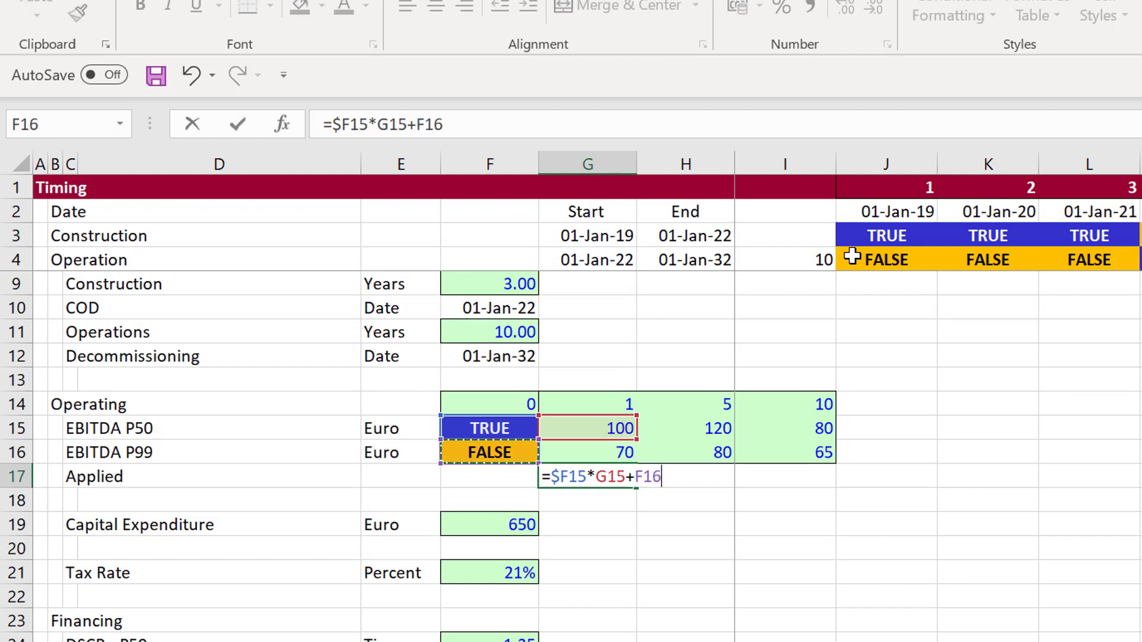
{"action": "key", "text": "F4"}
{"action": "key", "text": "F4"}
{"action": "key", "text": "F4"}
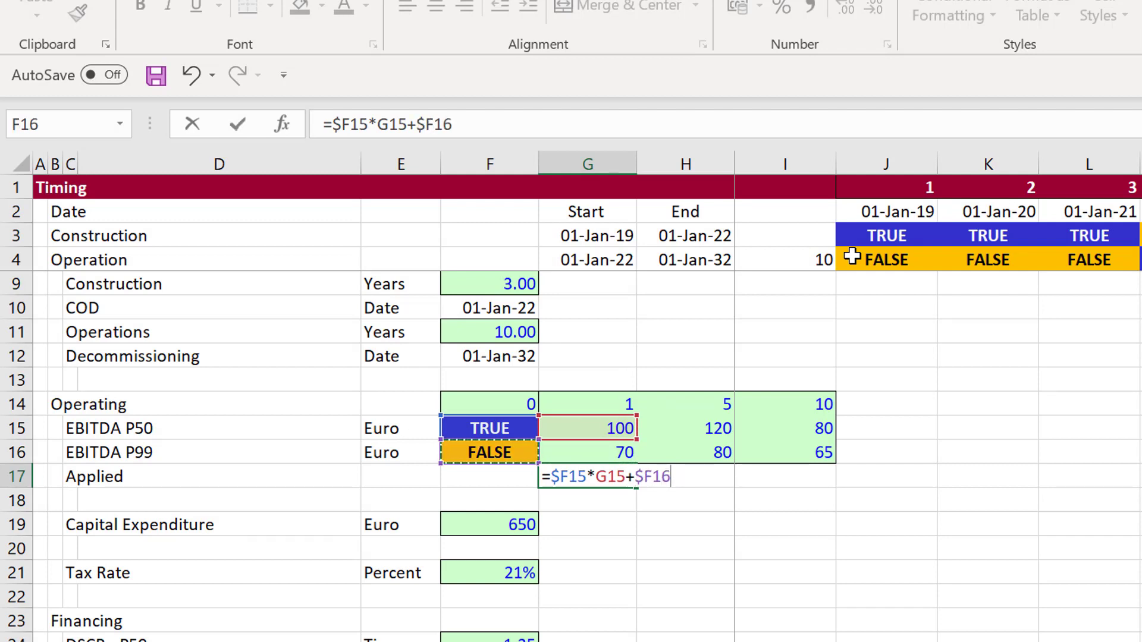
{"action": "type", "text": "*"}
{"action": "key", "text": "Up"}
{"action": "key", "text": "ctrl+Return"}
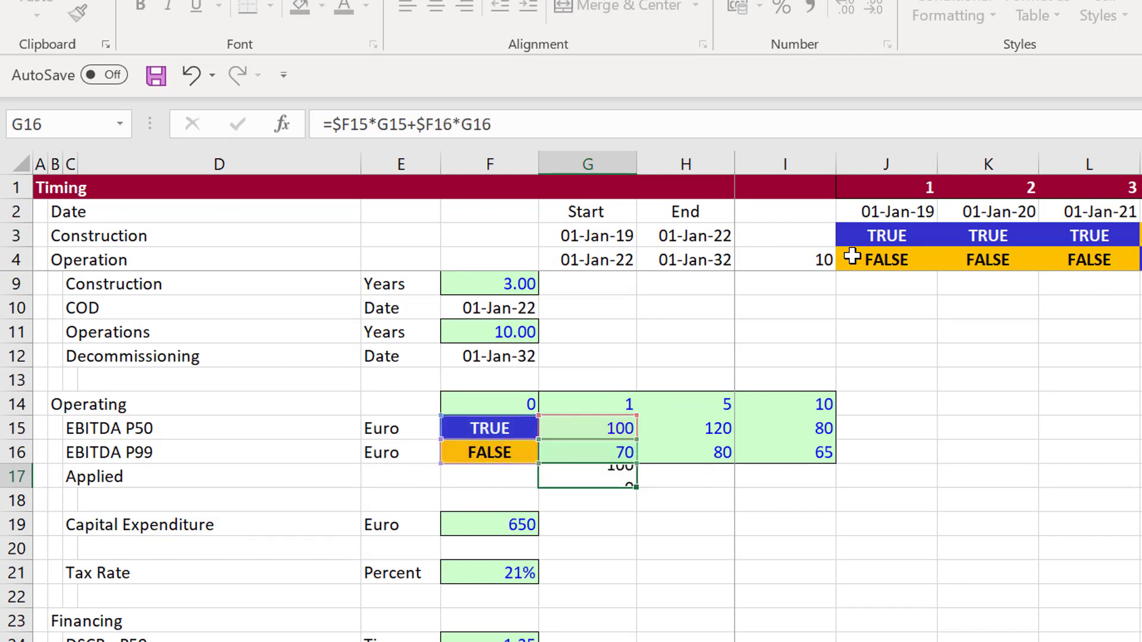
Step: Fill the Applied EBITDA formula from G17 across to I17
{"action": "key", "text": "shift+Right"}
{"action": "key", "text": "shift+Right"}
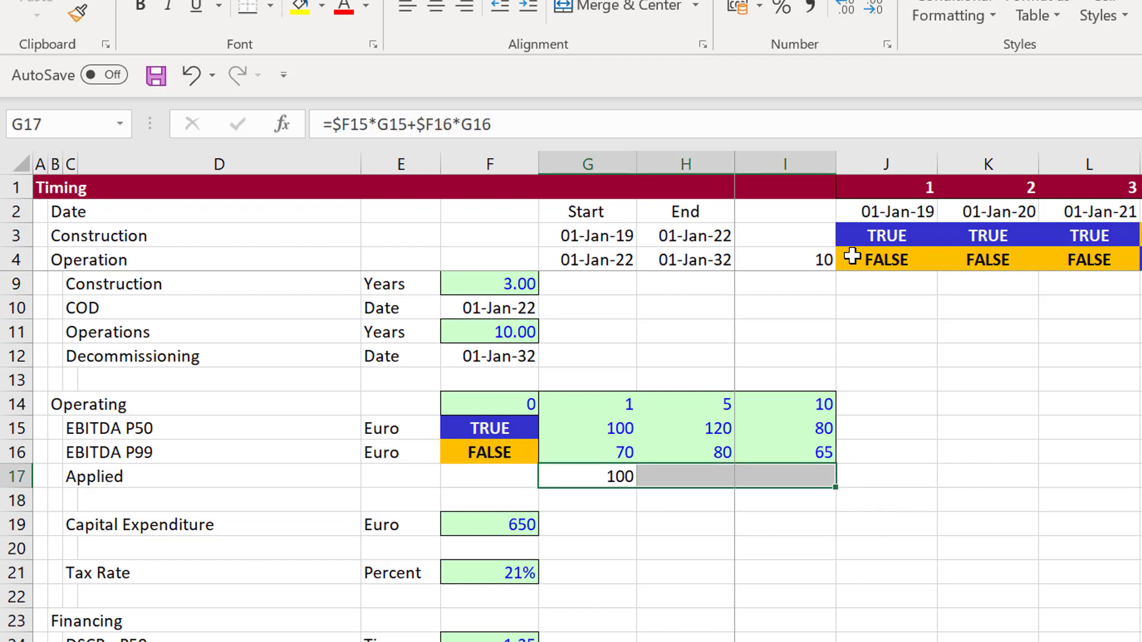
{"action": "key", "text": "ctrl+r"}
{"action": "key", "text": "Left"}
{"action": "key", "text": "Left"}
{"action": "key", "text": "Up"}
{"action": "key", "text": "Up"}
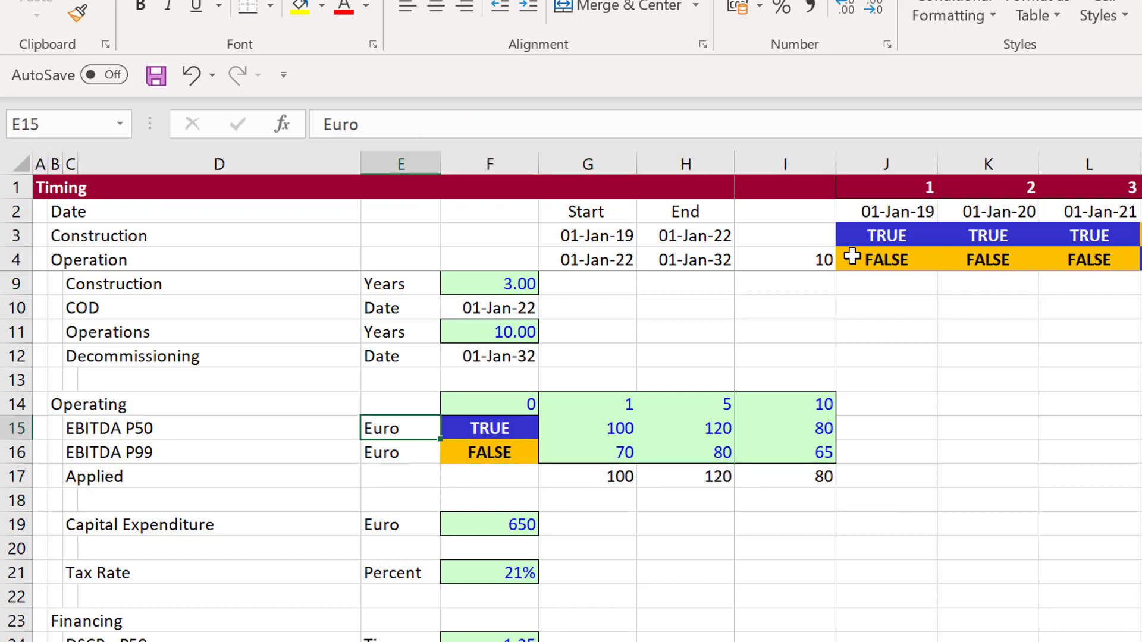
{"action": "key", "text": "Right"}
{"action": "left_click", "coordinate": [852, 256]}
{"action": "type", "text": "fa"}
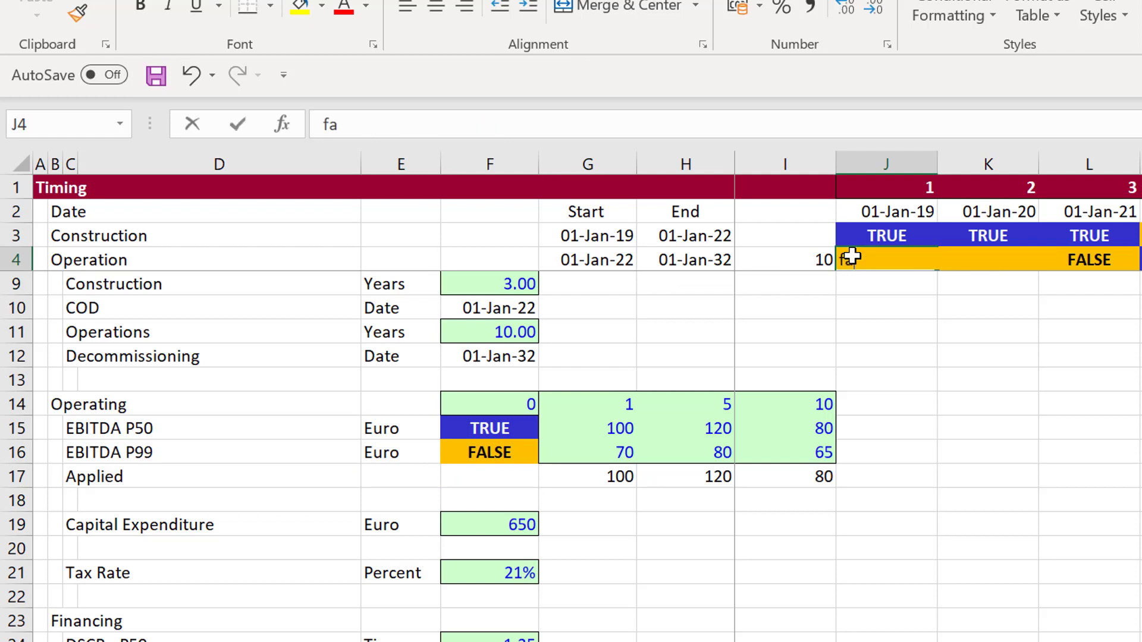
{"action": "key", "text": "Escape"}
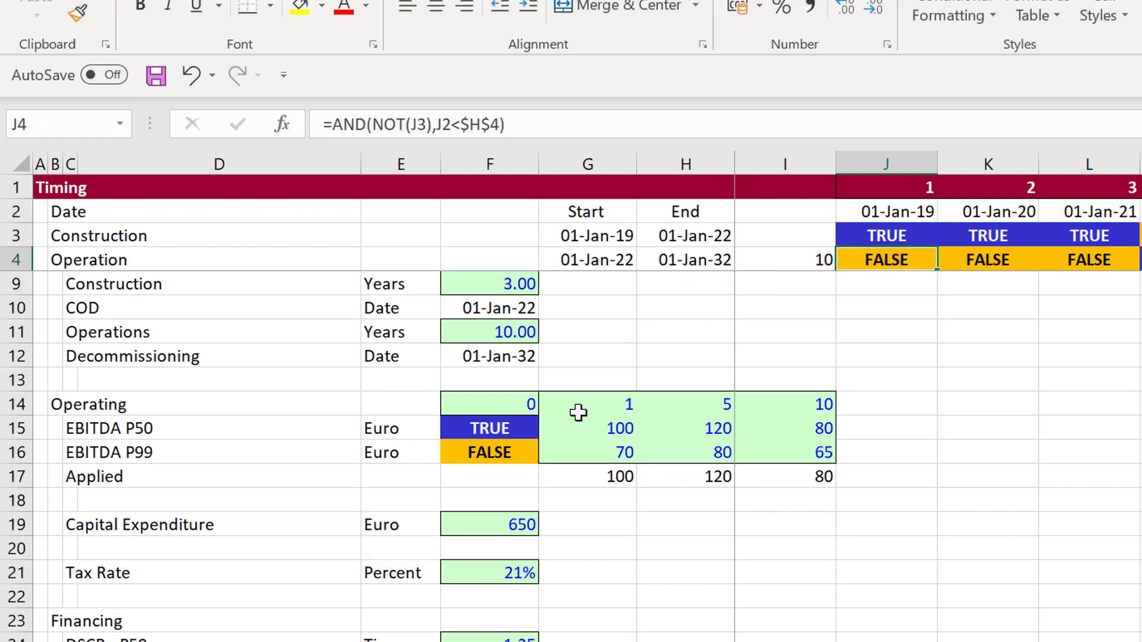
Step: Inspect the EBITDA P99 switch formula in F16 without changing it
{"action": "left_click", "coordinate": [486, 433]}
{"action": "key", "text": "Down"}
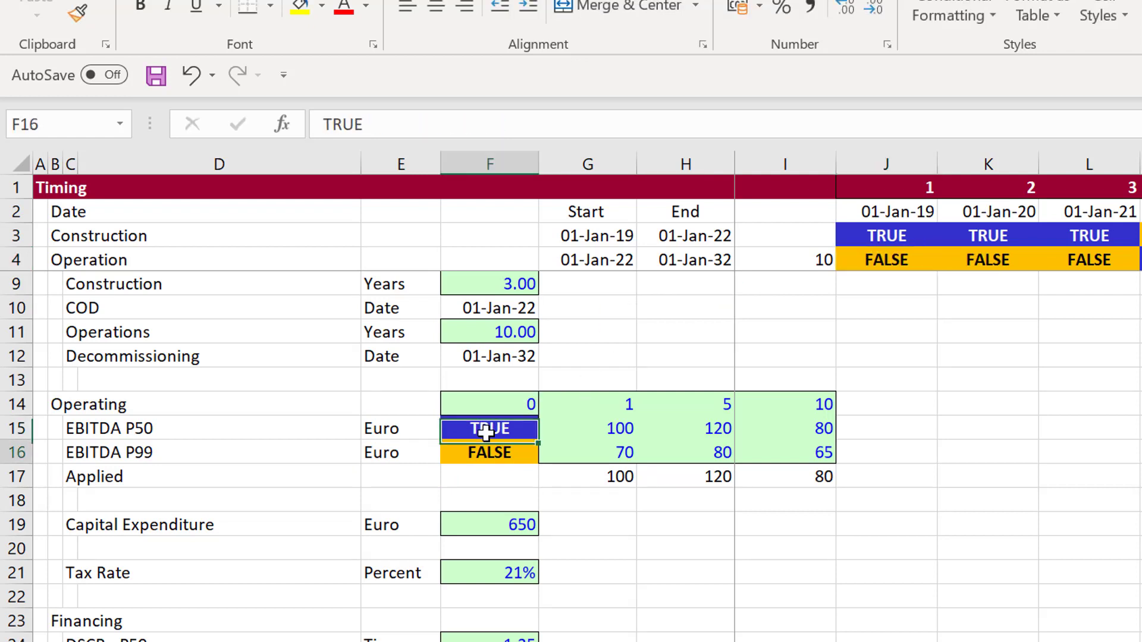
{"action": "key", "text": "F2"}
{"action": "key", "text": "Escape"}
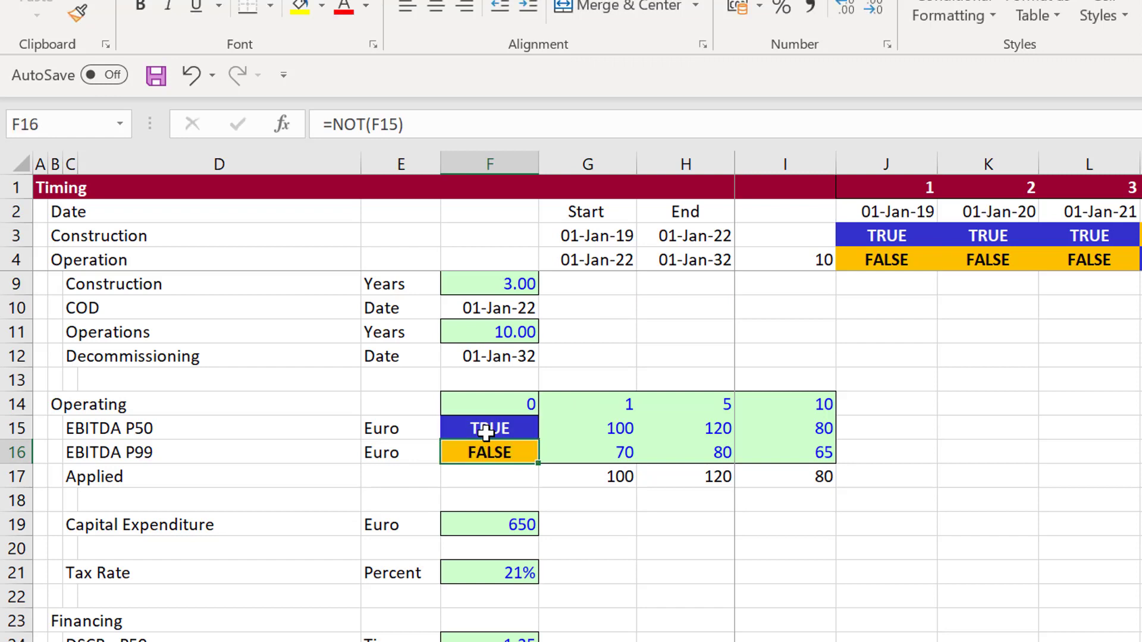
Step: Test the EBITDA P50 switch in F15 by setting it to FALSE and back to TRUE
{"action": "key", "text": "Up"}
{"action": "type", "text": "false"}
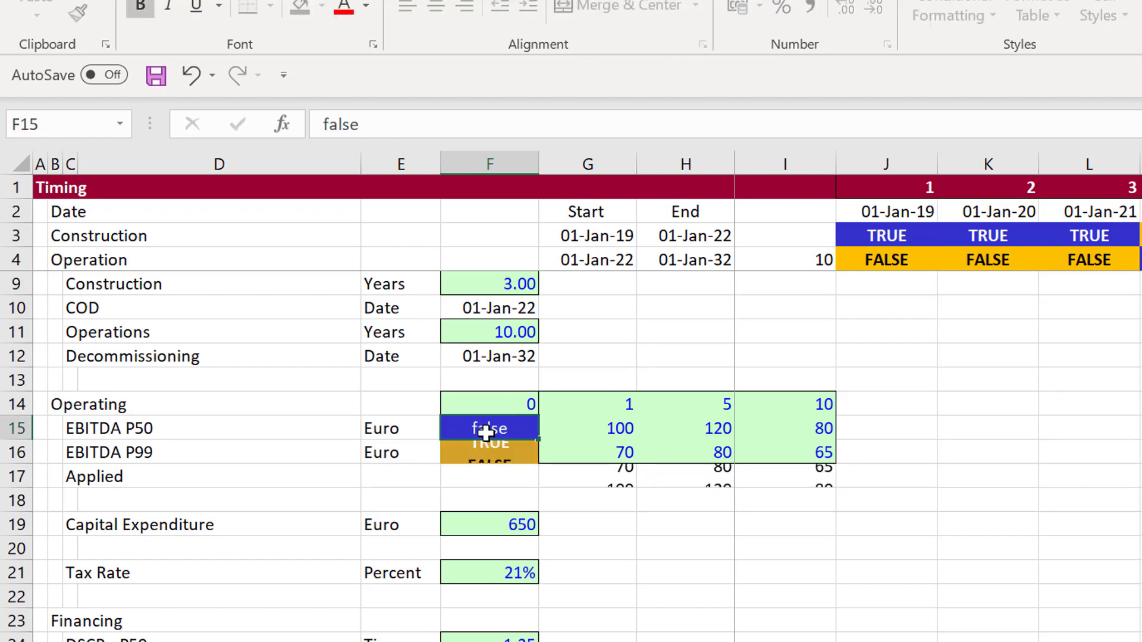
{"action": "key", "text": "Return"}
{"action": "key", "text": "Up"}
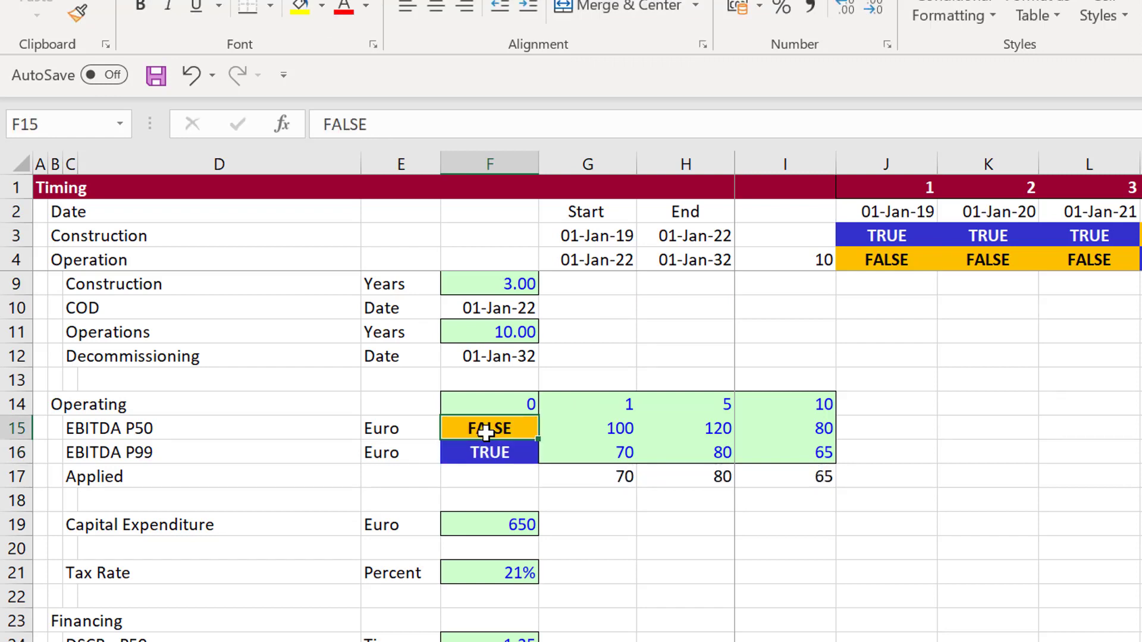
{"action": "key", "text": "Up"}
{"action": "key", "text": "Down"}
{"action": "type", "text": "true"}
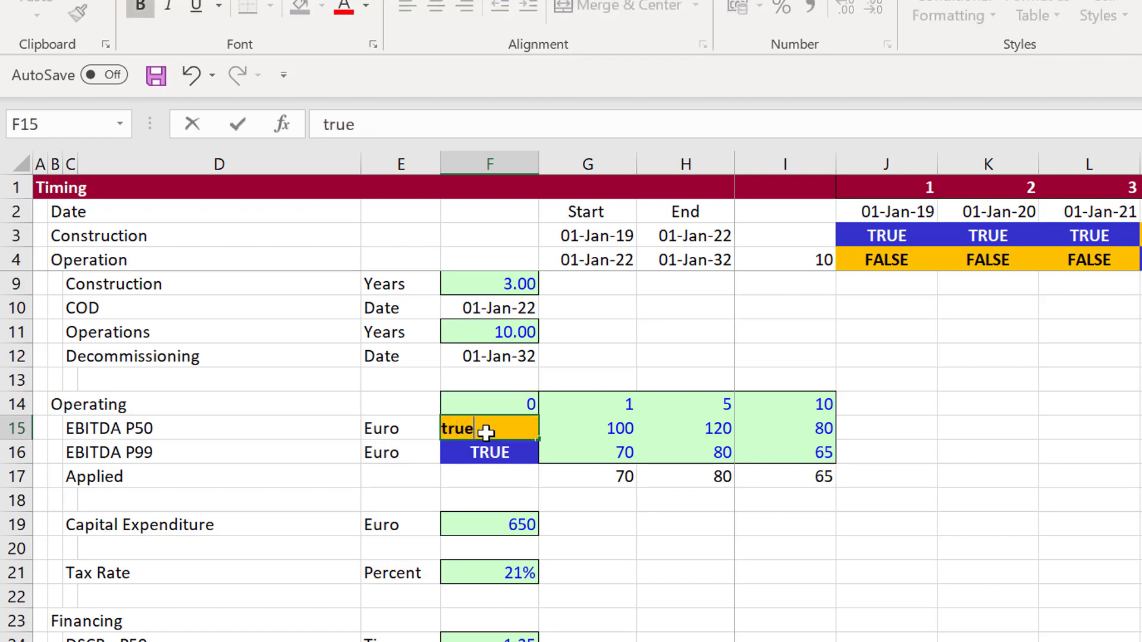
{"action": "key", "text": "Return"}
Step: Examine the capital expenditure, tax rate and financing assumptions further down column F
{"action": "key", "text": "Down"}
{"action": "key", "text": "Down"}
{"action": "key", "text": "Down"}
{"action": "key", "text": "Down"}
{"action": "key", "text": "Down"}
{"action": "key", "text": "Down"}
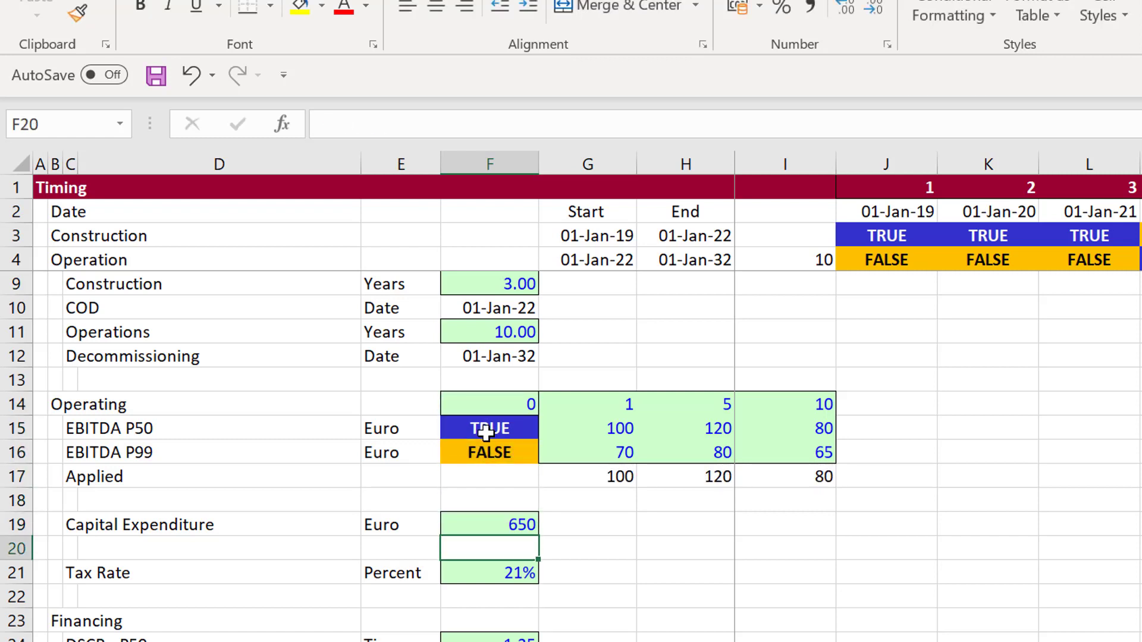
{"action": "key", "text": "Down"}
{"action": "key", "text": "Down"}
{"action": "key", "text": "Down"}
{"action": "key", "text": "Down"}
{"action": "key", "text": "Down"}
{"action": "key", "text": "Down"}
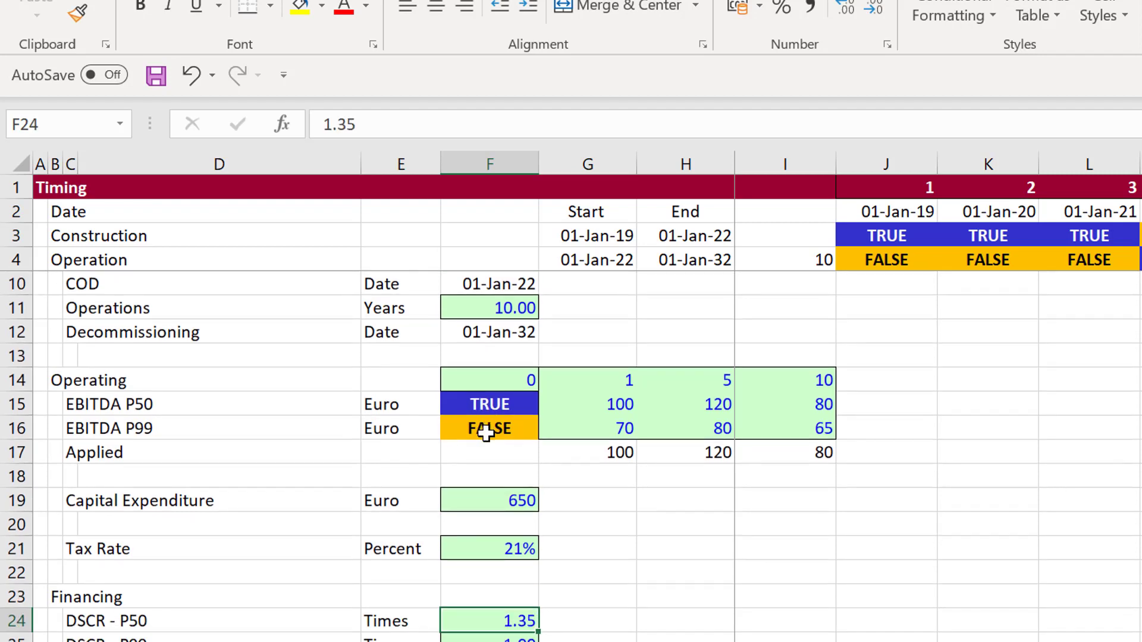
{"action": "key", "text": "Down"}
Step: Insert a new sheet row at row 26, directly below DSCR - P99 in the Financing assumptions
{"action": "key", "text": "Up"}
{"action": "key", "text": "Up"}
{"action": "key", "text": "Up"}
{"action": "key", "text": "Up"}
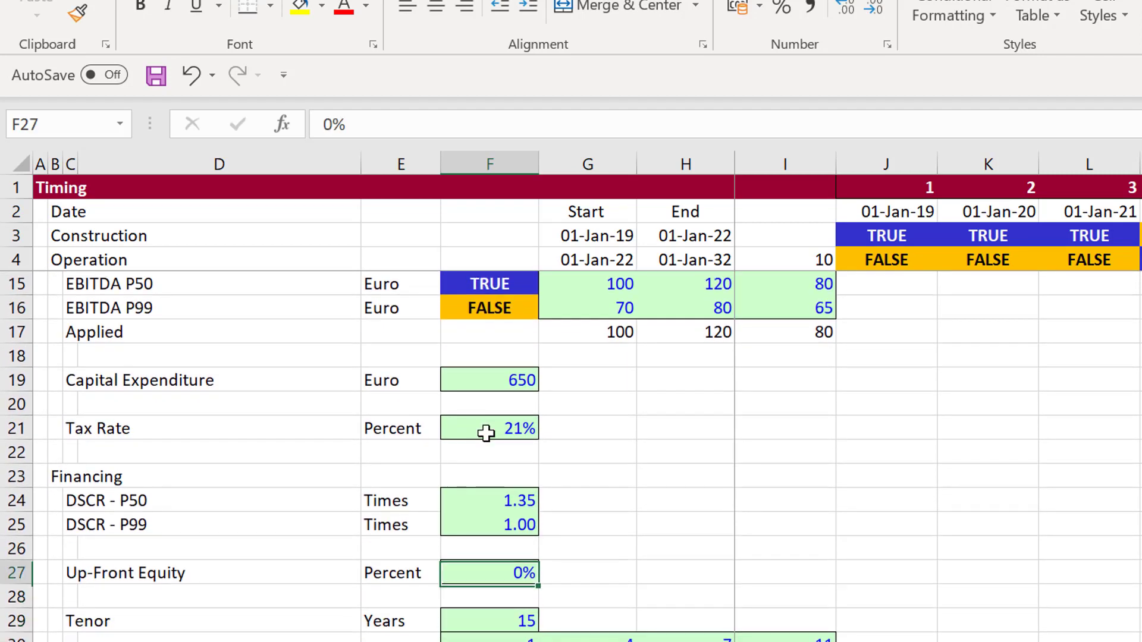
{"action": "key", "text": "Down"}
{"action": "key", "text": "shift+space"}
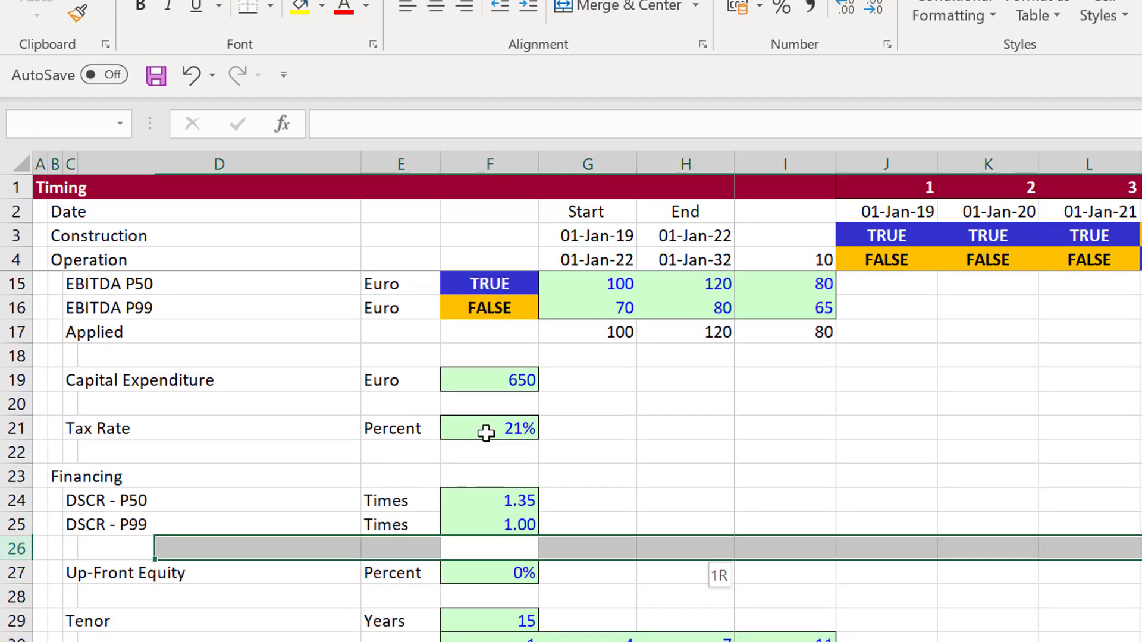
{"action": "key", "text": "ctrl+shift+plus"}
Step: Label the new Financing row "DSCR Applied" in C26
{"action": "key", "text": "Left"}
{"action": "key", "text": "Left"}
{"action": "key", "text": "Left"}
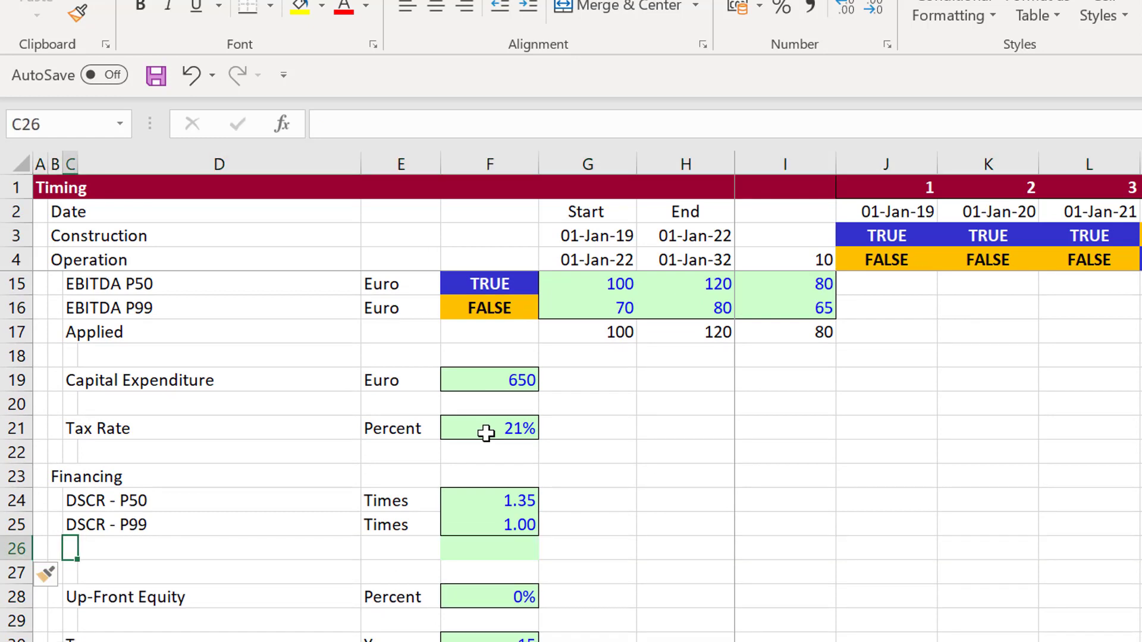
{"action": "type", "text": "DSC"}
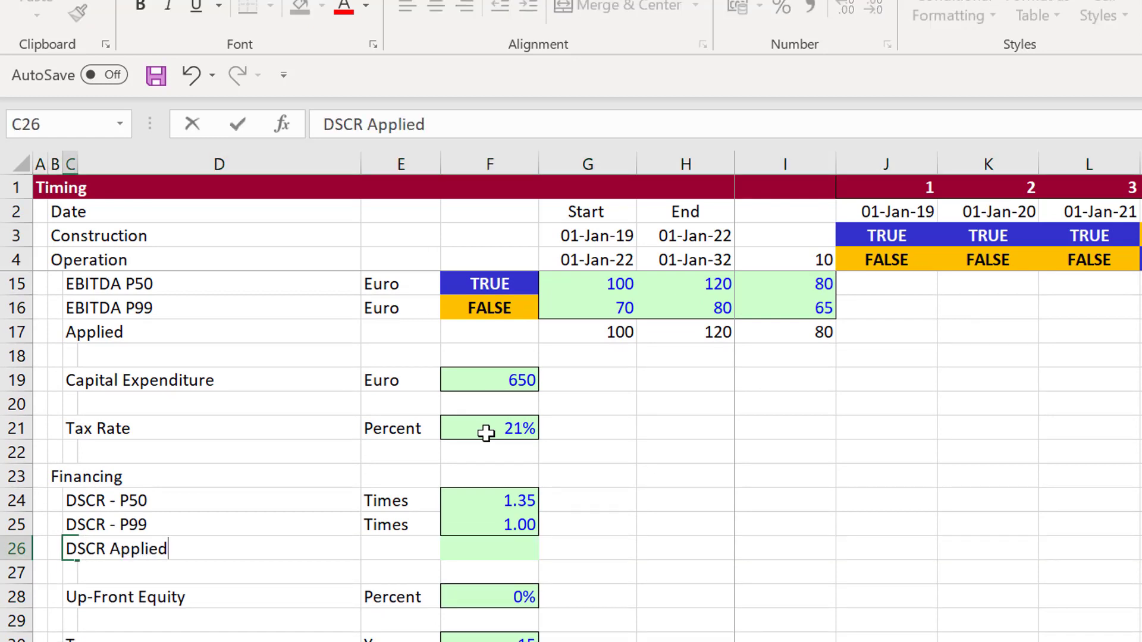
{"action": "type", "text": "R Applied"}
{"action": "key", "text": "Return"}
Step: Enter the formula =F24*F15+F16*F25 in F26 to choose the applied DSCR from the P50 and P99 switches
{"action": "key", "text": "Up"}
{"action": "key", "text": "Right"}
{"action": "key", "text": "Right"}
{"action": "key", "text": "Right"}
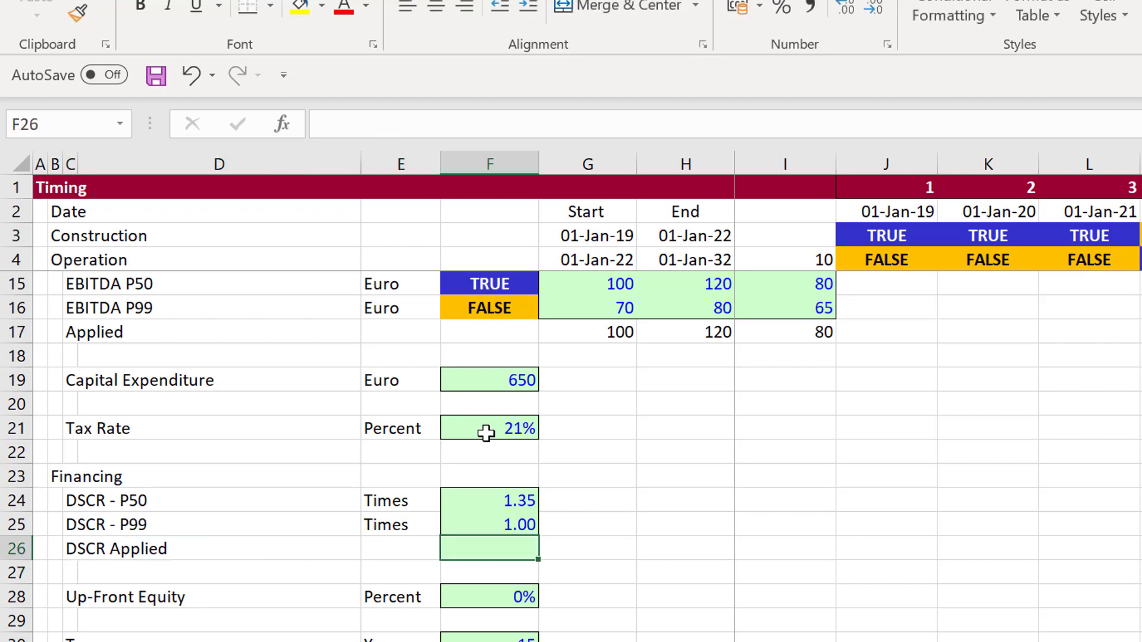
{"action": "type", "text": "="}
{"action": "key", "text": "Up"}
{"action": "key", "text": "Up"}
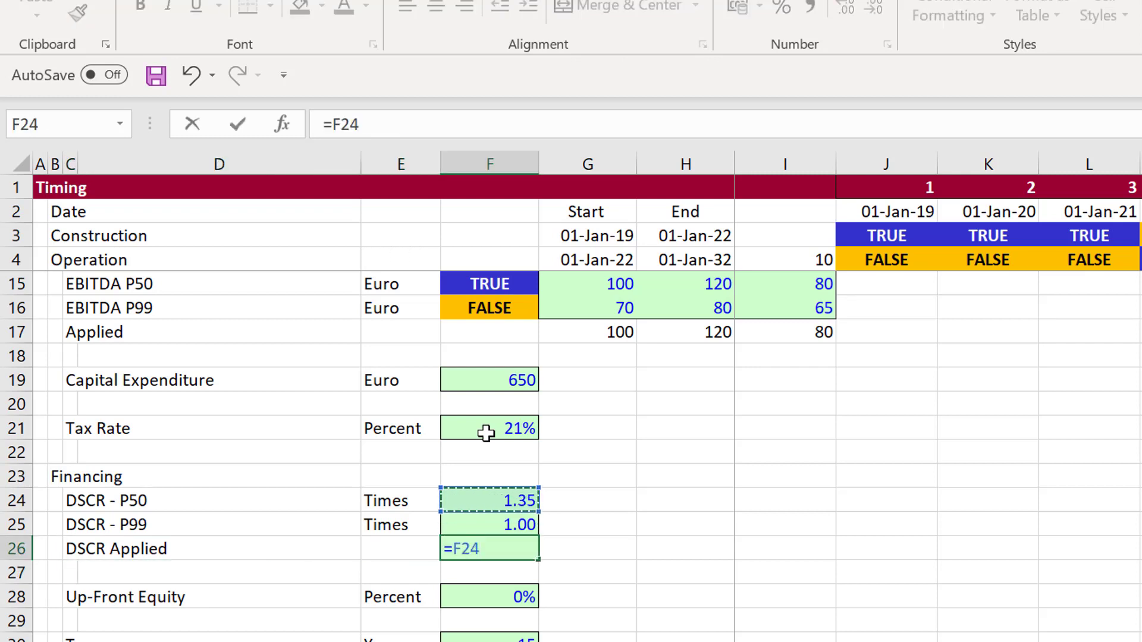
{"action": "type", "text": "*"}
{"action": "key", "text": "Up"}
{"action": "key", "text": "Up"}
{"action": "key", "text": "Up"}
{"action": "key", "text": "Up"}
{"action": "key", "text": "Up"}
{"action": "key", "text": "Up"}
{"action": "key", "text": "Up"}
{"action": "key", "text": "Up"}
{"action": "key", "text": "Up"}
{"action": "key", "text": "Up"}
{"action": "key", "text": "Up"}
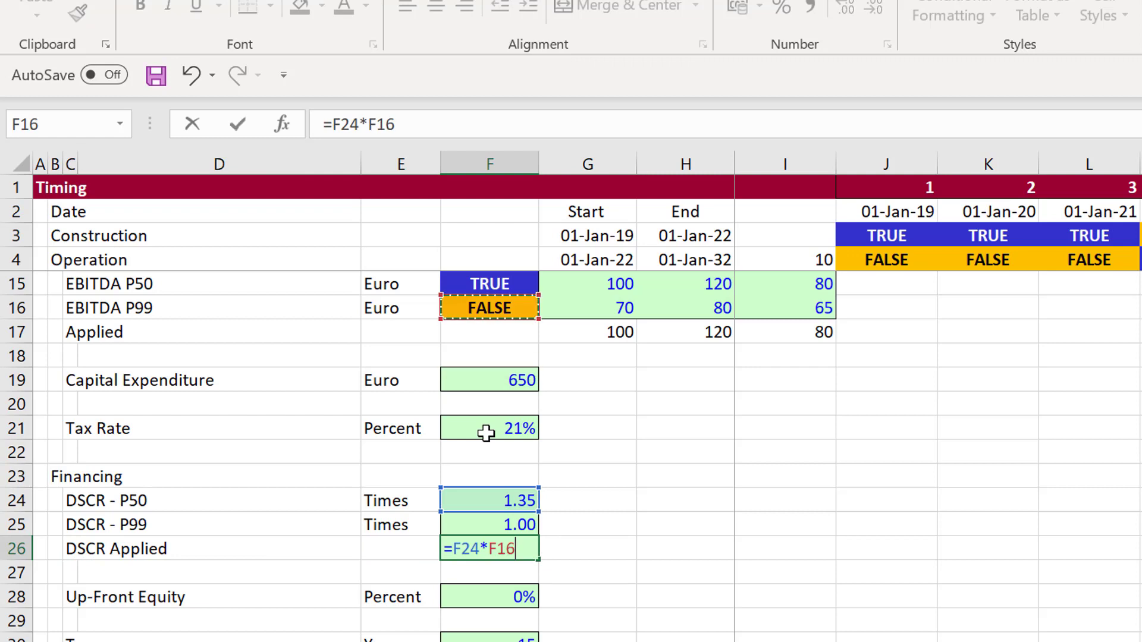
{"action": "type", "text": "+"}
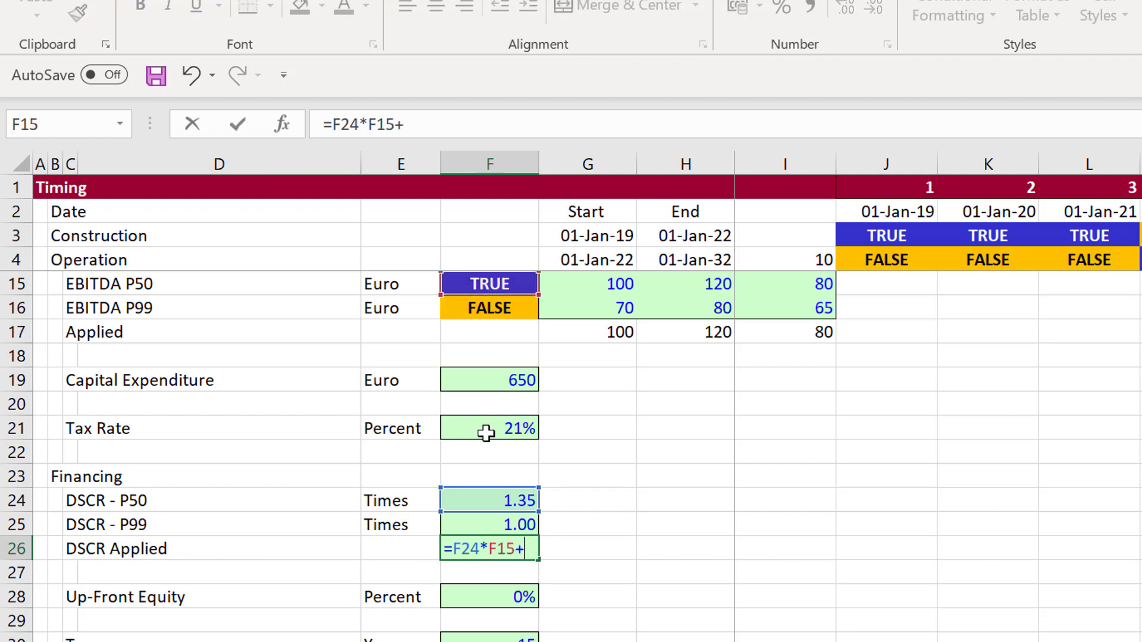
{"action": "key", "text": "Up"}
{"action": "key", "text": "Up"}
{"action": "key", "text": "Up"}
{"action": "key", "text": "Up"}
{"action": "key", "text": "Up"}
{"action": "key", "text": "Up"}
{"action": "key", "text": "Up"}
{"action": "key", "text": "Up"}
{"action": "key", "text": "Up"}
{"action": "key", "text": "Up"}
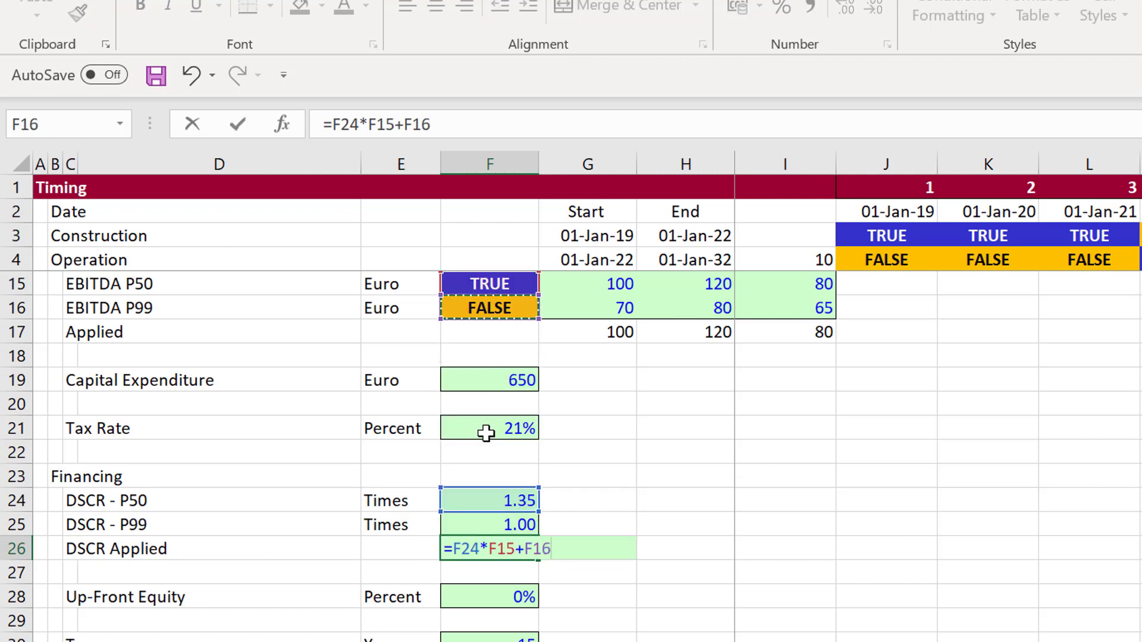
{"action": "type", "text": "*"}
{"action": "key", "text": "Up"}
{"action": "key", "text": "Return"}
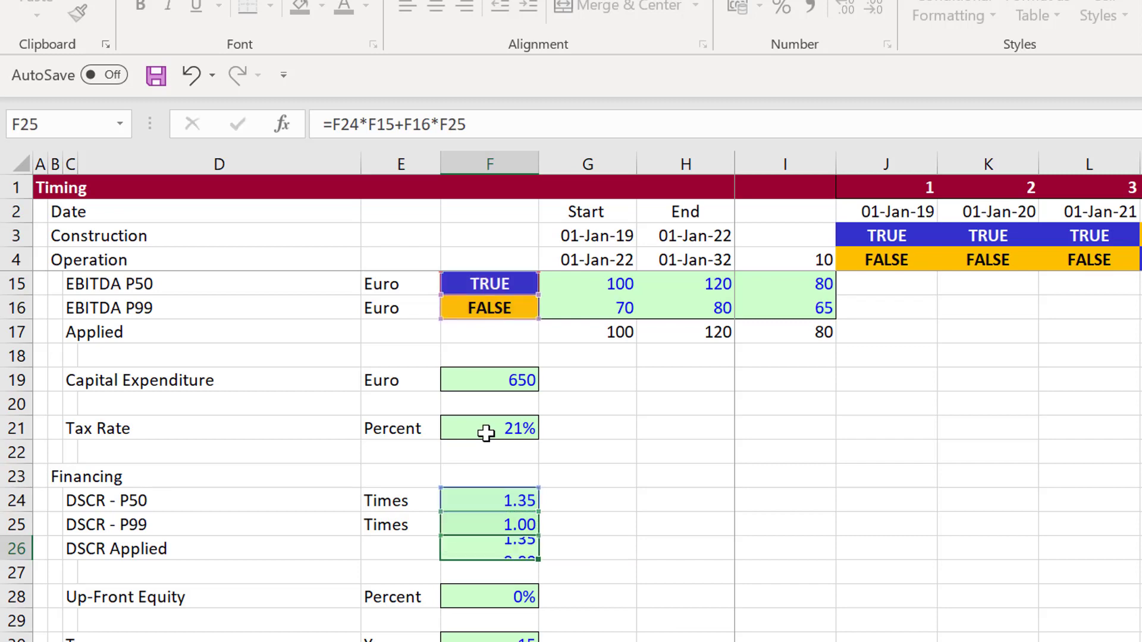
Step: Examine the remaining financing assumptions and the start of the Operations section, ending at the first EBITDA period in J37
{"action": "key", "text": "Up"}
{"action": "key", "text": "Down"}
{"action": "key", "text": "Down"}
{"action": "key", "text": "Down"}
{"action": "key", "text": "Down"}
{"action": "key", "text": "Down"}
{"action": "key", "text": "Down"}
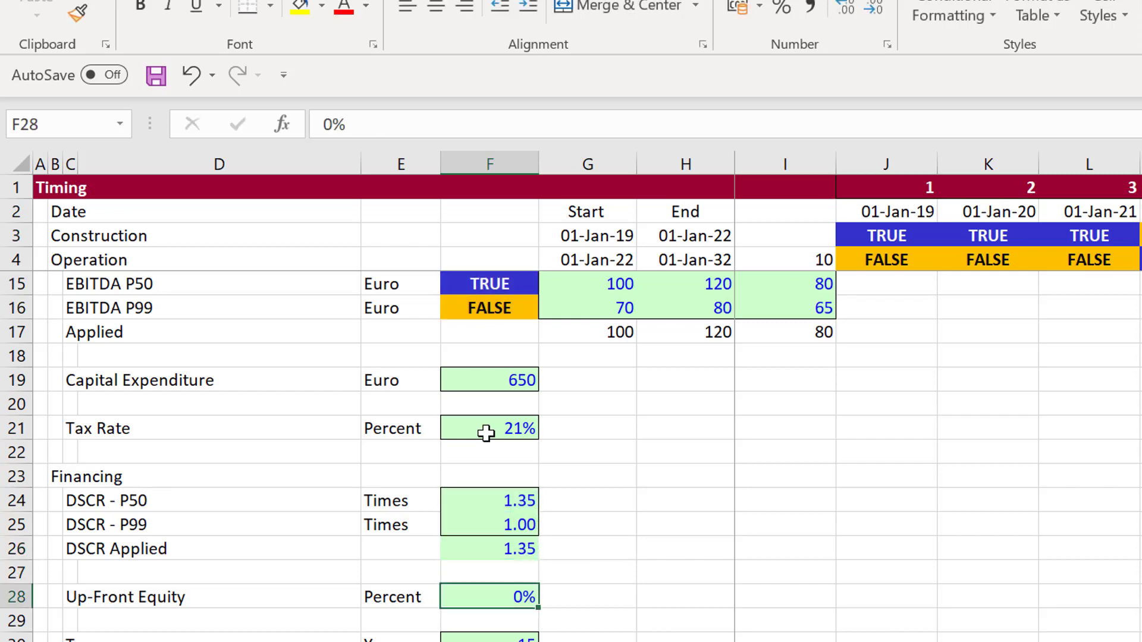
{"action": "key", "text": "Down"}
{"action": "key", "text": "Down"}
{"action": "key", "text": "Down"}
{"action": "key", "text": "Down"}
{"action": "key", "text": "Down"}
{"action": "key", "text": "Down"}
{"action": "key", "text": "Down"}
{"action": "key", "text": "Down"}
{"action": "key", "text": "Down"}
{"action": "key", "text": "Down"}
{"action": "key", "text": "Down"}
{"action": "key", "text": "Down"}
{"action": "key", "text": "Down"}
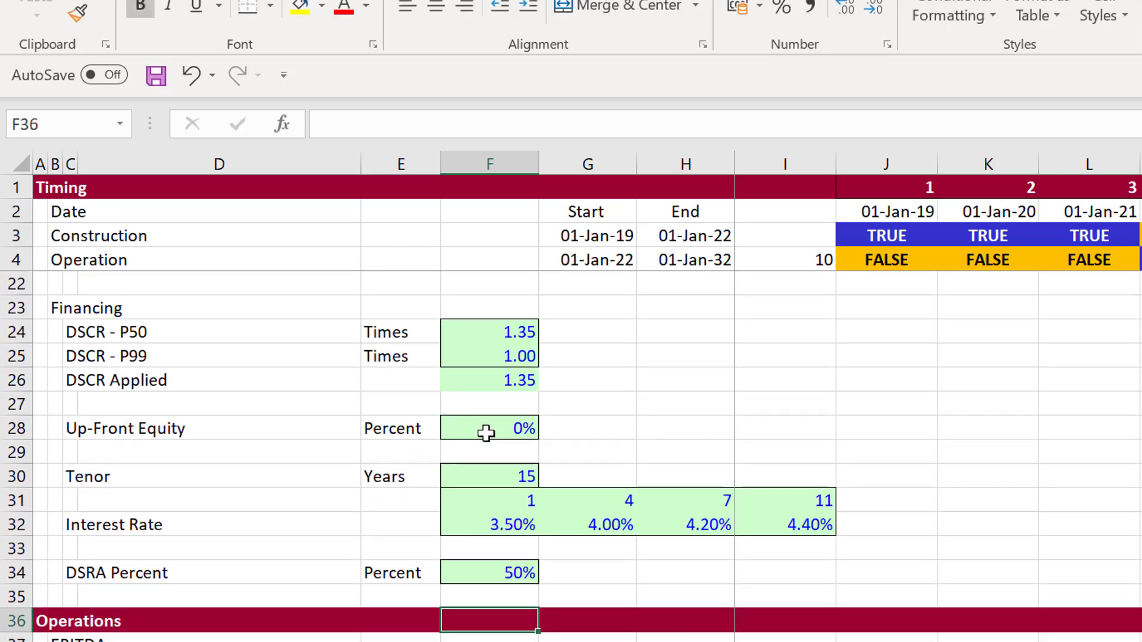
{"action": "key", "text": "Up"}
{"action": "key", "text": "Up"}
{"action": "key", "text": "Up"}
{"action": "key", "text": "Up"}
{"action": "key", "text": "Up"}
{"action": "key", "text": "Up"}
{"action": "key", "text": "Up"}
{"action": "key", "text": "Up"}
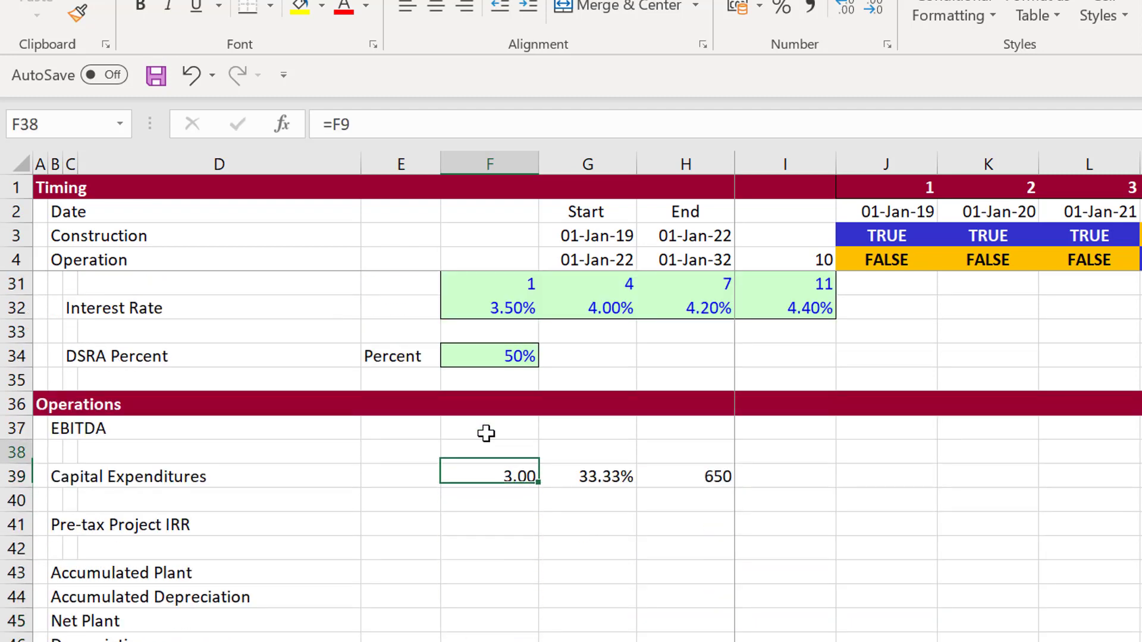
{"action": "key", "text": "Right"}
{"action": "key", "text": "Right"}
{"action": "key", "text": "Right"}
{"action": "key", "text": "Right"}
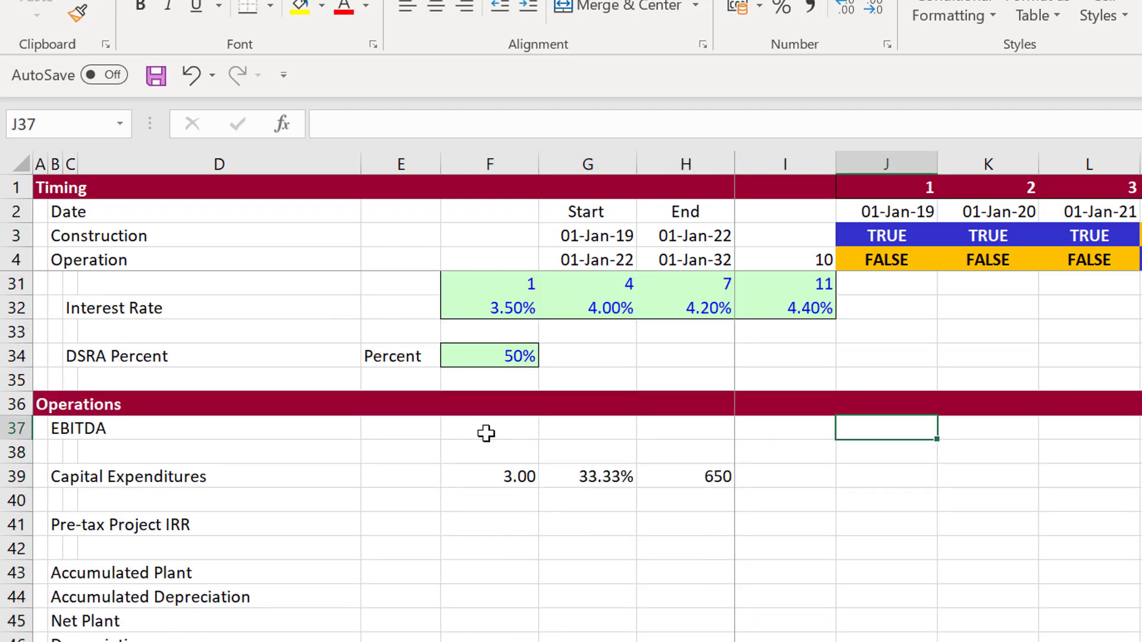
Step: Move the operating year, EBITDA and Applied block G14:I17 one column over to H14:J17
{"action": "key", "text": "Up"}
{"action": "key", "text": "Up"}
{"action": "key", "text": "Up"}
{"action": "key", "text": "Up"}
{"action": "key", "text": "Up"}
{"action": "key", "text": "Up"}
{"action": "key", "text": "Up"}
{"action": "key", "text": "Up"}
{"action": "key", "text": "Up"}
{"action": "key", "text": "Up"}
{"action": "key", "text": "Up"}
{"action": "key", "text": "Up"}
{"action": "key", "text": "Up"}
{"action": "key", "text": "Up"}
{"action": "key", "text": "Up"}
{"action": "key", "text": "Up"}
{"action": "key", "text": "Up"}
{"action": "key", "text": "Up"}
{"action": "key", "text": "Up"}
{"action": "key", "text": "Up"}
{"action": "key", "text": "Up"}
{"action": "key", "text": "Up"}
{"action": "key", "text": "Up"}
{"action": "key", "text": "Up"}
{"action": "key", "text": "Up"}
{"action": "key", "text": "Up"}
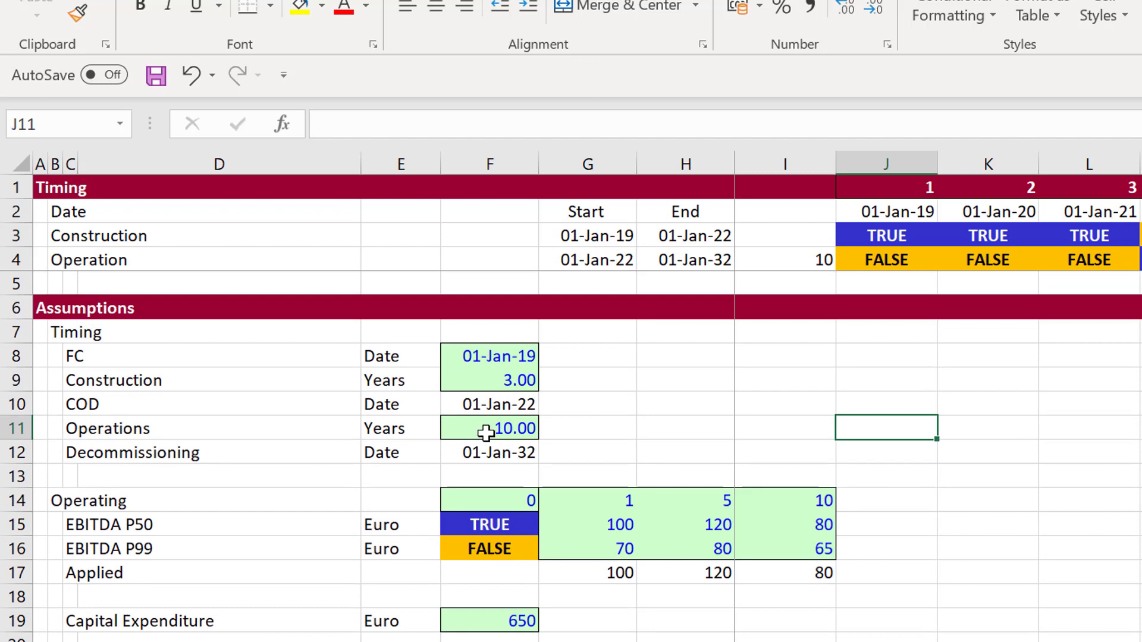
{"action": "key", "text": "Down"}
{"action": "key", "text": "Down"}
{"action": "key", "text": "Left"}
{"action": "key", "text": "Left"}
{"action": "key", "text": "Left"}
{"action": "key", "text": "Left"}
{"action": "key", "text": "Left"}
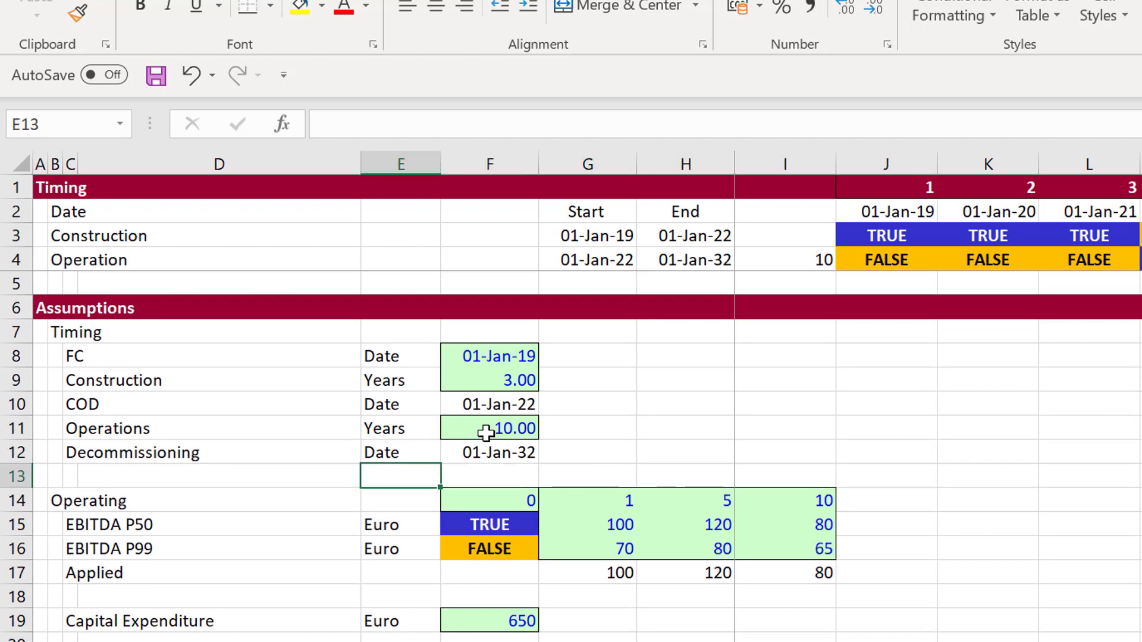
{"action": "key", "text": "Down"}
{"action": "key", "text": "Right"}
{"action": "key", "text": "Down"}
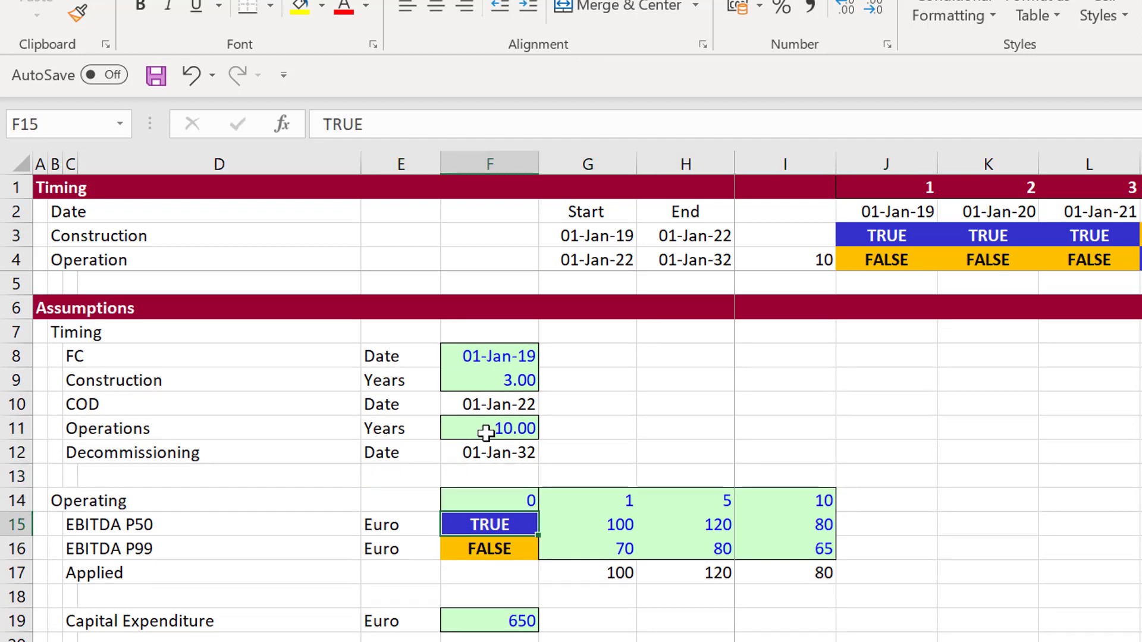
{"action": "key", "text": "Up"}
{"action": "key", "text": "Right"}
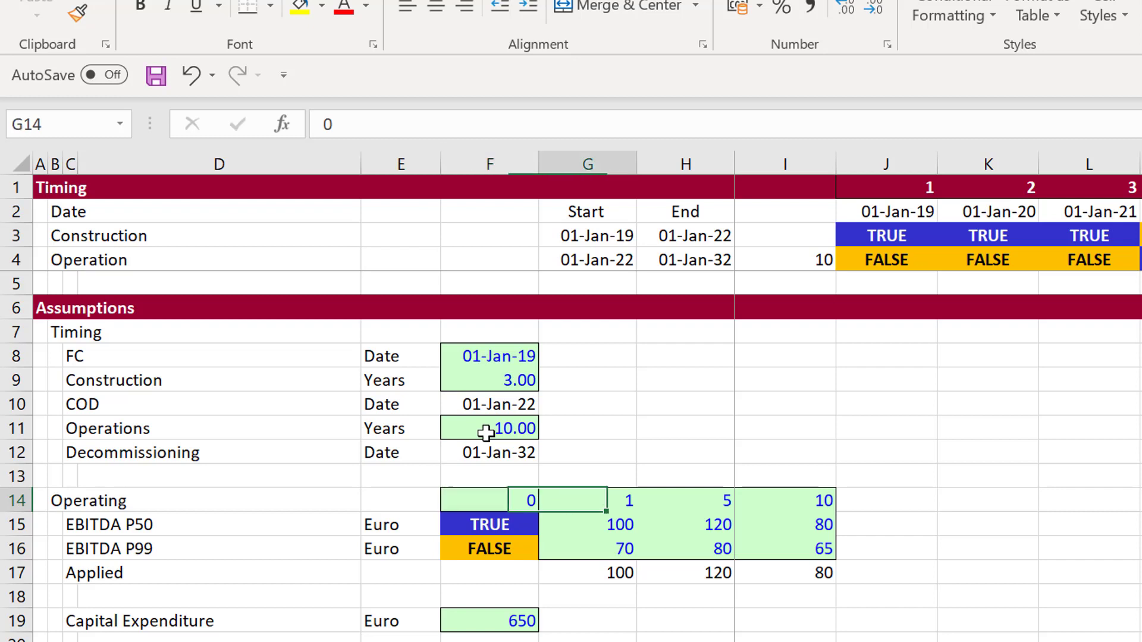
{"action": "key", "text": "shift+Down"}
{"action": "key", "text": "shift+Down"}
{"action": "key", "text": "shift+Down"}
{"action": "key", "text": "shift+Right"}
{"action": "key", "text": "shift+Right"}
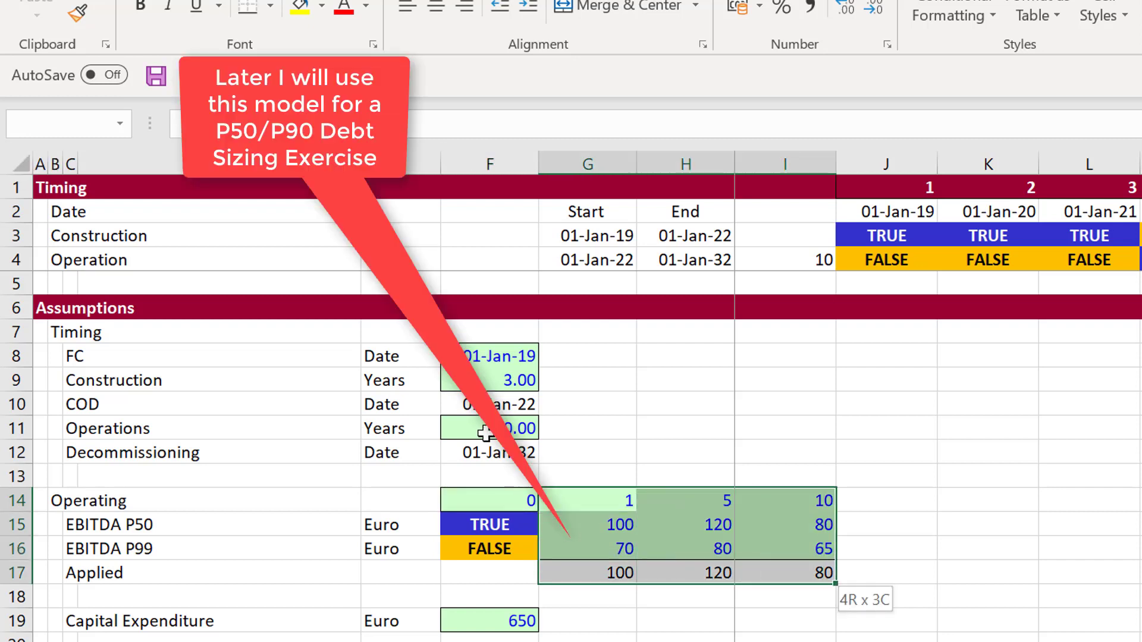
{"action": "key", "text": "Right"}
{"action": "key", "text": "shift+Down"}
{"action": "key", "text": "shift+Down"}
{"action": "key", "text": "shift+Down"}
{"action": "key", "text": "shift+Right"}
{"action": "key", "text": "shift+Right"}
{"action": "key", "text": "ctrl+v"}
Step: Move the starting year 0 of the Operating assumptions from F14 to G14
{"action": "key", "text": "Left"}
{"action": "key", "text": "Left"}
{"action": "key", "text": "Left"}
{"action": "key", "text": "Up"}
{"action": "key", "text": "Up"}
{"action": "key", "text": "Up"}
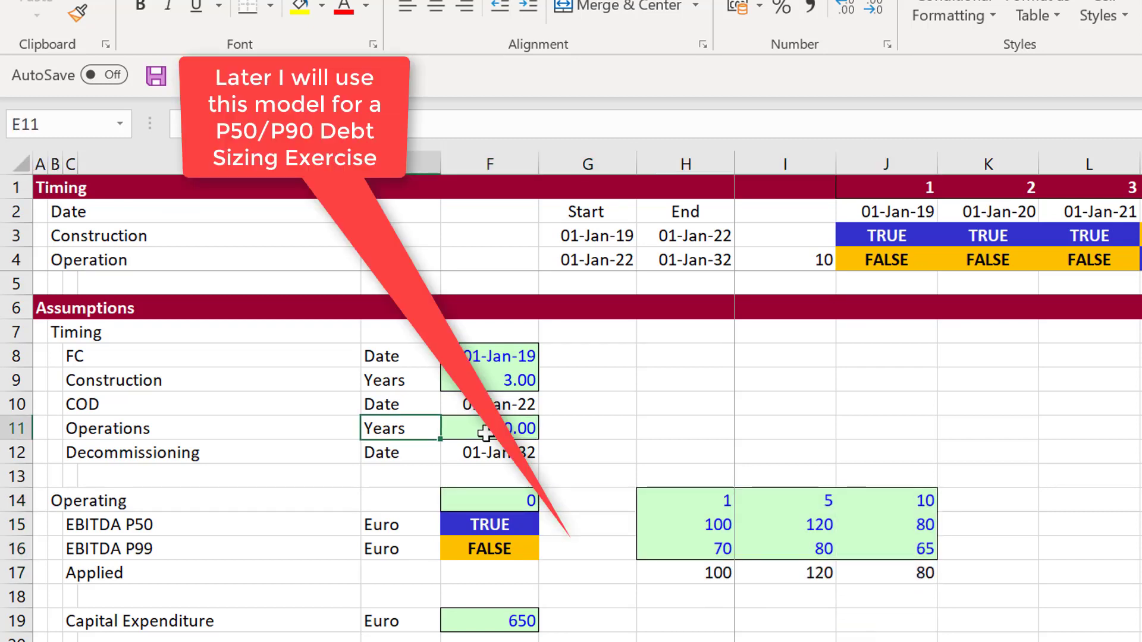
{"action": "key", "text": "Left"}
{"action": "key", "text": "Down"}
{"action": "key", "text": "Down"}
{"action": "key", "text": "Down"}
{"action": "key", "text": "Right"}
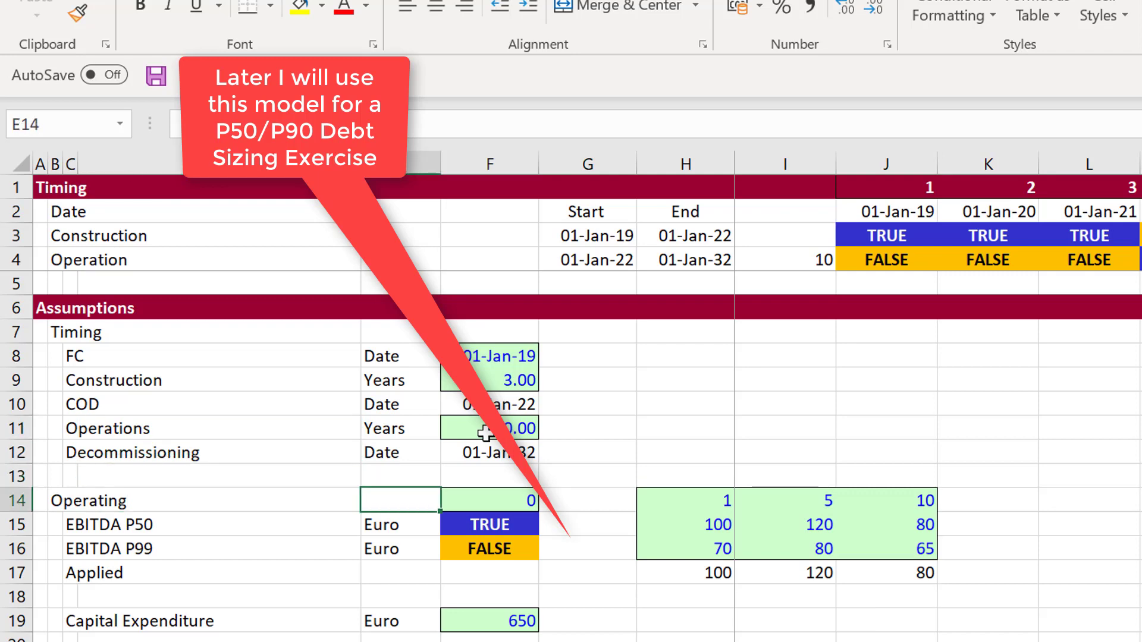
{"action": "key", "text": "Right"}
{"action": "key", "text": "ctrl+x"}
{"action": "key", "text": "Right"}
{"action": "key", "text": "ctrl+v"}
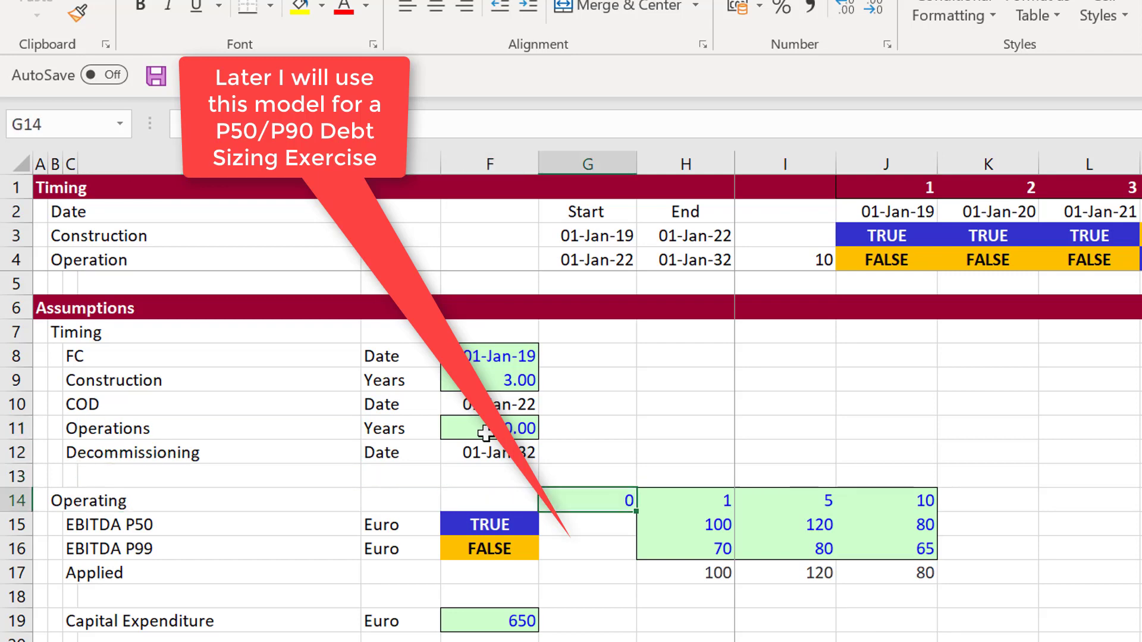
Step: Enter the formula =LOOKUP(J1,14:14,17:17) in J37 to look up the applied EBITDA for the first period
{"action": "key", "text": "Down"}
{"action": "key", "text": "Down"}
{"action": "key", "text": "Down"}
{"action": "key", "text": "Down"}
{"action": "key", "text": "Down"}
{"action": "key", "text": "Down"}
{"action": "key", "text": "Down"}
{"action": "key", "text": "Down"}
{"action": "key", "text": "Down"}
{"action": "key", "text": "Down"}
{"action": "key", "text": "Down"}
{"action": "key", "text": "Down"}
{"action": "key", "text": "Down"}
{"action": "key", "text": "Down"}
{"action": "key", "text": "Down"}
{"action": "key", "text": "Down"}
{"action": "key", "text": "Down"}
{"action": "key", "text": "Down"}
{"action": "key", "text": "Down"}
{"action": "key", "text": "Down"}
{"action": "key", "text": "Down"}
{"action": "key", "text": "Down"}
{"action": "key", "text": "Down"}
{"action": "key", "text": "Down"}
{"action": "key", "text": "Down"}
{"action": "key", "text": "Down"}
{"action": "key", "text": "Down"}
{"action": "key", "text": "Down"}
{"action": "key", "text": "Down"}
{"action": "key", "text": "Down"}
{"action": "key", "text": "Down"}
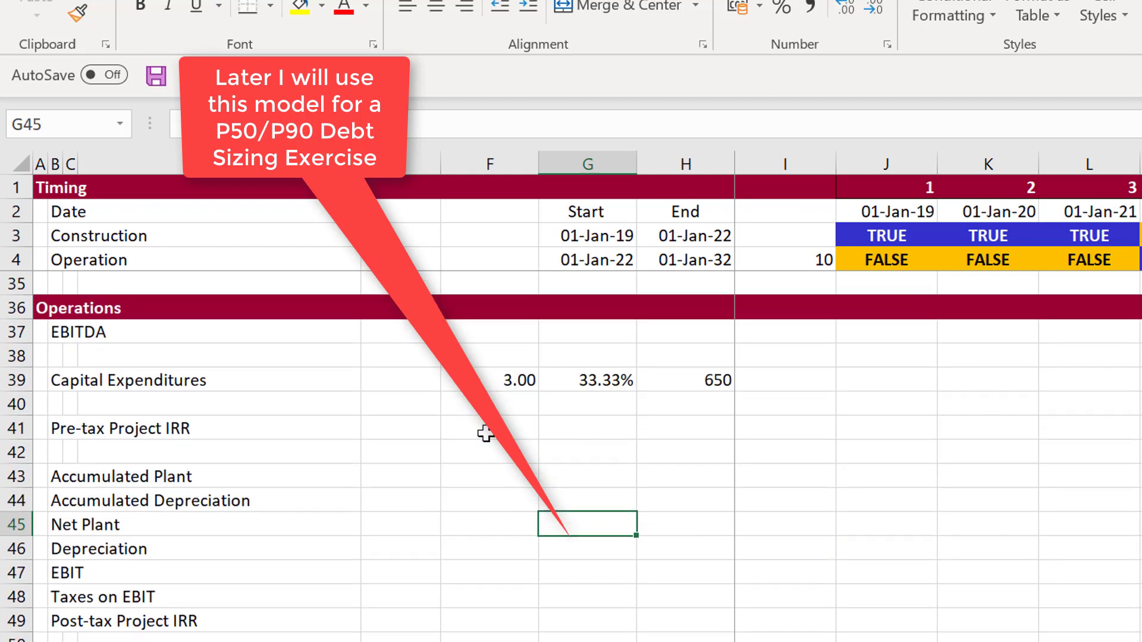
{"action": "key", "text": "Up"}
{"action": "key", "text": "Up"}
{"action": "key", "text": "Up"}
{"action": "key", "text": "Up"}
{"action": "key", "text": "Up"}
{"action": "key", "text": "Up"}
{"action": "key", "text": "Up"}
{"action": "key", "text": "Up"}
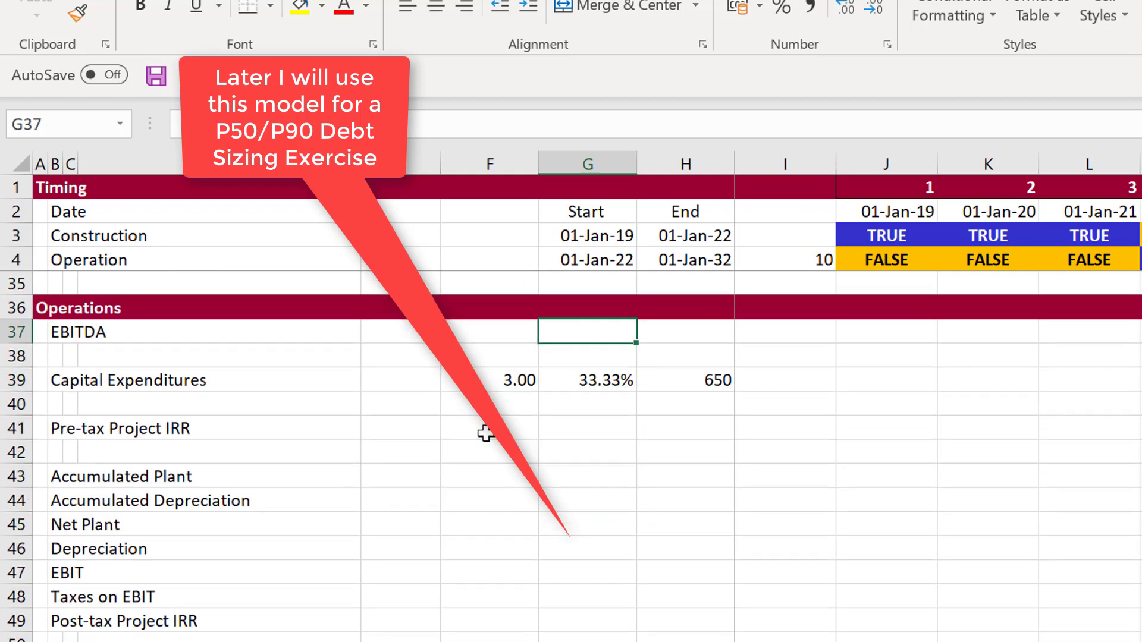
{"action": "key", "text": "Right"}
{"action": "key", "text": "Right"}
{"action": "key", "text": "Right"}
{"action": "type", "text": "=loo"}
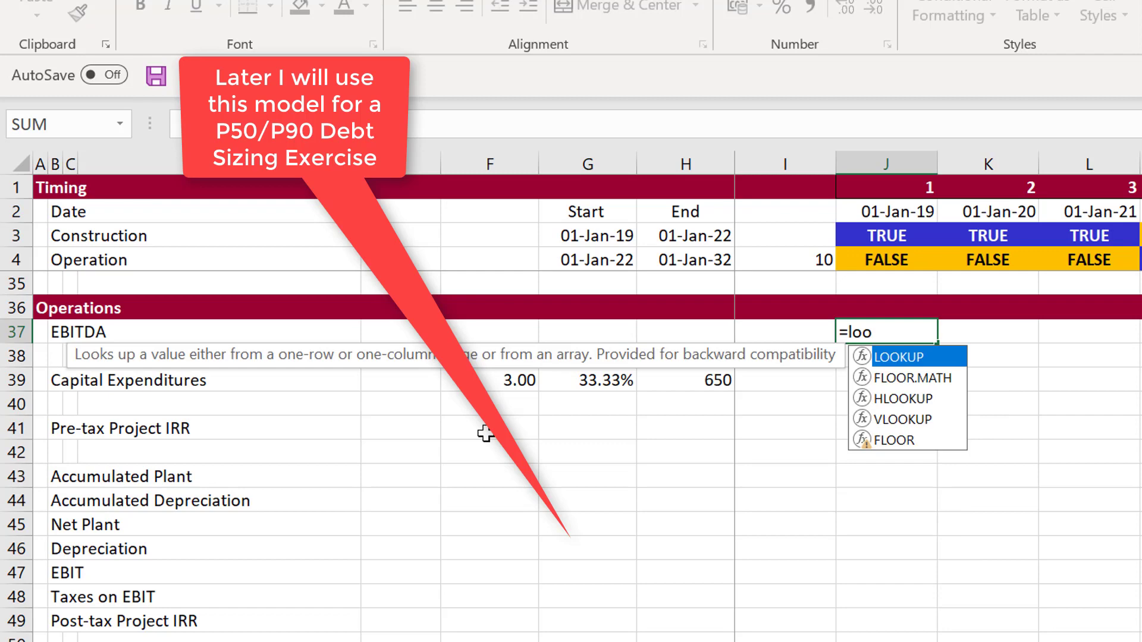
{"action": "key", "text": "Tab"}
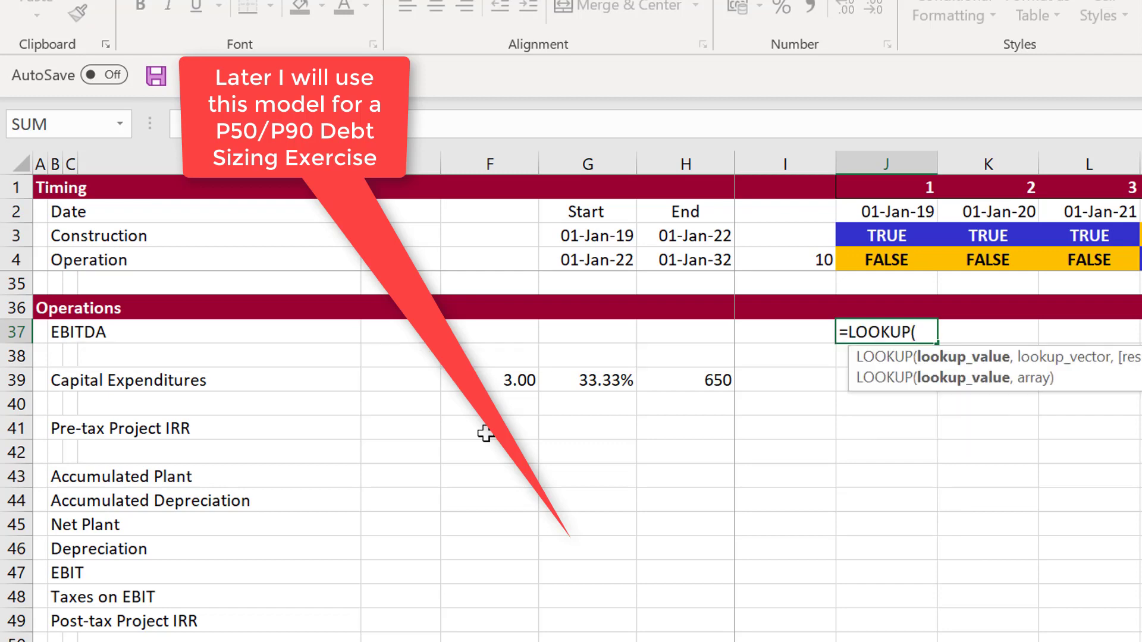
{"action": "key", "text": "Up"}
{"action": "key", "text": "Up"}
{"action": "key", "text": "Up"}
{"action": "key", "text": "Up"}
{"action": "key", "text": "Up"}
{"action": "key", "text": "Up"}
{"action": "key", "text": "Up"}
{"action": "key", "text": "Up"}
{"action": "key", "text": "Up"}
{"action": "key", "text": "Up"}
{"action": "key", "text": "Up"}
{"action": "key", "text": "Up"}
{"action": "key", "text": "Up"}
{"action": "key", "text": "Up"}
{"action": "key", "text": "Up"}
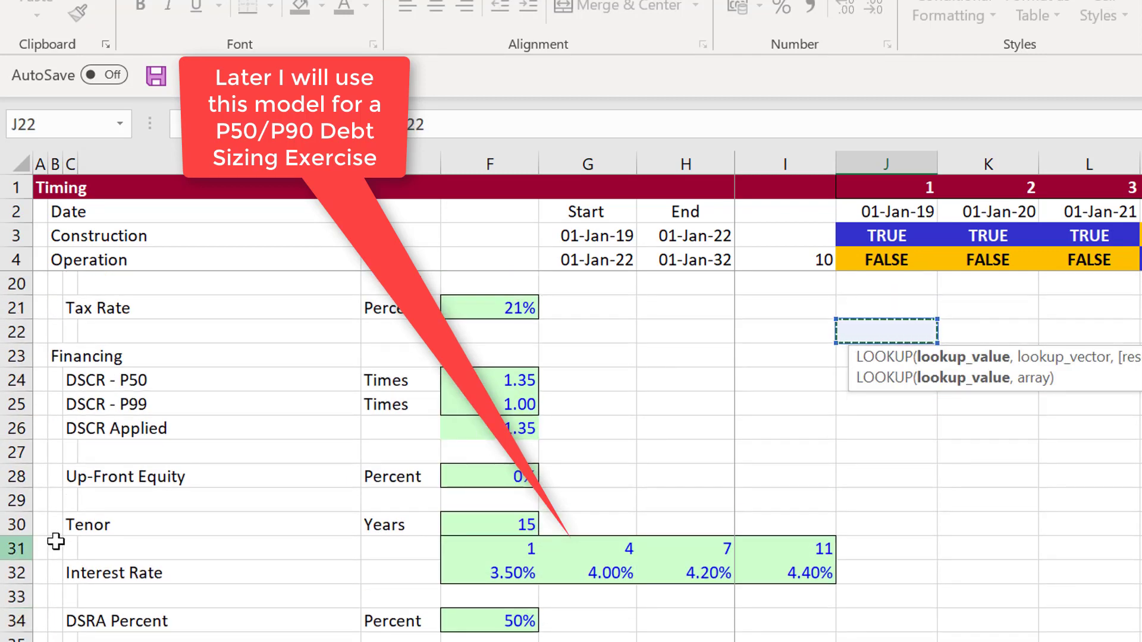
{"action": "left_click", "coordinate": [893, 185]}
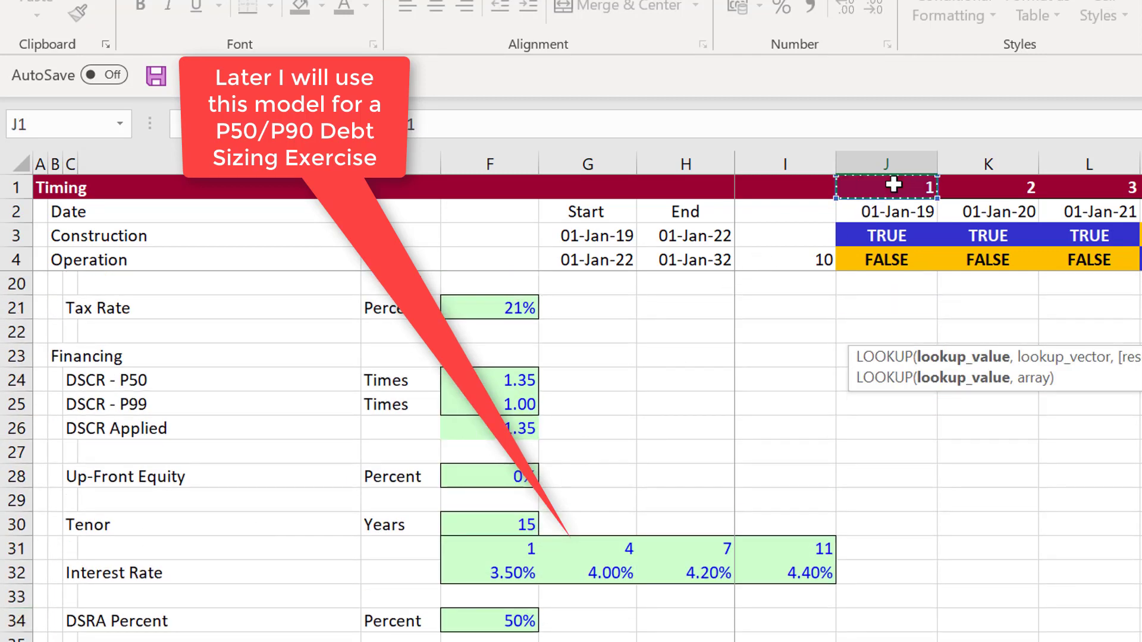
{"action": "type", "text": ","}
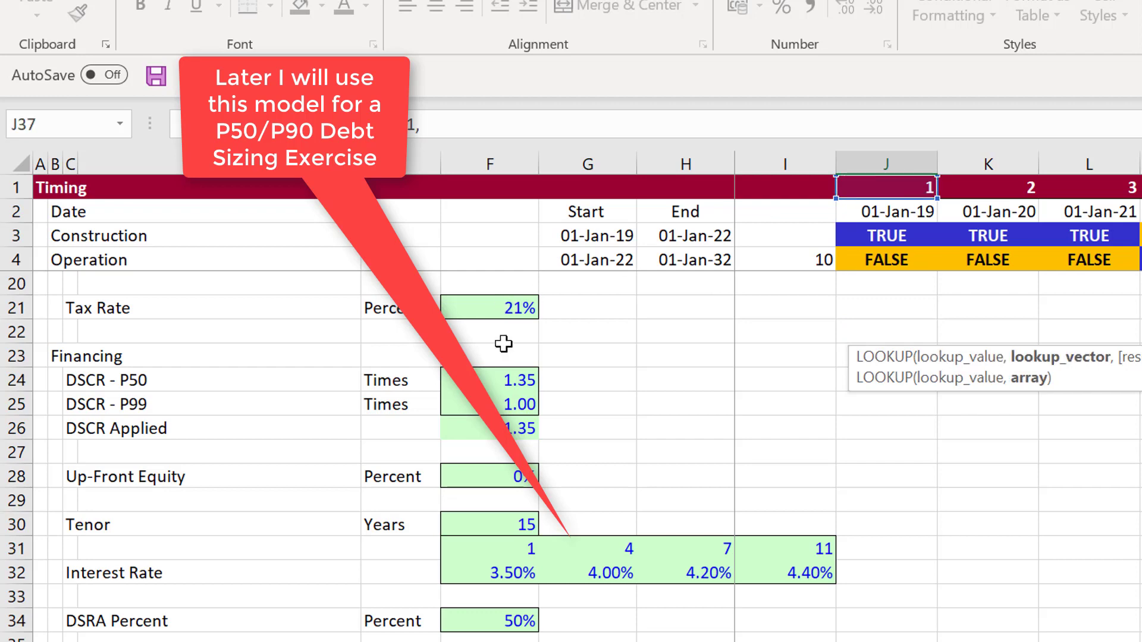
{"action": "key", "text": "ctrl+Up"}
{"action": "key", "text": "Down"}
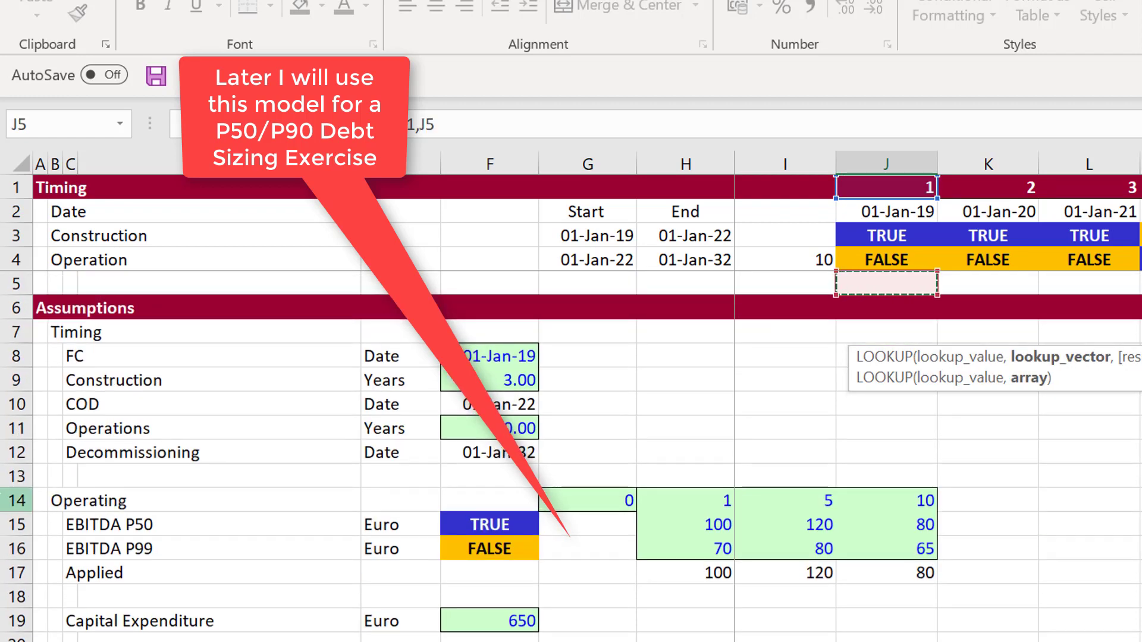
{"action": "left_click", "coordinate": [5, 503]}
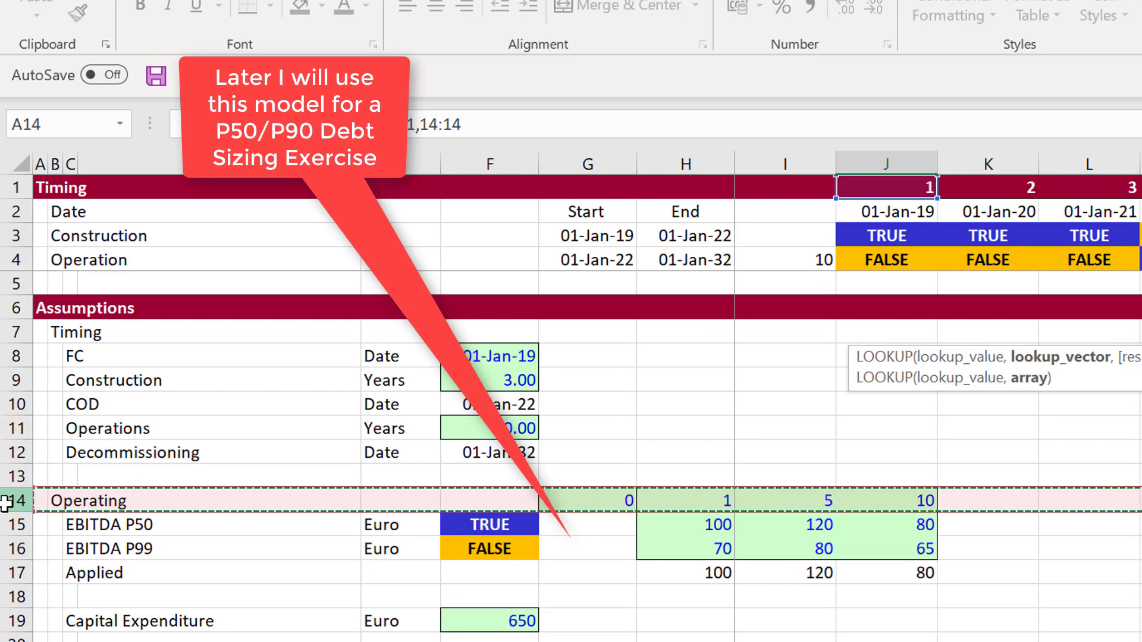
{"action": "type", "text": ","}
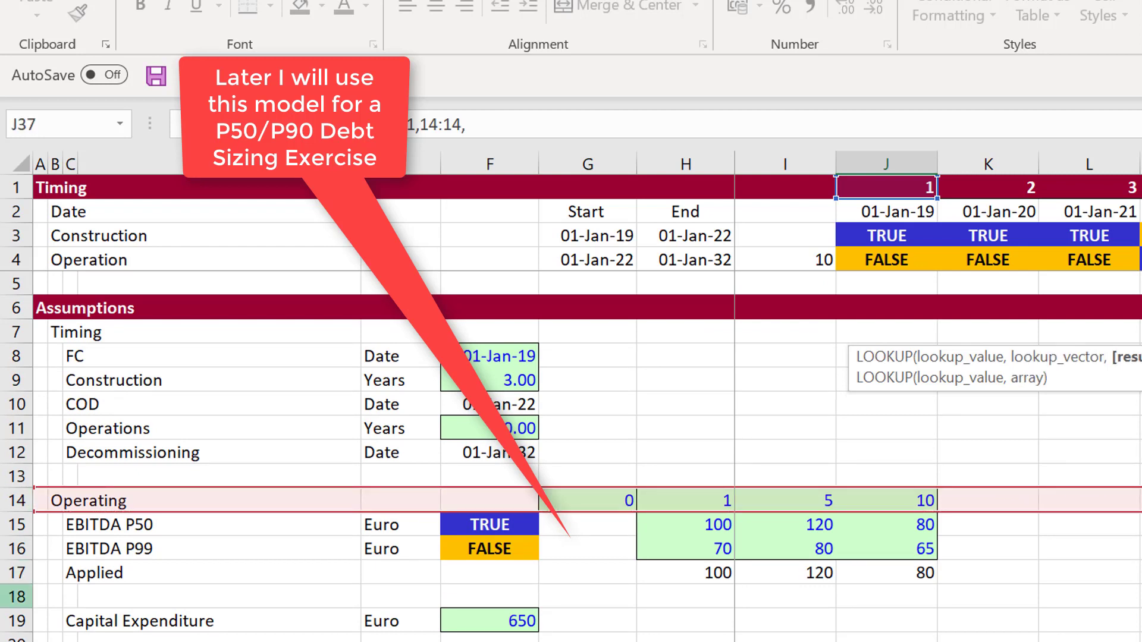
{"action": "left_click", "coordinate": [17, 574]}
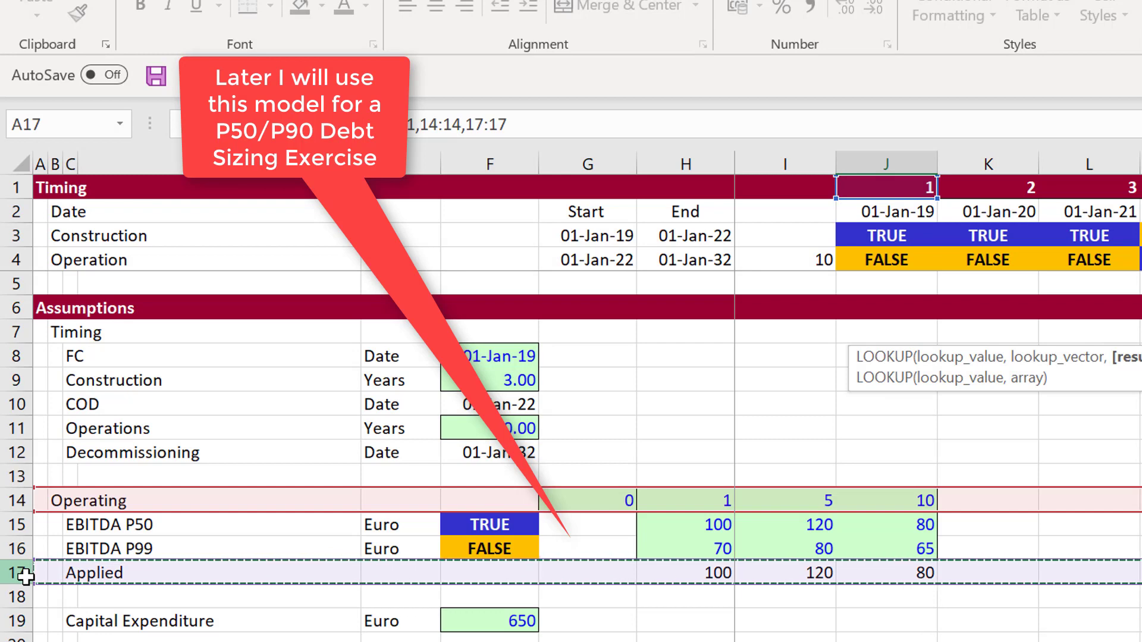
{"action": "key", "text": "Return"}
Step: Fill the EBITDA lookup formula from J37 across the remaining timeline periods of row 37
{"action": "key", "text": "Up"}
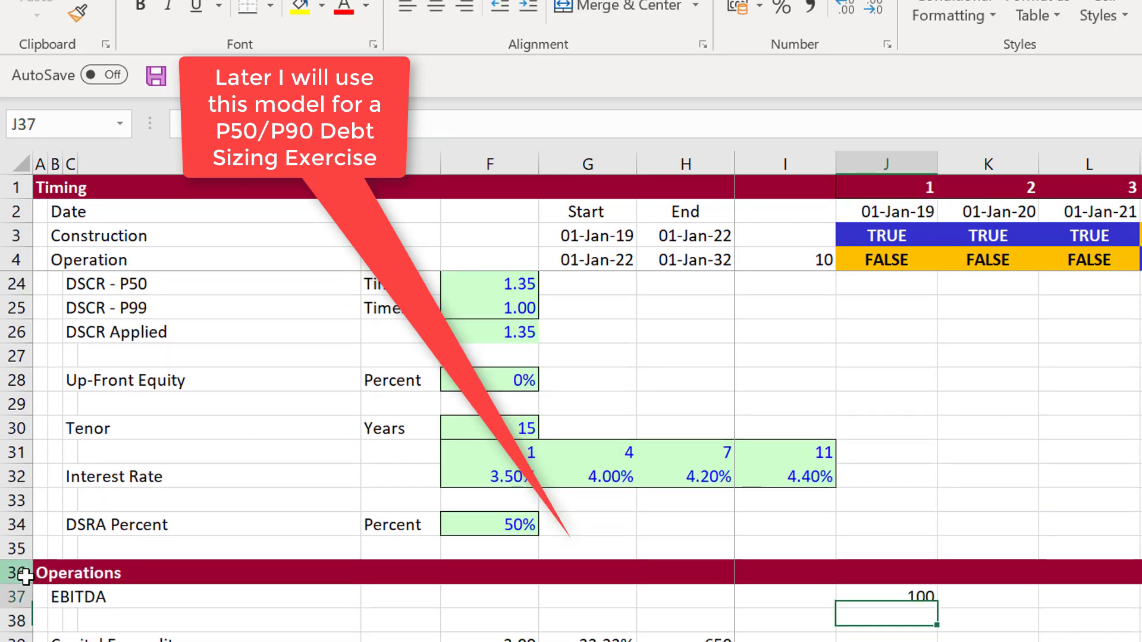
{"action": "key", "text": "ctrl+shift+Right"}
{"action": "key", "text": "ctrl+r"}
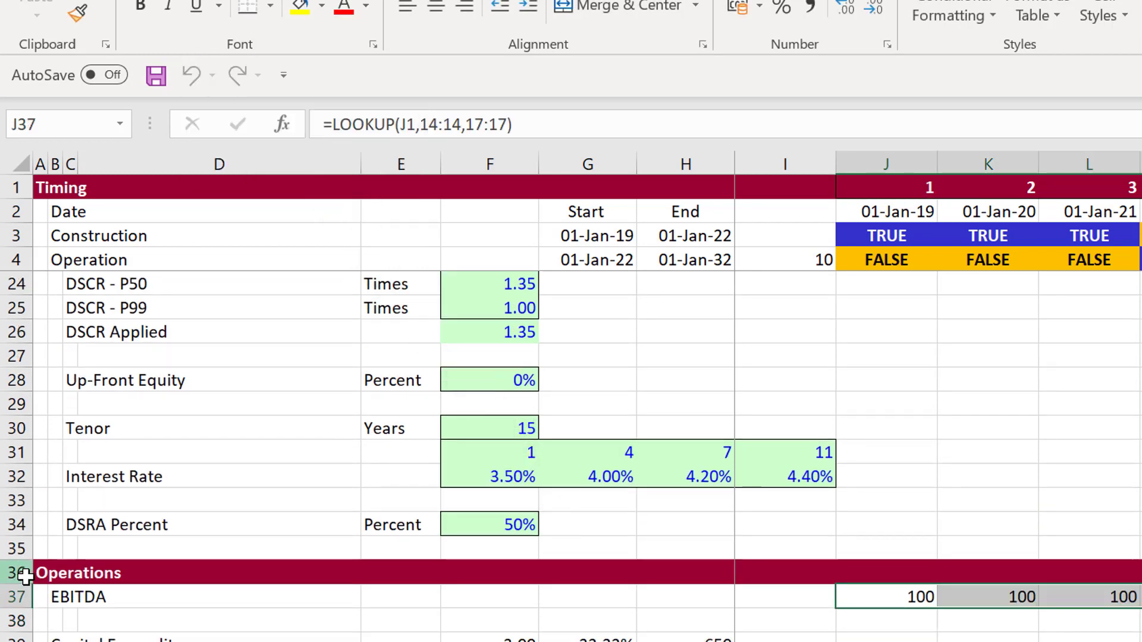
Step: Examine the EBITDA values along row 37 through the last timeline period, ending back at J37
{"action": "key", "text": "Right"}
{"action": "key", "text": "Right"}
{"action": "key", "text": "Right"}
{"action": "key", "text": "Right"}
{"action": "key", "text": "Right"}
{"action": "key", "text": "Right"}
{"action": "key", "text": "Right"}
{"action": "key", "text": "Right"}
{"action": "key", "text": "Right"}
{"action": "key", "text": "Right"}
{"action": "key", "text": "Right"}
{"action": "key", "text": "Right"}
{"action": "key", "text": "Right"}
{"action": "key", "text": "Right"}
{"action": "key", "text": "Right"}
{"action": "key", "text": "Right"}
{"action": "key", "text": "Right"}
{"action": "key", "text": "Right"}
{"action": "key", "text": "Right"}
{"action": "key", "text": "Right"}
{"action": "key", "text": "Right"}
{"action": "key", "text": "Right"}
{"action": "key", "text": "Right"}
{"action": "key", "text": "Right"}
{"action": "key", "text": "Right"}
{"action": "key", "text": "Right"}
{"action": "key", "text": "Right"}
{"action": "key", "text": "Right"}
{"action": "key", "text": "Right"}
{"action": "key", "text": "Right"}
{"action": "key", "text": "Right"}
{"action": "key", "text": "Right"}
{"action": "key", "text": "Right"}
{"action": "key", "text": "Right"}
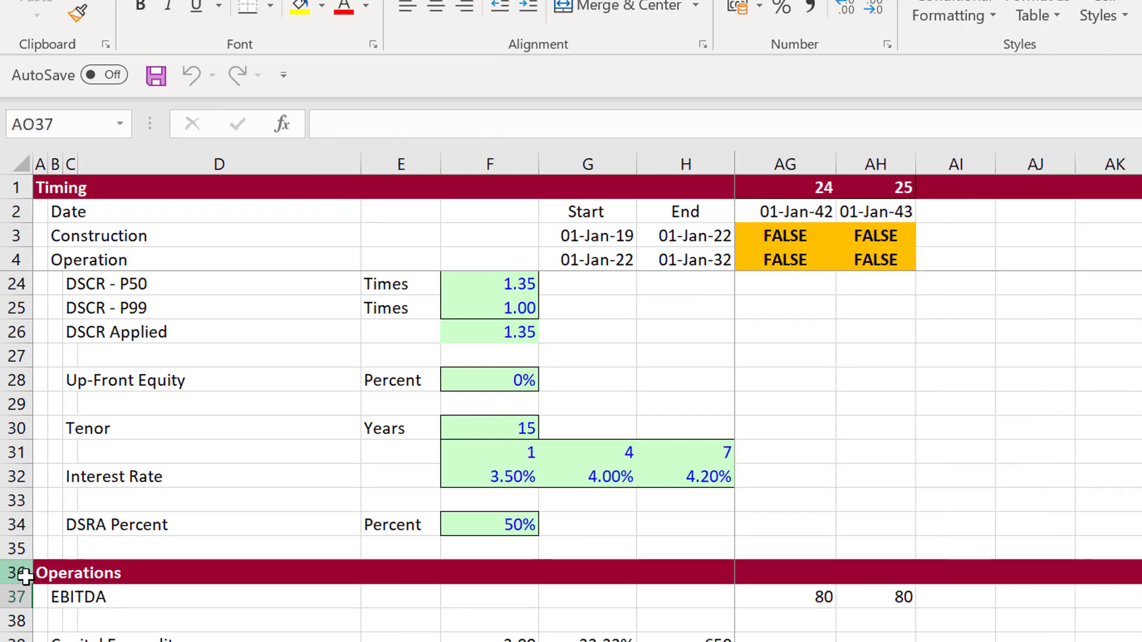
{"action": "key", "text": "Left"}
{"action": "key", "text": "Left"}
{"action": "key", "text": "Left"}
{"action": "key", "text": "Left"}
{"action": "key", "text": "Left"}
{"action": "key", "text": "Left"}
{"action": "key", "text": "Left"}
{"action": "key", "text": "Left"}
{"action": "key", "text": "Left"}
{"action": "key", "text": "Left"}
{"action": "key", "text": "Left"}
{"action": "key", "text": "Left"}
{"action": "key", "text": "Left"}
{"action": "key", "text": "Left"}
{"action": "key", "text": "Left"}
{"action": "key", "text": "Left"}
{"action": "key", "text": "Left"}
{"action": "key", "text": "Left"}
{"action": "key", "text": "Left"}
{"action": "key", "text": "Left"}
{"action": "key", "text": "Left"}
{"action": "key", "text": "Left"}
{"action": "key", "text": "Left"}
{"action": "key", "text": "Left"}
{"action": "key", "text": "Left"}
{"action": "key", "text": "Left"}
{"action": "key", "text": "Left"}
{"action": "key", "text": "Left"}
{"action": "key", "text": "Left"}
{"action": "key", "text": "Left"}
{"action": "key", "text": "Left"}
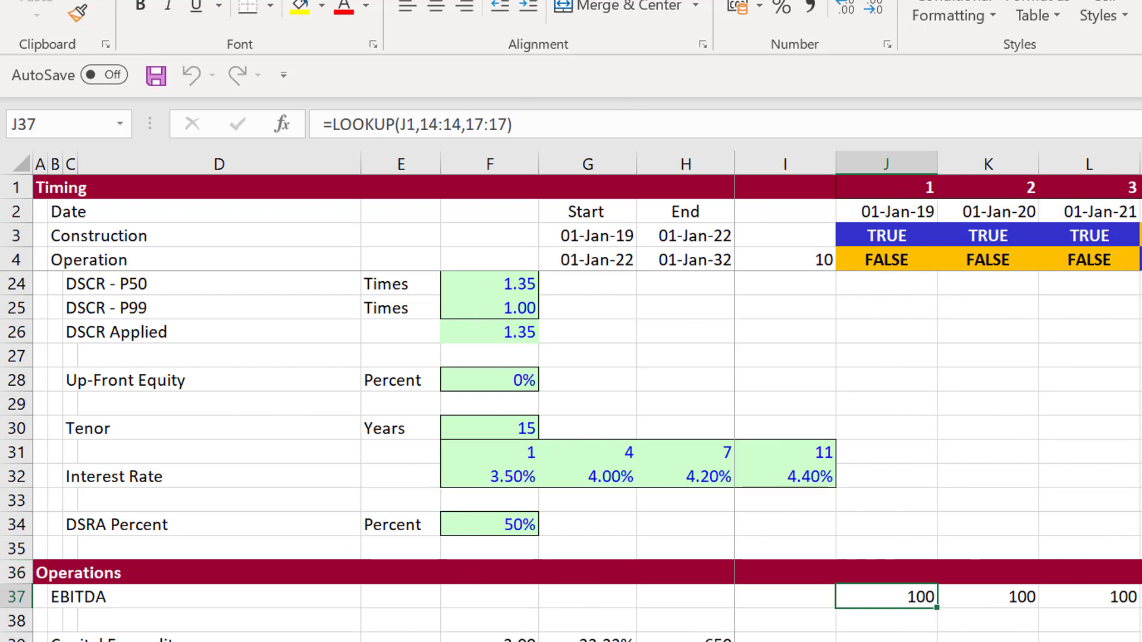
Step: Switch to the Lookup and Interpolate workbook and copy the entire interpolate function code from its Get the Function form
{"action": "left_click", "coordinate": [571, 641]}
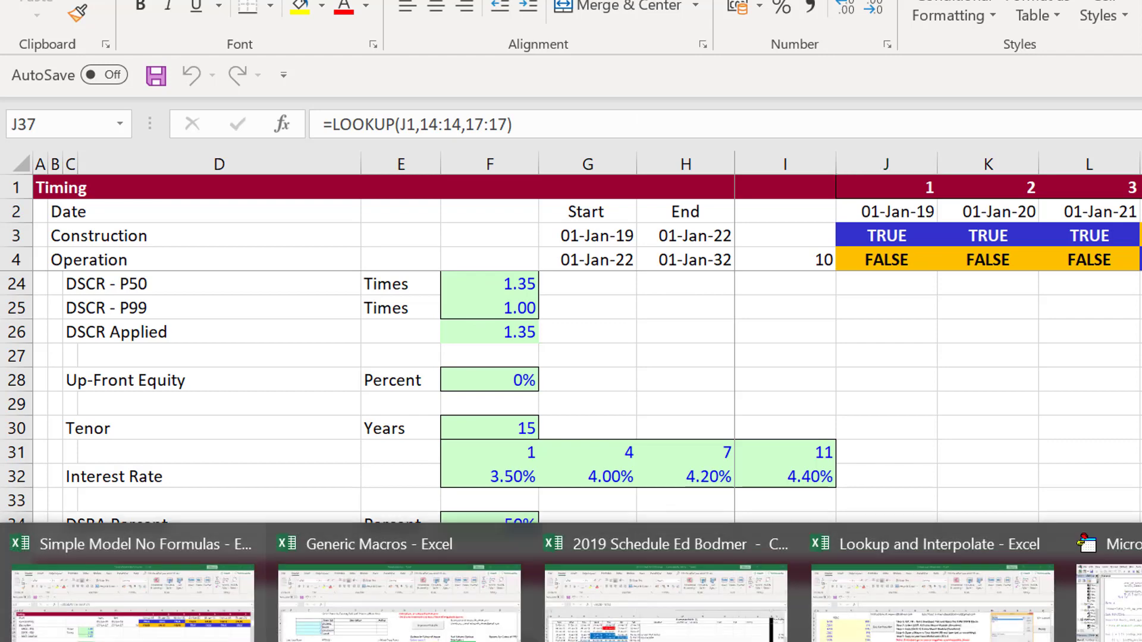
{"action": "left_click", "coordinate": [932, 601]}
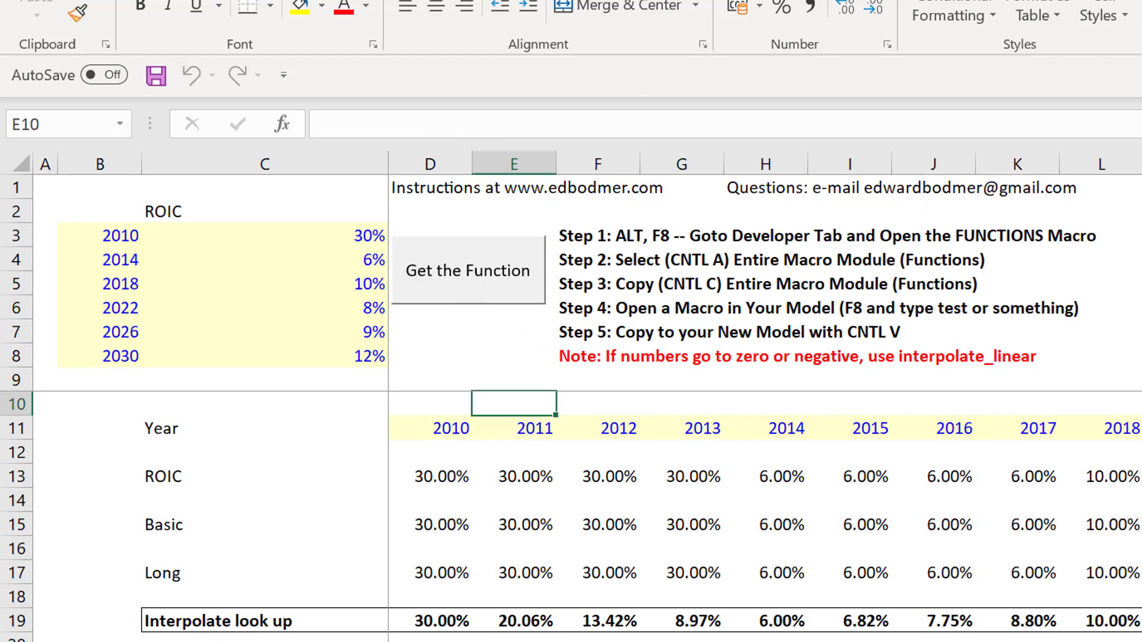
{"action": "left_click", "coordinate": [474, 274]}
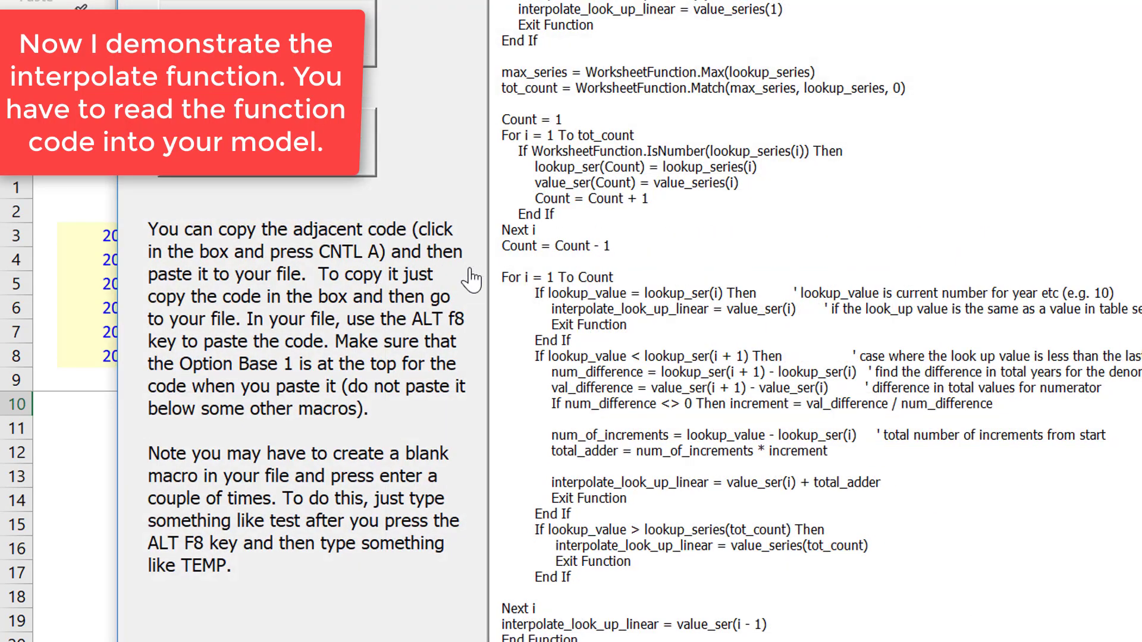
{"action": "key", "text": "ctrl+a"}
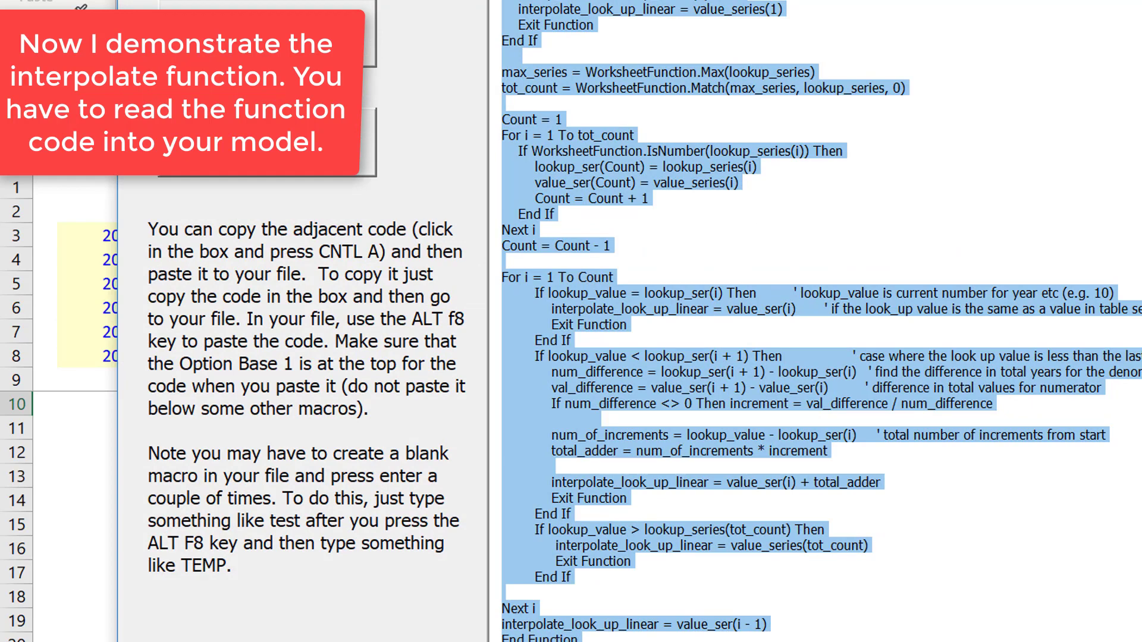
{"action": "key", "text": "Escape"}
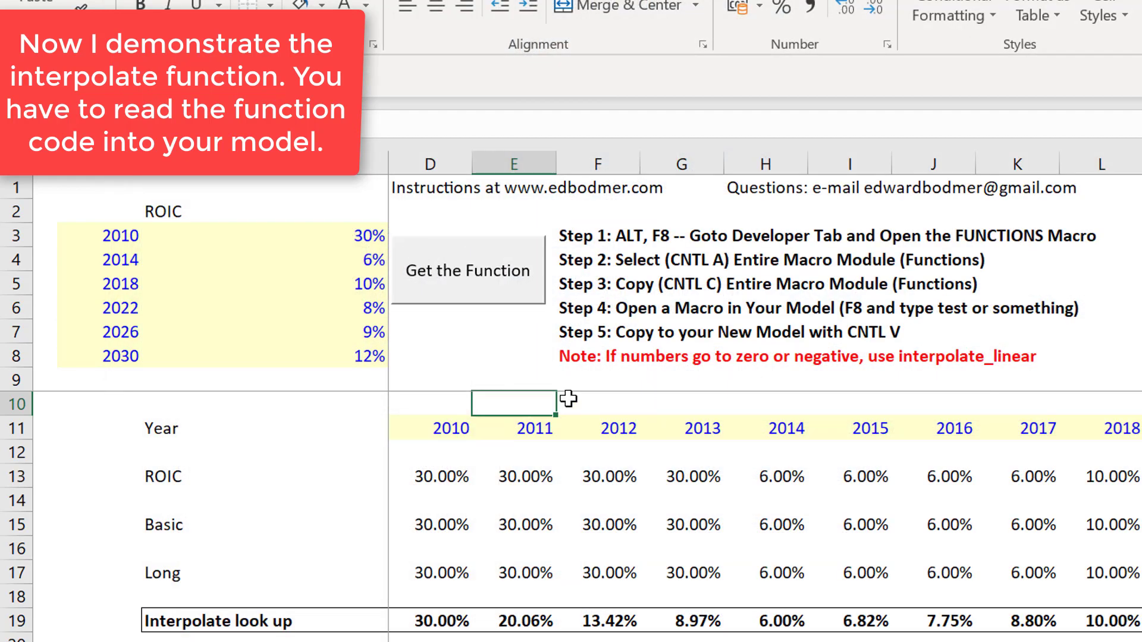
Step: Create a macro named test in the project finance model and replace its code with the copied interpolate functions
{"action": "key", "text": "alt+Tab"}
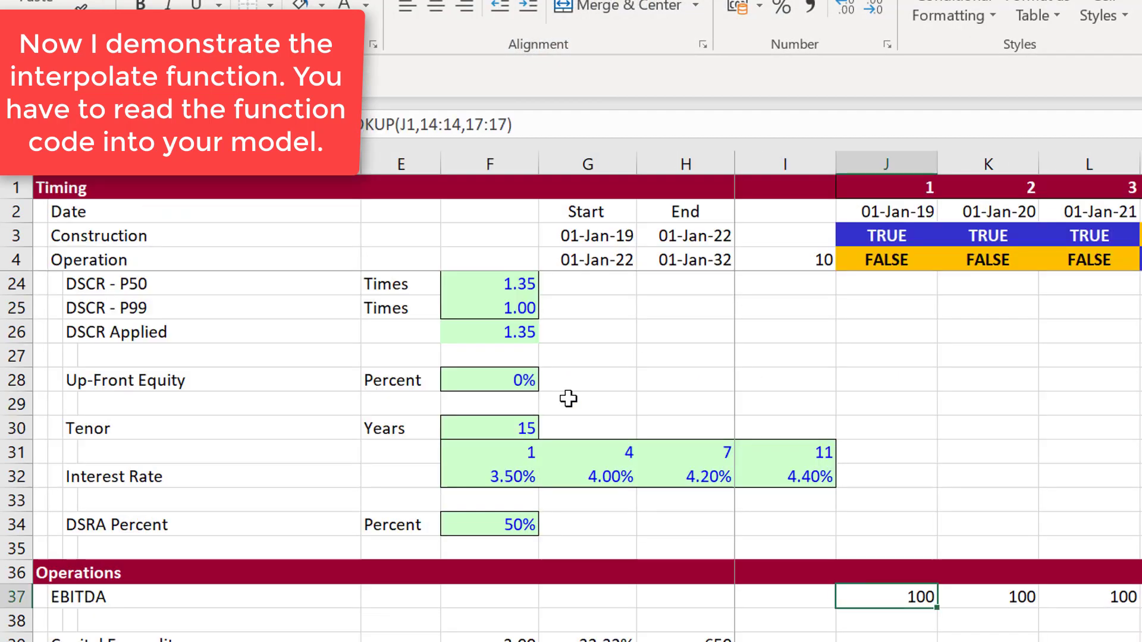
{"action": "key", "text": "alt+F8"}
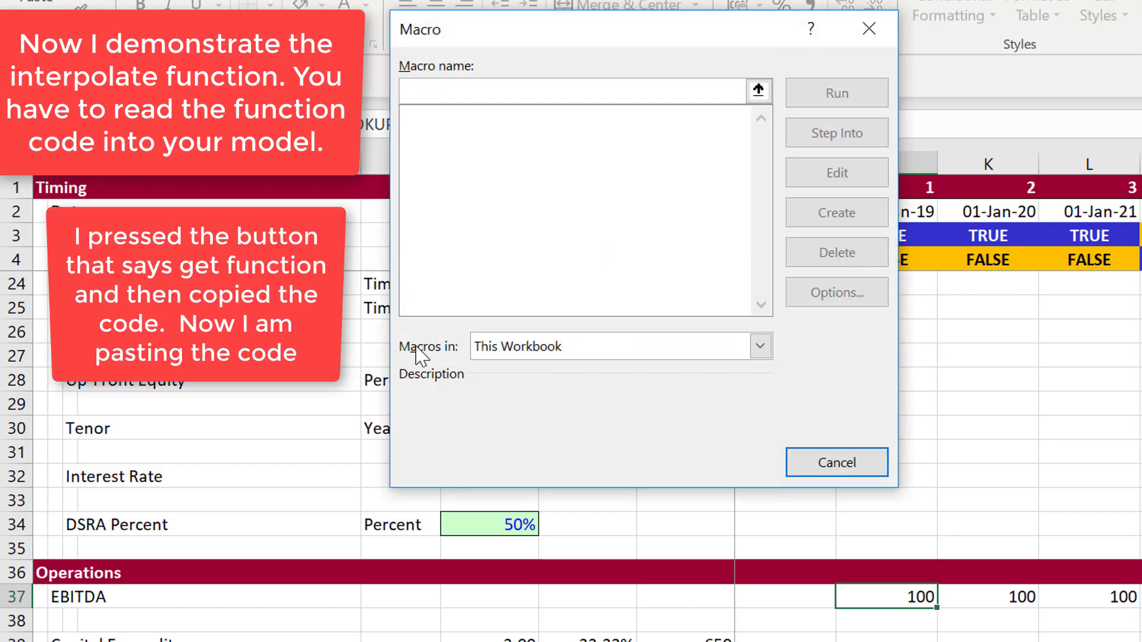
{"action": "type", "text": "test"}
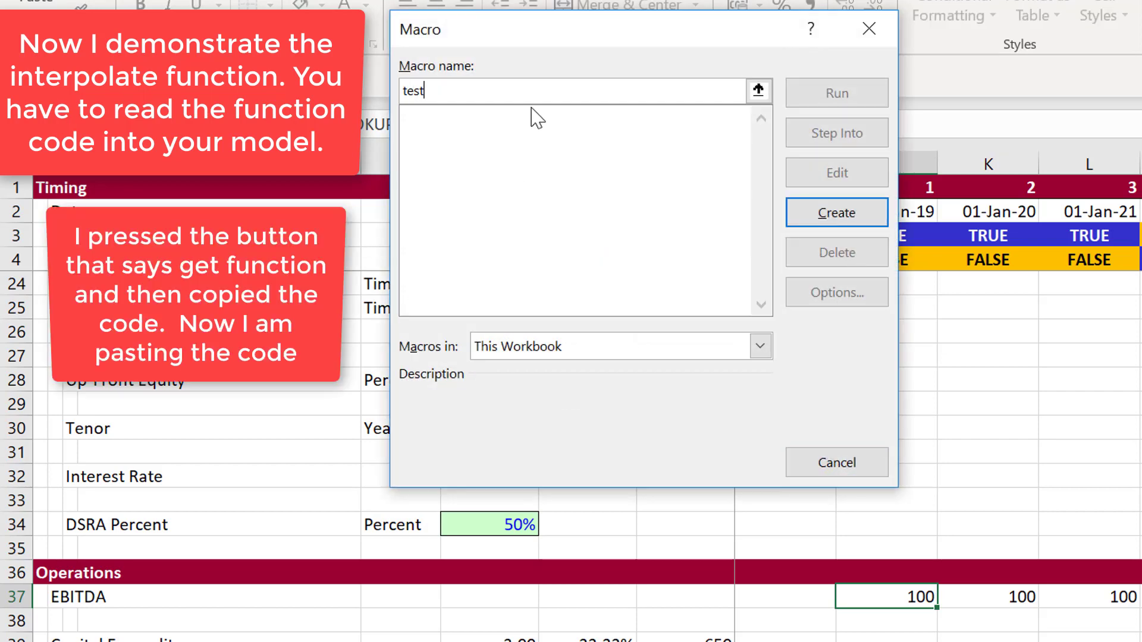
{"action": "key", "text": "Return"}
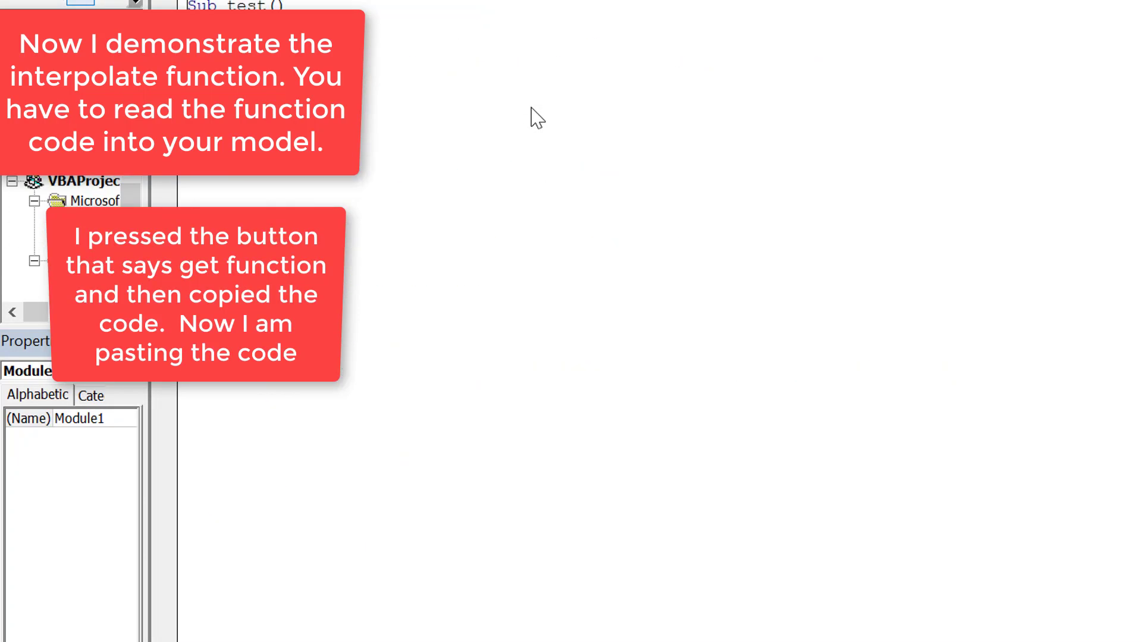
{"action": "key", "text": "ctrl+a"}
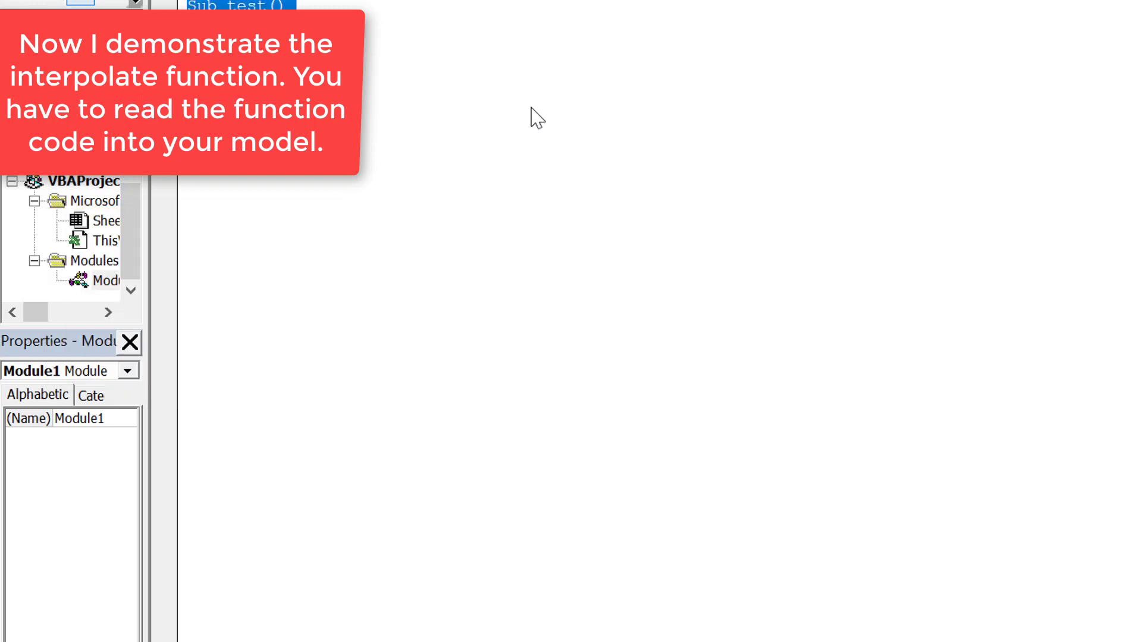
{"action": "key", "text": "Delete"}
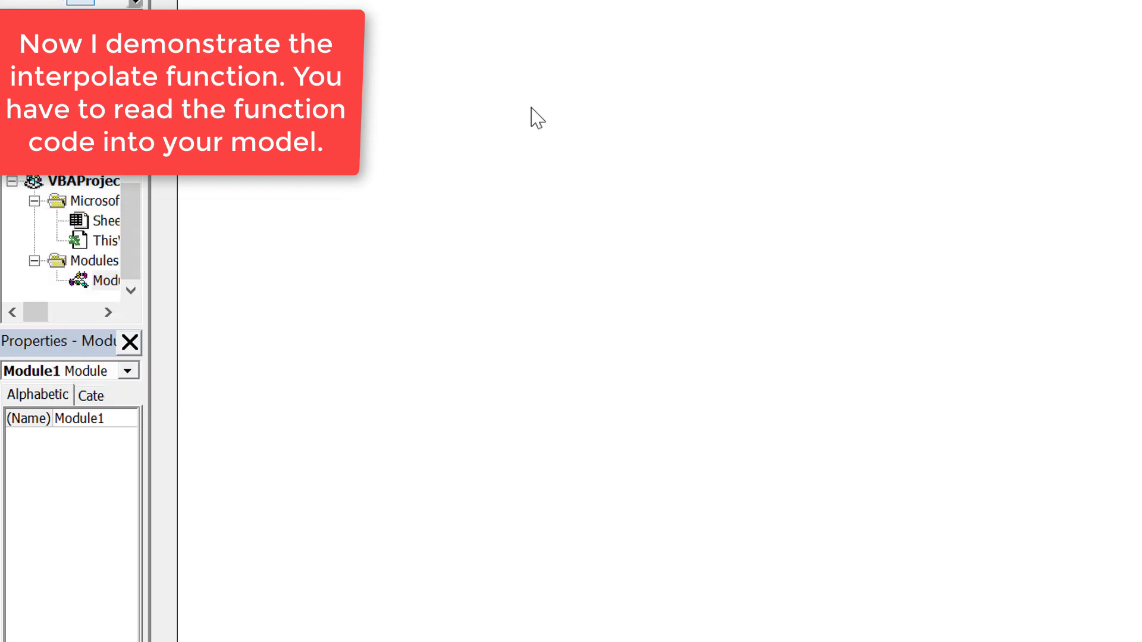
{"action": "key", "text": "ctrl+v"}
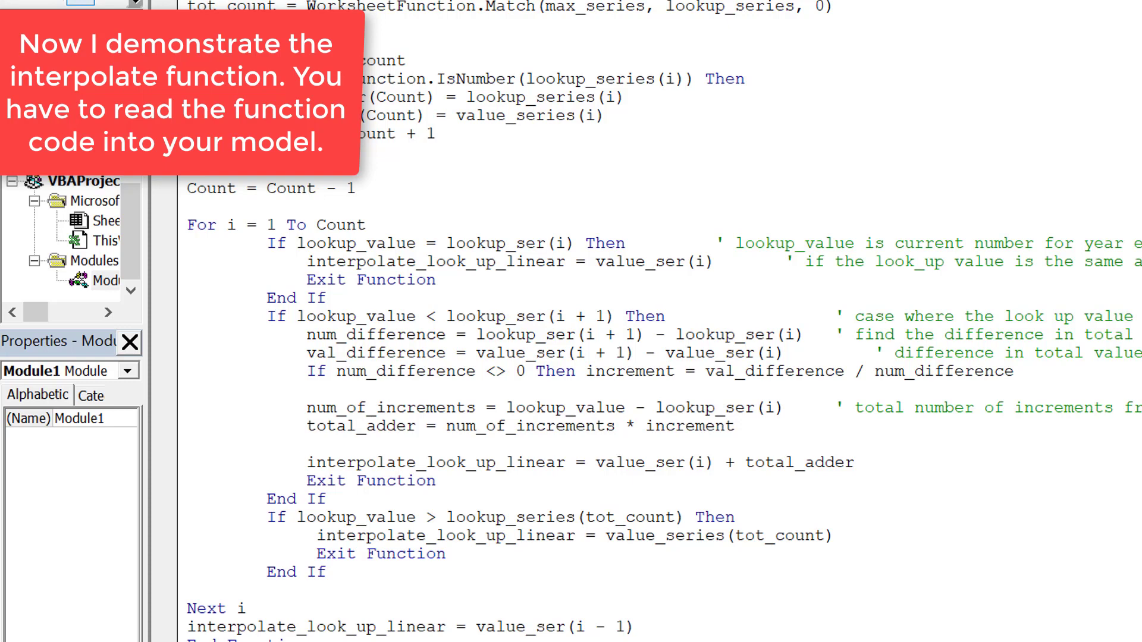
Step: Return to the worksheet and replace the first-period EBITDA formula in J37 with =interpolate_look_up(J1,14:14,17:17)
{"action": "key", "text": "alt+F11"}
{"action": "key", "text": "Down"}
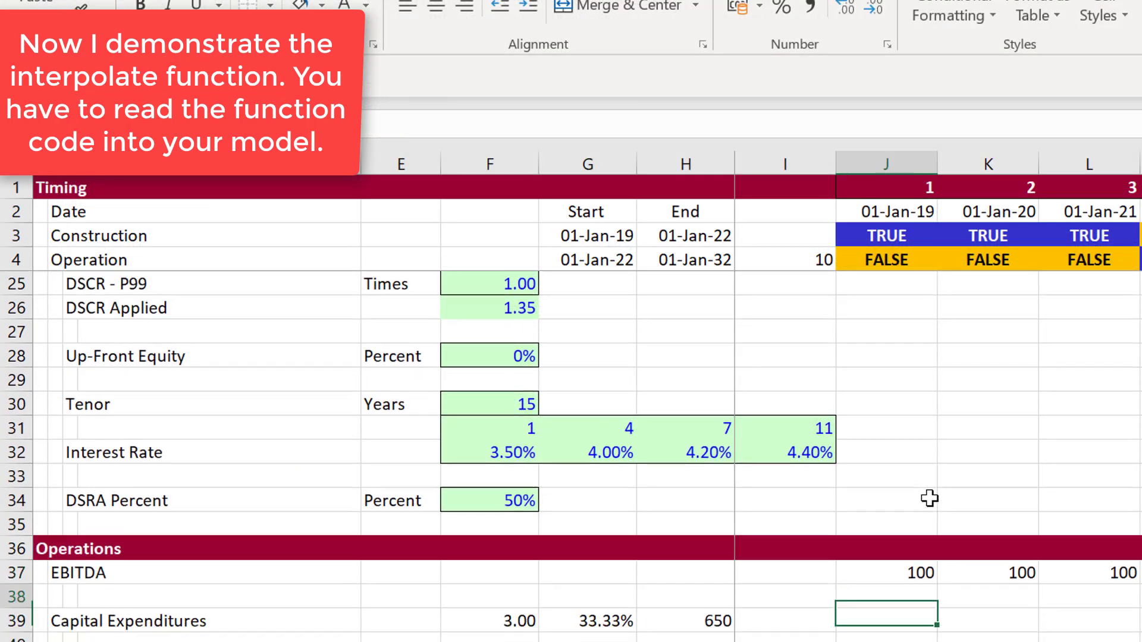
{"action": "key", "text": "Up"}
{"action": "type", "text": "=i"}
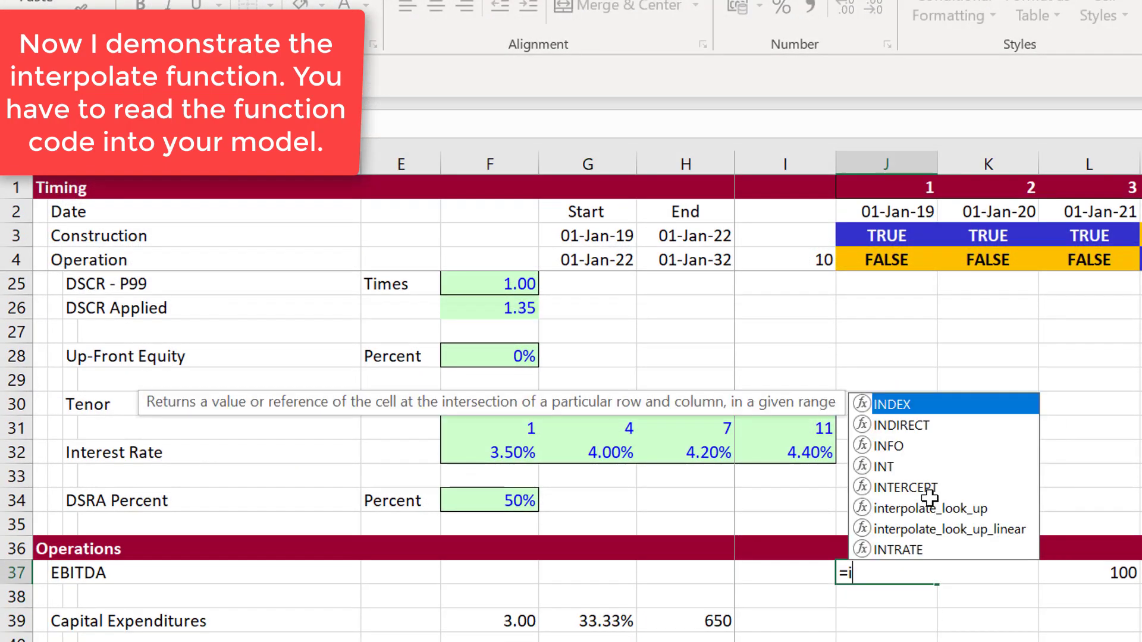
{"action": "key", "text": "Down"}
{"action": "key", "text": "Down"}
{"action": "key", "text": "Down"}
{"action": "key", "text": "Down"}
{"action": "key", "text": "Down"}
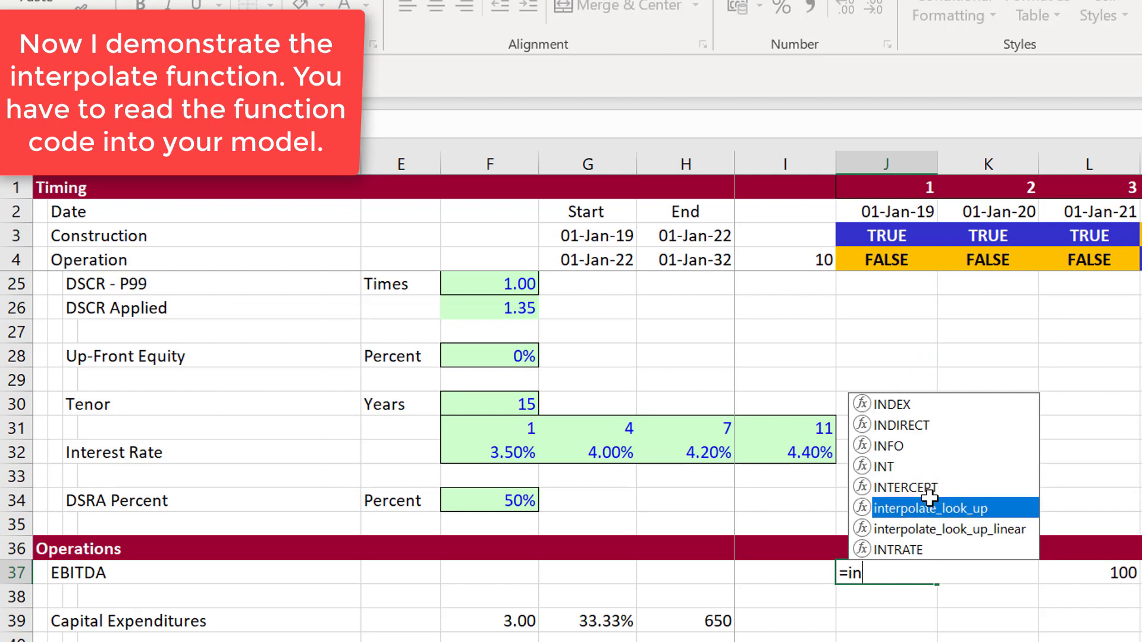
{"action": "type", "text": "n"}
{"action": "key", "text": "Tab"}
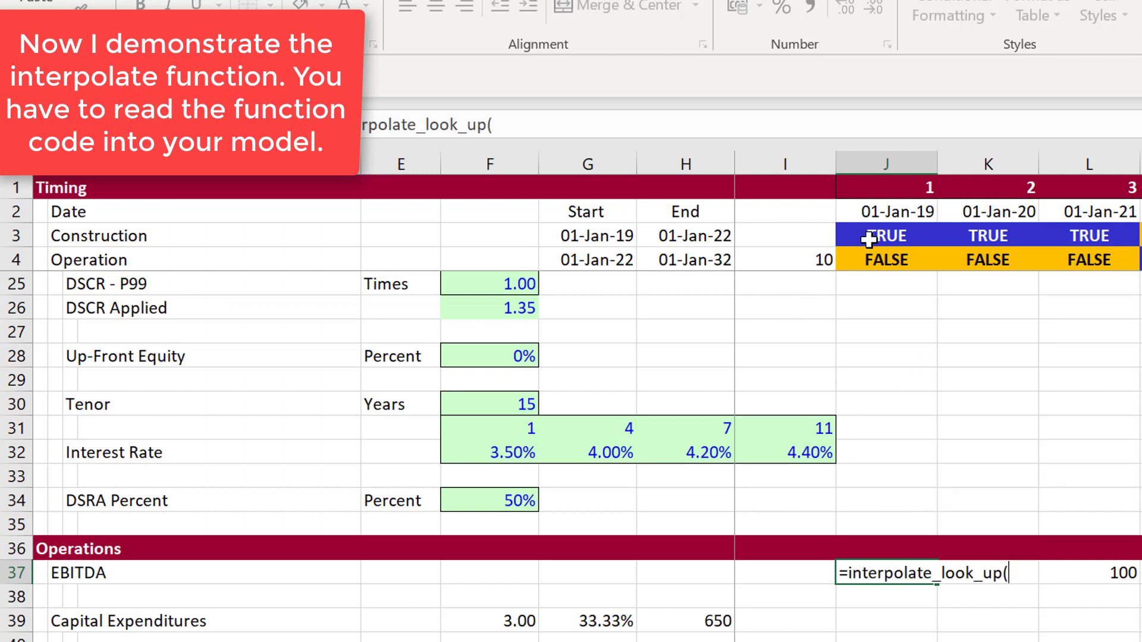
{"action": "left_click", "coordinate": [893, 196]}
{"action": "type", "text": ","}
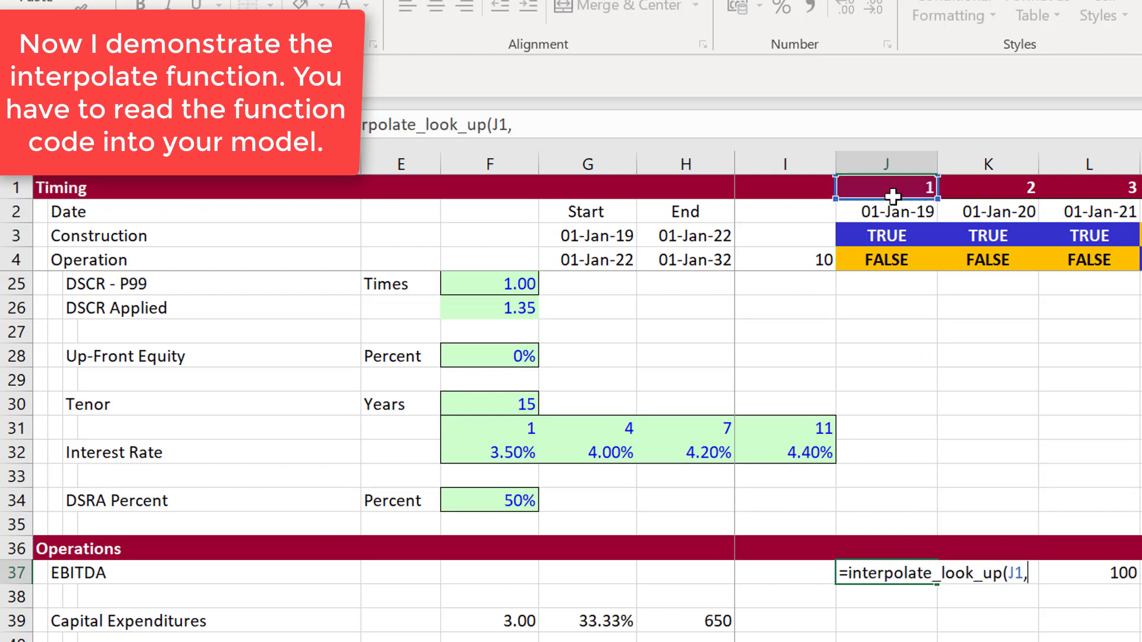
{"action": "left_click", "coordinate": [805, 253]}
{"action": "scroll", "coordinate": [233, 421], "scroll_direction": "up", "scroll_amount": 5}
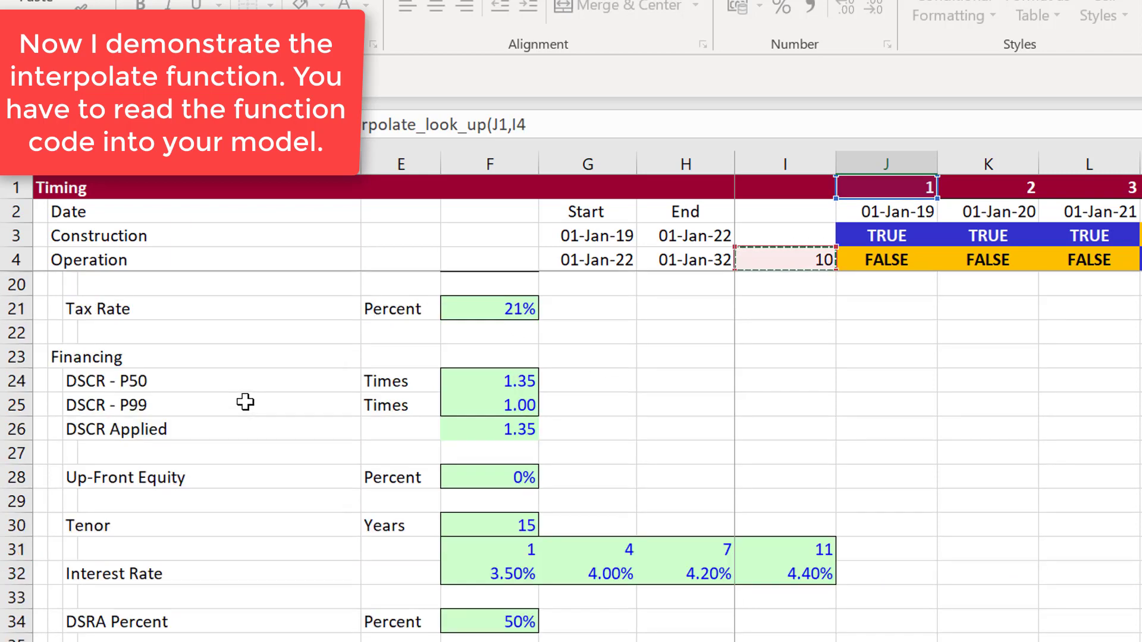
{"action": "left_click", "coordinate": [7, 382]}
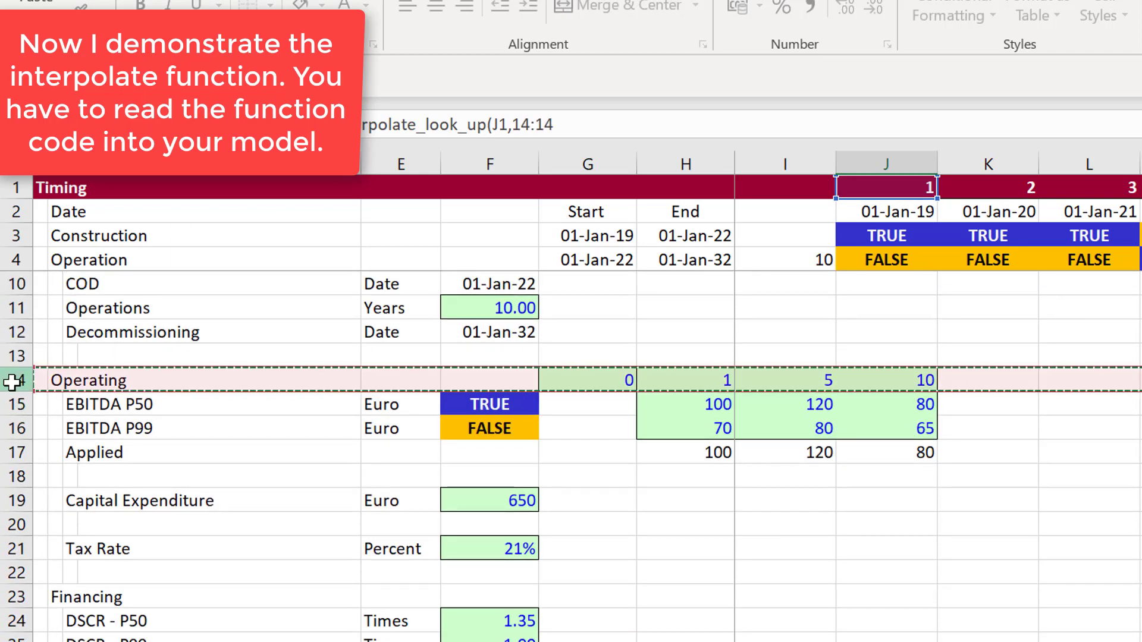
{"action": "type", "text": ","}
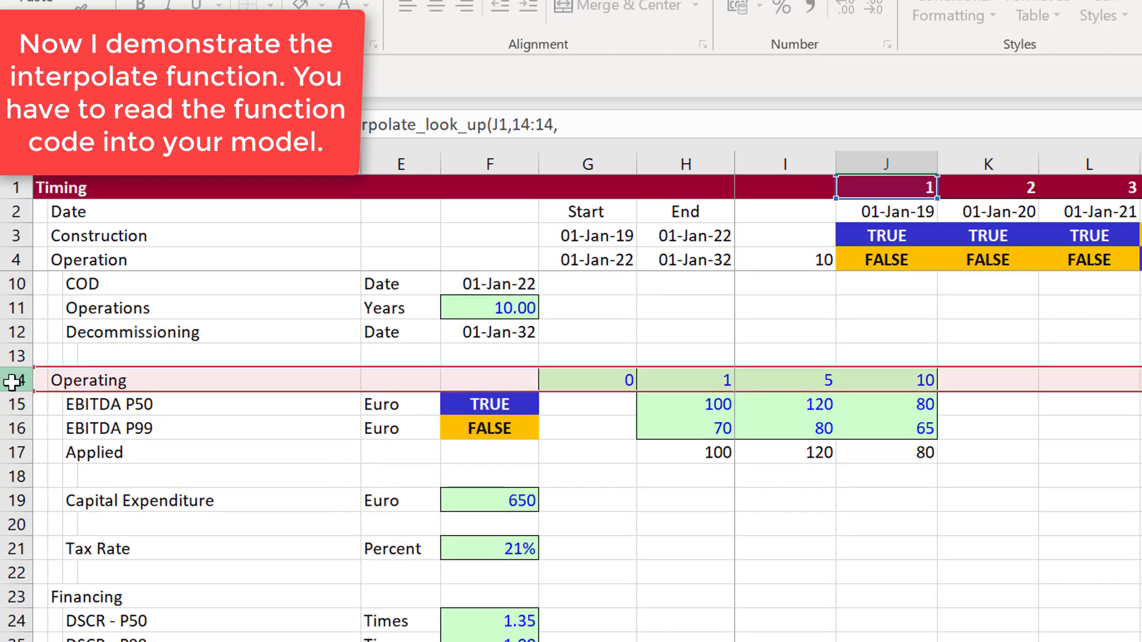
{"action": "left_click", "coordinate": [17, 449]}
{"action": "key", "text": "Return"}
{"action": "key", "text": "Up"}
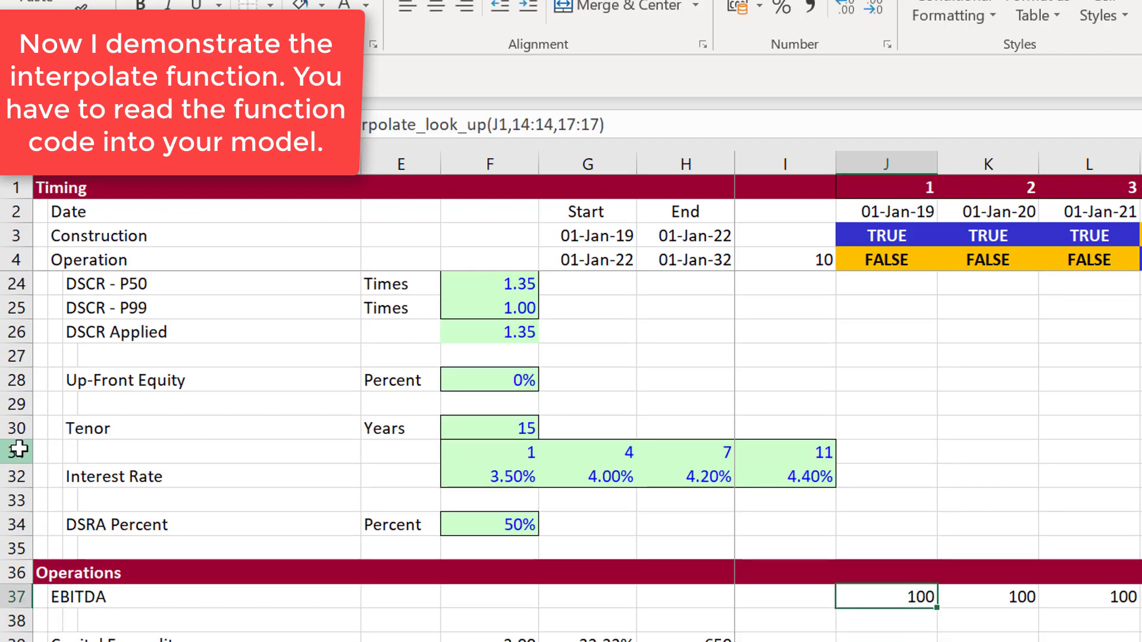
Step: Fill the interpolation formula from J37 across the timeline and format the EBITDA values as numbers with two decimals
{"action": "key", "text": "ctrl+shift+Right"}
{"action": "key", "text": "ctrl+r"}
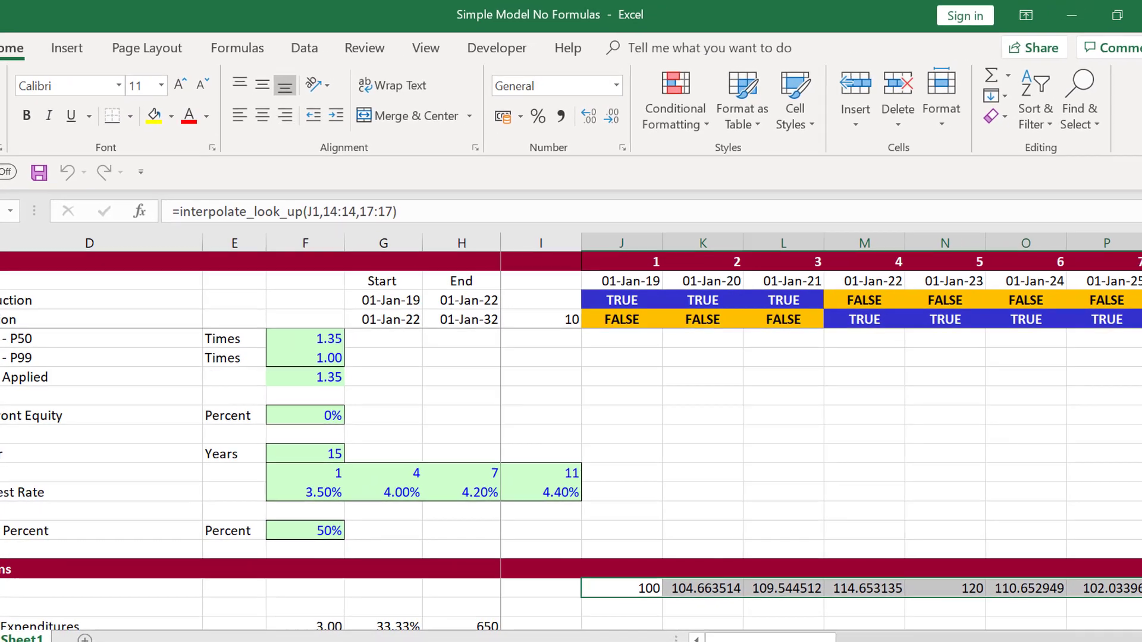
{"action": "key", "text": "ctrl+shift+1"}
Step: Examine the interpolated EBITDA values along row 37 through the last timeline period and back to the early periods
{"action": "key", "text": "Right"}
{"action": "key", "text": "Right"}
{"action": "key", "text": "Right"}
{"action": "key", "text": "Right"}
{"action": "key", "text": "Right"}
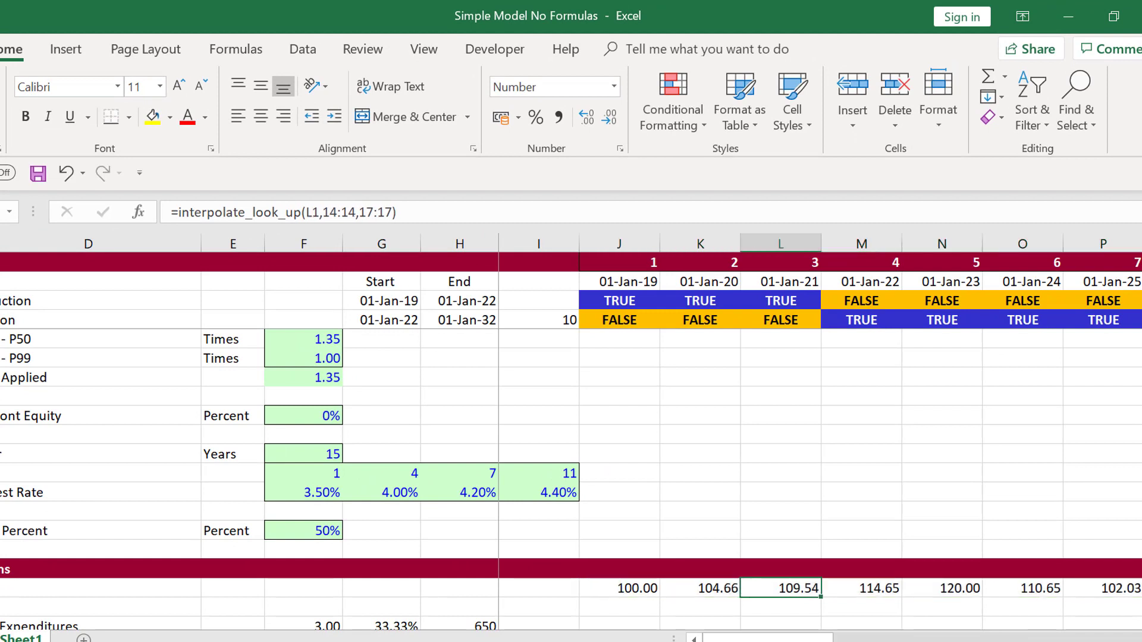
{"action": "key", "text": "Left"}
{"action": "key", "text": "Right"}
{"action": "key", "text": "Right"}
{"action": "key", "text": "Right"}
{"action": "key", "text": "Right"}
{"action": "key", "text": "Right"}
{"action": "key", "text": "Right"}
{"action": "key", "text": "Right"}
{"action": "key", "text": "Right"}
{"action": "key", "text": "Right"}
{"action": "key", "text": "Right"}
{"action": "key", "text": "Right"}
{"action": "key", "text": "Right"}
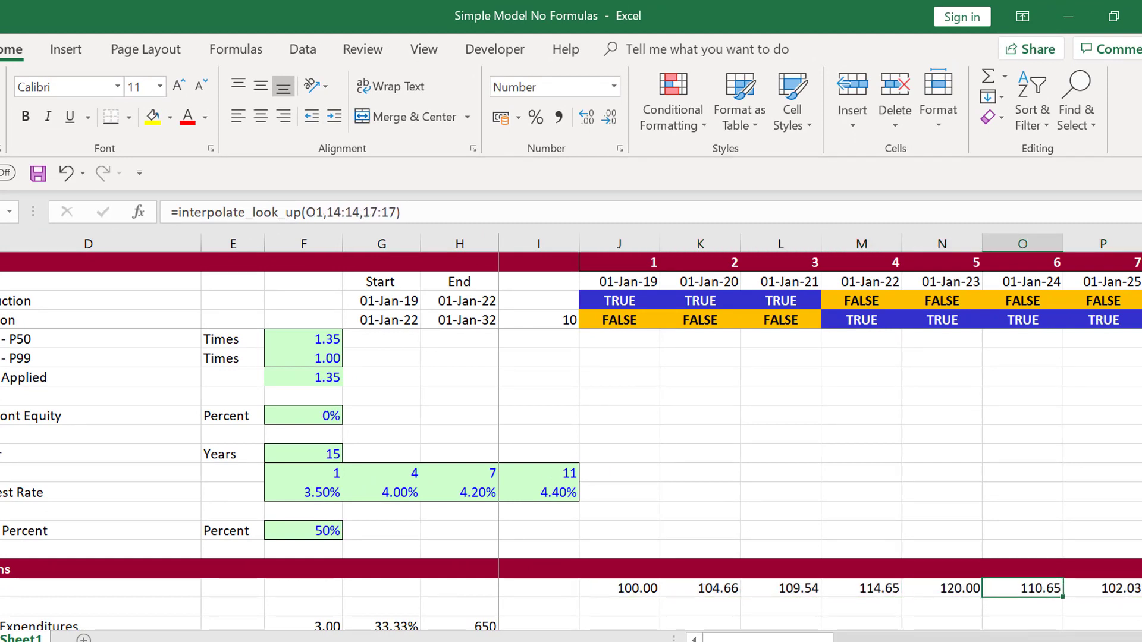
{"action": "key", "text": "Right"}
{"action": "key", "text": "Left"}
{"action": "key", "text": "Left"}
{"action": "key", "text": "Left"}
{"action": "key", "text": "Left"}
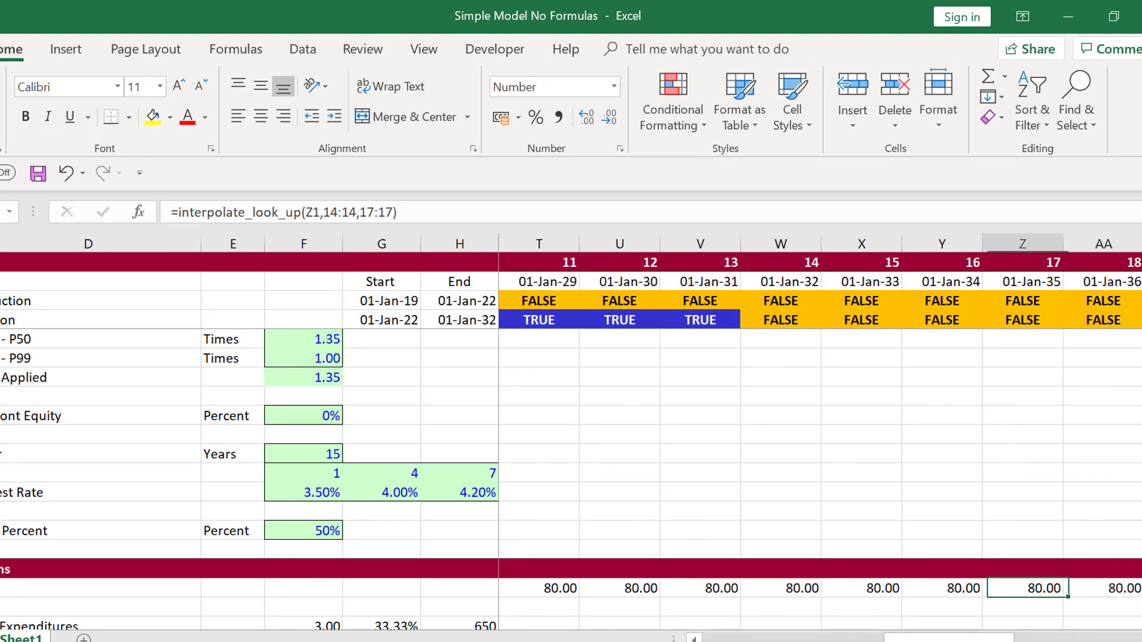
{"action": "key", "text": "Right"}
{"action": "key", "text": "Right"}
{"action": "key", "text": "Right"}
{"action": "key", "text": "Right"}
{"action": "key", "text": "Right"}
{"action": "key", "text": "Right"}
{"action": "key", "text": "Right"}
{"action": "key", "text": "Right"}
{"action": "key", "text": "Right"}
{"action": "key", "text": "Right"}
{"action": "key", "text": "Right"}
{"action": "key", "text": "Right"}
{"action": "key", "text": "Right"}
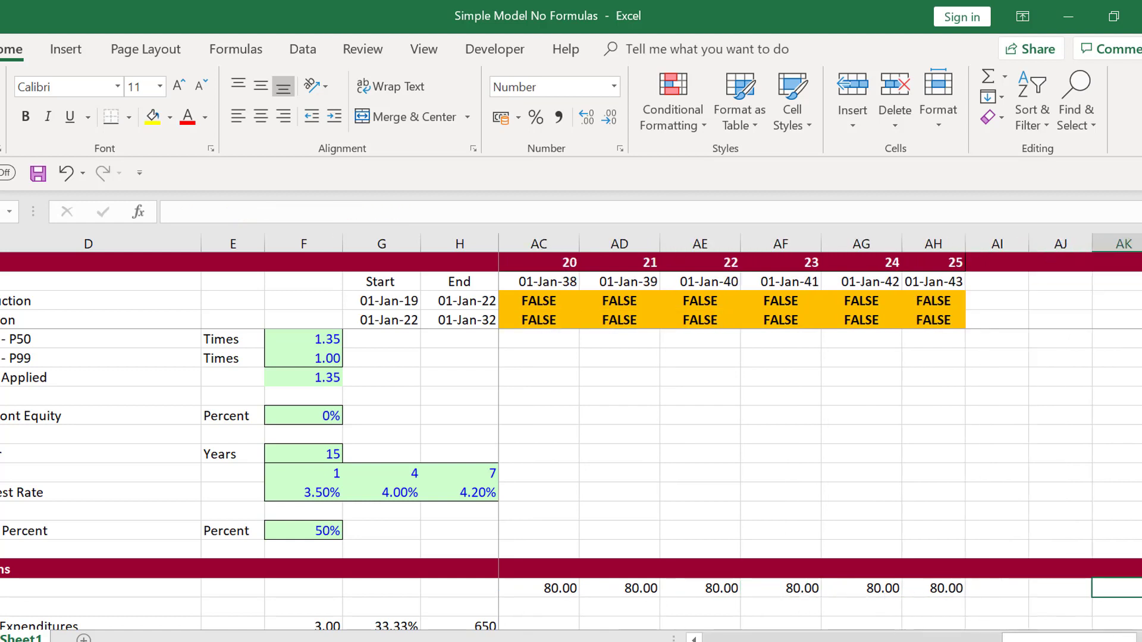
{"action": "key", "text": "Left"}
{"action": "key", "text": "Left"}
{"action": "key", "text": "Left"}
{"action": "key", "text": "Left"}
{"action": "key", "text": "Left"}
{"action": "key", "text": "Left"}
{"action": "key", "text": "Left"}
{"action": "key", "text": "Left"}
{"action": "key", "text": "Left"}
{"action": "key", "text": "Left"}
{"action": "key", "text": "Left"}
{"action": "key", "text": "Left"}
{"action": "key", "text": "Left"}
{"action": "key", "text": "Left"}
{"action": "key", "text": "Left"}
{"action": "key", "text": "Left"}
{"action": "key", "text": "Left"}
{"action": "key", "text": "Left"}
{"action": "key", "text": "Left"}
{"action": "key", "text": "Left"}
{"action": "key", "text": "Left"}
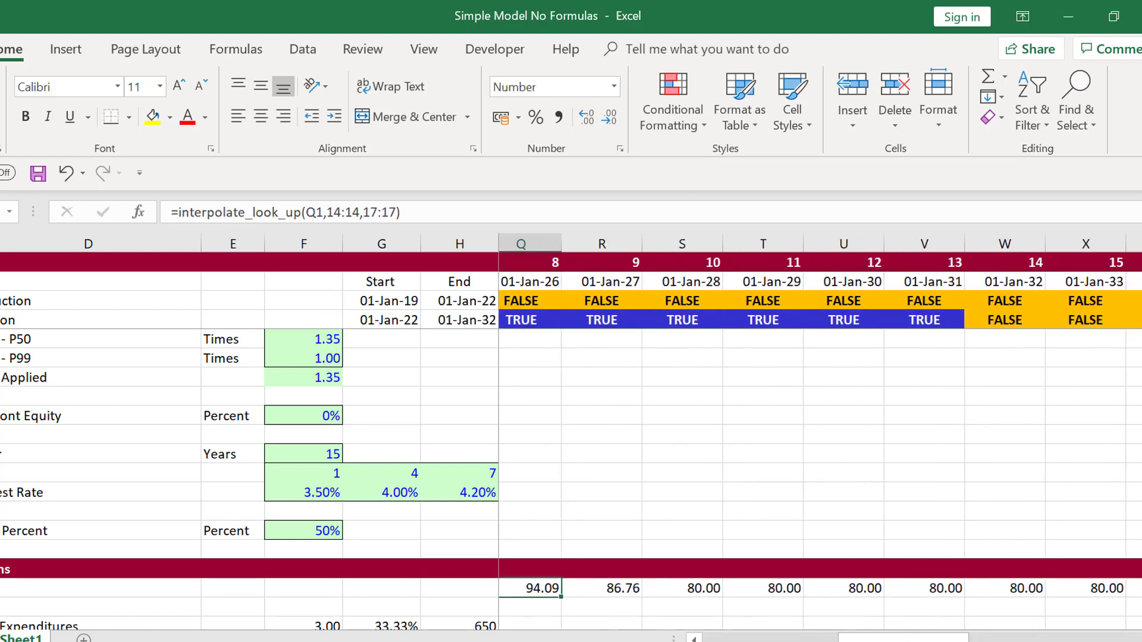
{"action": "key", "text": "Left"}
{"action": "key", "text": "Right"}
{"action": "key", "text": "Right"}
{"action": "key", "text": "Right"}
{"action": "key", "text": "Right"}
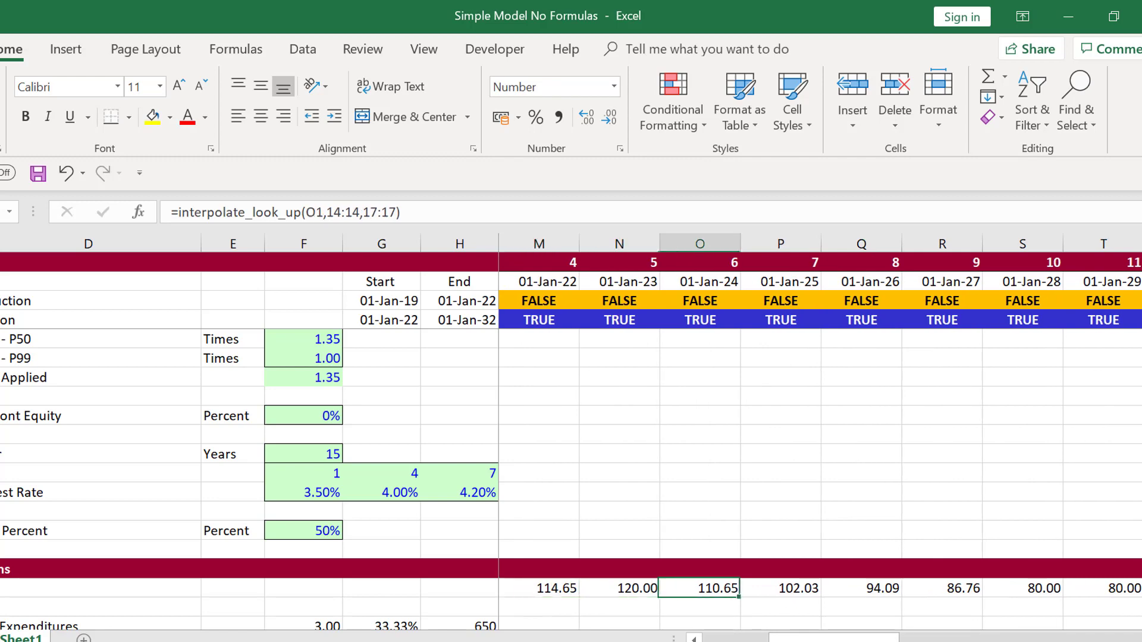
Step: Set the last operating-year breakpoint in J14 of the EBITDA assumptions to 12
{"action": "key", "text": "Page_Up"}
{"action": "scroll", "coordinate": [571, 476], "scroll_direction": "up", "scroll_amount": 2}
{"action": "key", "text": "Up"}
{"action": "key", "text": "Up"}
{"action": "key", "text": "Up"}
{"action": "key", "text": "Up"}
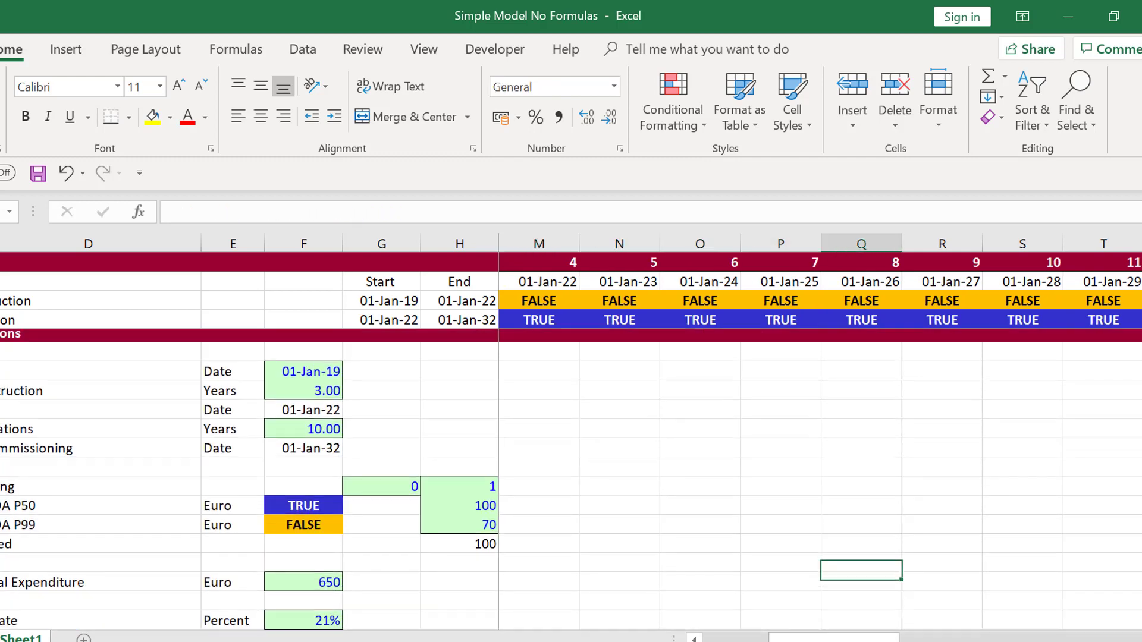
{"action": "key", "text": "Left"}
{"action": "key", "text": "Left"}
{"action": "key", "text": "Left"}
{"action": "key", "text": "Left"}
{"action": "key", "text": "Left"}
{"action": "key", "text": "Left"}
{"action": "key", "text": "Left"}
{"action": "key", "text": "Left"}
{"action": "key", "text": "Left"}
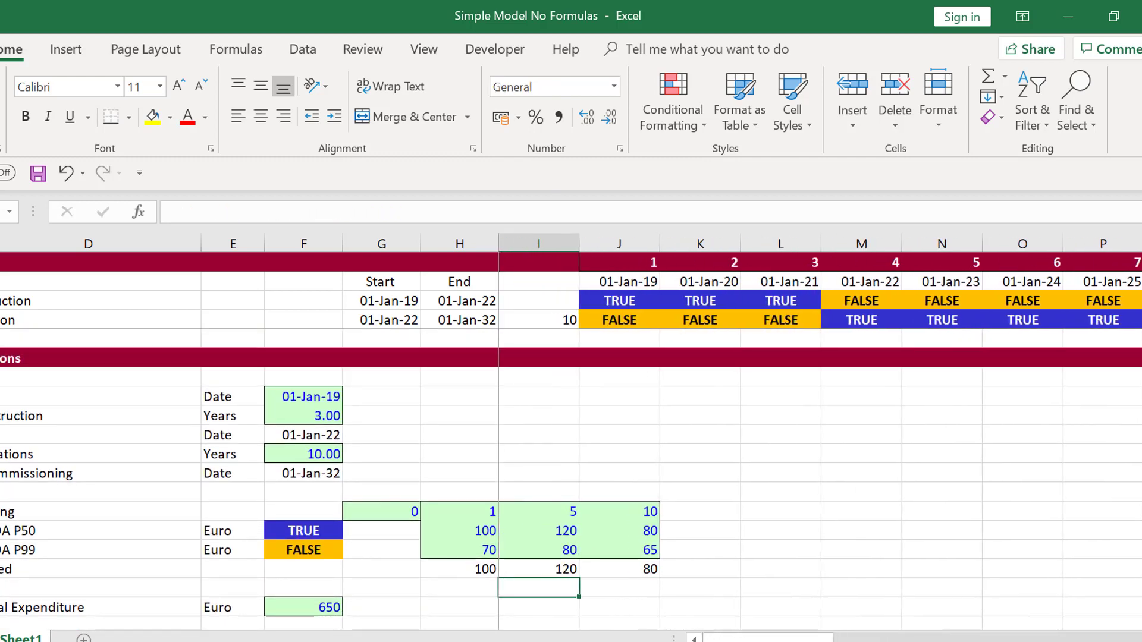
{"action": "key", "text": "Up"}
{"action": "key", "text": "Up"}
{"action": "key", "text": "Up"}
{"action": "key", "text": "Up"}
{"action": "key", "text": "Right"}
{"action": "key", "text": "Right"}
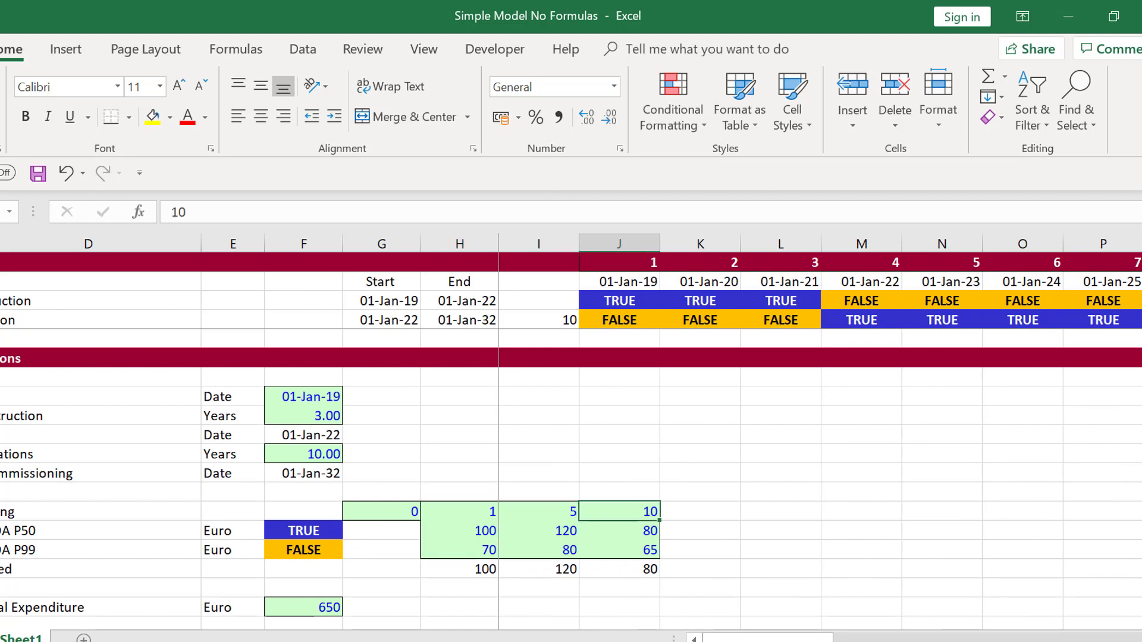
{"action": "key", "text": "Right"}
{"action": "key", "text": "Left"}
{"action": "type", "text": "1"}
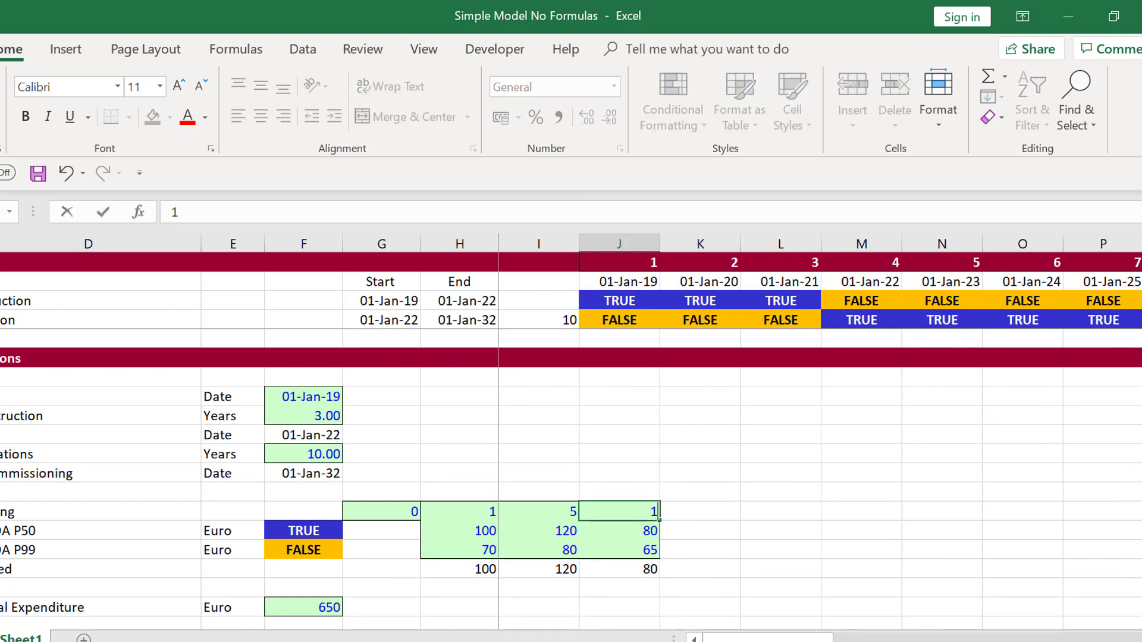
{"action": "key", "text": "Return"}
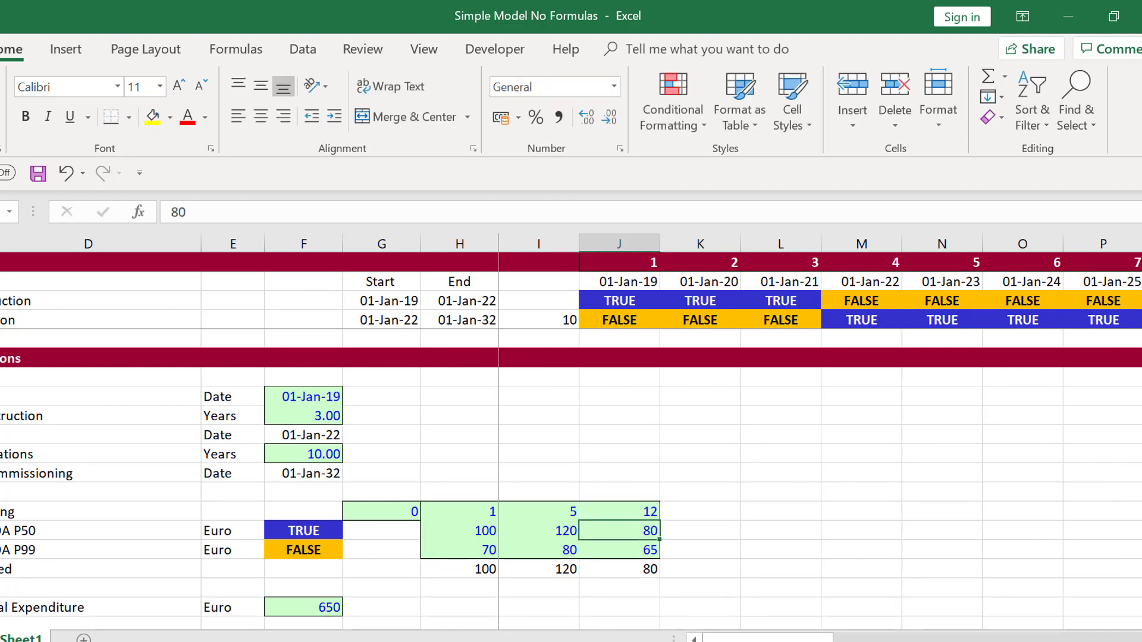
Step: Multiply the EBITDA interpolation formula in J37 by the operation flag in J4
{"action": "key", "text": "Page_Down"}
{"action": "key", "text": "Page_Down"}
{"action": "key", "text": "Up"}
{"action": "key", "text": "Up"}
{"action": "key", "text": "Up"}
{"action": "key", "text": "Up"}
{"action": "key", "text": "Up"}
{"action": "key", "text": "Up"}
{"action": "key", "text": "Up"}
{"action": "key", "text": "Up"}
{"action": "key", "text": "Up"}
{"action": "key", "text": "Up"}
{"action": "key", "text": "Up"}
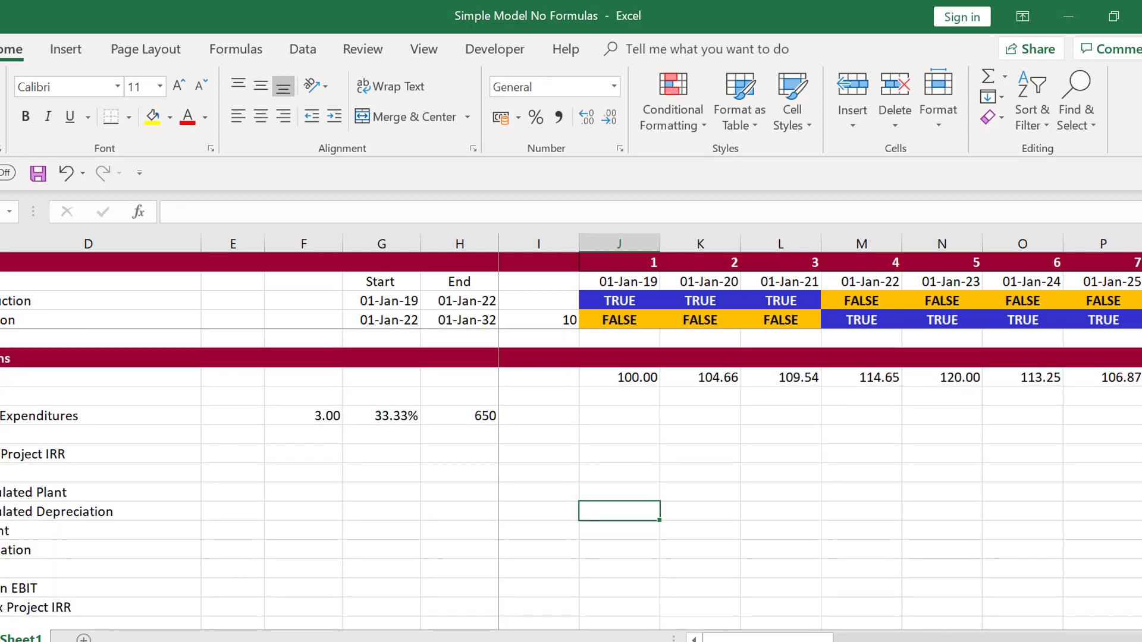
{"action": "key", "text": "Down"}
{"action": "key", "text": "Down"}
{"action": "key", "text": "F2"}
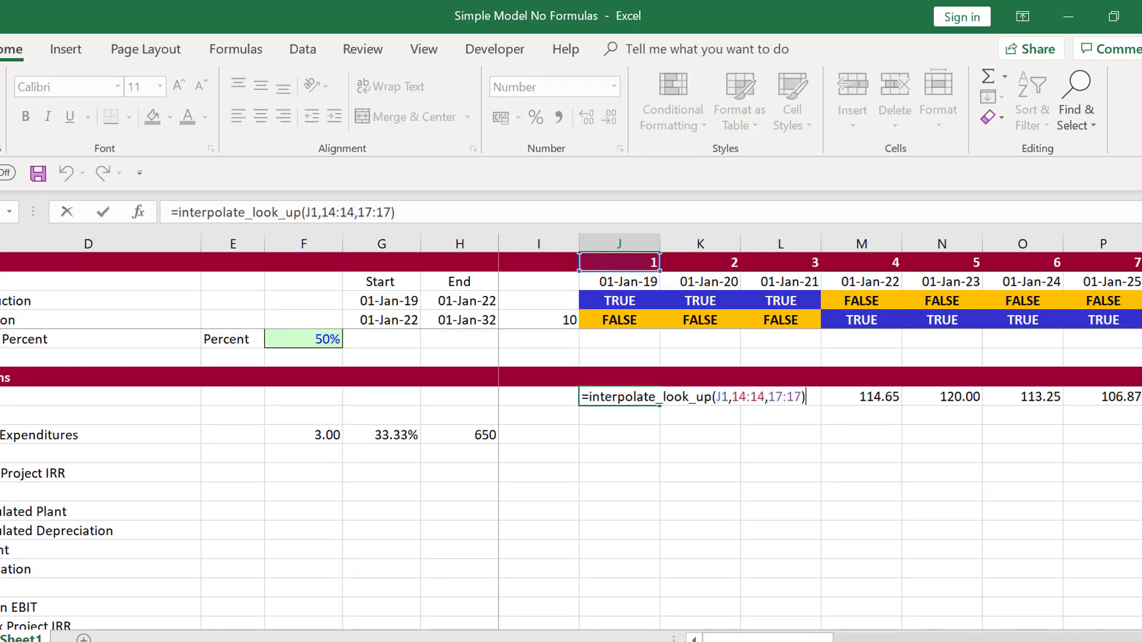
{"action": "type", "text": "*"}
{"action": "left_click", "coordinate": [602, 320]}
{"action": "key", "text": "ctrl+Return"}
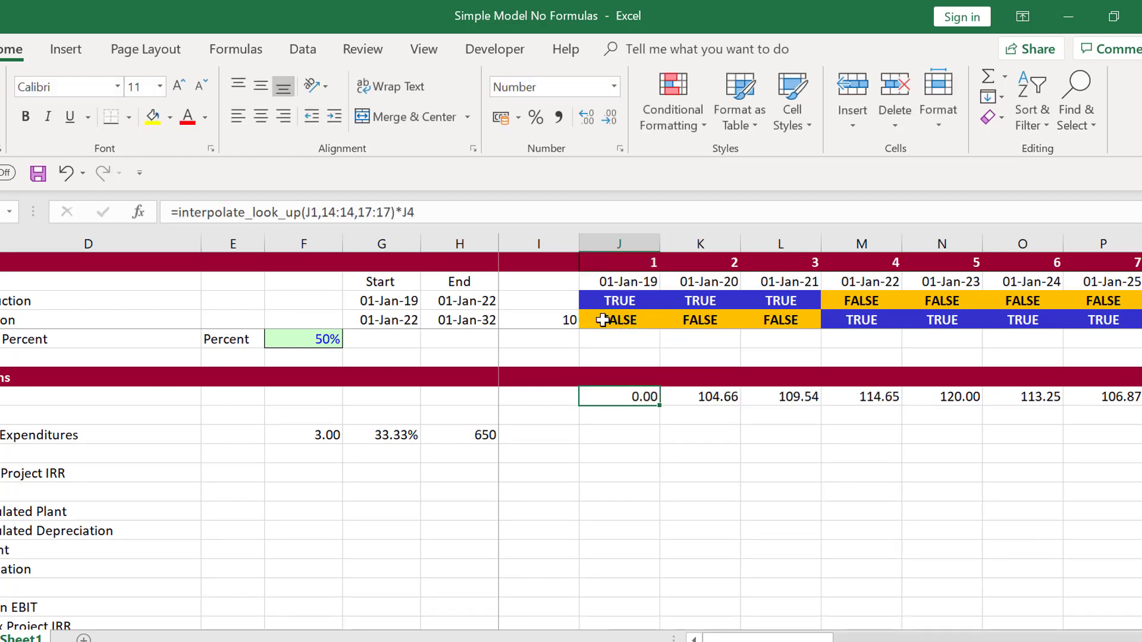
Step: Fill the flag-adjusted EBITDA formula from J37 across the remaining timeline periods of row 37
{"action": "key", "text": "ctrl+shift+Right"}
{"action": "key", "text": "ctrl+r"}
{"action": "key", "text": "Right"}
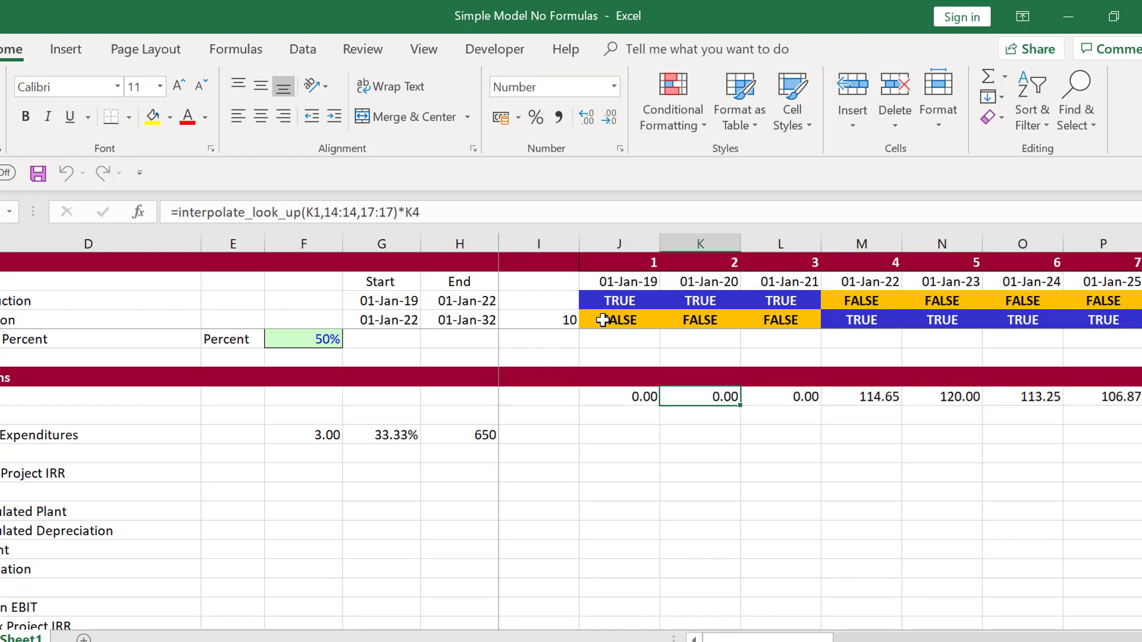
{"action": "key", "text": "Left"}
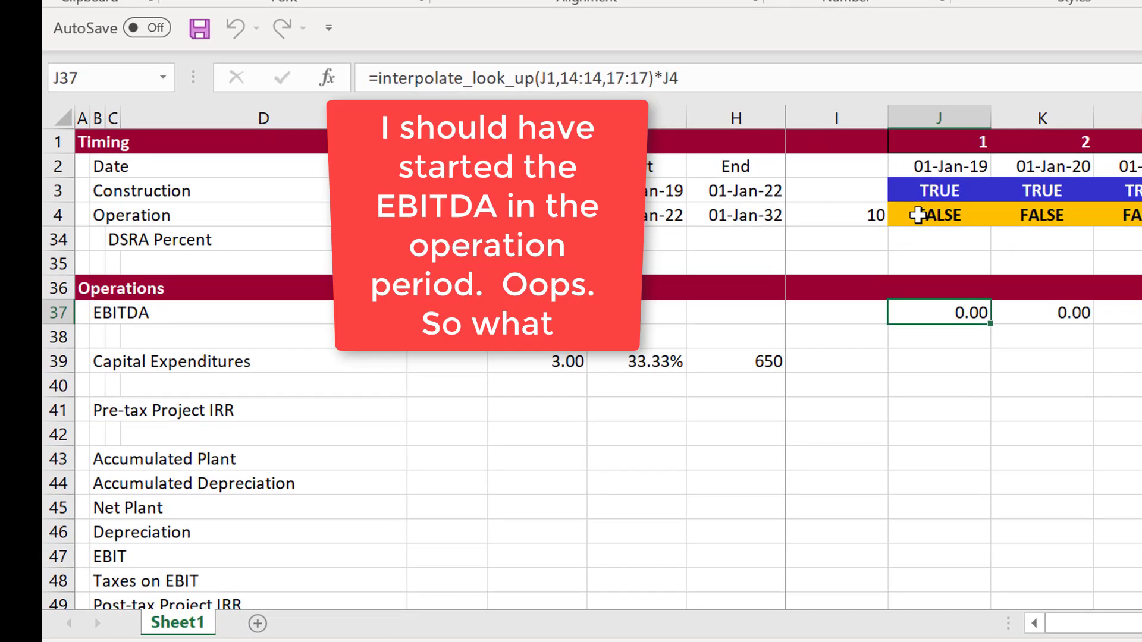
Step: Insert a blank row above EBITDA and reapply the sheet's colour formatting with the colour options macro
{"action": "key", "text": "shift+space"}
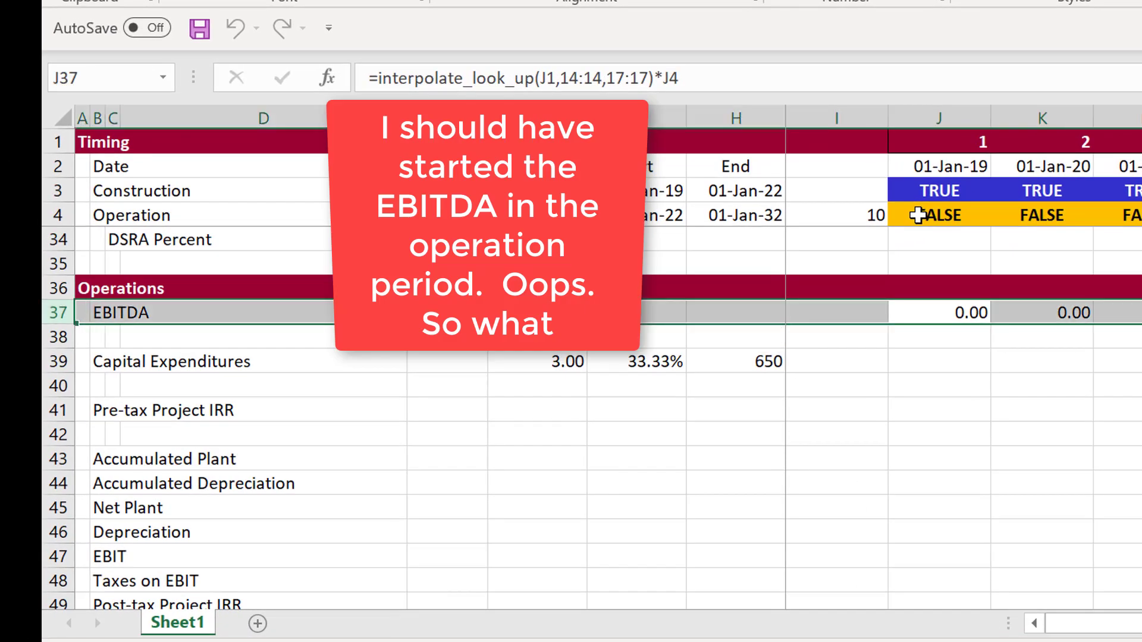
{"action": "key", "text": "ctrl+shift+plus"}
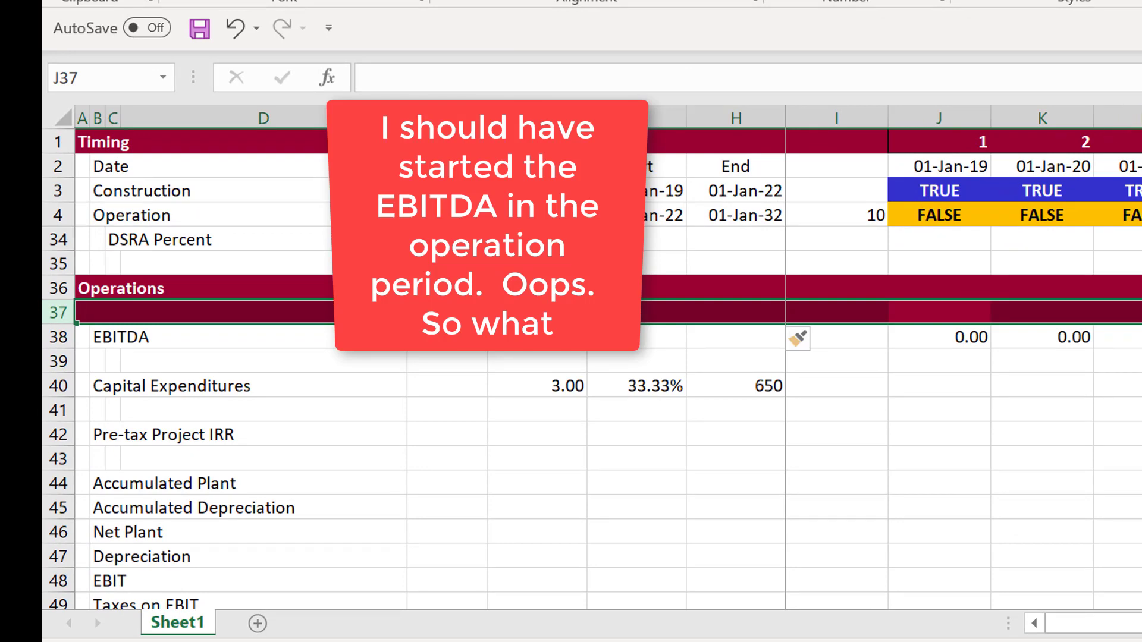
{"action": "key", "text": "ctrl+alt+c"}
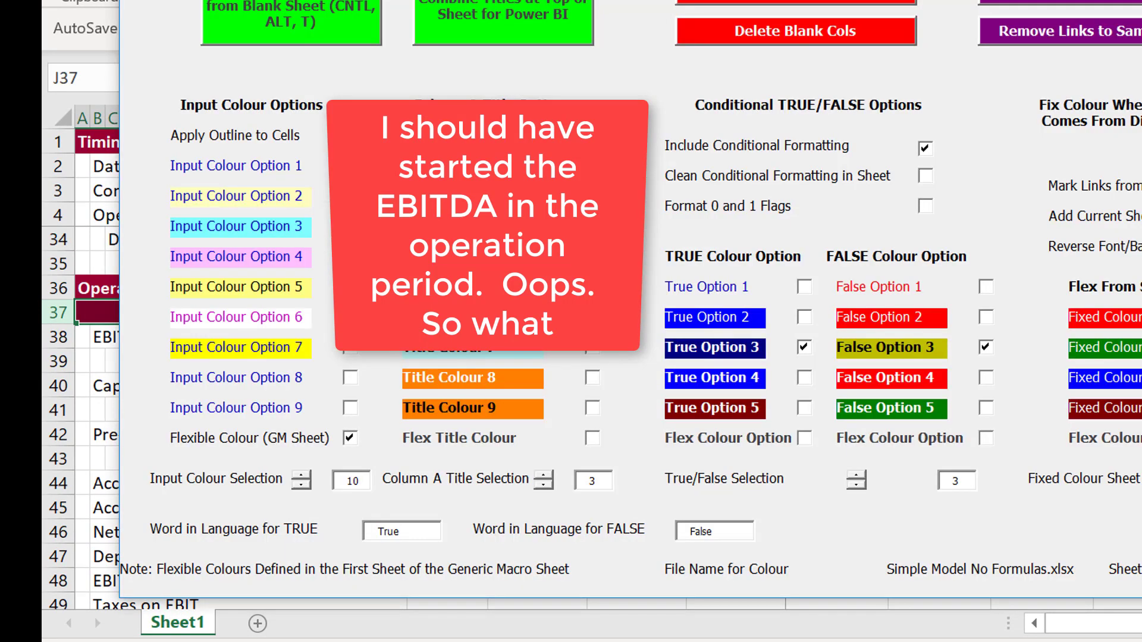
{"action": "key", "text": "Return"}
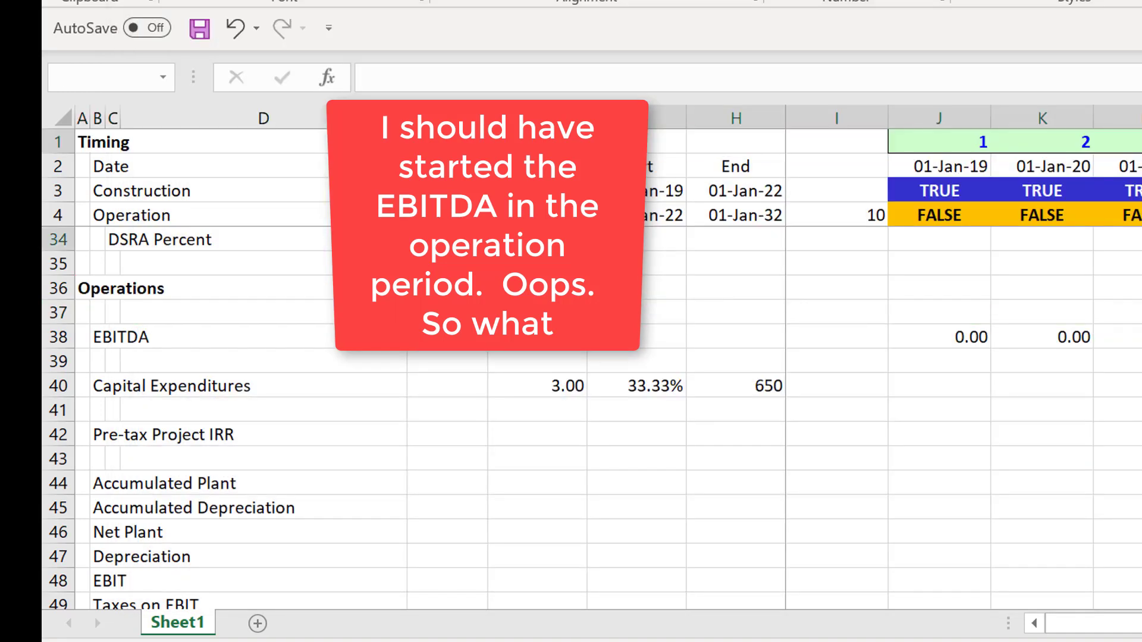
{"action": "key", "text": "Left"}
{"action": "key", "text": "Right"}
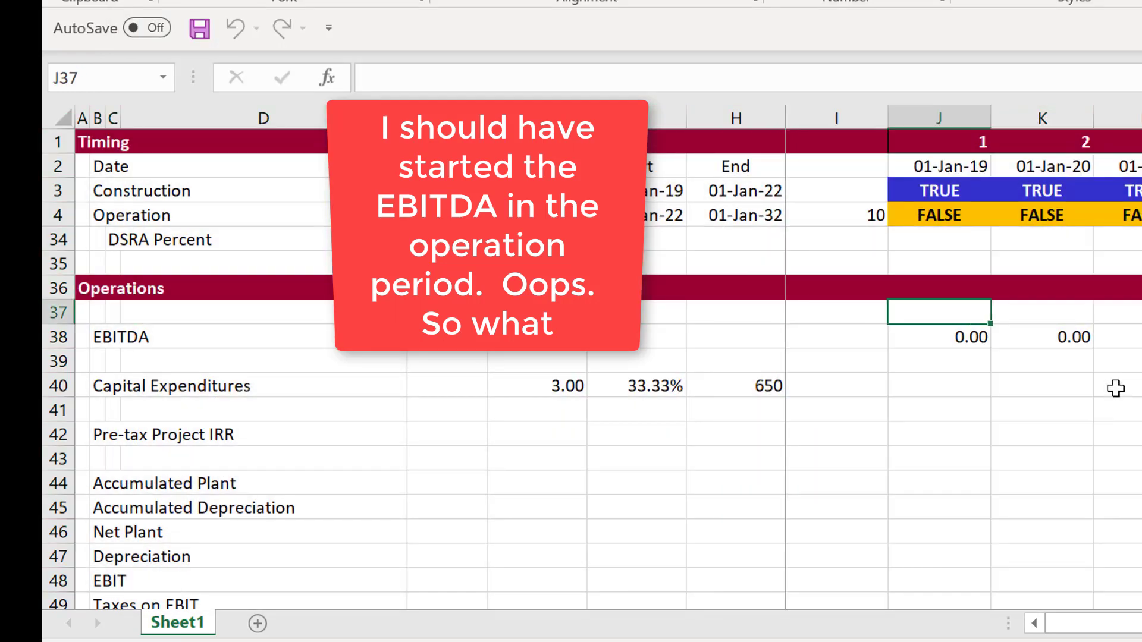
Step: Enter the running operating-period counter =I37+J4 in J37 of the new row above EBITDA
{"action": "type", "text": "="}
{"action": "key", "text": "Left"}
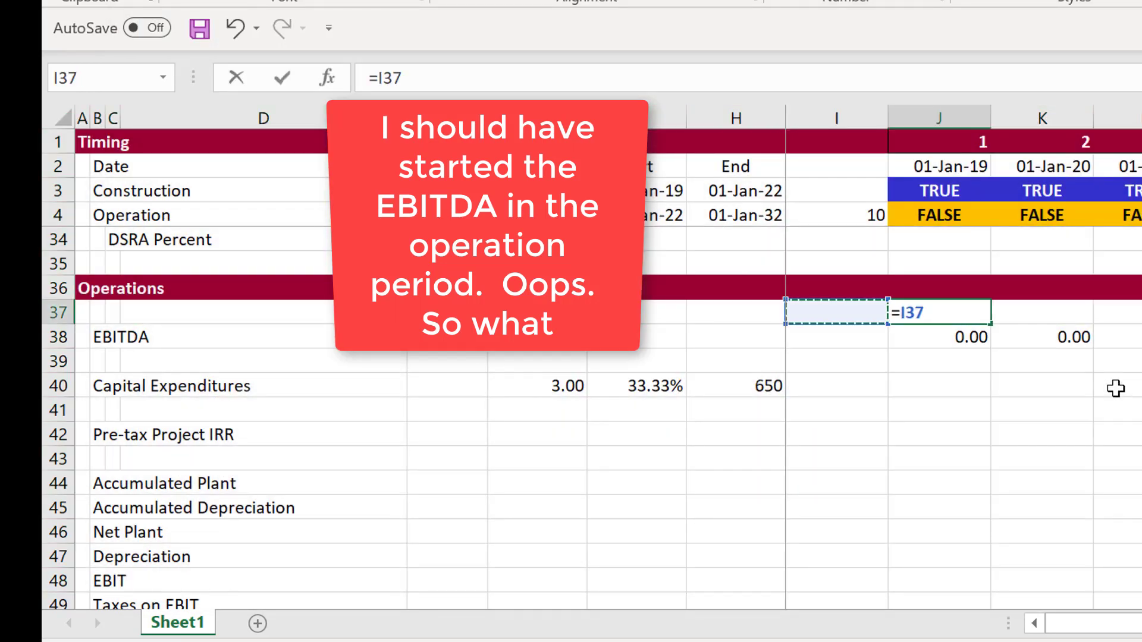
{"action": "type", "text": "+"}
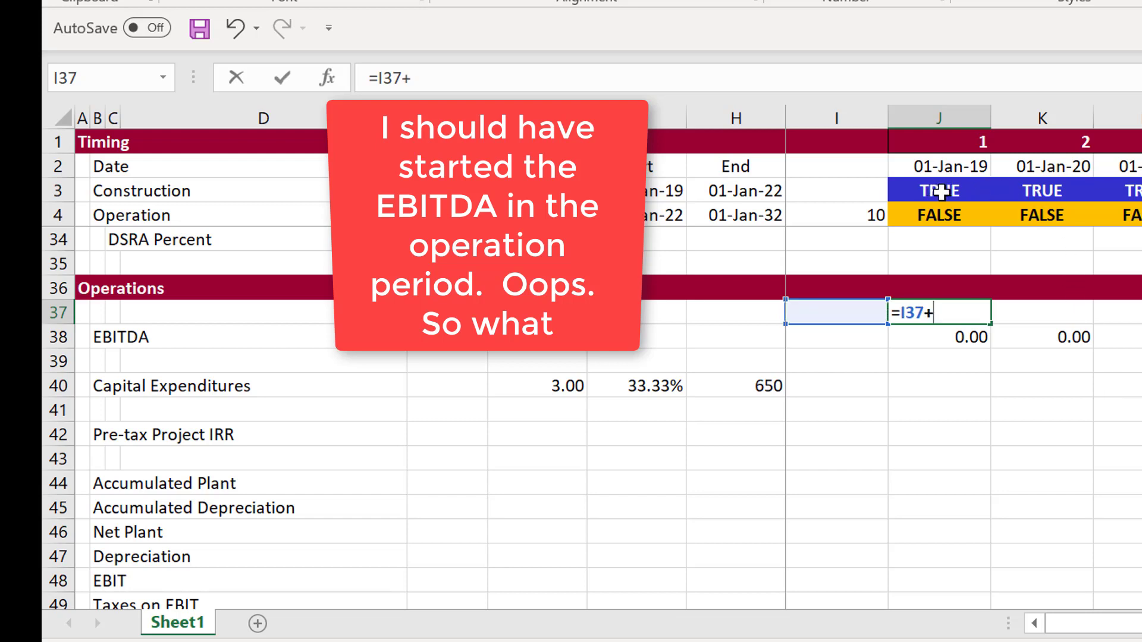
{"action": "left_click", "coordinate": [947, 219]}
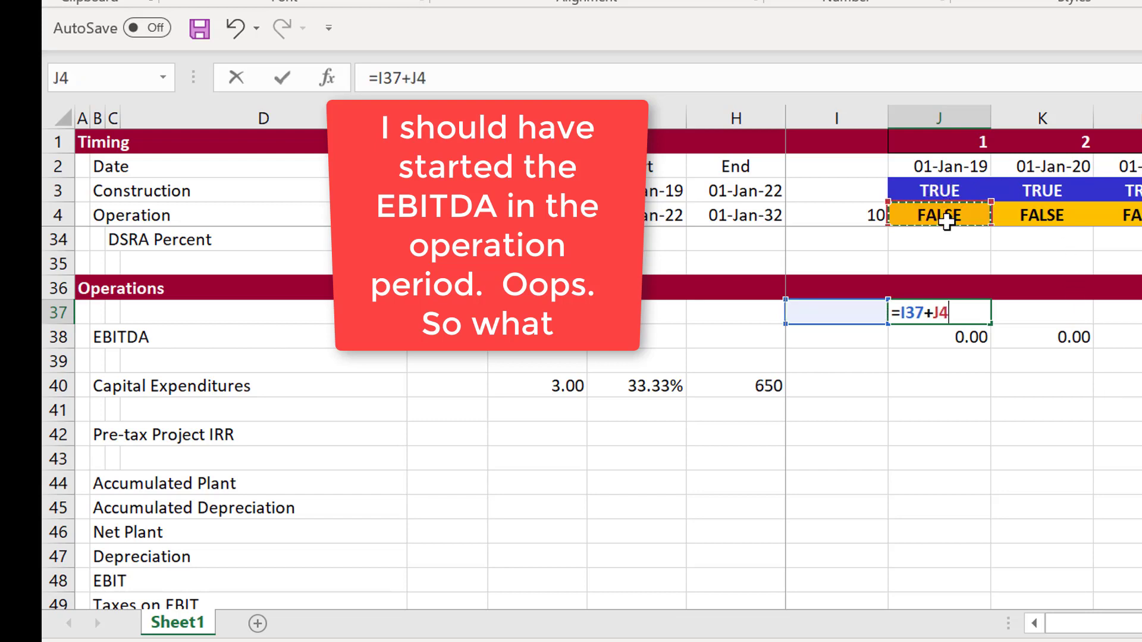
{"action": "key", "text": "Return"}
{"action": "key", "text": "Up"}
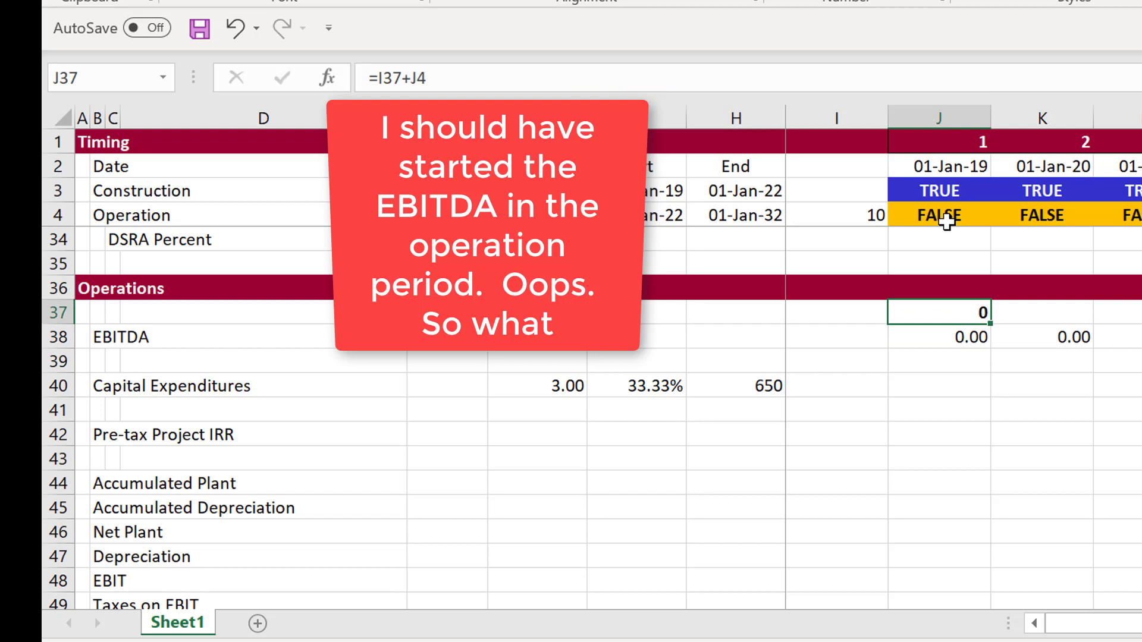
Step: Fill the operating-period counter from J37 across the remaining timeline periods of row 37
{"action": "key", "text": "ctrl+shift+Right"}
{"action": "key", "text": "ctrl+r"}
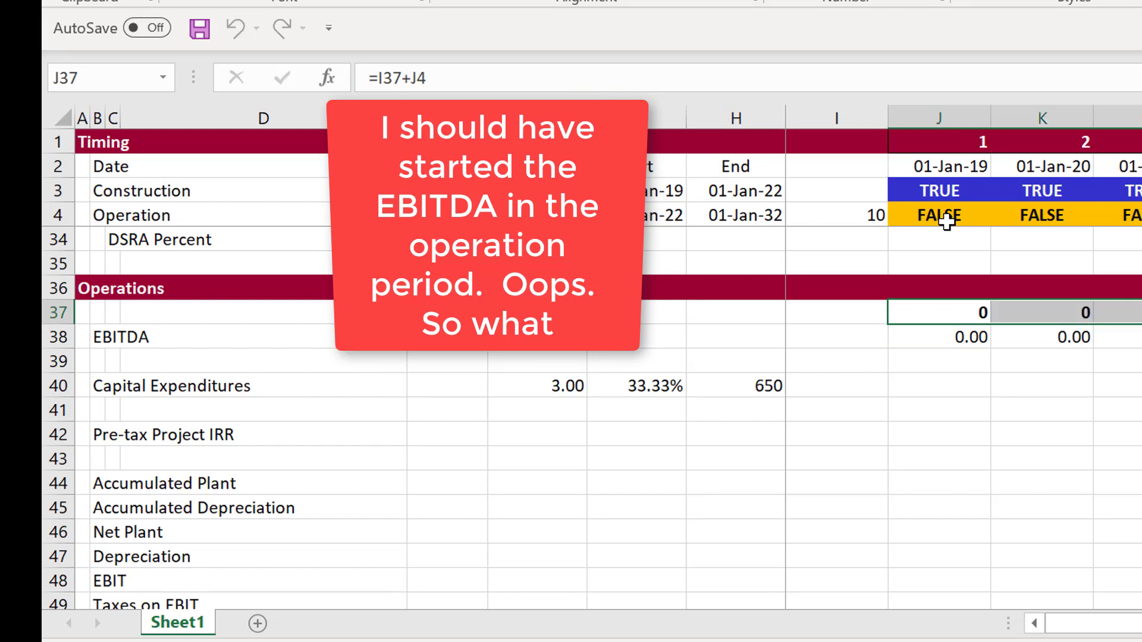
Step: Point the EBITDA interpolation in J38 at the counter in J37 instead of J1 and fill it across the timeline
{"action": "key", "text": "Down"}
{"action": "key", "text": "F2"}
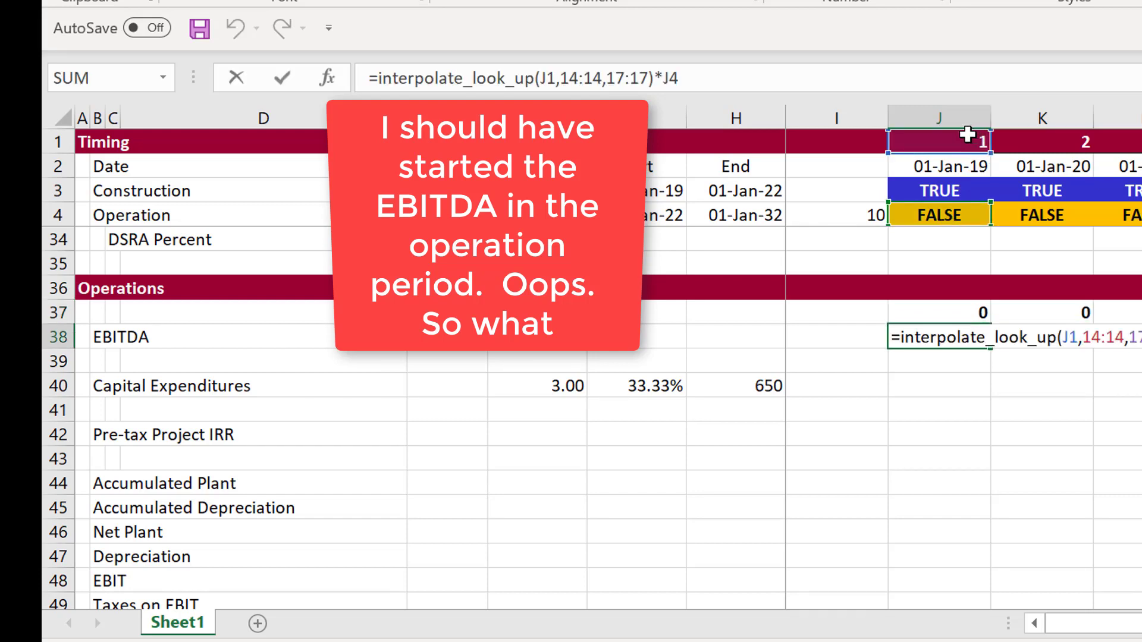
{"action": "left_click_drag", "start_coordinate": [959, 147], "coordinate": [925, 338]}
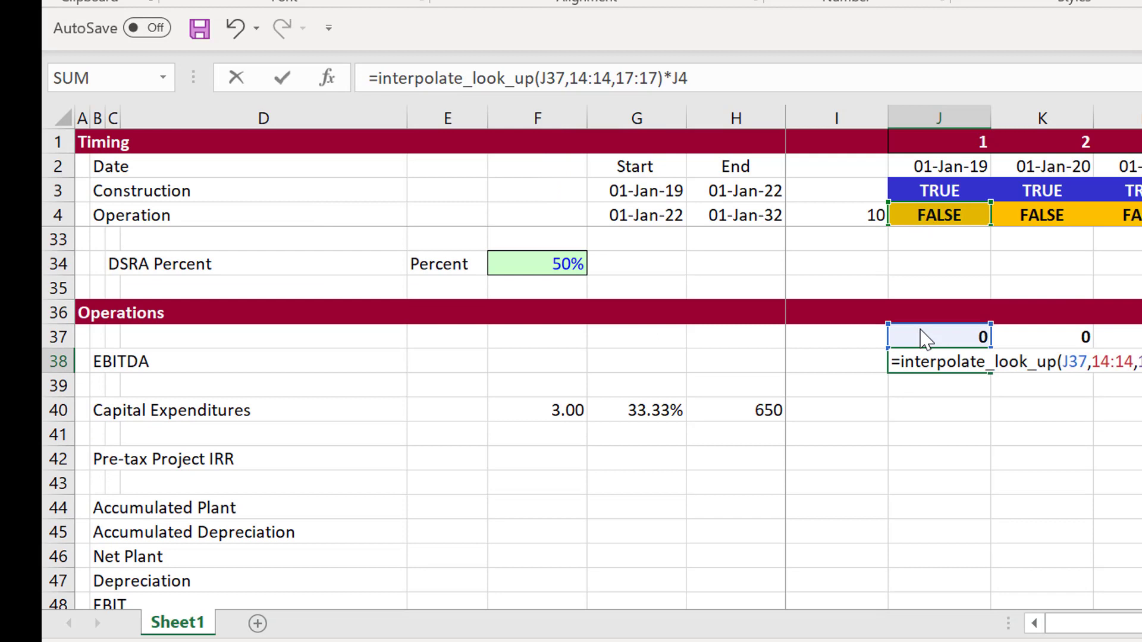
{"action": "key", "text": "Return"}
{"action": "key", "text": "Up"}
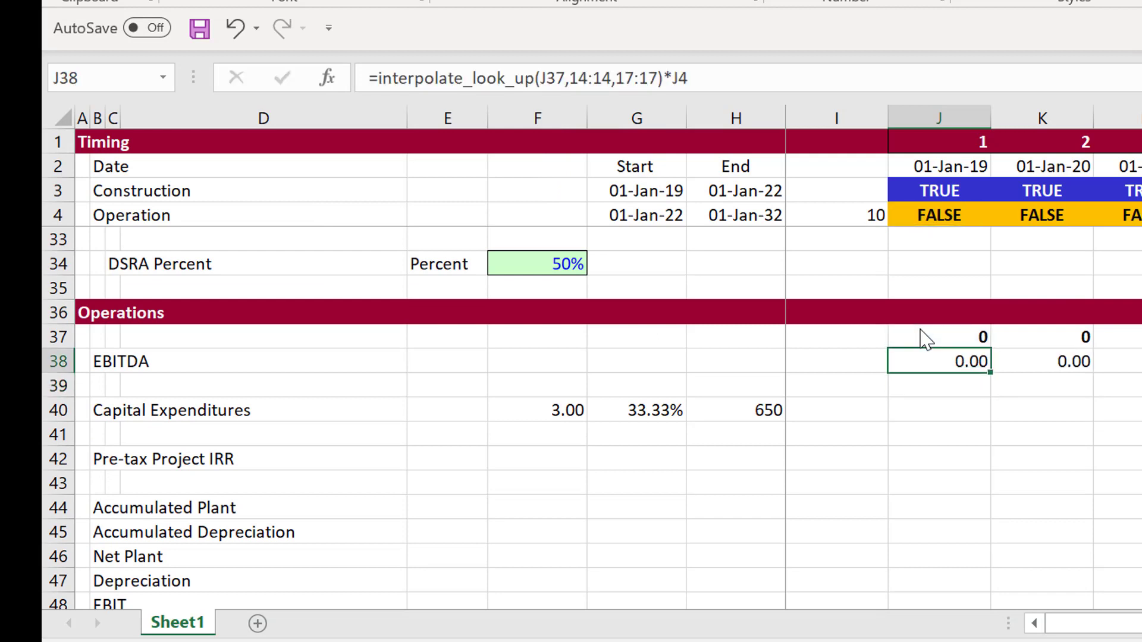
{"action": "key", "text": "shift+Right"}
Step: Examine the timing assumptions that drive capital expenditure, down to the construction duration in F9
{"action": "key", "text": "Left"}
{"action": "key", "text": "Down"}
{"action": "key", "text": "Down"}
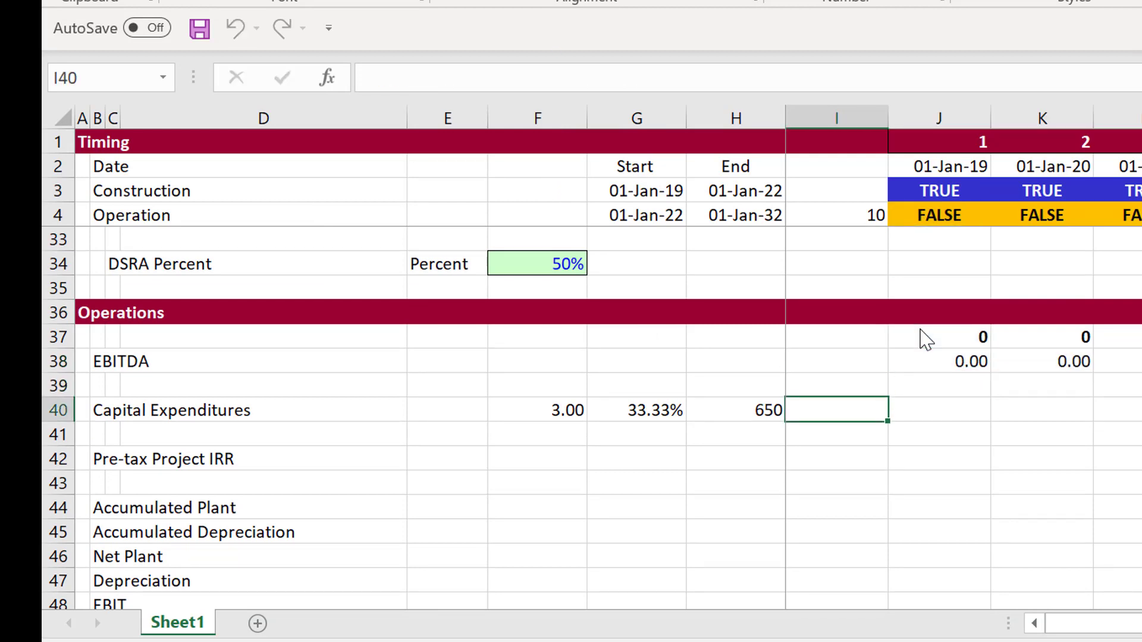
{"action": "key", "text": "Right"}
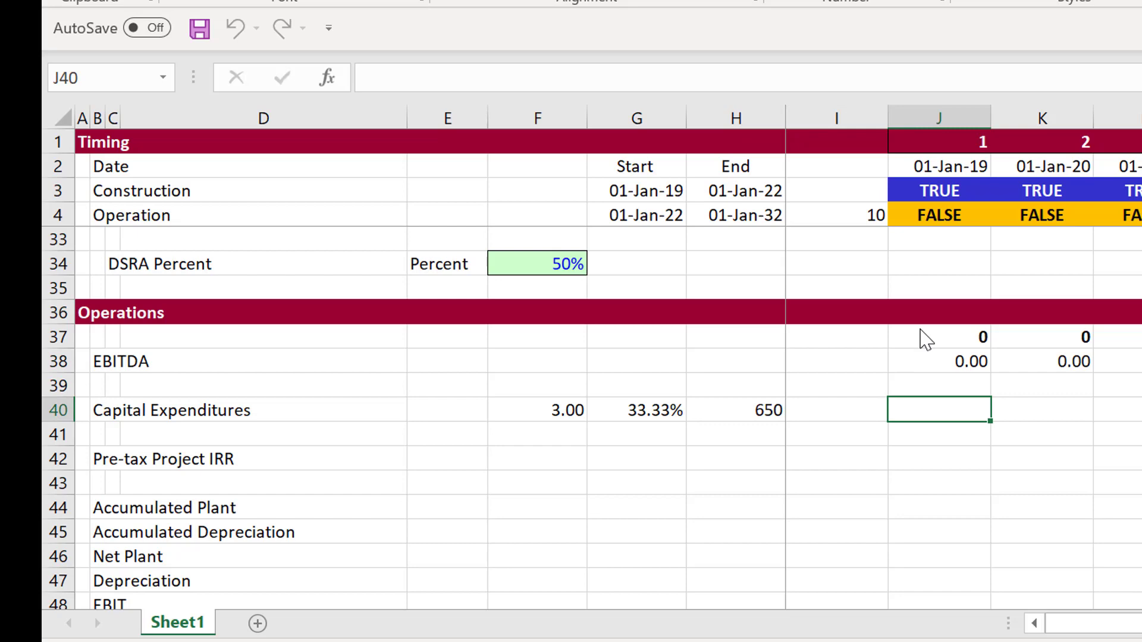
{"action": "key", "text": "Left"}
{"action": "key", "text": "Left"}
{"action": "key", "text": "Left"}
{"action": "key", "text": "Left"}
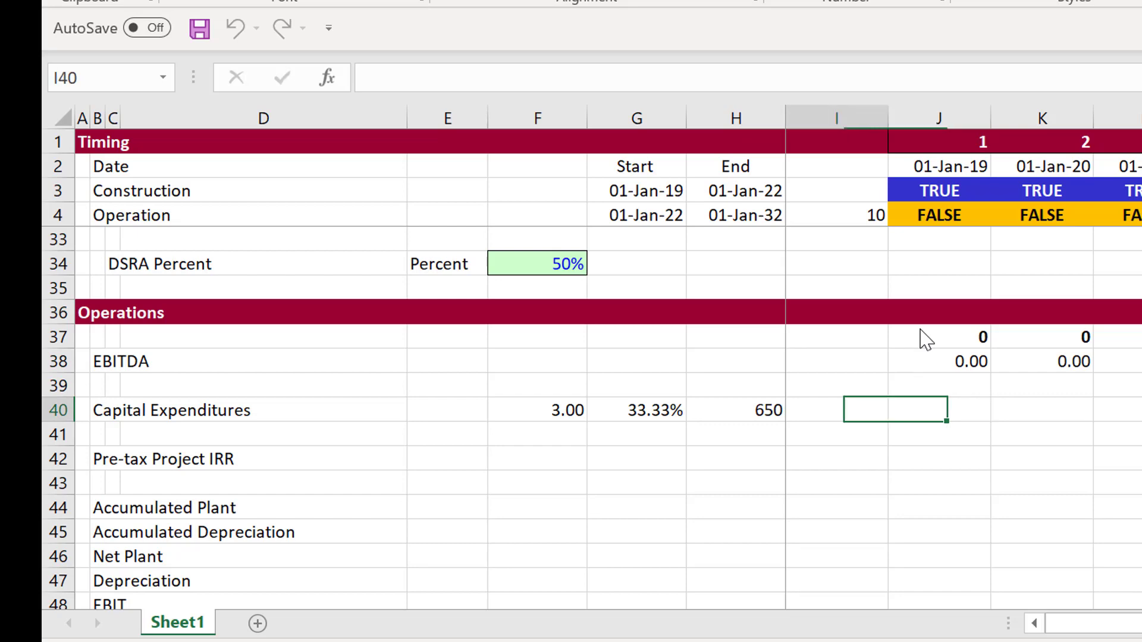
{"action": "key", "text": "Page_Up"}
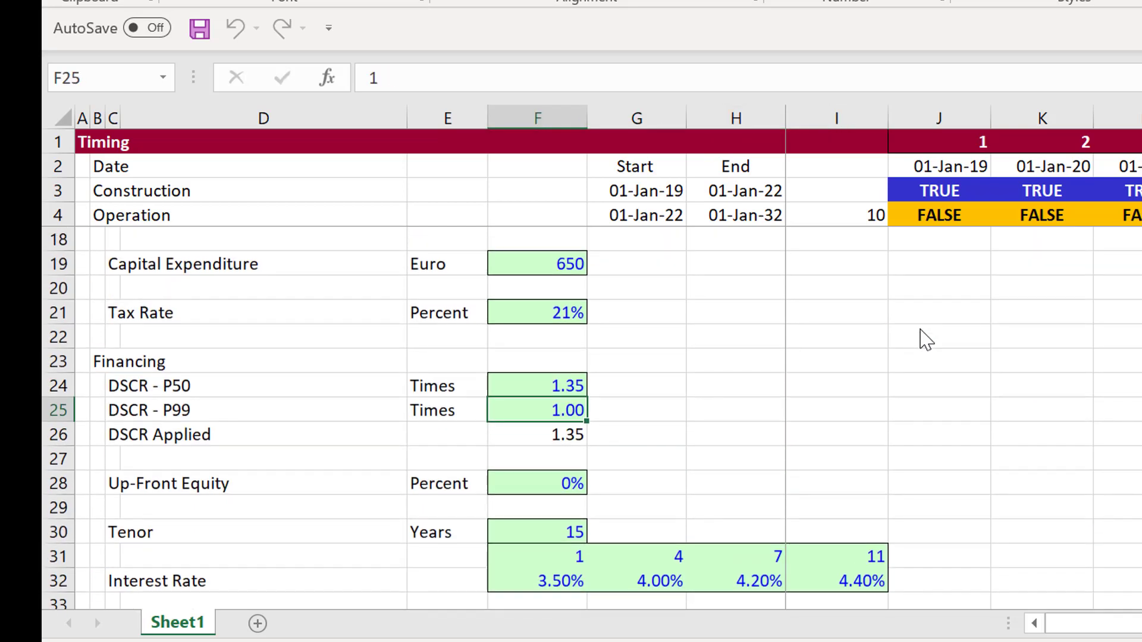
{"action": "key", "text": "Page_Up"}
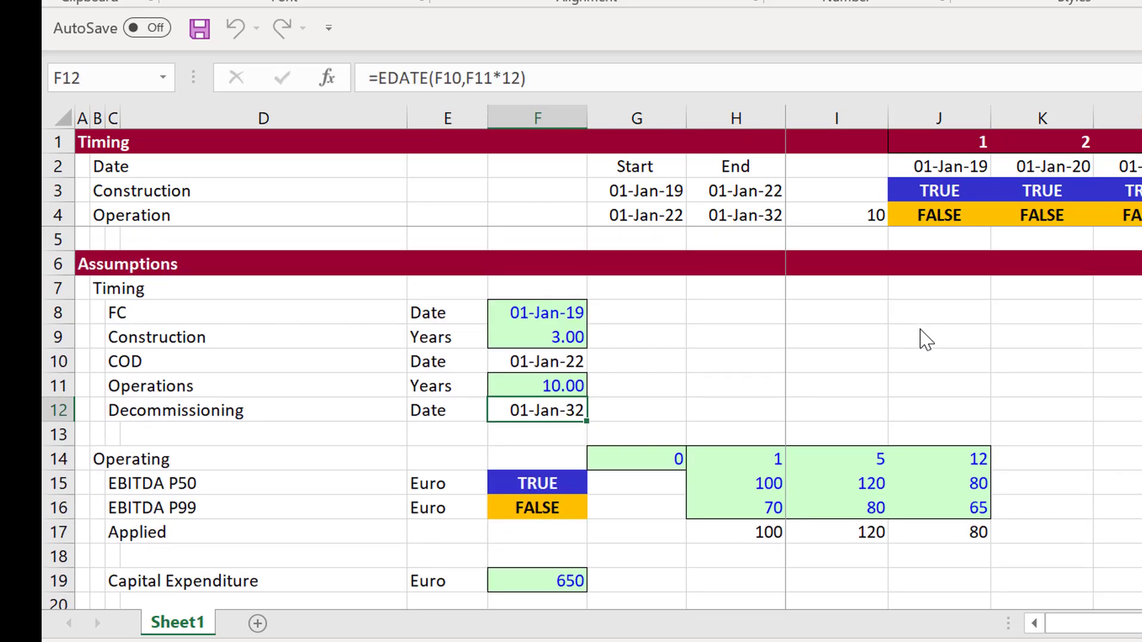
{"action": "key", "text": "Up"}
{"action": "key", "text": "Up"}
{"action": "key", "text": "Up"}
{"action": "key", "text": "Up"}
{"action": "key", "text": "Down"}
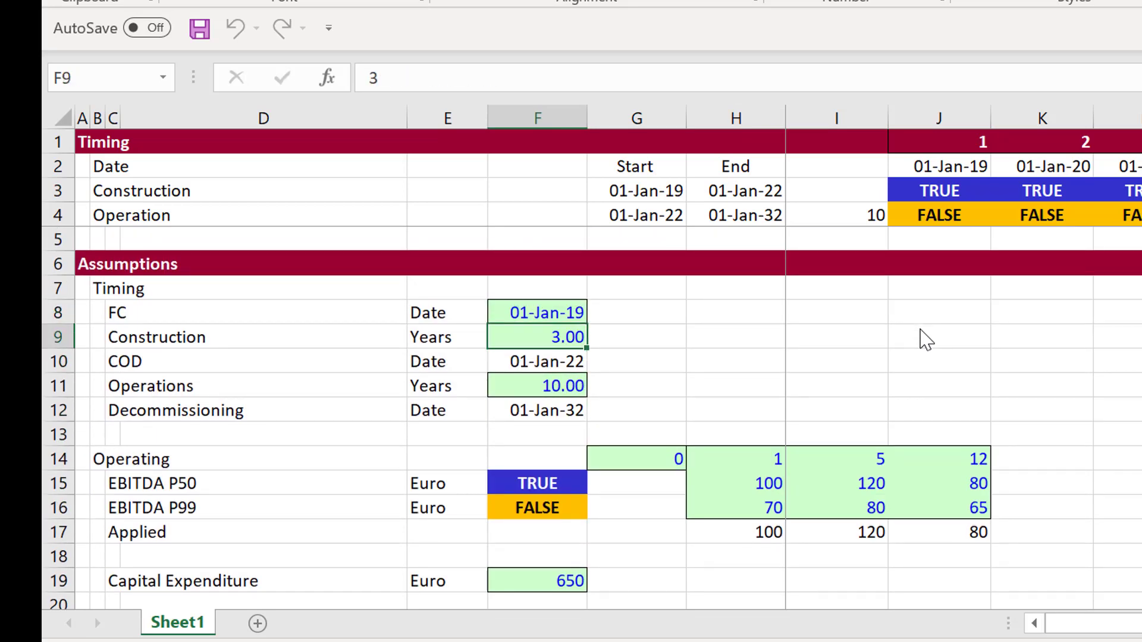
Step: Inspect the Capital Expenditures row's formulas for construction years, yearly percentage and total amount in F40:H40
{"action": "key", "text": "Page_Down"}
{"action": "key", "text": "Page_Down"}
{"action": "key", "text": "Page_Down"}
{"action": "key", "text": "Page_Up"}
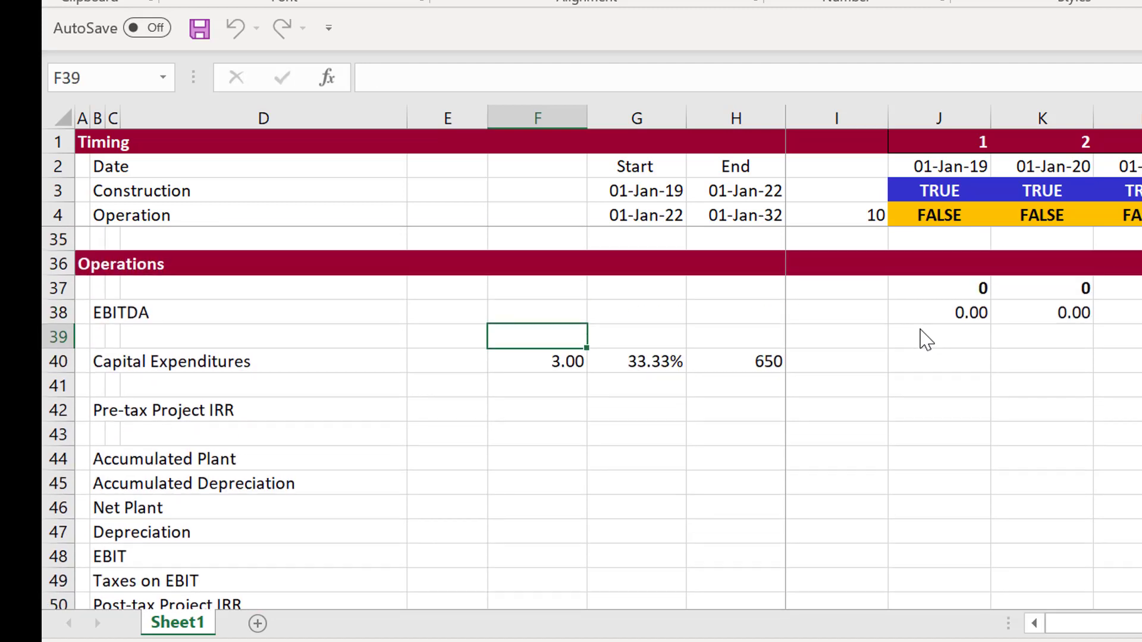
{"action": "key", "text": "Down"}
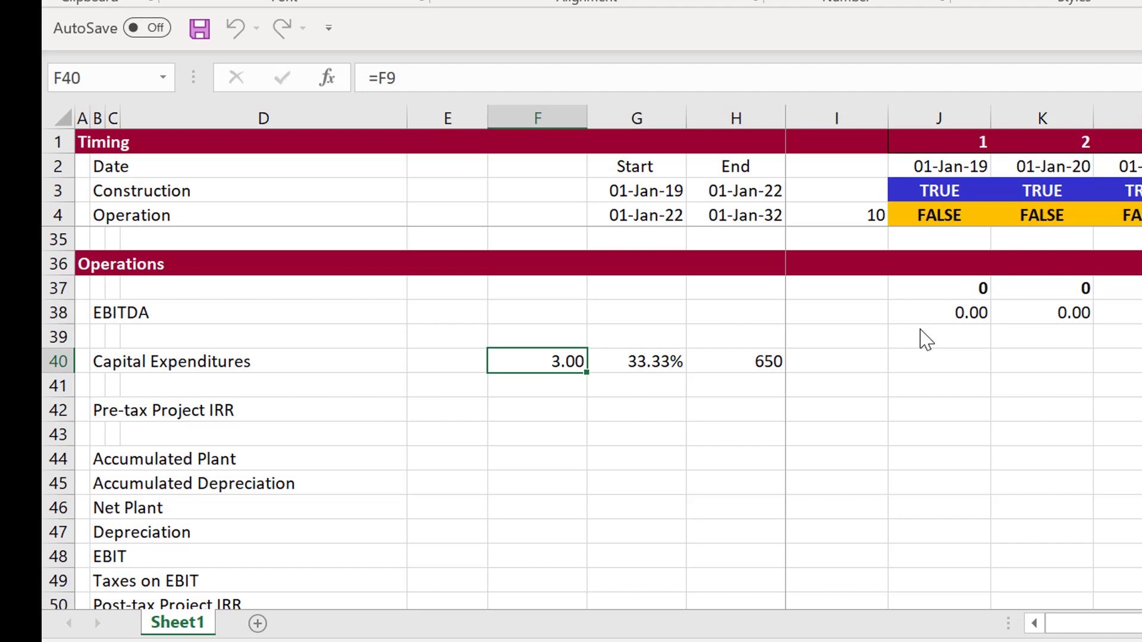
{"action": "key", "text": "Right"}
{"action": "key", "text": "F2"}
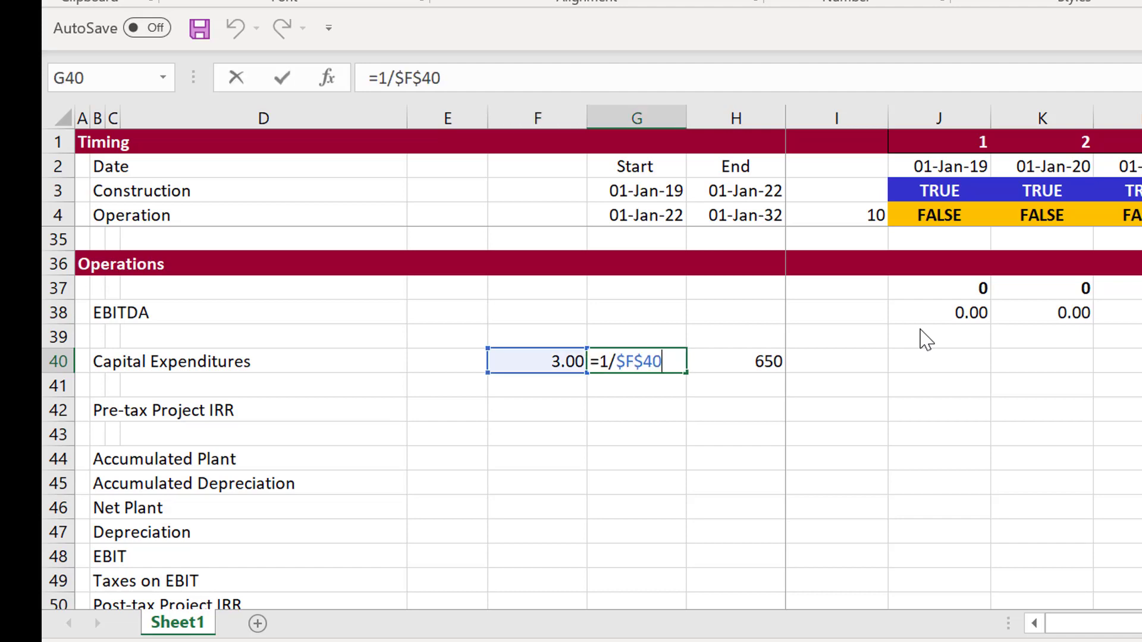
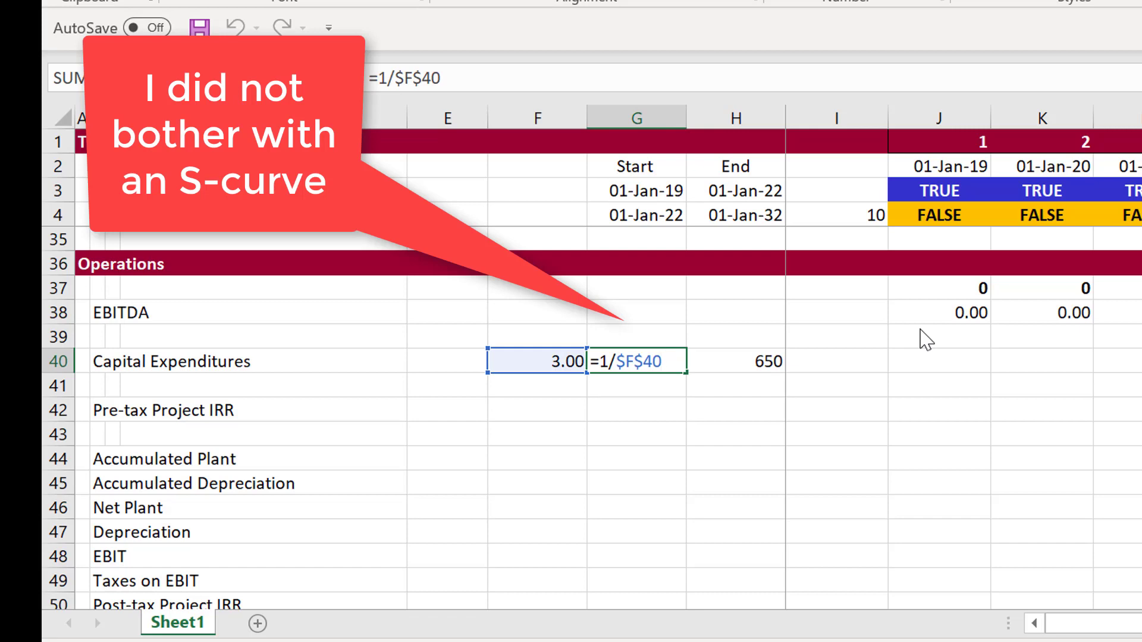
{"action": "key", "text": "ctrl+Return"}
{"action": "key", "text": "Right"}
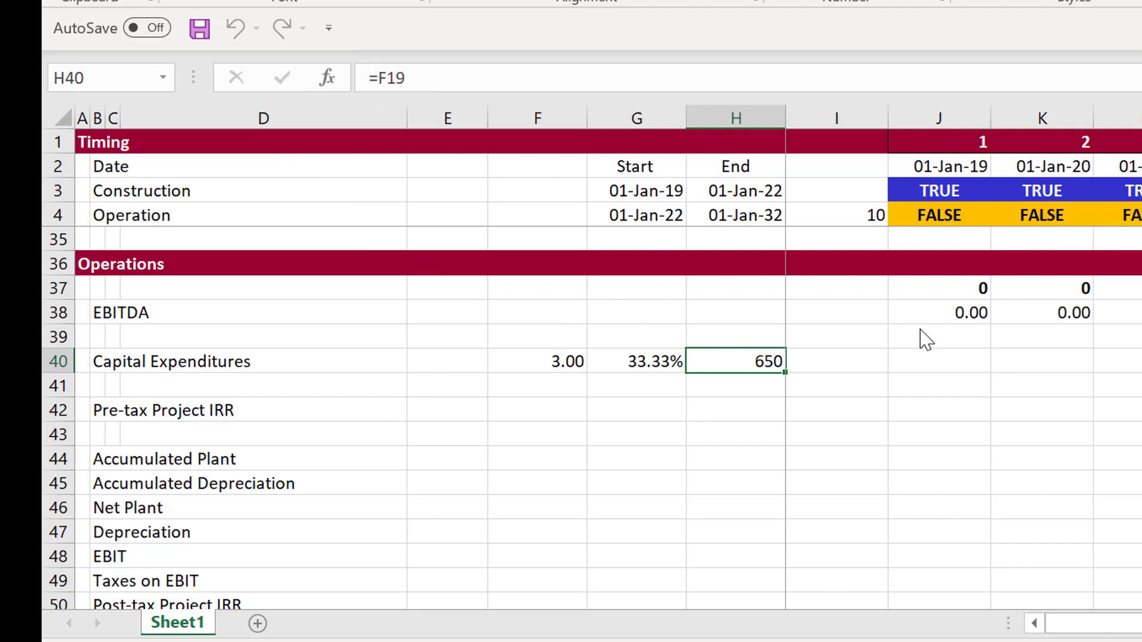
Step: Enter the capital expenditure formula =$H$40*$G$40*J3 in J40, spreading the total over the construction periods
{"action": "key", "text": "Right"}
{"action": "key", "text": "Right"}
{"action": "type", "text": "="}
{"action": "key", "text": "Left"}
{"action": "key", "text": "Left"}
{"action": "key", "text": "F4"}
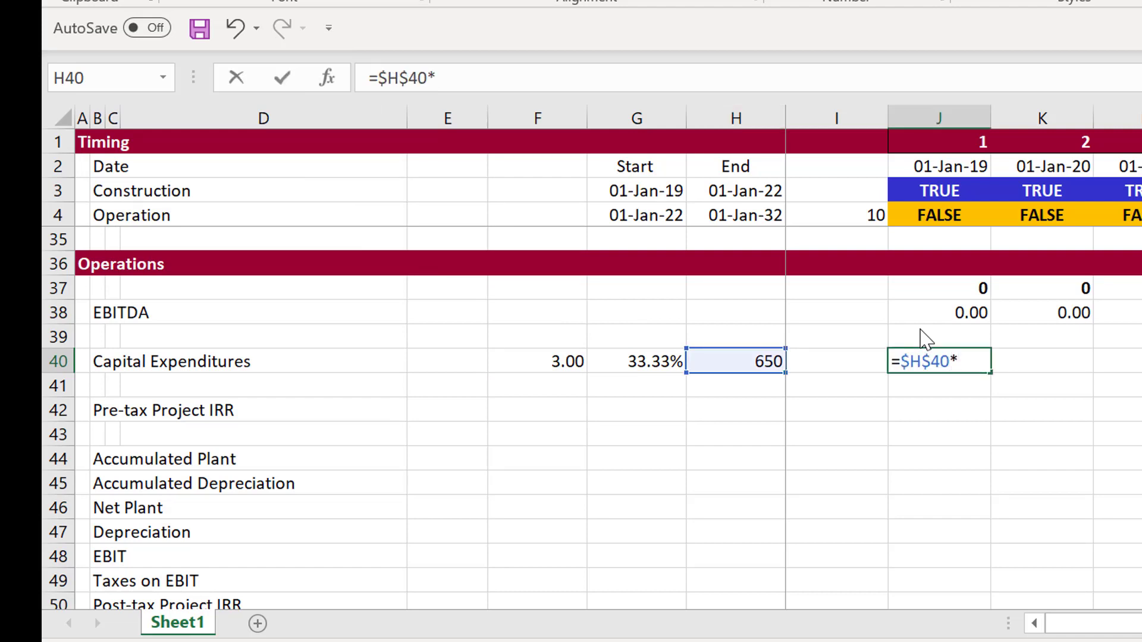
{"action": "type", "text": "*"}
{"action": "key", "text": "Left"}
{"action": "key", "text": "F4"}
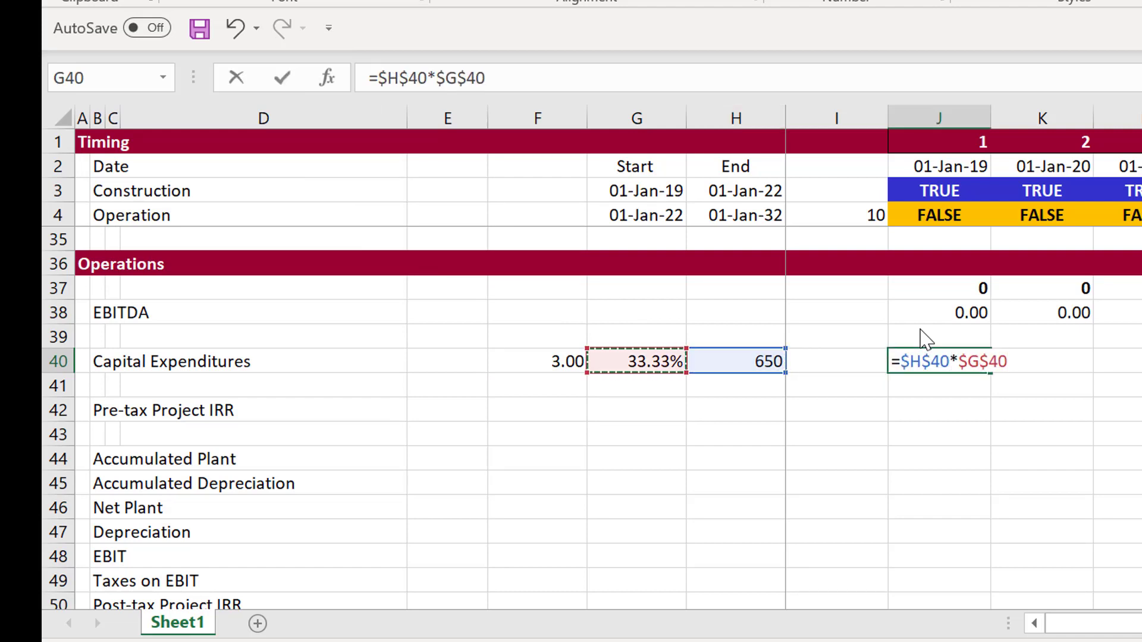
{"action": "type", "text": "*"}
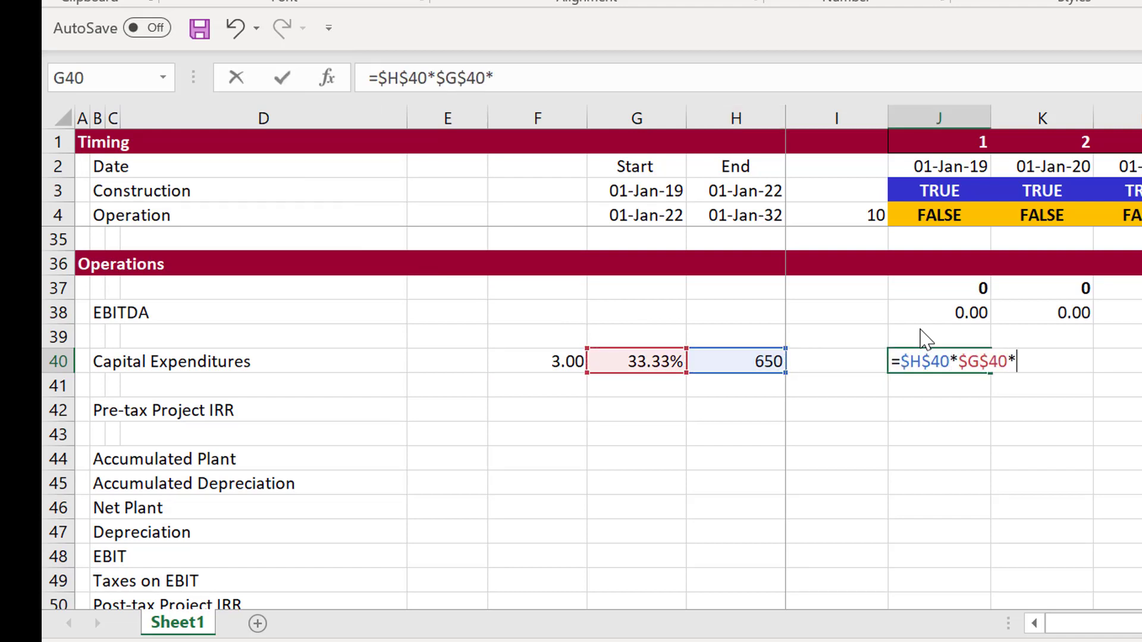
{"action": "left_click", "coordinate": [937, 182]}
{"action": "key", "text": "Return"}
{"action": "key", "text": "Up"}
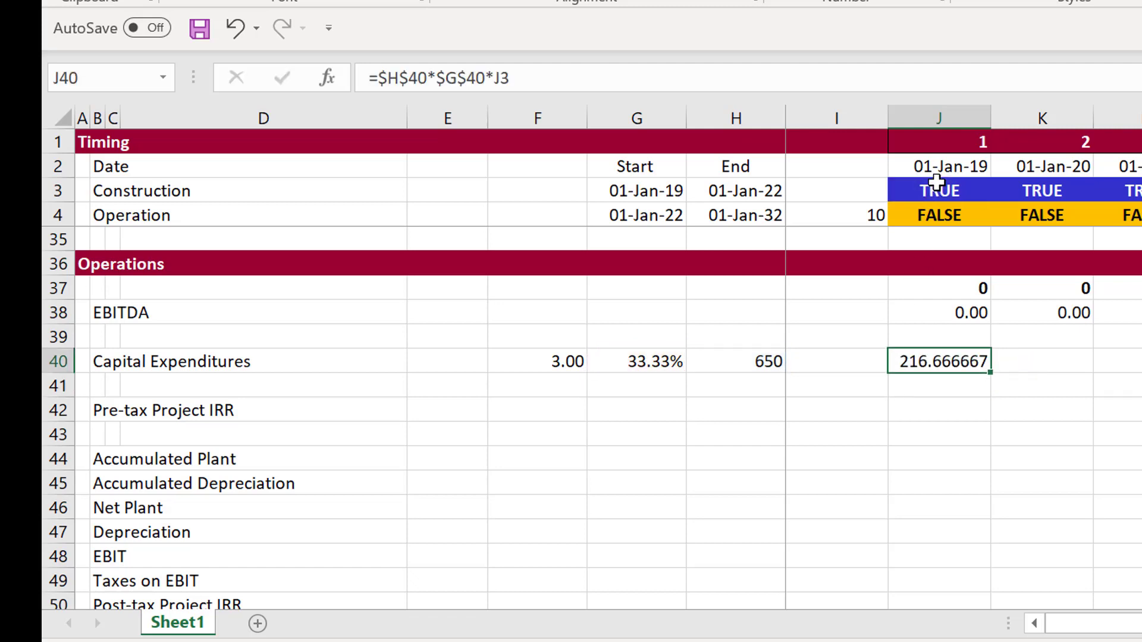
Step: Format the capital expenditure in J40 with two decimals and fill it across the timeline
{"action": "key", "text": "ctrl+shift+1"}
{"action": "key", "text": "shift+Right"}
{"action": "key", "text": "ctrl+r"}
Step: Enter the pre-tax cash flow formula =J38-J40 in J42 of the Pre-tax Project IRR row
{"action": "key", "text": "Down"}
{"action": "key", "text": "Down"}
{"action": "key", "text": "Left"}
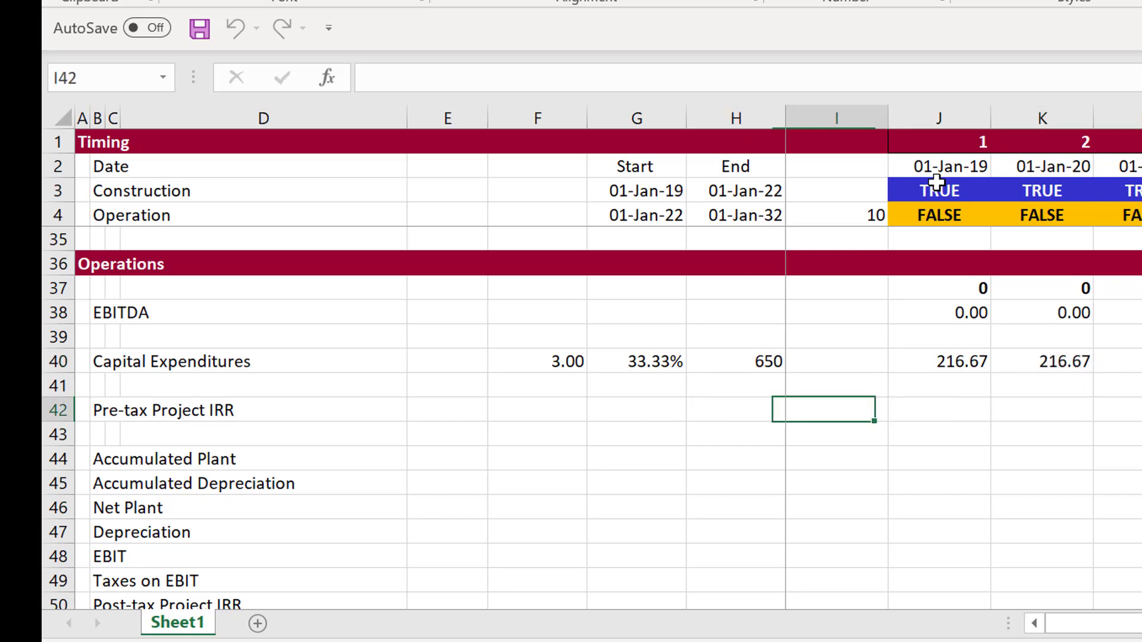
{"action": "key", "text": "Right"}
{"action": "type", "text": "="}
{"action": "key", "text": "Up"}
{"action": "key", "text": "Up"}
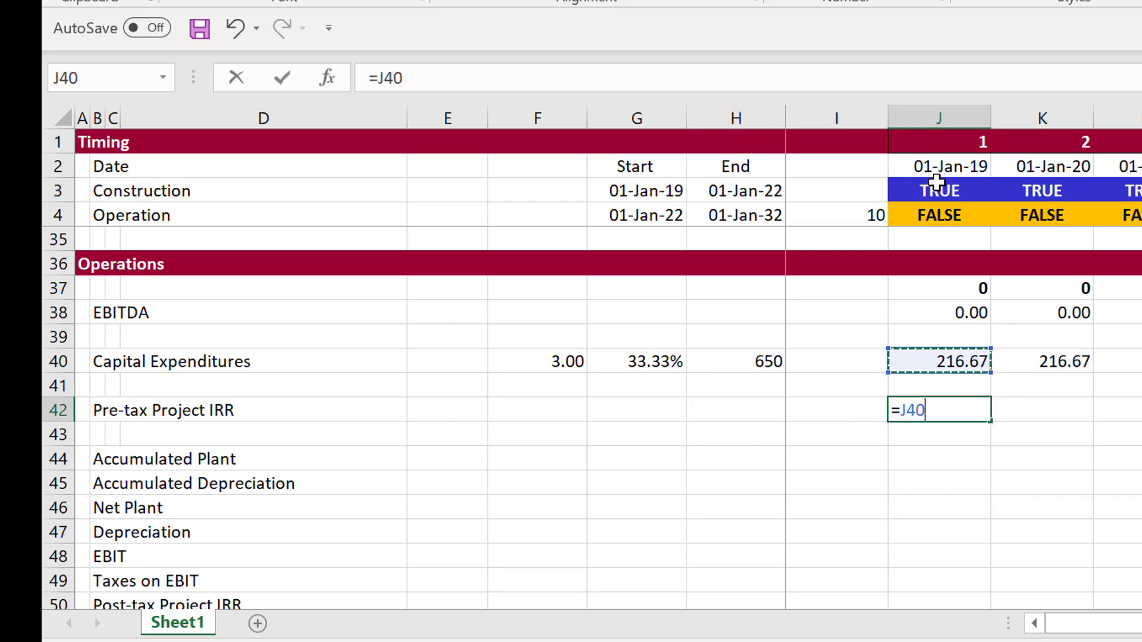
{"action": "type", "text": "-"}
{"action": "key", "text": "BackSpace"}
{"action": "key", "text": "BackSpace"}
{"action": "key", "text": "BackSpace"}
{"action": "key", "text": "BackSpace"}
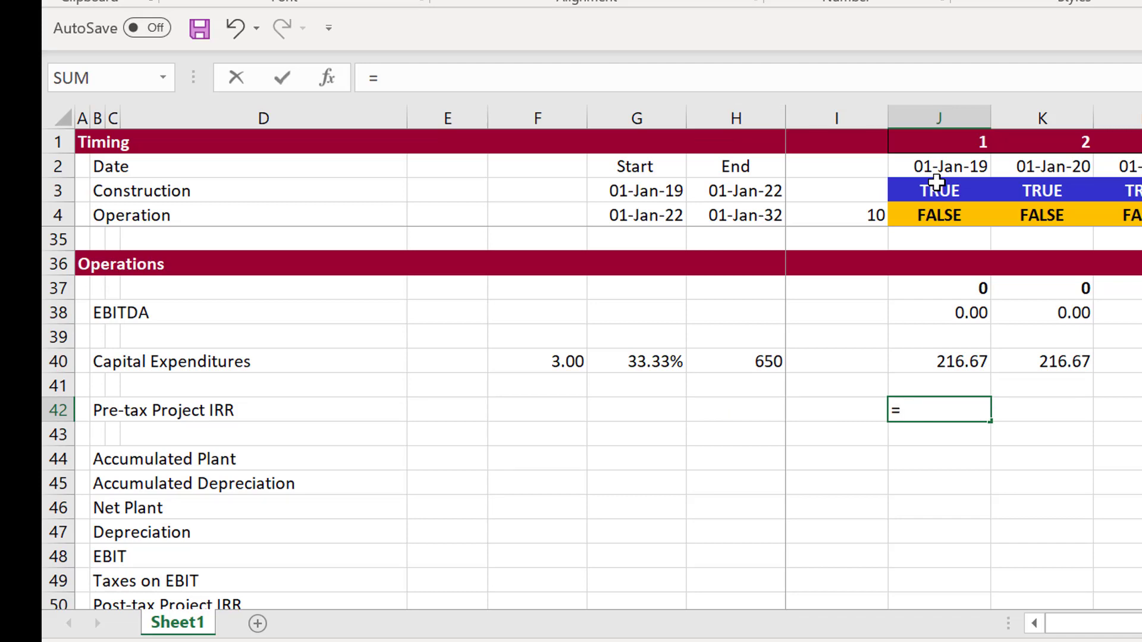
{"action": "key", "text": "Up"}
{"action": "key", "text": "Up"}
{"action": "key", "text": "Up"}
{"action": "key", "text": "Up"}
{"action": "type", "text": "-"}
{"action": "key", "text": "Up"}
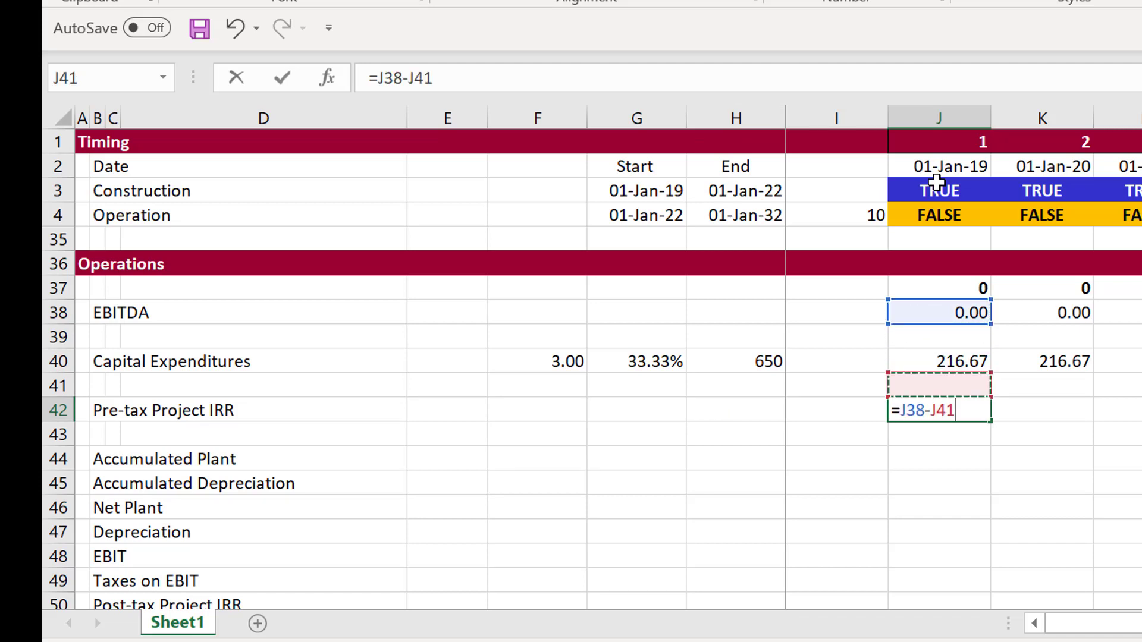
{"action": "key", "text": "Up"}
{"action": "key", "text": "Return"}
{"action": "key", "text": "Up"}
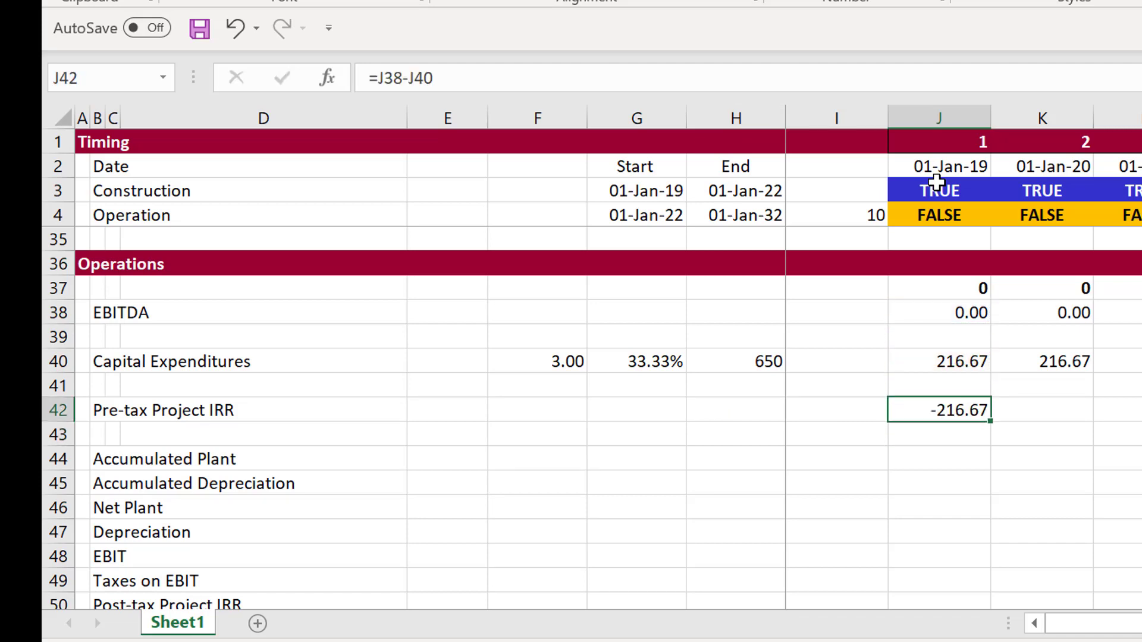
Step: Fill the pre-tax cash flow formula from J42 across the remaining timeline periods of row 42
{"action": "key", "text": "ctrl+shift+Right"}
{"action": "key", "text": "ctrl+r"}
Step: Calculate the pre-tax project IRR in E42 with =IRR(J42:AH42) and format it as a percentage with two decimals
{"action": "key", "text": "Left"}
{"action": "key", "text": "Left"}
{"action": "key", "text": "Left"}
{"action": "key", "text": "Left"}
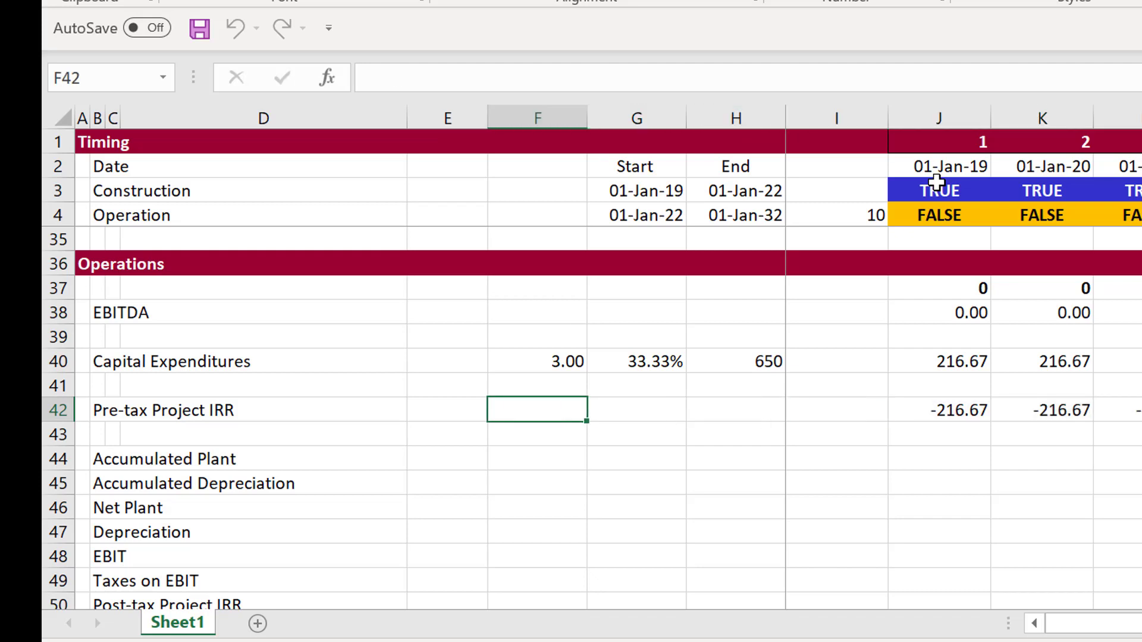
{"action": "key", "text": "Left"}
{"action": "type", "text": "=i"}
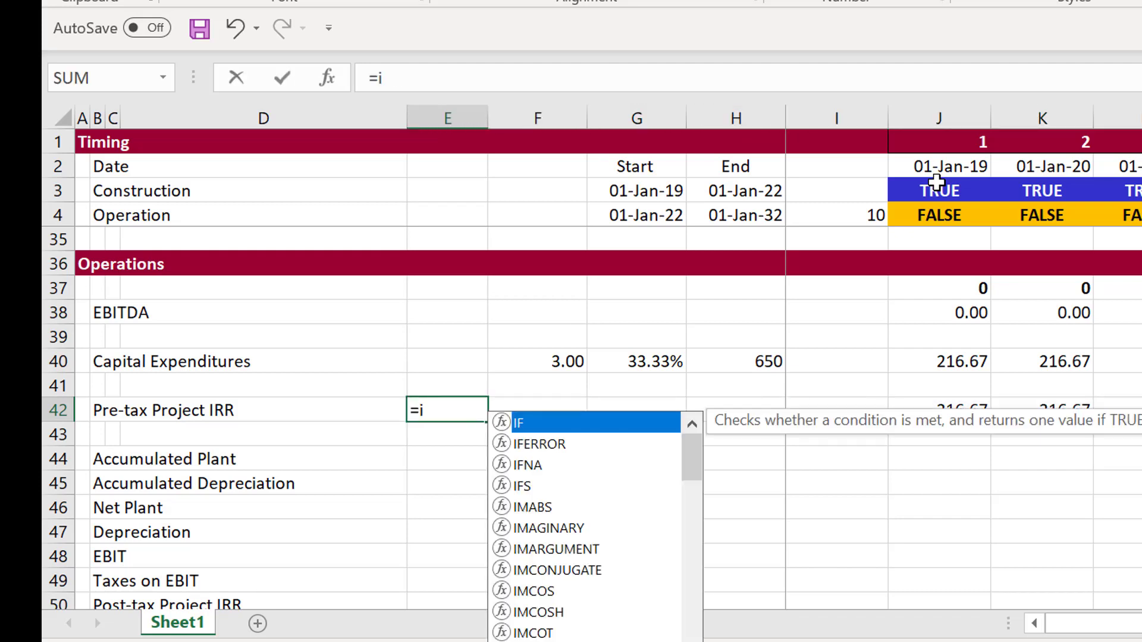
{"action": "type", "text": "rr("}
{"action": "key", "text": "Right"}
{"action": "key", "text": "Right"}
{"action": "key", "text": "Right"}
{"action": "key", "text": "Right"}
{"action": "key", "text": "Right"}
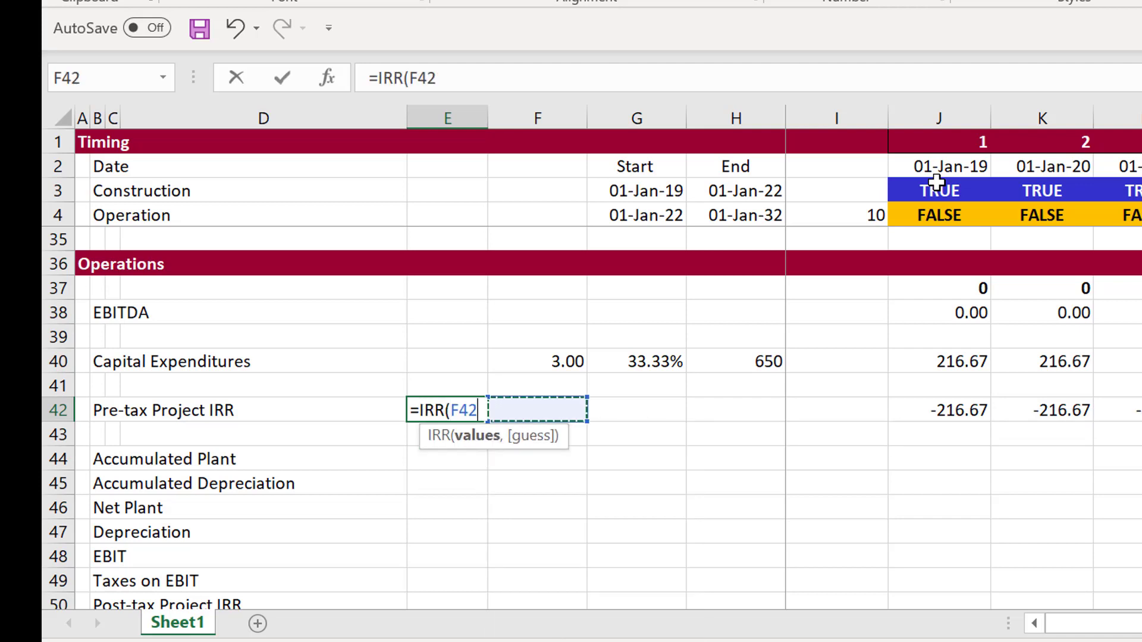
{"action": "key", "text": "ctrl+shift+Right"}
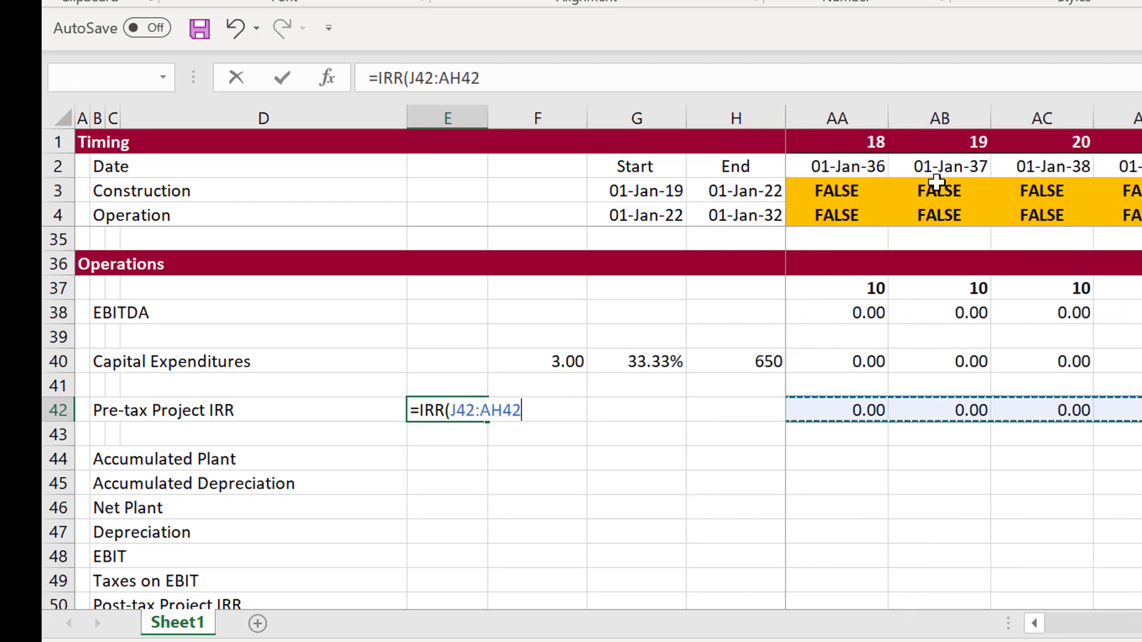
{"action": "key", "text": "Return"}
{"action": "key", "text": "Up"}
{"action": "key", "text": "ctrl+shift+5"}
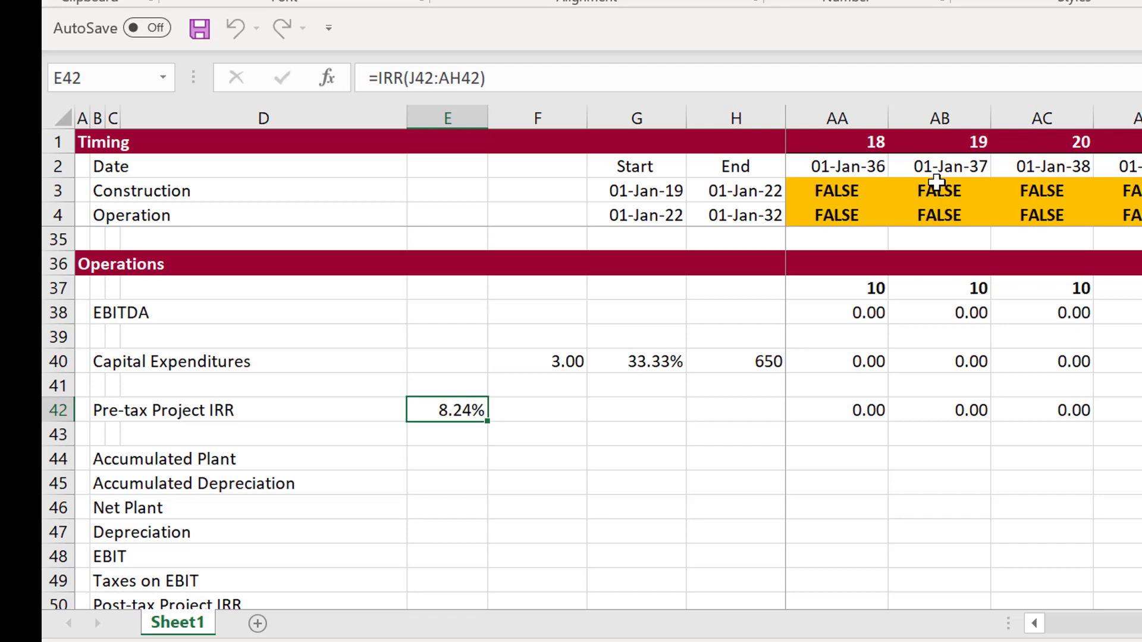
Step: Look over the plant, depreciation, EBIT and tax line items below the Pre-tax Project IRR row
{"action": "key", "text": "Left"}
{"action": "key", "text": "Left"}
{"action": "key", "text": "Left"}
{"action": "key", "text": "Down"}
{"action": "key", "text": "Down"}
{"action": "key", "text": "Down"}
{"action": "key", "text": "Down"}
{"action": "key", "text": "Down"}
{"action": "key", "text": "Down"}
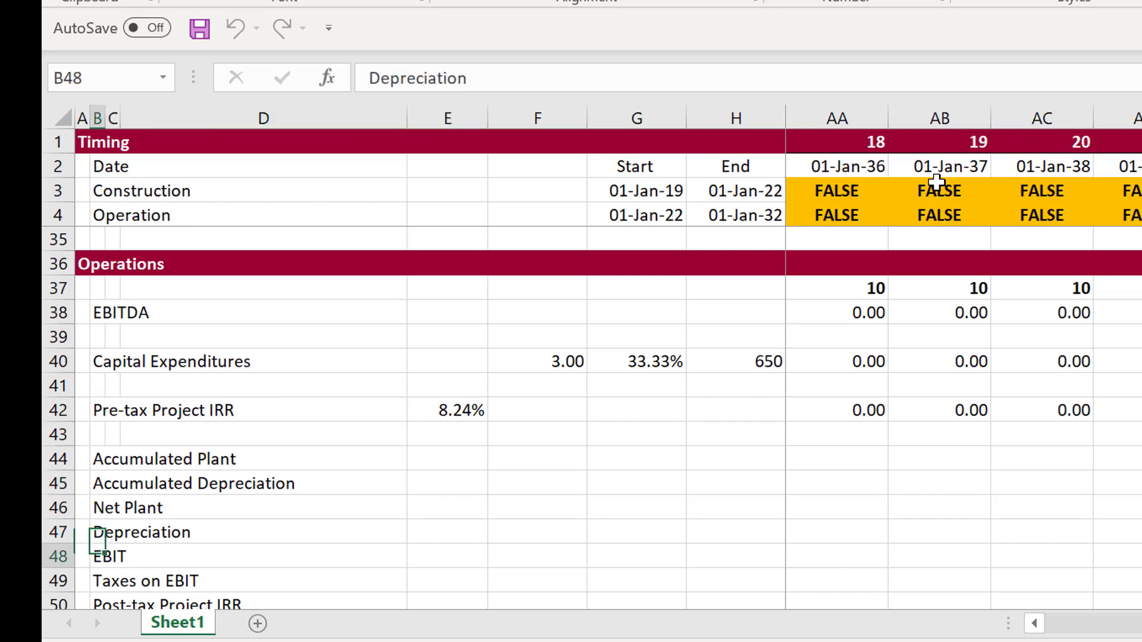
{"action": "key", "text": "Down"}
{"action": "key", "text": "Home"}
Step: Set the Capital Expenditure assumption in F19 to 850
{"action": "key", "text": "Up"}
{"action": "key", "text": "Up"}
{"action": "key", "text": "Up"}
{"action": "key", "text": "Up"}
{"action": "key", "text": "Up"}
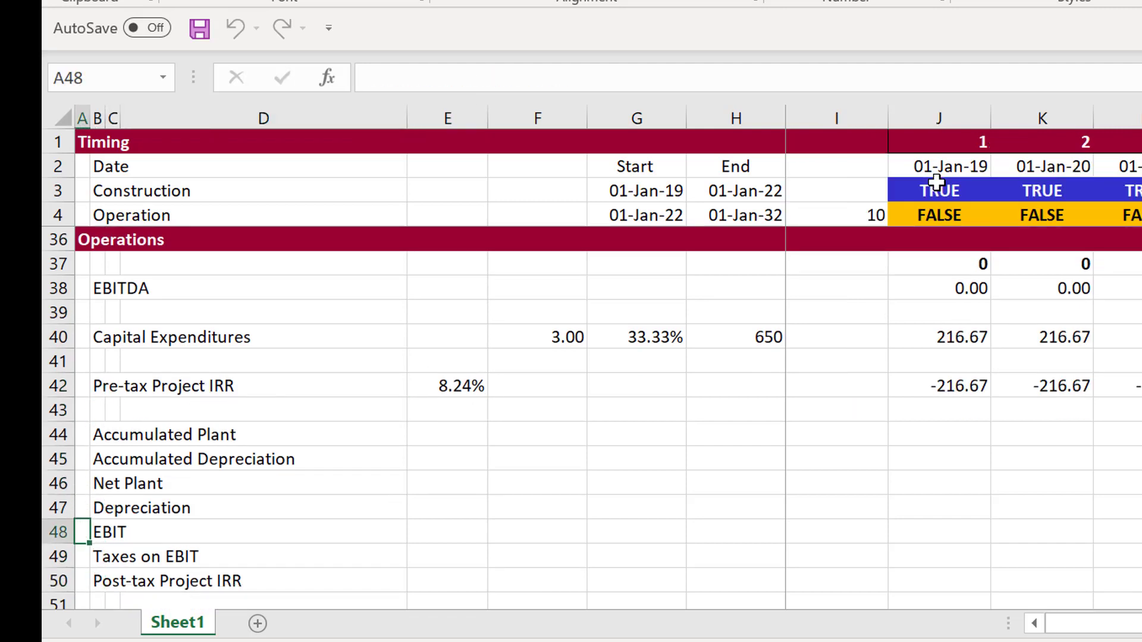
{"action": "key", "text": "Page_Up"}
{"action": "key", "text": "Page_Up"}
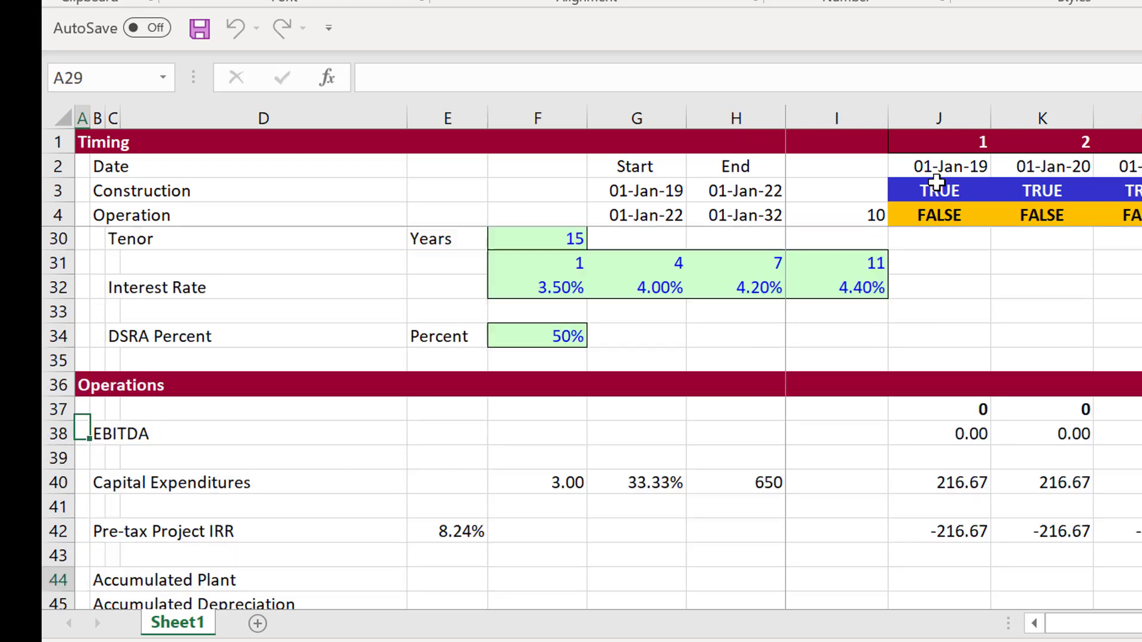
{"action": "key", "text": "Down"}
{"action": "key", "text": "Down"}
{"action": "key", "text": "Down"}
{"action": "key", "text": "Down"}
{"action": "key", "text": "Down"}
{"action": "key", "text": "Down"}
{"action": "key", "text": "Down"}
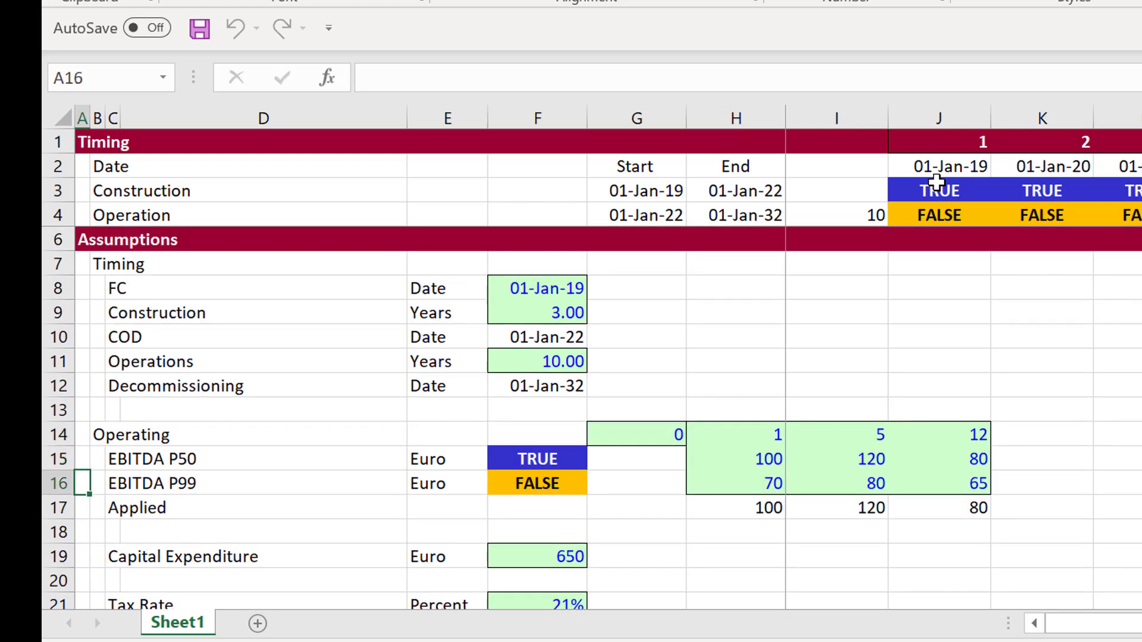
{"action": "key", "text": "Up"}
{"action": "key", "text": "Up"}
{"action": "key", "text": "Right"}
{"action": "key", "text": "Right"}
{"action": "key", "text": "Right"}
{"action": "key", "text": "Right"}
{"action": "key", "text": "Right"}
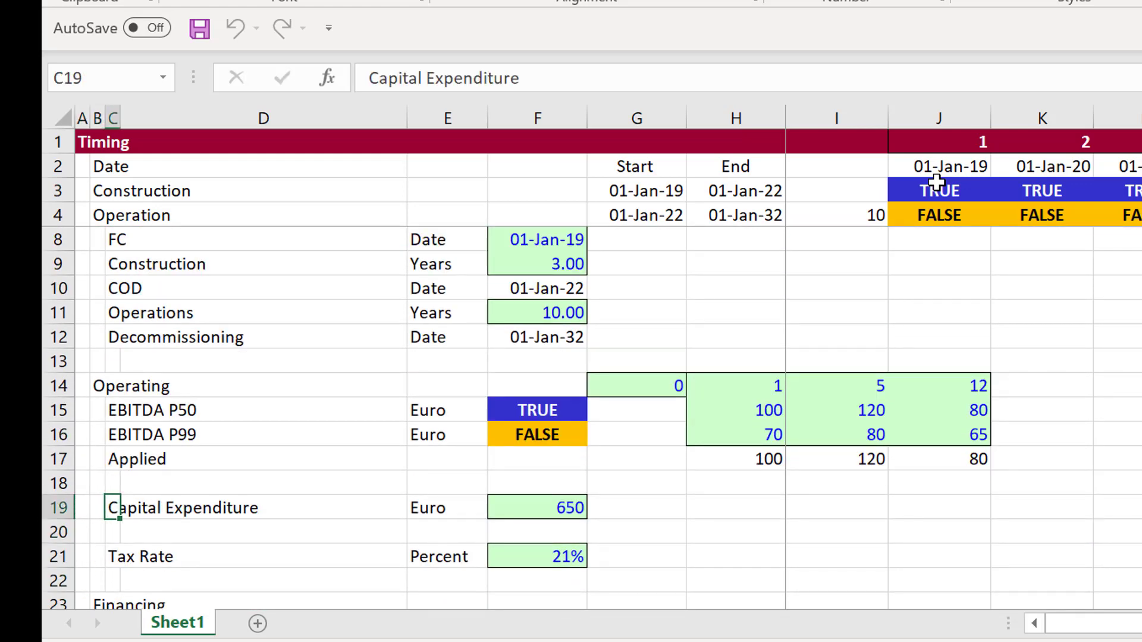
{"action": "type", "text": "850"}
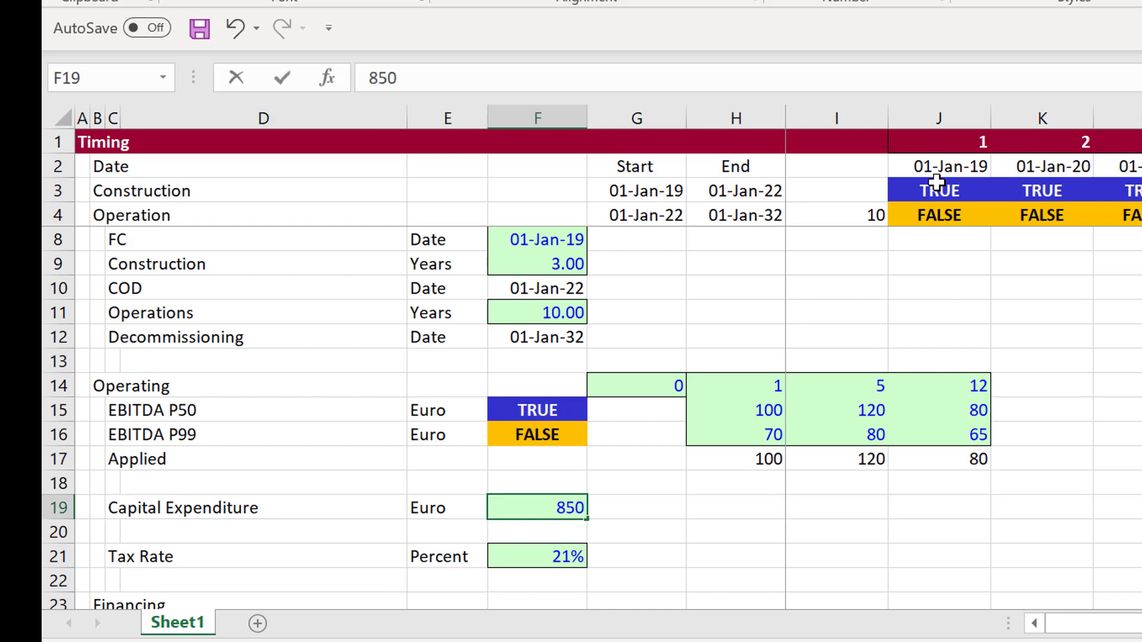
{"action": "key", "text": "Return"}
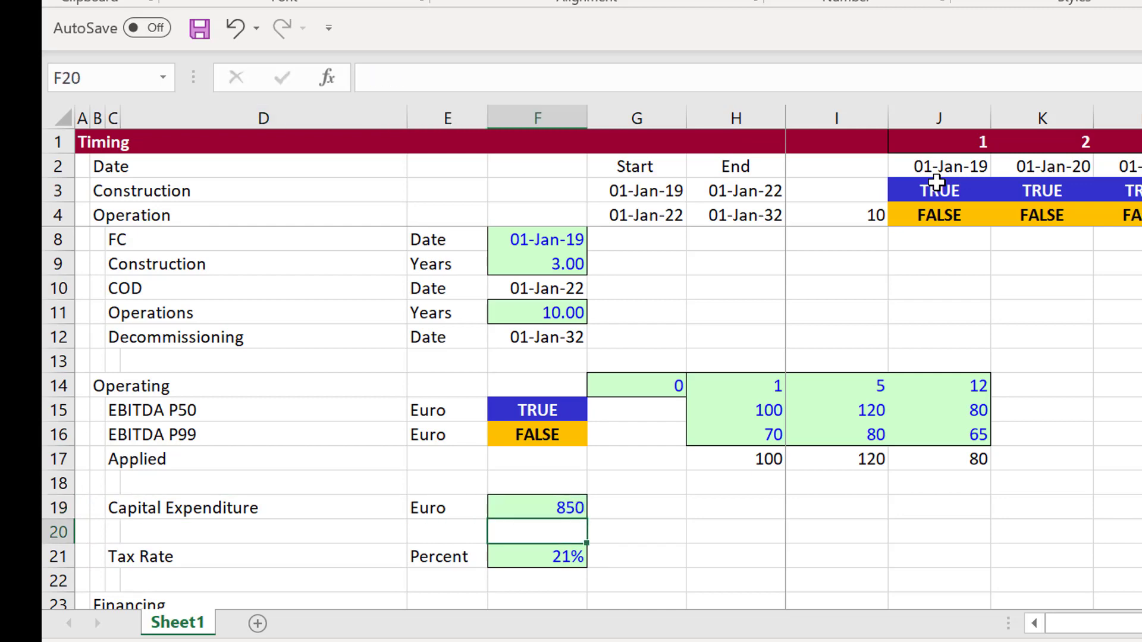
Step: Enter the accumulated plant formula =I44+J40 in J44, adding the period's capital expenditures to the previous balance
{"action": "key", "text": "Page_Down"}
{"action": "key", "text": "Page_Down"}
{"action": "key", "text": "Up"}
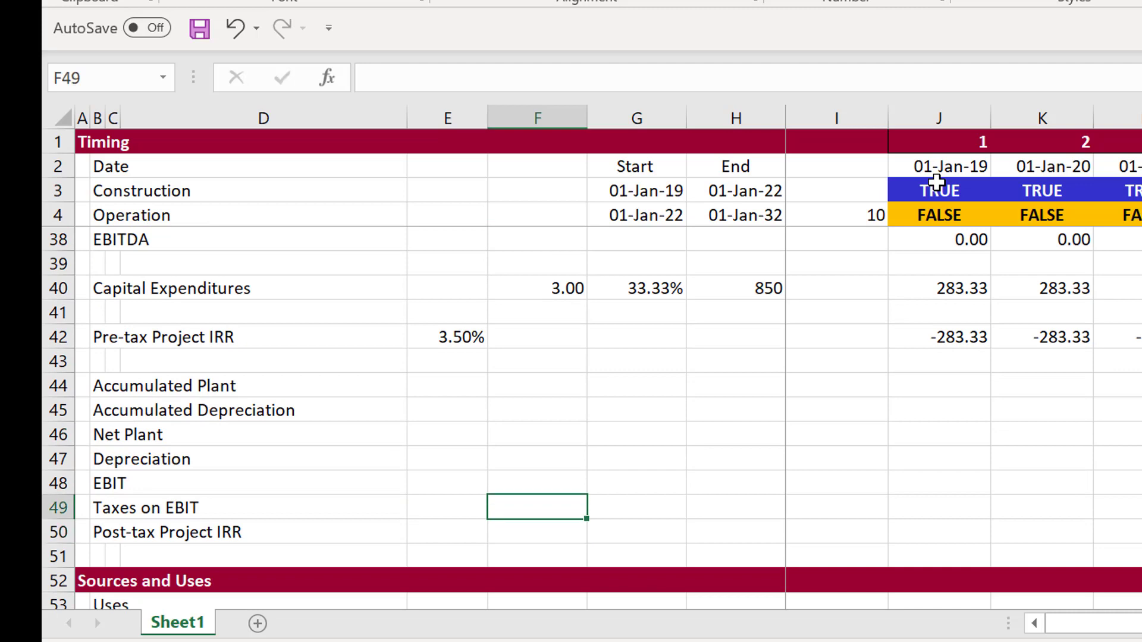
{"action": "key", "text": "Up"}
{"action": "key", "text": "Up"}
{"action": "key", "text": "Up"}
{"action": "key", "text": "Up"}
{"action": "key", "text": "Up"}
{"action": "key", "text": "Left"}
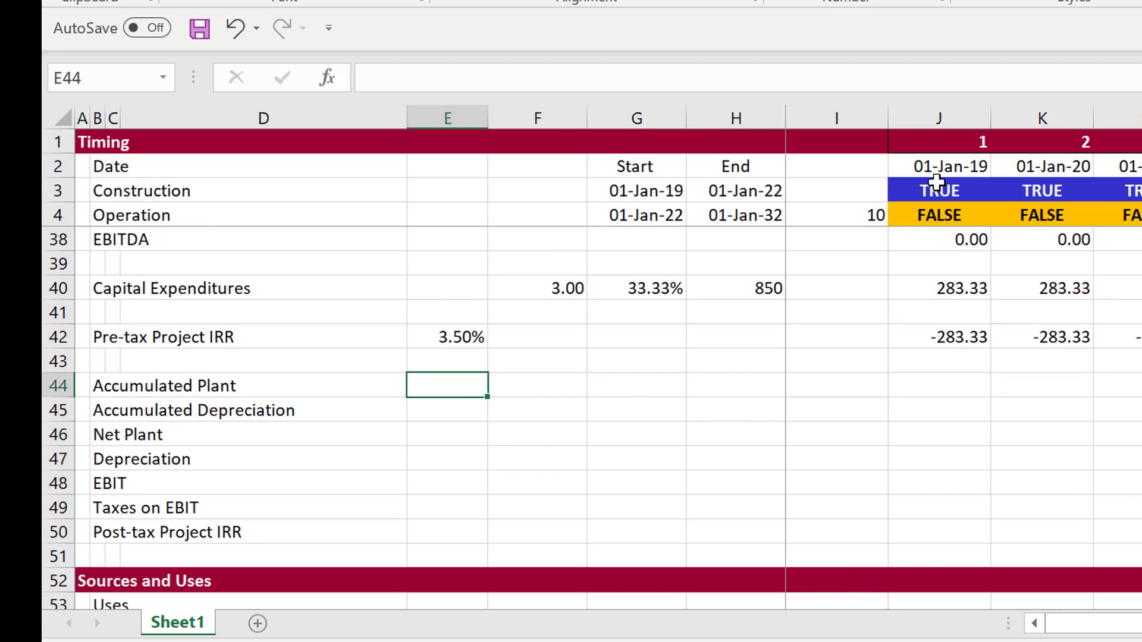
{"action": "key", "text": "Right"}
{"action": "key", "text": "Right"}
{"action": "key", "text": "Right"}
{"action": "key", "text": "Right"}
{"action": "key", "text": "Right"}
{"action": "type", "text": "="}
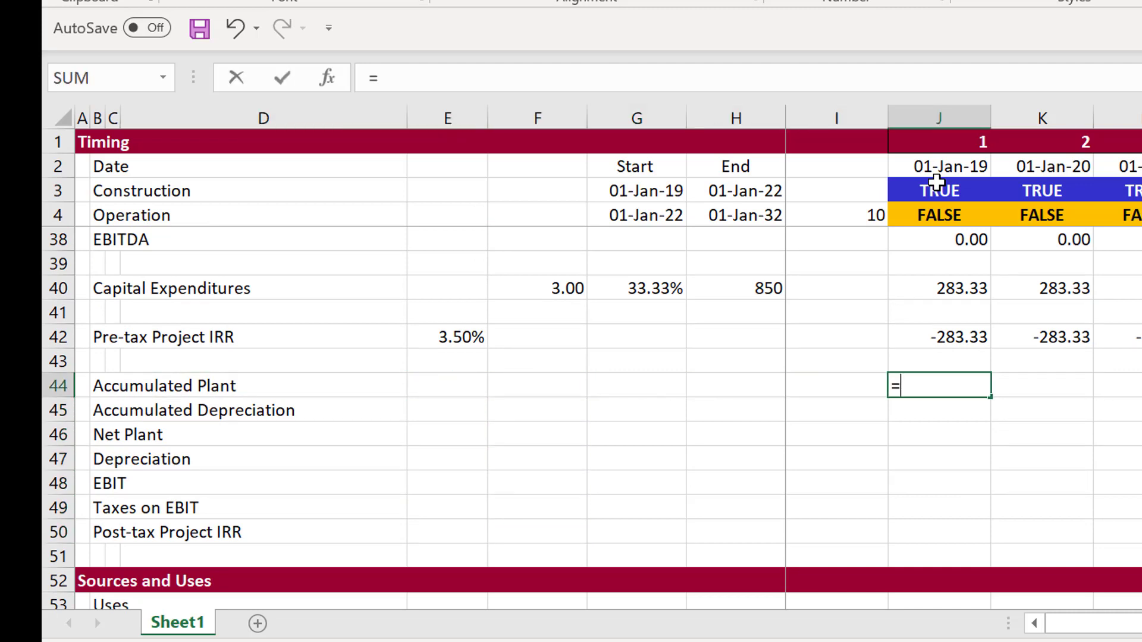
{"action": "key", "text": "Left"}
{"action": "type", "text": "+"}
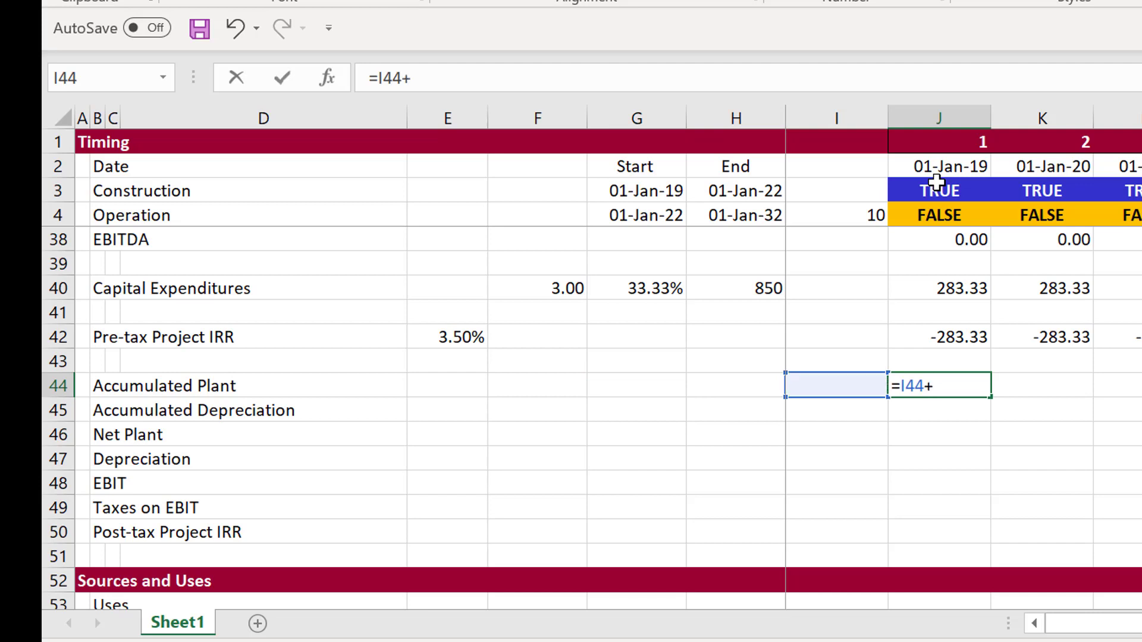
{"action": "key", "text": "Up"}
{"action": "key", "text": "Up"}
{"action": "key", "text": "Up"}
{"action": "key", "text": "Up"}
{"action": "key", "text": "Return"}
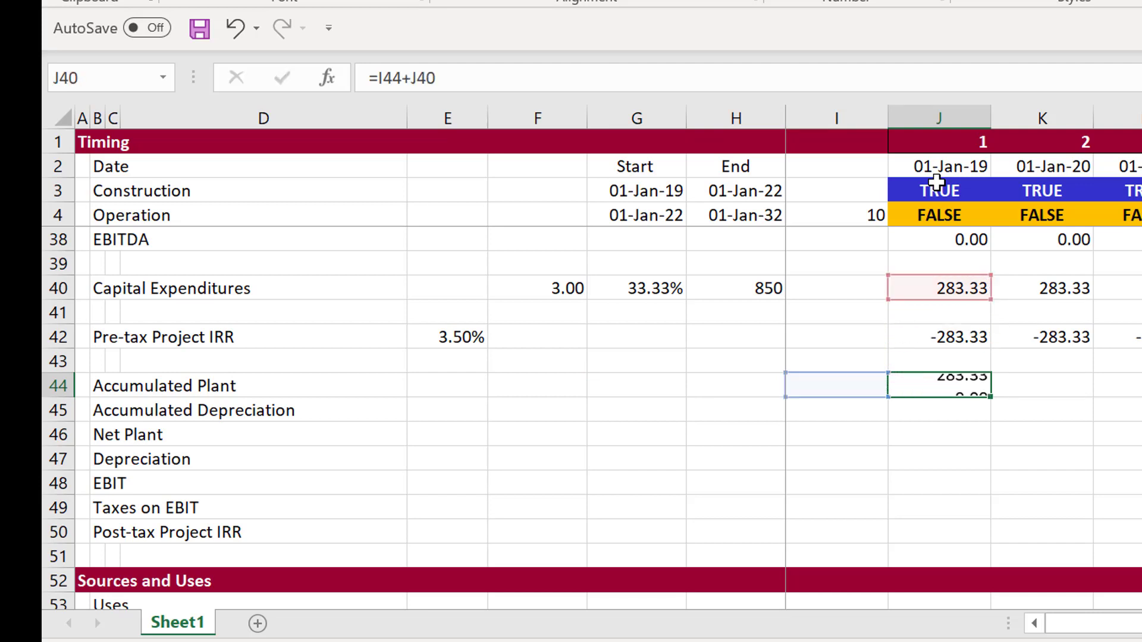
Step: Fill the accumulated plant formula from J44 across the remaining timeline periods of row 44
{"action": "key", "text": "Up"}
{"action": "key", "text": "ctrl+shift+Right"}
{"action": "key", "text": "ctrl+r"}
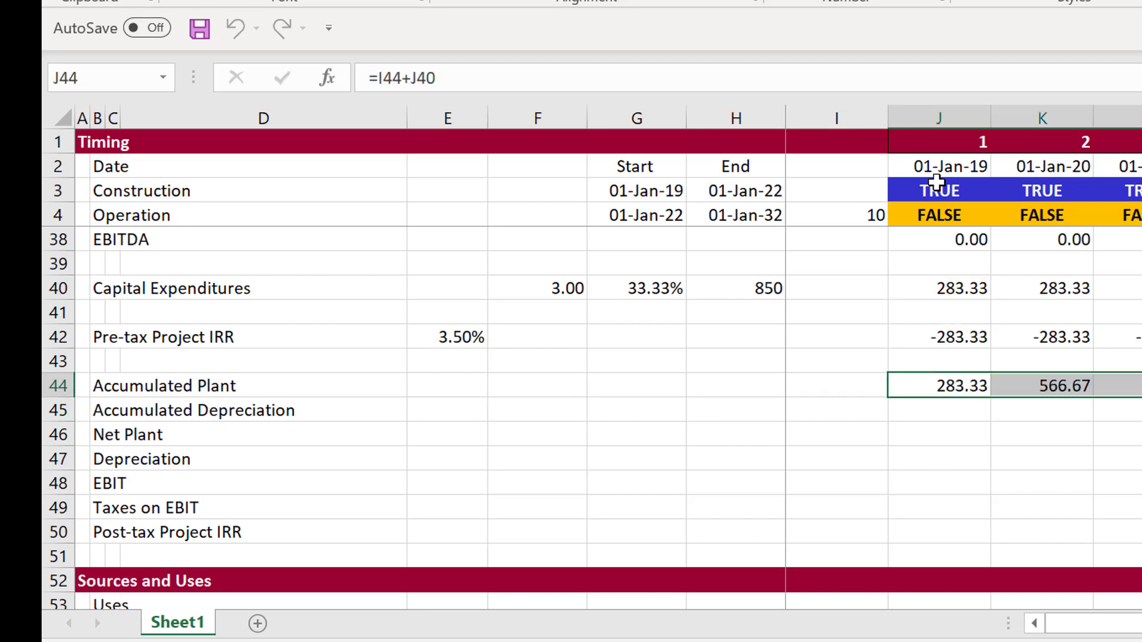
Step: Enter the accumulated depreciation formula =I45+J47 in J45, adding the period's depreciation to the previous balance
{"action": "key", "text": "Down"}
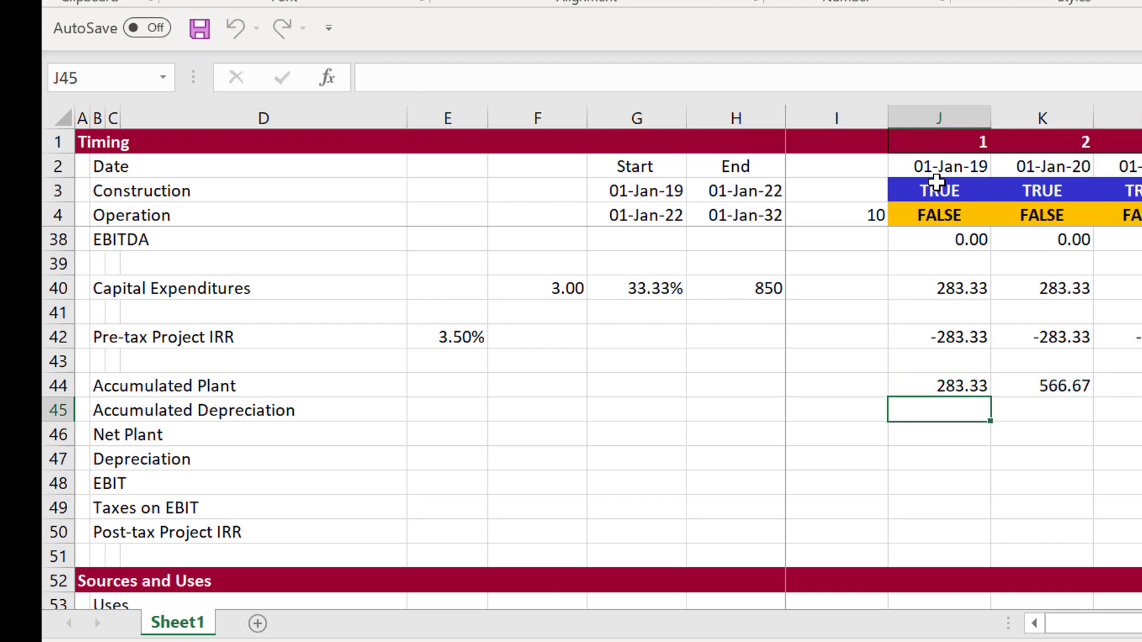
{"action": "type", "text": "="}
{"action": "key", "text": "Left"}
{"action": "type", "text": "+"}
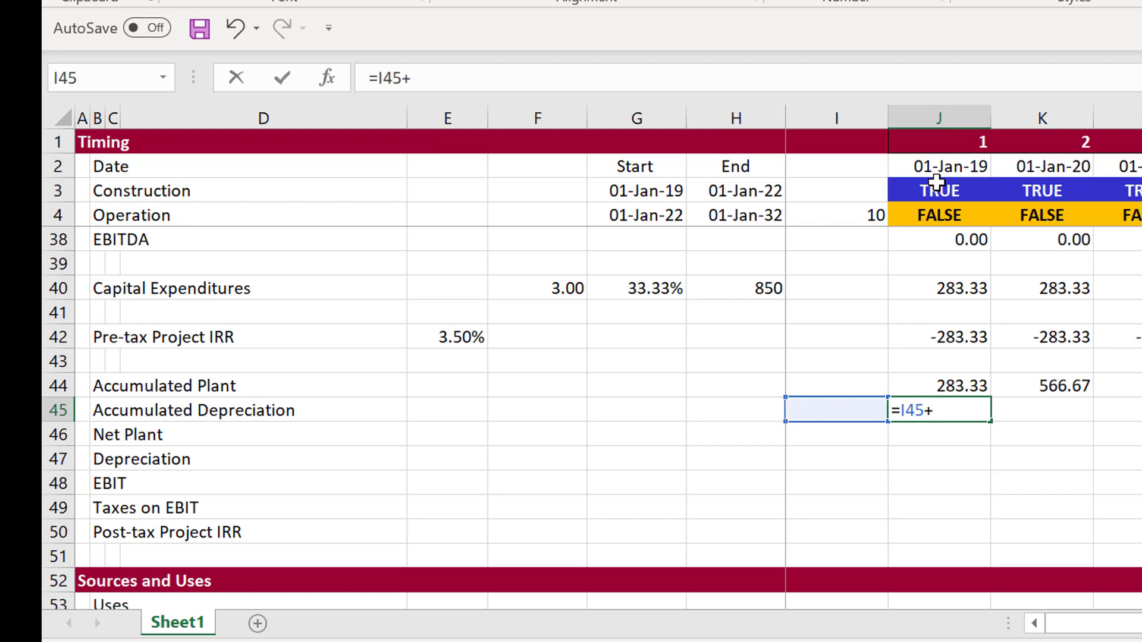
{"action": "key", "text": "Down"}
{"action": "key", "text": "Down"}
{"action": "key", "text": "Down"}
{"action": "key", "text": "Up"}
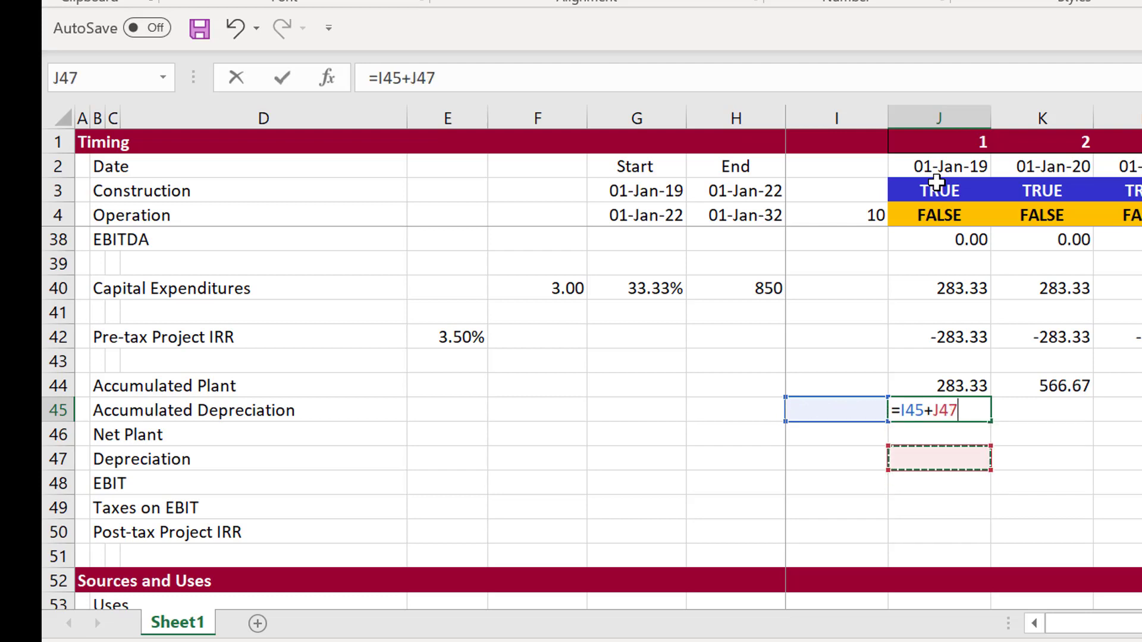
{"action": "key", "text": "Return"}
Step: Fill the accumulated depreciation formula from J45 across the remaining timeline periods of row 45
{"action": "key", "text": "Up"}
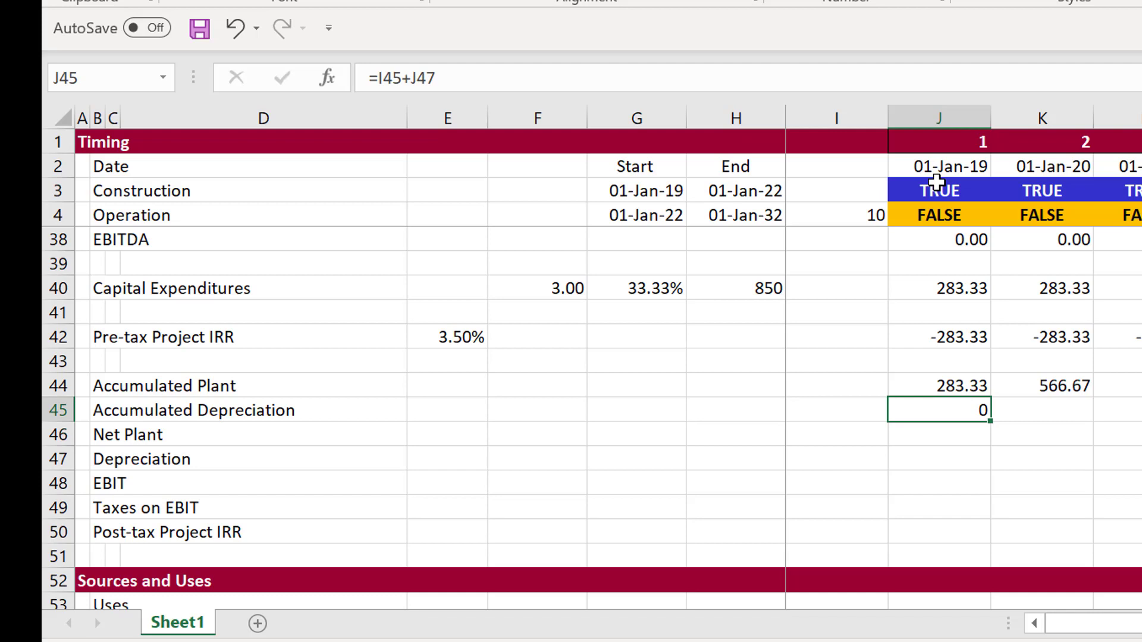
{"action": "key", "text": "shift+Right"}
{"action": "key", "text": "ctrl+r"}
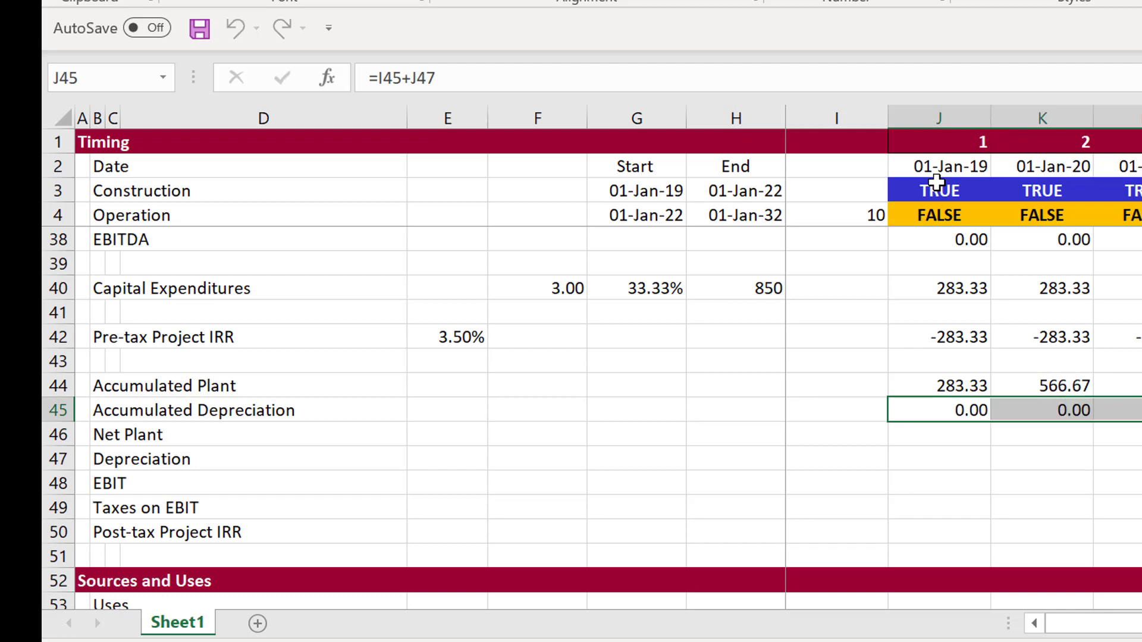
Step: Enter the net plant formula =J44-J45 in J46, subtracting accumulated depreciation from accumulated plant
{"action": "key", "text": "Down"}
{"action": "type", "text": "="}
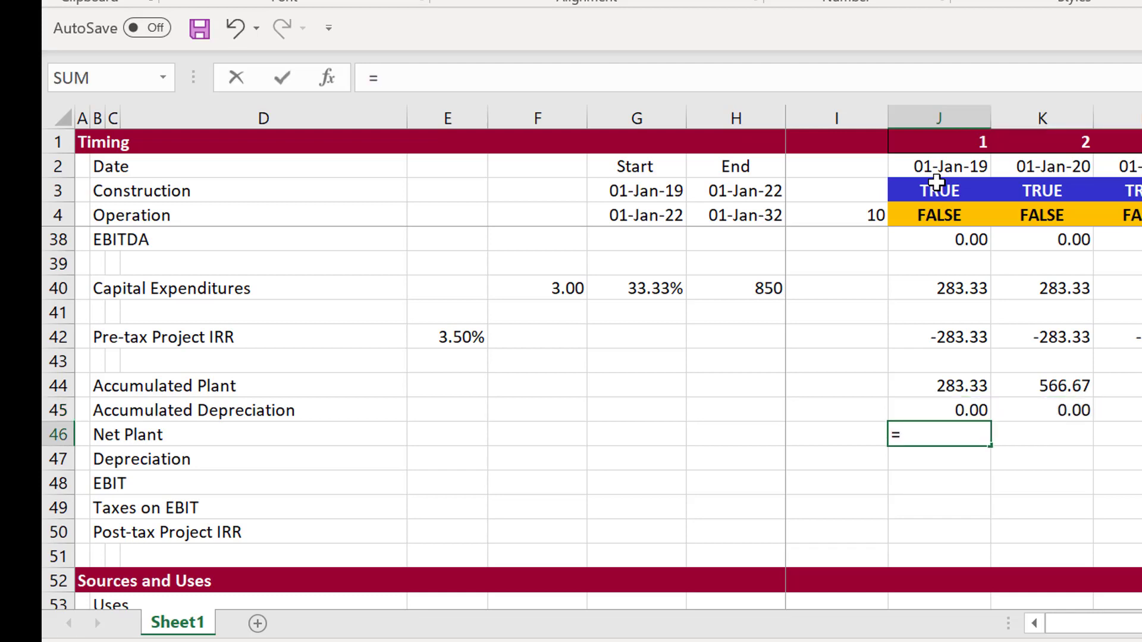
{"action": "key", "text": "Up"}
{"action": "key", "text": "Up"}
{"action": "type", "text": "-"}
{"action": "key", "text": "Up"}
{"action": "key", "text": "Return"}
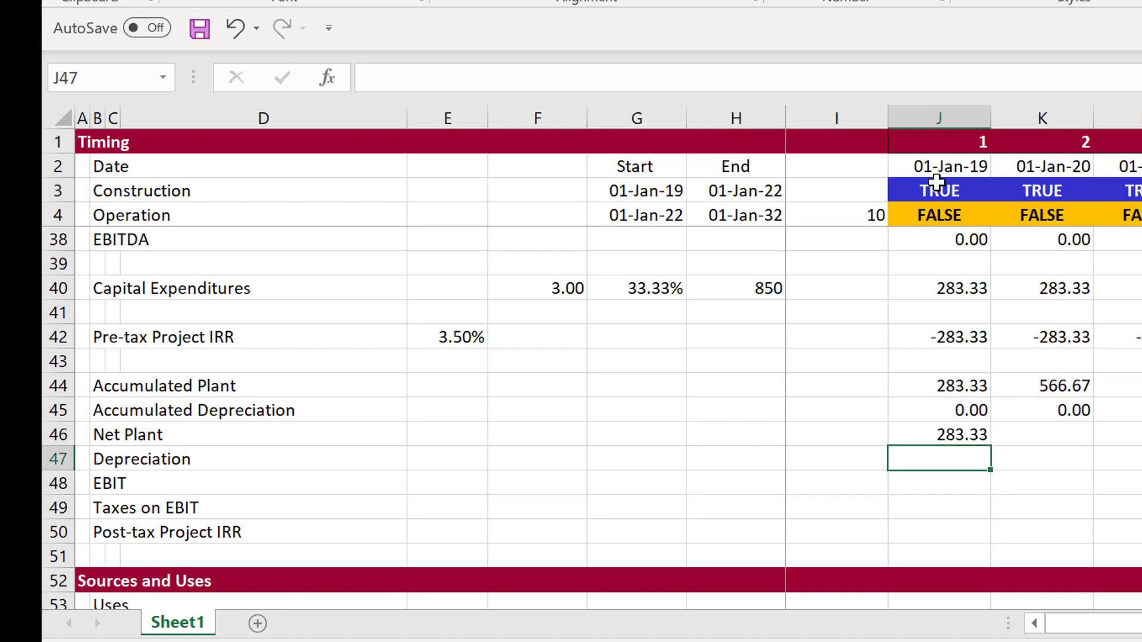
Step: Fill the net plant formula from J46 across the remaining timeline periods of row 46
{"action": "key", "text": "Up"}
{"action": "key", "text": "shift+Right"}
{"action": "key", "text": "ctrl+r"}
Step: Link G47 of the Depreciation row to the Operations years assumption with =F11
{"action": "key", "text": "Down"}
{"action": "key", "text": "Left"}
{"action": "key", "text": "Left"}
{"action": "key", "text": "Left"}
{"action": "key", "text": "Left"}
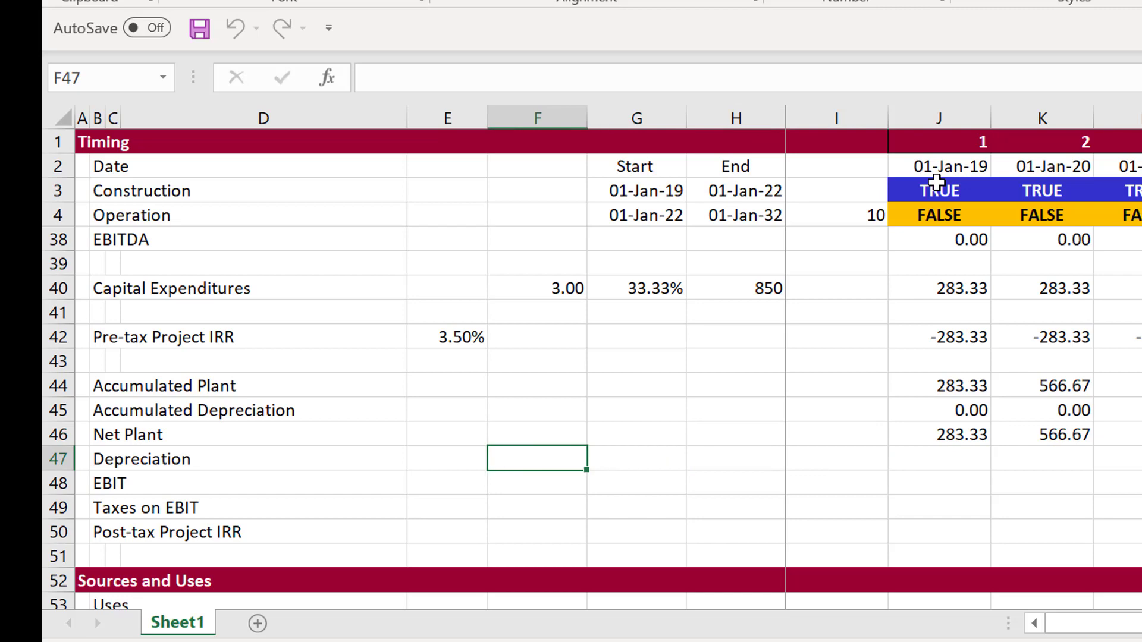
{"action": "key", "text": "Right"}
{"action": "key", "text": "Left"}
{"action": "key", "text": "Right"}
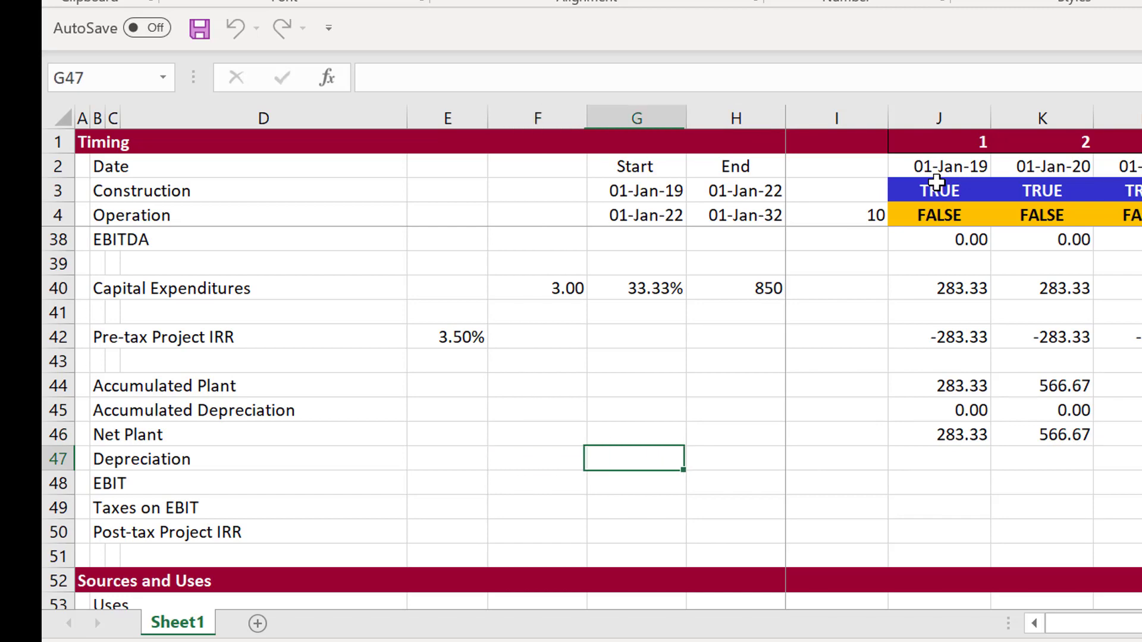
{"action": "type", "text": "="}
{"action": "key", "text": "Up"}
{"action": "key", "text": "Up"}
{"action": "key", "text": "Up"}
{"action": "key", "text": "Up"}
{"action": "key", "text": "Up"}
{"action": "key", "text": "Up"}
{"action": "key", "text": "Up"}
{"action": "key", "text": "Up"}
{"action": "key", "text": "Up"}
{"action": "key", "text": "Up"}
{"action": "key", "text": "Up"}
{"action": "key", "text": "Up"}
{"action": "key", "text": "Up"}
{"action": "key", "text": "Up"}
{"action": "key", "text": "Up"}
{"action": "key", "text": "Up"}
{"action": "key", "text": "Up"}
{"action": "key", "text": "Up"}
{"action": "key", "text": "Up"}
{"action": "key", "text": "Up"}
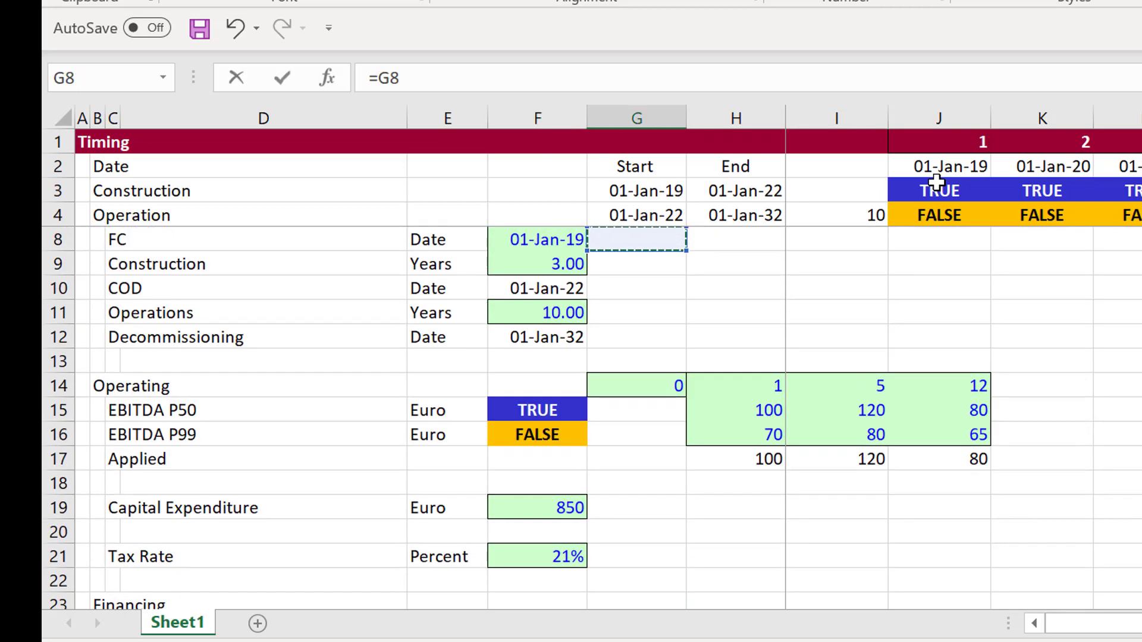
{"action": "key", "text": "Down"}
{"action": "key", "text": "Down"}
{"action": "key", "text": "Down"}
{"action": "key", "text": "Left"}
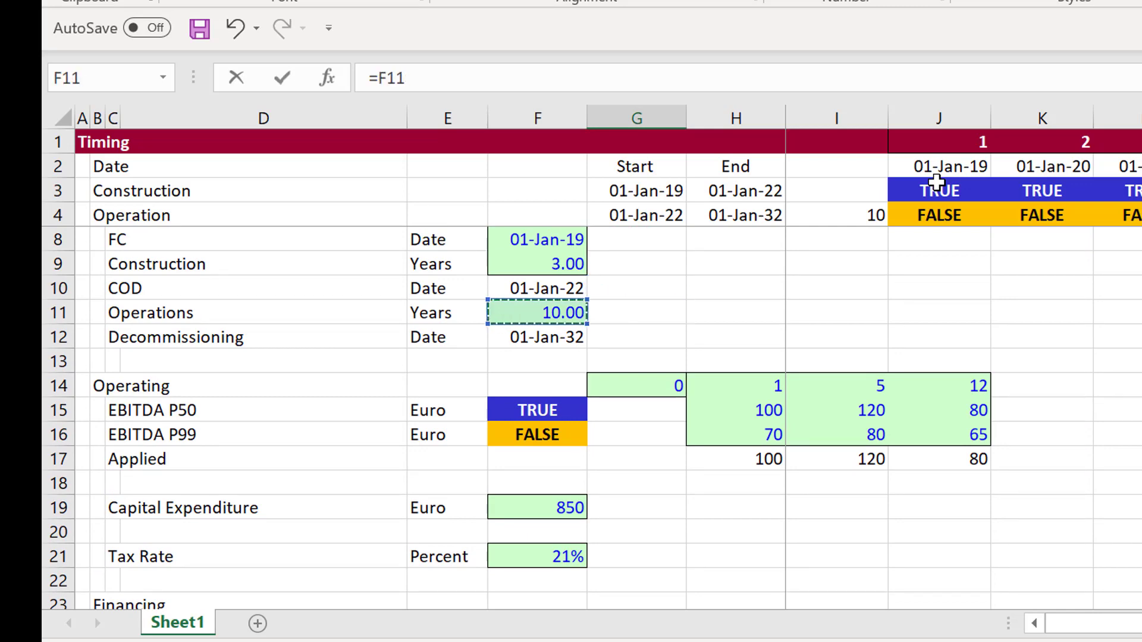
{"action": "key", "text": "Return"}
Step: Enter the depreciation formula =J44/$G$47*J4 in J47, dividing accumulated plant by the operating years and applying the operation flag
{"action": "key", "text": "Up"}
{"action": "key", "text": "Right"}
{"action": "key", "text": "Right"}
{"action": "key", "text": "Right"}
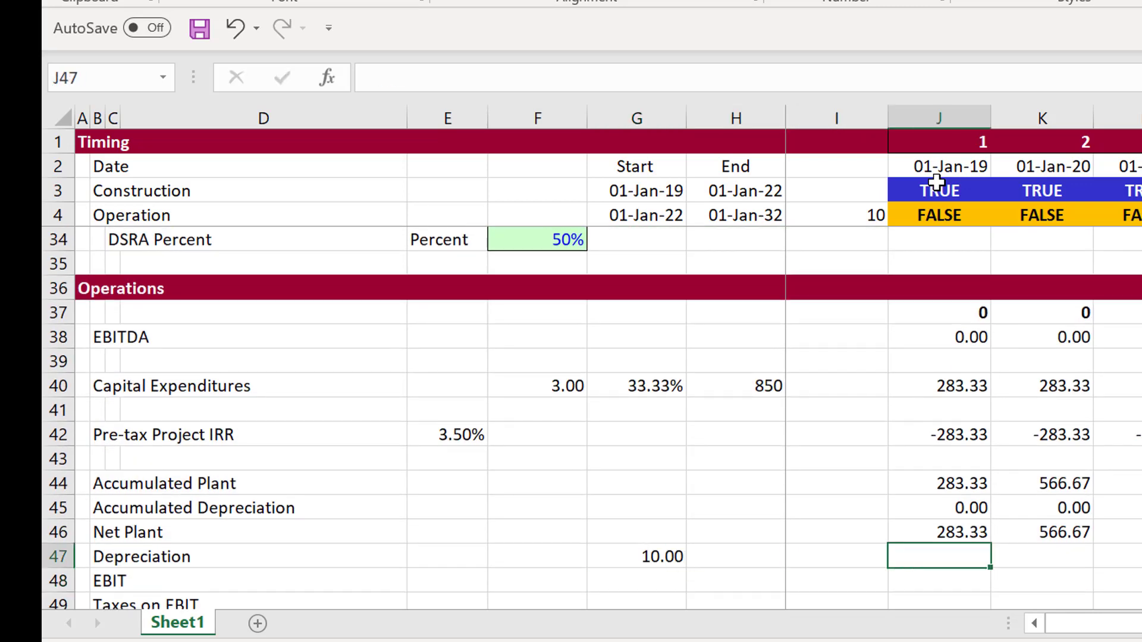
{"action": "type", "text": "="}
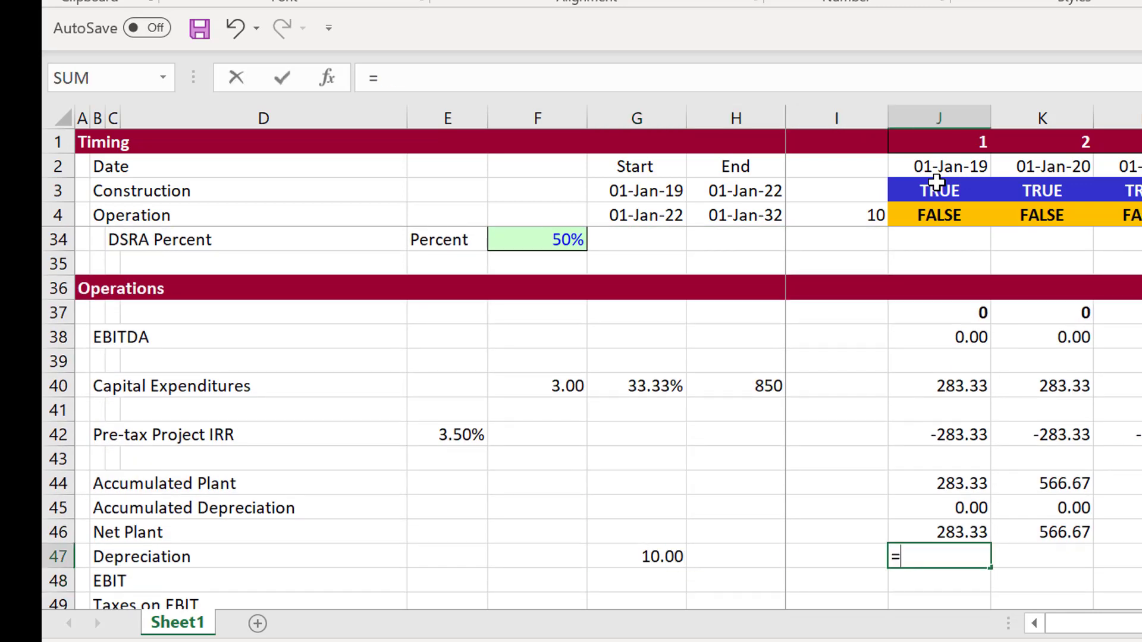
{"action": "key", "text": "Up"}
{"action": "key", "text": "Up"}
{"action": "key", "text": "Up"}
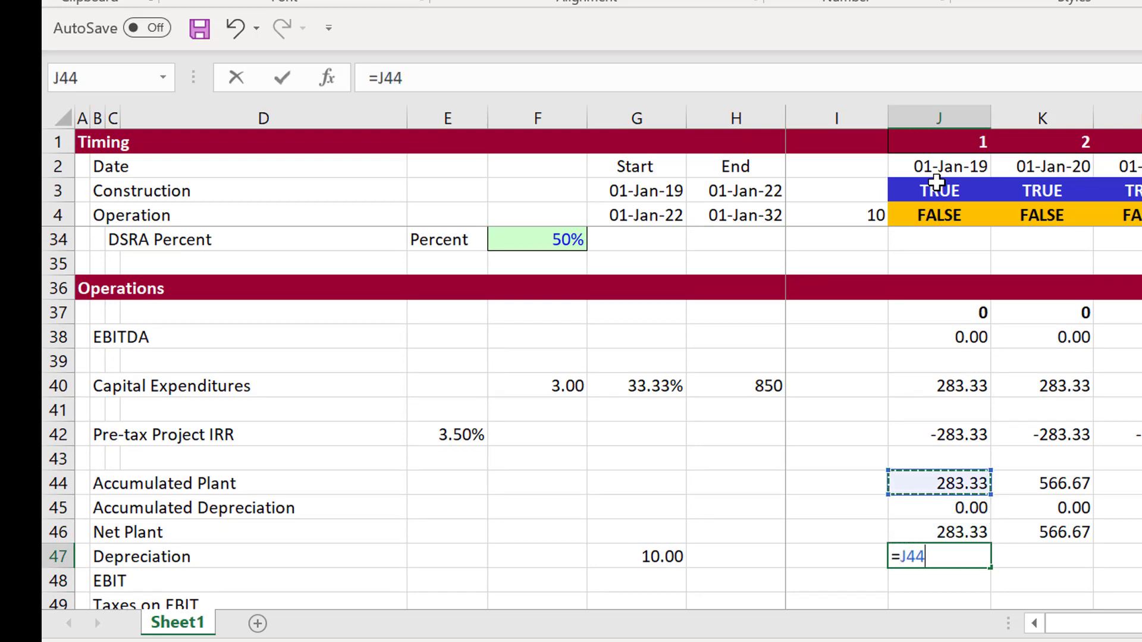
{"action": "type", "text": "/"}
{"action": "key", "text": "Left"}
{"action": "key", "text": "Left"}
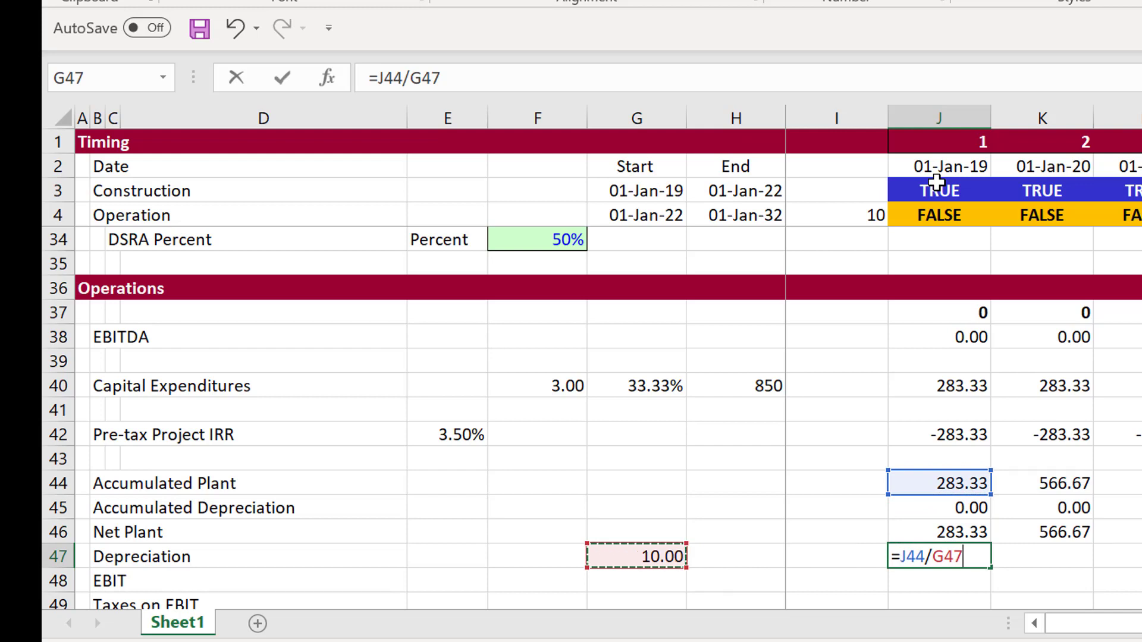
{"action": "key", "text": "F4"}
{"action": "type", "text": "*"}
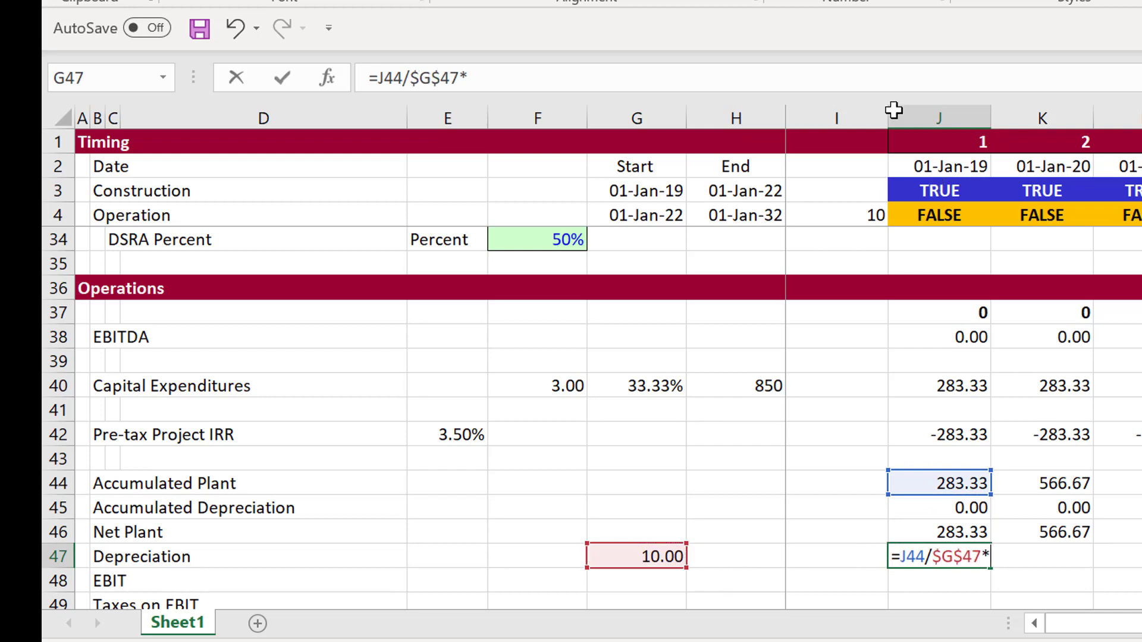
{"action": "left_click", "coordinate": [937, 206]}
{"action": "key", "text": "Return"}
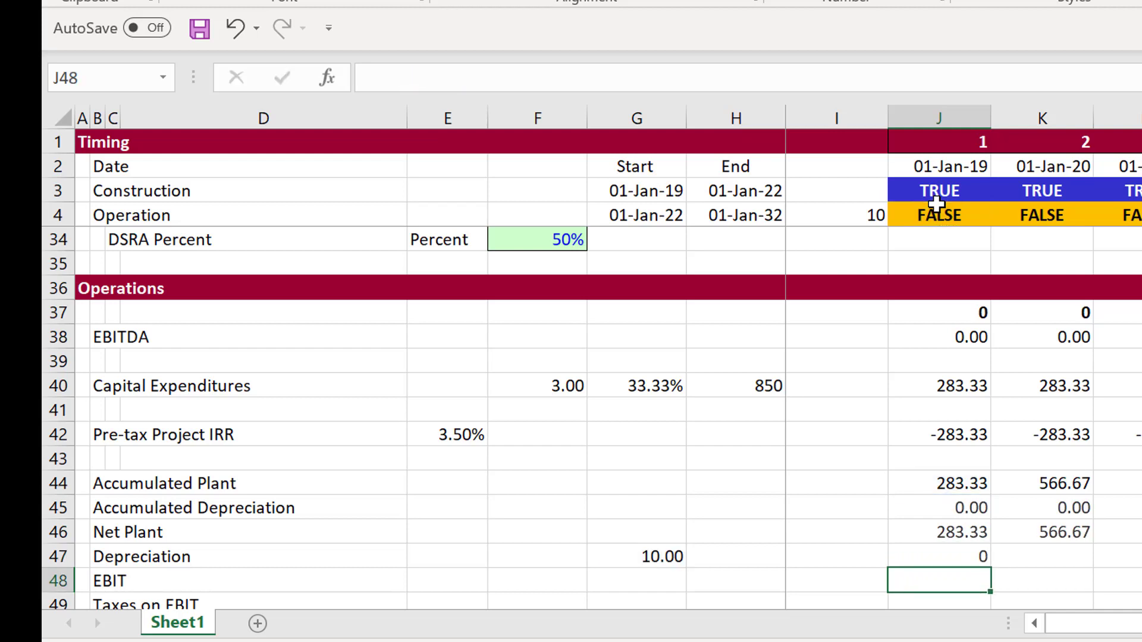
Step: Fill the depreciation formula from J47 across the remaining timeline periods of row 47
{"action": "key", "text": "Up"}
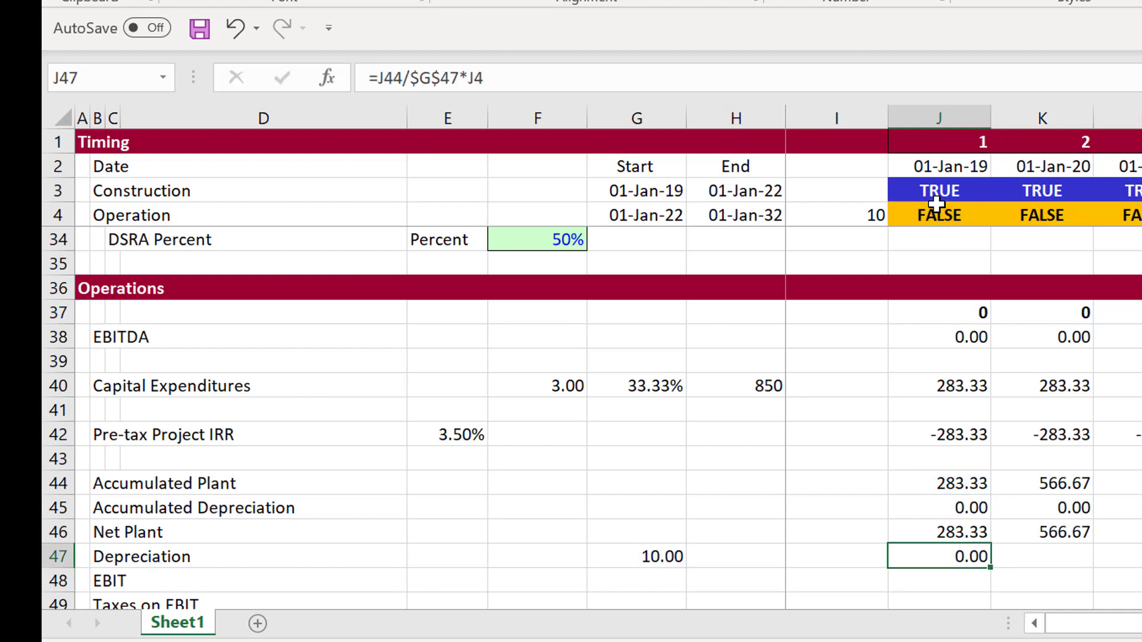
{"action": "key", "text": "Left"}
{"action": "key", "text": "Right"}
{"action": "key", "text": "shift+Right"}
{"action": "key", "text": "ctrl+r"}
Step: Examine the depreciation, accumulated depreciation and net plant values across the timeline along row 47
{"action": "key", "text": "Left"}
{"action": "key", "text": "Right"}
{"action": "key", "text": "Right"}
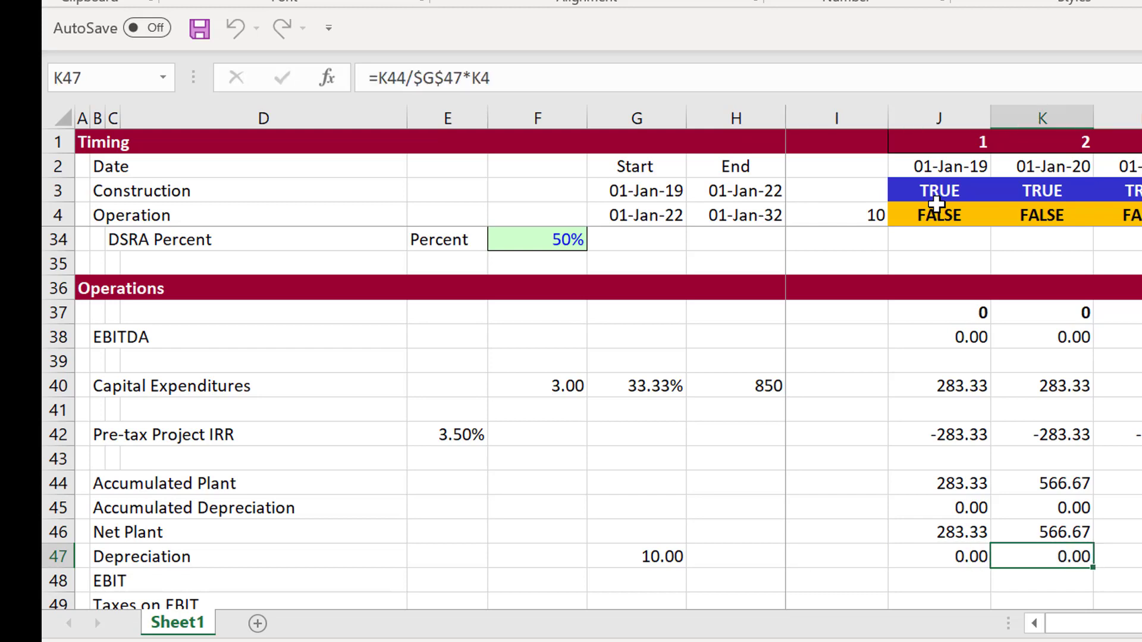
{"action": "key", "text": "Right"}
{"action": "key", "text": "Right"}
{"action": "key", "text": "Right"}
{"action": "key", "text": "Right"}
{"action": "key", "text": "Right"}
{"action": "key", "text": "Right"}
{"action": "key", "text": "Right"}
{"action": "key", "text": "Right"}
{"action": "key", "text": "Right"}
{"action": "key", "text": "Right"}
{"action": "key", "text": "Right"}
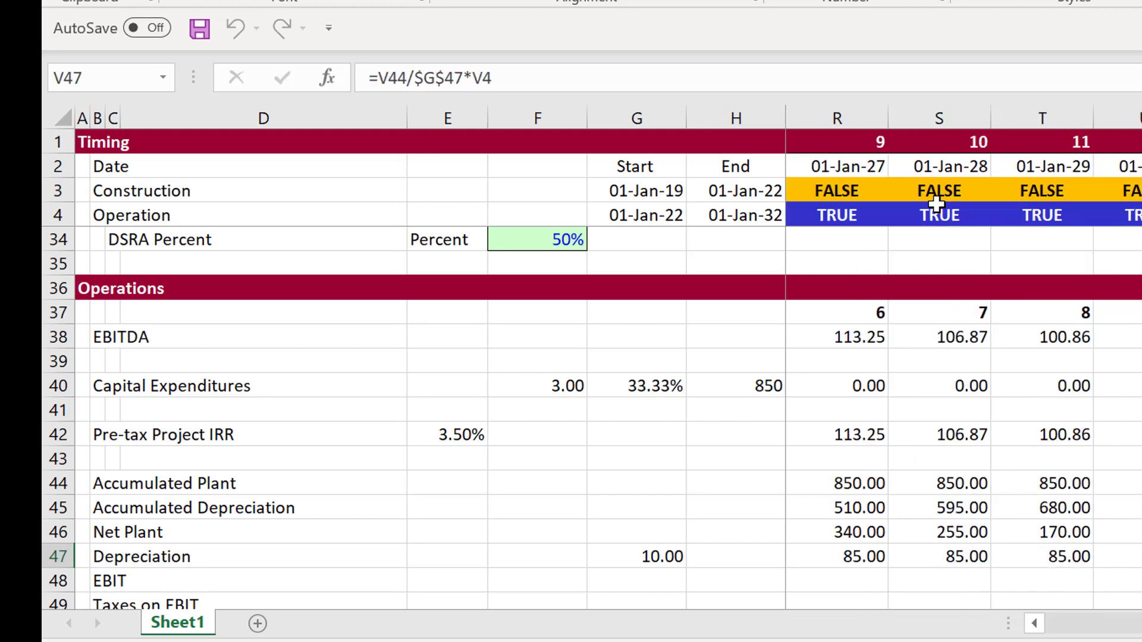
{"action": "key", "text": "Left"}
{"action": "key", "text": "Left"}
{"action": "key", "text": "Left"}
{"action": "key", "text": "Left"}
{"action": "key", "text": "Left"}
{"action": "key", "text": "Left"}
{"action": "key", "text": "Left"}
{"action": "key", "text": "Left"}
{"action": "key", "text": "Left"}
{"action": "key", "text": "Left"}
{"action": "key", "text": "Left"}
{"action": "key", "text": "Left"}
{"action": "key", "text": "Left"}
Step: Cap depreciation at the prior period's net plant by changing J47 to =MIN(J44/$G$47*J4,I46), and fill it across the timeline
{"action": "key", "text": "Right"}
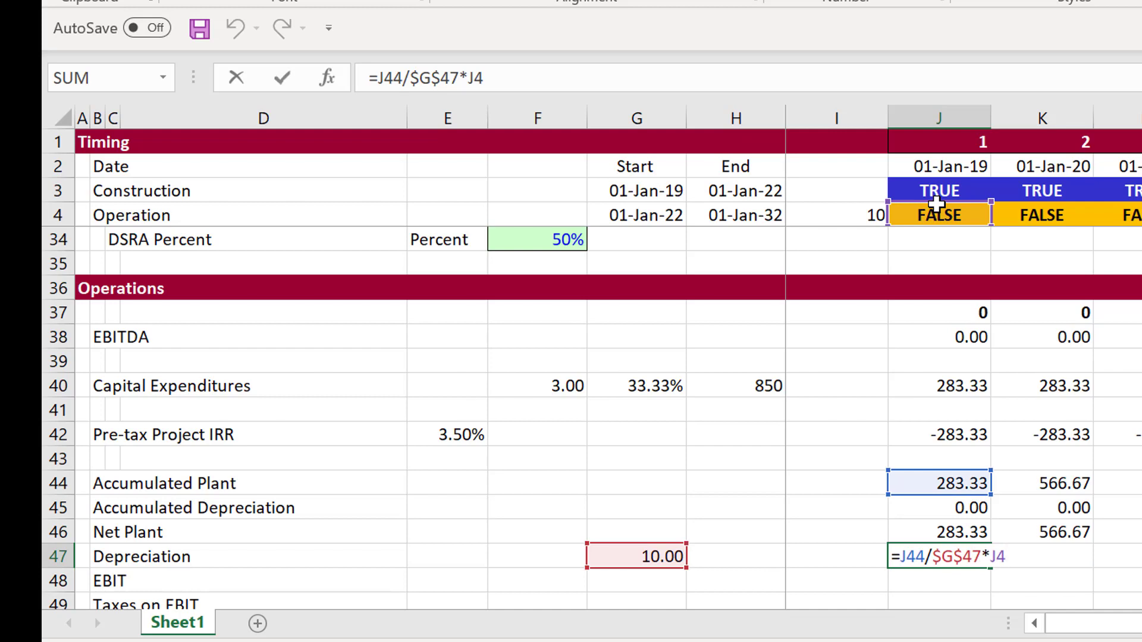
{"action": "type", "text": "min("}
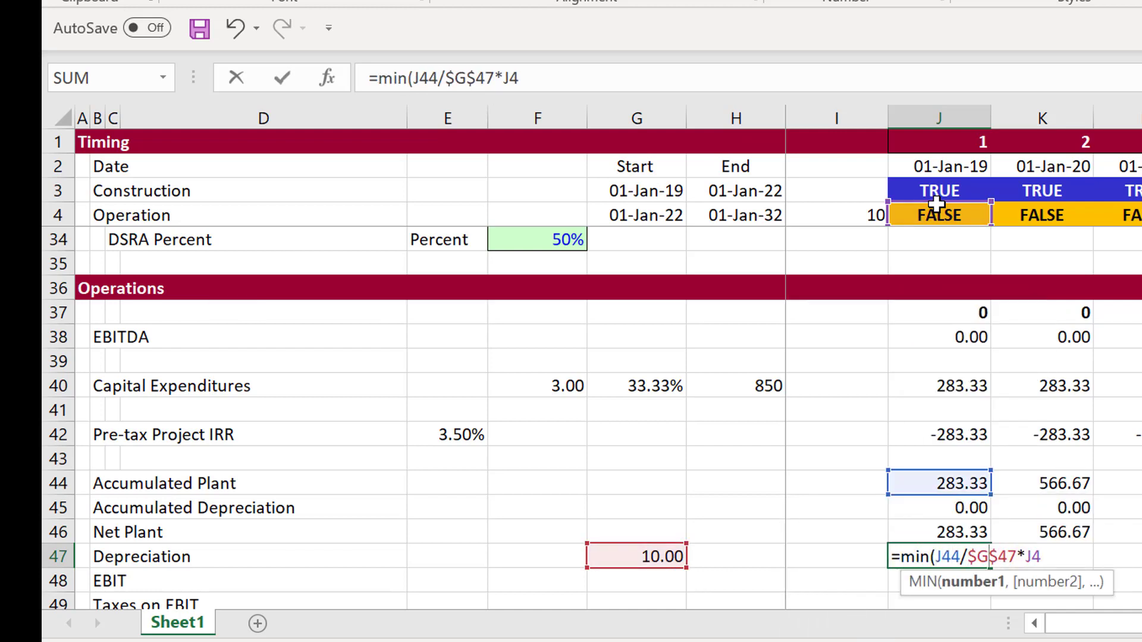
{"action": "type", "text": ","}
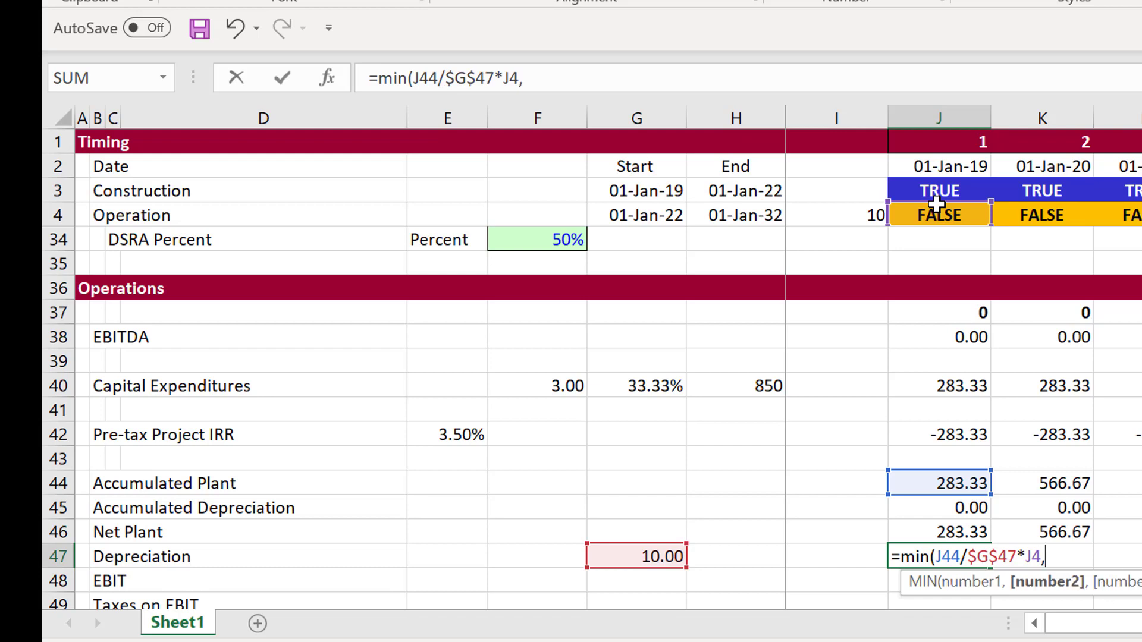
{"action": "left_click", "coordinate": [856, 530]}
{"action": "key", "text": "Return"}
{"action": "key", "text": "Up"}
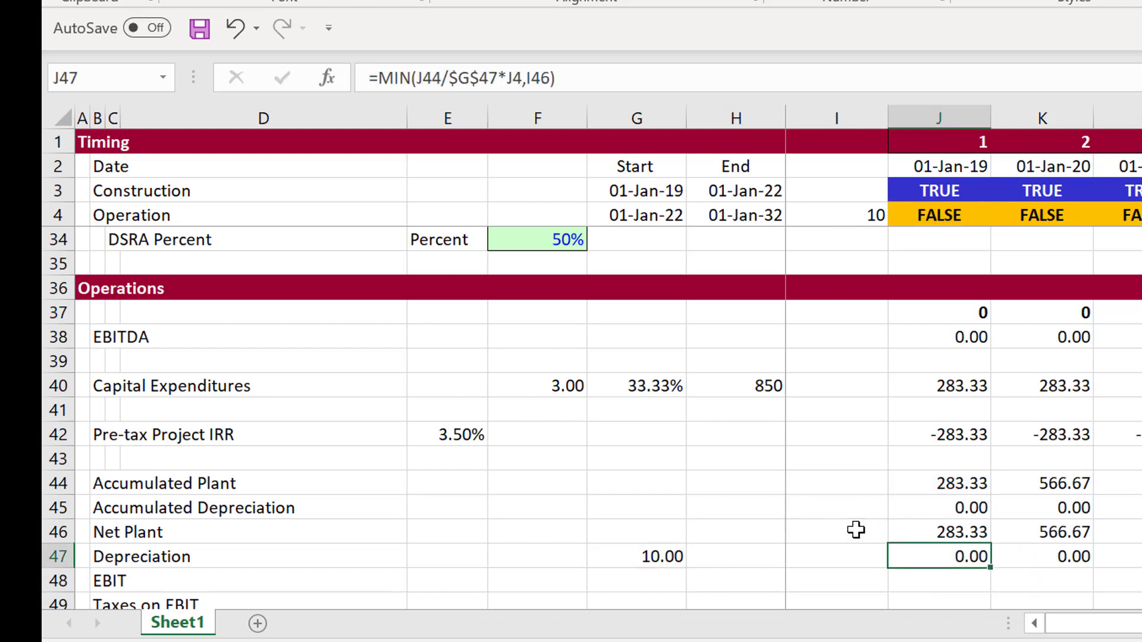
{"action": "key", "text": "ctrl+shift+r"}
{"action": "key", "text": "Down"}
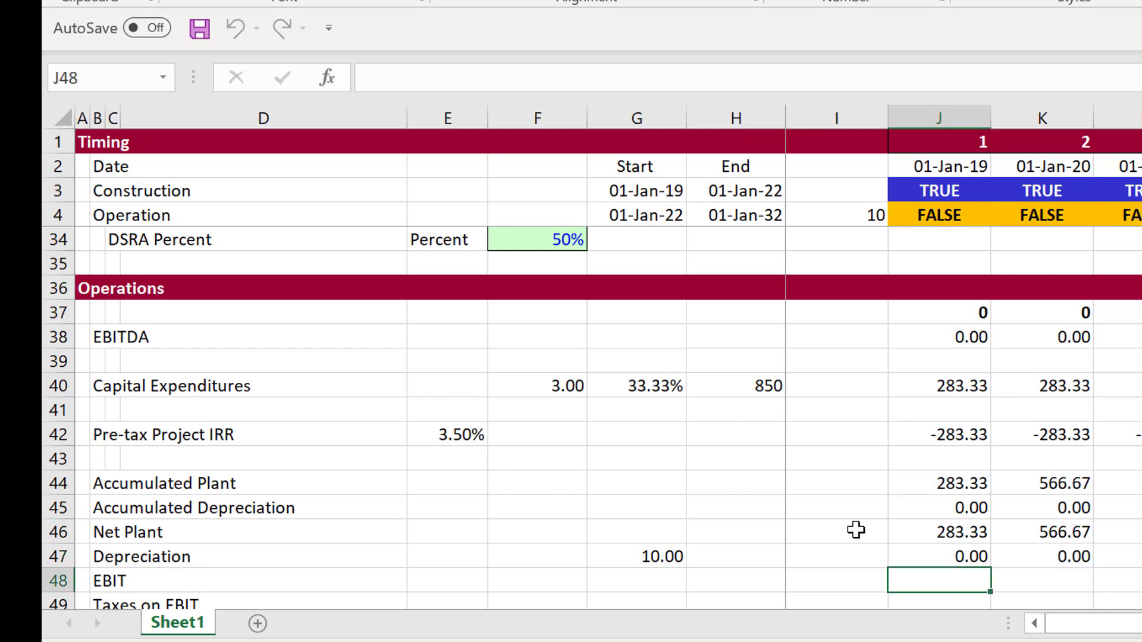
Step: Calculate EBIT in J48 as EBITDA minus depreciation with =J38-J47, and fill the formula across the timeline
{"action": "type", "text": "="}
{"action": "key", "text": "Up"}
{"action": "key", "text": "Up"}
{"action": "key", "text": "Up"}
{"action": "key", "text": "Up"}
{"action": "key", "text": "Up"}
{"action": "key", "text": "Up"}
{"action": "key", "text": "Up"}
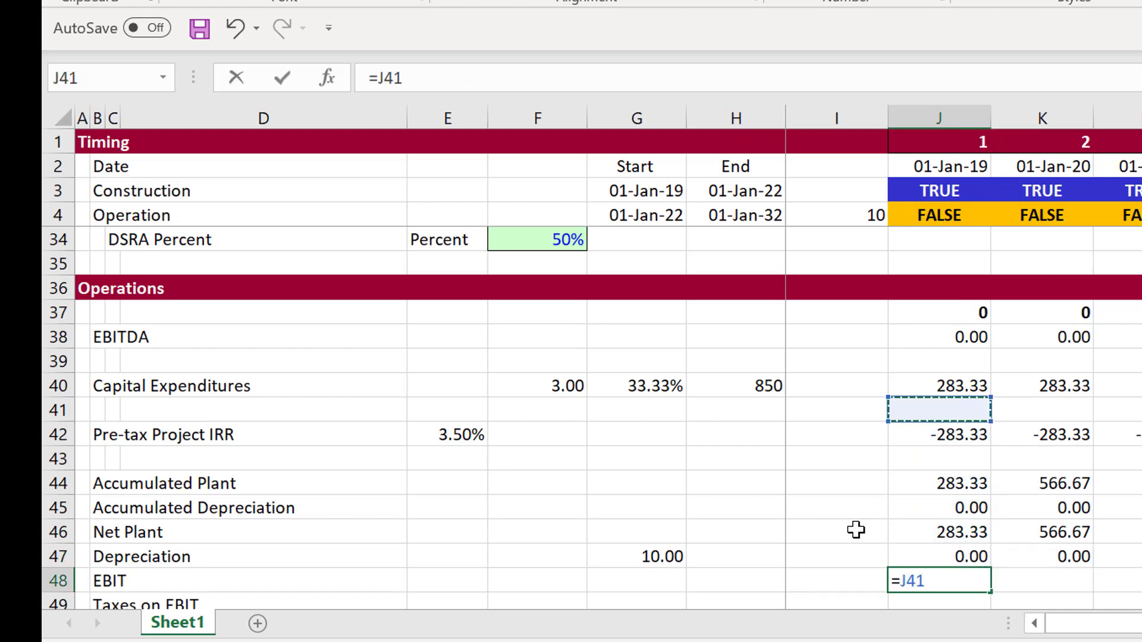
{"action": "key", "text": "Up"}
{"action": "key", "text": "Up"}
{"action": "key", "text": "Up"}
{"action": "type", "text": "-"}
{"action": "key", "text": "Up"}
{"action": "key", "text": "Up"}
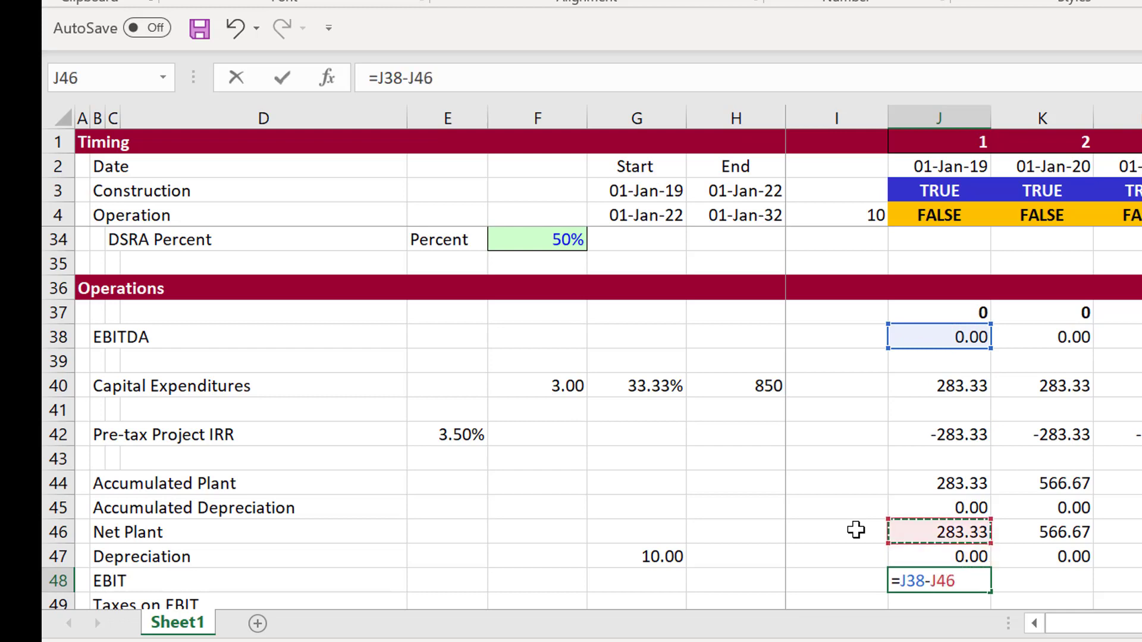
{"action": "key", "text": "Down"}
{"action": "key", "text": "Return"}
{"action": "key", "text": "Up"}
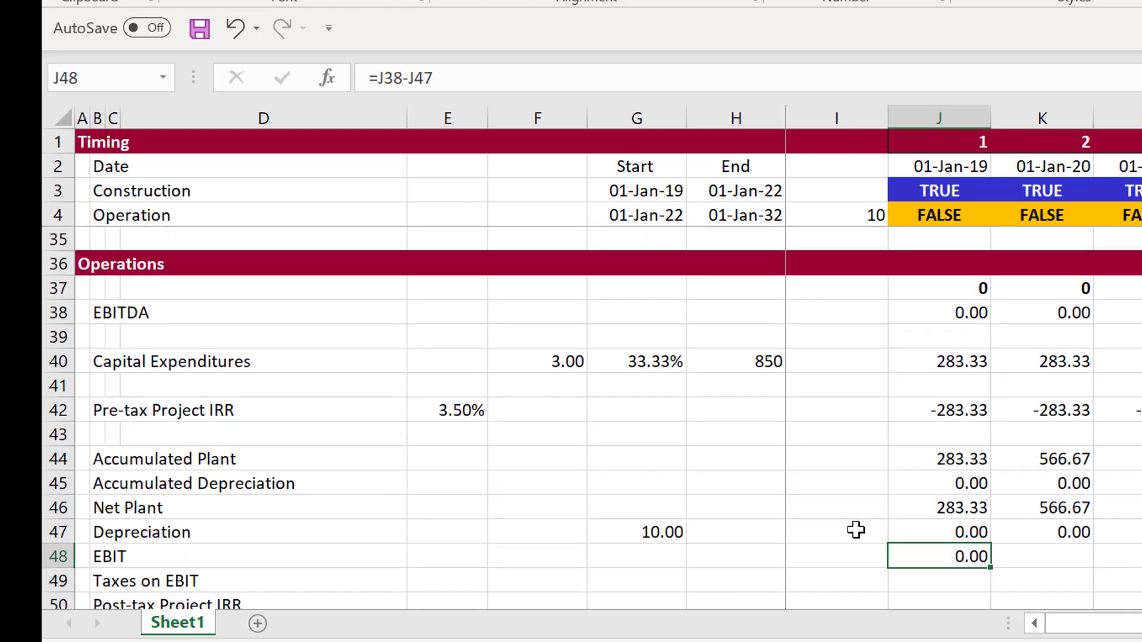
{"action": "key", "text": "shift+Right"}
Step: Insert a blank row between the Depreciation and EBIT rows
{"action": "key", "text": "shift+space"}
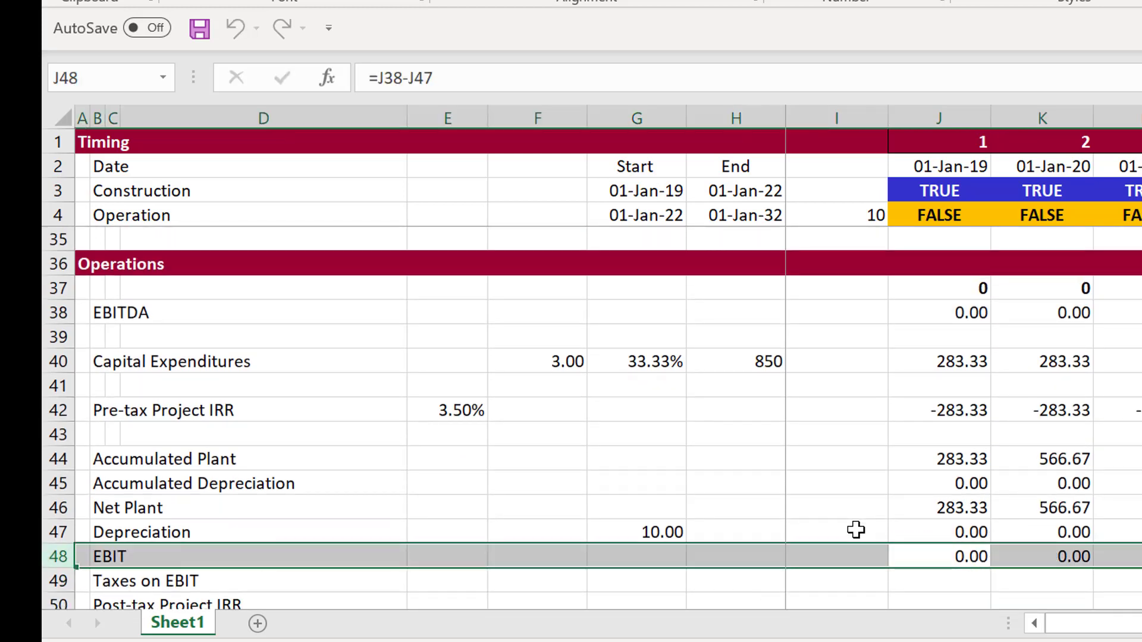
{"action": "type", "text": "+"}
{"action": "key", "text": "Escape"}
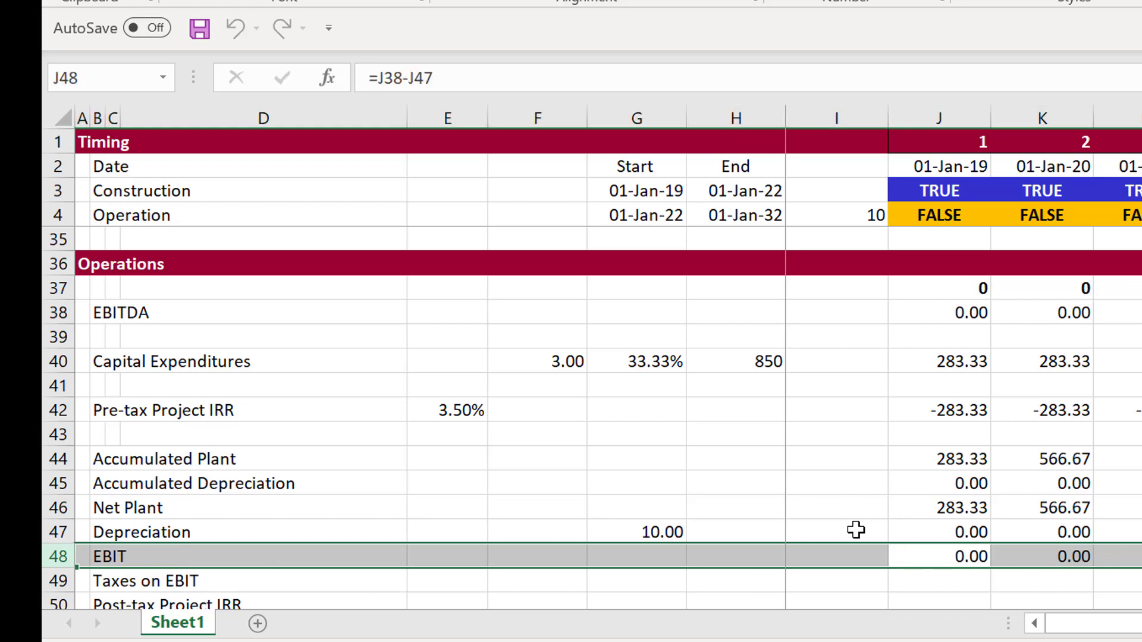
{"action": "key", "text": "ctrl+plus"}
{"action": "key", "text": "Down"}
{"action": "key", "text": "Down"}
{"action": "key", "text": "Down"}
{"action": "key", "text": "Up"}
{"action": "key", "text": "Up"}
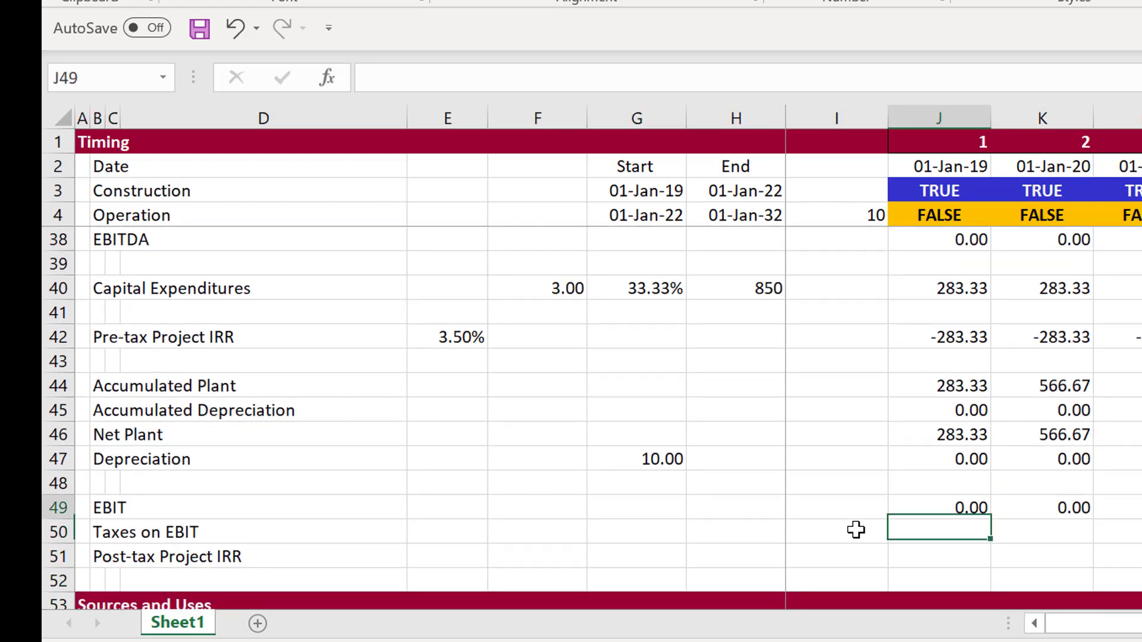
Step: Link G50 of the Taxes on EBIT row to the Tax Rate assumption with =F21
{"action": "key", "text": "Down"}
{"action": "key", "text": "Left"}
{"action": "key", "text": "Left"}
{"action": "key", "text": "Left"}
{"action": "type", "text": "="}
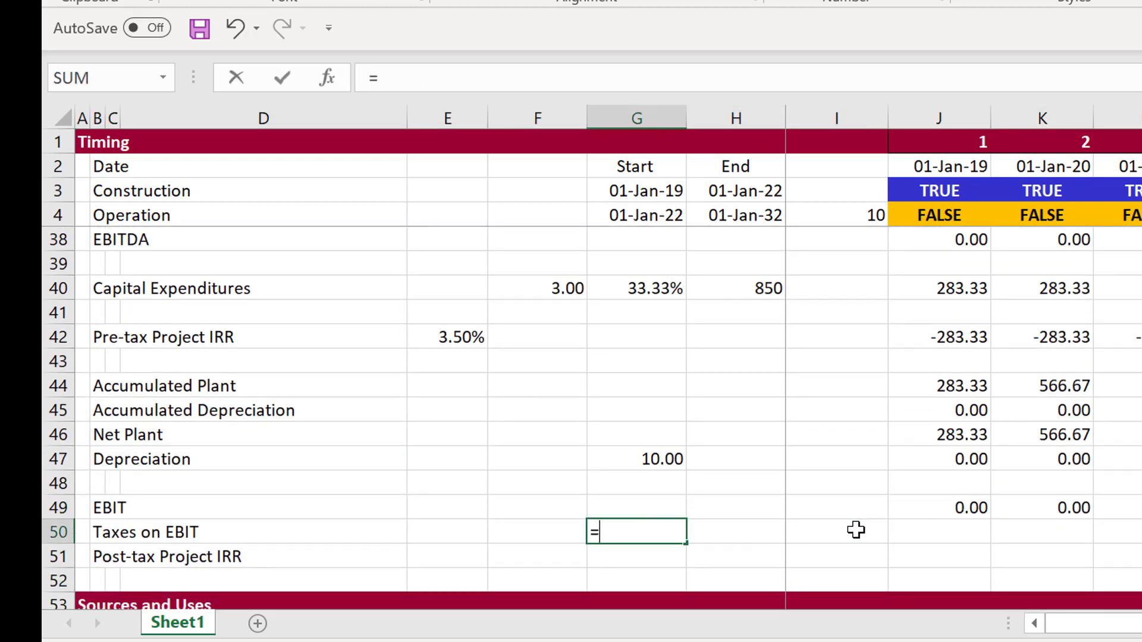
{"action": "key", "text": "Page_Up"}
{"action": "key", "text": "Page_Up"}
{"action": "key", "text": "Page_Up"}
{"action": "key", "text": "Down"}
{"action": "key", "text": "Down"}
{"action": "key", "text": "Down"}
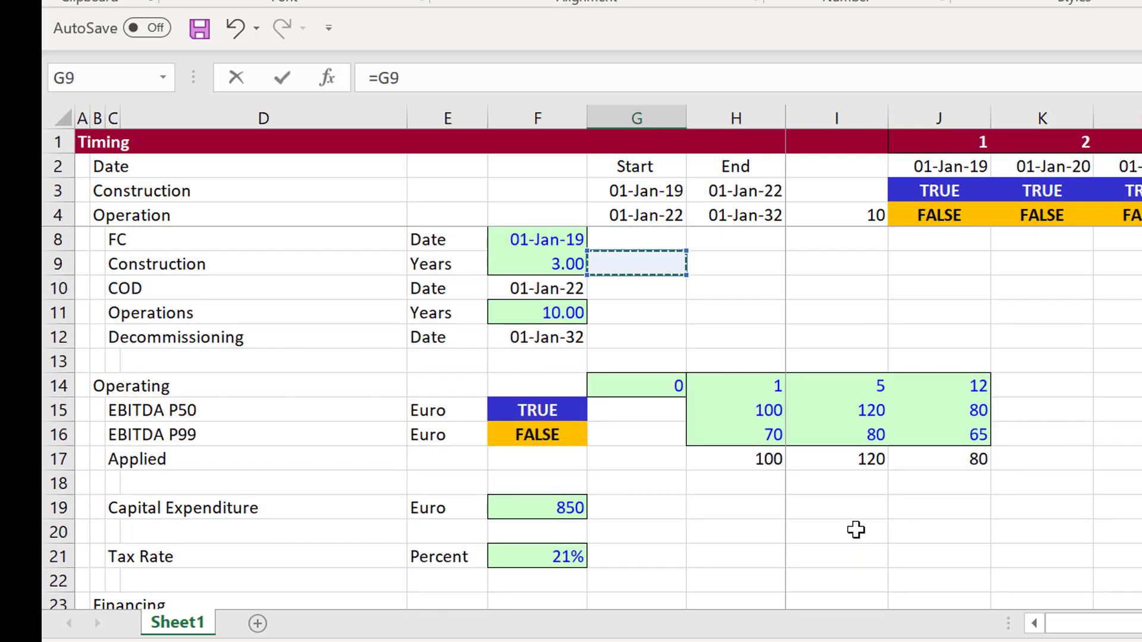
{"action": "key", "text": "Down"}
{"action": "key", "text": "Down"}
{"action": "key", "text": "Down"}
{"action": "key", "text": "Down"}
{"action": "key", "text": "Down"}
{"action": "key", "text": "Down"}
{"action": "key", "text": "Down"}
{"action": "key", "text": "Down"}
{"action": "key", "text": "Down"}
{"action": "key", "text": "Down"}
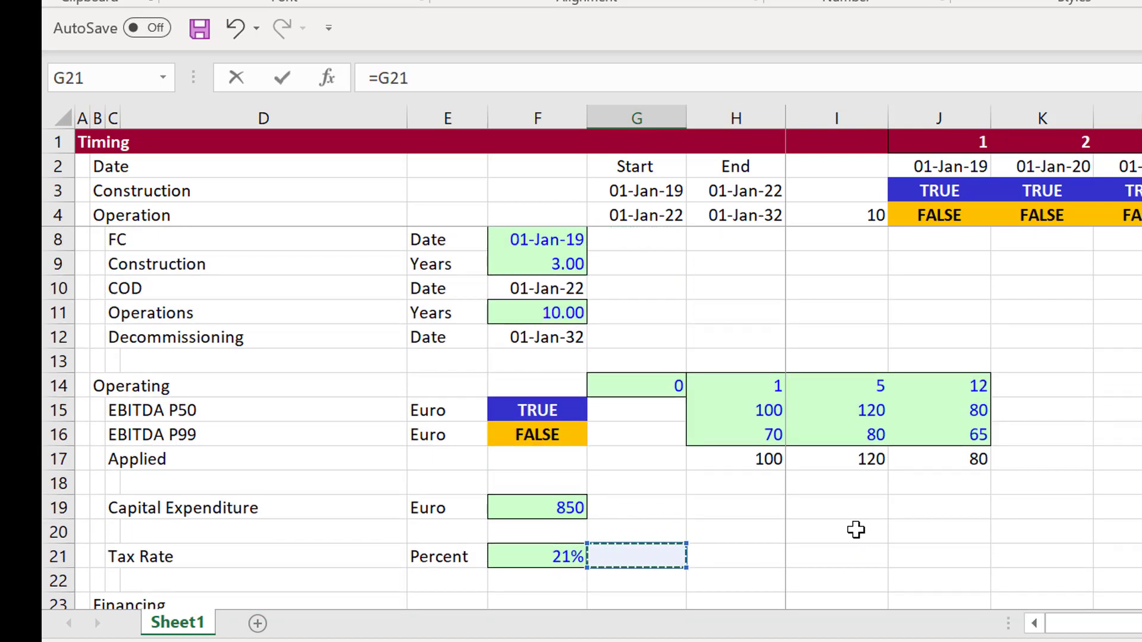
{"action": "key", "text": "Left"}
{"action": "key", "text": "Return"}
{"action": "key", "text": "Up"}
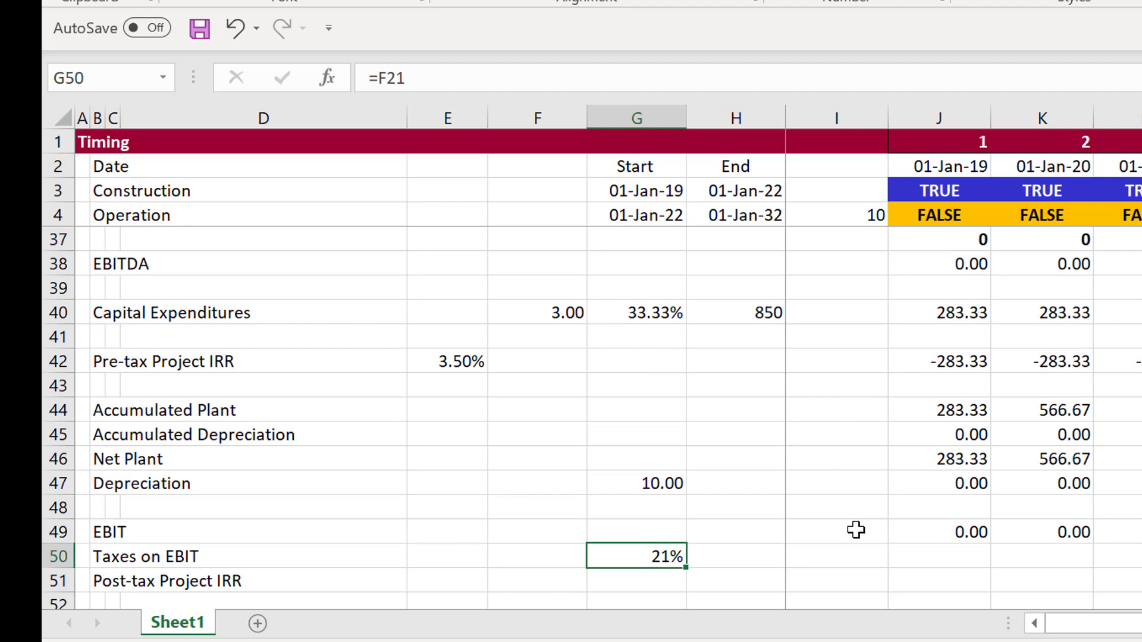
Step: Calculate taxes on EBIT in J50 with =J49*$G$50 and fill the formula across the timeline
{"action": "key", "text": "Right"}
{"action": "key", "text": "Right"}
{"action": "key", "text": "Right"}
{"action": "type", "text": "="}
{"action": "key", "text": "Up"}
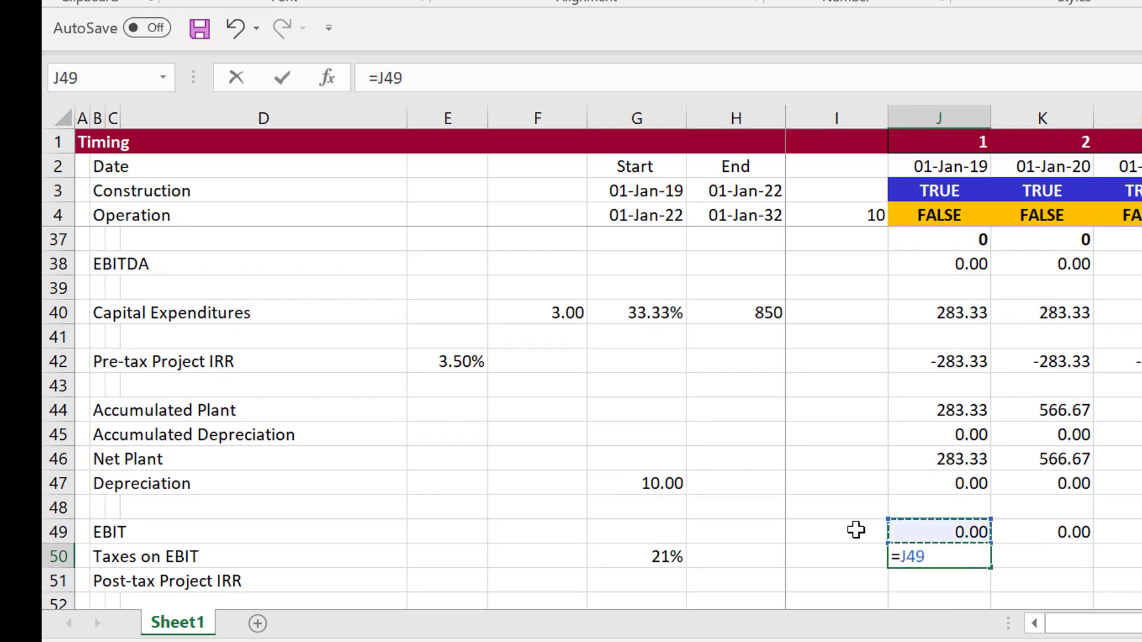
{"action": "type", "text": "*"}
{"action": "key", "text": "Left"}
{"action": "key", "text": "Left"}
{"action": "key", "text": "Left"}
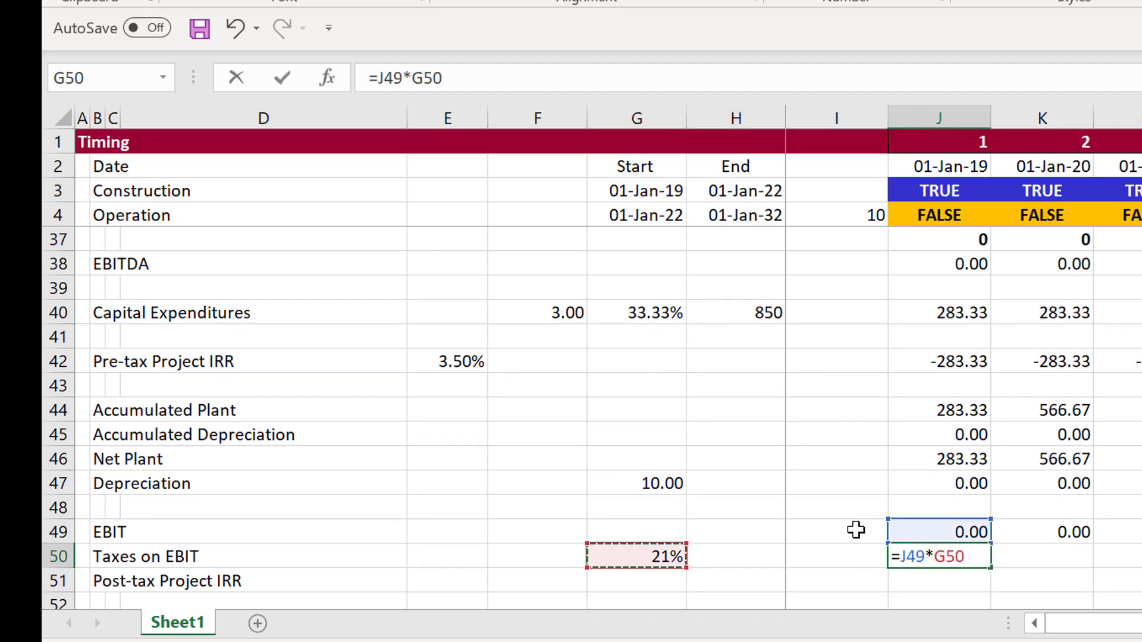
{"action": "key", "text": "F4"}
{"action": "key", "text": "ctrl+Return"}
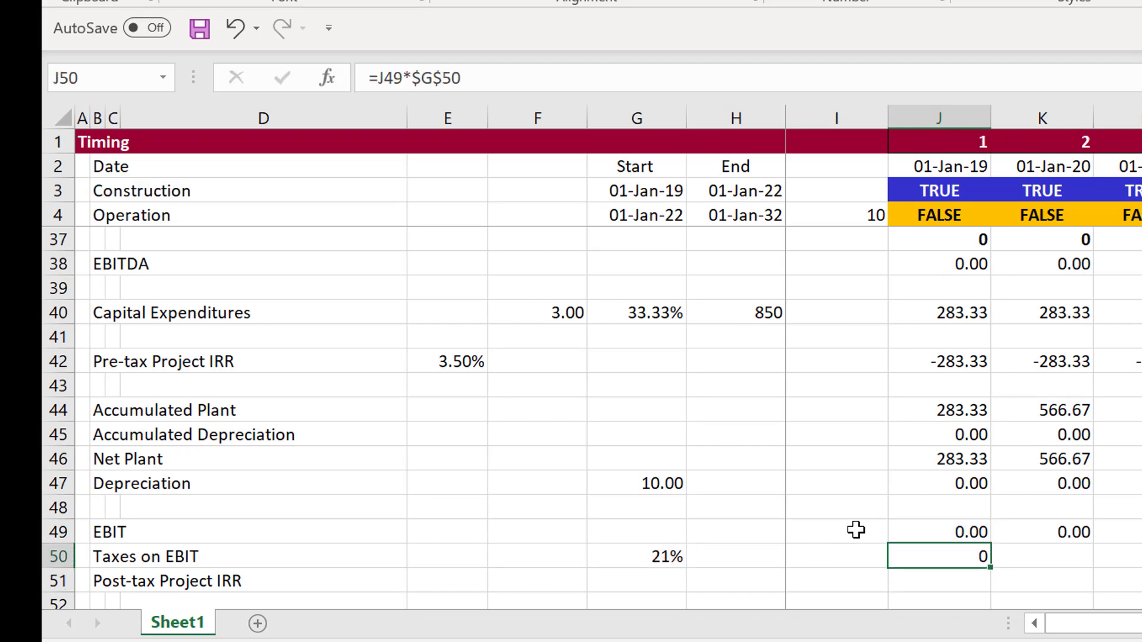
{"action": "key", "text": "ctrl+shift+Right"}
{"action": "key", "text": "ctrl+r"}
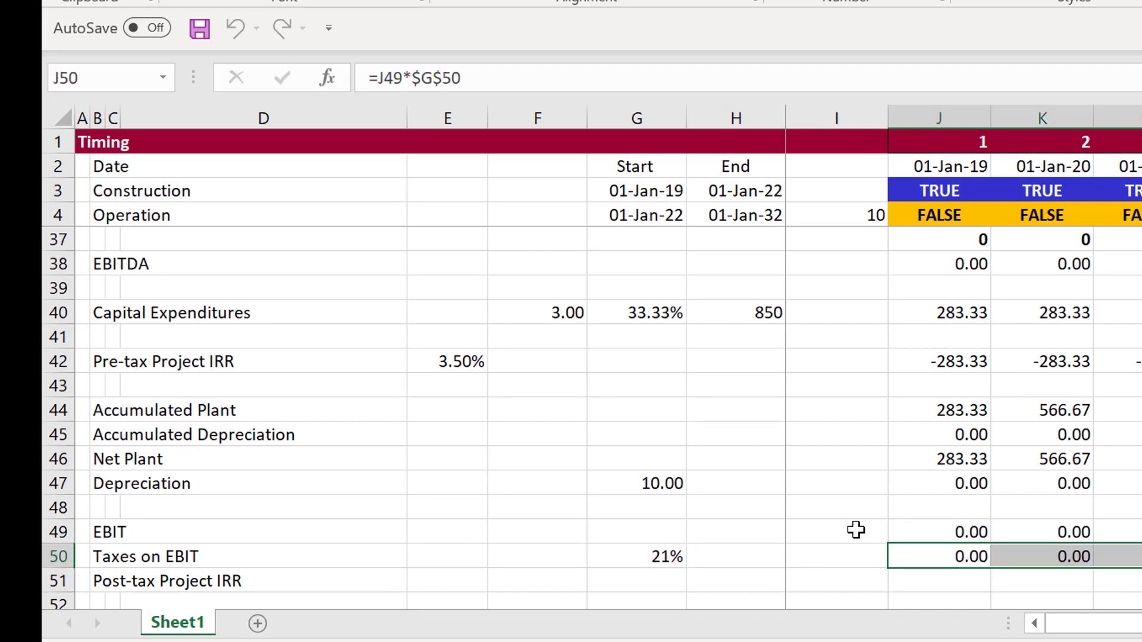
Step: Calculate the post-tax project cash flow in J51 with =J42-J50 and fill the formula across the timeline
{"action": "key", "text": "Down"}
{"action": "scroll", "coordinate": [856, 529], "scroll_direction": "down", "scroll_amount": 1}
{"action": "key", "text": "Left"}
{"action": "key", "text": "Left"}
{"action": "key", "text": "Left"}
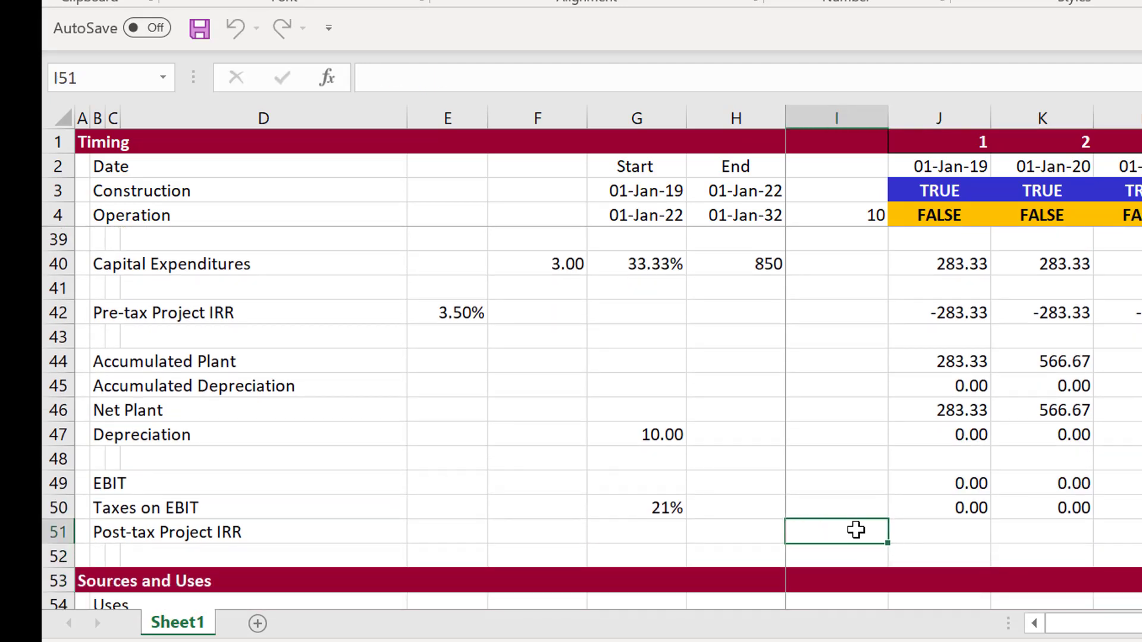
{"action": "key", "text": "Right"}
{"action": "key", "text": "Right"}
{"action": "key", "text": "Right"}
{"action": "type", "text": "="}
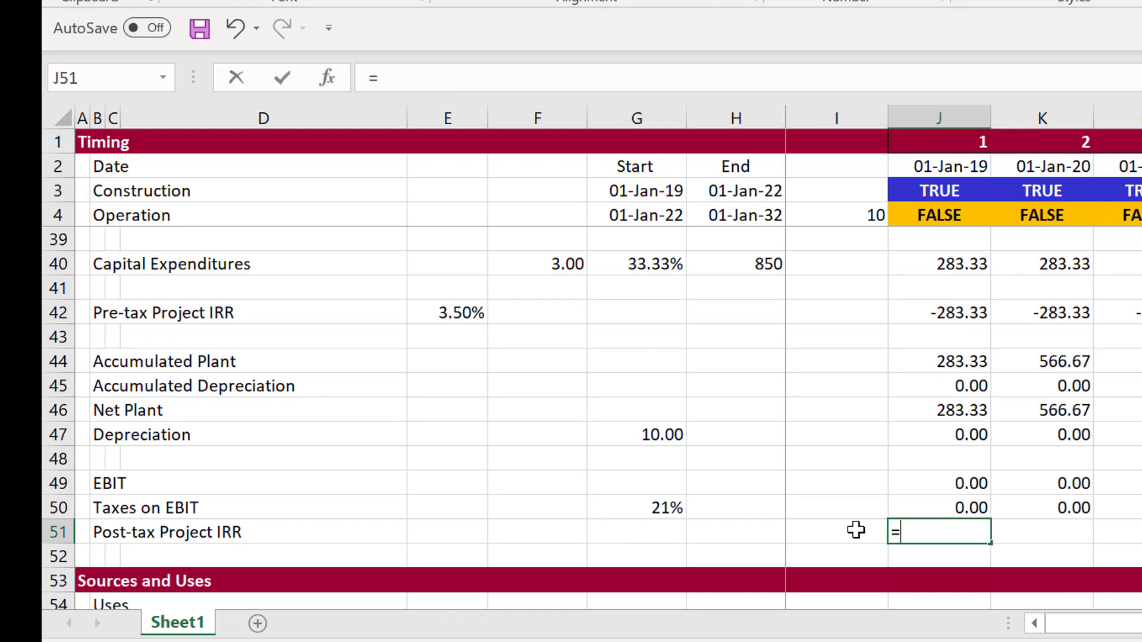
{"action": "key", "text": "Up"}
{"action": "key", "text": "Up"}
{"action": "key", "text": "Up"}
{"action": "key", "text": "Up"}
{"action": "key", "text": "Up"}
{"action": "key", "text": "Up"}
{"action": "key", "text": "Up"}
{"action": "key", "text": "Up"}
{"action": "key", "text": "Up"}
{"action": "key", "text": "Up"}
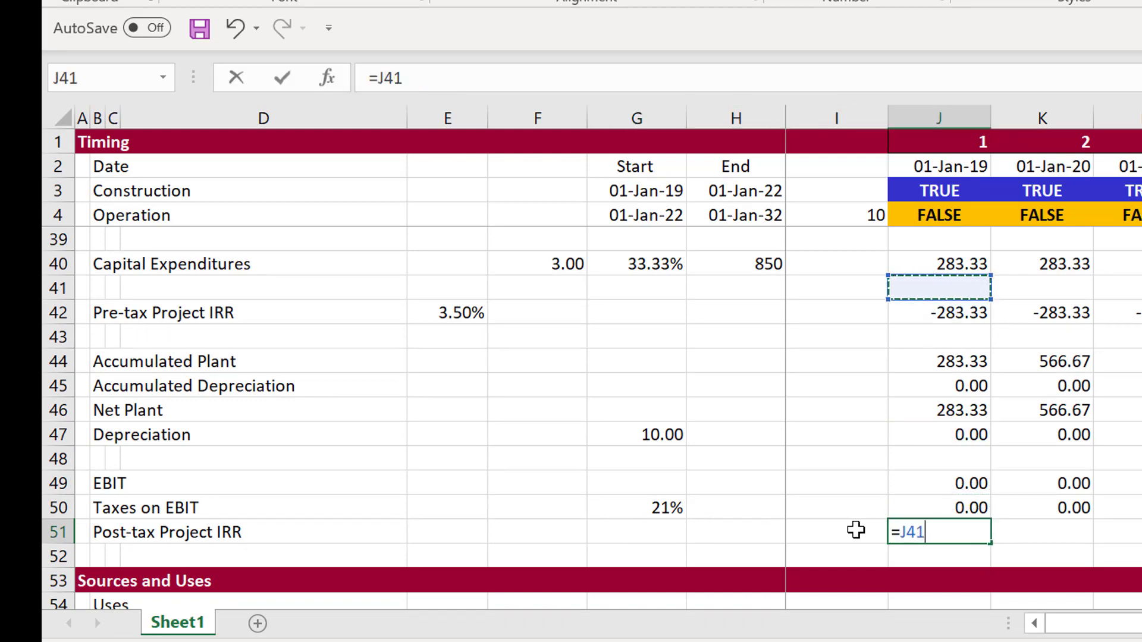
{"action": "key", "text": "Down"}
{"action": "type", "text": "-"}
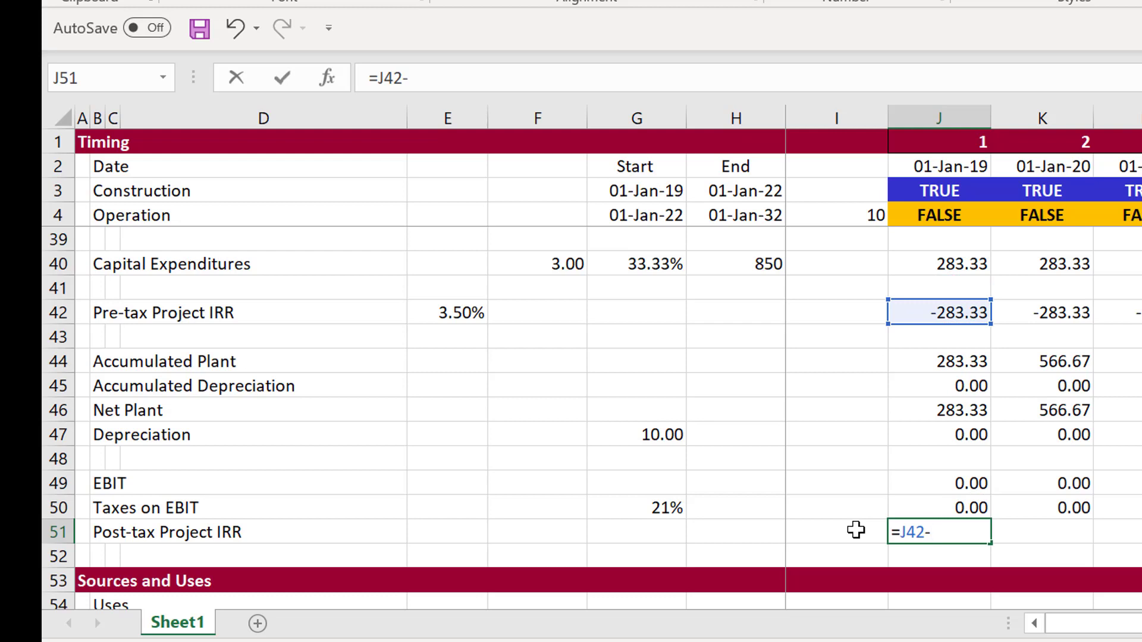
{"action": "key", "text": "Up"}
{"action": "key", "text": "Return"}
{"action": "key", "text": "Up"}
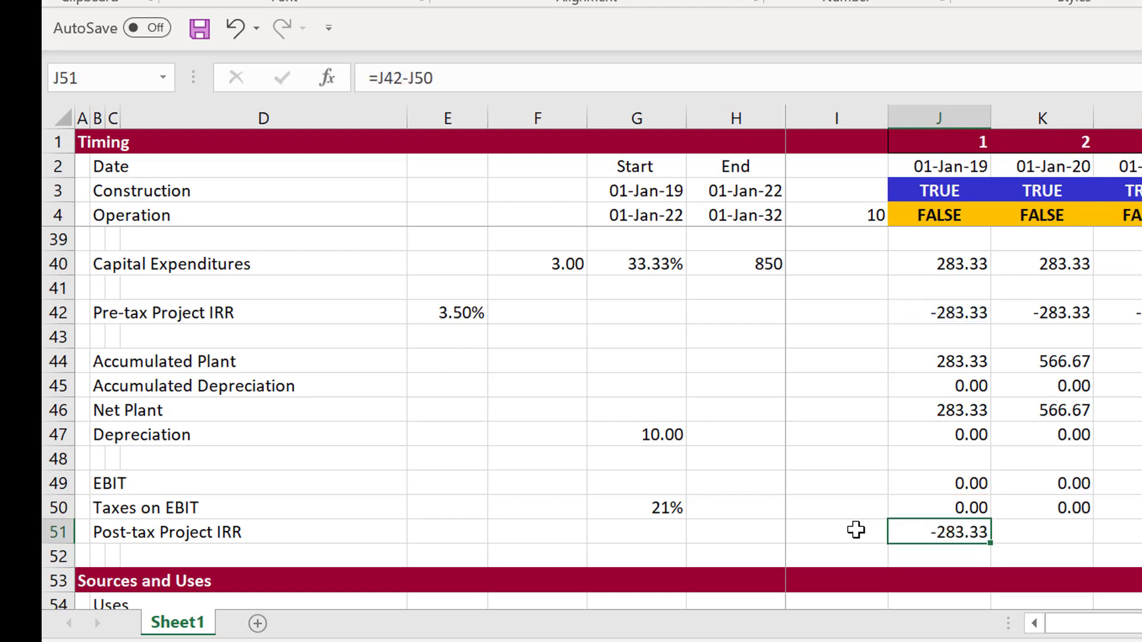
{"action": "key", "text": "ctrl+shift+Right"}
{"action": "key", "text": "ctrl+r"}
Step: Calculate the post-tax project IRR in E51 with =IRR(J51:AH51), shown as a percentage with two decimals
{"action": "key", "text": "Left"}
{"action": "key", "text": "Left"}
{"action": "key", "text": "Left"}
{"action": "key", "text": "Left"}
{"action": "key", "text": "Left"}
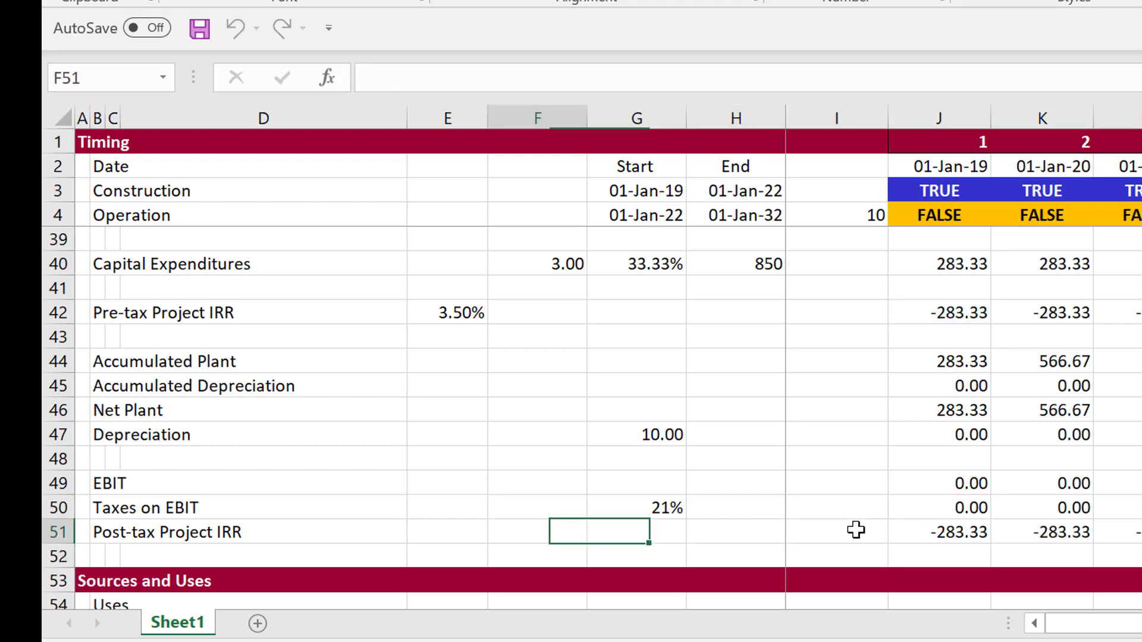
{"action": "type", "text": "=irr("}
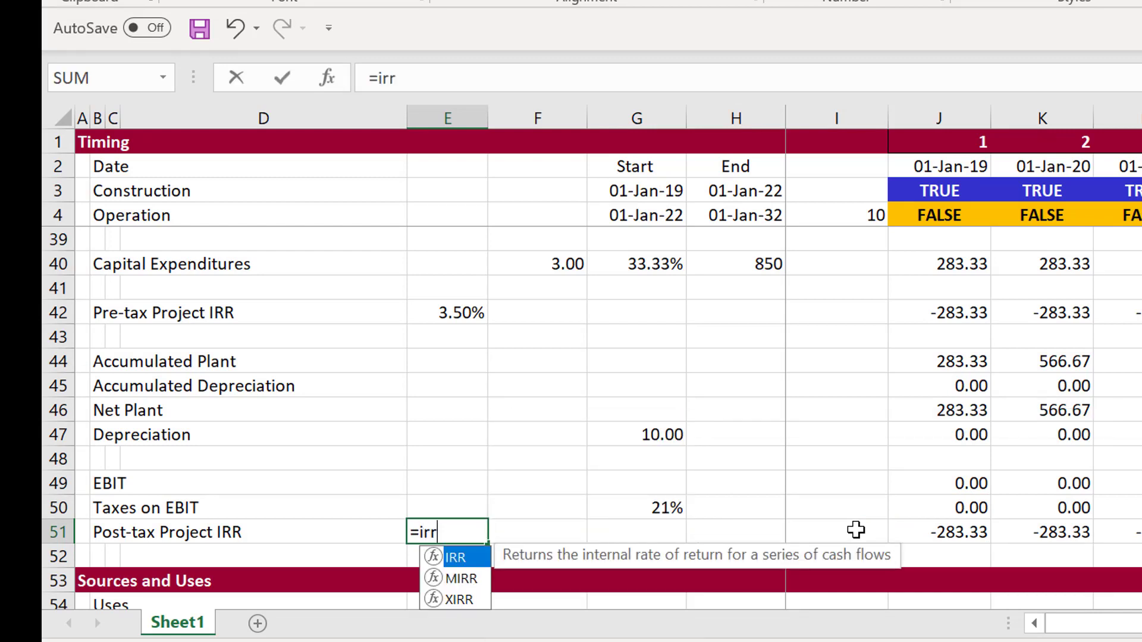
{"action": "key", "text": "Right"}
{"action": "key", "text": "Right"}
{"action": "key", "text": "Right"}
{"action": "key", "text": "Right"}
{"action": "key", "text": "Right"}
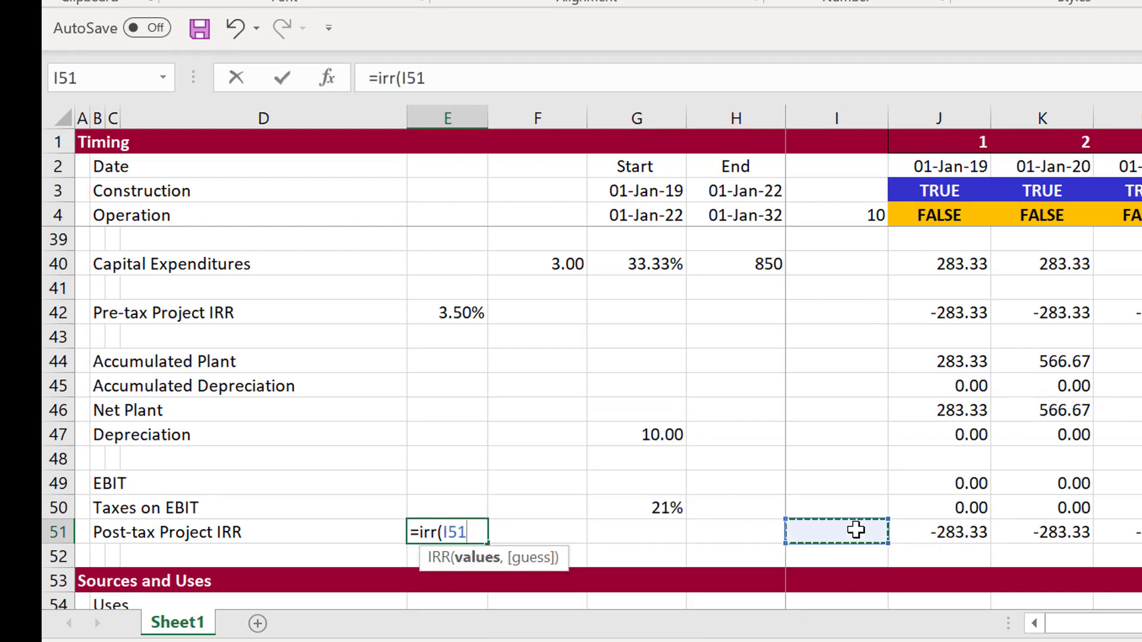
{"action": "key", "text": "ctrl+shift+Right"}
{"action": "key", "text": "Return"}
{"action": "key", "text": "Left"}
{"action": "key", "text": "Up"}
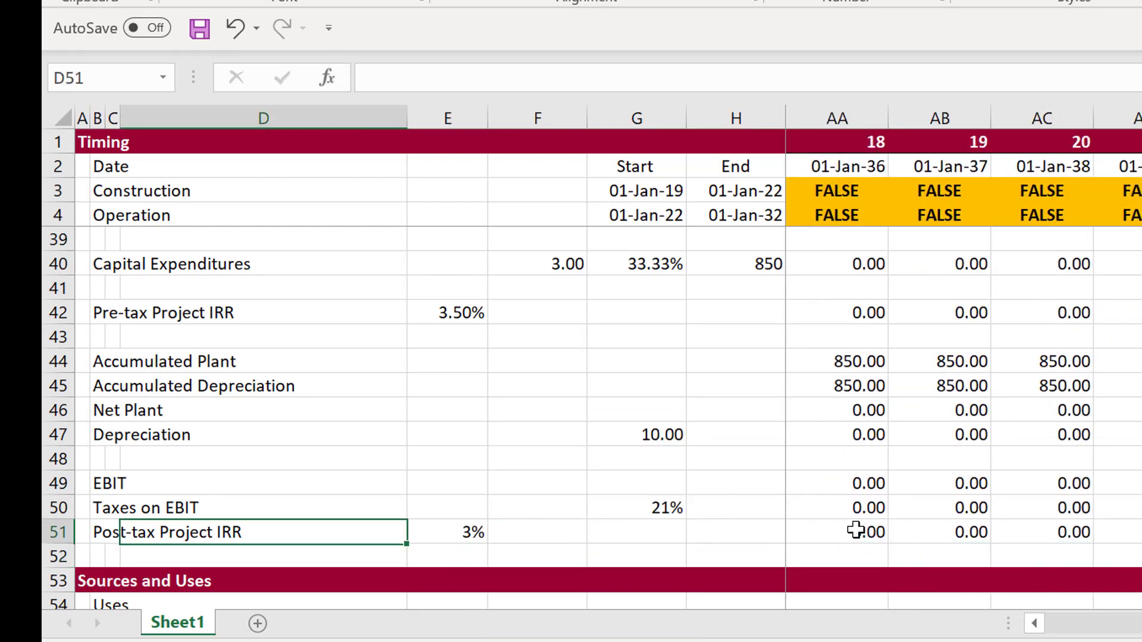
{"action": "key", "text": "Right"}
Step: Set the Capital Expenditure assumption in F19 to 750 and check the project IRRs
{"action": "key", "text": "Page_Up"}
{"action": "key", "text": "Page_Up"}
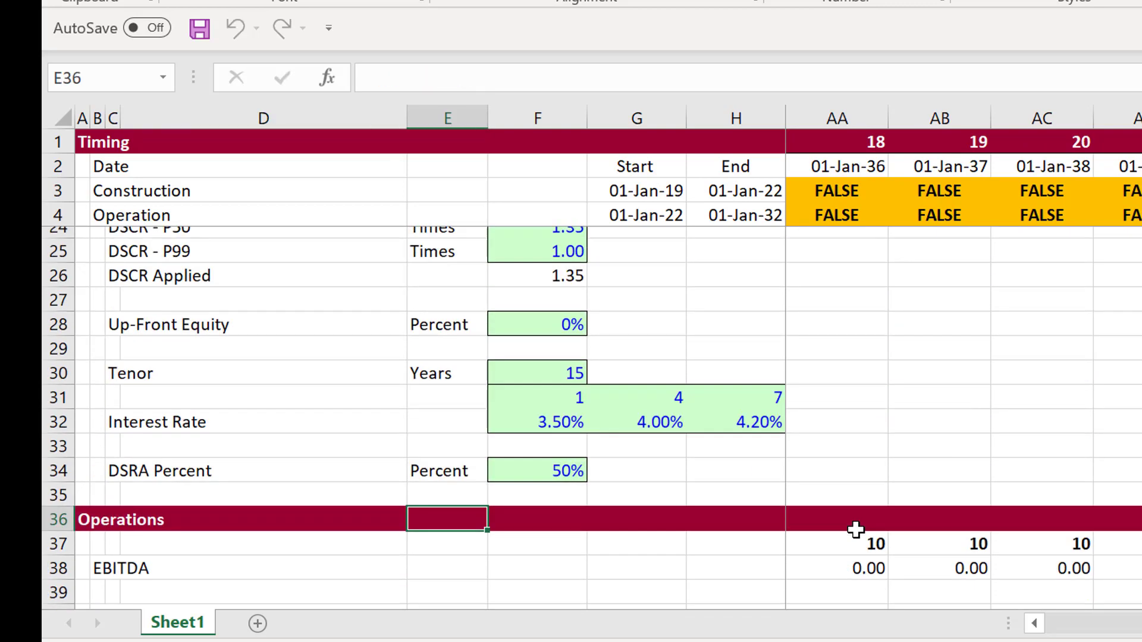
{"action": "key", "text": "Down"}
{"action": "key", "text": "Up"}
{"action": "key", "text": "Up"}
{"action": "key", "text": "Up"}
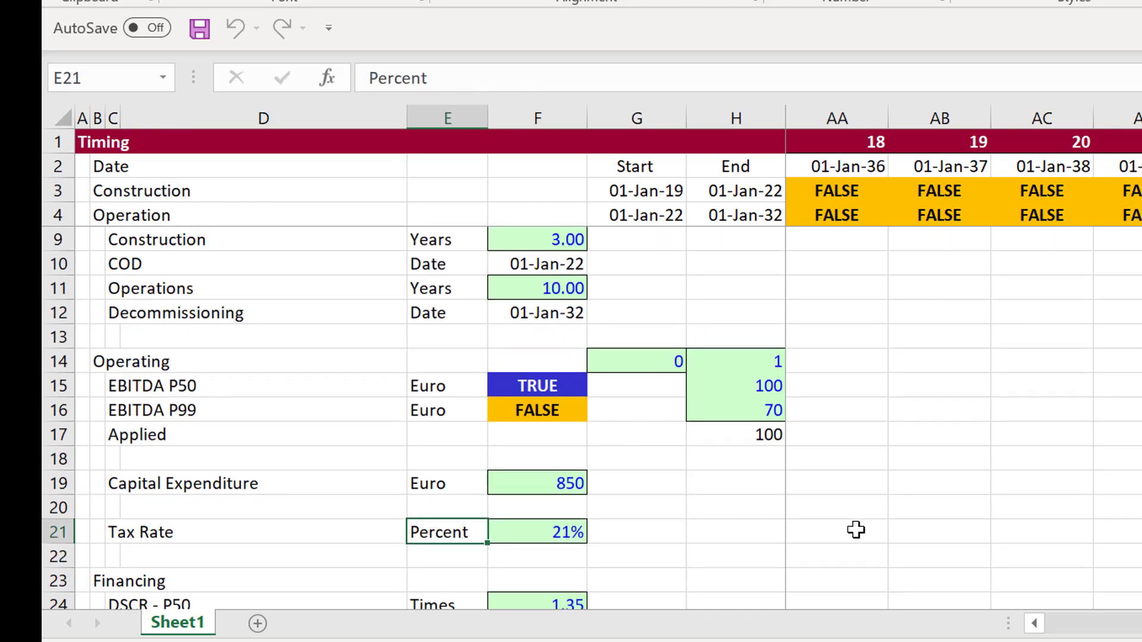
{"action": "key", "text": "Right"}
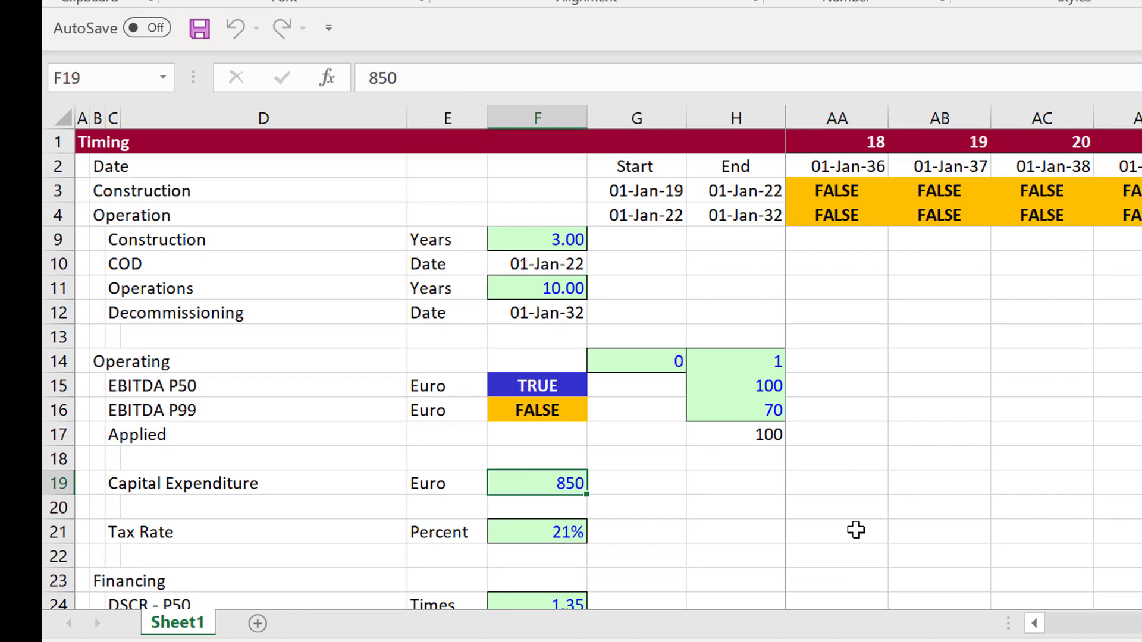
{"action": "type", "text": "7"}
{"action": "key", "text": "Down"}
{"action": "key", "text": "Page_Down"}
{"action": "key", "text": "Page_Down"}
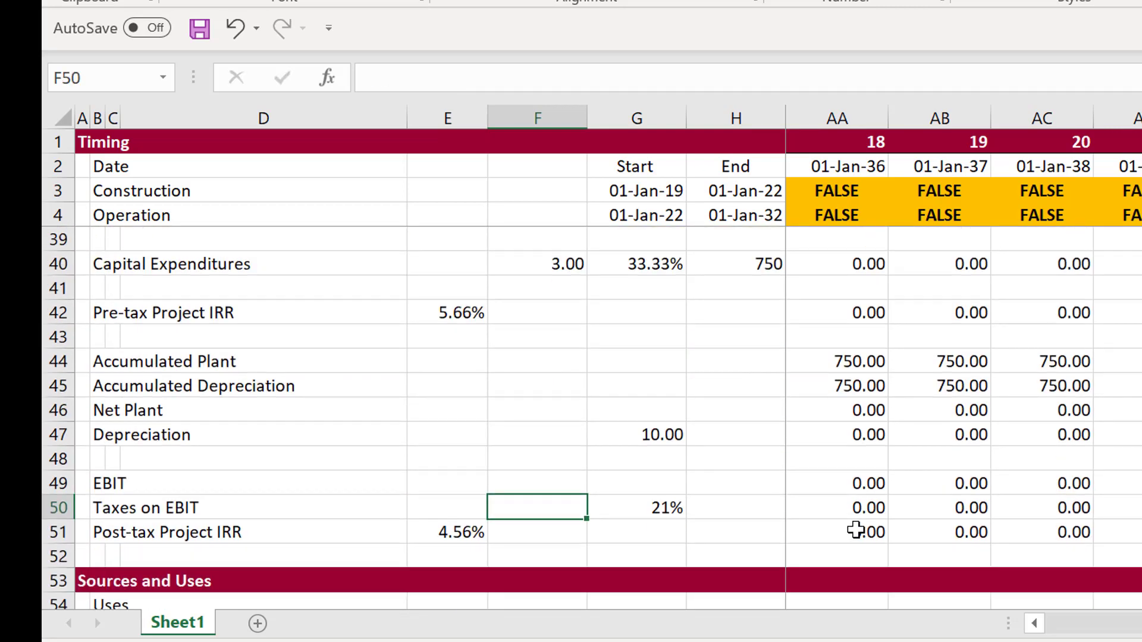
Step: Set the Capital Expenditure assumption in F19 to 700 and return to the project IRR rows
{"action": "key", "text": "Page_Up"}
{"action": "key", "text": "Page_Up"}
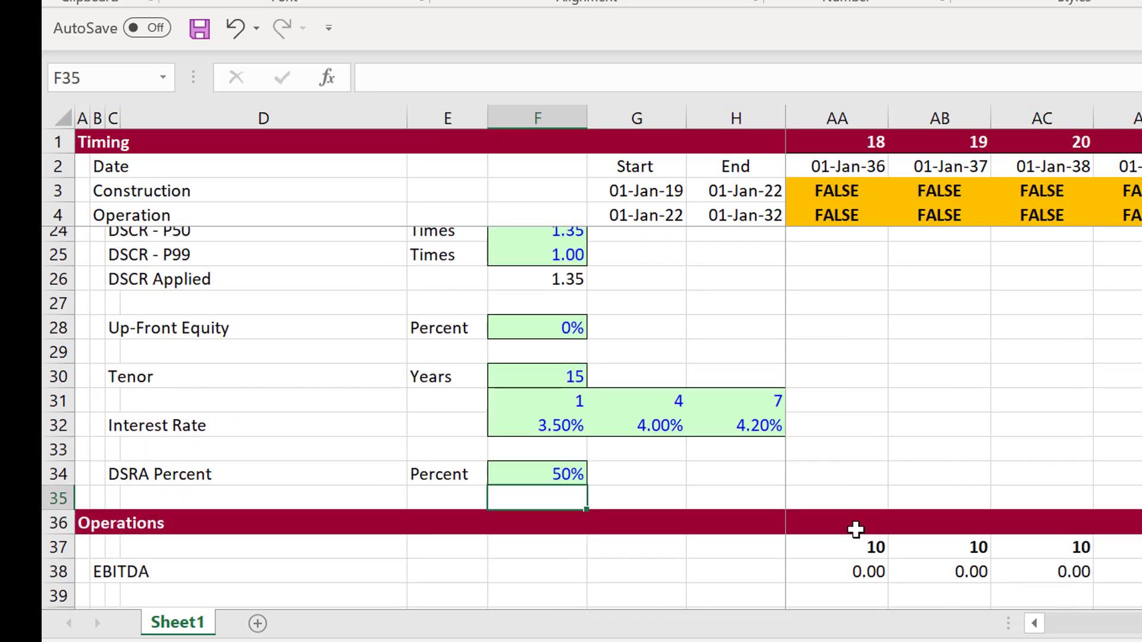
{"action": "key", "text": "Up"}
{"action": "key", "text": "Up"}
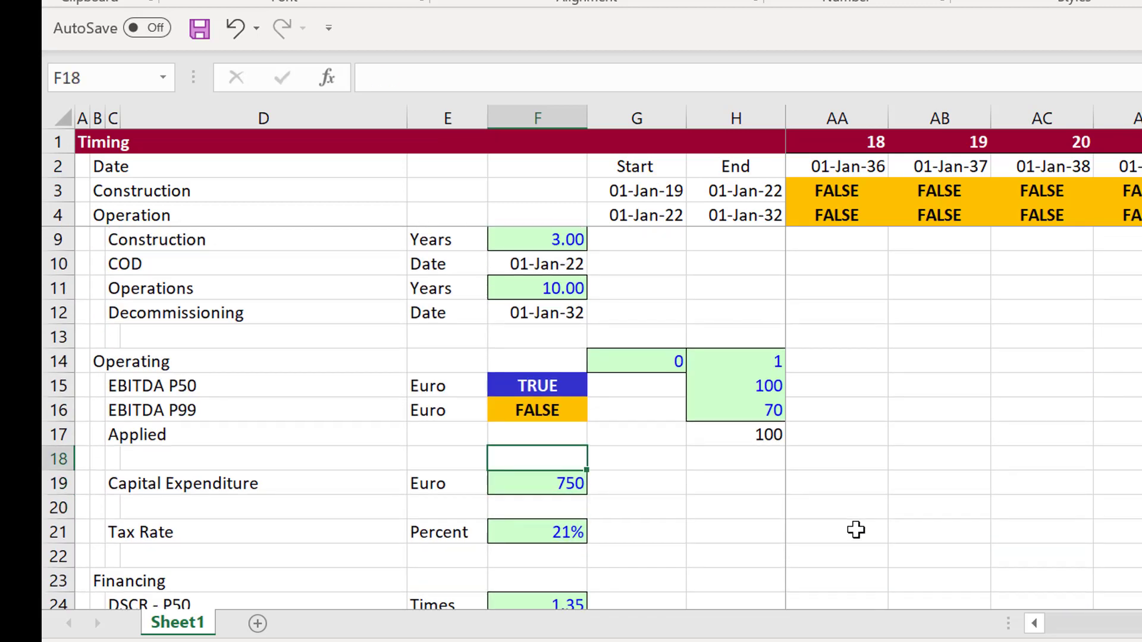
{"action": "key", "text": "Down"}
{"action": "type", "text": "700"}
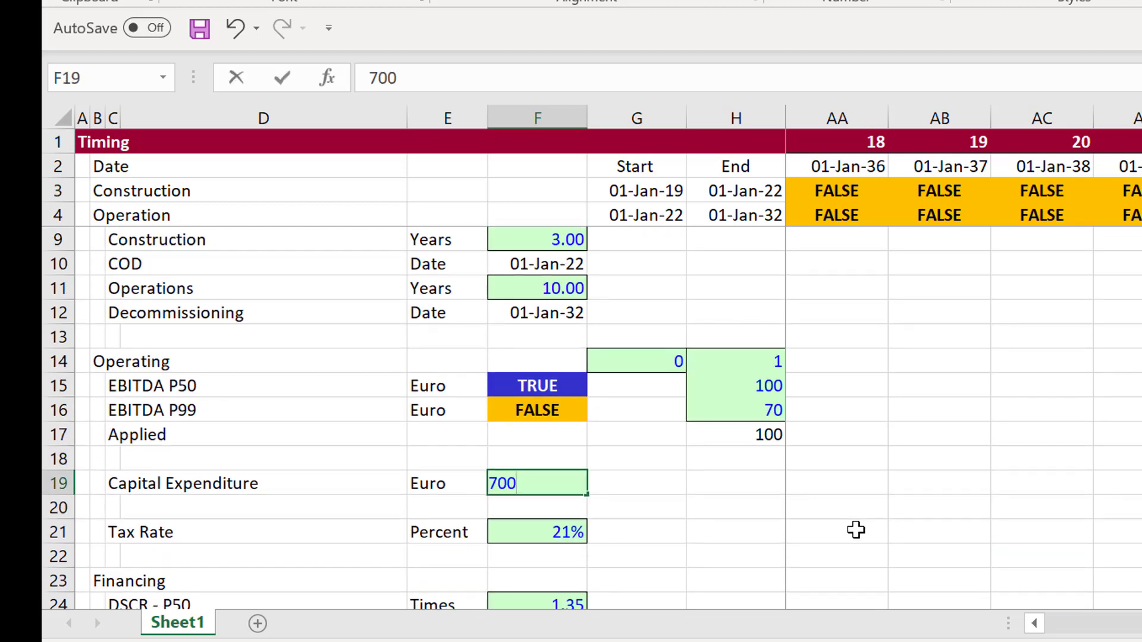
{"action": "key", "text": "Return"}
{"action": "key", "text": "Page_Down"}
{"action": "key", "text": "Page_Down"}
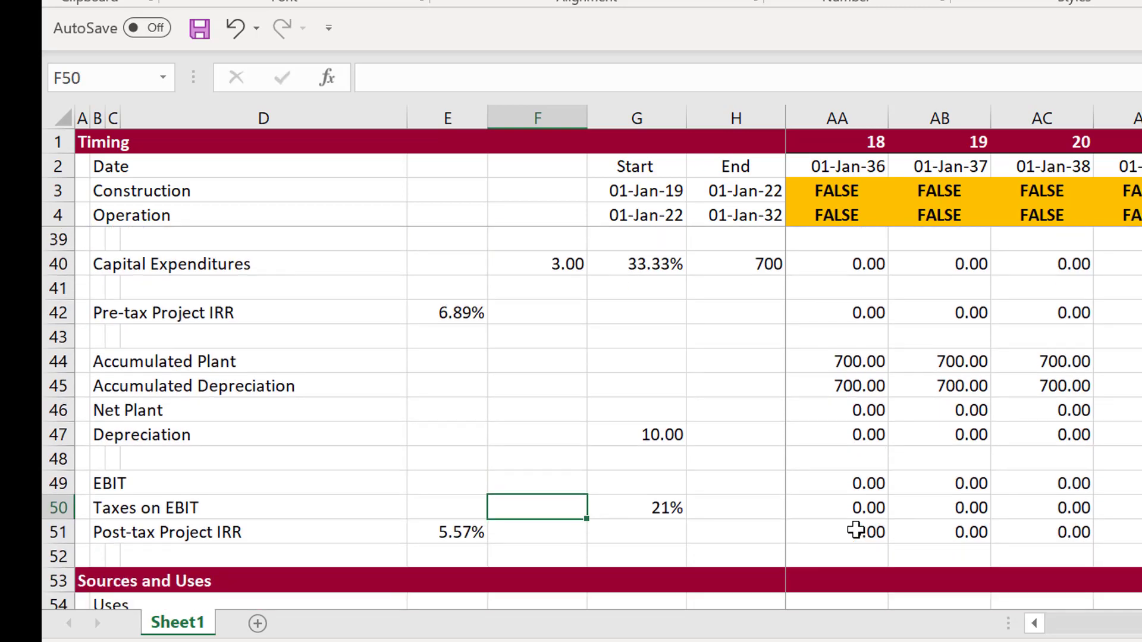
Step: Compare the post-tax project IRR in E51 with the pre-tax project IRR in E42
{"action": "key", "text": "Down"}
{"action": "key", "text": "Left"}
{"action": "key", "text": "Left"}
{"action": "key", "text": "Right"}
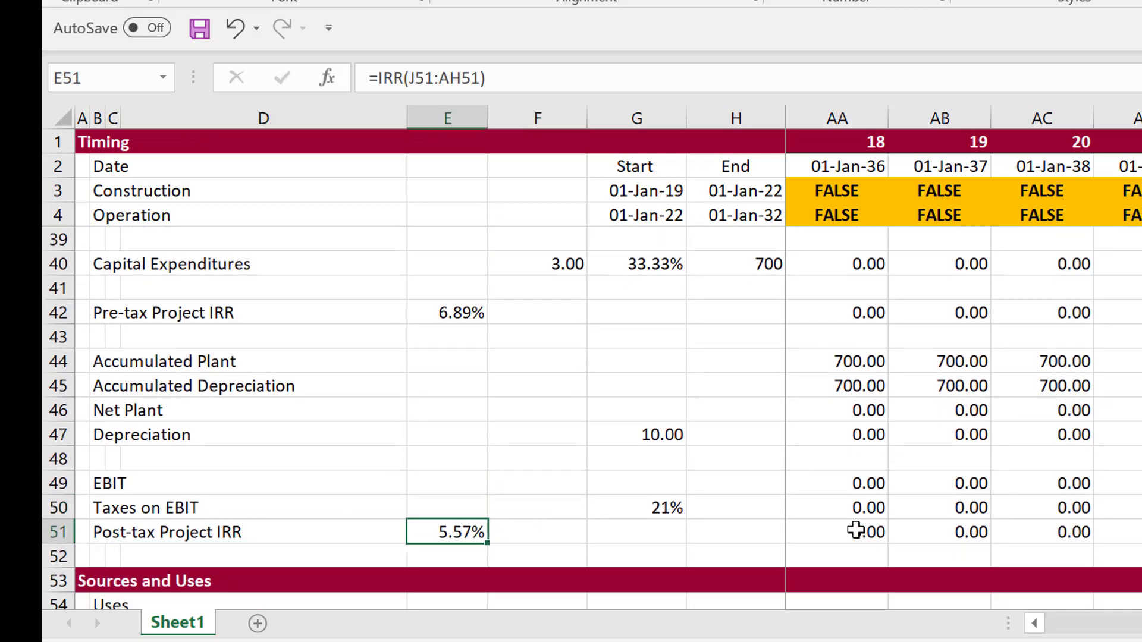
{"action": "key", "text": "Up"}
{"action": "key", "text": "Up"}
{"action": "key", "text": "Up"}
{"action": "key", "text": "Up"}
{"action": "key", "text": "Up"}
{"action": "key", "text": "Up"}
{"action": "key", "text": "Up"}
{"action": "key", "text": "Up"}
{"action": "key", "text": "Up"}
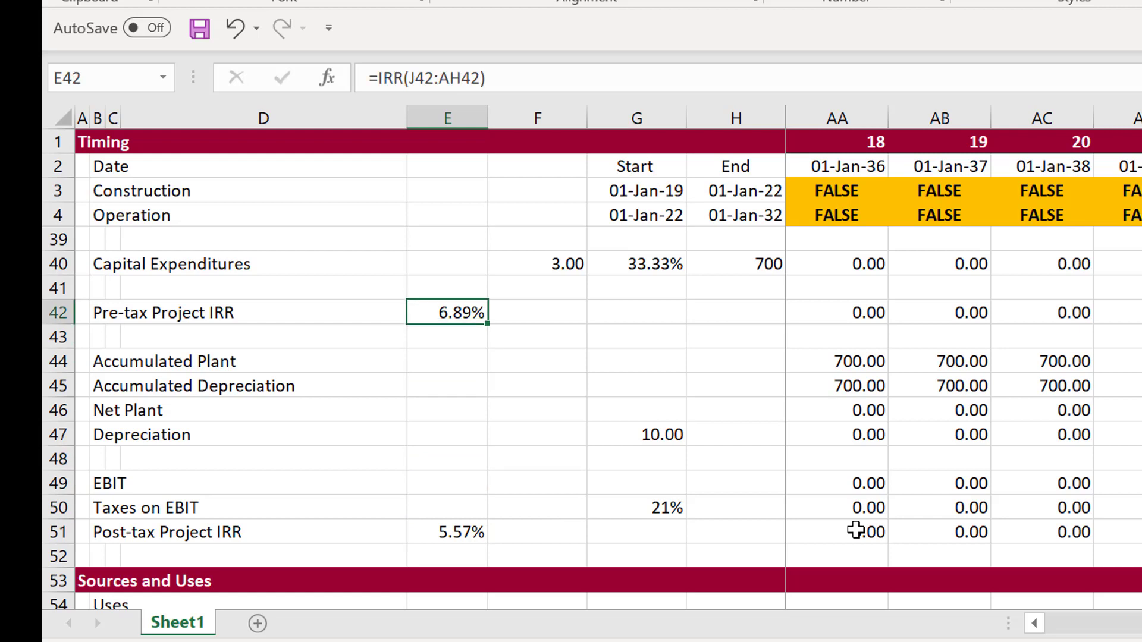
Step: Go from the pre-tax project IRR back to the post-tax project IRR in E51 and examine its result
{"action": "key", "text": "Down"}
{"action": "key", "text": "Down"}
{"action": "key", "text": "Down"}
{"action": "key", "text": "Down"}
{"action": "key", "text": "Down"}
{"action": "key", "text": "Down"}
{"action": "key", "text": "Down"}
{"action": "key", "text": "Down"}
{"action": "key", "text": "Down"}
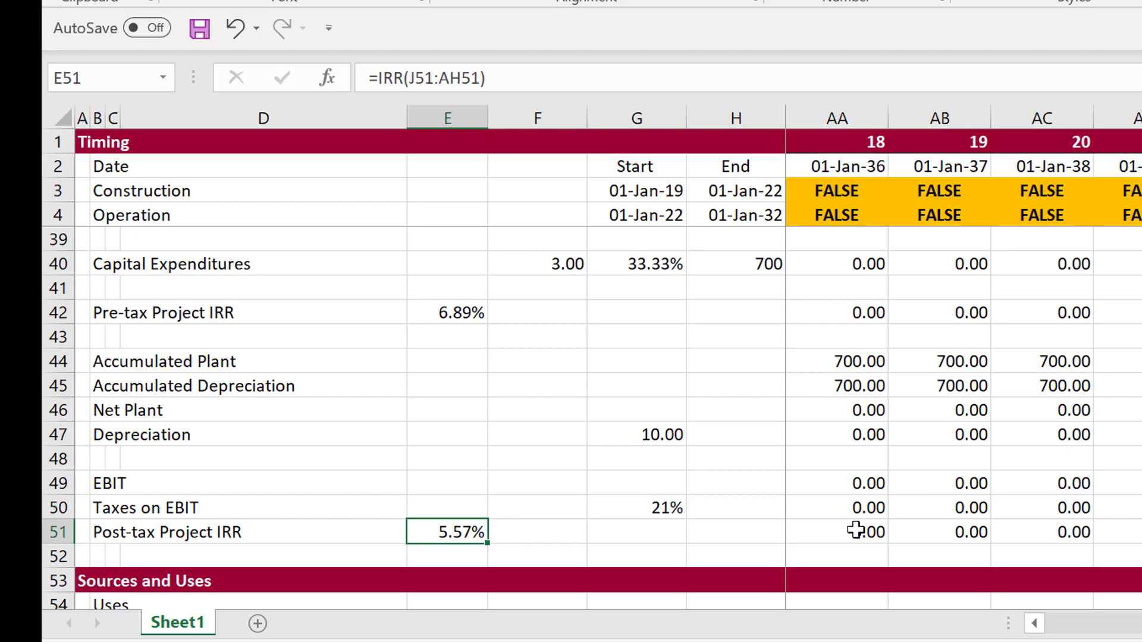
Step: Enter a SUM of the entire Capital Expenditures row, 40:40, in the EPC uses cell I55
{"action": "key", "text": "Down"}
{"action": "key", "text": "Down"}
{"action": "key", "text": "Down"}
{"action": "key", "text": "Down"}
{"action": "key", "text": "Down"}
{"action": "key", "text": "Down"}
{"action": "key", "text": "Down"}
{"action": "key", "text": "Down"}
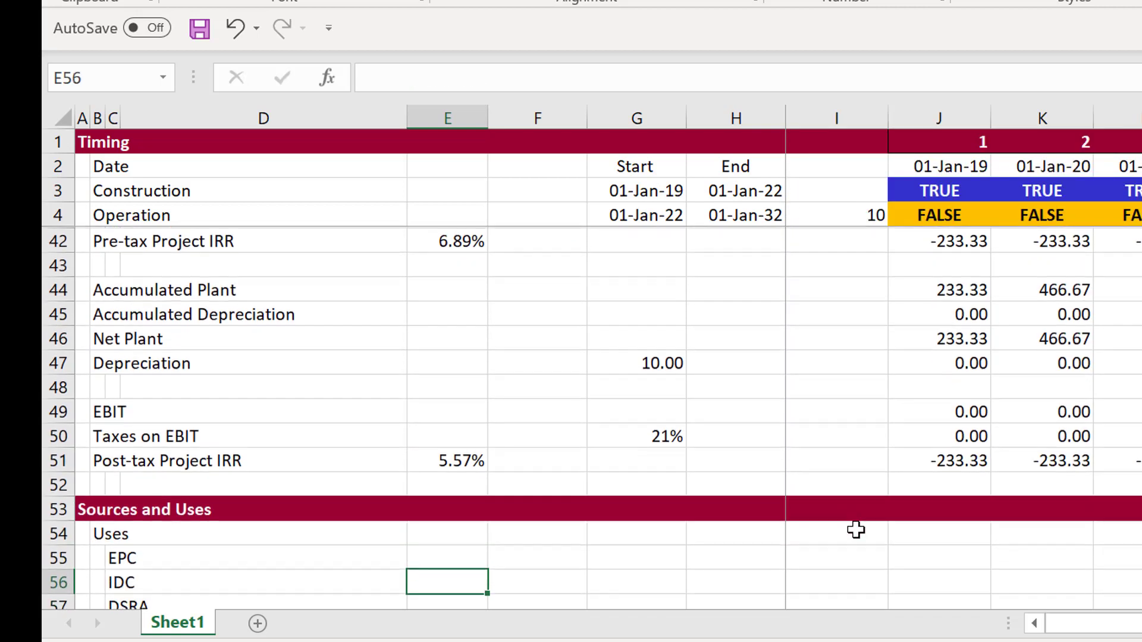
{"action": "key", "text": "Down"}
{"action": "key", "text": "Up"}
{"action": "key", "text": "Up"}
{"action": "key", "text": "Up"}
{"action": "key", "text": "Up"}
{"action": "key", "text": "Up"}
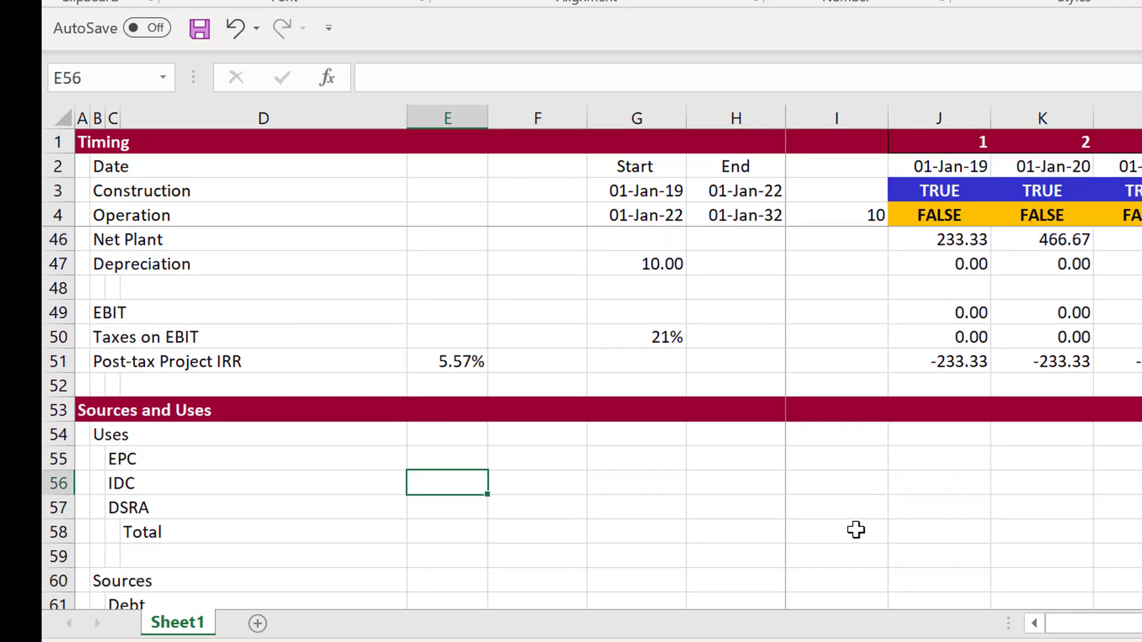
{"action": "key", "text": "Right"}
{"action": "key", "text": "Right"}
{"action": "key", "text": "Right"}
{"action": "key", "text": "Right"}
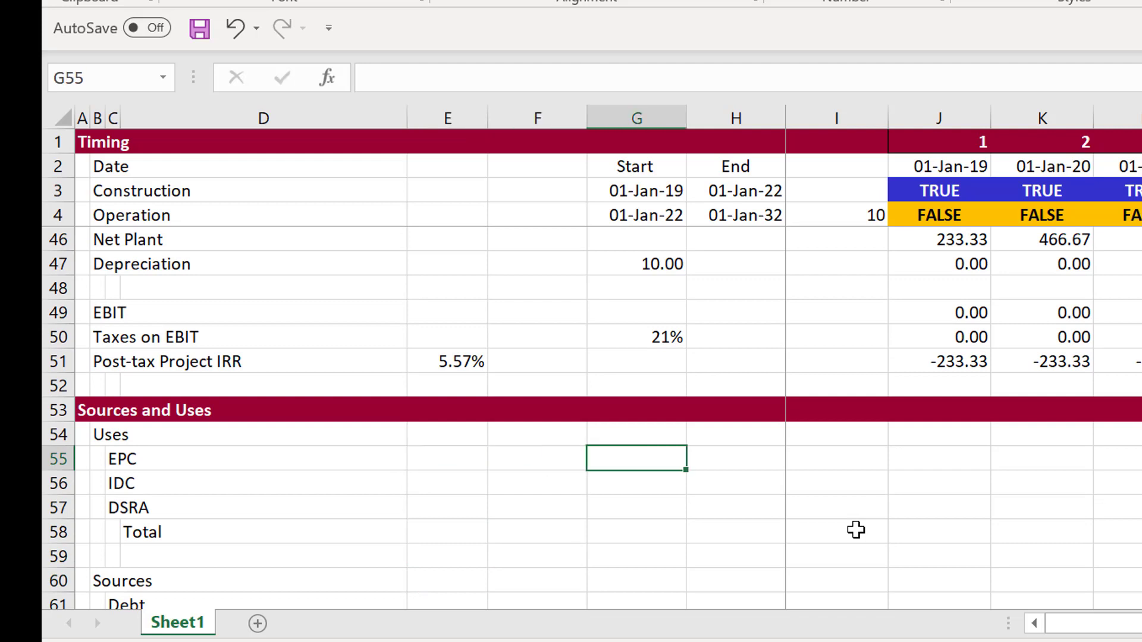
{"action": "key", "text": "Right"}
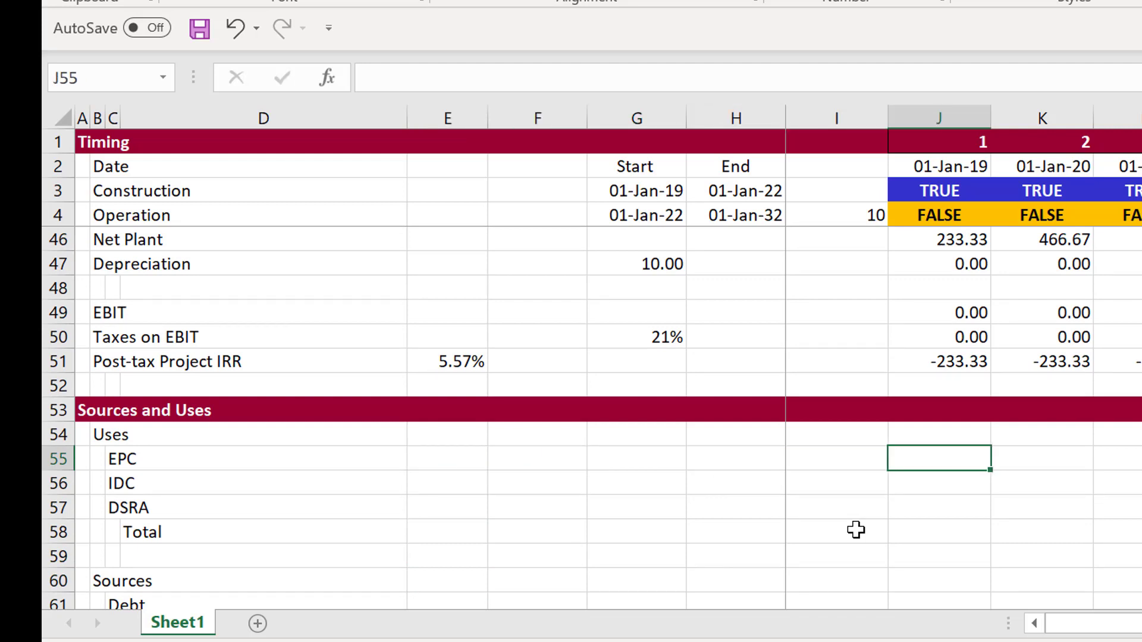
{"action": "key", "text": "Left"}
{"action": "key", "text": "Left"}
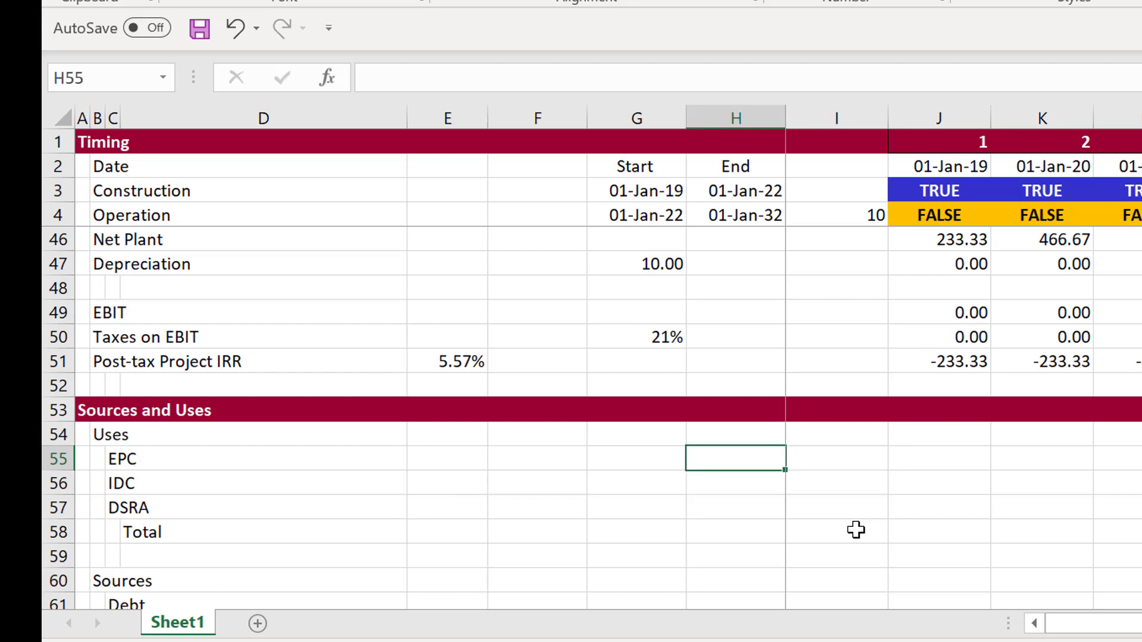
{"action": "key", "text": "Right"}
{"action": "type", "text": "=si"}
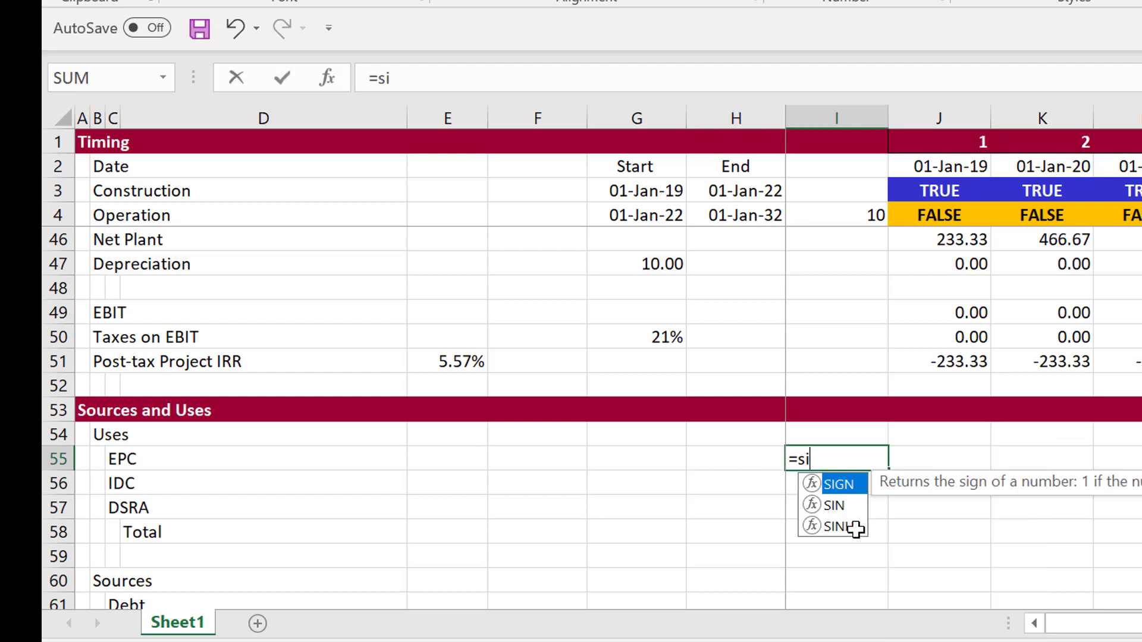
{"action": "key", "text": "BackSpace"}
{"action": "type", "text": "um"}
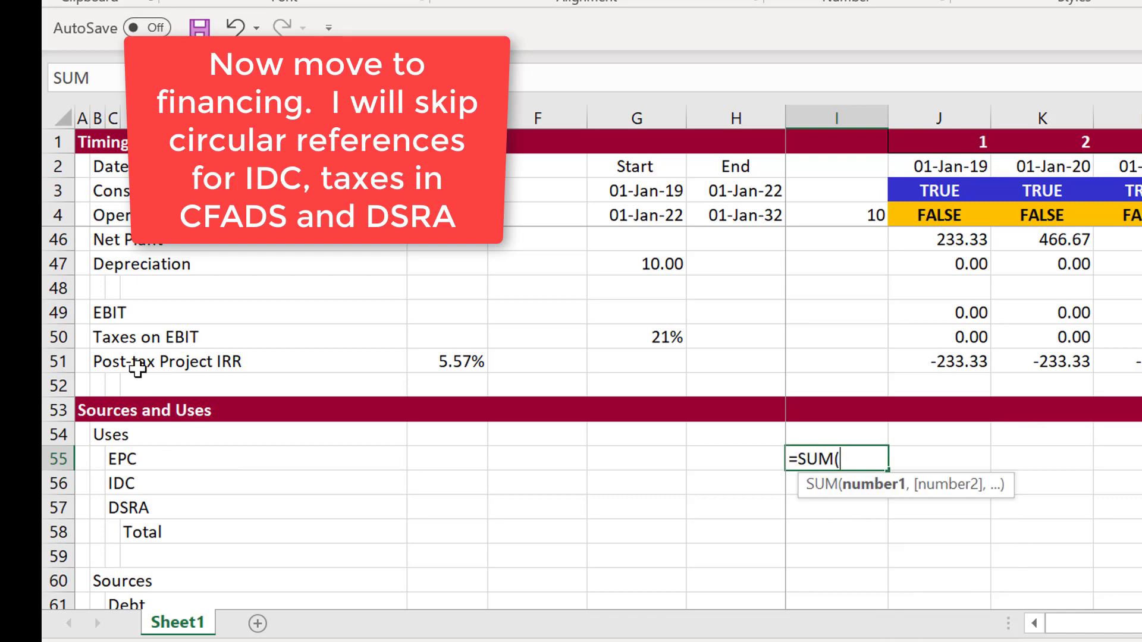
{"action": "left_click", "coordinate": [111, 301]}
{"action": "scroll", "coordinate": [112, 300], "scroll_direction": "up", "scroll_amount": 5}
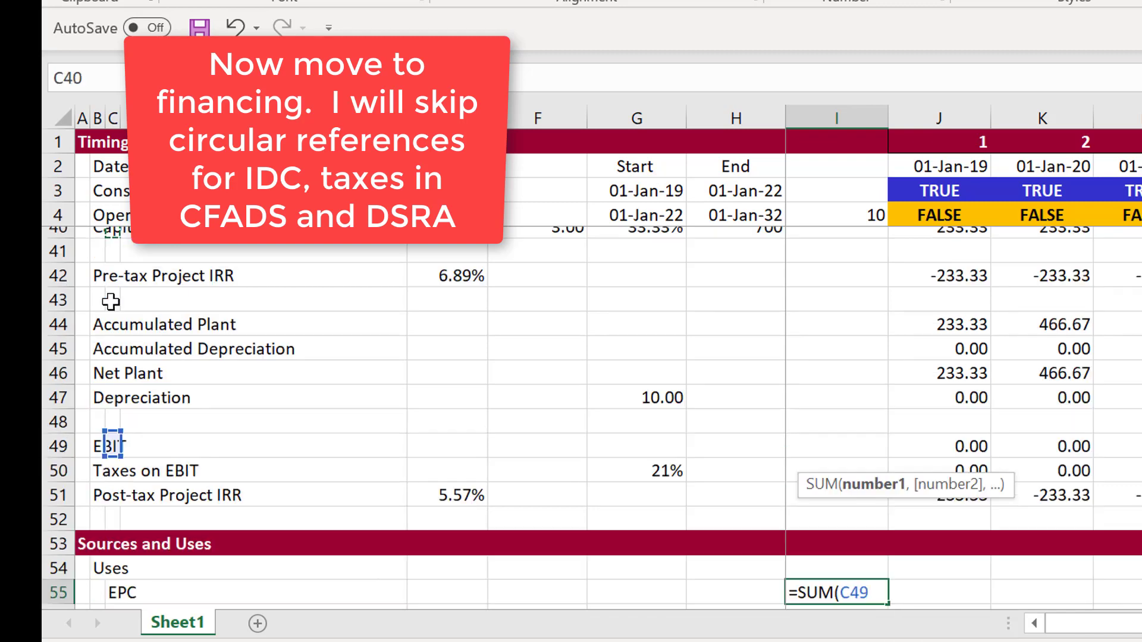
{"action": "left_click", "coordinate": [112, 458]}
{"action": "left_click", "coordinate": [50, 460]}
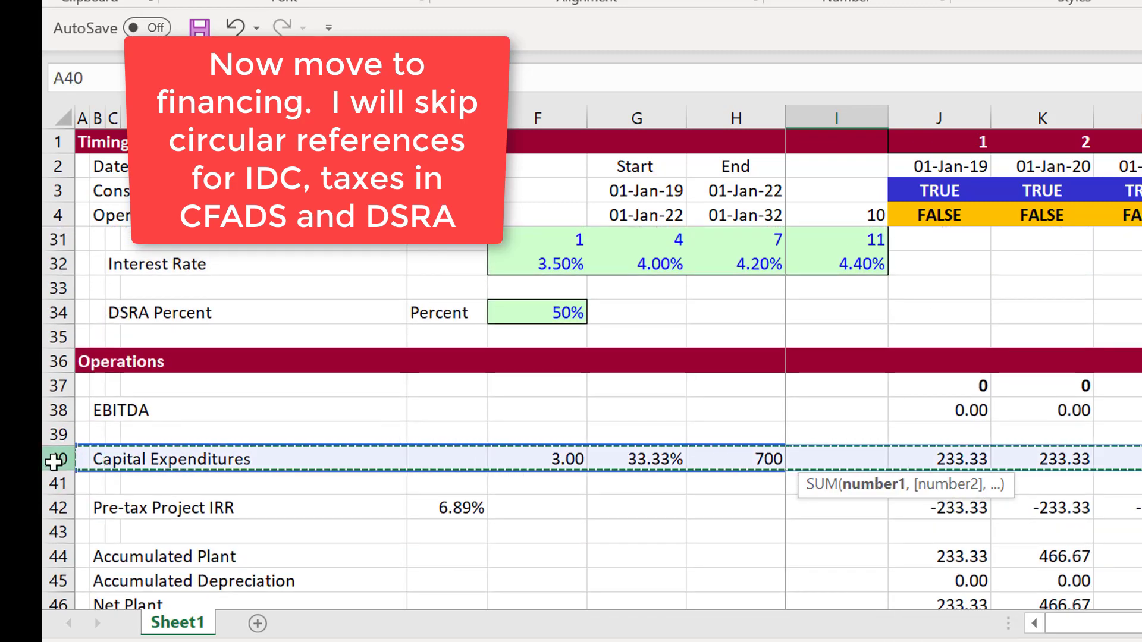
{"action": "key", "text": "Return"}
{"action": "key", "text": "Up"}
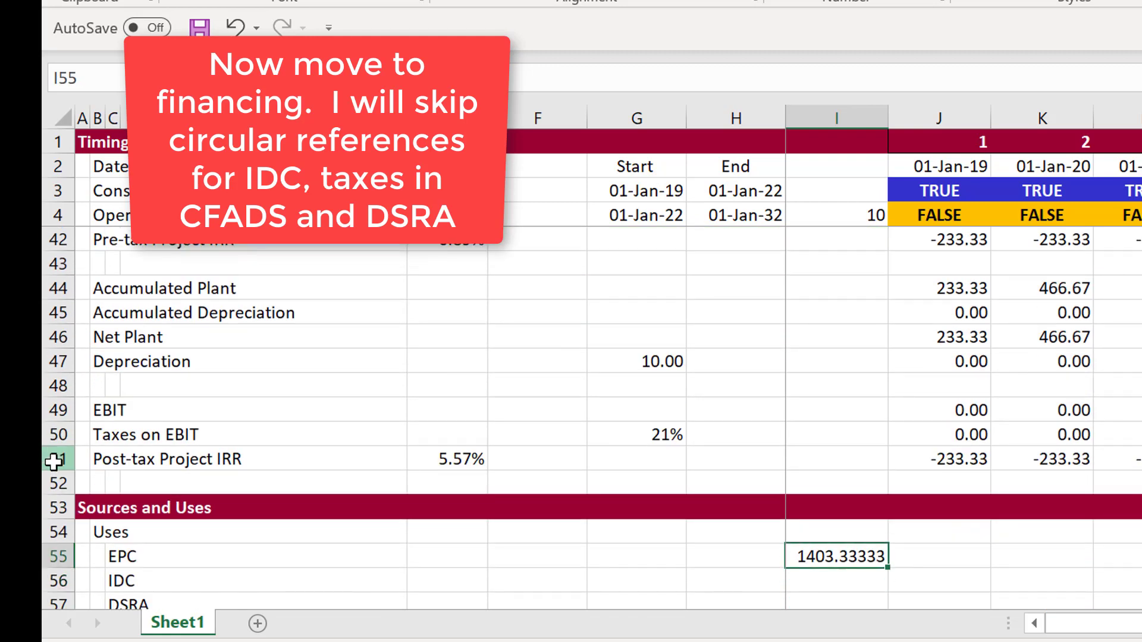
Step: Format EPC cell I55 with thousands separators and two decimals, and make it sum only the yearly capital expenditures from J40 to the row's end
{"action": "key", "text": "ctrl+shift+1"}
{"action": "key", "text": "F2"}
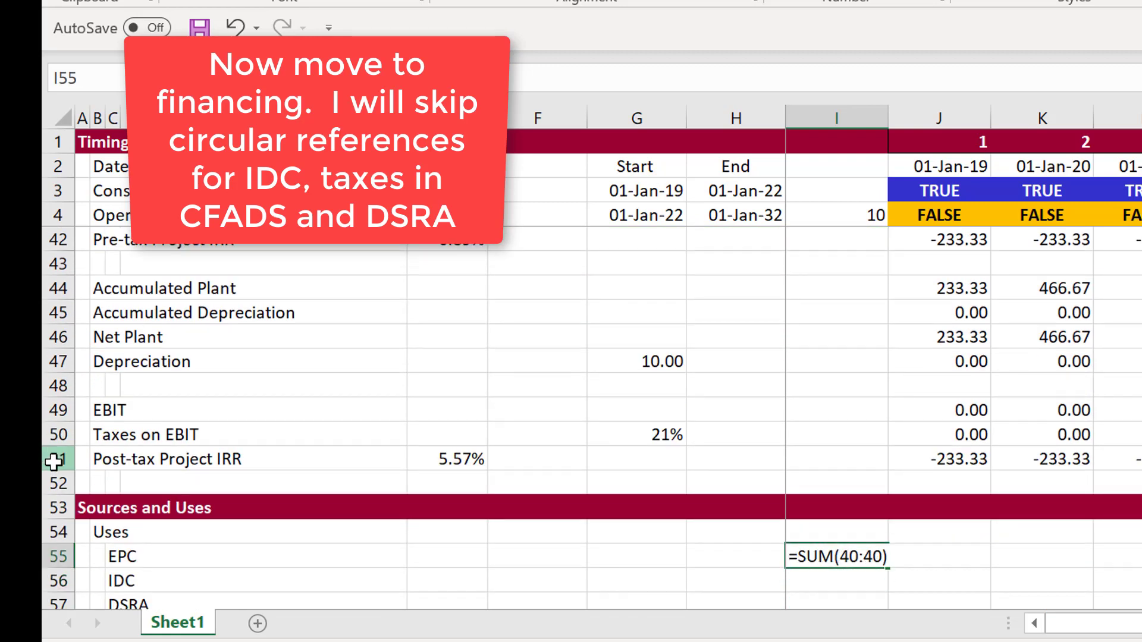
{"action": "key", "text": "Escape"}
{"action": "type", "text": "=sum("}
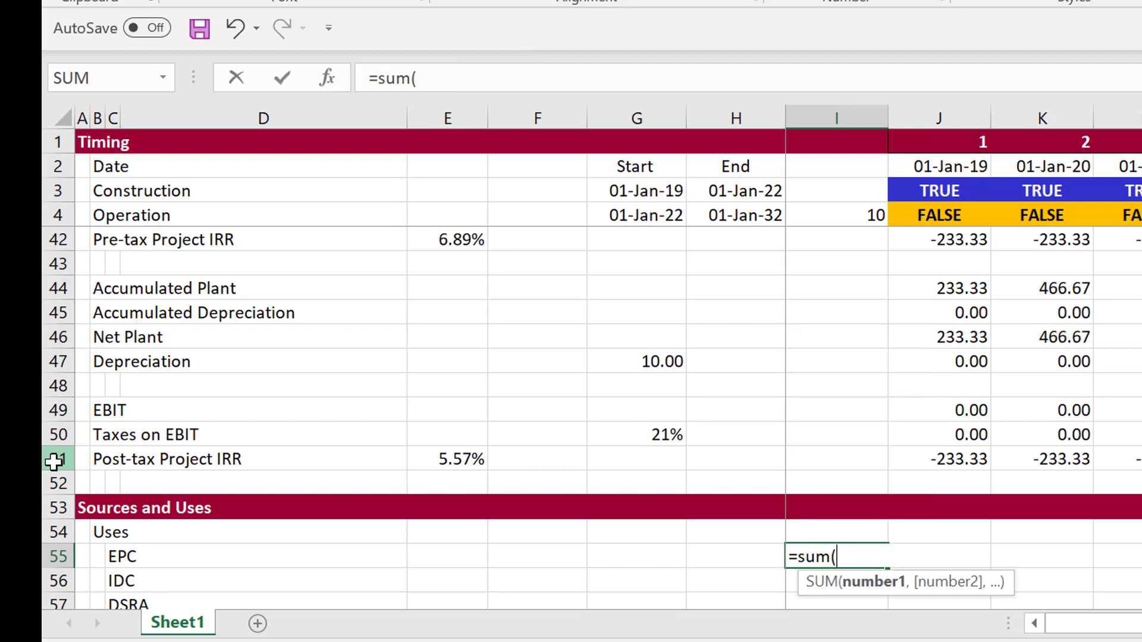
{"action": "key", "text": "Up"}
{"action": "key", "text": "Up"}
{"action": "key", "text": "Up"}
{"action": "key", "text": "Up"}
{"action": "key", "text": "Up"}
{"action": "key", "text": "Up"}
{"action": "key", "text": "Up"}
{"action": "key", "text": "Up"}
{"action": "key", "text": "Up"}
{"action": "key", "text": "Up"}
{"action": "key", "text": "Up"}
{"action": "key", "text": "Up"}
{"action": "key", "text": "Up"}
{"action": "key", "text": "Up"}
{"action": "key", "text": "Up"}
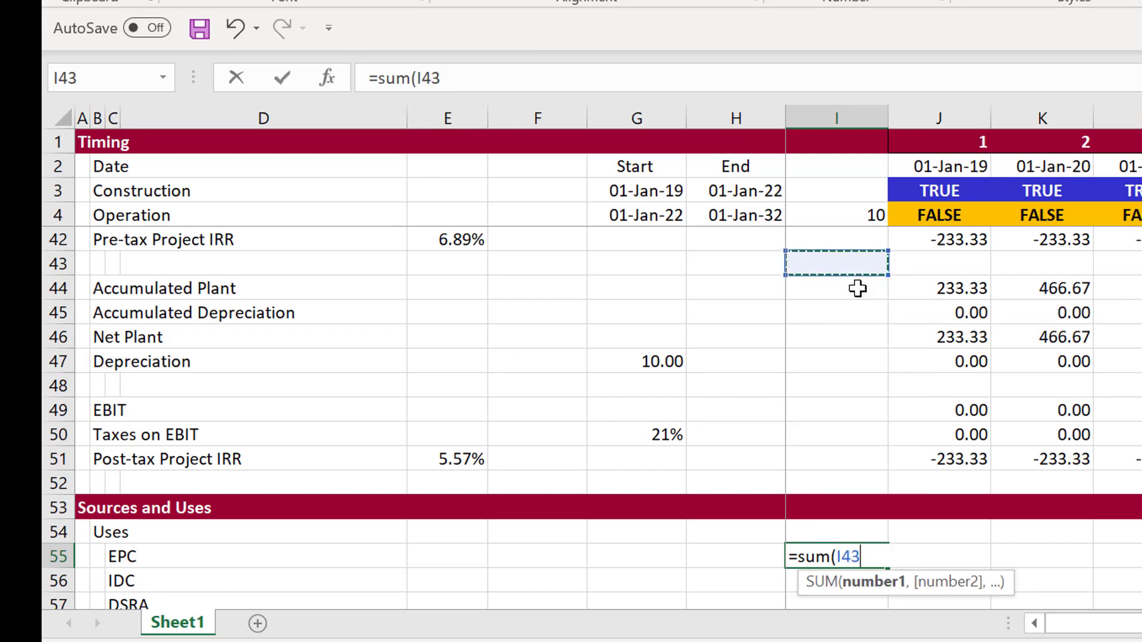
{"action": "key", "text": "Right"}
{"action": "key", "text": "ctrl+shift+Right"}
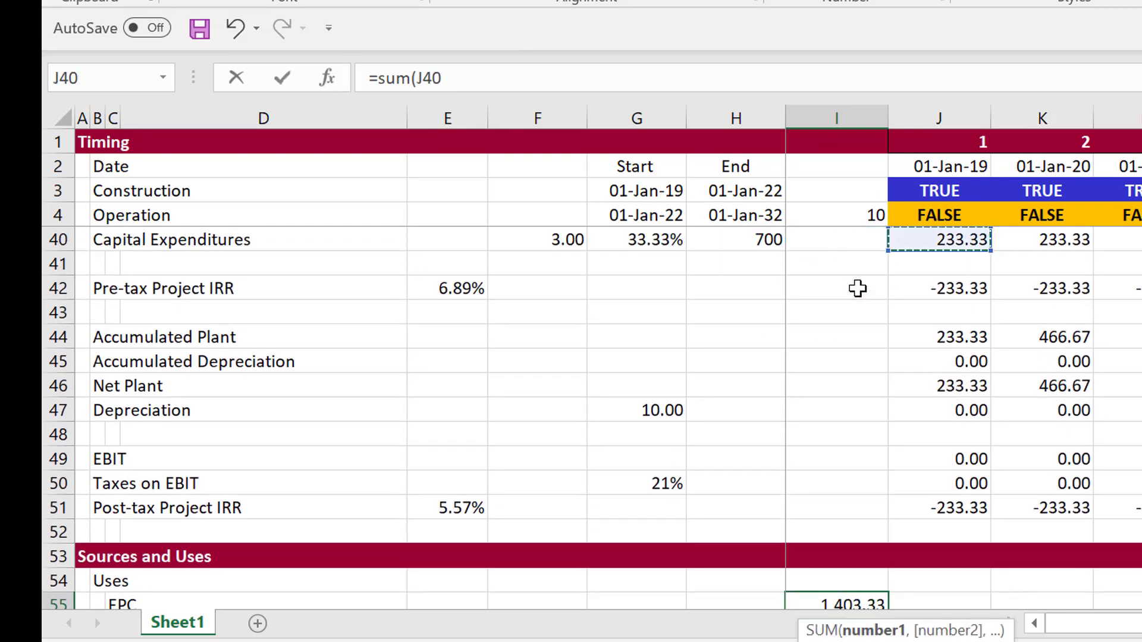
{"action": "key", "text": "Return"}
{"action": "key", "text": "Return"}
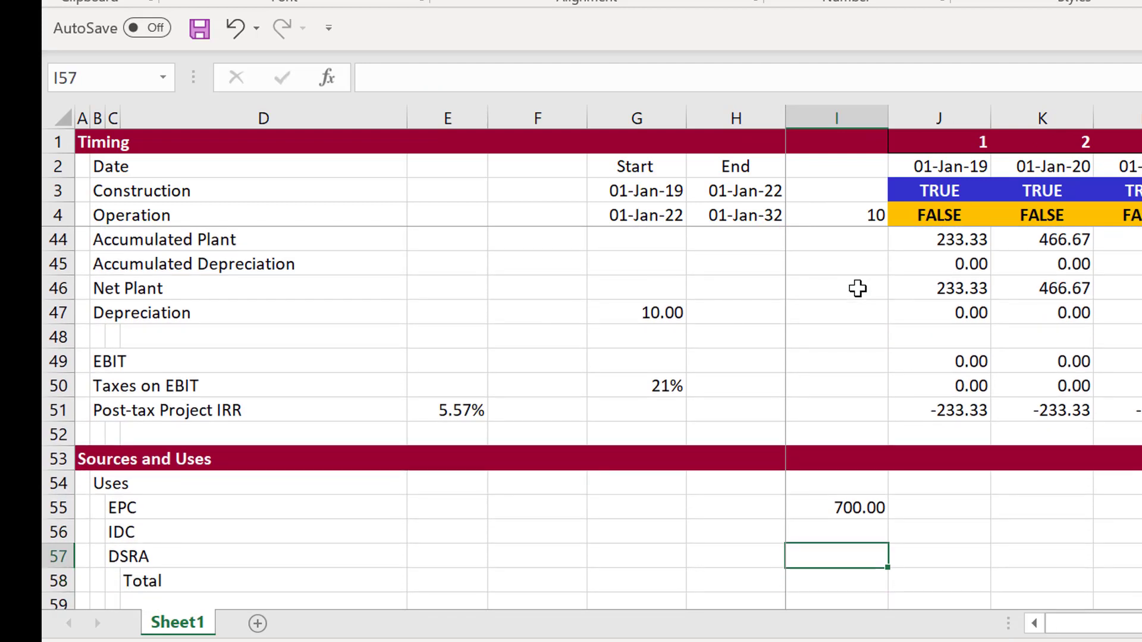
Step: Calculate total uses in I58 as the sum of EPC, IDC and DSRA, I55:I57
{"action": "key", "text": "Up"}
{"action": "key", "text": "Left"}
{"action": "key", "text": "Left"}
{"action": "key", "text": "Right"}
{"action": "key", "text": "Right"}
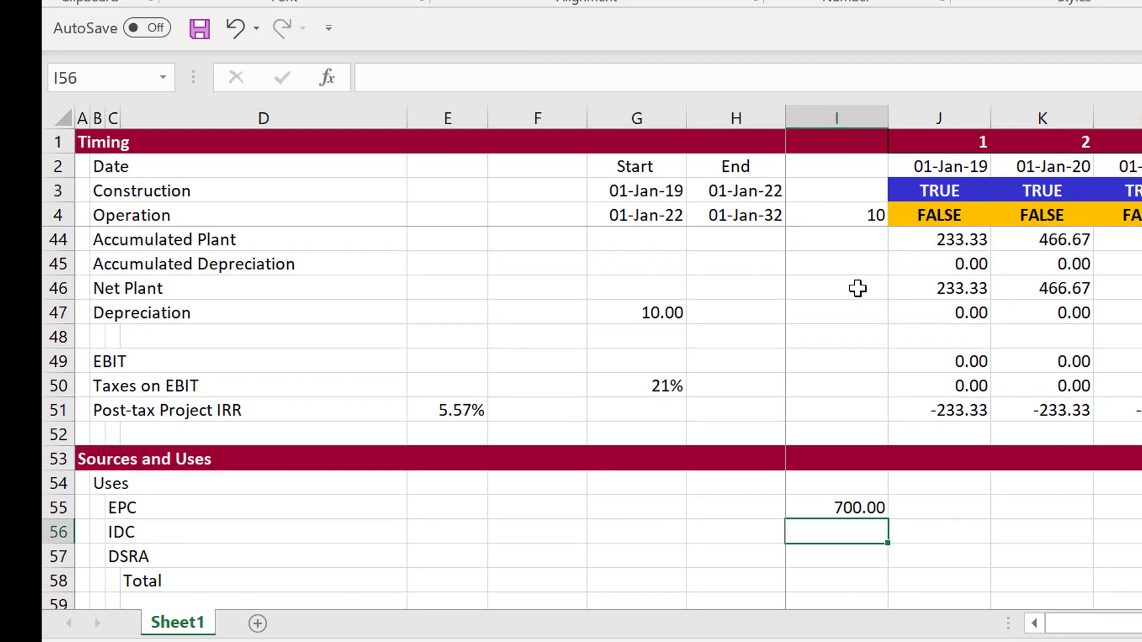
{"action": "key", "text": "Down"}
{"action": "key", "text": "Down"}
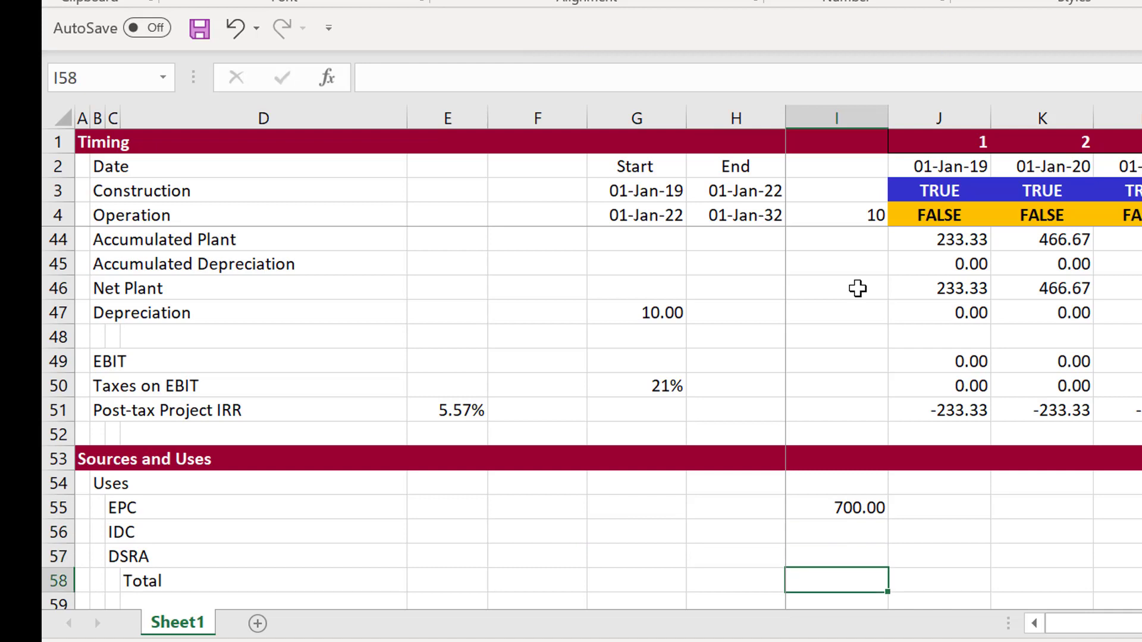
{"action": "type", "text": "=sum("}
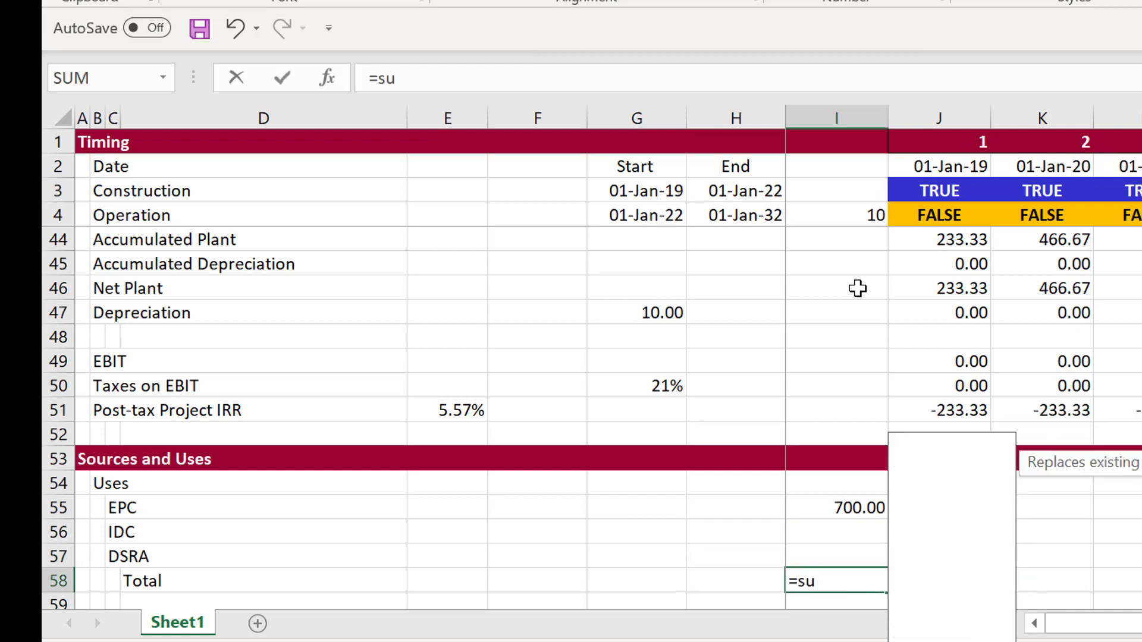
{"action": "key", "text": "Up"}
{"action": "key", "text": "shift+Up"}
{"action": "key", "text": "shift+Up"}
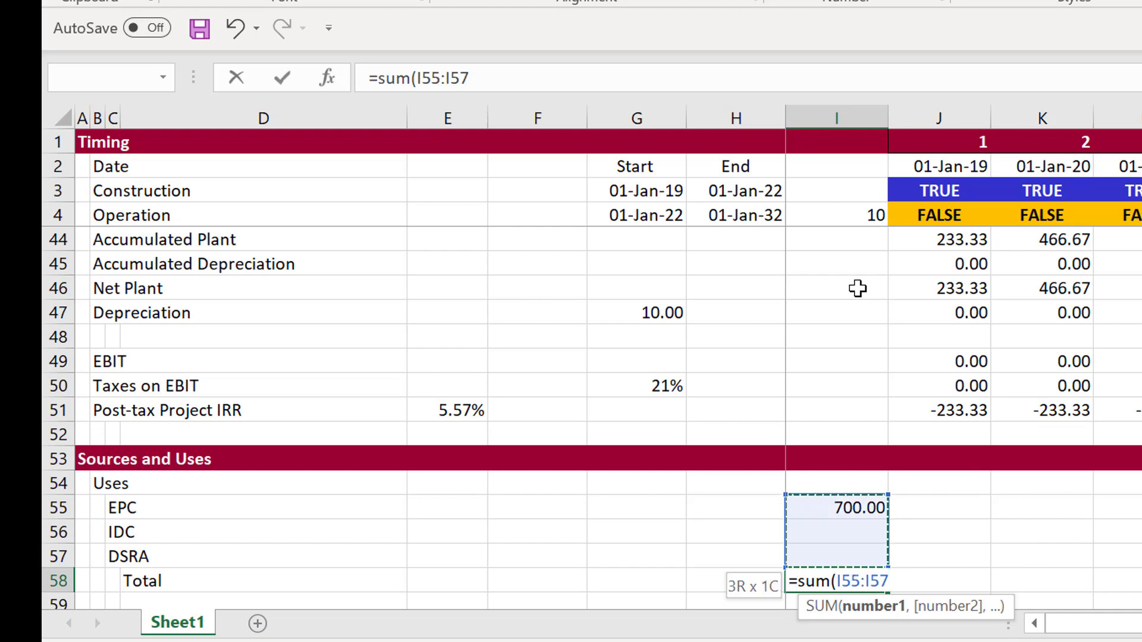
{"action": "key", "text": "Return"}
Step: Add top and bottom borders to the uses Total row across D58:I58
{"action": "key", "text": "Up"}
{"action": "key", "text": "Left"}
{"action": "key", "text": "Left"}
{"action": "key", "text": "Left"}
{"action": "key", "text": "Left"}
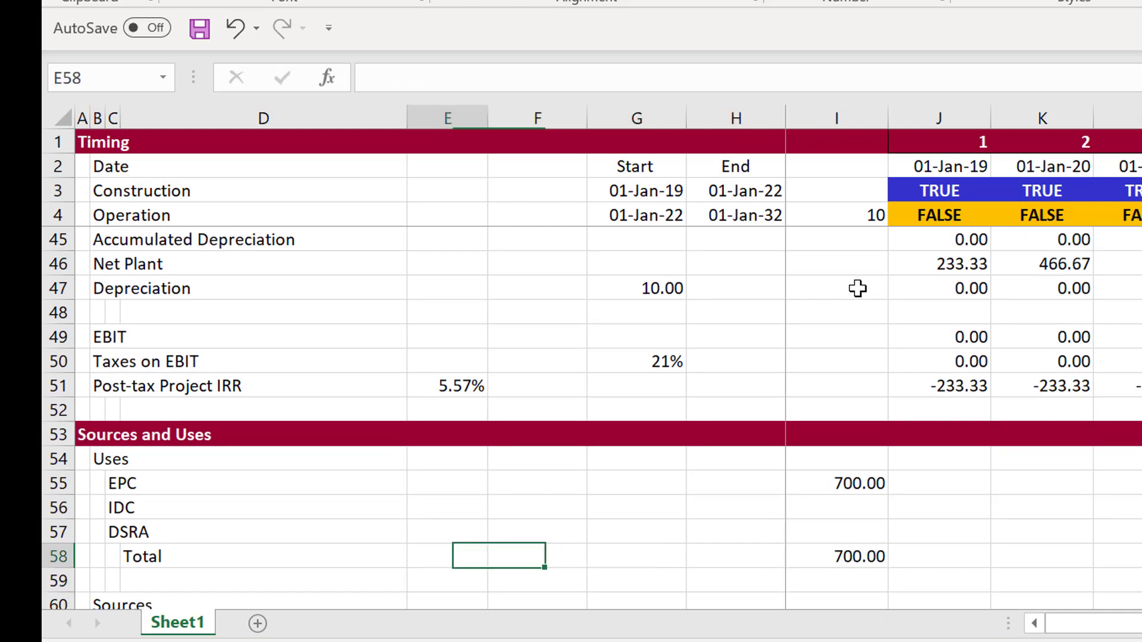
{"action": "key", "text": "Left"}
{"action": "key", "text": "Left"}
{"action": "key", "text": "Right"}
{"action": "key", "text": "ctrl+shift+Right"}
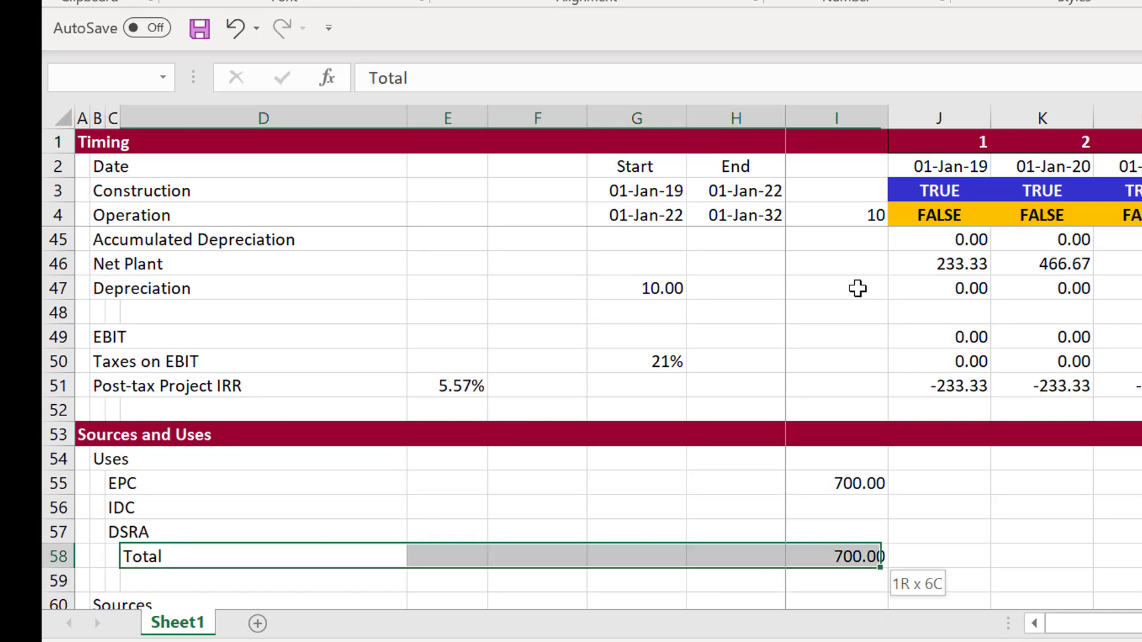
{"action": "key", "text": "alt+h"}
{"action": "key", "text": "b"}
{"action": "key", "text": "b"}
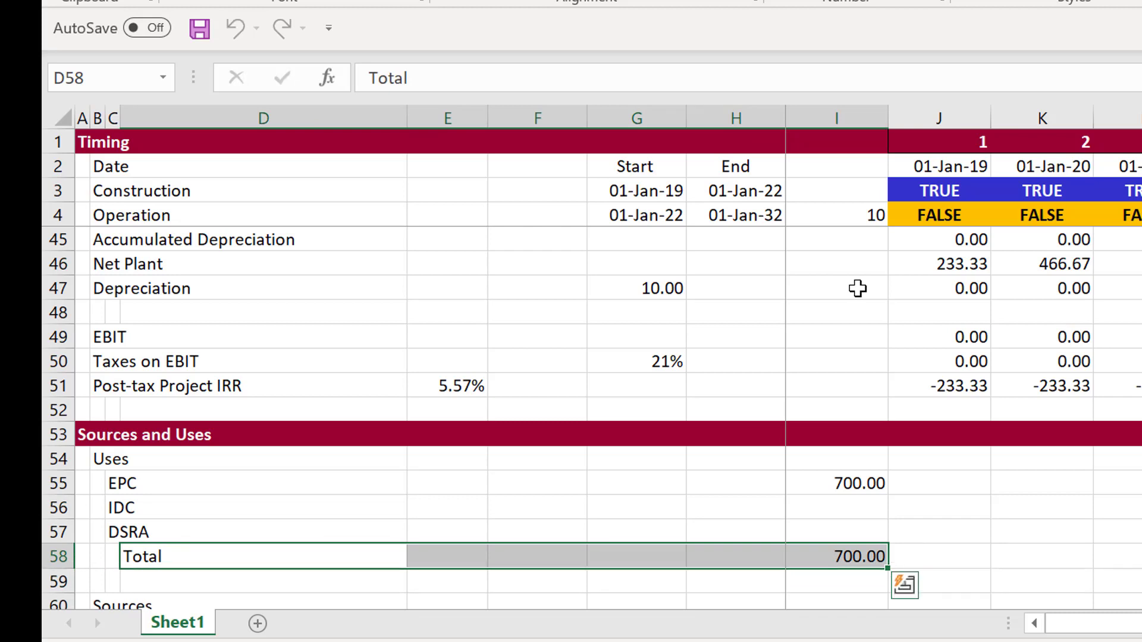
Step: Look through the Funding, Sculpting and Debt Balance sections for the row that determines the debt size
{"action": "key", "text": "Down"}
{"action": "key", "text": "Down"}
{"action": "key", "text": "Down"}
{"action": "key", "text": "Down"}
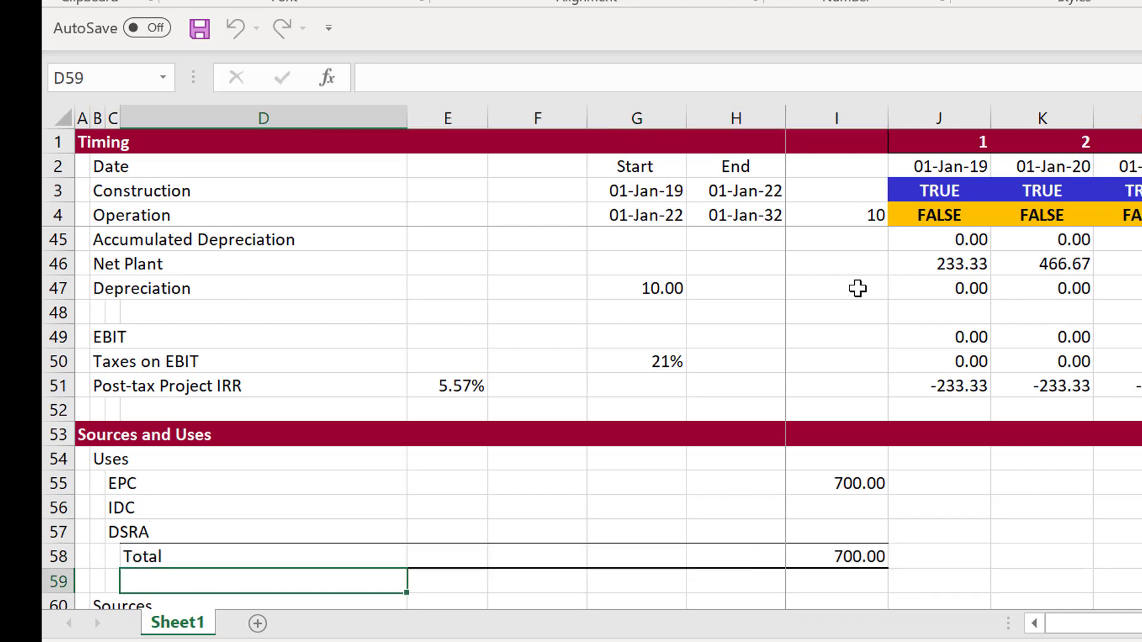
{"action": "key", "text": "Up"}
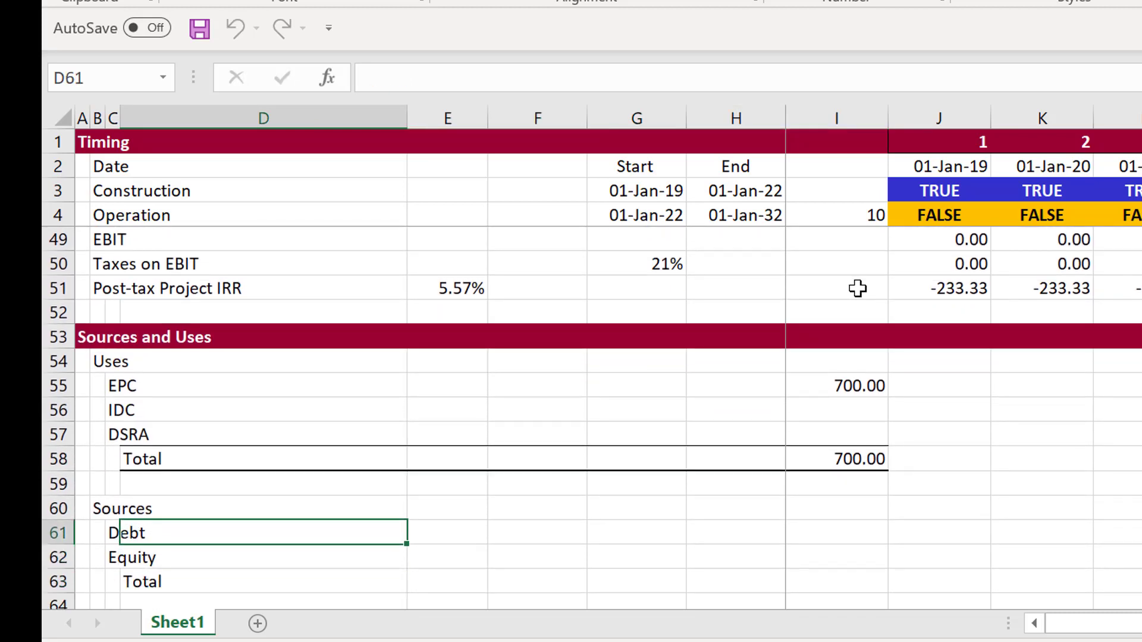
{"action": "key", "text": "Right"}
{"action": "key", "text": "Right"}
{"action": "key", "text": "Right"}
{"action": "key", "text": "Right"}
{"action": "key", "text": "Right"}
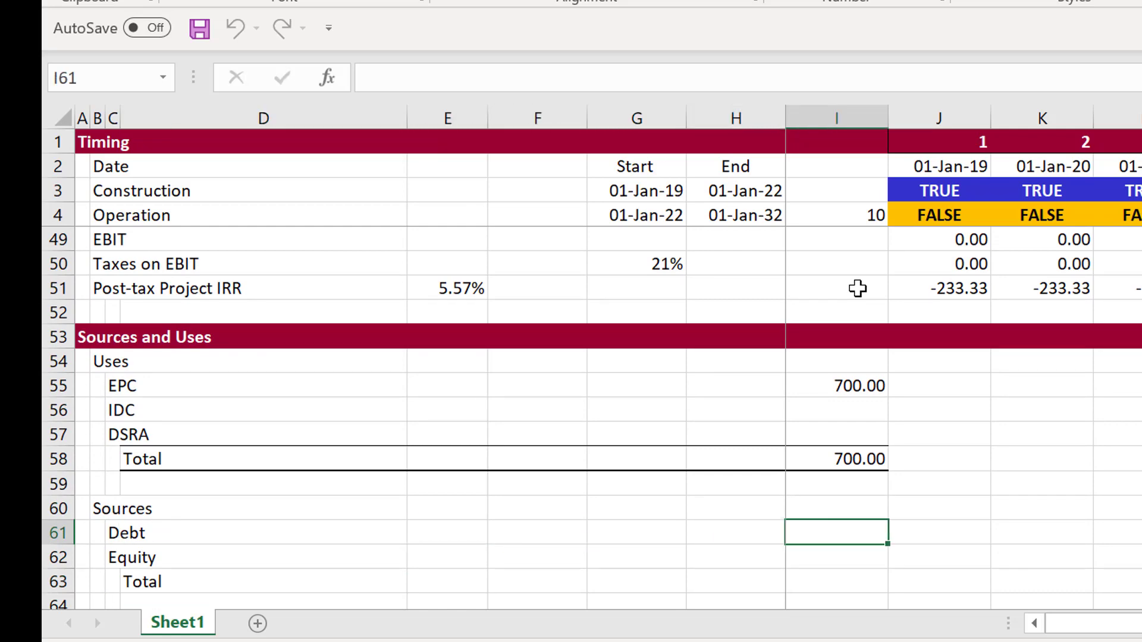
{"action": "key", "text": "Page_Down"}
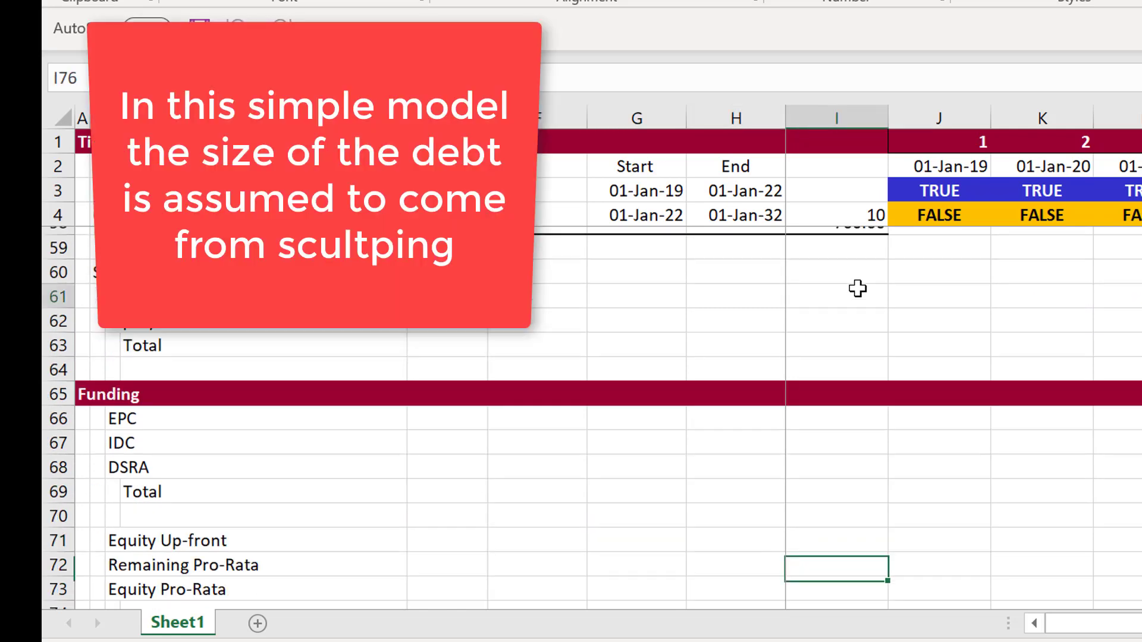
{"action": "key", "text": "Page_Down"}
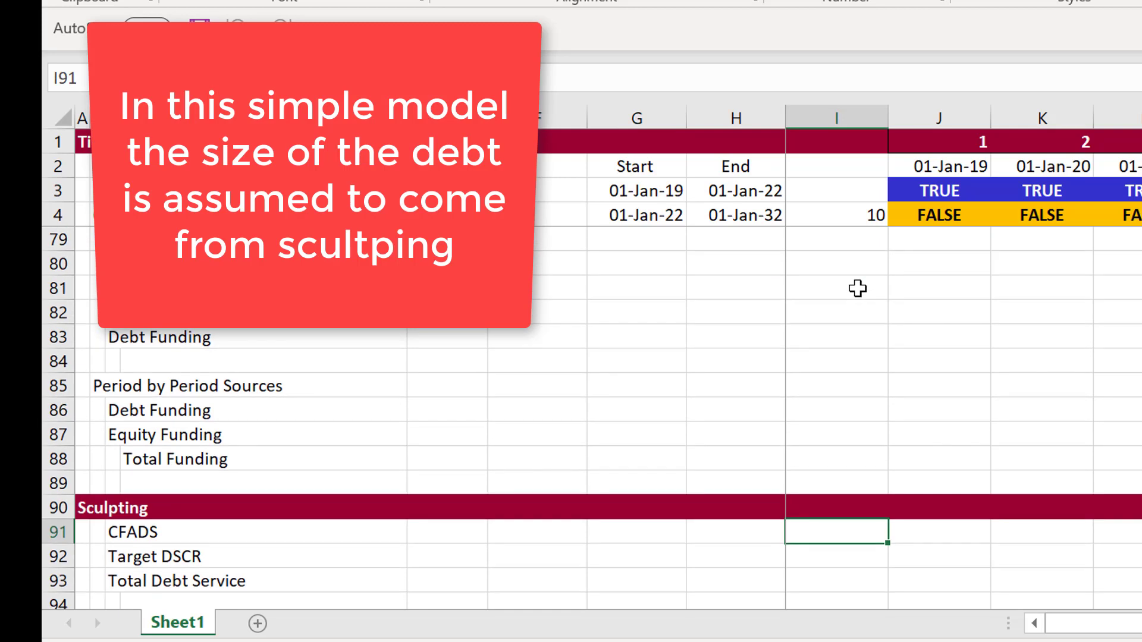
{"action": "key", "text": "Down"}
{"action": "key", "text": "Down"}
{"action": "key", "text": "Down"}
{"action": "key", "text": "Down"}
{"action": "key", "text": "Down"}
{"action": "key", "text": "Down"}
{"action": "key", "text": "Down"}
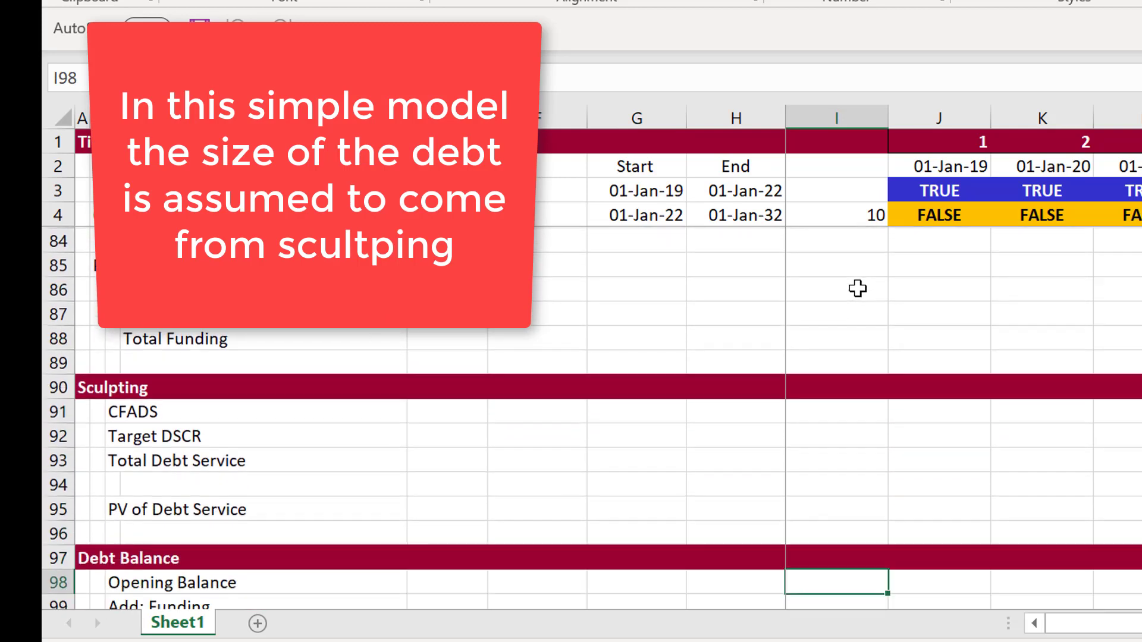
{"action": "key", "text": "Up"}
{"action": "key", "text": "Up"}
{"action": "key", "text": "Up"}
{"action": "key", "text": "Up"}
{"action": "key", "text": "Left"}
{"action": "key", "text": "Left"}
{"action": "key", "text": "Left"}
{"action": "key", "text": "Left"}
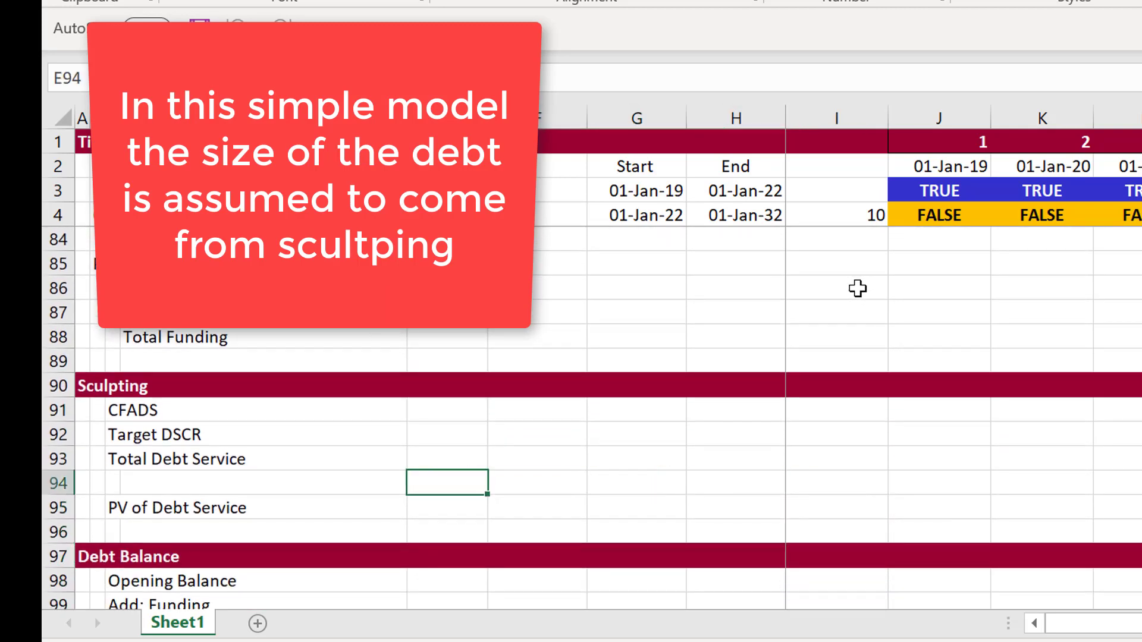
{"action": "key", "text": "Down"}
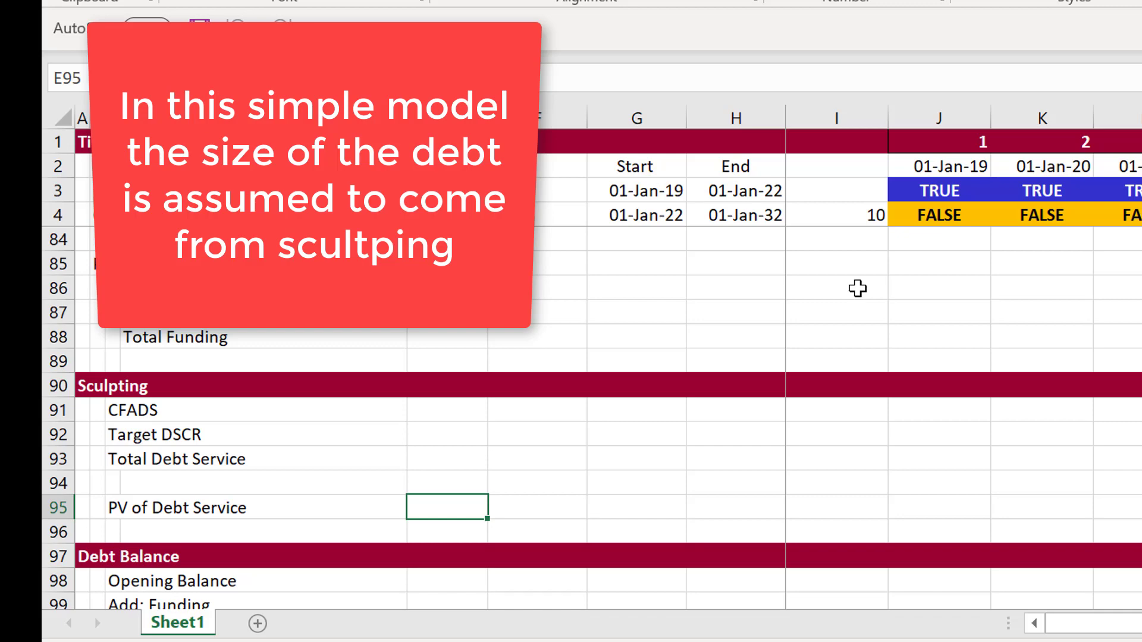
Step: Link the Debt source in I61 to the PV of Debt Service in the Sculpting section with =E95
{"action": "key", "text": "Page_Up"}
{"action": "key", "text": "Page_Up"}
{"action": "key", "text": "Up"}
{"action": "key", "text": "Up"}
{"action": "key", "text": "Up"}
{"action": "key", "text": "Up"}
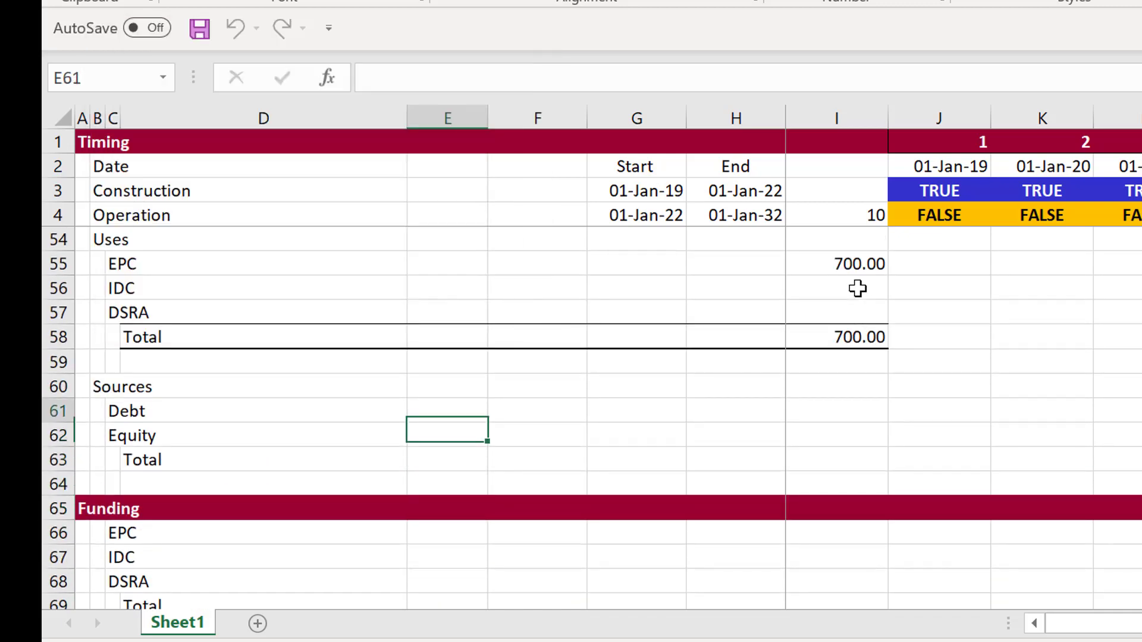
{"action": "key", "text": "Right"}
{"action": "key", "text": "Right"}
{"action": "key", "text": "Right"}
{"action": "key", "text": "Right"}
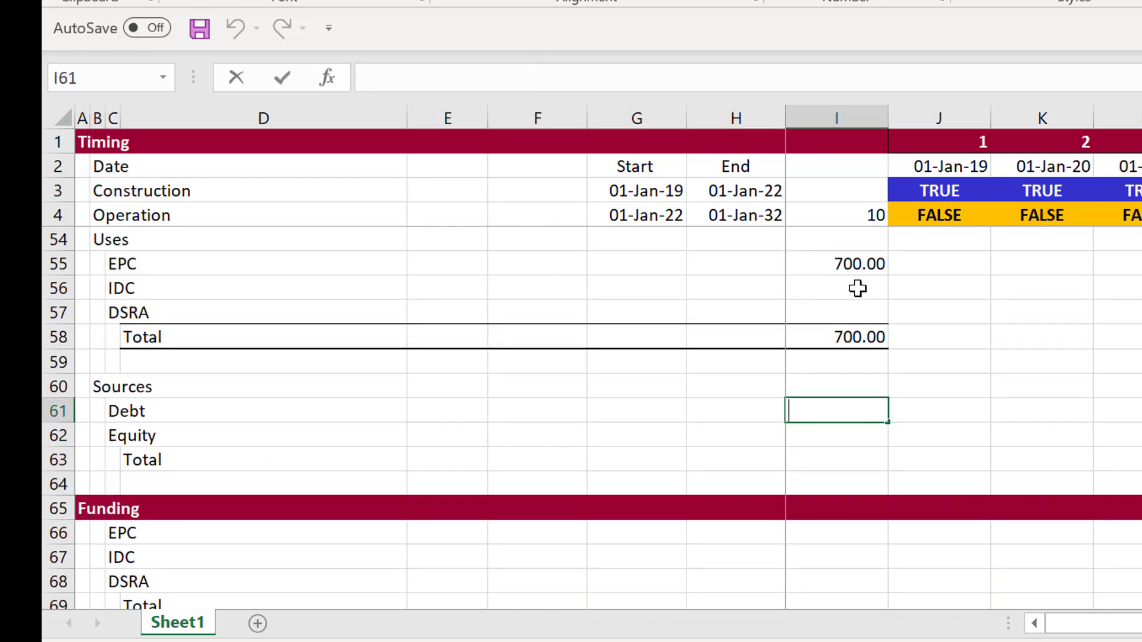
{"action": "type", "text": "="}
{"action": "key", "text": "Page_Down"}
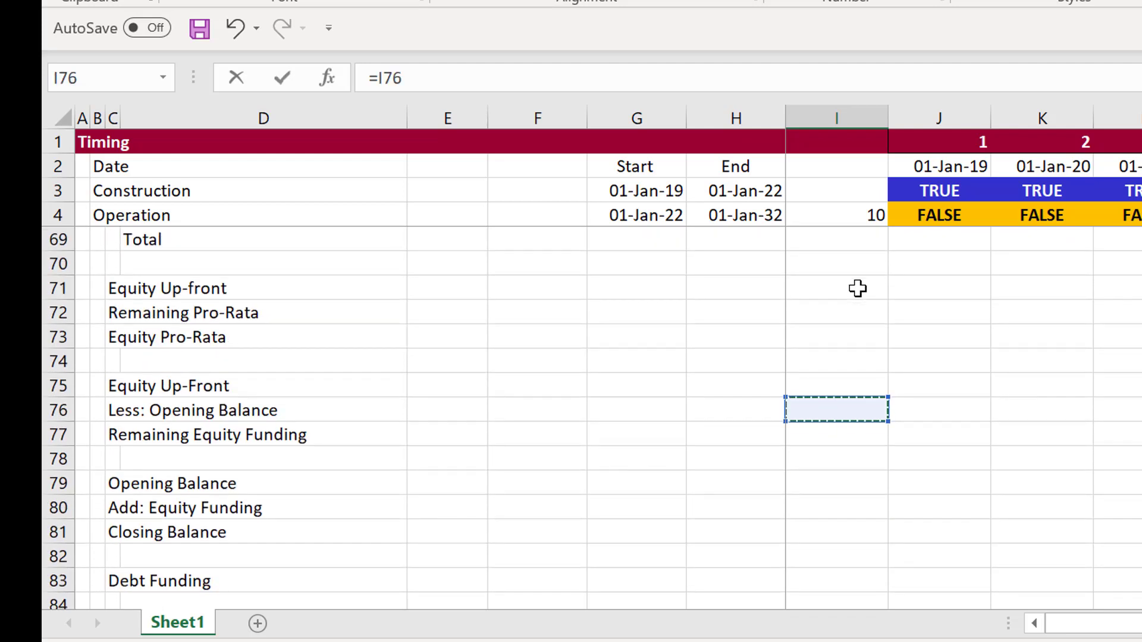
{"action": "key", "text": "Down"}
{"action": "key", "text": "Down"}
{"action": "key", "text": "Down"}
{"action": "key", "text": "Down"}
{"action": "key", "text": "Down"}
{"action": "key", "text": "Down"}
{"action": "key", "text": "Down"}
{"action": "key", "text": "Down"}
{"action": "key", "text": "Left"}
{"action": "key", "text": "Left"}
{"action": "key", "text": "Left"}
{"action": "key", "text": "Down"}
{"action": "key", "text": "Down"}
{"action": "key", "text": "Down"}
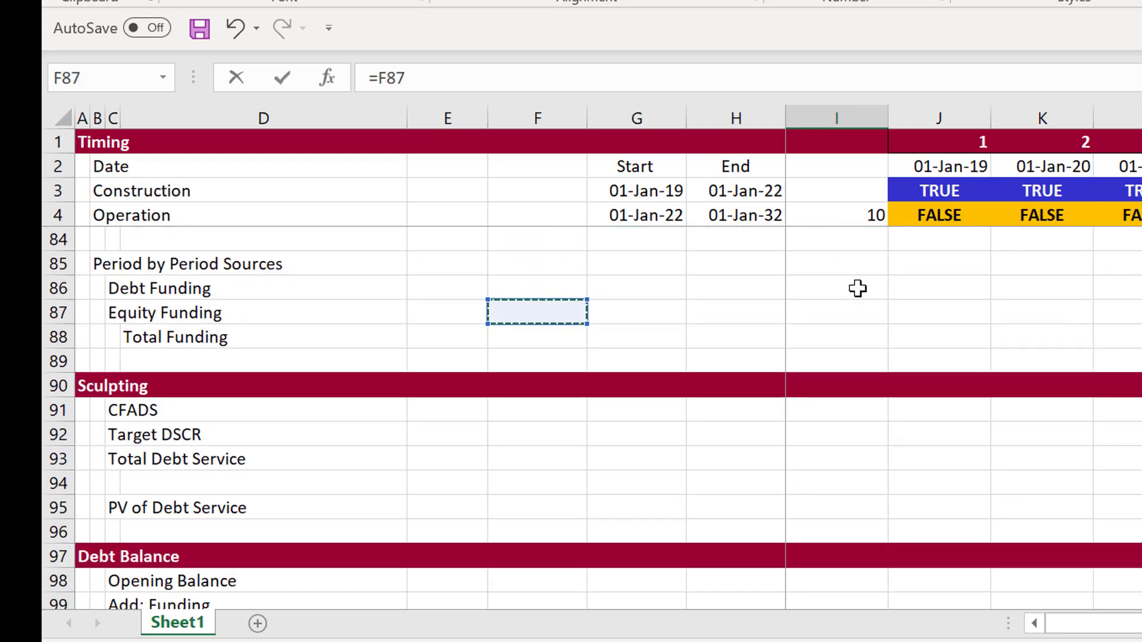
{"action": "key", "text": "Down"}
{"action": "key", "text": "Down"}
{"action": "key", "text": "Down"}
{"action": "key", "text": "Down"}
{"action": "key", "text": "Down"}
{"action": "key", "text": "Down"}
{"action": "key", "text": "Down"}
{"action": "key", "text": "Down"}
{"action": "key", "text": "Left"}
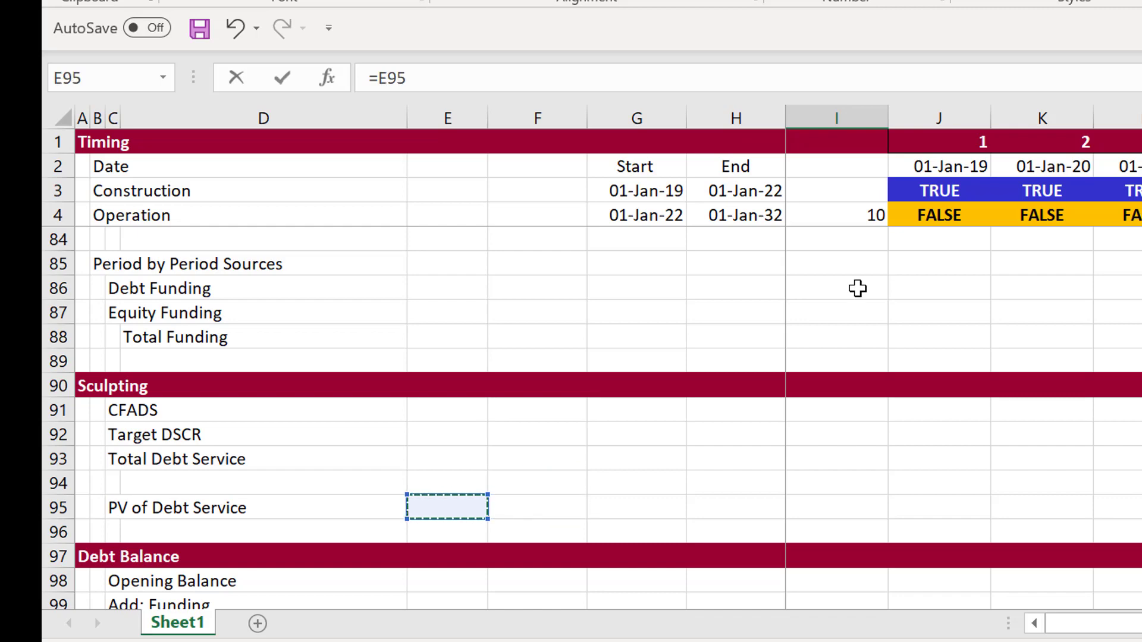
{"action": "key", "text": "Return"}
{"action": "key", "text": "Up"}
{"action": "key", "text": "Up"}
{"action": "key", "text": "Up"}
{"action": "left_click", "coordinate": [858, 289]}
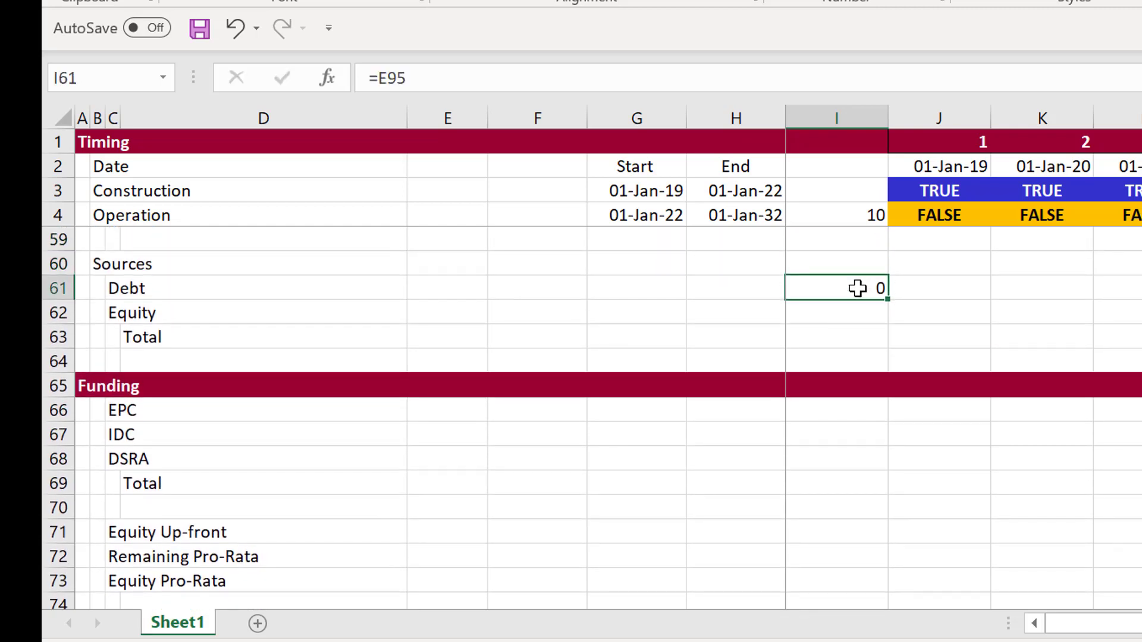
Step: Calculate equity in I62 as total uses minus debt, =I58-I61
{"action": "key", "text": "Up"}
{"action": "key", "text": "Up"}
{"action": "key", "text": "Up"}
{"action": "key", "text": "Up"}
{"action": "key", "text": "Up"}
{"action": "key", "text": "Up"}
{"action": "key", "text": "Up"}
{"action": "key", "text": "Up"}
{"action": "key", "text": "Up"}
{"action": "key", "text": "Up"}
{"action": "key", "text": "Up"}
{"action": "key", "text": "Down"}
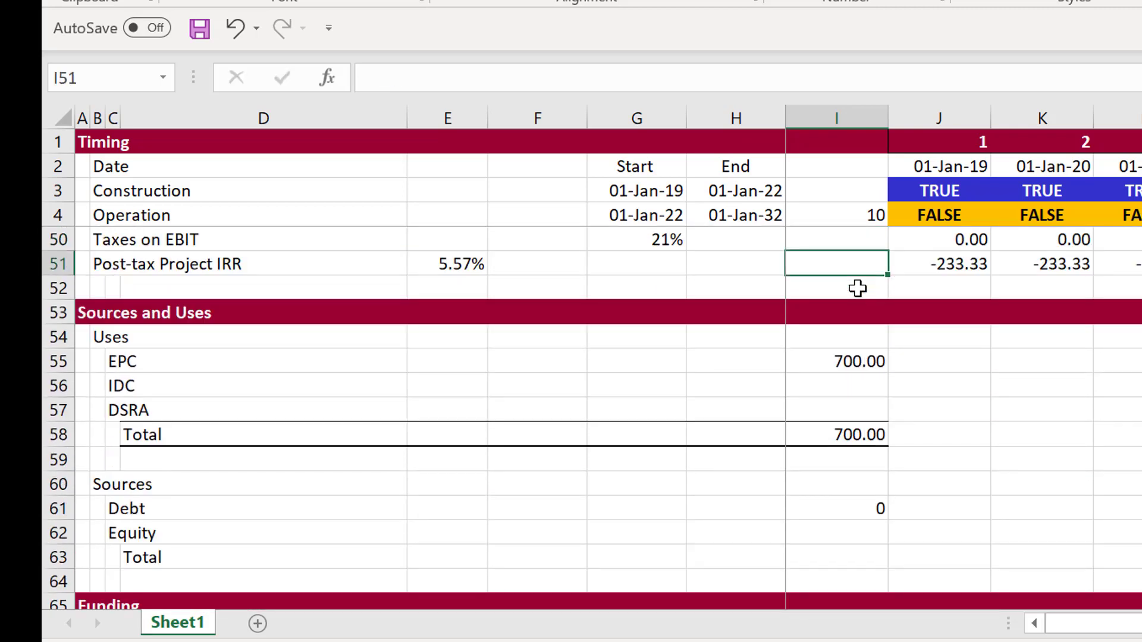
{"action": "key", "text": "Down"}
{"action": "key", "text": "Down"}
{"action": "key", "text": "Down"}
{"action": "key", "text": "Down"}
{"action": "key", "text": "Down"}
{"action": "key", "text": "Down"}
{"action": "key", "text": "Down"}
{"action": "key", "text": "Down"}
{"action": "key", "text": "Down"}
{"action": "key", "text": "Down"}
{"action": "key", "text": "Down"}
{"action": "key", "text": "Down"}
{"action": "key", "text": "Up"}
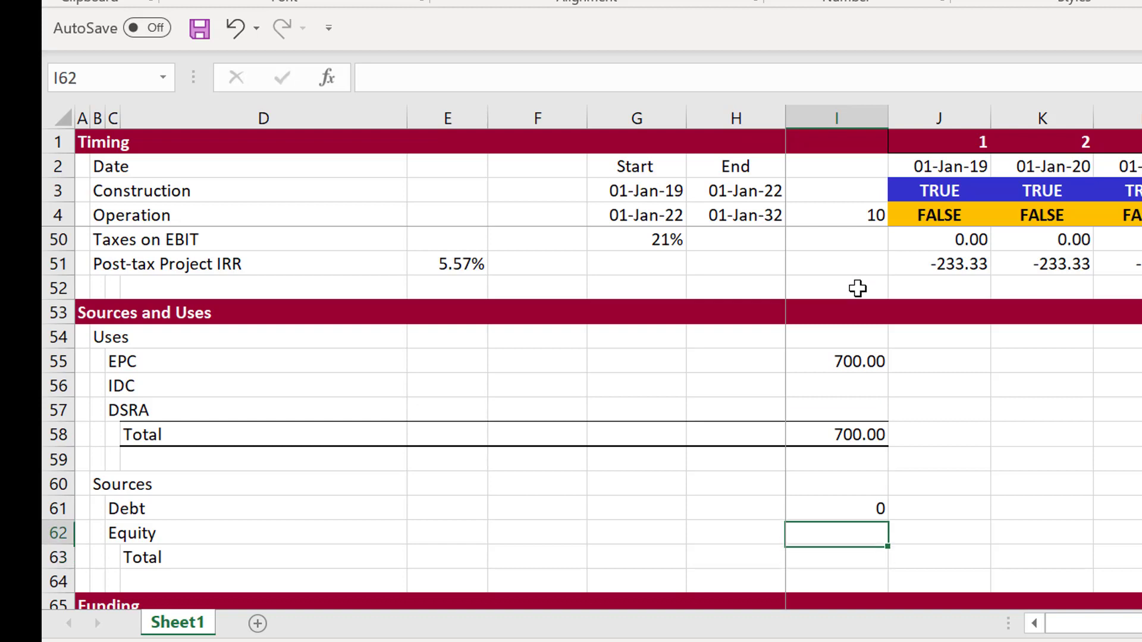
{"action": "type", "text": "="}
{"action": "key", "text": "Up"}
{"action": "key", "text": "Up"}
{"action": "key", "text": "Up"}
{"action": "key", "text": "Up"}
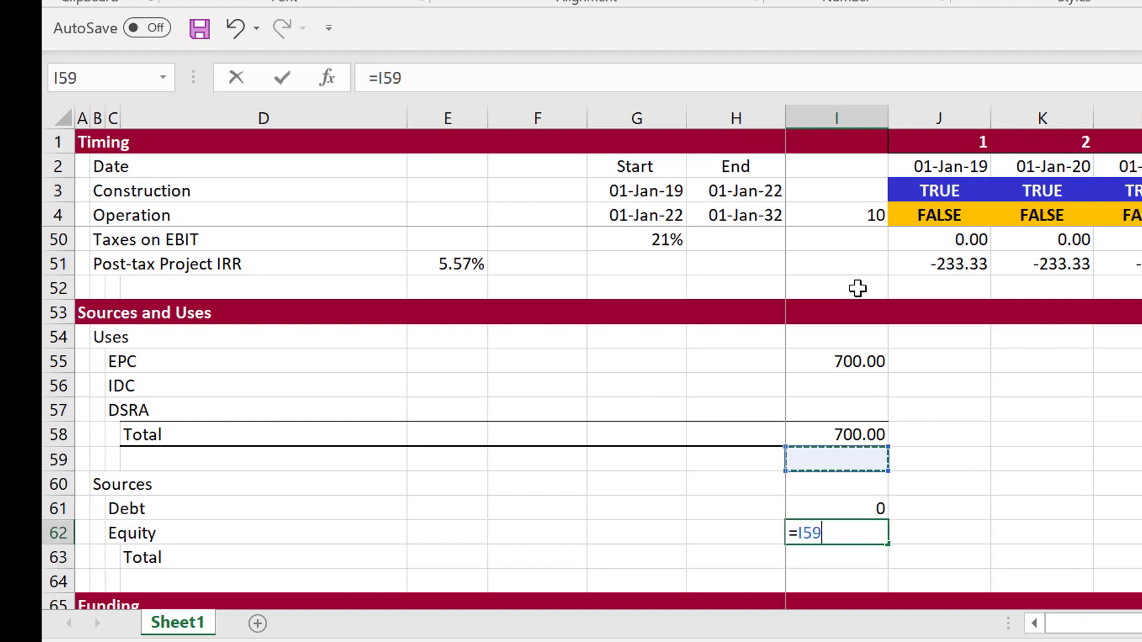
{"action": "type", "text": "-"}
{"action": "key", "text": "Up"}
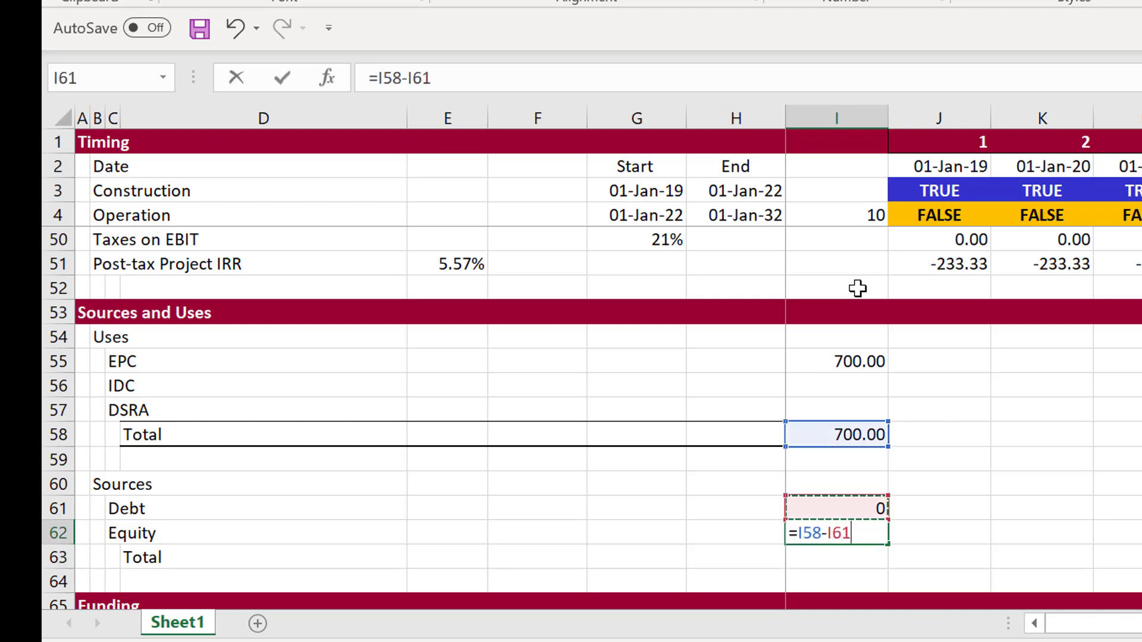
{"action": "key", "text": "Return"}
{"action": "key", "text": "ctrl+shift+r"}
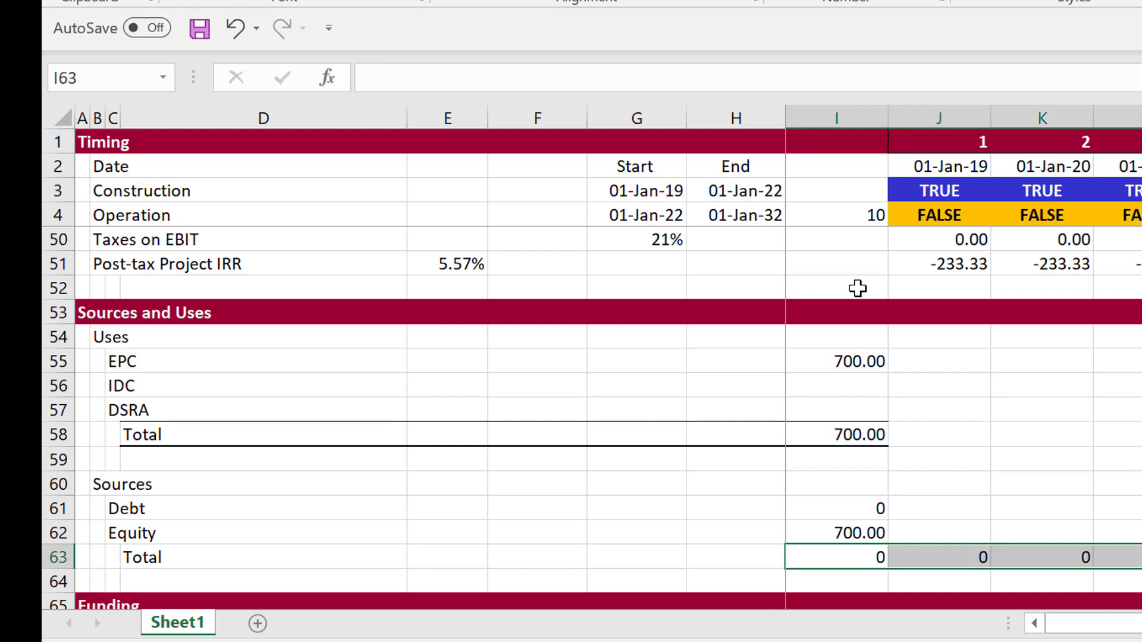
{"action": "scroll", "coordinate": [858, 289], "scroll_direction": "right", "scroll_amount": 6}
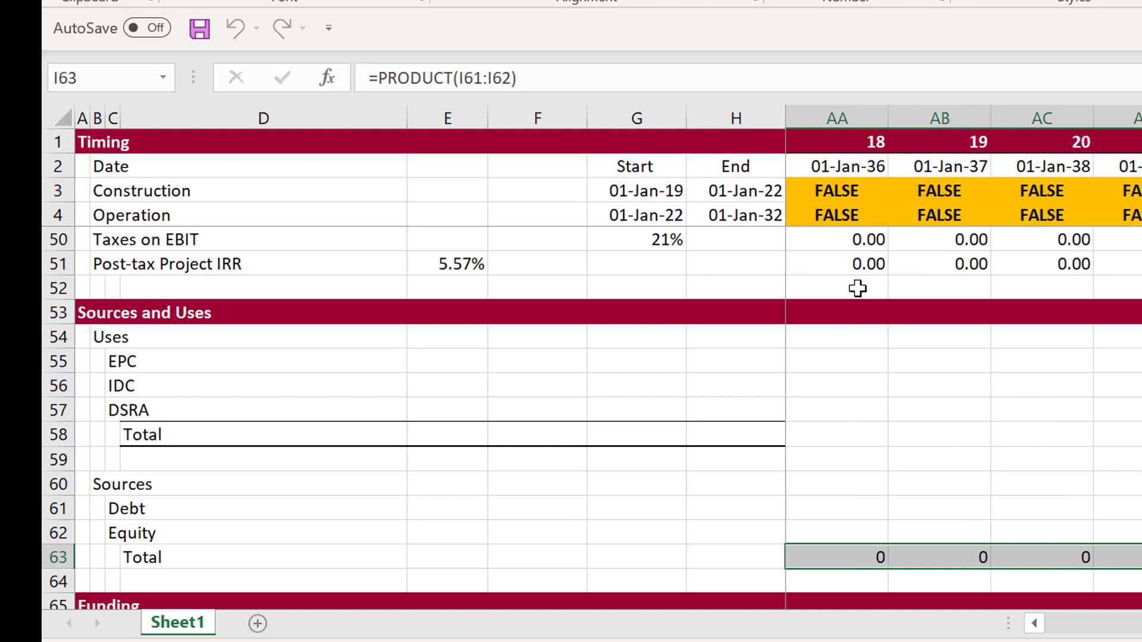
{"action": "key", "text": "Delete"}
{"action": "key", "text": "Left"}
{"action": "key", "text": "Right"}
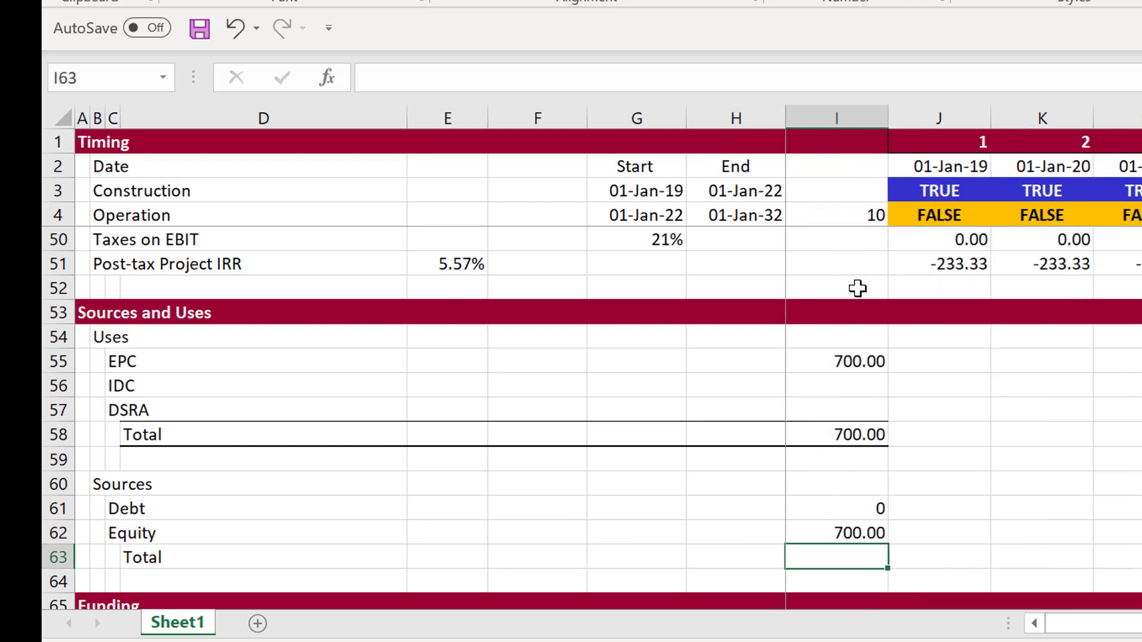
Step: Calculate total sources in I63 as the sum of debt and equity, I61:I62, formatted with two decimals
{"action": "key", "text": "alt+equal"}
{"action": "key", "text": "Return"}
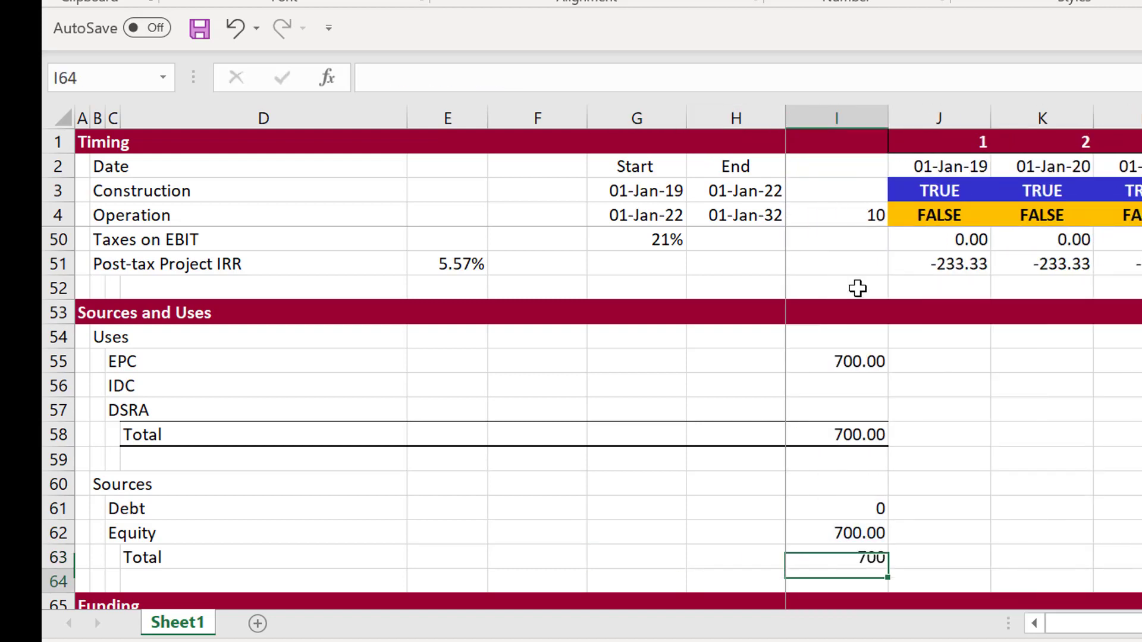
{"action": "key", "text": "Up"}
Step: Add top and bottom borders to the sources Total row across D63:I63
{"action": "key", "text": "Left"}
{"action": "key", "text": "Left"}
{"action": "key", "text": "Left"}
{"action": "key", "text": "Left"}
{"action": "key", "text": "Left"}
{"action": "key", "text": "Left"}
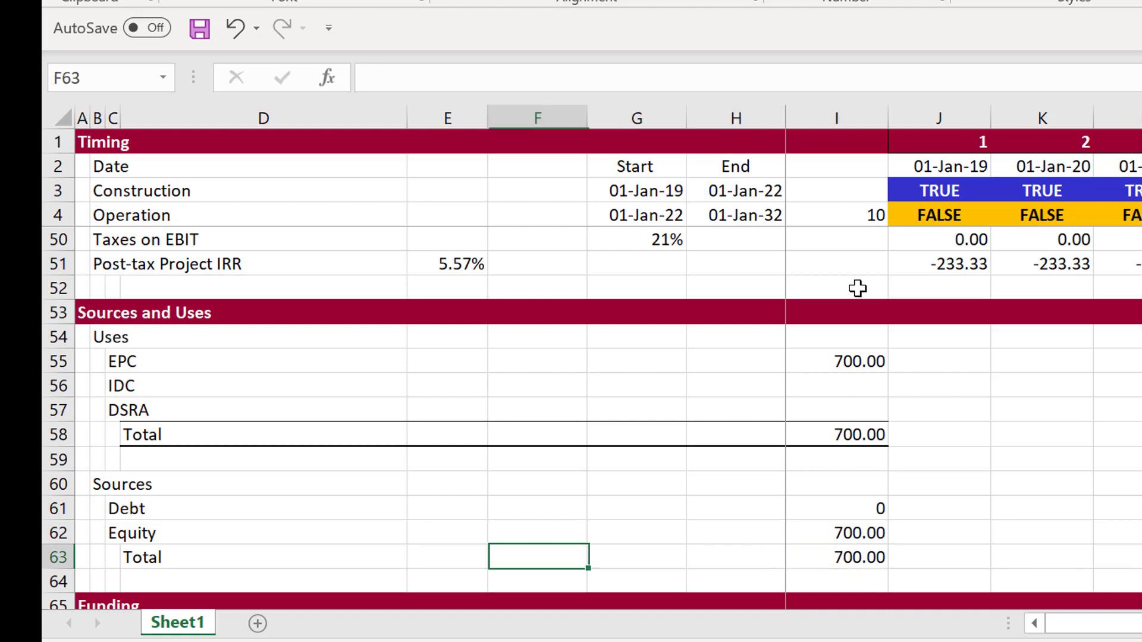
{"action": "key", "text": "Right"}
{"action": "key", "text": "ctrl+shift+Right"}
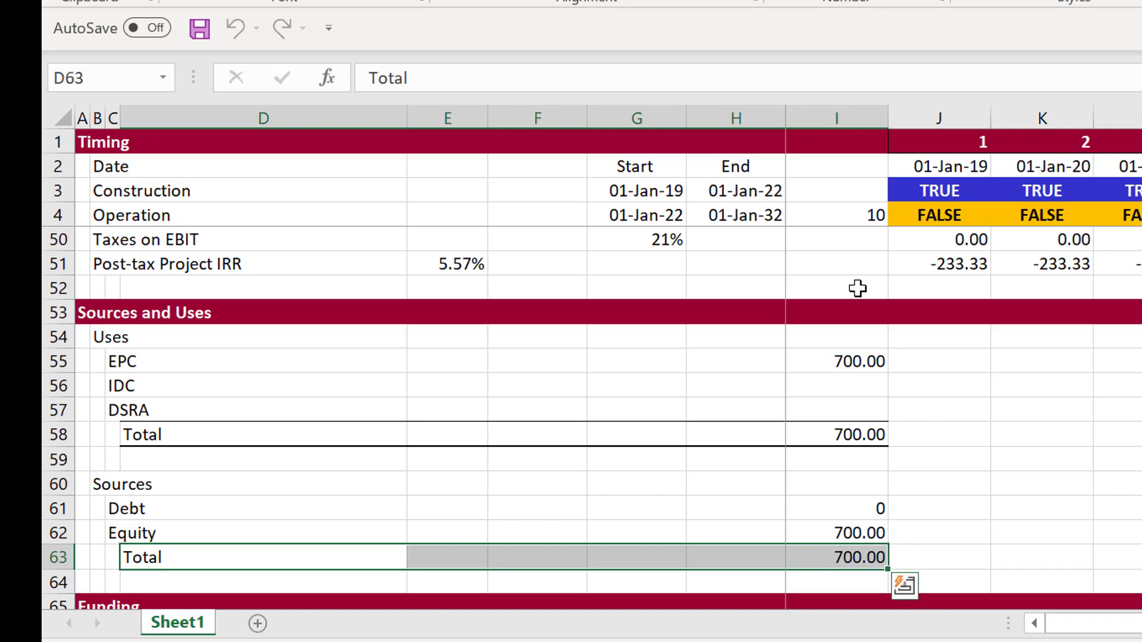
Step: Look over the rows of the Funding section below the sources Total
{"action": "key", "text": "Down"}
{"action": "key", "text": "Down"}
{"action": "key", "text": "Down"}
{"action": "key", "text": "Up"}
{"action": "key", "text": "Down"}
{"action": "key", "text": "Down"}
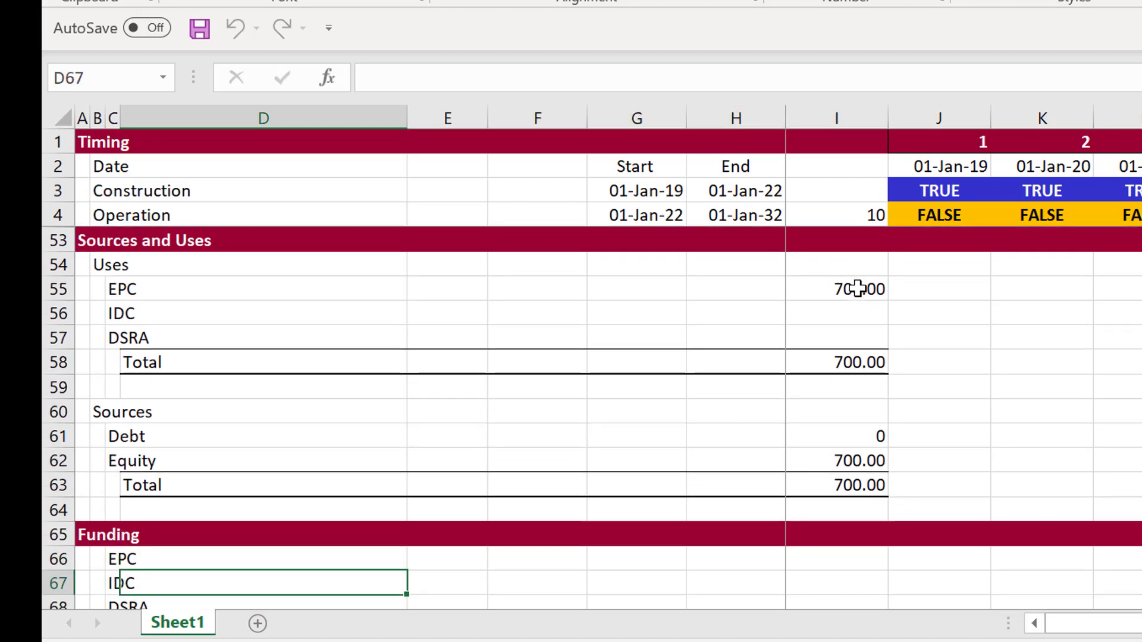
{"action": "key", "text": "Down"}
{"action": "key", "text": "Down"}
{"action": "key", "text": "Down"}
{"action": "key", "text": "Down"}
{"action": "key", "text": "Up"}
{"action": "key", "text": "Up"}
{"action": "key", "text": "Up"}
{"action": "key", "text": "Up"}
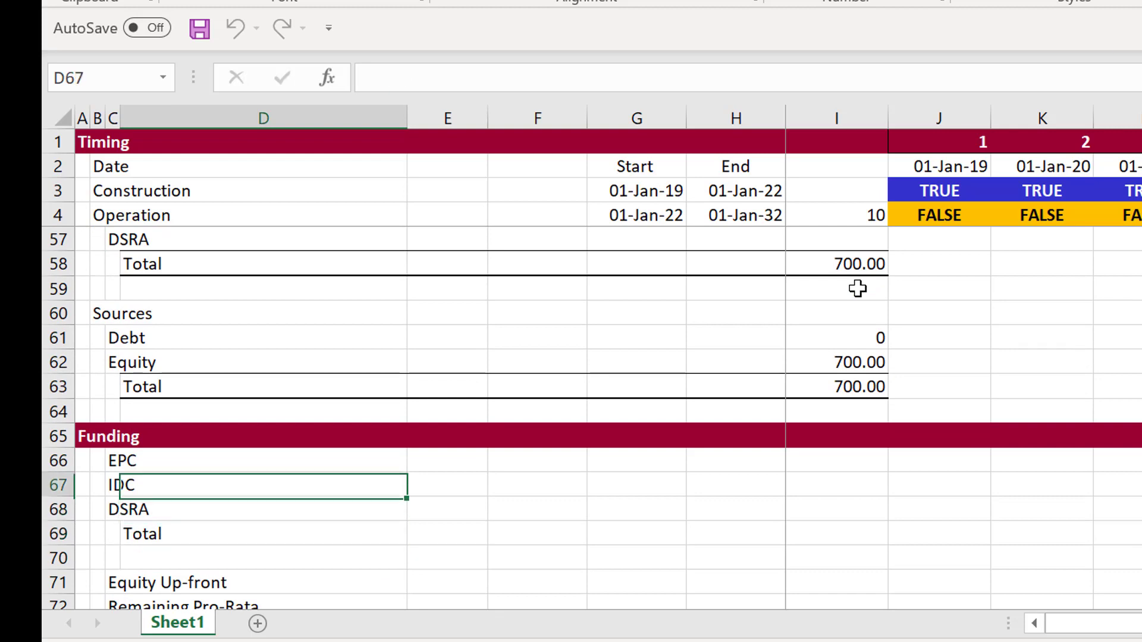
{"action": "key", "text": "Up"}
{"action": "key", "text": "Up"}
{"action": "key", "text": "Up"}
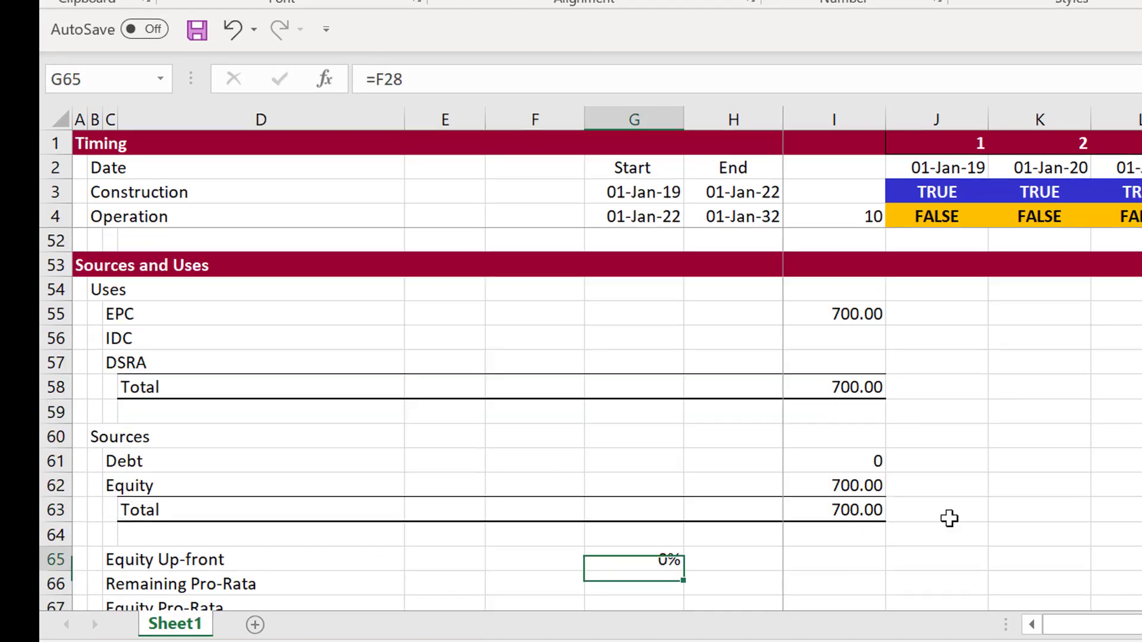
{"action": "key", "text": "Right"}
{"action": "key", "text": "Right"}
{"action": "type", "text": "="}
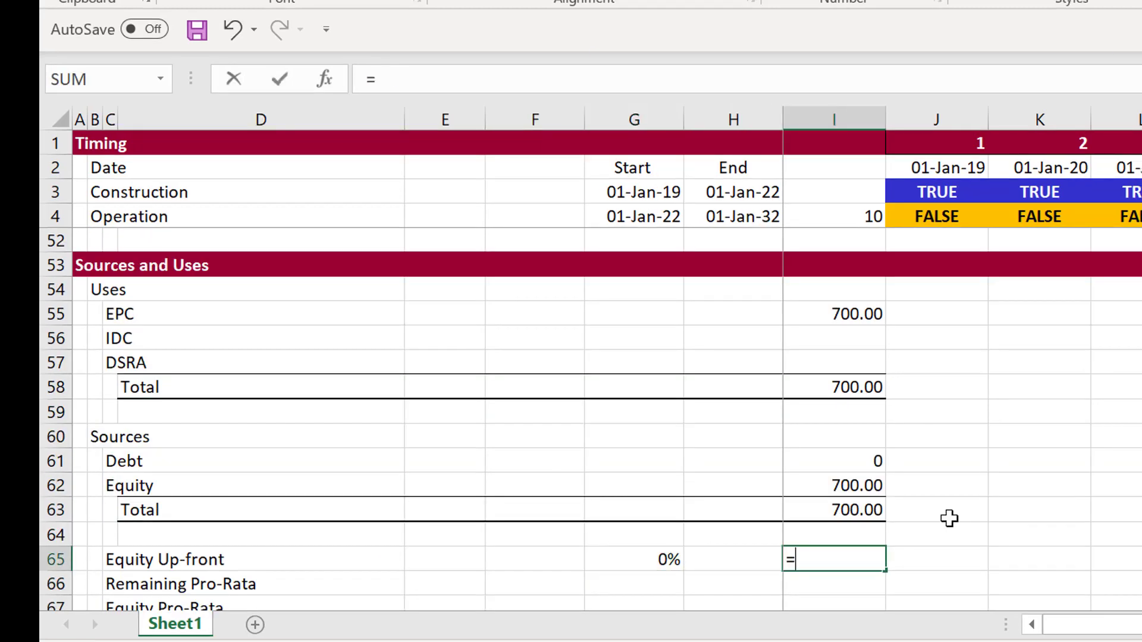
{"action": "key", "text": "Left"}
{"action": "key", "text": "Left"}
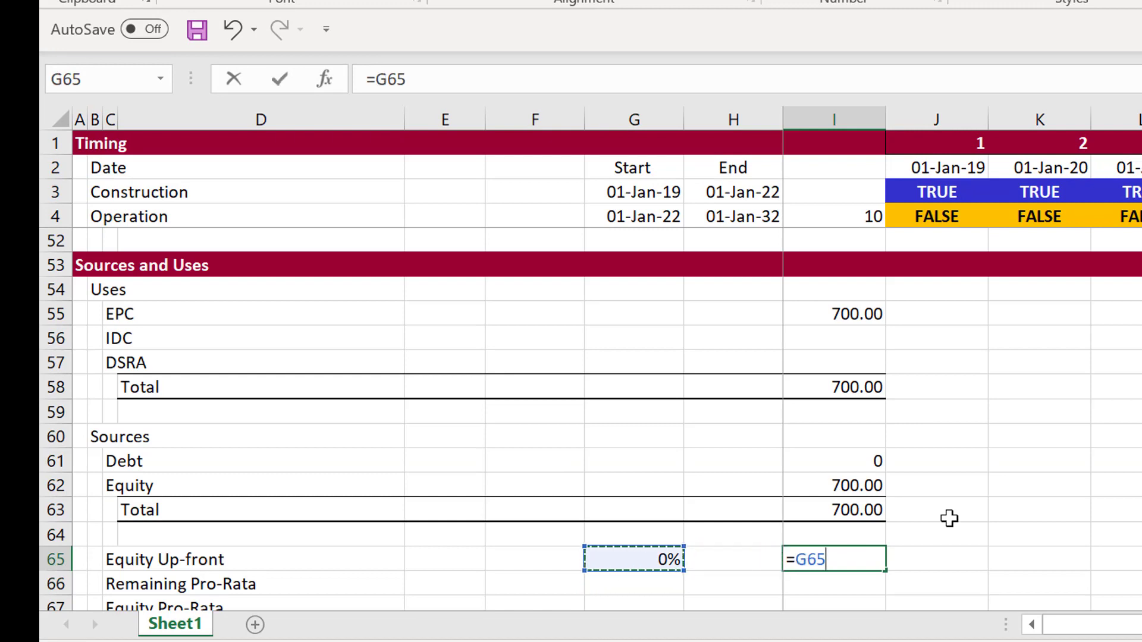
{"action": "left_click", "coordinate": [949, 519], "text": "shift"}
{"action": "key", "text": "Escape"}
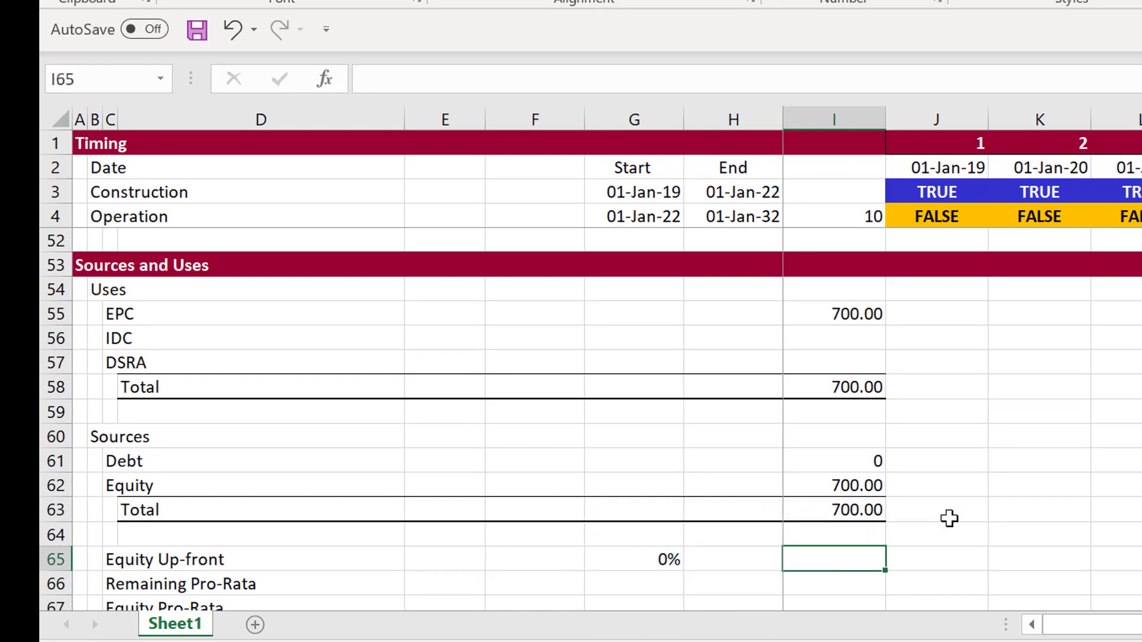
Step: Calculate up-front equity in I65 as the up-front percentage times total equity, =G65*I62
{"action": "key", "text": "Right"}
{"action": "key", "text": "Left"}
{"action": "type", "text": "="}
{"action": "key", "text": "Left"}
{"action": "key", "text": "Left"}
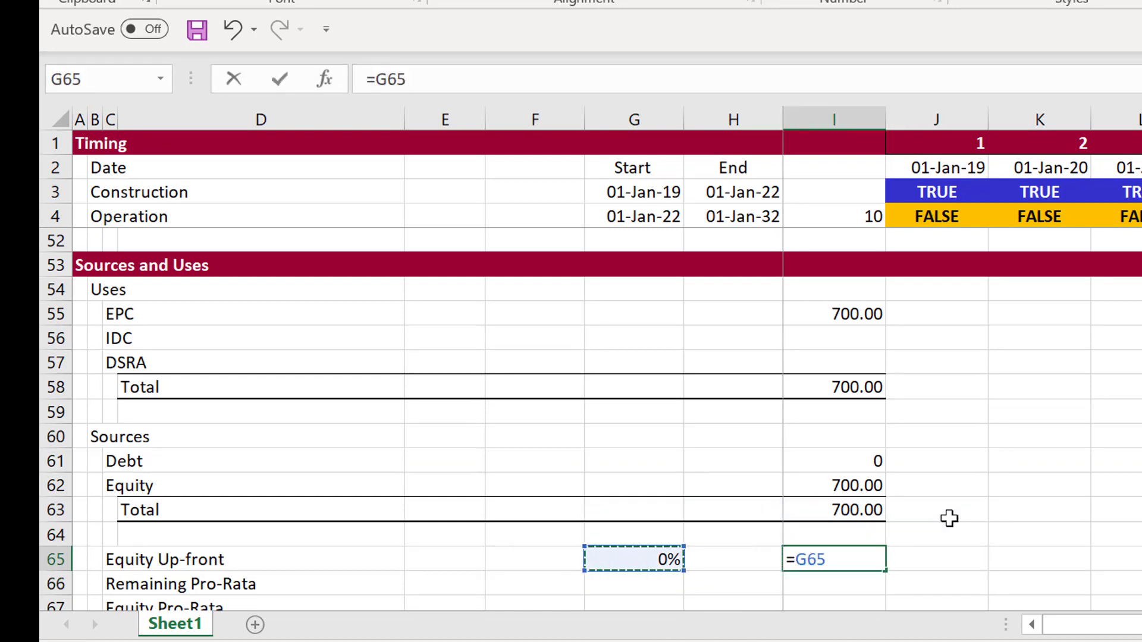
{"action": "key", "text": "Left"}
{"action": "key", "text": "Right"}
{"action": "type", "text": "*"}
{"action": "key", "text": "Up"}
{"action": "key", "text": "Up"}
{"action": "key", "text": "Up"}
{"action": "key", "text": "Return"}
{"action": "key", "text": "Down"}
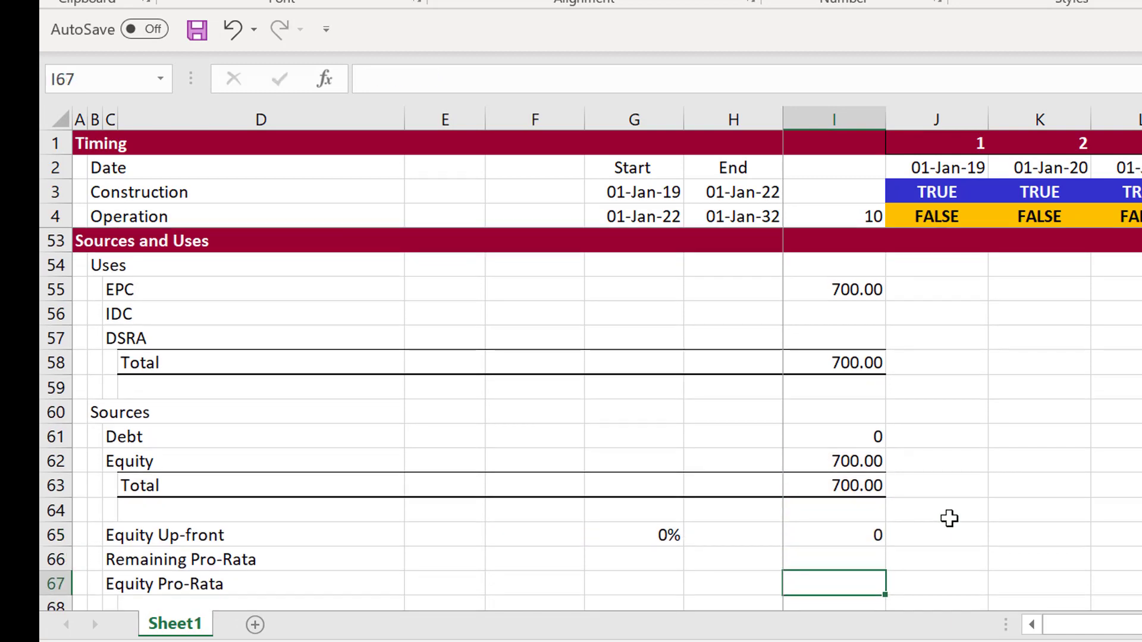
{"action": "key", "text": "Up"}
{"action": "key", "text": "Up"}
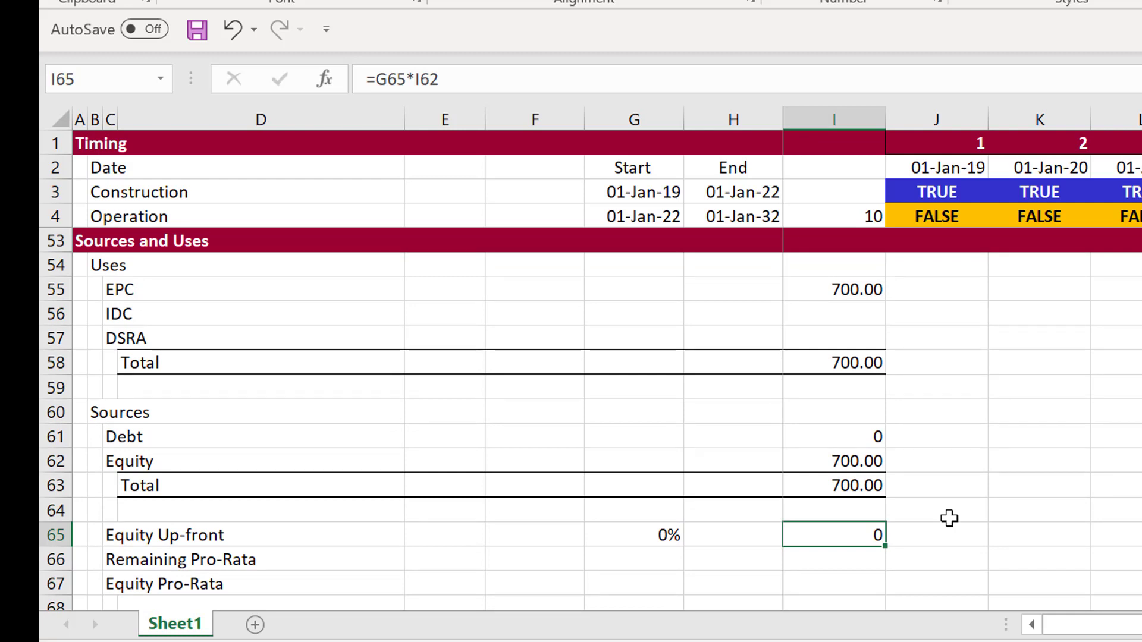
Step: Calculate the remaining pro-rata amount in I66 as total equity minus up-front equity, =I62-I65
{"action": "key", "text": "Down"}
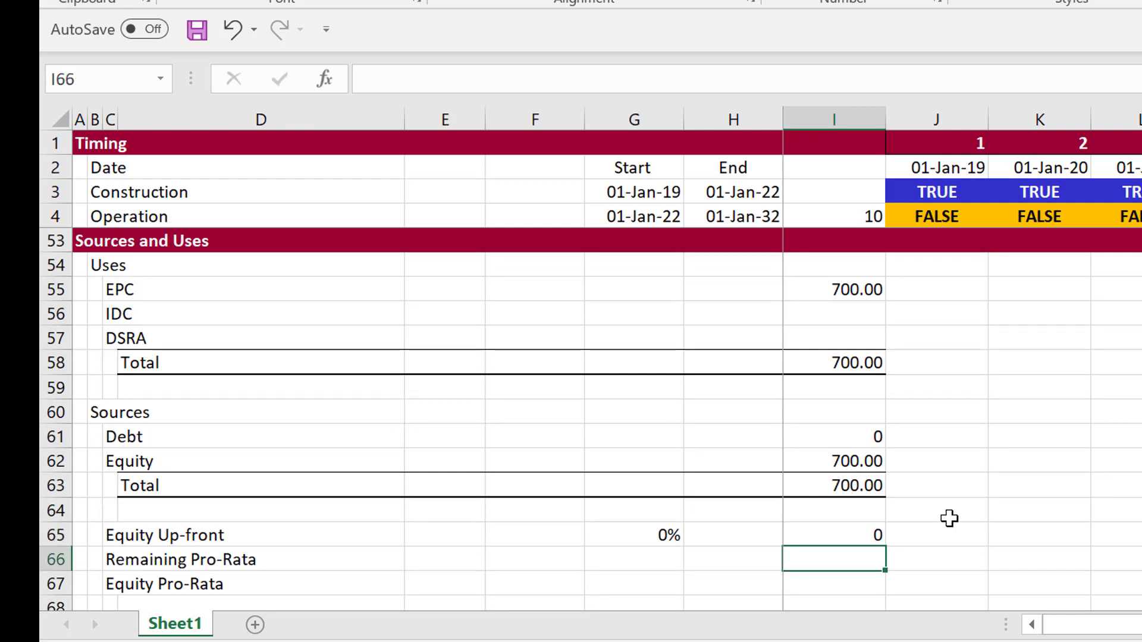
{"action": "type", "text": "="}
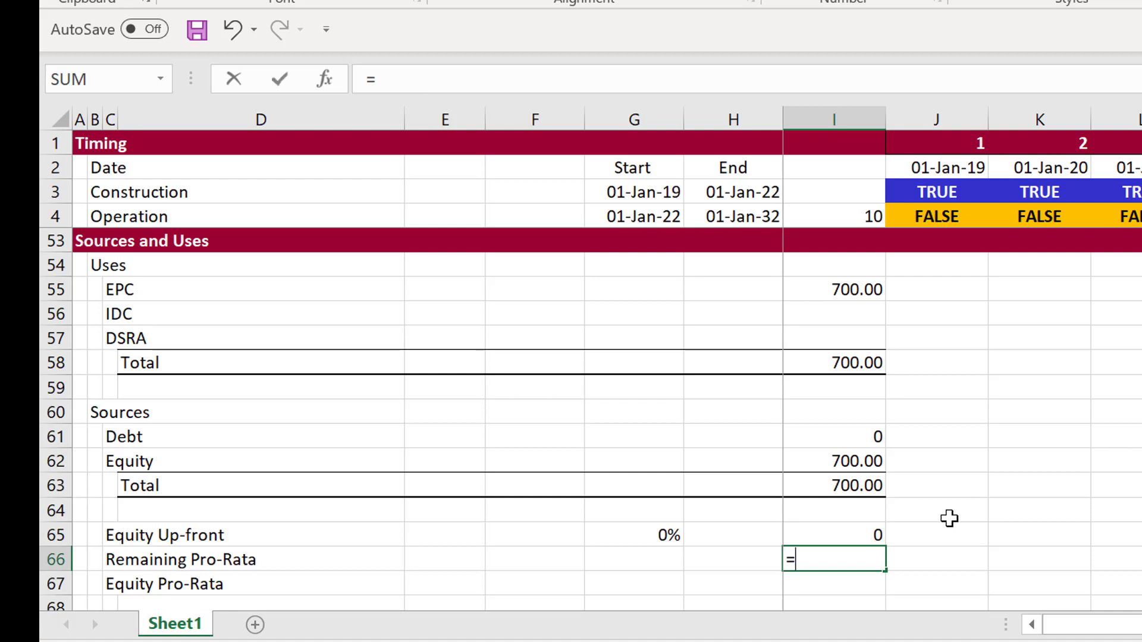
{"action": "key", "text": "Up"}
{"action": "key", "text": "Up"}
{"action": "key", "text": "Up"}
{"action": "key", "text": "Up"}
{"action": "type", "text": "-"}
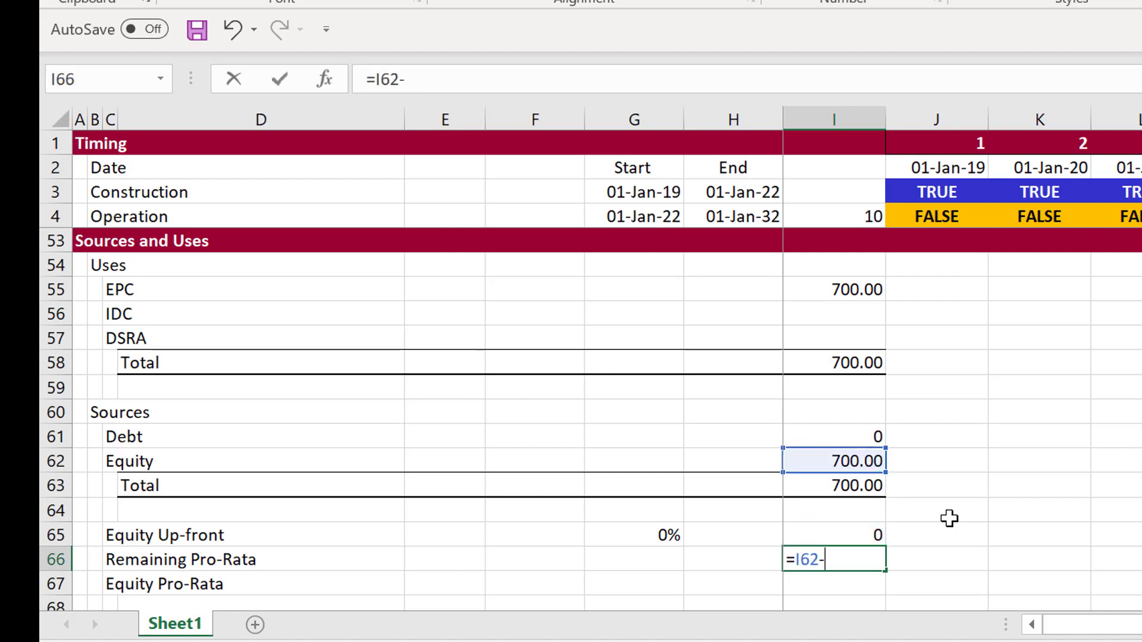
{"action": "key", "text": "Up"}
{"action": "key", "text": "Return"}
Step: Relabel C66 as "Remaining Equity Pro-Rata" and C67 as "Total Pro-Rata Percent"
{"action": "key", "text": "Up"}
{"action": "key", "text": "Left"}
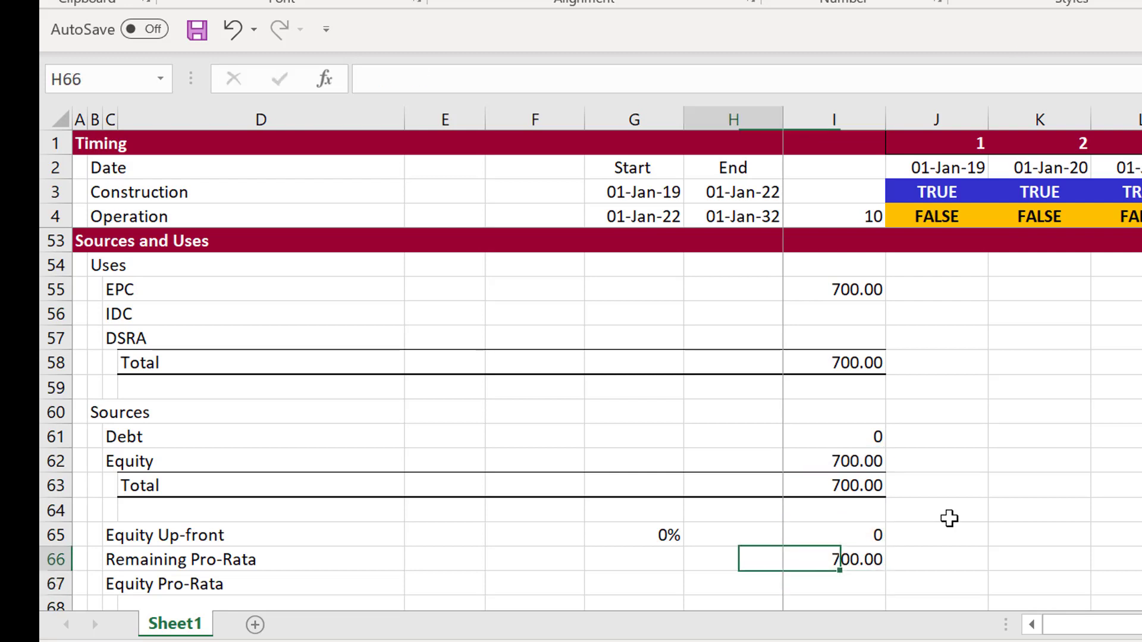
{"action": "key", "text": "Left"}
{"action": "key", "text": "Left"}
{"action": "key", "text": "Left"}
{"action": "key", "text": "Left"}
{"action": "key", "text": "Left"}
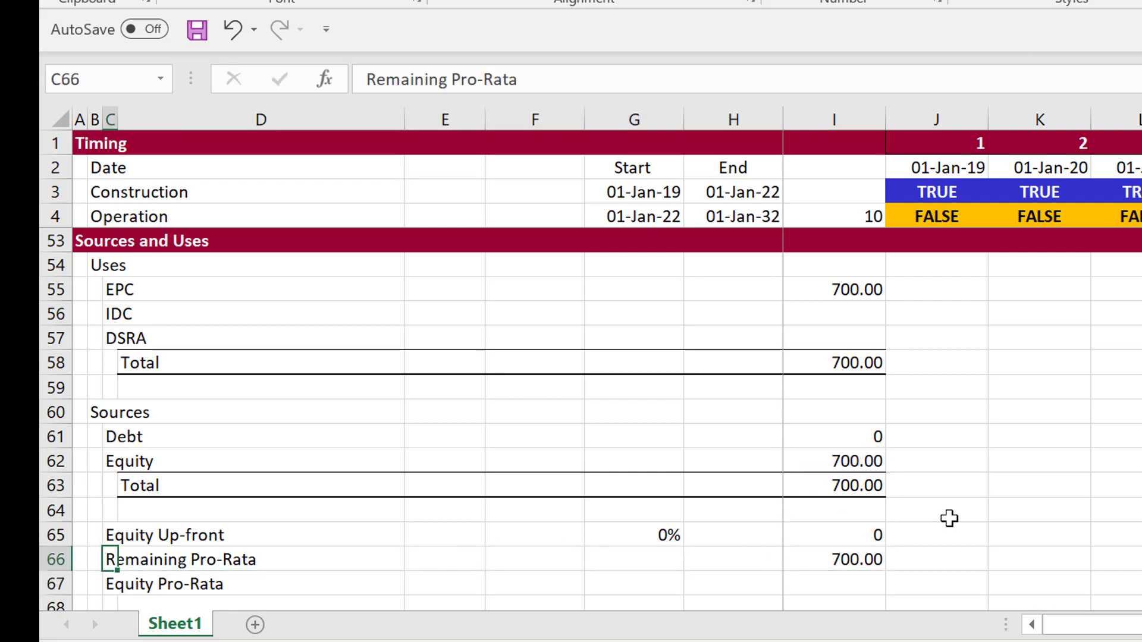
{"action": "key", "text": "F2"}
{"action": "type", "text": "Equity"}
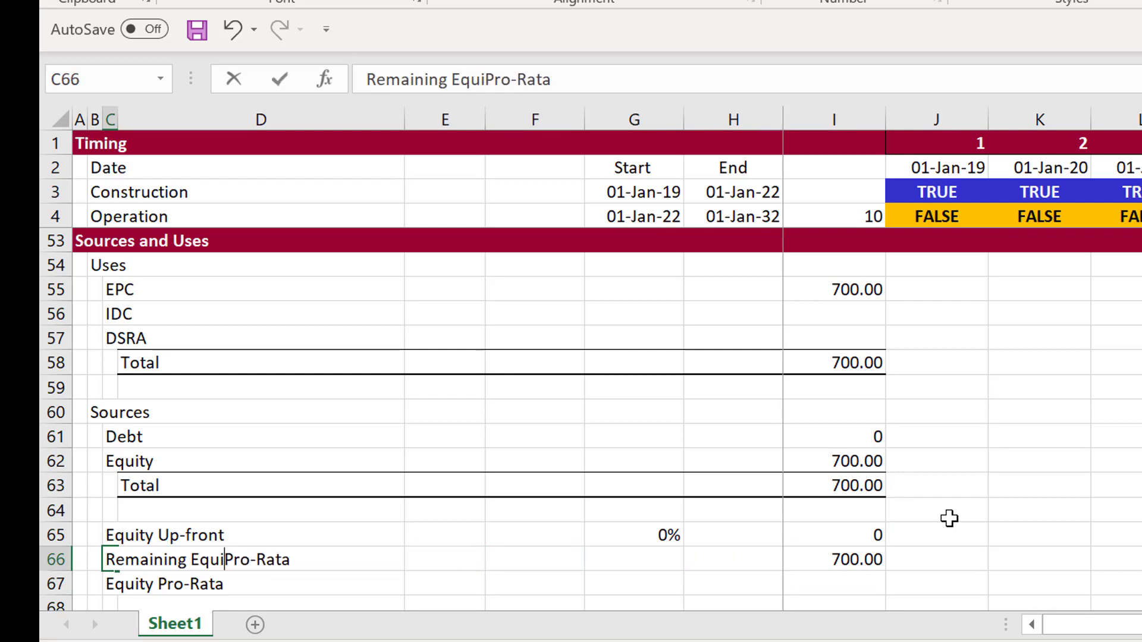
{"action": "key", "text": "Return"}
{"action": "key", "text": "Down"}
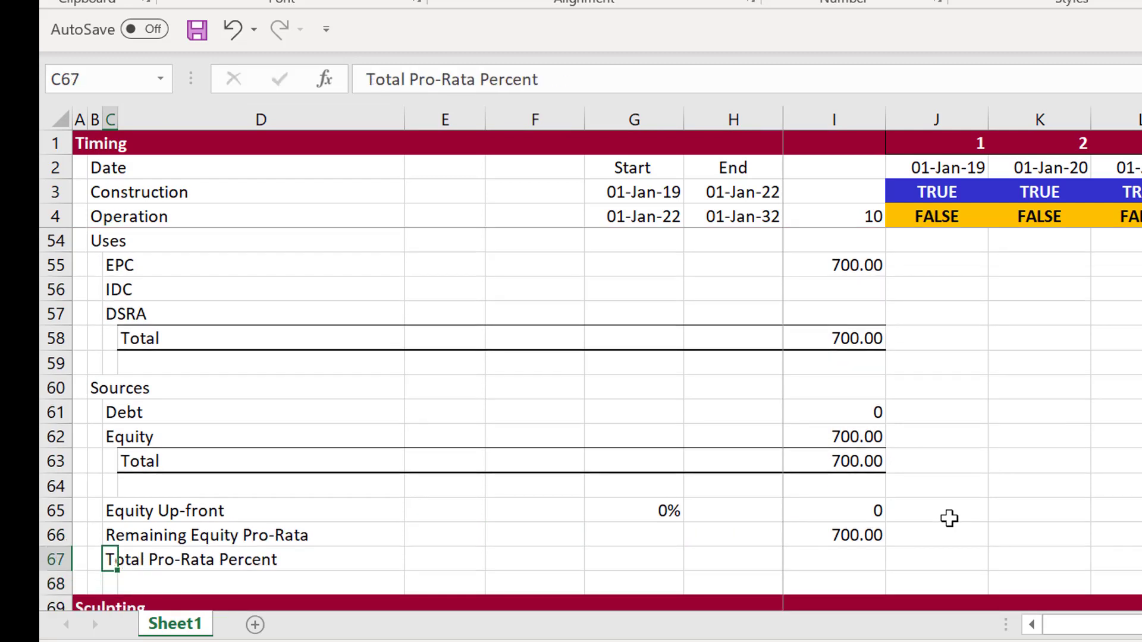
Step: Calculate the total pro-rata percent in I67 as remaining pro-rata equity divided by total uses, =I66/I58, and format it as a percentage
{"action": "key", "text": "Right"}
{"action": "key", "text": "Right"}
{"action": "key", "text": "Right"}
{"action": "key", "text": "Right"}
{"action": "key", "text": "Right"}
{"action": "key", "text": "Right"}
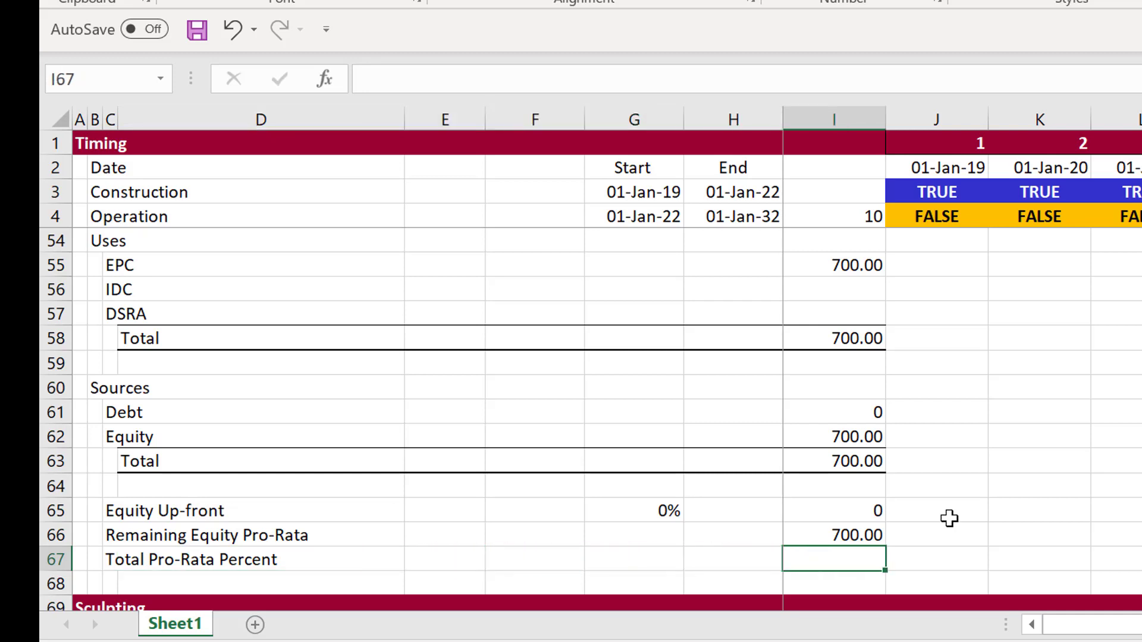
{"action": "type", "text": "="}
{"action": "key", "text": "Up"}
{"action": "type", "text": "/"}
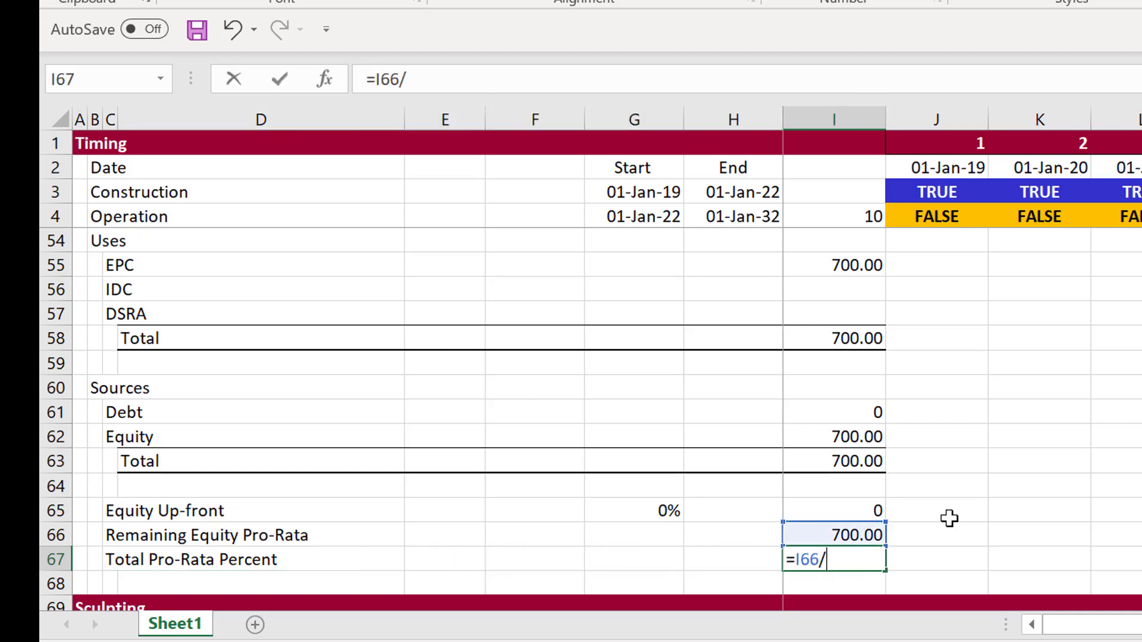
{"action": "key", "text": "Up"}
{"action": "key", "text": "Up"}
{"action": "key", "text": "Up"}
{"action": "key", "text": "Up"}
{"action": "key", "text": "Up"}
{"action": "key", "text": "Up"}
{"action": "key", "text": "Up"}
{"action": "key", "text": "Up"}
{"action": "key", "text": "Up"}
{"action": "key", "text": "Up"}
{"action": "key", "text": "Down"}
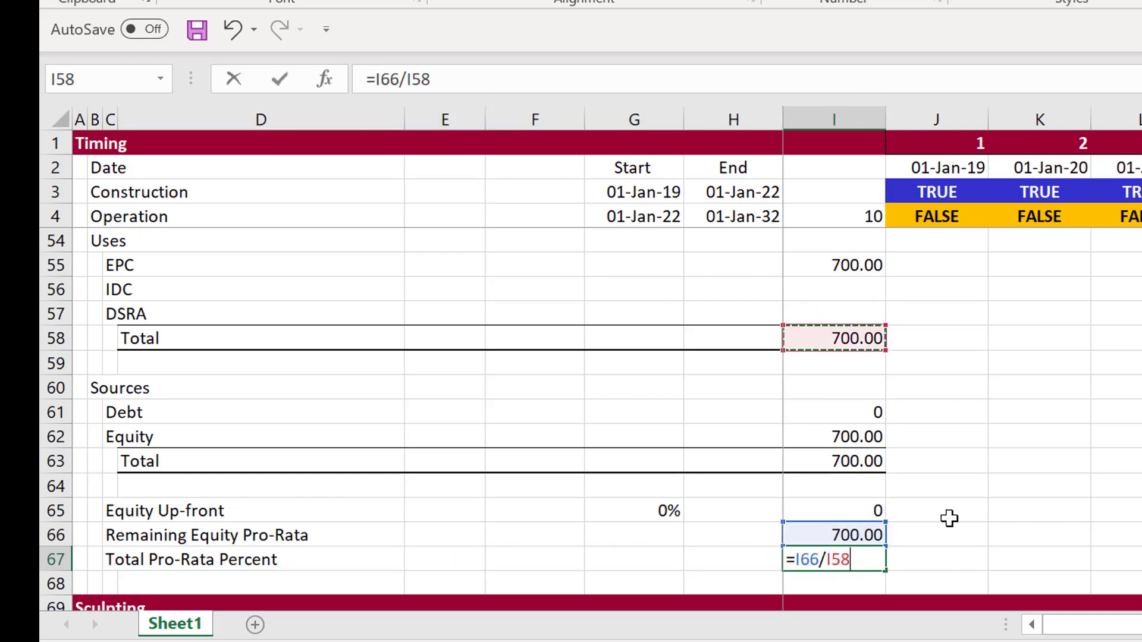
{"action": "key", "text": "Return"}
{"action": "key", "text": "Up"}
{"action": "key", "text": "ctrl+shift+5"}
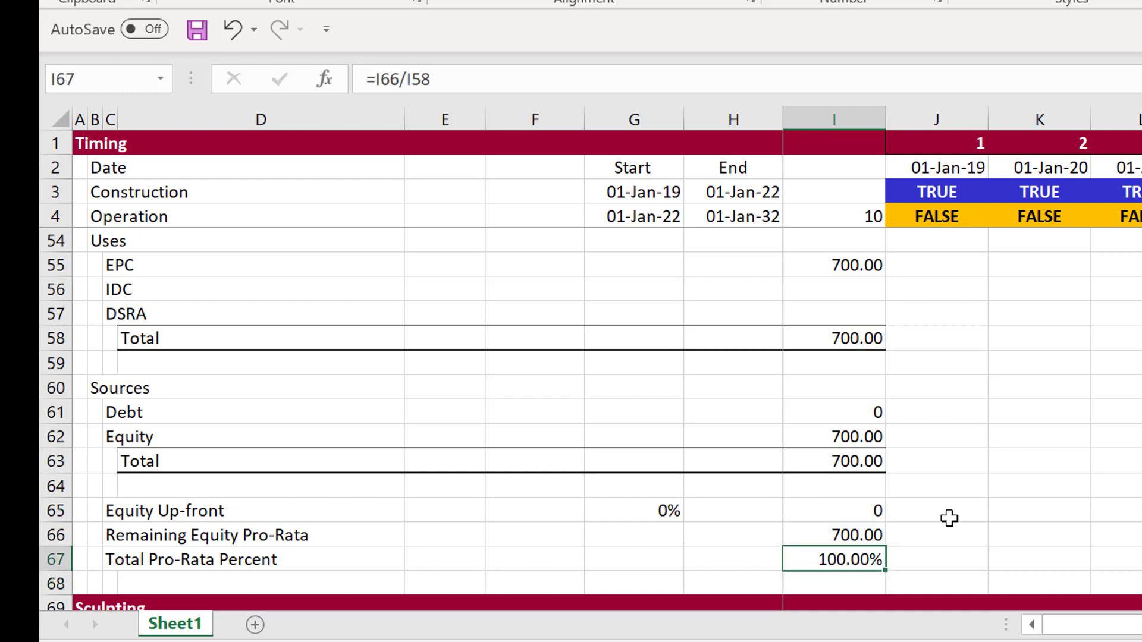
Step: Calculate CFADS in J70 by subtracting taxes on EBIT, =J38-J50, and fill the formula across the timeline
{"action": "key", "text": "Left"}
{"action": "key", "text": "Down"}
{"action": "key", "text": "Down"}
{"action": "key", "text": "Down"}
{"action": "key", "text": "Down"}
{"action": "key", "text": "Down"}
{"action": "key", "text": "Down"}
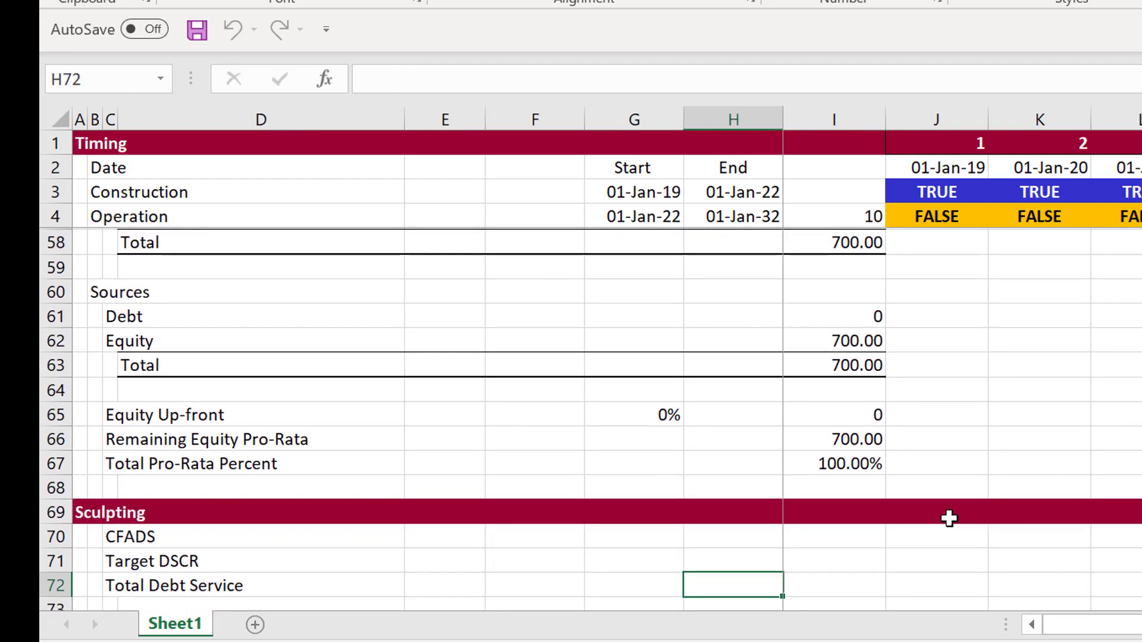
{"action": "key", "text": "Up"}
{"action": "key", "text": "Up"}
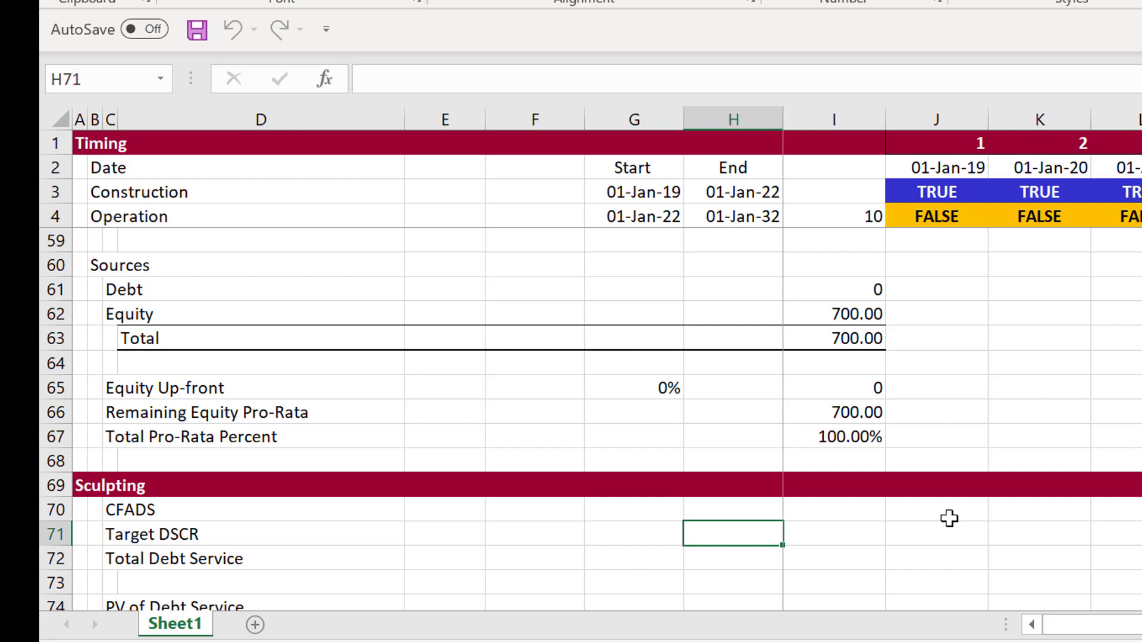
{"action": "key", "text": "Left"}
{"action": "key", "text": "Up"}
{"action": "key", "text": "Right"}
{"action": "key", "text": "Right"}
{"action": "key", "text": "Right"}
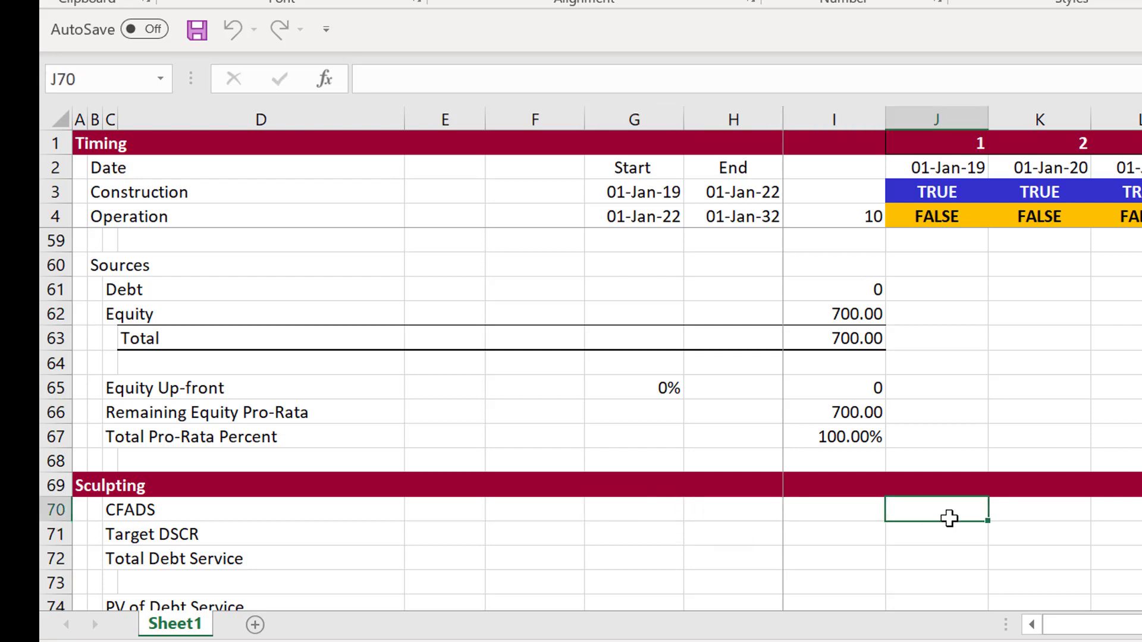
{"action": "type", "text": "="}
{"action": "scroll", "coordinate": [949, 519], "scroll_direction": "up", "scroll_amount": 5}
{"action": "left_click", "coordinate": [949, 518]}
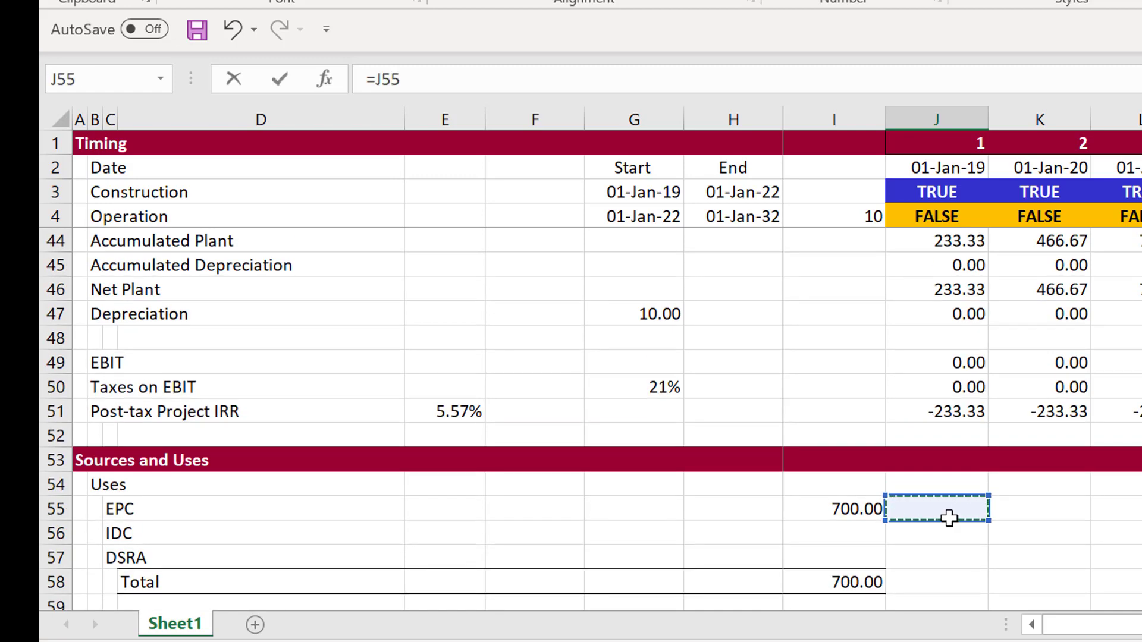
{"action": "key", "text": "Up"}
{"action": "key", "text": "Up"}
{"action": "key", "text": "Up"}
{"action": "key", "text": "Up"}
{"action": "key", "text": "Up"}
{"action": "key", "text": "Up"}
{"action": "key", "text": "Up"}
{"action": "key", "text": "Up"}
{"action": "key", "text": "Up"}
{"action": "key", "text": "Up"}
{"action": "key", "text": "Up"}
{"action": "key", "text": "Up"}
{"action": "key", "text": "Up"}
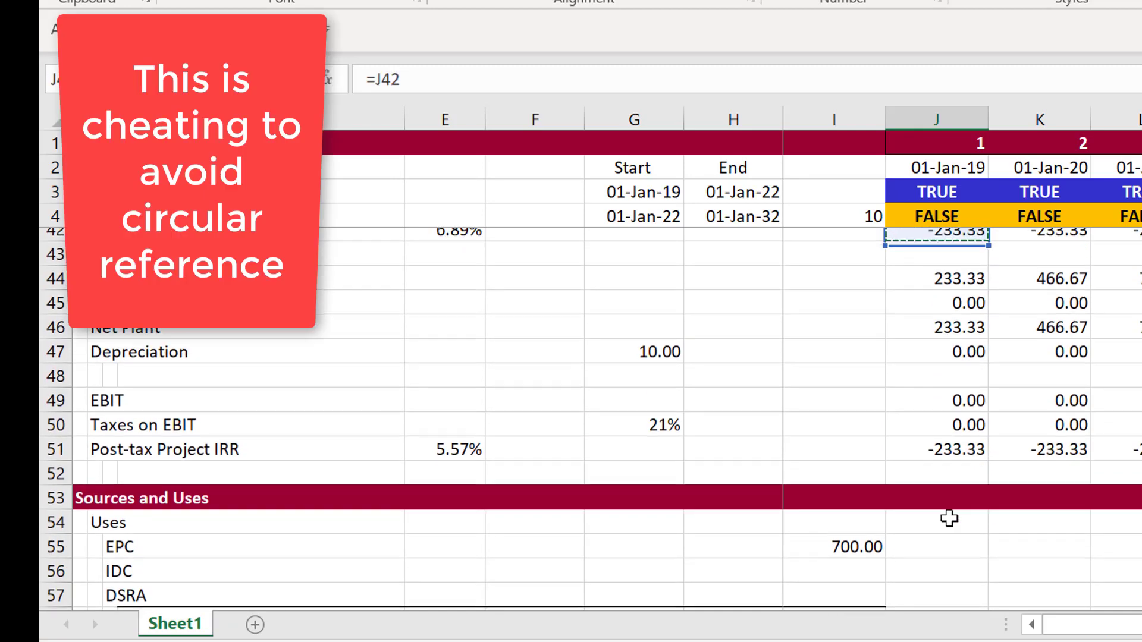
{"action": "key", "text": "Up"}
{"action": "key", "text": "Down"}
{"action": "key", "text": "Down"}
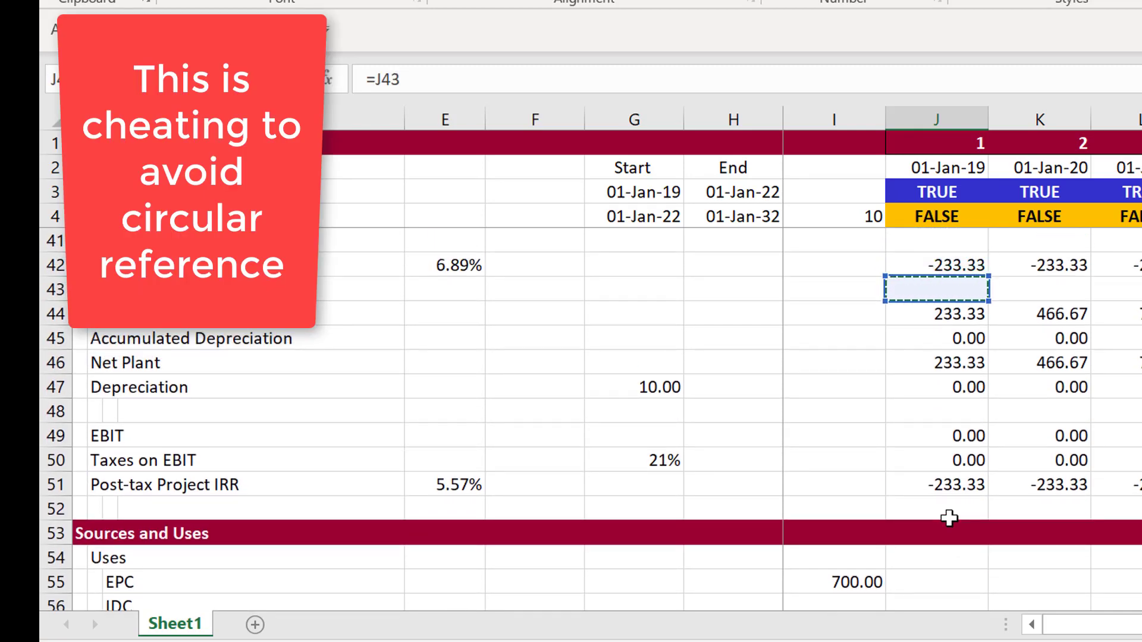
{"action": "key", "text": "Up"}
{"action": "key", "text": "Up"}
{"action": "key", "text": "Up"}
{"action": "key", "text": "Up"}
{"action": "key", "text": "Up"}
{"action": "key", "text": "Up"}
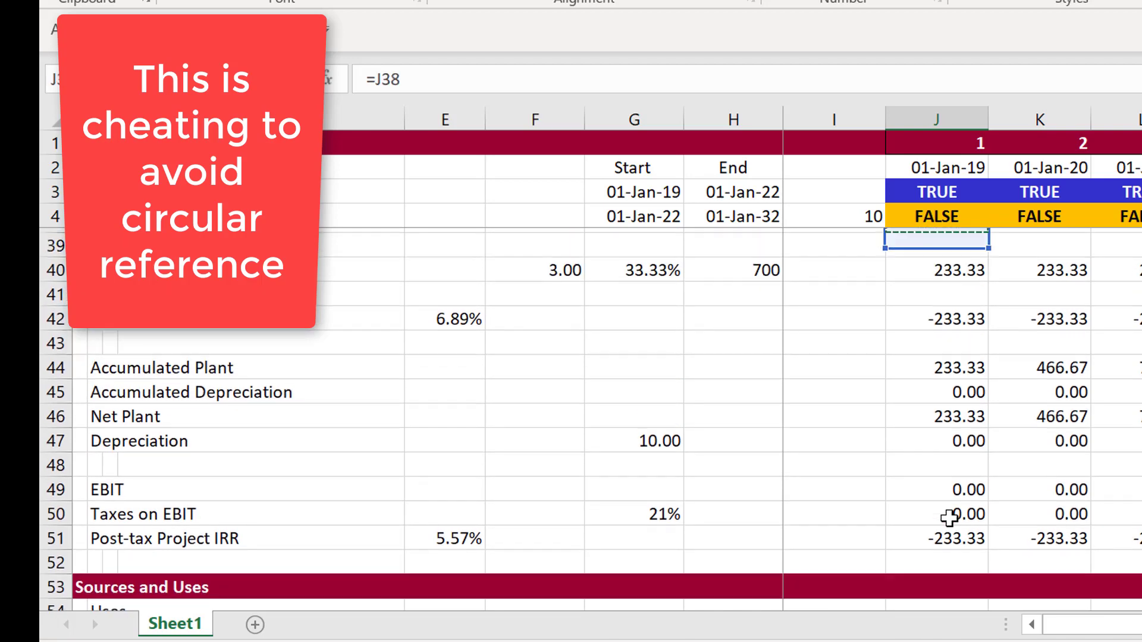
{"action": "key", "text": "Down"}
{"action": "key", "text": "Down"}
{"action": "key", "text": "Up"}
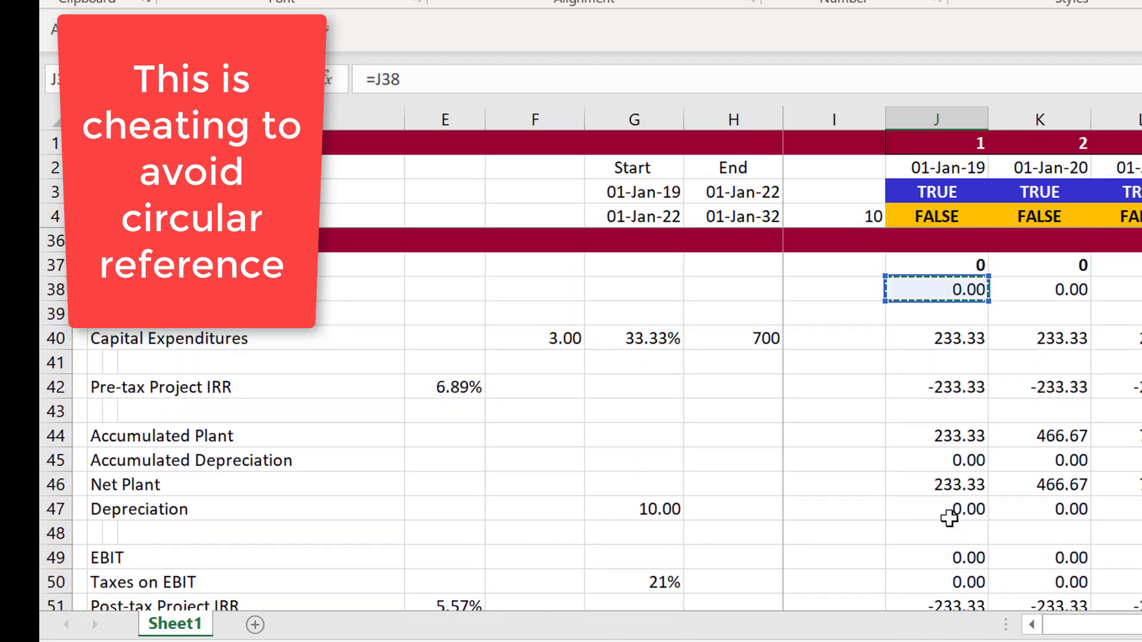
{"action": "type", "text": "-"}
{"action": "key", "text": "Up"}
{"action": "key", "text": "Up"}
{"action": "key", "text": "Up"}
{"action": "key", "text": "Up"}
{"action": "key", "text": "Up"}
{"action": "key", "text": "Up"}
{"action": "key", "text": "Up"}
{"action": "key", "text": "Up"}
{"action": "key", "text": "Up"}
{"action": "key", "text": "Up"}
{"action": "key", "text": "Up"}
{"action": "key", "text": "Up"}
{"action": "key", "text": "Up"}
{"action": "key", "text": "Up"}
{"action": "key", "text": "Up"}
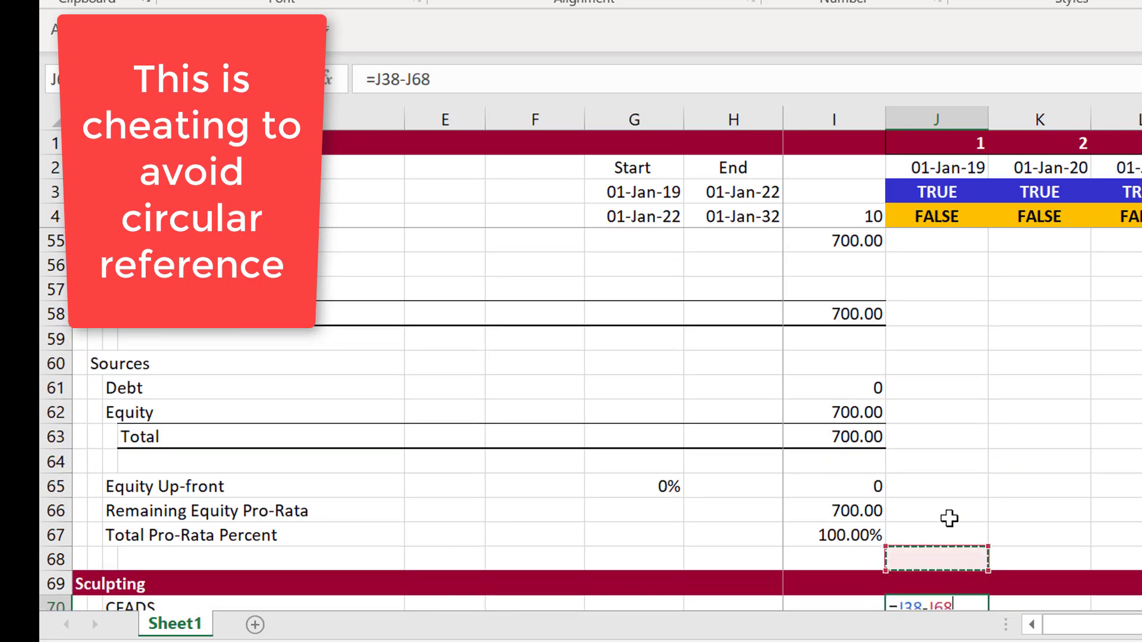
{"action": "key", "text": "Up"}
{"action": "key", "text": "Up"}
{"action": "key", "text": "Up"}
{"action": "key", "text": "Up"}
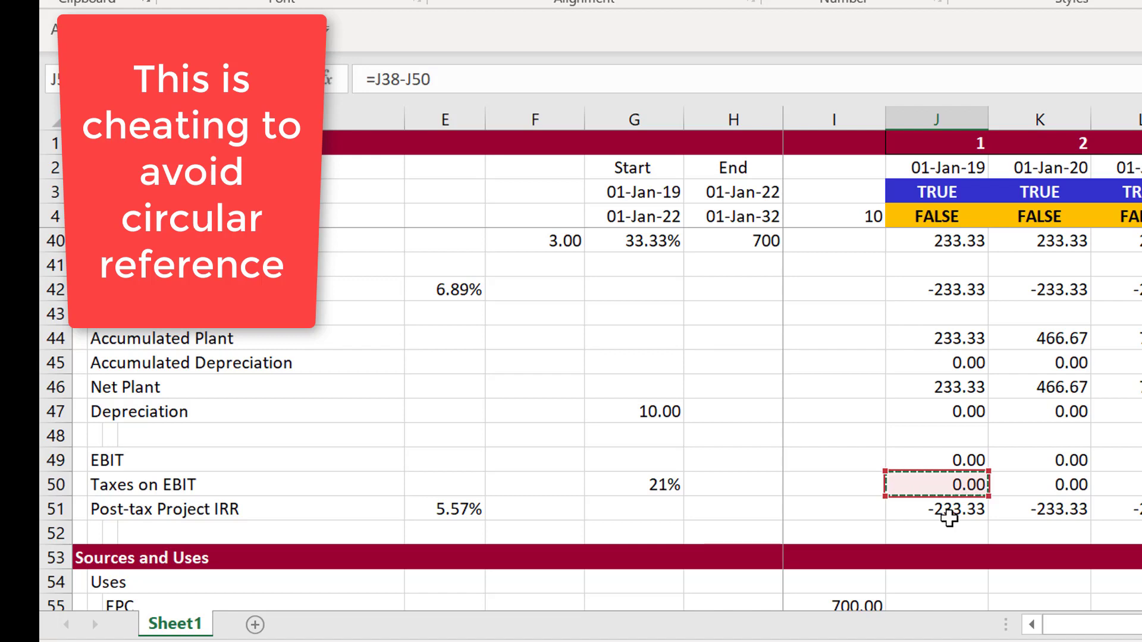
{"action": "key", "text": "Return"}
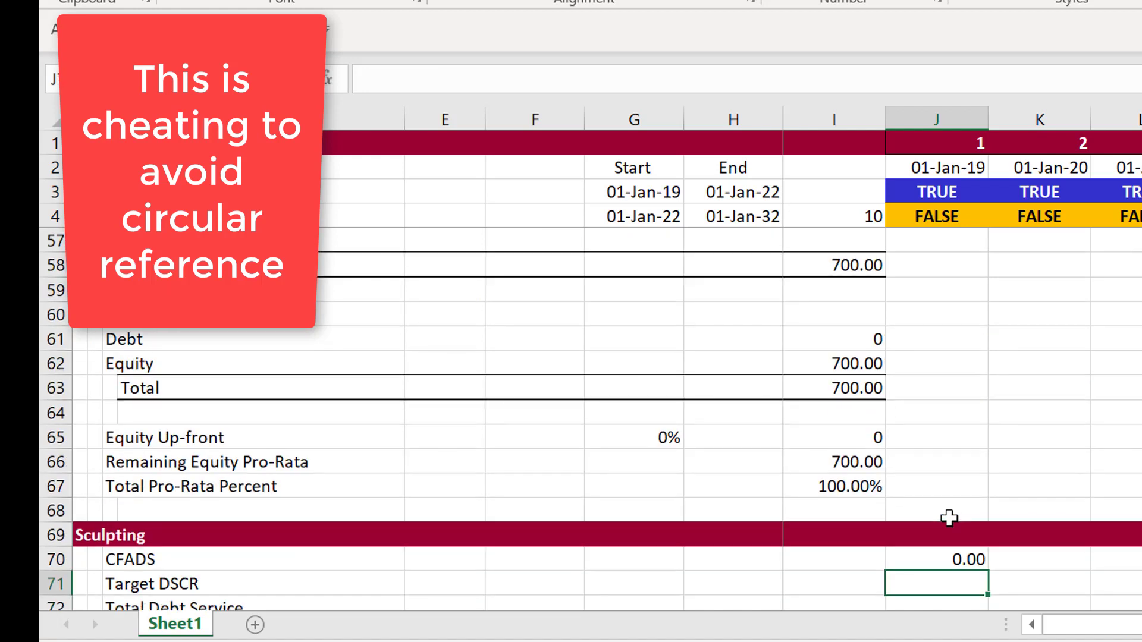
{"action": "key", "text": "Up"}
{"action": "key", "text": "ctrl+shift+r"}
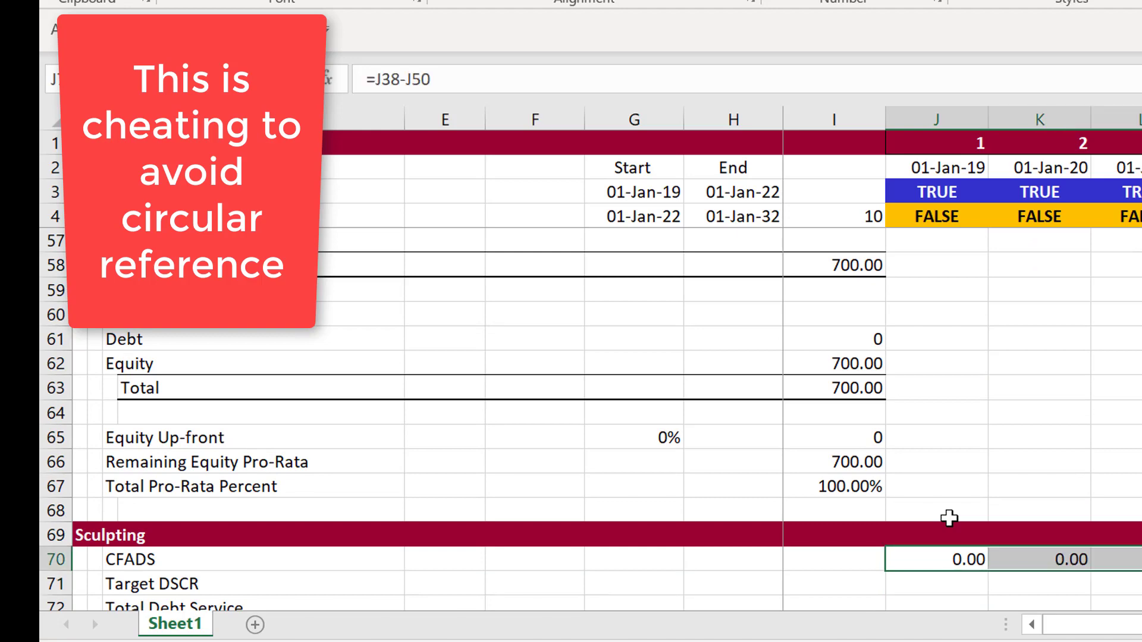
Step: Look over the rows below Sculpting down to the Cash Flow Waterfall, including its taxes and CFADS lines
{"action": "key", "text": "Down"}
{"action": "key", "text": "Down"}
{"action": "key", "text": "Down"}
{"action": "key", "text": "Down"}
{"action": "key", "text": "Down"}
{"action": "key", "text": "Down"}
{"action": "key", "text": "Down"}
{"action": "key", "text": "Down"}
{"action": "key", "text": "Down"}
{"action": "key", "text": "Down"}
{"action": "key", "text": "Down"}
{"action": "key", "text": "Down"}
{"action": "key", "text": "Down"}
{"action": "key", "text": "Down"}
{"action": "key", "text": "Down"}
{"action": "key", "text": "Down"}
{"action": "key", "text": "Down"}
{"action": "key", "text": "Down"}
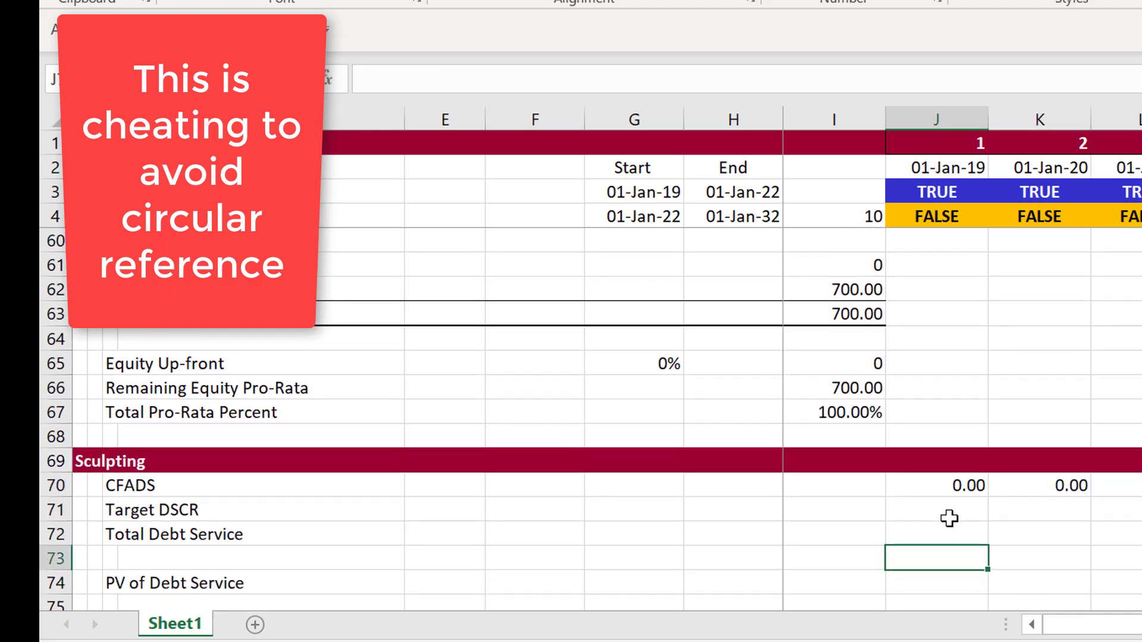
{"action": "key", "text": "Down"}
{"action": "key", "text": "Down"}
{"action": "key", "text": "Down"}
{"action": "key", "text": "Down"}
{"action": "key", "text": "Down"}
{"action": "key", "text": "Down"}
{"action": "key", "text": "Down"}
{"action": "key", "text": "Down"}
{"action": "key", "text": "Down"}
{"action": "key", "text": "Down"}
{"action": "key", "text": "Down"}
{"action": "key", "text": "Down"}
{"action": "key", "text": "Down"}
{"action": "key", "text": "Down"}
{"action": "key", "text": "Down"}
{"action": "key", "text": "Down"}
{"action": "key", "text": "Down"}
{"action": "key", "text": "Down"}
{"action": "key", "text": "Down"}
{"action": "key", "text": "Down"}
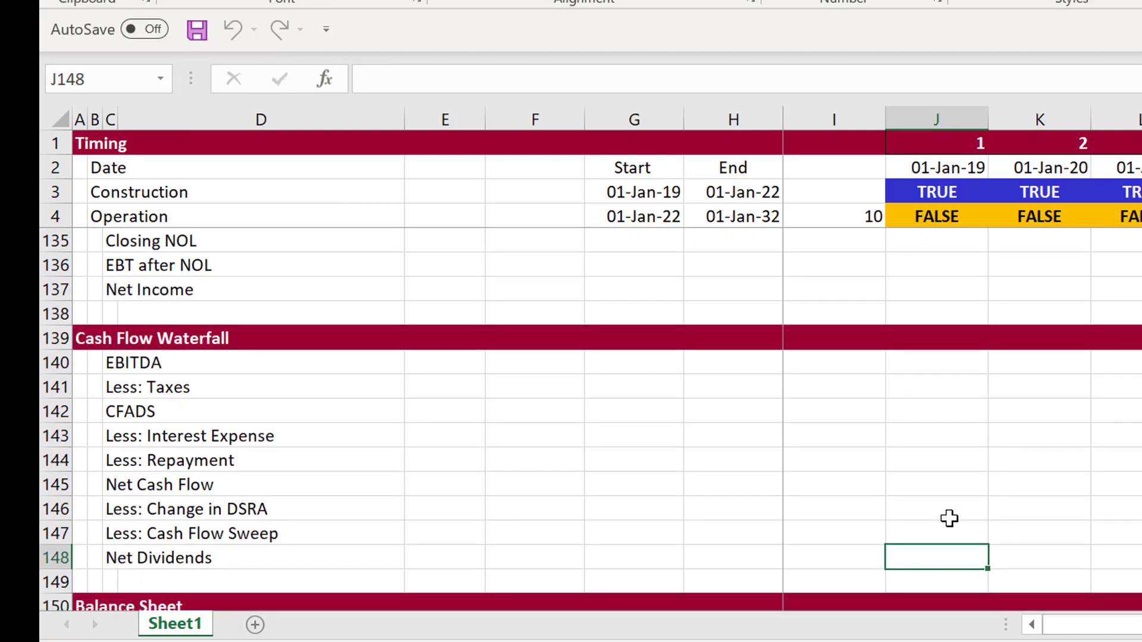
{"action": "key", "text": "Up"}
{"action": "key", "text": "Up"}
{"action": "key", "text": "Up"}
{"action": "key", "text": "Up"}
{"action": "key", "text": "Up"}
{"action": "key", "text": "Up"}
{"action": "key", "text": "Up"}
{"action": "key", "text": "Up"}
{"action": "key", "text": "Up"}
{"action": "key", "text": "Up"}
{"action": "key", "text": "Up"}
{"action": "key", "text": "Up"}
{"action": "key", "text": "Up"}
{"action": "key", "text": "Up"}
{"action": "key", "text": "Up"}
{"action": "key", "text": "Up"}
{"action": "key", "text": "Up"}
{"action": "key", "text": "Up"}
{"action": "key", "text": "Up"}
{"action": "key", "text": "Up"}
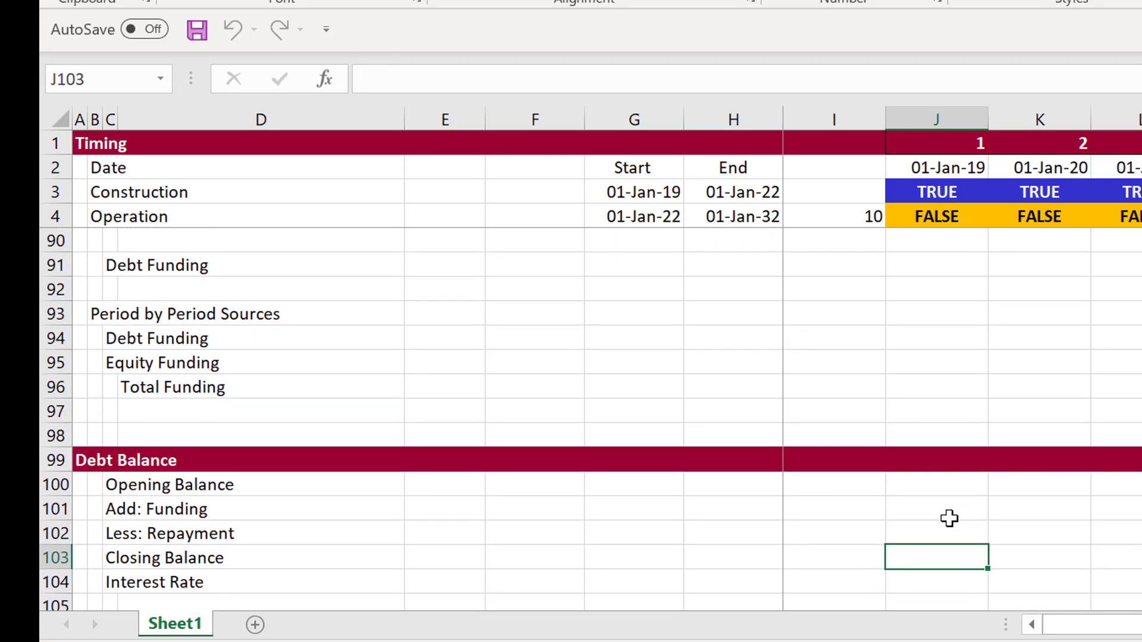
Step: Link the Target DSCR in G71 to the DSCR Applied assumption under Financing, =F26
{"action": "key", "text": "Up"}
{"action": "key", "text": "Up"}
{"action": "key", "text": "Up"}
{"action": "key", "text": "Up"}
{"action": "key", "text": "Up"}
{"action": "key", "text": "Up"}
{"action": "key", "text": "Up"}
{"action": "key", "text": "Up"}
{"action": "key", "text": "Up"}
{"action": "key", "text": "Up"}
{"action": "key", "text": "Up"}
{"action": "key", "text": "Up"}
{"action": "key", "text": "Up"}
{"action": "key", "text": "Up"}
{"action": "key", "text": "Up"}
{"action": "key", "text": "Up"}
{"action": "key", "text": "Up"}
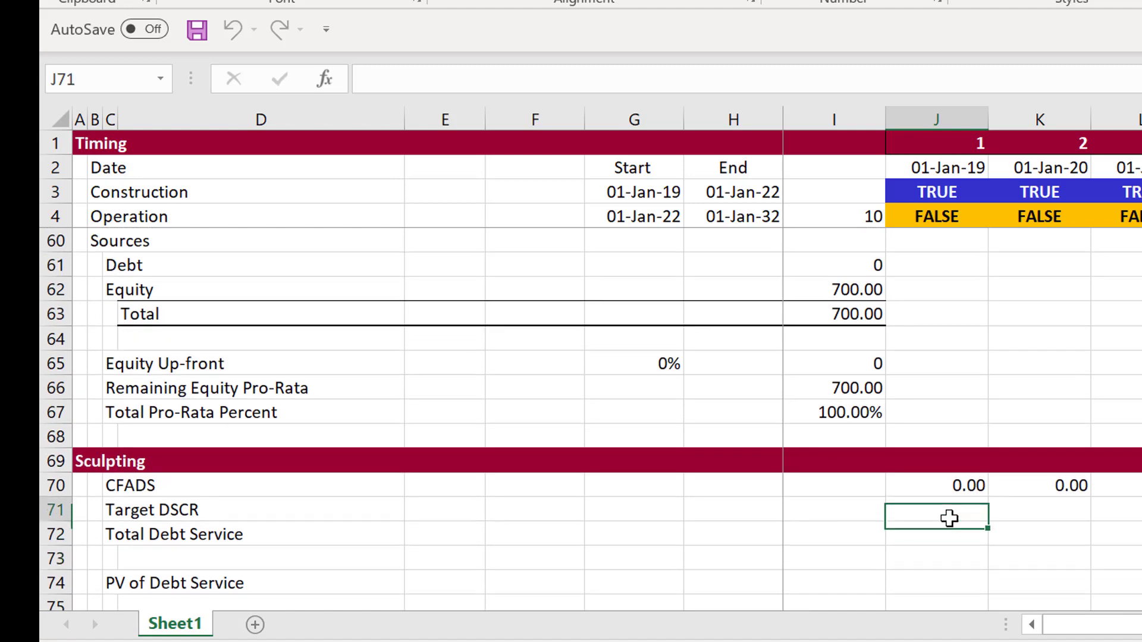
{"action": "key", "text": "Left"}
{"action": "key", "text": "Left"}
{"action": "key", "text": "Left"}
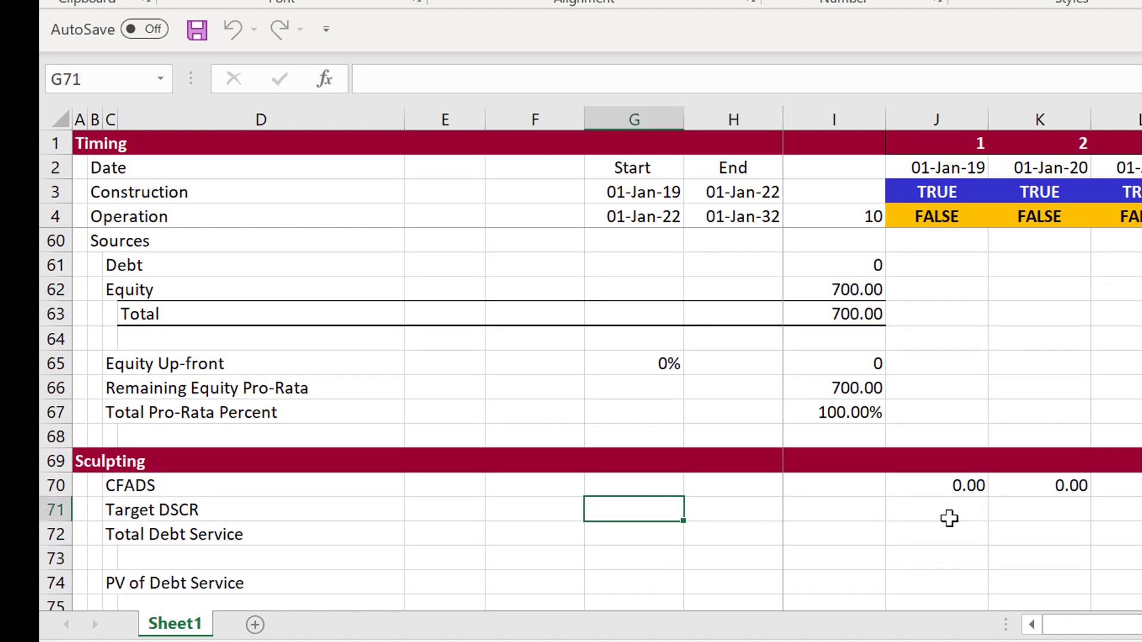
{"action": "type", "text": "="}
{"action": "key", "text": "Up"}
{"action": "key", "text": "Up"}
{"action": "key", "text": "Up"}
{"action": "key", "text": "Up"}
{"action": "key", "text": "Up"}
{"action": "key", "text": "Up"}
{"action": "key", "text": "Up"}
{"action": "key", "text": "Up"}
{"action": "key", "text": "Up"}
{"action": "key", "text": "Up"}
{"action": "key", "text": "Up"}
{"action": "key", "text": "Up"}
{"action": "key", "text": "Up"}
{"action": "key", "text": "Up"}
{"action": "key", "text": "Up"}
{"action": "key", "text": "Up"}
{"action": "key", "text": "Up"}
{"action": "key", "text": "Up"}
{"action": "key", "text": "Up"}
{"action": "key", "text": "Up"}
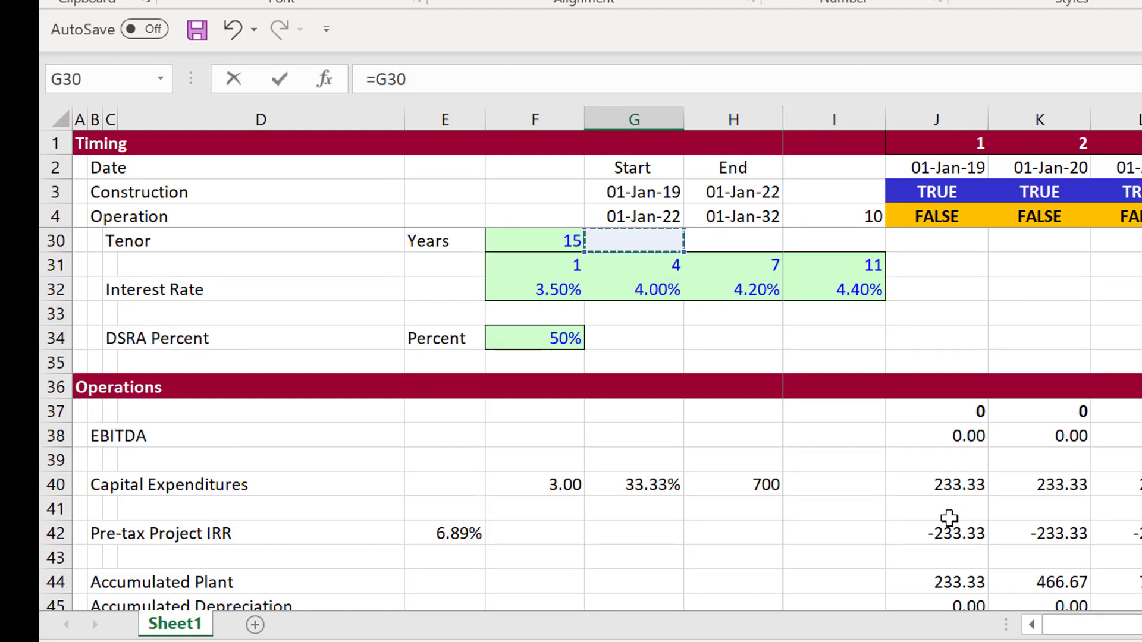
{"action": "key", "text": "Up"}
{"action": "key", "text": "Up"}
{"action": "key", "text": "Up"}
{"action": "key", "text": "Up"}
{"action": "key", "text": "Up"}
{"action": "key", "text": "Up"}
{"action": "key", "text": "Up"}
{"action": "key", "text": "Up"}
{"action": "key", "text": "Up"}
{"action": "key", "text": "Up"}
{"action": "key", "text": "Up"}
{"action": "key", "text": "Up"}
{"action": "key", "text": "Up"}
{"action": "key", "text": "Up"}
{"action": "key", "text": "Up"}
{"action": "key", "text": "Up"}
{"action": "key", "text": "Up"}
{"action": "key", "text": "Up"}
{"action": "key", "text": "Up"}
{"action": "key", "text": "Up"}
{"action": "key", "text": "Down"}
{"action": "key", "text": "Down"}
{"action": "key", "text": "Down"}
{"action": "key", "text": "Down"}
{"action": "key", "text": "Down"}
{"action": "key", "text": "Down"}
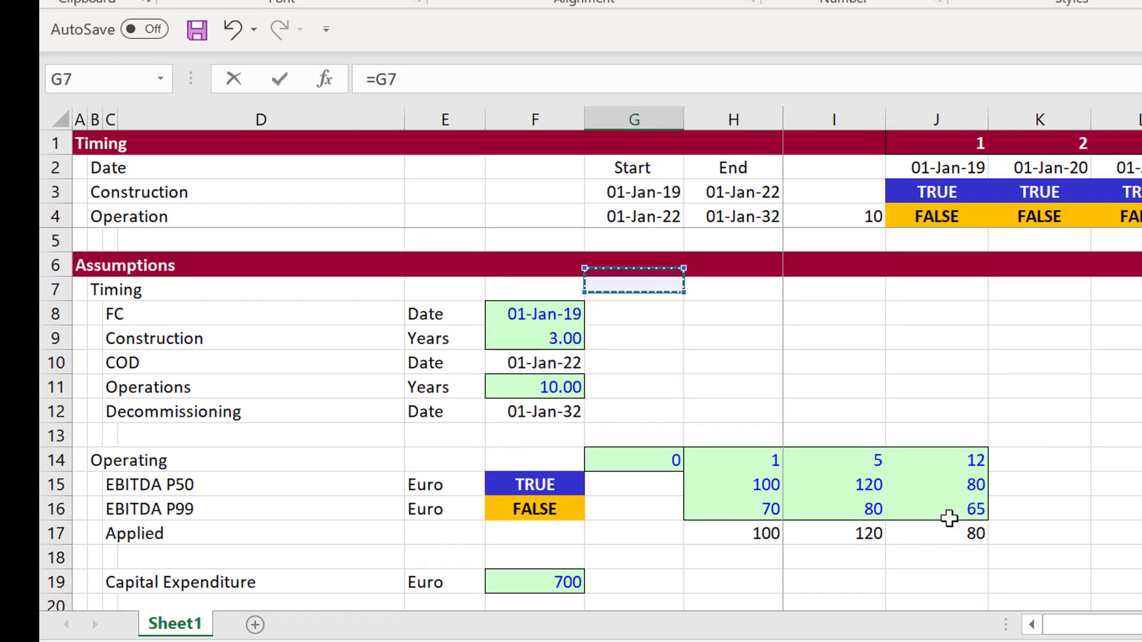
{"action": "key", "text": "Down"}
{"action": "key", "text": "Down"}
{"action": "key", "text": "Down"}
{"action": "key", "text": "Down"}
{"action": "key", "text": "Down"}
{"action": "key", "text": "Down"}
{"action": "key", "text": "Down"}
{"action": "key", "text": "Down"}
{"action": "key", "text": "Down"}
{"action": "key", "text": "Down"}
{"action": "key", "text": "Down"}
{"action": "key", "text": "Down"}
{"action": "key", "text": "Down"}
{"action": "key", "text": "Down"}
{"action": "key", "text": "Down"}
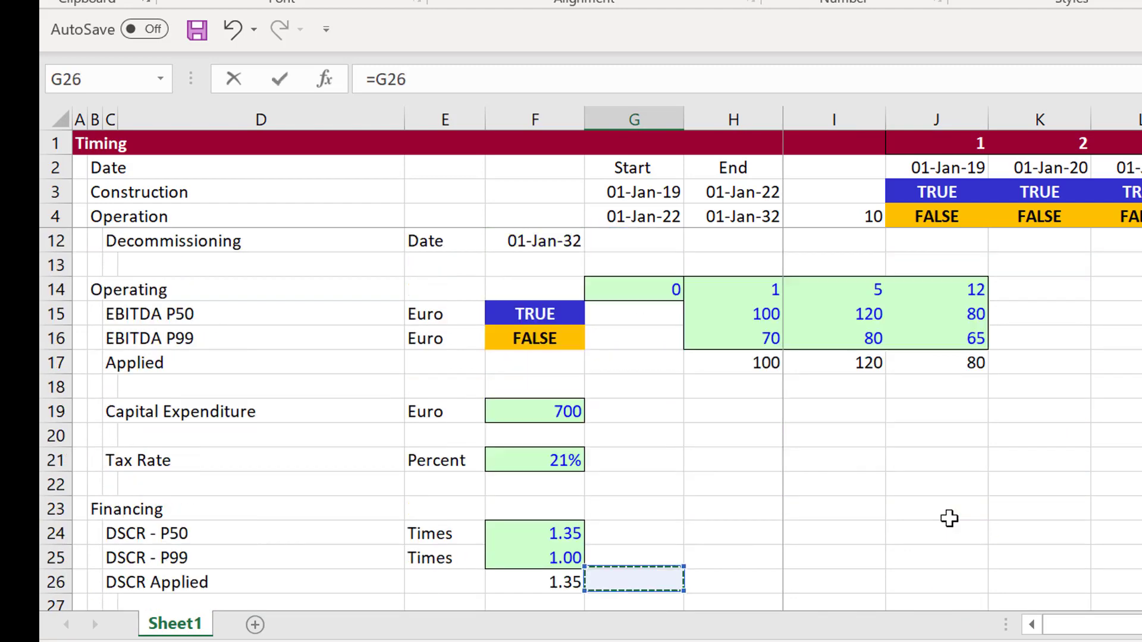
{"action": "key", "text": "Up"}
{"action": "key", "text": "Down"}
{"action": "key", "text": "Left"}
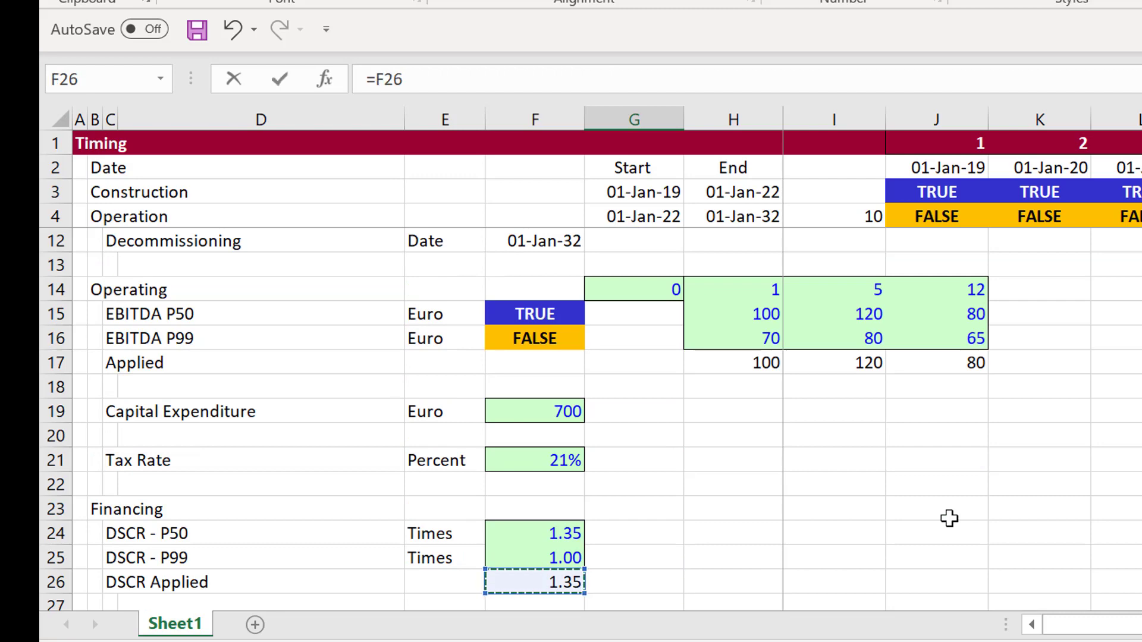
{"action": "key", "text": "Return"}
Step: Try dividing CFADS by the target DSCR in J71, =J70/$G$71, and filling the formula across the timeline
{"action": "key", "text": "Up"}
{"action": "key", "text": "Right"}
{"action": "key", "text": "Right"}
{"action": "key", "text": "Right"}
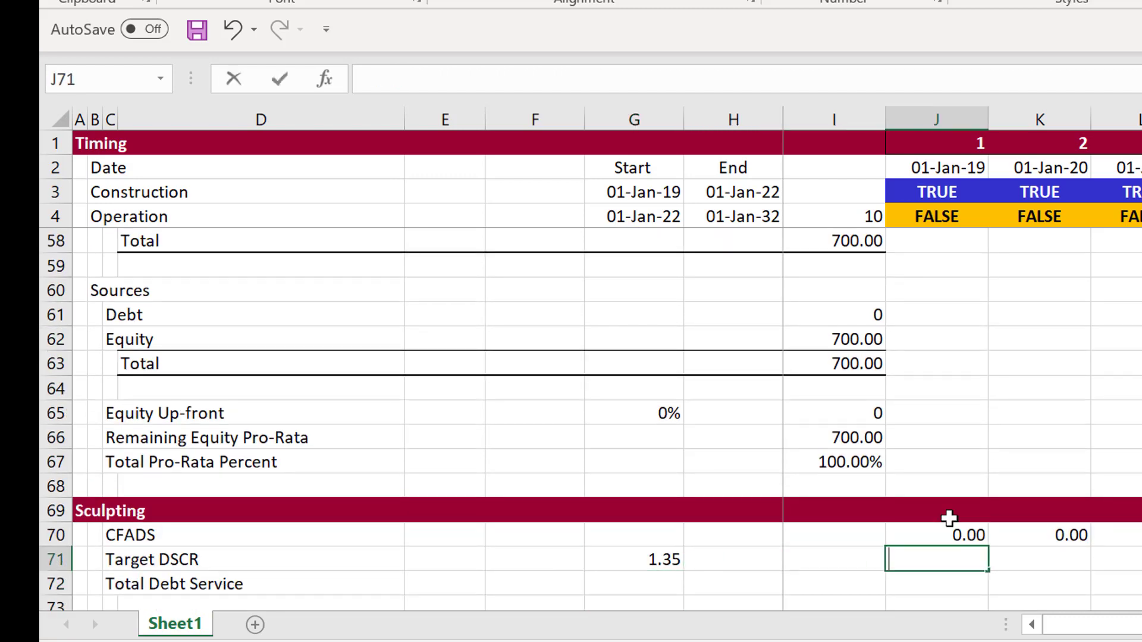
{"action": "type", "text": "="}
{"action": "key", "text": "Up"}
{"action": "type", "text": "/"}
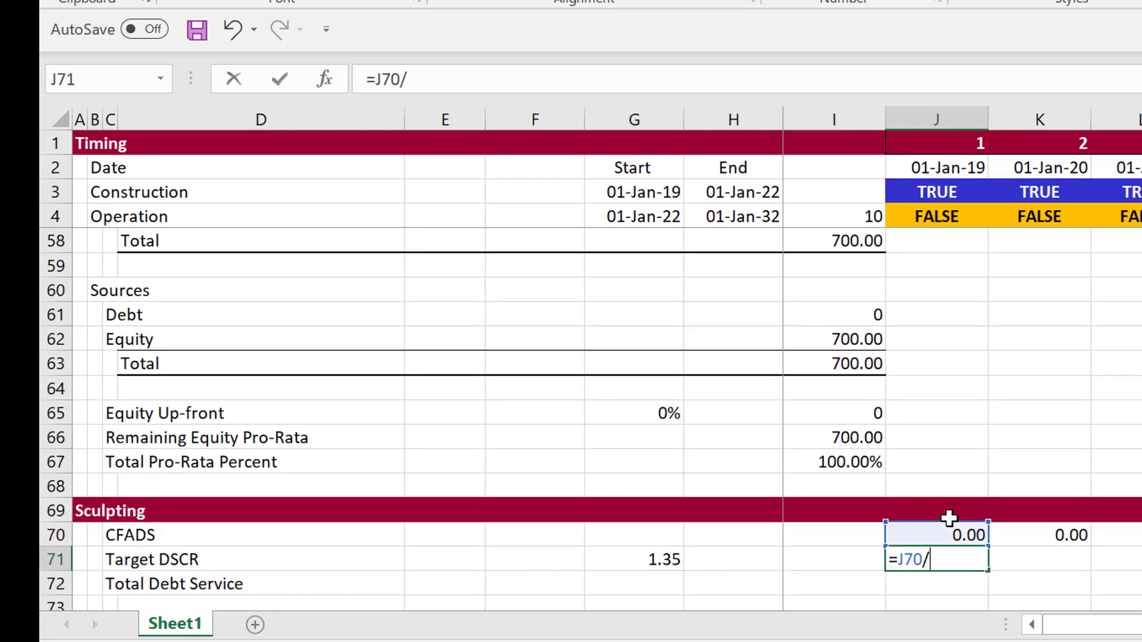
{"action": "key", "text": "Left"}
{"action": "key", "text": "Left"}
{"action": "key", "text": "Left"}
{"action": "key", "text": "F4"}
{"action": "key", "text": "Return"}
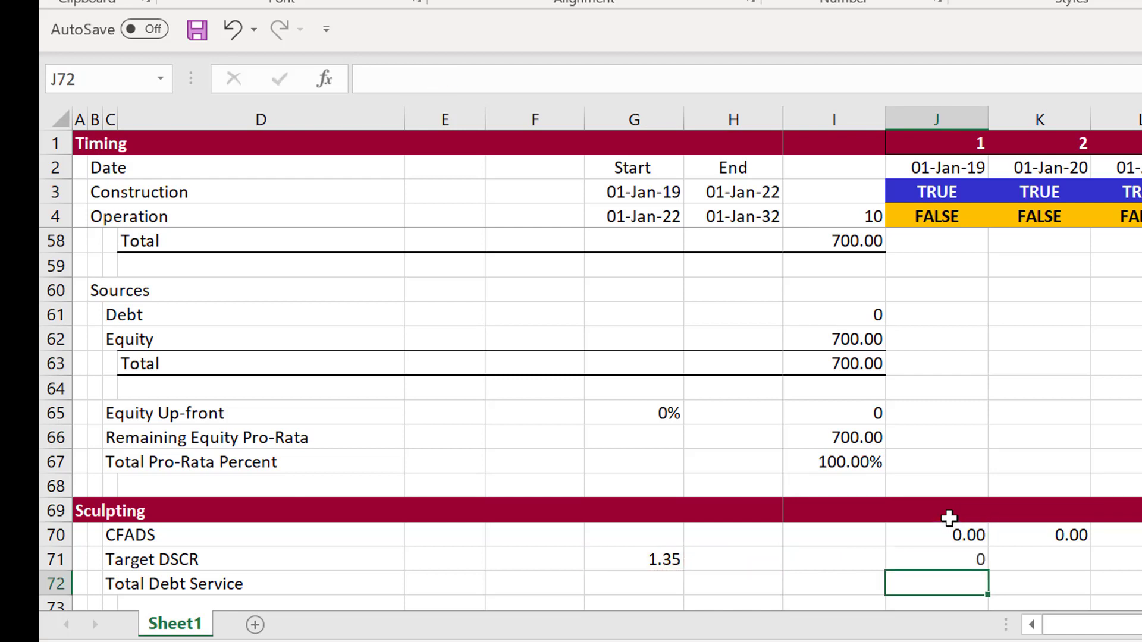
{"action": "key", "text": "Up"}
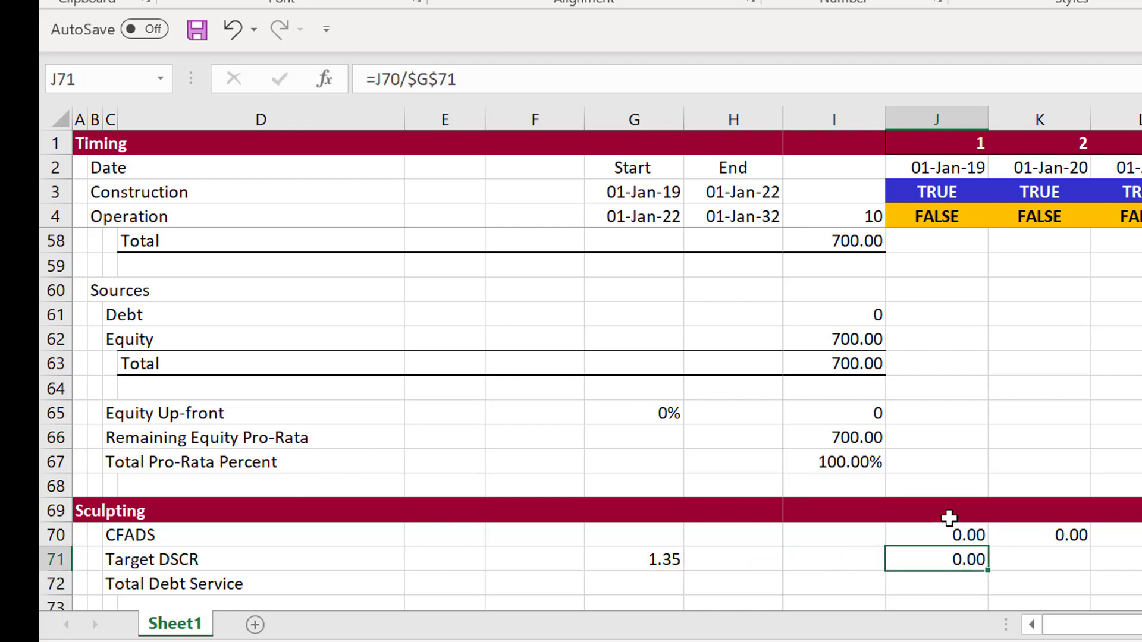
{"action": "key", "text": "ctrl+shift+Right"}
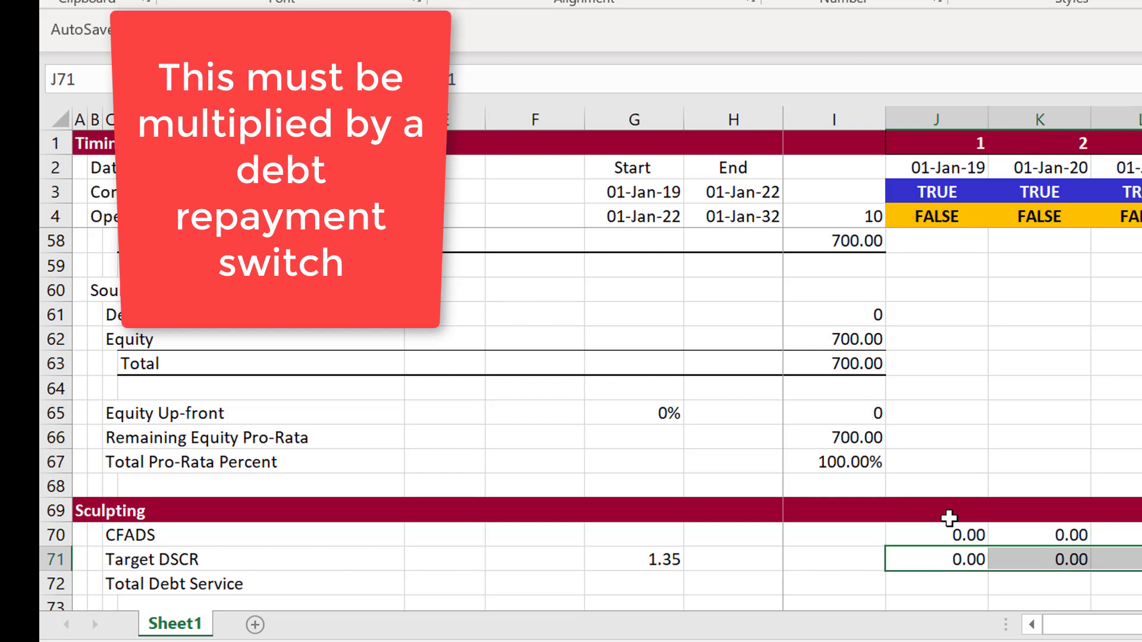
{"action": "key", "text": "ctrl+shift+Left"}
{"action": "key", "text": "shift+Left"}
{"action": "key", "text": "shift+Right"}
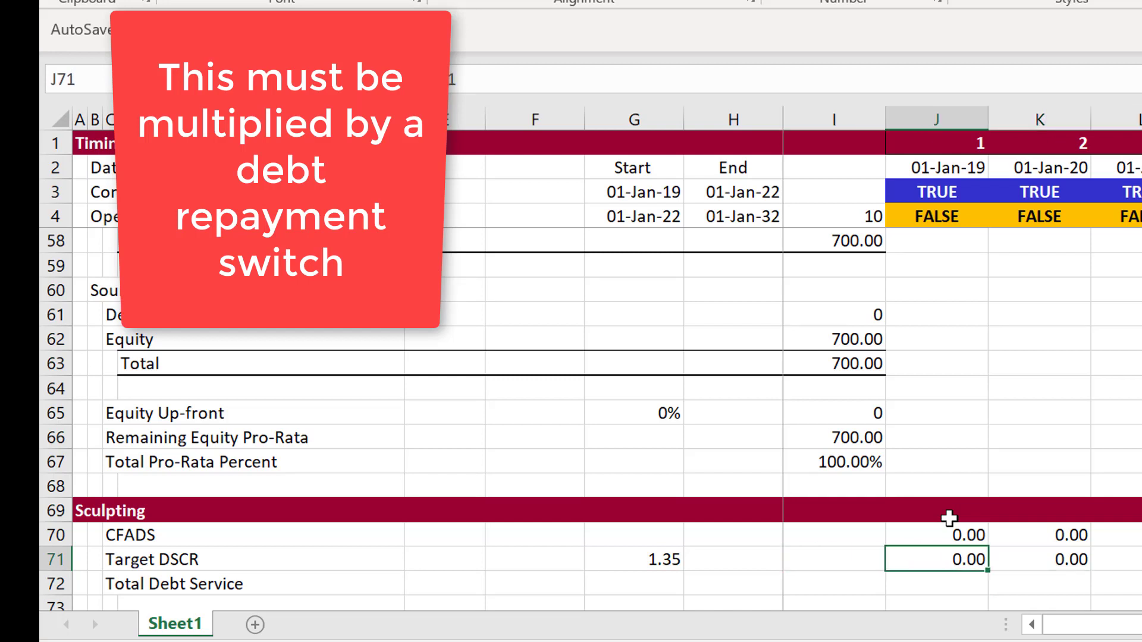
{"action": "key", "text": "F2"}
{"action": "key", "text": "Escape"}
Step: Set J71 to the fixed target DSCR, =$G$71, and fill the formula across the timeline
{"action": "type", "text": "="}
{"action": "key", "text": "Left"}
{"action": "key", "text": "Left"}
{"action": "key", "text": "Left"}
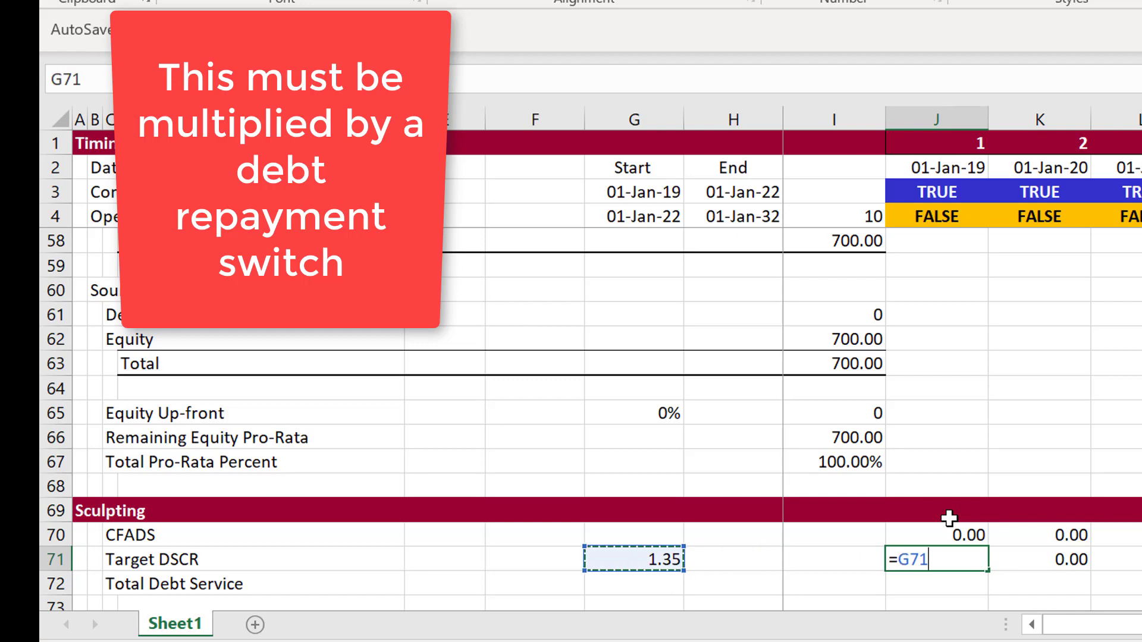
{"action": "key", "text": "F4"}
{"action": "key", "text": "Return"}
{"action": "key", "text": "Up"}
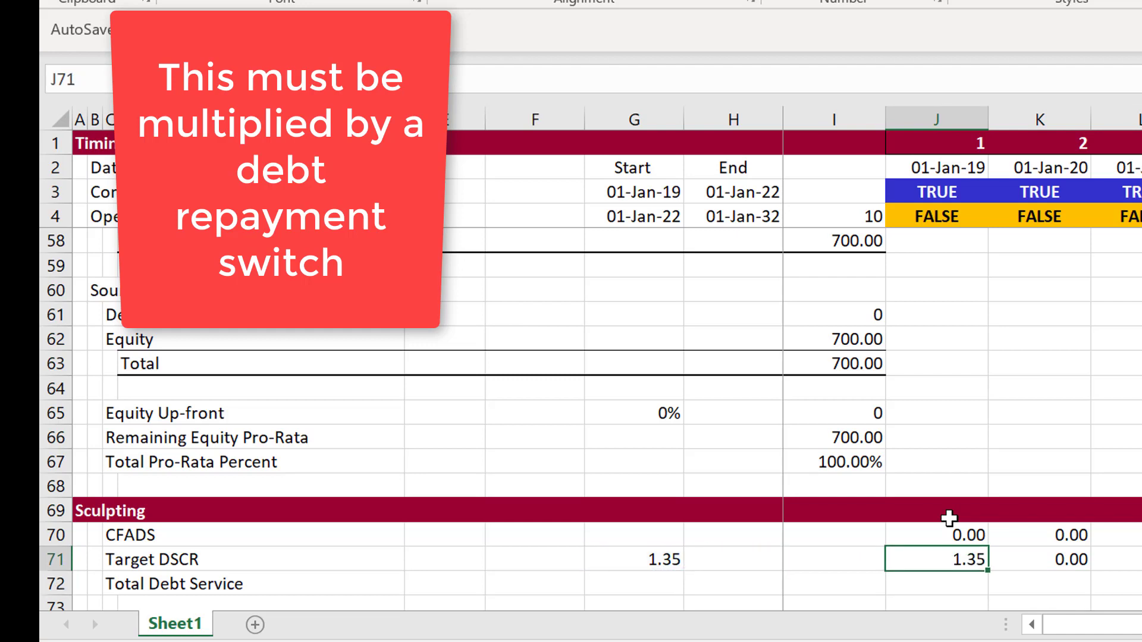
{"action": "key", "text": "ctrl+shift+Right"}
{"action": "key", "text": "ctrl+r"}
Step: Calculate Total Debt Service in J72 as CFADS divided by target DSCR, =J70/J71, and fill it across the timeline
{"action": "key", "text": "Down"}
{"action": "type", "text": "="}
{"action": "key", "text": "Up"}
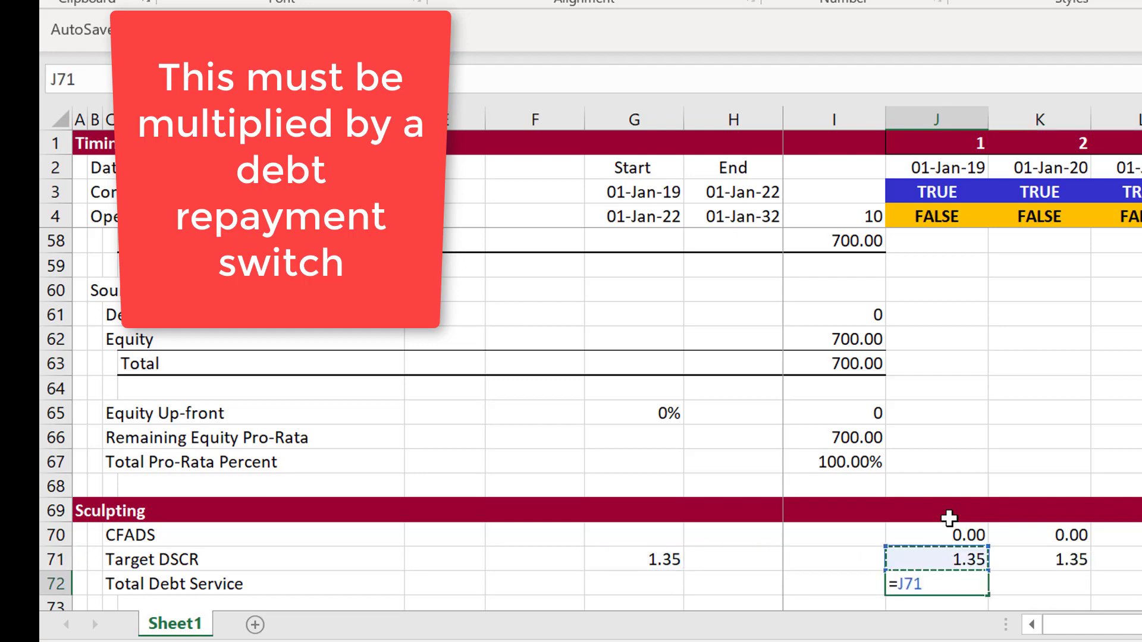
{"action": "key", "text": "Up"}
{"action": "type", "text": "/"}
{"action": "key", "text": "Up"}
{"action": "key", "text": "Return"}
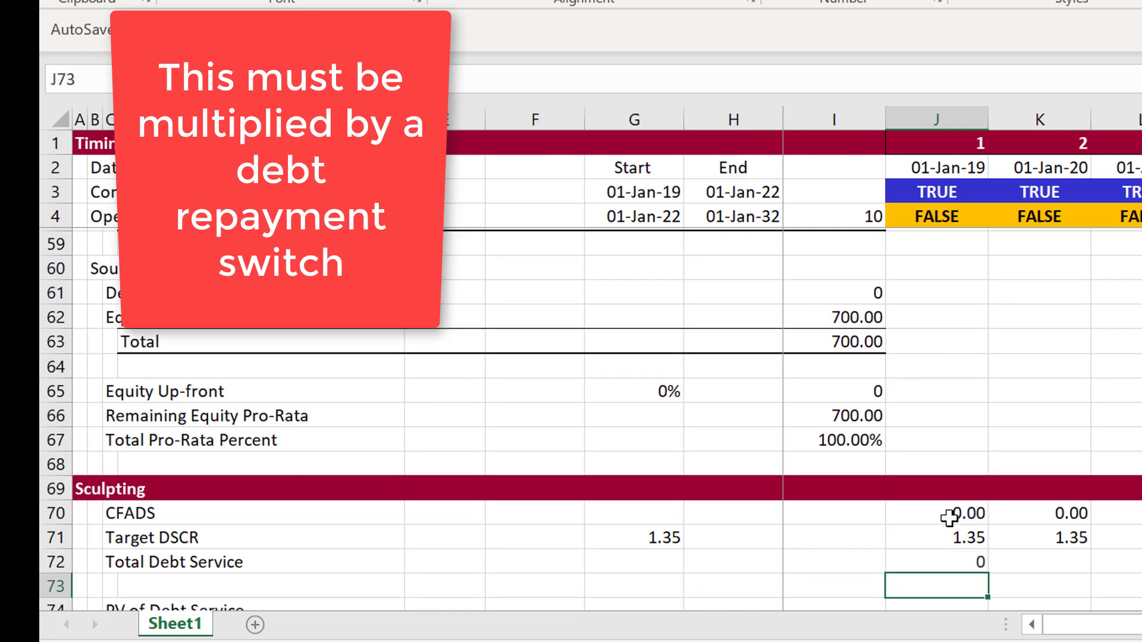
{"action": "key", "text": "Up"}
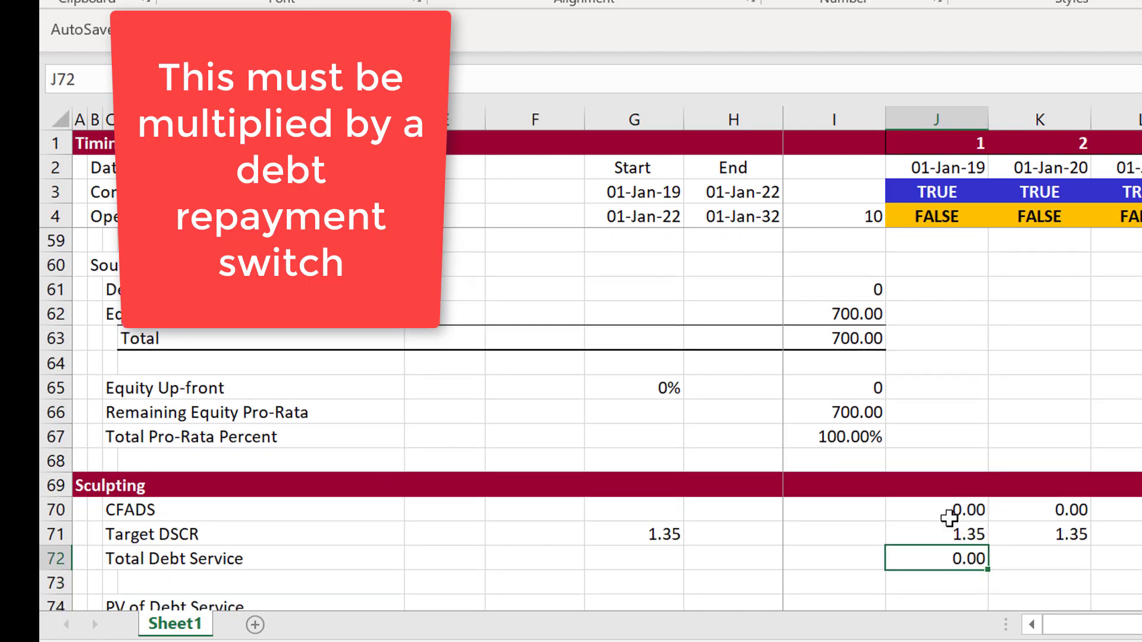
{"action": "key", "text": "ctrl+shift+Right"}
{"action": "key", "text": "ctrl+r"}
Step: Insert two blank rows at row 73, between Total Debt Service and PV of Debt Service
{"action": "key", "text": "Down"}
{"action": "key", "text": "Down"}
{"action": "key", "text": "Left"}
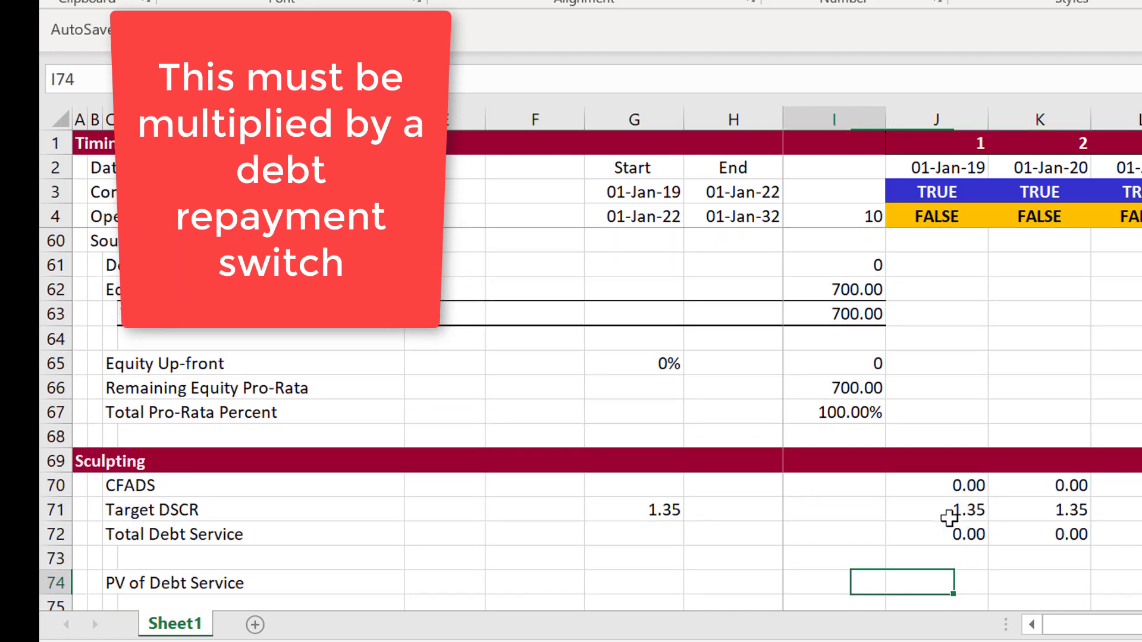
{"action": "key", "text": "Left"}
{"action": "key", "text": "Left"}
{"action": "key", "text": "Left"}
{"action": "key", "text": "Left"}
{"action": "key", "text": "Left"}
{"action": "key", "text": "Left"}
{"action": "key", "text": "Up"}
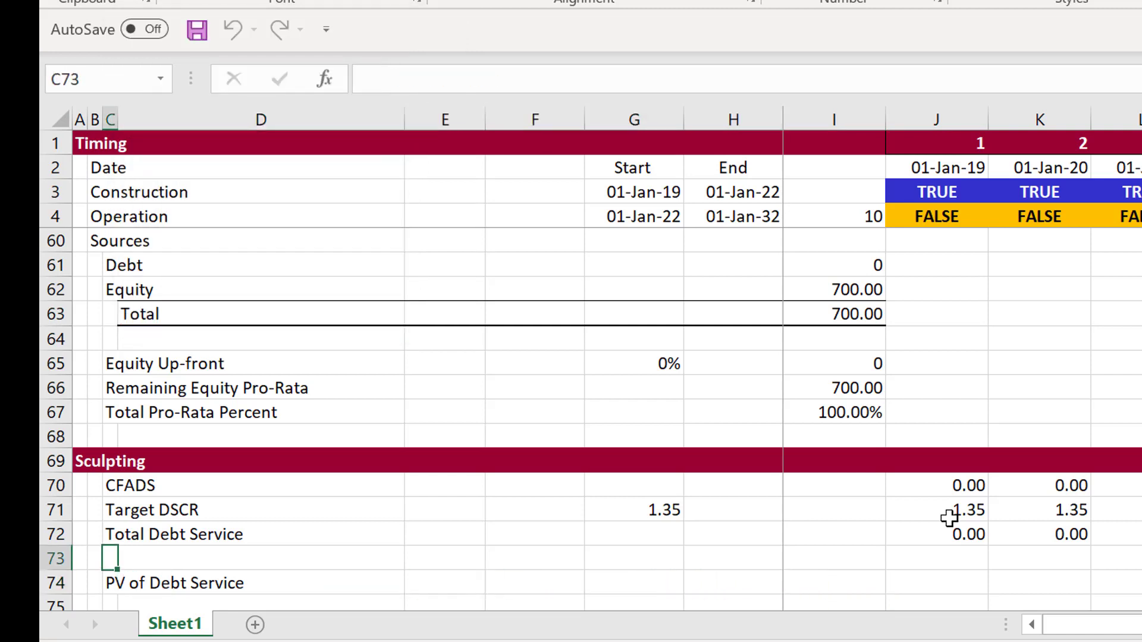
{"action": "key", "text": "shift+space"}
{"action": "key", "text": "ctrl+shift+plus"}
{"action": "key", "text": "ctrl+shift+plus"}
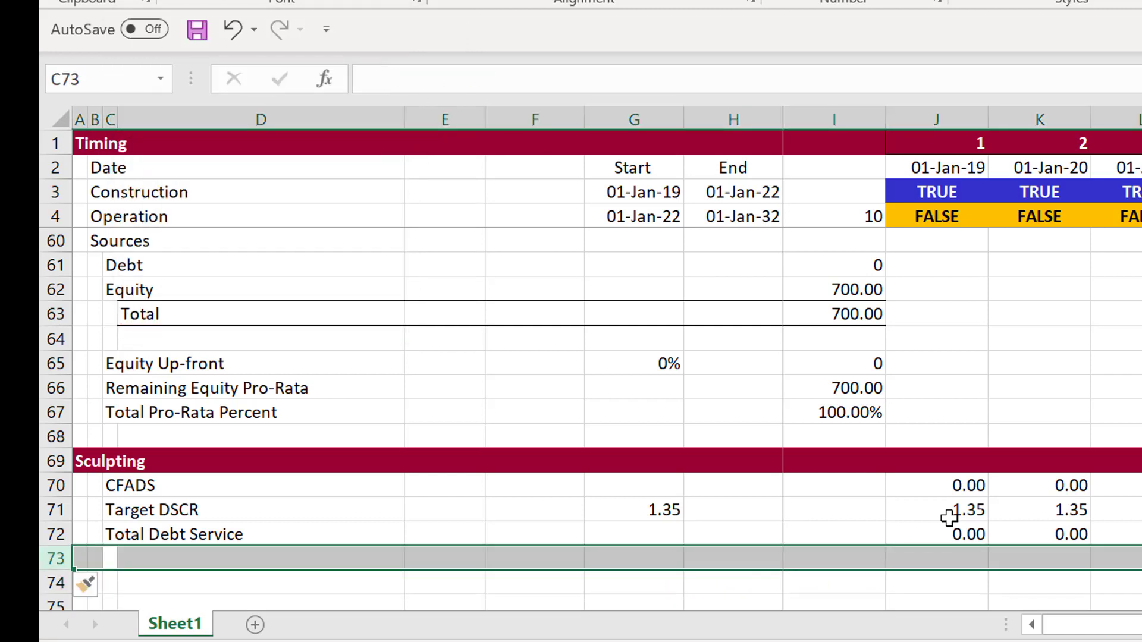
Step: Label C73 as "Interest Rate"
{"action": "key", "text": "Down"}
{"action": "key", "text": "Up"}
{"action": "type", "text": "Intere"}
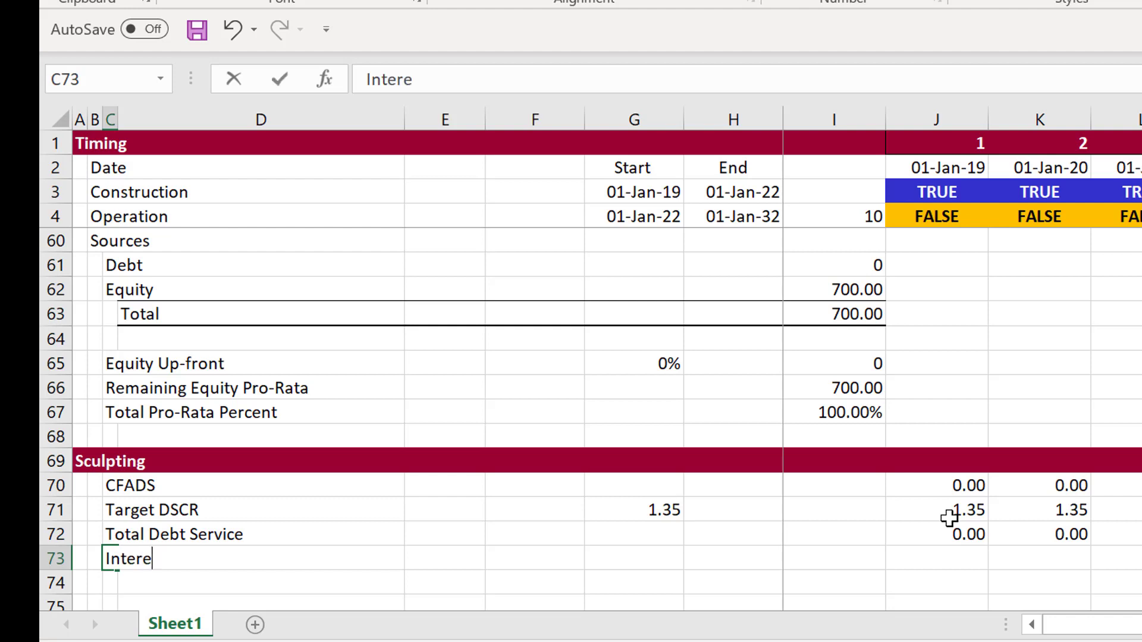
{"action": "type", "text": "st Rate"}
{"action": "key", "text": "Return"}
{"action": "key", "text": "Up"}
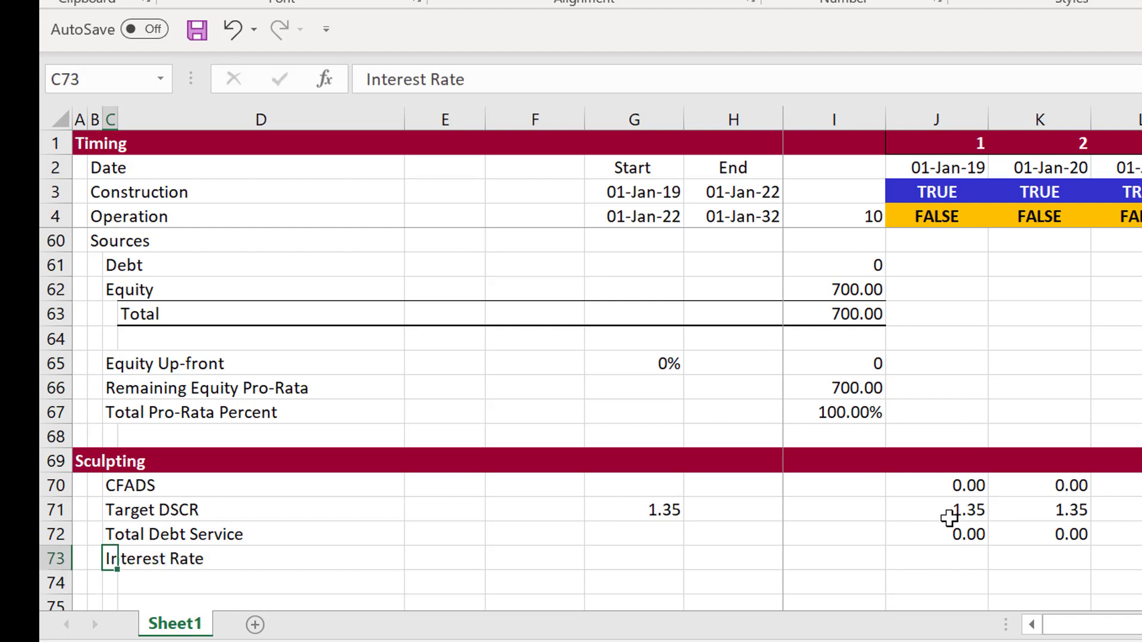
Step: Set J73 to the period's rate with =LOOKUP(J1,31:31,32:32), format it as a percentage and fill it across the timeline
{"action": "key", "text": "Right"}
{"action": "key", "text": "Right"}
{"action": "key", "text": "Right"}
{"action": "key", "text": "Right"}
{"action": "key", "text": "Right"}
{"action": "key", "text": "Right"}
{"action": "key", "text": "Right"}
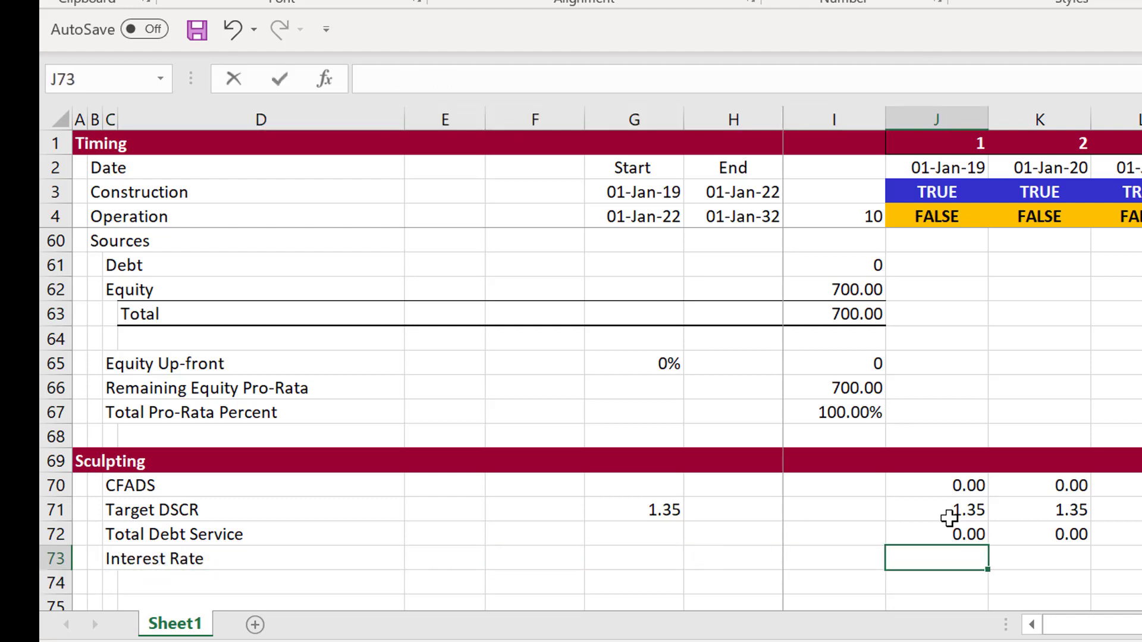
{"action": "type", "text": "=loo"}
{"action": "key", "text": "Tab"}
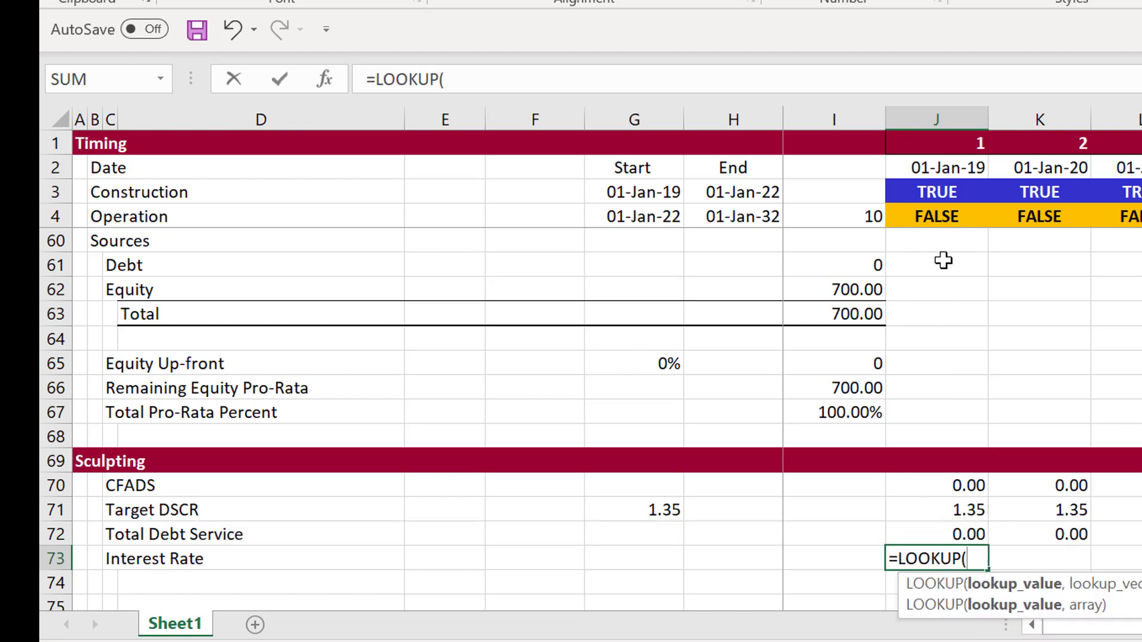
{"action": "left_click", "coordinate": [955, 147]}
{"action": "type", "text": ","}
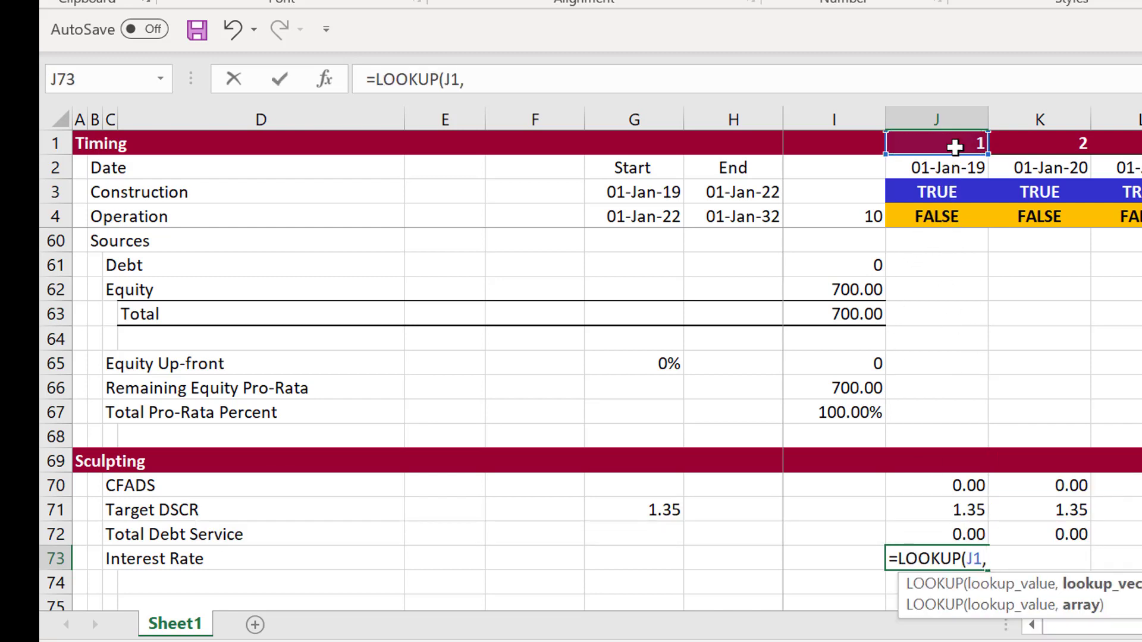
{"action": "key", "text": "Up"}
{"action": "key", "text": "Up"}
{"action": "key", "text": "Up"}
{"action": "key", "text": "Up"}
{"action": "key", "text": "Up"}
{"action": "key", "text": "Up"}
{"action": "key", "text": "Up"}
{"action": "key", "text": "Up"}
{"action": "key", "text": "Up"}
{"action": "key", "text": "Up"}
{"action": "key", "text": "Up"}
{"action": "key", "text": "Up"}
{"action": "key", "text": "Up"}
{"action": "key", "text": "Up"}
{"action": "key", "text": "Up"}
{"action": "key", "text": "Up"}
{"action": "key", "text": "Up"}
{"action": "key", "text": "Up"}
{"action": "key", "text": "Up"}
{"action": "key", "text": "Up"}
{"action": "key", "text": "Up"}
{"action": "key", "text": "Up"}
{"action": "key", "text": "Up"}
{"action": "key", "text": "Up"}
{"action": "key", "text": "Up"}
{"action": "key", "text": "Up"}
{"action": "key", "text": "Up"}
{"action": "key", "text": "Up"}
{"action": "key", "text": "Up"}
{"action": "key", "text": "Up"}
{"action": "key", "text": "Up"}
{"action": "key", "text": "Up"}
{"action": "key", "text": "Up"}
{"action": "key", "text": "Up"}
{"action": "key", "text": "Up"}
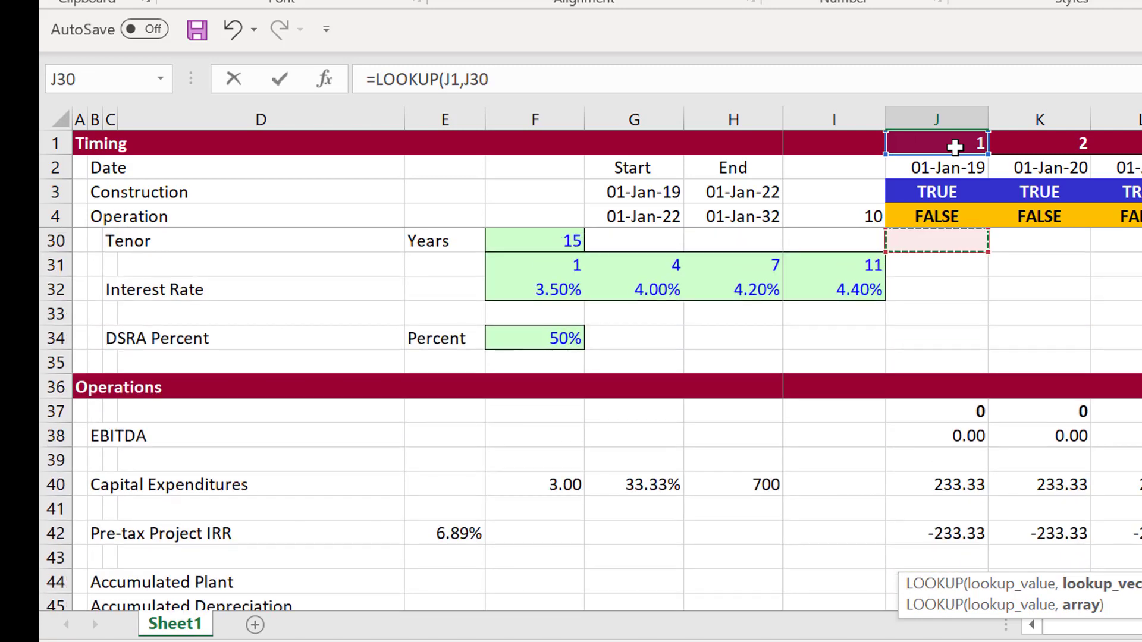
{"action": "left_click", "coordinate": [54, 263]}
{"action": "type", "text": ","}
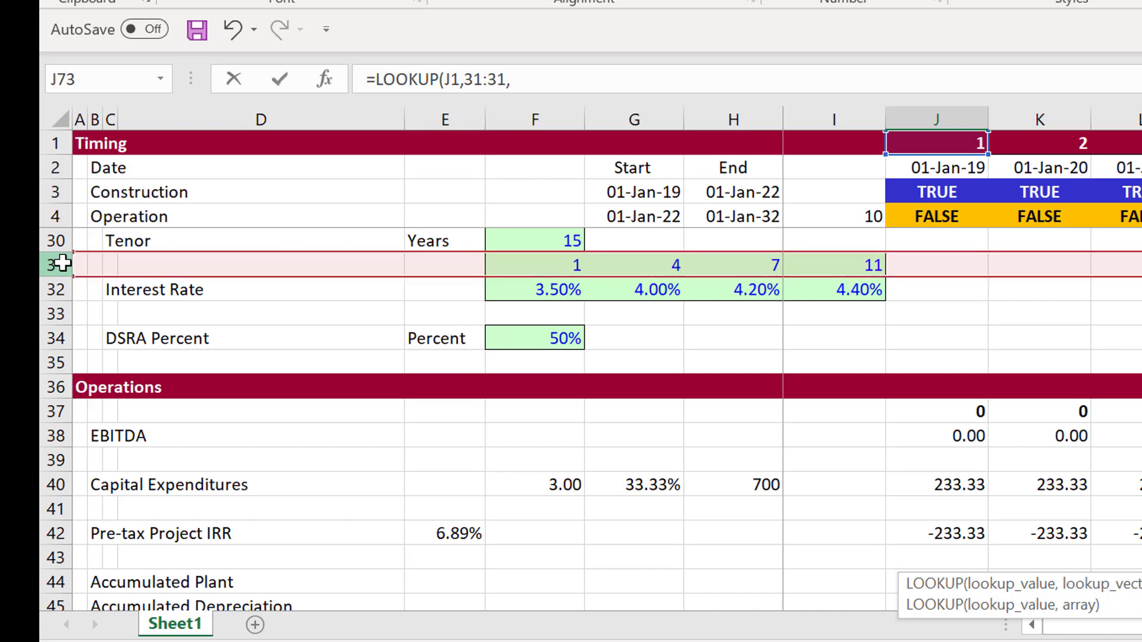
{"action": "left_click", "coordinate": [47, 296]}
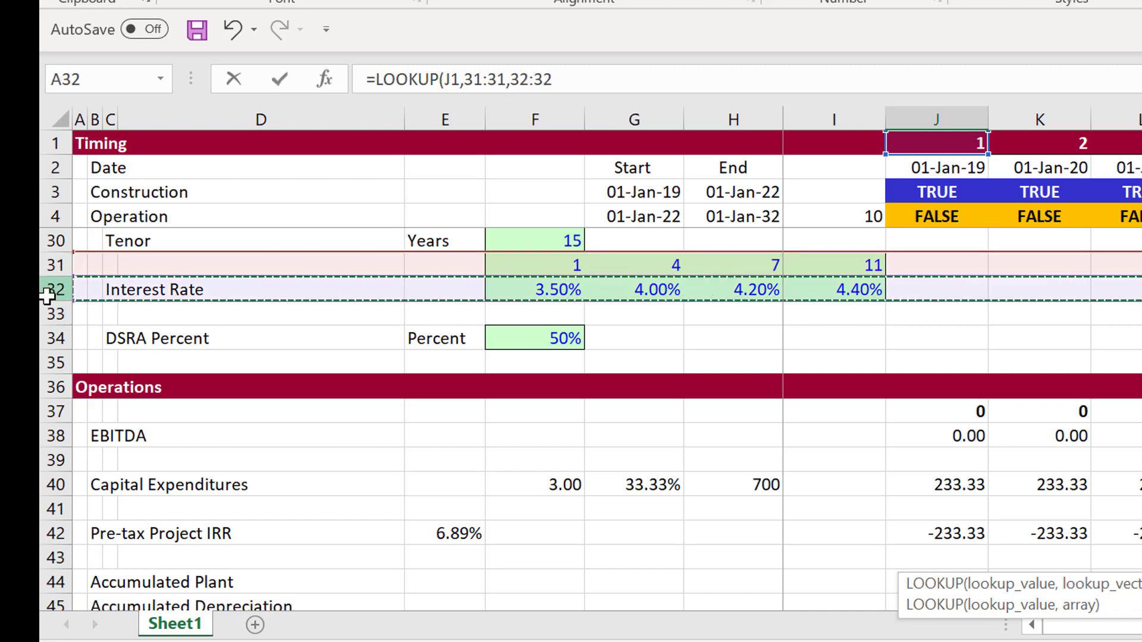
{"action": "key", "text": "Return"}
{"action": "key", "text": "Up"}
{"action": "key", "text": "ctrl+shift+5"}
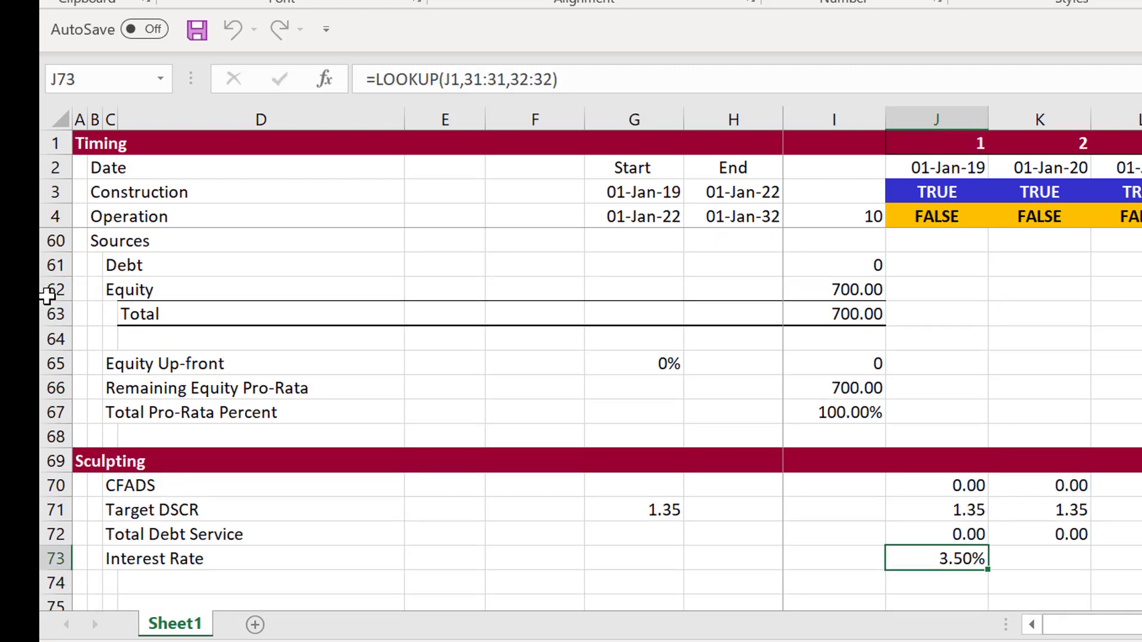
{"action": "key", "text": "ctrl+shift+Right"}
{"action": "key", "text": "ctrl+r"}
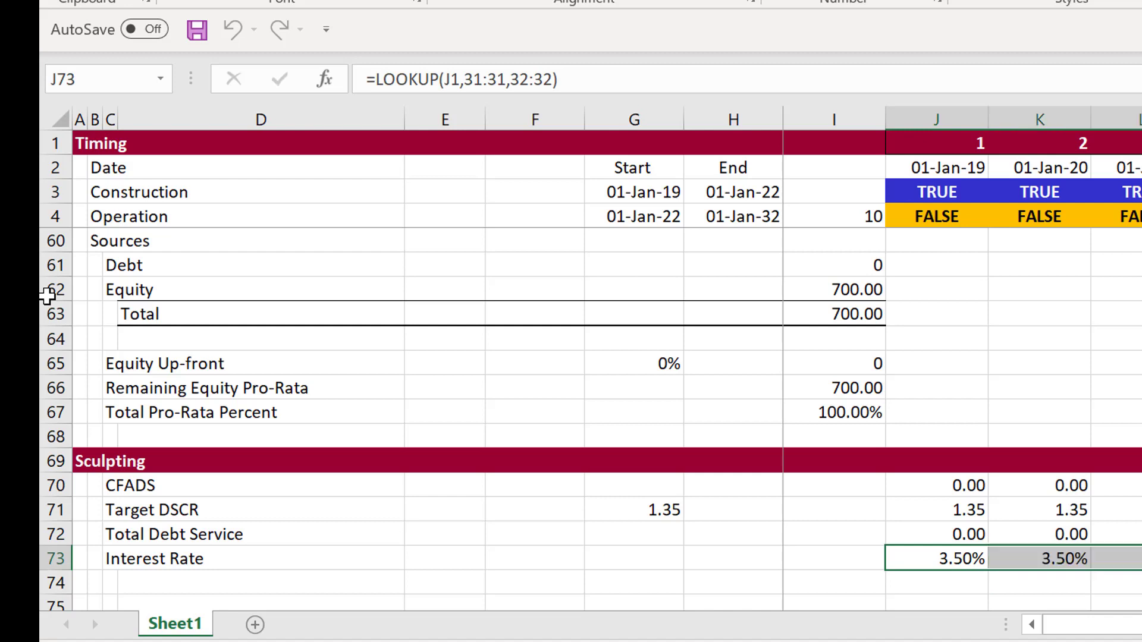
Step: Label C74 as "Interest Rate Index"
{"action": "key", "text": "Down"}
{"action": "key", "text": "Down"}
{"action": "key", "text": "Up"}
{"action": "key", "text": "Left"}
{"action": "key", "text": "Left"}
{"action": "key", "text": "Left"}
{"action": "key", "text": "Left"}
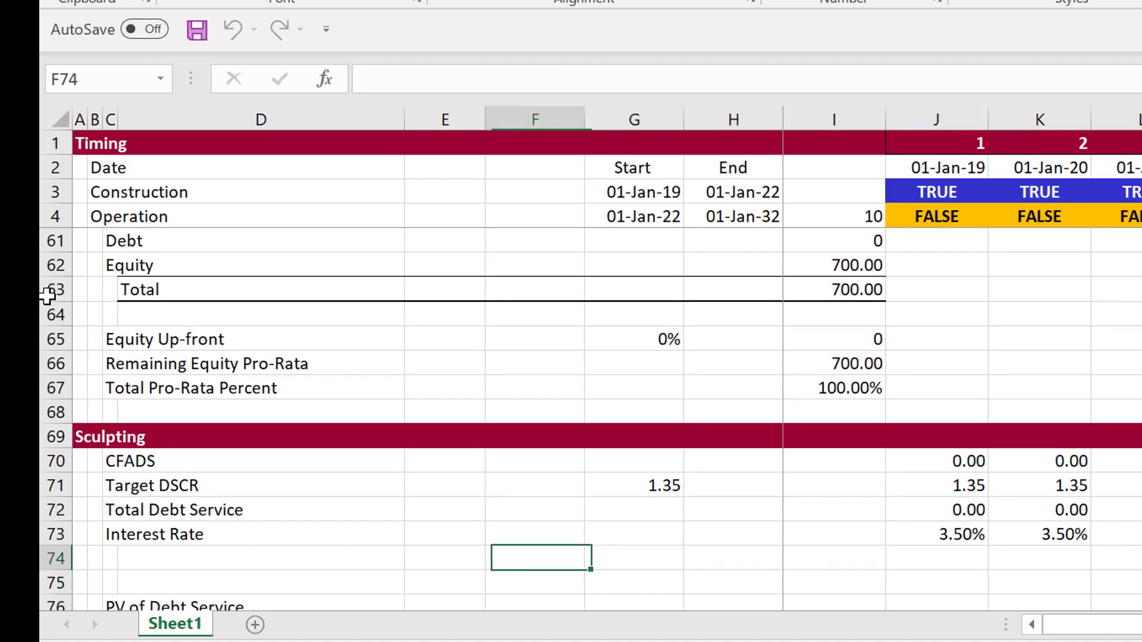
{"action": "key", "text": "Left"}
{"action": "key", "text": "Left"}
{"action": "key", "text": "Left"}
{"action": "type", "text": "Inter"}
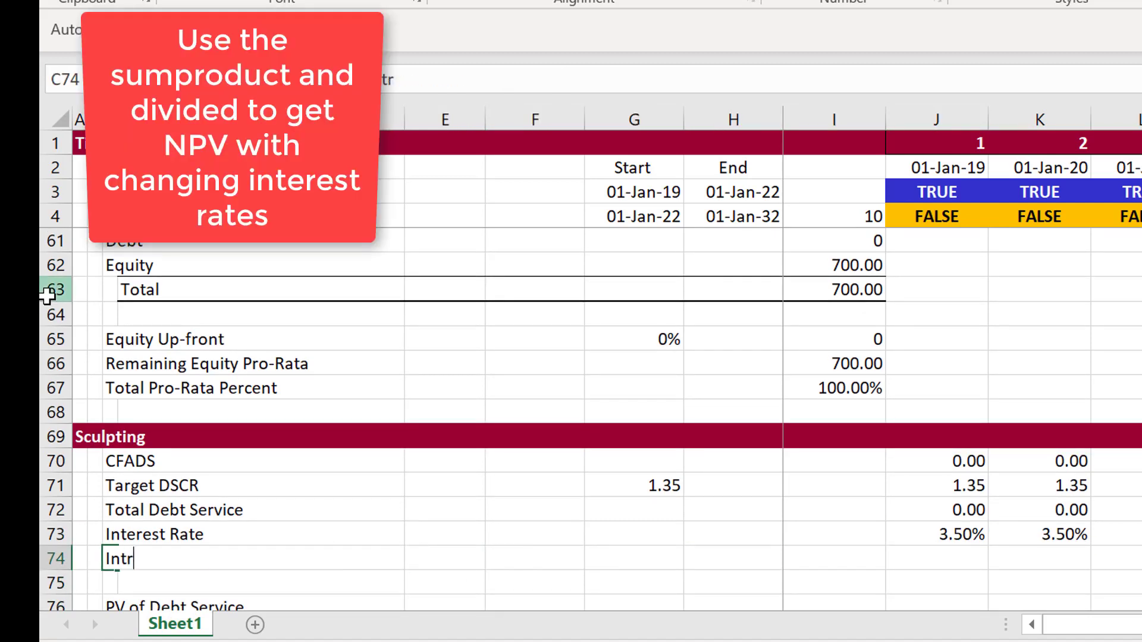
{"action": "type", "text": "e"}
{"action": "key", "text": "BackSpace"}
{"action": "key", "text": "BackSpace"}
{"action": "type", "text": "erest "}
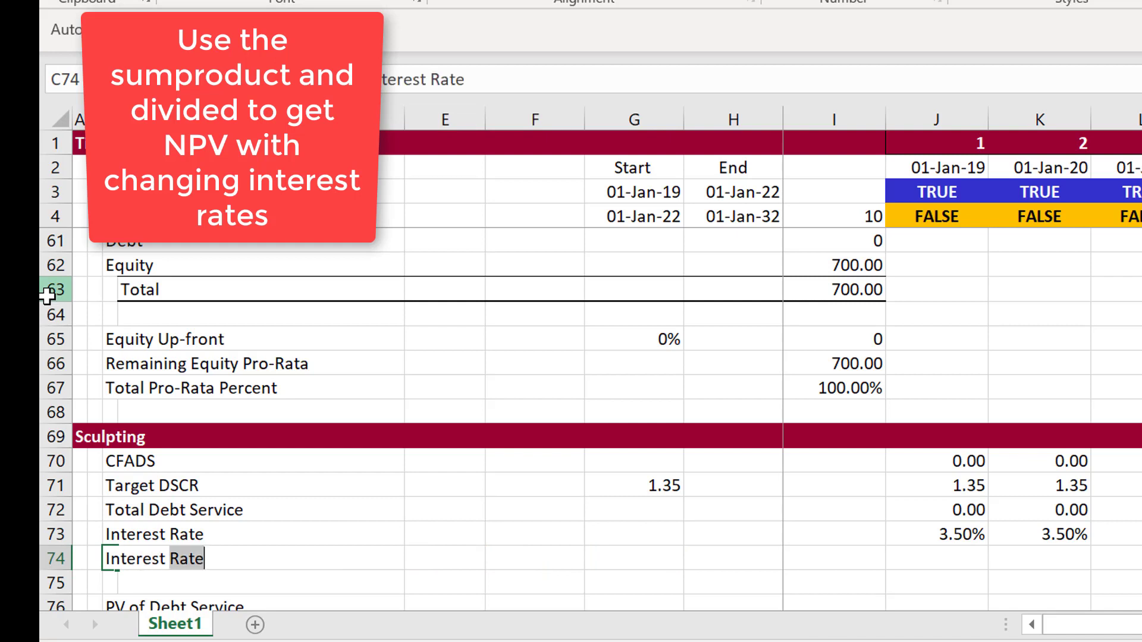
{"action": "type", "text": "Rate In"}
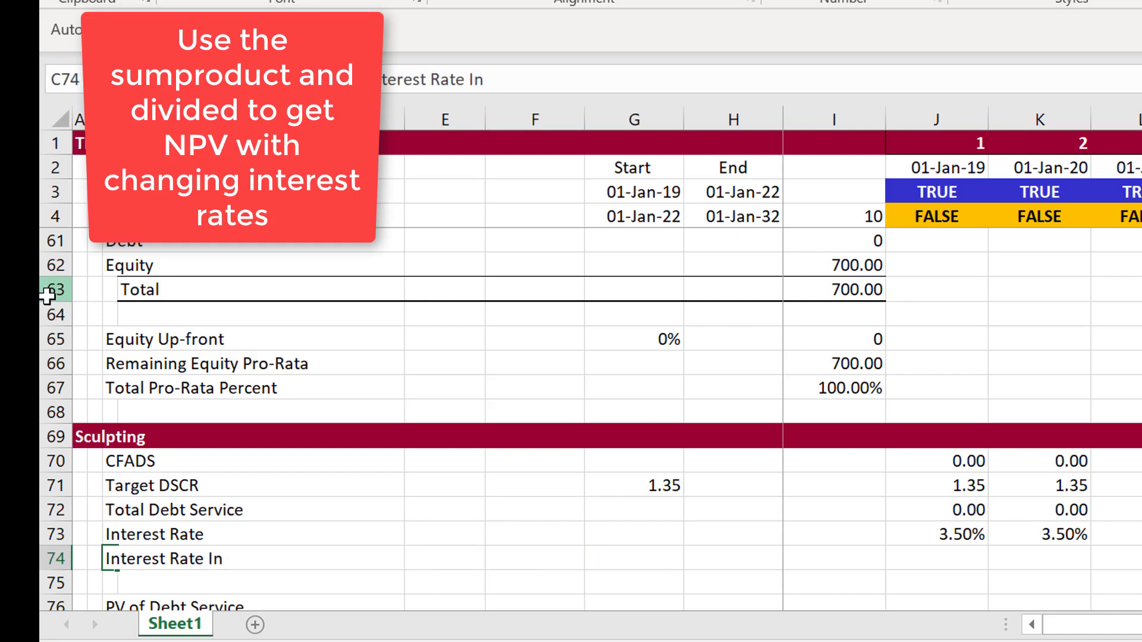
{"action": "type", "text": "dex"}
{"action": "key", "text": "Return"}
{"action": "key", "text": "Up"}
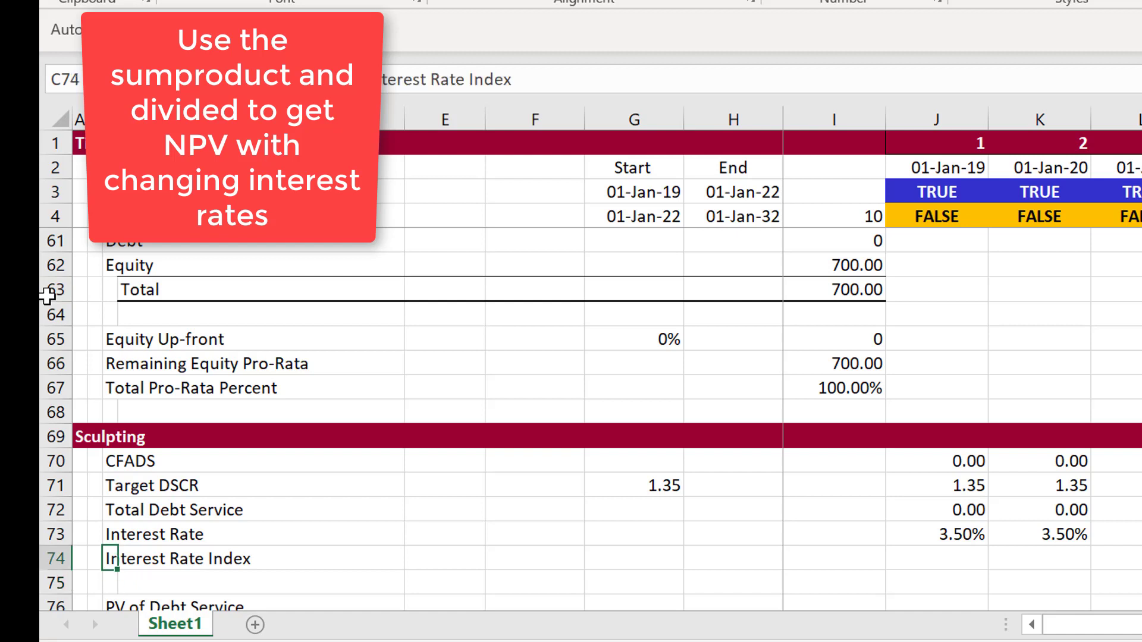
Step: Enter a starting value of 1 for the Interest Rate Index in I74
{"action": "key", "text": "Right"}
{"action": "key", "text": "Right"}
{"action": "key", "text": "Right"}
{"action": "key", "text": "Right"}
{"action": "key", "text": "Right"}
{"action": "key", "text": "Right"}
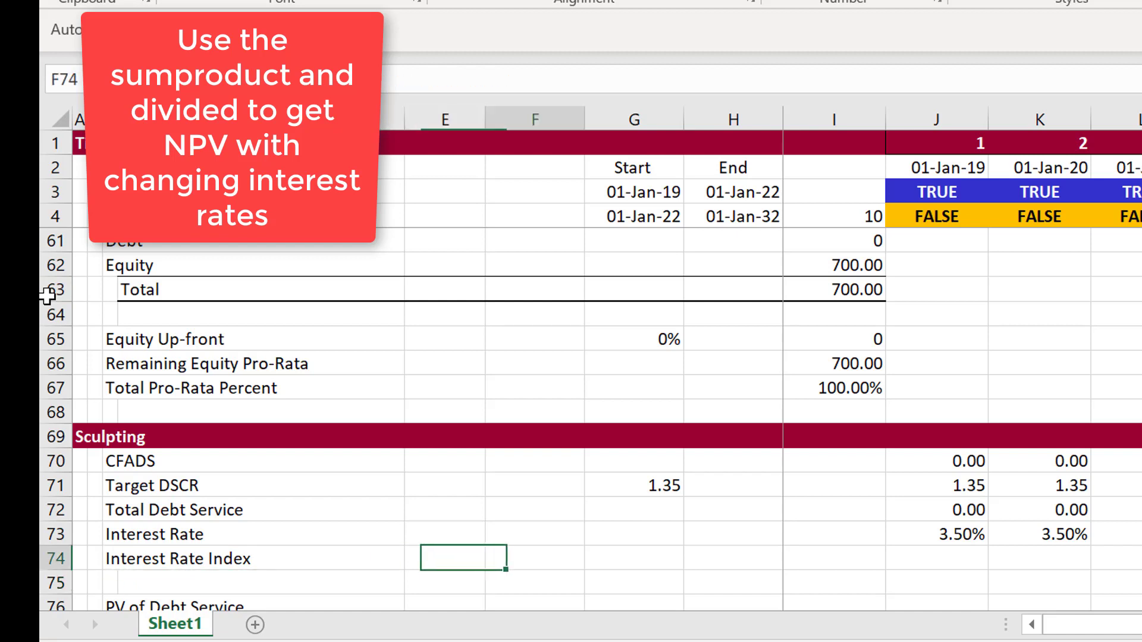
{"action": "type", "text": "1"}
{"action": "key", "text": "Return"}
{"action": "key", "text": "Up"}
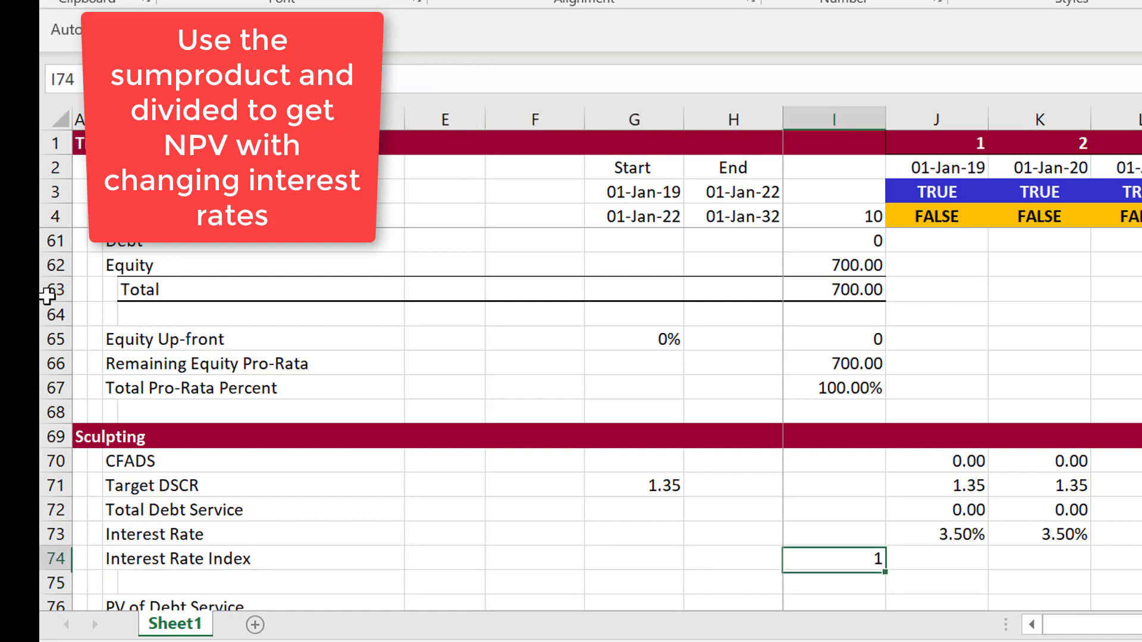
Step: Compound the Interest Rate Index during operation in J74 with =I74*(1+J4*J73), and fill it across the timeline
{"action": "key", "text": "Right"}
{"action": "type", "text": "="}
{"action": "key", "text": "Left"}
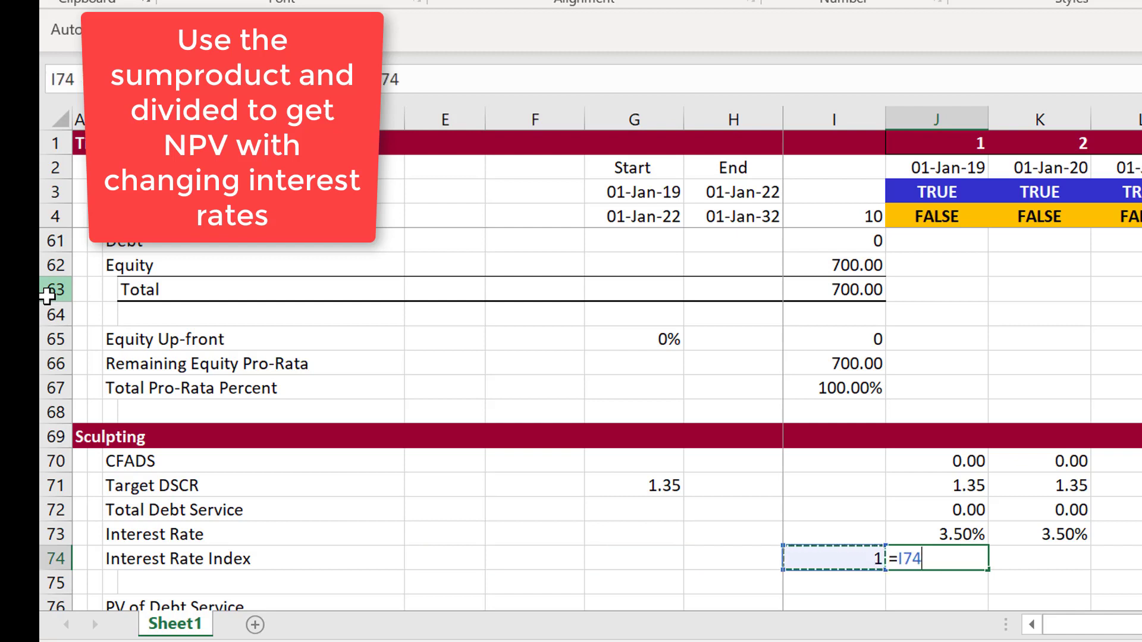
{"action": "type", "text": "*(1+"}
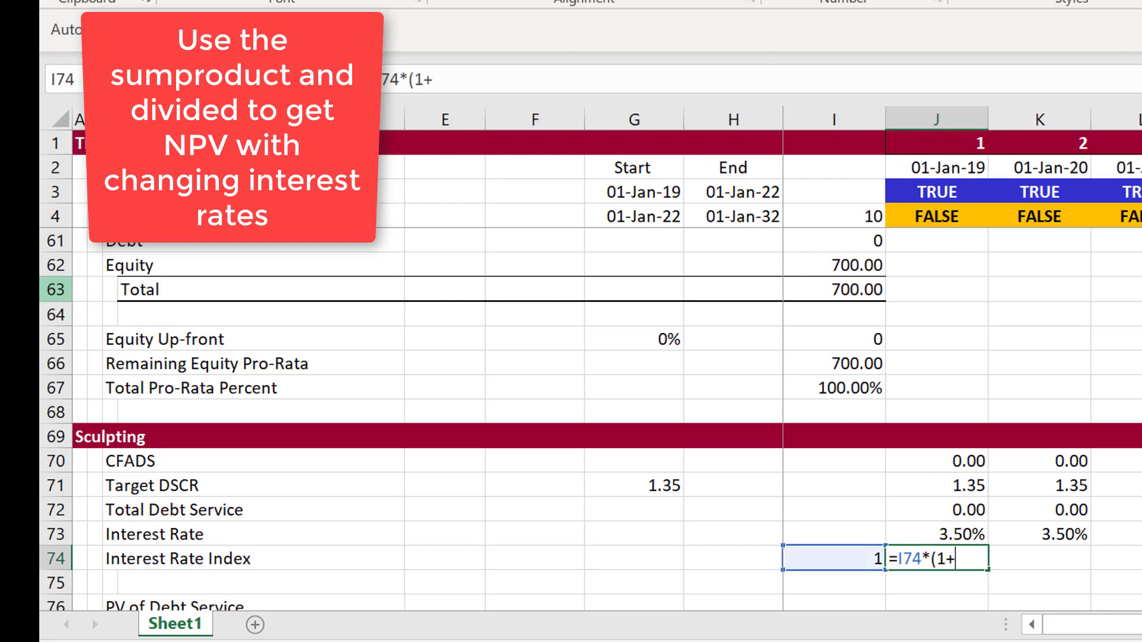
{"action": "left_click", "coordinate": [937, 217]}
{"action": "type", "text": "*"}
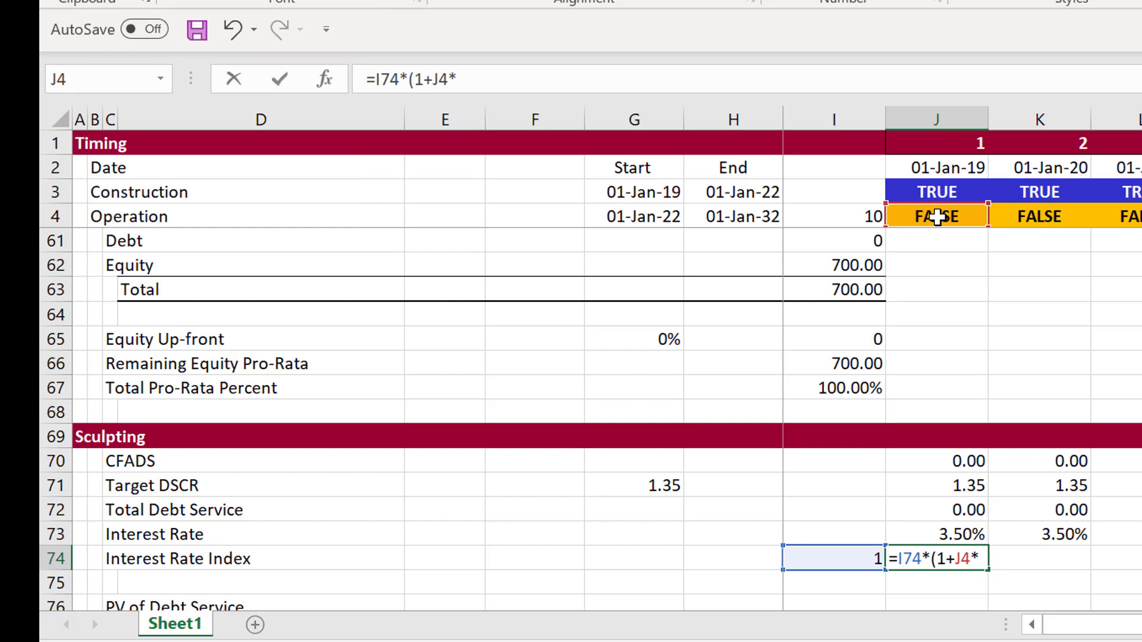
{"action": "key", "text": "Up"}
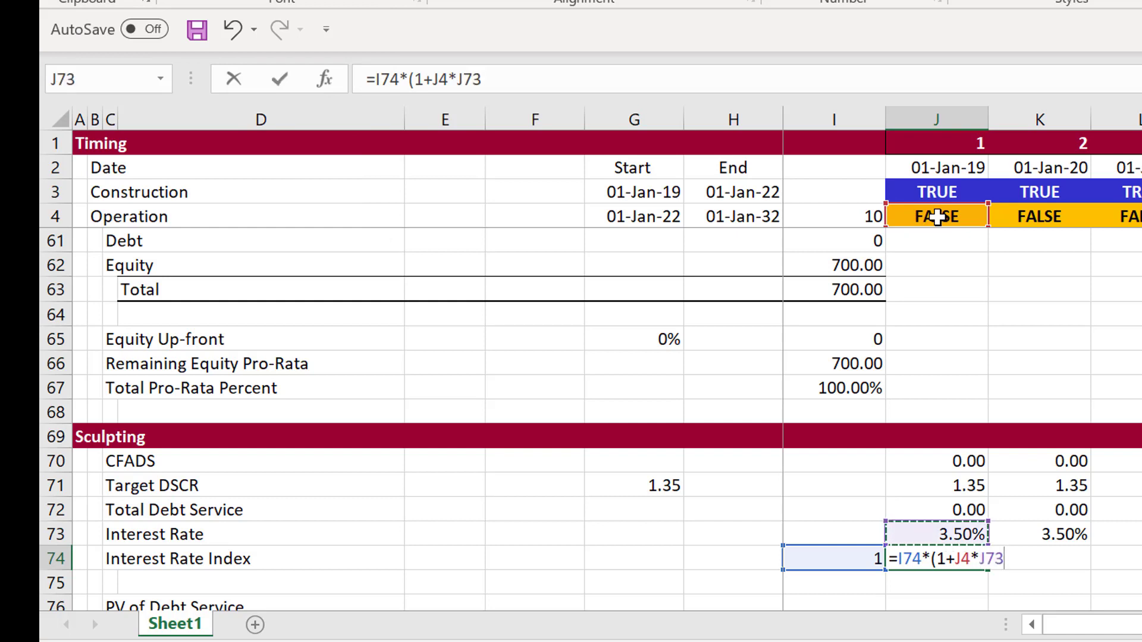
{"action": "key", "text": "ctrl+Return"}
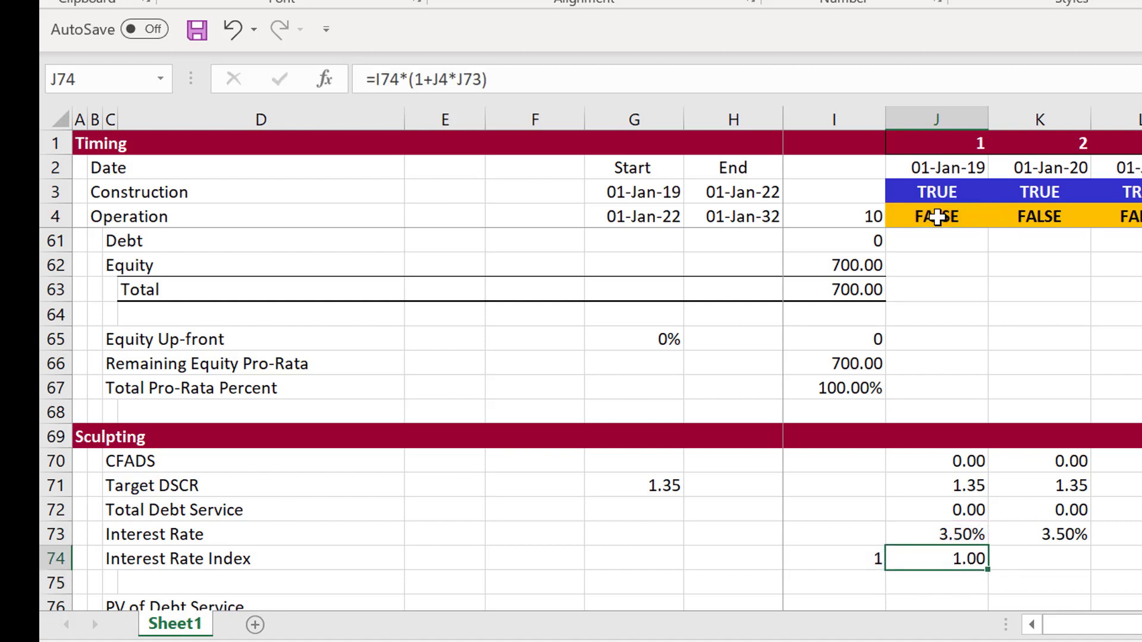
{"action": "left_click", "coordinate": [937, 217]}
{"action": "key", "text": "Right"}
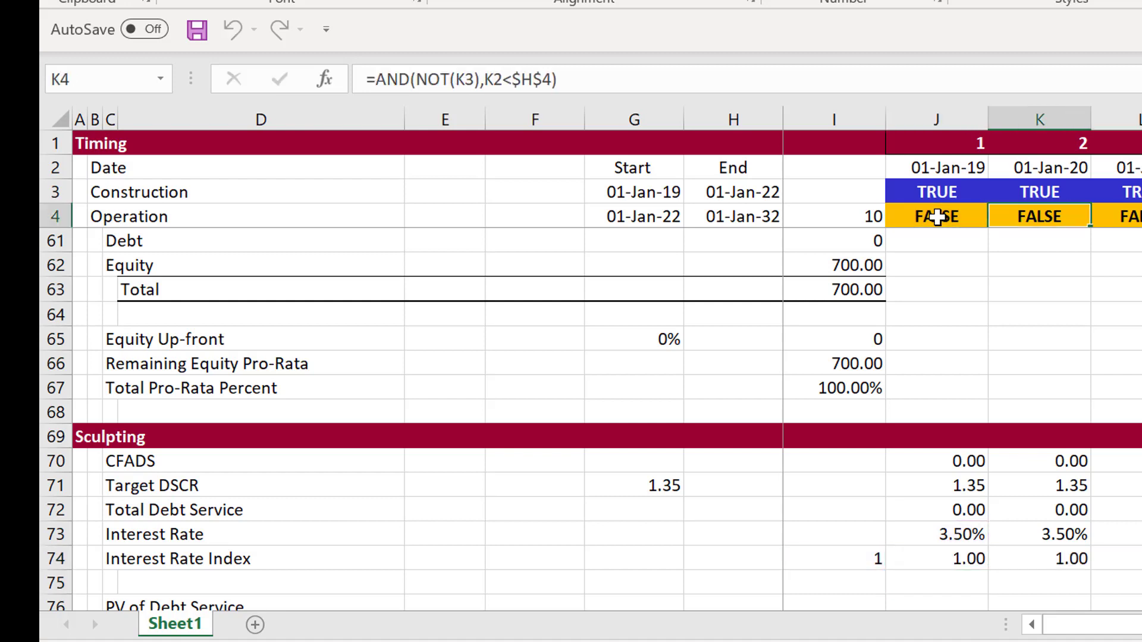
{"action": "key", "text": "ctrl+Down"}
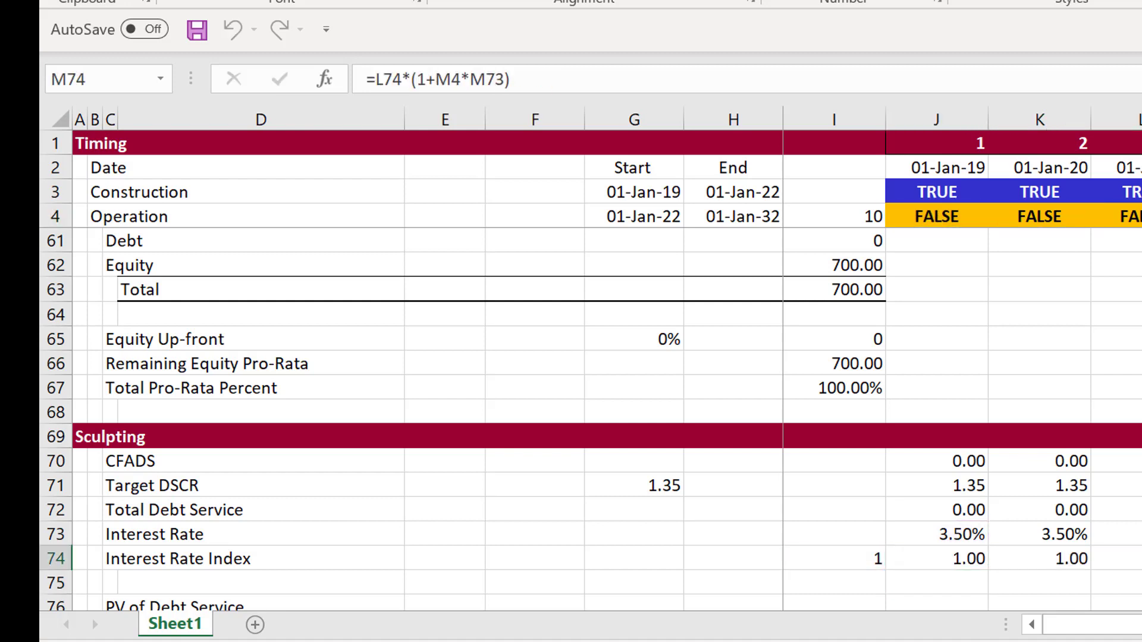
Step: Calculate PV of Debt Service in E76 with =SUMPRODUCT(J72:AH72/J74:AH74), formatted as a number with two decimals
{"action": "key", "text": "Down"}
{"action": "key", "text": "Down"}
{"action": "key", "text": "Left"}
{"action": "key", "text": "Left"}
{"action": "key", "text": "Left"}
{"action": "key", "text": "Left"}
{"action": "key", "text": "Left"}
{"action": "key", "text": "Left"}
{"action": "key", "text": "Left"}
{"action": "key", "text": "Left"}
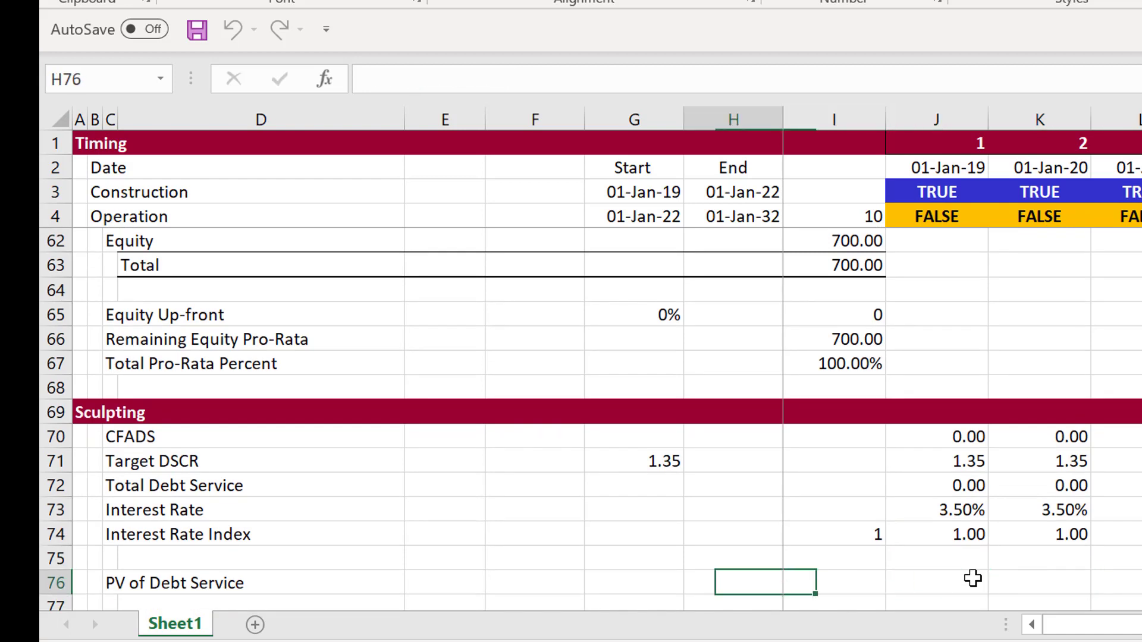
{"action": "type", "text": "=sum"}
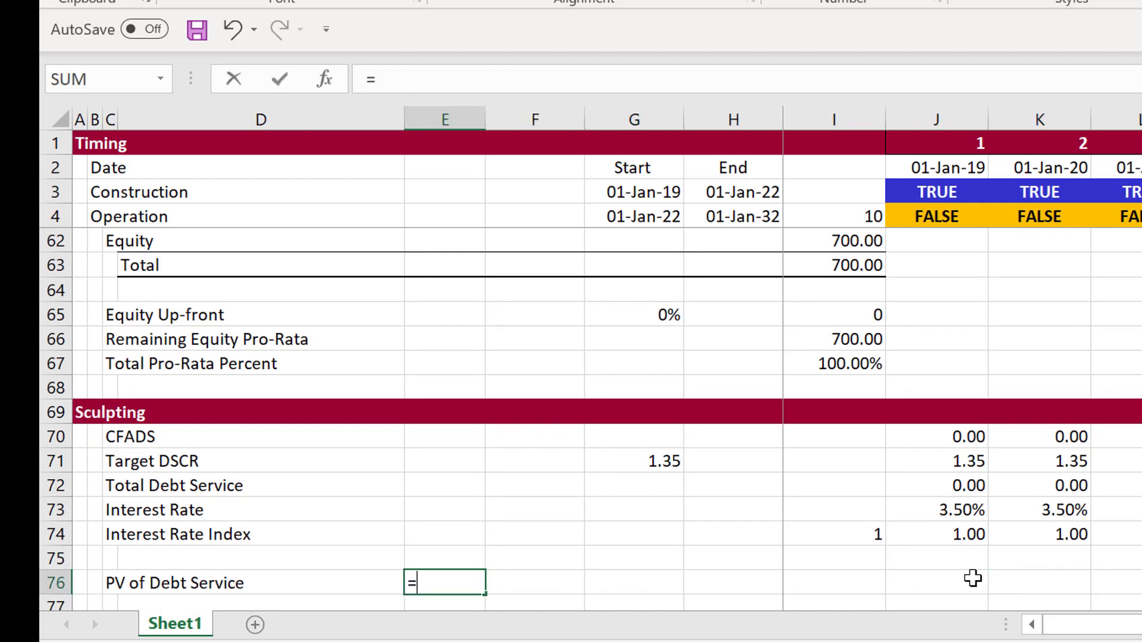
{"action": "key", "text": "Down"}
{"action": "key", "text": "Down"}
{"action": "key", "text": "Down"}
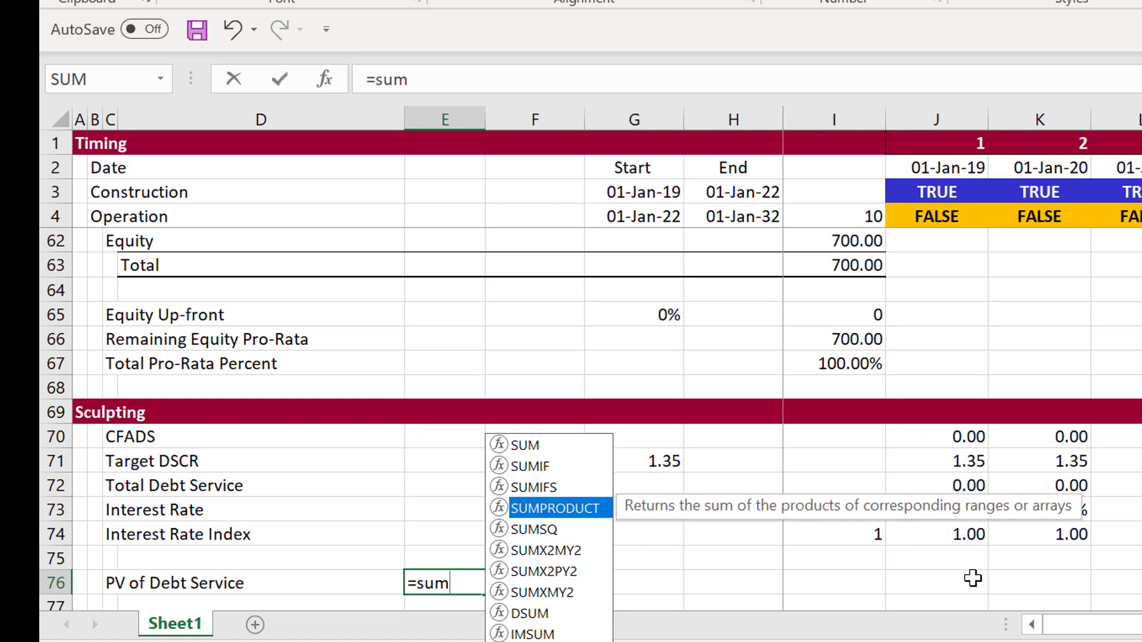
{"action": "key", "text": "Tab"}
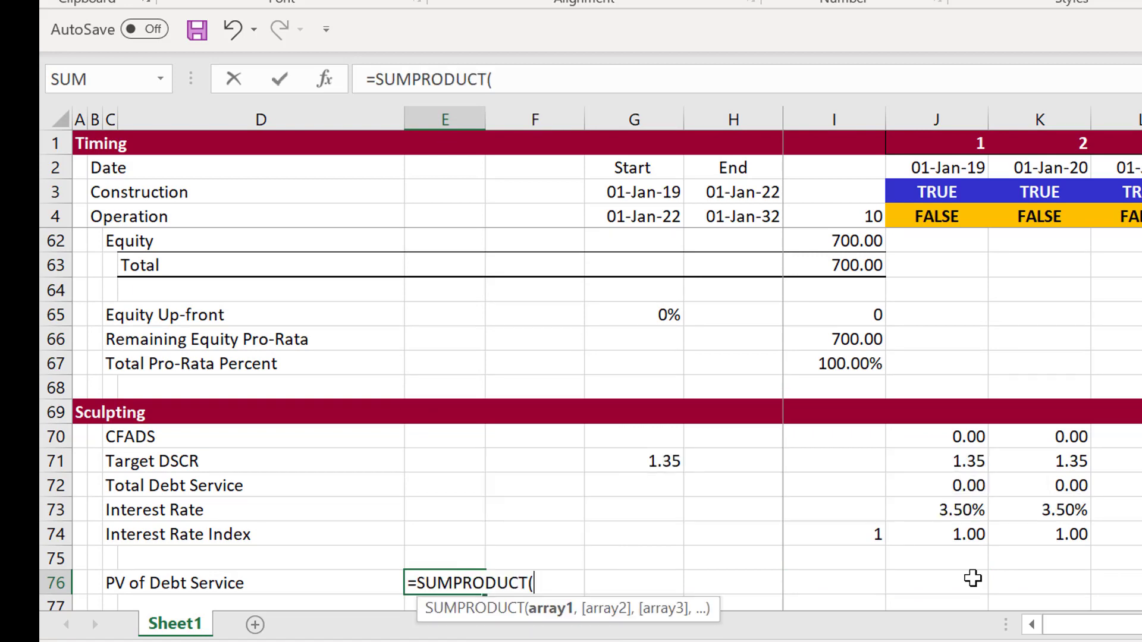
{"action": "left_click", "coordinate": [964, 457]}
{"action": "key", "text": "Down"}
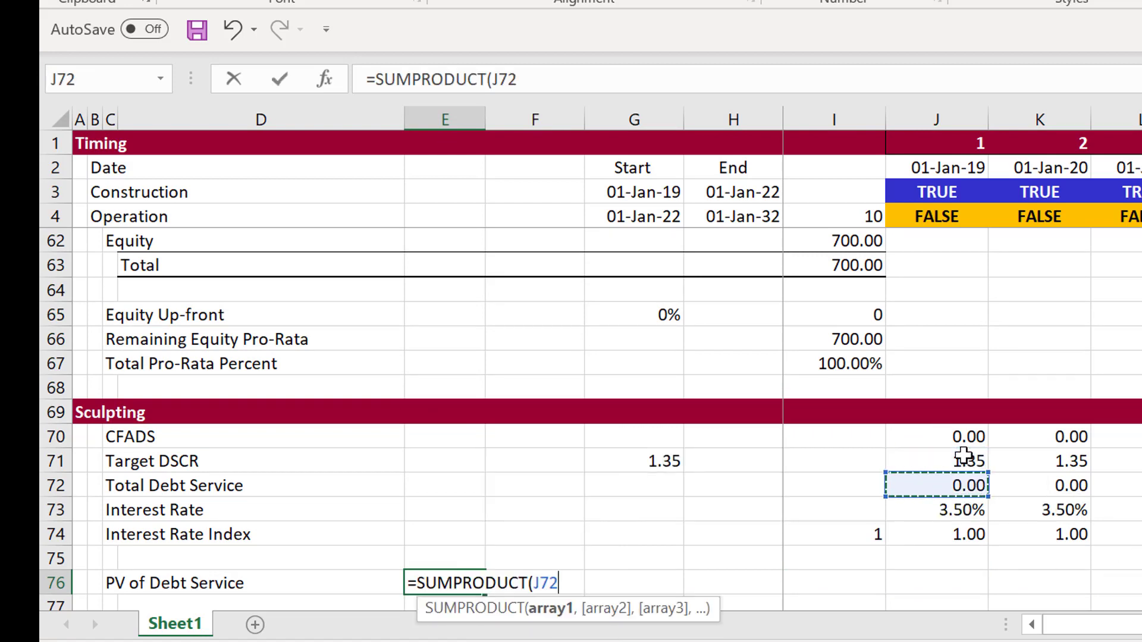
{"action": "key", "text": "ctrl+shift+Right"}
{"action": "type", "text": "/"}
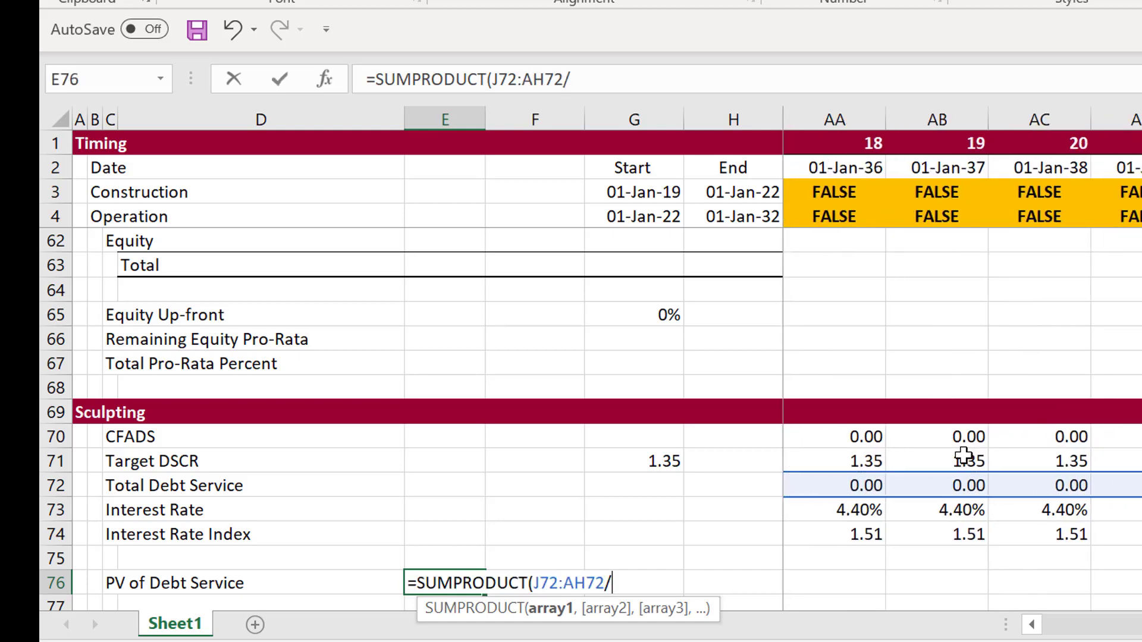
{"action": "key", "text": "Left"}
{"action": "key", "text": "Right"}
{"action": "key", "text": "Right"}
{"action": "key", "text": "Right"}
{"action": "key", "text": "Right"}
{"action": "key", "text": "Right"}
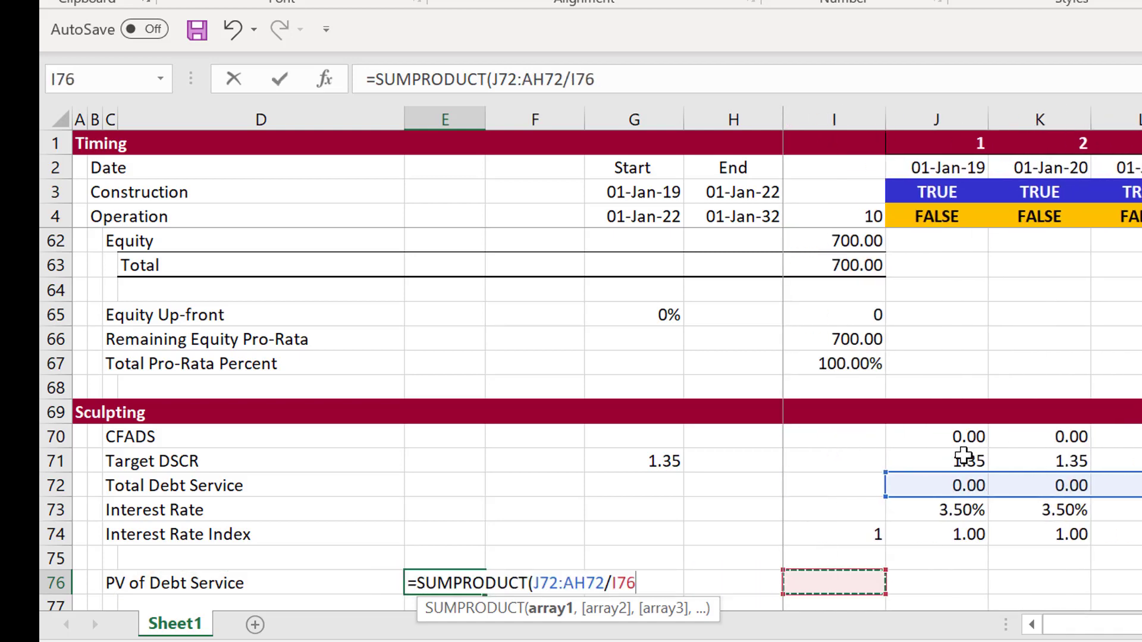
{"action": "key", "text": "Up"}
{"action": "key", "text": "Up"}
{"action": "key", "text": "Right"}
{"action": "key", "text": "ctrl+shift+Right"}
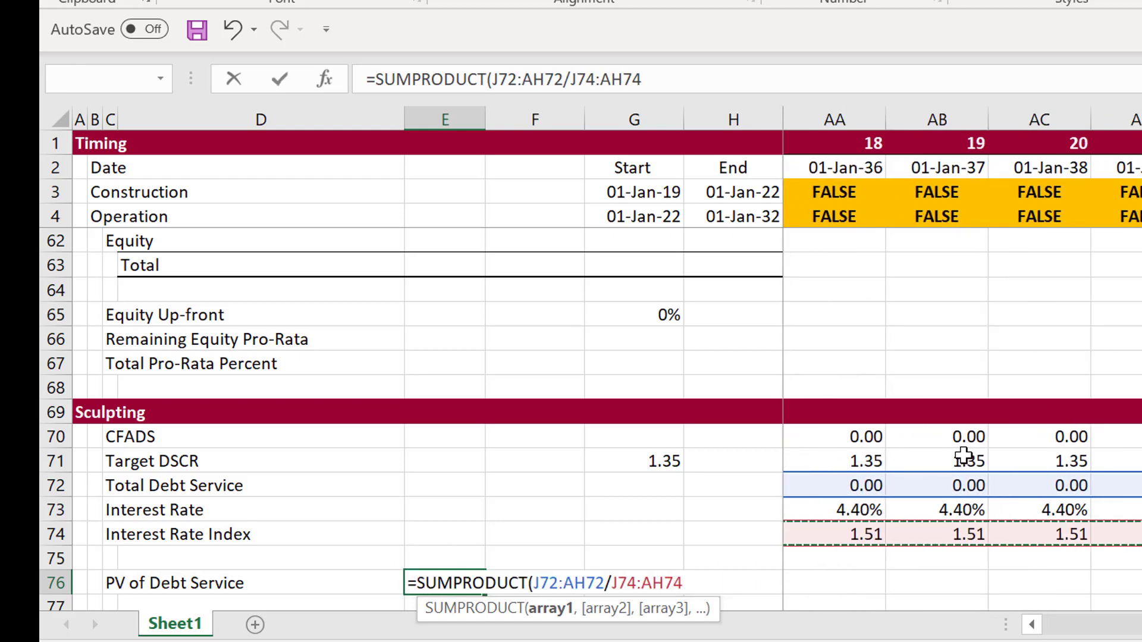
{"action": "key", "text": "Return"}
{"action": "key", "text": "ctrl+shift+1"}
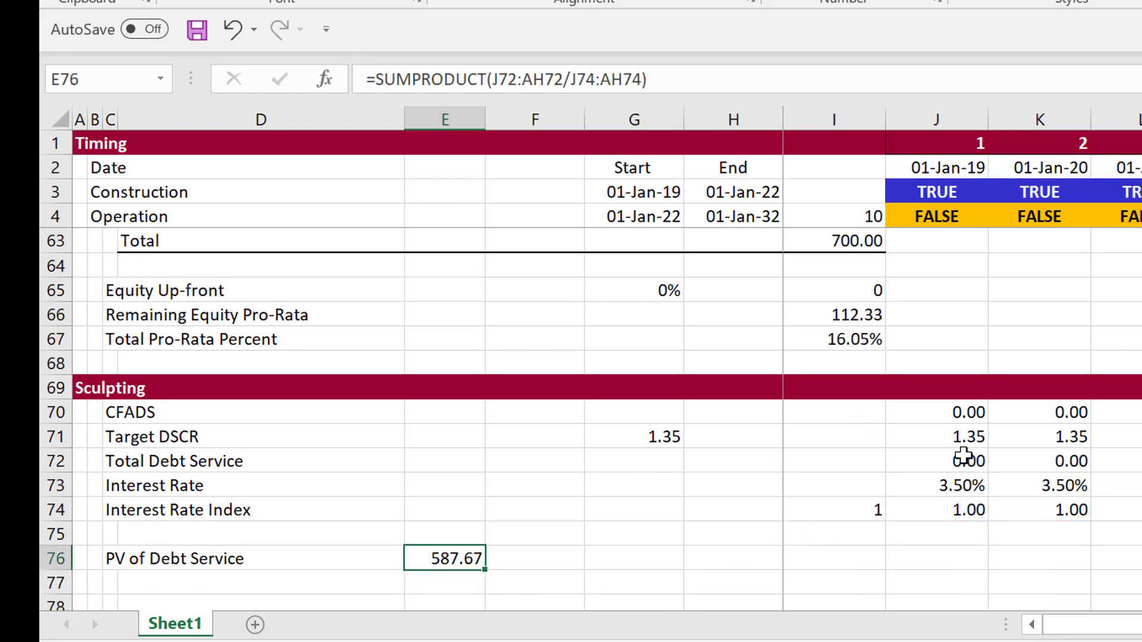
Step: Format the Debt amount in I61 under Sources as a number with two decimals
{"action": "left_click", "coordinate": [848, 290]}
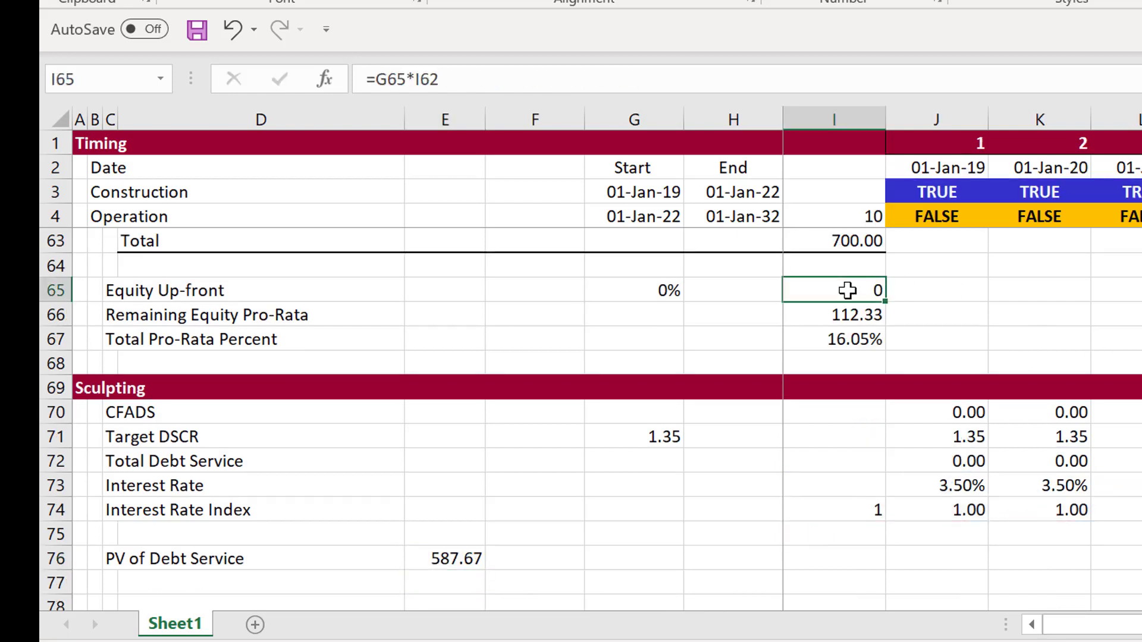
{"action": "key", "text": "Up"}
{"action": "key", "text": "Up"}
{"action": "key", "text": "Up"}
{"action": "key", "text": "Down"}
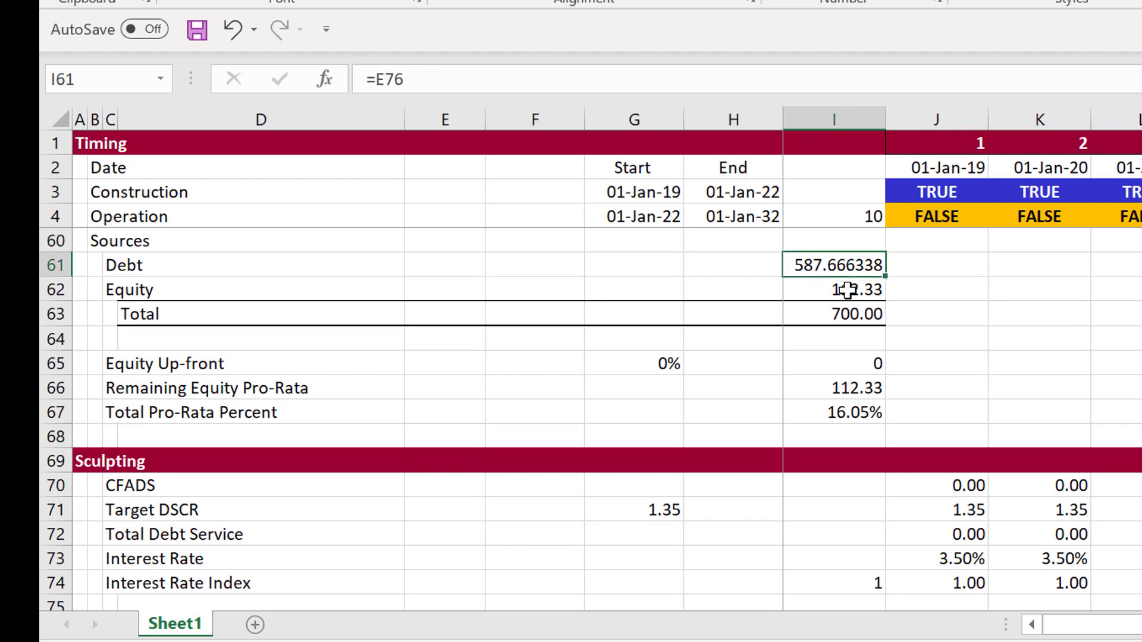
Step: Review the Uses and Sources sections, comparing the total uses with the debt and equity amounts
{"action": "key", "text": "Up"}
{"action": "key", "text": "Up"}
{"action": "key", "text": "Up"}
{"action": "key", "text": "Up"}
{"action": "key", "text": "Up"}
{"action": "key", "text": "Up"}
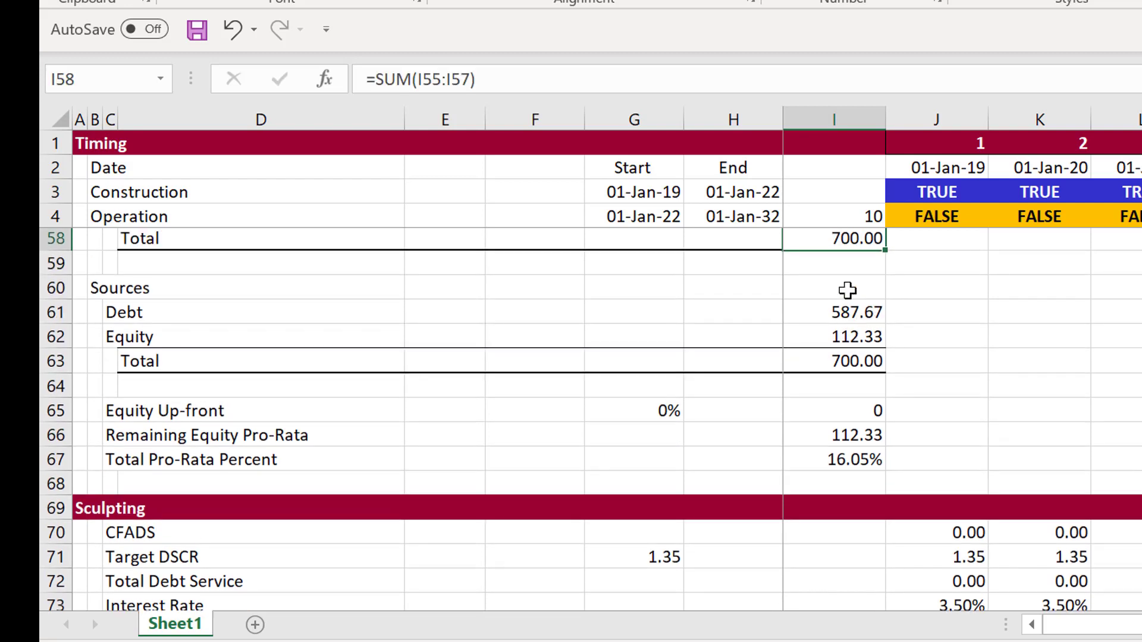
{"action": "key", "text": "Up"}
{"action": "key", "text": "Down"}
{"action": "key", "text": "Down"}
{"action": "key", "text": "Down"}
{"action": "key", "text": "Down"}
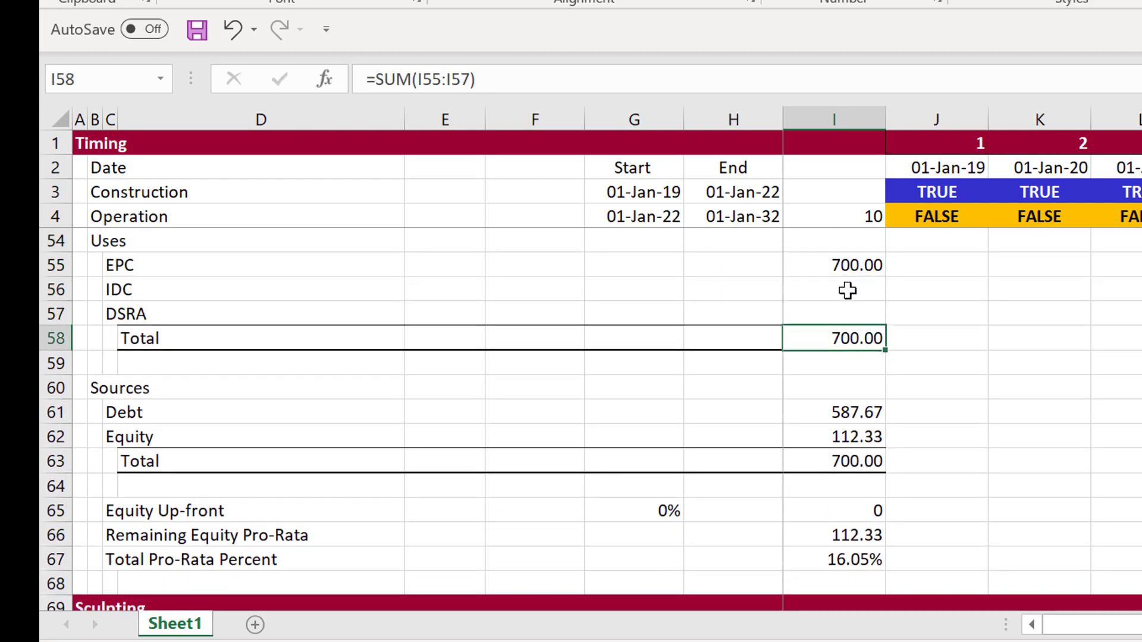
Step: Examine the Sources, pro-rata equity and Sculpting rows, comparing the equity amount with the sculpted debt
{"action": "key", "text": "Up"}
{"action": "key", "text": "Up"}
{"action": "key", "text": "Down"}
{"action": "key", "text": "Down"}
{"action": "key", "text": "Down"}
{"action": "key", "text": "Down"}
{"action": "key", "text": "Down"}
{"action": "key", "text": "Down"}
{"action": "key", "text": "Down"}
{"action": "key", "text": "Down"}
{"action": "key", "text": "Down"}
{"action": "key", "text": "Down"}
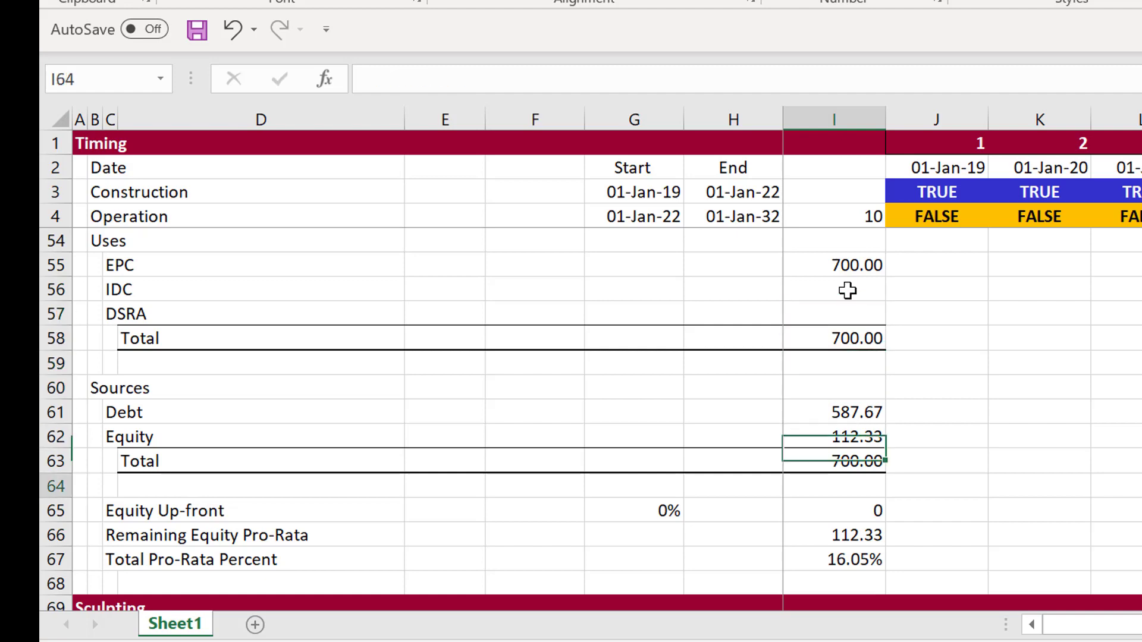
{"action": "key", "text": "Down"}
{"action": "key", "text": "Down"}
{"action": "key", "text": "Down"}
{"action": "key", "text": "Down"}
{"action": "key", "text": "Down"}
{"action": "key", "text": "Down"}
{"action": "key", "text": "Down"}
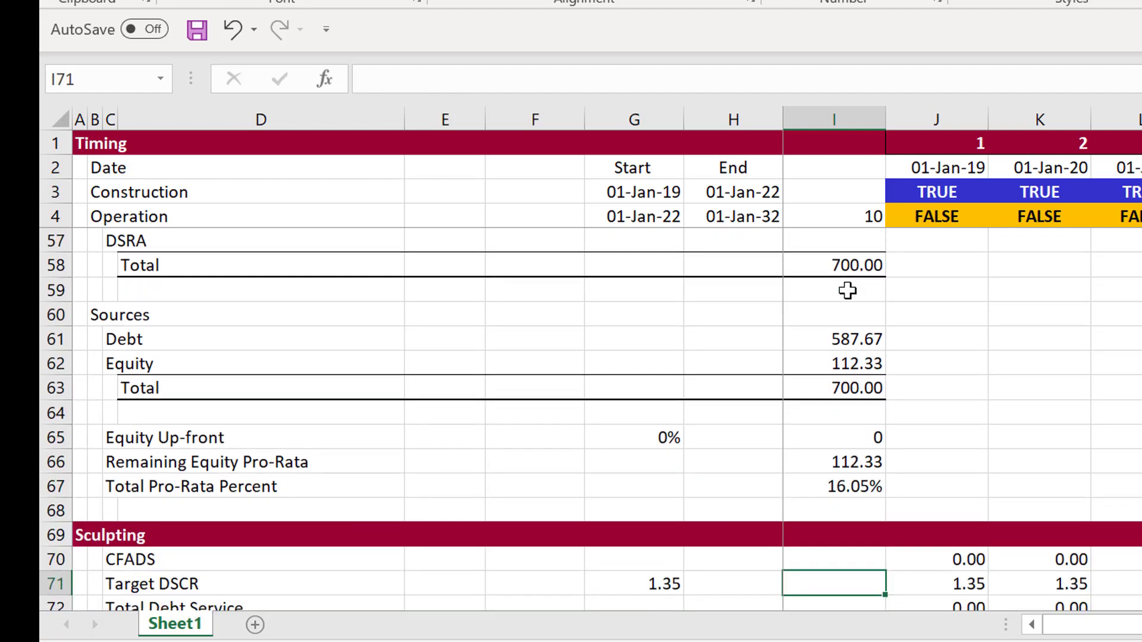
{"action": "key", "text": "Down"}
{"action": "key", "text": "Down"}
{"action": "key", "text": "Down"}
{"action": "key", "text": "Up"}
{"action": "key", "text": "Up"}
{"action": "key", "text": "Up"}
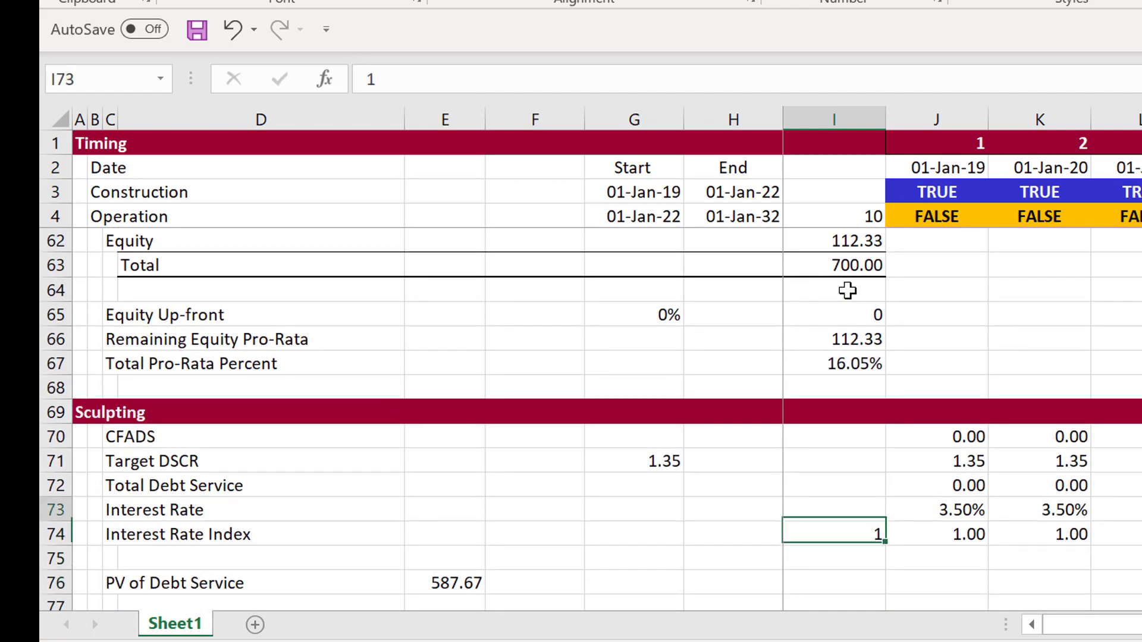
{"action": "key", "text": "Up"}
{"action": "key", "text": "Up"}
{"action": "key", "text": "Up"}
{"action": "key", "text": "Up"}
{"action": "key", "text": "Up"}
{"action": "key", "text": "Up"}
{"action": "key", "text": "Up"}
{"action": "key", "text": "Up"}
{"action": "key", "text": "Up"}
{"action": "key", "text": "Up"}
{"action": "key", "text": "Up"}
{"action": "key", "text": "Up"}
{"action": "key", "text": "Up"}
{"action": "key", "text": "Up"}
{"action": "key", "text": "Down"}
{"action": "key", "text": "Down"}
{"action": "key", "text": "Down"}
{"action": "key", "text": "Down"}
{"action": "key", "text": "Down"}
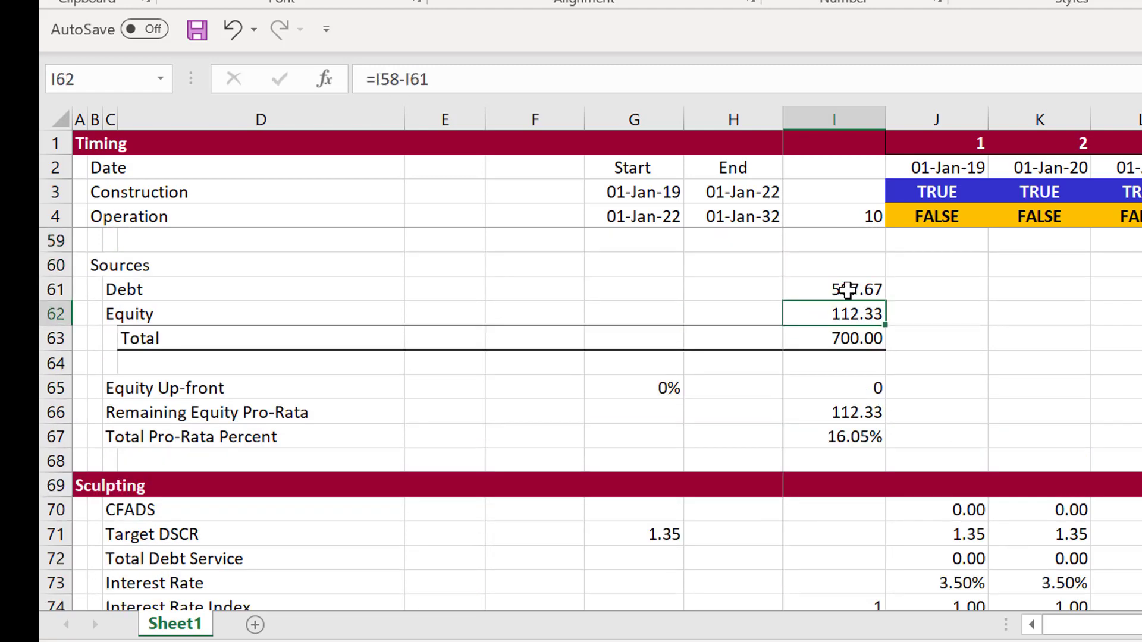
{"action": "key", "text": "Down"}
{"action": "key", "text": "Down"}
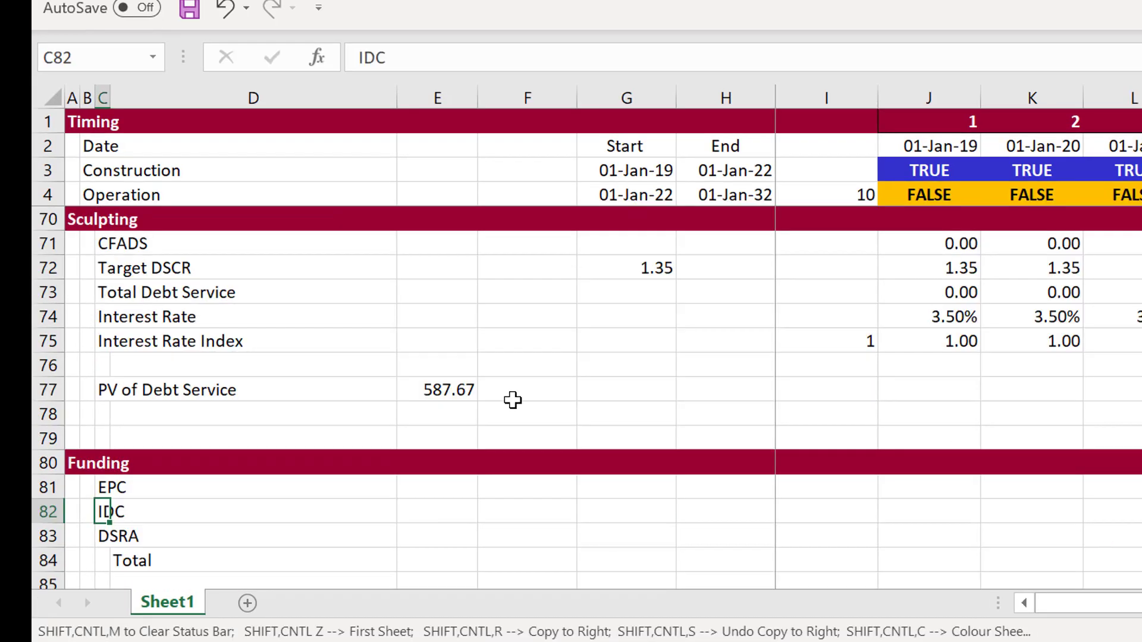
Step: Link EPC under Funding in J81 to Capital Expenditures with =J40, and fill it across the timeline
{"action": "key", "text": "Up"}
{"action": "key", "text": "Right"}
{"action": "key", "text": "Right"}
{"action": "key", "text": "Right"}
{"action": "key", "text": "Right"}
{"action": "key", "text": "Right"}
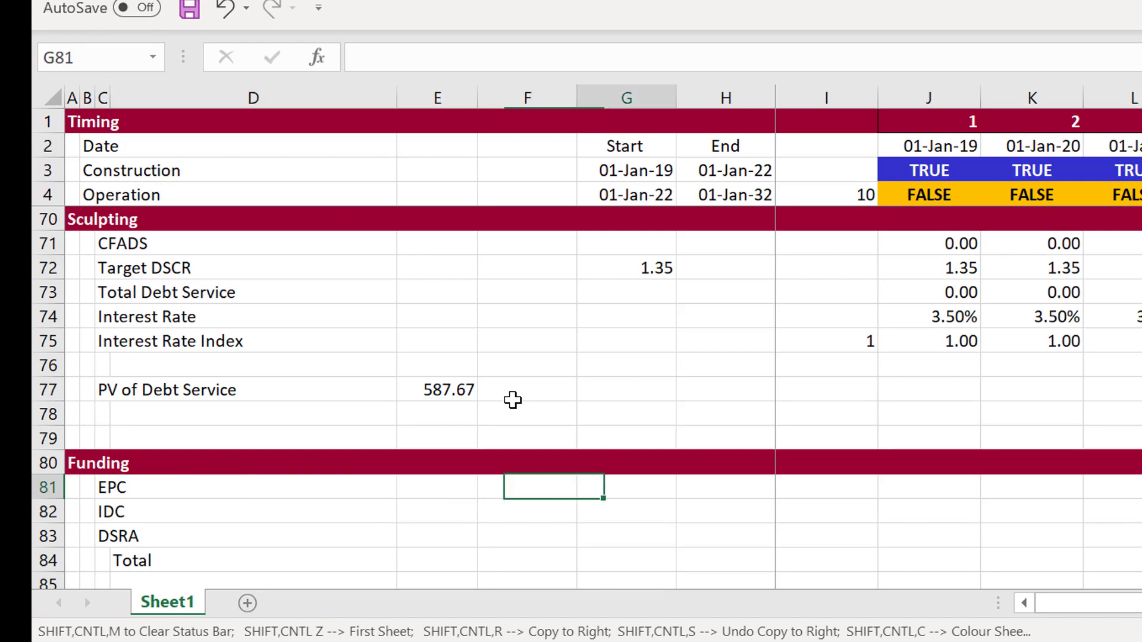
{"action": "key", "text": "Right"}
{"action": "type", "text": "="}
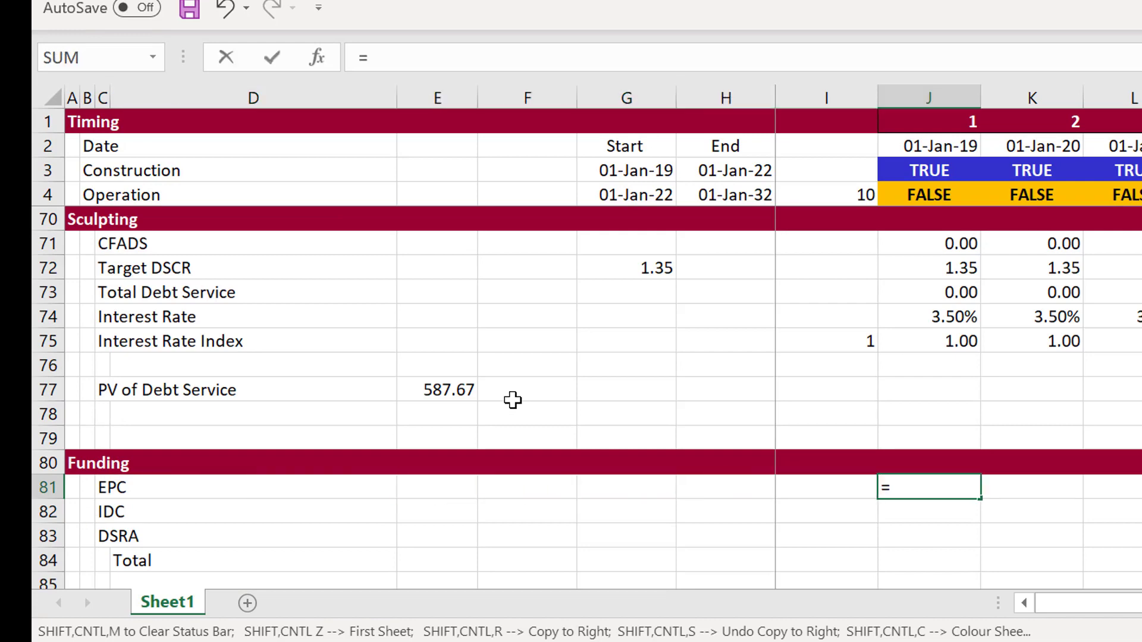
{"action": "key", "text": "Page_Up"}
{"action": "key", "text": "Page_Up"}
{"action": "key", "text": "Up"}
{"action": "key", "text": "Up"}
{"action": "key", "text": "Up"}
{"action": "key", "text": "Up"}
{"action": "key", "text": "Up"}
{"action": "key", "text": "Up"}
{"action": "key", "text": "Up"}
{"action": "key", "text": "Up"}
{"action": "key", "text": "Up"}
{"action": "key", "text": "Up"}
{"action": "key", "text": "Up"}
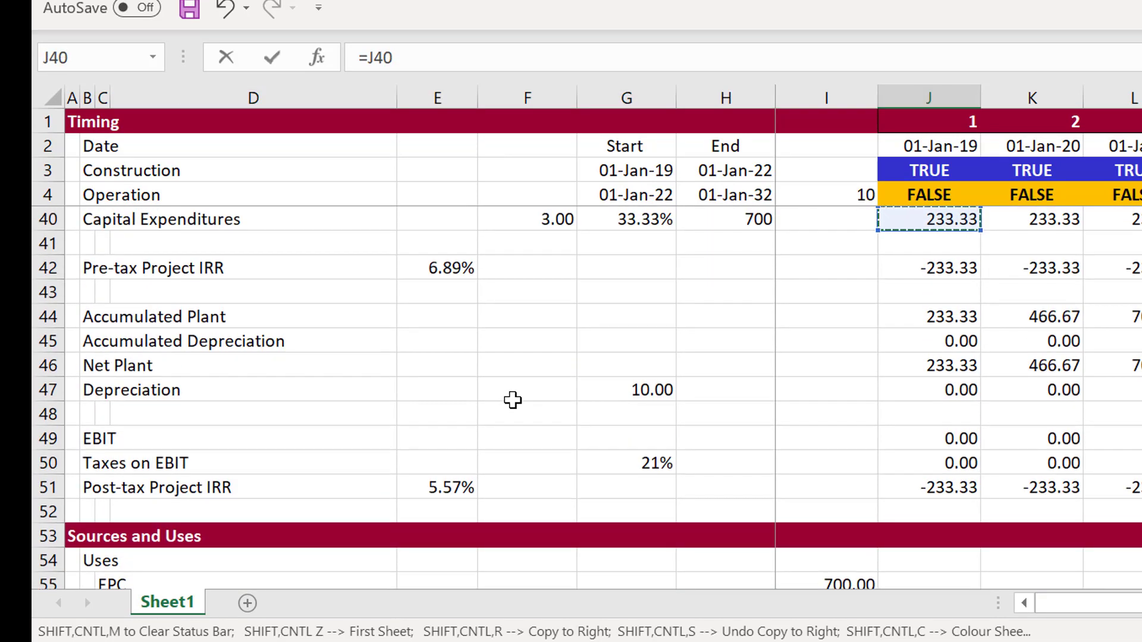
{"action": "key", "text": "Return"}
{"action": "key", "text": "Up"}
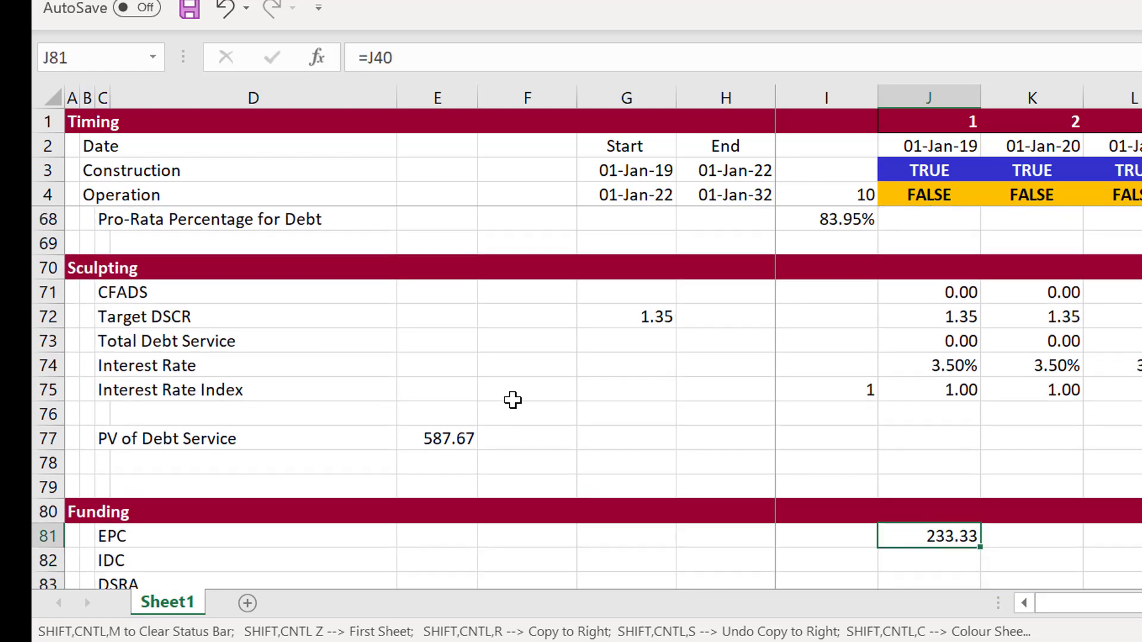
{"action": "key", "text": "ctrl+shift+r"}
Step: Total the funding needs in J84 with =SUM(J81:J83), and fill it across the timeline
{"action": "key", "text": "Down"}
{"action": "key", "text": "Down"}
{"action": "key", "text": "Down"}
{"action": "key", "text": "Down"}
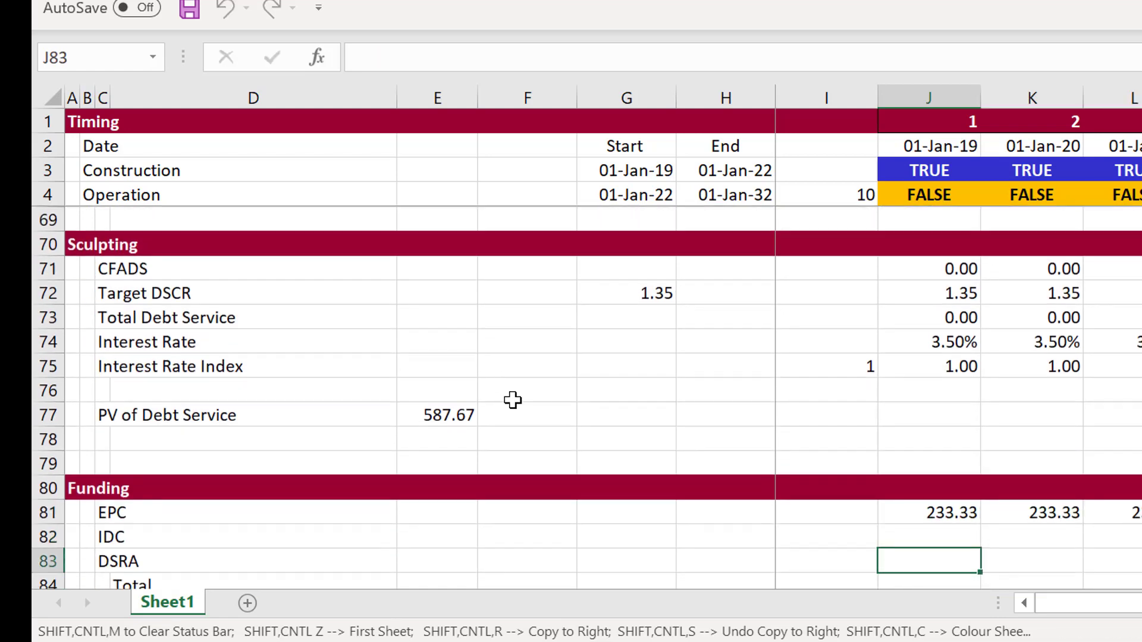
{"action": "key", "text": "Up"}
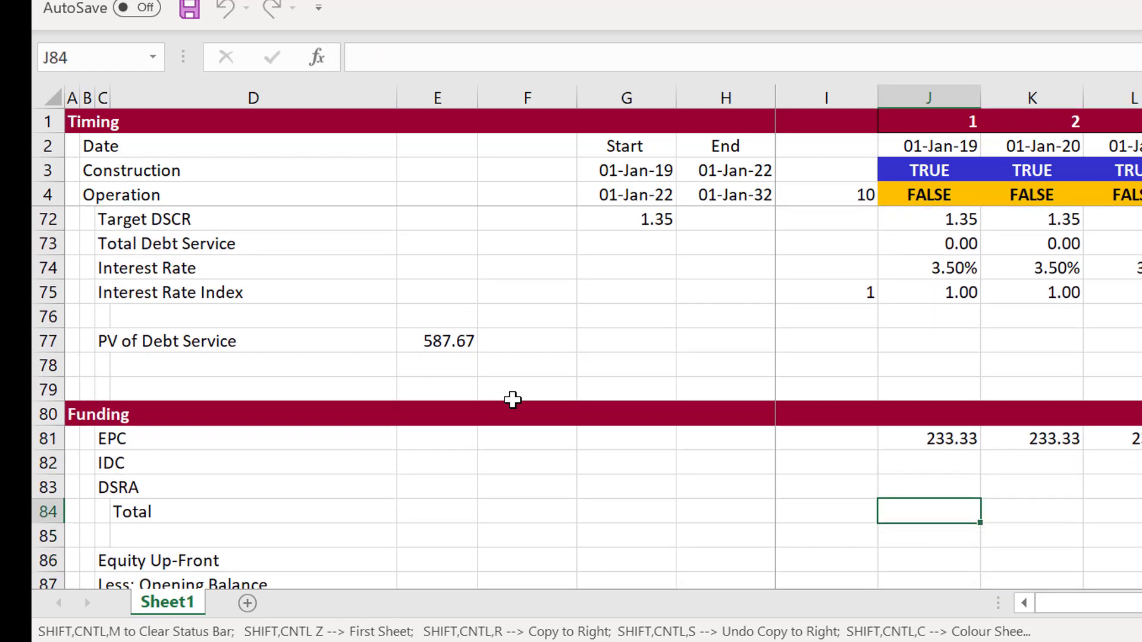
{"action": "type", "text": "=sum("}
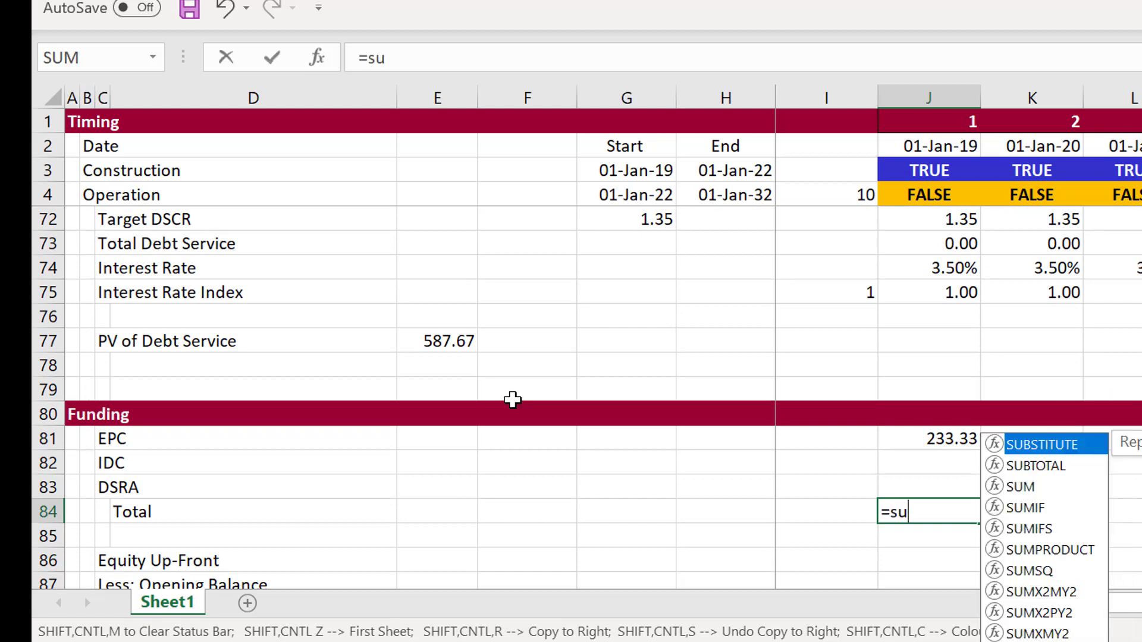
{"action": "key", "text": "Up"}
{"action": "key", "text": "shift+Up"}
{"action": "key", "text": "shift+Up"}
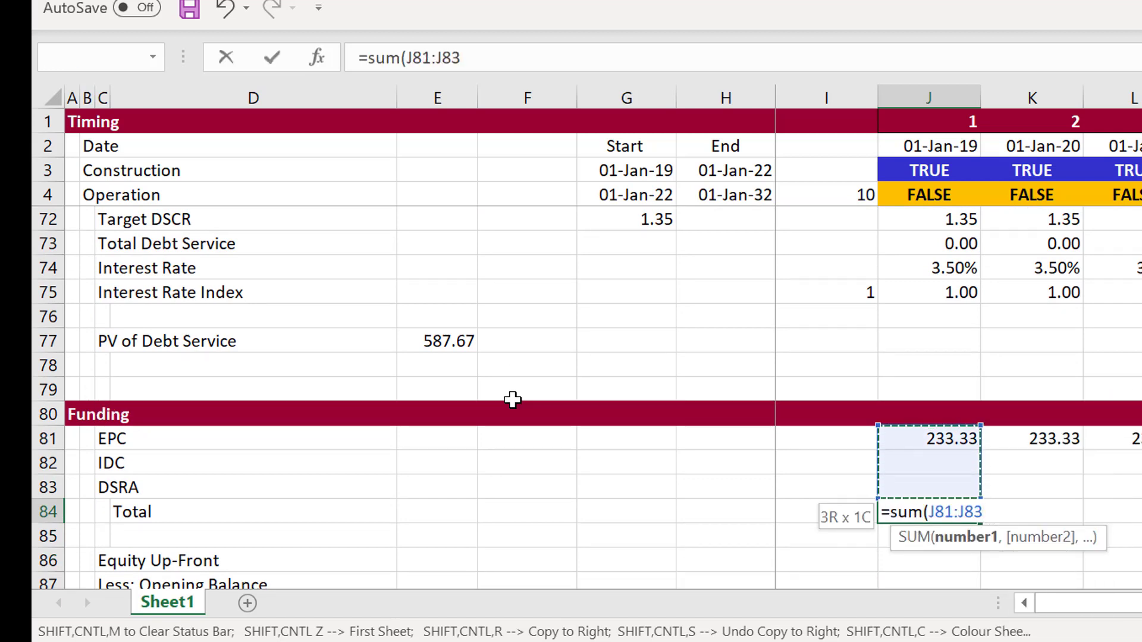
{"action": "key", "text": "Return"}
{"action": "key", "text": "Up"}
{"action": "key", "text": "ctrl+shift+r"}
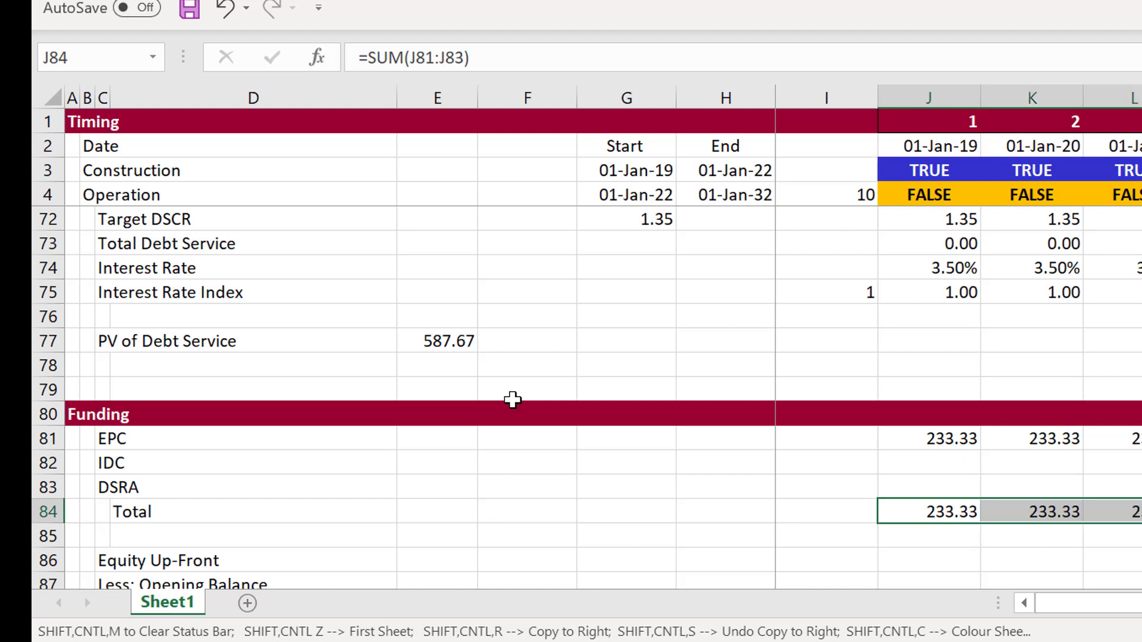
Step: Link Equity Up-Front under Funding in G86 to the up-front equity amount with =I65
{"action": "key", "text": "Down"}
{"action": "key", "text": "Down"}
{"action": "key", "text": "Down"}
{"action": "key", "text": "Down"}
{"action": "key", "text": "Down"}
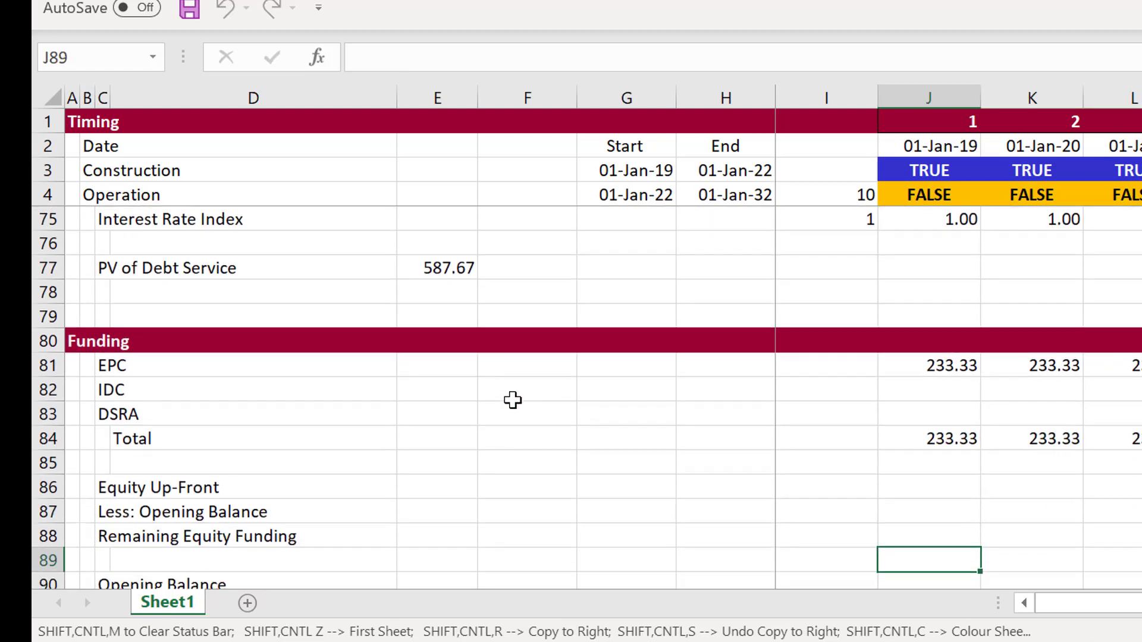
{"action": "key", "text": "Up"}
{"action": "key", "text": "Up"}
{"action": "key", "text": "Up"}
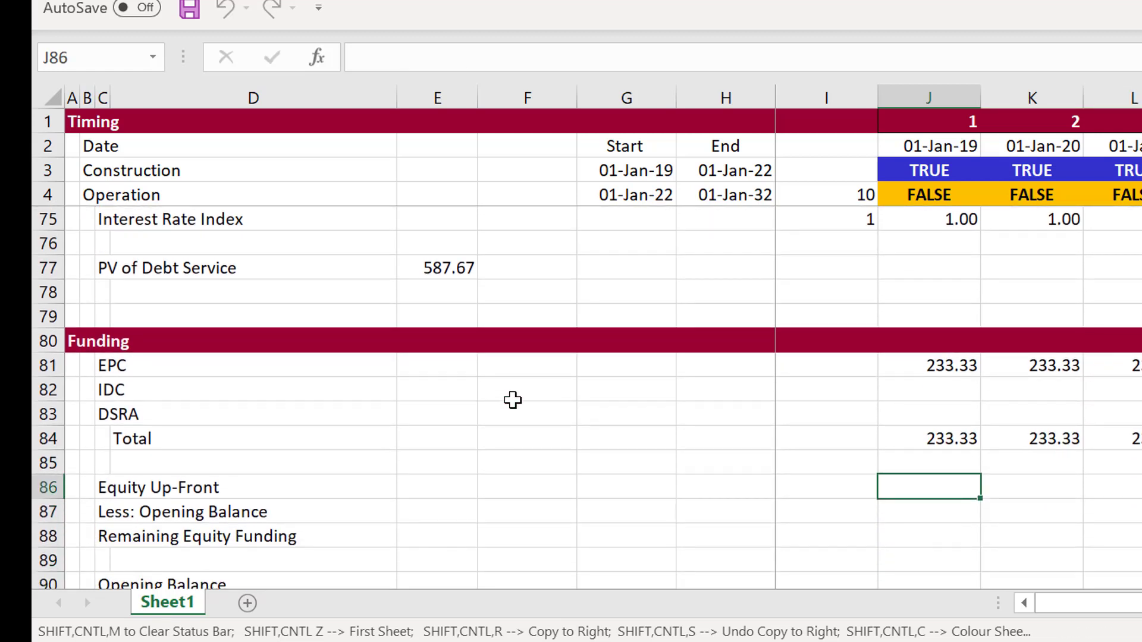
{"action": "key", "text": "Left"}
{"action": "key", "text": "Left"}
{"action": "key", "text": "Left"}
{"action": "key", "text": "Left"}
{"action": "key", "text": "Left"}
{"action": "key", "text": "Right"}
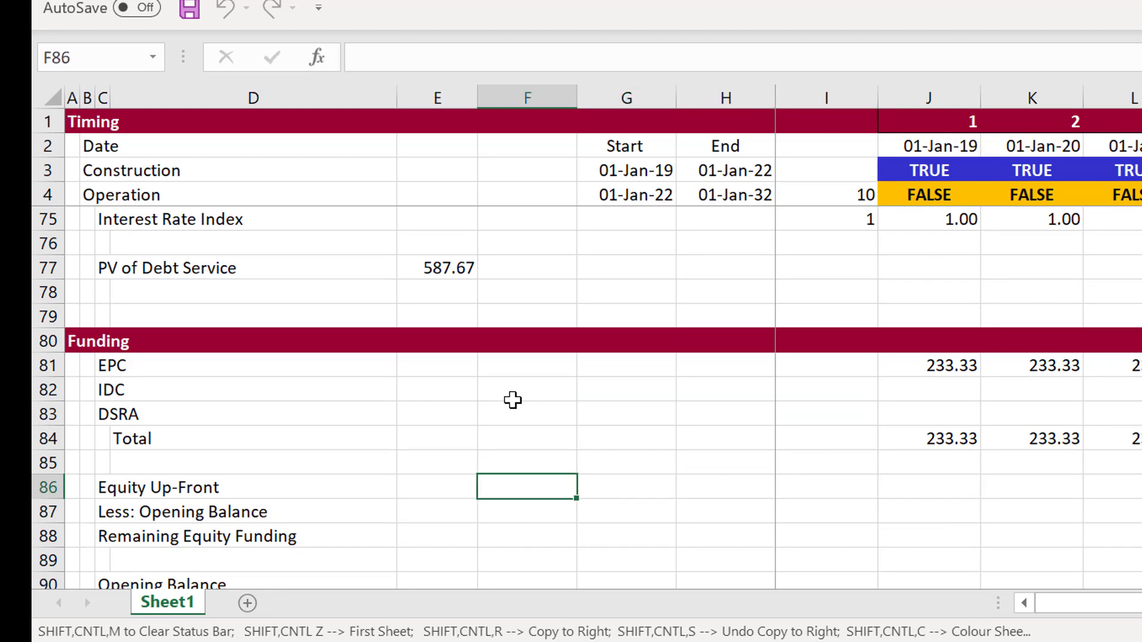
{"action": "key", "text": "Page_Up"}
{"action": "key", "text": "Page_Down"}
{"action": "key", "text": "Right"}
{"action": "type", "text": "="}
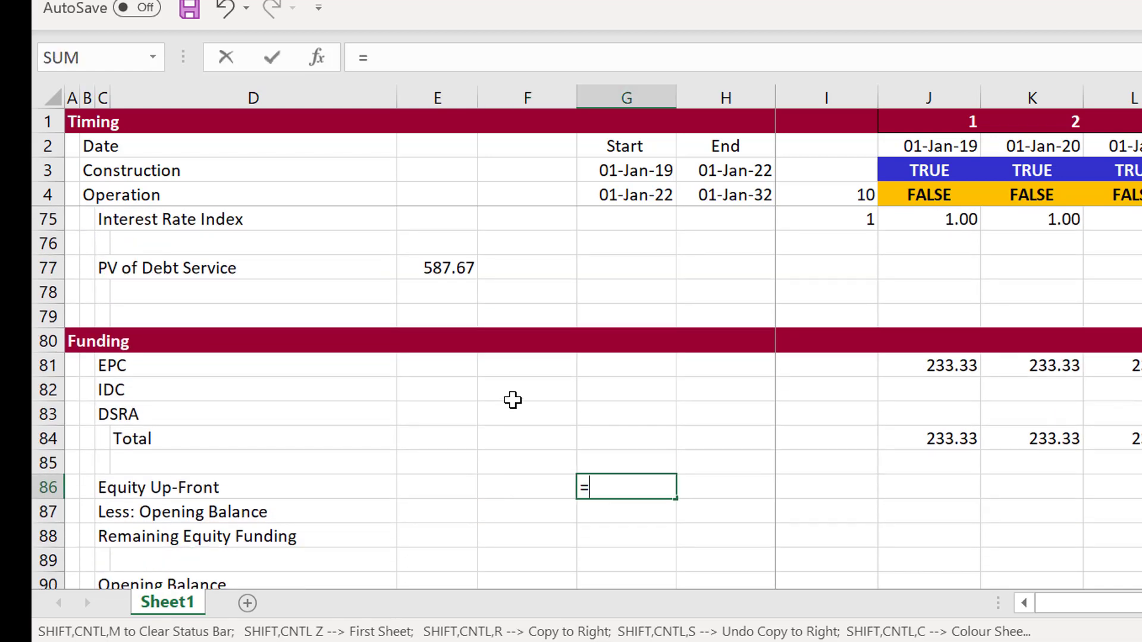
{"action": "key", "text": "Page_Up"}
{"action": "key", "text": "Up"}
{"action": "key", "text": "Up"}
{"action": "key", "text": "Up"}
{"action": "key", "text": "Up"}
{"action": "key", "text": "Up"}
{"action": "key", "text": "Up"}
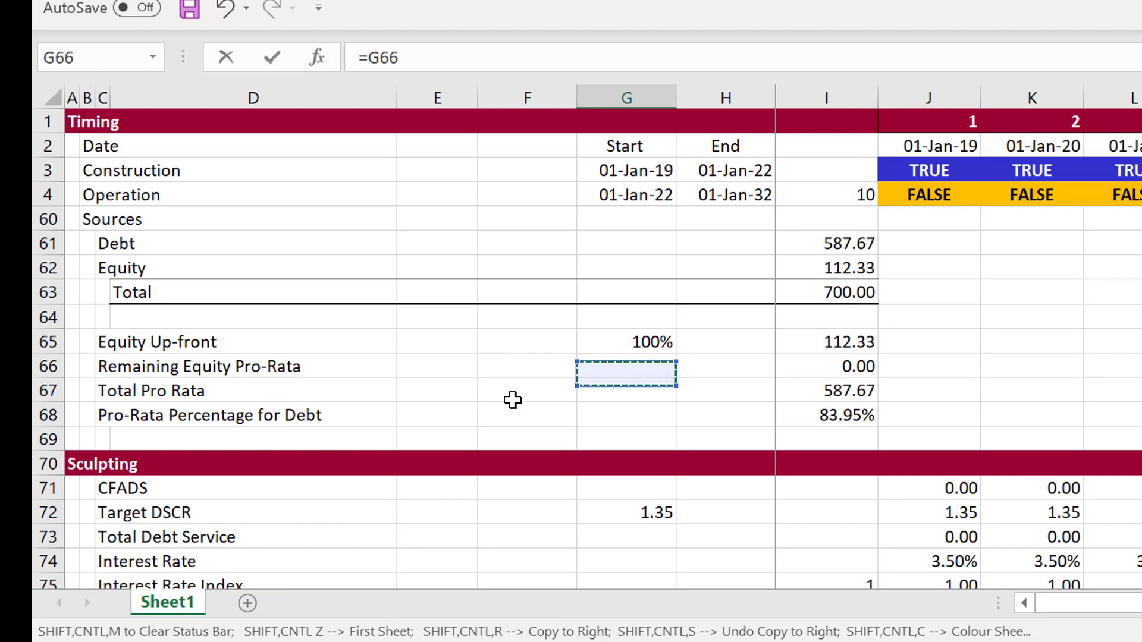
{"action": "key", "text": "Right"}
{"action": "key", "text": "Right"}
{"action": "key", "text": "Return"}
{"action": "key", "text": "Up"}
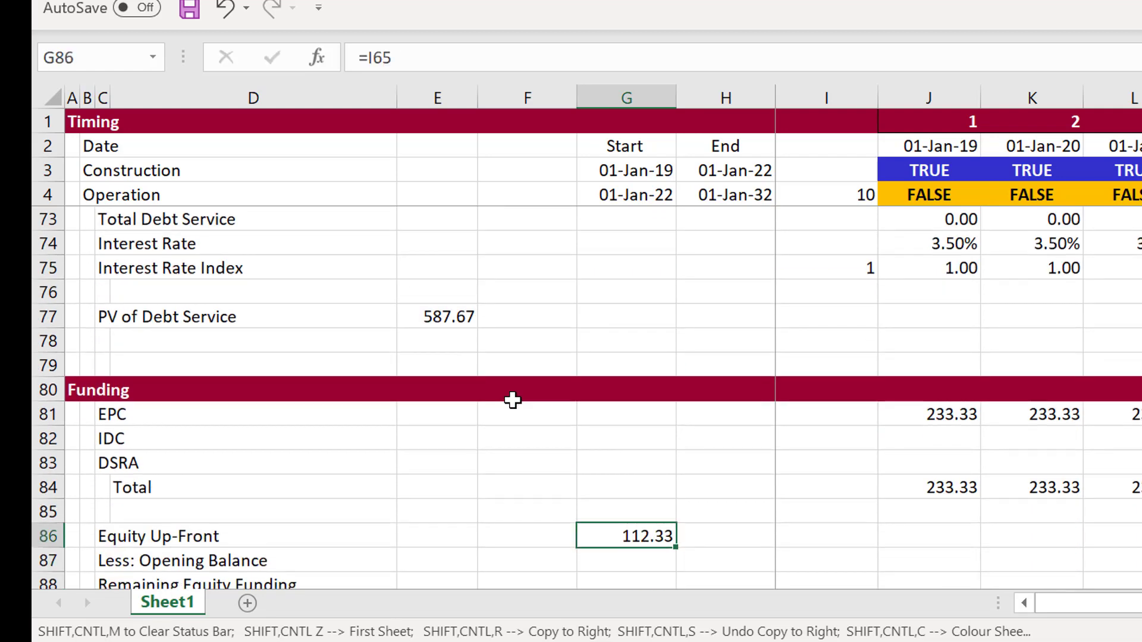
Step: Set Equity Up-Front in J86 to =$G$86, and fill it across the timeline
{"action": "key", "text": "Right"}
{"action": "key", "text": "Right"}
{"action": "key", "text": "Right"}
{"action": "type", "text": "="}
{"action": "key", "text": "Left"}
{"action": "key", "text": "Left"}
{"action": "key", "text": "Left"}
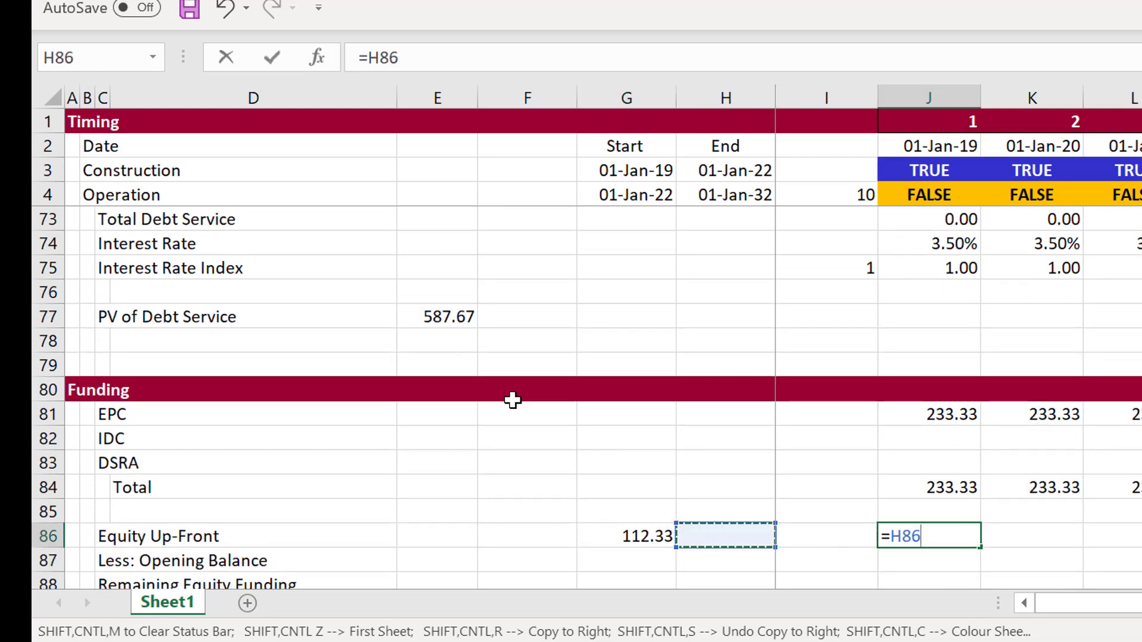
{"action": "key", "text": "Left"}
{"action": "key", "text": "Right"}
{"action": "key", "text": "F4"}
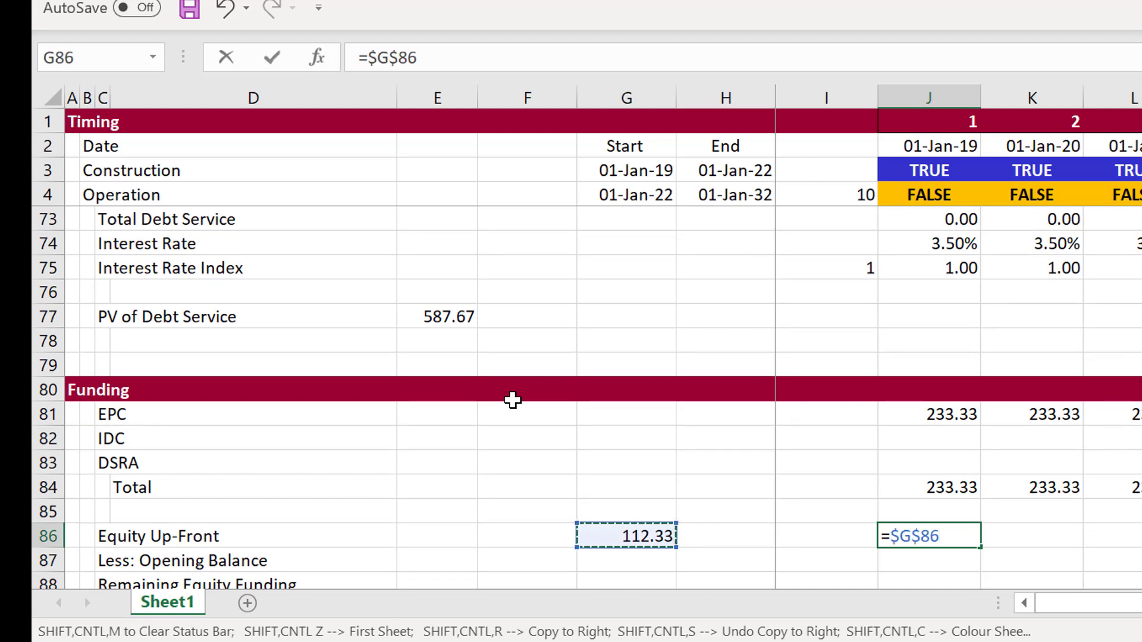
{"action": "key", "text": "Return"}
{"action": "key", "text": "Up"}
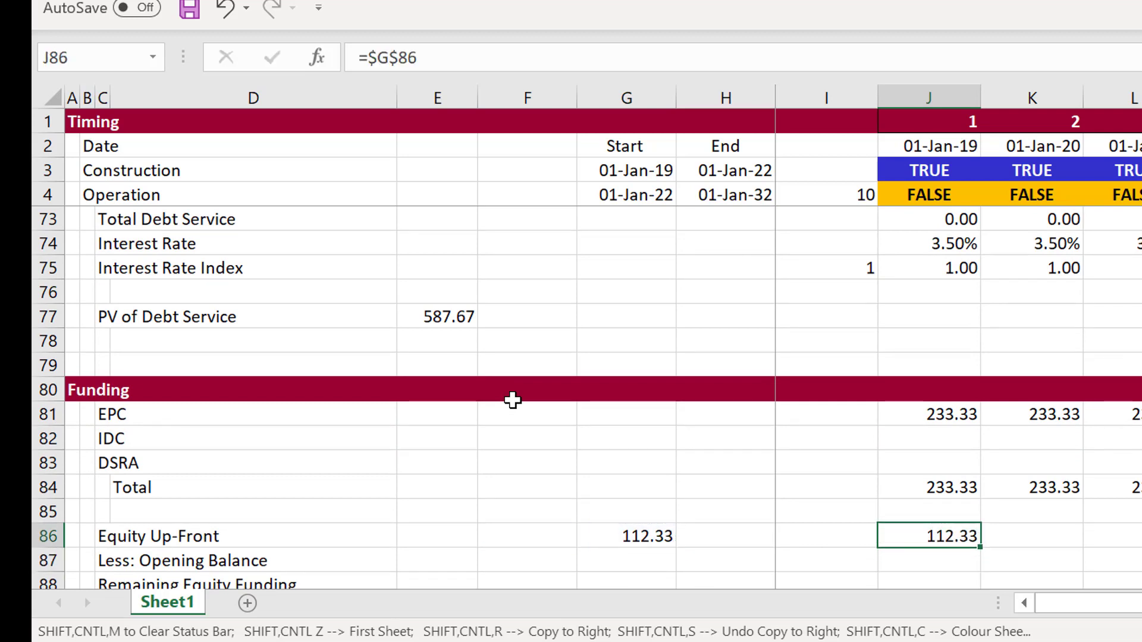
{"action": "key", "text": "ctrl+shift+r"}
Step: Link Less: Opening Balance in J87 to the equity account's Opening Balance with =J90
{"action": "key", "text": "Down"}
{"action": "key", "text": "Down"}
{"action": "key", "text": "Down"}
{"action": "key", "text": "Down"}
{"action": "key", "text": "Down"}
{"action": "key", "text": "Down"}
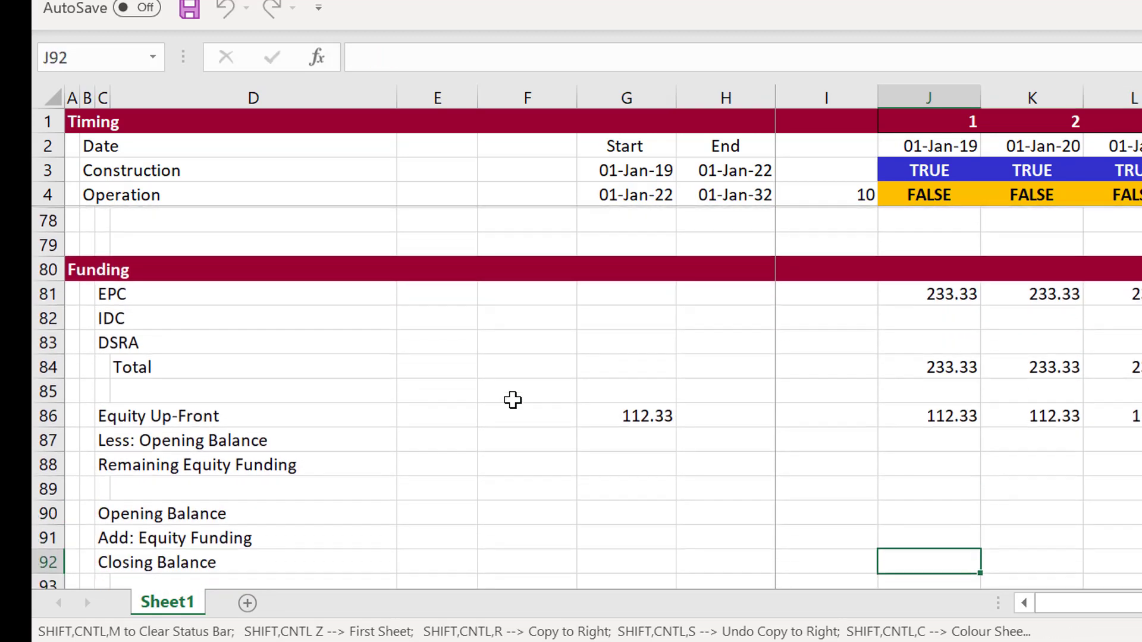
{"action": "key", "text": "Up"}
{"action": "key", "text": "Up"}
{"action": "key", "text": "Up"}
{"action": "key", "text": "Up"}
{"action": "key", "text": "Up"}
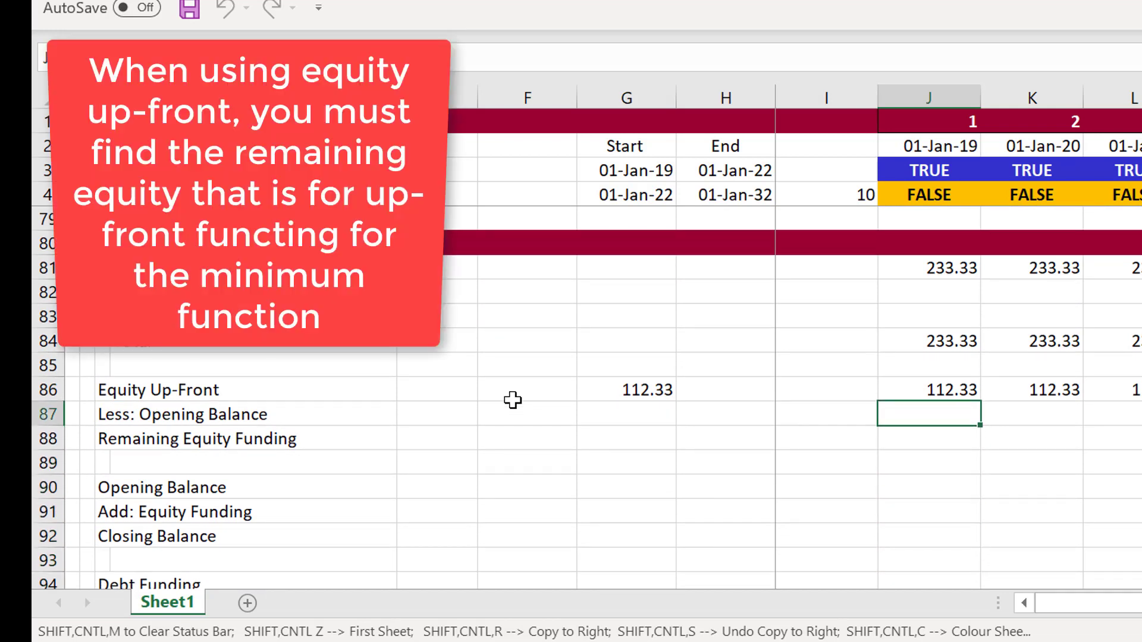
{"action": "type", "text": "="}
{"action": "key", "text": "Down"}
{"action": "key", "text": "Down"}
{"action": "key", "text": "Down"}
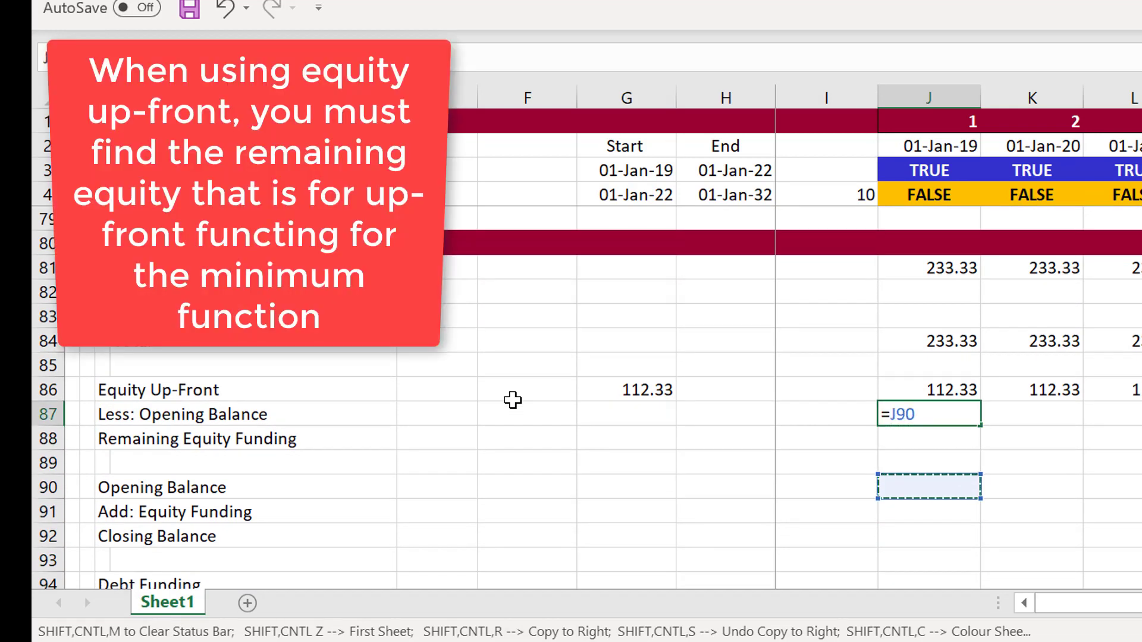
{"action": "key", "text": "Return"}
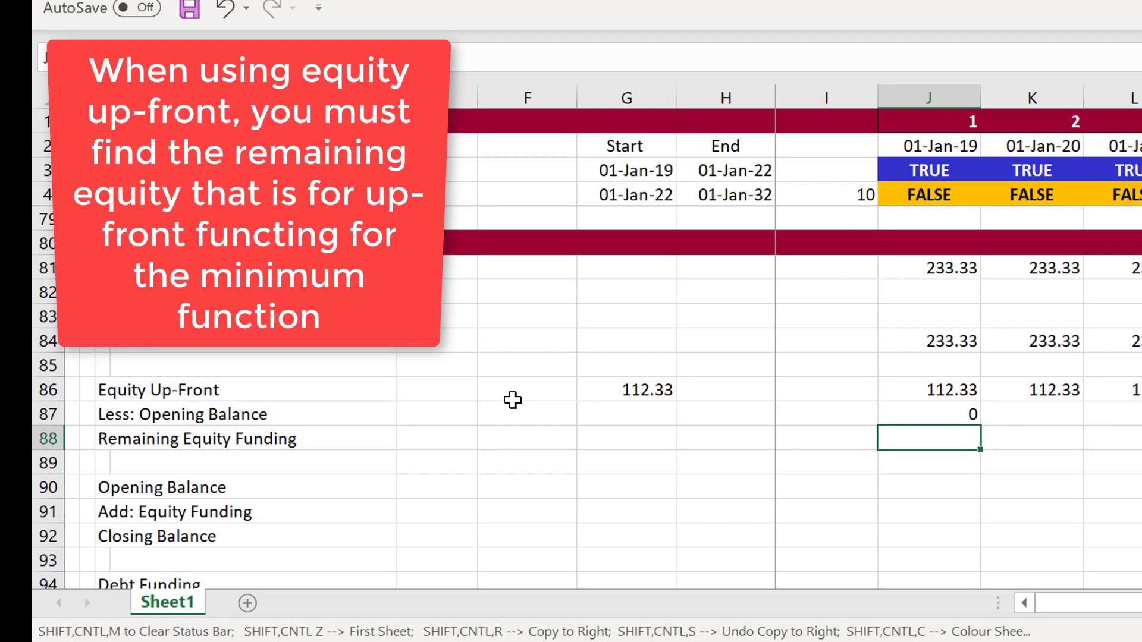
Step: Calculate Remaining Equity Funding in J88 with =J86-J87
{"action": "type", "text": "="}
{"action": "key", "text": "Up"}
{"action": "key", "text": "Up"}
{"action": "type", "text": "-"}
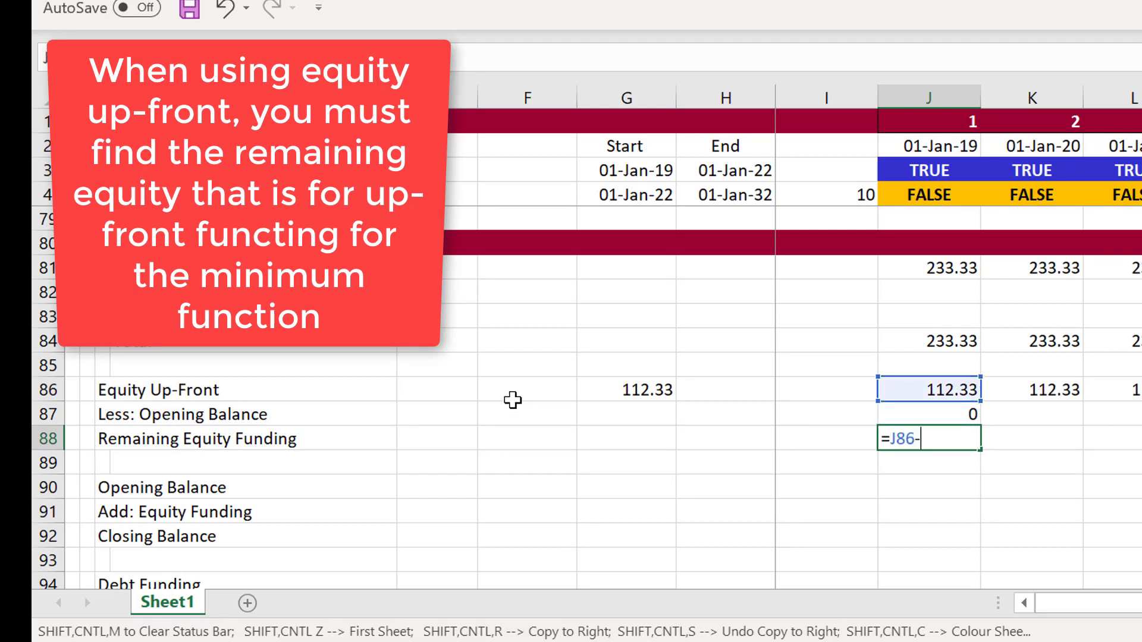
{"action": "key", "text": "Up"}
{"action": "key", "text": "Return"}
{"action": "key", "text": "Up"}
{"action": "key", "text": "Down"}
{"action": "key", "text": "Down"}
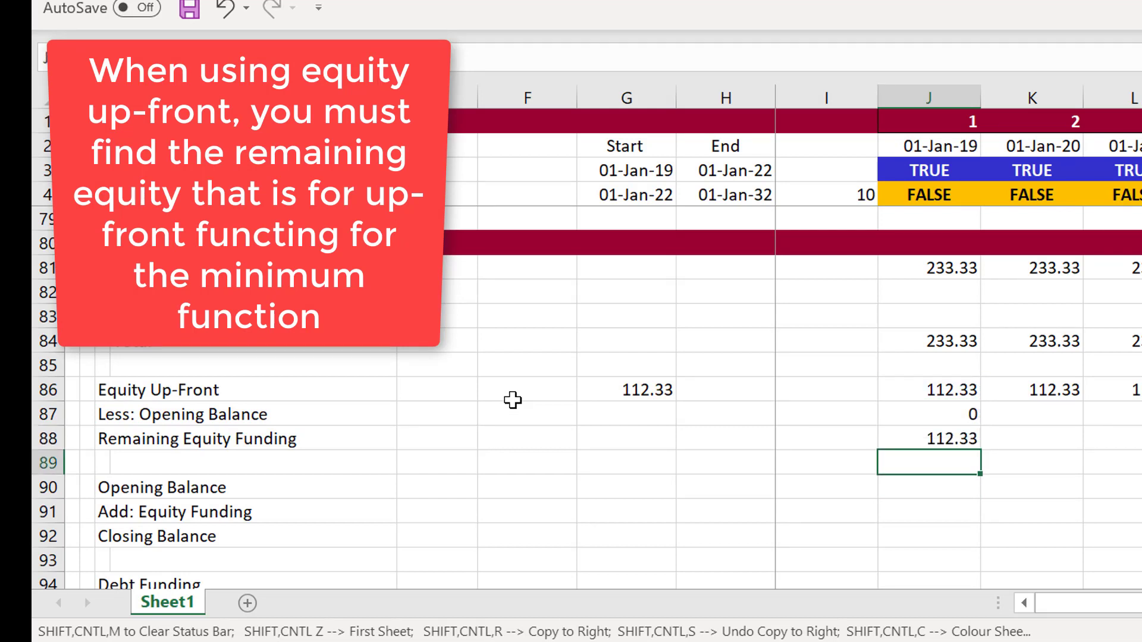
Step: Fill the Less: Opening Balance and Remaining Equity Funding formulas in J87:J88 across the timeline
{"action": "key", "text": "Up"}
{"action": "key", "text": "Up"}
{"action": "key", "text": "Up"}
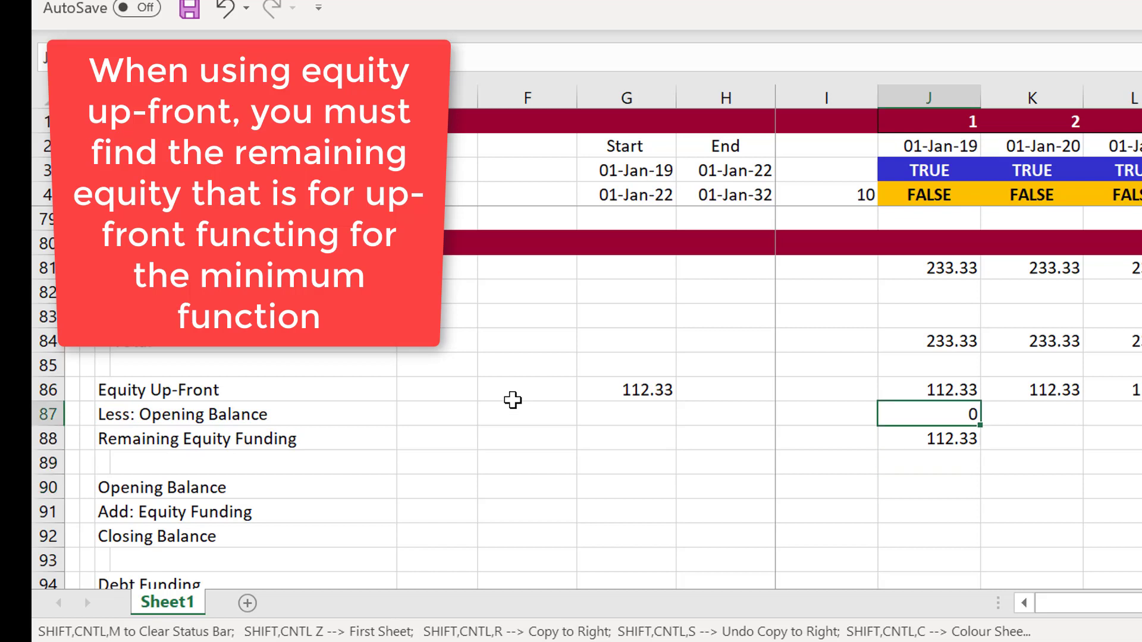
{"action": "key", "text": "shift+Down"}
{"action": "key", "text": "ctrl+shift+r"}
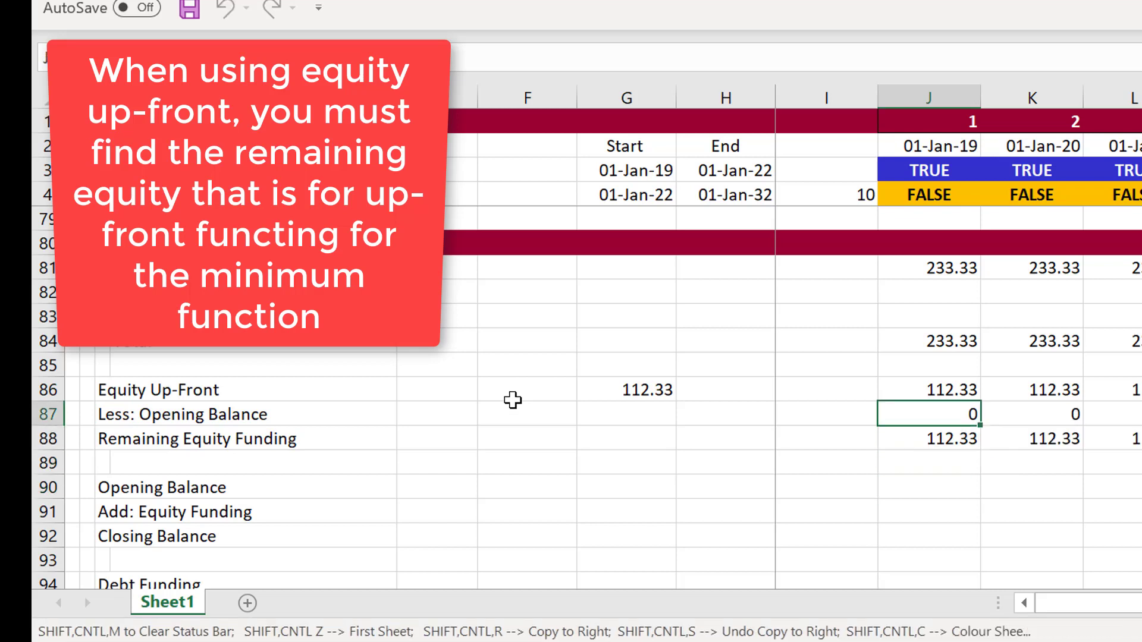
Step: Set the equity account's Opening Balance in J90 to the prior period's Closing Balance with =I92
{"action": "key", "text": "Down"}
{"action": "key", "text": "Down"}
{"action": "key", "text": "Down"}
{"action": "key", "text": "Down"}
{"action": "key", "text": "Up"}
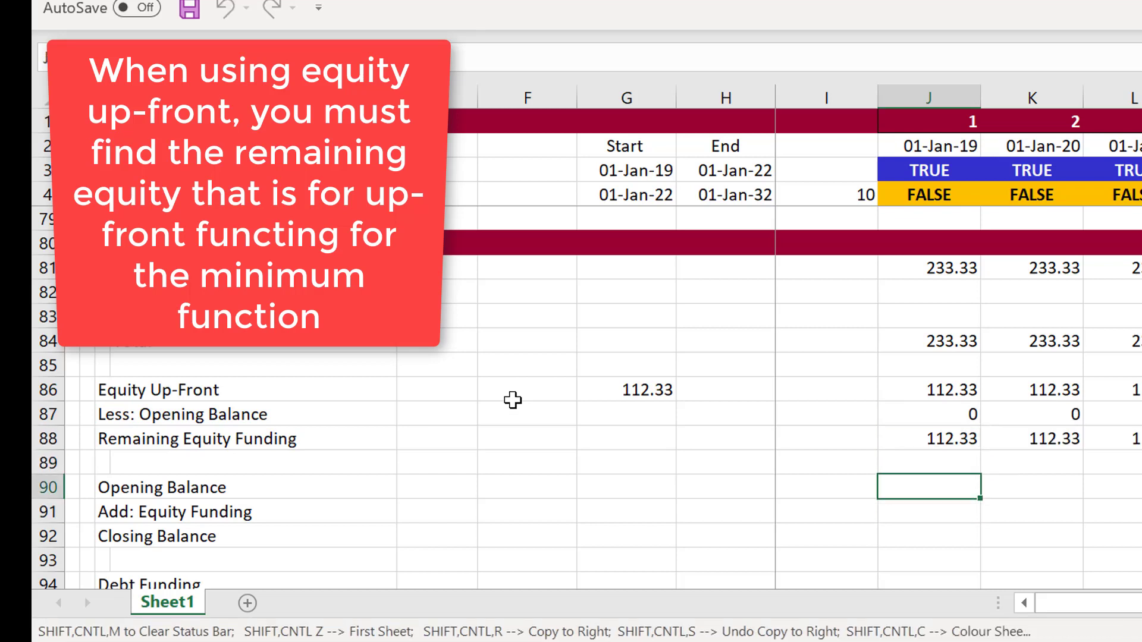
{"action": "type", "text": "="}
{"action": "key", "text": "Down"}
{"action": "key", "text": "Down"}
{"action": "key", "text": "Left"}
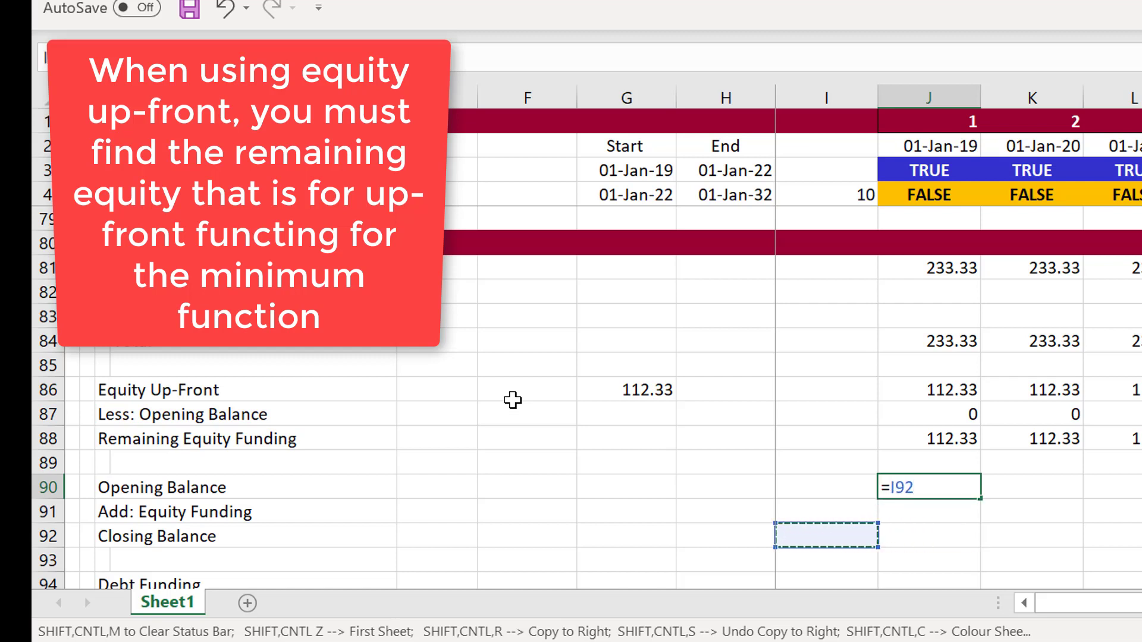
{"action": "key", "text": "Return"}
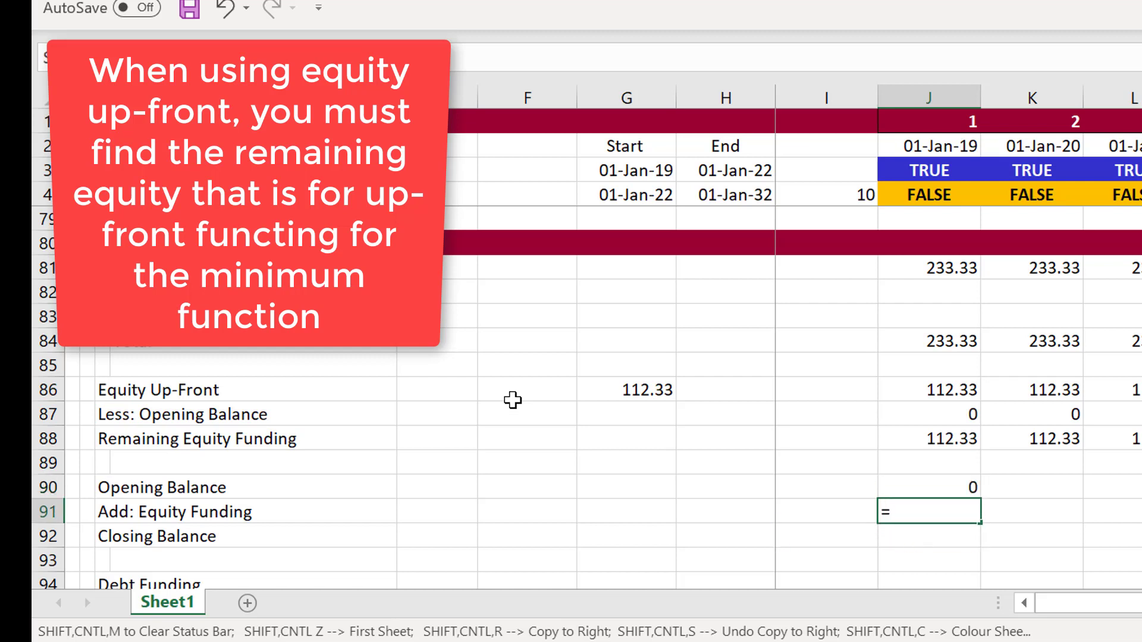
{"action": "type", "text": "="}
{"action": "key", "text": "Up"}
{"action": "key", "text": "Up"}
{"action": "key", "text": "Up"}
{"action": "key", "text": "Escape"}
Step: Calculate Add: Equity Funding in J91 as the lower of Remaining Equity Funding and EPC with =MIN(J88,J81)
{"action": "type", "text": "=min("}
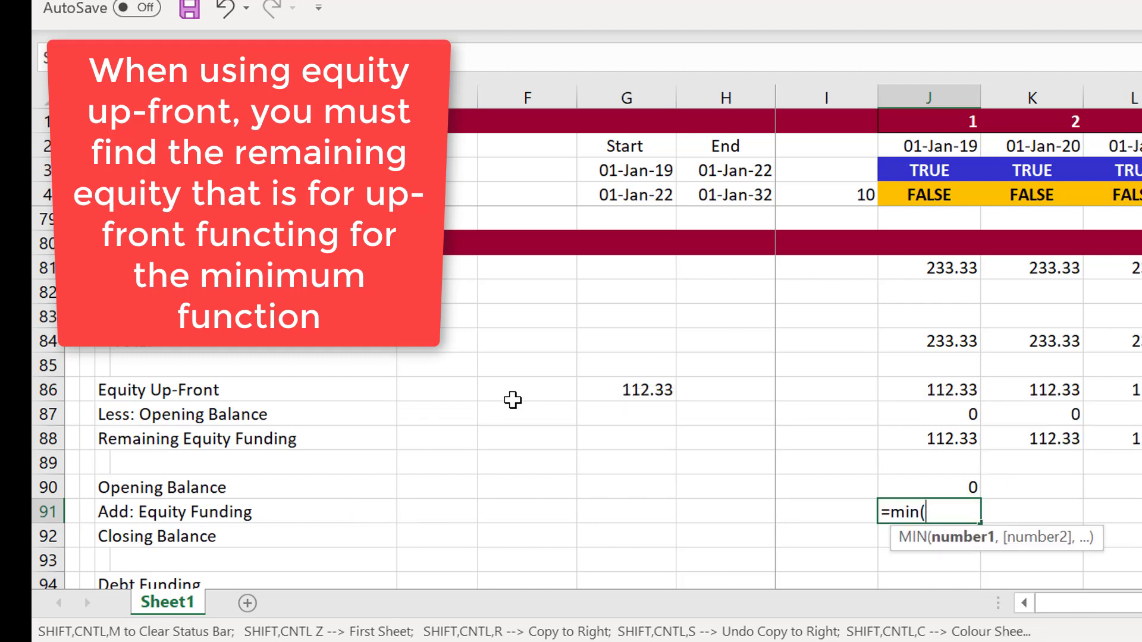
{"action": "key", "text": "Up"}
{"action": "key", "text": "Up"}
{"action": "key", "text": "Up"}
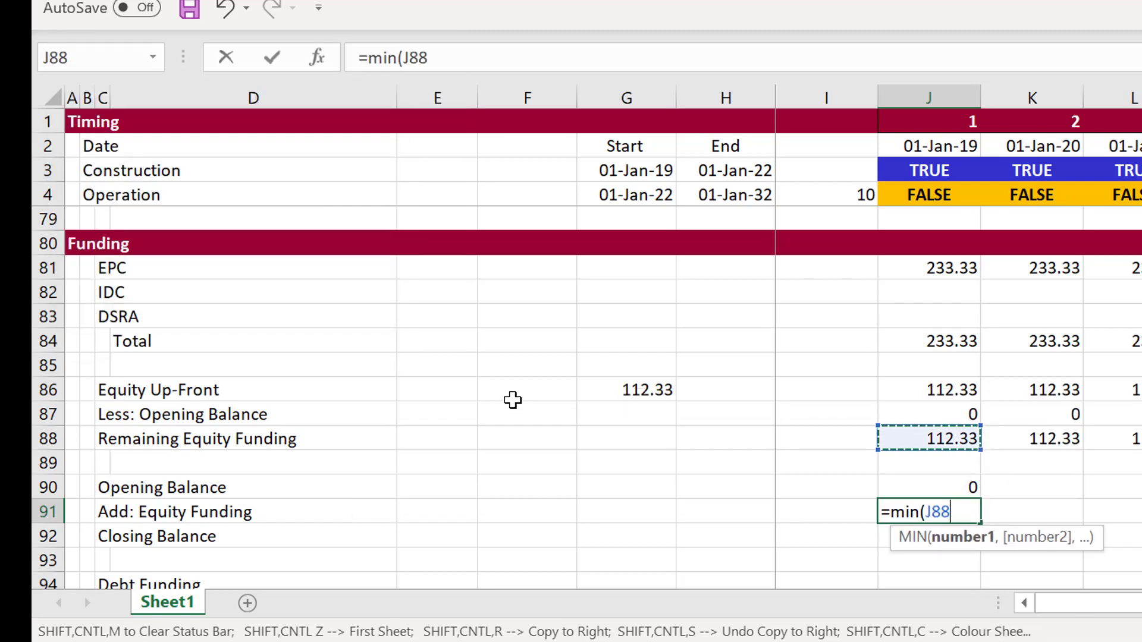
{"action": "type", "text": ","}
{"action": "key", "text": "Up"}
{"action": "key", "text": "Up"}
{"action": "key", "text": "Up"}
{"action": "key", "text": "Up"}
{"action": "key", "text": "Up"}
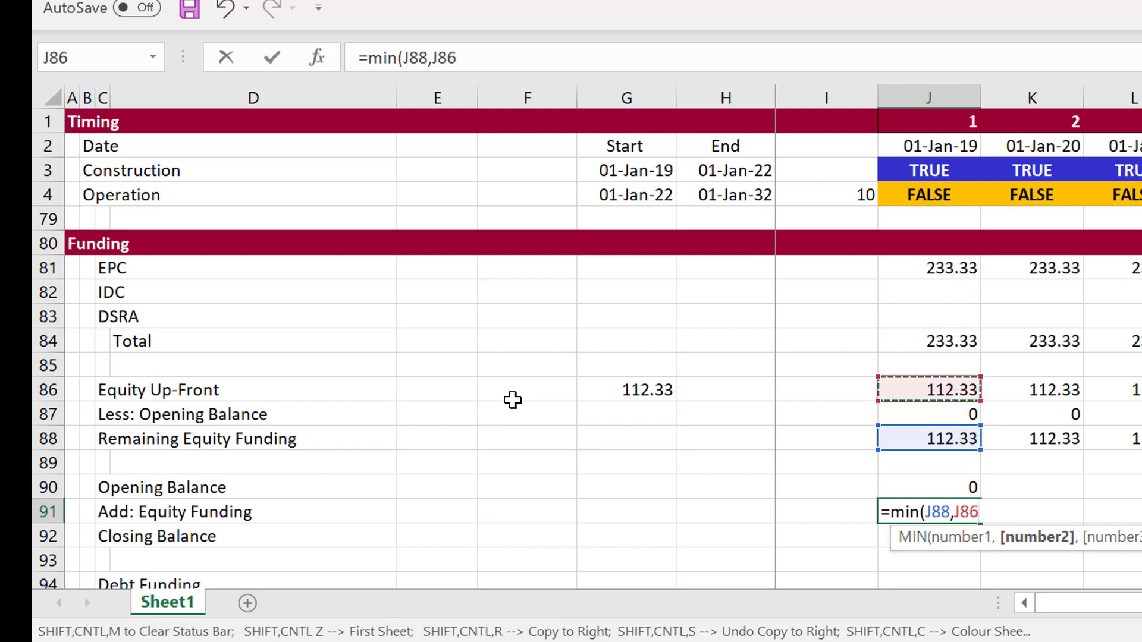
{"action": "key", "text": "Up"}
{"action": "key", "text": "Up"}
{"action": "key", "text": "Up"}
{"action": "key", "text": "Up"}
{"action": "key", "text": "Up"}
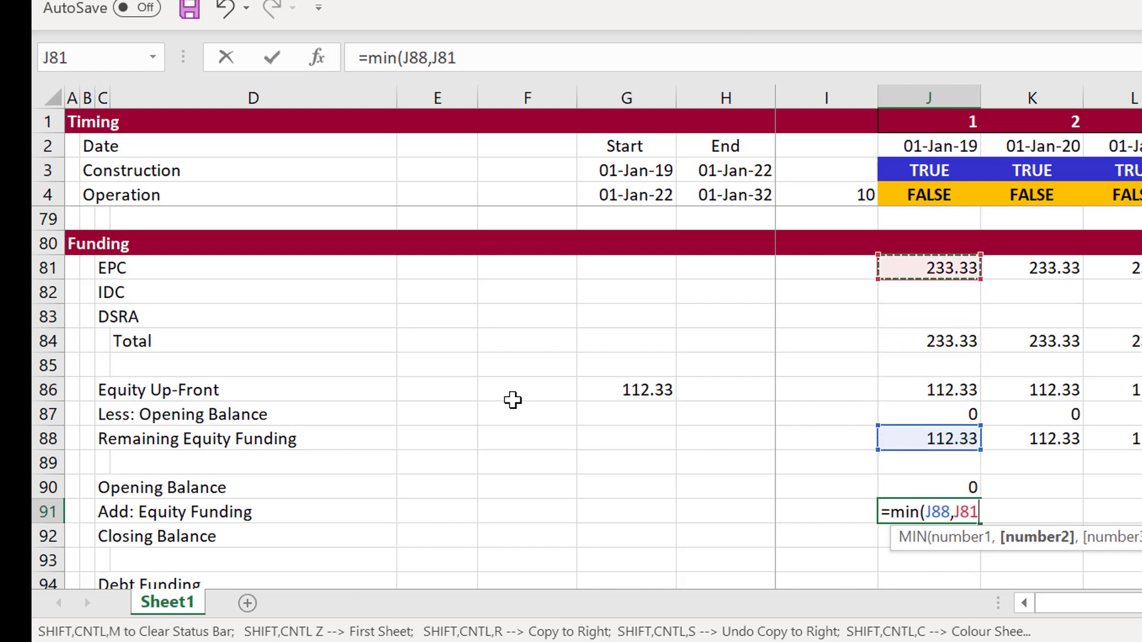
{"action": "type", "text": ")"}
{"action": "key", "text": "Return"}
{"action": "key", "text": "Up"}
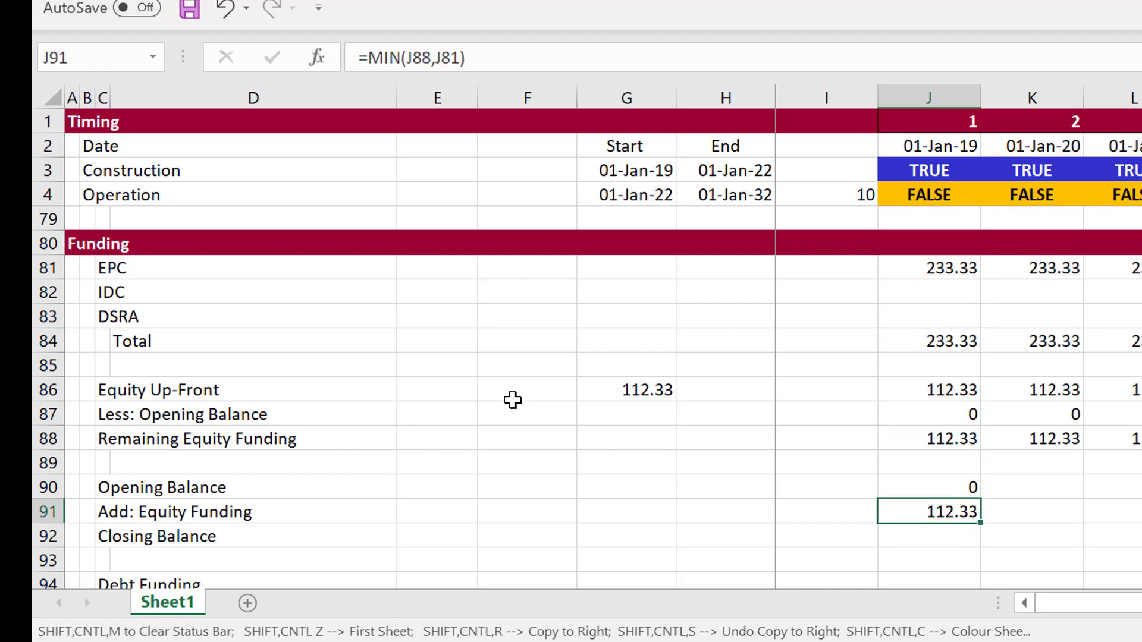
Step: Calculate the equity account's Closing Balance in J92 with =J90+J91
{"action": "key", "text": "Down"}
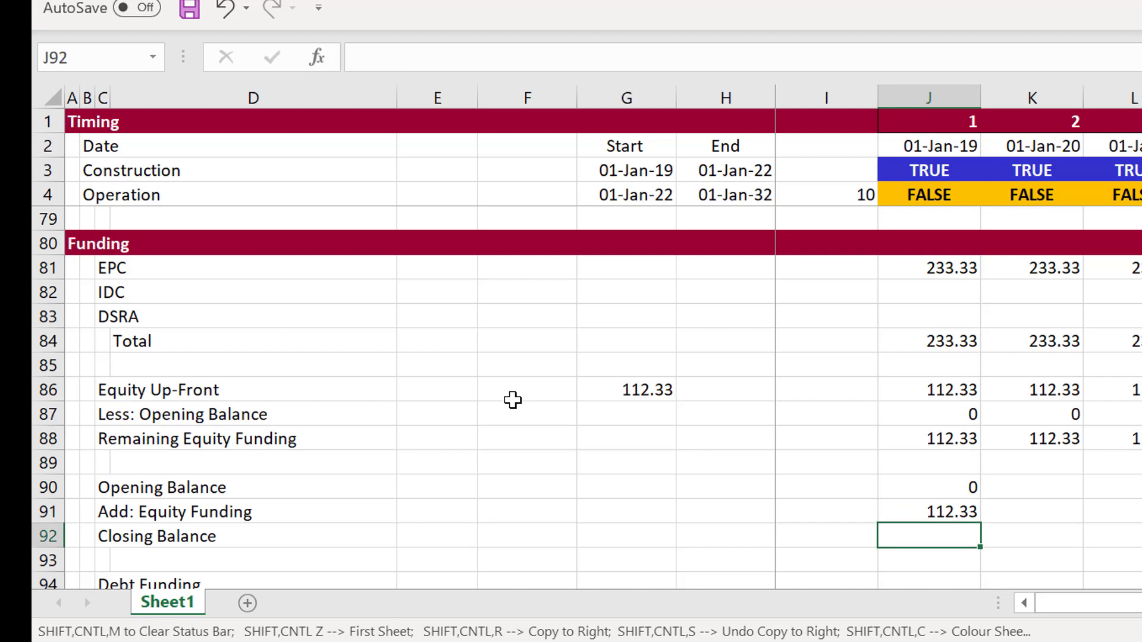
{"action": "type", "text": "="}
{"action": "key", "text": "Up"}
{"action": "key", "text": "Up"}
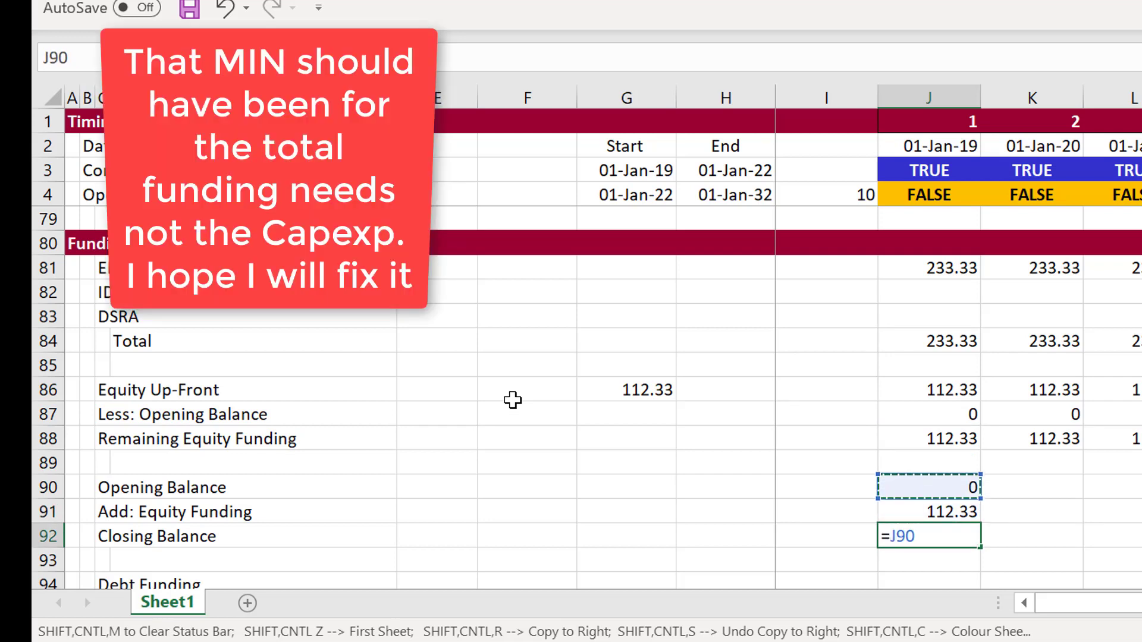
{"action": "type", "text": "+"}
{"action": "key", "text": "Up"}
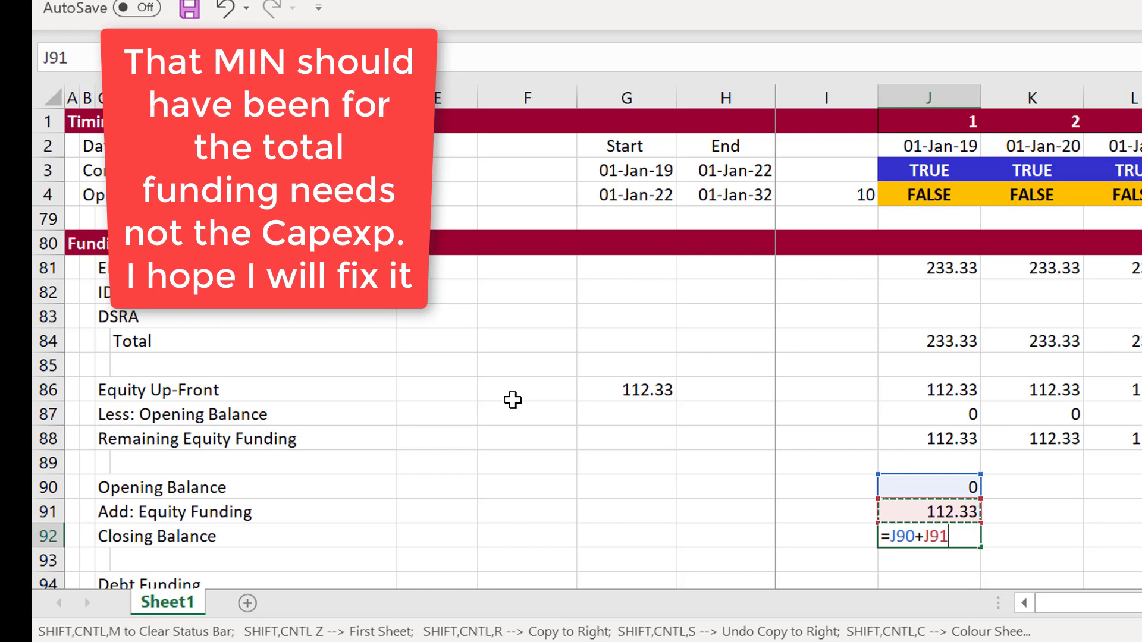
{"action": "key", "text": "Return"}
Step: Fill the equity account formulas in J90:J92 across the timeline
{"action": "key", "text": "Up"}
{"action": "key", "text": "Up"}
{"action": "key", "text": "Up"}
{"action": "key", "text": "shift+Down"}
{"action": "key", "text": "shift+Down"}
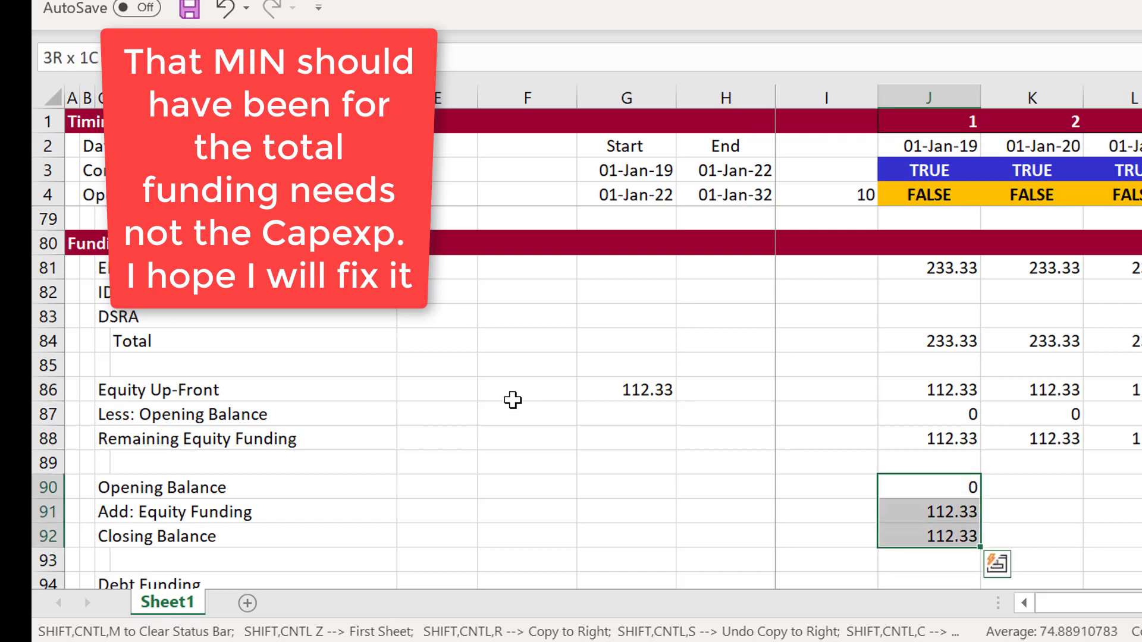
{"action": "key", "text": "ctrl+shift+r"}
Step: Insert a row above Debt Funding and label it Pro-Rate Debt Percent in C94
{"action": "key", "text": "Down"}
{"action": "key", "text": "Down"}
{"action": "key", "text": "Down"}
{"action": "key", "text": "Down"}
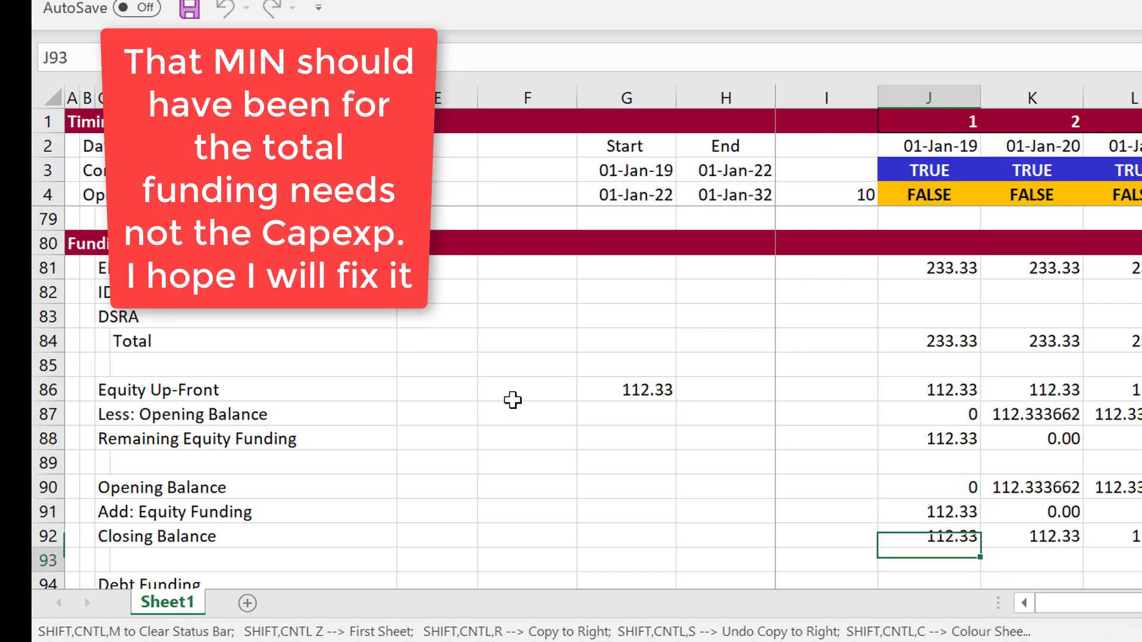
{"action": "key", "text": "shift+space"}
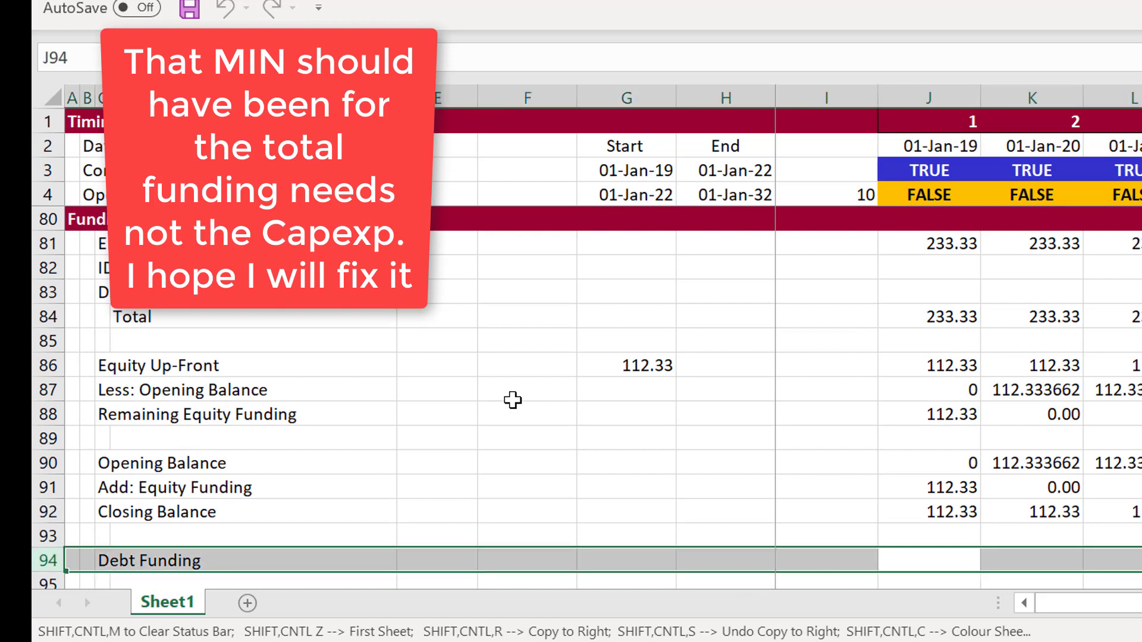
{"action": "key", "text": "ctrl+shift+plus"}
{"action": "key", "text": "Left"}
{"action": "key", "text": "Left"}
{"action": "key", "text": "Left"}
{"action": "key", "text": "Left"}
{"action": "key", "text": "Left"}
{"action": "key", "text": "Left"}
{"action": "key", "text": "Left"}
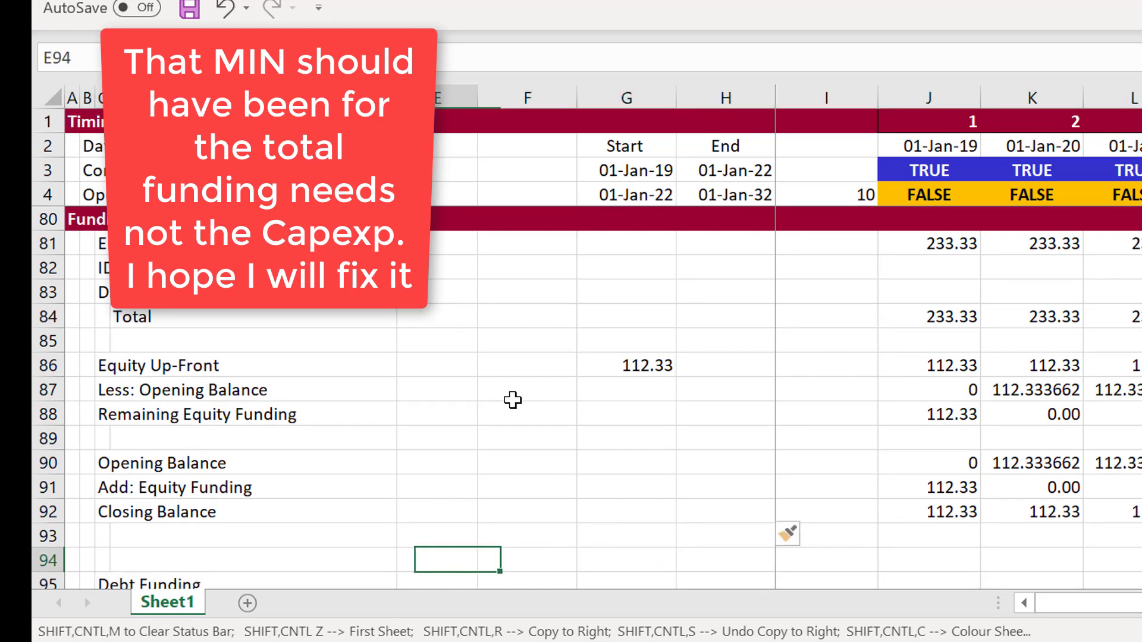
{"action": "type", "text": "Pro-Rate D"}
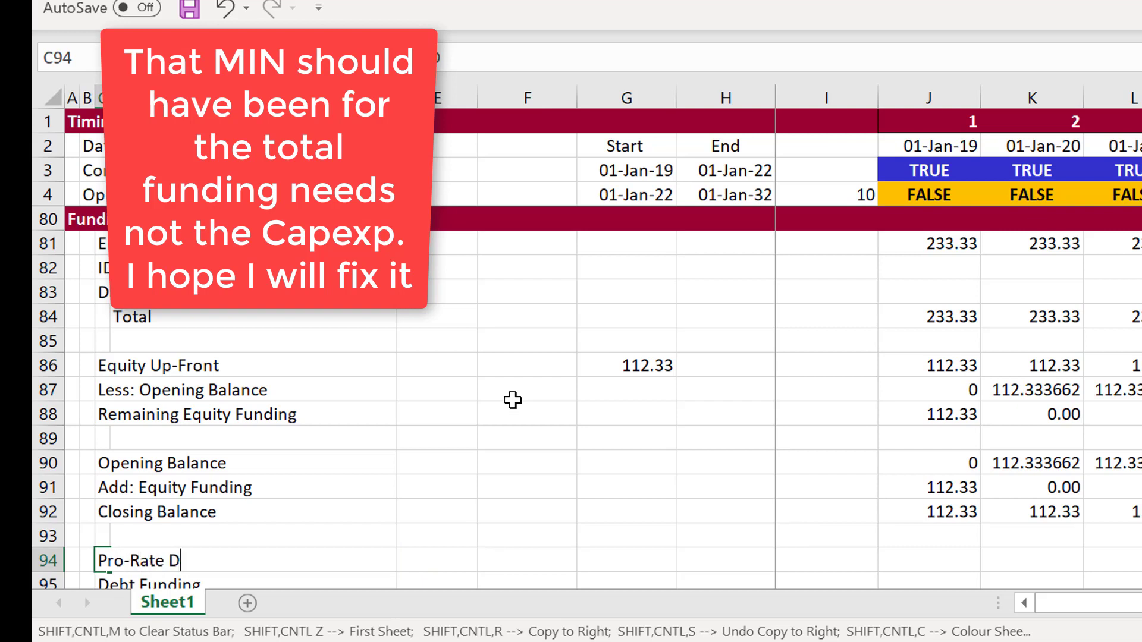
{"action": "type", "text": "ebt Ep"}
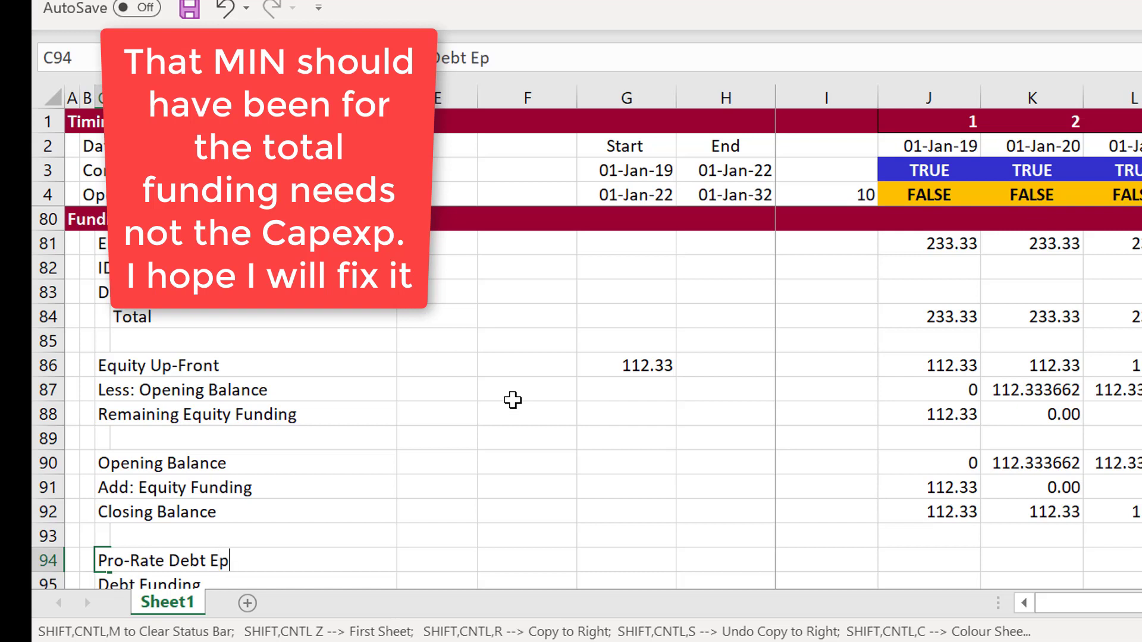
{"action": "key", "text": "BackSpace"}
{"action": "key", "text": "BackSpace"}
{"action": "type", "text": "Percent"}
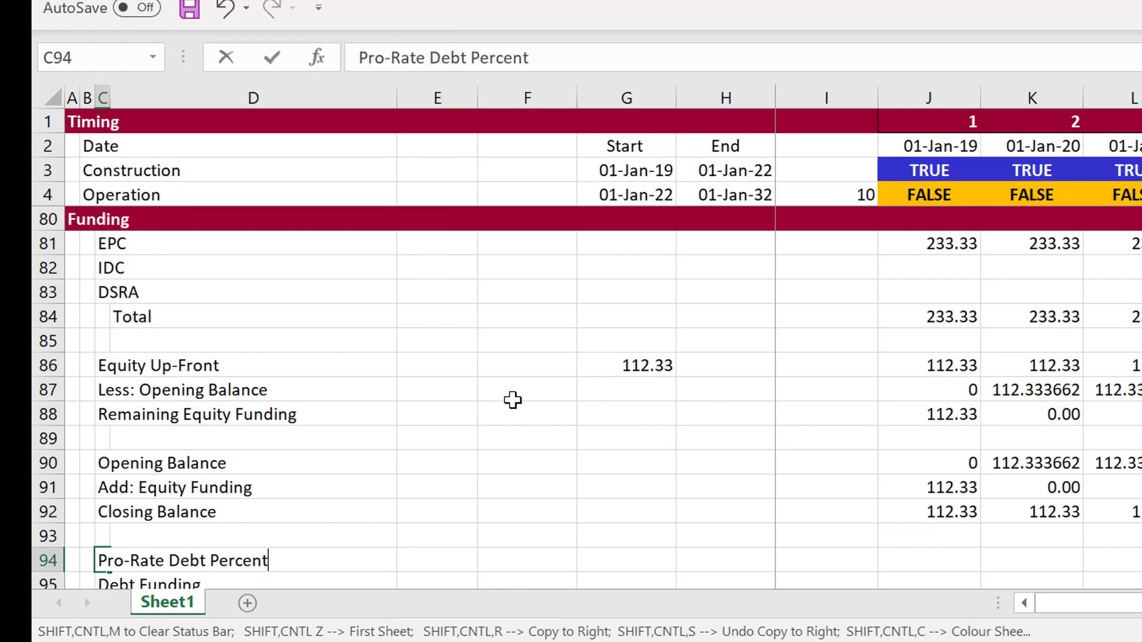
{"action": "key", "text": "Return"}
Step: Insert a blank row 95 above Debt Funding, and correct the label in C94 to Pro-Rata Debt Percent
{"action": "key", "text": "shift+space"}
{"action": "key", "text": "ctrl+shift+plus"}
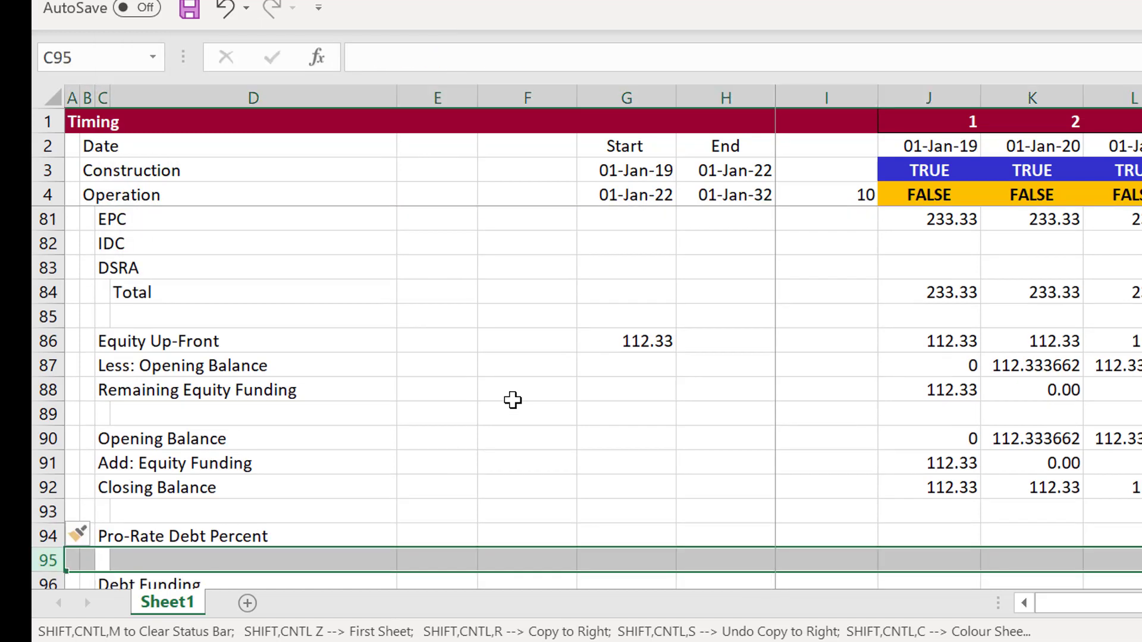
{"action": "key", "text": "shift+BackSpace"}
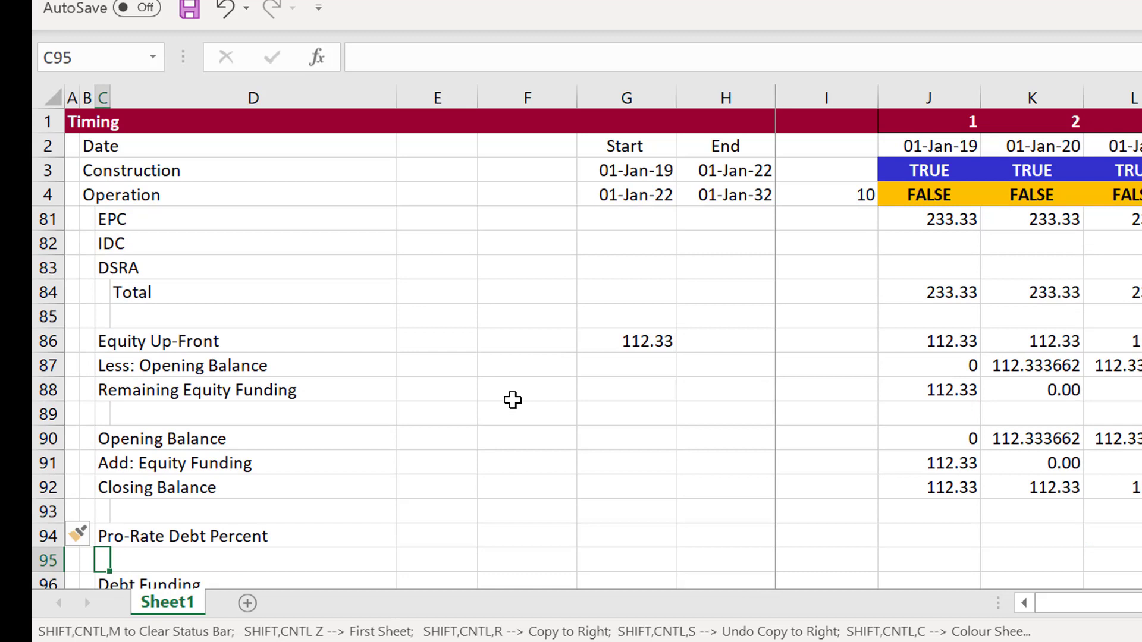
{"action": "key", "text": "Up"}
{"action": "key", "text": "F2"}
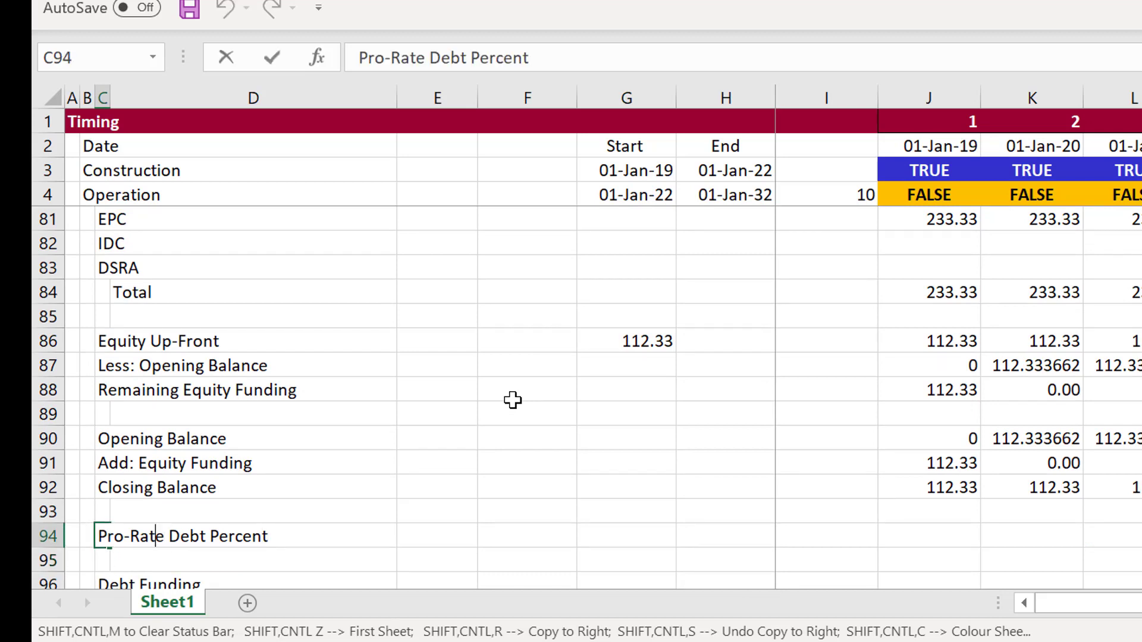
{"action": "key", "text": "BackSpace"}
{"action": "type", "text": "a"}
{"action": "key", "text": "Return"}
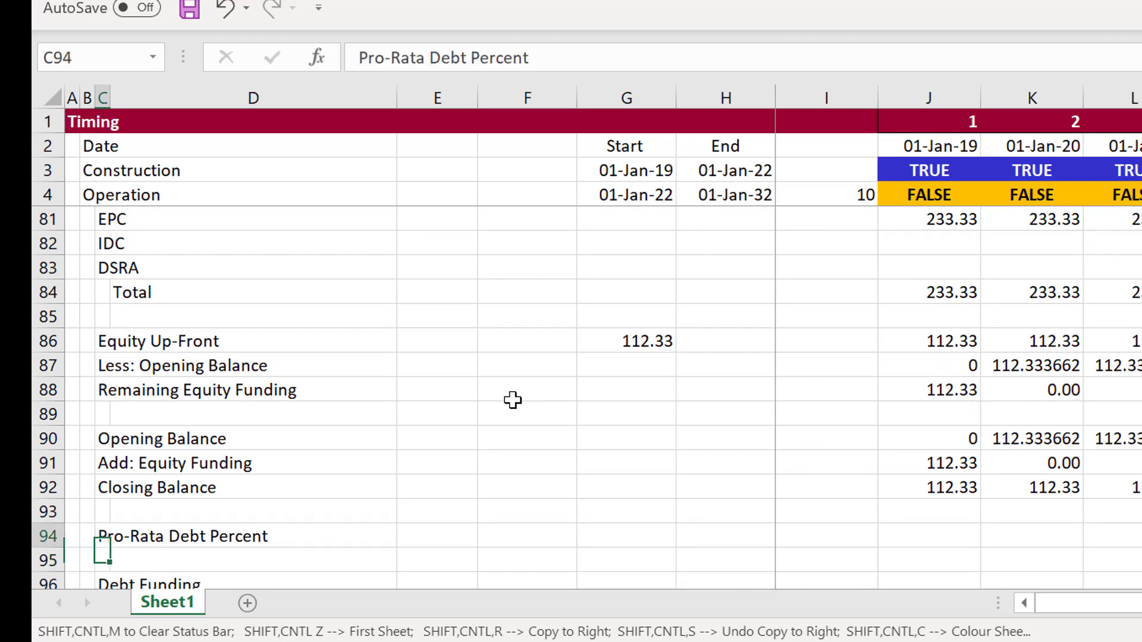
Step: Copy the C94 label down to C95 and change it to Pro-Rata Equity Percent
{"action": "key", "text": "Up"}
{"action": "key", "text": "shift+Down"}
{"action": "key", "text": "ctrl+d"}
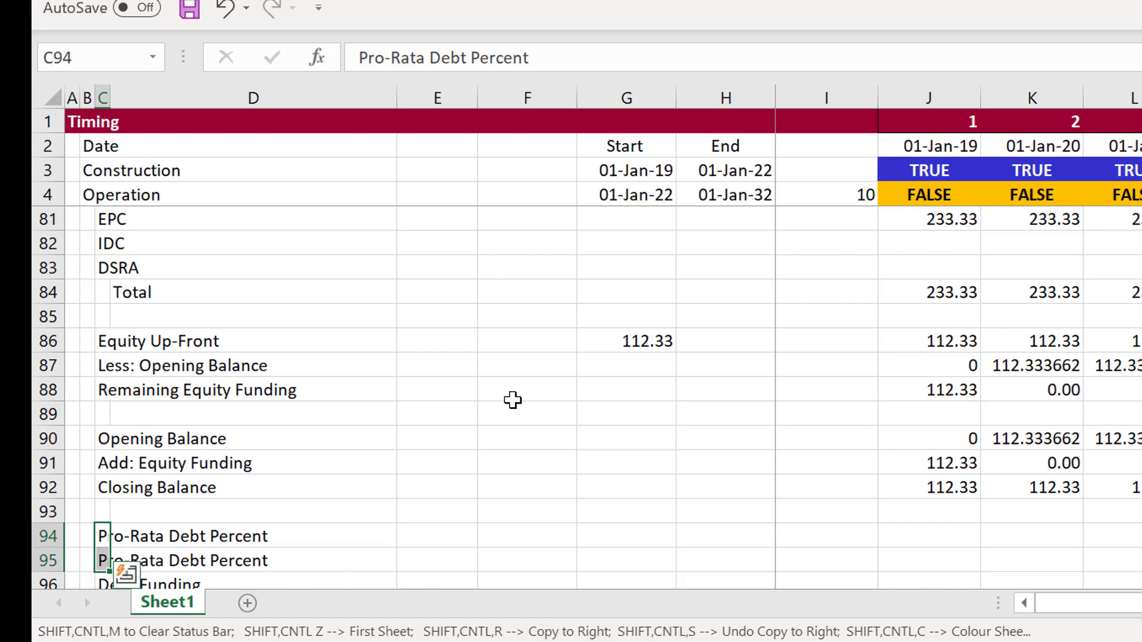
{"action": "key", "text": "Down"}
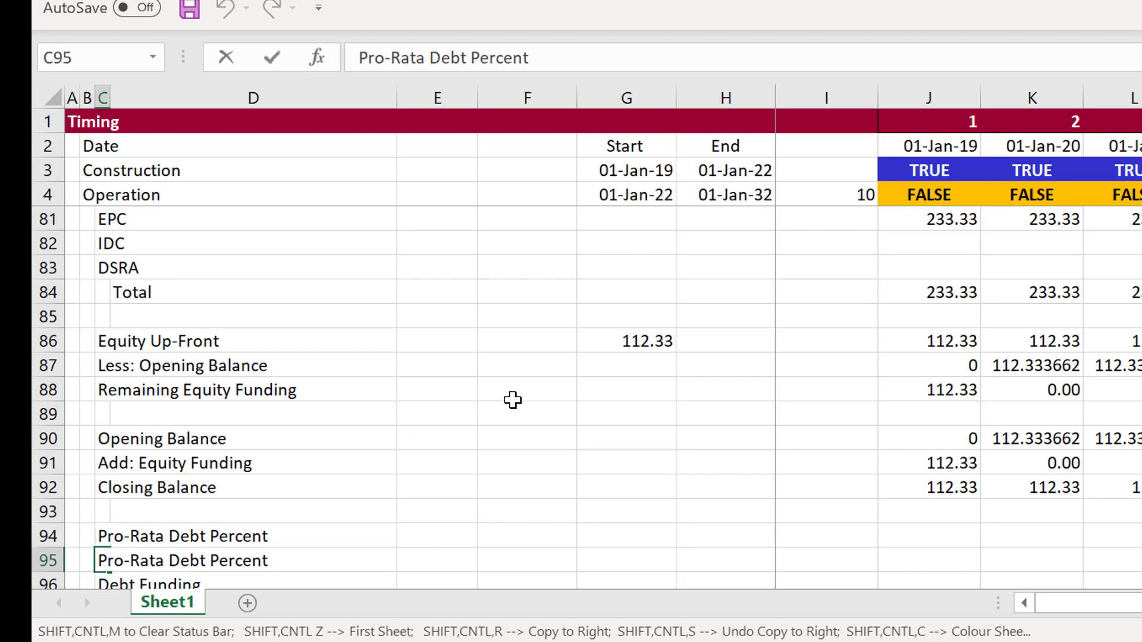
{"action": "key", "text": "BackSpace"}
{"action": "key", "text": "BackSpace"}
{"action": "key", "text": "BackSpace"}
{"action": "key", "text": "BackSpace"}
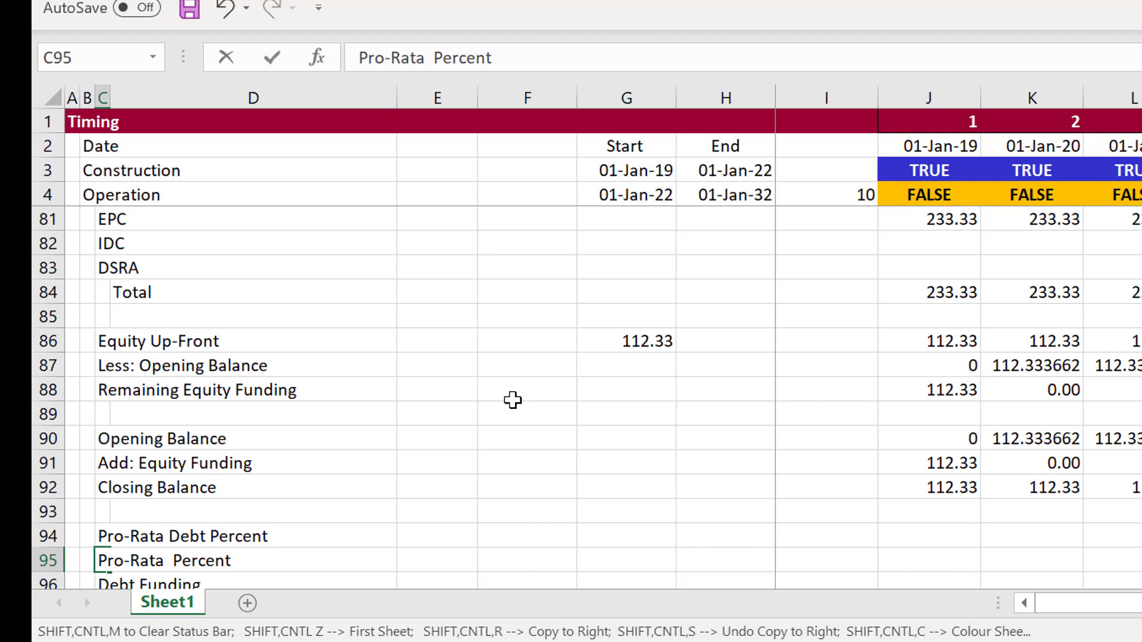
{"action": "type", "text": "Equity"}
{"action": "key", "text": "Return"}
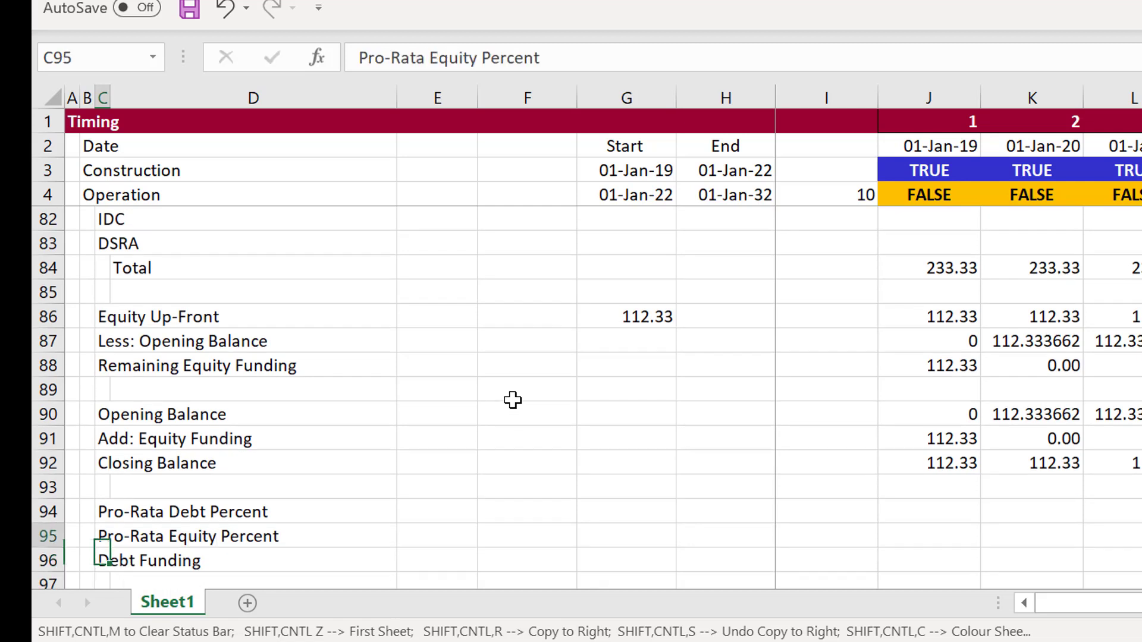
Step: Format the Less: Opening Balance and Opening Balance rows with two decimals across the timeline
{"action": "key", "text": "Up"}
{"action": "key", "text": "Right"}
{"action": "key", "text": "Right"}
{"action": "key", "text": "Right"}
{"action": "key", "text": "Right"}
{"action": "key", "text": "Right"}
{"action": "key", "text": "Right"}
{"action": "key", "text": "Right"}
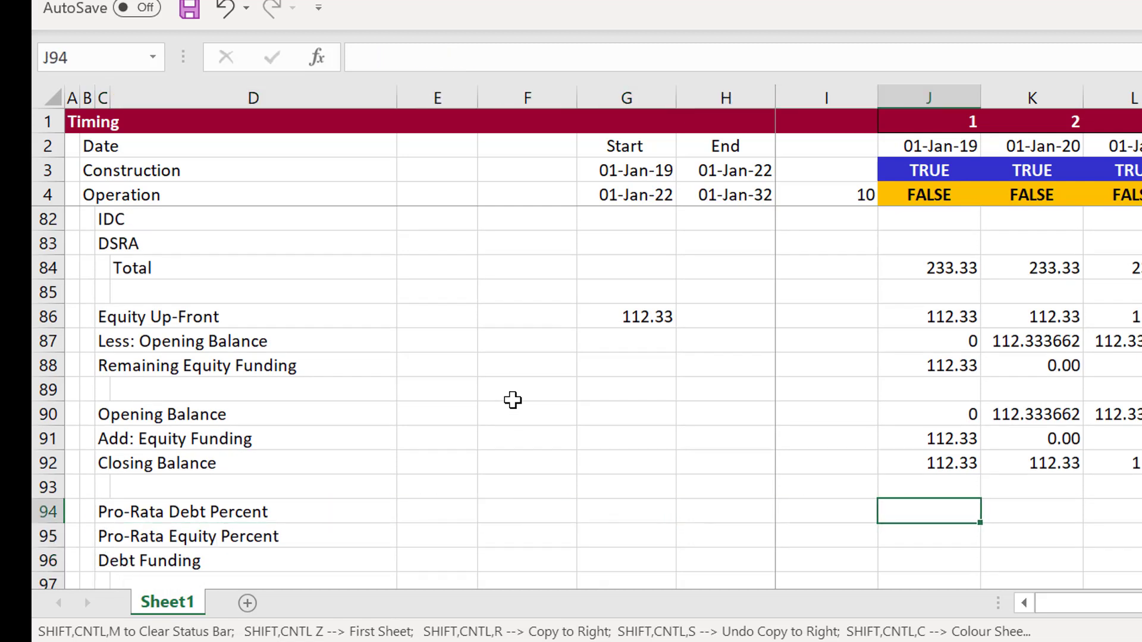
{"action": "key", "text": "Up"}
{"action": "key", "text": "Up"}
{"action": "key", "text": "Up"}
{"action": "key", "text": "Up"}
{"action": "key", "text": "Up"}
{"action": "key", "text": "Up"}
{"action": "key", "text": "Up"}
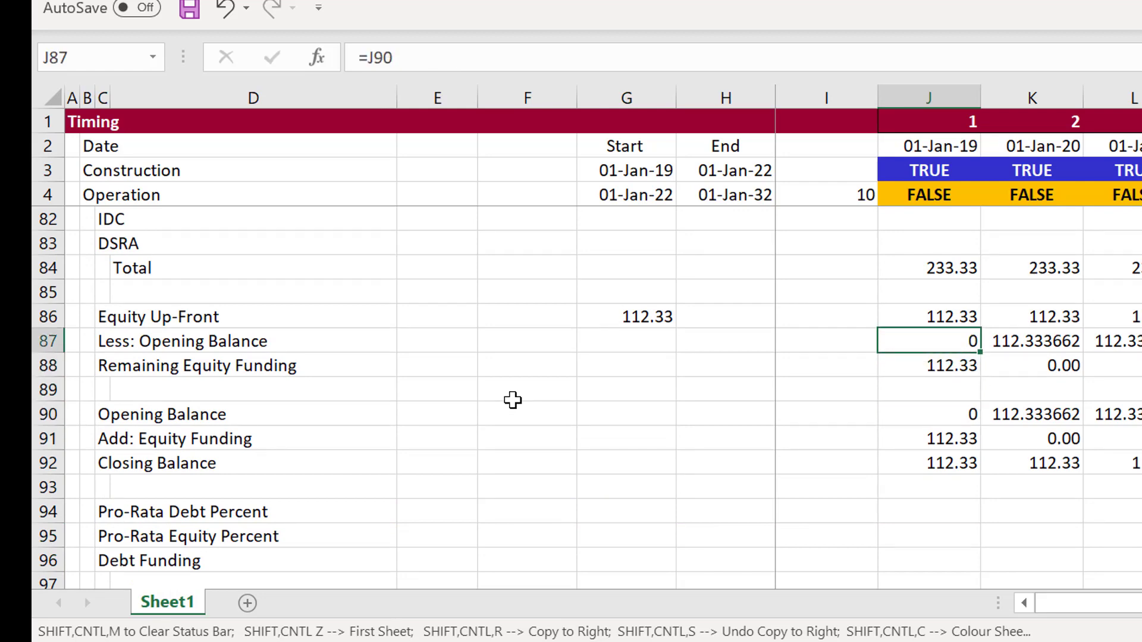
{"action": "key", "text": "shift+Down"}
{"action": "key", "text": "shift+Down"}
{"action": "key", "text": "shift+Down"}
{"action": "key", "text": "ctrl+shift+r"}
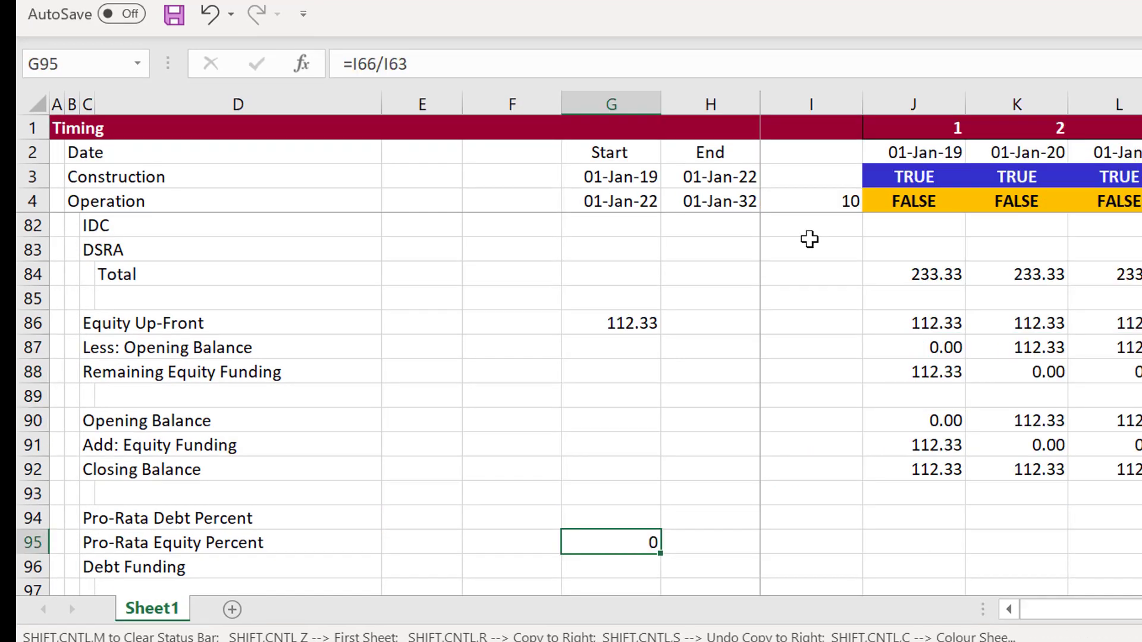
Step: Format the Pro-Rata Equity Percent in G95 as a percentage with two decimals
{"action": "key", "text": "ctrl+shift+5"}
{"action": "key", "text": "Right"}
{"action": "key", "text": "Right"}
{"action": "key", "text": "Right"}
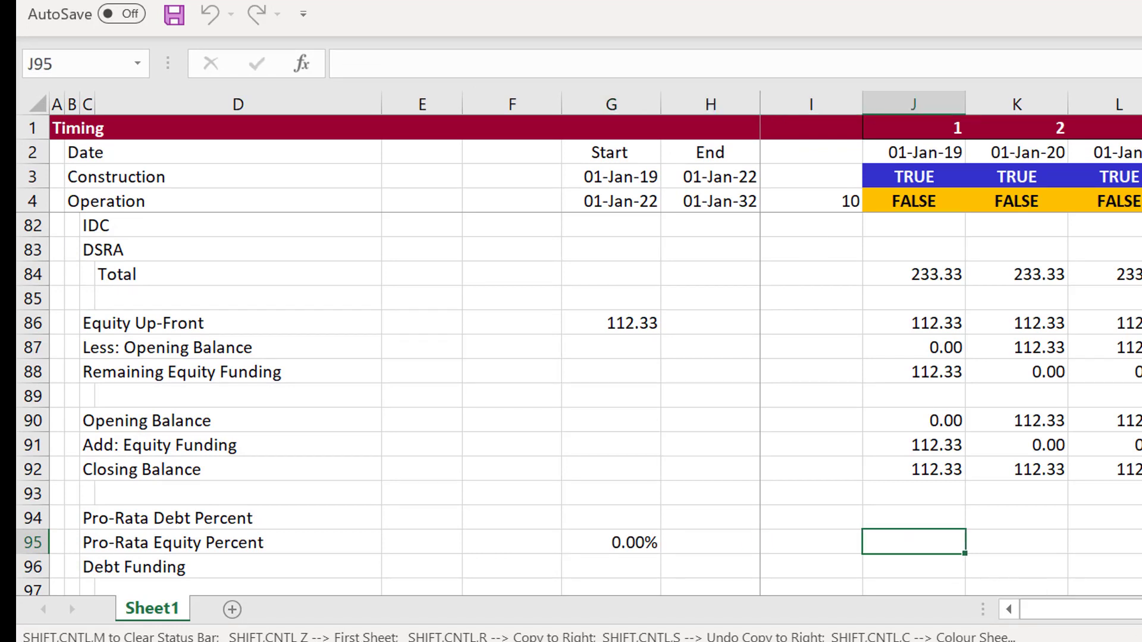
{"action": "type", "text": "="}
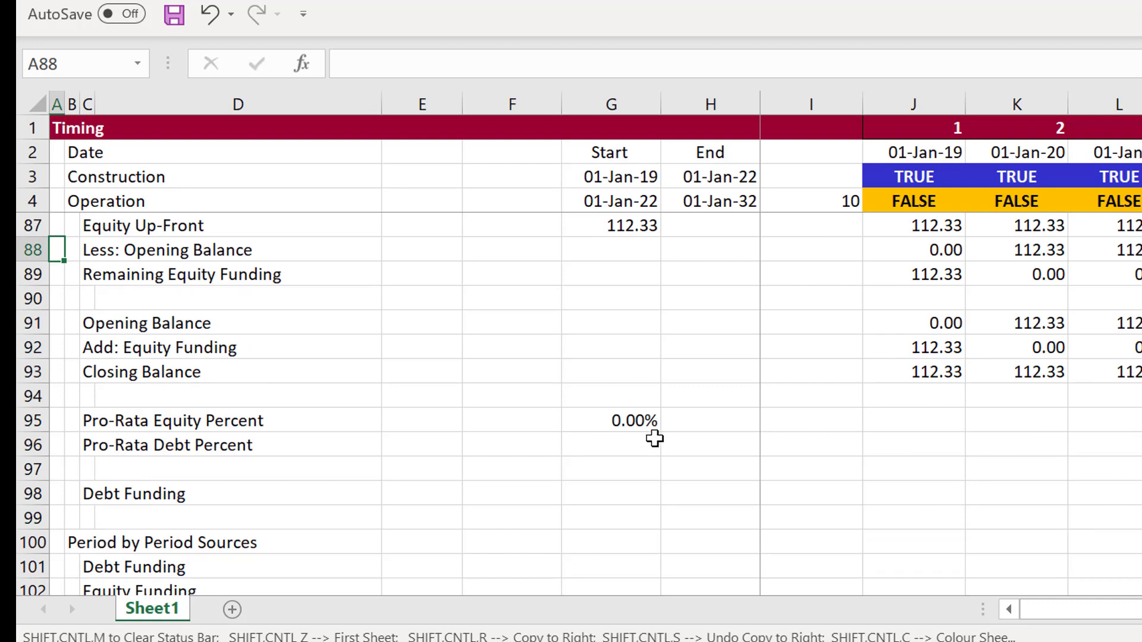
Step: Examine the Sources allocation in column I, from Equity Up-front down to Debt as Percent of Left Over Pro-Rata
{"action": "left_click", "coordinate": [626, 427]}
{"action": "key", "text": "Left"}
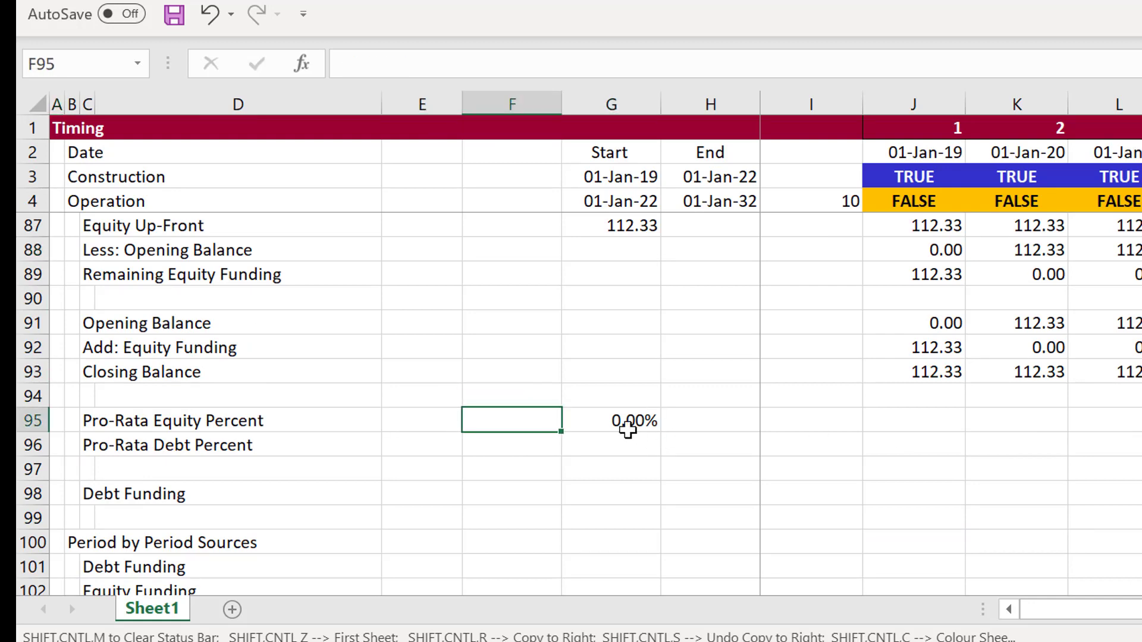
{"action": "left_click", "coordinate": [628, 430]}
{"action": "type", "text": "="}
{"action": "key", "text": "Up"}
{"action": "key", "text": "Up"}
{"action": "key", "text": "Up"}
{"action": "key", "text": "Up"}
{"action": "key", "text": "Up"}
{"action": "key", "text": "Up"}
{"action": "key", "text": "Up"}
{"action": "key", "text": "Up"}
{"action": "key", "text": "Up"}
{"action": "key", "text": "Up"}
{"action": "key", "text": "Up"}
{"action": "key", "text": "Up"}
{"action": "key", "text": "Up"}
{"action": "key", "text": "Up"}
{"action": "key", "text": "Up"}
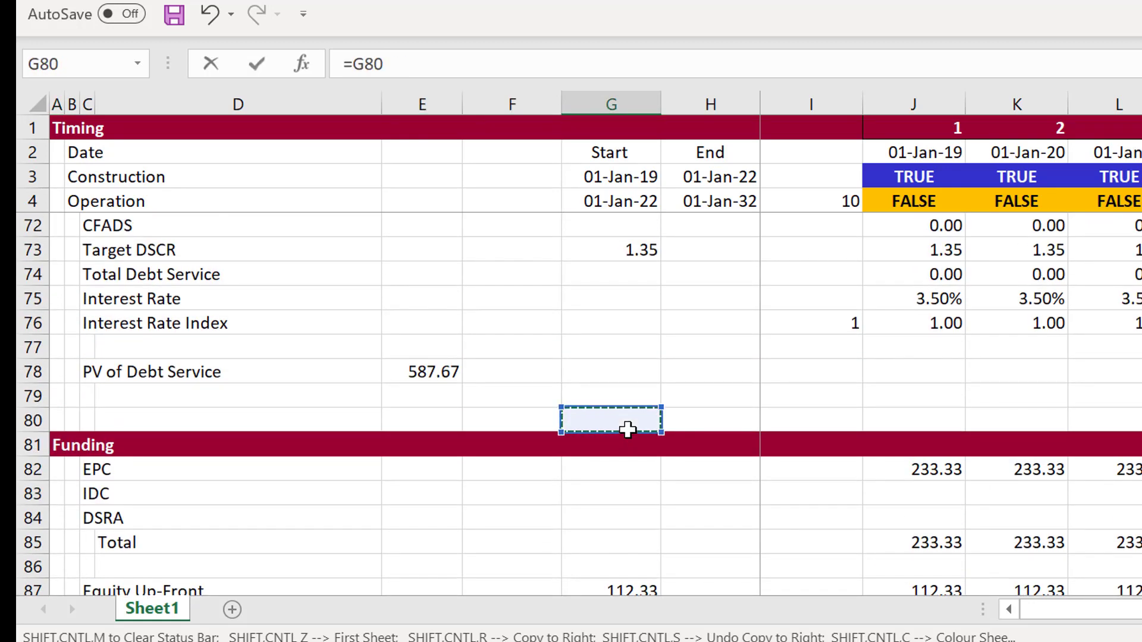
{"action": "key", "text": "Up"}
{"action": "key", "text": "Up"}
{"action": "key", "text": "Up"}
{"action": "key", "text": "Up"}
{"action": "key", "text": "Up"}
{"action": "key", "text": "Up"}
{"action": "key", "text": "Up"}
{"action": "key", "text": "Up"}
{"action": "key", "text": "Up"}
{"action": "key", "text": "Up"}
{"action": "key", "text": "Up"}
{"action": "key", "text": "Up"}
{"action": "key", "text": "Up"}
{"action": "key", "text": "Up"}
{"action": "key", "text": "Up"}
{"action": "key", "text": "Up"}
{"action": "key", "text": "Up"}
{"action": "key", "text": "Up"}
{"action": "key", "text": "Up"}
{"action": "key", "text": "Up"}
{"action": "key", "text": "Down"}
{"action": "key", "text": "Down"}
{"action": "key", "text": "Down"}
{"action": "key", "text": "Down"}
{"action": "key", "text": "Down"}
{"action": "key", "text": "Down"}
{"action": "key", "text": "Down"}
{"action": "key", "text": "Down"}
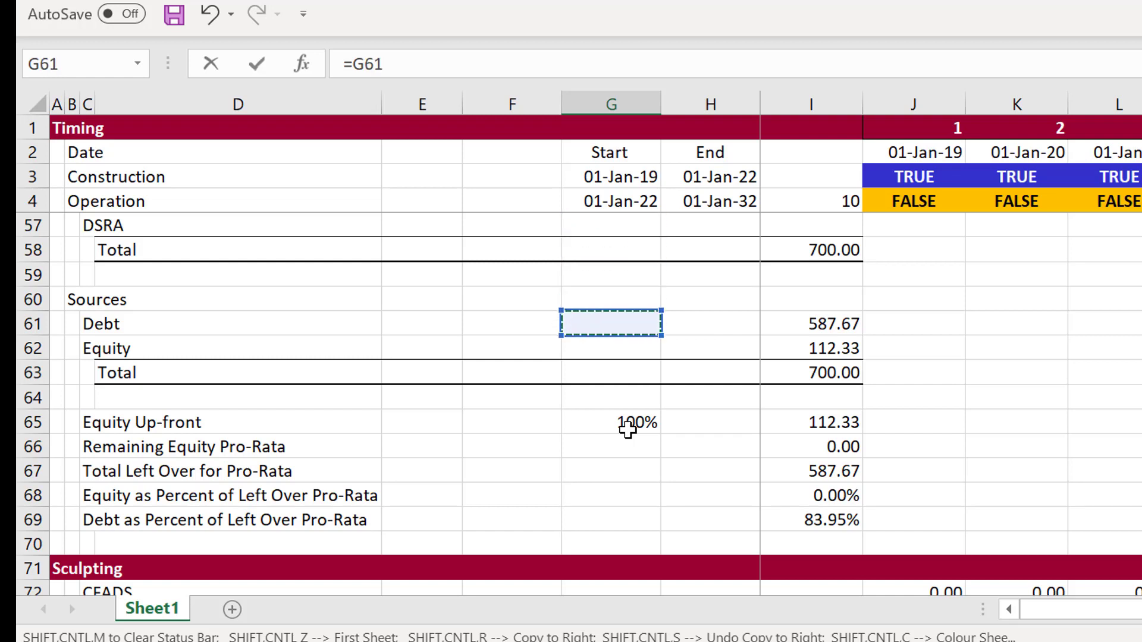
{"action": "key", "text": "Down"}
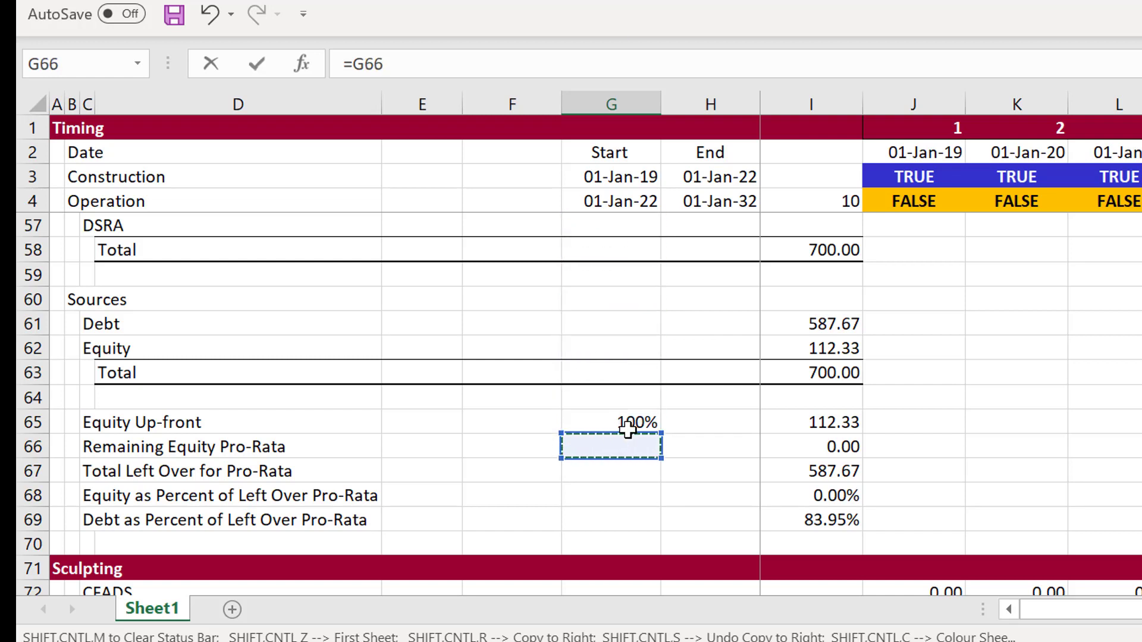
{"action": "key", "text": "Down"}
{"action": "key", "text": "Right"}
{"action": "key", "text": "Right"}
{"action": "key", "text": "Up"}
{"action": "key", "text": "Up"}
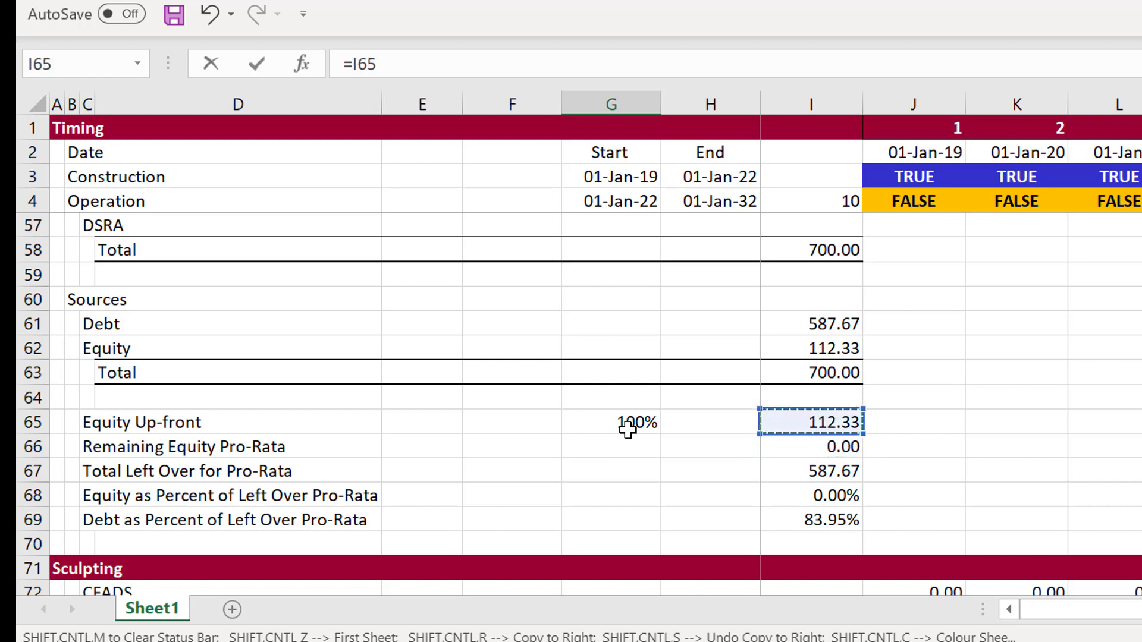
{"action": "key", "text": "Down"}
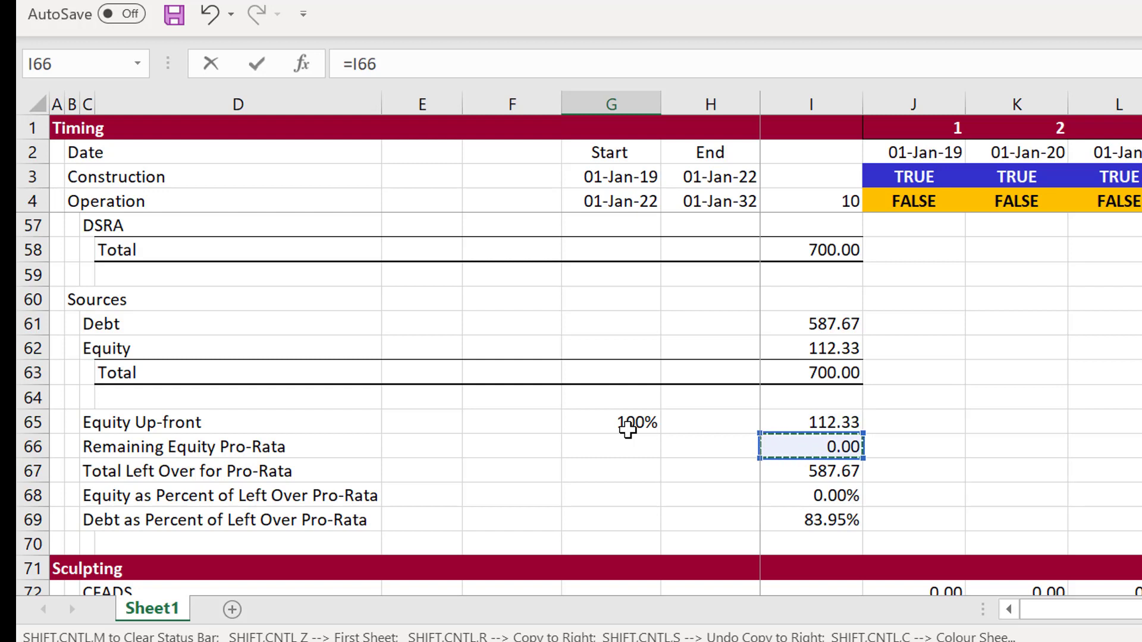
{"action": "key", "text": "Down"}
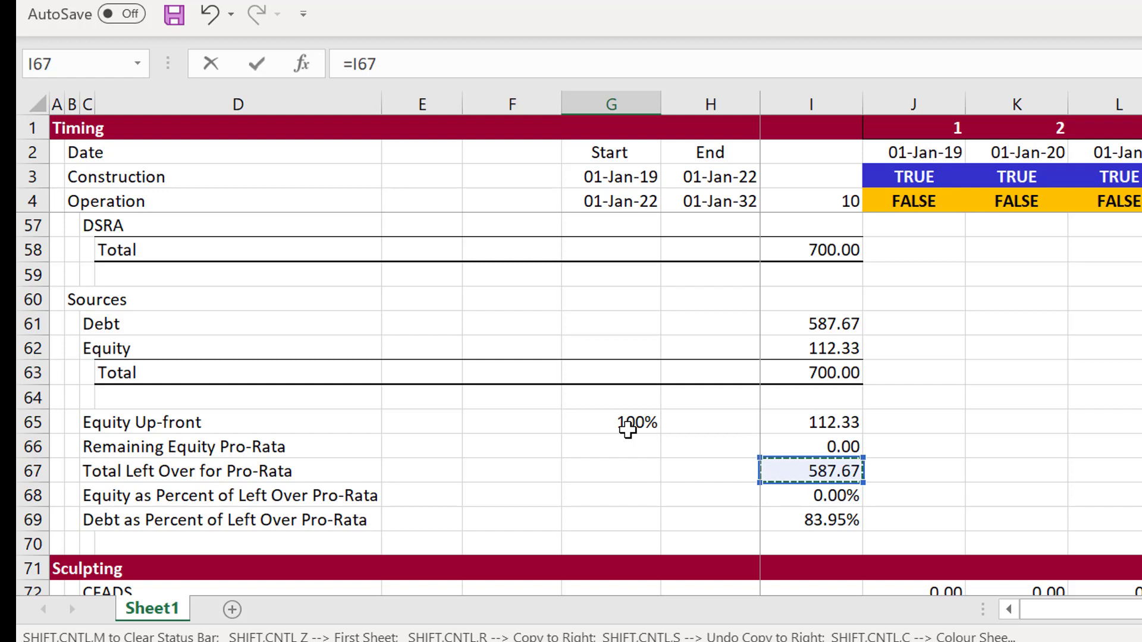
{"action": "key", "text": "Up"}
{"action": "key", "text": "Up"}
{"action": "key", "text": "Up"}
{"action": "key", "text": "Up"}
{"action": "key", "text": "Down"}
{"action": "key", "text": "Down"}
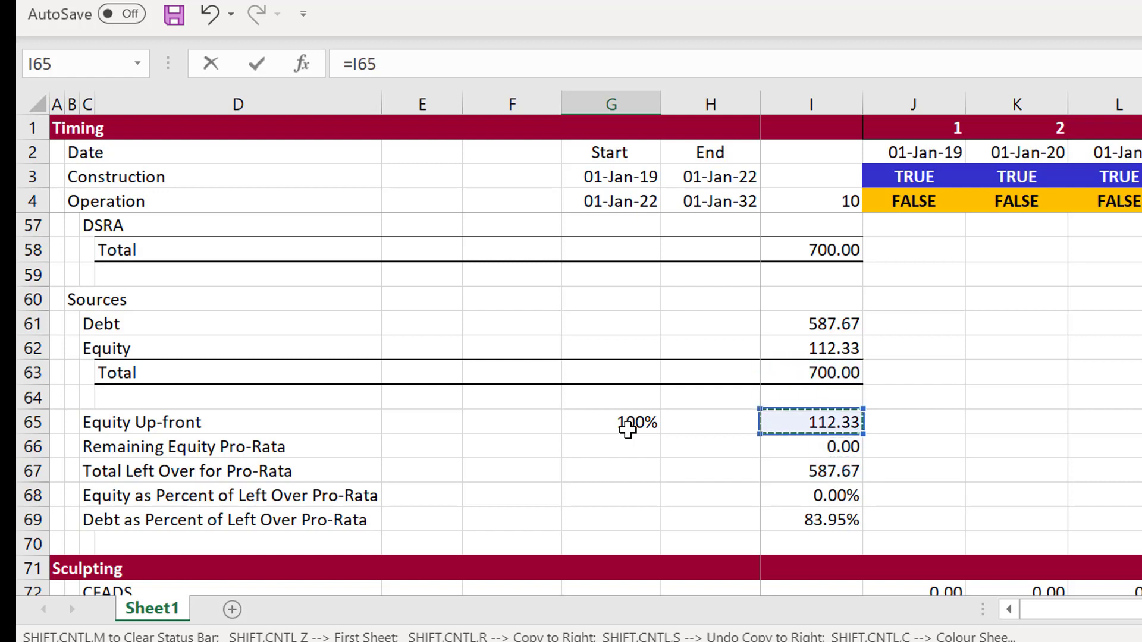
{"action": "key", "text": "Down"}
{"action": "key", "text": "Down"}
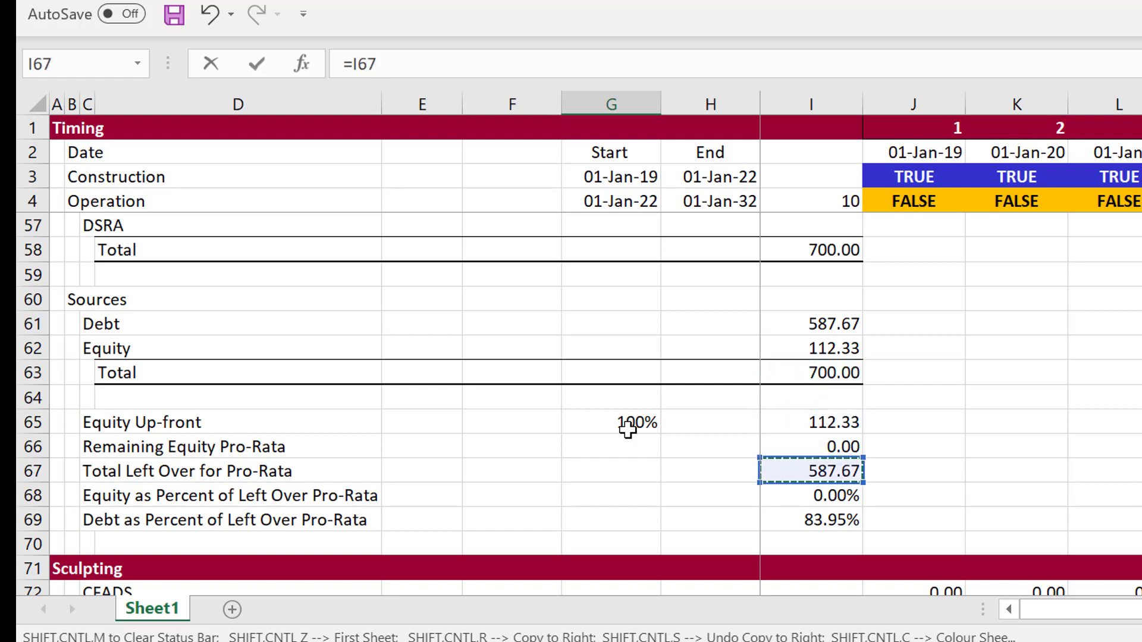
{"action": "key", "text": "Down"}
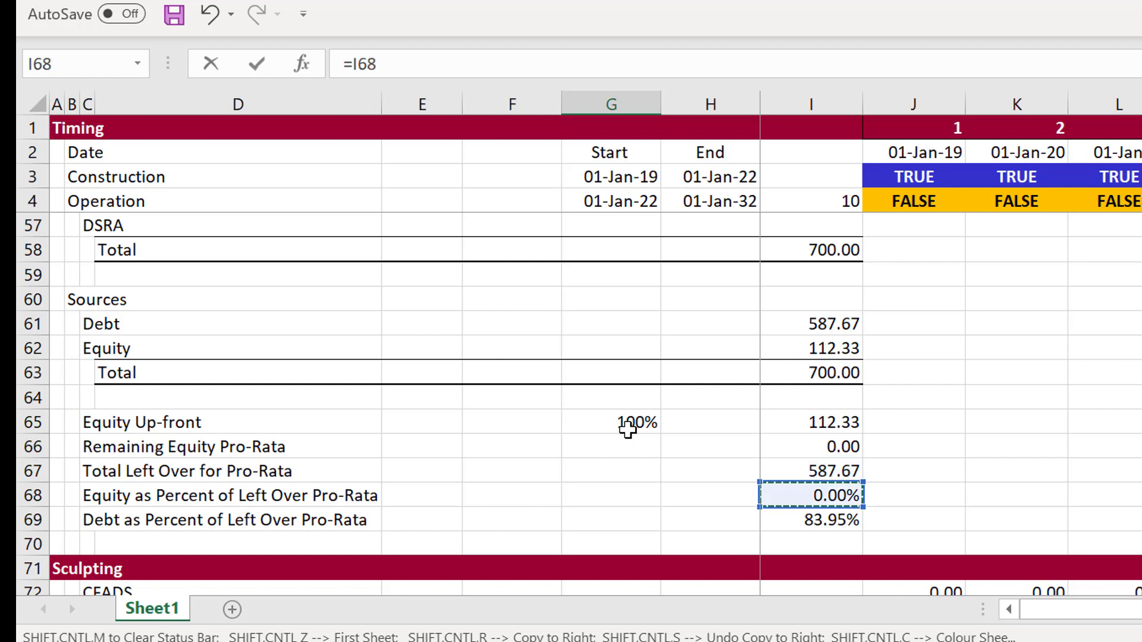
{"action": "key", "text": "Up"}
{"action": "key", "text": "Up"}
{"action": "key", "text": "Down"}
{"action": "key", "text": "Down"}
{"action": "key", "text": "Up"}
{"action": "key", "text": "Down"}
{"action": "key", "text": "Down"}
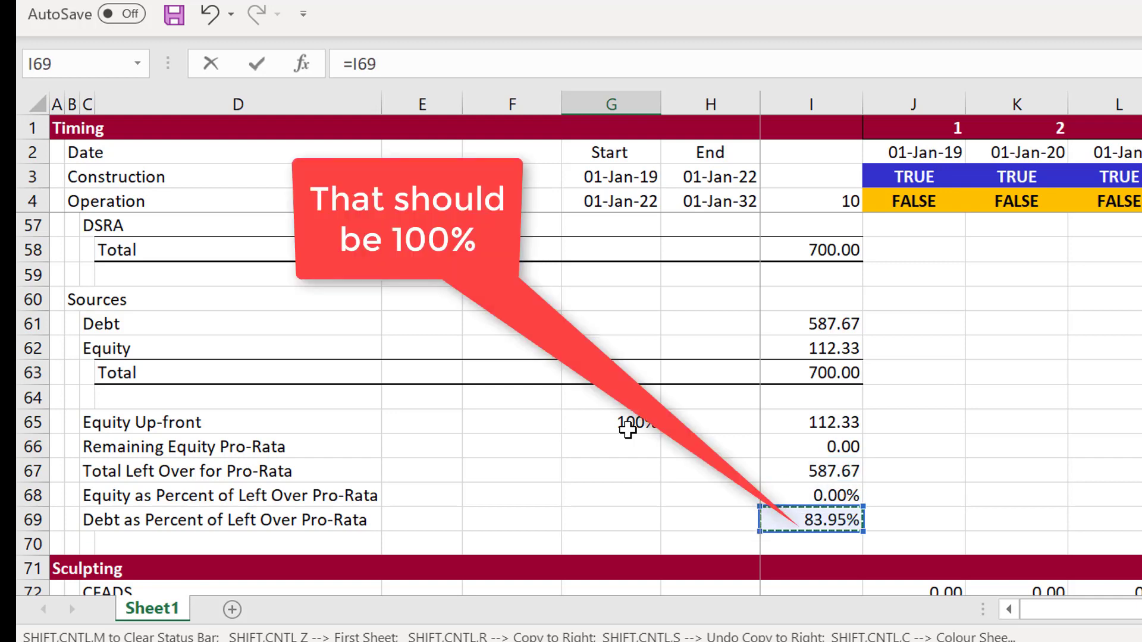
{"action": "key", "text": "Up"}
{"action": "key", "text": "Up"}
{"action": "key", "text": "Down"}
{"action": "key", "text": "Down"}
{"action": "key", "text": "Escape"}
{"action": "key", "text": "ctrl+Down"}
{"action": "key", "text": "ctrl+Down"}
{"action": "key", "text": "Right"}
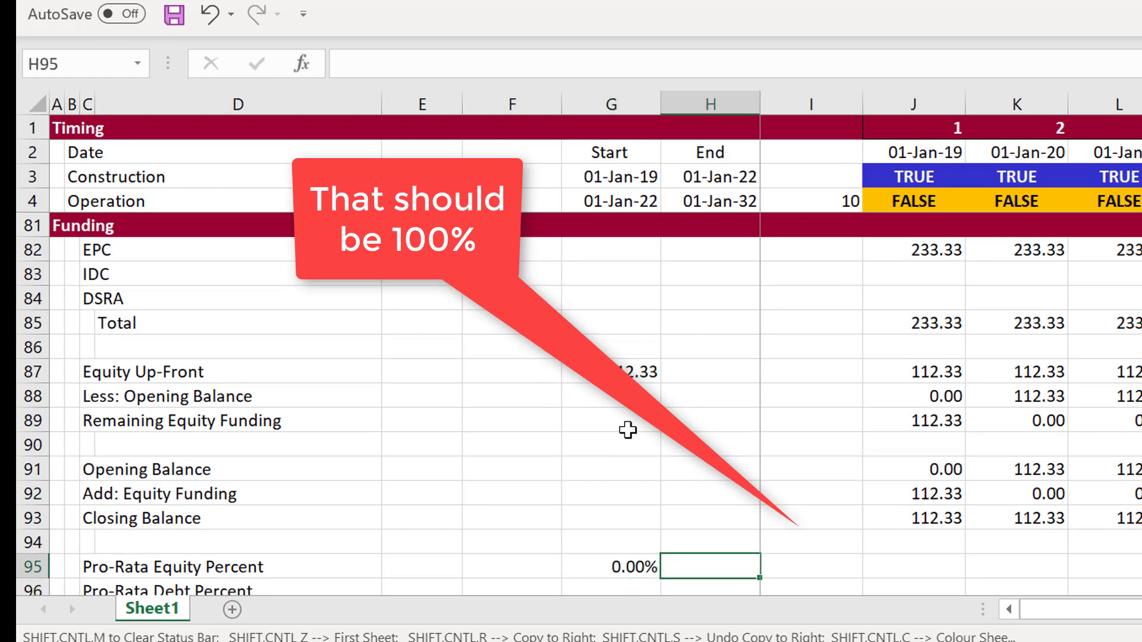
{"action": "key", "text": "Left"}
{"action": "key", "text": "Left"}
{"action": "key", "text": "Right"}
{"action": "key", "text": "Right"}
{"action": "key", "text": "Right"}
{"action": "key", "text": "Right"}
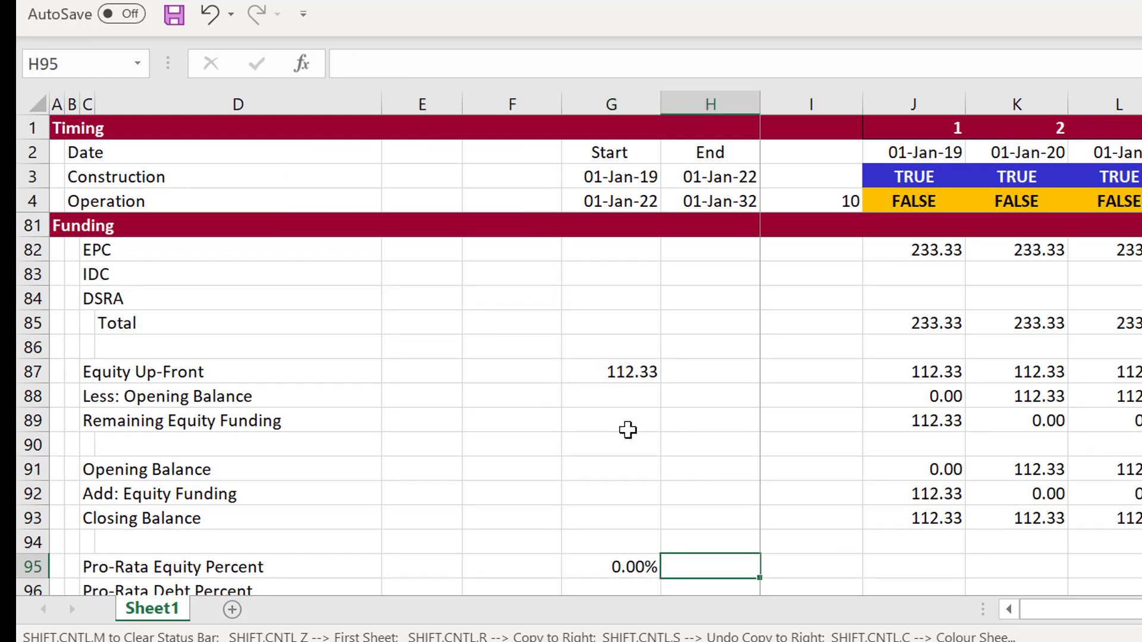
{"action": "type", "text": "="}
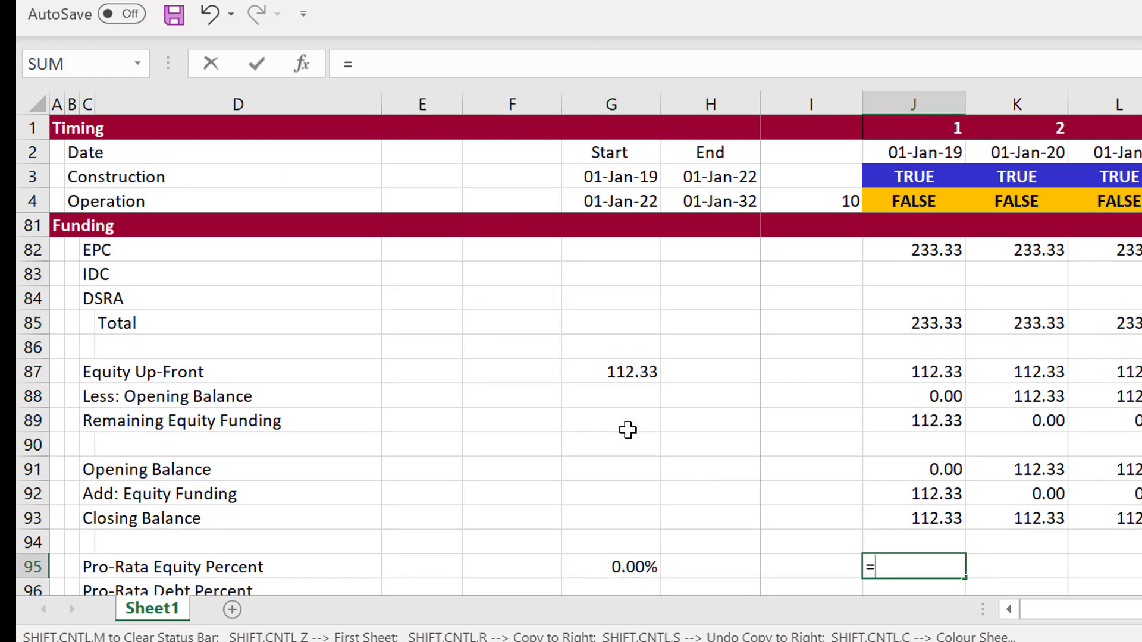
{"action": "key", "text": "Escape"}
Step: Insert two rows above Pro-Rata Equity Percent, labelling the first Left-Over for Pro-Rata in C95 and leaving the second blank
{"action": "key", "text": "Left"}
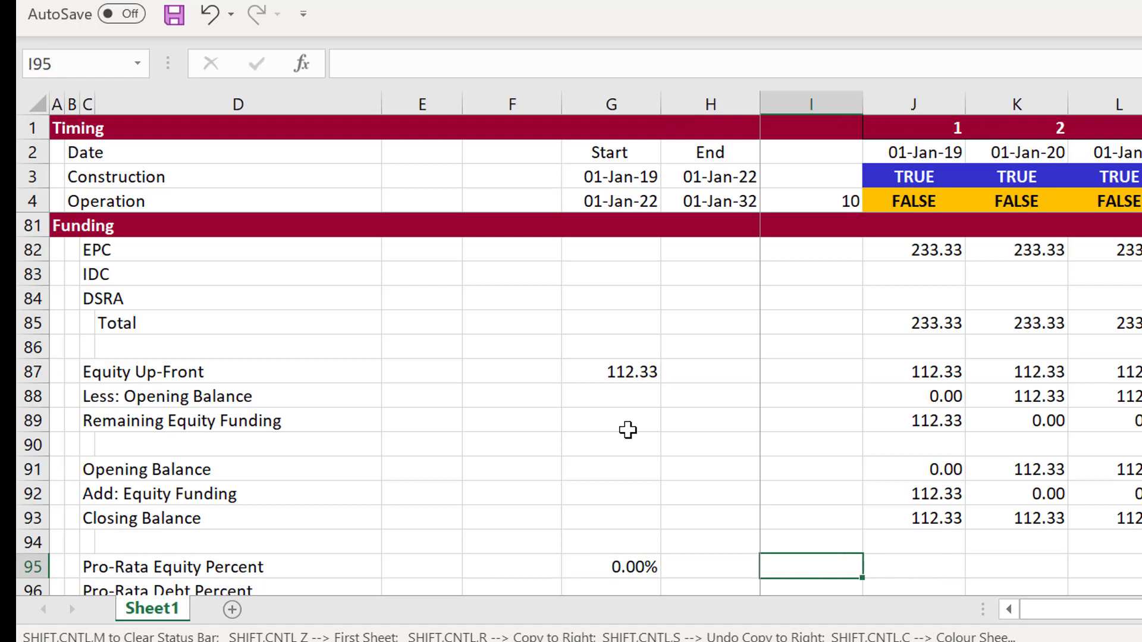
{"action": "key", "text": "shift+space"}
{"action": "key", "text": "ctrl+shift+plus"}
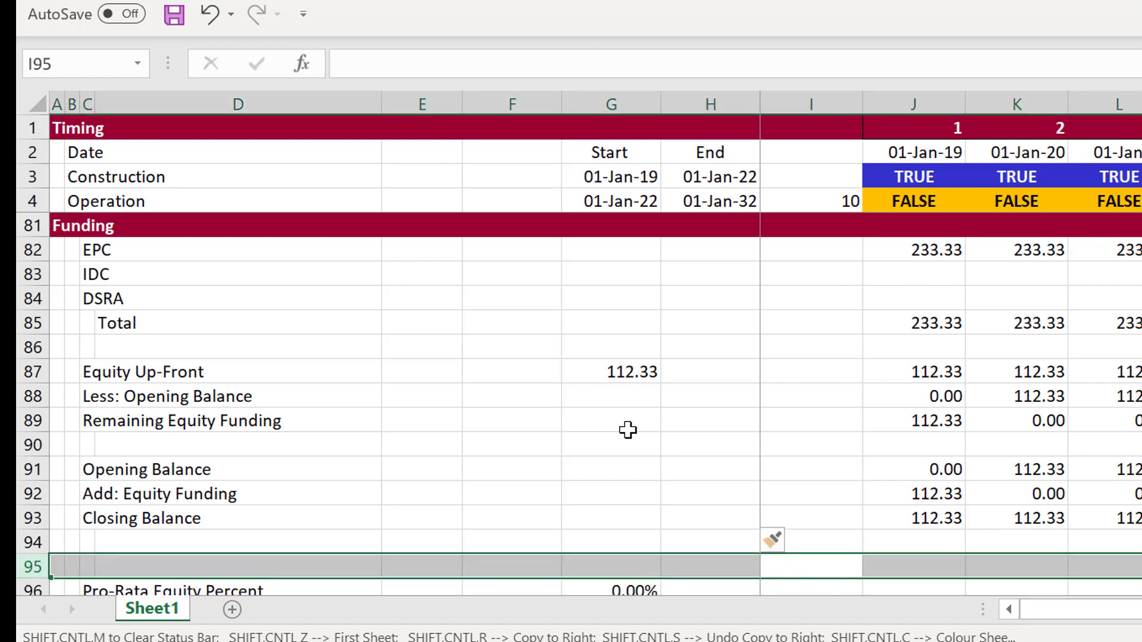
{"action": "key", "text": "Left"}
{"action": "key", "text": "Left"}
{"action": "key", "text": "Left"}
{"action": "key", "text": "Left"}
{"action": "key", "text": "Left"}
{"action": "key", "text": "Left"}
{"action": "key", "text": "Left"}
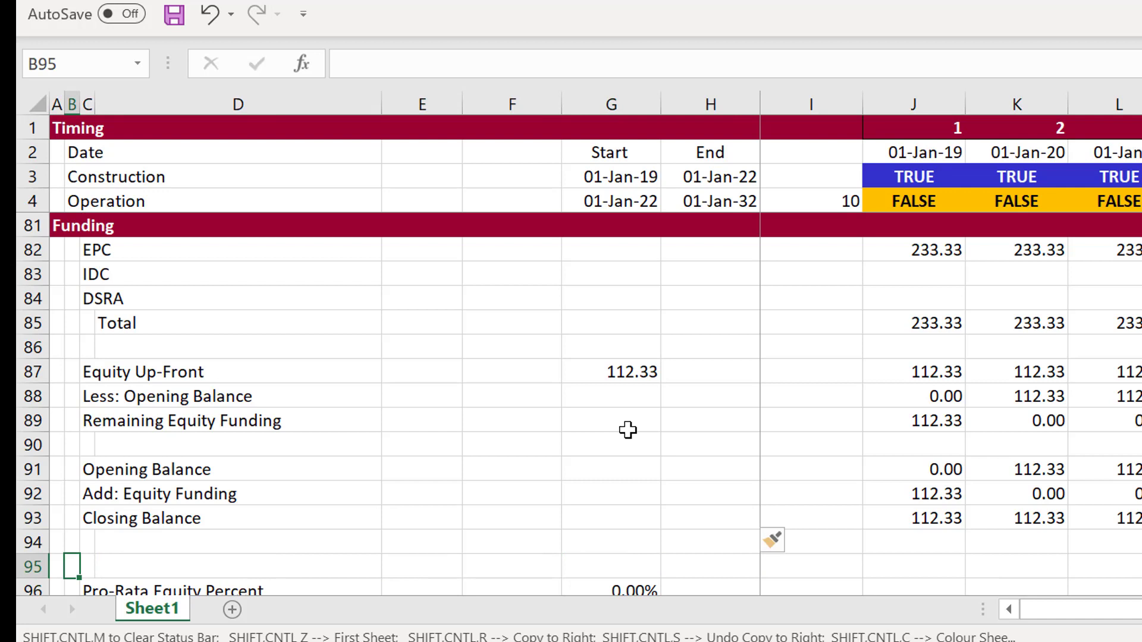
{"action": "key", "text": "Right"}
{"action": "type", "text": "L"}
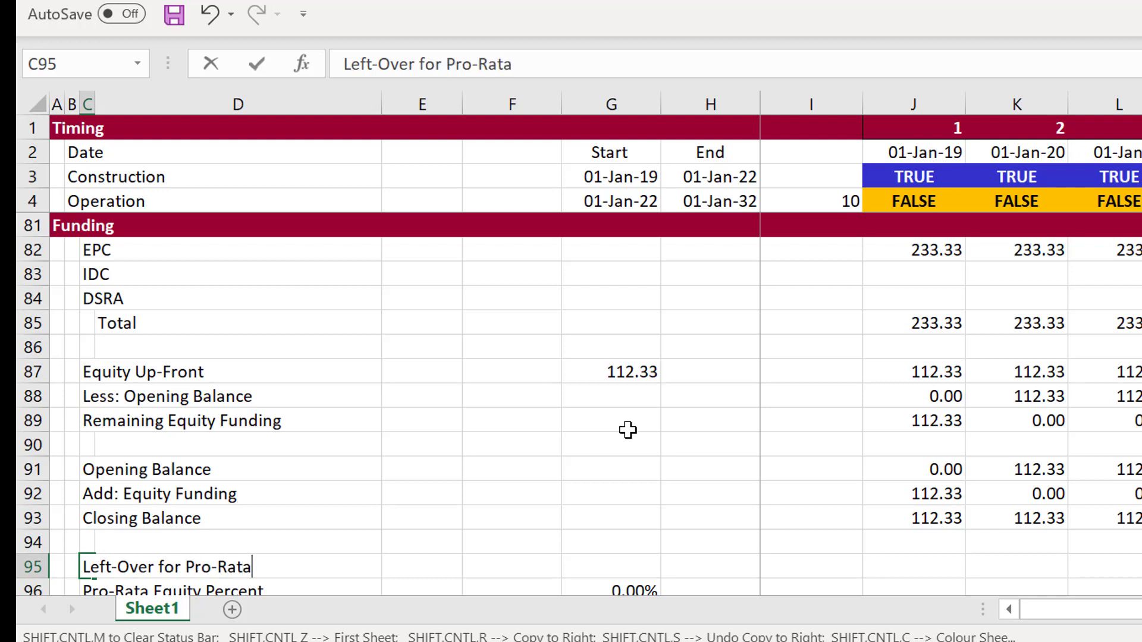
{"action": "key", "text": "Return"}
{"action": "key", "text": "shift+space"}
{"action": "key", "text": "ctrl+shift+plus"}
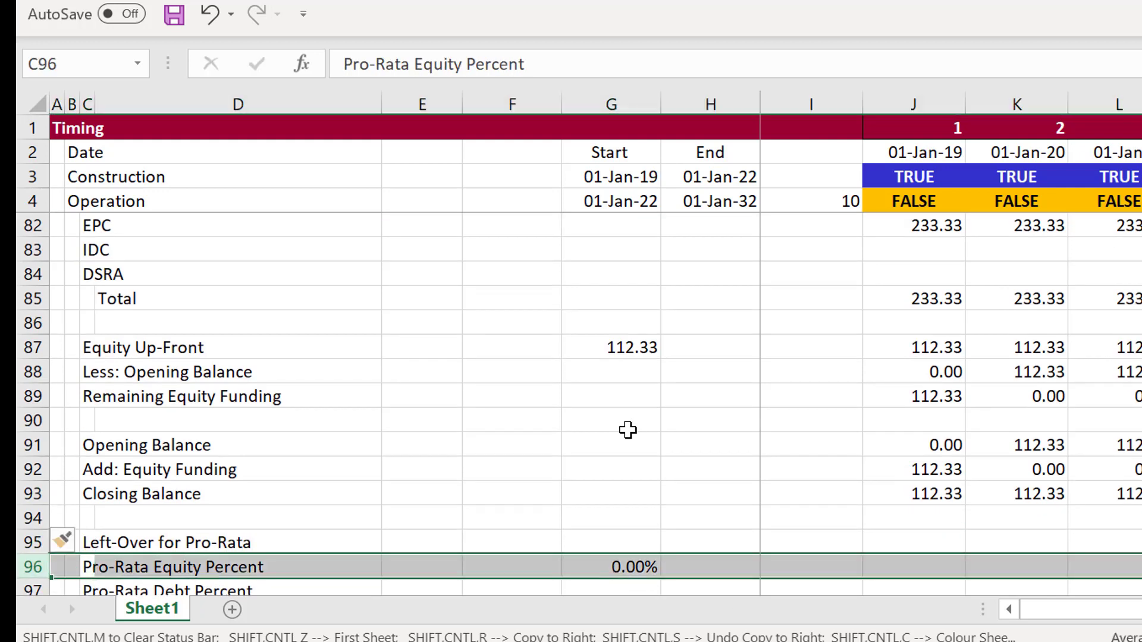
Step: Calculate Left-Over for Pro-Rata in J95 as total funding less equity funding, =J85-J92, and copy it across the timeline
{"action": "key", "text": "Up"}
{"action": "key", "text": "Right"}
{"action": "key", "text": "Right"}
{"action": "key", "text": "Right"}
{"action": "key", "text": "Right"}
{"action": "key", "text": "Right"}
{"action": "key", "text": "Right"}
{"action": "key", "text": "Right"}
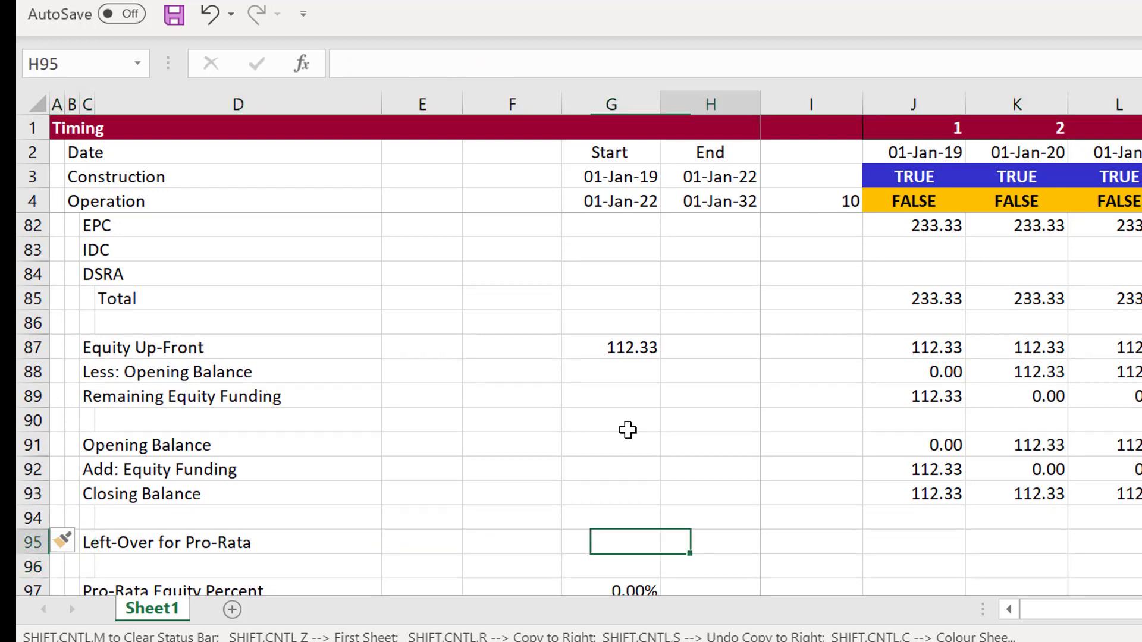
{"action": "type", "text": "="}
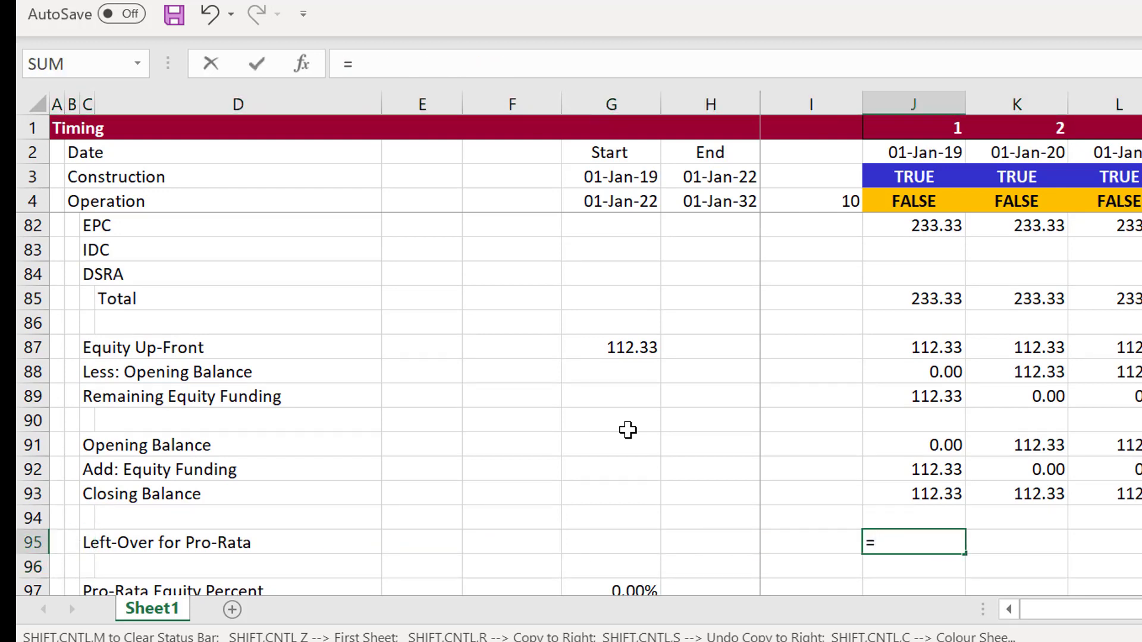
{"action": "key", "text": "Up"}
{"action": "key", "text": "Up"}
{"action": "key", "text": "Up"}
{"action": "key", "text": "Up"}
{"action": "key", "text": "Up"}
{"action": "key", "text": "Up"}
{"action": "key", "text": "Up"}
{"action": "key", "text": "Up"}
{"action": "key", "text": "Up"}
{"action": "key", "text": "Up"}
{"action": "key", "text": "Up"}
{"action": "key", "text": "Up"}
{"action": "key", "text": "Up"}
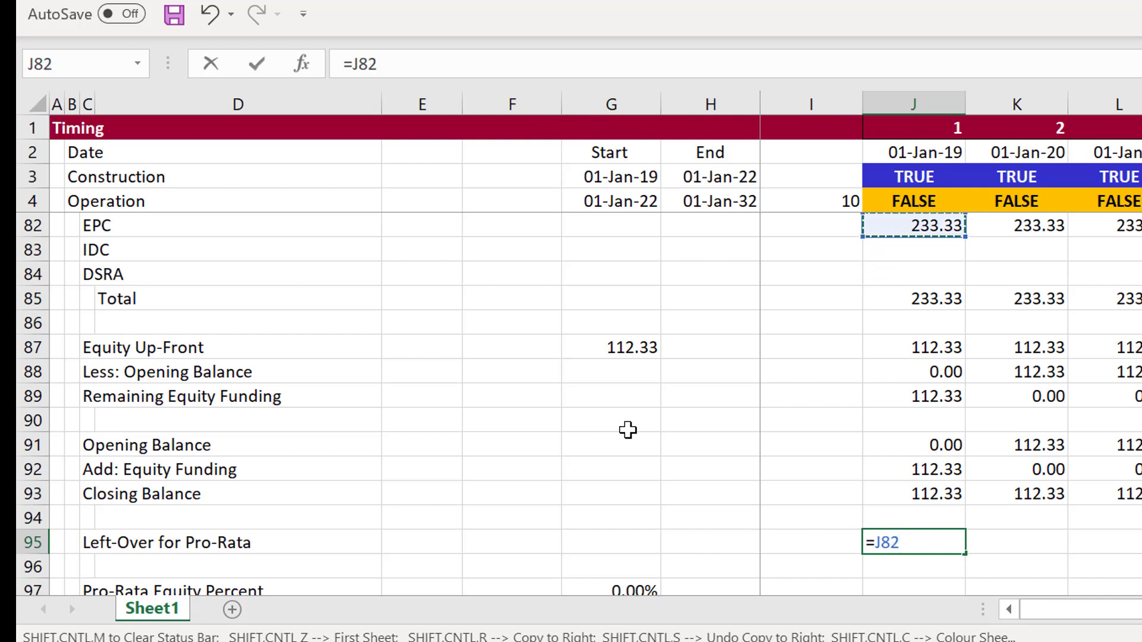
{"action": "key", "text": "Up"}
{"action": "key", "text": "Up"}
{"action": "key", "text": "Up"}
{"action": "key", "text": "Down"}
{"action": "key", "text": "Down"}
{"action": "key", "text": "Down"}
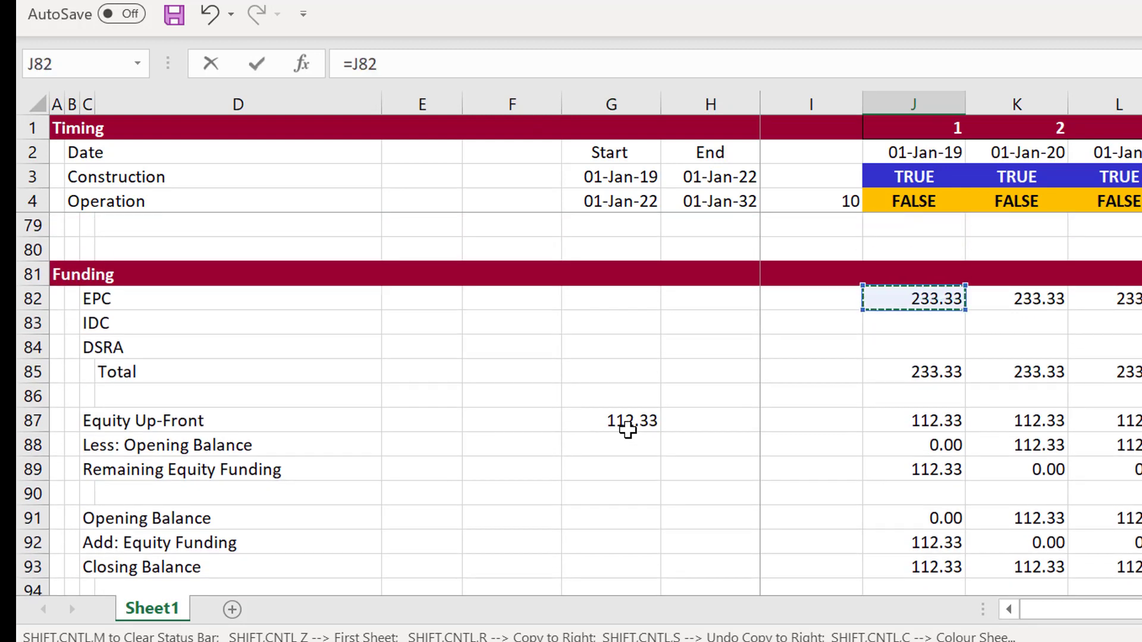
{"action": "key", "text": "Down"}
{"action": "key", "text": "Down"}
{"action": "key", "text": "Down"}
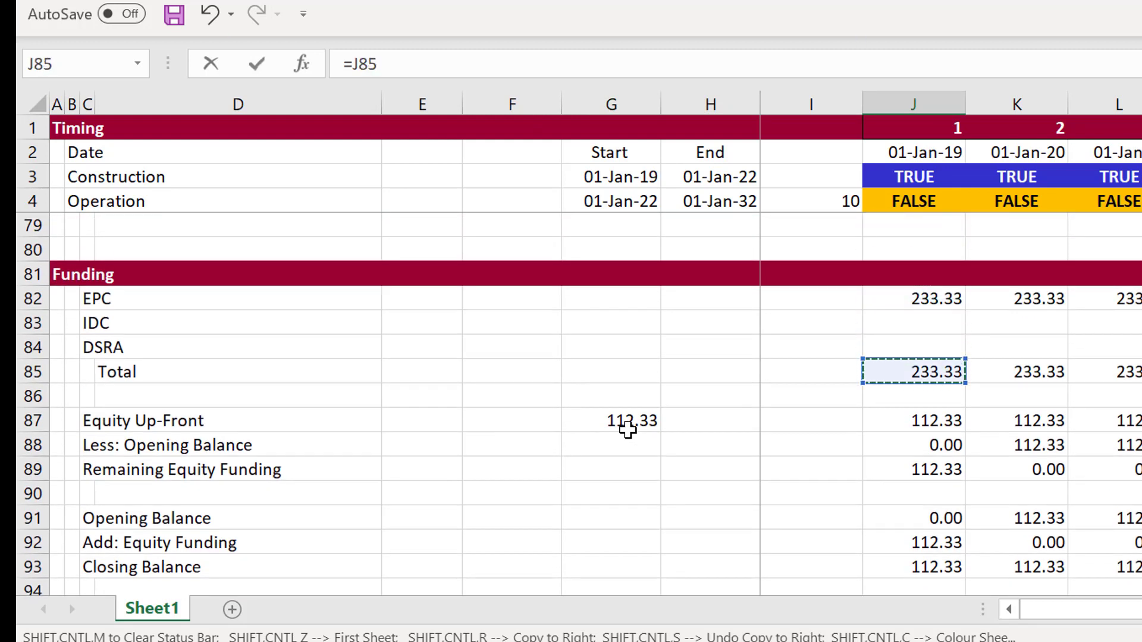
{"action": "type", "text": "-"}
{"action": "key", "text": "Up"}
{"action": "key", "text": "Up"}
{"action": "key", "text": "Up"}
{"action": "key", "text": "Up"}
{"action": "key", "text": "Up"}
{"action": "key", "text": "Up"}
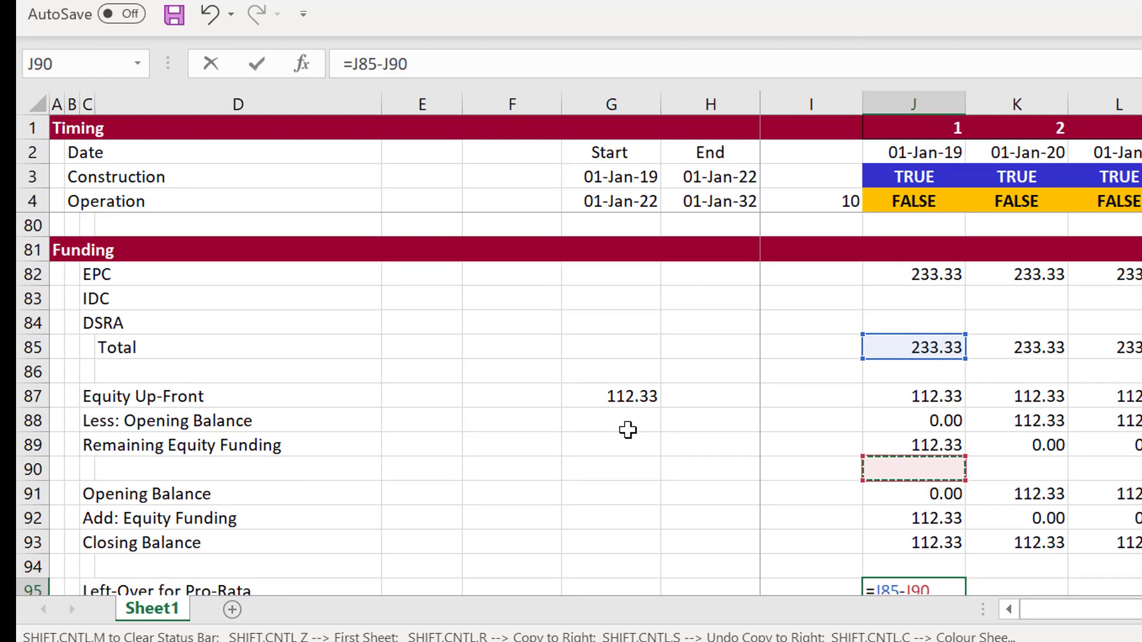
{"action": "key", "text": "Down"}
{"action": "key", "text": "Down"}
{"action": "key", "text": "Down"}
{"action": "key", "text": "Return"}
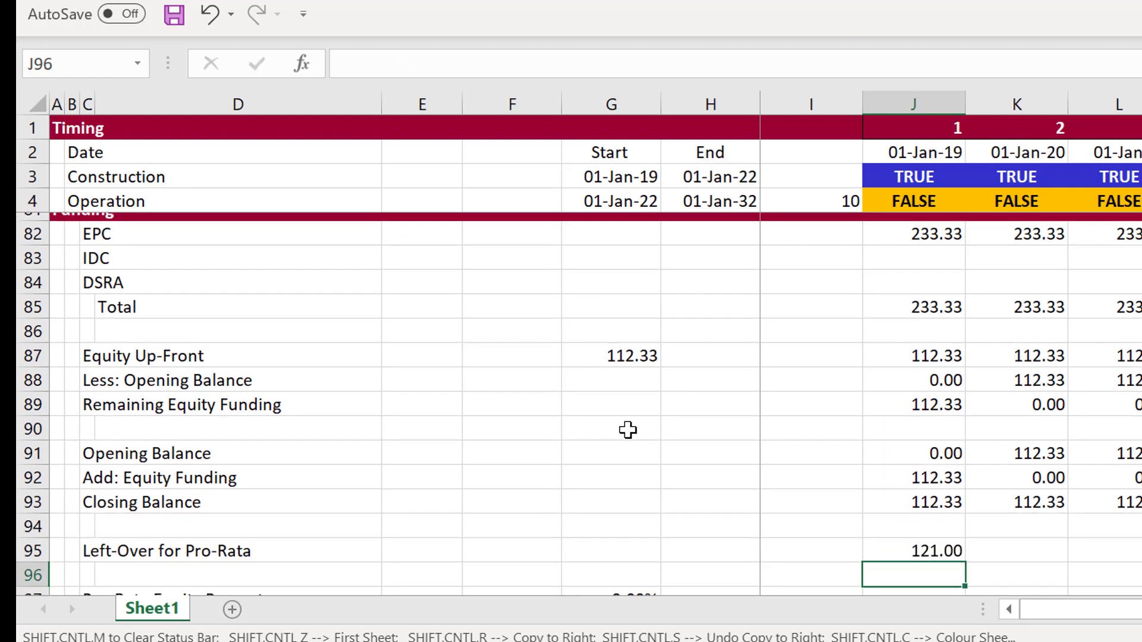
{"action": "key", "text": "Up"}
{"action": "key", "text": "ctrl+shift+r"}
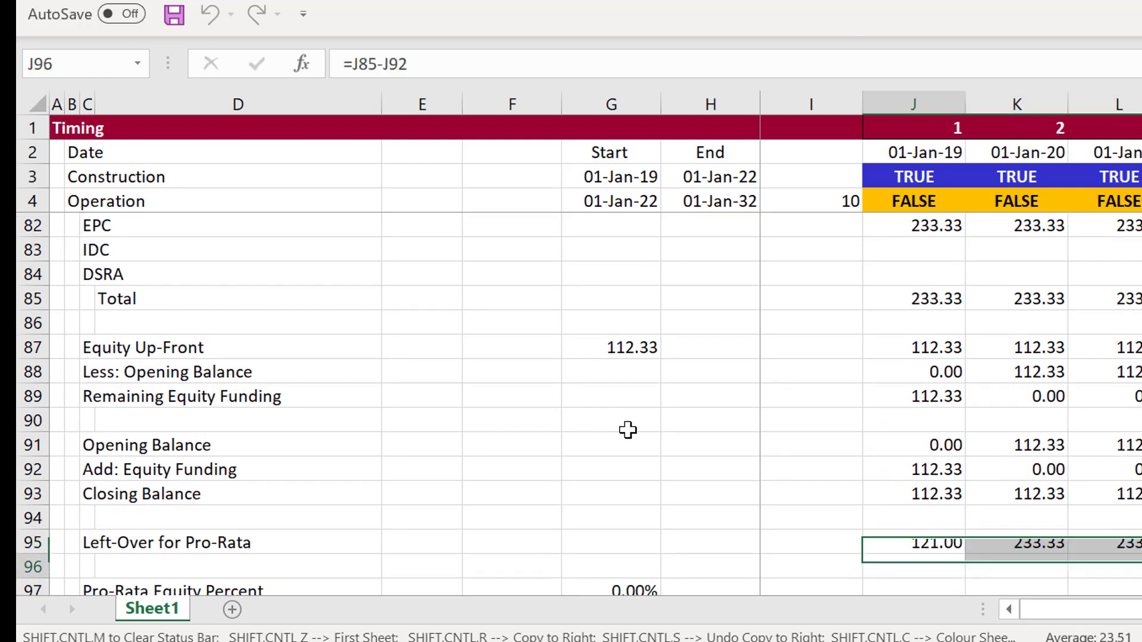
Step: Calculate the pro-rata equity amount in J97 as the left-over funding times the fixed equity percent, =J95*$G$97
{"action": "key", "text": "Down"}
{"action": "key", "text": "Down"}
{"action": "type", "text": "="}
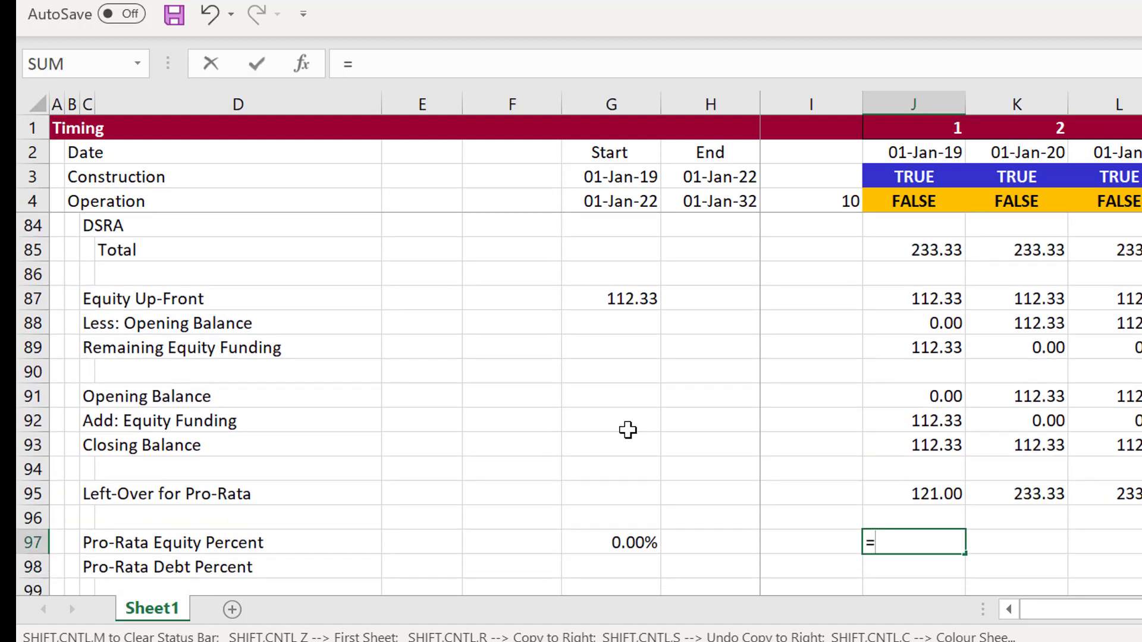
{"action": "key", "text": "Up"}
{"action": "key", "text": "Up"}
{"action": "type", "text": "*"}
{"action": "key", "text": "Left"}
{"action": "key", "text": "Left"}
{"action": "key", "text": "Left"}
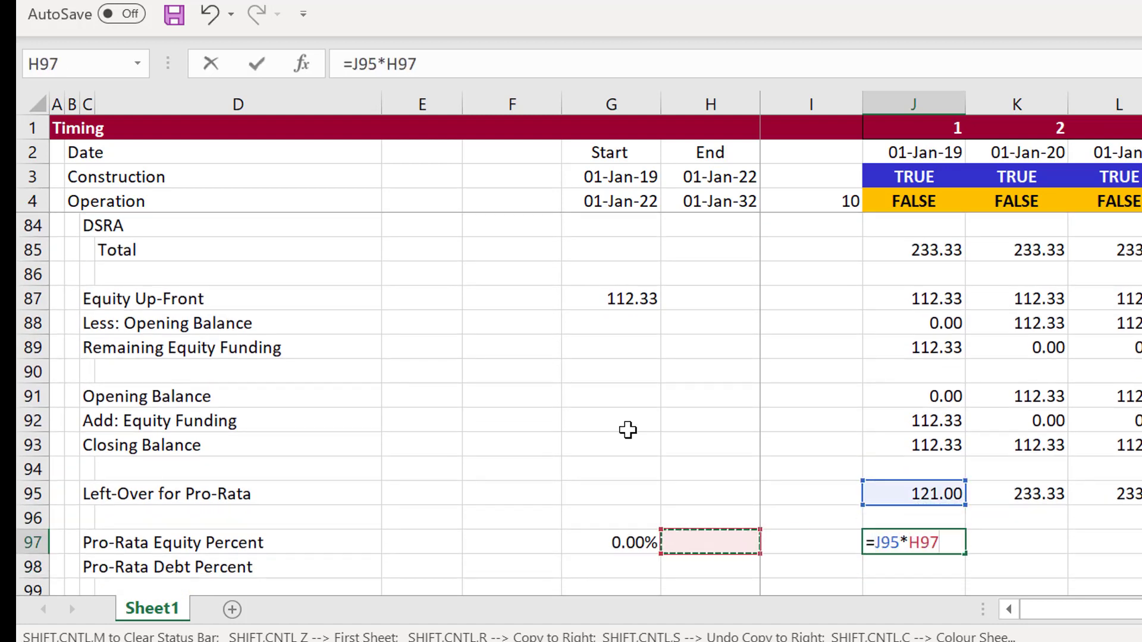
{"action": "key", "text": "F4"}
{"action": "key", "text": "ctrl+Return"}
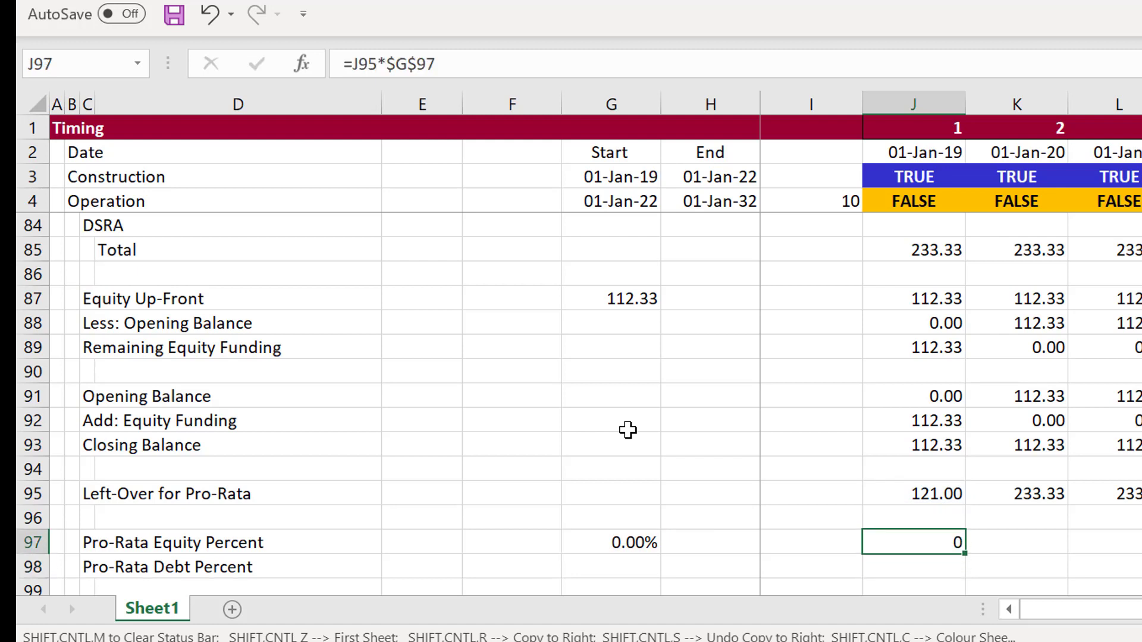
Step: Copy the pro-rata equity amount in J97 across the timeline, shown with two decimals
{"action": "key", "text": "ctrl+shift+r"}
{"action": "key", "text": "Left"}
{"action": "key", "text": "Left"}
{"action": "key", "text": "Left"}
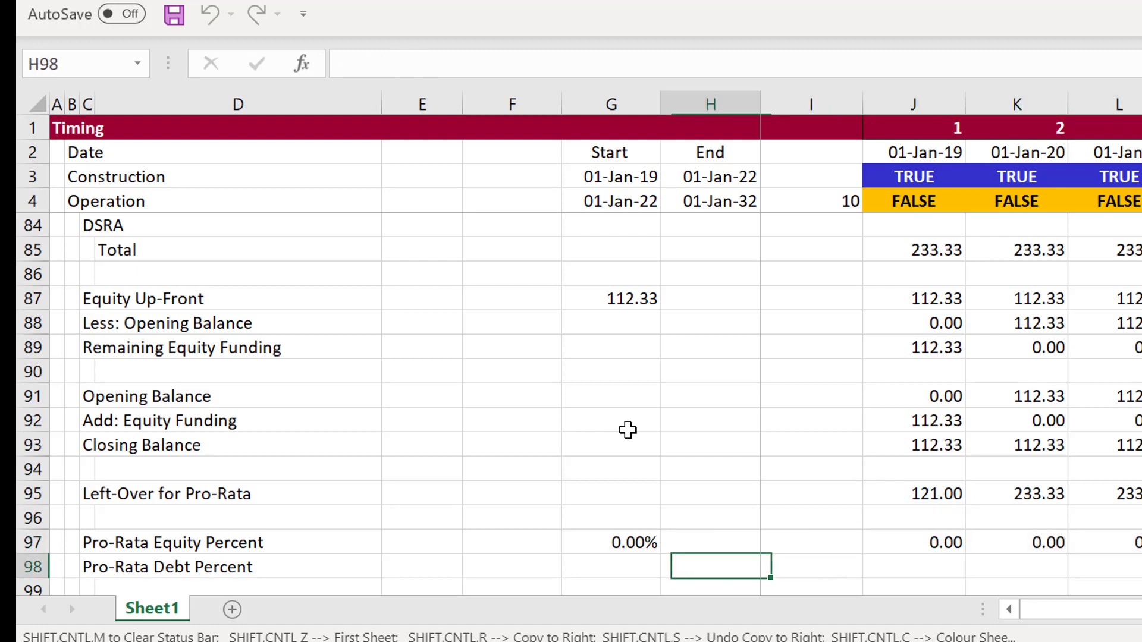
{"action": "type", "text": "="}
{"action": "key", "text": "Page_Up"}
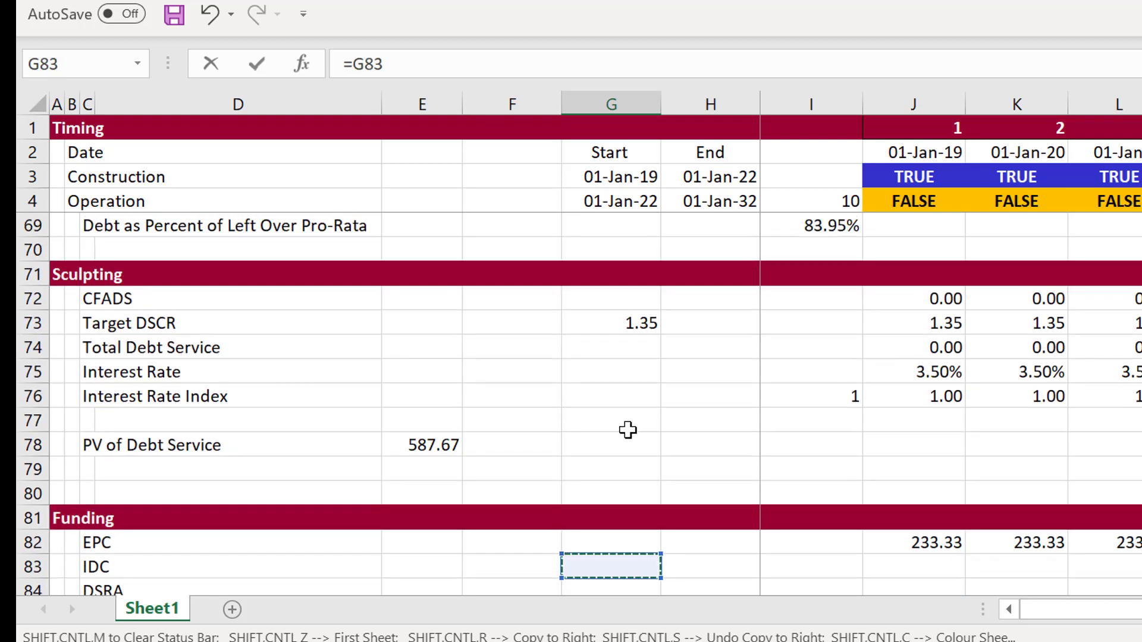
{"action": "key", "text": "Page_Up"}
{"action": "key", "text": "Page_Down"}
{"action": "key", "text": "Up"}
{"action": "key", "text": "Up"}
{"action": "key", "text": "Up"}
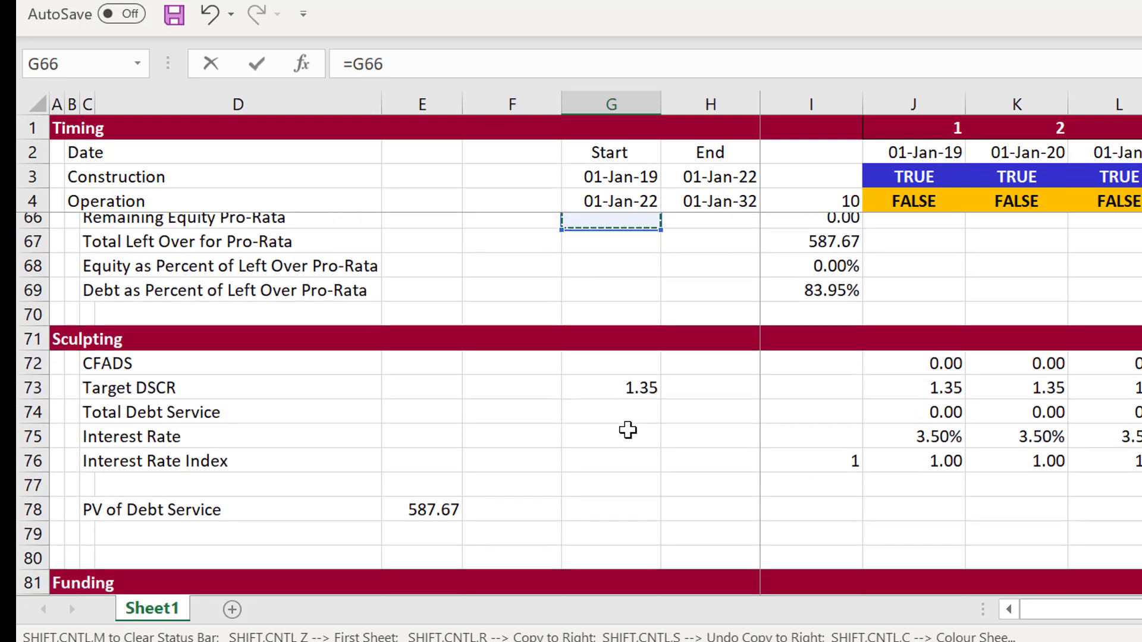
{"action": "key", "text": "Escape"}
Step: Correct Debt as Percent of Left Over Pro-Rata in I69 to divide the debt by the total left over, =I61/I67
{"action": "key", "text": "Page_Up"}
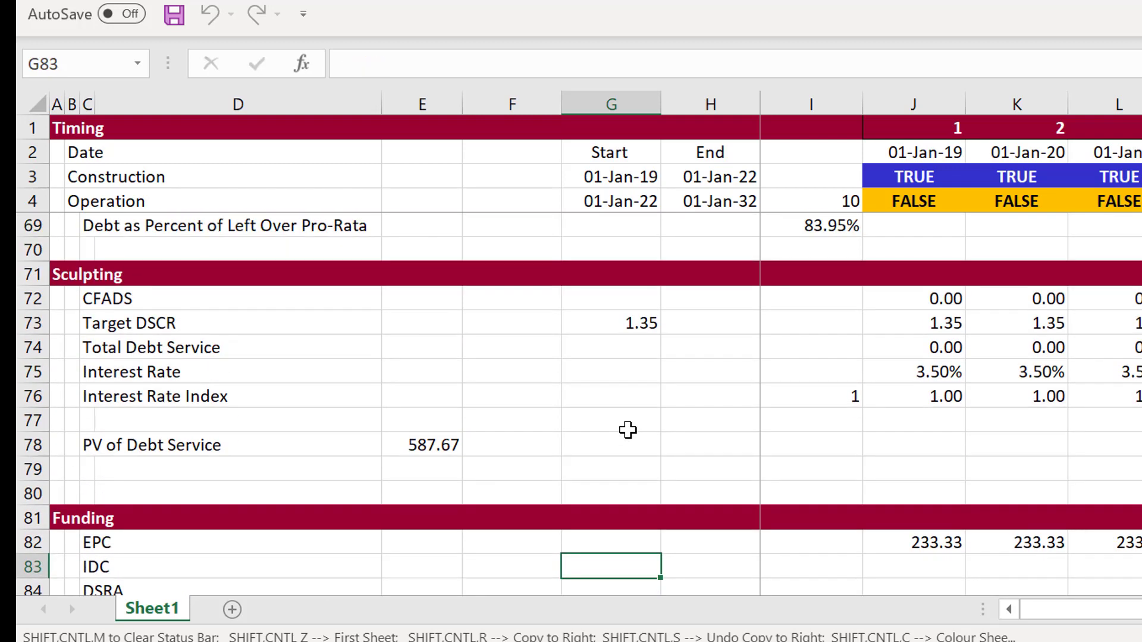
{"action": "key", "text": "Up"}
{"action": "key", "text": "Up"}
{"action": "key", "text": "Up"}
{"action": "key", "text": "Up"}
{"action": "key", "text": "Up"}
{"action": "key", "text": "Up"}
{"action": "key", "text": "Up"}
{"action": "key", "text": "Up"}
{"action": "key", "text": "Up"}
{"action": "key", "text": "Up"}
{"action": "key", "text": "Up"}
{"action": "key", "text": "Up"}
{"action": "key", "text": "Up"}
{"action": "key", "text": "Up"}
{"action": "key", "text": "Up"}
{"action": "key", "text": "Up"}
{"action": "key", "text": "Up"}
{"action": "key", "text": "Up"}
{"action": "key", "text": "Up"}
{"action": "key", "text": "Up"}
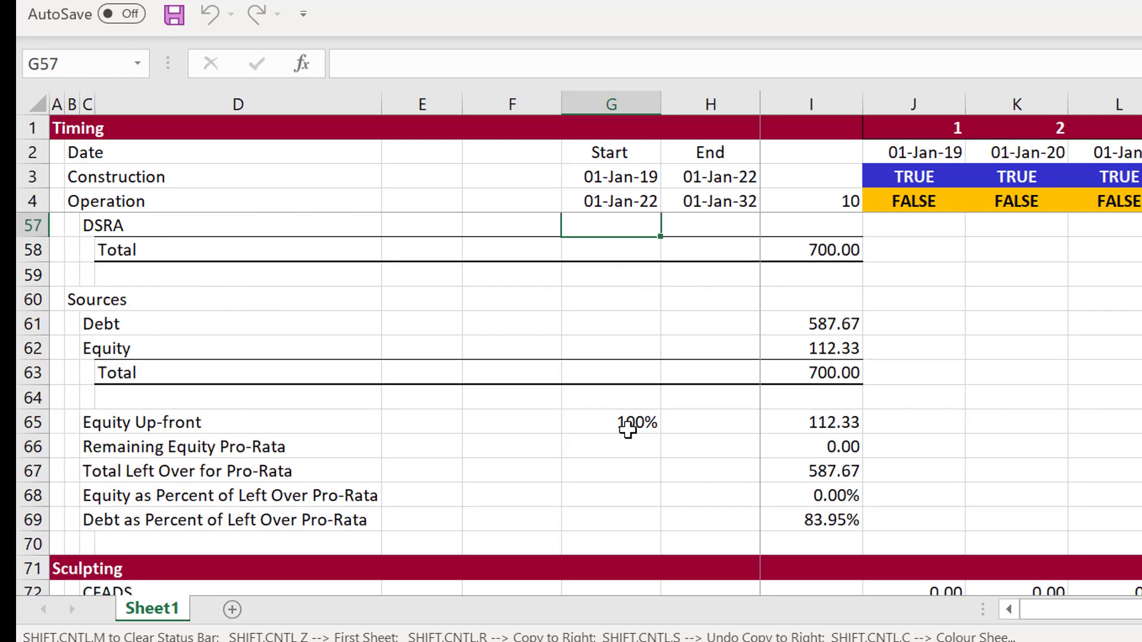
{"action": "key", "text": "Down"}
{"action": "key", "text": "Down"}
{"action": "key", "text": "Down"}
{"action": "key", "text": "Down"}
{"action": "key", "text": "Down"}
{"action": "key", "text": "Down"}
{"action": "key", "text": "Down"}
{"action": "key", "text": "Down"}
{"action": "key", "text": "Down"}
{"action": "key", "text": "Down"}
{"action": "key", "text": "Down"}
{"action": "key", "text": "Right"}
{"action": "key", "text": "Right"}
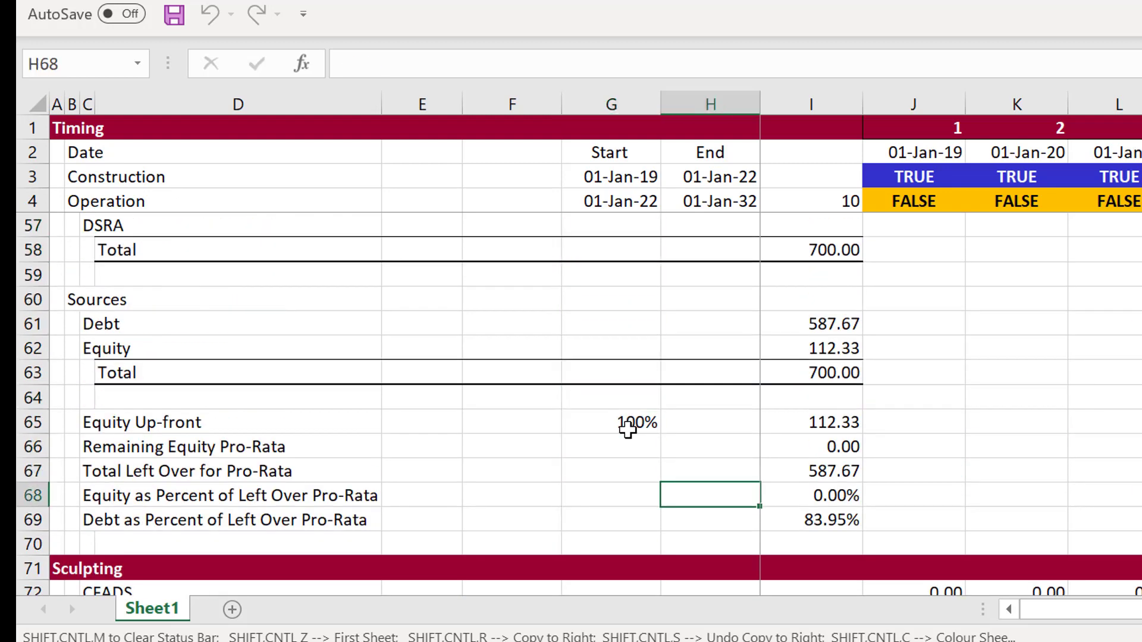
{"action": "key", "text": "Down"}
{"action": "type", "text": "="}
{"action": "key", "text": "Up"}
{"action": "key", "text": "Up"}
{"action": "key", "text": "Up"}
{"action": "key", "text": "Up"}
{"action": "key", "text": "Up"}
{"action": "key", "text": "Up"}
{"action": "key", "text": "Up"}
{"action": "key", "text": "Up"}
{"action": "key", "text": "Up"}
{"action": "key", "text": "Up"}
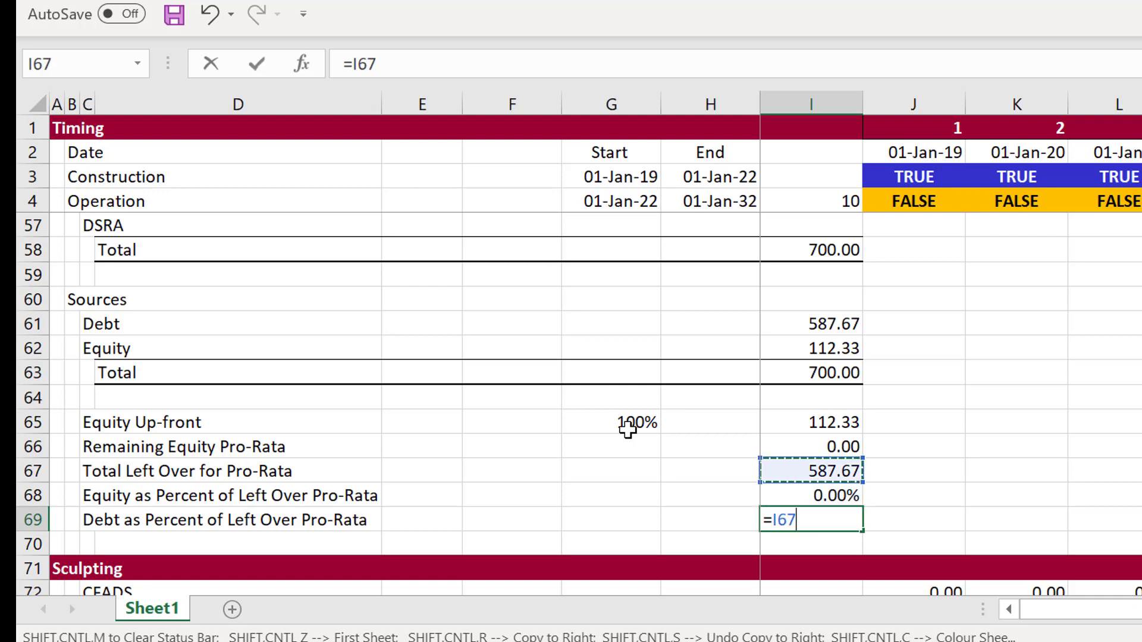
{"action": "key", "text": "Down"}
{"action": "key", "text": "Down"}
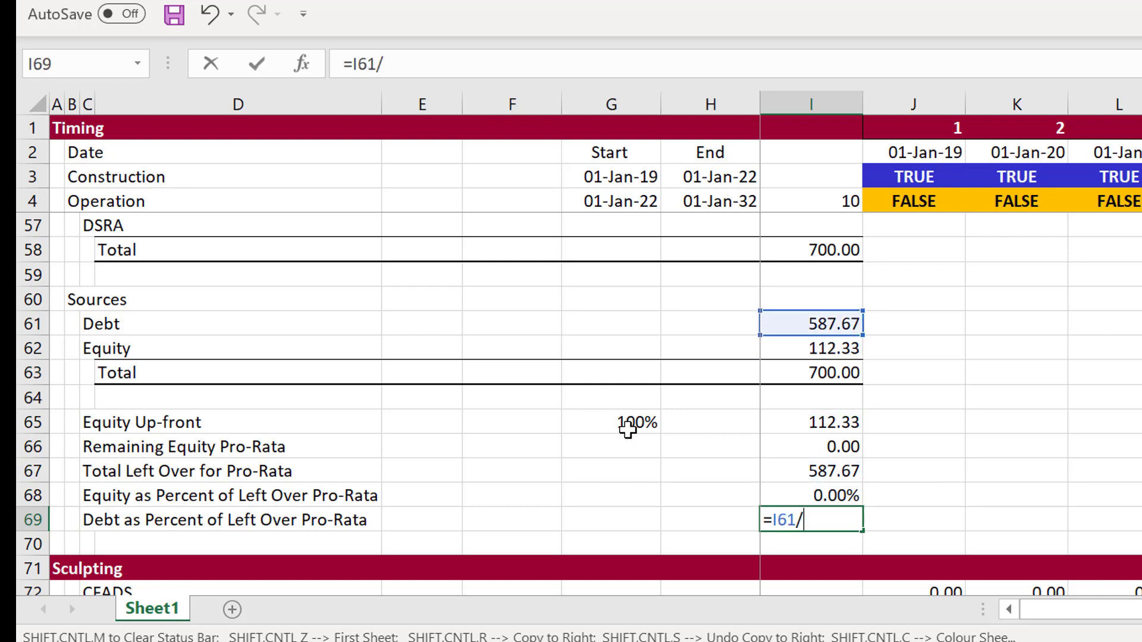
{"action": "type", "text": "/"}
{"action": "key", "text": "Up"}
{"action": "key", "text": "Up"}
{"action": "key", "text": "Return"}
Step: Link the Pro-Rata Debt Percent in G98 to the debt percentage in the Sources section, =I69
{"action": "key", "text": "Down"}
{"action": "key", "text": "Down"}
{"action": "key", "text": "Down"}
{"action": "key", "text": "Down"}
{"action": "key", "text": "Down"}
{"action": "key", "text": "Down"}
{"action": "key", "text": "Down"}
{"action": "key", "text": "Down"}
{"action": "key", "text": "Down"}
{"action": "key", "text": "Down"}
{"action": "key", "text": "Down"}
{"action": "key", "text": "Down"}
{"action": "key", "text": "Down"}
{"action": "key", "text": "Down"}
{"action": "key", "text": "Down"}
{"action": "key", "text": "Down"}
{"action": "key", "text": "Down"}
{"action": "key", "text": "Down"}
{"action": "key", "text": "Down"}
{"action": "key", "text": "Down"}
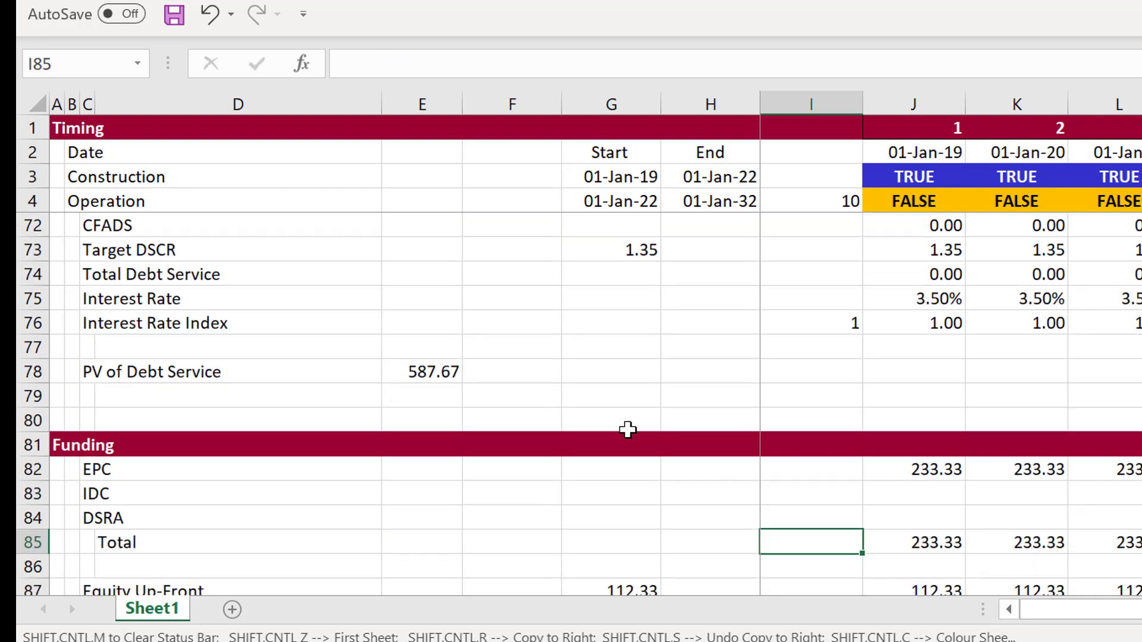
{"action": "key", "text": "Up"}
{"action": "key", "text": "Up"}
{"action": "key", "text": "Left"}
{"action": "key", "text": "Left"}
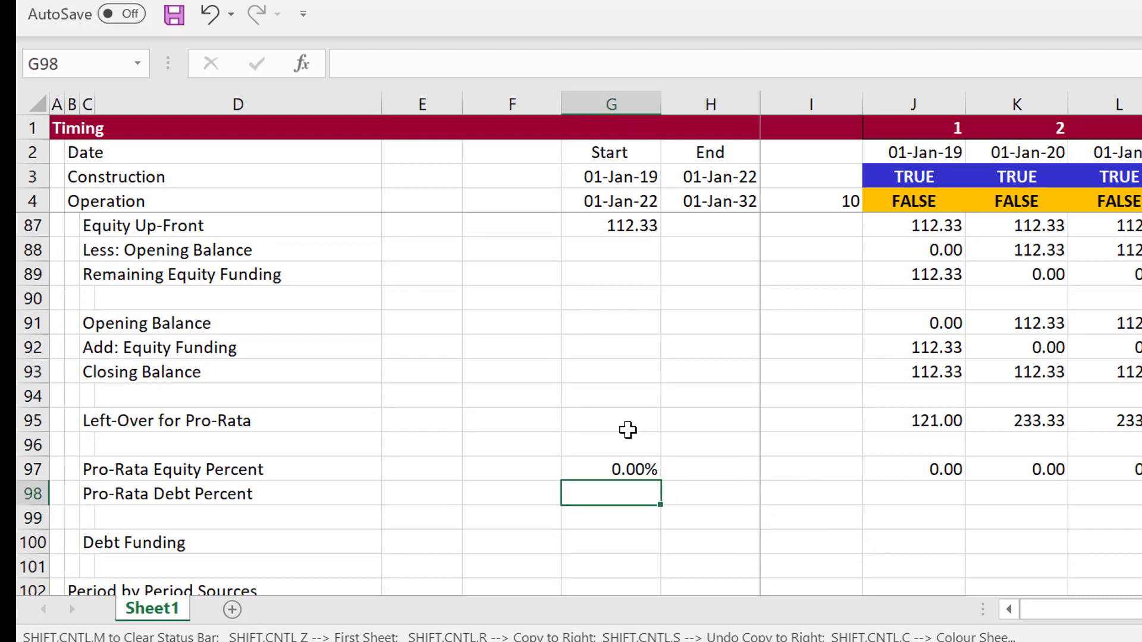
{"action": "type", "text": "="}
{"action": "key", "text": "Up"}
{"action": "key", "text": "Up"}
{"action": "key", "text": "Up"}
{"action": "key", "text": "Up"}
{"action": "key", "text": "Up"}
{"action": "key", "text": "Up"}
{"action": "key", "text": "Up"}
{"action": "key", "text": "Up"}
{"action": "key", "text": "Up"}
{"action": "key", "text": "Up"}
{"action": "key", "text": "Up"}
{"action": "key", "text": "Up"}
{"action": "key", "text": "Up"}
{"action": "key", "text": "Up"}
{"action": "key", "text": "Up"}
{"action": "key", "text": "Up"}
{"action": "key", "text": "Up"}
{"action": "key", "text": "Up"}
{"action": "key", "text": "Up"}
{"action": "key", "text": "Up"}
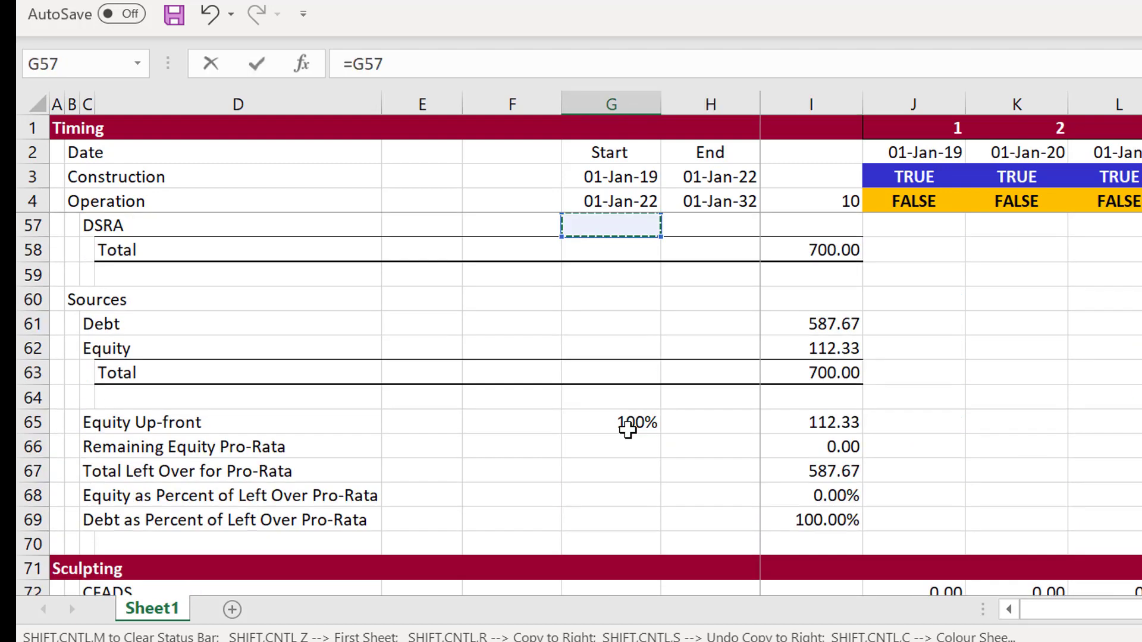
{"action": "key", "text": "Down"}
{"action": "key", "text": "Down"}
{"action": "key", "text": "Down"}
{"action": "key", "text": "Down"}
{"action": "key", "text": "Down"}
{"action": "key", "text": "Down"}
{"action": "key", "text": "Down"}
{"action": "key", "text": "Down"}
{"action": "key", "text": "Down"}
{"action": "key", "text": "Down"}
{"action": "key", "text": "Down"}
{"action": "key", "text": "Down"}
{"action": "key", "text": "Down"}
{"action": "key", "text": "Down"}
{"action": "key", "text": "Up"}
{"action": "key", "text": "Up"}
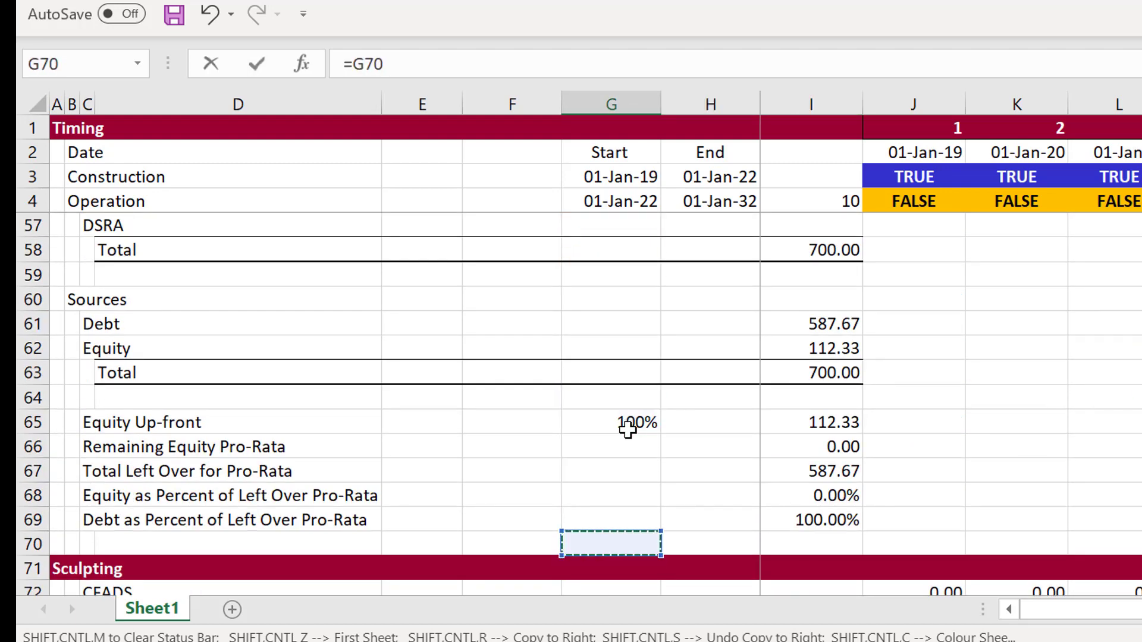
{"action": "key", "text": "Right"}
{"action": "key", "text": "Right"}
{"action": "key", "text": "Return"}
{"action": "key", "text": "Up"}
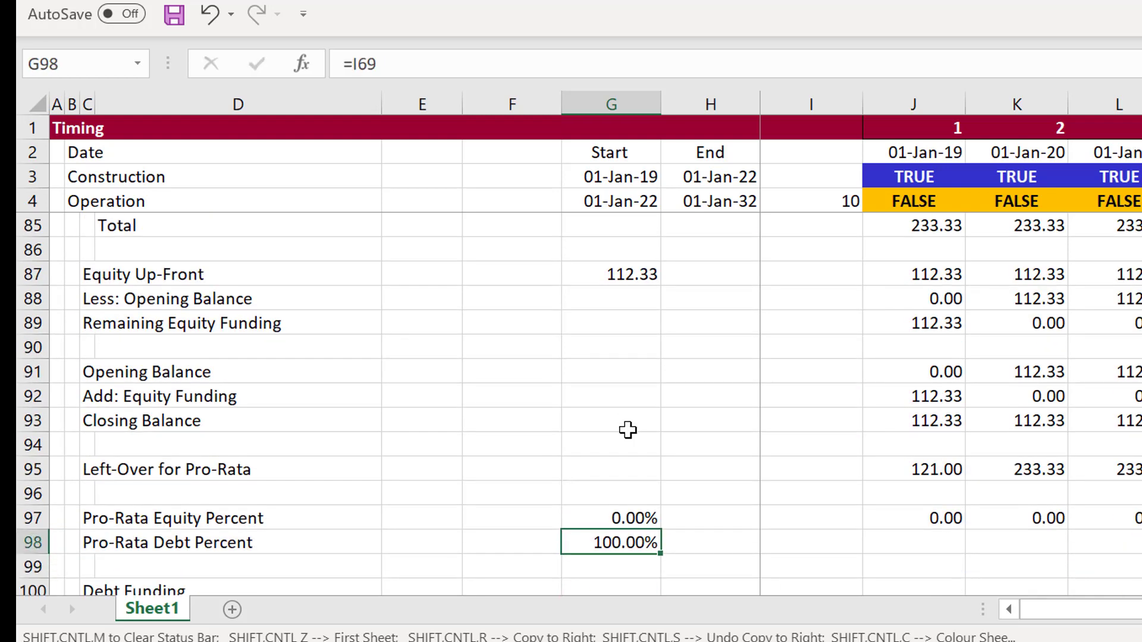
Step: Calculate the pro-rata debt amount in J98 as =J95*$G$98, format it with two decimals and copy it across the timeline
{"action": "key", "text": "Right"}
{"action": "key", "text": "Right"}
{"action": "key", "text": "Right"}
{"action": "type", "text": "="}
{"action": "key", "text": "Up"}
{"action": "key", "text": "Up"}
{"action": "key", "text": "Up"}
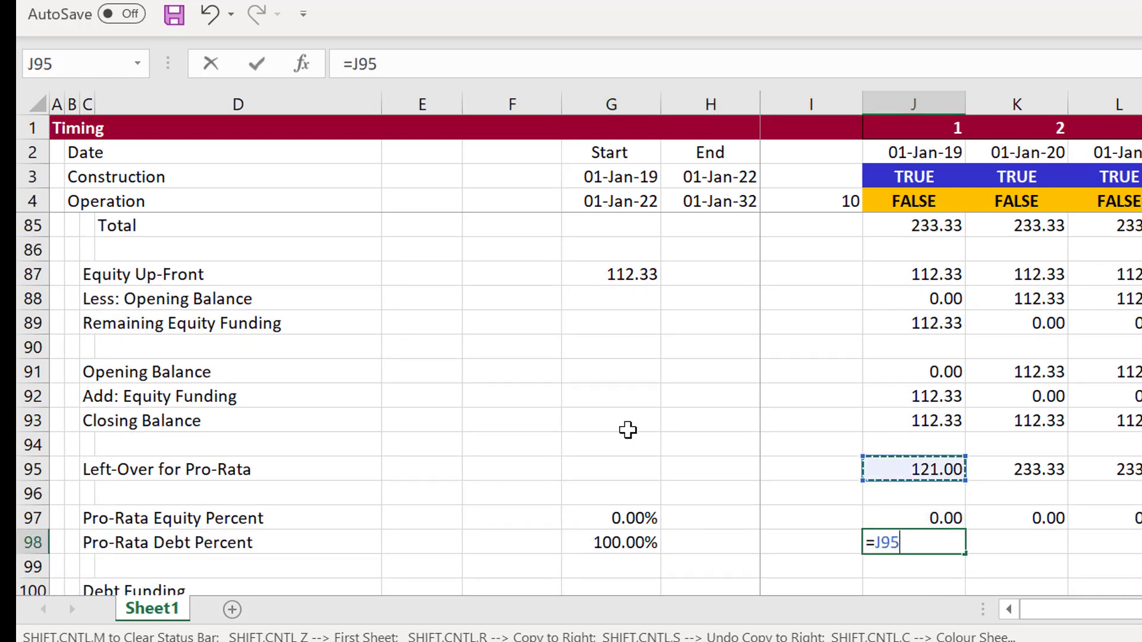
{"action": "type", "text": "*"}
{"action": "key", "text": "Left"}
{"action": "key", "text": "Left"}
{"action": "key", "text": "Left"}
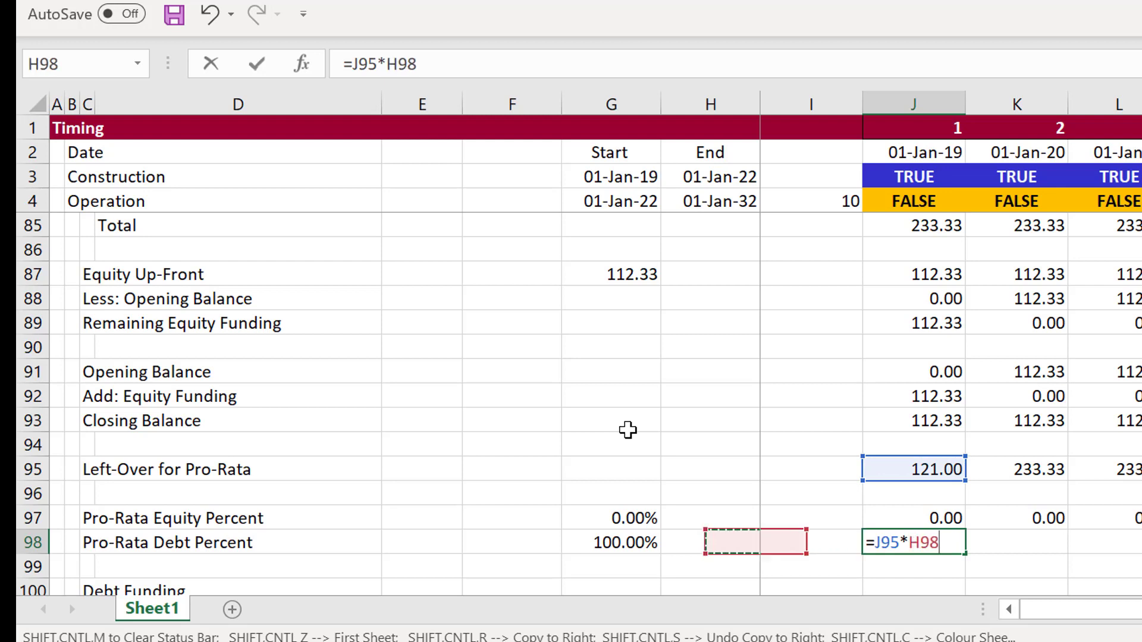
{"action": "key", "text": "F4"}
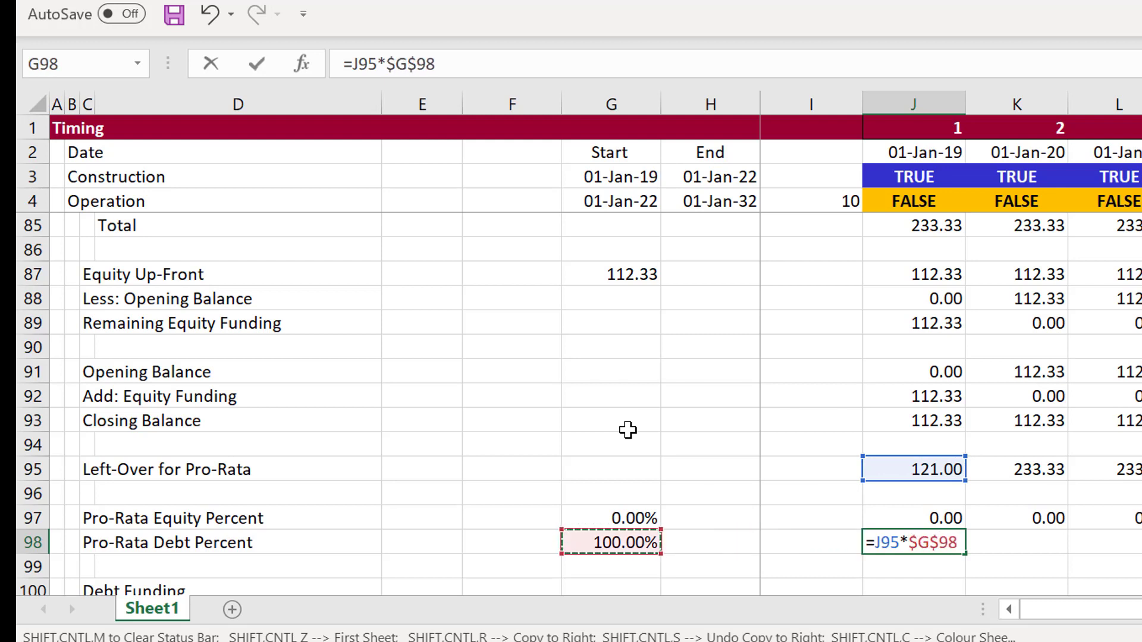
{"action": "key", "text": "Return"}
{"action": "key", "text": "Up"}
{"action": "key", "text": "ctrl+shift+1"}
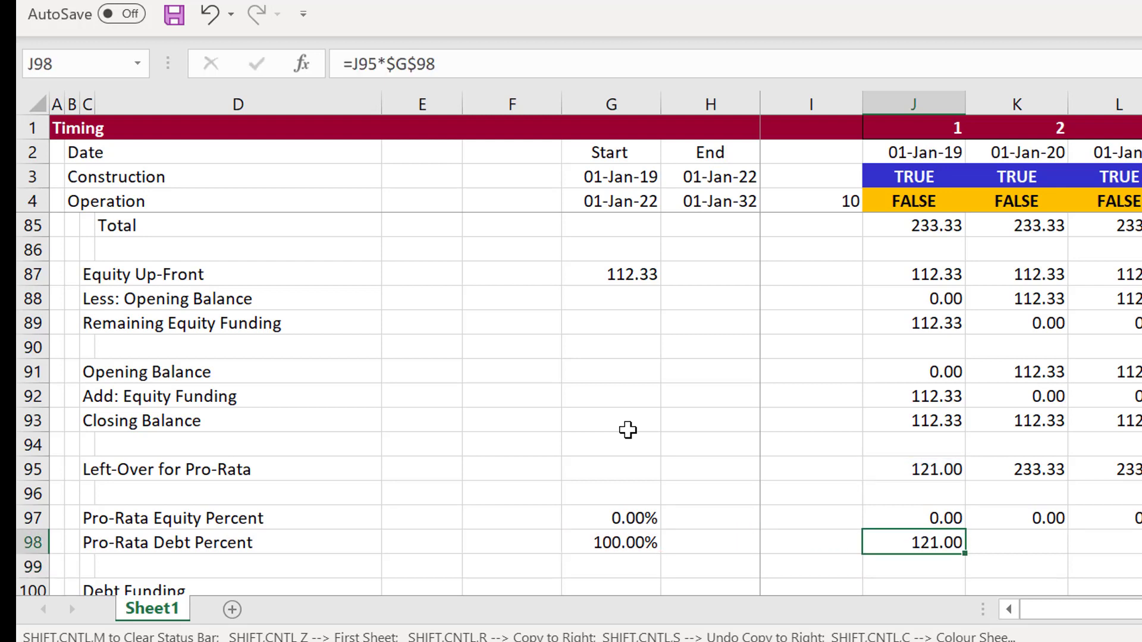
{"action": "key", "text": "ctrl+shift+r"}
Step: Link Debt Funding in J100 to the pro-rata debt amount, =J98, and copy it across the timeline
{"action": "left_click", "coordinate": [627, 430]}
{"action": "key", "text": "Down"}
{"action": "key", "text": "Down"}
{"action": "key", "text": "Down"}
{"action": "key", "text": "Down"}
{"action": "key", "text": "Down"}
{"action": "key", "text": "Down"}
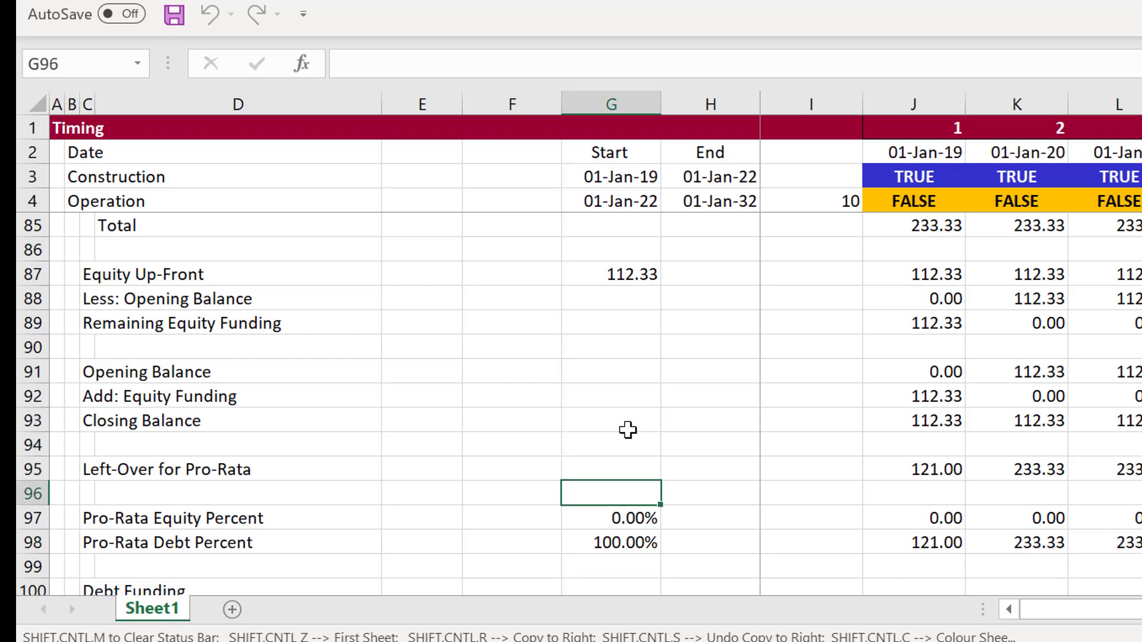
{"action": "key", "text": "Down"}
{"action": "key", "text": "Down"}
{"action": "key", "text": "Up"}
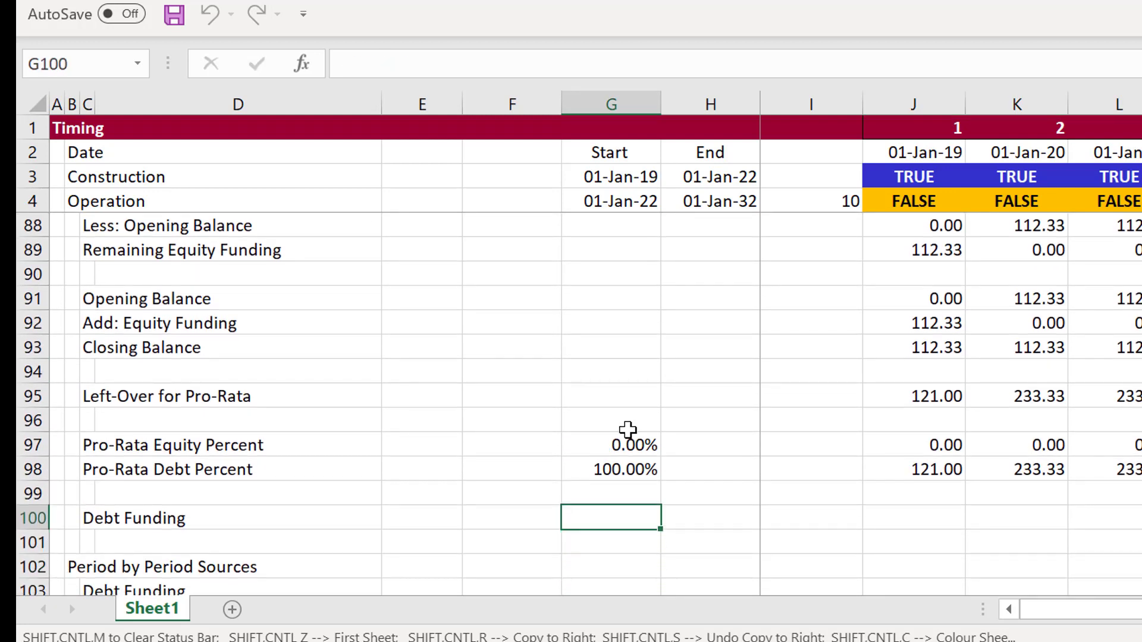
{"action": "key", "text": "Right"}
{"action": "key", "text": "Right"}
{"action": "key", "text": "Right"}
{"action": "key", "text": "Right"}
{"action": "key", "text": "Left"}
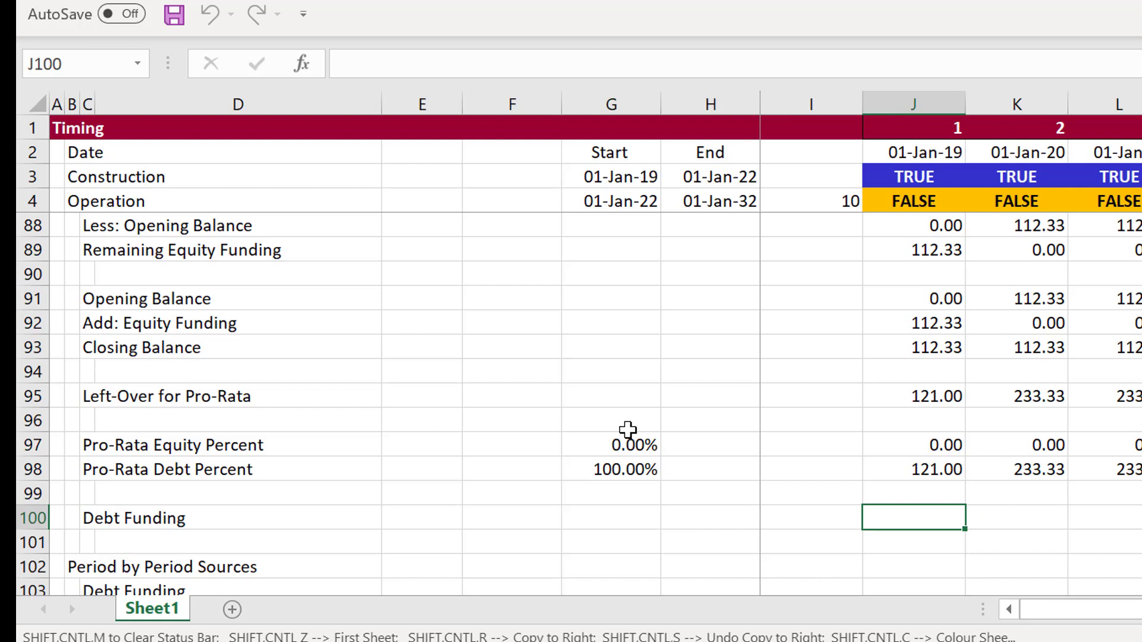
{"action": "type", "text": "="}
{"action": "key", "text": "Up"}
{"action": "key", "text": "Up"}
{"action": "key", "text": "Up"}
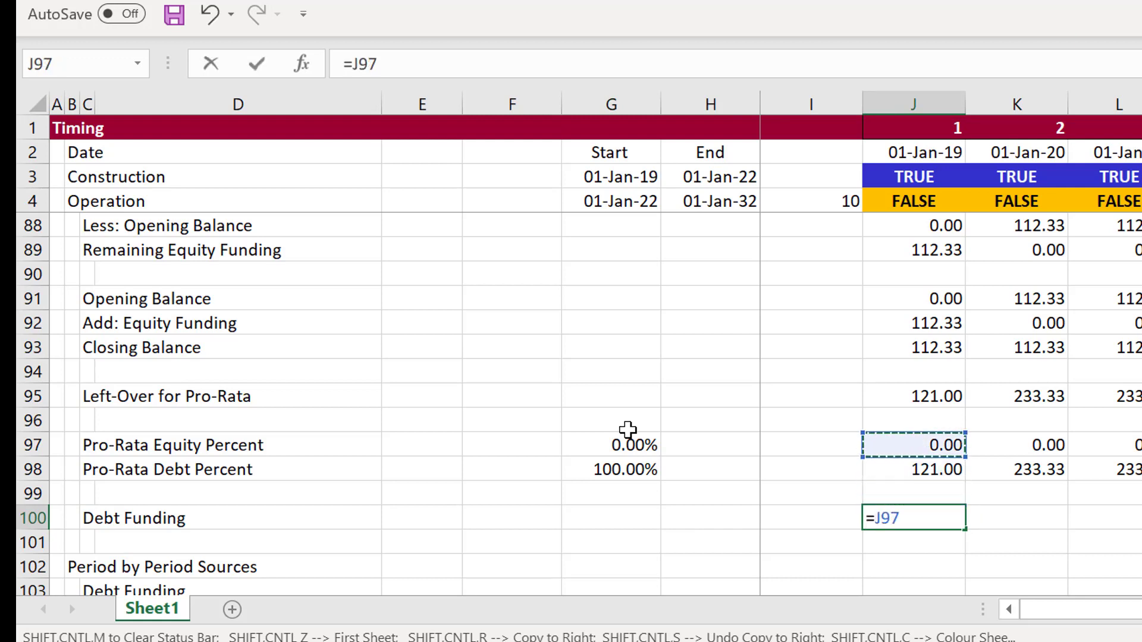
{"action": "key", "text": "Down"}
{"action": "key", "text": "Return"}
{"action": "key", "text": "Up"}
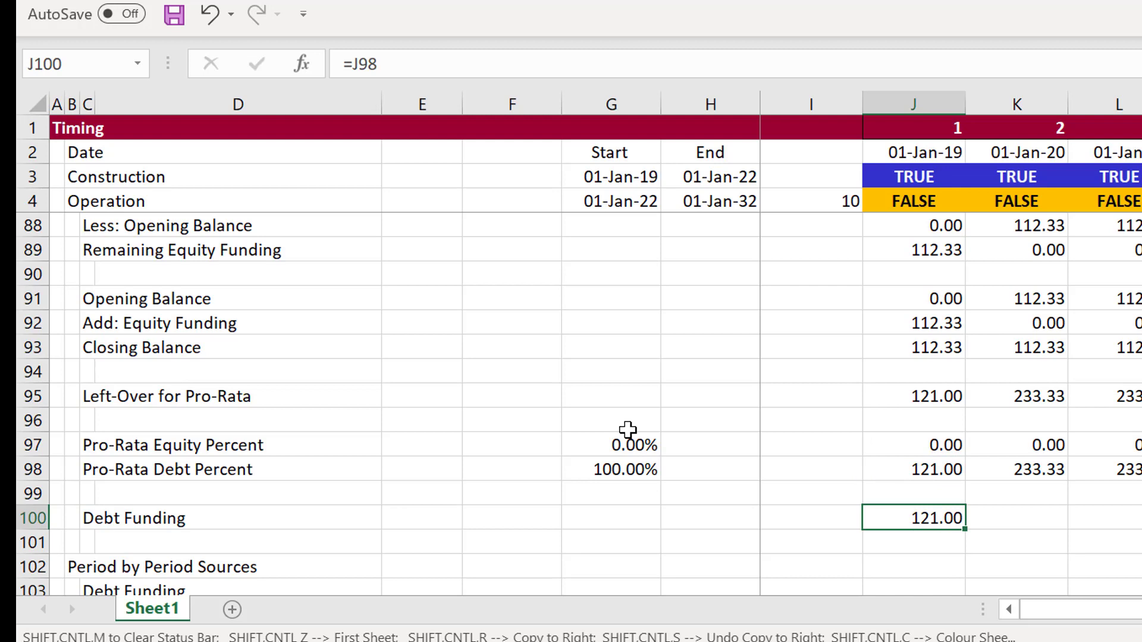
{"action": "key", "text": "ctrl+shift+r"}
Step: Link Debt Funding under Period by Period Sources in J103 to the debt funding row above, =J100
{"action": "key", "text": "Down"}
{"action": "key", "text": "Down"}
{"action": "key", "text": "Down"}
{"action": "key", "text": "Down"}
{"action": "key", "text": "Down"}
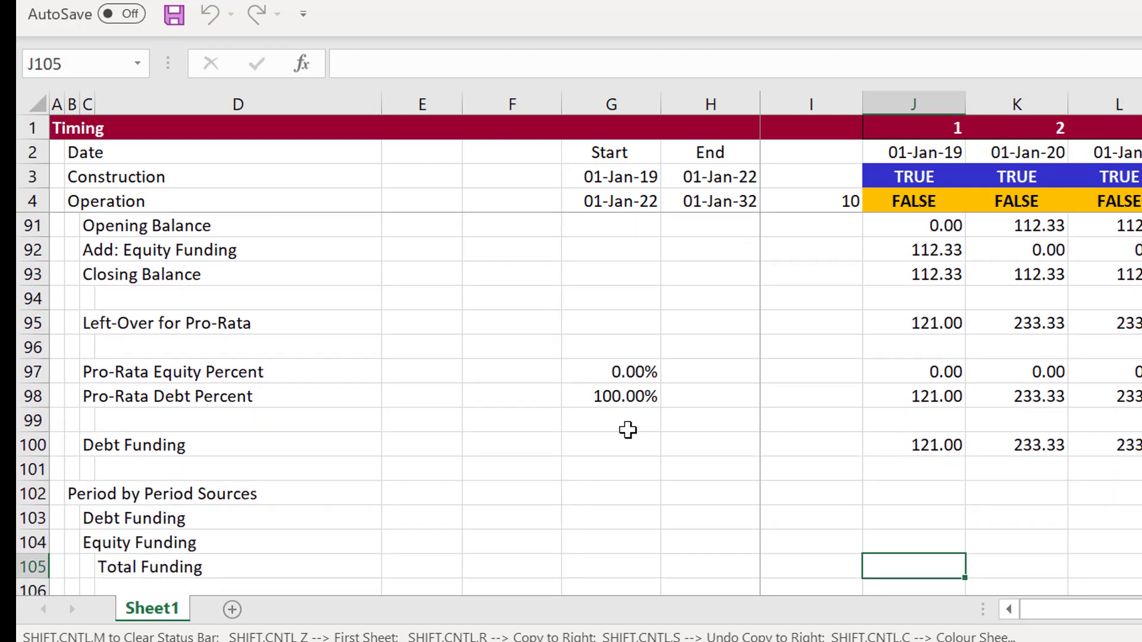
{"action": "key", "text": "Up"}
{"action": "key", "text": "Up"}
{"action": "type", "text": "="}
{"action": "key", "text": "Up"}
{"action": "key", "text": "Up"}
{"action": "key", "text": "Up"}
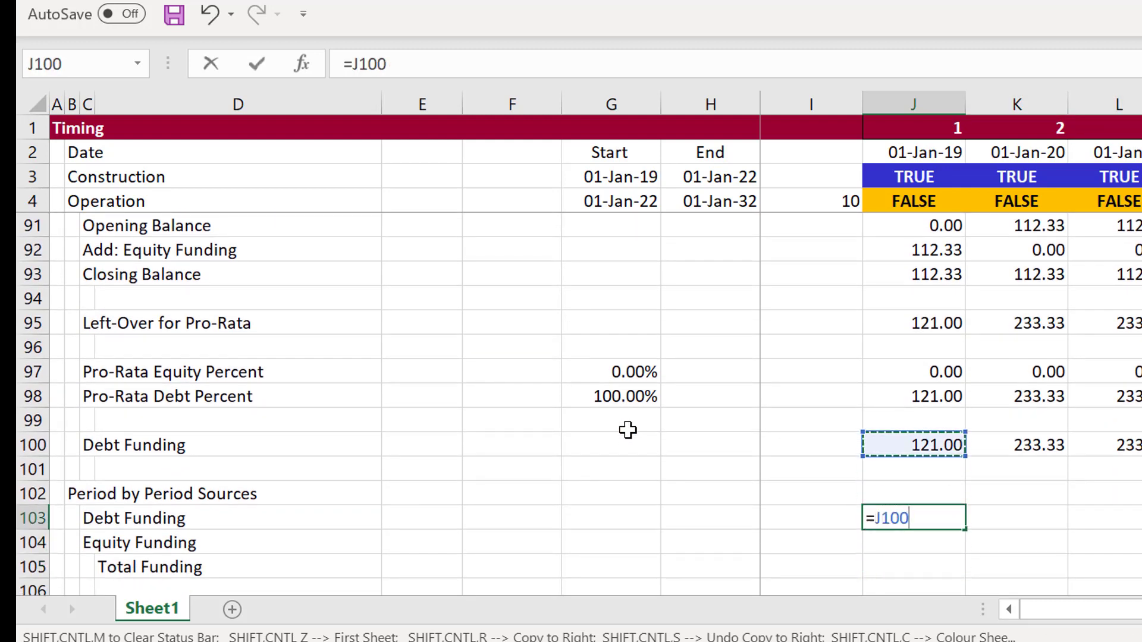
{"action": "key", "text": "Return"}
Step: Calculate Equity Funding in J104 as pro-rata equity plus up-front equity funding, =J97+J92
{"action": "type", "text": "="}
{"action": "key", "text": "Up"}
{"action": "key", "text": "Up"}
{"action": "key", "text": "Up"}
{"action": "key", "text": "Up"}
{"action": "key", "text": "Up"}
{"action": "key", "text": "Up"}
{"action": "key", "text": "Up"}
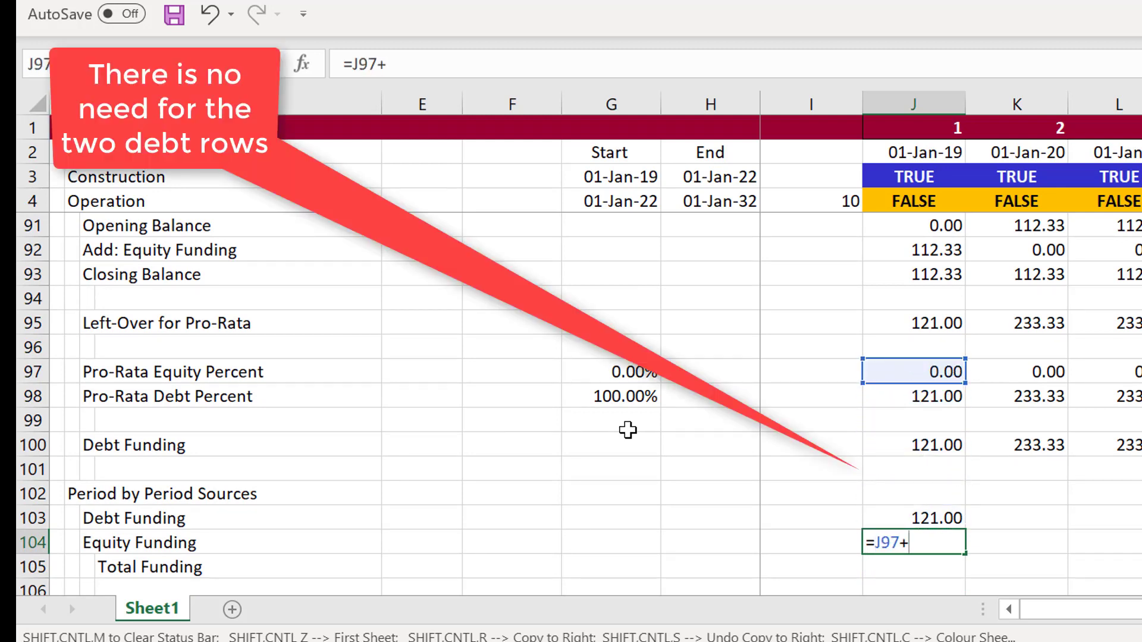
{"action": "type", "text": "+"}
{"action": "key", "text": "Up"}
{"action": "key", "text": "Up"}
{"action": "key", "text": "Up"}
{"action": "key", "text": "Up"}
{"action": "key", "text": "Up"}
{"action": "key", "text": "Up"}
{"action": "key", "text": "Up"}
{"action": "key", "text": "Up"}
{"action": "key", "text": "Up"}
{"action": "key", "text": "Up"}
{"action": "key", "text": "Up"}
{"action": "key", "text": "Up"}
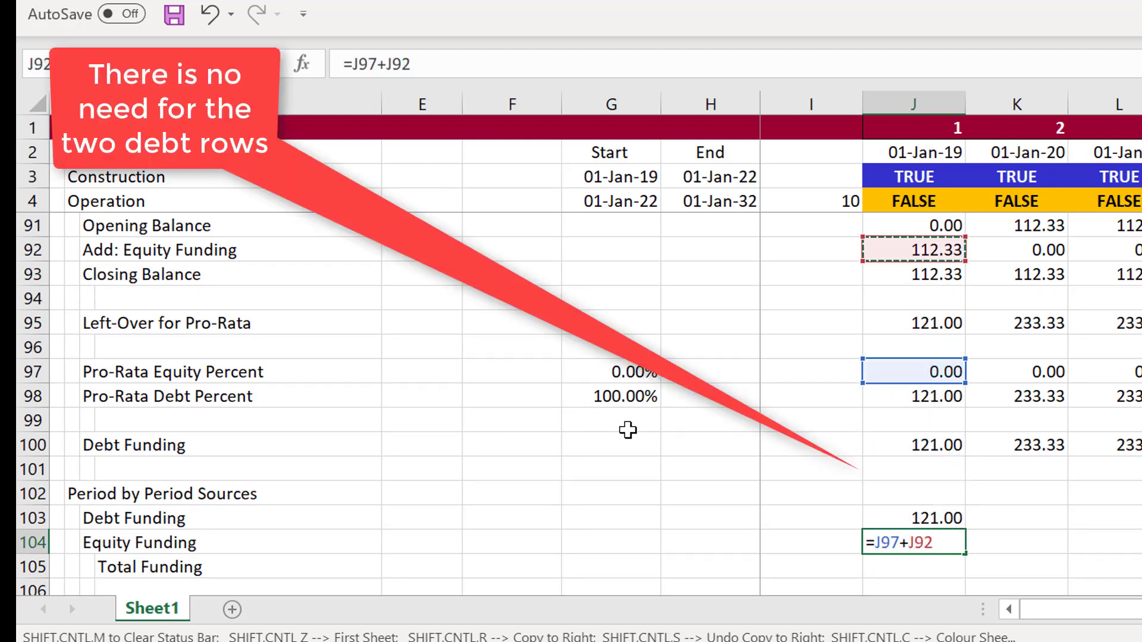
{"action": "key", "text": "Return"}
{"action": "key", "text": "Up"}
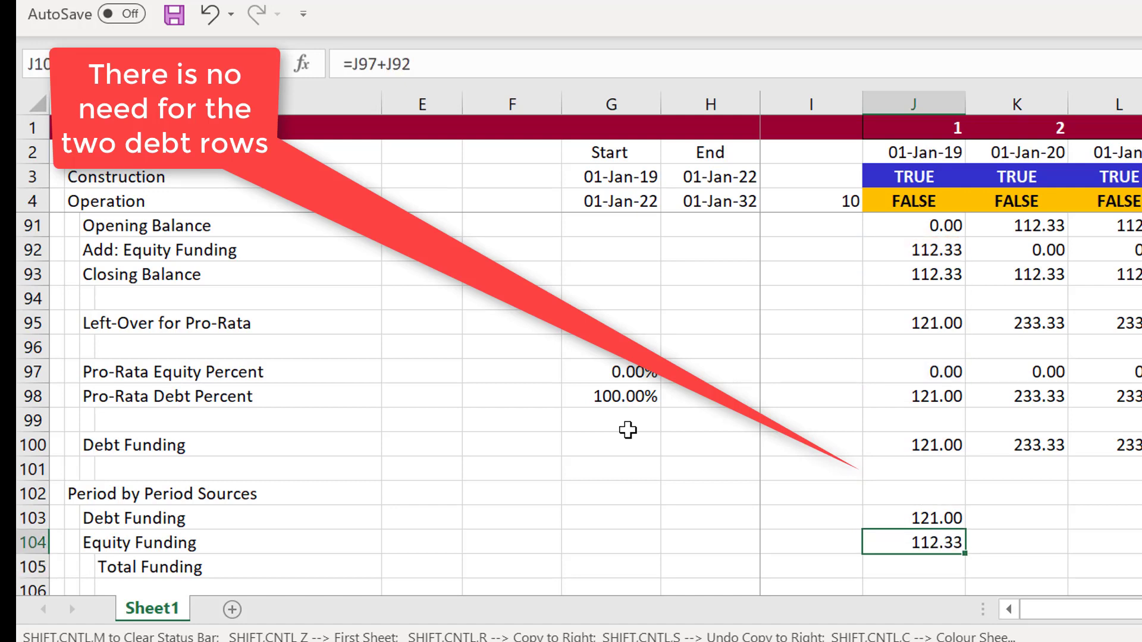
Step: Sum the debt and equity funding into Total Funding in J105
{"action": "key", "text": "Down"}
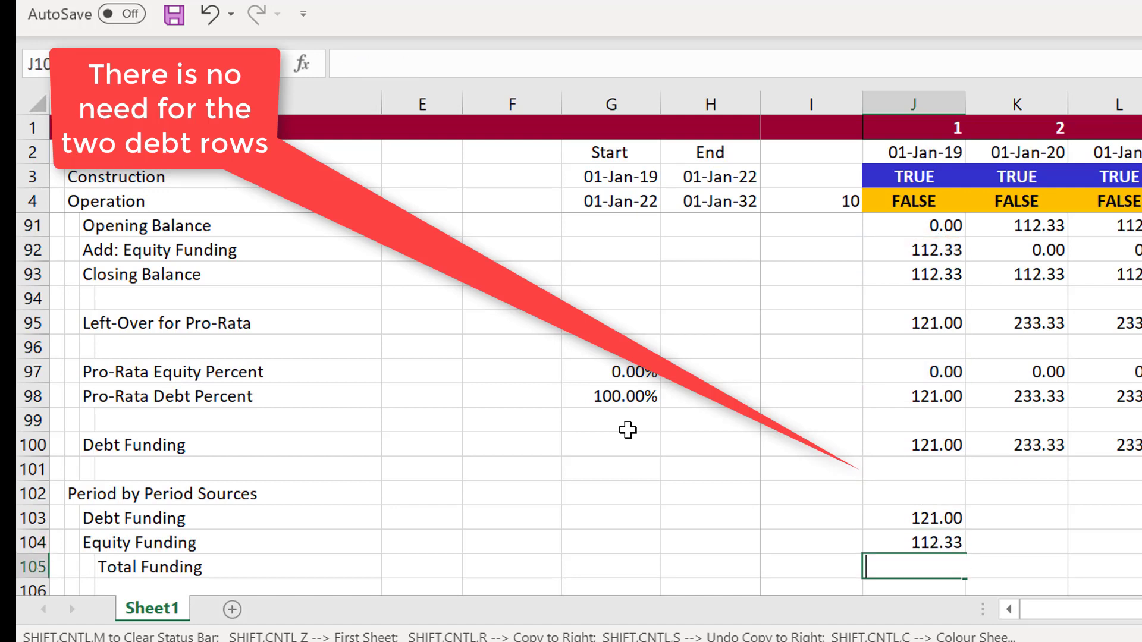
{"action": "key", "text": "alt+equal"}
{"action": "key", "text": "Return"}
Step: Copy the Debt Funding, Equity Funding and Total Funding formulas in J103:J105 across the timeline
{"action": "key", "text": "Up"}
{"action": "key", "text": "Up"}
{"action": "key", "text": "Up"}
{"action": "key", "text": "shift+Down"}
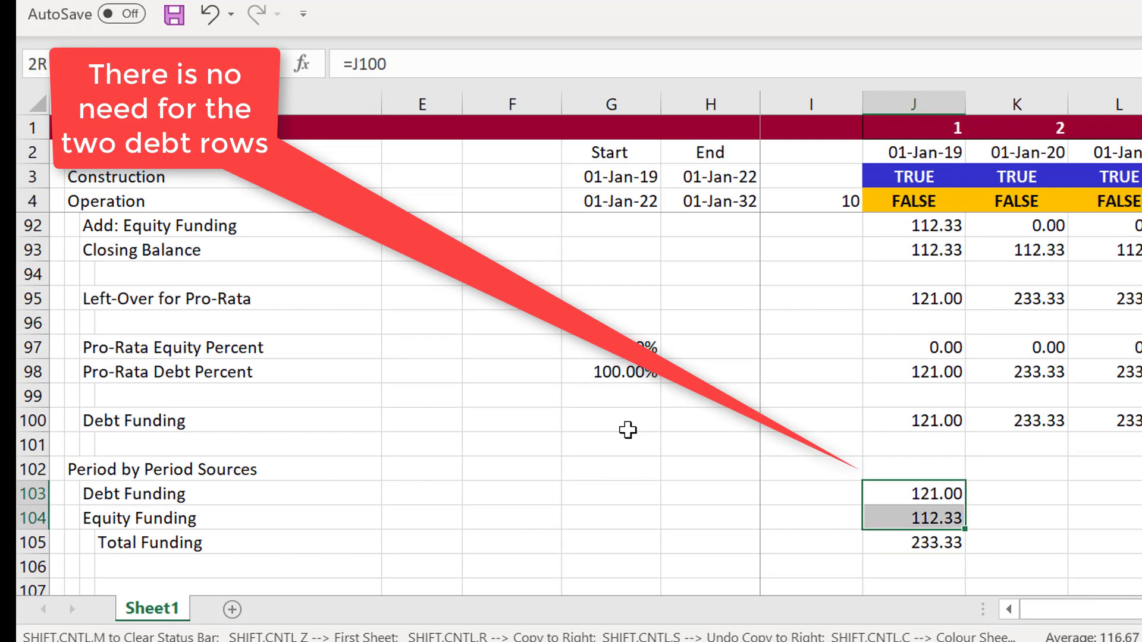
{"action": "key", "text": "shift+Down"}
{"action": "key", "text": "ctrl+shift+r"}
Step: Set the Up-Front Equity percentage in the Financing assumptions to 0%
{"action": "key", "text": "Left"}
{"action": "key", "text": "Left"}
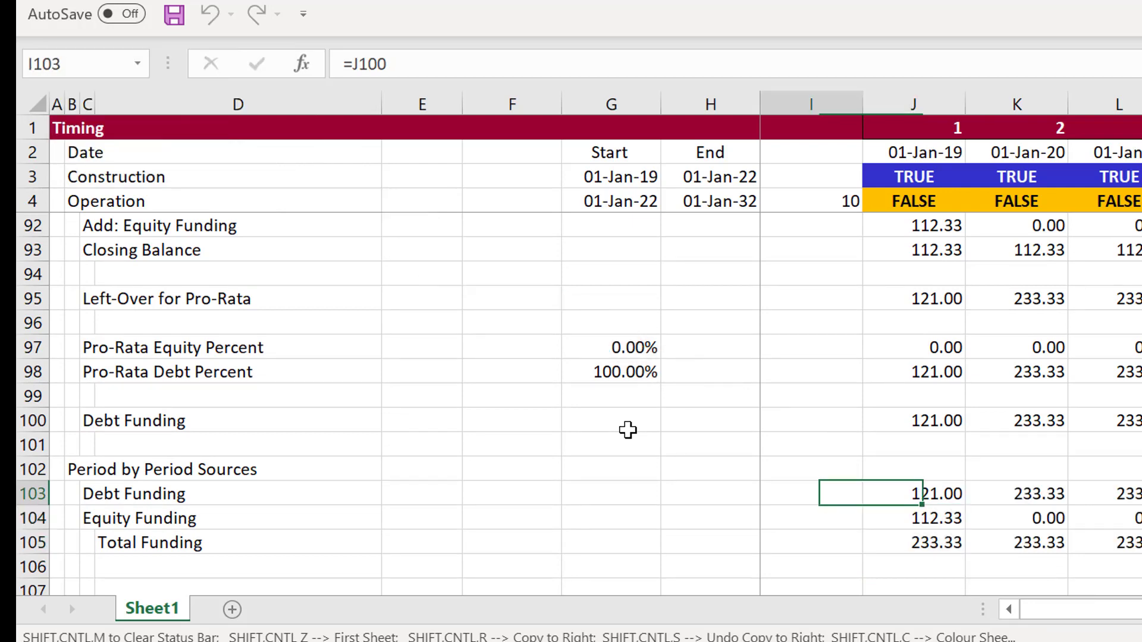
{"action": "key", "text": "Page_Up"}
{"action": "key", "text": "Page_Up"}
{"action": "key", "text": "Page_Up"}
{"action": "key", "text": "Page_Up"}
{"action": "key", "text": "Page_Up"}
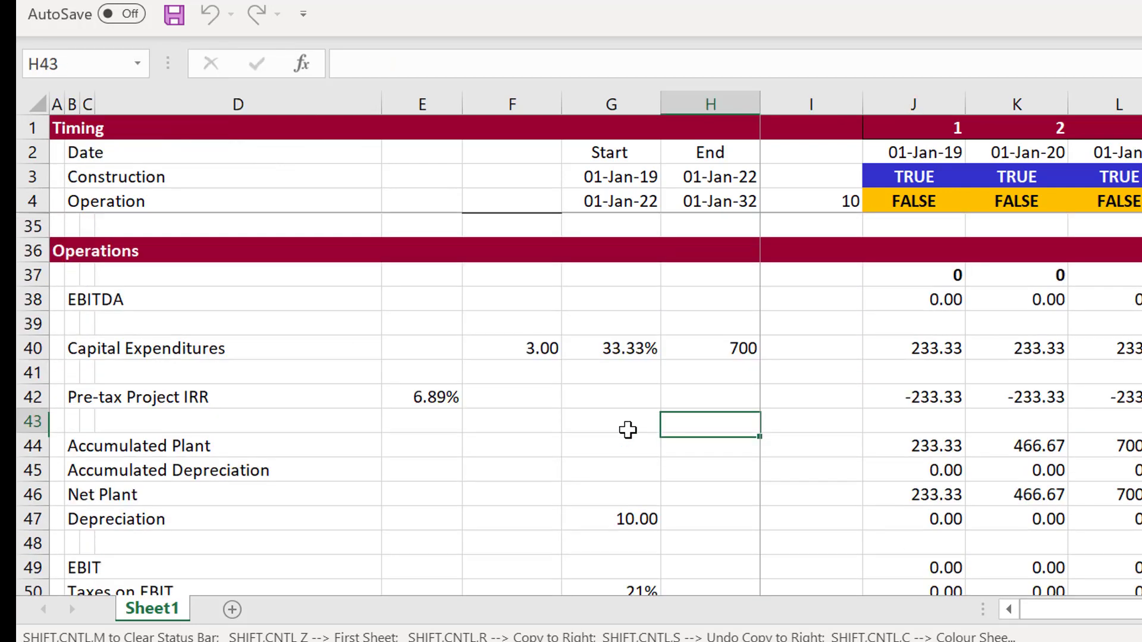
{"action": "key", "text": "Page_Up"}
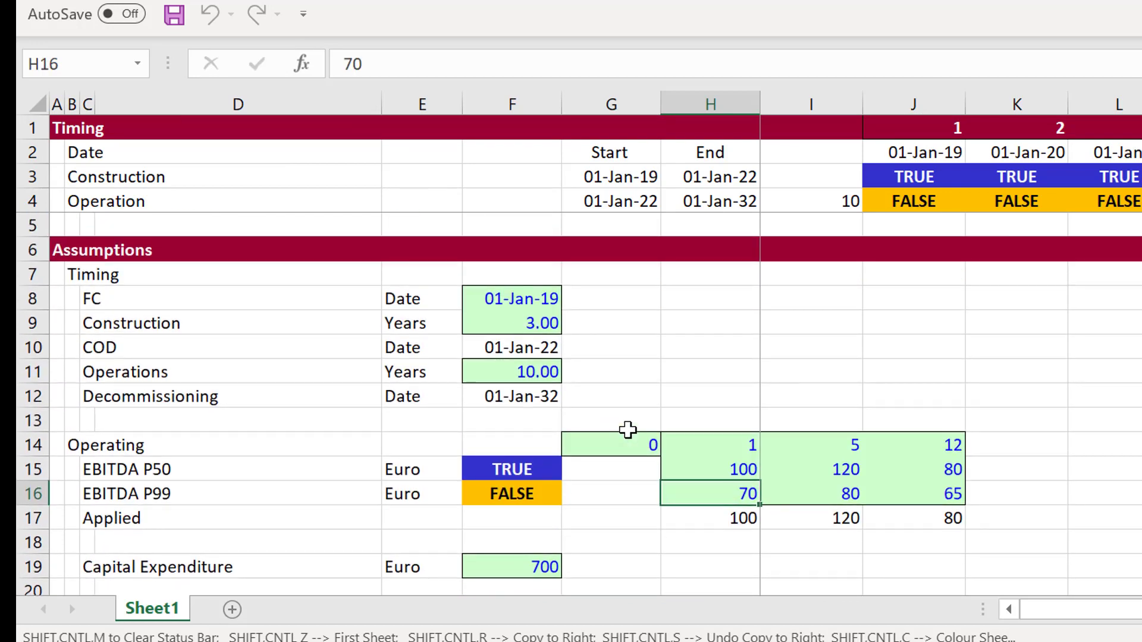
{"action": "key", "text": "Page_Down"}
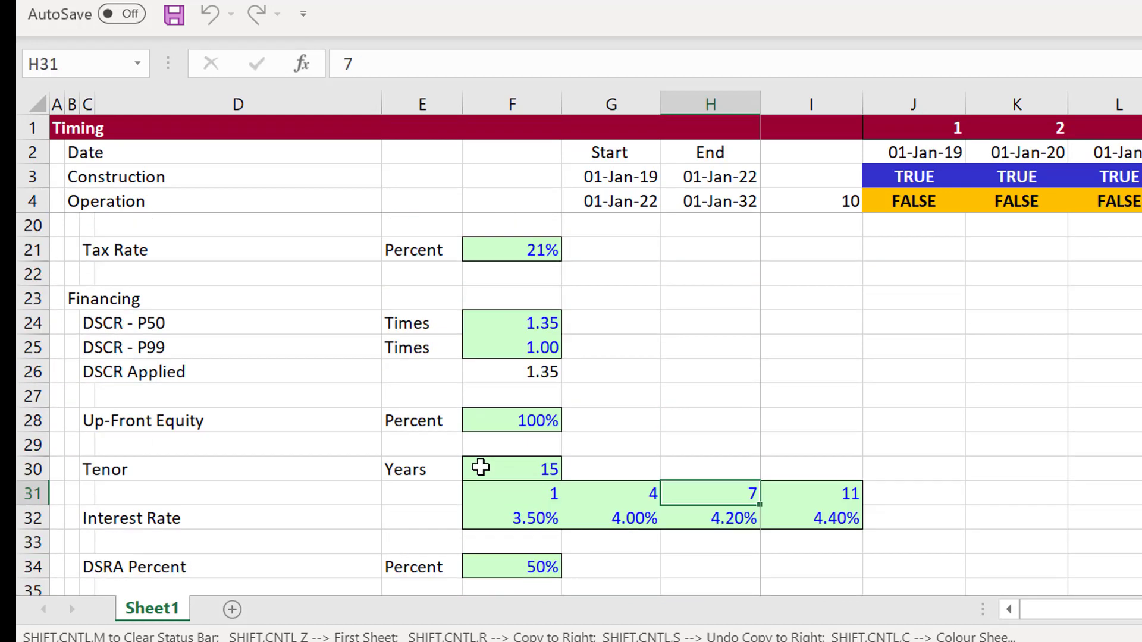
{"action": "left_click", "coordinate": [527, 412]}
{"action": "type", "text": "0"}
{"action": "key", "text": "Return"}
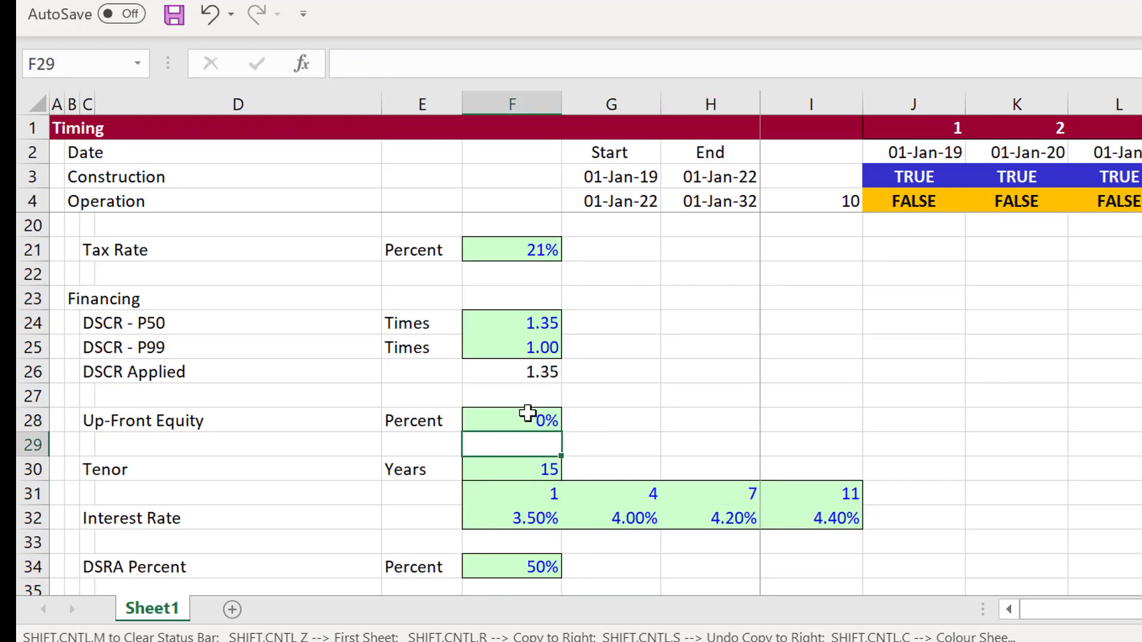
Step: Check how the pro-rata percentages and period by period debt and equity funding respond to the new up-front equity assumption
{"action": "key", "text": "Page_Down"}
{"action": "key", "text": "Page_Down"}
{"action": "key", "text": "Page_Down"}
{"action": "key", "text": "Page_Down"}
{"action": "key", "text": "Page_Down"}
{"action": "key", "text": "Page_Down"}
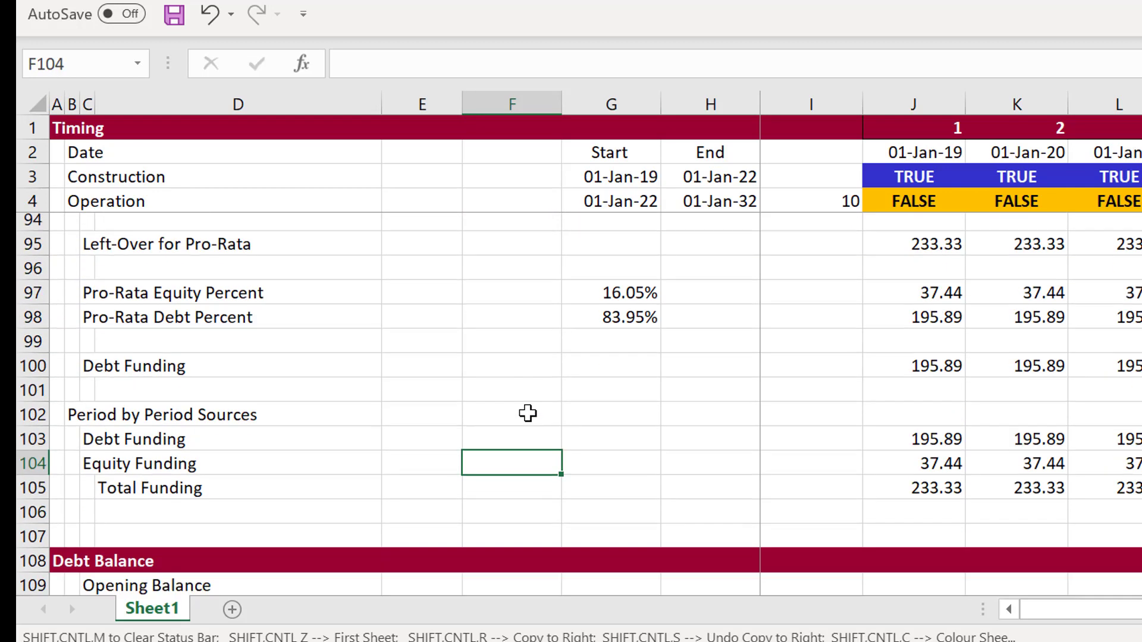
{"action": "key", "text": "Page_Up"}
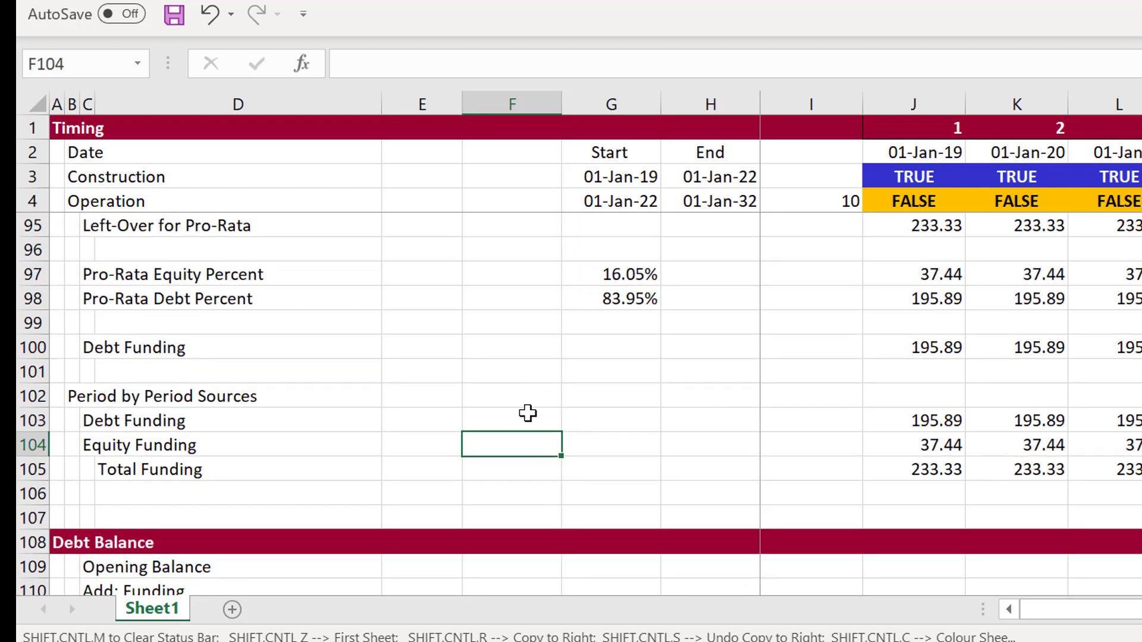
{"action": "key", "text": "Up"}
{"action": "key", "text": "Right"}
{"action": "key", "text": "Right"}
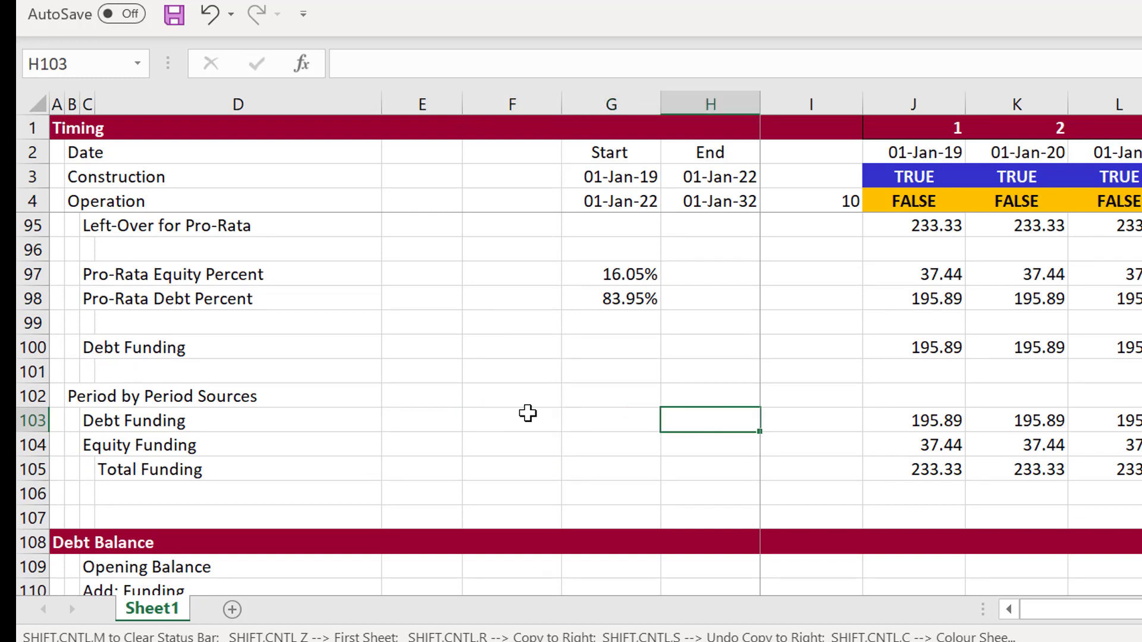
{"action": "key", "text": "Right"}
{"action": "key", "text": "Right"}
Step: Link the Debt Balance section's Opening Balance in J109 to the previous period's Closing Balance, =I112
{"action": "key", "text": "Down"}
{"action": "key", "text": "Down"}
{"action": "key", "text": "Down"}
{"action": "key", "text": "Down"}
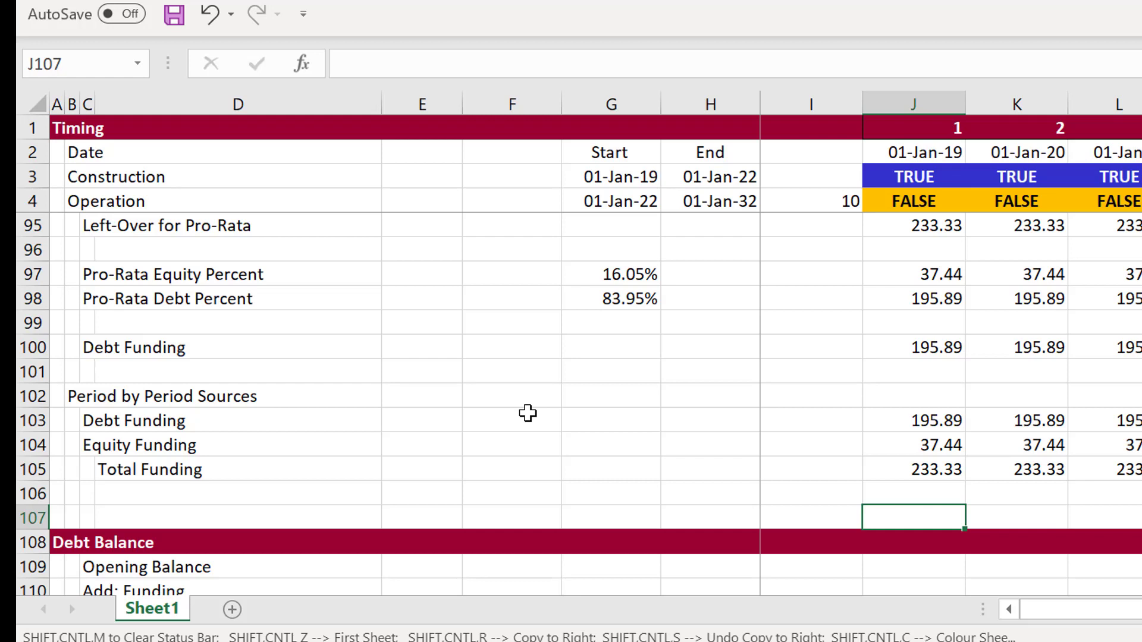
{"action": "key", "text": "Down"}
{"action": "key", "text": "Down"}
{"action": "key", "text": "Down"}
{"action": "key", "text": "Down"}
{"action": "key", "text": "Down"}
{"action": "key", "text": "Down"}
{"action": "key", "text": "Up"}
{"action": "key", "text": "Up"}
{"action": "key", "text": "Up"}
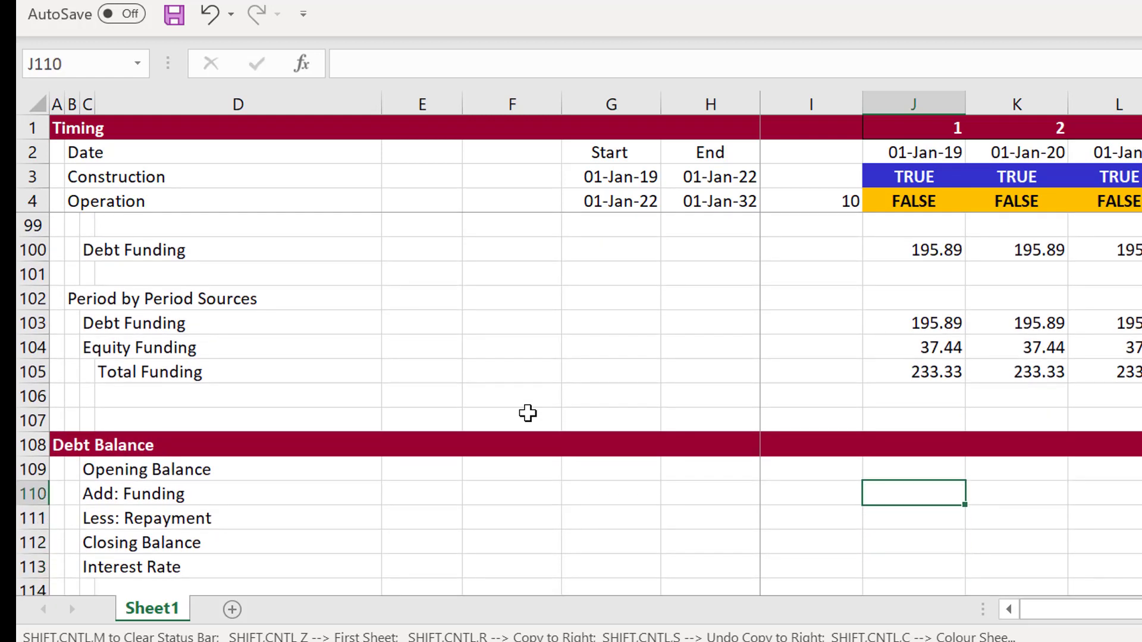
{"action": "key", "text": "Up"}
{"action": "key", "text": "Left"}
{"action": "key", "text": "Right"}
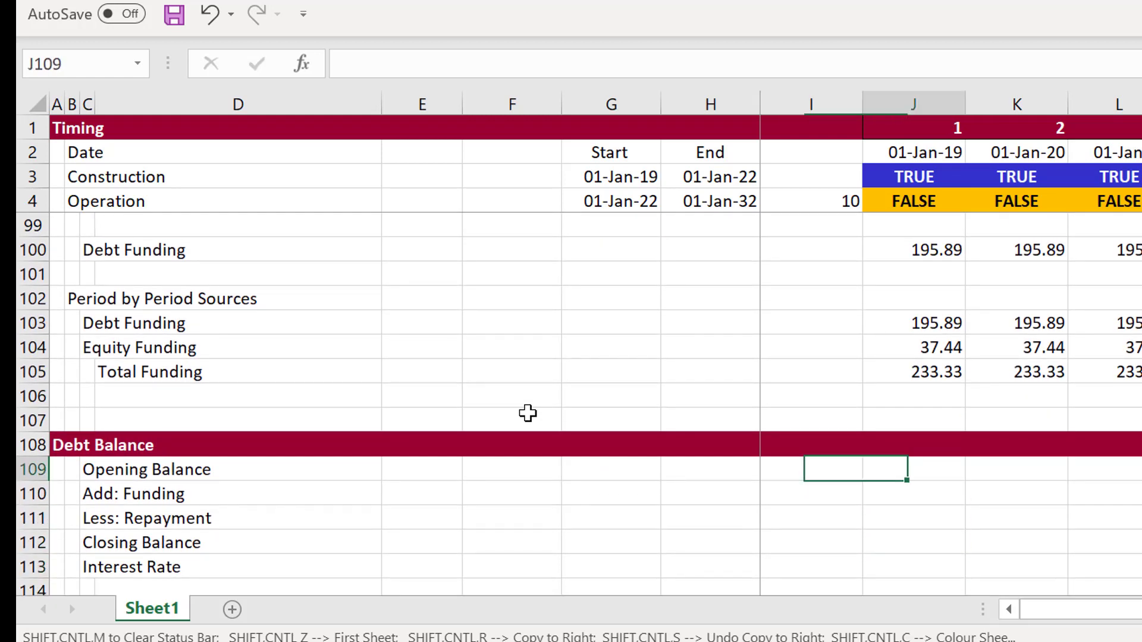
{"action": "type", "text": "="}
{"action": "key", "text": "Down"}
{"action": "key", "text": "Down"}
{"action": "key", "text": "Down"}
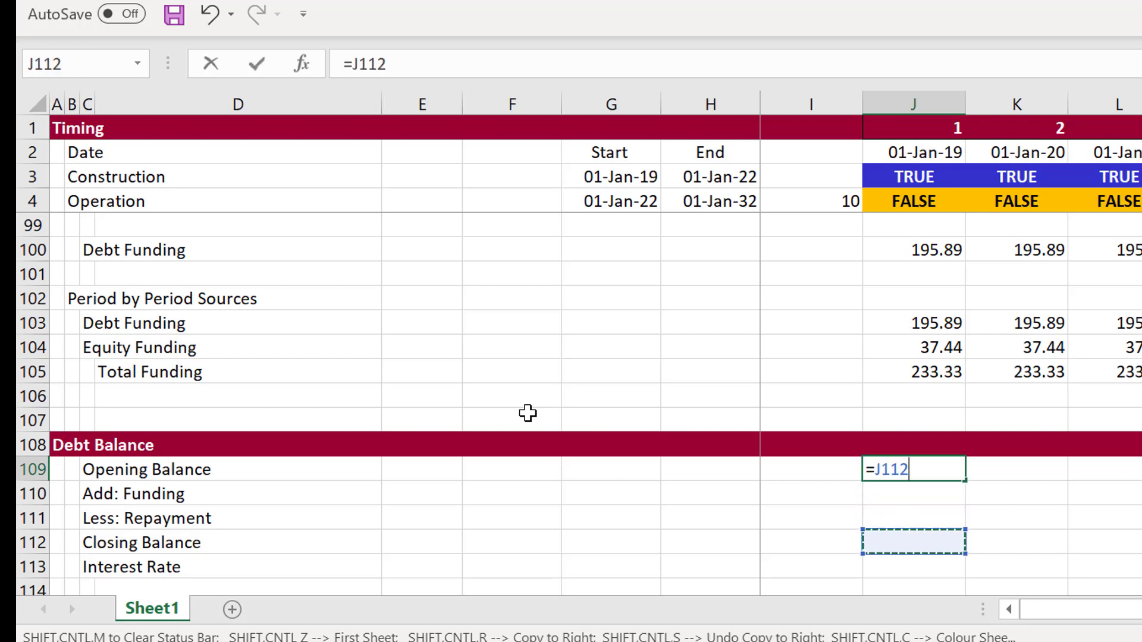
{"action": "key", "text": "Left"}
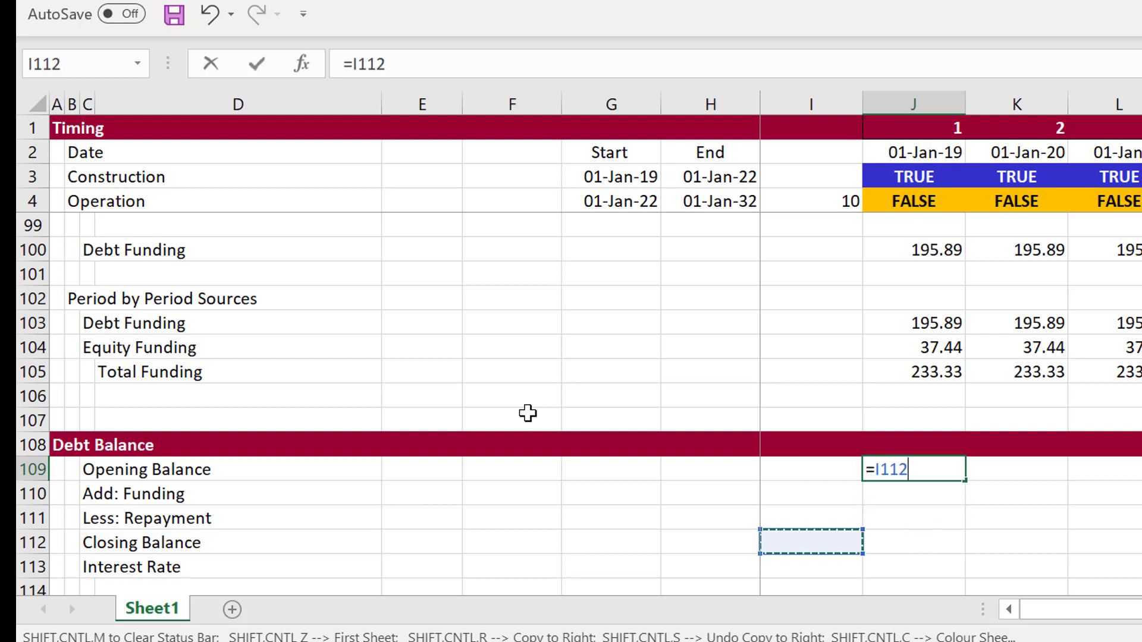
{"action": "key", "text": "Return"}
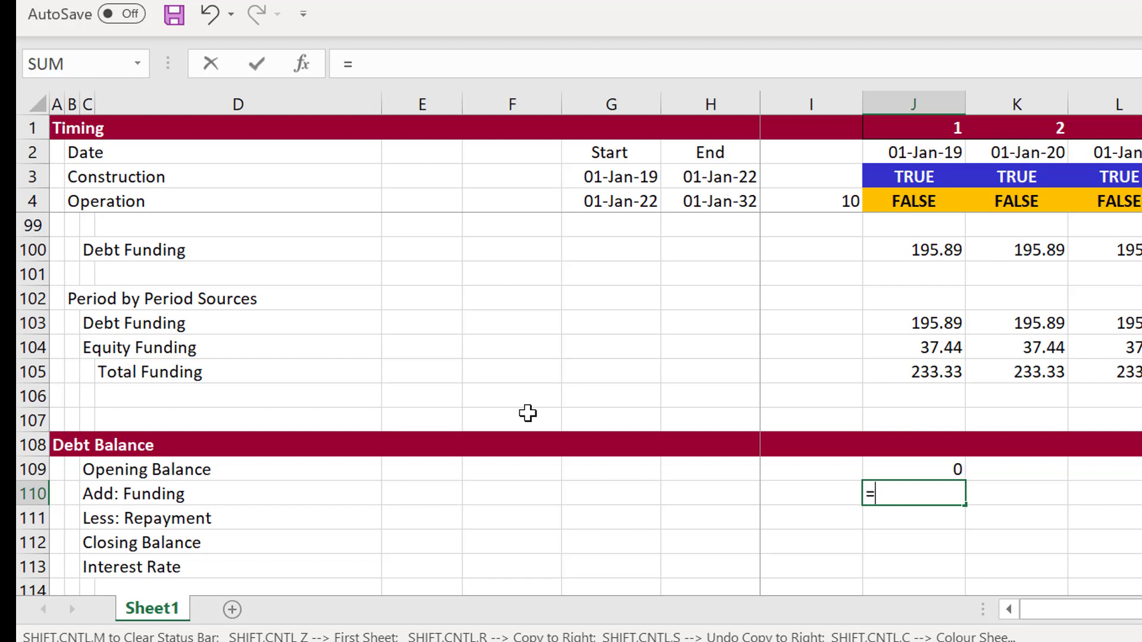
Step: Link Add: Funding in J110 to the Debt Funding row under Period by Period Sources, =J103
{"action": "type", "text": "="}
{"action": "key", "text": "Up"}
{"action": "key", "text": "Up"}
{"action": "key", "text": "Up"}
{"action": "key", "text": "Up"}
{"action": "key", "text": "Up"}
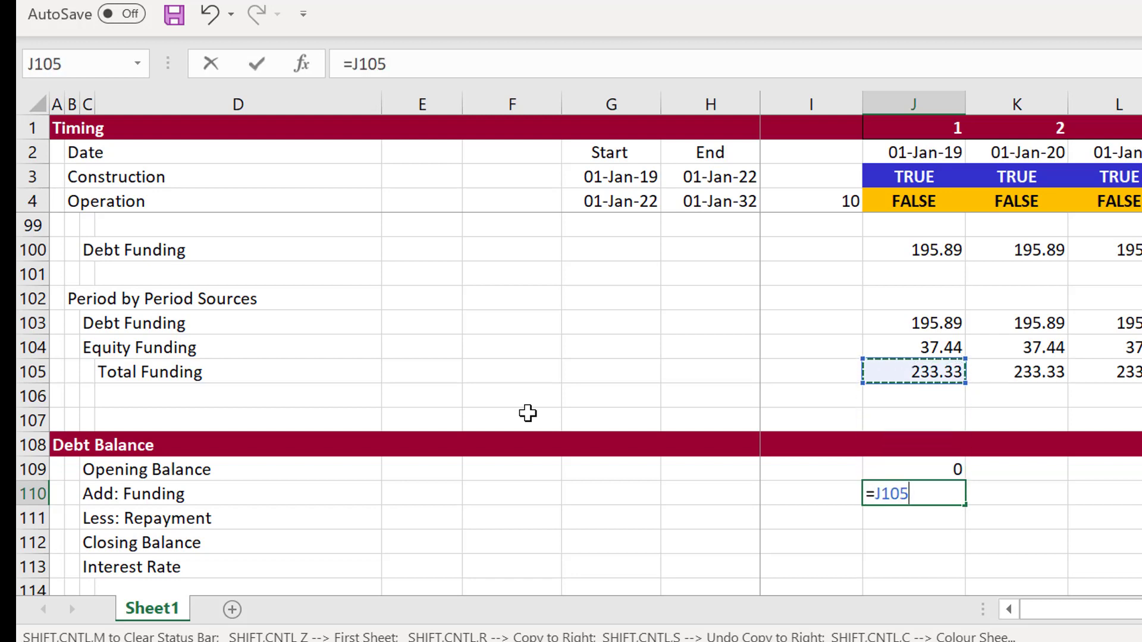
{"action": "key", "text": "Up"}
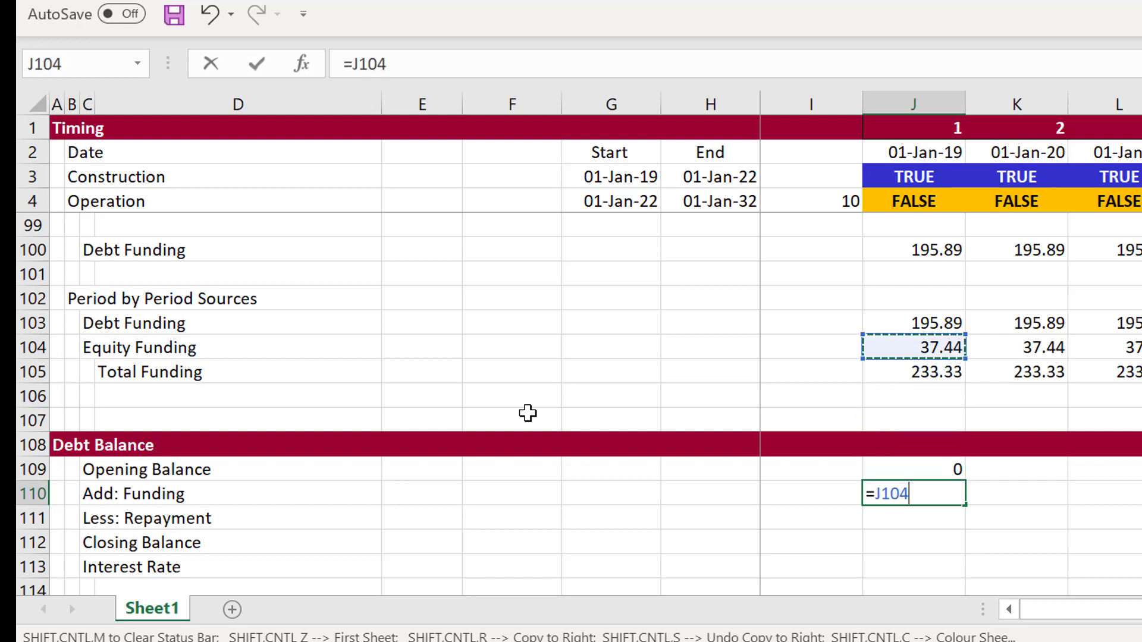
{"action": "key", "text": "Up"}
{"action": "key", "text": "Return"}
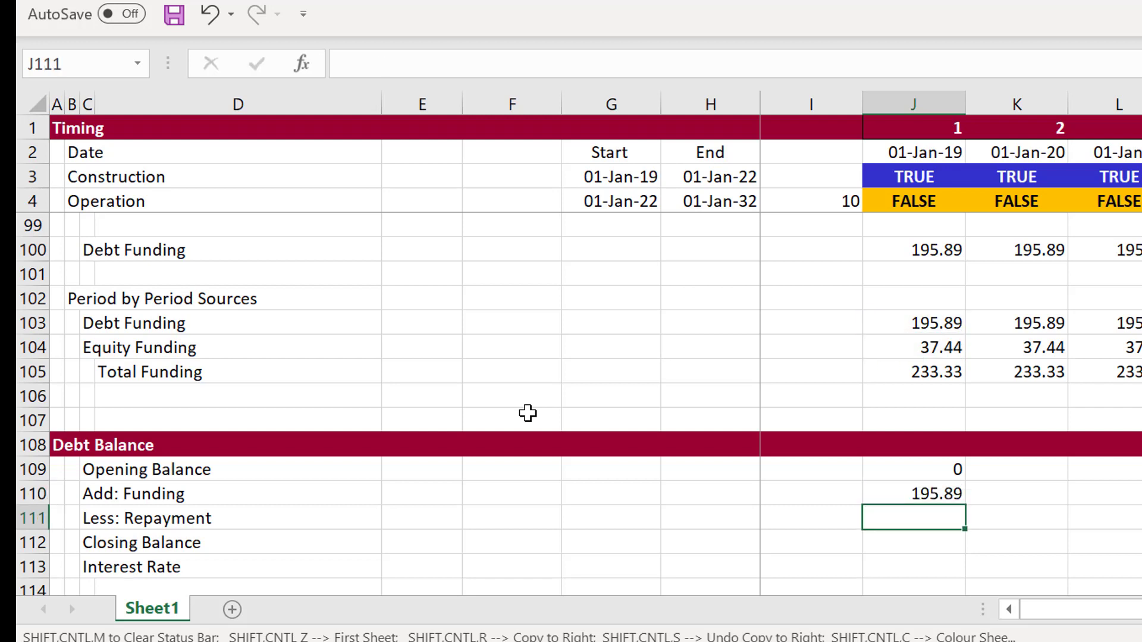
Step: Calculate Less: Repayment in J111 as the Sculpting section's Total Debt Service minus Interest Expense, =J74-J116
{"action": "key", "text": "Down"}
{"action": "key", "text": "Down"}
{"action": "key", "text": "Down"}
{"action": "key", "text": "Down"}
{"action": "key", "text": "Down"}
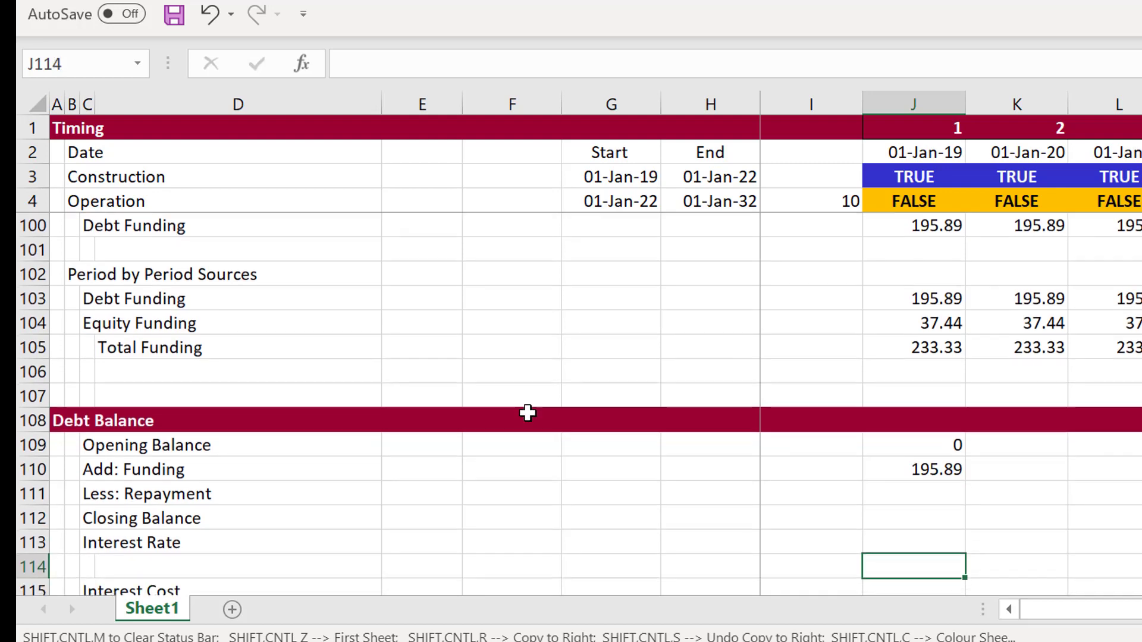
{"action": "key", "text": "Up"}
{"action": "key", "text": "Up"}
{"action": "key", "text": "Up"}
{"action": "key", "text": "Up"}
{"action": "key", "text": "Up"}
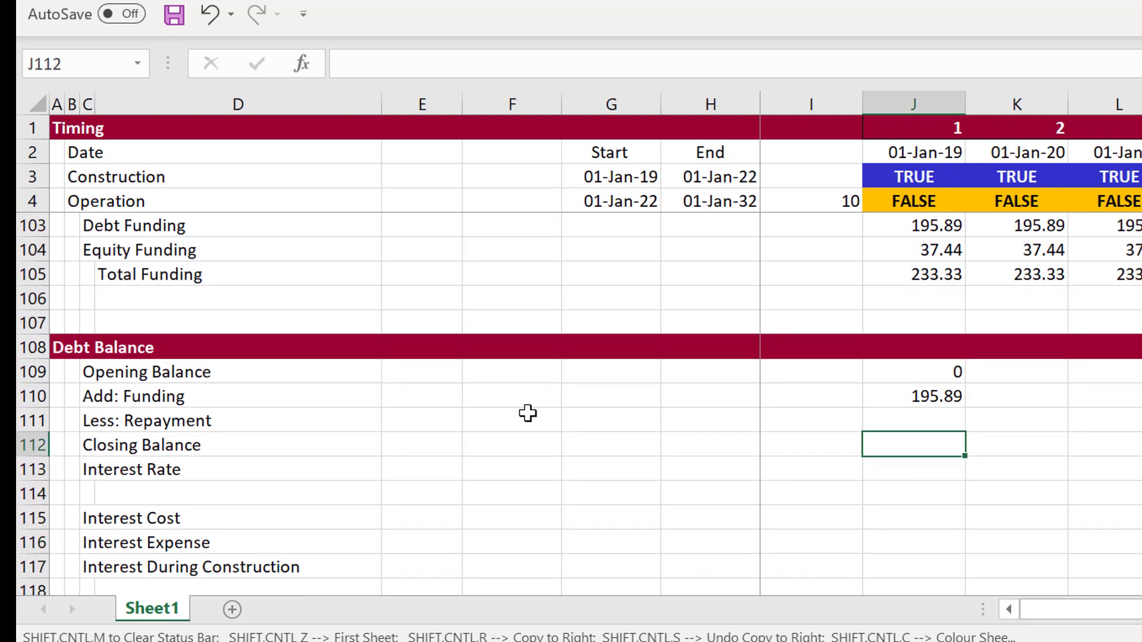
{"action": "type", "text": "="}
{"action": "key", "text": "Up"}
{"action": "key", "text": "Up"}
{"action": "key", "text": "Up"}
{"action": "key", "text": "Up"}
{"action": "key", "text": "Up"}
{"action": "key", "text": "Up"}
{"action": "key", "text": "Up"}
{"action": "key", "text": "Up"}
{"action": "key", "text": "Up"}
{"action": "key", "text": "Up"}
{"action": "key", "text": "Up"}
{"action": "key", "text": "Up"}
{"action": "key", "text": "Up"}
{"action": "key", "text": "Up"}
{"action": "key", "text": "Up"}
{"action": "key", "text": "Up"}
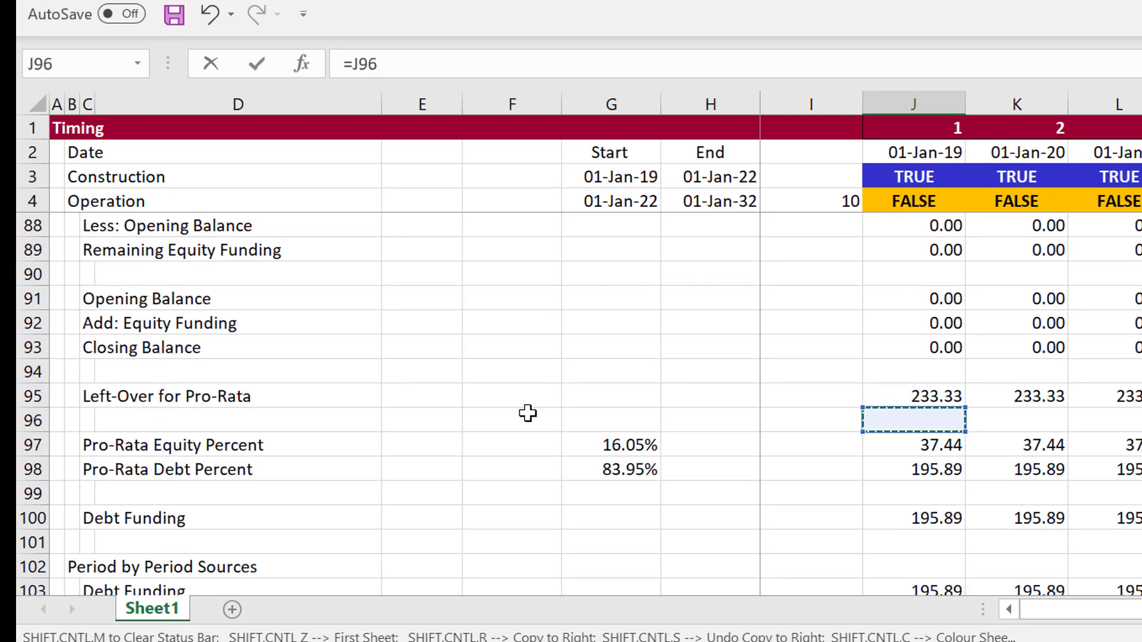
{"action": "key", "text": "Up"}
{"action": "key", "text": "Up"}
{"action": "key", "text": "Up"}
{"action": "key", "text": "Up"}
{"action": "key", "text": "Up"}
{"action": "key", "text": "Up"}
{"action": "key", "text": "Up"}
{"action": "key", "text": "Up"}
{"action": "key", "text": "Up"}
{"action": "key", "text": "Up"}
{"action": "key", "text": "Up"}
{"action": "key", "text": "Up"}
{"action": "key", "text": "Up"}
{"action": "key", "text": "Up"}
{"action": "key", "text": "Up"}
{"action": "key", "text": "Up"}
{"action": "key", "text": "Up"}
{"action": "key", "text": "Up"}
{"action": "key", "text": "Up"}
{"action": "key", "text": "Up"}
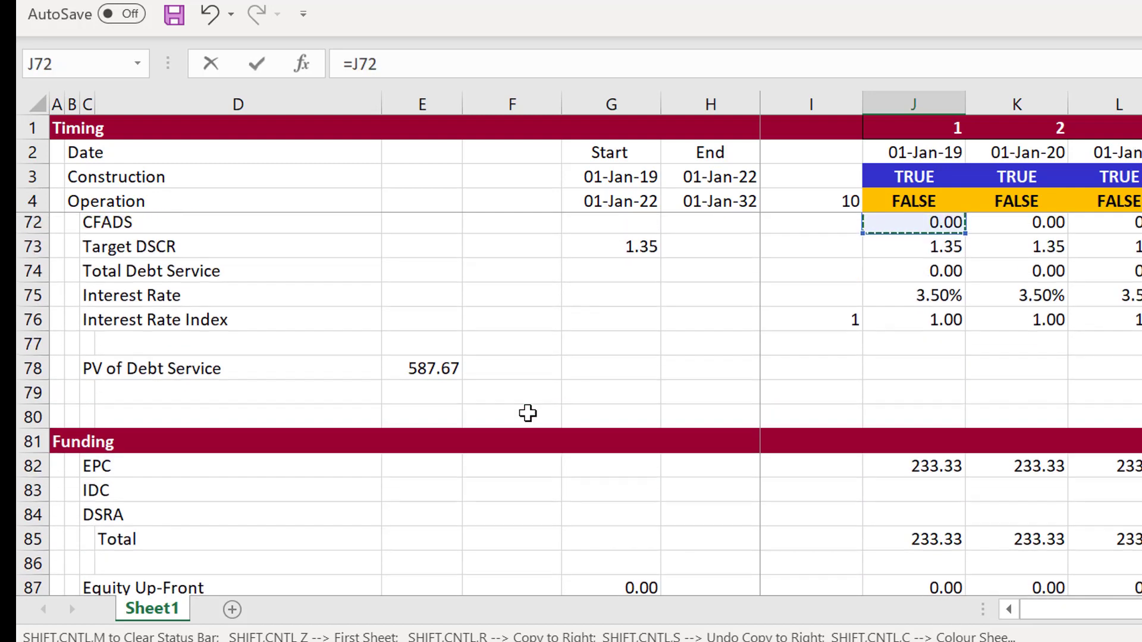
{"action": "key", "text": "Down"}
{"action": "key", "text": "Down"}
{"action": "key", "text": "Down"}
{"action": "key", "text": "Down"}
{"action": "key", "text": "Up"}
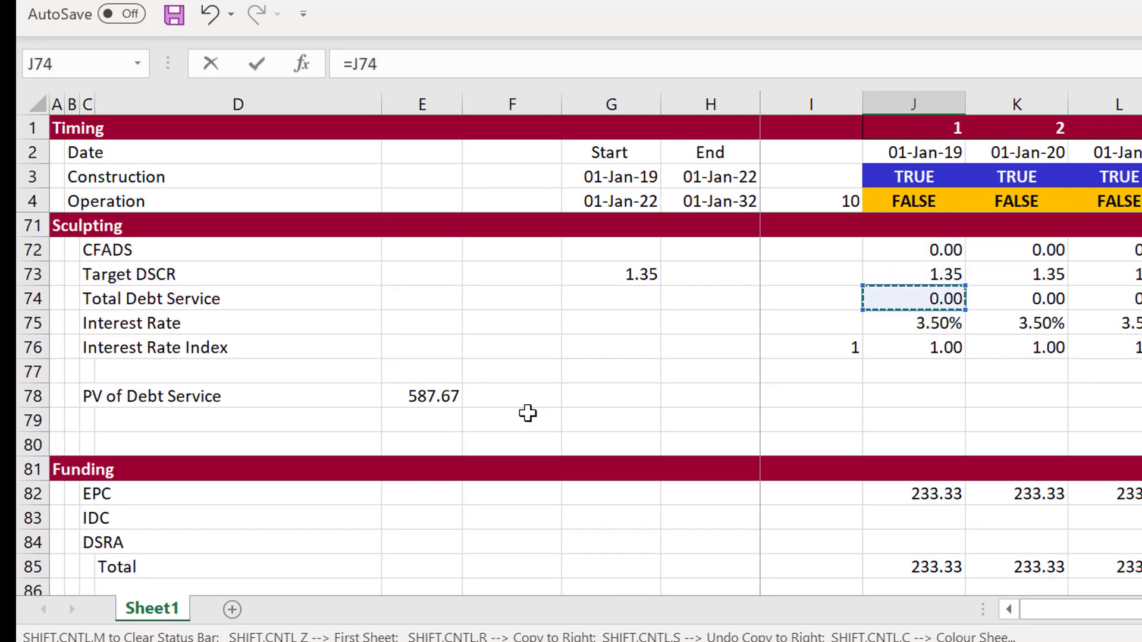
{"action": "type", "text": "-"}
{"action": "key", "text": "Down"}
{"action": "key", "text": "Down"}
{"action": "key", "text": "Down"}
{"action": "key", "text": "Down"}
{"action": "key", "text": "Down"}
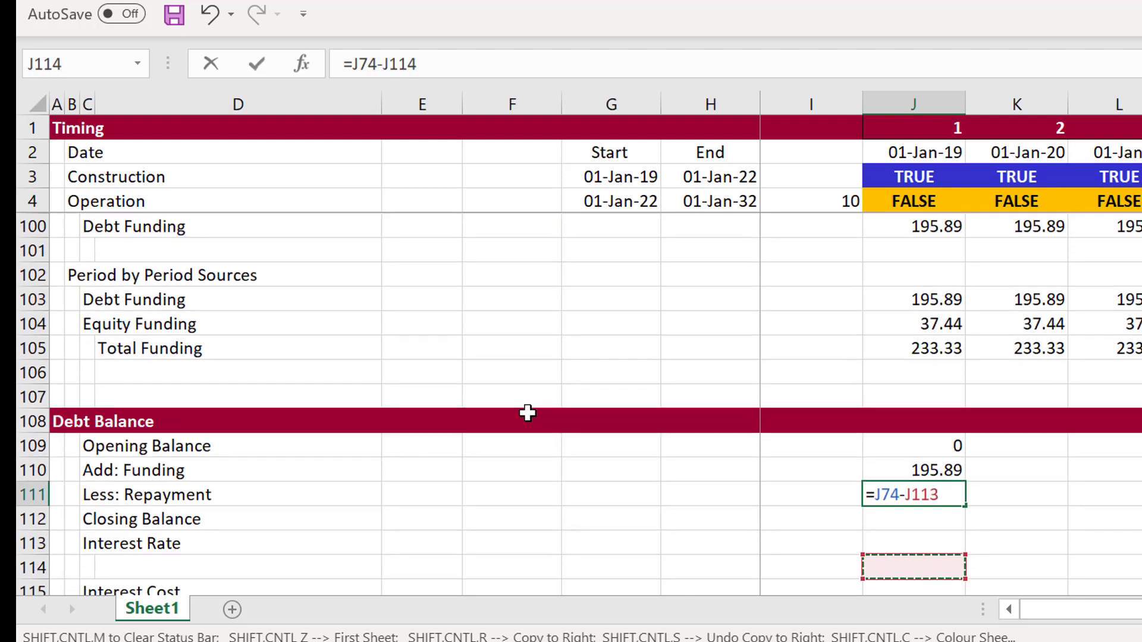
{"action": "key", "text": "Up"}
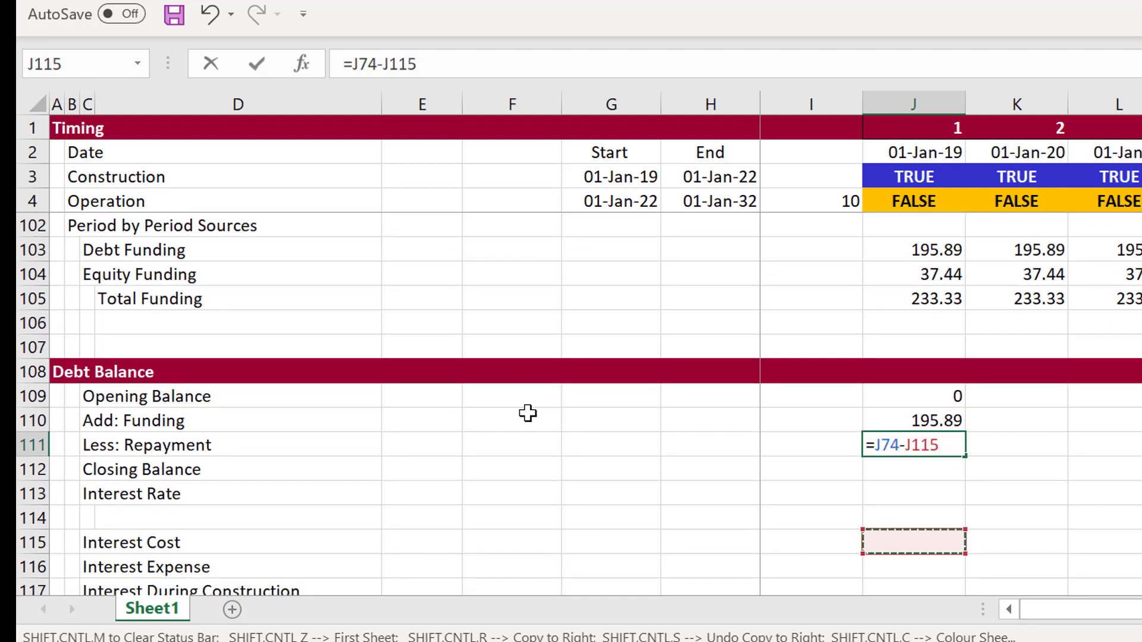
{"action": "key", "text": "Down"}
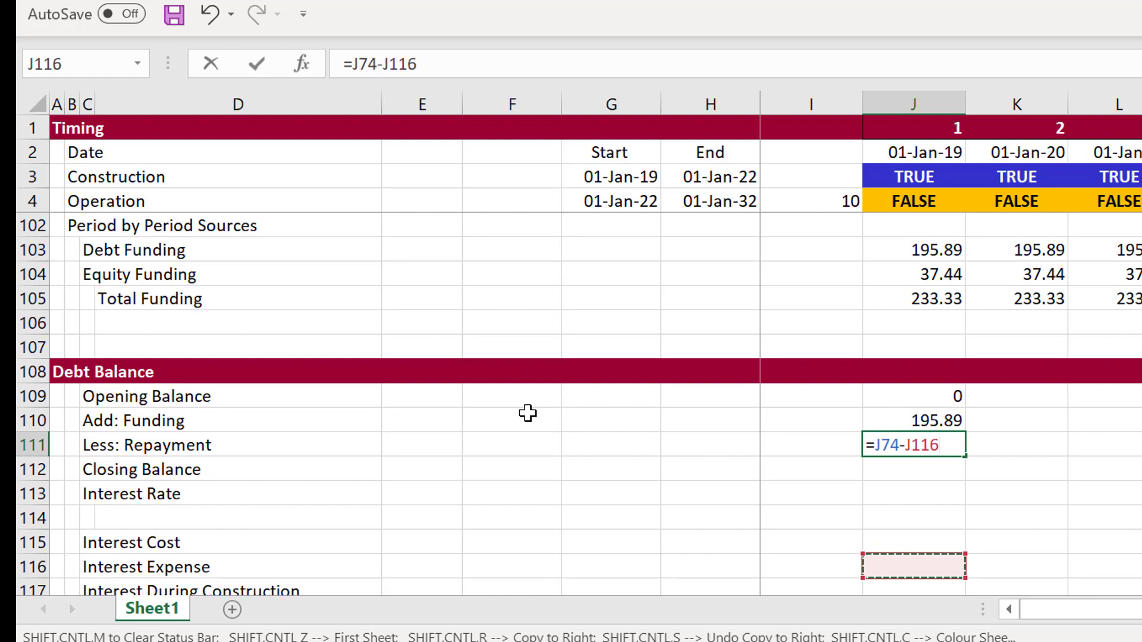
{"action": "key", "text": "Return"}
Step: Calculate the Closing Balance in J112 as opening balance plus funding less repayment, =J109+J110-J111
{"action": "key", "text": "Down"}
{"action": "key", "text": "Down"}
{"action": "key", "text": "Down"}
{"action": "key", "text": "Down"}
{"action": "key", "text": "Down"}
{"action": "key", "text": "Down"}
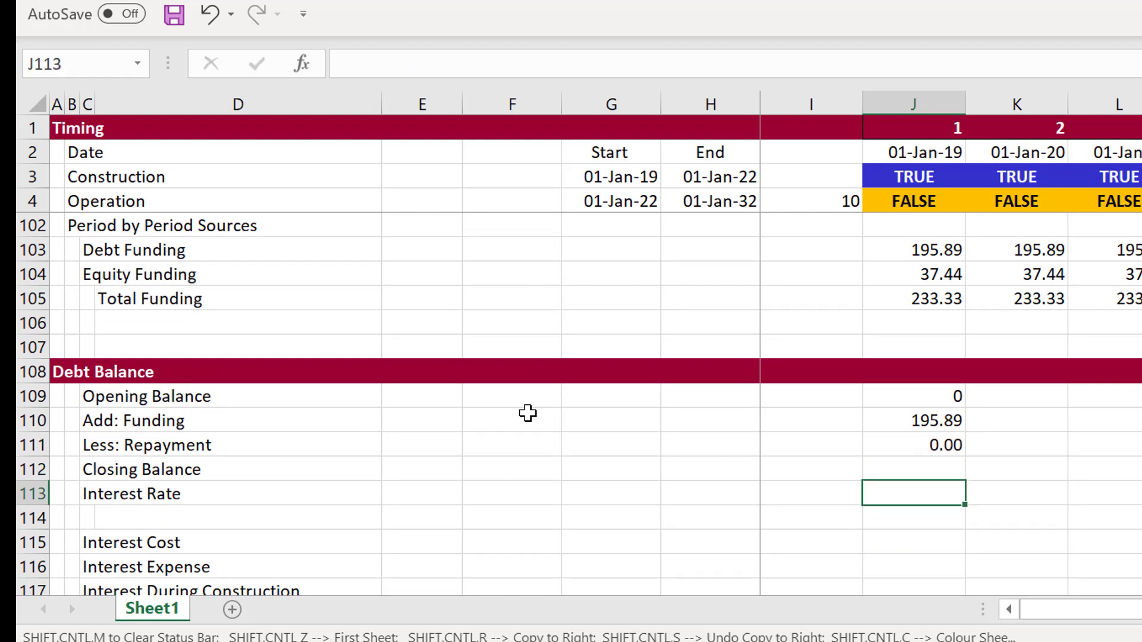
{"action": "key", "text": "Up"}
{"action": "key", "text": "Up"}
{"action": "key", "text": "Up"}
{"action": "key", "text": "Up"}
{"action": "key", "text": "Up"}
{"action": "key", "text": "Up"}
{"action": "key", "text": "Up"}
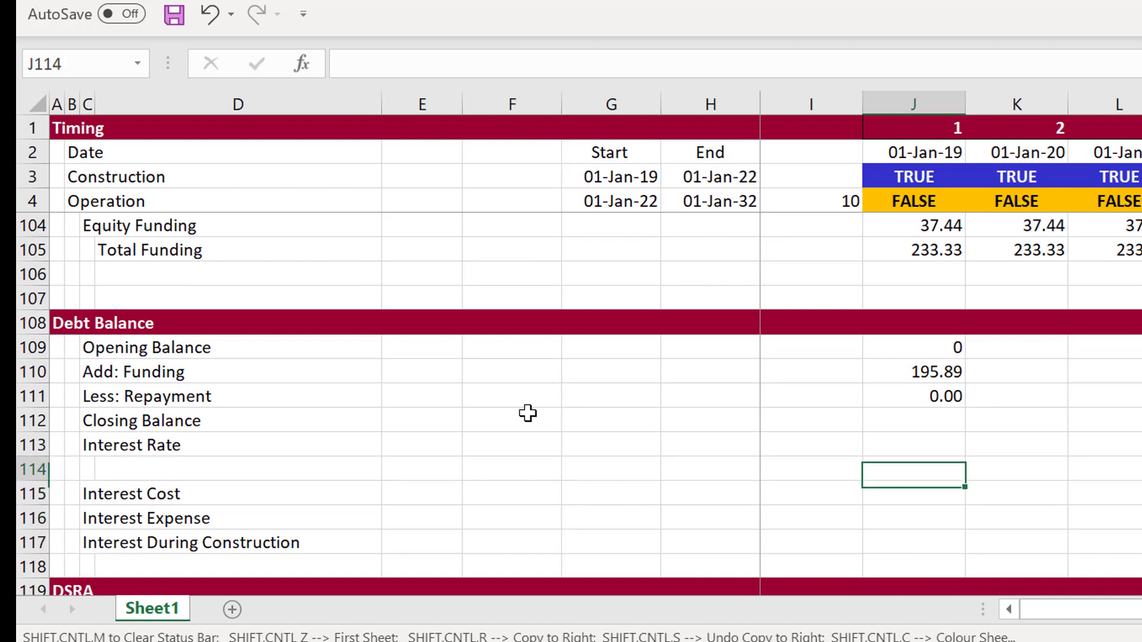
{"action": "key", "text": "Down"}
{"action": "type", "text": "="}
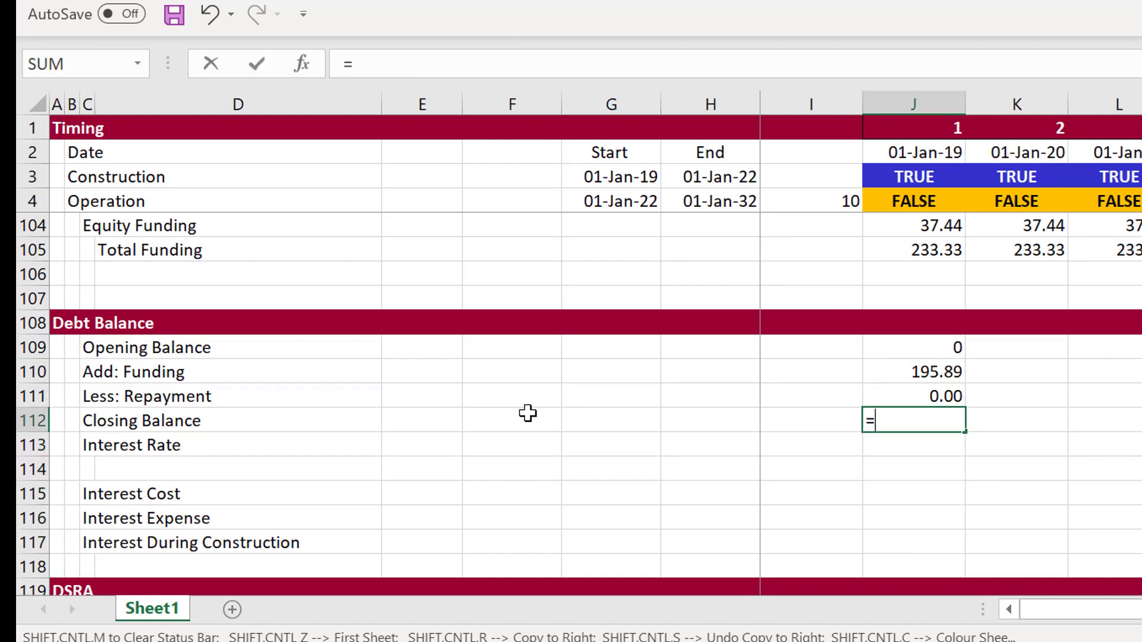
{"action": "key", "text": "Up"}
{"action": "key", "text": "Up"}
{"action": "type", "text": "+"}
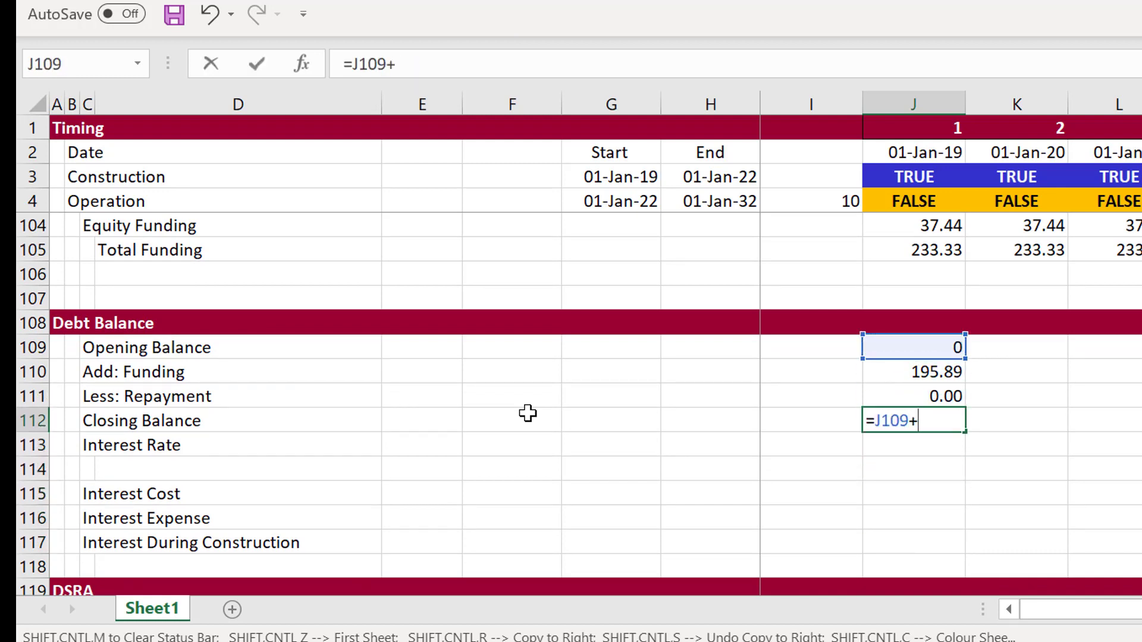
{"action": "key", "text": "Up"}
{"action": "key", "text": "Up"}
{"action": "type", "text": "-"}
{"action": "key", "text": "Up"}
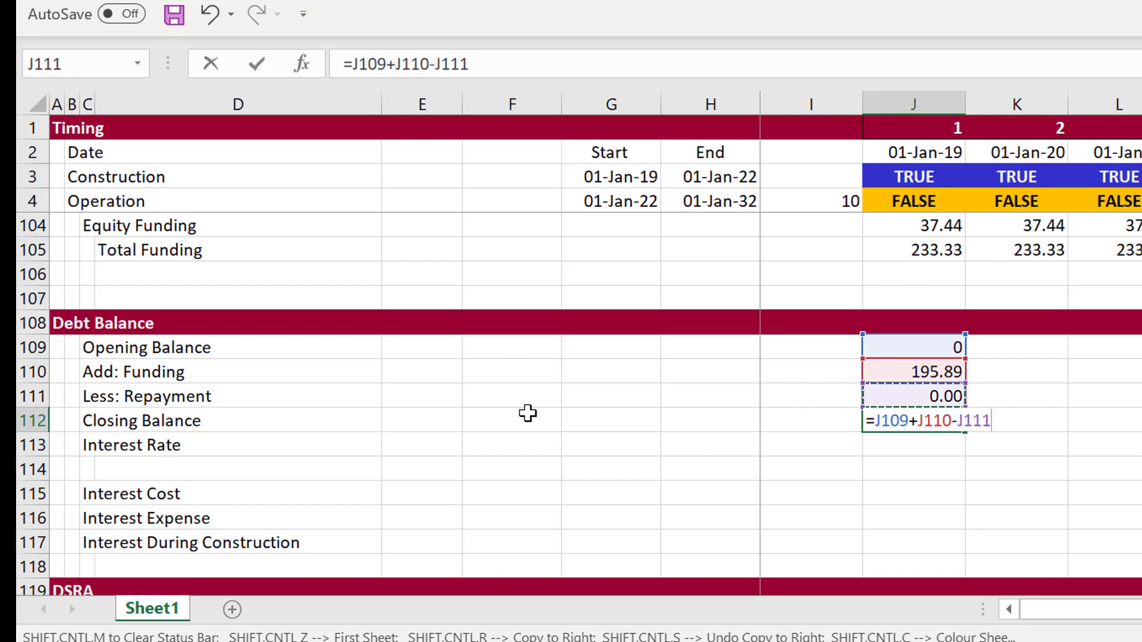
{"action": "key", "text": "Return"}
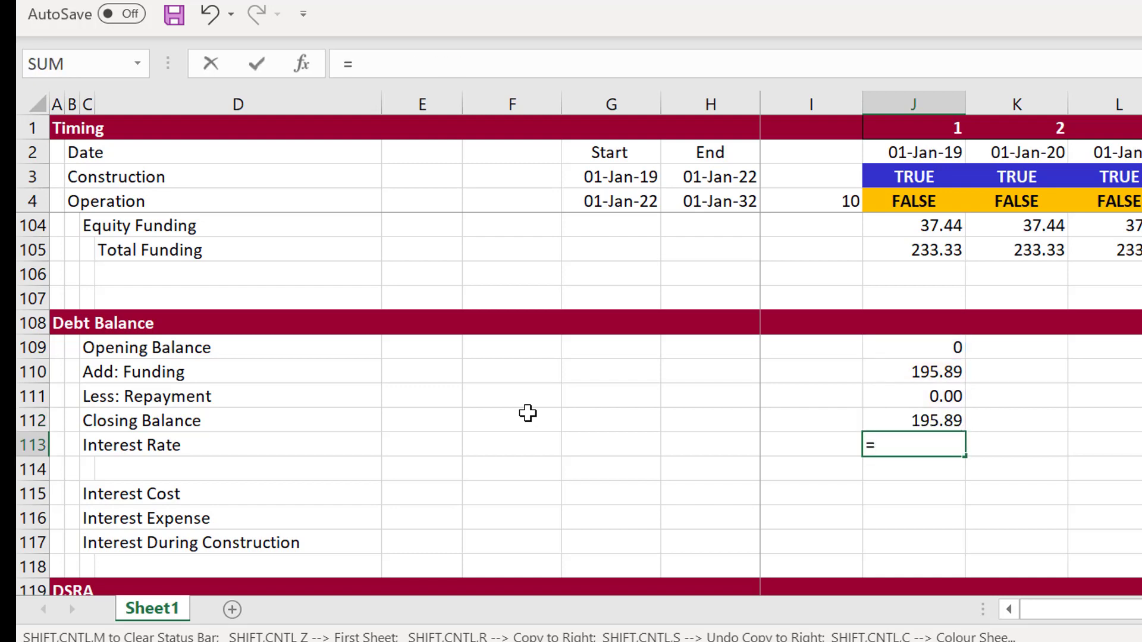
Step: Link the Debt Balance section's Interest Rate in J113 to the Interest Rate row under Sculpting, =J75
{"action": "type", "text": "="}
{"action": "key", "text": "Up"}
{"action": "key", "text": "Up"}
{"action": "key", "text": "Up"}
{"action": "key", "text": "Up"}
{"action": "key", "text": "Up"}
{"action": "key", "text": "Up"}
{"action": "key", "text": "Up"}
{"action": "key", "text": "Up"}
{"action": "key", "text": "Up"}
{"action": "key", "text": "Up"}
{"action": "key", "text": "Up"}
{"action": "key", "text": "Up"}
{"action": "key", "text": "Up"}
{"action": "key", "text": "Up"}
{"action": "key", "text": "Up"}
{"action": "key", "text": "Up"}
{"action": "key", "text": "Up"}
{"action": "key", "text": "Up"}
{"action": "key", "text": "Up"}
{"action": "key", "text": "Up"}
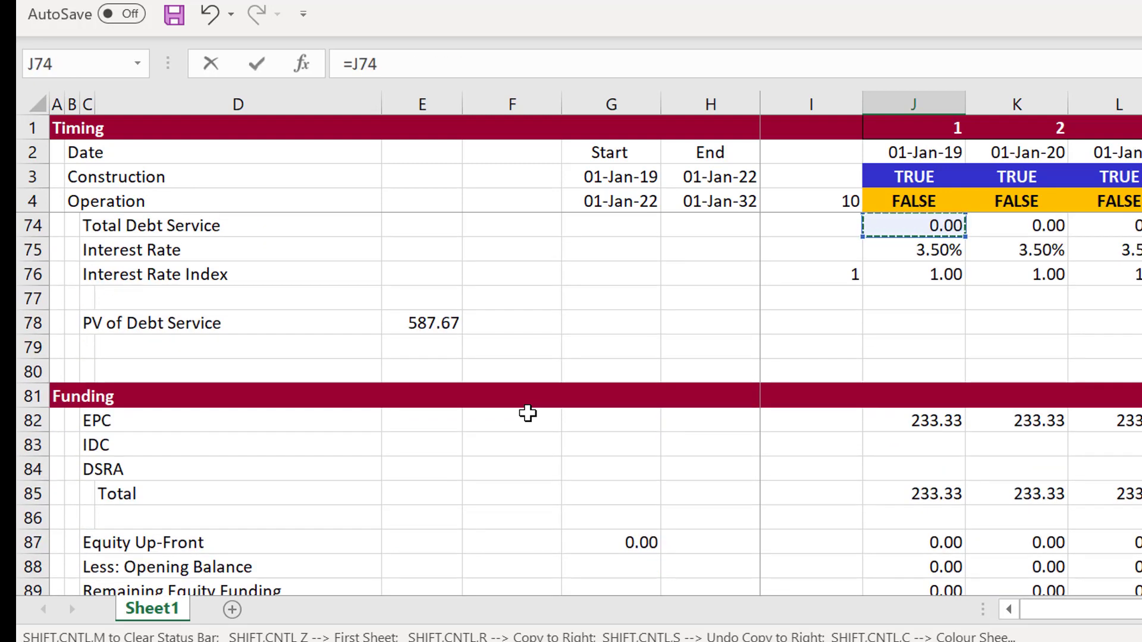
{"action": "key", "text": "Up"}
{"action": "key", "text": "Down"}
{"action": "key", "text": "Down"}
{"action": "key", "text": "Return"}
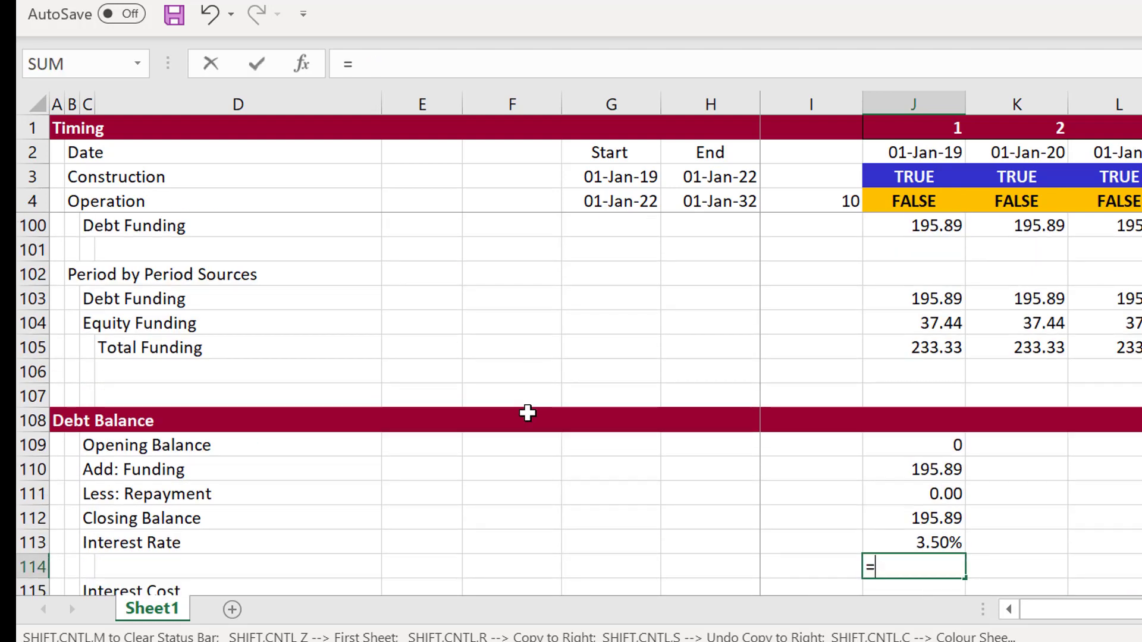
{"action": "key", "text": "Escape"}
Step: Calculate Interest Cost in J115 as the opening balance times the interest rate, =J109*J113
{"action": "key", "text": "Down"}
{"action": "key", "text": "Down"}
{"action": "key", "text": "Up"}
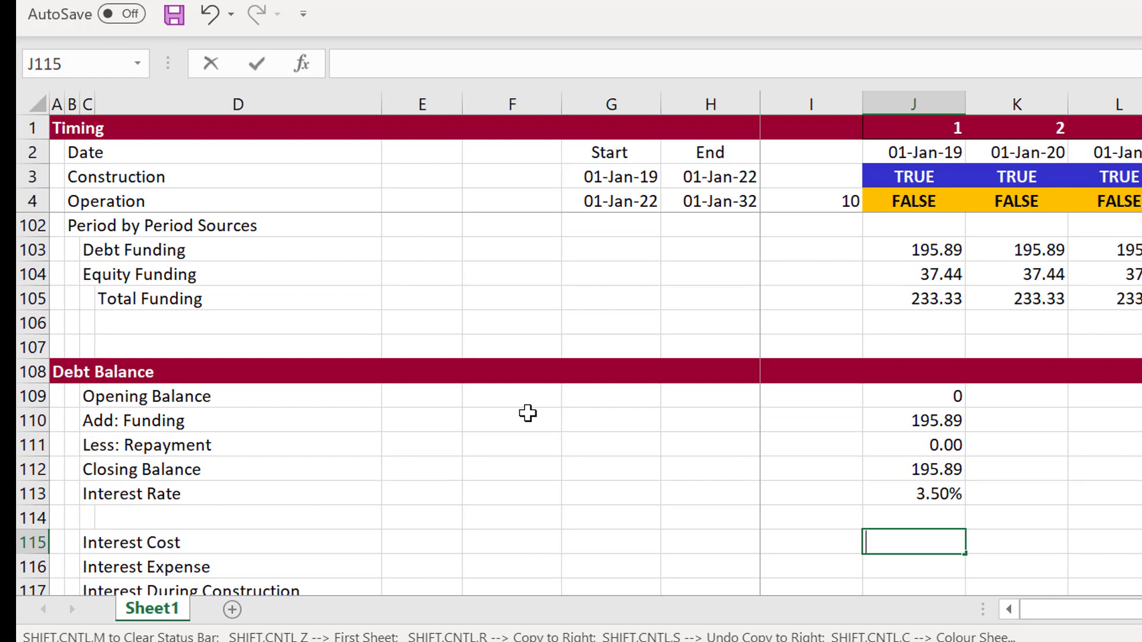
{"action": "type", "text": "="}
{"action": "key", "text": "Up"}
{"action": "key", "text": "Up"}
{"action": "key", "text": "Up"}
{"action": "key", "text": "Up"}
{"action": "key", "text": "Up"}
{"action": "key", "text": "Up"}
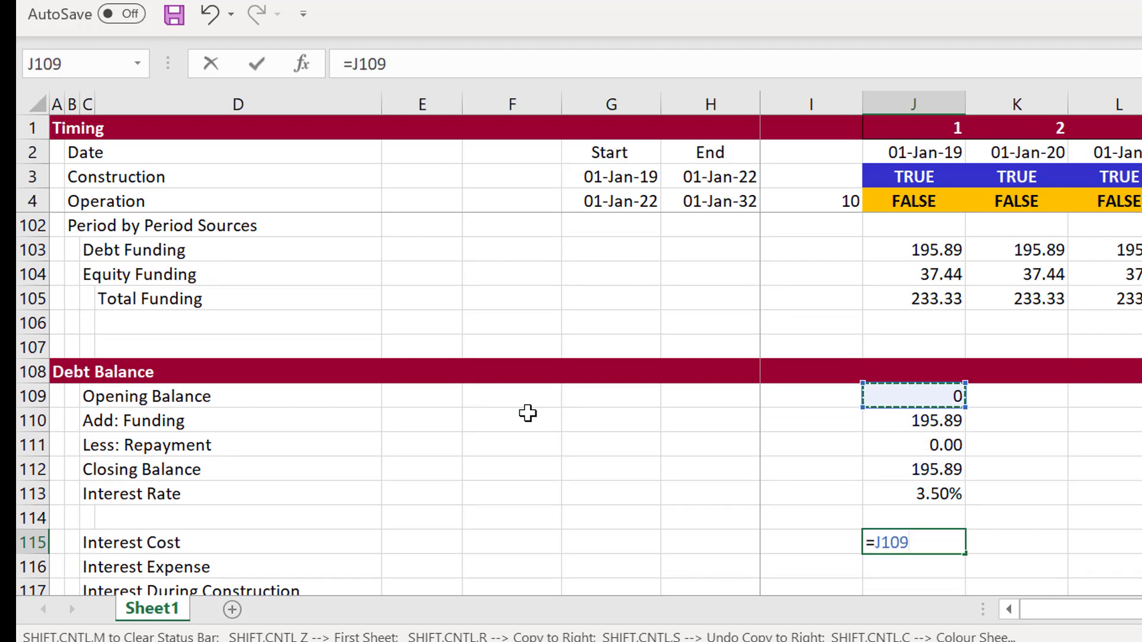
{"action": "type", "text": "*"}
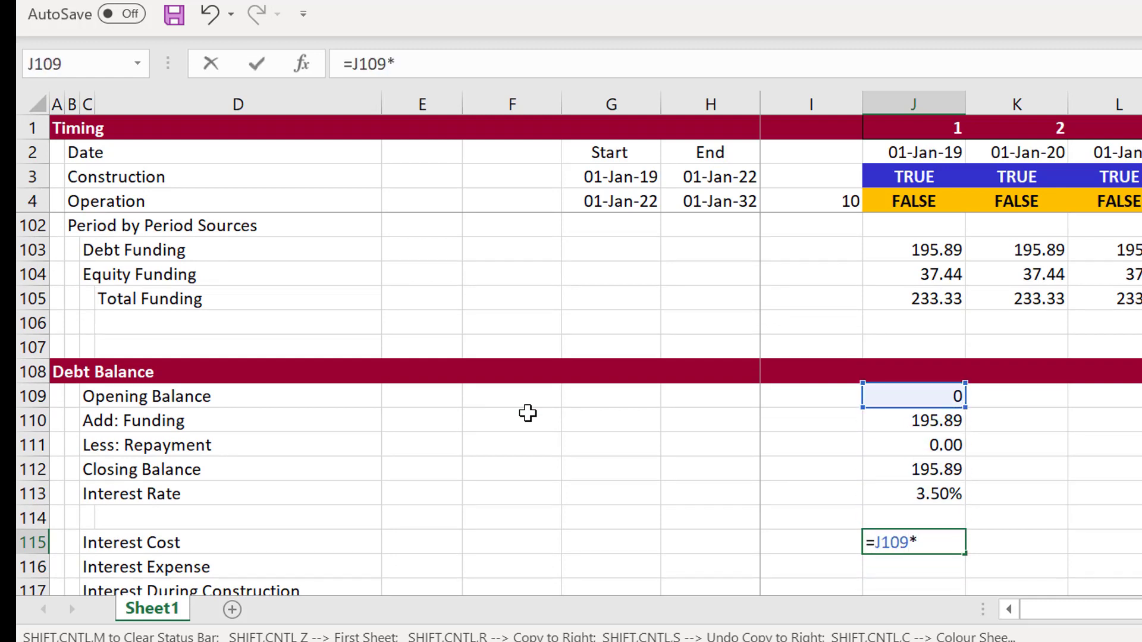
{"action": "key", "text": "Up"}
{"action": "key", "text": "Up"}
{"action": "key", "text": "Return"}
Step: Format the Opening Balance in J109 and the Interest Cost in J115 as numbers with two decimals
{"action": "key", "text": "Up"}
{"action": "key", "text": "Up"}
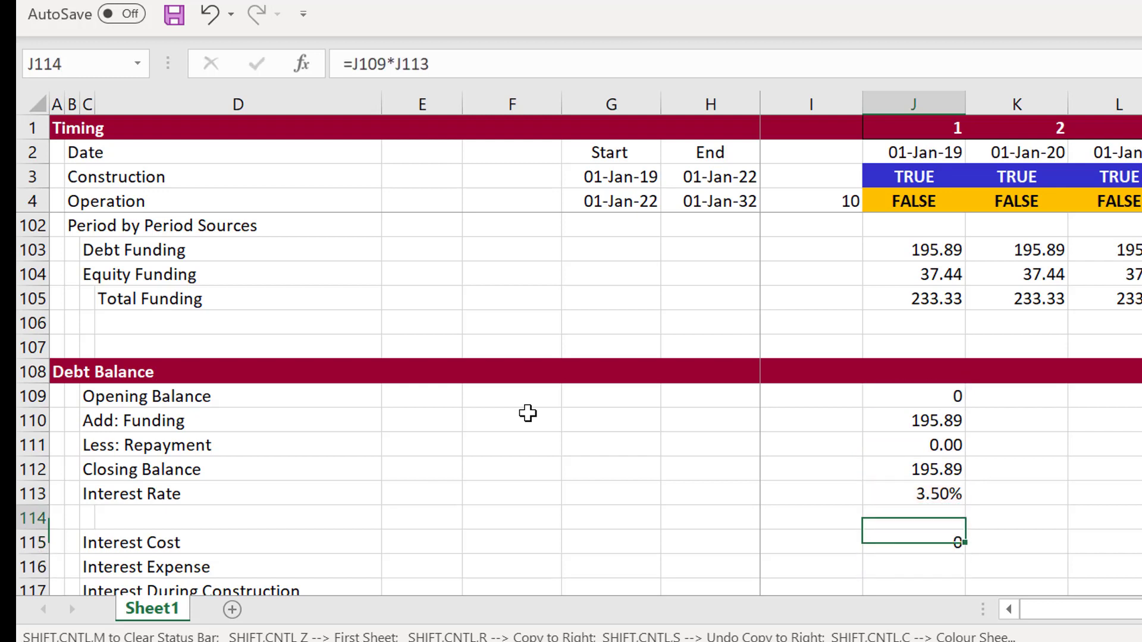
{"action": "key", "text": "Up"}
{"action": "key", "text": "Up"}
{"action": "key", "text": "Up"}
{"action": "key", "text": "Up"}
{"action": "key", "text": "Up"}
{"action": "key", "text": "Up"}
{"action": "key", "text": "Up"}
{"action": "key", "text": "Down"}
{"action": "key", "text": "Down"}
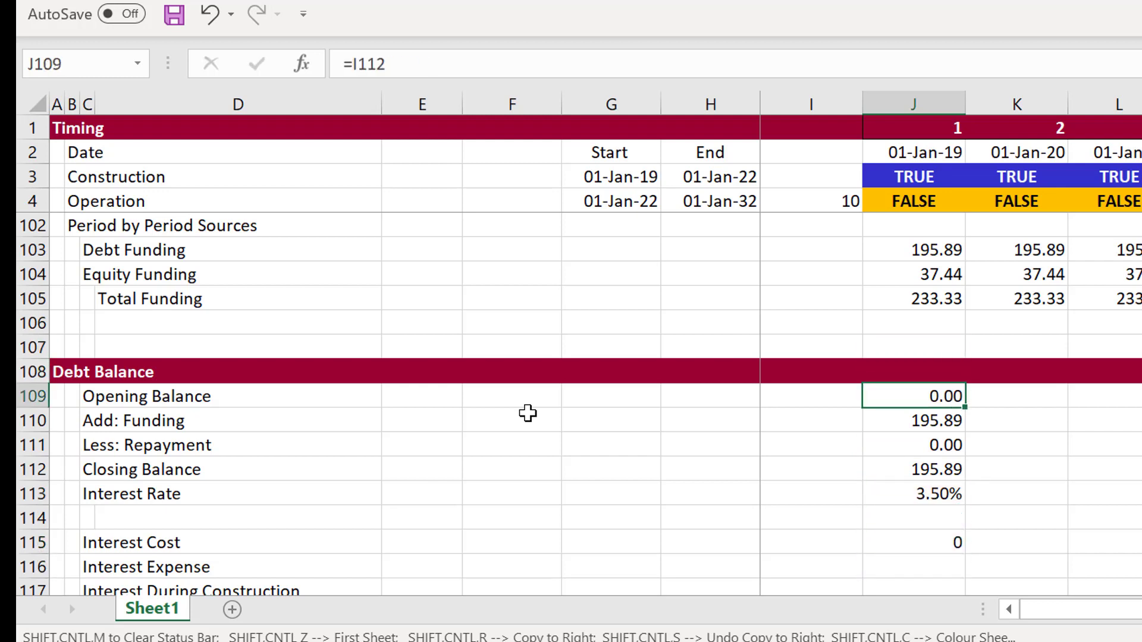
{"action": "key", "text": "Down"}
{"action": "key", "text": "Down"}
{"action": "key", "text": "Down"}
{"action": "key", "text": "Down"}
{"action": "key", "text": "Down"}
{"action": "key", "text": "Down"}
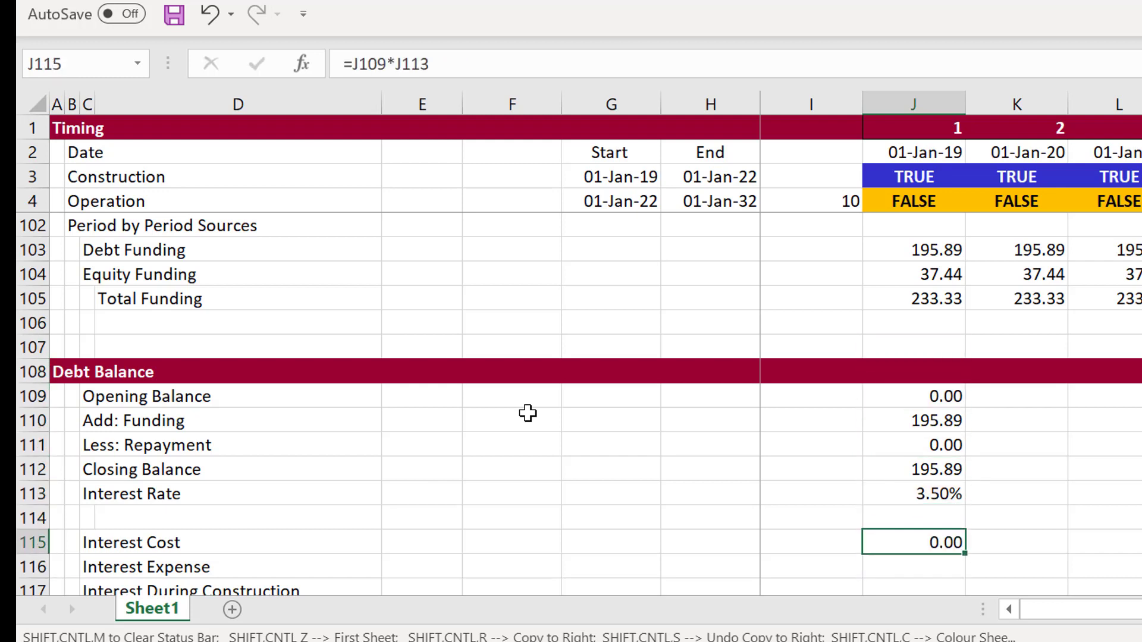
Step: Calculate Interest Expense in J116 as interest cost times the Operation flag, =J115*J4, and format it with two decimals
{"action": "key", "text": "Down"}
{"action": "key", "text": "Down"}
{"action": "key", "text": "Down"}
{"action": "key", "text": "Up"}
{"action": "key", "text": "Up"}
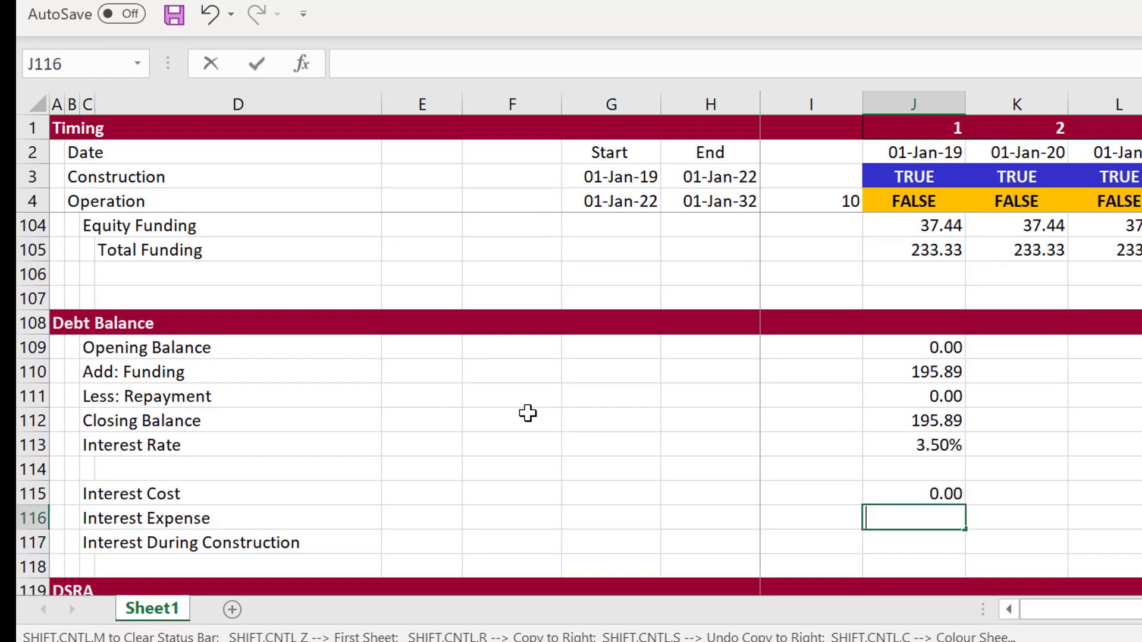
{"action": "type", "text": "="}
{"action": "key", "text": "Up"}
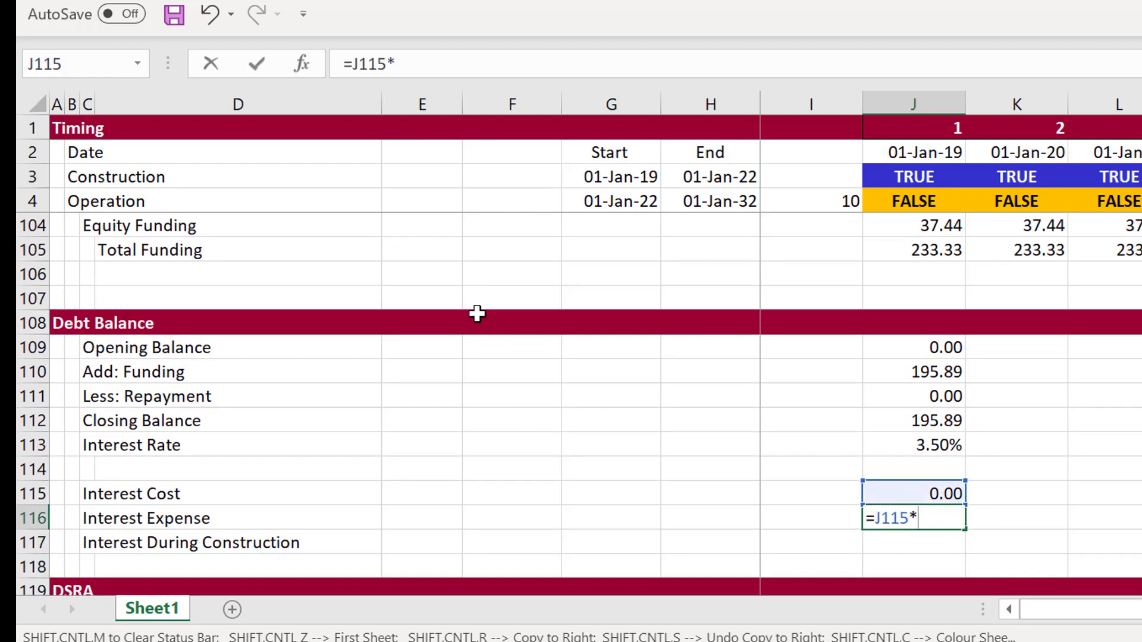
{"action": "left_click", "coordinate": [890, 153]}
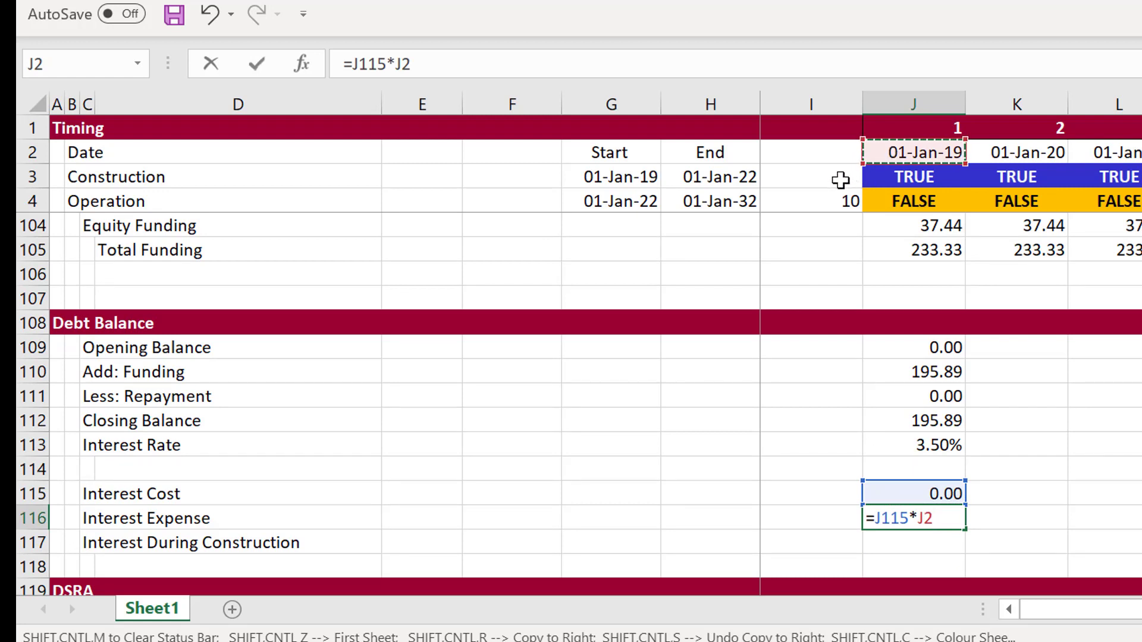
{"action": "left_click", "coordinate": [900, 204]}
{"action": "key", "text": "Return"}
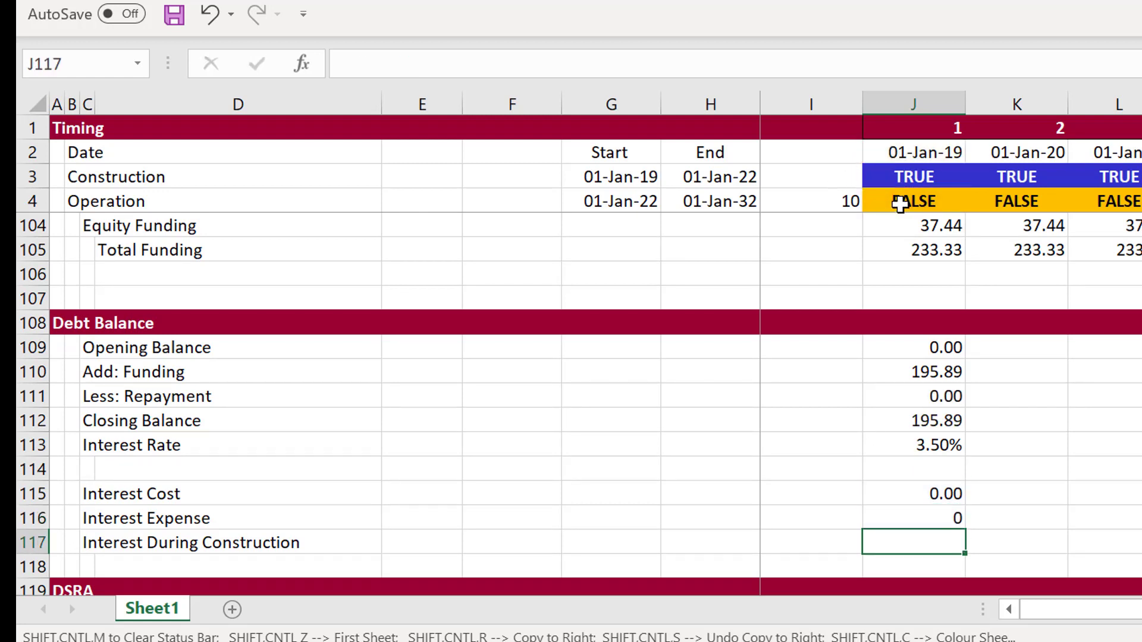
{"action": "key", "text": "Escape"}
{"action": "key", "text": "Up"}
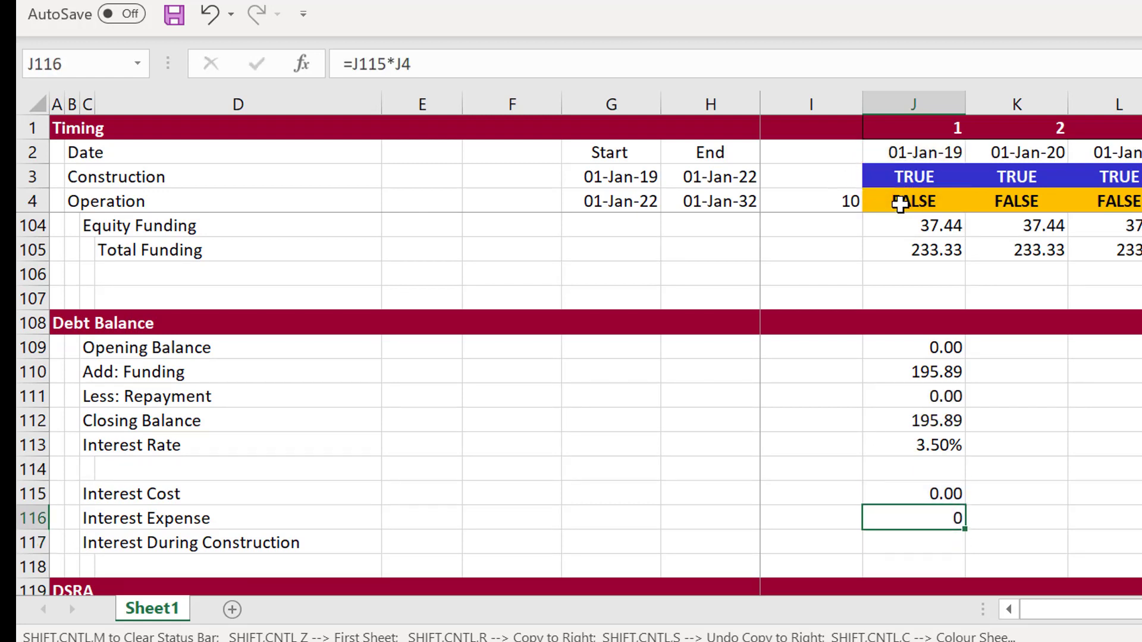
{"action": "key", "text": "ctrl+shift+1"}
Step: Calculate Interest During Construction in J117 as interest cost times the Construction flag, =J115*J3
{"action": "key", "text": "Down"}
{"action": "type", "text": "="}
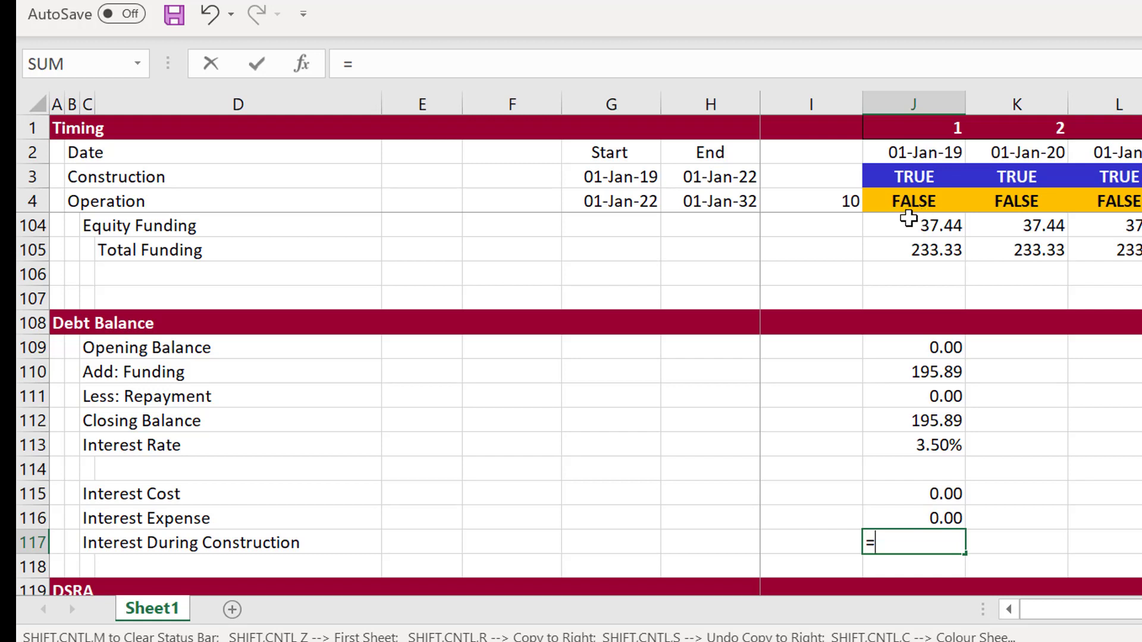
{"action": "left_click", "coordinate": [929, 485]}
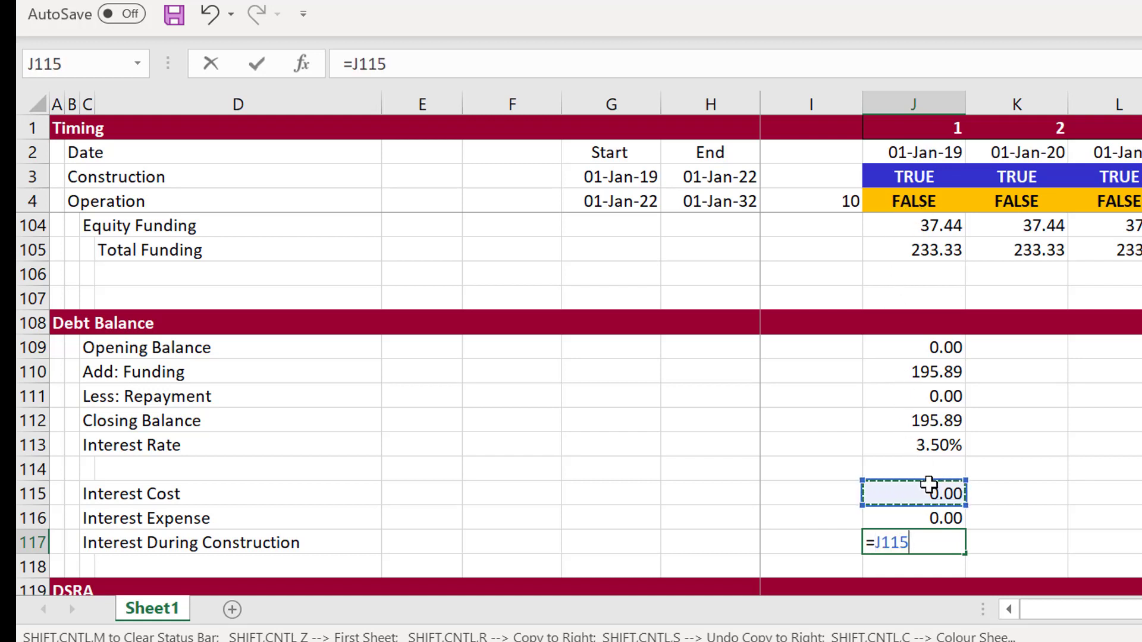
{"action": "type", "text": "*"}
{"action": "left_click", "coordinate": [897, 181]}
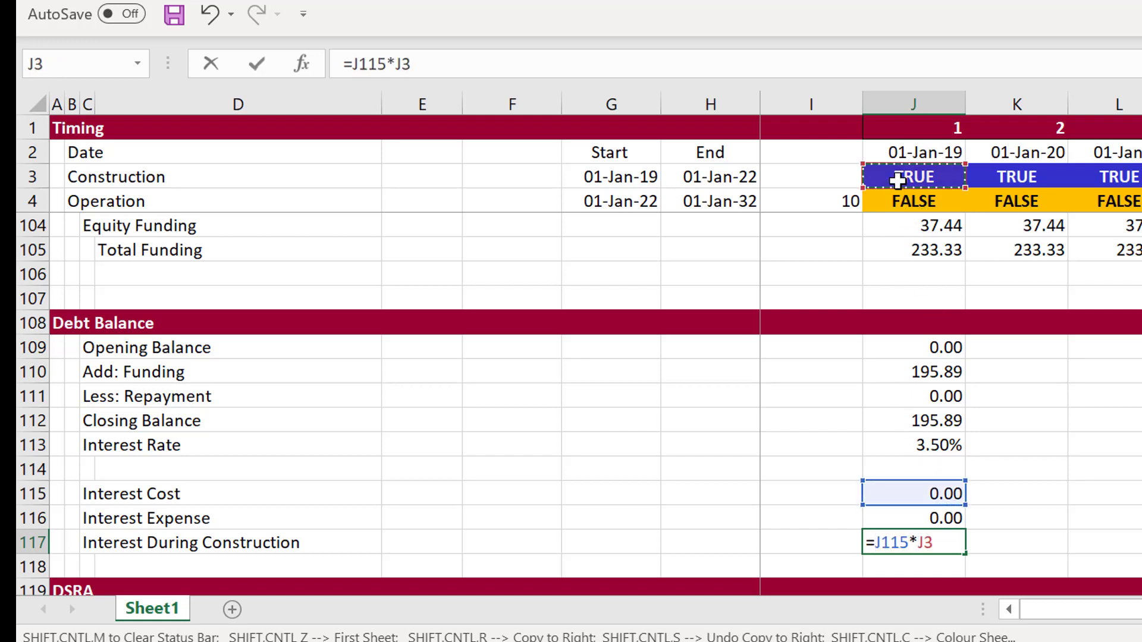
{"action": "key", "text": "ctrl+Return"}
Step: Copy the Debt Balance formulas in J109:J117, from Opening Balance to Interest During Construction, across the timeline
{"action": "key", "text": "Up"}
{"action": "key", "text": "Up"}
{"action": "key", "text": "Up"}
{"action": "key", "text": "Up"}
{"action": "key", "text": "Up"}
{"action": "key", "text": "Up"}
{"action": "key", "text": "Up"}
{"action": "key", "text": "Up"}
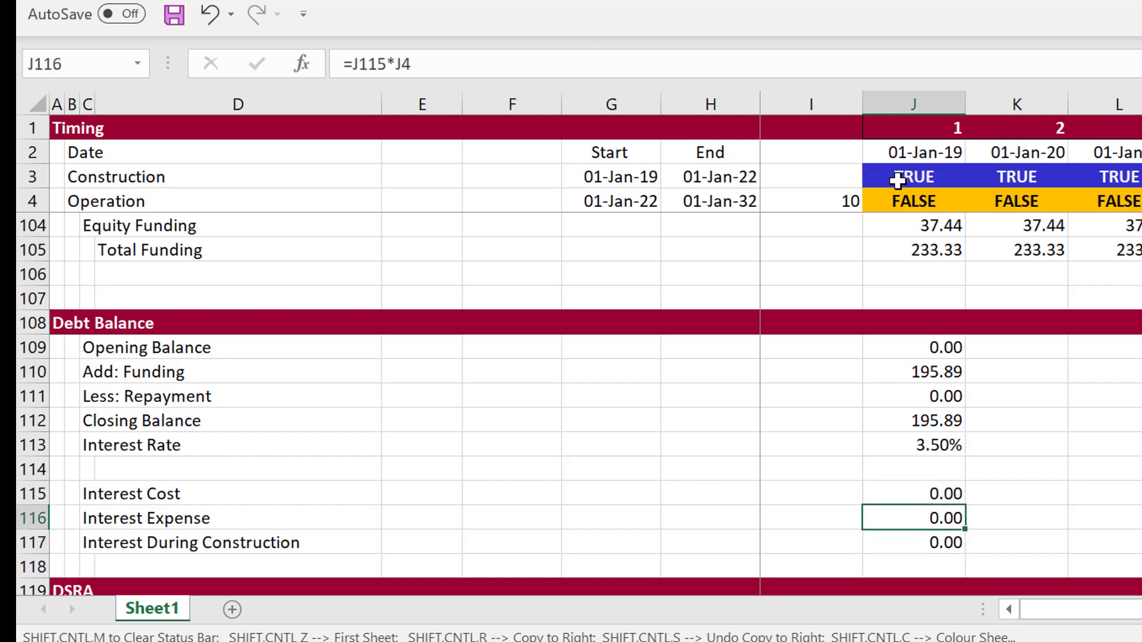
{"action": "key", "text": "shift+Down"}
{"action": "key", "text": "shift+Down"}
{"action": "key", "text": "shift+Down"}
{"action": "key", "text": "shift+Down"}
{"action": "key", "text": "shift+Down"}
{"action": "key", "text": "shift+Down"}
{"action": "key", "text": "shift+Down"}
{"action": "key", "text": "shift+Down"}
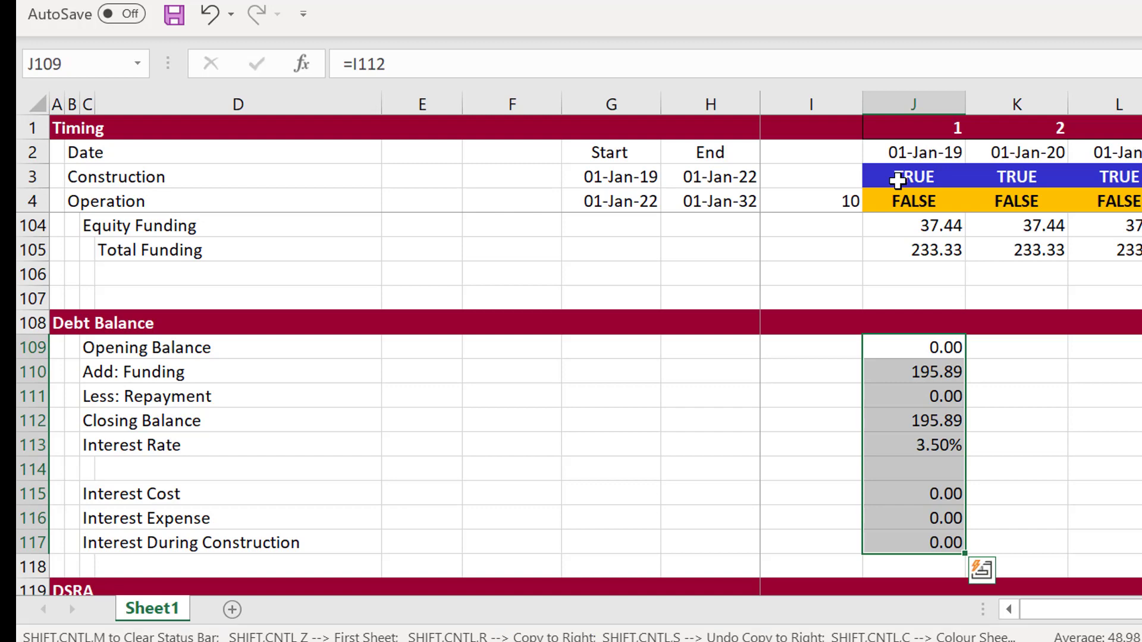
{"action": "key", "text": "ctrl+shift+r"}
Step: Calculate the DSRA section's Debt Service in J120 as interest expense plus repayment, =J116+J111
{"action": "key", "text": "Down"}
{"action": "key", "text": "Down"}
{"action": "key", "text": "Down"}
{"action": "key", "text": "Down"}
{"action": "key", "text": "Down"}
{"action": "key", "text": "Down"}
{"action": "key", "text": "Down"}
{"action": "key", "text": "Down"}
{"action": "key", "text": "Down"}
{"action": "key", "text": "Down"}
{"action": "key", "text": "Down"}
{"action": "key", "text": "Down"}
{"action": "key", "text": "Down"}
{"action": "key", "text": "Down"}
{"action": "key", "text": "Down"}
{"action": "key", "text": "Down"}
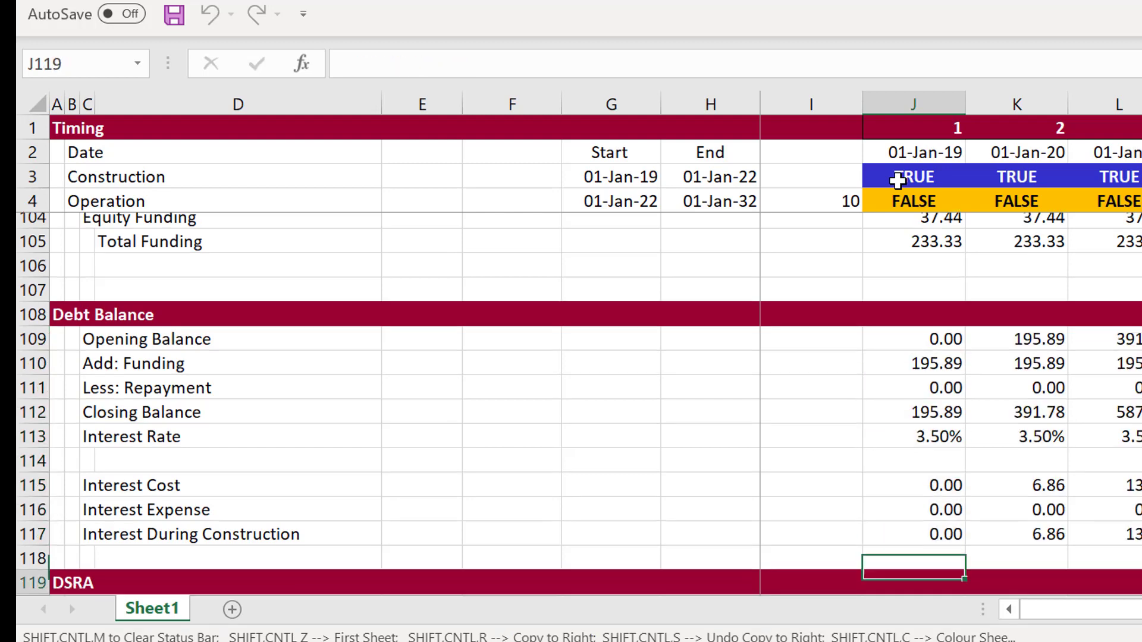
{"action": "key", "text": "Up"}
{"action": "key", "text": "Up"}
{"action": "key", "text": "Up"}
{"action": "key", "text": "Up"}
{"action": "key", "text": "Up"}
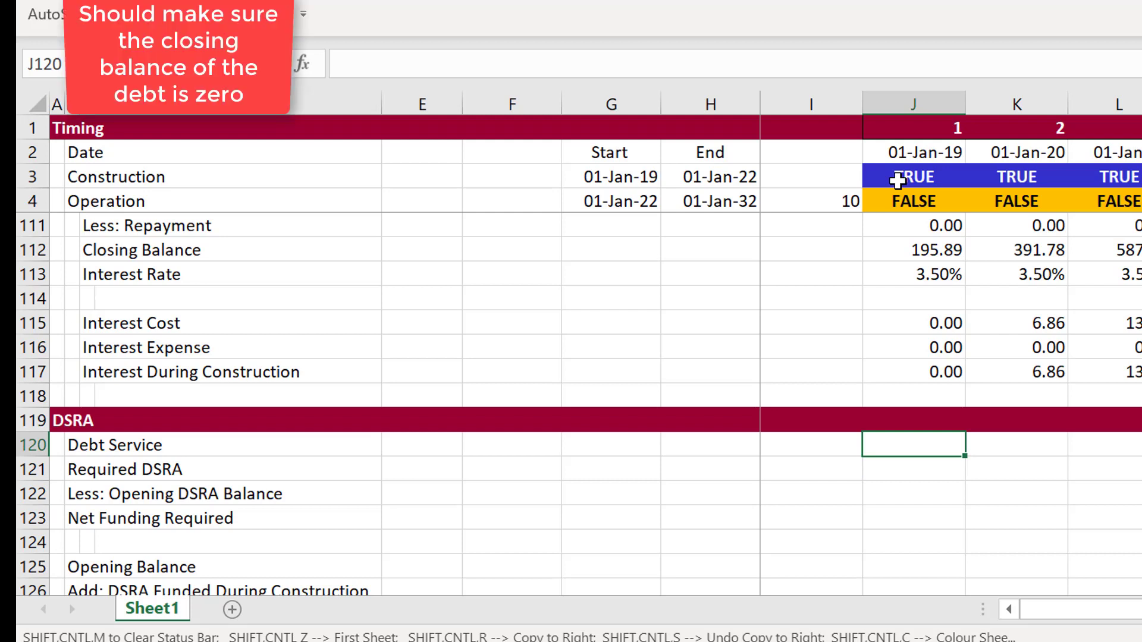
{"action": "type", "text": "="}
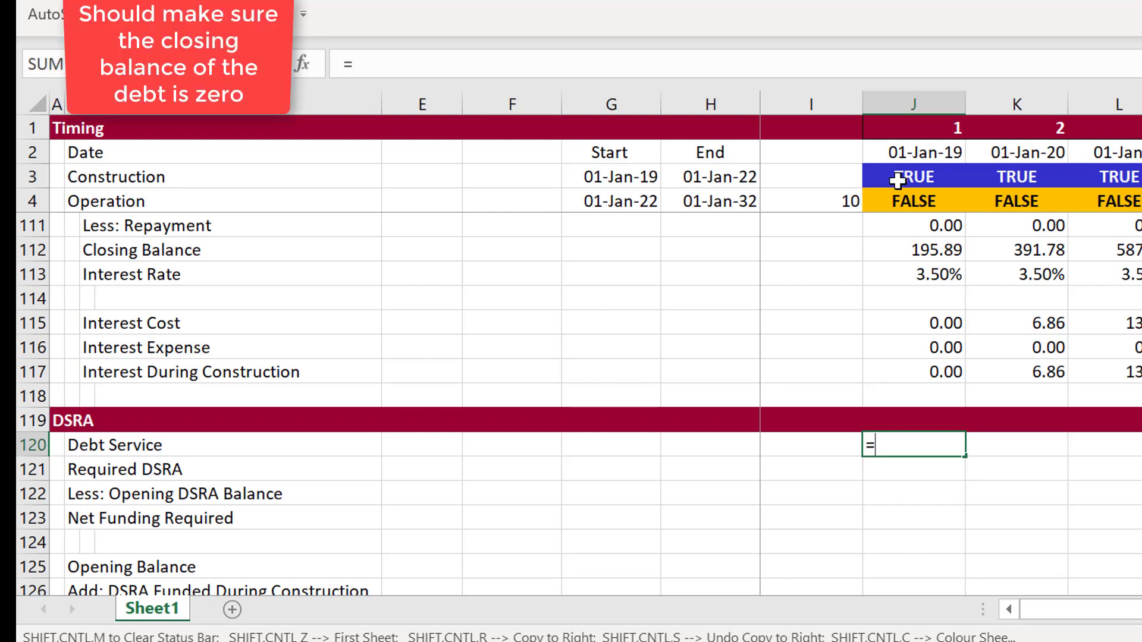
{"action": "key", "text": "Up"}
{"action": "key", "text": "Up"}
{"action": "key", "text": "Up"}
{"action": "key", "text": "Up"}
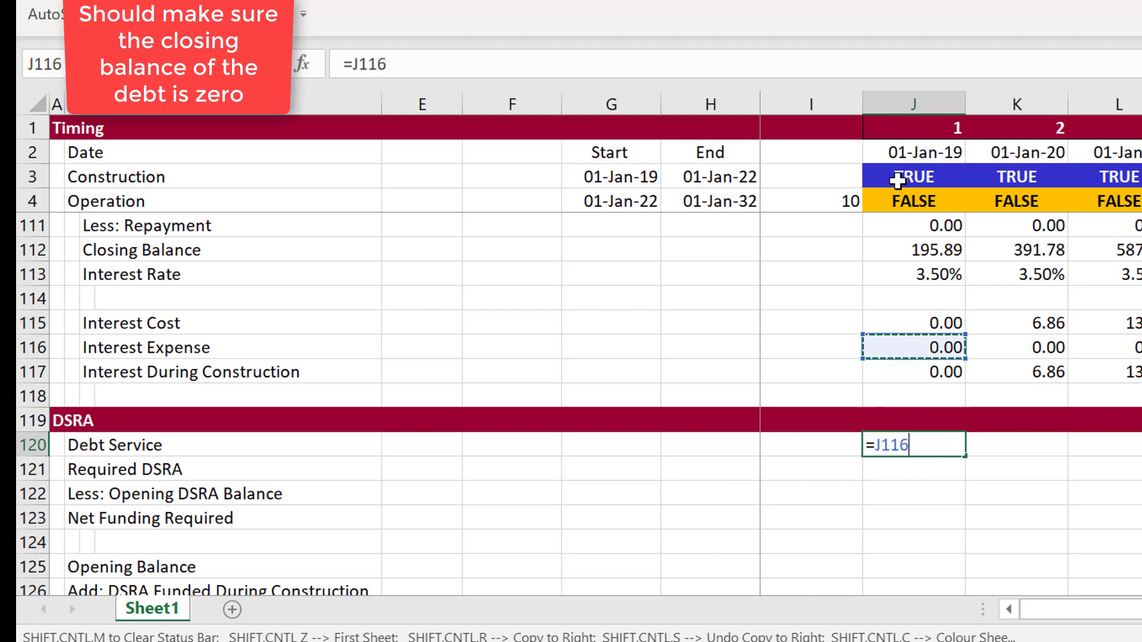
{"action": "type", "text": "+"}
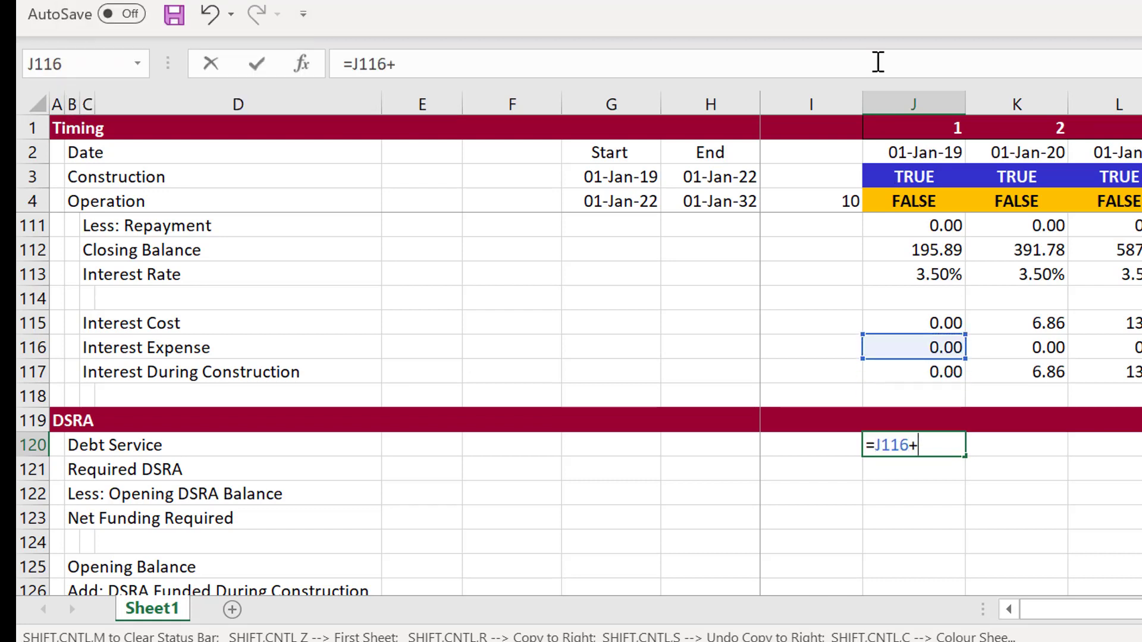
{"action": "left_click", "coordinate": [916, 246]}
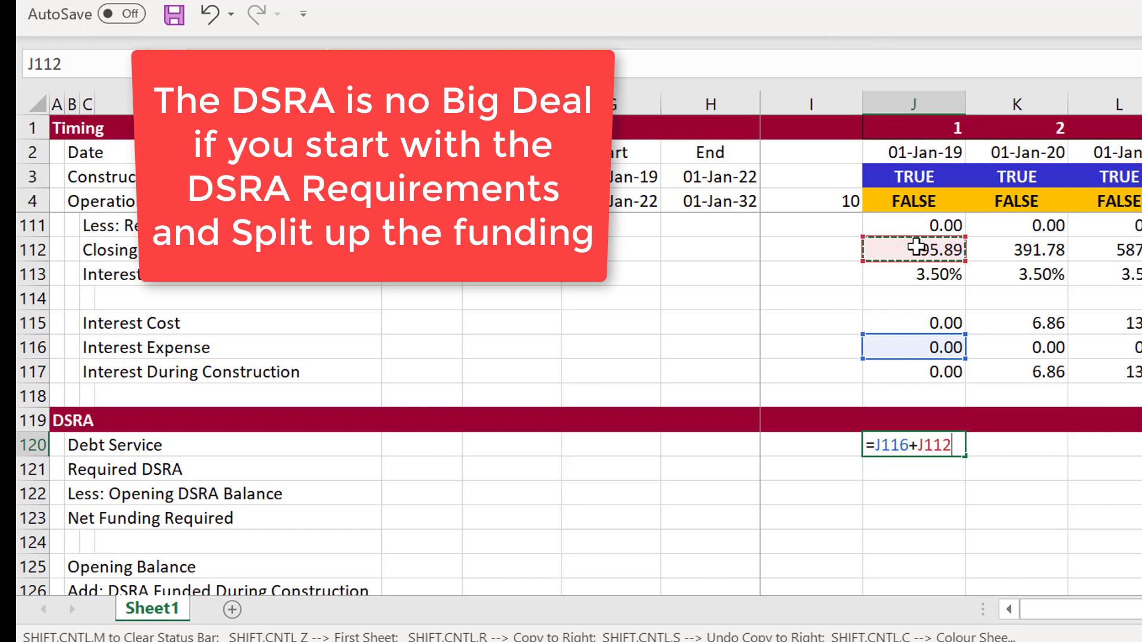
{"action": "key", "text": "Up"}
{"action": "key", "text": "Return"}
Step: Copy the Debt Service formula in J120 across the timeline
{"action": "key", "text": "Up"}
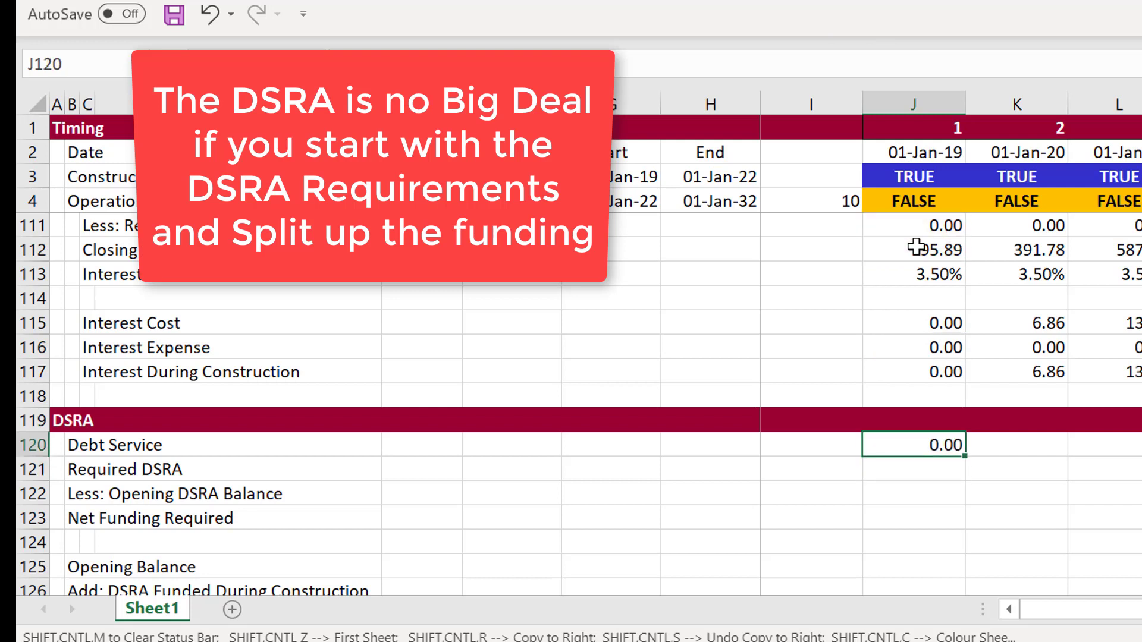
{"action": "key", "text": "Down"}
{"action": "key", "text": "Up"}
{"action": "key", "text": "ctrl+shift+r"}
Step: Link G121 in the Required DSRA row to the DSRA Percent assumption under Financing, =F34
{"action": "key", "text": "Down"}
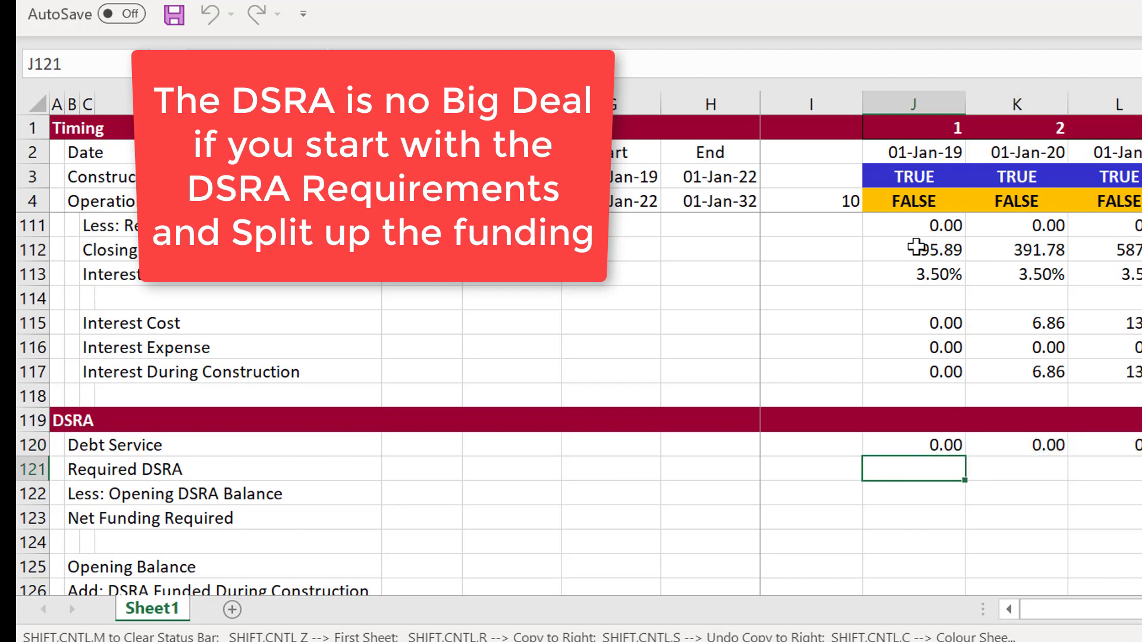
{"action": "key", "text": "Left"}
{"action": "key", "text": "Left"}
{"action": "key", "text": "Left"}
{"action": "key", "text": "Left"}
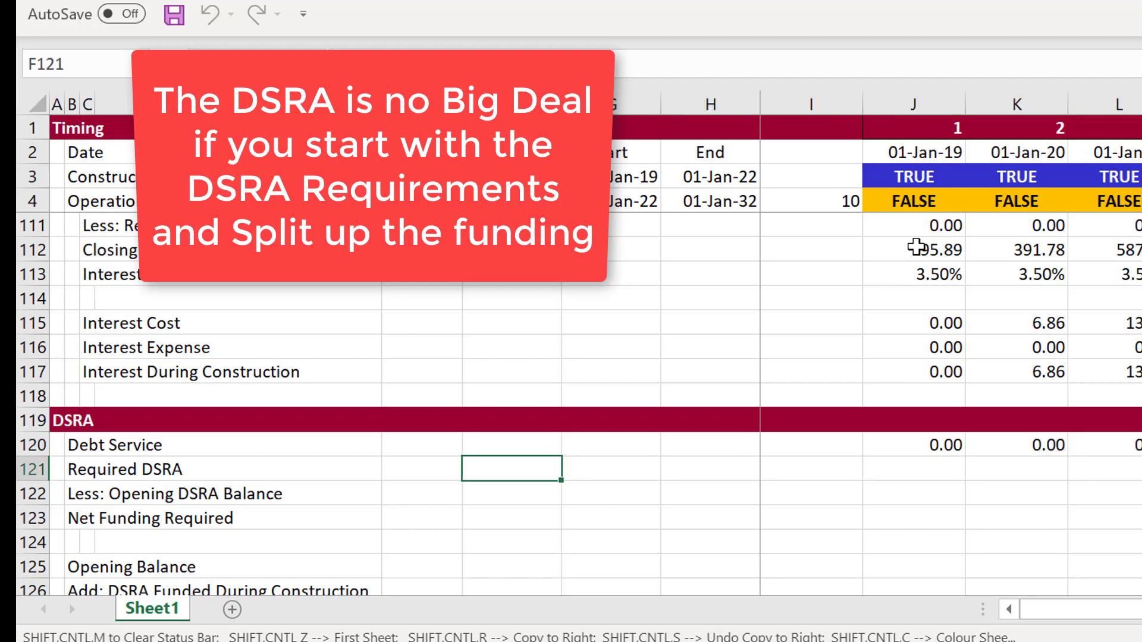
{"action": "key", "text": "Right"}
{"action": "type", "text": "="}
{"action": "key", "text": "Up"}
{"action": "key", "text": "Up"}
{"action": "key", "text": "Up"}
{"action": "key", "text": "Up"}
{"action": "key", "text": "Up"}
{"action": "key", "text": "Up"}
{"action": "key", "text": "Up"}
{"action": "key", "text": "Up"}
{"action": "key", "text": "Up"}
{"action": "key", "text": "Up"}
{"action": "key", "text": "Up"}
{"action": "key", "text": "Up"}
{"action": "key", "text": "Up"}
{"action": "key", "text": "Up"}
{"action": "key", "text": "Up"}
{"action": "key", "text": "Up"}
{"action": "key", "text": "Up"}
{"action": "key", "text": "Up"}
{"action": "key", "text": "Up"}
{"action": "key", "text": "Up"}
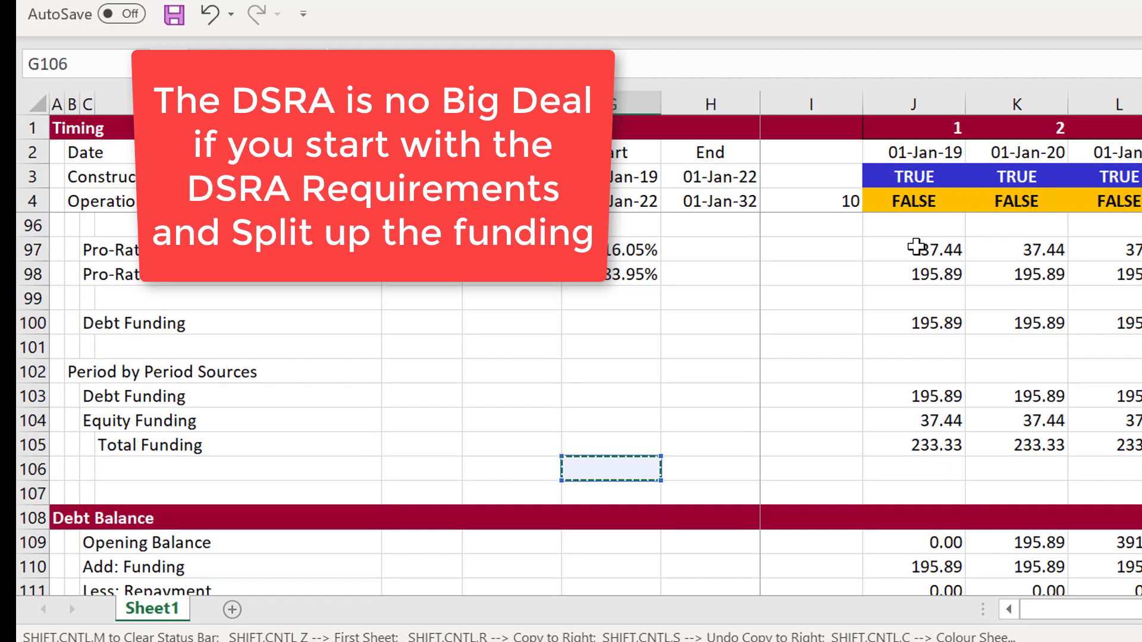
{"action": "key", "text": "Up"}
{"action": "key", "text": "Up"}
{"action": "key", "text": "Up"}
{"action": "key", "text": "Up"}
{"action": "key", "text": "Up"}
{"action": "key", "text": "Up"}
{"action": "key", "text": "Up"}
{"action": "key", "text": "Up"}
{"action": "key", "text": "Up"}
{"action": "key", "text": "Up"}
{"action": "key", "text": "Up"}
{"action": "key", "text": "Up"}
{"action": "key", "text": "Up"}
{"action": "key", "text": "Up"}
{"action": "key", "text": "Up"}
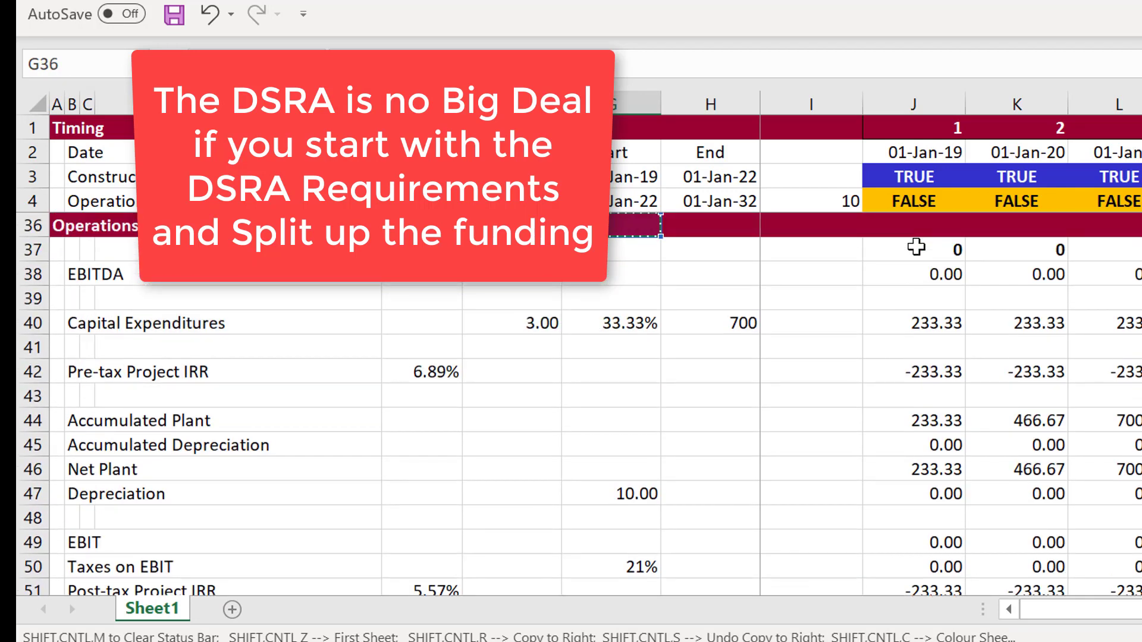
{"action": "key", "text": "Up"}
{"action": "key", "text": "Up"}
{"action": "key", "text": "Up"}
{"action": "key", "text": "Up"}
{"action": "key", "text": "Up"}
{"action": "key", "text": "Up"}
{"action": "key", "text": "Up"}
{"action": "key", "text": "Up"}
{"action": "key", "text": "Up"}
{"action": "key", "text": "Up"}
{"action": "key", "text": "Up"}
{"action": "key", "text": "Up"}
{"action": "key", "text": "Up"}
{"action": "key", "text": "Up"}
{"action": "key", "text": "Up"}
{"action": "key", "text": "Down"}
{"action": "key", "text": "Down"}
{"action": "key", "text": "Down"}
{"action": "key", "text": "Down"}
{"action": "key", "text": "Down"}
{"action": "key", "text": "Down"}
{"action": "key", "text": "Down"}
{"action": "key", "text": "Down"}
{"action": "key", "text": "Down"}
{"action": "key", "text": "Down"}
{"action": "key", "text": "Down"}
{"action": "key", "text": "Down"}
{"action": "key", "text": "Down"}
{"action": "key", "text": "Down"}
{"action": "key", "text": "Down"}
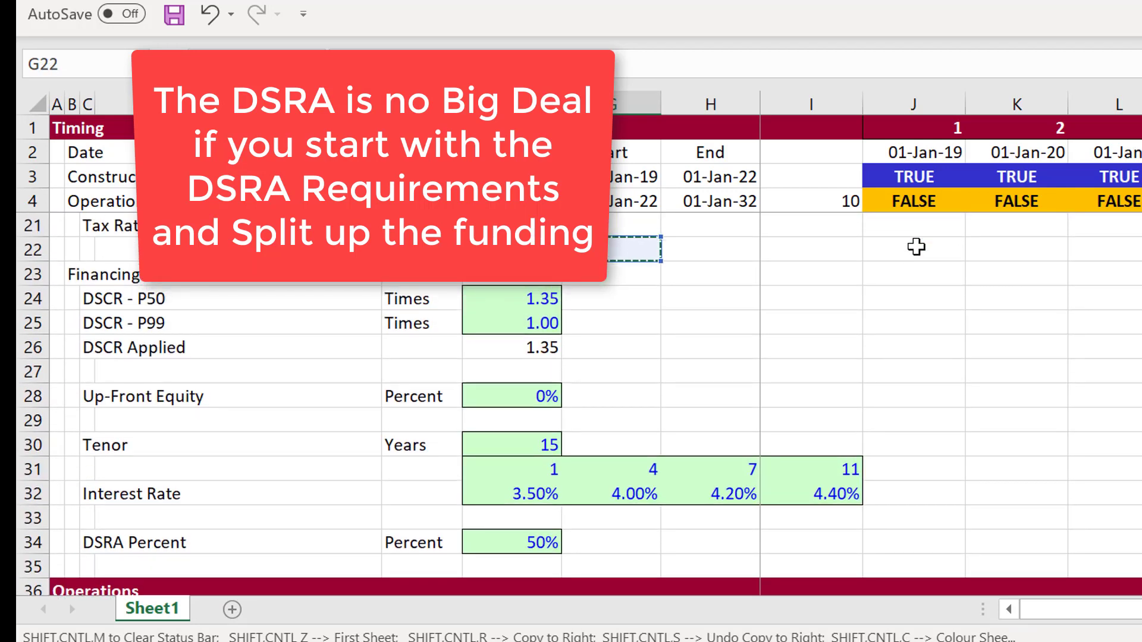
{"action": "key", "text": "Up"}
{"action": "key", "text": "Up"}
{"action": "key", "text": "Left"}
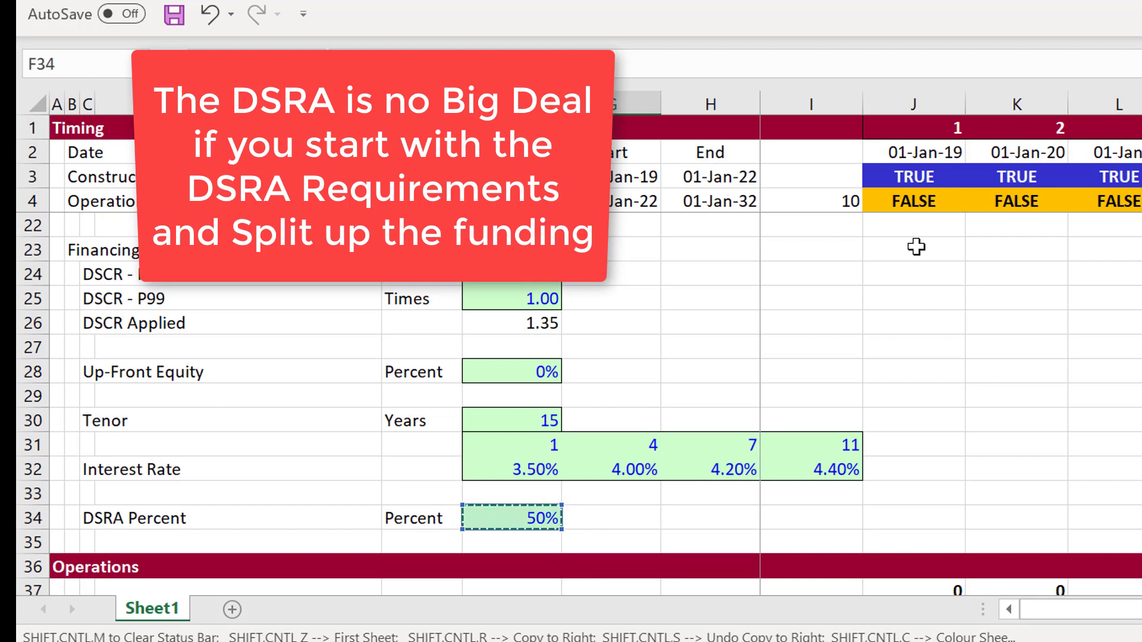
{"action": "key", "text": "ctrl+Return"}
Step: Calculate Required DSRA in J121 as next period's debt service times the DSRA percent, =K120*$G$121, and copy it across the timeline
{"action": "key", "text": "Right"}
{"action": "key", "text": "Right"}
{"action": "key", "text": "Right"}
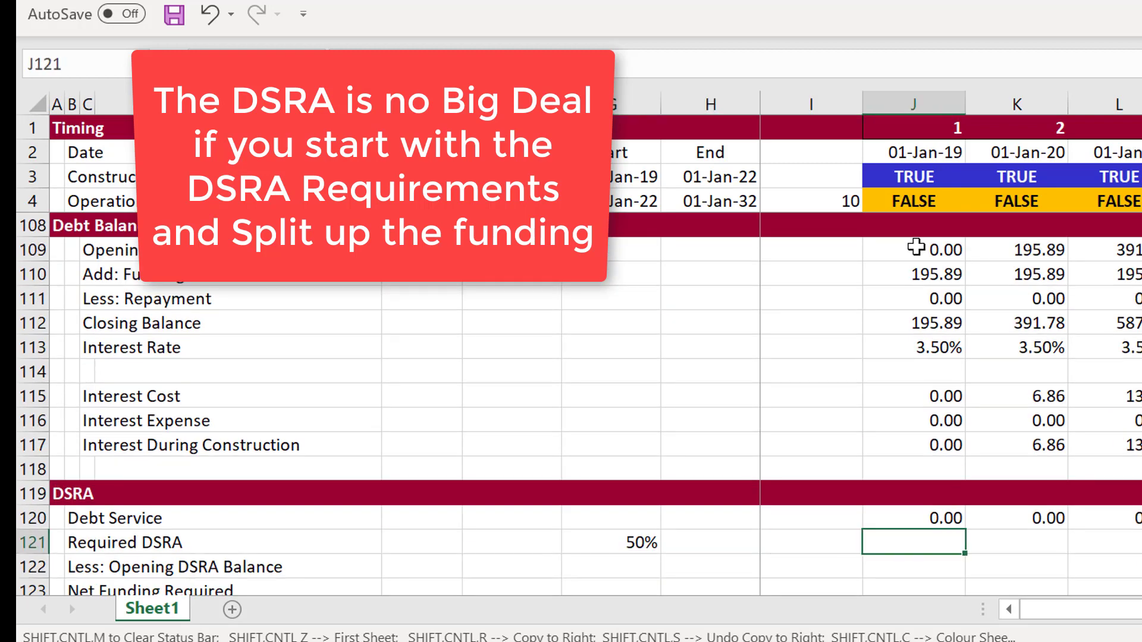
{"action": "type", "text": "="}
{"action": "key", "text": "Up"}
{"action": "key", "text": "Right"}
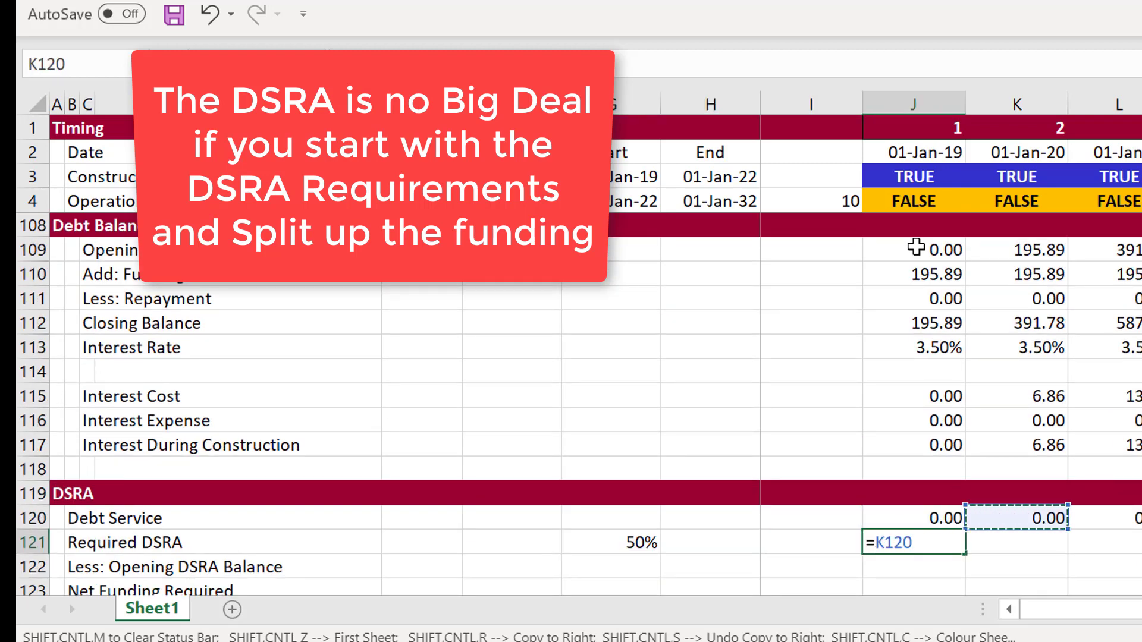
{"action": "type", "text": "*"}
{"action": "key", "text": "Left"}
{"action": "key", "text": "Left"}
{"action": "key", "text": "Left"}
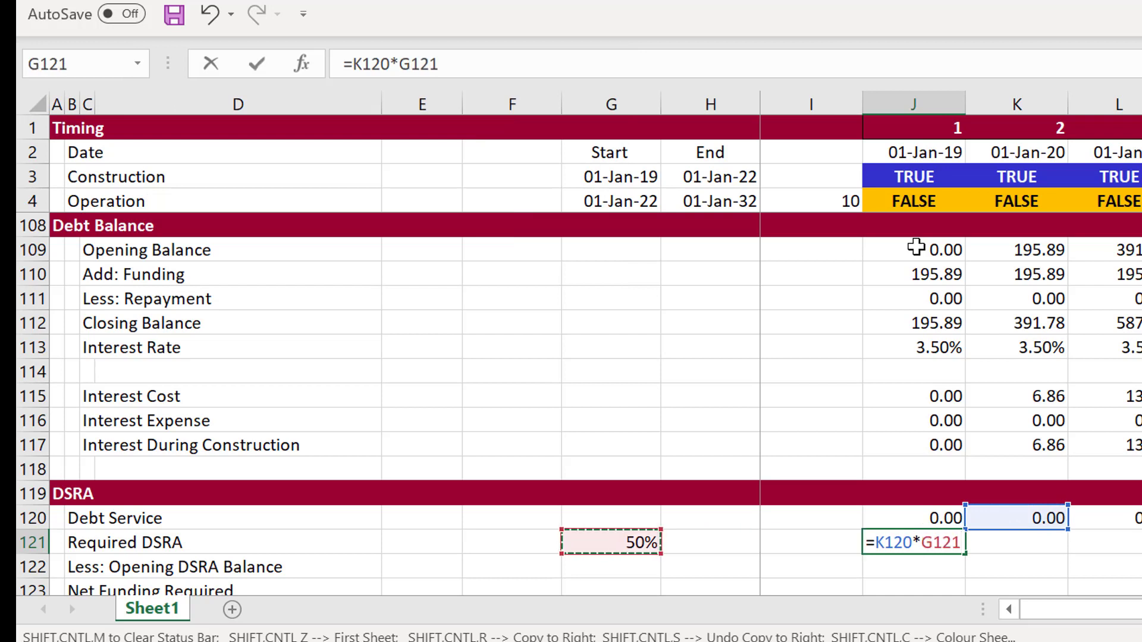
{"action": "key", "text": "F4"}
{"action": "key", "text": "Return"}
{"action": "key", "text": "Up"}
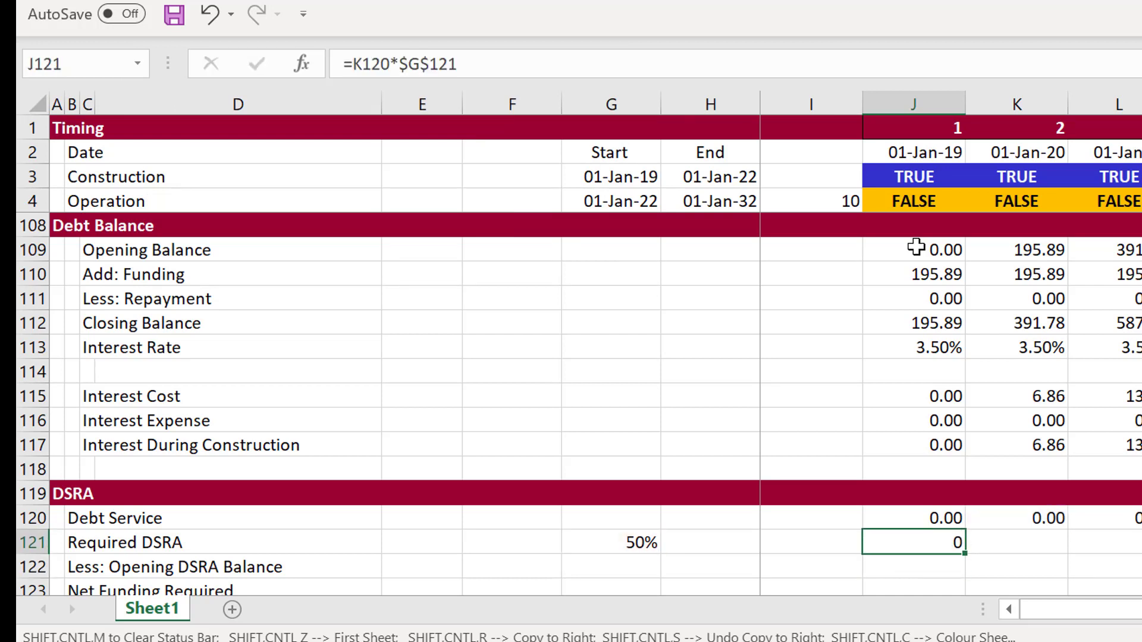
{"action": "key", "text": "ctrl+shift+r"}
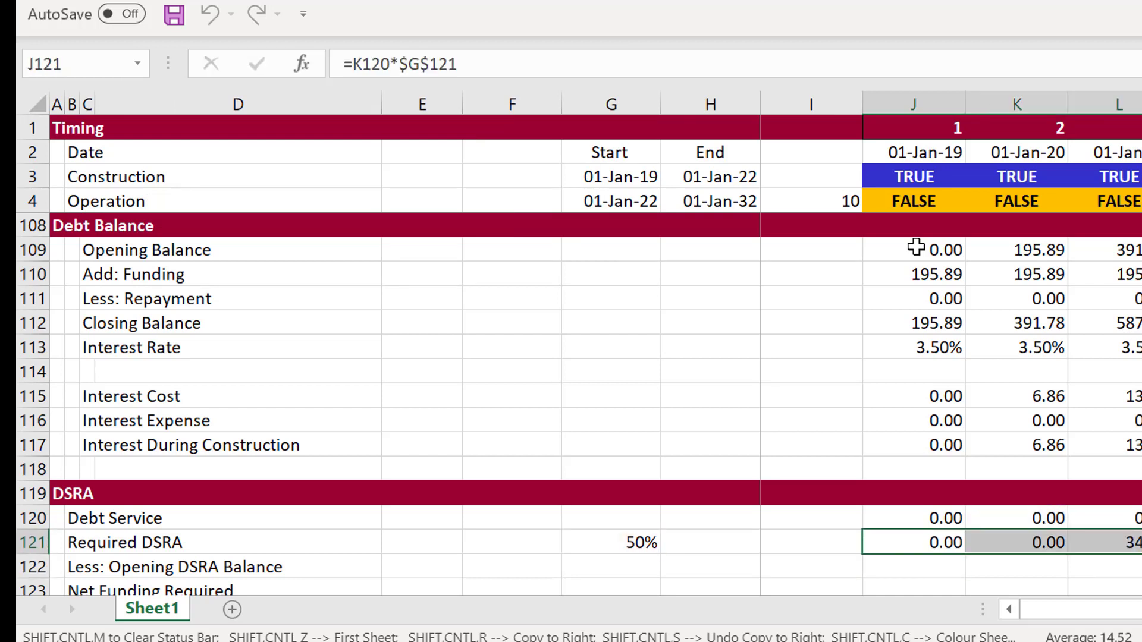
{"action": "key", "text": "Right"}
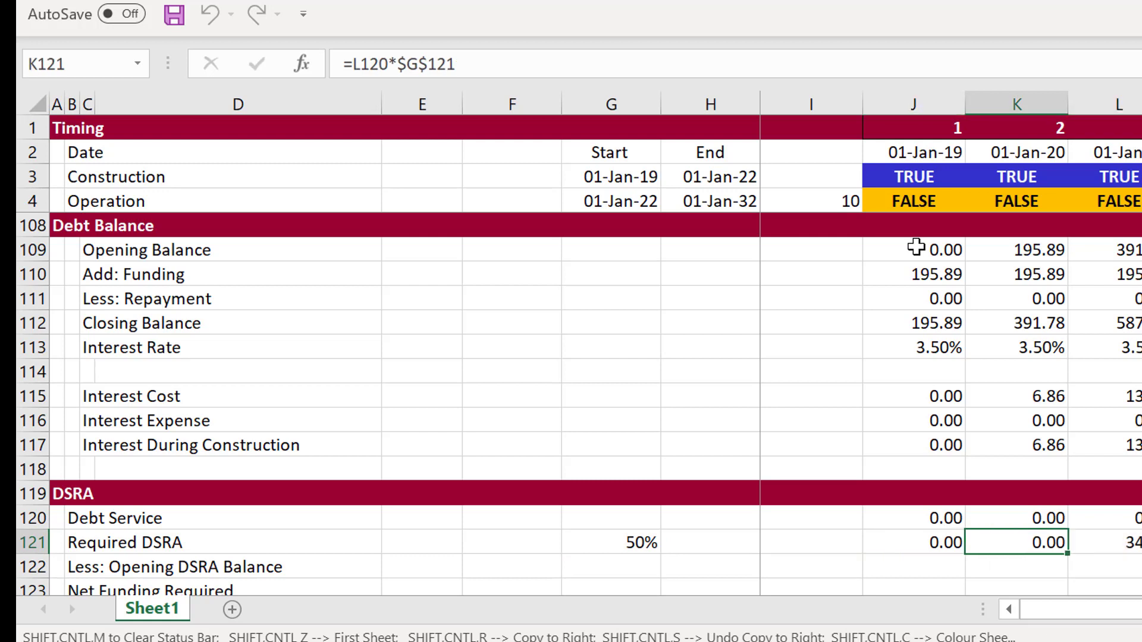
Step: Link the first-period Less: Opening DSRA Balance in J122 to the Opening Balance with =J125, shown to two decimals
{"action": "key", "text": "Down"}
{"action": "key", "text": "Down"}
{"action": "key", "text": "Up"}
{"action": "key", "text": "Left"}
{"action": "key", "text": "Left"}
{"action": "key", "text": "Right"}
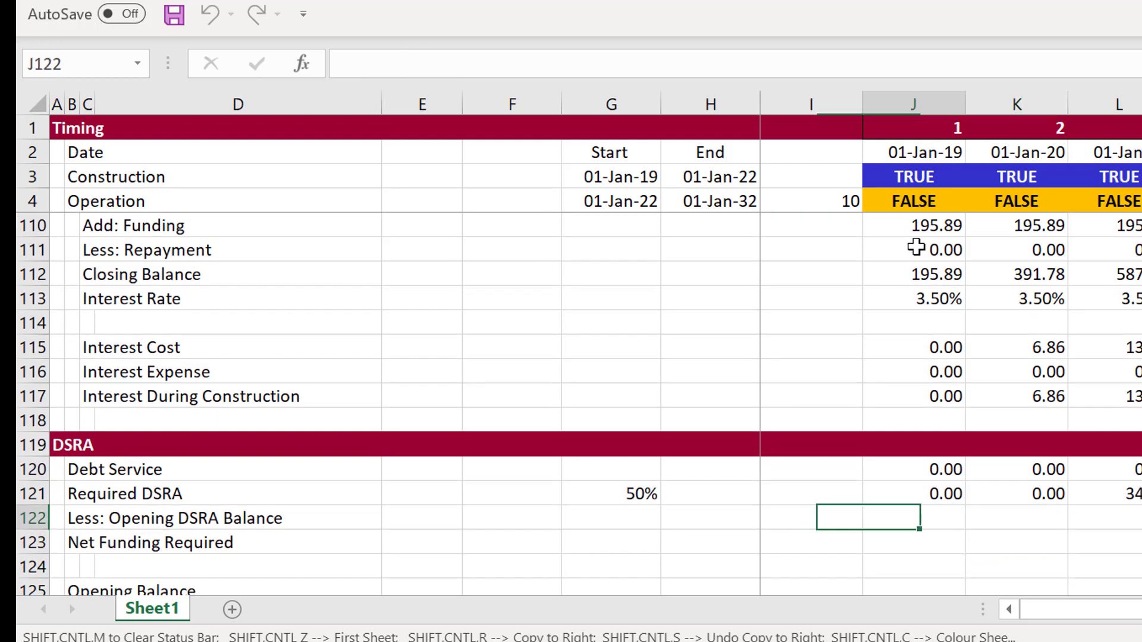
{"action": "type", "text": "="}
{"action": "key", "text": "Down"}
{"action": "key", "text": "Down"}
{"action": "key", "text": "Down"}
{"action": "key", "text": "Down"}
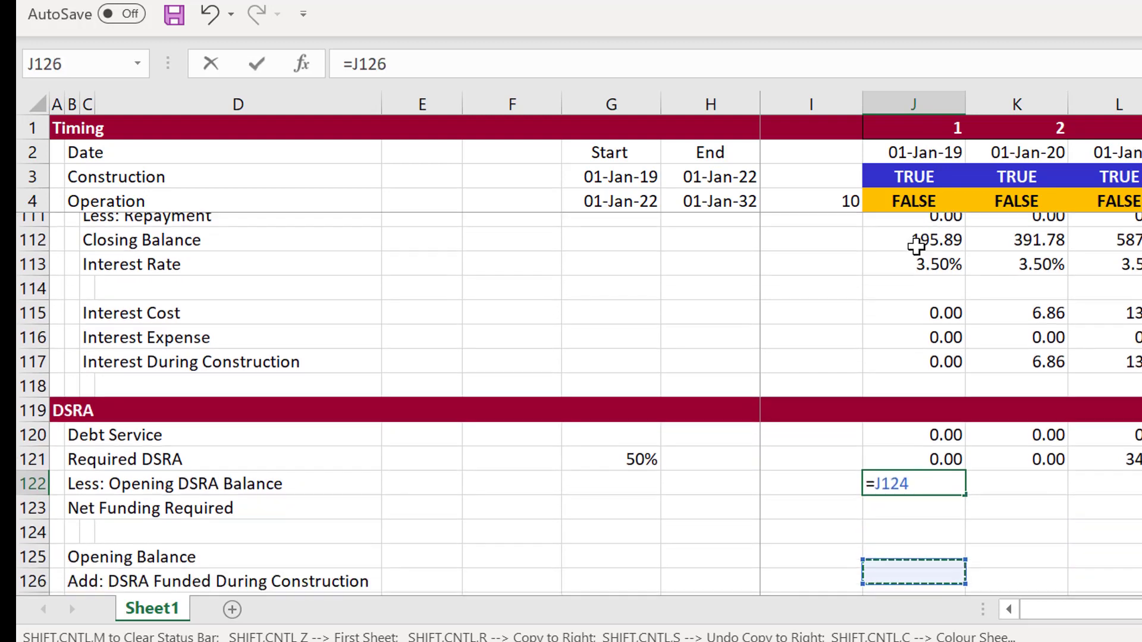
{"action": "key", "text": "Down"}
{"action": "key", "text": "Down"}
{"action": "key", "text": "Up"}
{"action": "key", "text": "Up"}
{"action": "key", "text": "Up"}
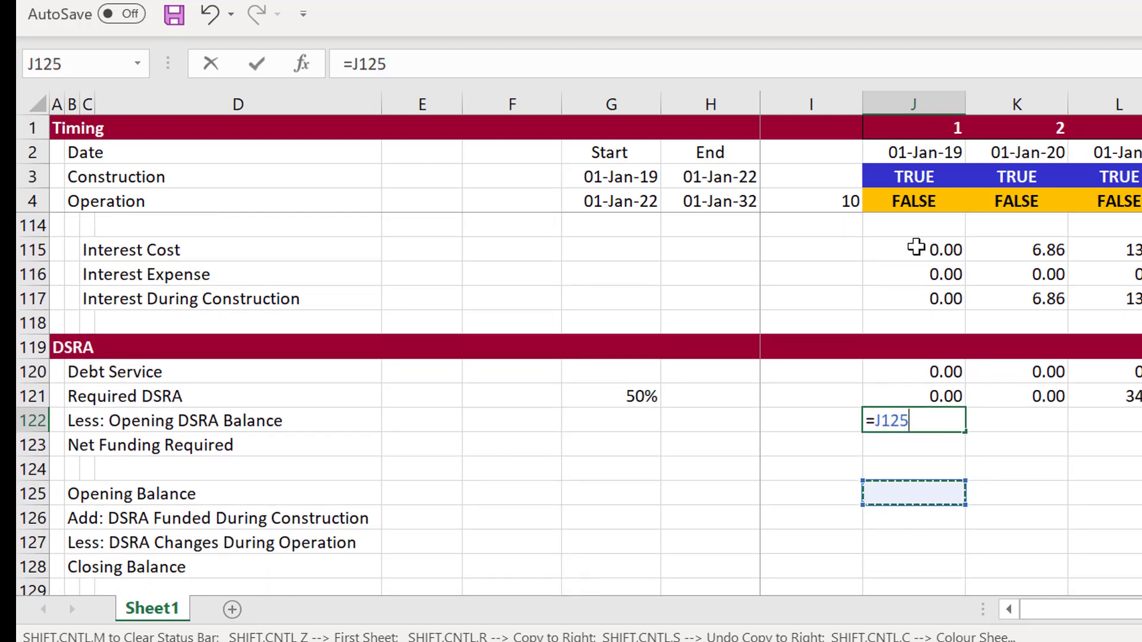
{"action": "key", "text": "Return"}
{"action": "key", "text": "Up"}
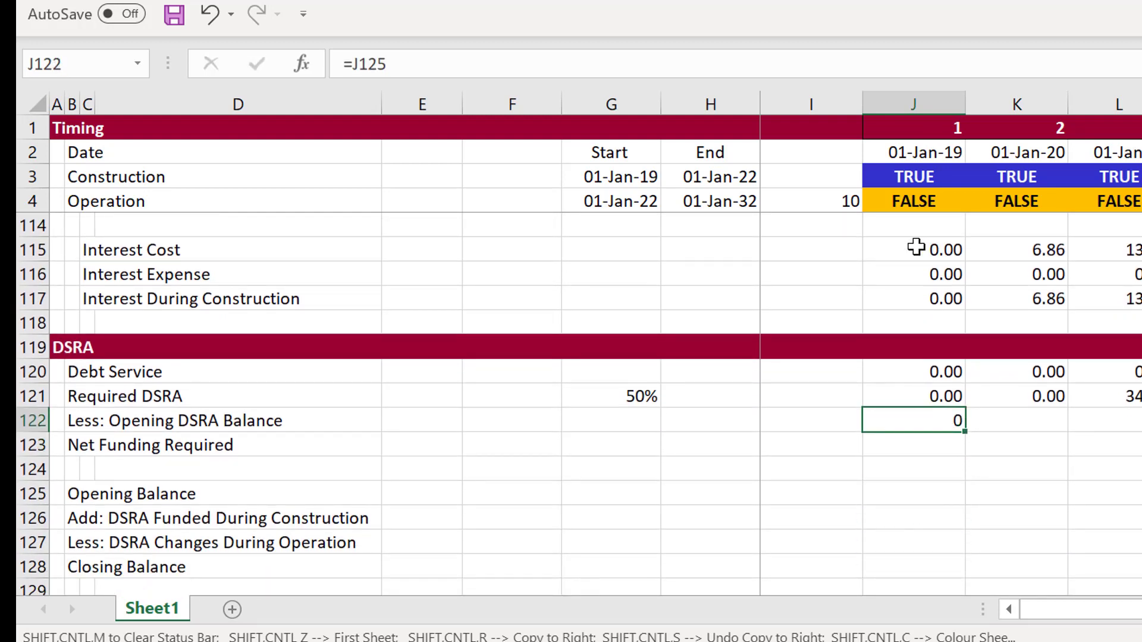
Step: Calculate the first-period Net Funding Required in J123 as Required DSRA less opening DSRA balance, =J121-J122
{"action": "key", "text": "Down"}
{"action": "type", "text": "="}
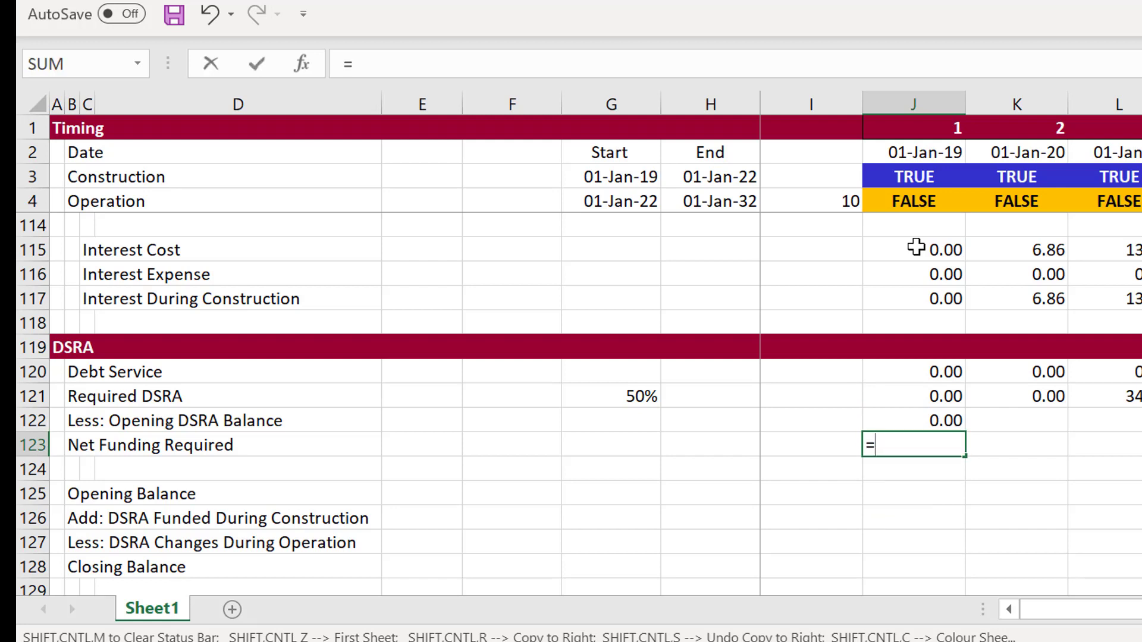
{"action": "key", "text": "Up"}
{"action": "key", "text": "Up"}
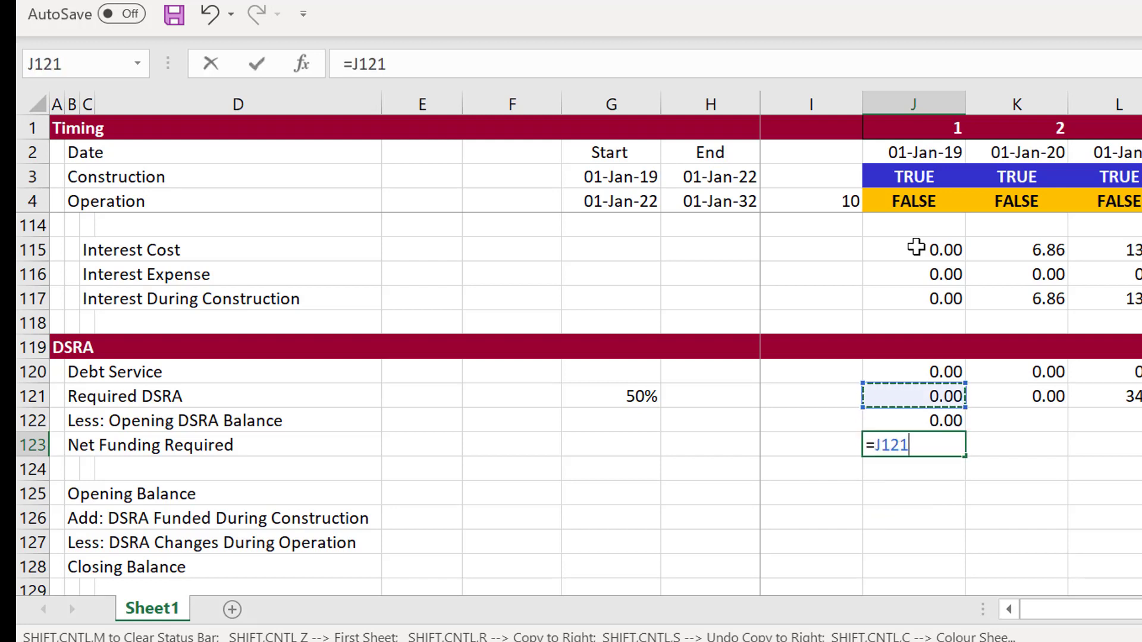
{"action": "type", "text": "-"}
{"action": "key", "text": "Up"}
{"action": "key", "text": "Return"}
Step: Set the DSRA Opening Balance in J125 to the previous period's Closing Balance with =I128, formatted to two decimals
{"action": "key", "text": "Down"}
{"action": "key", "text": "Down"}
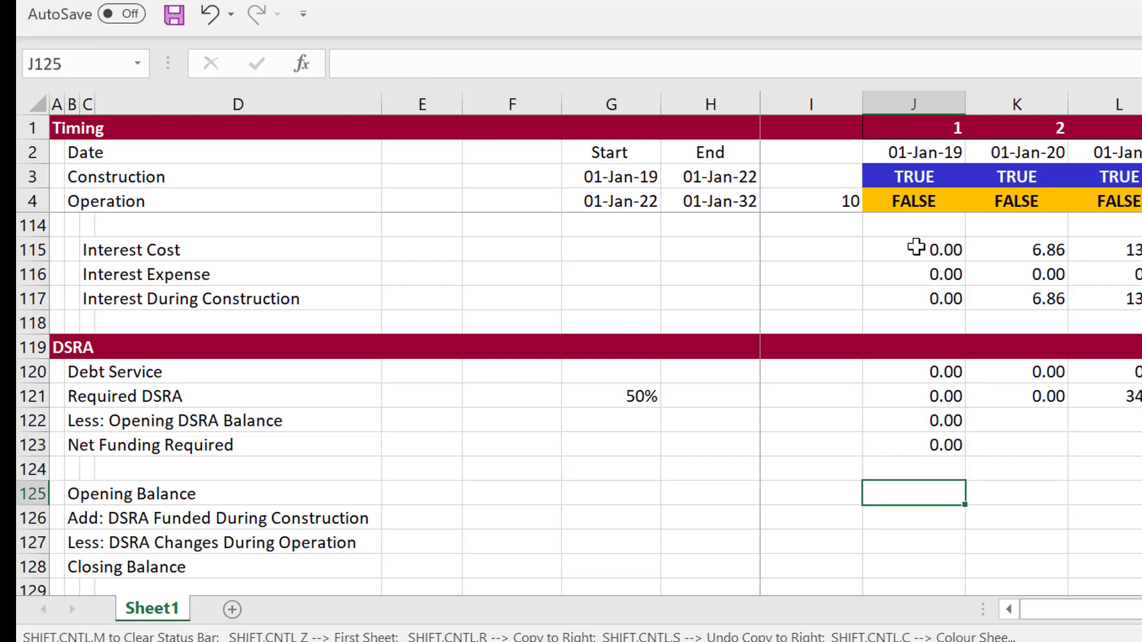
{"action": "key", "text": "Up"}
{"action": "type", "text": "="}
{"action": "key", "text": "Down"}
{"action": "key", "text": "Down"}
{"action": "key", "text": "Down"}
{"action": "key", "text": "Left"}
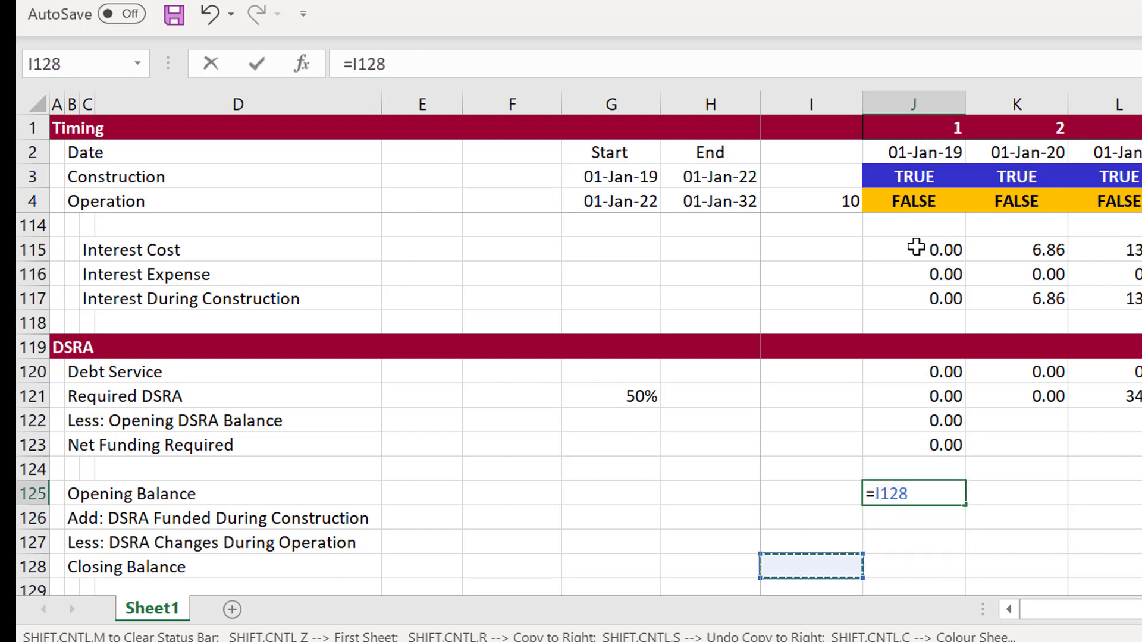
{"action": "key", "text": "Return"}
{"action": "key", "text": "Up"}
{"action": "key", "text": "ctrl+shift+1"}
Step: Calculate DSRA Funded During Construction in J126 as net funding required times the construction flag, =J123*J3, to two decimals
{"action": "key", "text": "Down"}
{"action": "type", "text": "="}
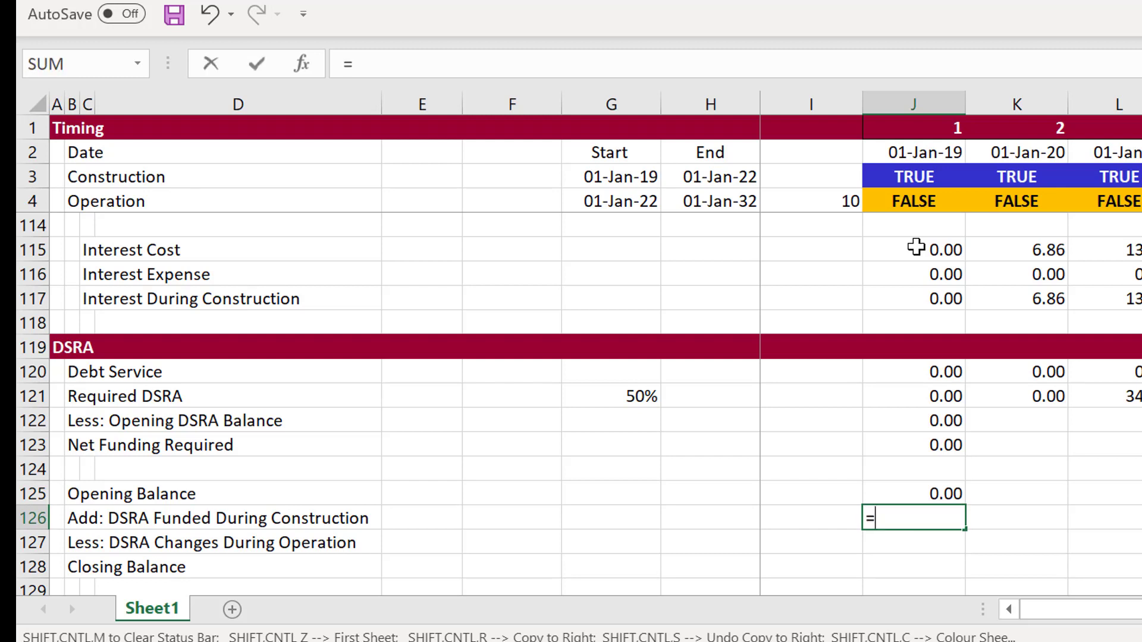
{"action": "key", "text": "Up"}
{"action": "key", "text": "Up"}
{"action": "key", "text": "Up"}
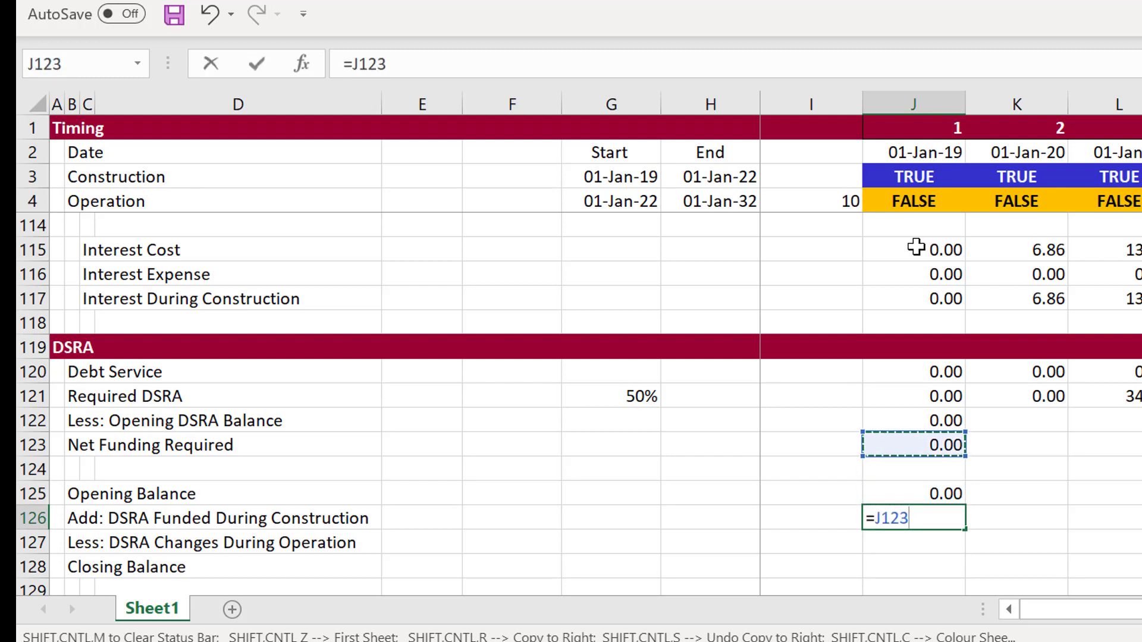
{"action": "type", "text": "*"}
{"action": "left_click", "coordinate": [925, 168]}
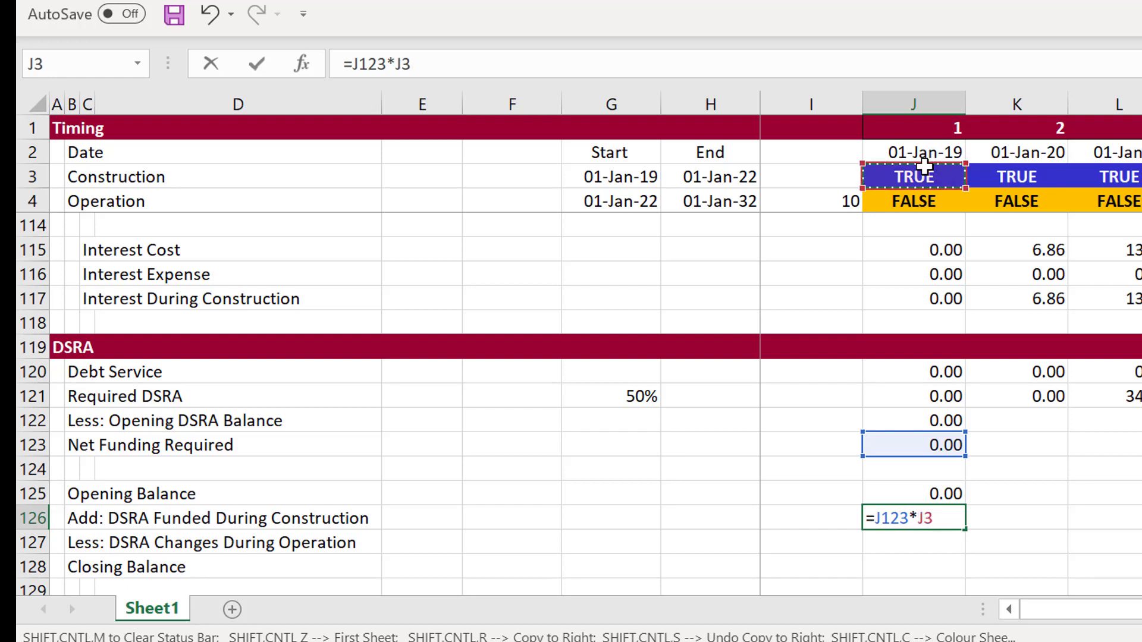
{"action": "key", "text": "Return"}
{"action": "key", "text": "Up"}
Step: Calculate DSRA Changes During Operation in J127 as net funding required times the operation flag, =J123*J4, to two decimals
{"action": "key", "text": "Down"}
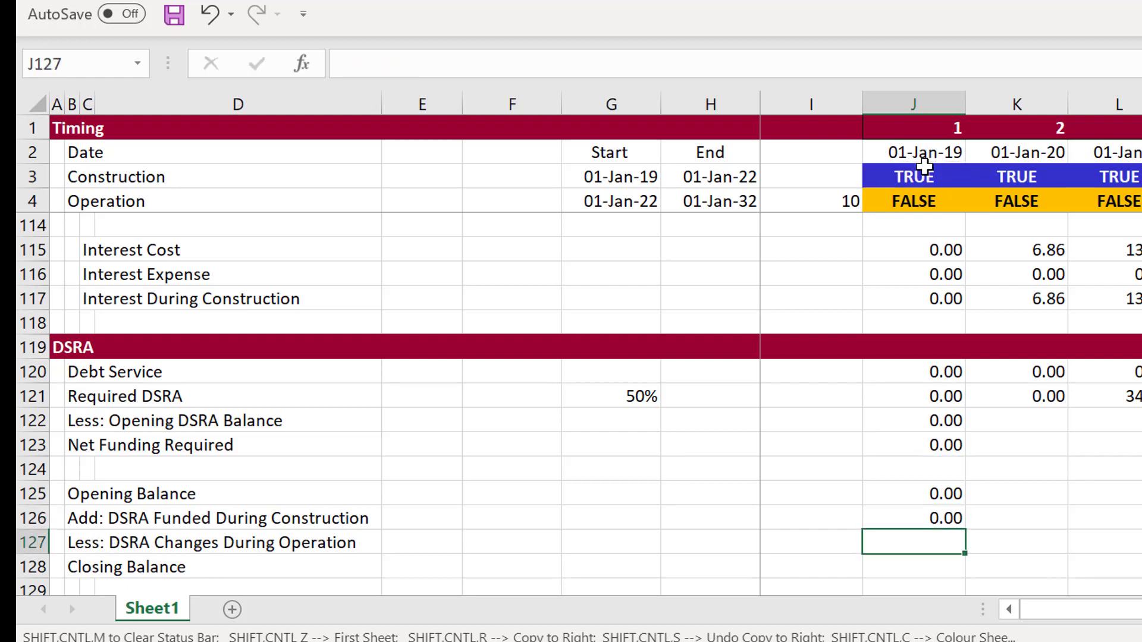
{"action": "type", "text": "="}
{"action": "key", "text": "Up"}
{"action": "key", "text": "Up"}
{"action": "key", "text": "Up"}
{"action": "key", "text": "Up"}
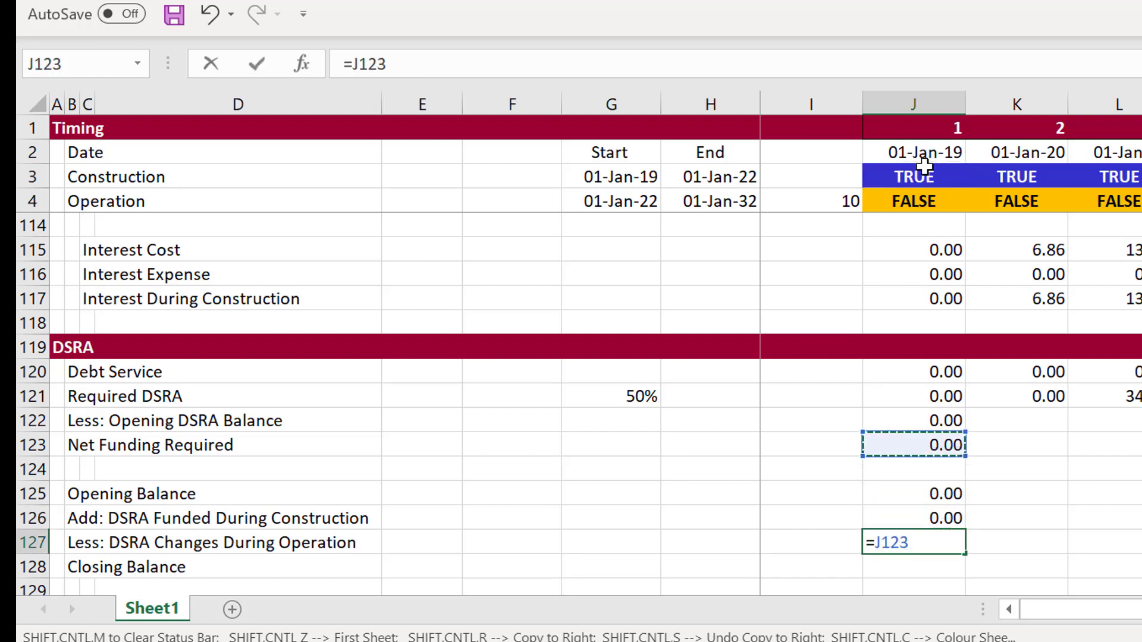
{"action": "type", "text": "*"}
{"action": "left_click", "coordinate": [917, 202]}
{"action": "key", "text": "Return"}
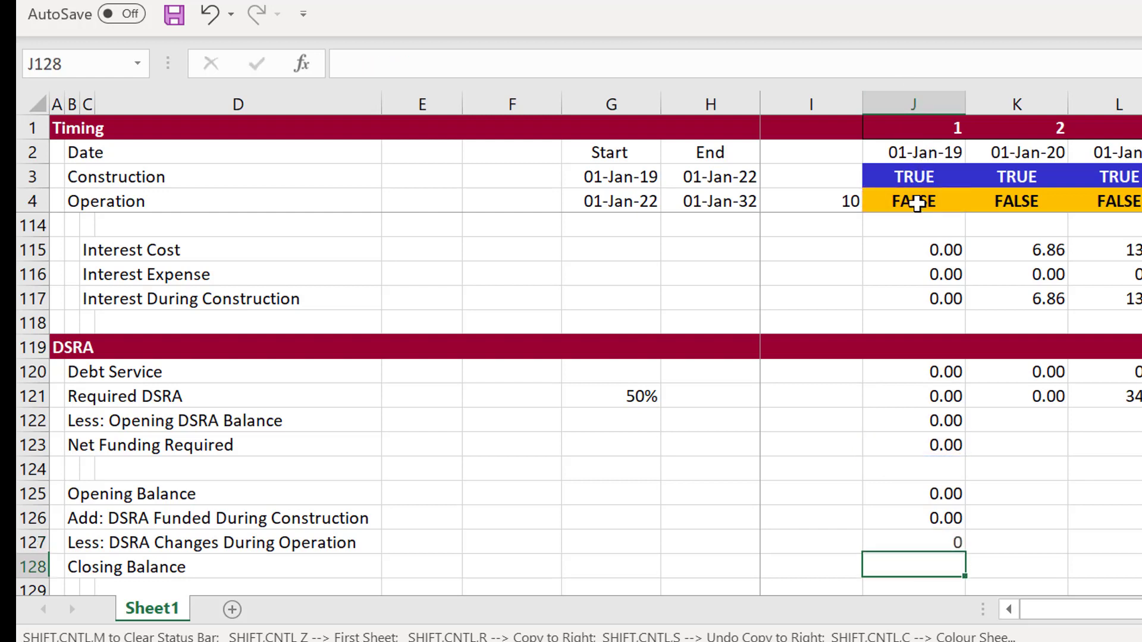
{"action": "key", "text": "Up"}
Step: Calculate the DSRA Closing Balance in J128 as the sum of opening balance, construction funding and operating changes, =J125+J126+J127
{"action": "key", "text": "Down"}
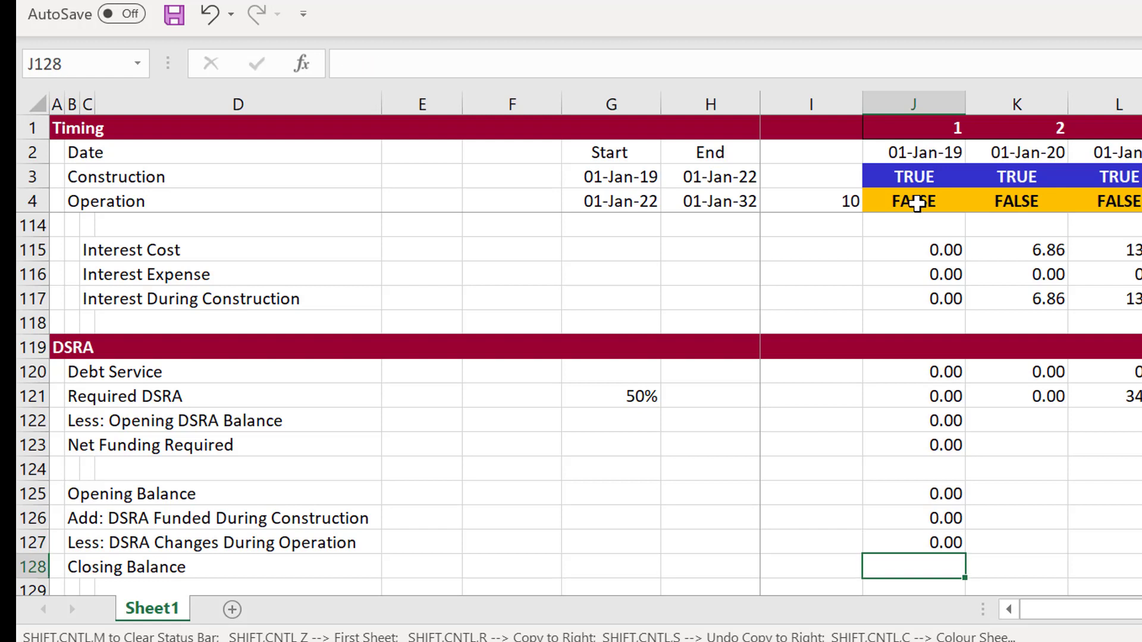
{"action": "type", "text": "="}
{"action": "key", "text": "Up"}
{"action": "key", "text": "Up"}
{"action": "key", "text": "Up"}
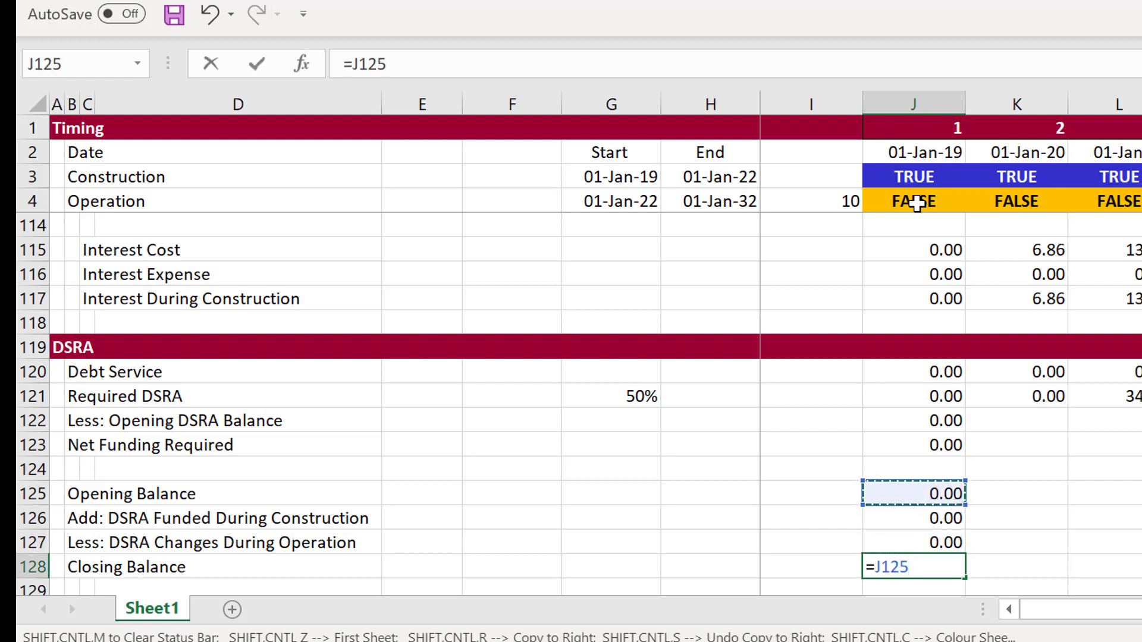
{"action": "type", "text": "+"}
{"action": "key", "text": "Up"}
{"action": "key", "text": "Up"}
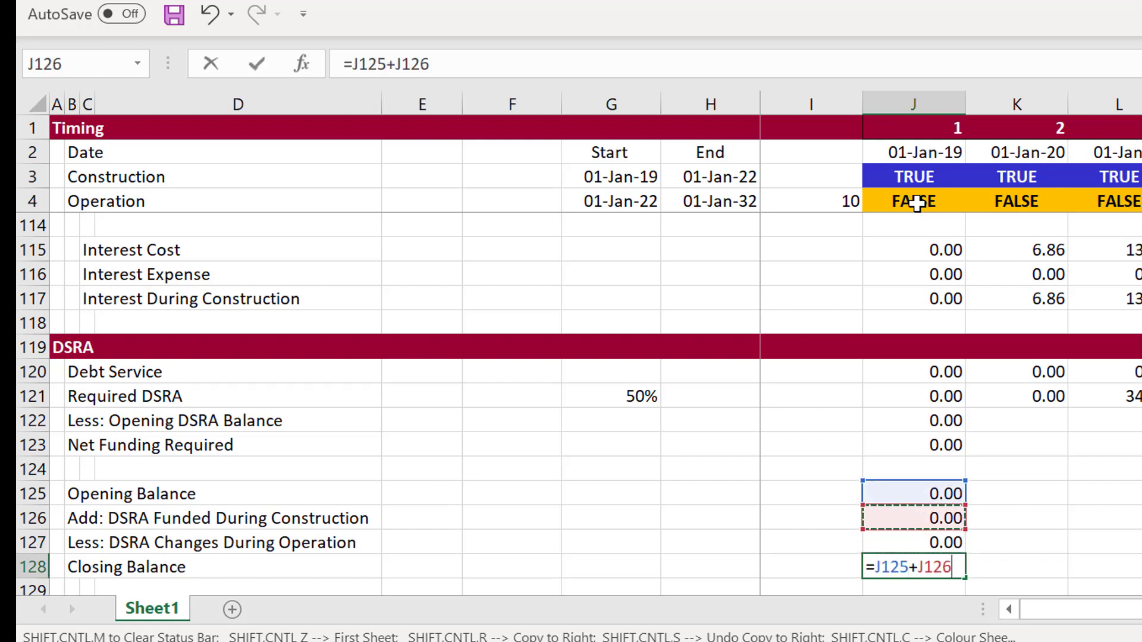
{"action": "type", "text": "+"}
{"action": "key", "text": "Up"}
{"action": "key", "text": "Return"}
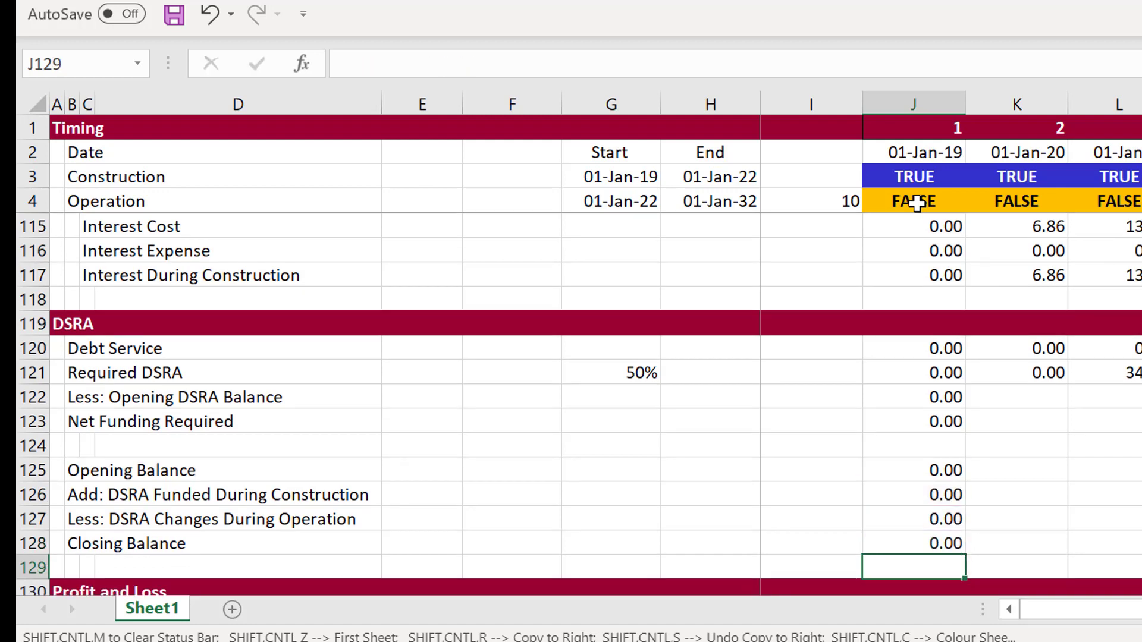
Step: Copy the DSRA balance formulas in J125:J128 across all the remaining timeline columns
{"action": "key", "text": "Up"}
{"action": "key", "text": "Up"}
{"action": "key", "text": "Up"}
{"action": "key", "text": "Up"}
{"action": "key", "text": "shift+Down"}
{"action": "key", "text": "shift+Down"}
{"action": "key", "text": "shift+Down"}
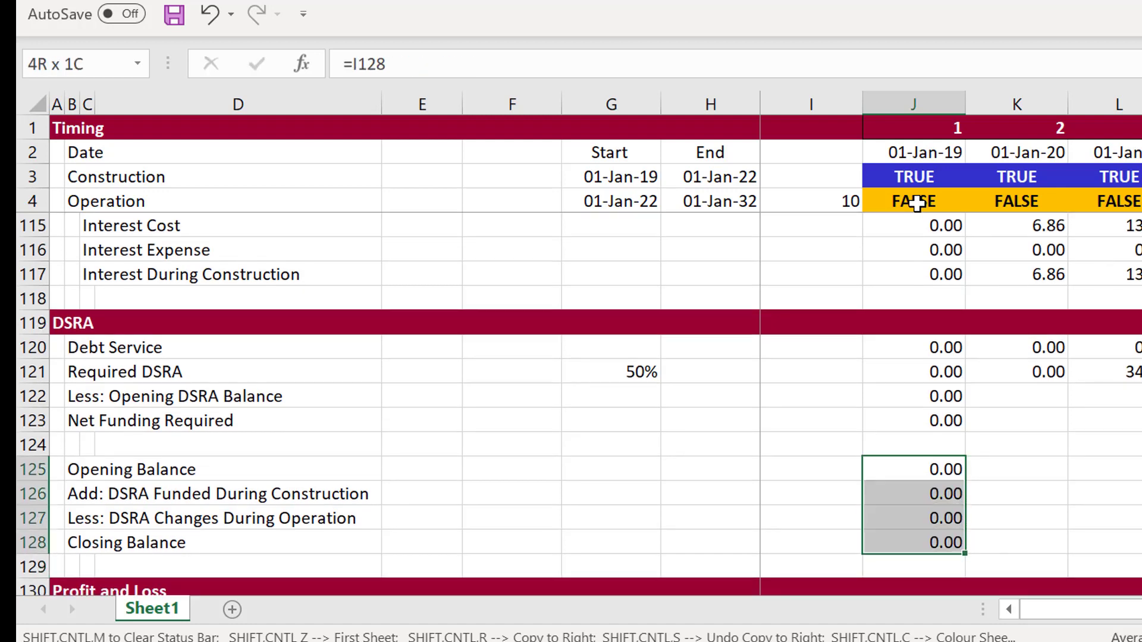
{"action": "key", "text": "ctrl+shift+r"}
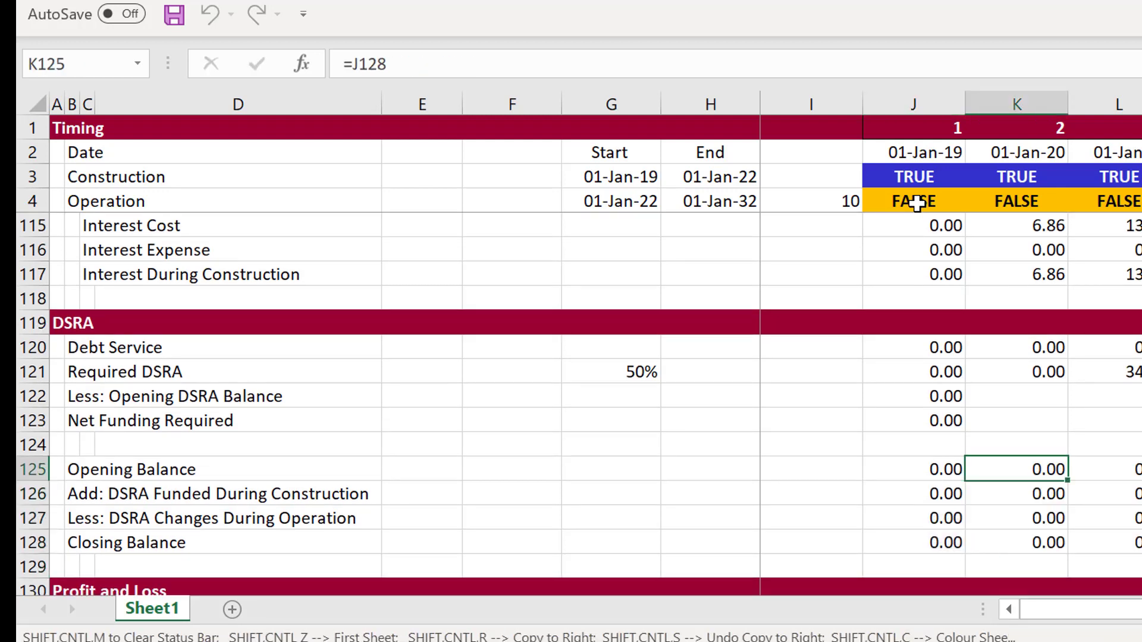
Step: Check the copied DSRA balance rows across the timeline columns up to the late periods and back
{"action": "key", "text": "Right"}
{"action": "key", "text": "Right"}
{"action": "key", "text": "Right"}
{"action": "key", "text": "Right"}
{"action": "key", "text": "Right"}
{"action": "key", "text": "Right"}
{"action": "key", "text": "Right"}
{"action": "key", "text": "Right"}
{"action": "key", "text": "Right"}
{"action": "key", "text": "Right"}
{"action": "key", "text": "Right"}
{"action": "key", "text": "Right"}
{"action": "key", "text": "Right"}
{"action": "key", "text": "Right"}
{"action": "key", "text": "Right"}
{"action": "key", "text": "Right"}
{"action": "key", "text": "Right"}
{"action": "key", "text": "Left"}
{"action": "key", "text": "Left"}
{"action": "key", "text": "Left"}
{"action": "key", "text": "Left"}
{"action": "key", "text": "Left"}
{"action": "key", "text": "Left"}
{"action": "key", "text": "Left"}
{"action": "key", "text": "Left"}
{"action": "key", "text": "Left"}
{"action": "key", "text": "Left"}
{"action": "key", "text": "Left"}
{"action": "key", "text": "Left"}
{"action": "key", "text": "Left"}
{"action": "key", "text": "Left"}
{"action": "key", "text": "Left"}
{"action": "key", "text": "Left"}
{"action": "key", "text": "Left"}
{"action": "key", "text": "Left"}
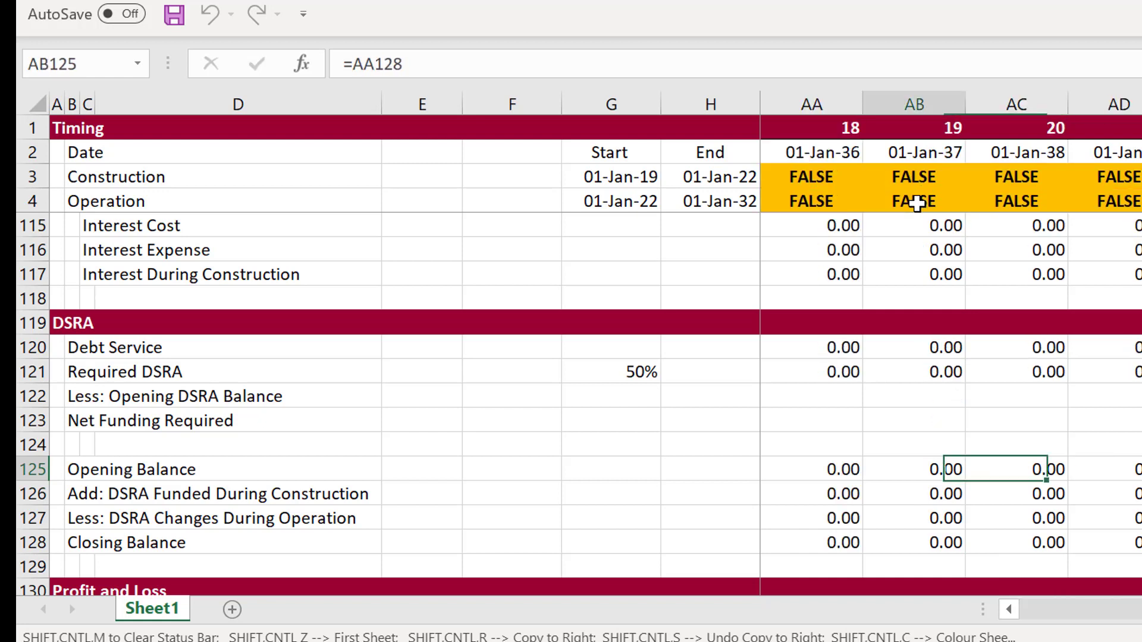
{"action": "key", "text": "Left"}
{"action": "key", "text": "Left"}
{"action": "key", "text": "Left"}
{"action": "key", "text": "Left"}
{"action": "key", "text": "Left"}
{"action": "key", "text": "Left"}
{"action": "key", "text": "Left"}
{"action": "key", "text": "Left"}
Step: Copy the Less: Opening DSRA Balance and Net Funding Required formulas in J122:J123 across the remaining timeline columns
{"action": "key", "text": "Right"}
{"action": "key", "text": "Right"}
{"action": "key", "text": "Right"}
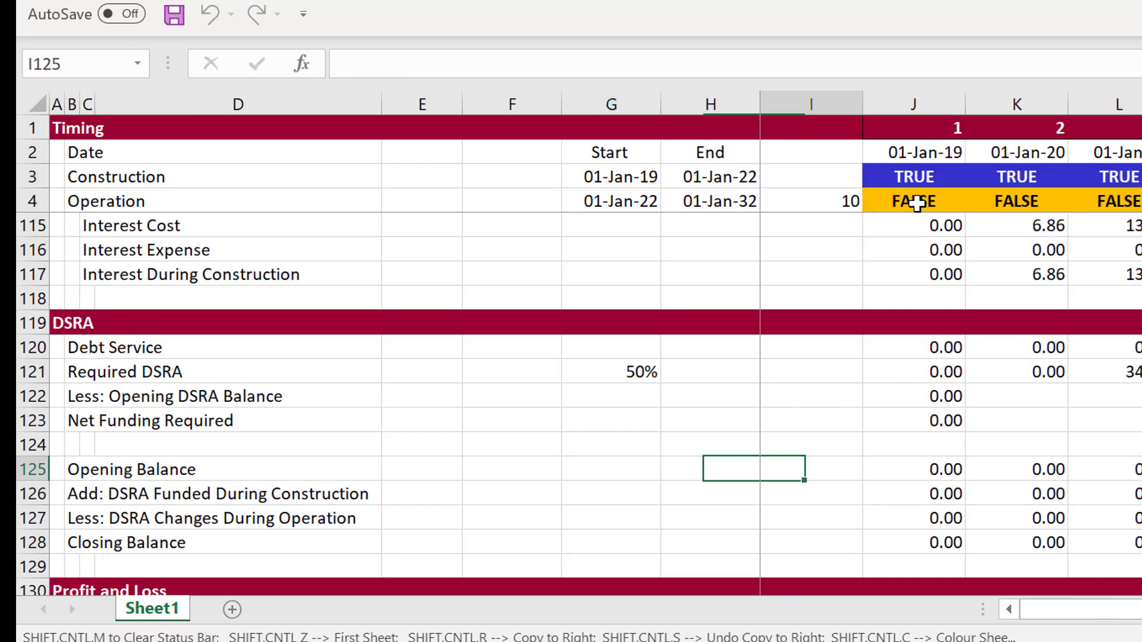
{"action": "key", "text": "Up"}
{"action": "key", "text": "Up"}
{"action": "key", "text": "Up"}
{"action": "key", "text": "shift+Down"}
{"action": "key", "text": "shift+Down"}
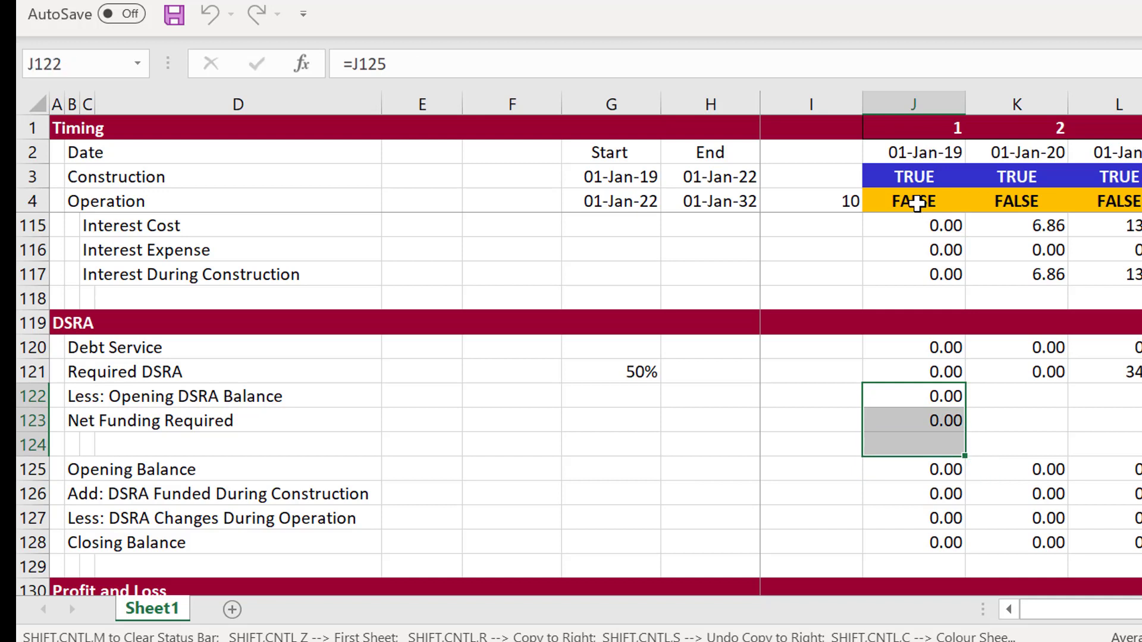
{"action": "key", "text": "shift+Up"}
{"action": "key", "text": "ctrl+shift+r"}
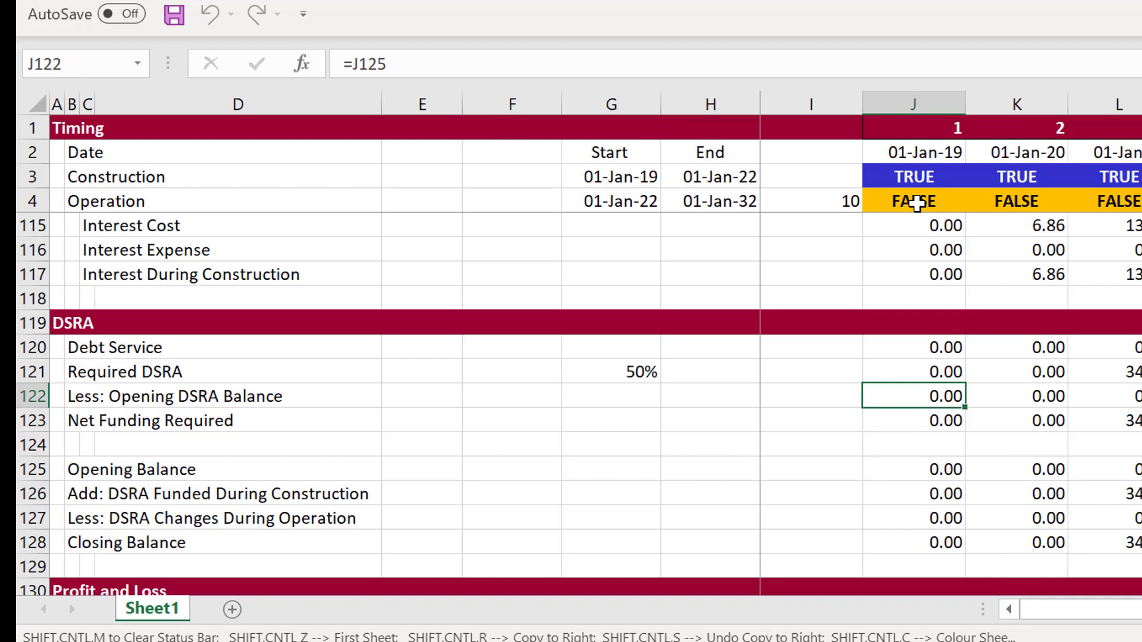
Step: Examine the DSRA construction funding and operating changes in rows 126 and 127 across the construction and operation years
{"action": "key", "text": "Down"}
{"action": "key", "text": "Down"}
{"action": "key", "text": "Down"}
{"action": "key", "text": "Right"}
{"action": "key", "text": "Down"}
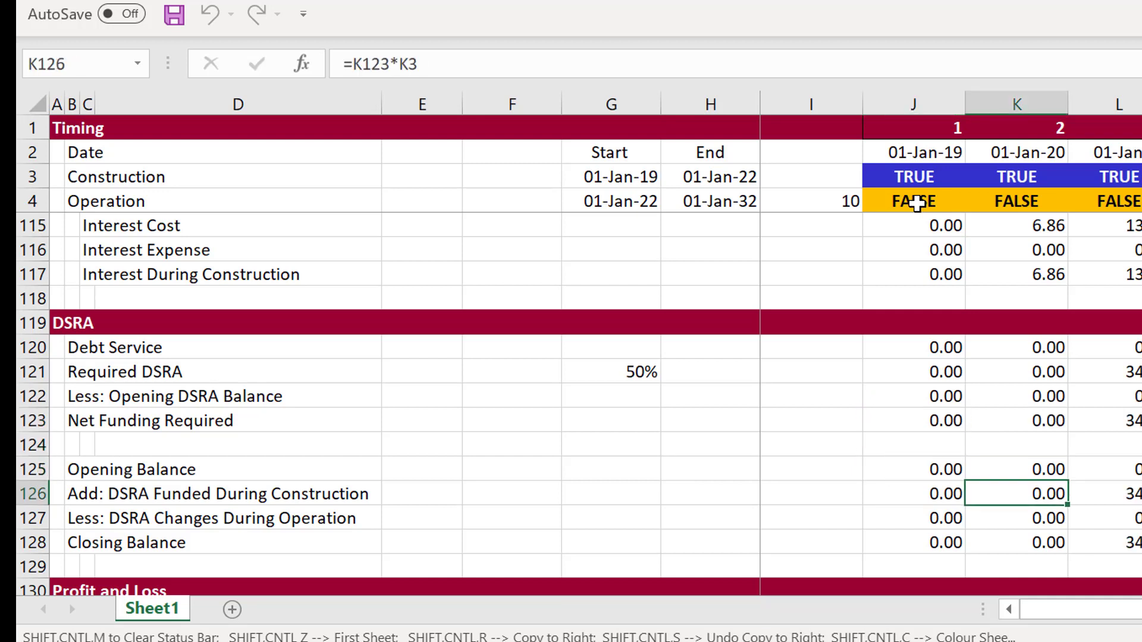
{"action": "key", "text": "Right"}
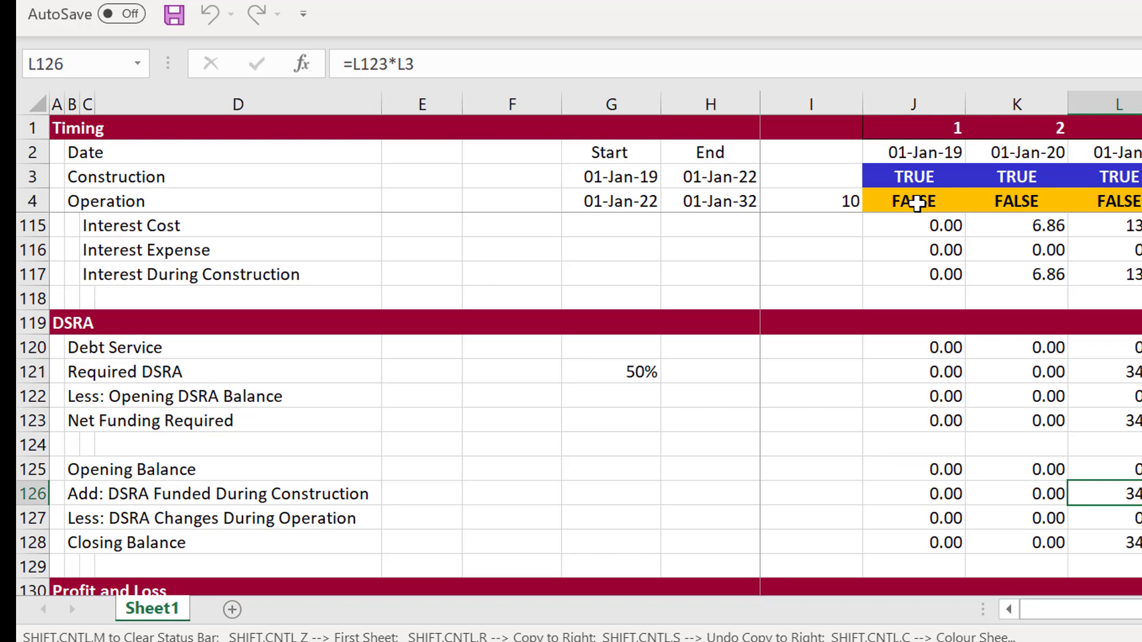
{"action": "key", "text": "Down"}
{"action": "key", "text": "Right"}
{"action": "key", "text": "Right"}
{"action": "key", "text": "Right"}
{"action": "key", "text": "Right"}
{"action": "key", "text": "Right"}
{"action": "key", "text": "Right"}
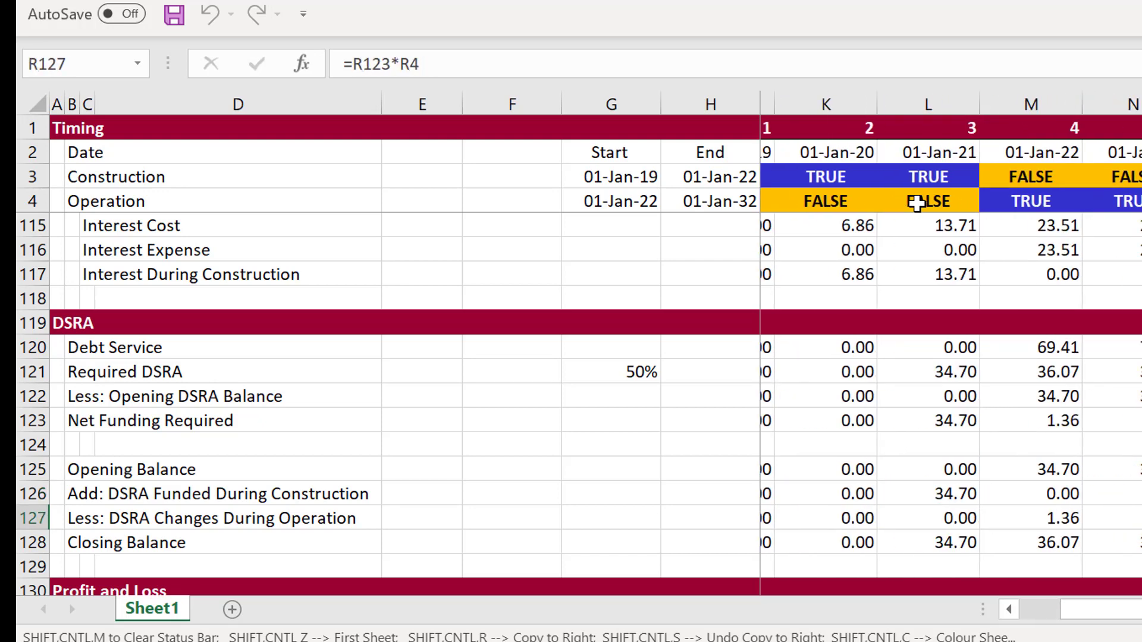
{"action": "key", "text": "Right"}
{"action": "key", "text": "Right"}
{"action": "key", "text": "Right"}
{"action": "key", "text": "Right"}
{"action": "key", "text": "Right"}
{"action": "key", "text": "Right"}
{"action": "key", "text": "Left"}
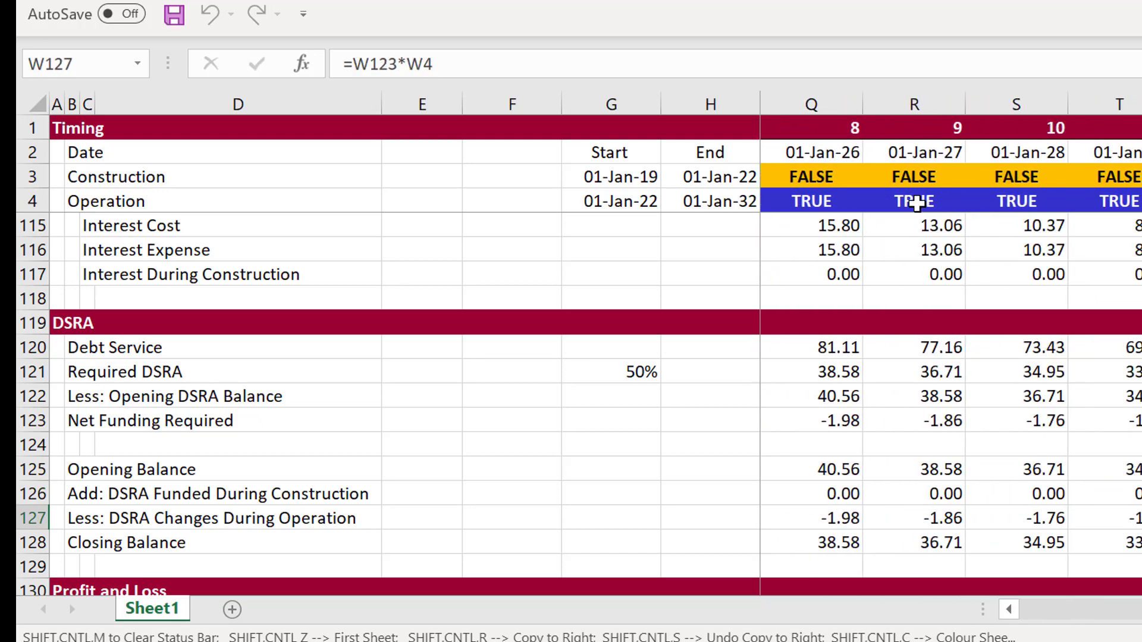
{"action": "key", "text": "Left"}
{"action": "key", "text": "Left"}
{"action": "key", "text": "Left"}
{"action": "key", "text": "Left"}
{"action": "key", "text": "Left"}
{"action": "key", "text": "Left"}
{"action": "key", "text": "Left"}
{"action": "key", "text": "Left"}
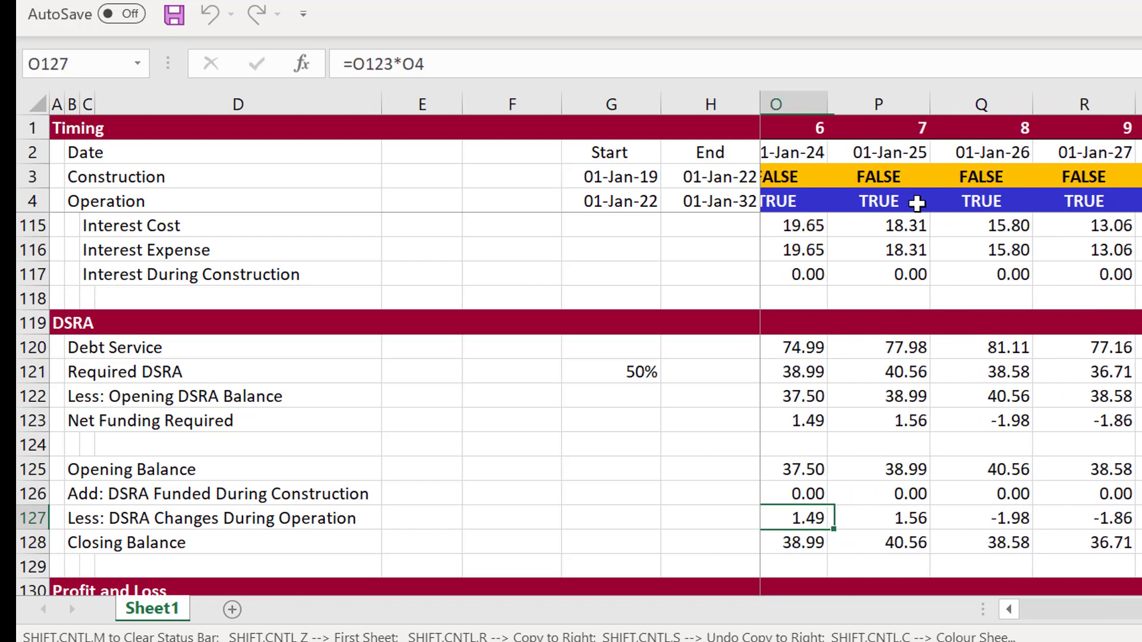
Step: Review the Less: DSRA Changes During Operation formulas in row 127 from the construction years through the late operation years
{"action": "key", "text": "Left"}
{"action": "key", "text": "Left"}
{"action": "key", "text": "Left"}
{"action": "key", "text": "Left"}
{"action": "key", "text": "Left"}
{"action": "key", "text": "Right"}
{"action": "key", "text": "Right"}
{"action": "key", "text": "Right"}
{"action": "key", "text": "Right"}
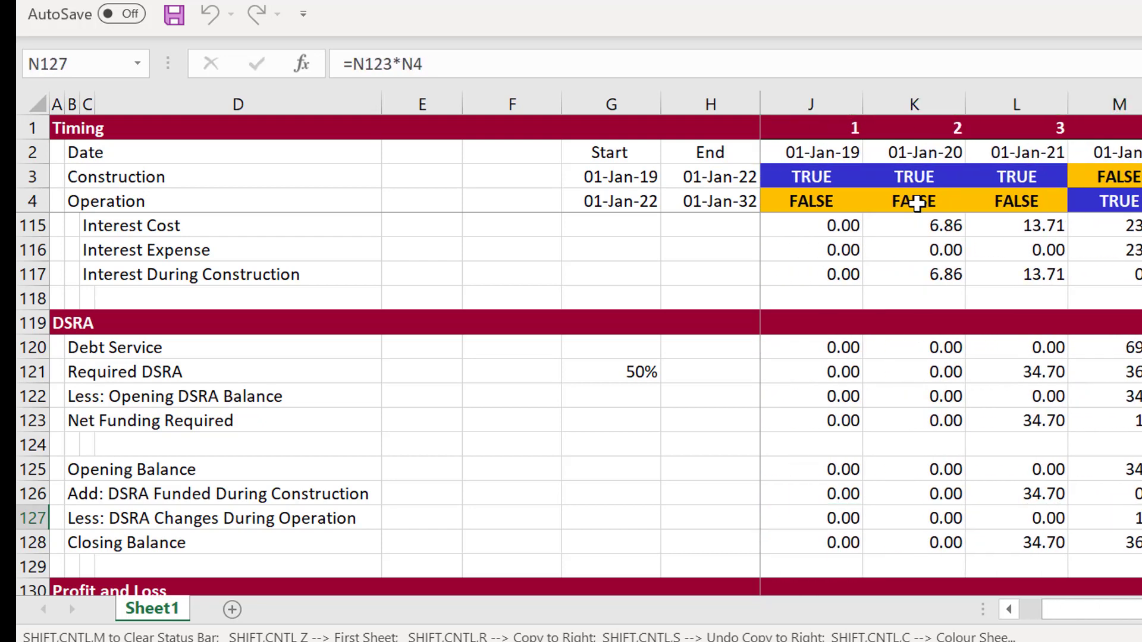
{"action": "key", "text": "Right"}
{"action": "key", "text": "Right"}
{"action": "key", "text": "Right"}
{"action": "key", "text": "Right"}
{"action": "key", "text": "Right"}
{"action": "key", "text": "Right"}
{"action": "key", "text": "Right"}
{"action": "key", "text": "Right"}
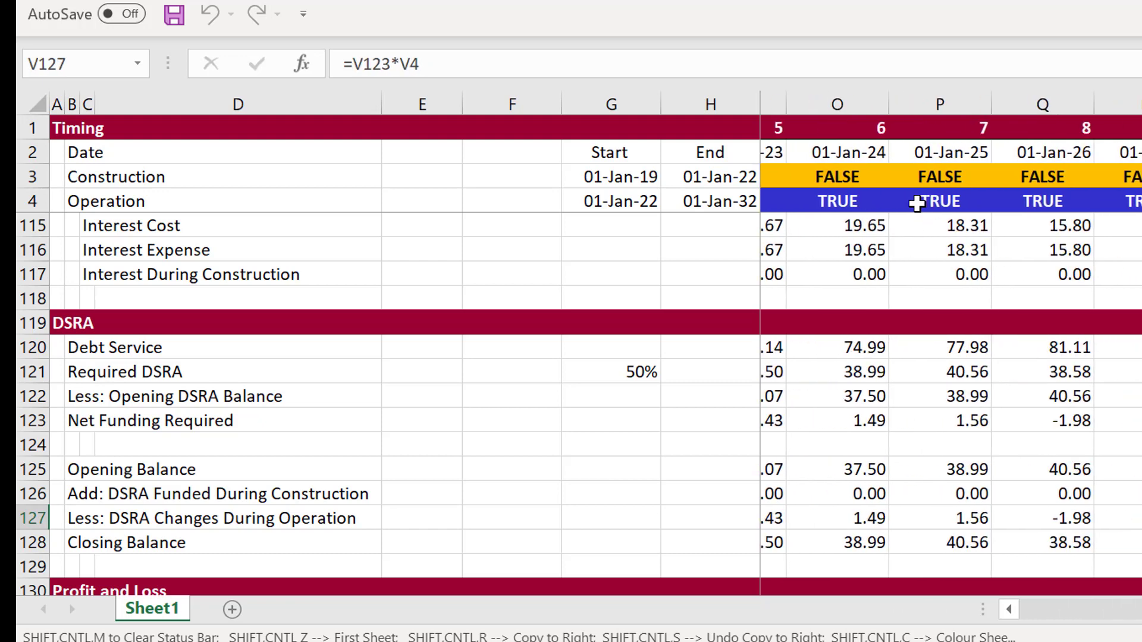
{"action": "key", "text": "Right"}
{"action": "key", "text": "Right"}
{"action": "key", "text": "Left"}
{"action": "key", "text": "Left"}
{"action": "key", "text": "Left"}
{"action": "key", "text": "Left"}
{"action": "key", "text": "Left"}
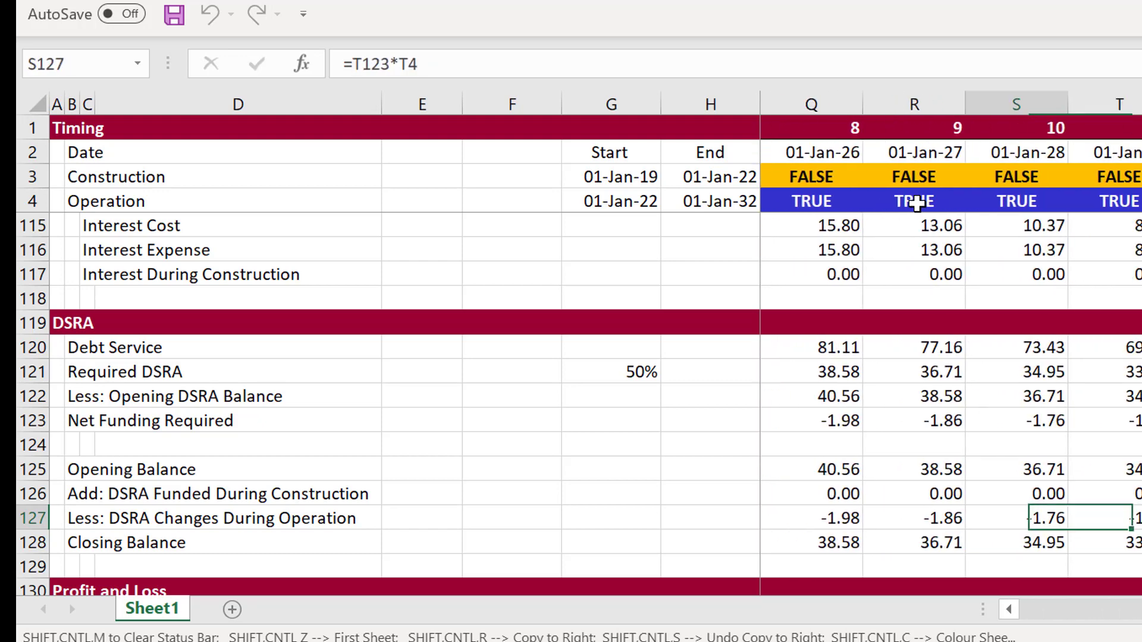
{"action": "key", "text": "Left"}
{"action": "key", "text": "Left"}
{"action": "key", "text": "Left"}
{"action": "key", "text": "Left"}
{"action": "key", "text": "Left"}
{"action": "key", "text": "Left"}
{"action": "key", "text": "Left"}
{"action": "key", "text": "Left"}
{"action": "key", "text": "Left"}
{"action": "key", "text": "Left"}
{"action": "key", "text": "Left"}
{"action": "key", "text": "Left"}
{"action": "key", "text": "Left"}
{"action": "key", "text": "Left"}
{"action": "key", "text": "Left"}
{"action": "key", "text": "Left"}
{"action": "key", "text": "Left"}
{"action": "key", "text": "Left"}
Step: Look over the Profit and Loss section's line items below the DSRA block, starting from IDC Balance
{"action": "key", "text": "Down"}
{"action": "key", "text": "Down"}
{"action": "key", "text": "Down"}
{"action": "key", "text": "Down"}
{"action": "key", "text": "Down"}
{"action": "key", "text": "Down"}
{"action": "key", "text": "Down"}
{"action": "key", "text": "Down"}
{"action": "key", "text": "Down"}
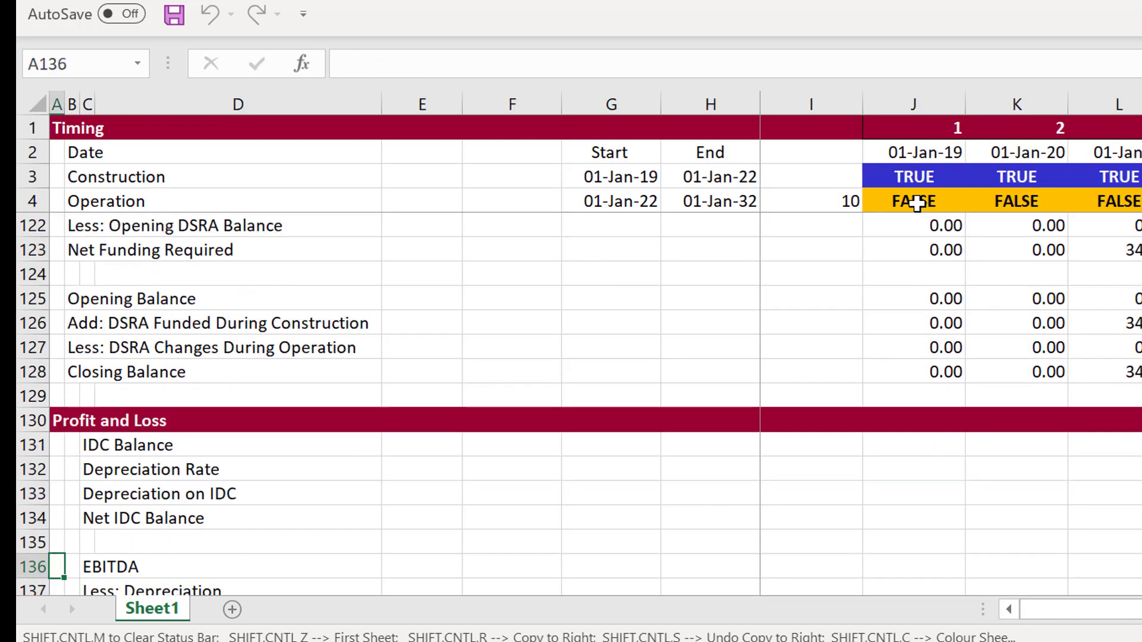
{"action": "scroll", "coordinate": [916, 203], "scroll_direction": "down", "scroll_amount": 1}
{"action": "key", "text": "Down"}
{"action": "key", "text": "Down"}
{"action": "key", "text": "Up"}
{"action": "key", "text": "Up"}
{"action": "key", "text": "Up"}
{"action": "key", "text": "Up"}
{"action": "key", "text": "Up"}
{"action": "key", "text": "Up"}
{"action": "key", "text": "Up"}
{"action": "key", "text": "Up"}
{"action": "key", "text": "Down"}
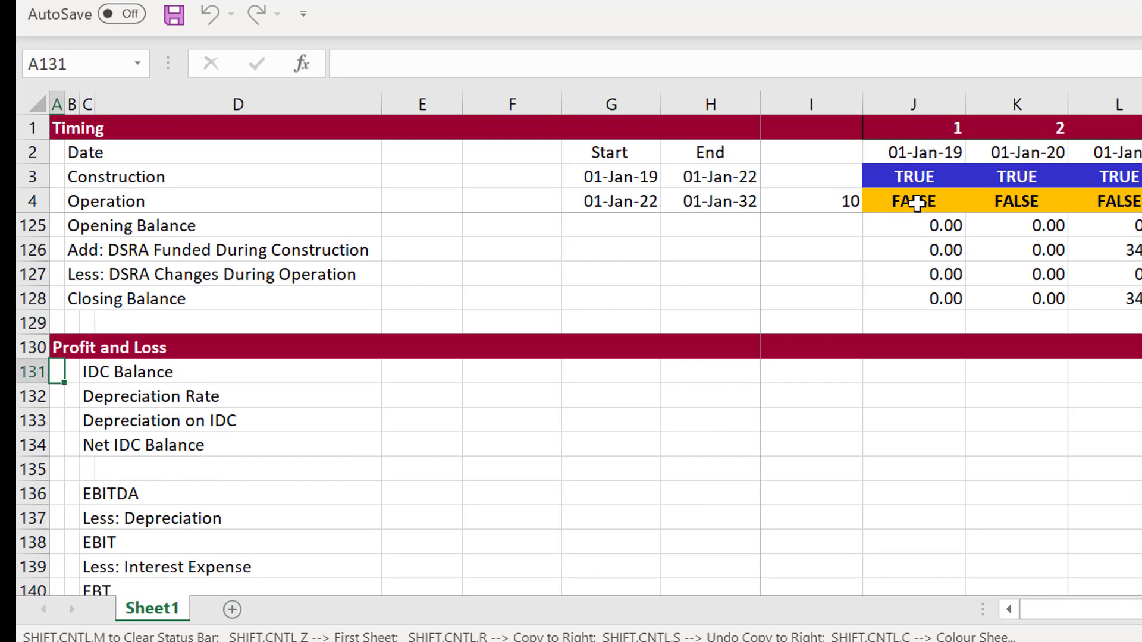
Step: Calculate the IDC Balance in J131 as prior balance plus Interest During Construction, =I131+J117, and copy it across the timeline
{"action": "key", "text": "Right"}
{"action": "key", "text": "Right"}
{"action": "key", "text": "Right"}
{"action": "key", "text": "Right"}
{"action": "key", "text": "Right"}
{"action": "key", "text": "Right"}
{"action": "key", "text": "Right"}
{"action": "key", "text": "Right"}
{"action": "key", "text": "Right"}
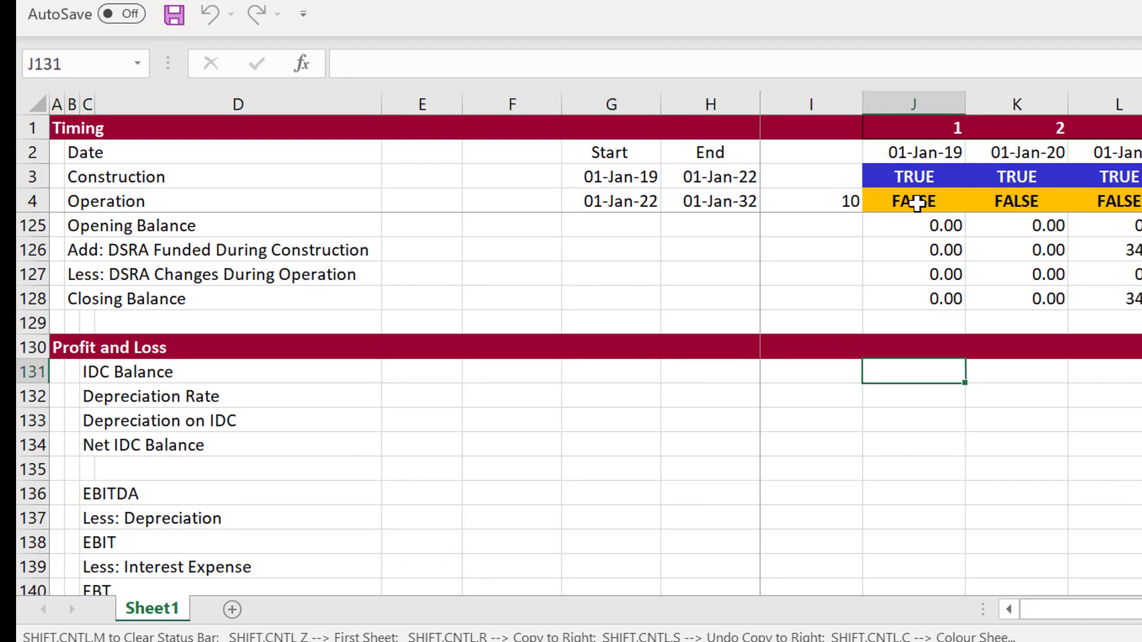
{"action": "type", "text": "="}
{"action": "key", "text": "Left"}
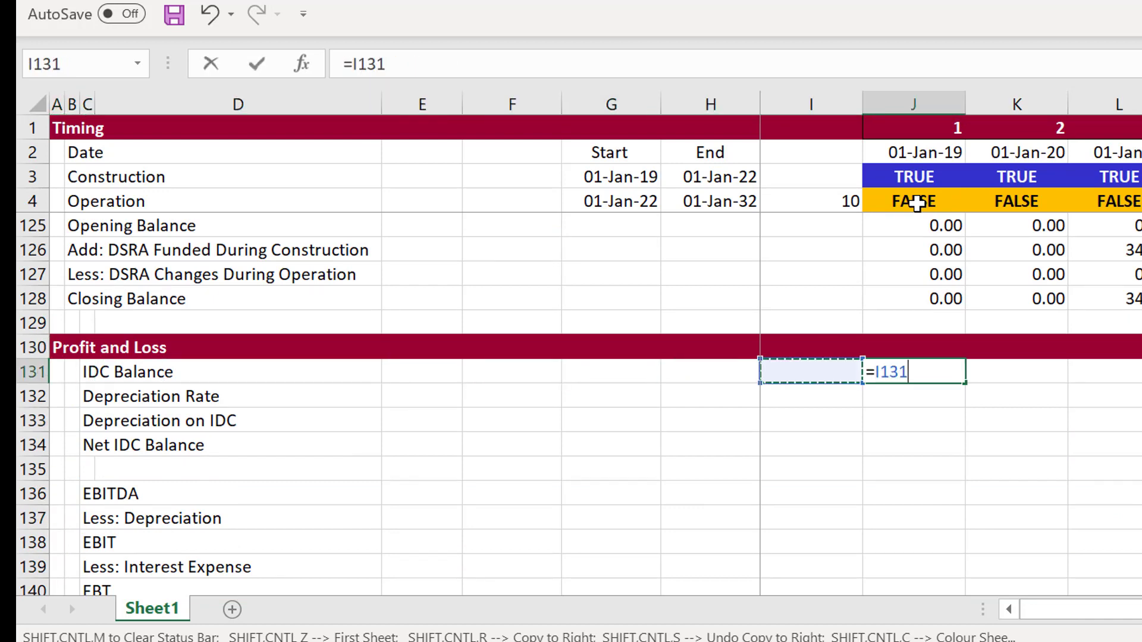
{"action": "type", "text": "+"}
{"action": "key", "text": "Page_Up"}
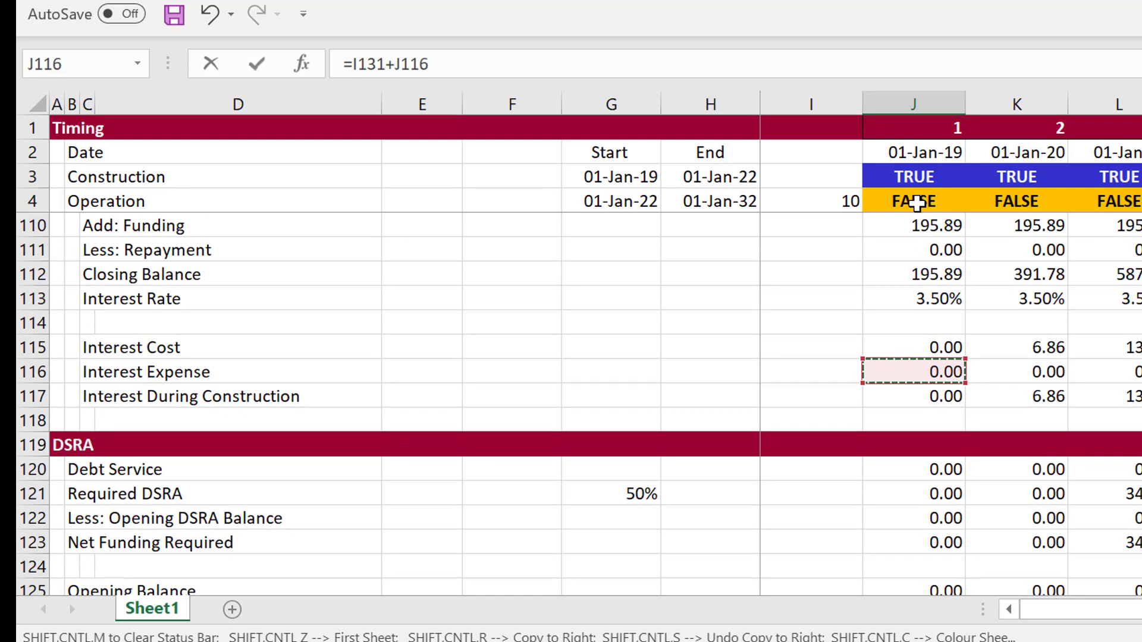
{"action": "key", "text": "Up"}
{"action": "key", "text": "Down"}
{"action": "key", "text": "Down"}
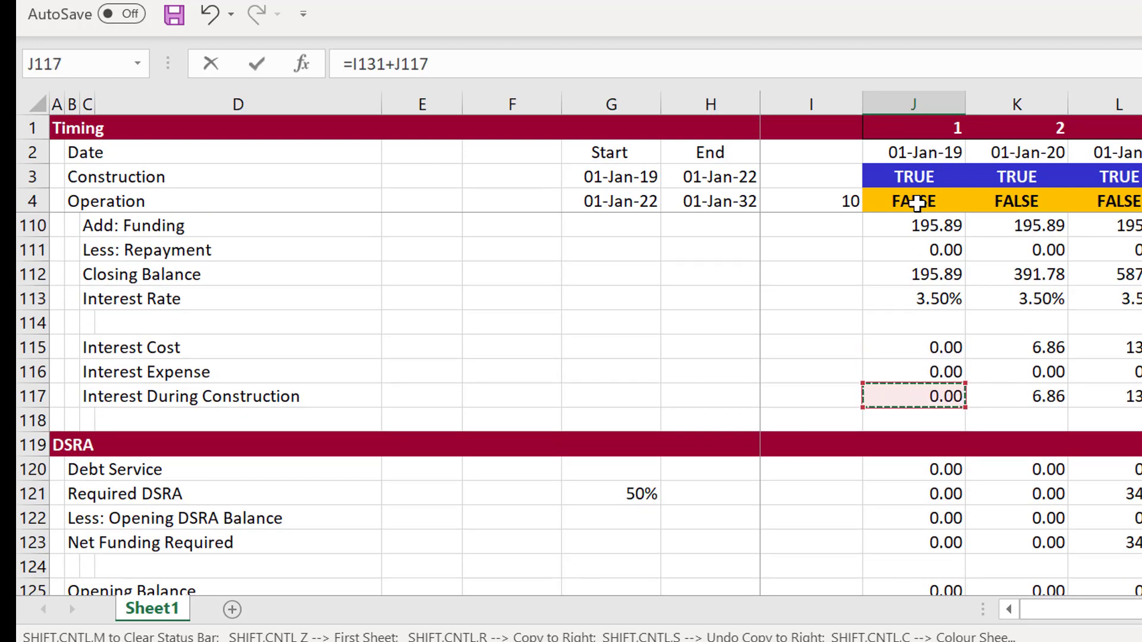
{"action": "key", "text": "Return"}
{"action": "key", "text": "Up"}
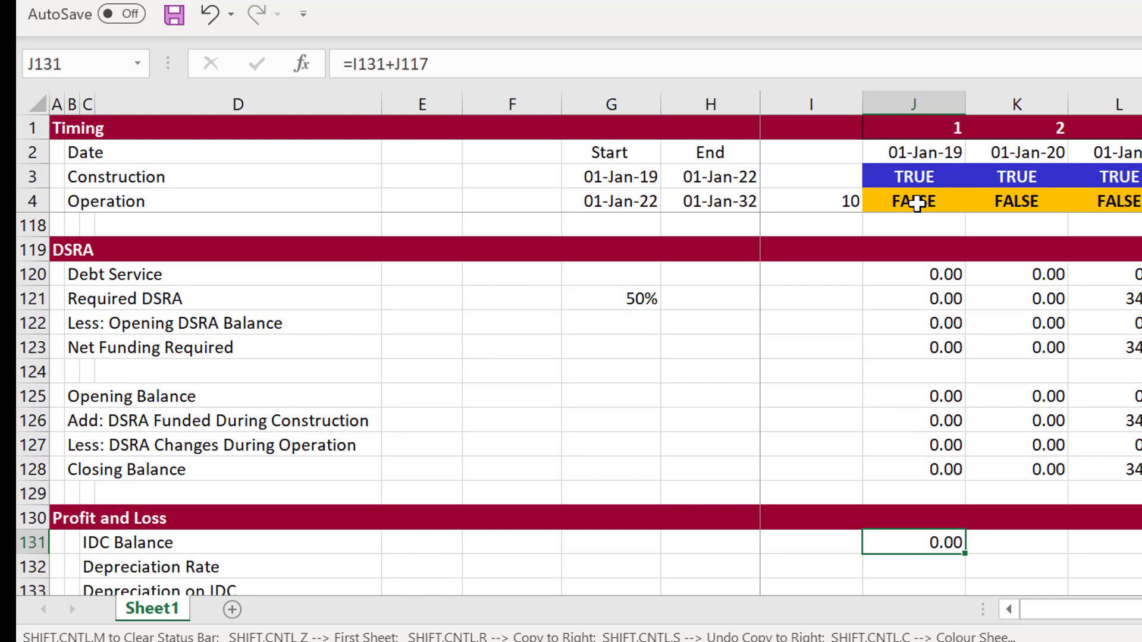
{"action": "key", "text": "ctrl+shift+r"}
Step: Calculate the Depreciation Rate in J132 as Depreciation over Accumulated Plant, =J47/J44, and format it as a percentage with two decimals
{"action": "key", "text": "Down"}
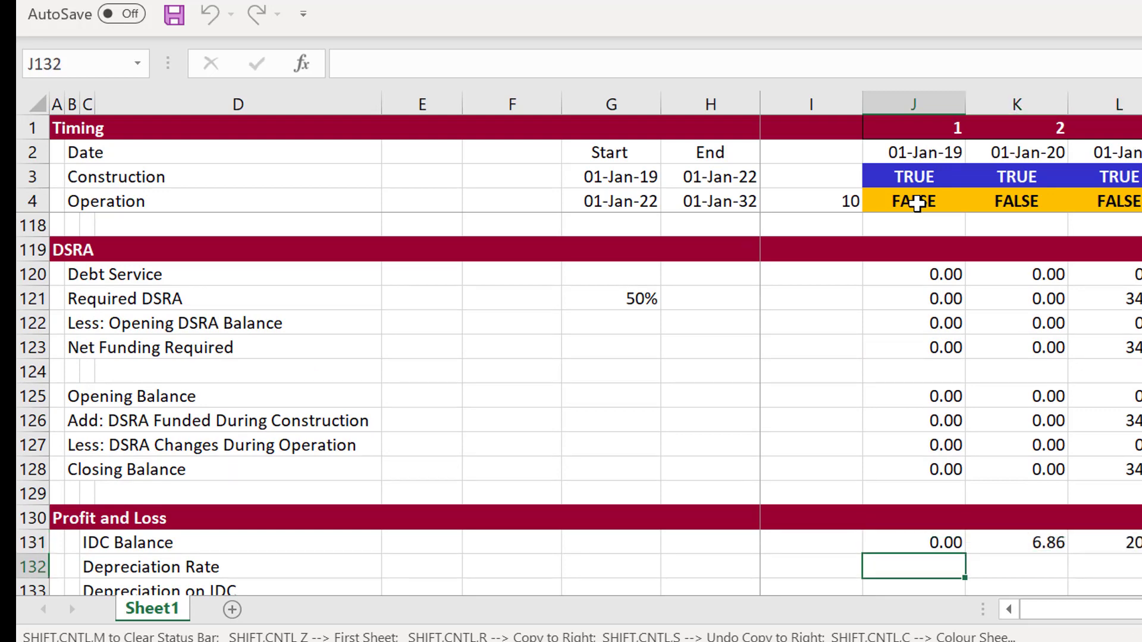
{"action": "type", "text": "="}
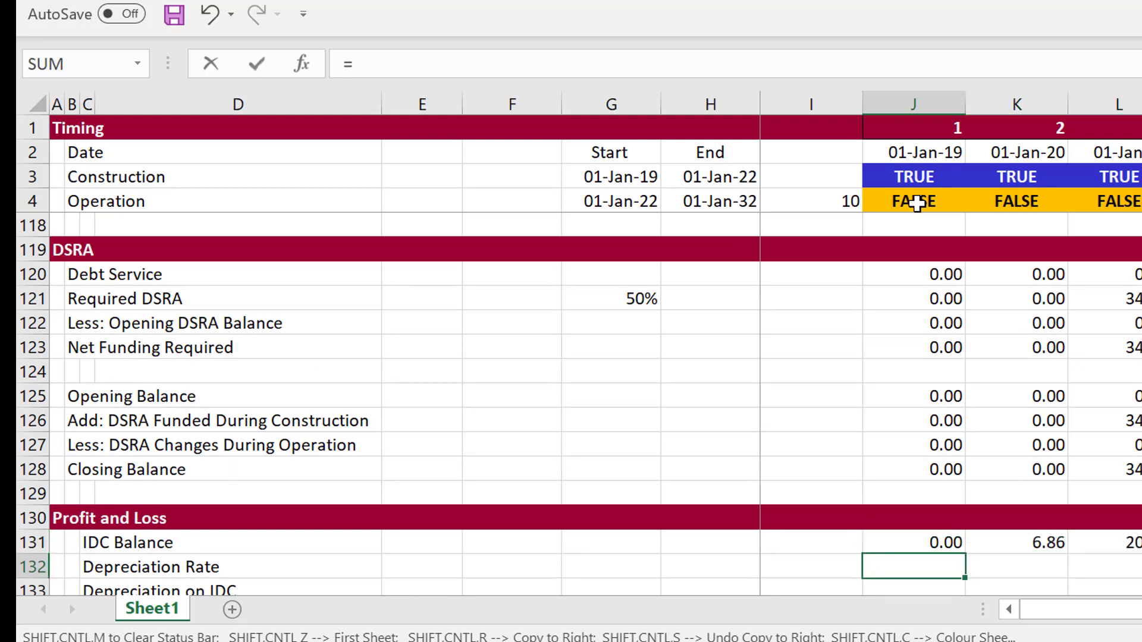
{"action": "key", "text": "Up"}
{"action": "key", "text": "Up"}
{"action": "key", "text": "Up"}
{"action": "key", "text": "Up"}
{"action": "key", "text": "Up"}
{"action": "key", "text": "Up"}
{"action": "key", "text": "Up"}
{"action": "key", "text": "Up"}
{"action": "key", "text": "Up"}
{"action": "key", "text": "Up"}
{"action": "key", "text": "Up"}
{"action": "key", "text": "Up"}
{"action": "key", "text": "Up"}
{"action": "key", "text": "Up"}
{"action": "key", "text": "Up"}
{"action": "key", "text": "Up"}
{"action": "key", "text": "Up"}
{"action": "key", "text": "Up"}
{"action": "key", "text": "Up"}
{"action": "key", "text": "Up"}
{"action": "key", "text": "Up"}
{"action": "key", "text": "Up"}
{"action": "key", "text": "Up"}
{"action": "key", "text": "Up"}
{"action": "key", "text": "Up"}
{"action": "key", "text": "Up"}
{"action": "key", "text": "Up"}
{"action": "key", "text": "Up"}
{"action": "key", "text": "Up"}
{"action": "key", "text": "Up"}
{"action": "key", "text": "Up"}
{"action": "key", "text": "Up"}
{"action": "key", "text": "Up"}
{"action": "key", "text": "Up"}
{"action": "key", "text": "Up"}
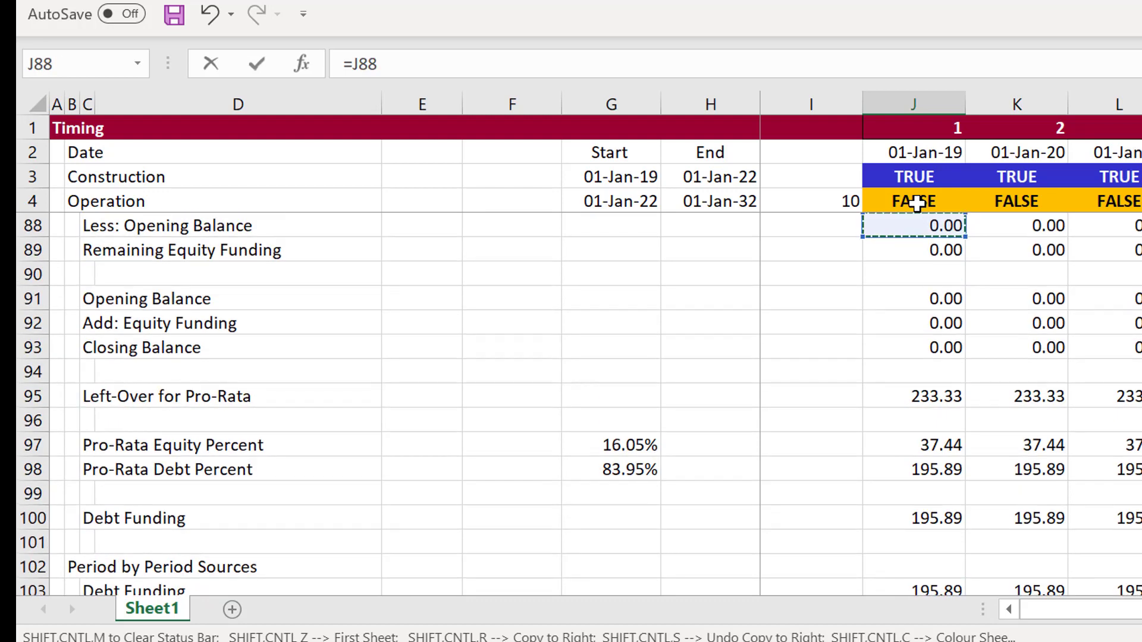
{"action": "key", "text": "Up"}
{"action": "key", "text": "Up"}
{"action": "key", "text": "Up"}
{"action": "key", "text": "Up"}
{"action": "key", "text": "Up"}
{"action": "key", "text": "Up"}
{"action": "key", "text": "Up"}
{"action": "key", "text": "Up"}
{"action": "key", "text": "Up"}
{"action": "key", "text": "Up"}
{"action": "key", "text": "Up"}
{"action": "key", "text": "Up"}
{"action": "key", "text": "Up"}
{"action": "key", "text": "Up"}
{"action": "key", "text": "Up"}
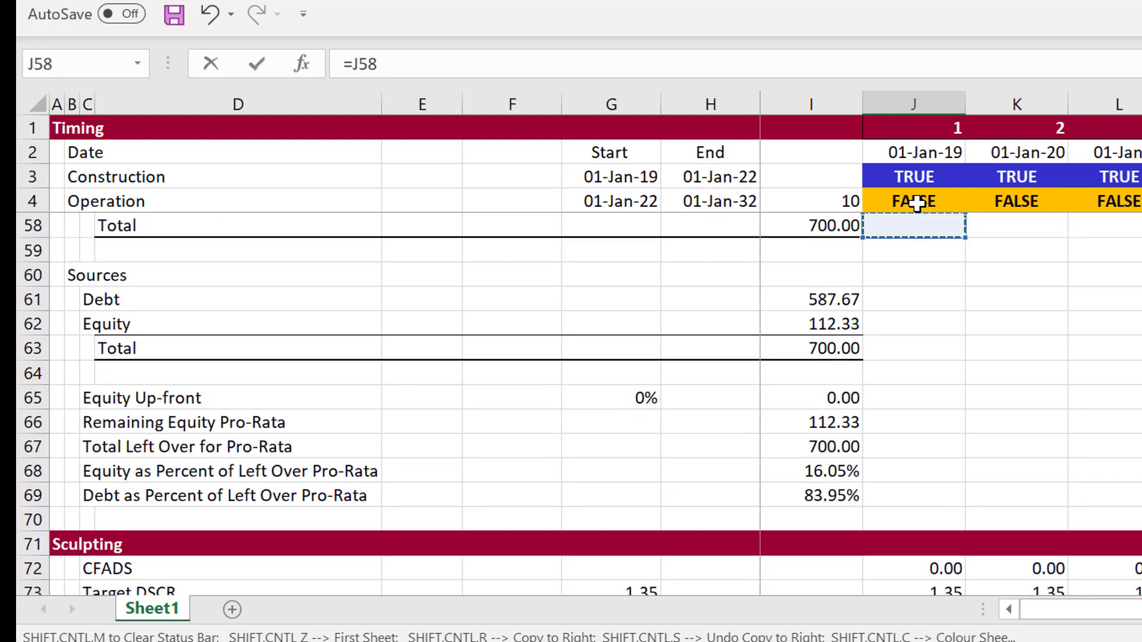
{"action": "key", "text": "Up"}
{"action": "key", "text": "Up"}
{"action": "key", "text": "Up"}
{"action": "key", "text": "Up"}
{"action": "key", "text": "Up"}
{"action": "key", "text": "Up"}
{"action": "key", "text": "Up"}
{"action": "key", "text": "Up"}
{"action": "key", "text": "Up"}
{"action": "key", "text": "Up"}
{"action": "key", "text": "Up"}
{"action": "key", "text": "Up"}
{"action": "key", "text": "Up"}
{"action": "key", "text": "Up"}
{"action": "key", "text": "Up"}
{"action": "key", "text": "Down"}
{"action": "key", "text": "Down"}
{"action": "key", "text": "Down"}
{"action": "key", "text": "Down"}
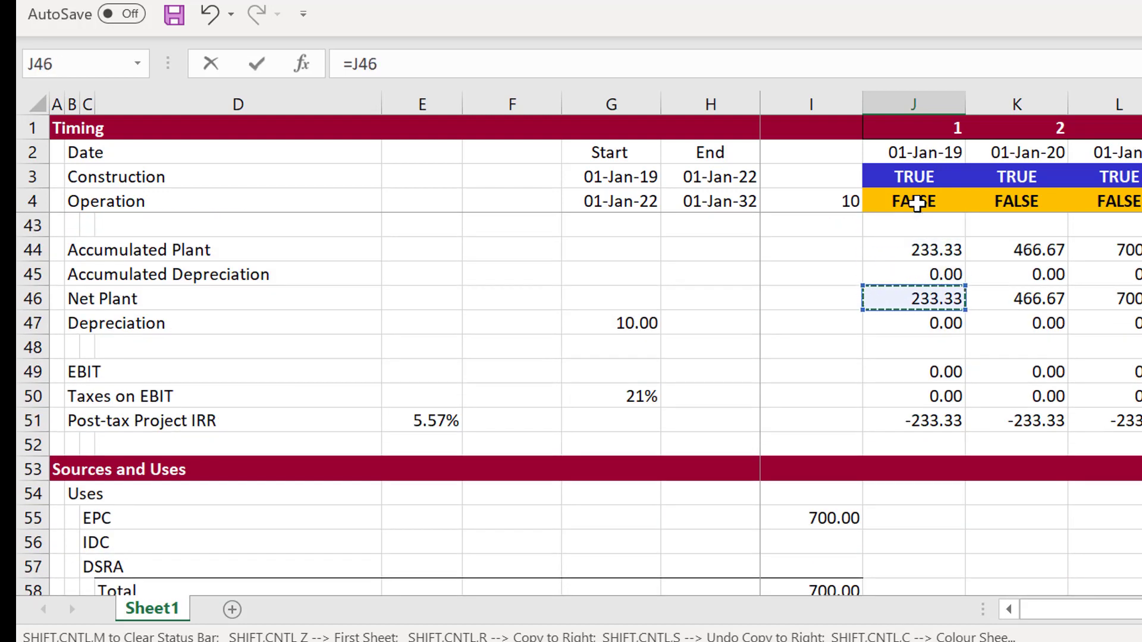
{"action": "type", "text": "/"}
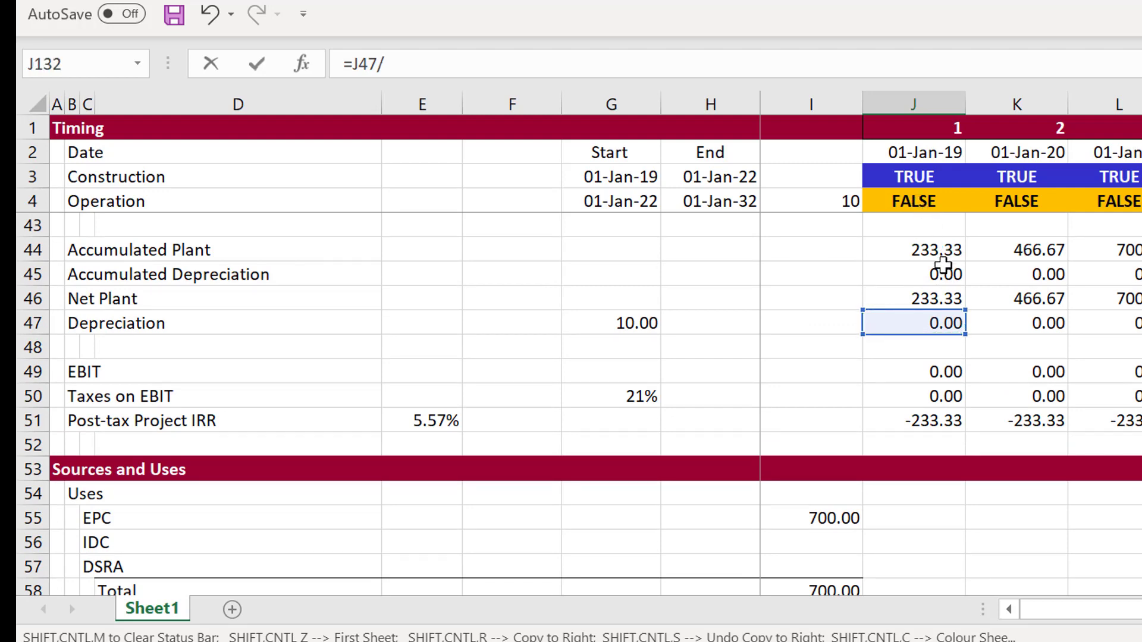
{"action": "left_click", "coordinate": [929, 242]}
{"action": "key", "text": "Return"}
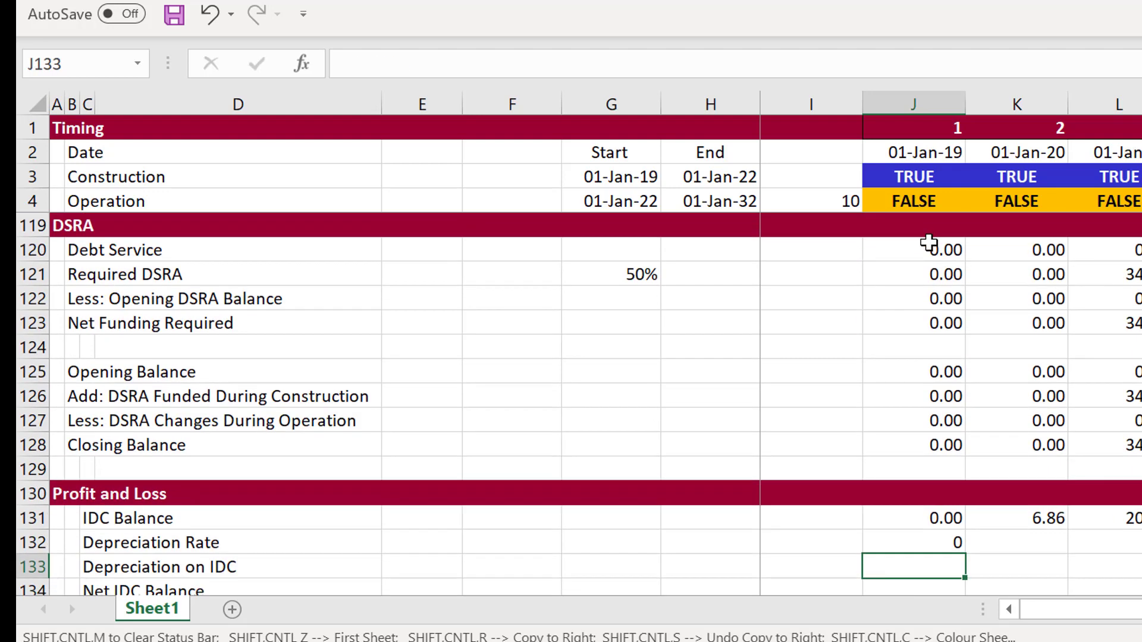
{"action": "key", "text": "Up"}
{"action": "key", "text": "ctrl+shift+5"}
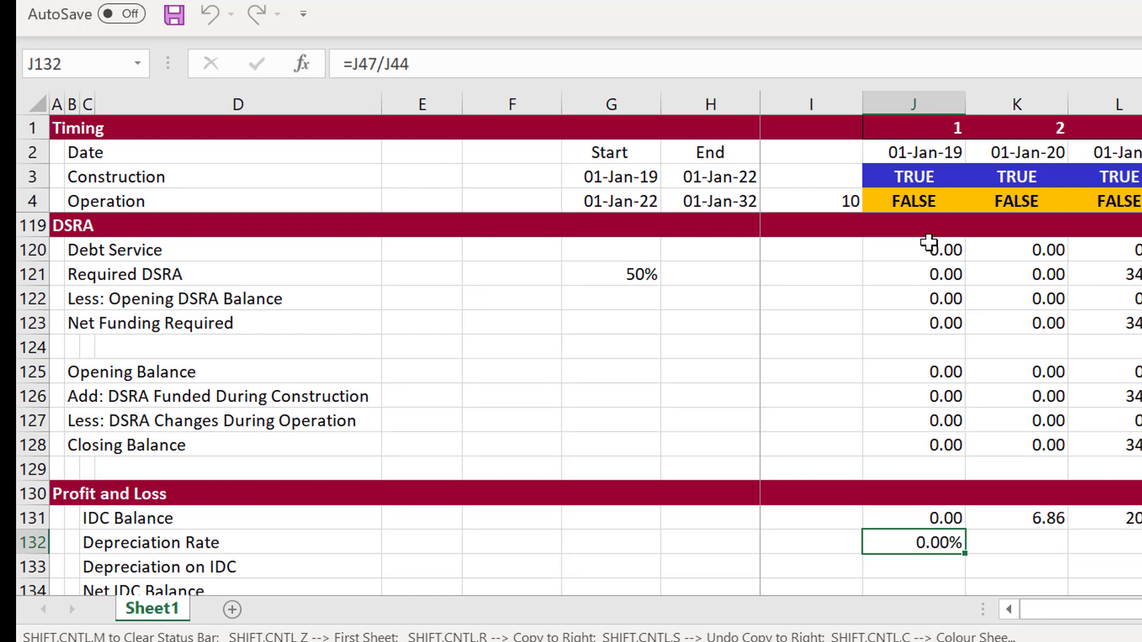
Step: Copy the Depreciation Rate across the timeline and calculate Depreciation on IDC in J133 as =J131*J132 with two decimals, also copied across
{"action": "key", "text": "ctrl+shift+r"}
{"action": "key", "text": "Down"}
{"action": "type", "text": "="}
{"action": "key", "text": "Up"}
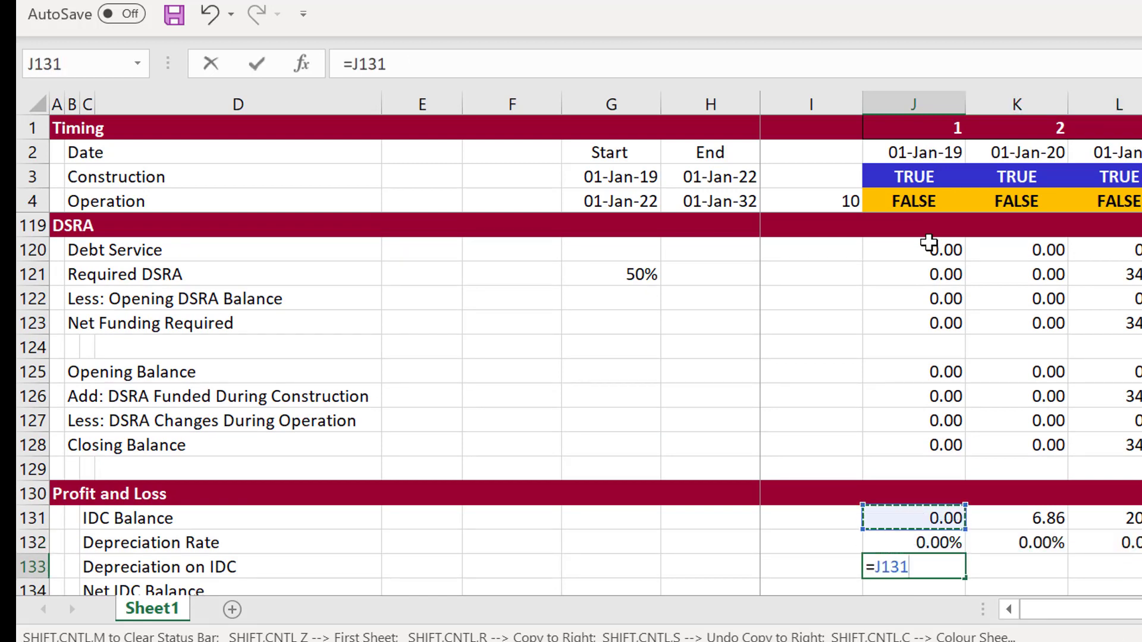
{"action": "type", "text": "*"}
{"action": "key", "text": "Up"}
{"action": "key", "text": "Return"}
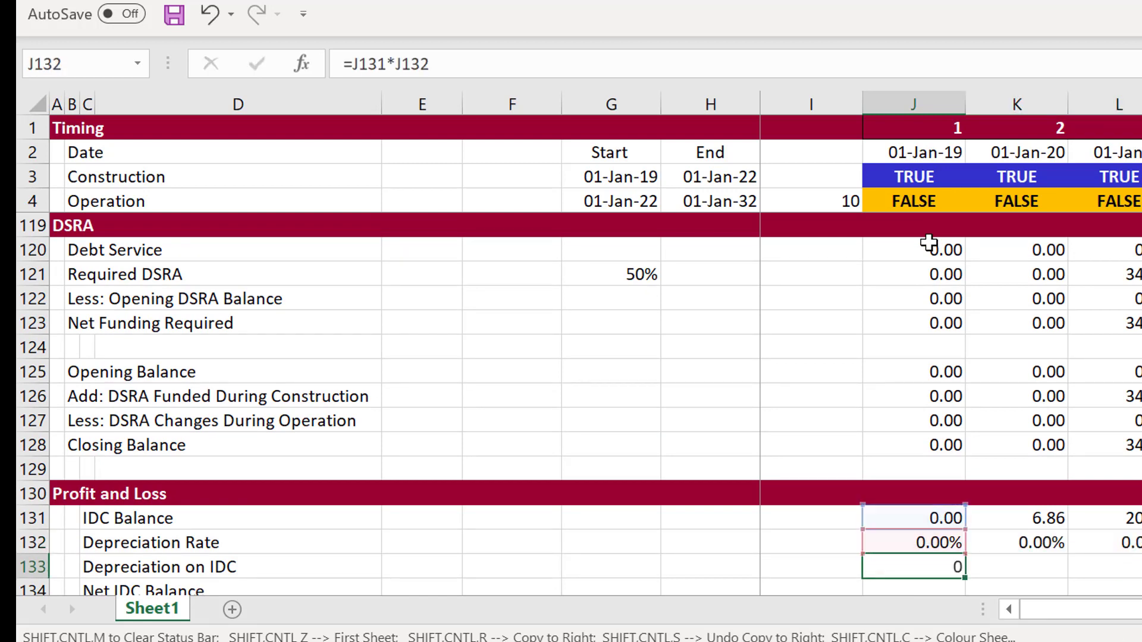
{"action": "key", "text": "Up"}
{"action": "key", "text": "ctrl+shift+1"}
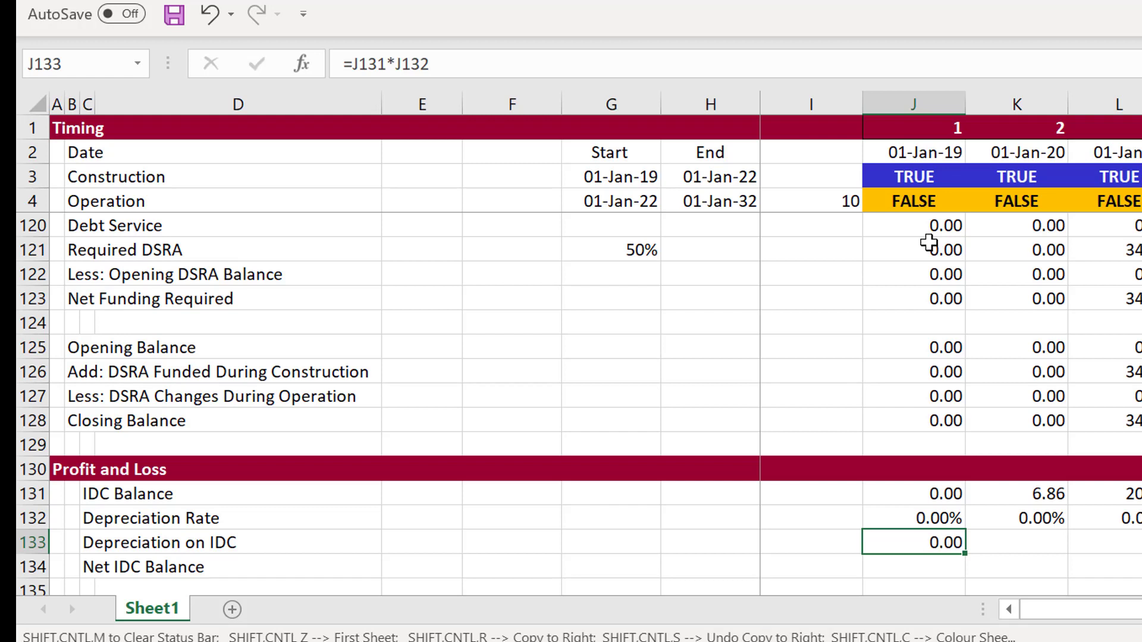
{"action": "key", "text": "ctrl+shift+r"}
Step: Insert a row above Net IDC Balance and label it Accumulated IDC Depreciation in C134
{"action": "key", "text": "Down"}
{"action": "type", "text": "="}
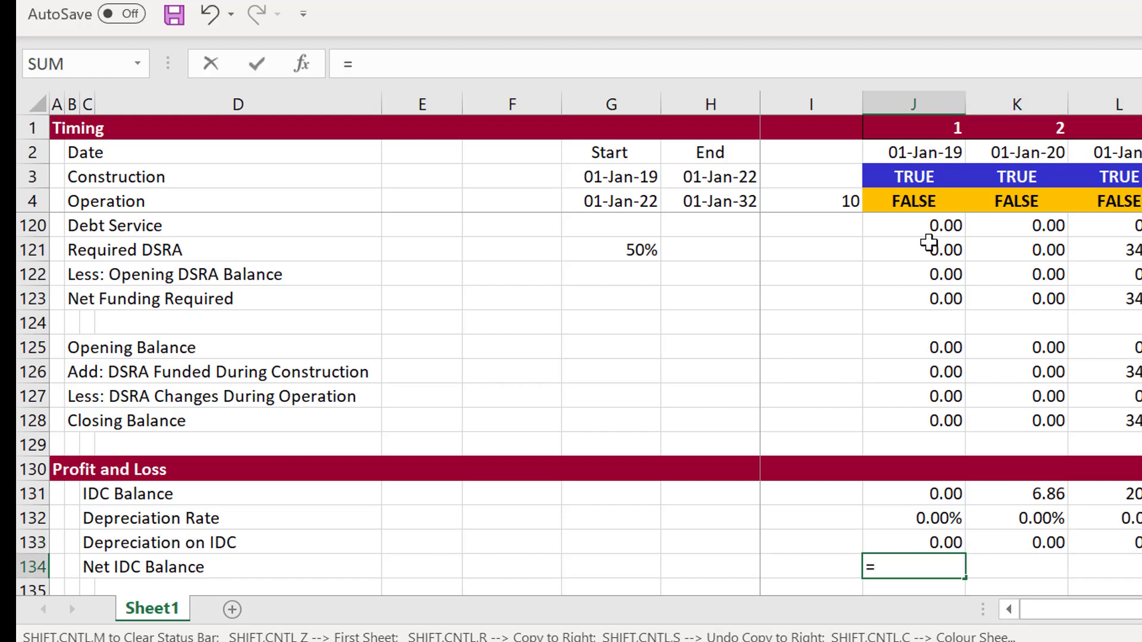
{"action": "key", "text": "Escape"}
{"action": "key", "text": "shift+space"}
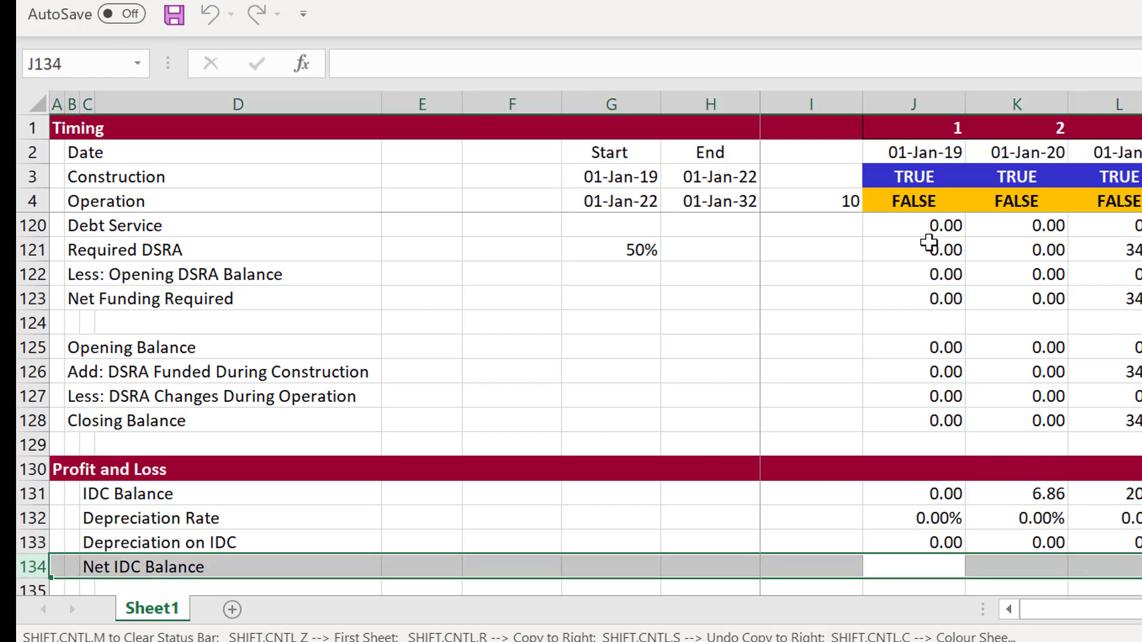
{"action": "key", "text": "ctrl+shift+plus"}
{"action": "key", "text": "Left"}
{"action": "key", "text": "Left"}
{"action": "key", "text": "Left"}
{"action": "key", "text": "Left"}
{"action": "key", "text": "Left"}
{"action": "key", "text": "Left"}
{"action": "key", "text": "Left"}
{"action": "key", "text": "Left"}
{"action": "key", "text": "Left"}
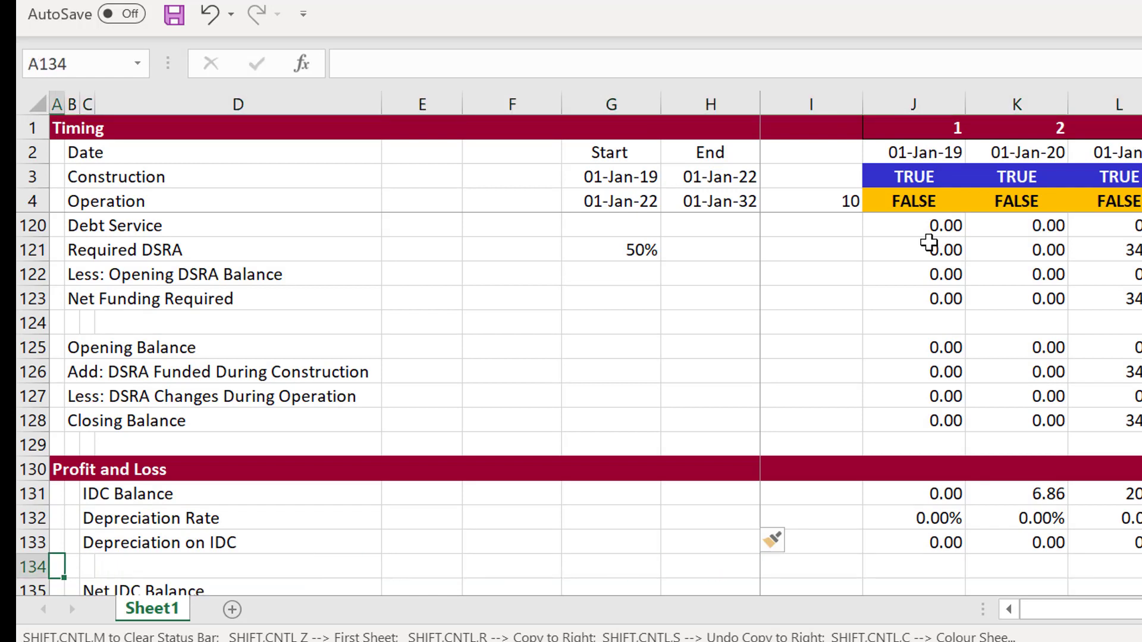
{"action": "key", "text": "Right"}
{"action": "key", "text": "Right"}
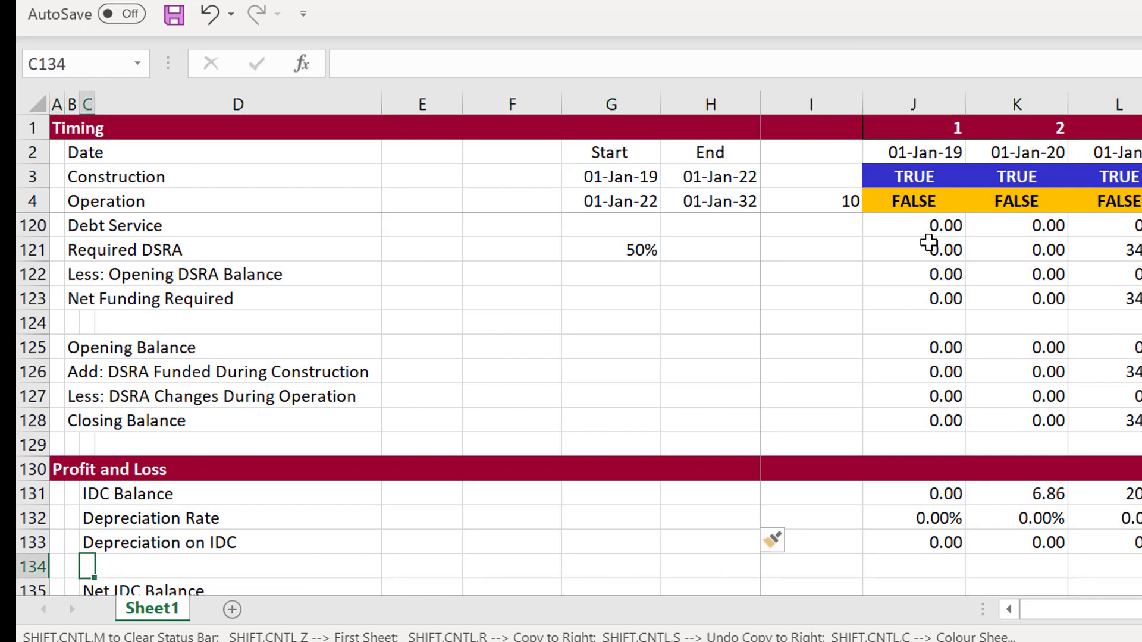
{"action": "type", "text": "ated IDC Depre"}
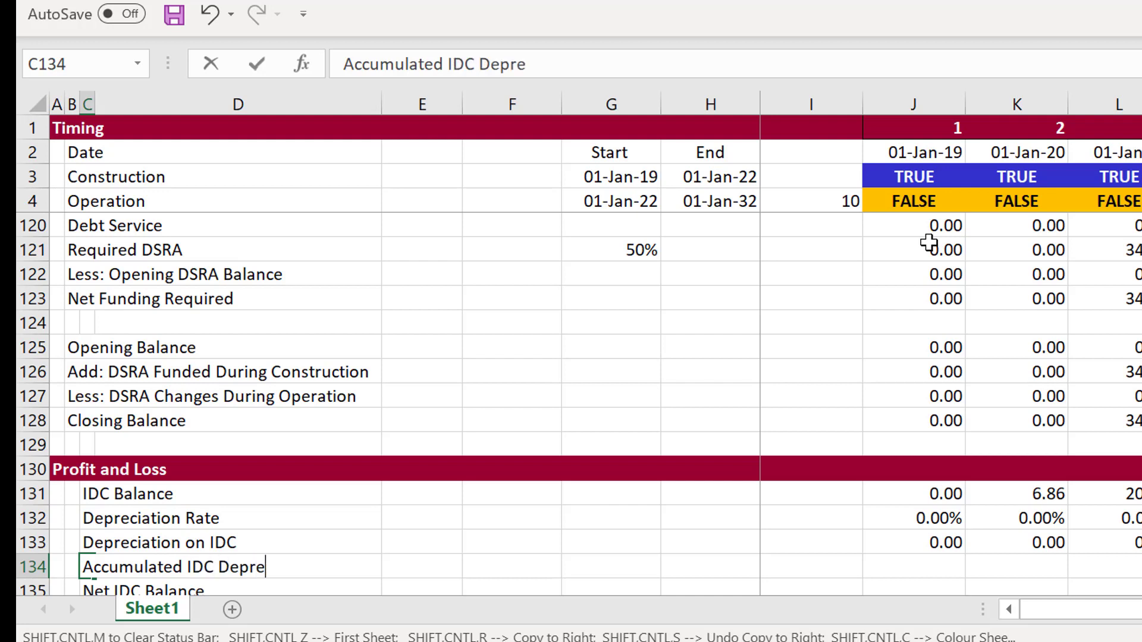
{"action": "type", "text": "tion"}
{"action": "key", "text": "Return"}
Step: Calculate Accumulated IDC Depreciation in J134 as prior balance plus Depreciation on IDC, =I134+J133, and copy it across the timeline
{"action": "key", "text": "Up"}
{"action": "key", "text": "Right"}
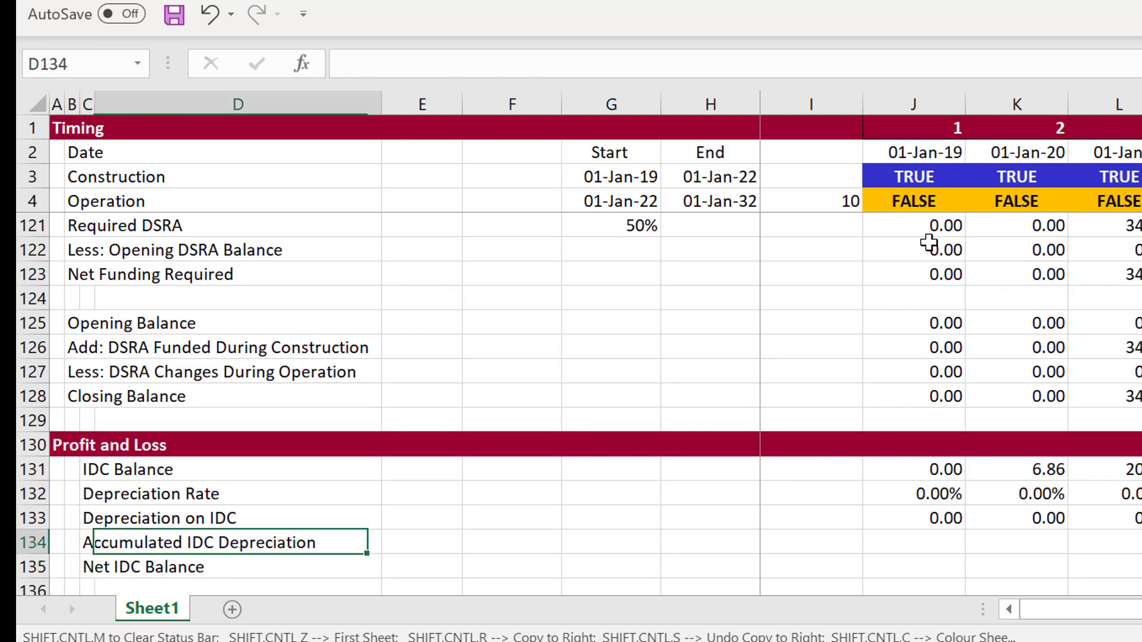
{"action": "key", "text": "Right"}
{"action": "key", "text": "Right"}
{"action": "key", "text": "Right"}
{"action": "key", "text": "Right"}
{"action": "key", "text": "Right"}
{"action": "key", "text": "Right"}
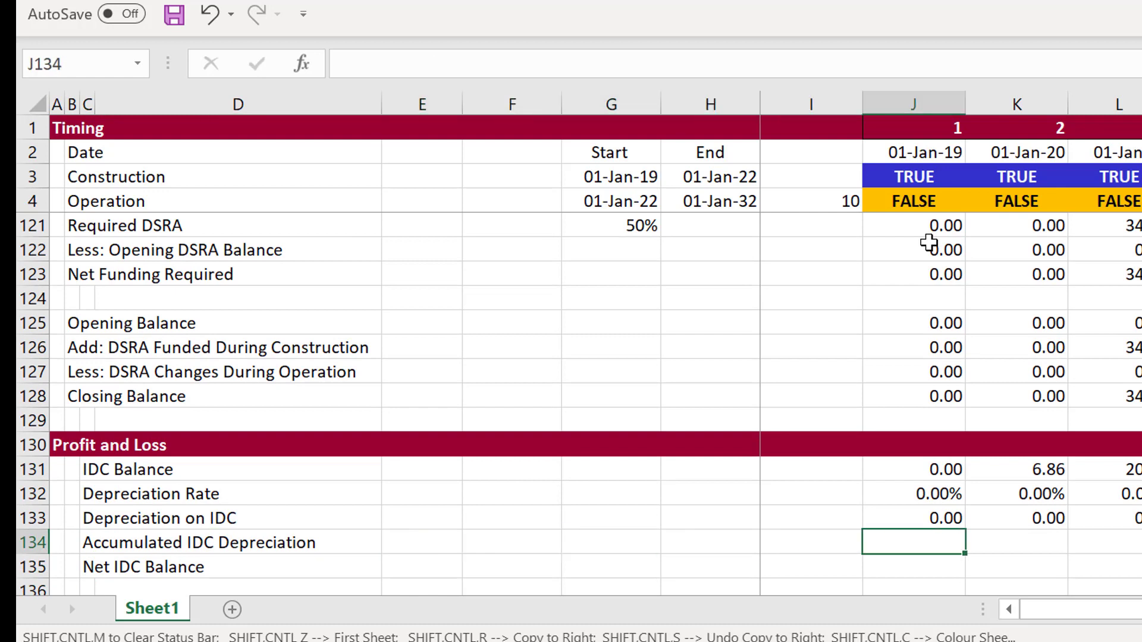
{"action": "type", "text": "="}
{"action": "key", "text": "Left"}
{"action": "type", "text": "+"}
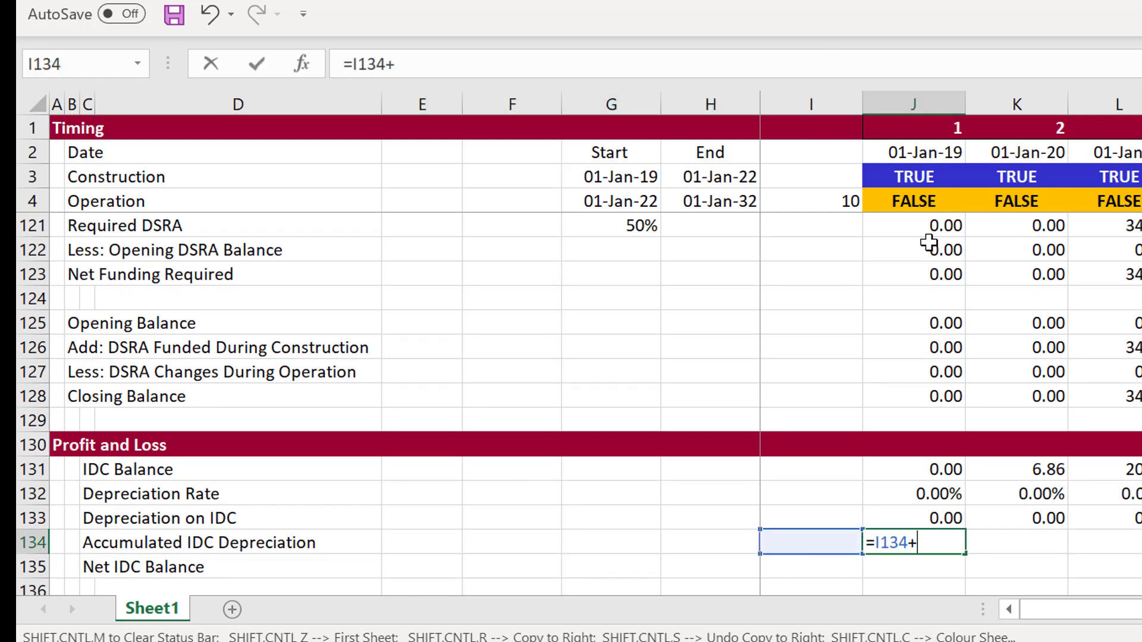
{"action": "key", "text": "Up"}
{"action": "key", "text": "Return"}
{"action": "key", "text": "Up"}
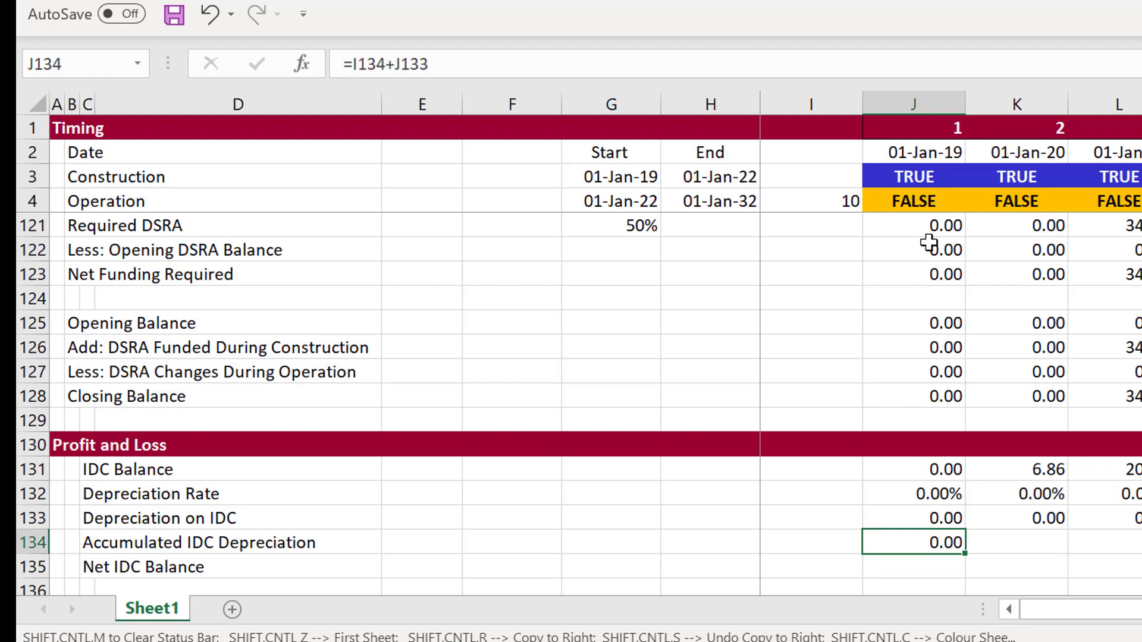
{"action": "key", "text": "ctrl+shift+r"}
Step: Calculate the Net IDC Balance in J135 as IDC Balance minus Accumulated IDC Depreciation, =J131-J134, and copy it across the timeline
{"action": "key", "text": "Down"}
{"action": "type", "text": "="}
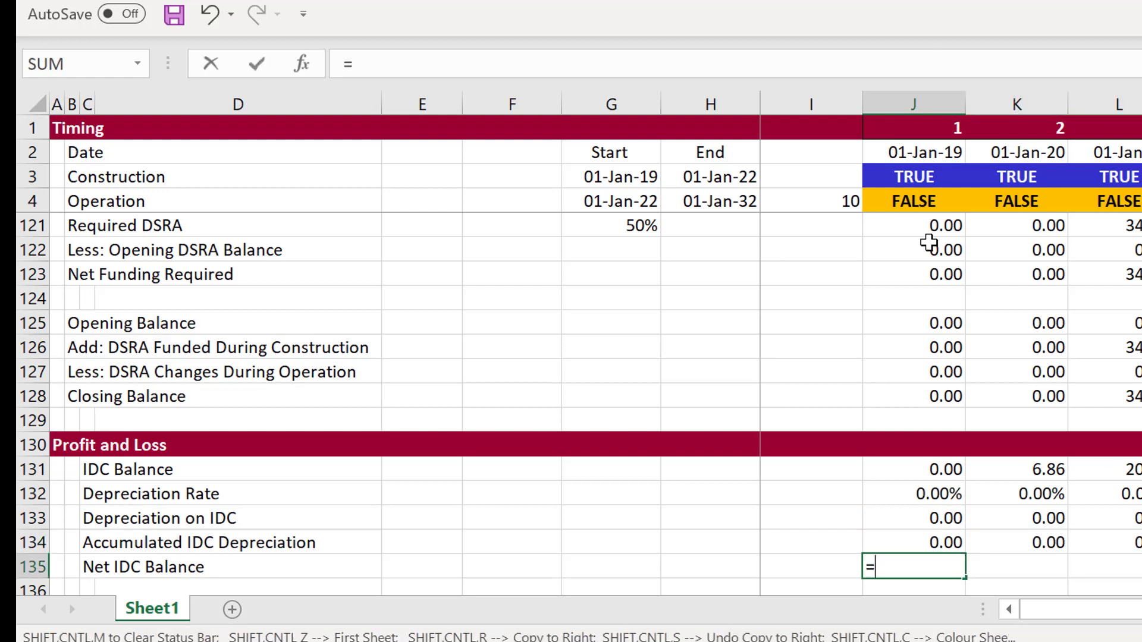
{"action": "key", "text": "Up"}
{"action": "key", "text": "Up"}
{"action": "key", "text": "Up"}
{"action": "key", "text": "Up"}
{"action": "type", "text": "-"}
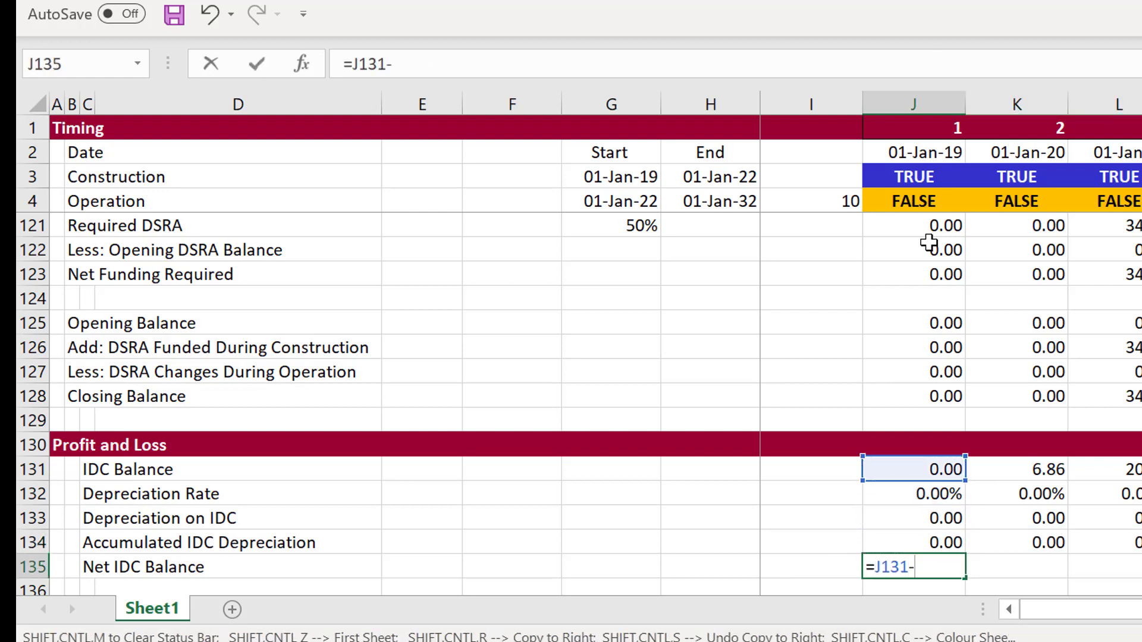
{"action": "key", "text": "Up"}
{"action": "key", "text": "Return"}
{"action": "key", "text": "Up"}
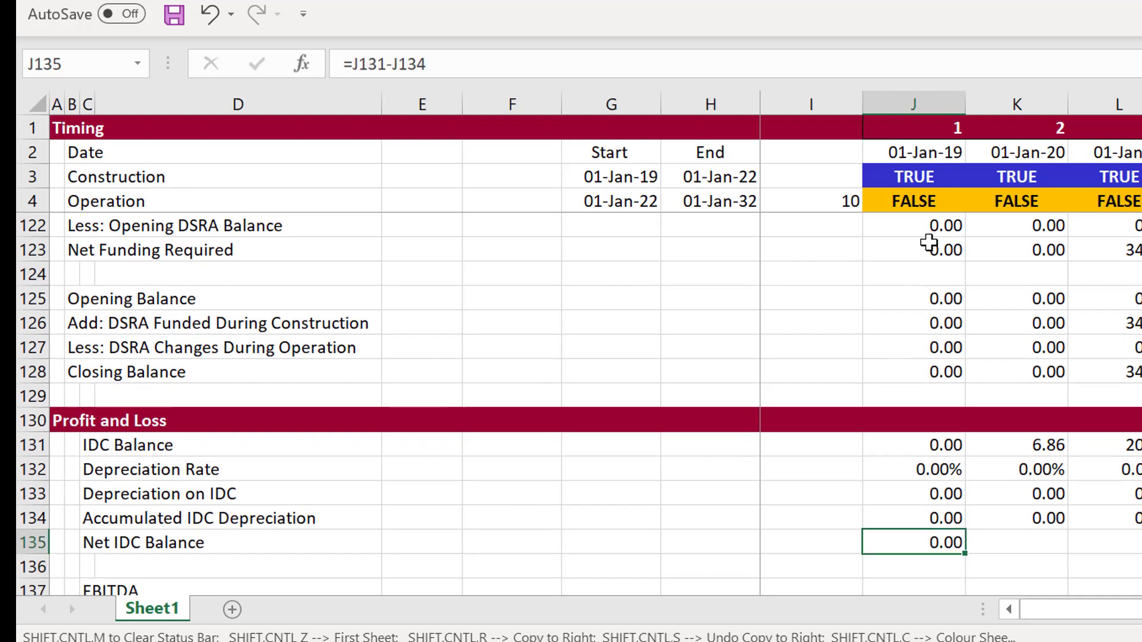
{"action": "key", "text": "ctrl+shift+r"}
Step: Link the Profit and Loss EBITDA in J137 to the Operations EBITDA, =J38, and copy it across the timeline
{"action": "key", "text": "Down"}
{"action": "key", "text": "Down"}
{"action": "key", "text": "Down"}
{"action": "key", "text": "Down"}
{"action": "key", "text": "Down"}
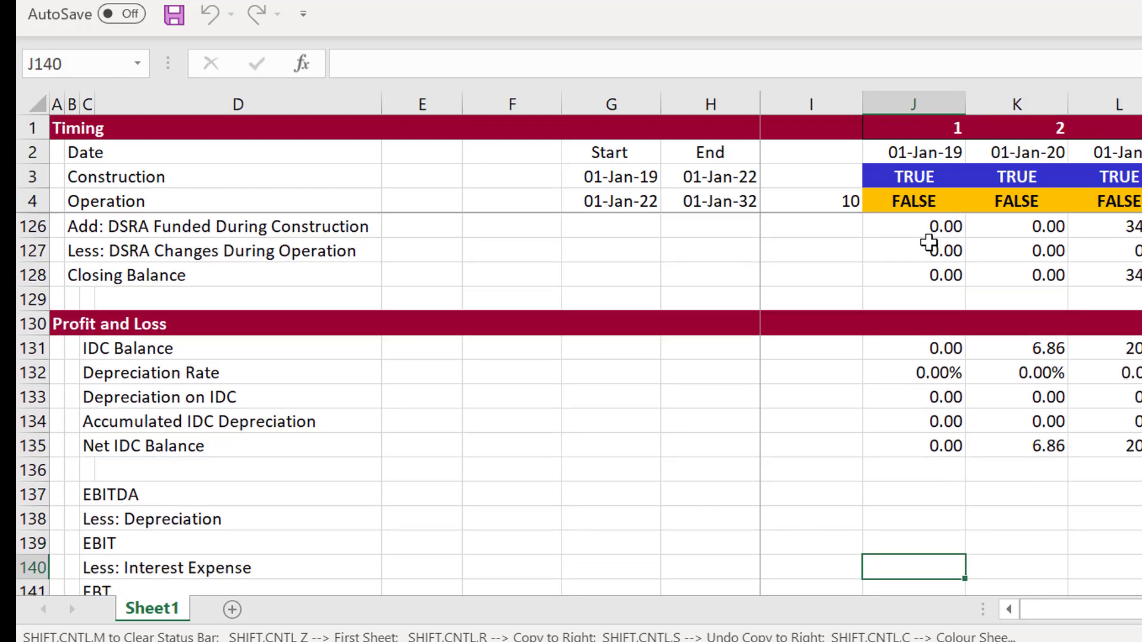
{"action": "key", "text": "Up"}
{"action": "key", "text": "Up"}
{"action": "key", "text": "Up"}
{"action": "type", "text": "="}
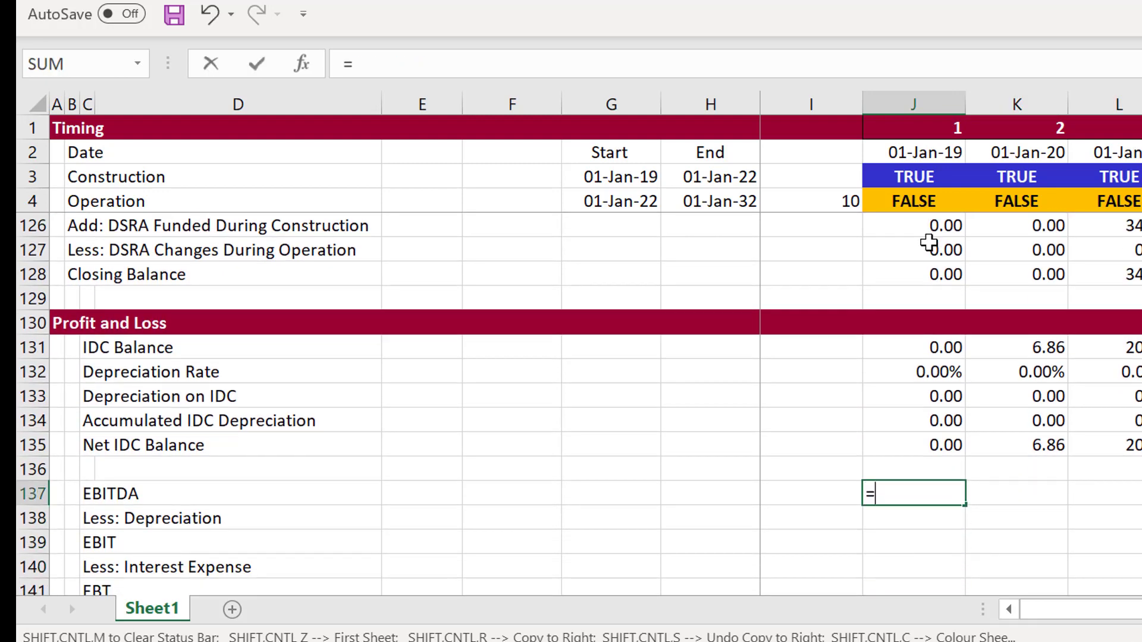
{"action": "key", "text": "Page_Up"}
{"action": "key", "text": "Page_Up"}
{"action": "key", "text": "Page_Up"}
{"action": "key", "text": "Page_Up"}
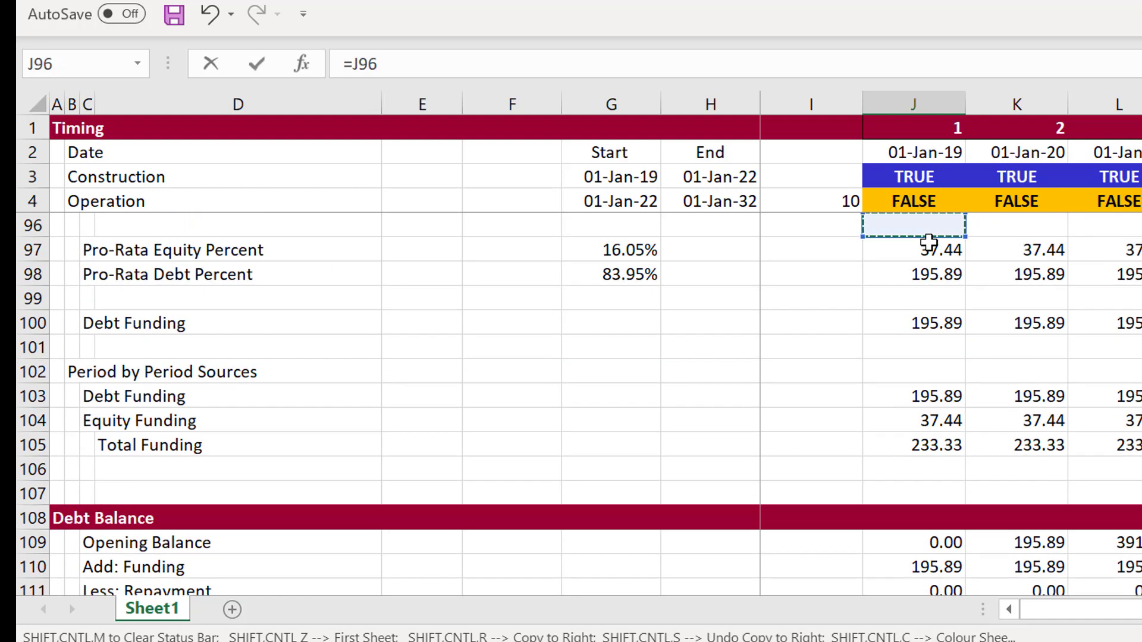
{"action": "key", "text": "Page_Up"}
{"action": "key", "text": "Page_Up"}
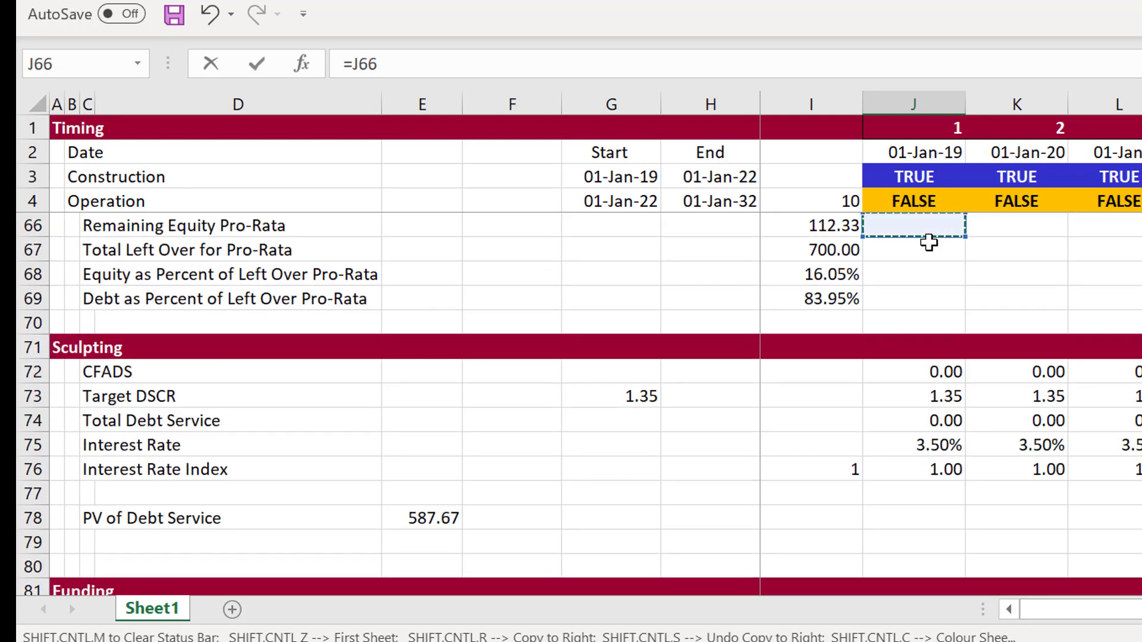
{"action": "key", "text": "Page_Up"}
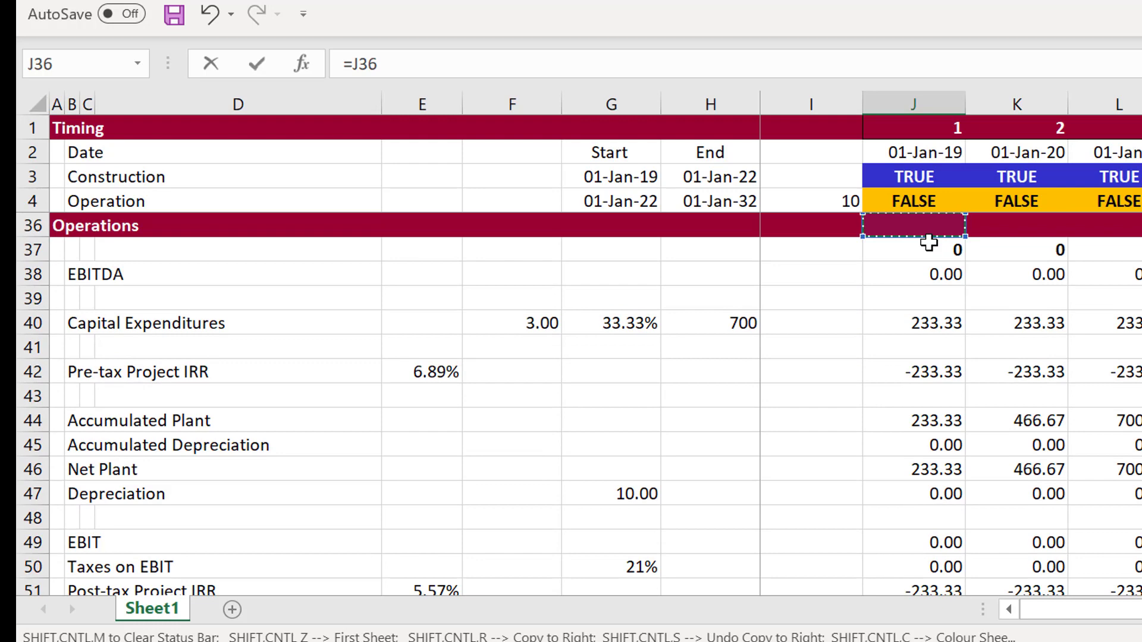
{"action": "key", "text": "Down"}
{"action": "key", "text": "Down"}
{"action": "key", "text": "Down"}
{"action": "key", "text": "Up"}
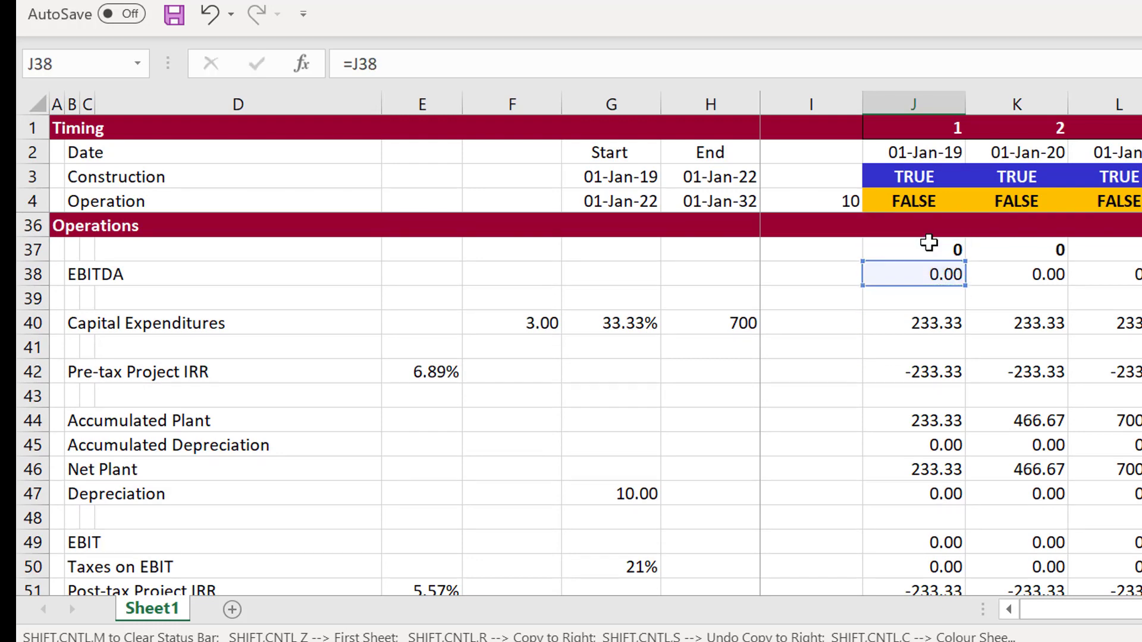
{"action": "key", "text": "Return"}
{"action": "key", "text": "Up"}
{"action": "key", "text": "ctrl+shift+r"}
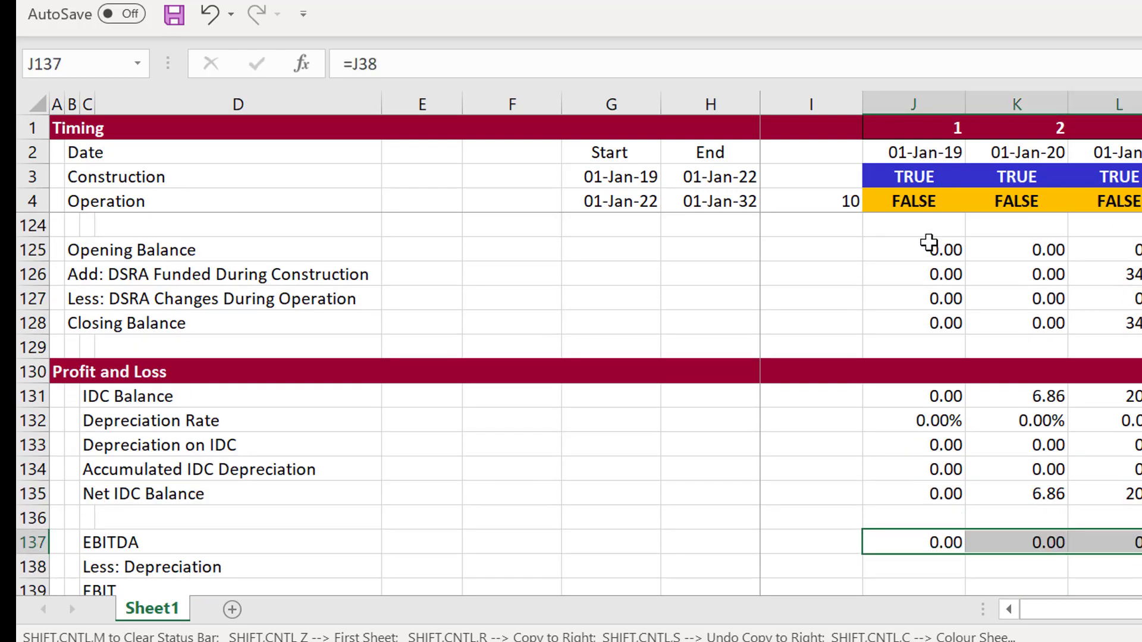
{"action": "key", "text": "Down"}
{"action": "key", "text": "Up"}
{"action": "key", "text": "Up"}
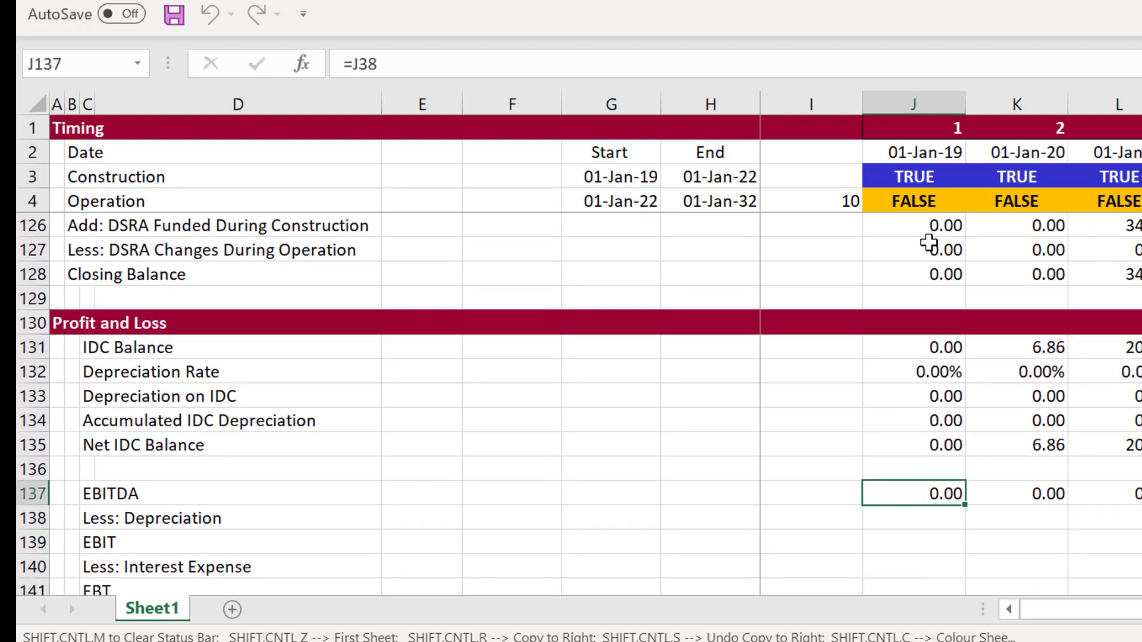
{"action": "key", "text": "Down"}
{"action": "key", "text": "Up"}
{"action": "key", "text": "Up"}
{"action": "key", "text": "Up"}
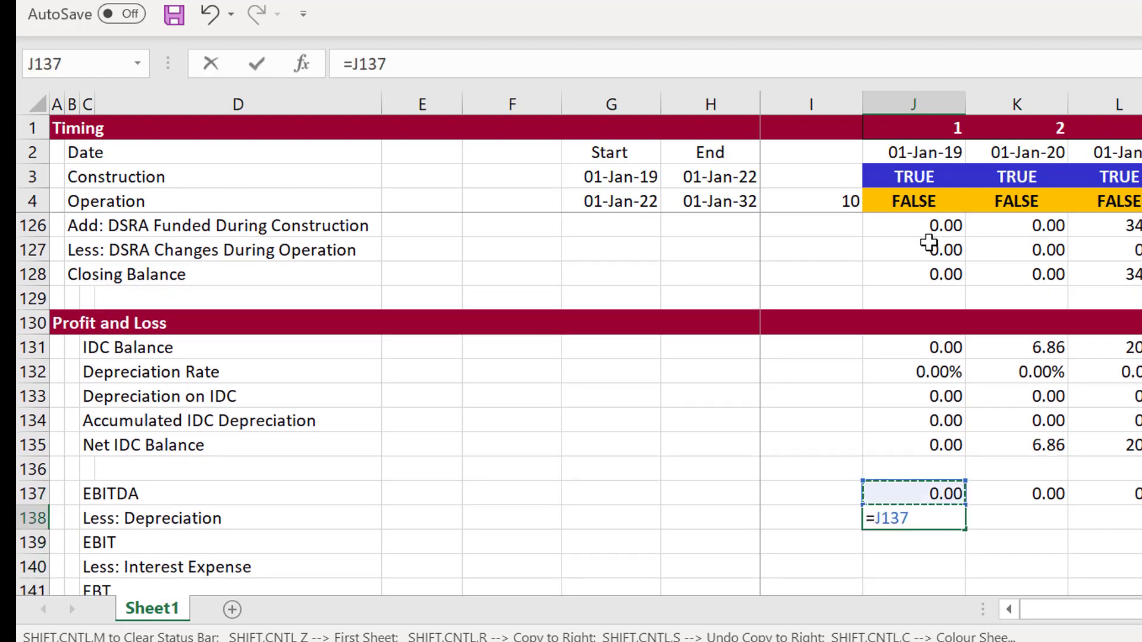
{"action": "type", "text": "+"}
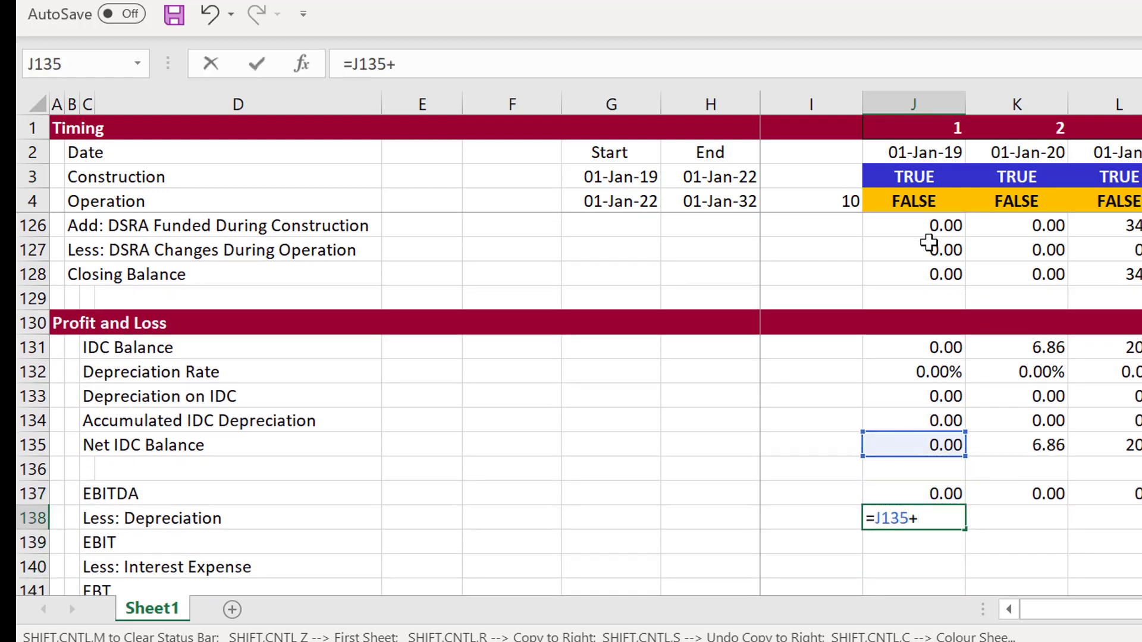
{"action": "key", "text": "BackSpace"}
{"action": "key", "text": "BackSpace"}
{"action": "key", "text": "BackSpace"}
{"action": "key", "text": "BackSpace"}
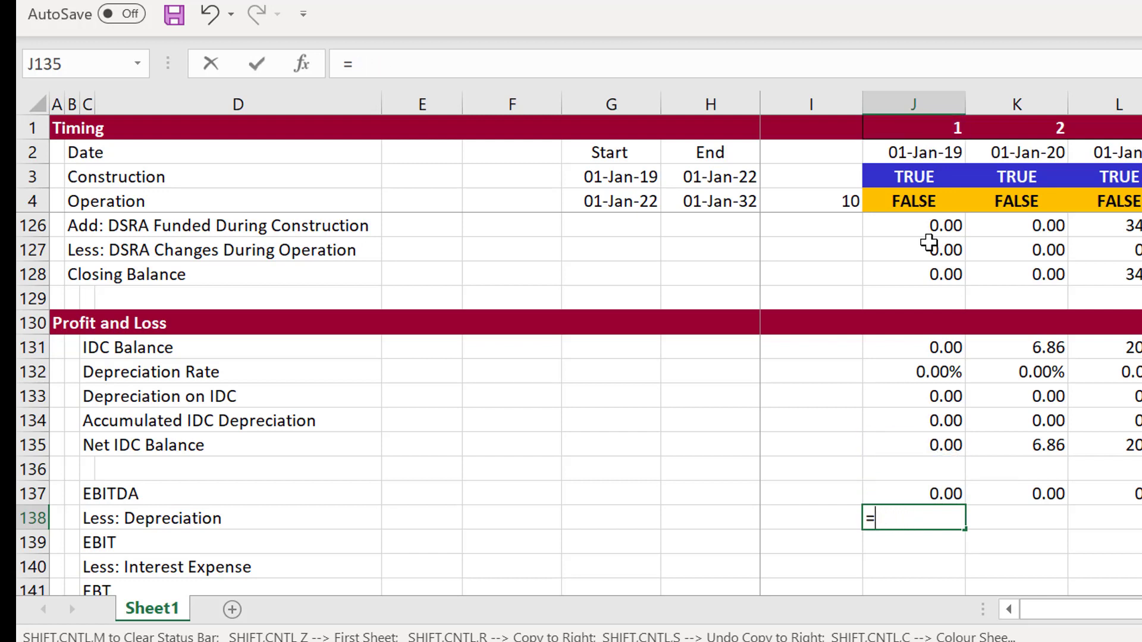
Step: Calculate Less: Depreciation in J138 as Depreciation on IDC plus the Operations Depreciation, =J133+J47, and copy it across the timeline
{"action": "key", "text": "Up"}
{"action": "key", "text": "Up"}
{"action": "key", "text": "Up"}
{"action": "key", "text": "Up"}
{"action": "key", "text": "Up"}
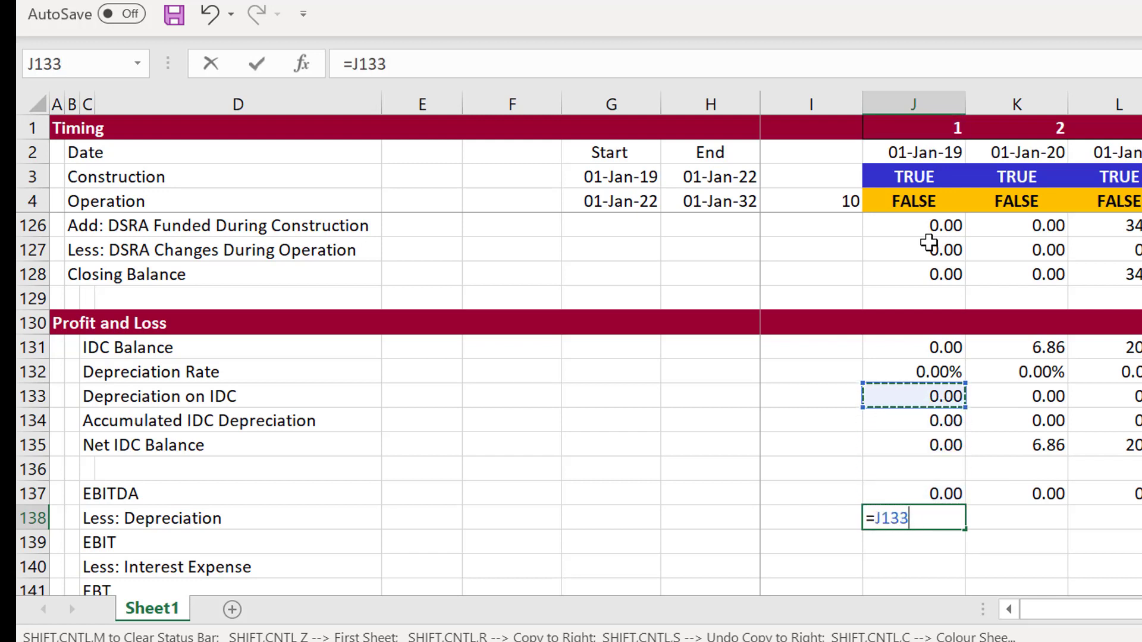
{"action": "type", "text": "+"}
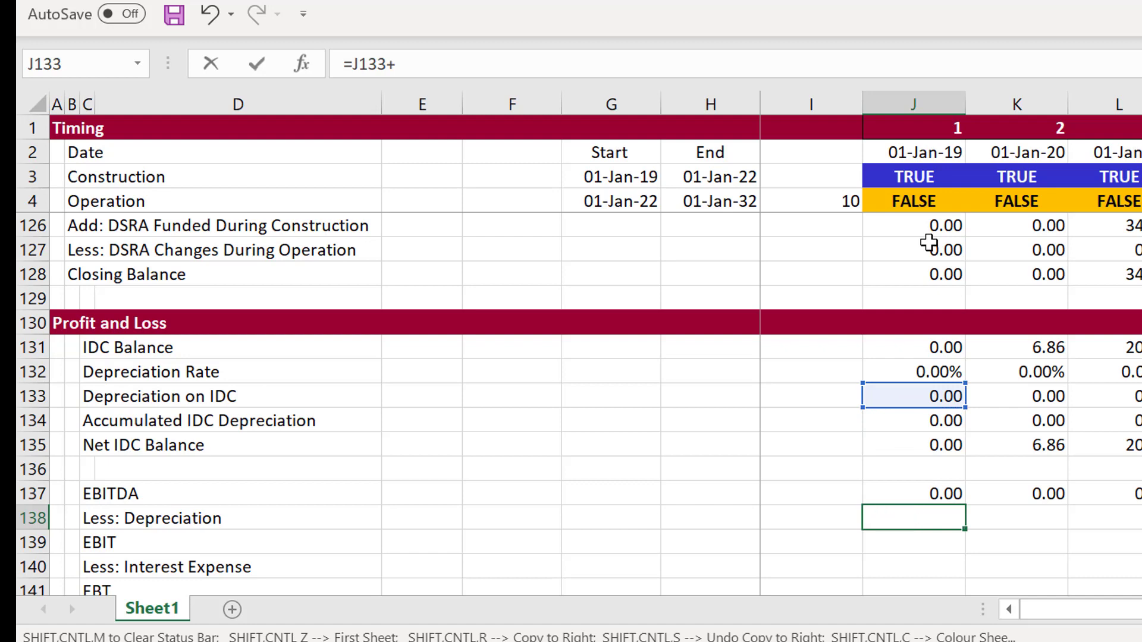
{"action": "key", "text": "Up"}
{"action": "key", "text": "Up"}
{"action": "key", "text": "Up"}
{"action": "key", "text": "Up"}
{"action": "key", "text": "Up"}
{"action": "key", "text": "Up"}
{"action": "key", "text": "Up"}
{"action": "key", "text": "Up"}
{"action": "key", "text": "Up"}
{"action": "key", "text": "Up"}
{"action": "key", "text": "Up"}
{"action": "key", "text": "Up"}
{"action": "key", "text": "Up"}
{"action": "key", "text": "Up"}
{"action": "key", "text": "Up"}
{"action": "key", "text": "Up"}
{"action": "key", "text": "Up"}
{"action": "key", "text": "Up"}
{"action": "key", "text": "Up"}
{"action": "key", "text": "Up"}
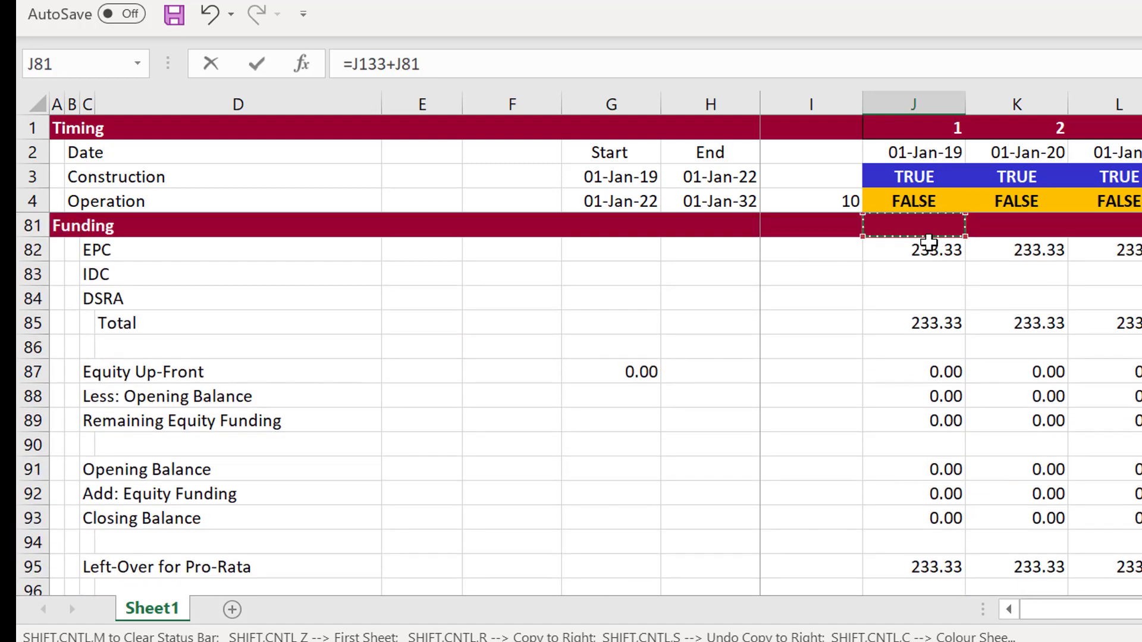
{"action": "key", "text": "Up"}
{"action": "key", "text": "Up"}
{"action": "key", "text": "Up"}
{"action": "key", "text": "Up"}
{"action": "key", "text": "Up"}
{"action": "key", "text": "Up"}
{"action": "key", "text": "Up"}
{"action": "key", "text": "Up"}
{"action": "key", "text": "Up"}
{"action": "key", "text": "Up"}
{"action": "key", "text": "Up"}
{"action": "key", "text": "Up"}
{"action": "key", "text": "Up"}
{"action": "key", "text": "Up"}
{"action": "key", "text": "Up"}
{"action": "key", "text": "Up"}
{"action": "key", "text": "Up"}
{"action": "key", "text": "Up"}
{"action": "key", "text": "Up"}
{"action": "key", "text": "Up"}
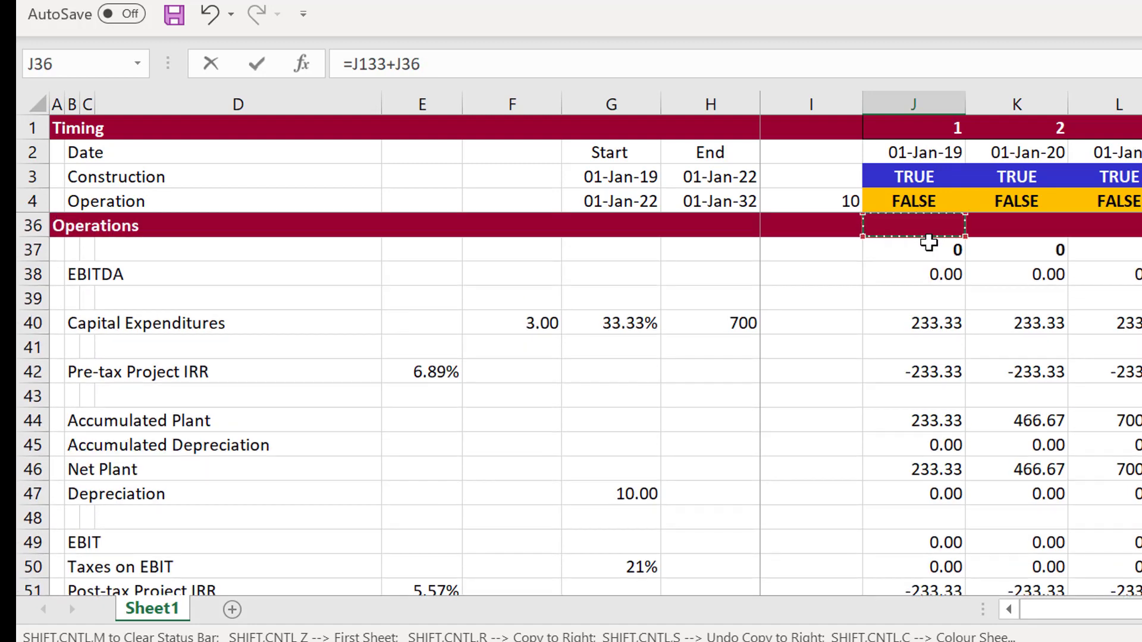
{"action": "key", "text": "Down"}
{"action": "key", "text": "Down"}
{"action": "key", "text": "Down"}
{"action": "key", "text": "Down"}
{"action": "key", "text": "Down"}
{"action": "key", "text": "Down"}
{"action": "key", "text": "Down"}
{"action": "key", "text": "Down"}
{"action": "key", "text": "Down"}
{"action": "key", "text": "Down"}
{"action": "key", "text": "Down"}
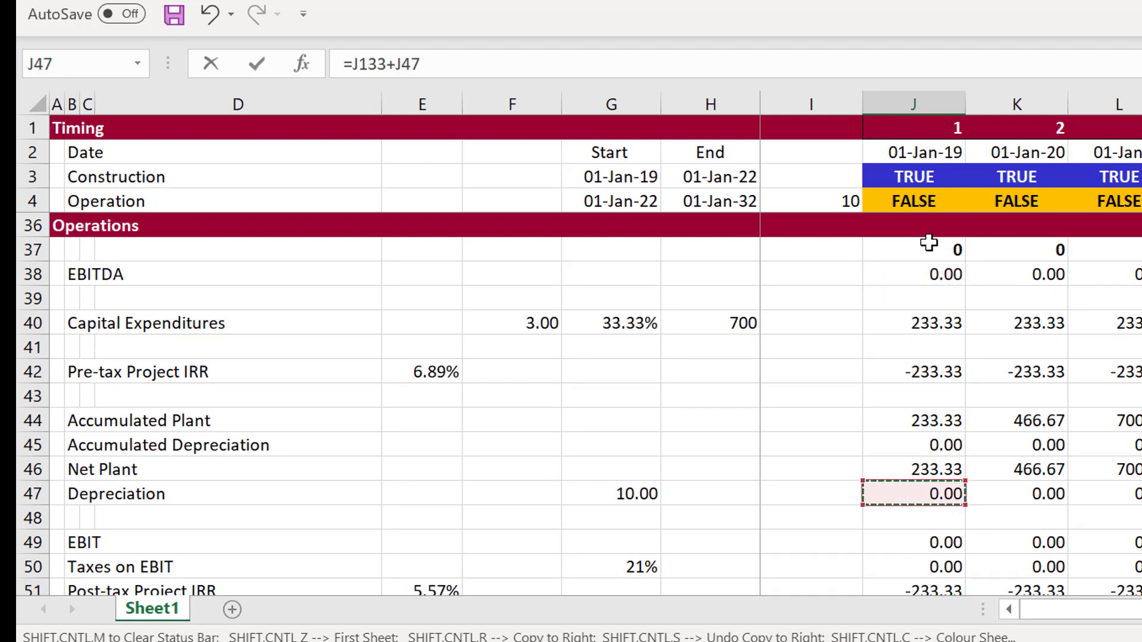
{"action": "key", "text": "Return"}
{"action": "key", "text": "Up"}
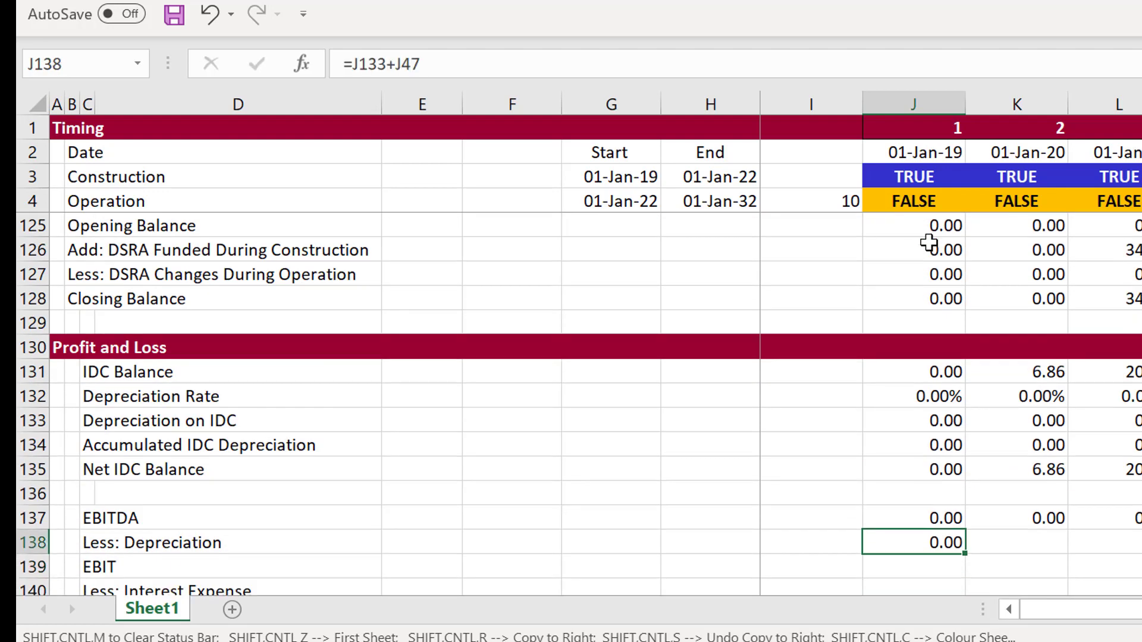
{"action": "key", "text": "ctrl+shift+r"}
Step: Calculate EBIT in J139 as EBITDA minus Depreciation, =J137-J138, and copy it across the timeline
{"action": "key", "text": "Down"}
{"action": "key", "text": "Down"}
{"action": "key", "text": "Up"}
{"action": "type", "text": "="}
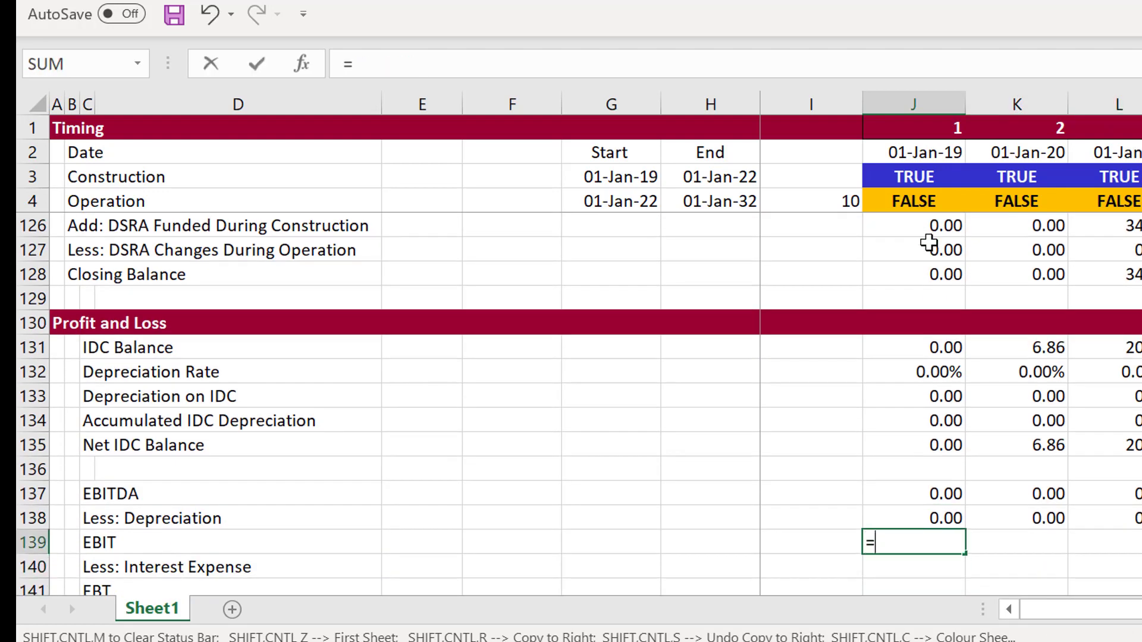
{"action": "key", "text": "Up"}
{"action": "key", "text": "Up"}
{"action": "type", "text": "-"}
{"action": "key", "text": "Up"}
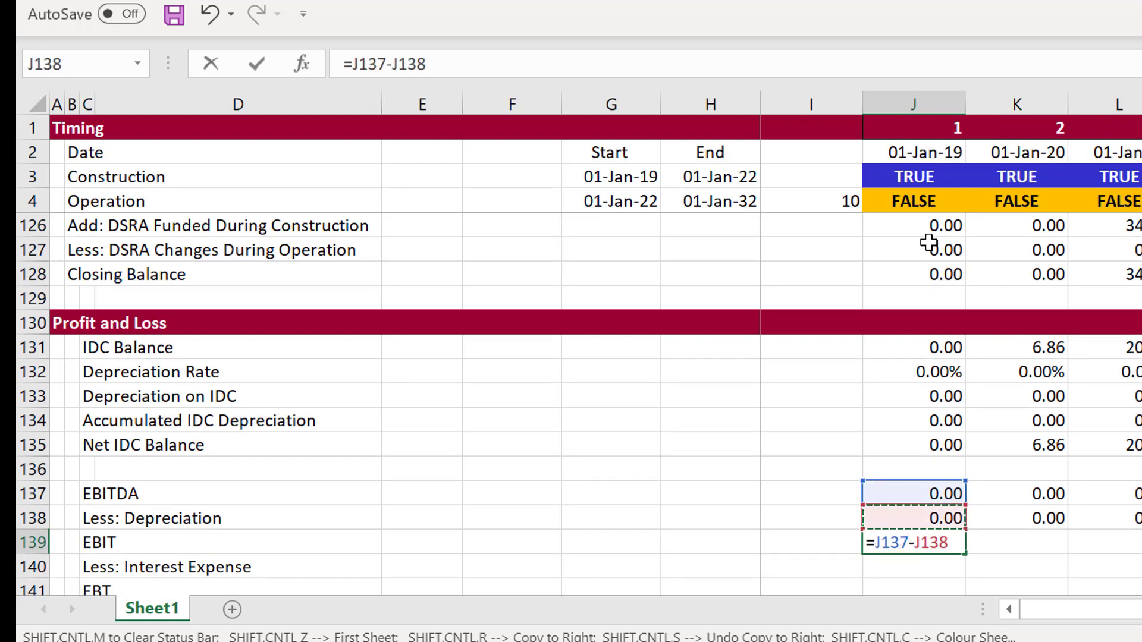
{"action": "key", "text": "Return"}
{"action": "key", "text": "Up"}
{"action": "key", "text": "ctrl+shift+r"}
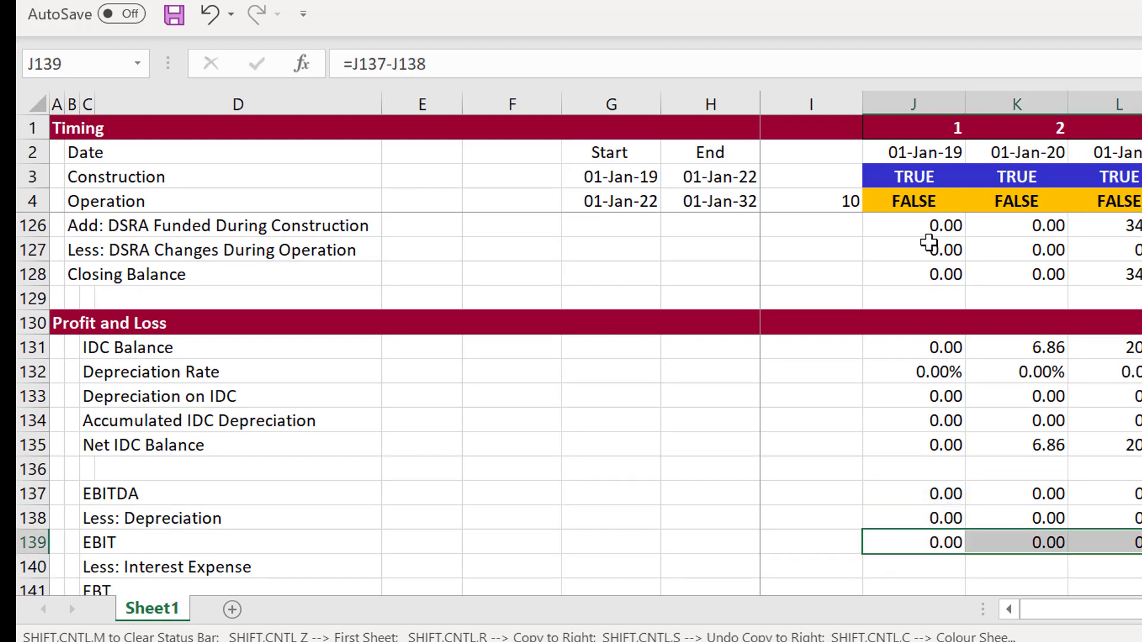
Step: Link Less: Interest Expense in J140 to the debt section's Interest Expense, =J116, and copy it across the timeline
{"action": "key", "text": "Down"}
{"action": "type", "text": "="}
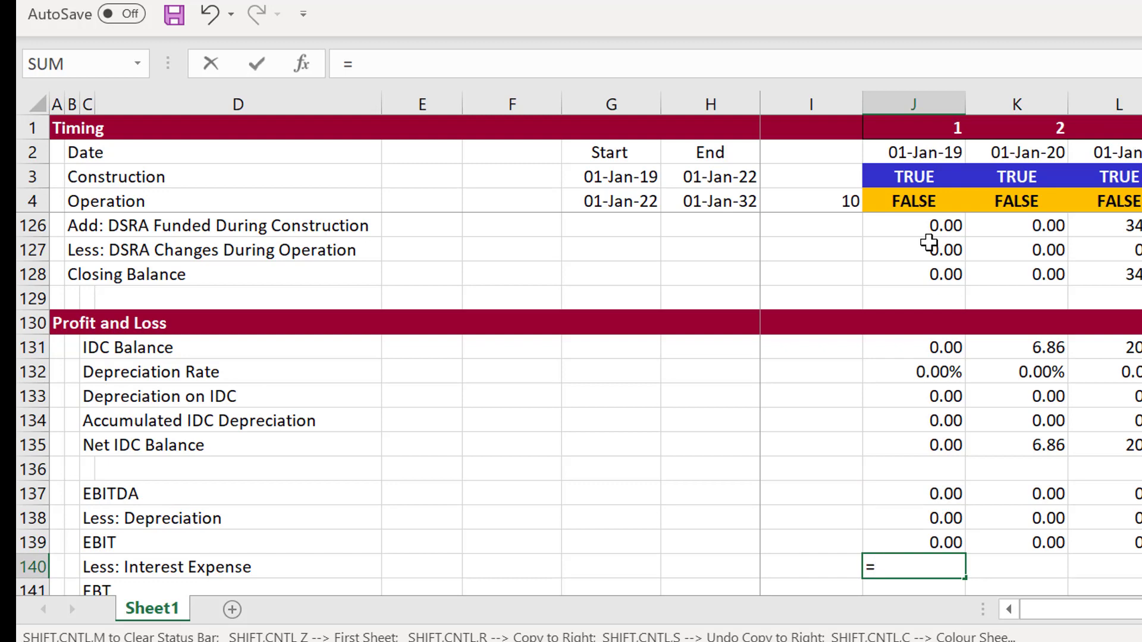
{"action": "key", "text": "Up"}
{"action": "key", "text": "Up"}
{"action": "key", "text": "Up"}
{"action": "key", "text": "Up"}
{"action": "key", "text": "Up"}
{"action": "key", "text": "Up"}
{"action": "key", "text": "Up"}
{"action": "key", "text": "Up"}
{"action": "key", "text": "Up"}
{"action": "key", "text": "Up"}
{"action": "key", "text": "Up"}
{"action": "key", "text": "Up"}
{"action": "key", "text": "Up"}
{"action": "key", "text": "Up"}
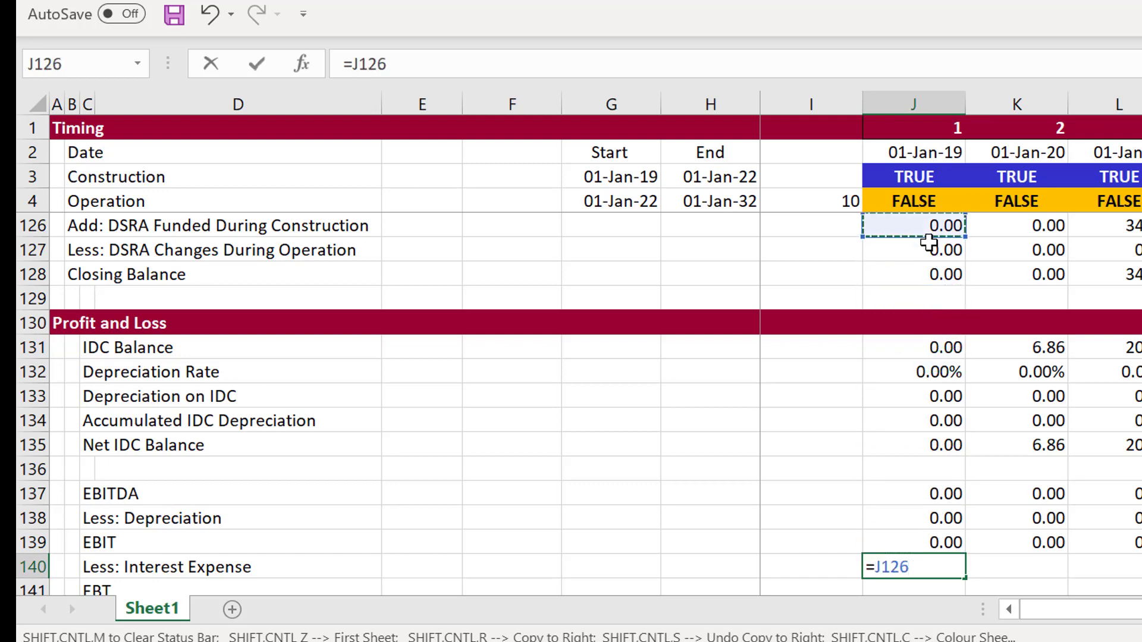
{"action": "key", "text": "Up"}
{"action": "key", "text": "Up"}
{"action": "key", "text": "Up"}
{"action": "key", "text": "Up"}
{"action": "key", "text": "Up"}
{"action": "key", "text": "Up"}
{"action": "key", "text": "Up"}
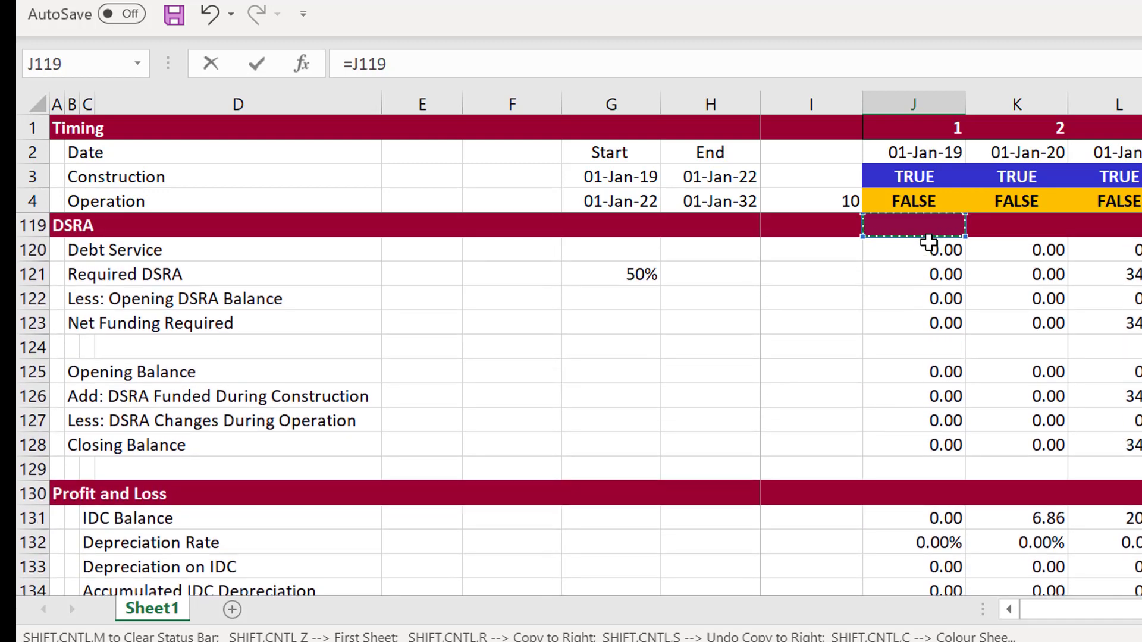
{"action": "key", "text": "Up"}
{"action": "key", "text": "Up"}
{"action": "key", "text": "Up"}
{"action": "key", "text": "Up"}
{"action": "key", "text": "Down"}
{"action": "key", "text": "Down"}
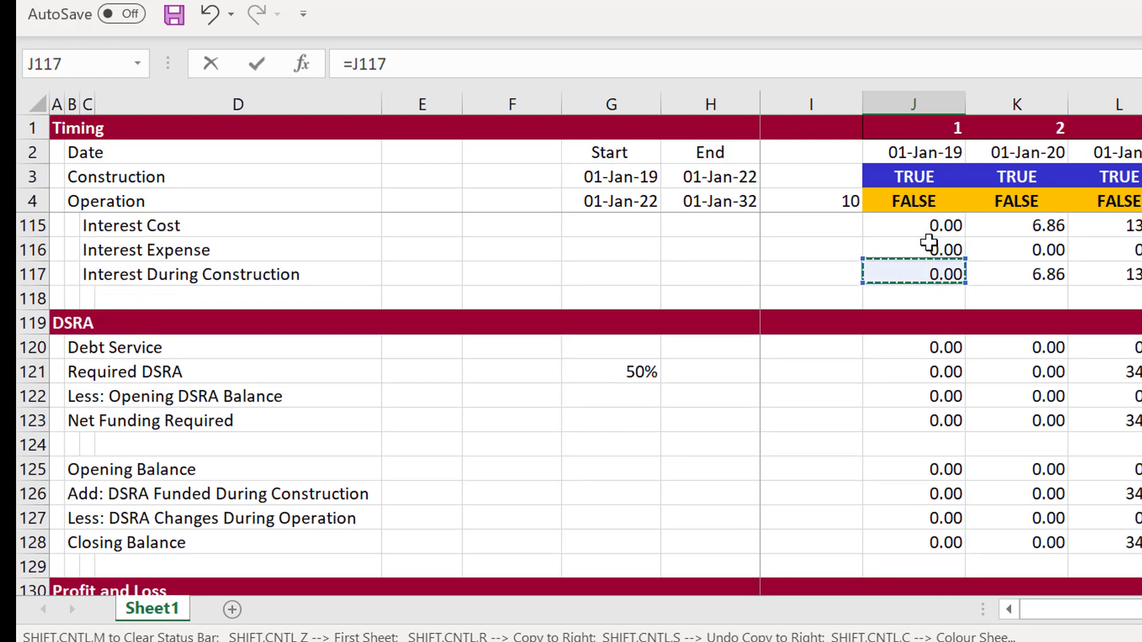
{"action": "key", "text": "Up"}
{"action": "key", "text": "Return"}
{"action": "key", "text": "Up"}
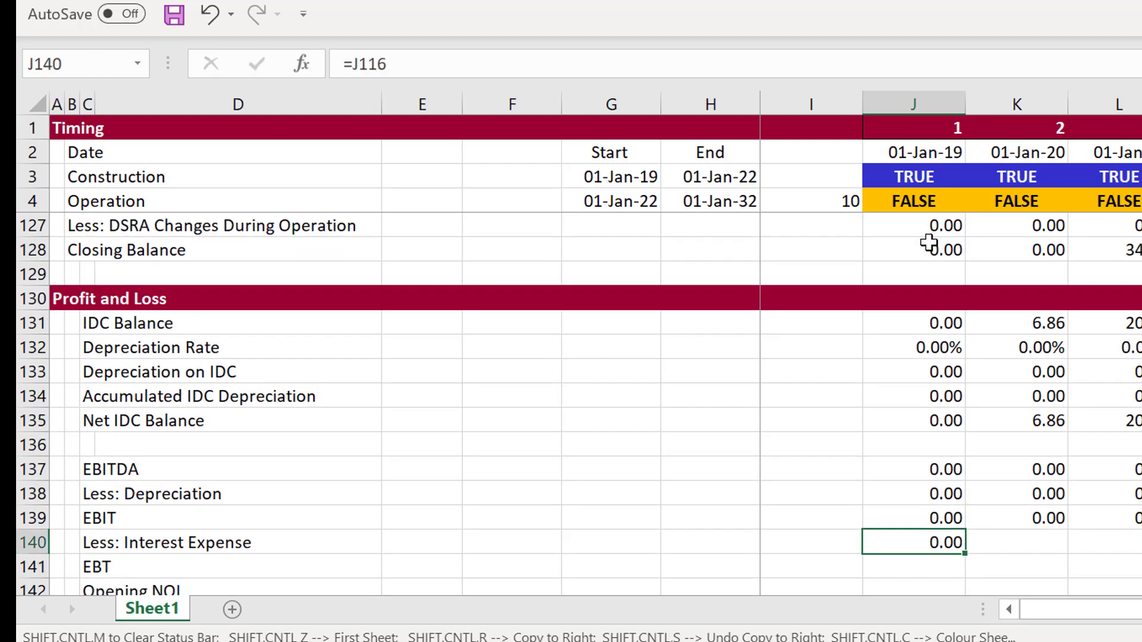
{"action": "key", "text": "ctrl+shift+Right"}
{"action": "key", "text": "ctrl+r"}
Step: Apply top and bottom borders to the EBITDA row 137 from its label in column C through the end of the timeline
{"action": "key", "text": "Up"}
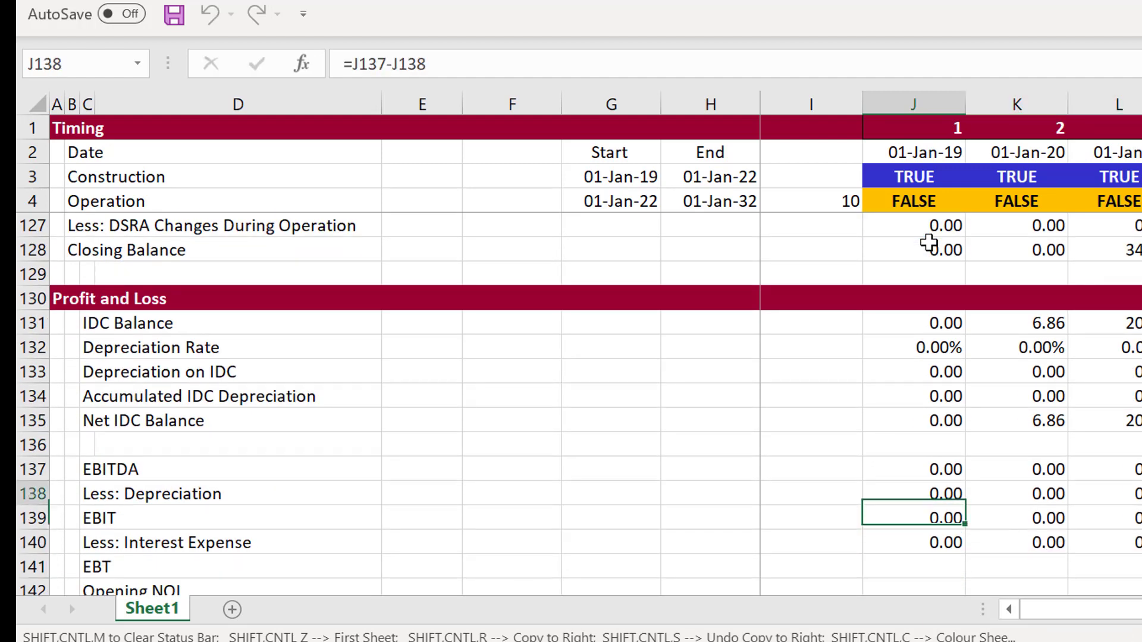
{"action": "key", "text": "Up"}
{"action": "key", "text": "Up"}
{"action": "key", "text": "Left"}
{"action": "key", "text": "Left"}
{"action": "key", "text": "Left"}
{"action": "key", "text": "Left"}
{"action": "key", "text": "Left"}
{"action": "key", "text": "Left"}
{"action": "key", "text": "Left"}
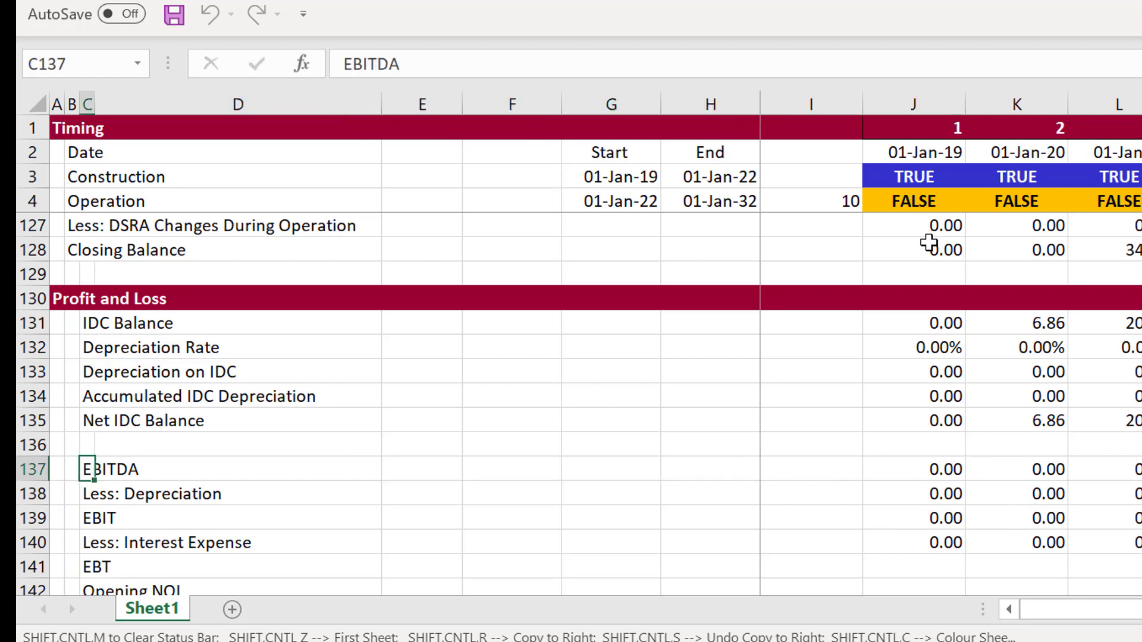
{"action": "key", "text": "ctrl+shift+Right"}
{"action": "key", "text": "ctrl+shift+Right"}
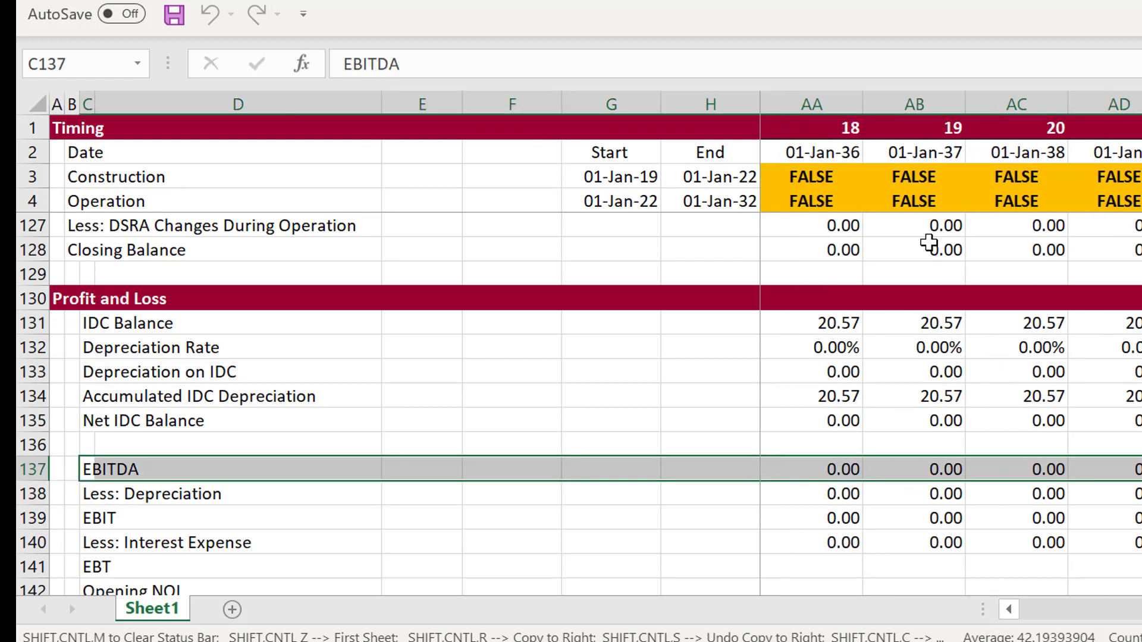
{"action": "key", "text": "ctrl+shift+b"}
Step: Apply top and bottom borders to the EBIT row 139 from column C through the end of the timeline
{"action": "key", "text": "Down"}
{"action": "key", "text": "Down"}
{"action": "key", "text": "ctrl+shift+Right"}
{"action": "key", "text": "ctrl+shift+Right"}
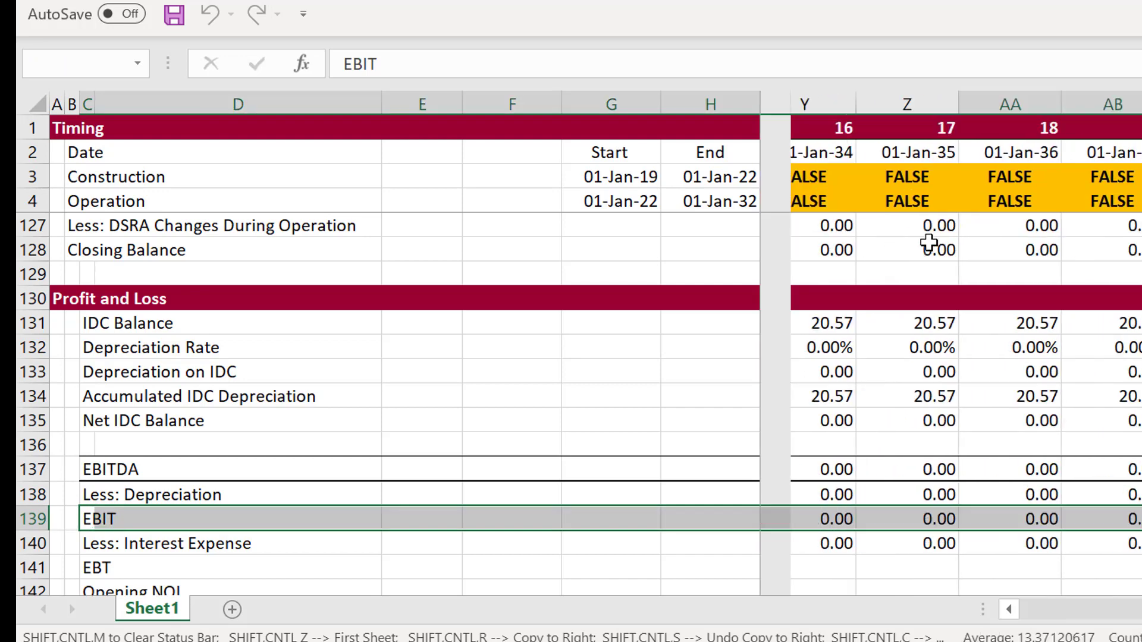
{"action": "key", "text": "ctrl+shift+b"}
Step: Calculate EBT in J141 as EBIT minus Interest Expense, =J139-J140, and copy it across the timeline
{"action": "key", "text": "Down"}
{"action": "key", "text": "Down"}
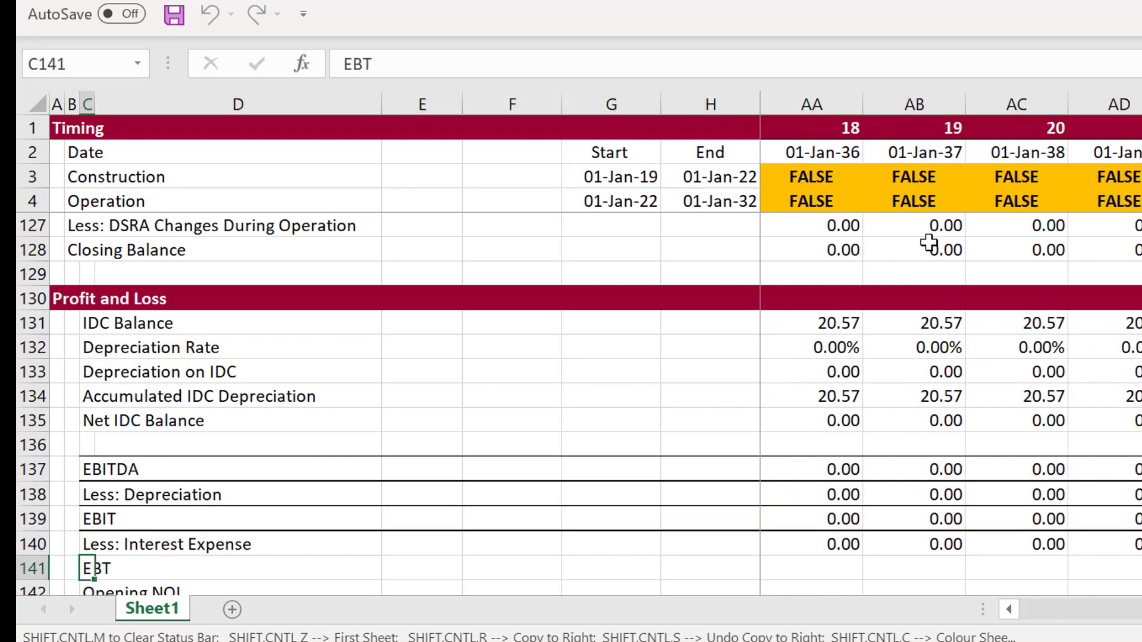
{"action": "key", "text": "Down"}
{"action": "key", "text": "Down"}
{"action": "key", "text": "Up"}
{"action": "key", "text": "Up"}
{"action": "key", "text": "Right"}
{"action": "key", "text": "Right"}
{"action": "key", "text": "Right"}
{"action": "key", "text": "Right"}
{"action": "key", "text": "Right"}
{"action": "key", "text": "Right"}
{"action": "key", "text": "Right"}
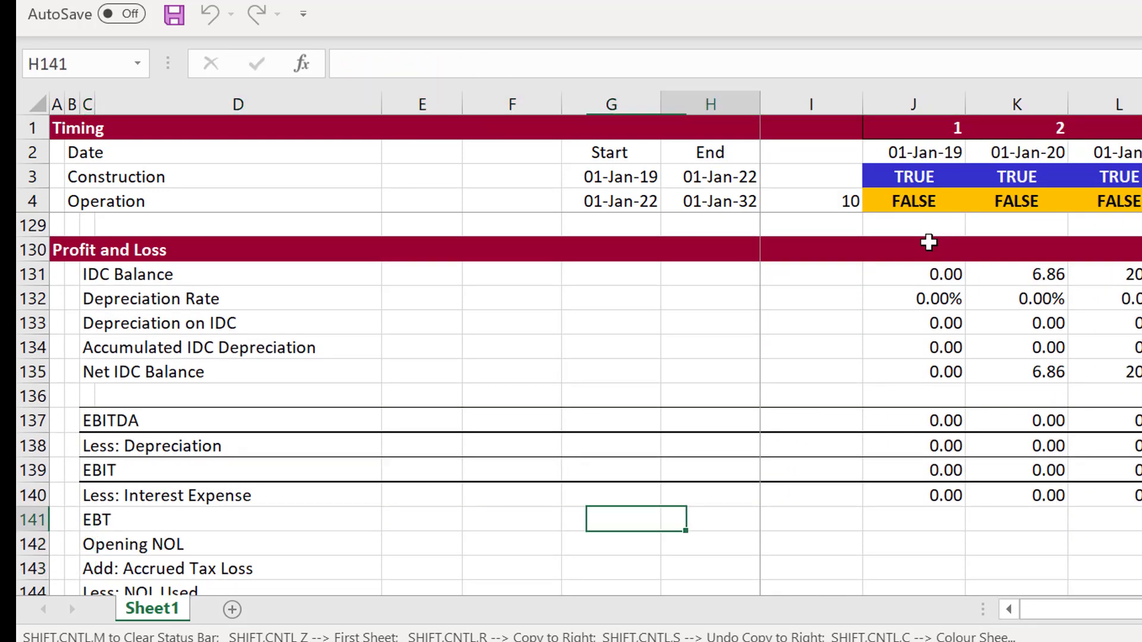
{"action": "type", "text": "="}
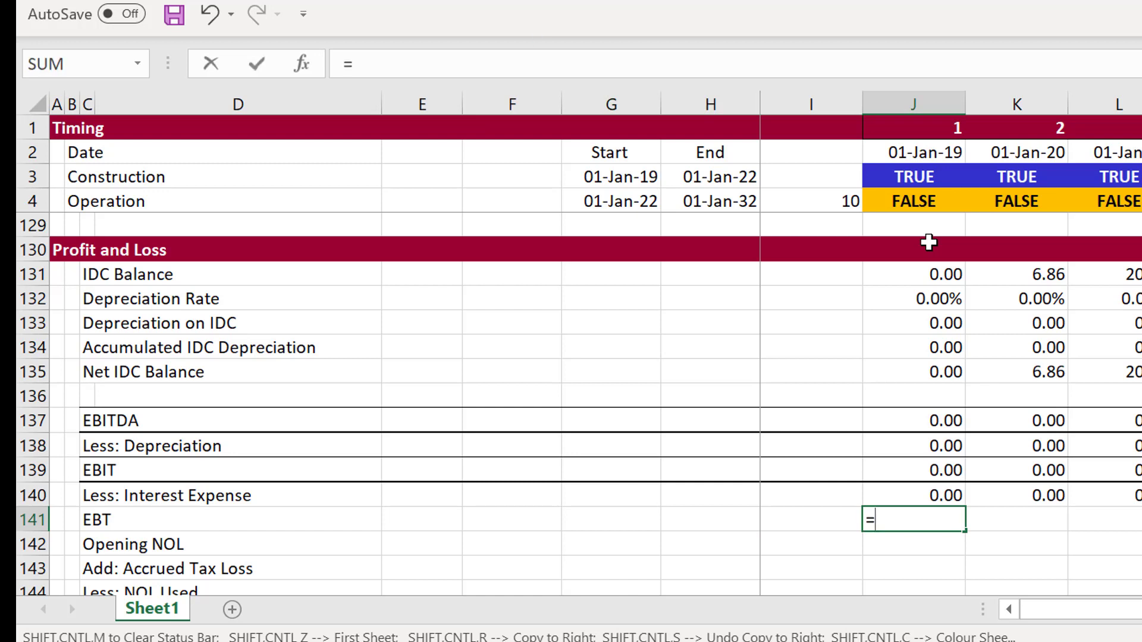
{"action": "key", "text": "Up"}
{"action": "key", "text": "Up"}
{"action": "type", "text": "-"}
{"action": "key", "text": "Up"}
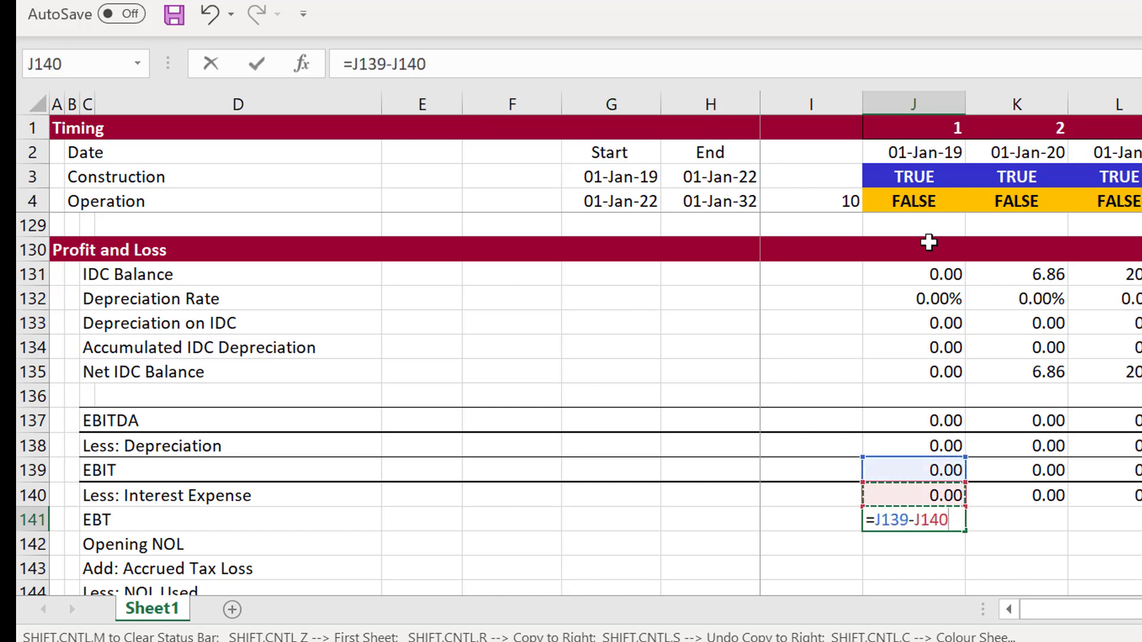
{"action": "key", "text": "Return"}
{"action": "key", "text": "Up"}
{"action": "key", "text": "ctrl+shift+Right"}
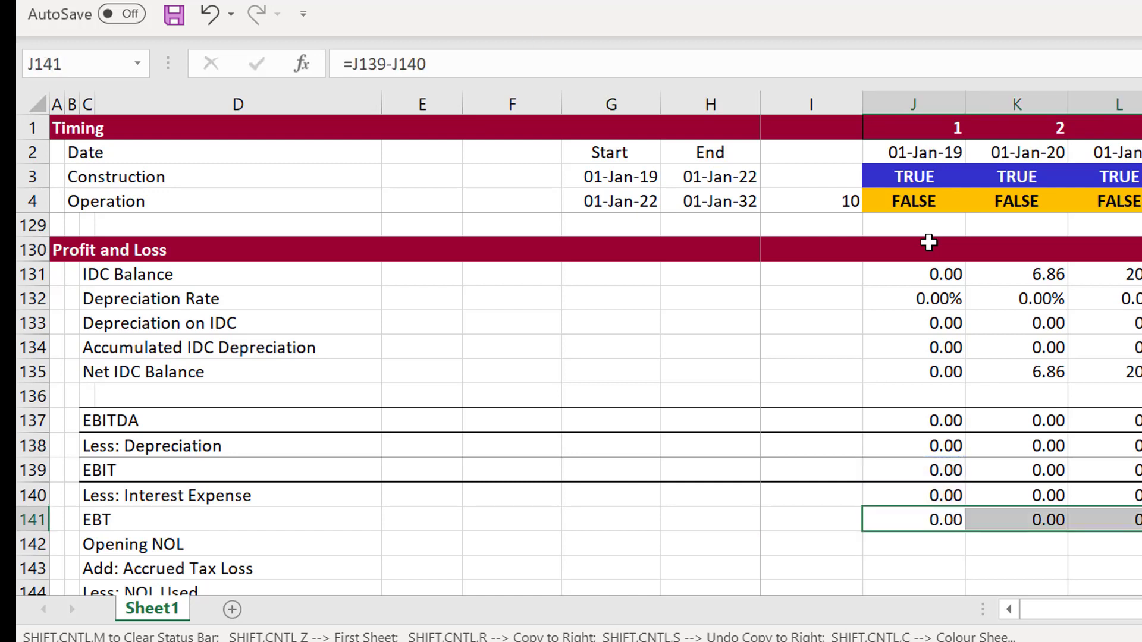
{"action": "key", "text": "ctrl+shift+r"}
Step: Apply top and bottom borders to the EBT row 141 from column C through the end of the timeline
{"action": "key", "text": "Left"}
{"action": "key", "text": "Left"}
{"action": "key", "text": "Left"}
{"action": "key", "text": "Left"}
{"action": "key", "text": "Left"}
{"action": "key", "text": "Left"}
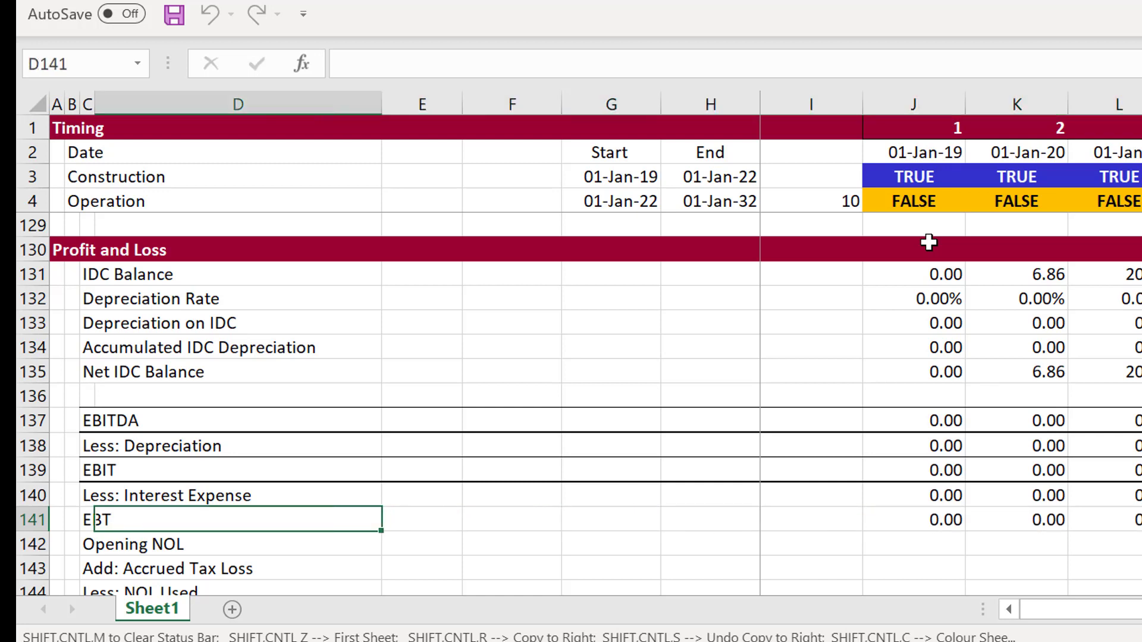
{"action": "key", "text": "Left"}
{"action": "key", "text": "ctrl+shift+Right"}
{"action": "key", "text": "ctrl+shift+Right"}
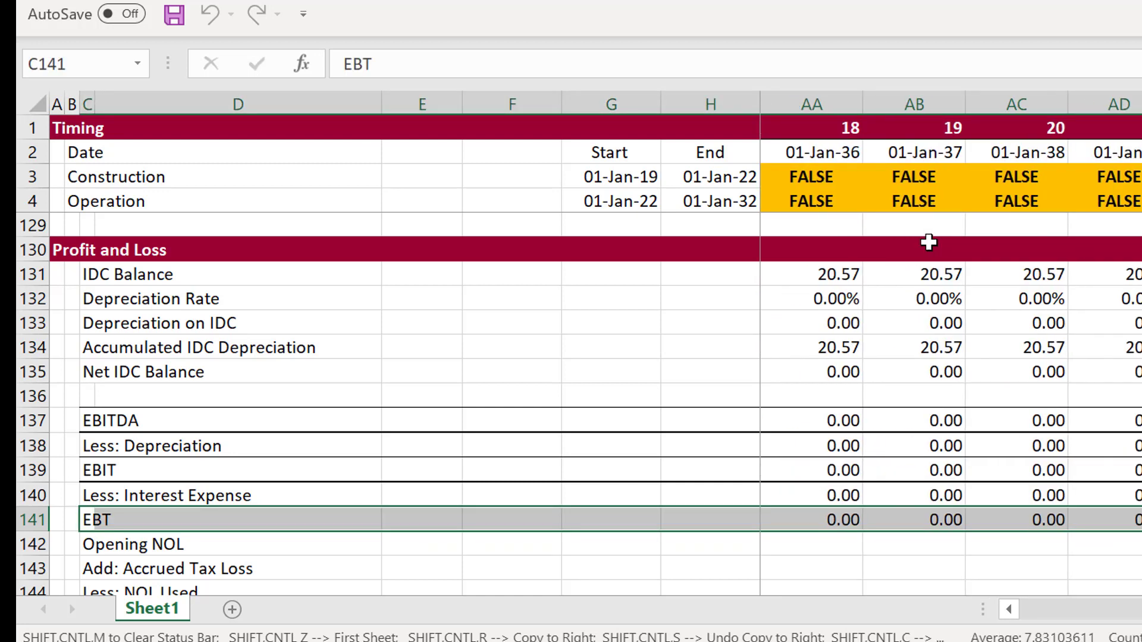
{"action": "key", "text": "ctrl+shift+b"}
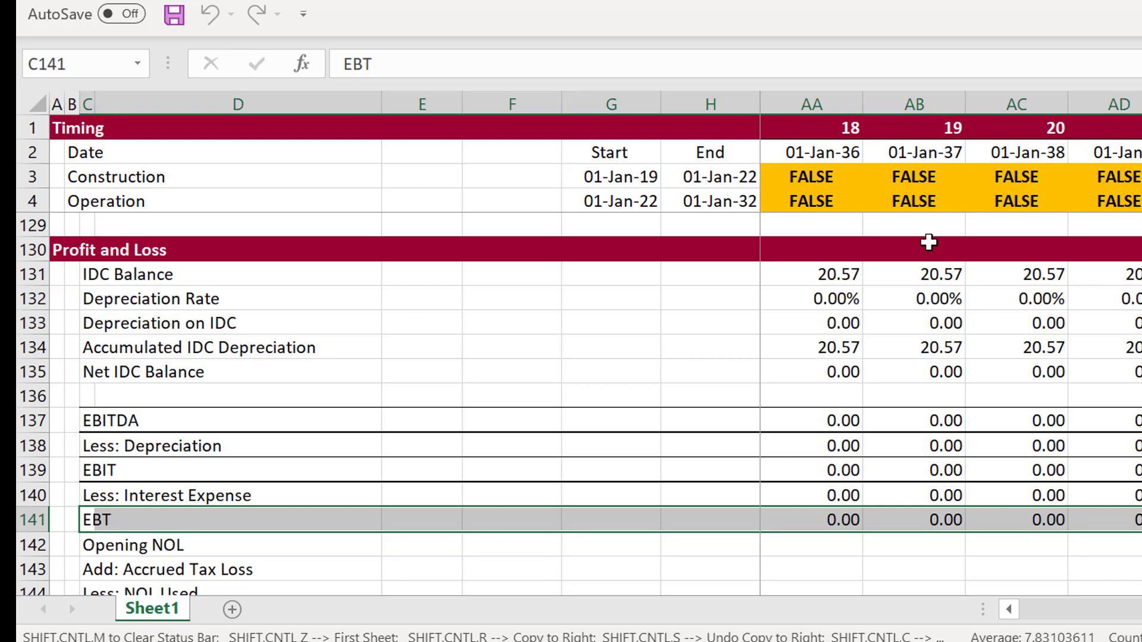
Step: Link Opening NOL in J142 to the prior period's Closing NOL, =I145
{"action": "key", "text": "Left"}
{"action": "key", "text": "Right"}
{"action": "key", "text": "Down"}
{"action": "key", "text": "Down"}
{"action": "key", "text": "Down"}
{"action": "key", "text": "Down"}
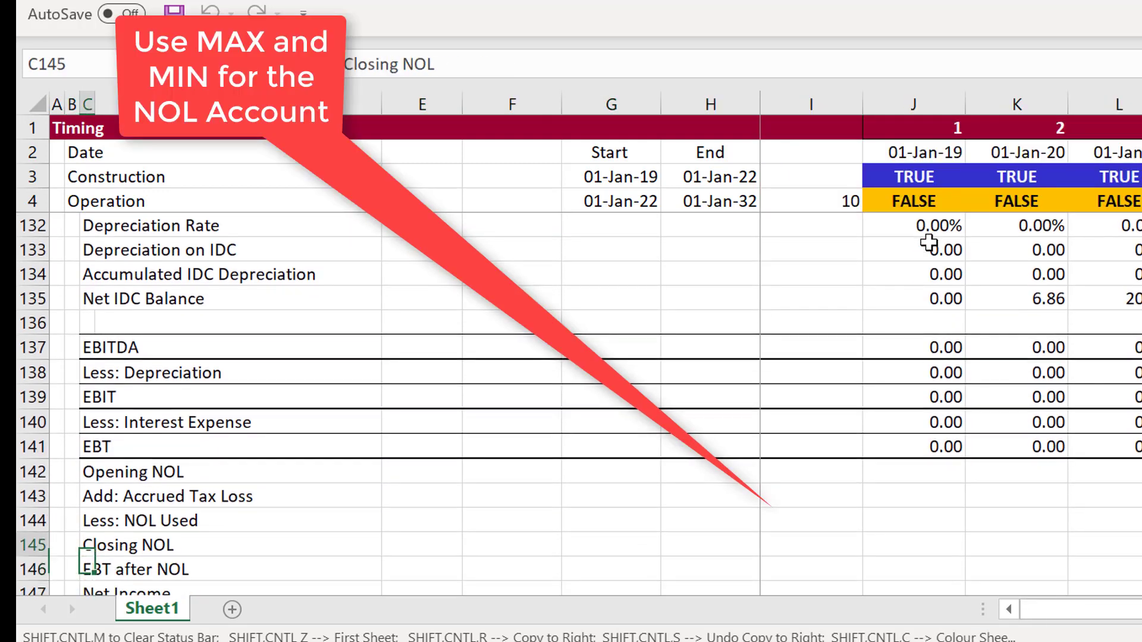
{"action": "key", "text": "Up"}
{"action": "key", "text": "Up"}
{"action": "key", "text": "Up"}
{"action": "key", "text": "Right"}
{"action": "key", "text": "Right"}
{"action": "key", "text": "Right"}
{"action": "key", "text": "Right"}
{"action": "key", "text": "Right"}
{"action": "key", "text": "Right"}
{"action": "key", "text": "Right"}
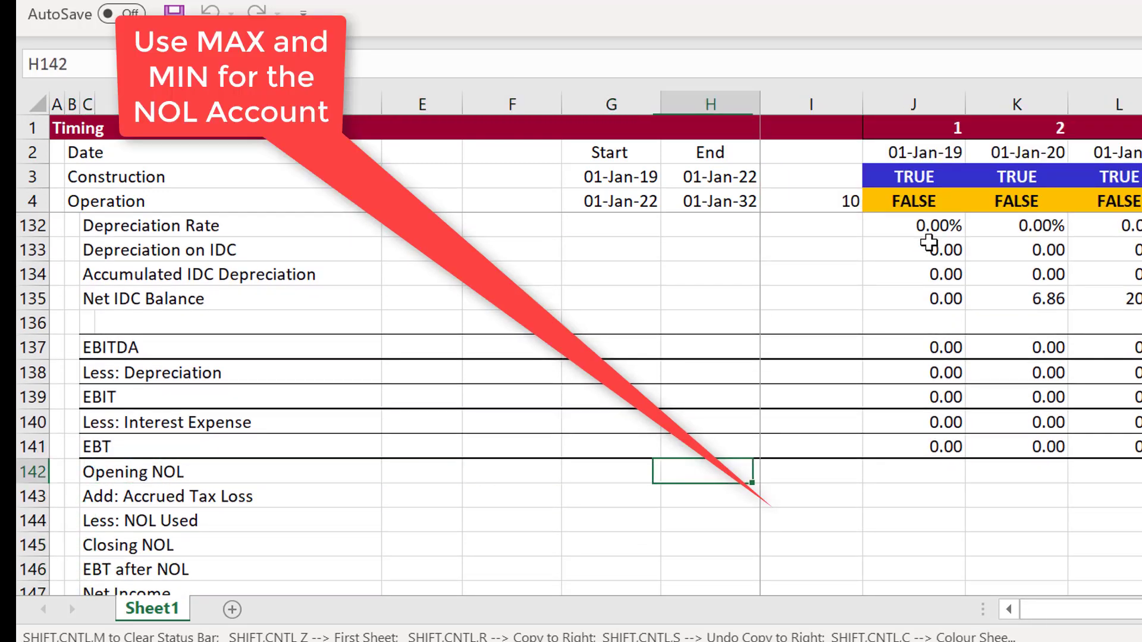
{"action": "type", "text": "="}
{"action": "key", "text": "Down"}
{"action": "key", "text": "Down"}
{"action": "key", "text": "Down"}
{"action": "key", "text": "Down"}
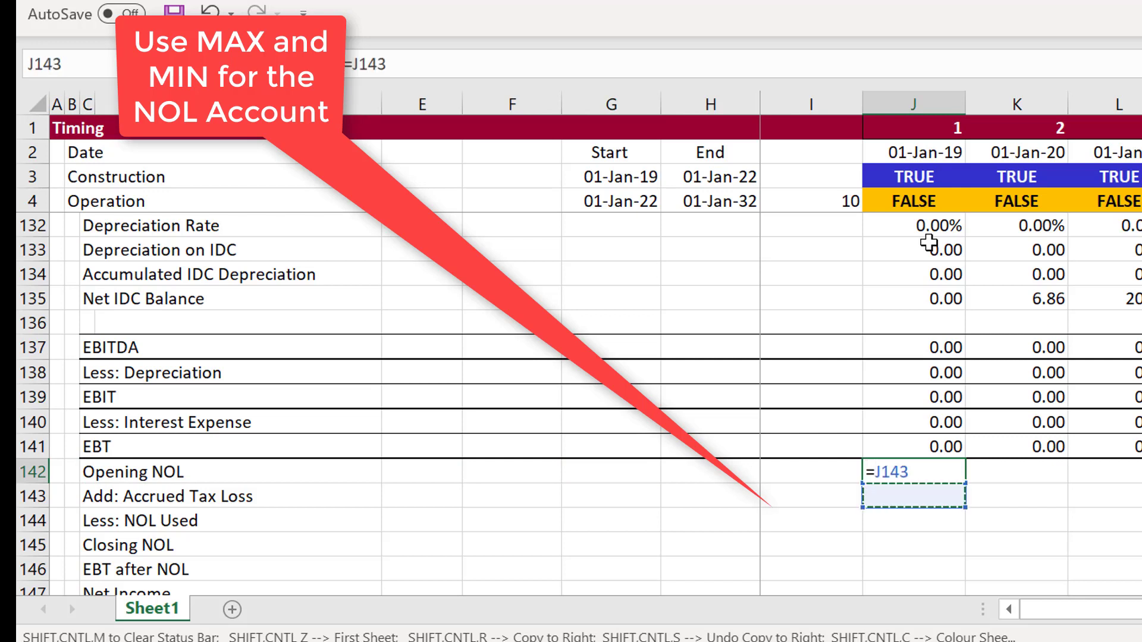
{"action": "key", "text": "Up"}
{"action": "key", "text": "Left"}
{"action": "key", "text": "Left"}
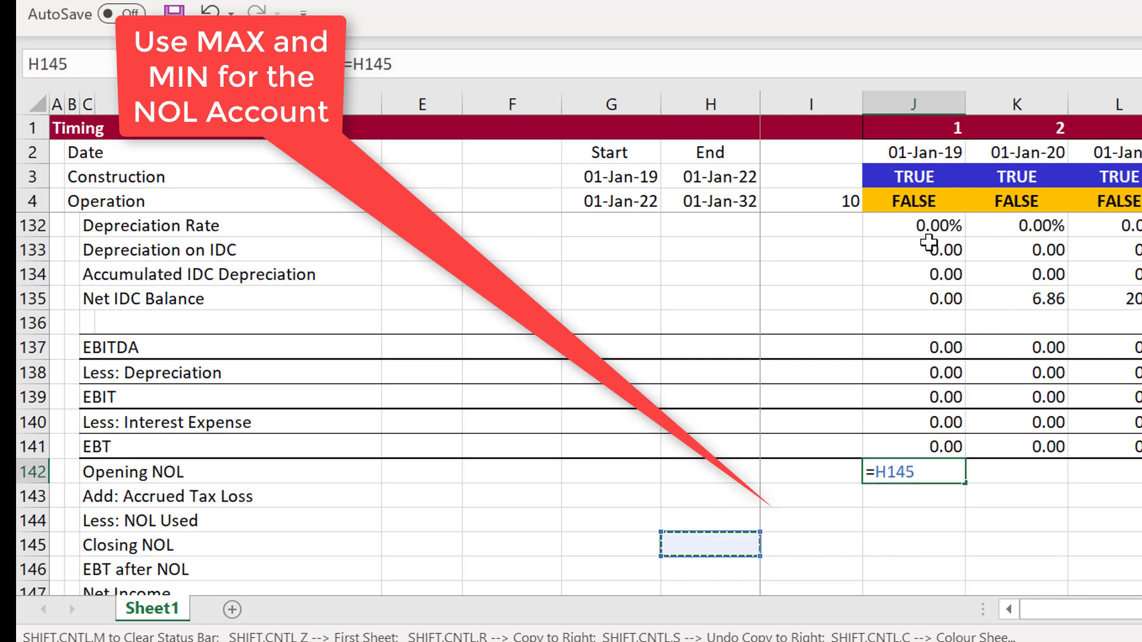
{"action": "key", "text": "Right"}
{"action": "key", "text": "Return"}
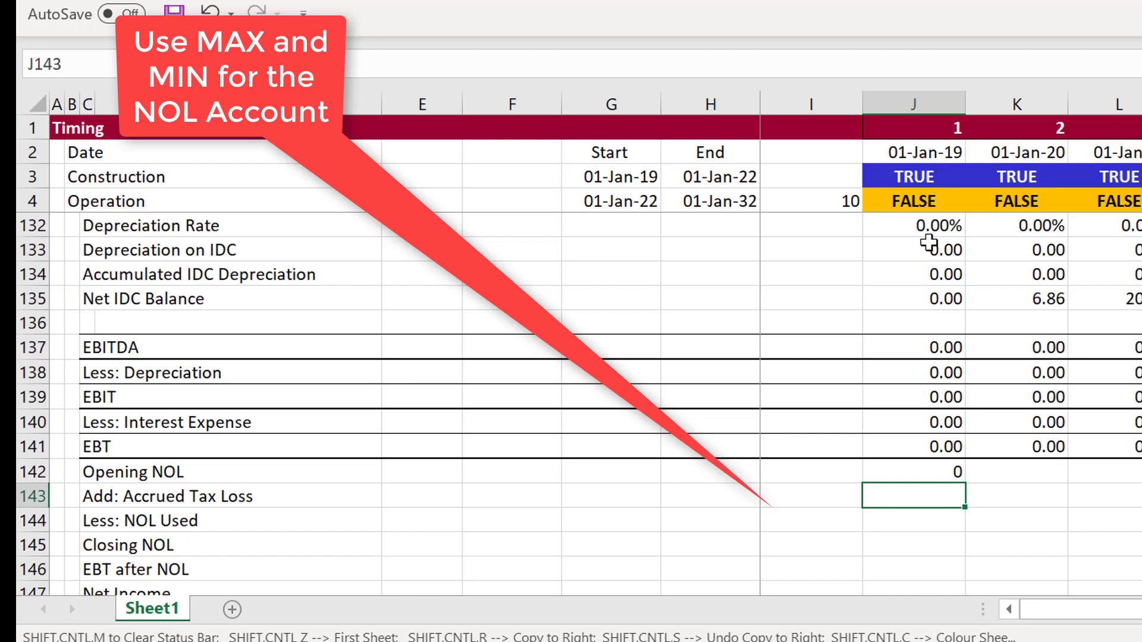
Step: Calculate Add: Accrued Tax Loss in J143 as the negative EBT floored at zero, =MAX(-J141,0)
{"action": "type", "text": "=max"}
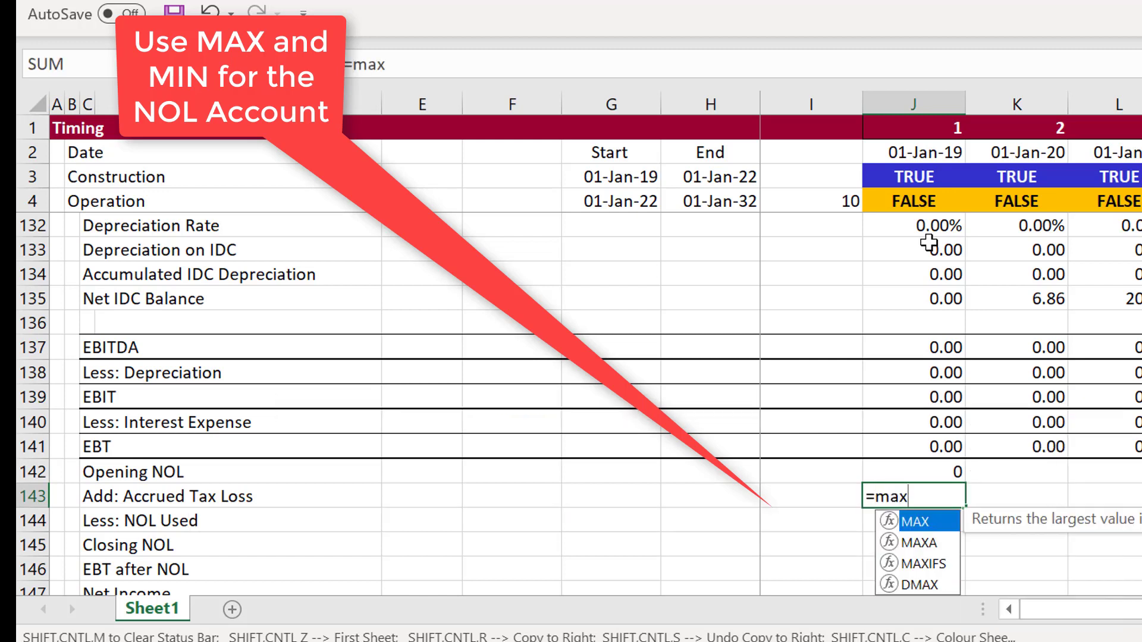
{"action": "type", "text": "(-"}
{"action": "key", "text": "Up"}
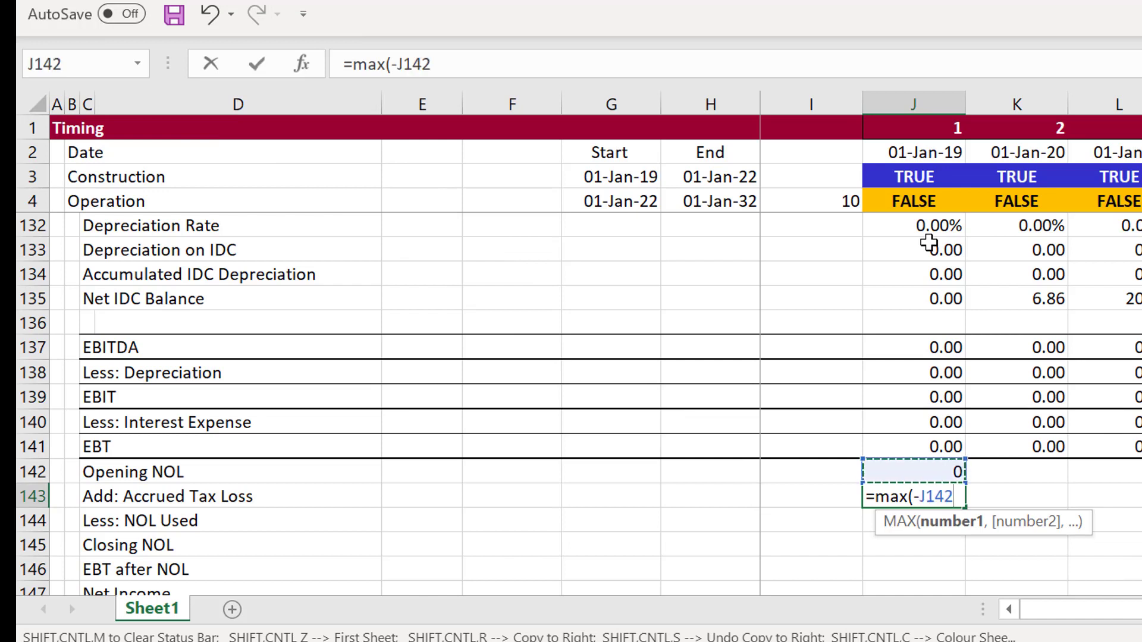
{"action": "key", "text": "Up"}
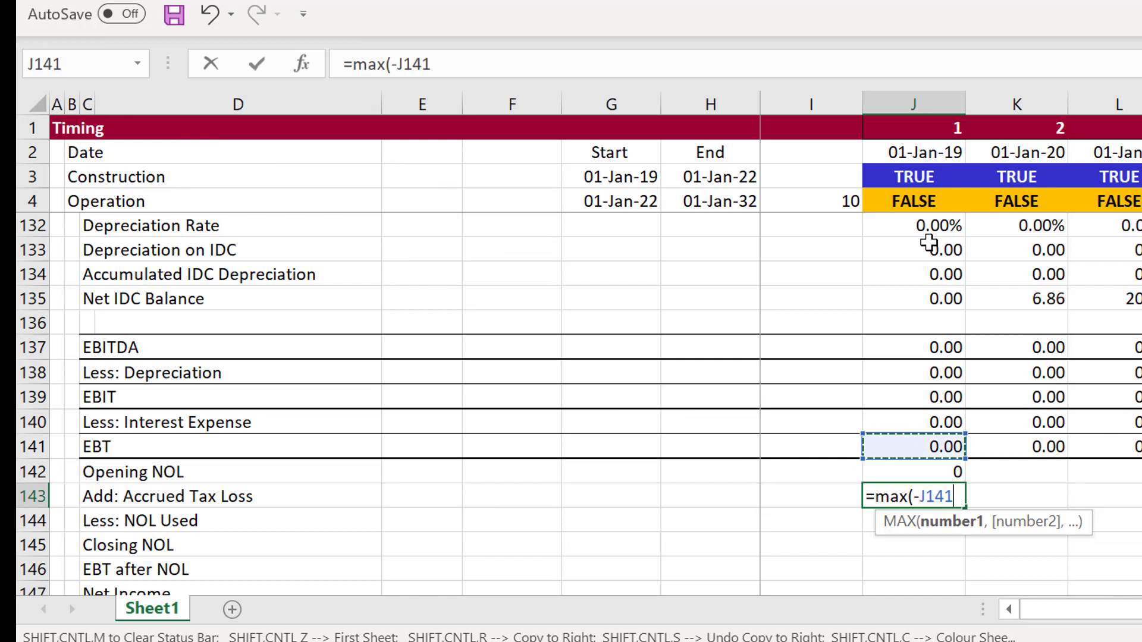
{"action": "type", "text": ",0)"}
{"action": "key", "text": "Return"}
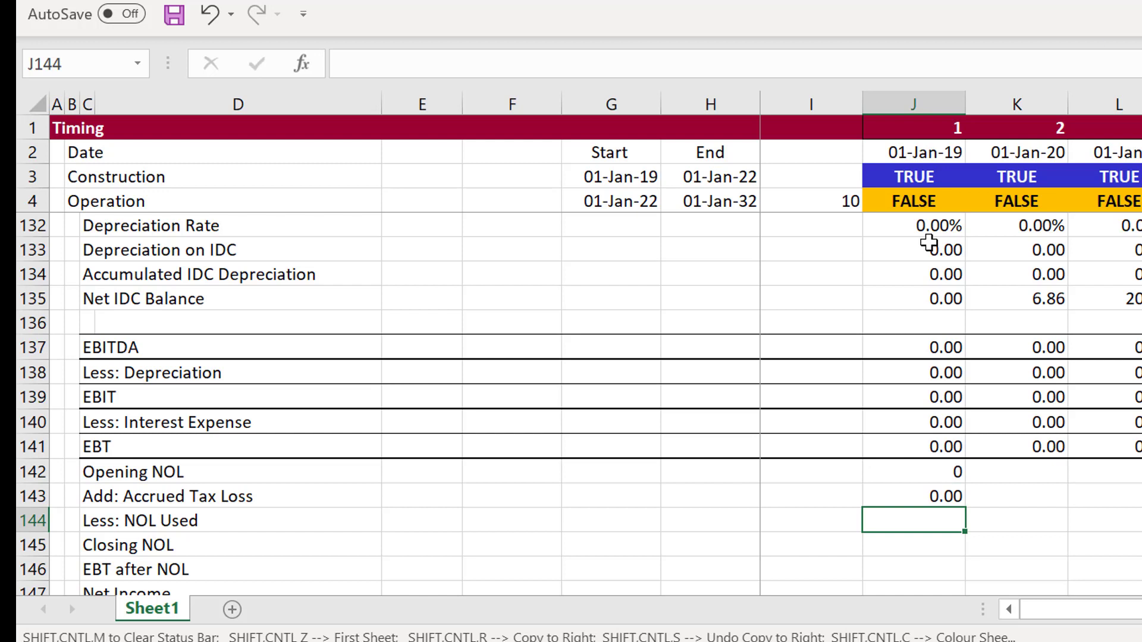
Step: Enter Less: NOL Used in J144 as the positive EBT floored at zero, =MAX(J141,0)
{"action": "type", "text": "=ma"}
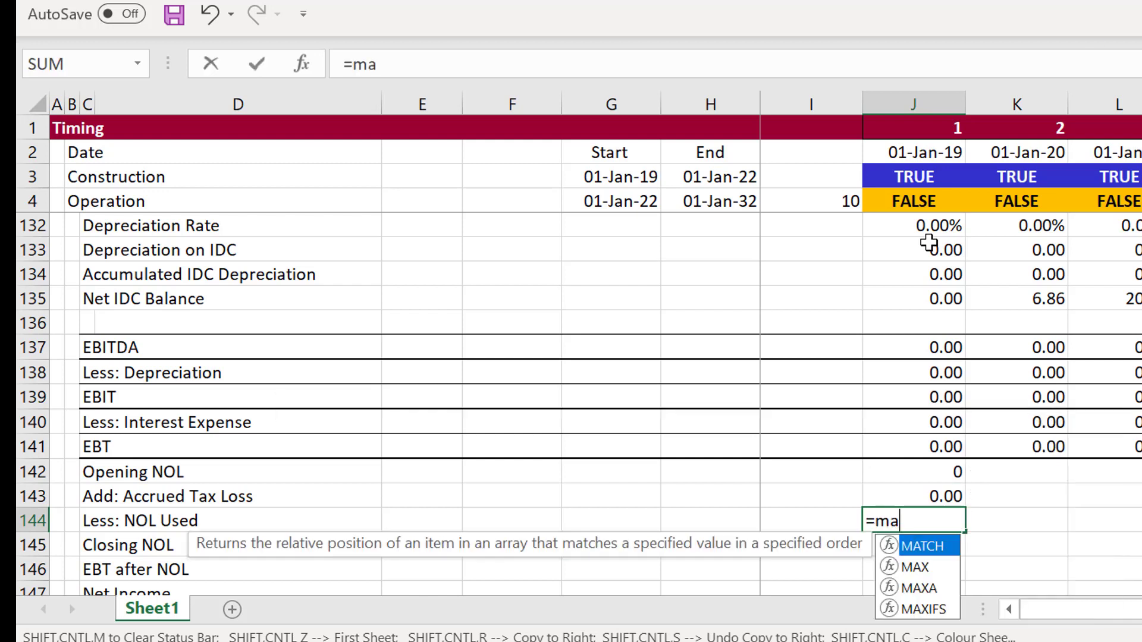
{"action": "type", "text": "x("}
{"action": "key", "text": "Up"}
{"action": "key", "text": "Up"}
{"action": "key", "text": "Up"}
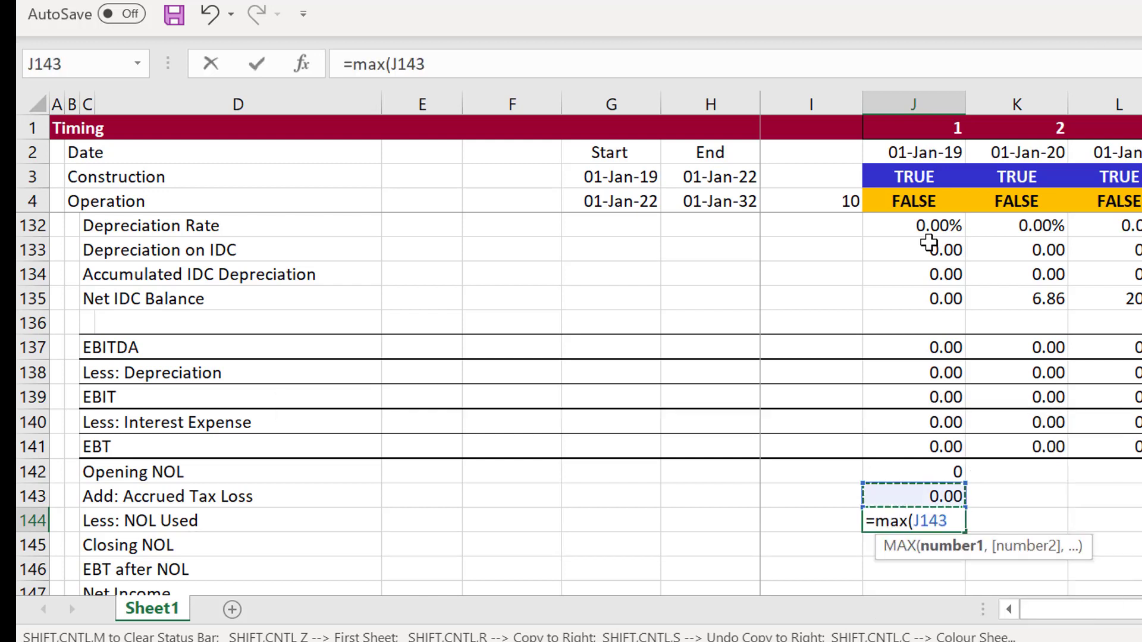
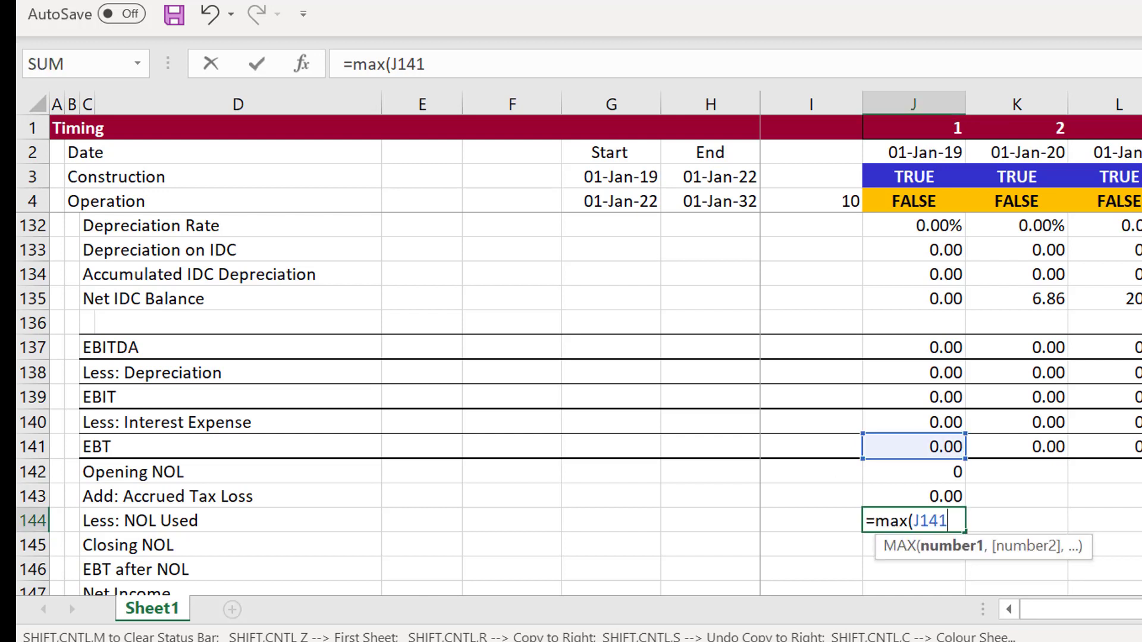
{"action": "type", "text": ",0)"}
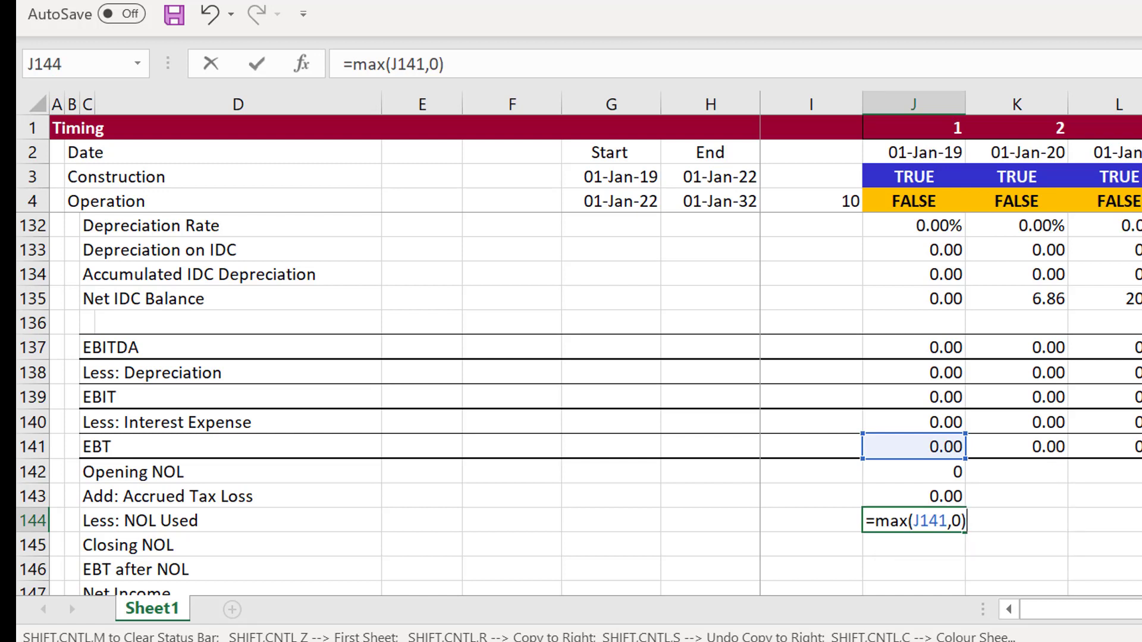
{"action": "key", "text": "Return"}
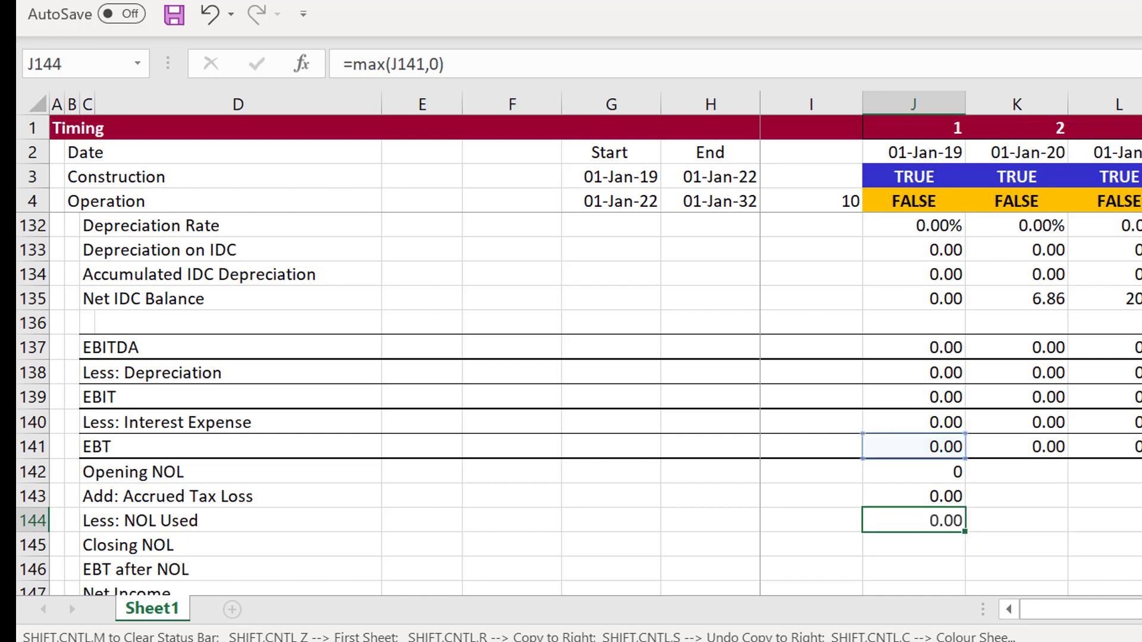
Step: Cap Less: NOL Used in J144 at the Opening NOL by wrapping the formula as =MIN(J142,MAX(J141,0))
{"action": "key", "text": "Up"}
{"action": "key", "text": "F2"}
{"action": "key", "text": "Left"}
{"action": "key", "text": "Left"}
{"action": "key", "text": "Left"}
{"action": "key", "text": "Left"}
{"action": "key", "text": "Left"}
{"action": "key", "text": "Left"}
{"action": "key", "text": "Left"}
{"action": "key", "text": "Left"}
{"action": "key", "text": "Left"}
{"action": "key", "text": "Left"}
{"action": "key", "text": "Left"}
{"action": "key", "text": "Left"}
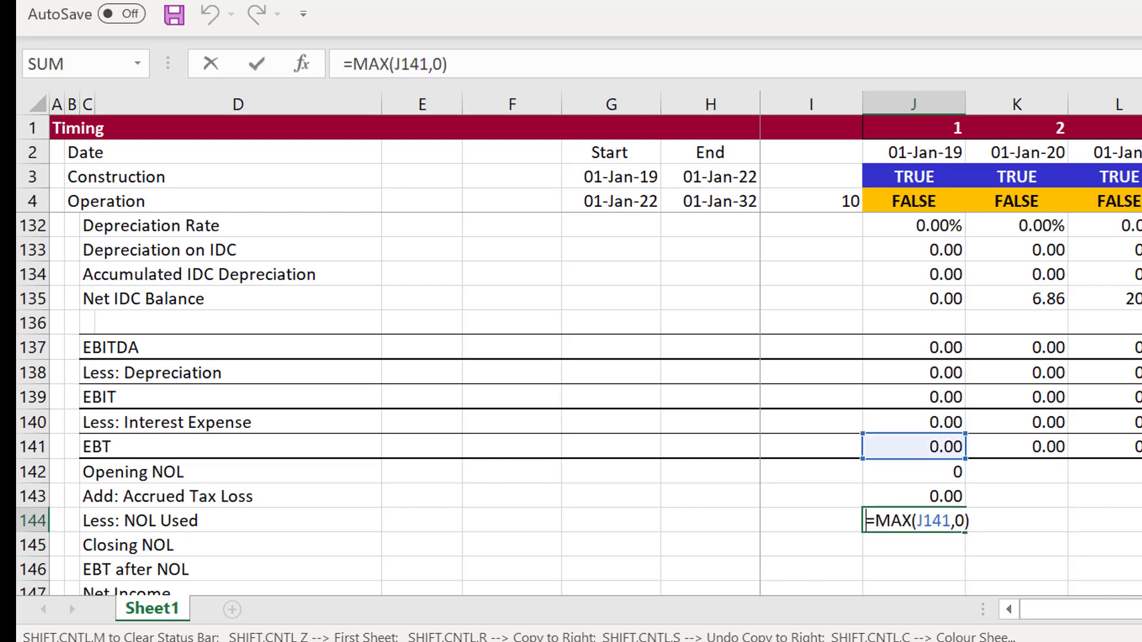
{"action": "type", "text": "min("}
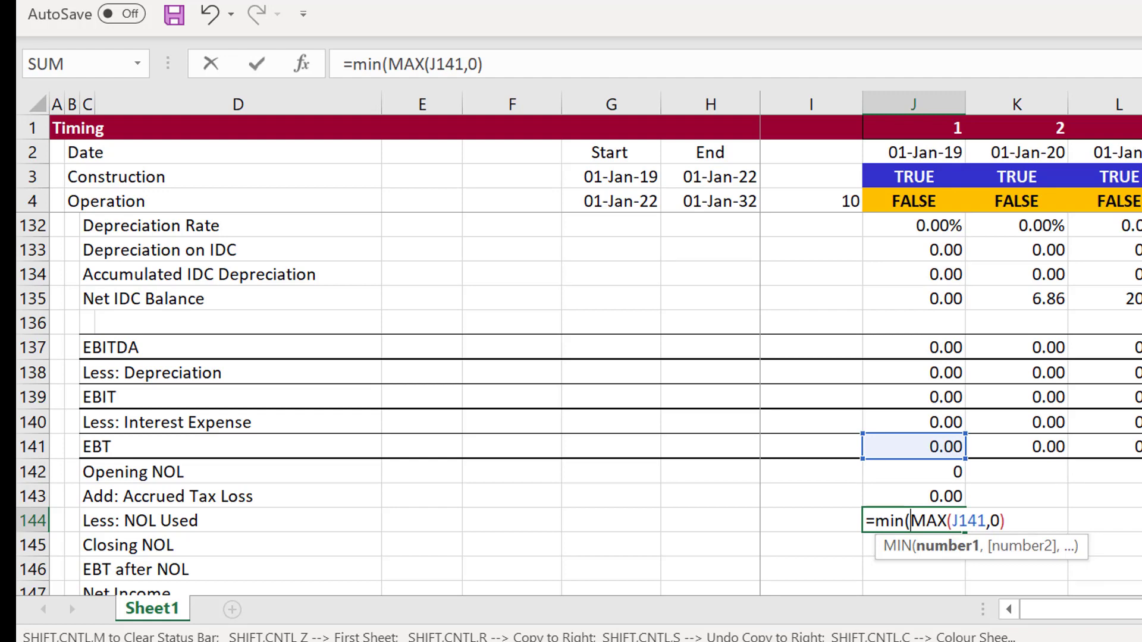
{"action": "left_click", "coordinate": [923, 475]}
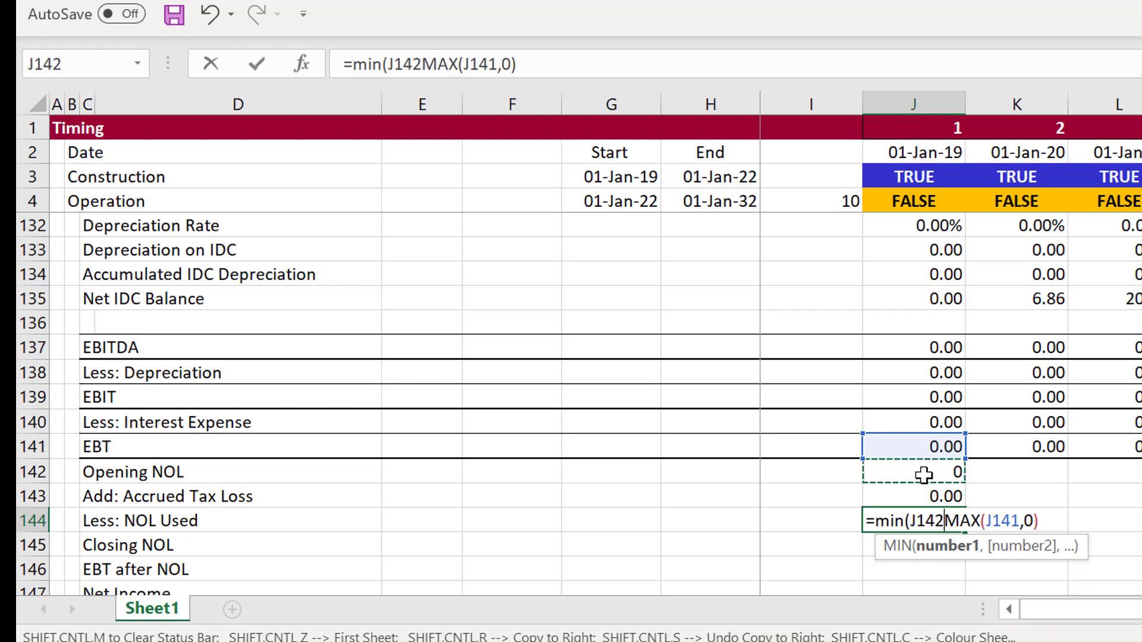
{"action": "type", "text": ","}
{"action": "key", "text": "Return"}
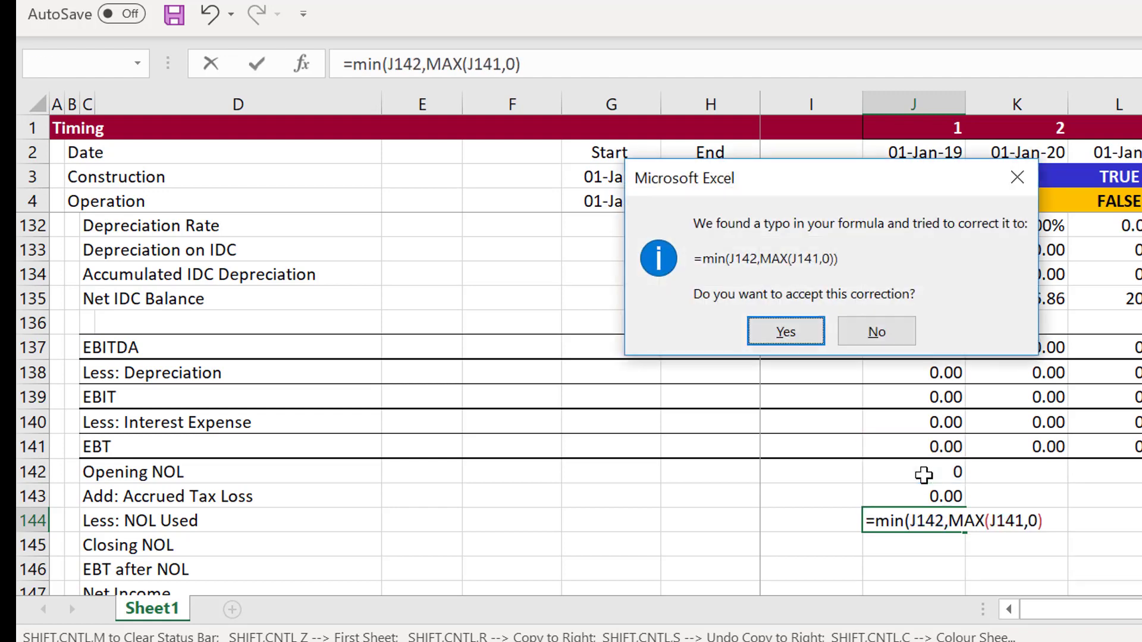
{"action": "key", "text": "Return"}
Step: Calculate Closing NOL in J145 as opening balance plus accrued loss less NOL used, =J142+J143-J144
{"action": "type", "text": "="}
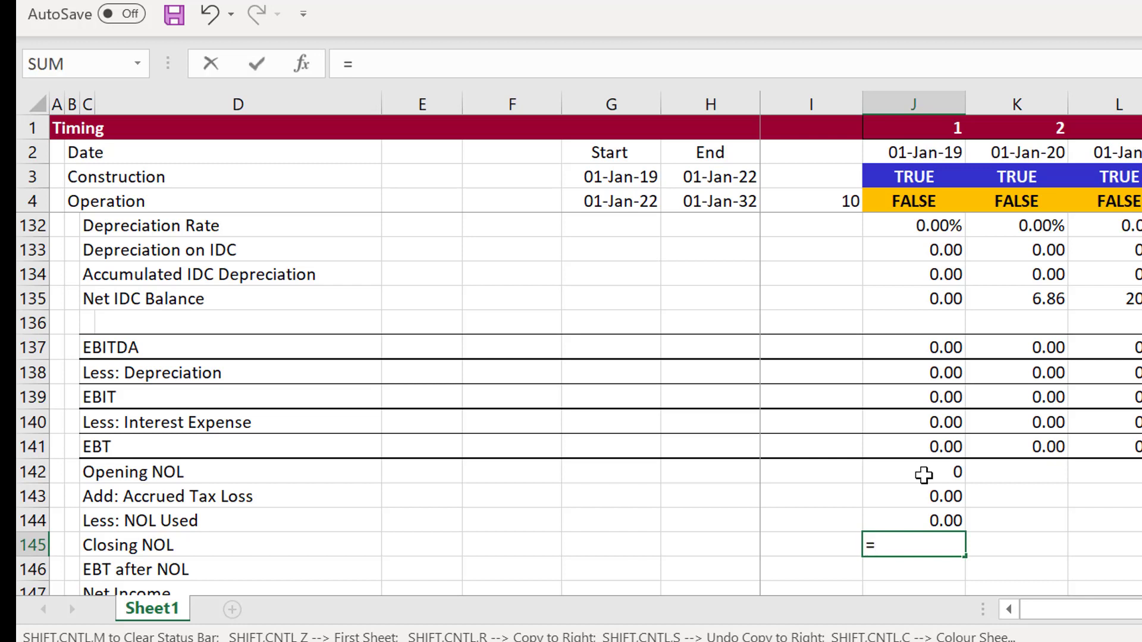
{"action": "key", "text": "Up"}
{"action": "key", "text": "Up"}
{"action": "key", "text": "Up"}
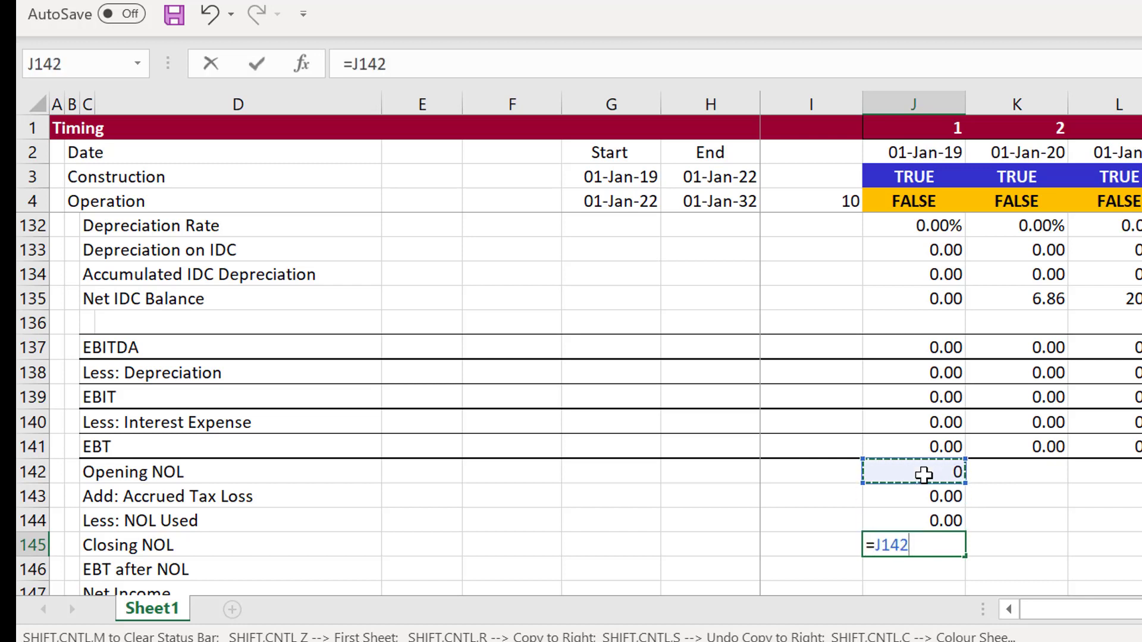
{"action": "type", "text": "+"}
{"action": "key", "text": "Up"}
{"action": "key", "text": "Up"}
{"action": "type", "text": "-"}
{"action": "key", "text": "Up"}
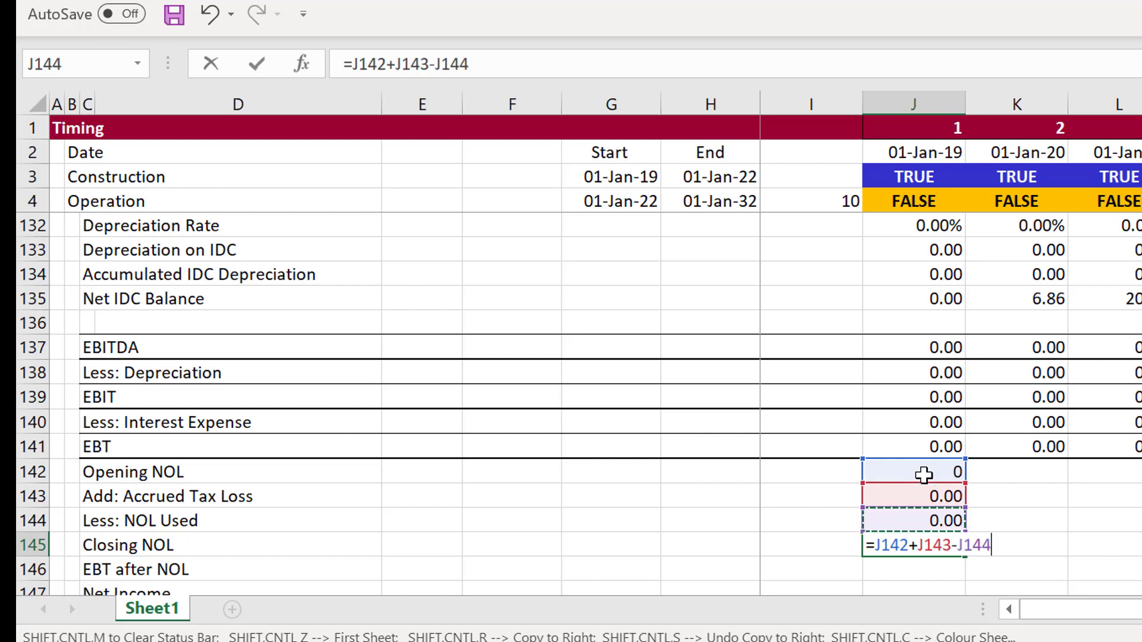
{"action": "key", "text": "Return"}
Step: Copy the NOL account formulas in J142:J145 across the timeline
{"action": "key", "text": "Up"}
{"action": "key", "text": "Up"}
{"action": "key", "text": "Up"}
{"action": "key", "text": "Up"}
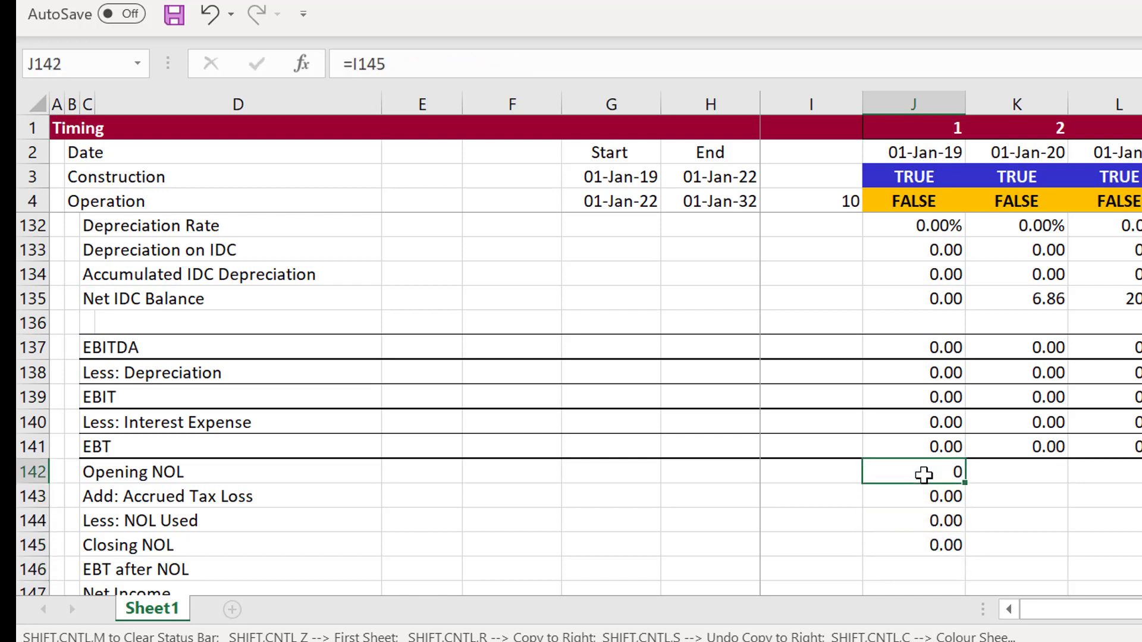
{"action": "key", "text": "shift+Down"}
{"action": "key", "text": "shift+Down"}
{"action": "key", "text": "shift+Down"}
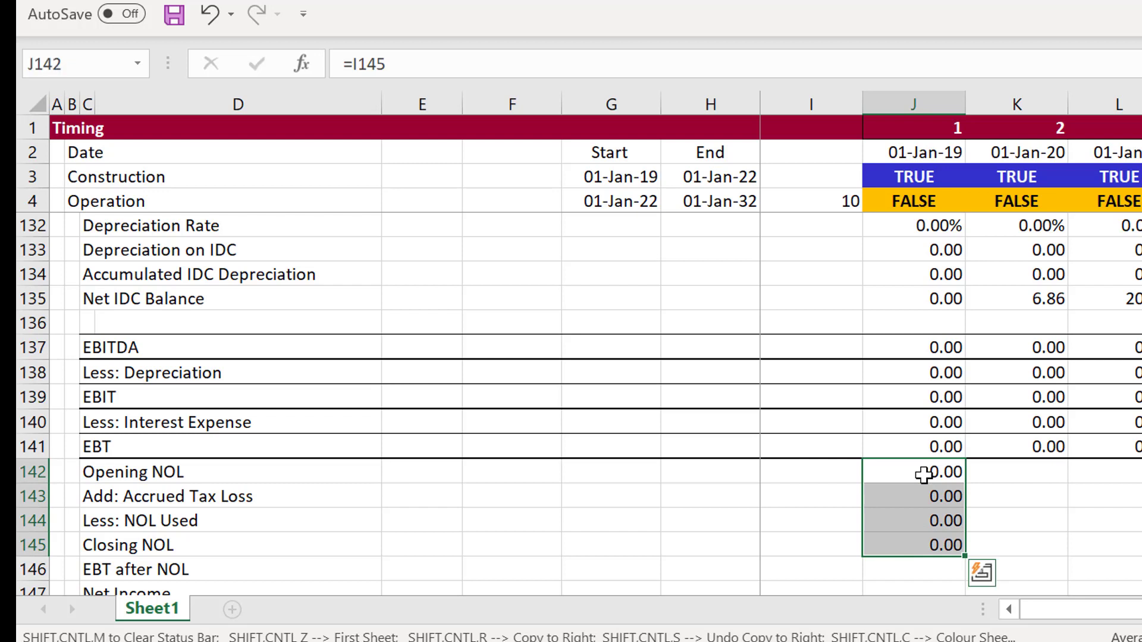
{"action": "key", "text": "ctrl+shift+r"}
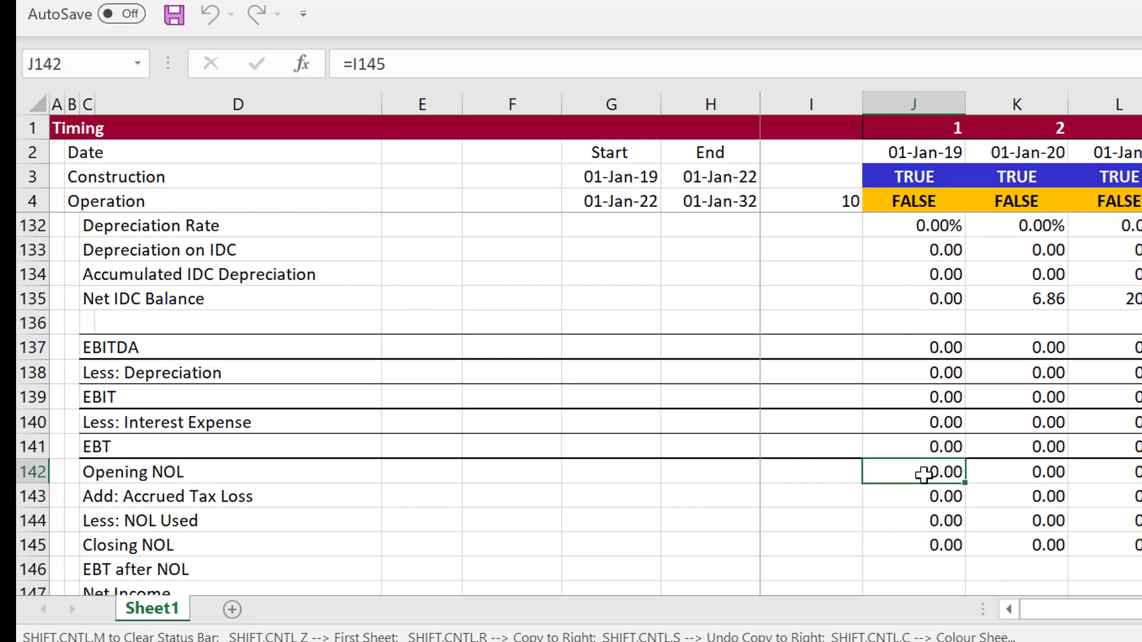
Step: Calculate EBT after NOL in J146 as EBT (J141) plus Accrued Tax Loss (J143) minus NOL Used
{"action": "key", "text": "Down"}
{"action": "key", "text": "Down"}
{"action": "key", "text": "Down"}
{"action": "key", "text": "Down"}
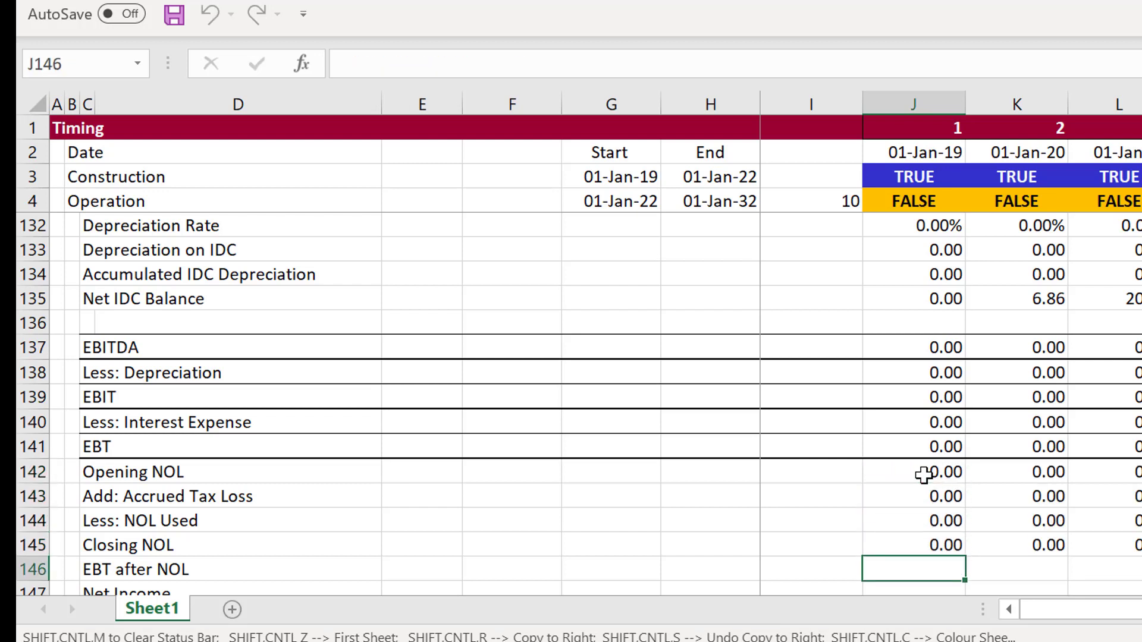
{"action": "type", "text": "="}
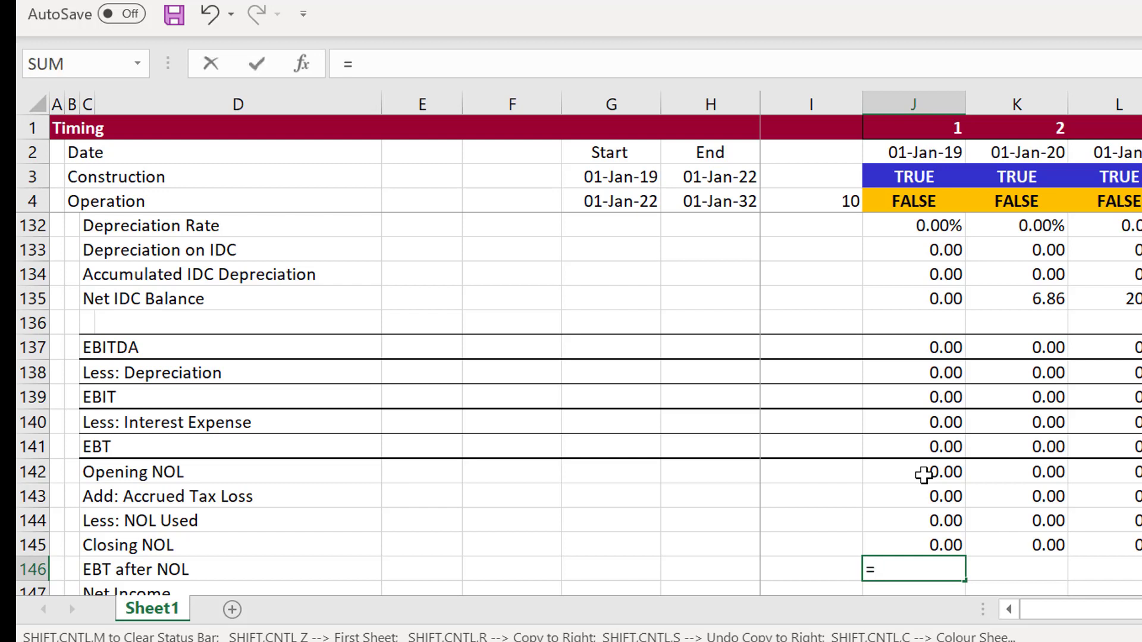
{"action": "key", "text": "Up"}
{"action": "key", "text": "Up"}
{"action": "key", "text": "Up"}
{"action": "key", "text": "Up"}
{"action": "key", "text": "Up"}
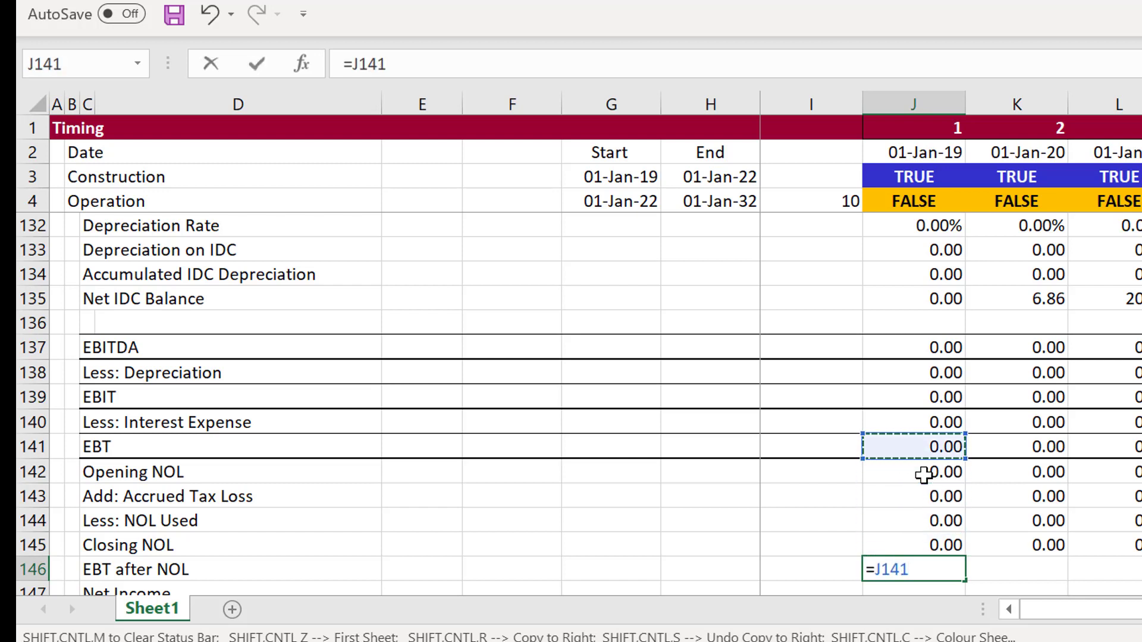
{"action": "type", "text": "+"}
{"action": "key", "text": "Up"}
{"action": "key", "text": "Up"}
{"action": "key", "text": "Up"}
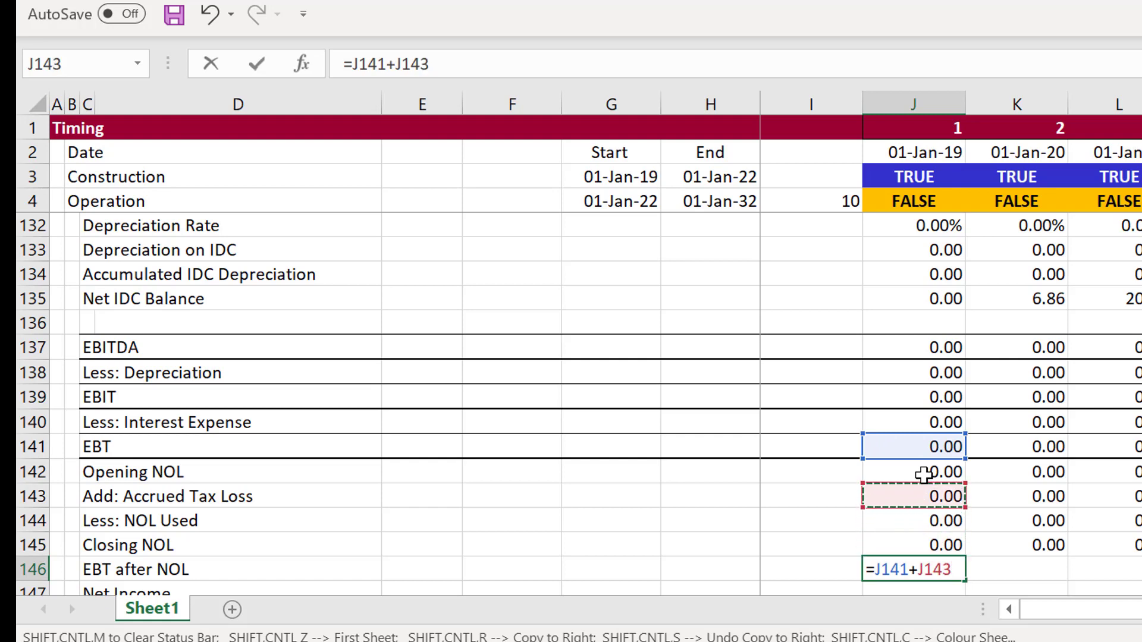
{"action": "type", "text": "-"}
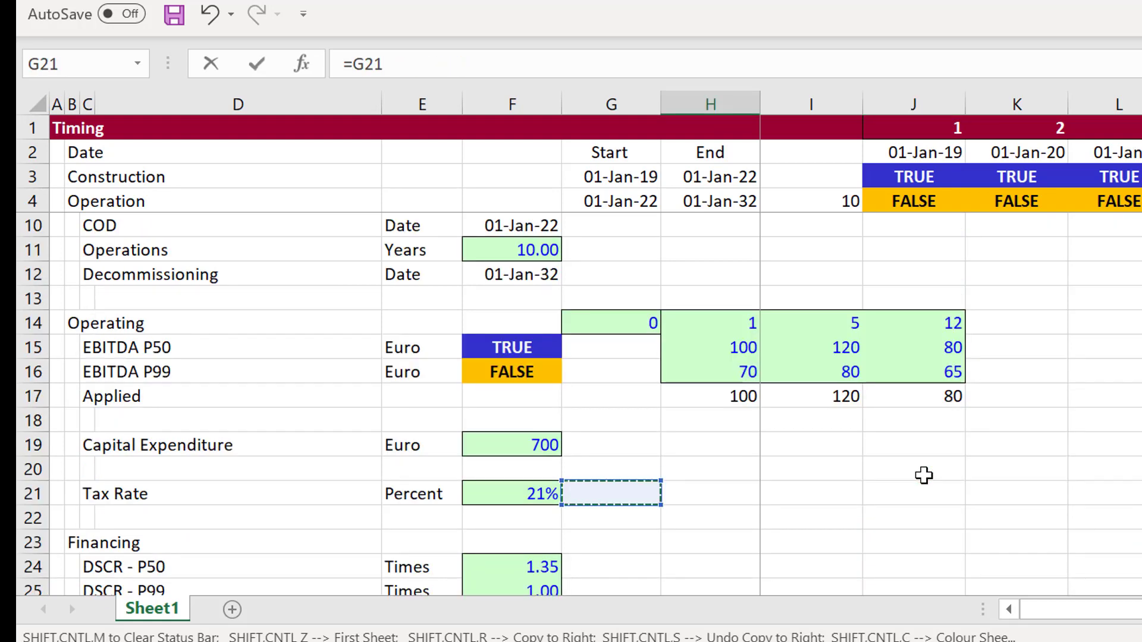
Step: Link the rate for Taxes in H147 to the Tax Rate input, =F21
{"action": "key", "text": "Left"}
{"action": "key", "text": "Return"}
{"action": "key", "text": "Up"}
{"action": "key", "text": "Right"}
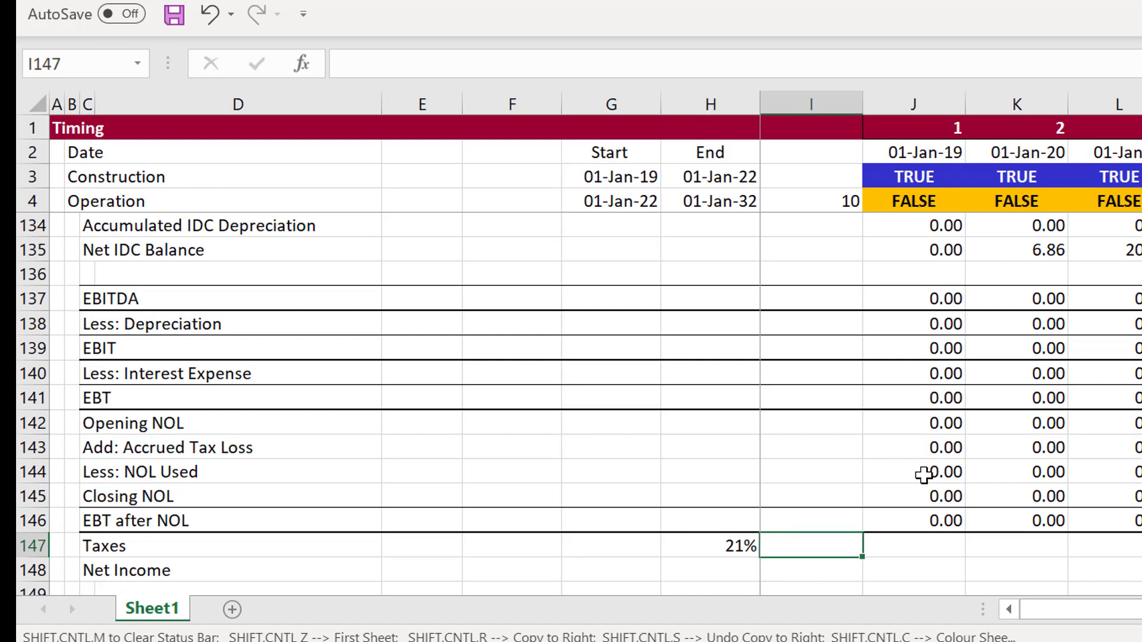
Step: Calculate Taxes in J147 as the fixed tax rate times EBT after NOL, =$H$147*J146, and copy it across the timeline
{"action": "key", "text": "Right"}
{"action": "type", "text": "="}
{"action": "key", "text": "Left"}
{"action": "key", "text": "Left"}
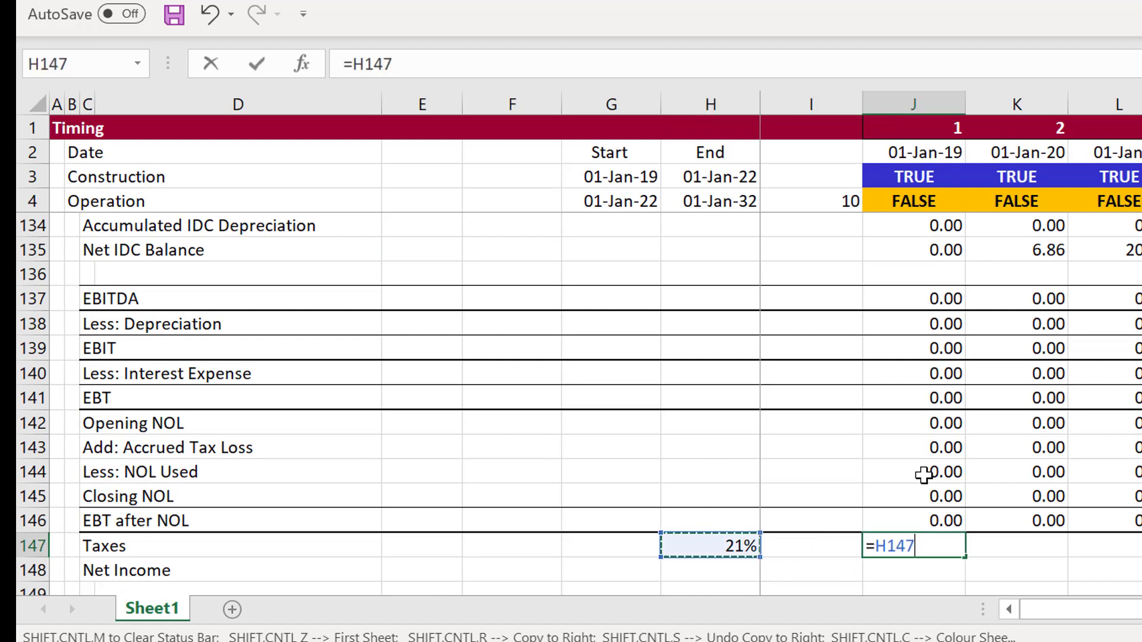
{"action": "key", "text": "F4"}
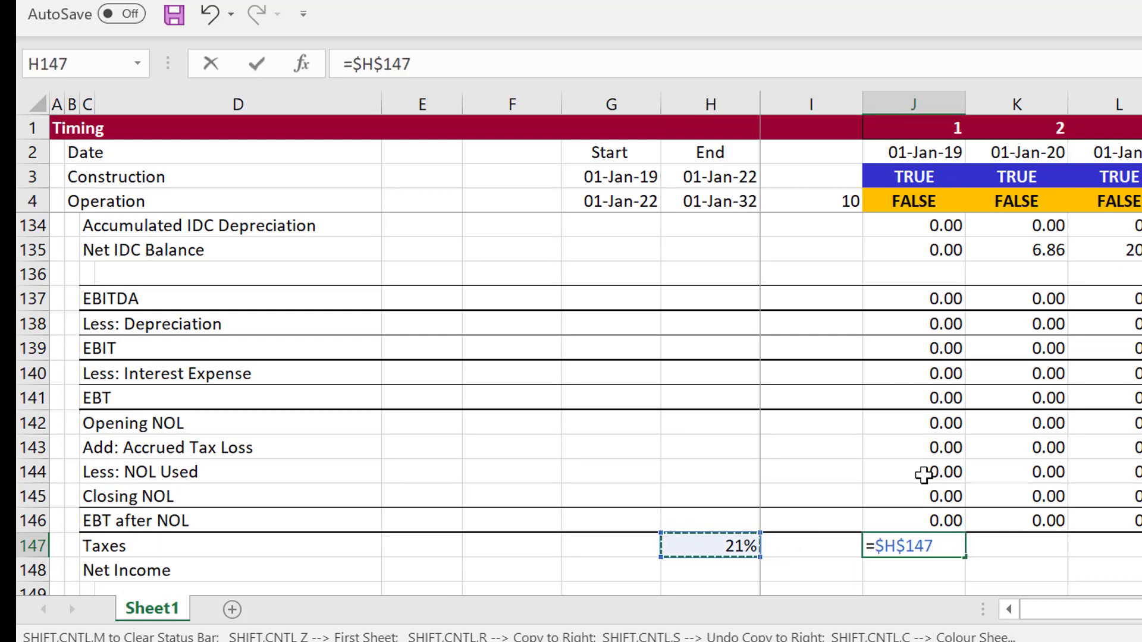
{"action": "type", "text": "*"}
{"action": "key", "text": "Up"}
{"action": "key", "text": "Return"}
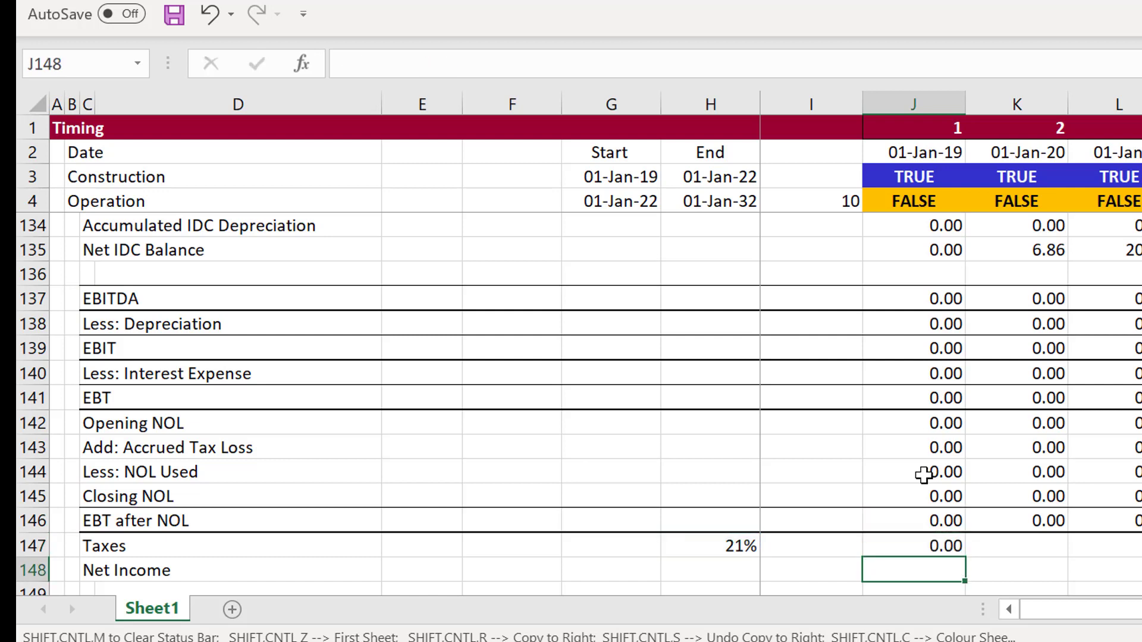
{"action": "key", "text": "Up"}
{"action": "key", "text": "ctrl+shift+r"}
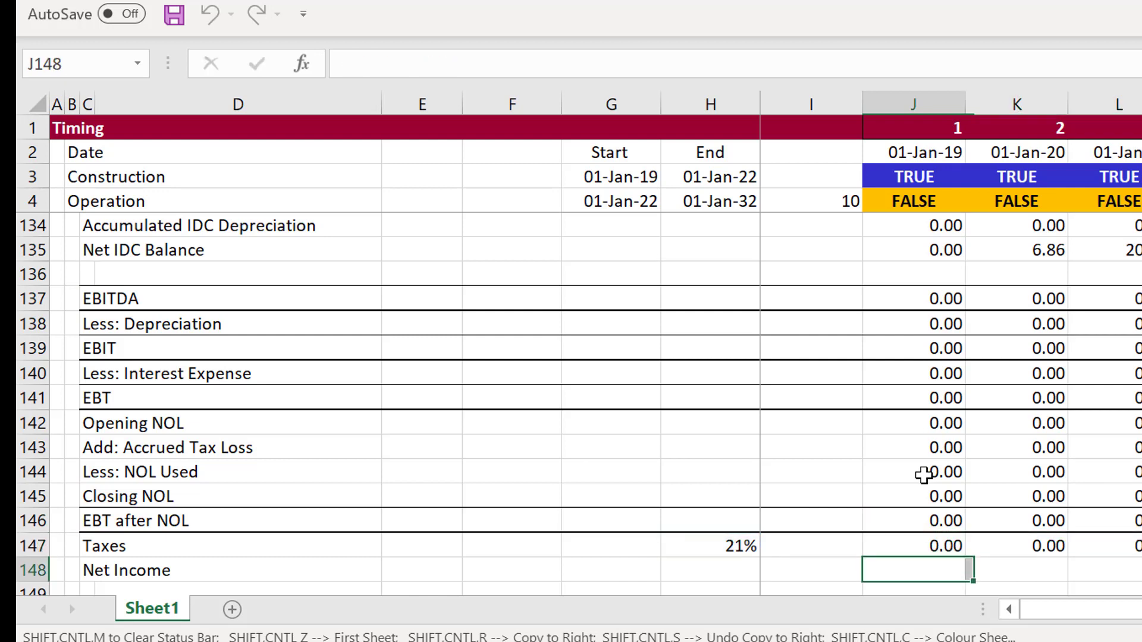
Step: Calculate Net Income in J148 as EBT after NOL less Taxes, =J146-J147, and copy it across the timeline
{"action": "type", "text": "="}
{"action": "key", "text": "Up"}
{"action": "key", "text": "Up"}
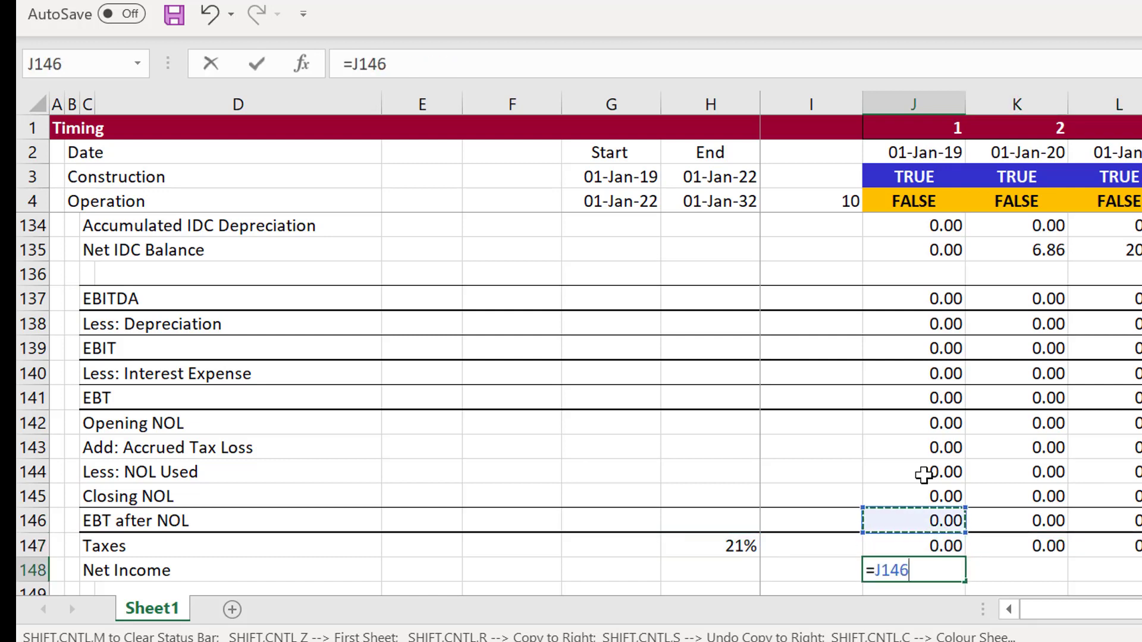
{"action": "type", "text": "-"}
{"action": "key", "text": "Up"}
{"action": "key", "text": "Return"}
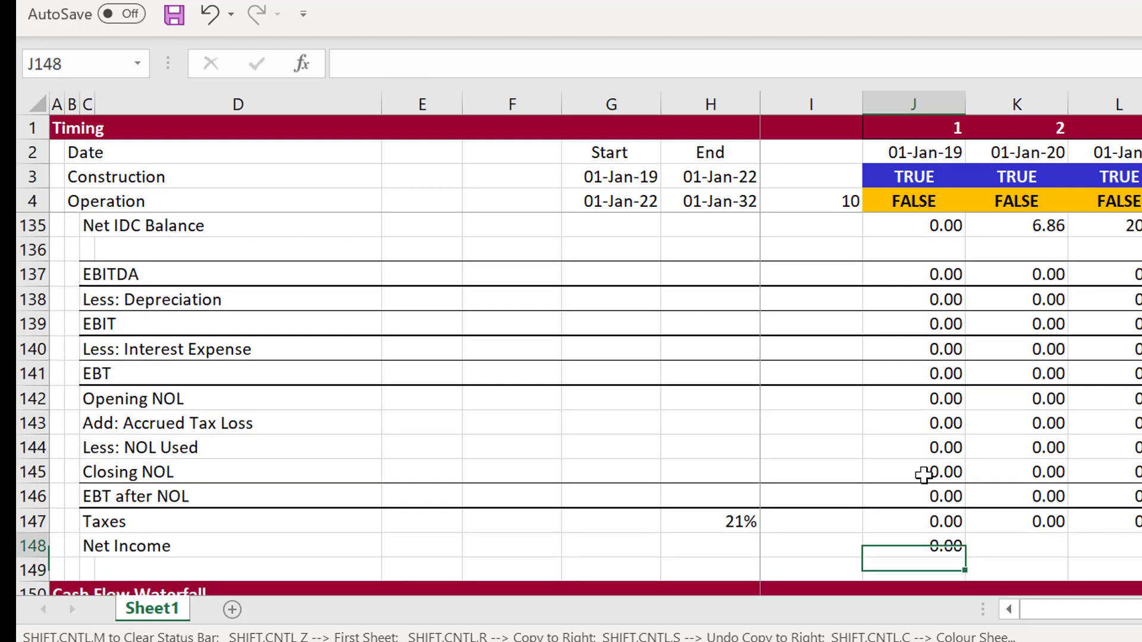
{"action": "key", "text": "Up"}
{"action": "key", "text": "ctrl+shift+r"}
Step: Apply top and bottom borders to the Net Income row 148 from column C through the end of the timeline
{"action": "key", "text": "Left"}
{"action": "key", "text": "Left"}
{"action": "key", "text": "Left"}
{"action": "key", "text": "Left"}
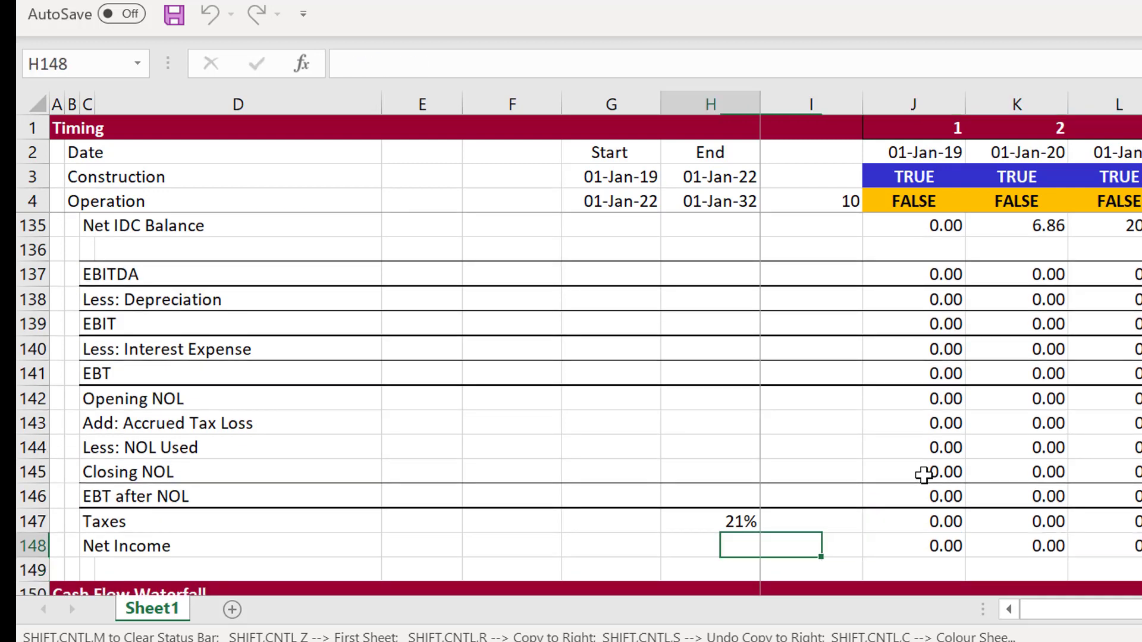
{"action": "key", "text": "Left"}
{"action": "key", "text": "Left"}
{"action": "key", "text": "Left"}
{"action": "key", "text": "ctrl+shift+Right"}
{"action": "key", "text": "ctrl+shift+Right"}
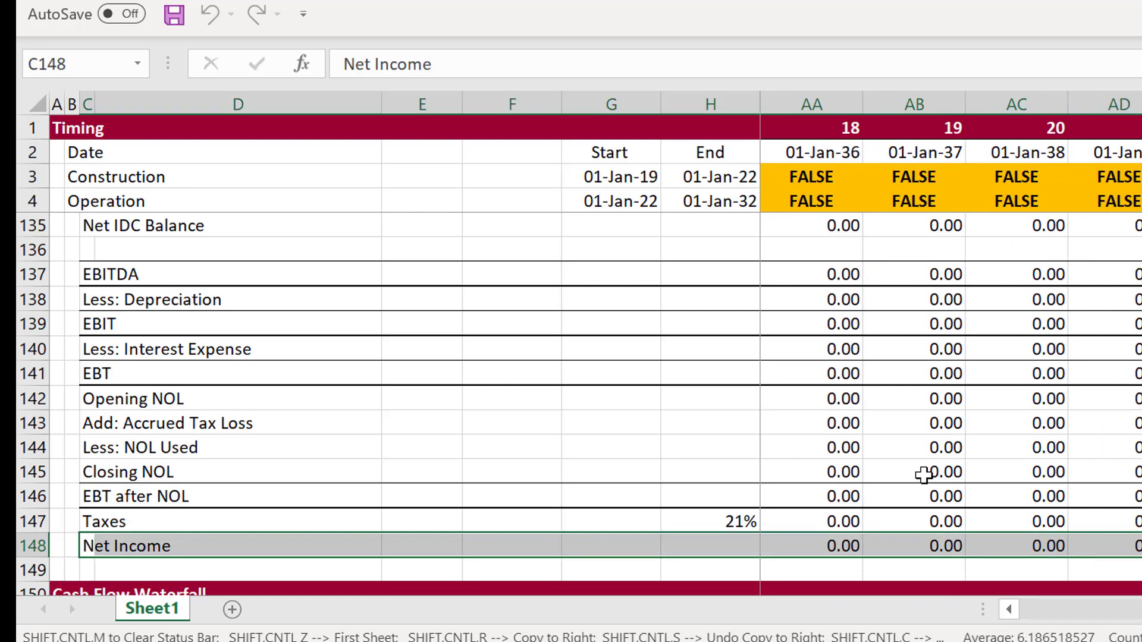
Step: Link EBITDA in J151 of the Cash Flow Waterfall to the Profit and Loss EBITDA, =J137
{"action": "key", "text": "Down"}
{"action": "key", "text": "Down"}
{"action": "key", "text": "Down"}
{"action": "key", "text": "Down"}
{"action": "key", "text": "Down"}
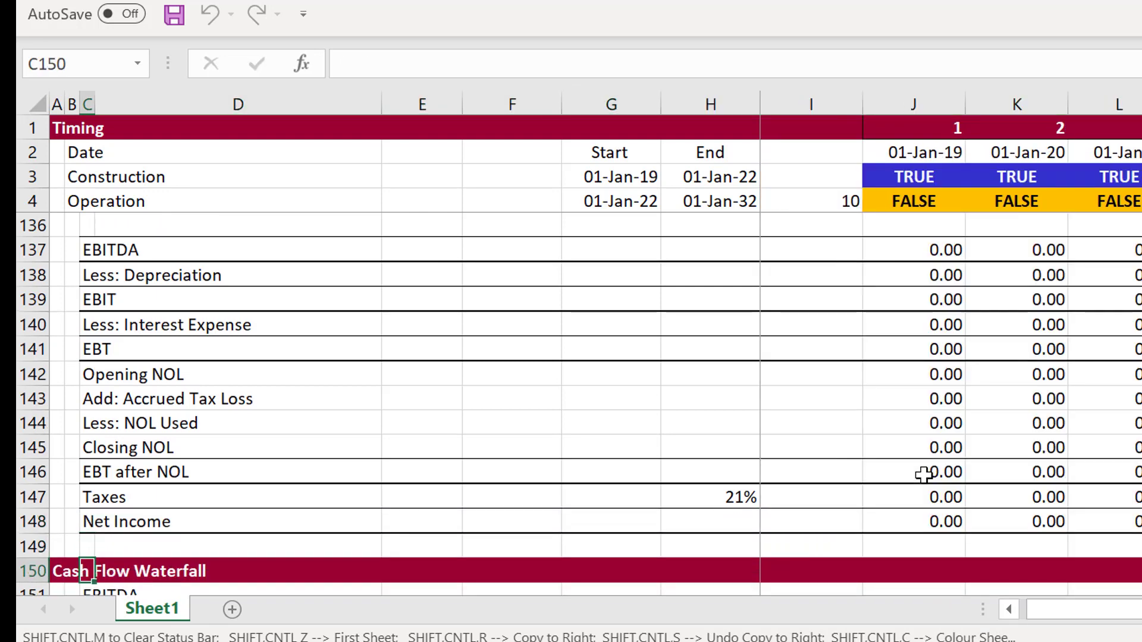
{"action": "key", "text": "Up"}
{"action": "key", "text": "Up"}
{"action": "key", "text": "Right"}
{"action": "key", "text": "Right"}
{"action": "key", "text": "Right"}
{"action": "key", "text": "Right"}
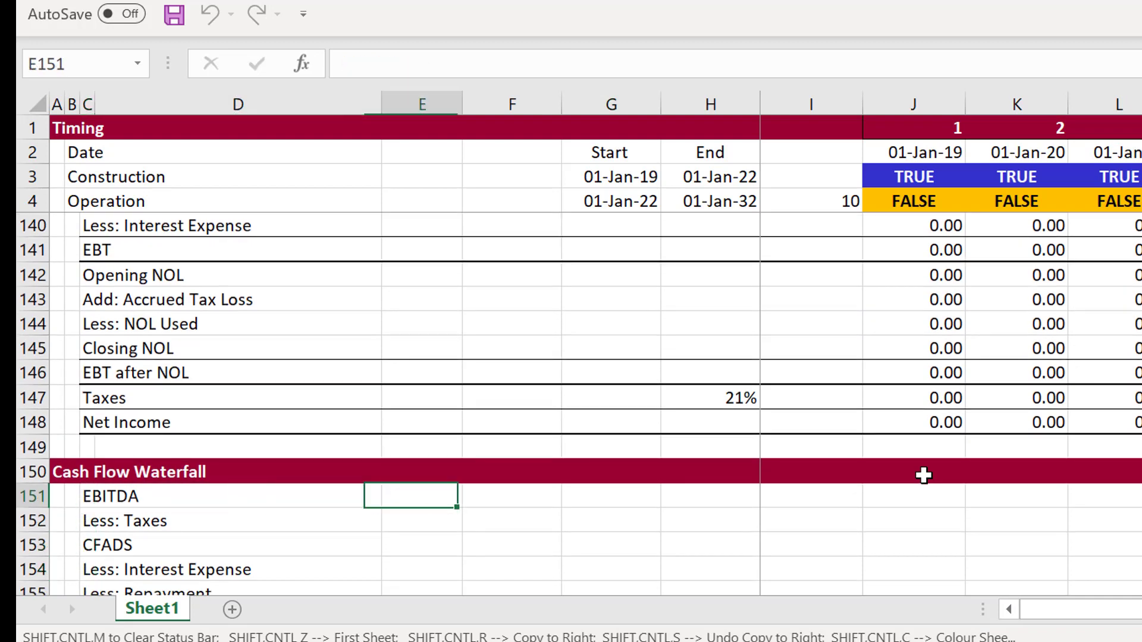
{"action": "key", "text": "Right"}
{"action": "key", "text": "Right"}
{"action": "key", "text": "Right"}
{"action": "type", "text": "="}
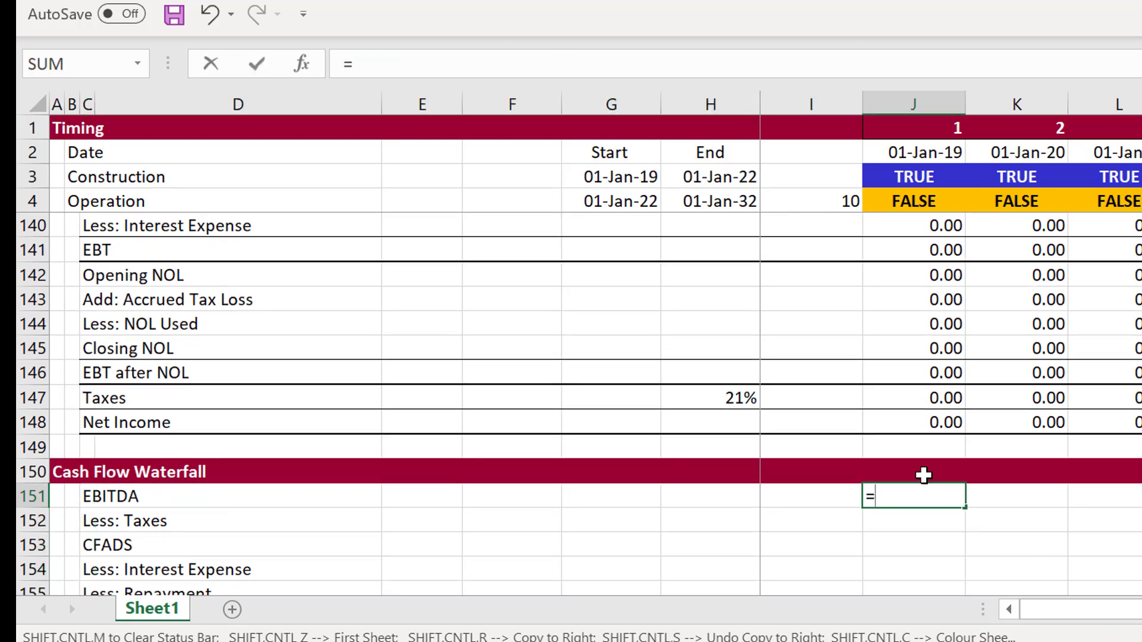
{"action": "key", "text": "Up"}
{"action": "key", "text": "Up"}
{"action": "key", "text": "Up"}
{"action": "key", "text": "Up"}
{"action": "key", "text": "Up"}
{"action": "key", "text": "Up"}
{"action": "key", "text": "Up"}
{"action": "key", "text": "Up"}
{"action": "key", "text": "Up"}
{"action": "key", "text": "Up"}
{"action": "key", "text": "Up"}
{"action": "key", "text": "Up"}
{"action": "key", "text": "Up"}
{"action": "key", "text": "Up"}
{"action": "key", "text": "Up"}
{"action": "key", "text": "Up"}
{"action": "key", "text": "Down"}
{"action": "key", "text": "Down"}
{"action": "key", "text": "Down"}
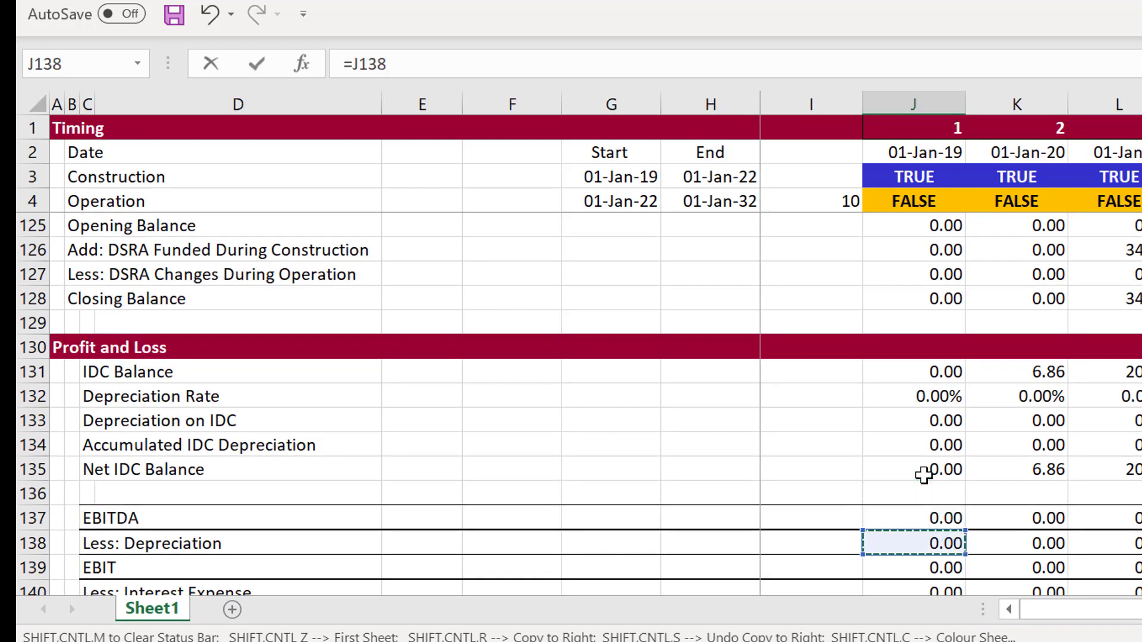
{"action": "key", "text": "Up"}
{"action": "key", "text": "Return"}
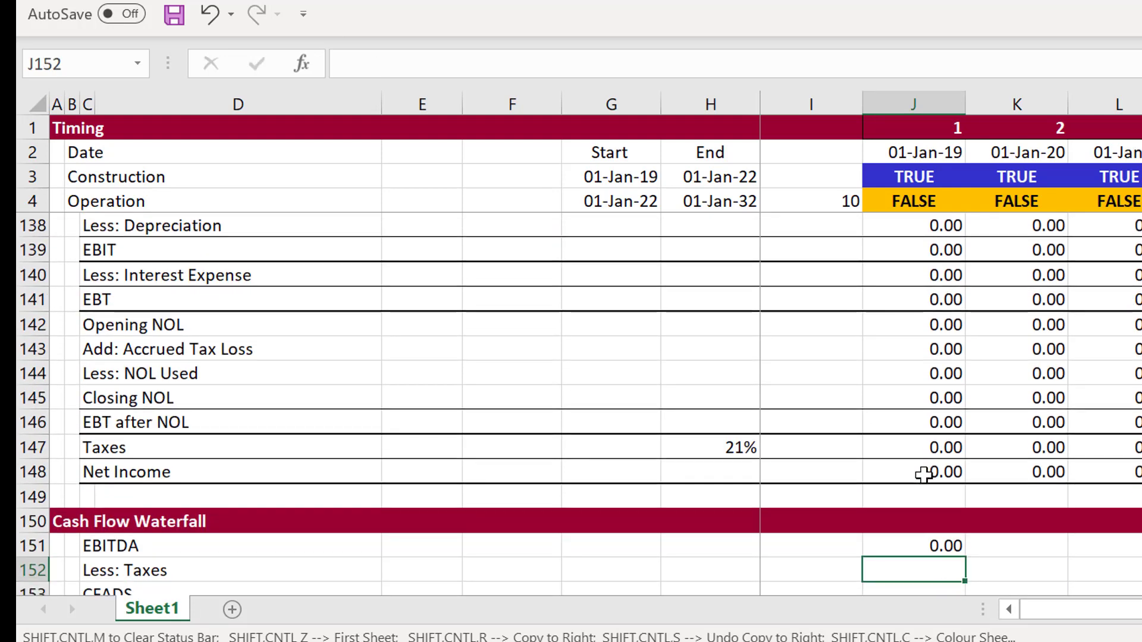
Step: Link Less: Taxes in J152 to the Profit and Loss Taxes row, =J147
{"action": "type", "text": "="}
{"action": "key", "text": "Up"}
{"action": "key", "text": "Up"}
{"action": "key", "text": "Up"}
{"action": "key", "text": "Up"}
{"action": "key", "text": "Up"}
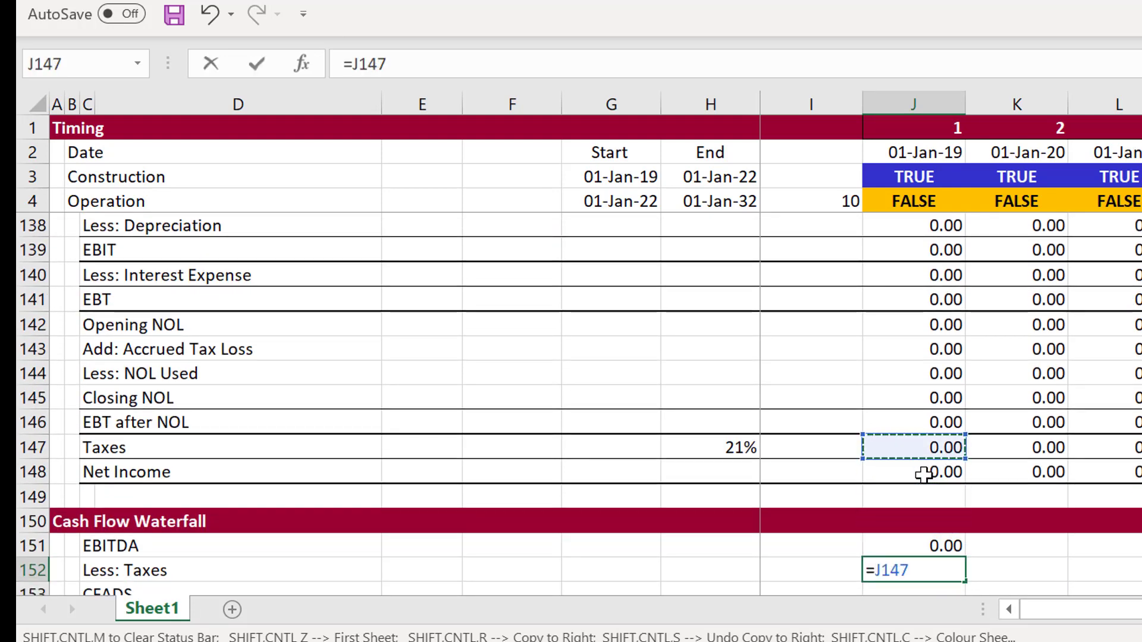
{"action": "key", "text": "Return"}
Step: Calculate CFADS in J153 as EBITDA less Taxes, =J151-J152
{"action": "key", "text": "Down"}
{"action": "key", "text": "Down"}
{"action": "key", "text": "Up"}
{"action": "key", "text": "Up"}
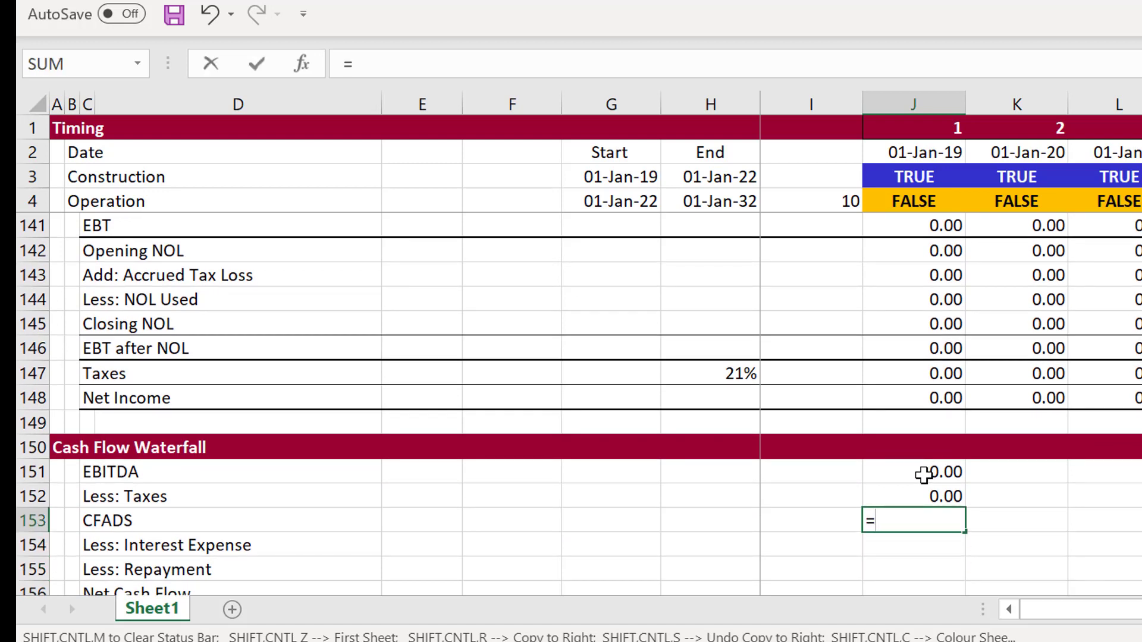
{"action": "type", "text": "="}
{"action": "key", "text": "Up"}
{"action": "key", "text": "Up"}
{"action": "type", "text": "-"}
{"action": "key", "text": "Up"}
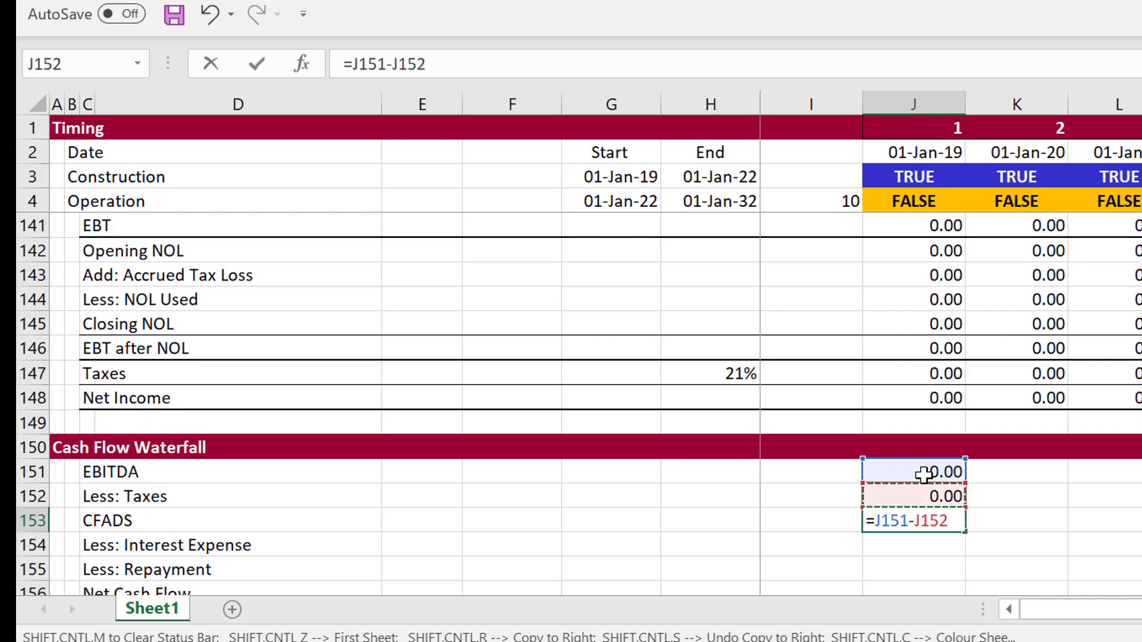
{"action": "key", "text": "Return"}
Step: Link Less: Interest Expense in J154 of the Cash Flow Waterfall to the Profit and Loss Interest Expense, =J140
{"action": "key", "text": "Down"}
{"action": "key", "text": "Down"}
{"action": "key", "text": "Down"}
{"action": "key", "text": "Up"}
{"action": "key", "text": "Up"}
{"action": "key", "text": "Up"}
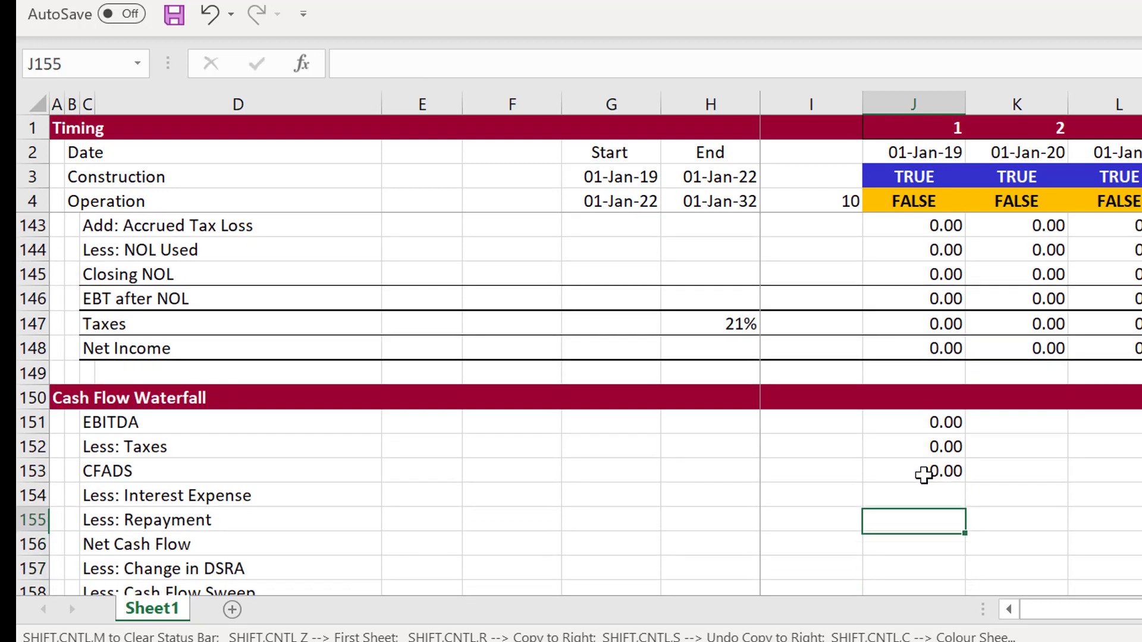
{"action": "type", "text": "="}
{"action": "key", "text": "Up"}
{"action": "key", "text": "Up"}
{"action": "key", "text": "Up"}
{"action": "key", "text": "Up"}
{"action": "key", "text": "Up"}
{"action": "key", "text": "Up"}
{"action": "key", "text": "Up"}
{"action": "key", "text": "Up"}
{"action": "key", "text": "Up"}
{"action": "key", "text": "Up"}
{"action": "key", "text": "Up"}
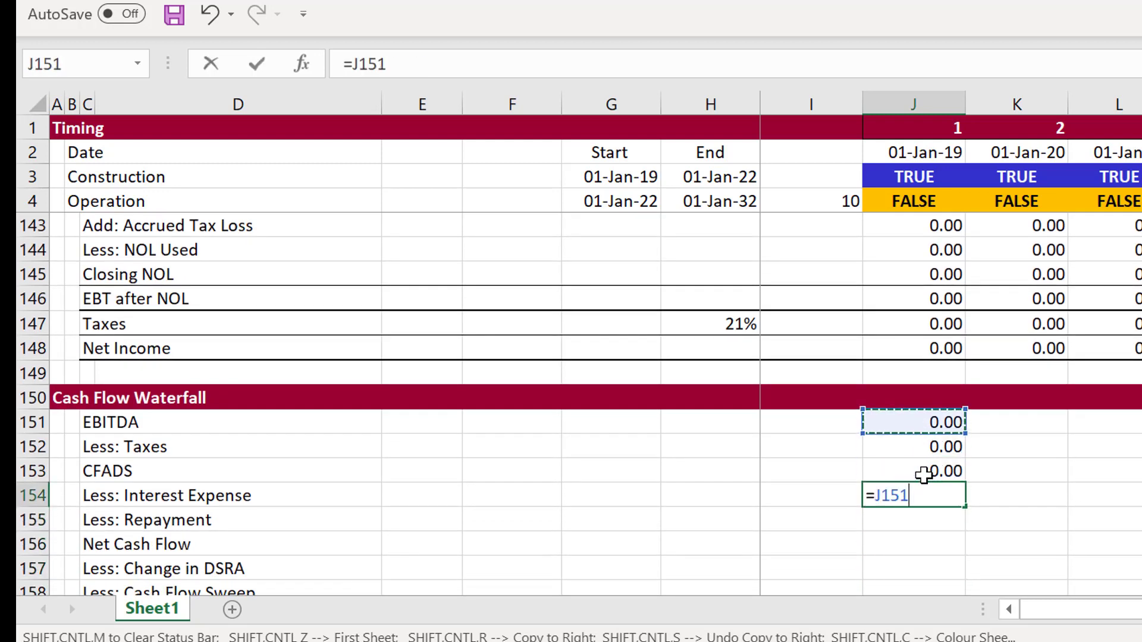
{"action": "key", "text": "Up"}
{"action": "key", "text": "Up"}
{"action": "key", "text": "Up"}
{"action": "key", "text": "Up"}
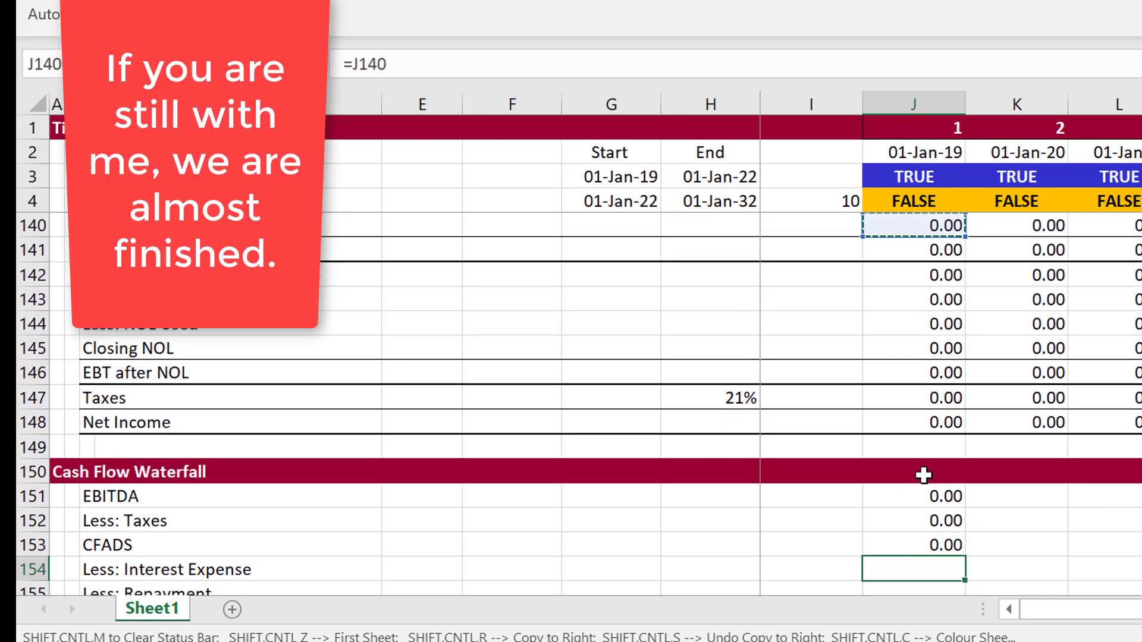
{"action": "key", "text": "Down"}
{"action": "key", "text": "Return"}
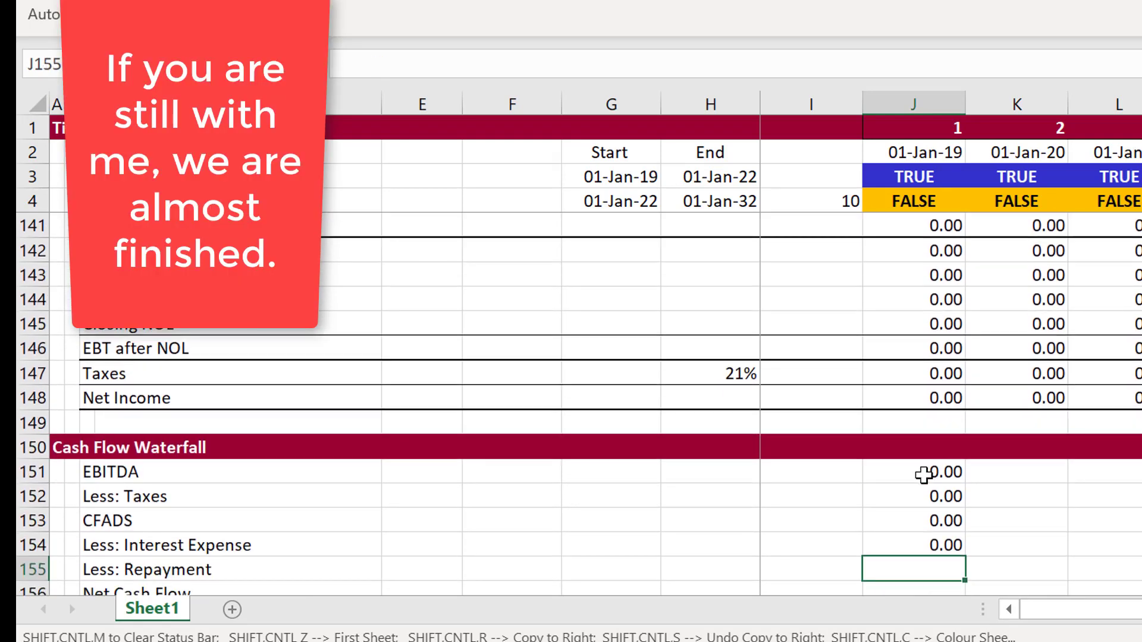
Step: Link Less: Repayment in J155 to the repayment row of the debt section, =J111
{"action": "key", "text": "Up"}
{"action": "key", "text": "Up"}
{"action": "key", "text": "Up"}
{"action": "key", "text": "Up"}
{"action": "key", "text": "Up"}
{"action": "key", "text": "Up"}
{"action": "key", "text": "Up"}
{"action": "key", "text": "Up"}
{"action": "key", "text": "Up"}
{"action": "key", "text": "Up"}
{"action": "key", "text": "Up"}
{"action": "key", "text": "Up"}
{"action": "key", "text": "Up"}
{"action": "key", "text": "Up"}
{"action": "key", "text": "Up"}
{"action": "key", "text": "Up"}
{"action": "key", "text": "Up"}
{"action": "key", "text": "Up"}
{"action": "key", "text": "Up"}
{"action": "key", "text": "Up"}
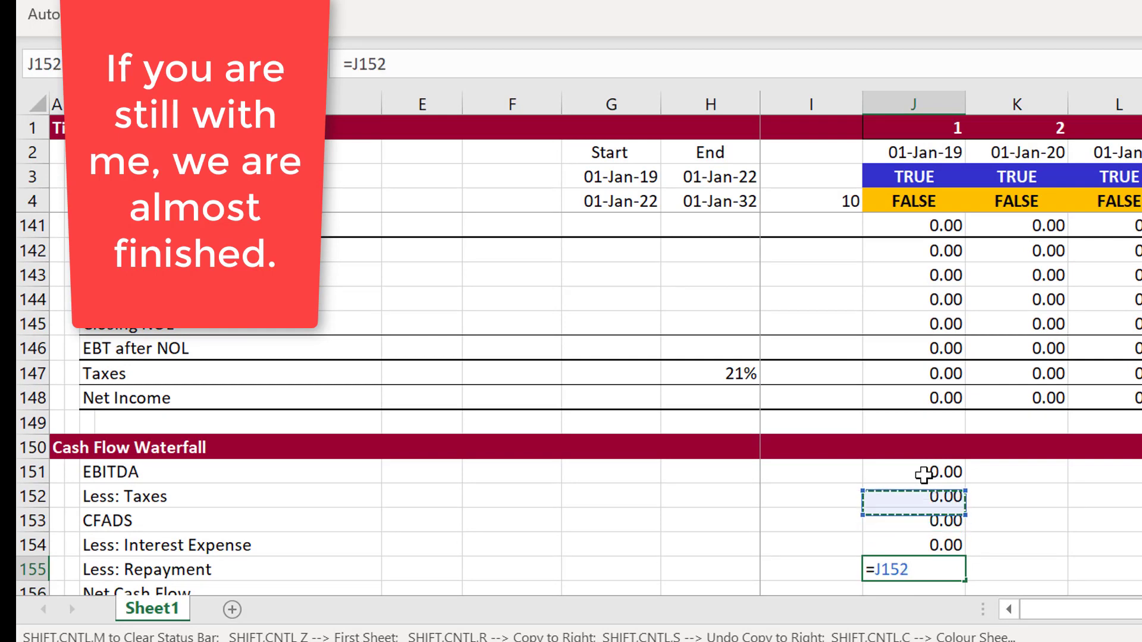
{"action": "key", "text": "Up"}
{"action": "key", "text": "Up"}
{"action": "key", "text": "Up"}
{"action": "key", "text": "Up"}
{"action": "key", "text": "Up"}
{"action": "key", "text": "Up"}
{"action": "key", "text": "Up"}
{"action": "key", "text": "Up"}
{"action": "key", "text": "Up"}
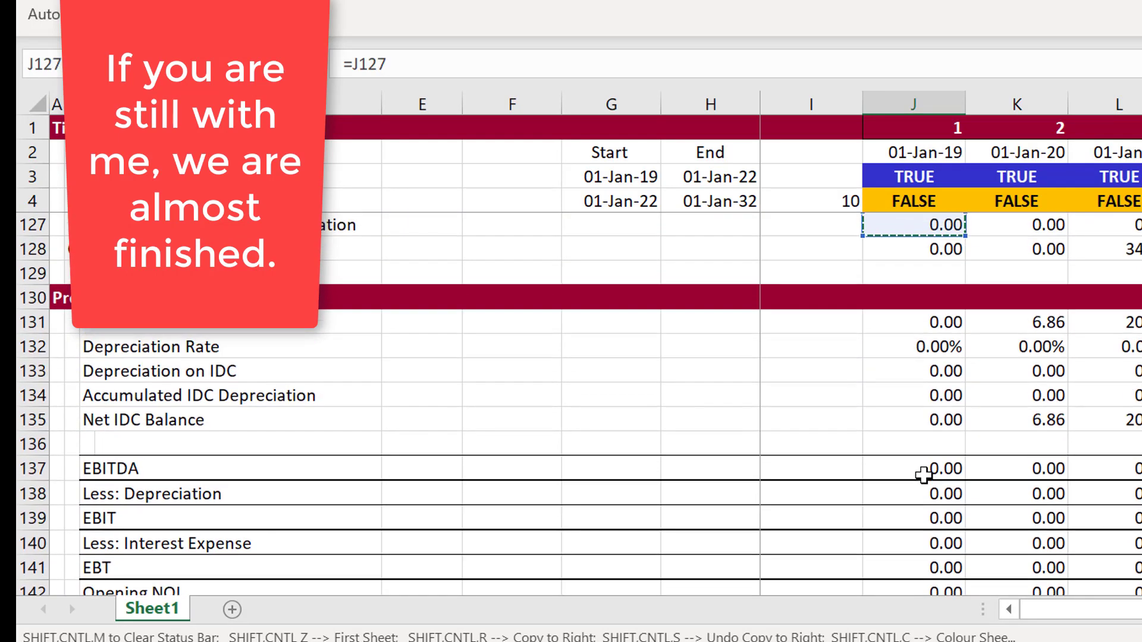
{"action": "key", "text": "Up"}
{"action": "key", "text": "Up"}
{"action": "key", "text": "Up"}
{"action": "key", "text": "Up"}
{"action": "key", "text": "Up"}
{"action": "key", "text": "Up"}
{"action": "key", "text": "Up"}
{"action": "key", "text": "Up"}
{"action": "key", "text": "Up"}
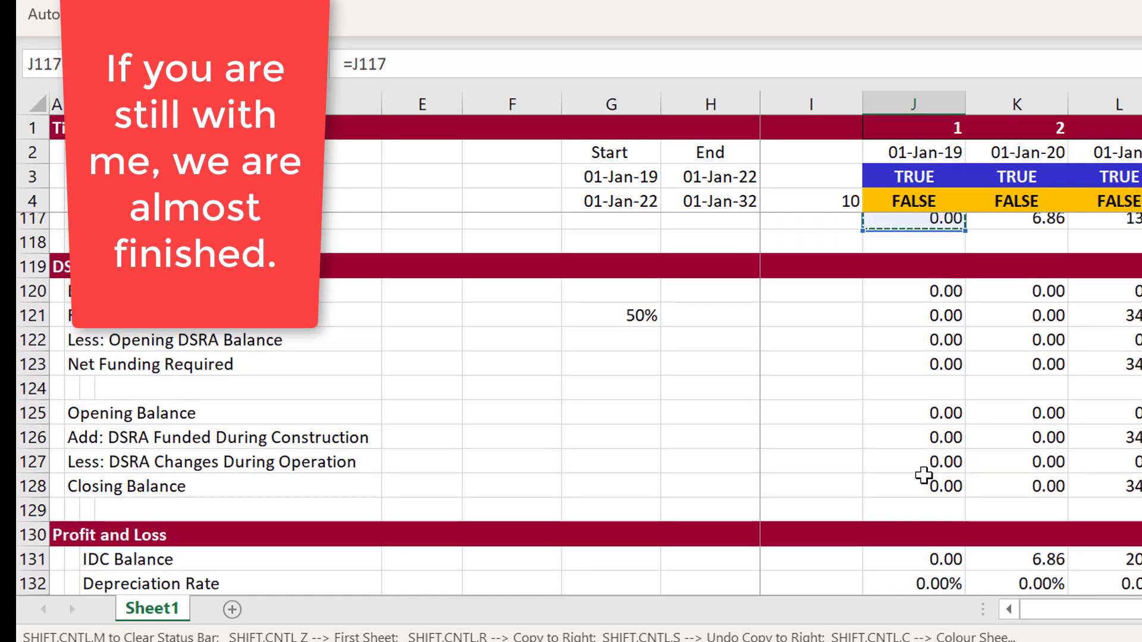
{"action": "key", "text": "Up"}
{"action": "key", "text": "Up"}
{"action": "key", "text": "Up"}
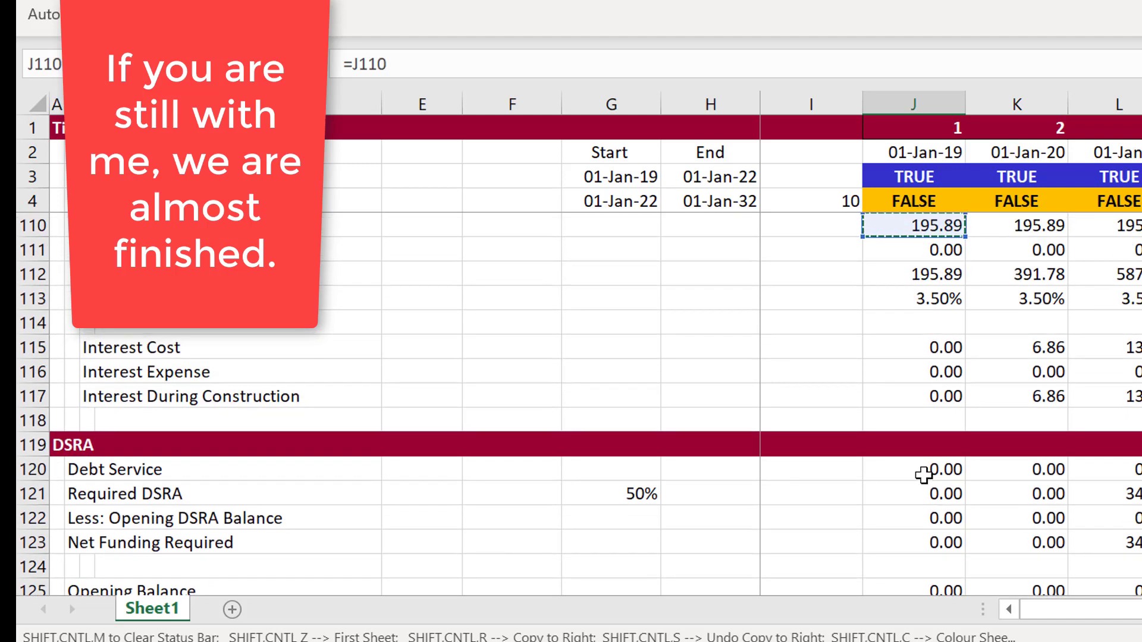
{"action": "key", "text": "Down"}
{"action": "key", "text": "Down"}
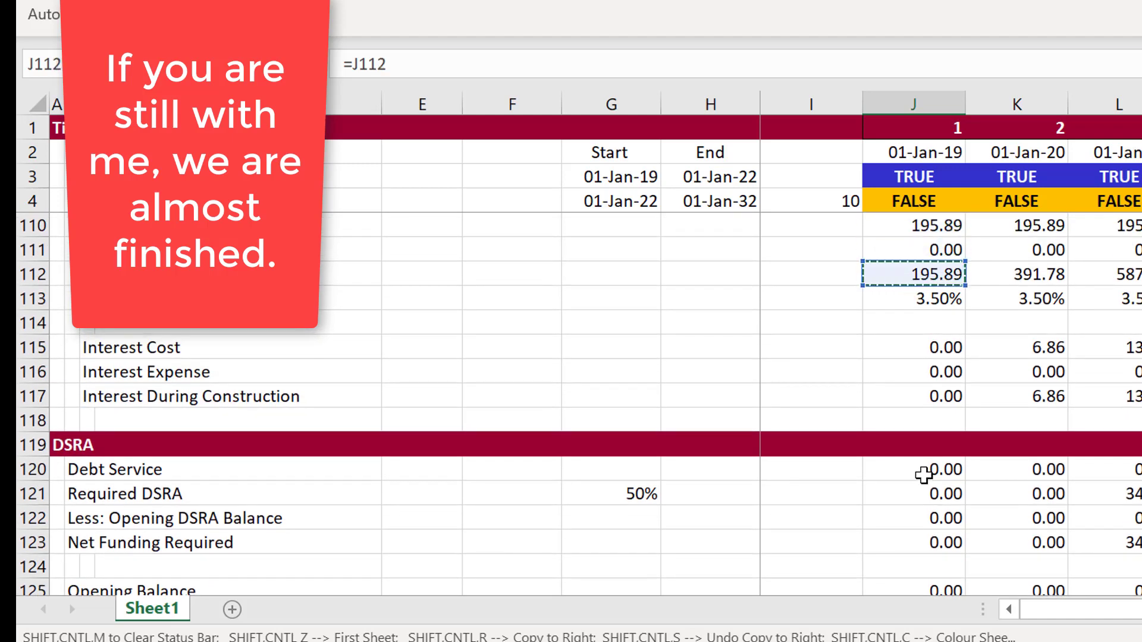
{"action": "key", "text": "Up"}
{"action": "key", "text": "Return"}
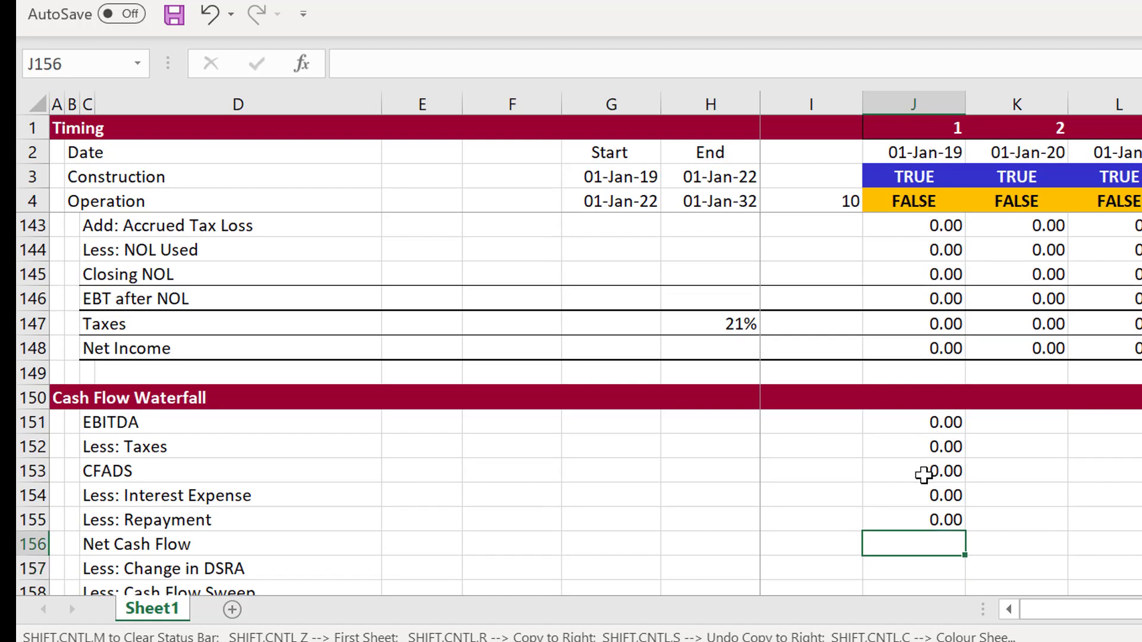
Step: Calculate Net Cash Flow in J156 as CFADS less Interest Expense and Repayment, =J153-J154-J155
{"action": "type", "text": "="}
{"action": "key", "text": "Up"}
{"action": "key", "text": "Up"}
{"action": "key", "text": "Up"}
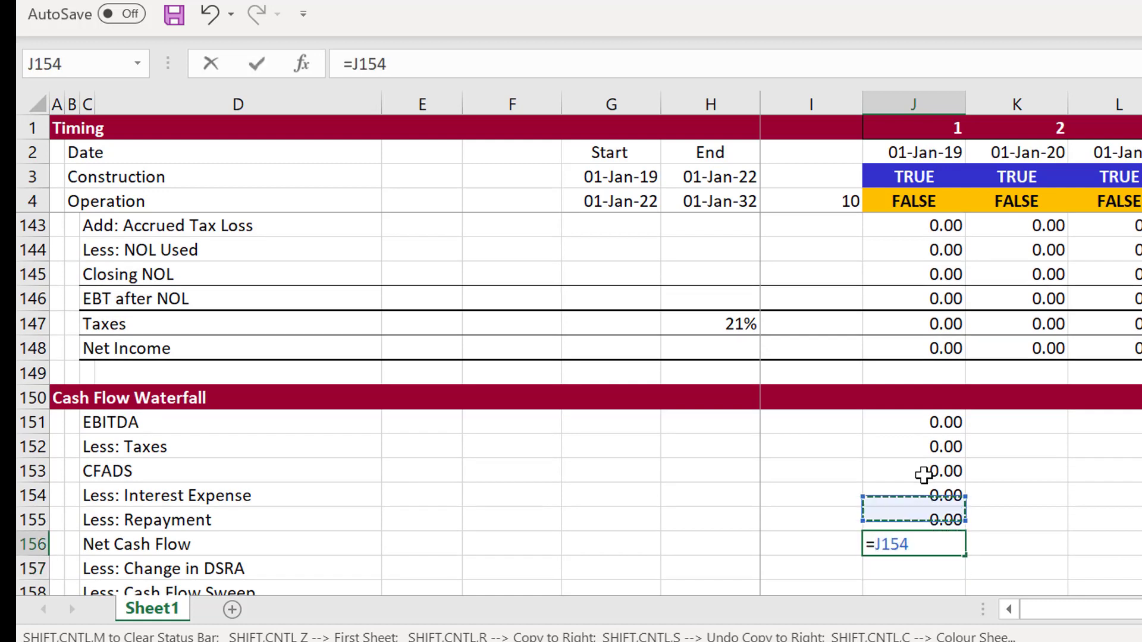
{"action": "key", "text": "Up"}
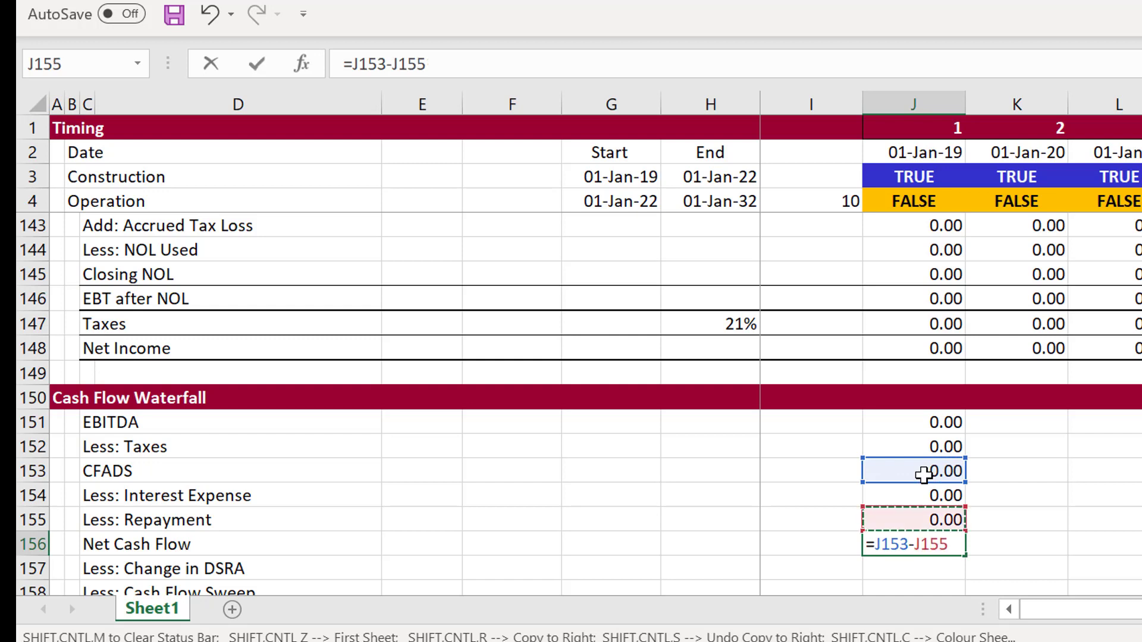
{"action": "key", "text": "Up"}
{"action": "key", "text": "Up"}
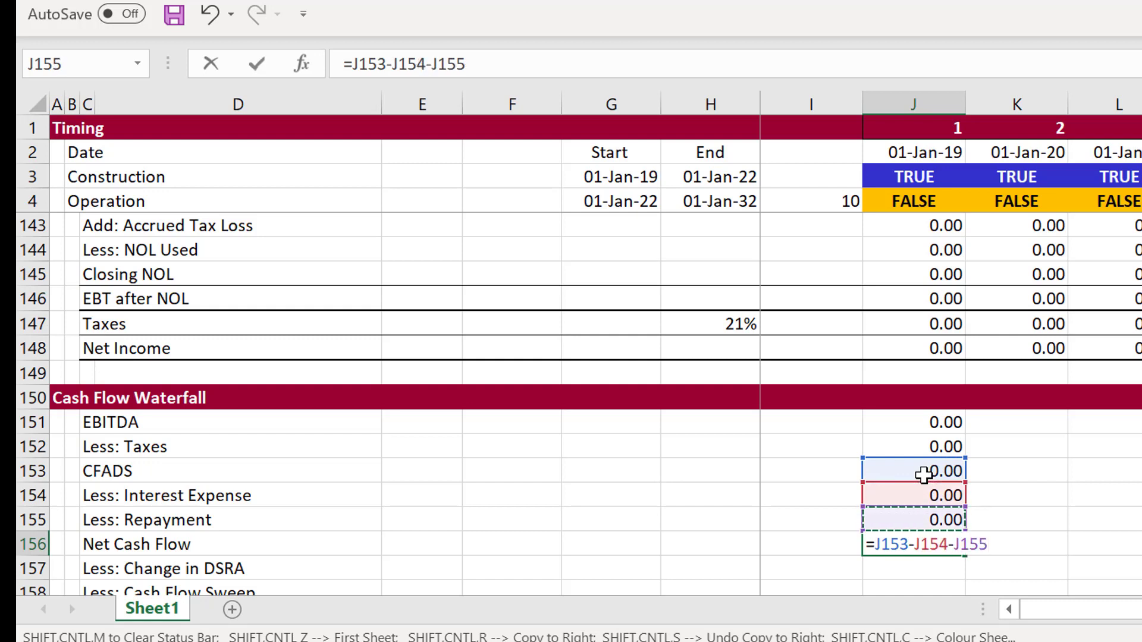
{"action": "key", "text": "Return"}
Step: Apply top and bottom borders to the CFADS row 153 from column C through J
{"action": "key", "text": "Up"}
{"action": "key", "text": "Up"}
{"action": "key", "text": "Up"}
{"action": "key", "text": "Up"}
{"action": "key", "text": "Left"}
{"action": "key", "text": "Left"}
{"action": "key", "text": "Left"}
{"action": "key", "text": "Left"}
{"action": "key", "text": "Left"}
{"action": "key", "text": "Left"}
{"action": "key", "text": "Left"}
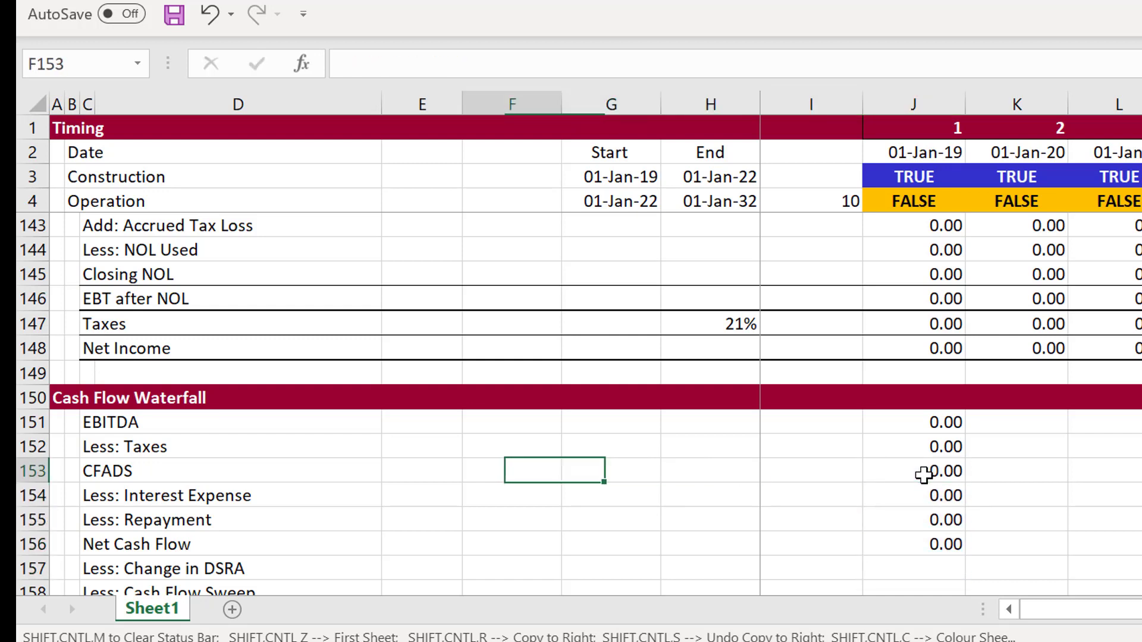
{"action": "key", "text": "ctrl+shift+Right"}
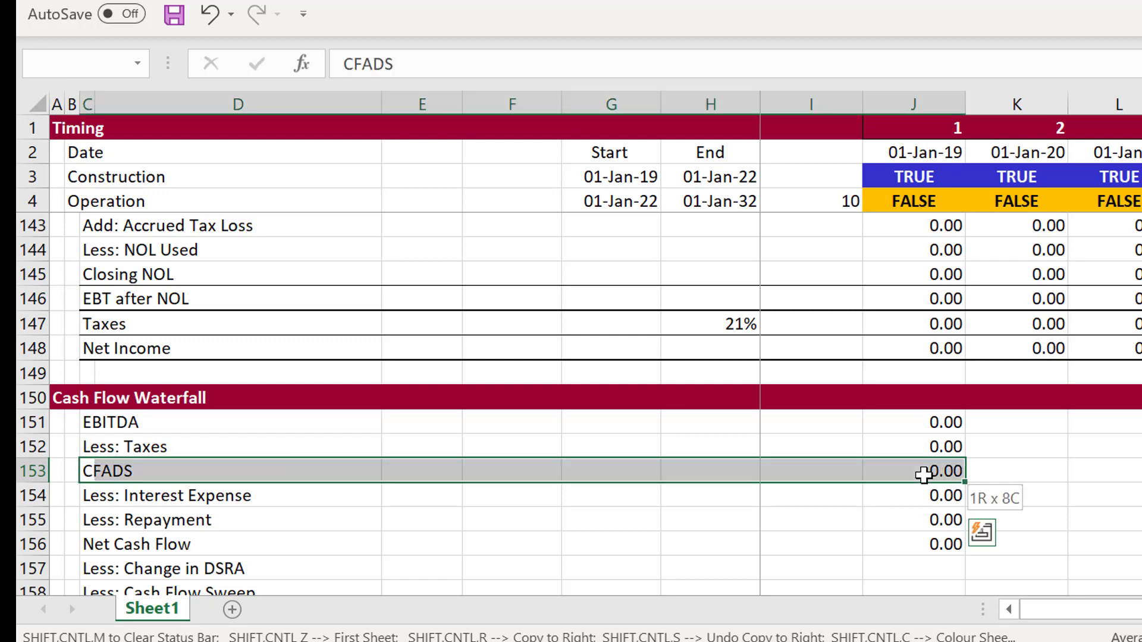
Step: Apply top and bottom borders to the Net Cash Flow row 156 from column C through J
{"action": "key", "text": "Down"}
{"action": "key", "text": "Down"}
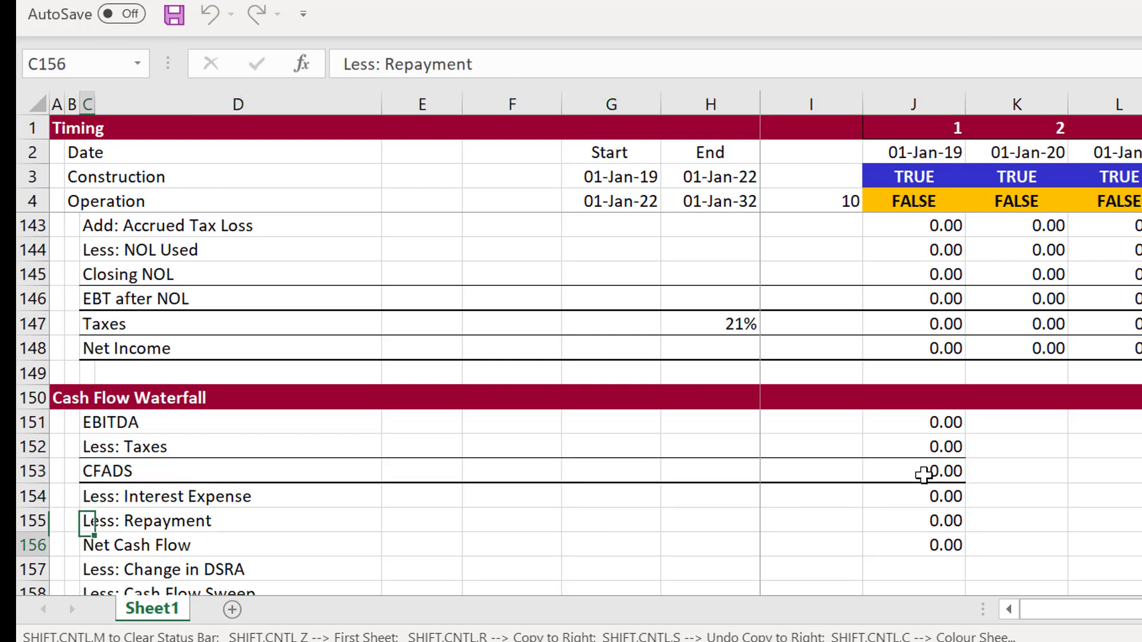
{"action": "key", "text": "Down"}
{"action": "key", "text": "ctrl+shift+Right"}
{"action": "key", "text": "ctrl+shift+b"}
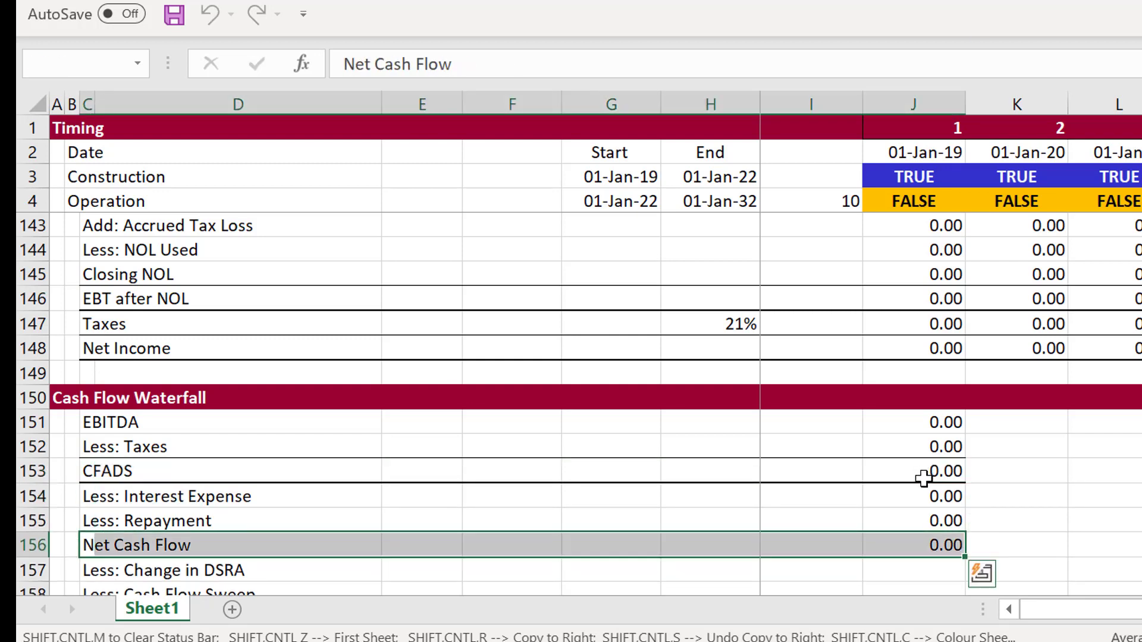
Step: Link Less: Change in DSRA in J157 to the DSRA section's Less: DSRA Changes During Operation row, =J127
{"action": "key", "text": "Down"}
{"action": "key", "text": "Down"}
{"action": "key", "text": "Down"}
{"action": "key", "text": "Down"}
{"action": "key", "text": "Up"}
{"action": "key", "text": "Up"}
{"action": "key", "text": "Up"}
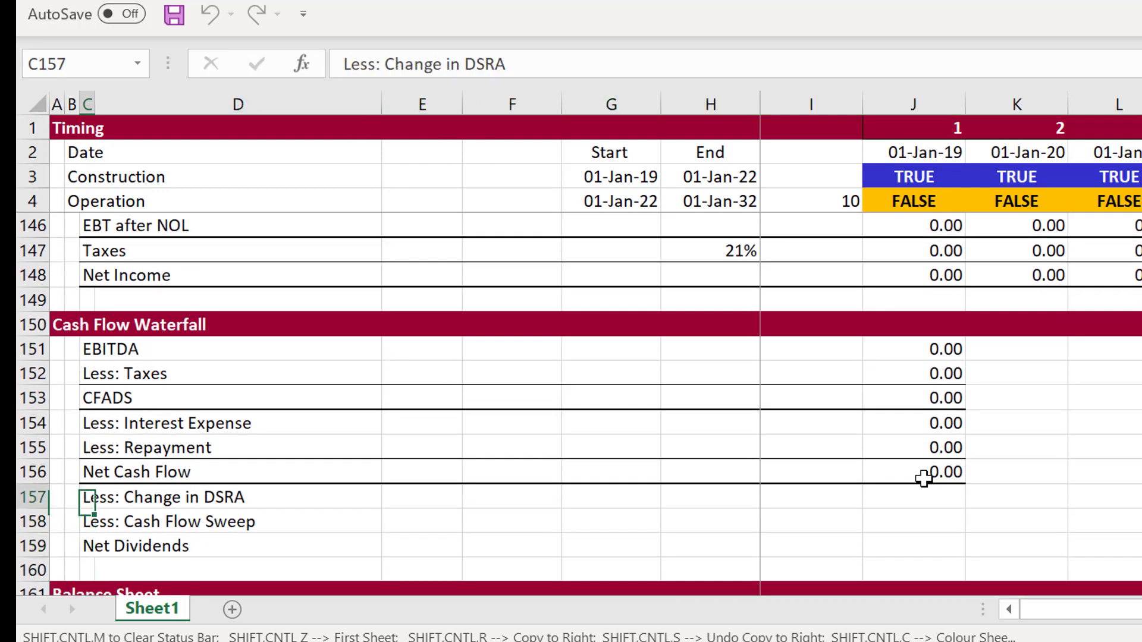
{"action": "key", "text": "Right"}
{"action": "key", "text": "Right"}
{"action": "key", "text": "Right"}
{"action": "key", "text": "Right"}
{"action": "key", "text": "Right"}
{"action": "key", "text": "Right"}
{"action": "key", "text": "Right"}
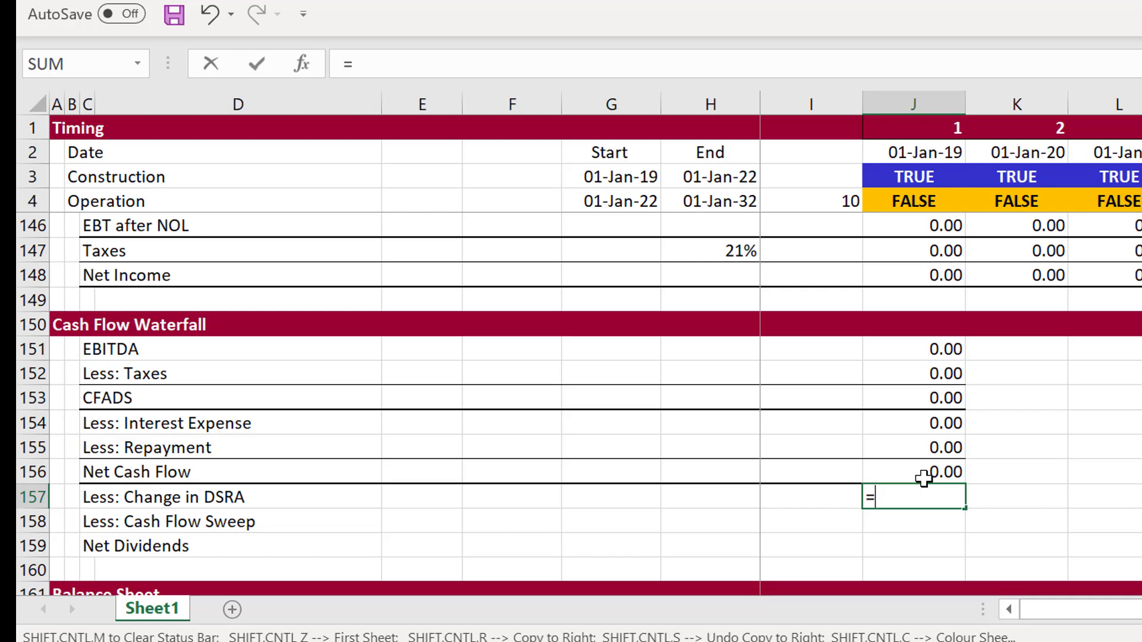
{"action": "type", "text": "="}
{"action": "key", "text": "Up"}
{"action": "key", "text": "Up"}
{"action": "key", "text": "Up"}
{"action": "key", "text": "Up"}
{"action": "key", "text": "Up"}
{"action": "key", "text": "Up"}
{"action": "key", "text": "Up"}
{"action": "key", "text": "Up"}
{"action": "key", "text": "Up"}
{"action": "key", "text": "Up"}
{"action": "key", "text": "Up"}
{"action": "key", "text": "Up"}
{"action": "key", "text": "Up"}
{"action": "key", "text": "Up"}
{"action": "key", "text": "Up"}
{"action": "key", "text": "Up"}
{"action": "key", "text": "Up"}
{"action": "key", "text": "Up"}
{"action": "key", "text": "Up"}
{"action": "key", "text": "Up"}
{"action": "key", "text": "Up"}
{"action": "key", "text": "Up"}
{"action": "key", "text": "Up"}
{"action": "key", "text": "Up"}
{"action": "key", "text": "Up"}
{"action": "key", "text": "Up"}
{"action": "key", "text": "Up"}
{"action": "key", "text": "Up"}
{"action": "key", "text": "Up"}
{"action": "key", "text": "Up"}
{"action": "key", "text": "Up"}
{"action": "key", "text": "Up"}
{"action": "key", "text": "Up"}
{"action": "key", "text": "Up"}
{"action": "key", "text": "Up"}
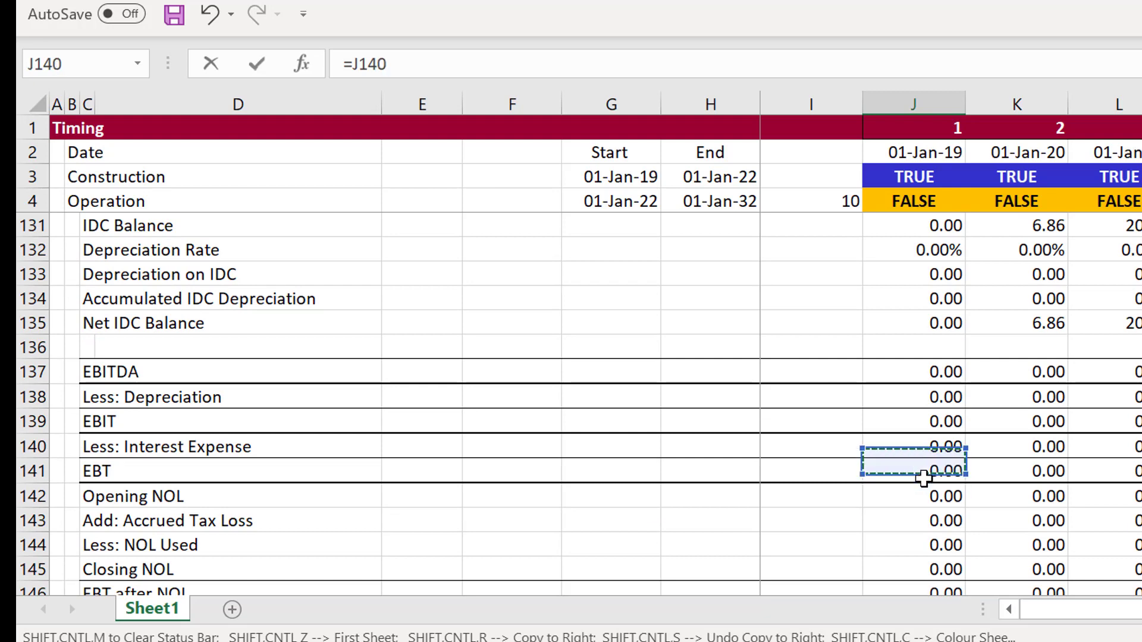
{"action": "key", "text": "Down"}
{"action": "key", "text": "Down"}
{"action": "key", "text": "Down"}
{"action": "key", "text": "Down"}
{"action": "key", "text": "Down"}
{"action": "key", "text": "Down"}
{"action": "key", "text": "Down"}
{"action": "key", "text": "Down"}
{"action": "key", "text": "Down"}
{"action": "key", "text": "Down"}
{"action": "key", "text": "Down"}
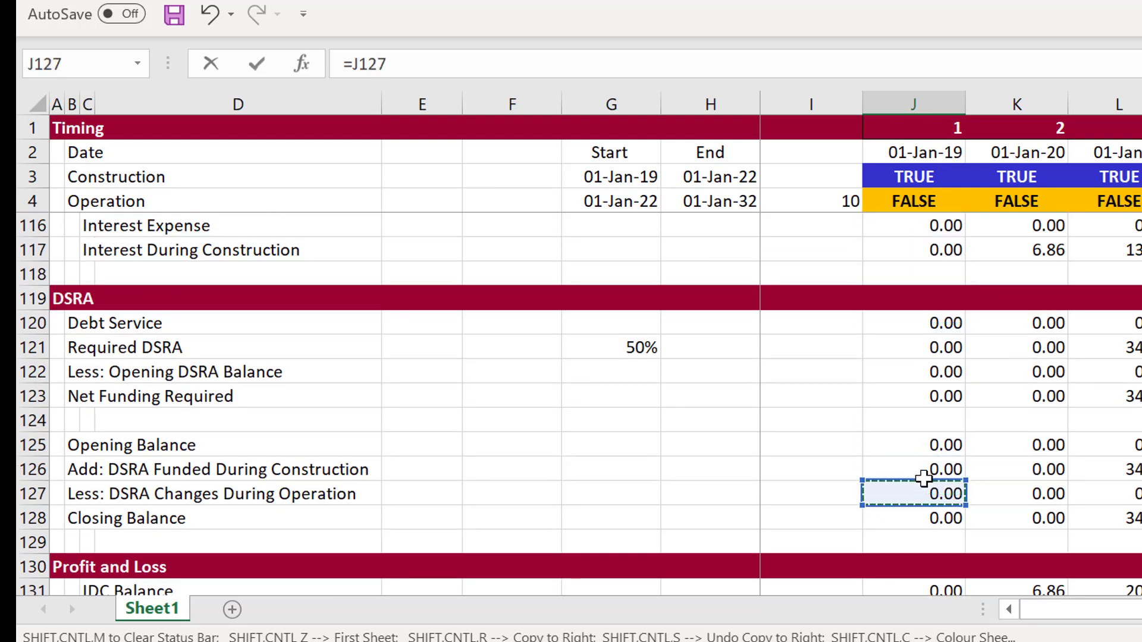
{"action": "key", "text": "Return"}
{"action": "key", "text": "Down"}
{"action": "key", "text": "Up"}
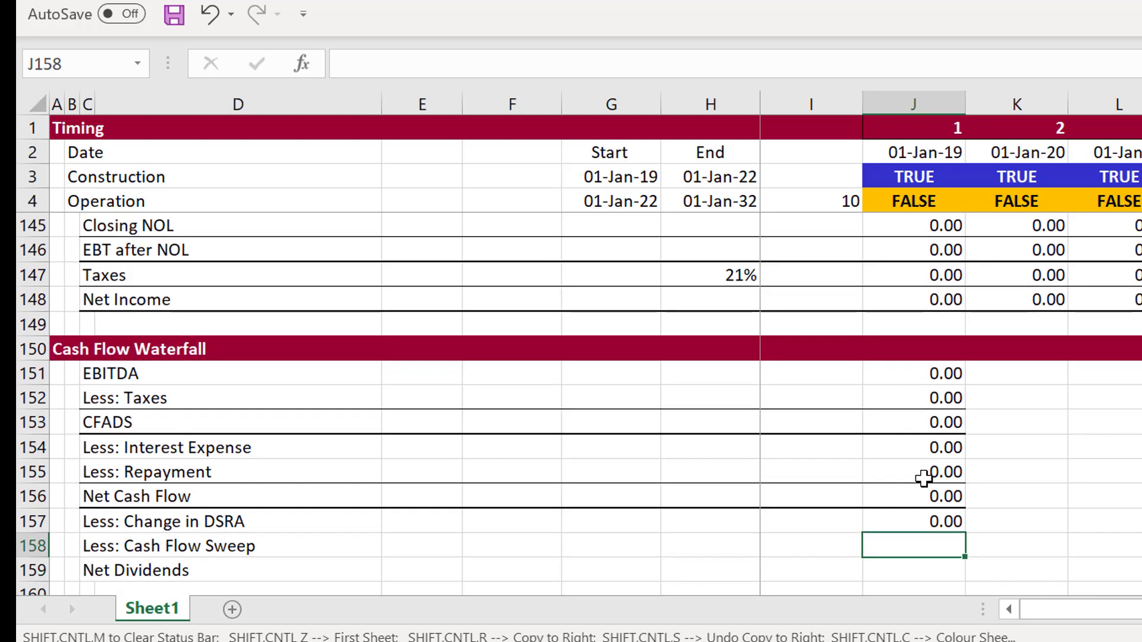
Step: Calculate Net Dividends in J159 as Net Cash Flow less Change in DSRA, =J156-J157
{"action": "key", "text": "Down"}
{"action": "type", "text": "="}
{"action": "key", "text": "Up"}
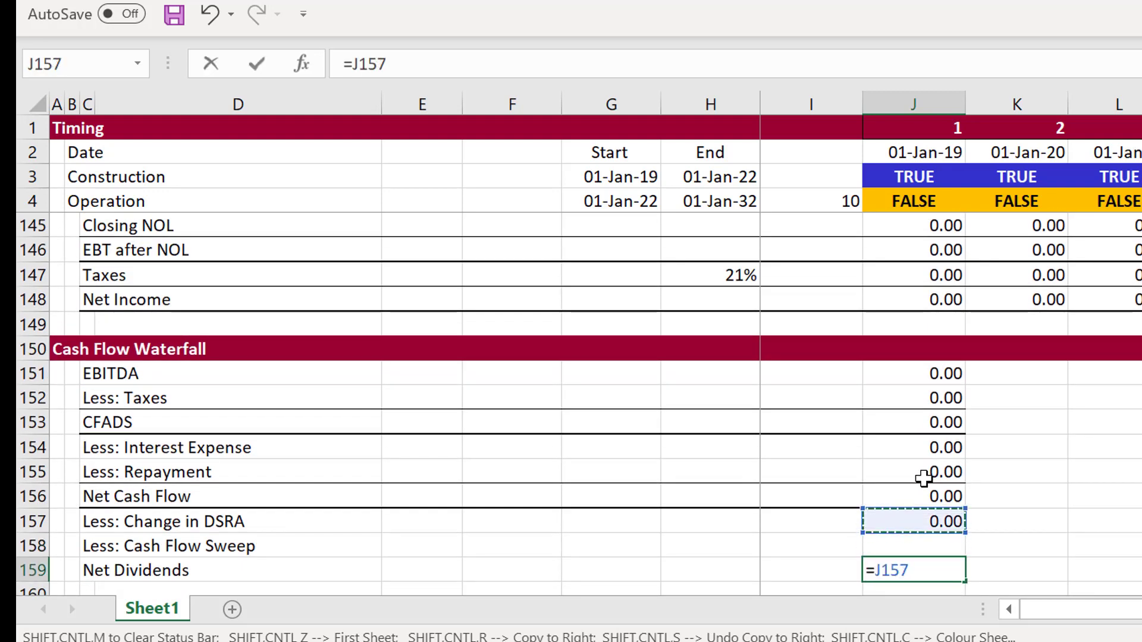
{"action": "key", "text": "Up"}
{"action": "key", "text": "Up"}
{"action": "key", "text": "Up"}
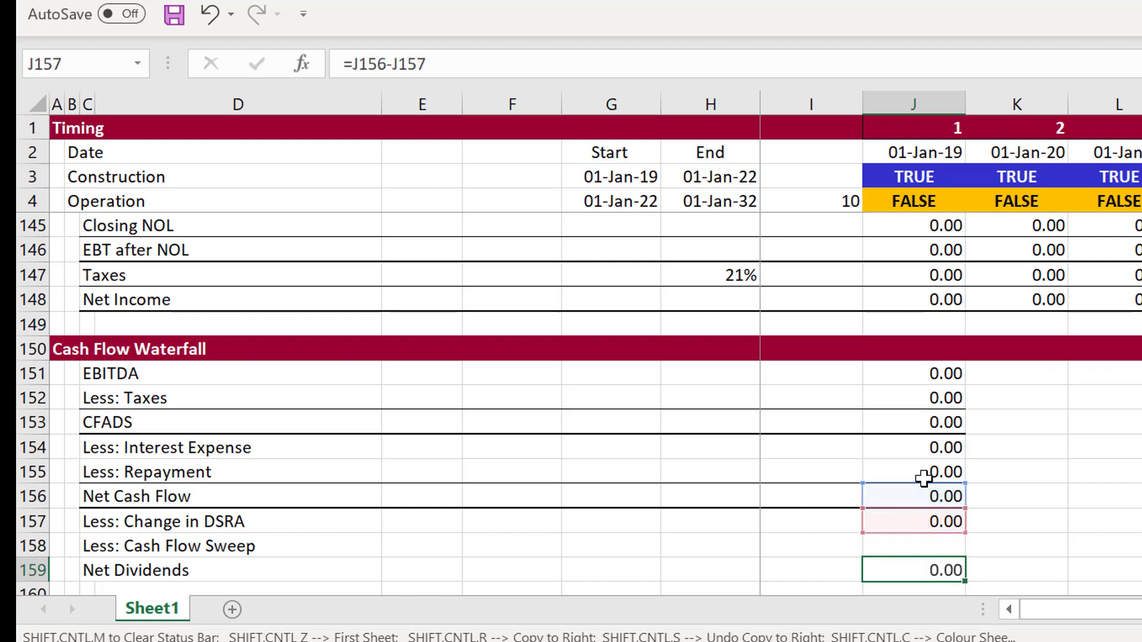
{"action": "key", "text": "Return"}
Step: Copy the Cash Flow Waterfall formulas in J151:J159, from EBITDA to Net Dividends, to the right across the whole timeline
{"action": "key", "text": "Up"}
{"action": "key", "text": "Up"}
{"action": "key", "text": "Up"}
{"action": "key", "text": "Up"}
{"action": "key", "text": "Up"}
{"action": "key", "text": "Up"}
{"action": "key", "text": "Up"}
{"action": "key", "text": "Up"}
{"action": "key", "text": "Up"}
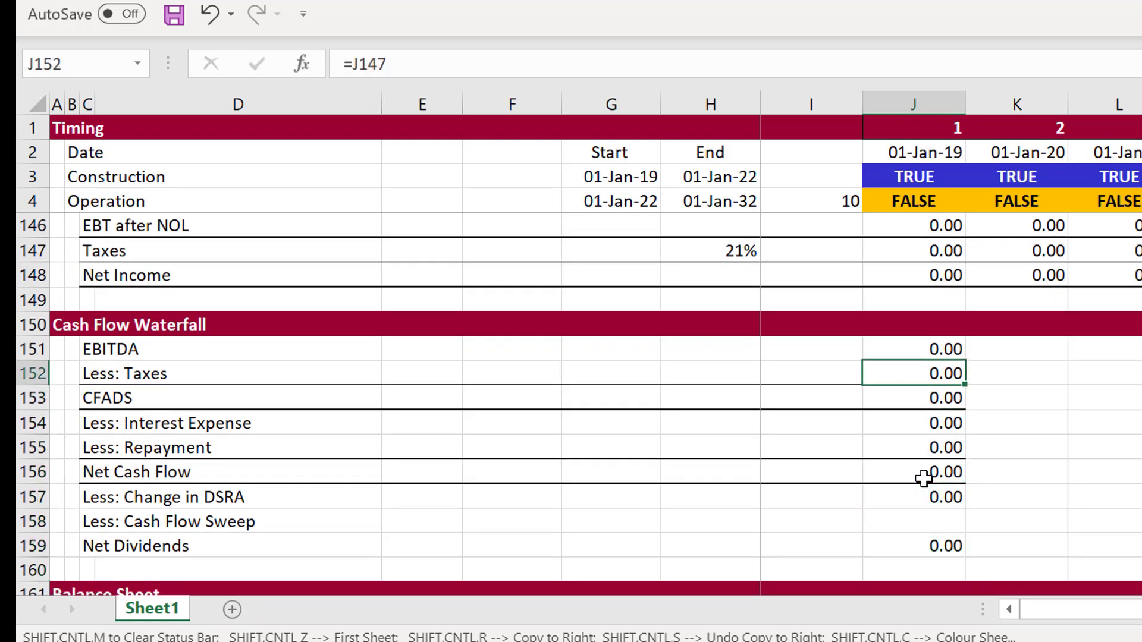
{"action": "key", "text": "shift+Down"}
{"action": "key", "text": "shift+Down"}
{"action": "key", "text": "shift+Down"}
{"action": "key", "text": "shift+Down"}
{"action": "key", "text": "shift+Down"}
{"action": "key", "text": "shift+Down"}
{"action": "key", "text": "shift+Down"}
{"action": "key", "text": "shift+Down"}
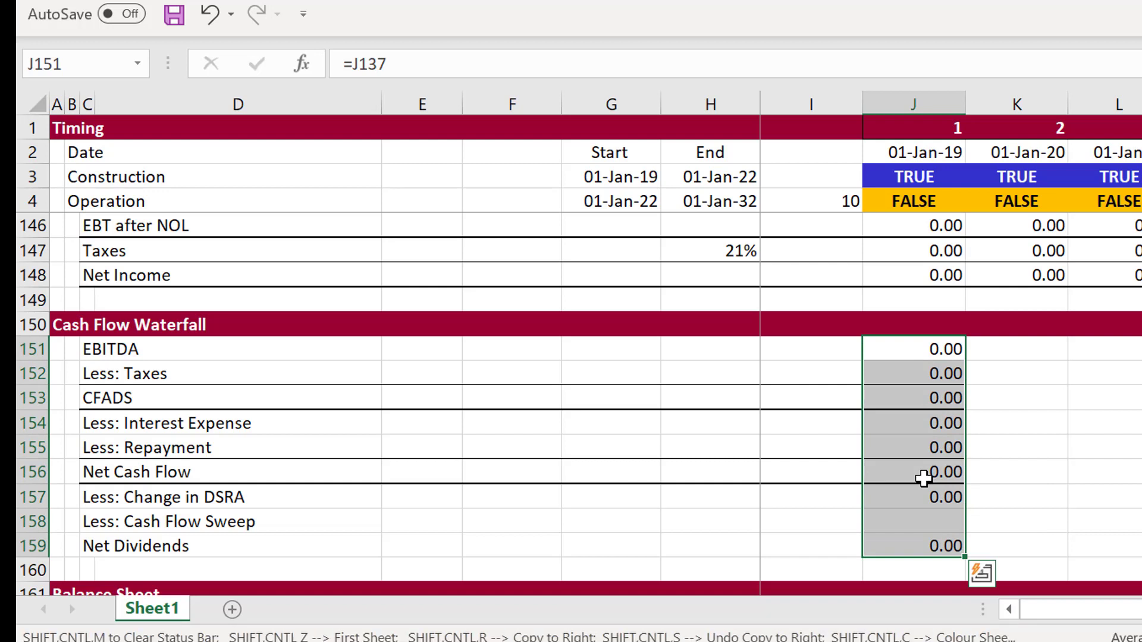
{"action": "key", "text": "ctrl+shift+r"}
Step: Apply top and bottom borders to the Net Dividends row 159 from column C through the end of the timeline
{"action": "key", "text": "Down"}
{"action": "key", "text": "Down"}
{"action": "key", "text": "Down"}
{"action": "key", "text": "Down"}
{"action": "key", "text": "Down"}
{"action": "key", "text": "Down"}
{"action": "key", "text": "Down"}
{"action": "key", "text": "Down"}
{"action": "key", "text": "Down"}
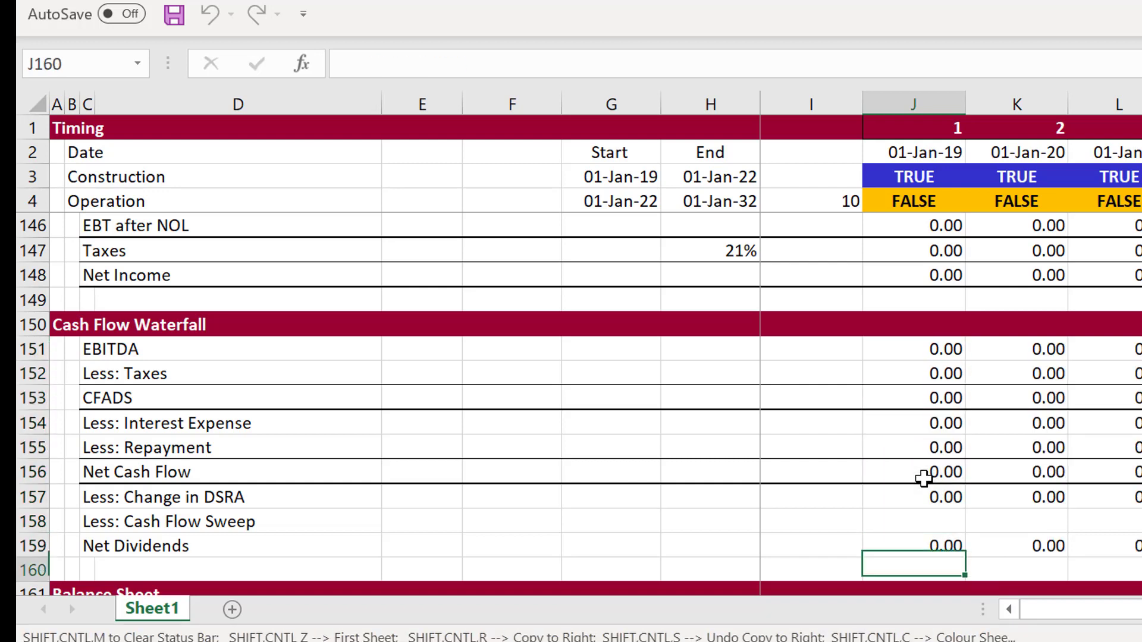
{"action": "key", "text": "Up"}
{"action": "key", "text": "Left"}
{"action": "key", "text": "Left"}
{"action": "key", "text": "Left"}
{"action": "key", "text": "Left"}
{"action": "key", "text": "Left"}
{"action": "key", "text": "Left"}
{"action": "key", "text": "Left"}
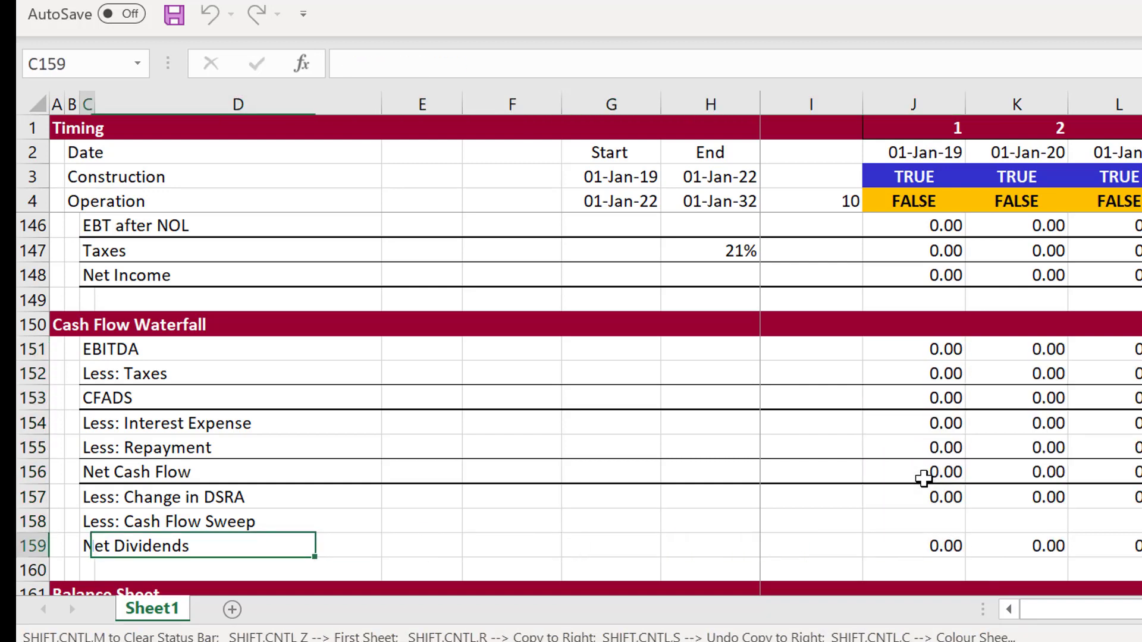
{"action": "key", "text": "ctrl+shift+Right"}
{"action": "key", "text": "ctrl+shift+Right"}
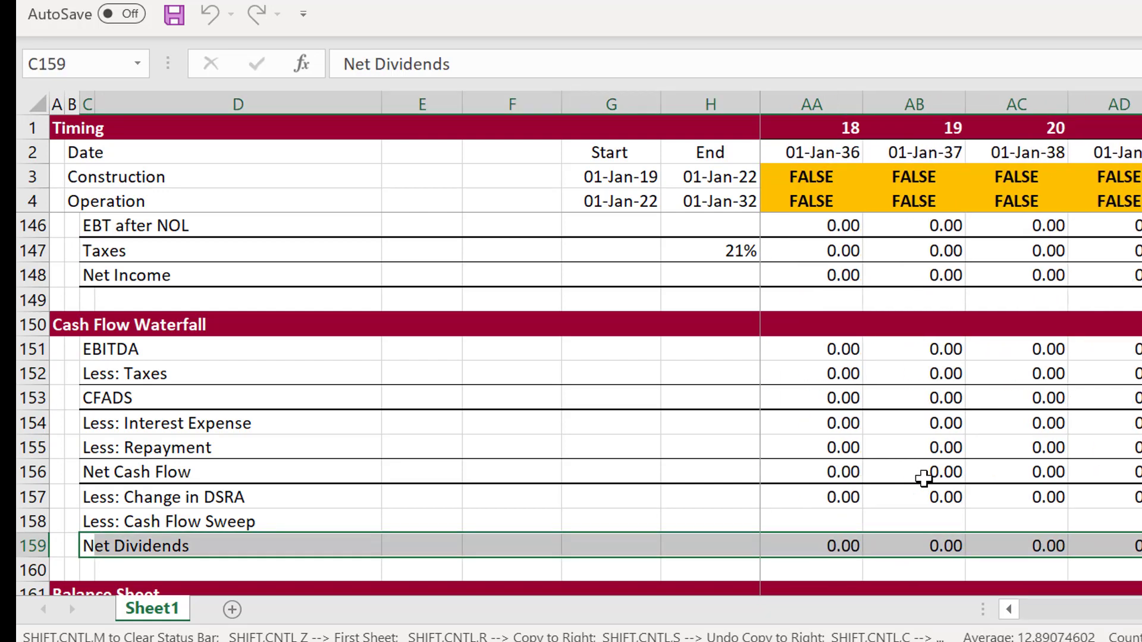
Step: Link the Balance Sheet's DSRA in J163 to the DSRA section's Closing Balance, =J128
{"action": "key", "text": "Down"}
{"action": "key", "text": "Down"}
{"action": "key", "text": "Down"}
{"action": "key", "text": "Down"}
{"action": "key", "text": "Down"}
{"action": "key", "text": "Down"}
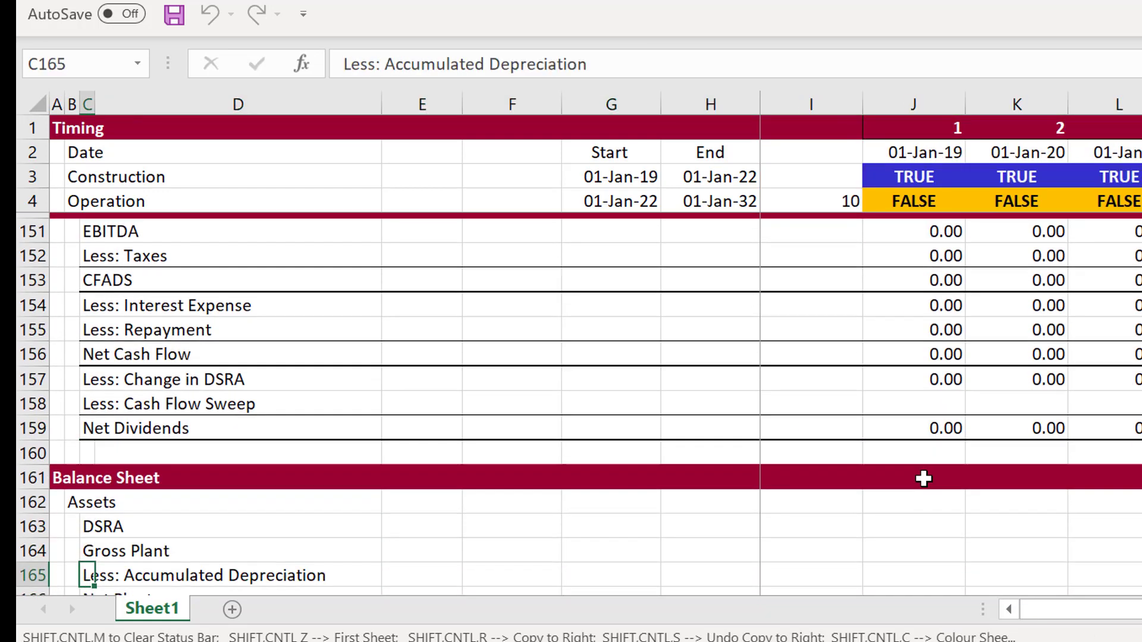
{"action": "key", "text": "Down"}
{"action": "key", "text": "Down"}
{"action": "key", "text": "Up"}
{"action": "key", "text": "Up"}
{"action": "key", "text": "Up"}
{"action": "key", "text": "Up"}
{"action": "key", "text": "Right"}
{"action": "key", "text": "Right"}
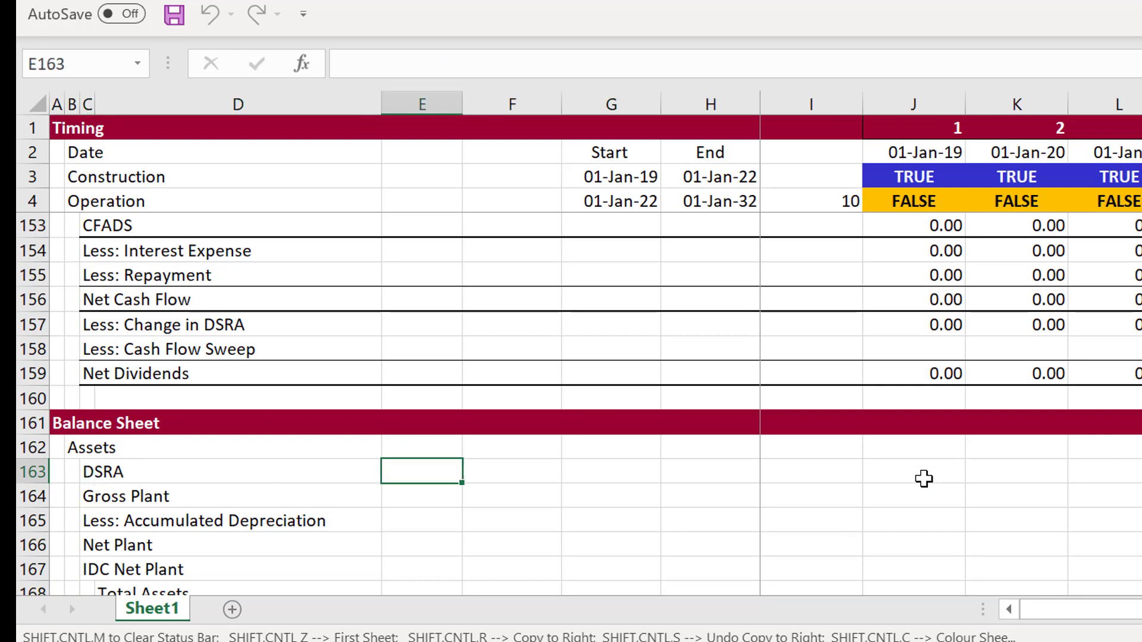
{"action": "key", "text": "Right"}
{"action": "key", "text": "Right"}
{"action": "key", "text": "Right"}
{"action": "key", "text": "Right"}
{"action": "key", "text": "Right"}
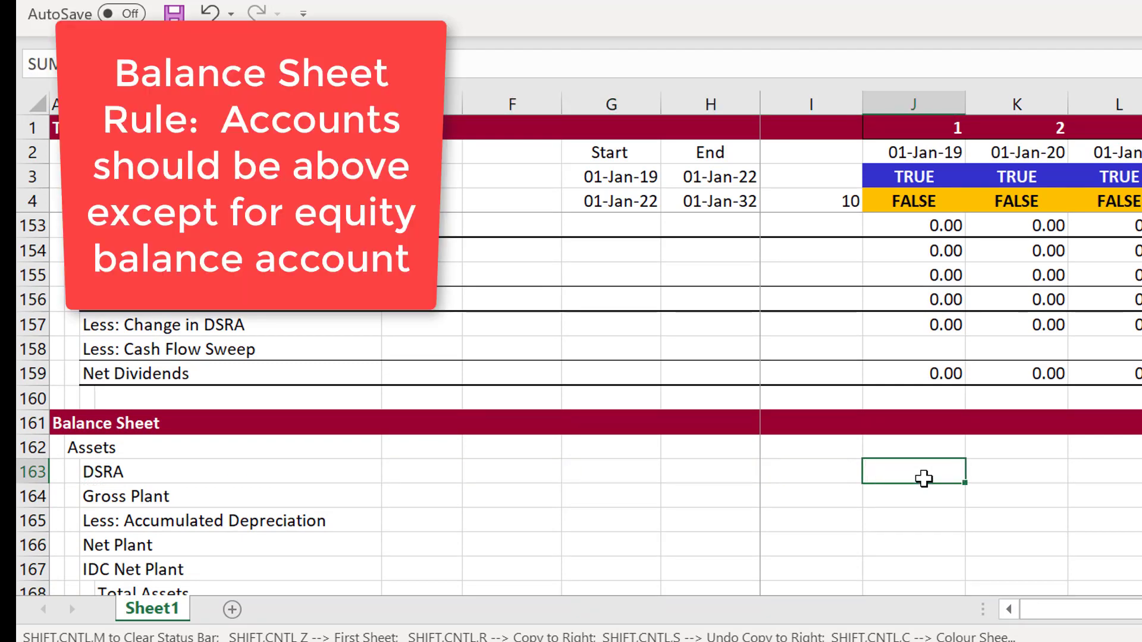
{"action": "type", "text": "="}
{"action": "key", "text": "Page_Up"}
{"action": "key", "text": "Page_Up"}
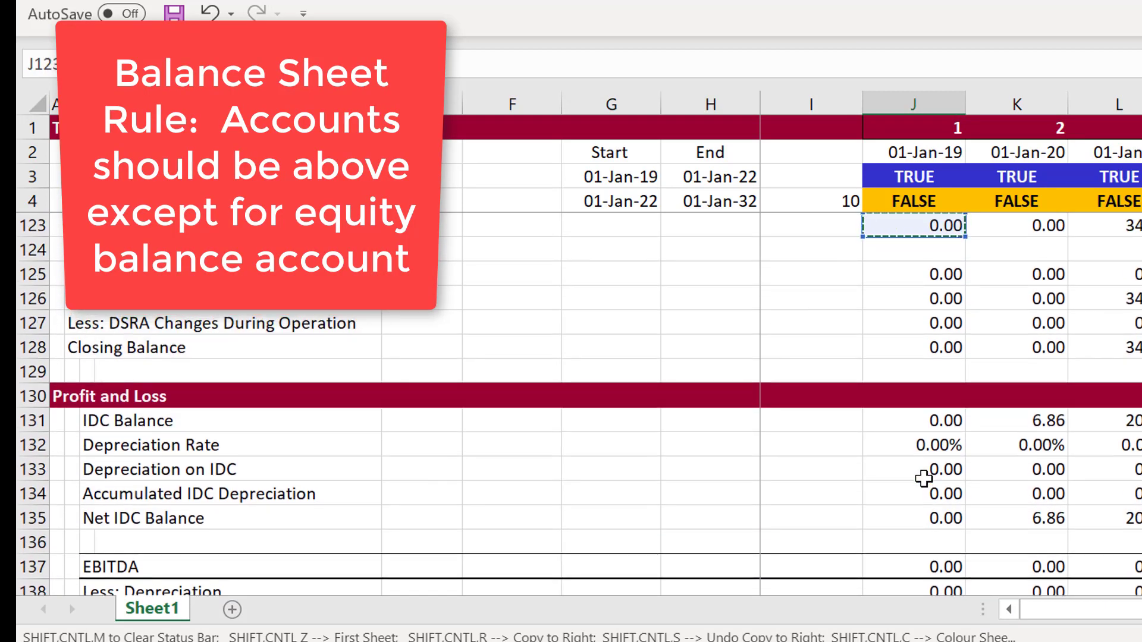
{"action": "key", "text": "Down"}
{"action": "key", "text": "Down"}
{"action": "key", "text": "Down"}
{"action": "key", "text": "Down"}
{"action": "key", "text": "Down"}
{"action": "key", "text": "Return"}
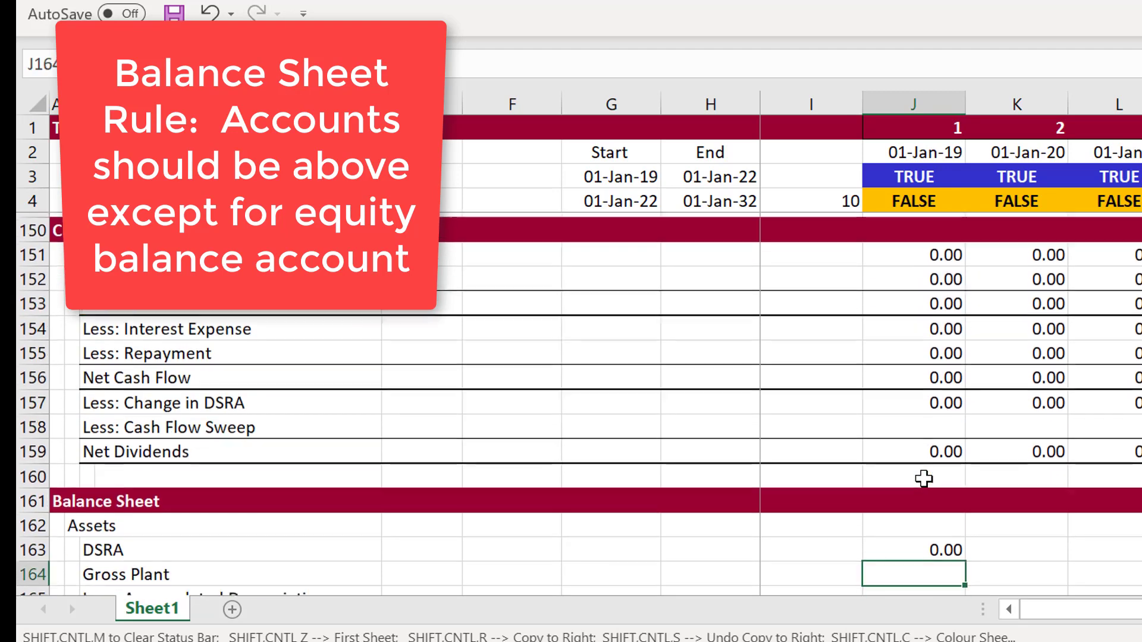
Step: Link Gross Plant in J164 to the Accumulated Plant row of the Operations section, =J44
{"action": "type", "text": "="}
{"action": "key", "text": "Page_Up"}
{"action": "key", "text": "Page_Up"}
{"action": "key", "text": "Page_Up"}
{"action": "key", "text": "Page_Up"}
{"action": "key", "text": "Page_Up"}
{"action": "key", "text": "Page_Up"}
{"action": "key", "text": "Page_Up"}
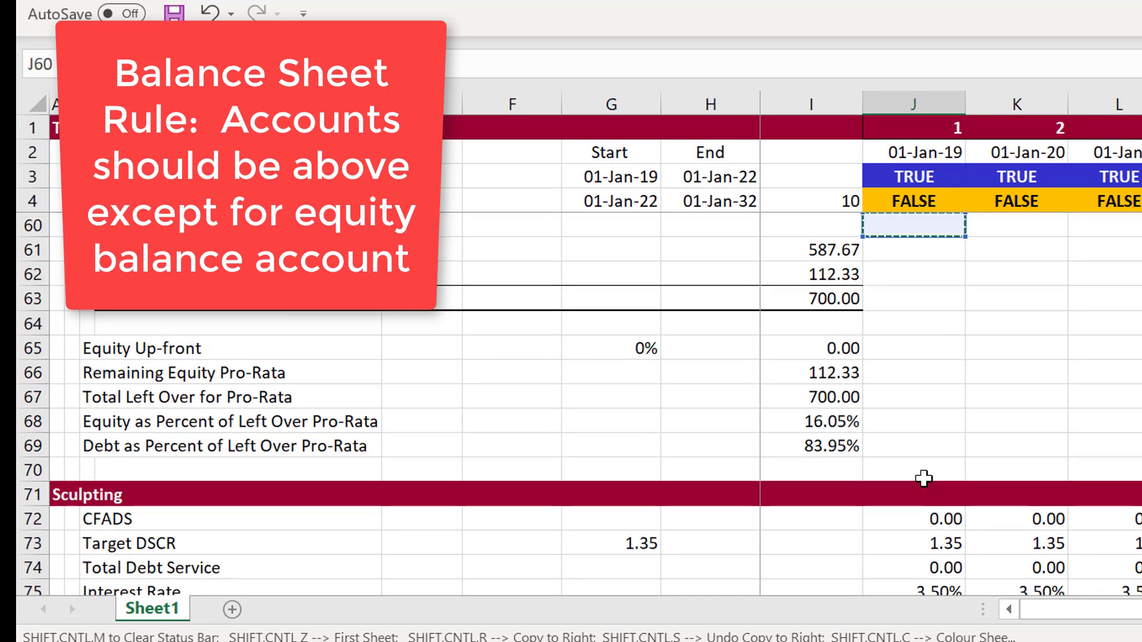
{"action": "key", "text": "Page_Up"}
{"action": "key", "text": "Up"}
{"action": "key", "text": "Up"}
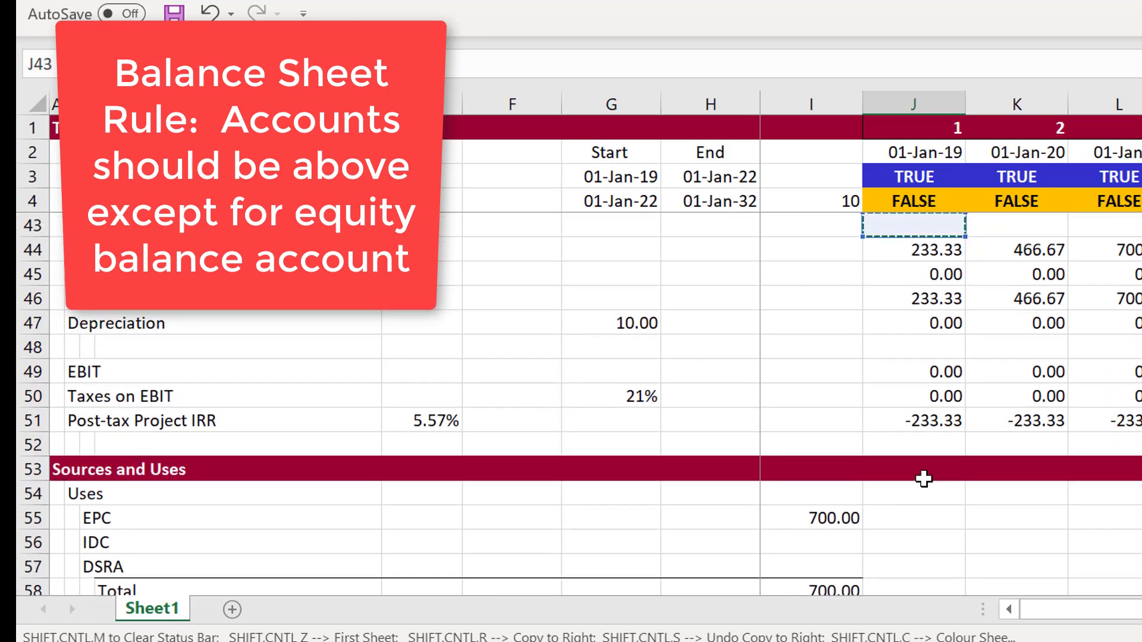
{"action": "key", "text": "Up"}
{"action": "key", "text": "Up"}
{"action": "key", "text": "Down"}
{"action": "key", "text": "Down"}
{"action": "key", "text": "Down"}
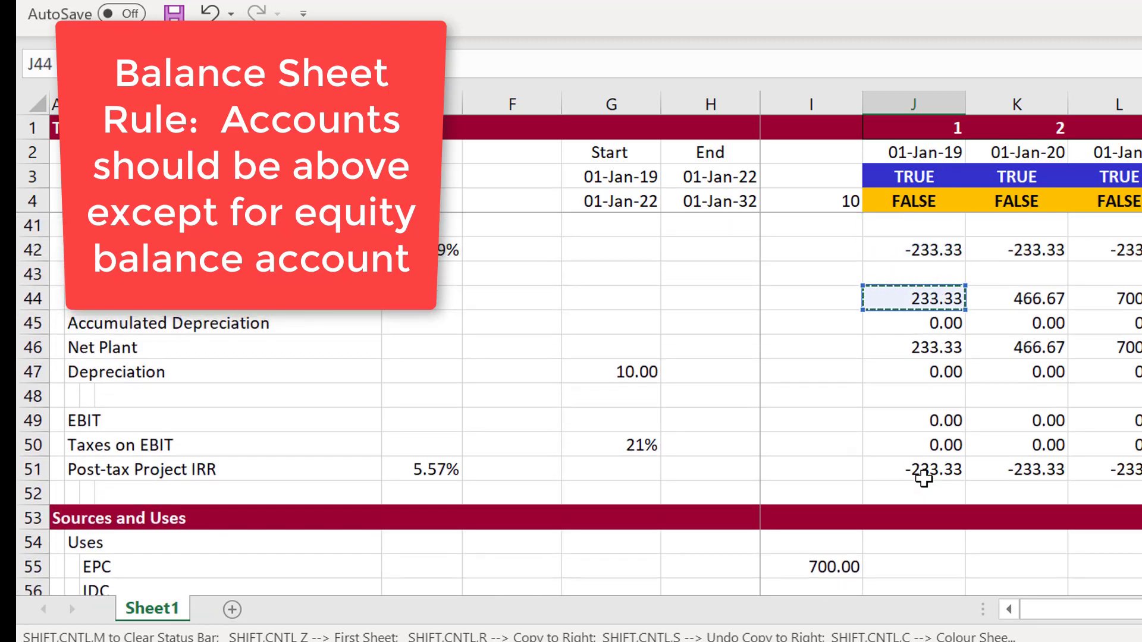
{"action": "key", "text": "Return"}
Step: Set Less: Accumulated Depreciation in J165 to the negative of the Operations section's Accumulated Depreciation in the same column
{"action": "type", "text": "="}
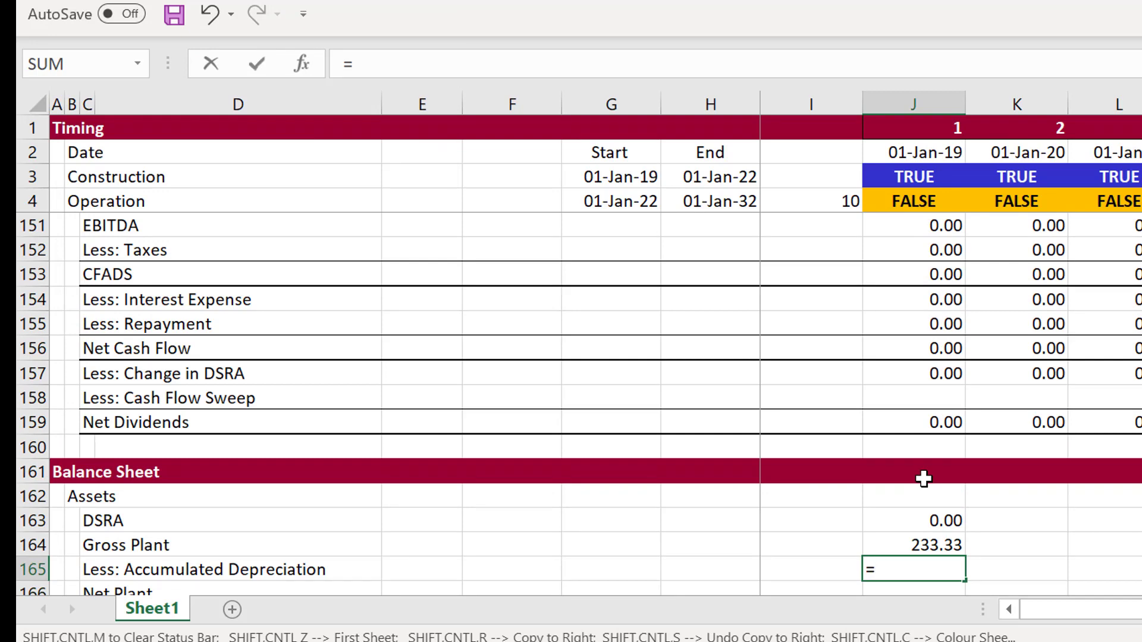
{"action": "type", "text": "-"}
{"action": "key", "text": "Up"}
{"action": "key", "text": "Up"}
{"action": "key", "text": "Up"}
{"action": "key", "text": "Up"}
{"action": "key", "text": "Up"}
{"action": "key", "text": "Up"}
{"action": "key", "text": "Up"}
{"action": "key", "text": "Up"}
{"action": "key", "text": "Up"}
{"action": "key", "text": "Up"}
{"action": "key", "text": "Up"}
{"action": "key", "text": "Up"}
{"action": "key", "text": "Up"}
{"action": "key", "text": "Up"}
{"action": "key", "text": "Up"}
{"action": "key", "text": "Up"}
{"action": "key", "text": "Up"}
{"action": "key", "text": "Up"}
{"action": "key", "text": "Up"}
{"action": "key", "text": "Up"}
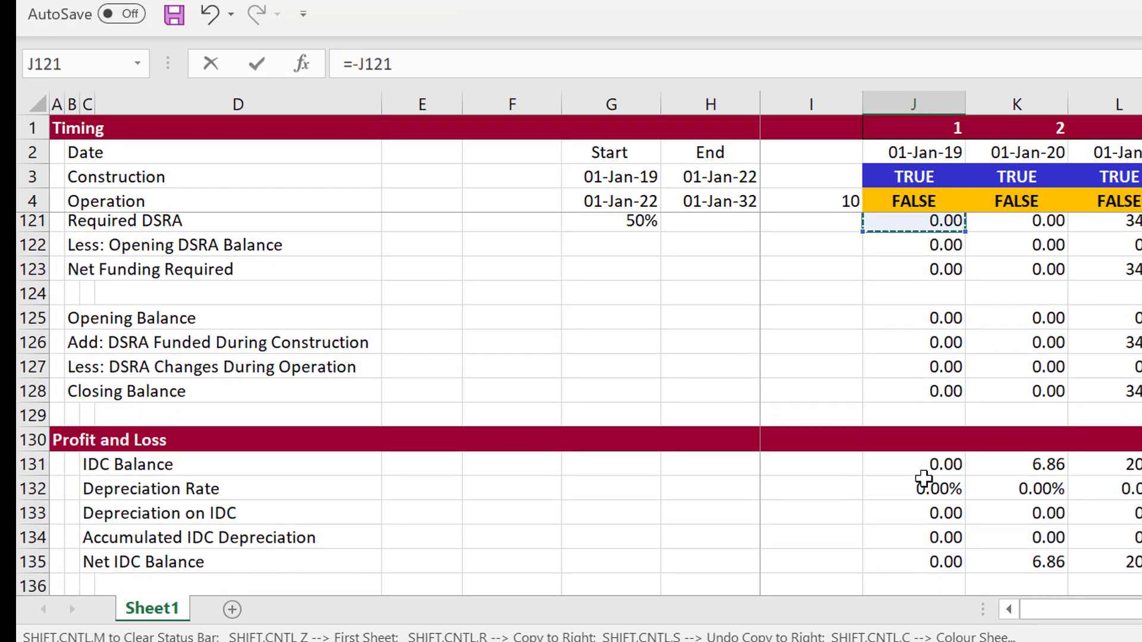
{"action": "key", "text": "Up"}
{"action": "key", "text": "Up"}
{"action": "key", "text": "Up"}
{"action": "key", "text": "Up"}
{"action": "key", "text": "Up"}
{"action": "key", "text": "Up"}
{"action": "key", "text": "Up"}
{"action": "key", "text": "Up"}
{"action": "key", "text": "Up"}
{"action": "key", "text": "Up"}
{"action": "key", "text": "Up"}
{"action": "key", "text": "Up"}
{"action": "key", "text": "Up"}
{"action": "key", "text": "Up"}
{"action": "key", "text": "Up"}
{"action": "key", "text": "Up"}
{"action": "key", "text": "Up"}
{"action": "key", "text": "Up"}
{"action": "key", "text": "Up"}
{"action": "key", "text": "Up"}
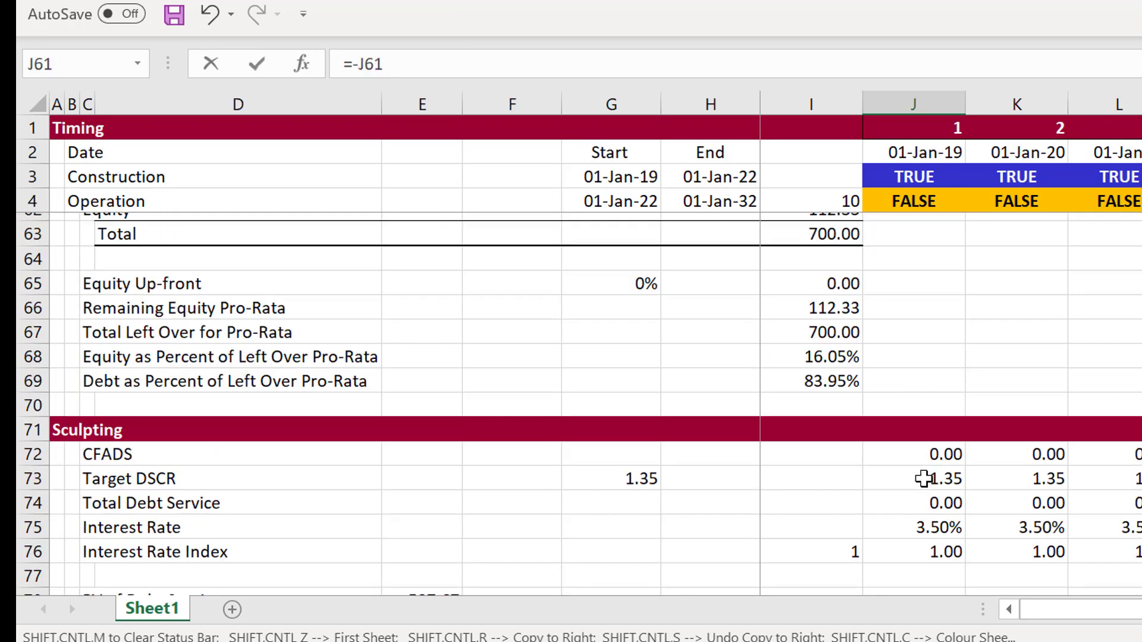
{"action": "key", "text": "Up"}
{"action": "key", "text": "Up"}
{"action": "key", "text": "Up"}
{"action": "key", "text": "Up"}
{"action": "key", "text": "Up"}
{"action": "key", "text": "Up"}
{"action": "key", "text": "Up"}
{"action": "key", "text": "Up"}
{"action": "key", "text": "Up"}
{"action": "key", "text": "Up"}
{"action": "key", "text": "Up"}
{"action": "key", "text": "Up"}
{"action": "key", "text": "Up"}
{"action": "key", "text": "Up"}
{"action": "key", "text": "Up"}
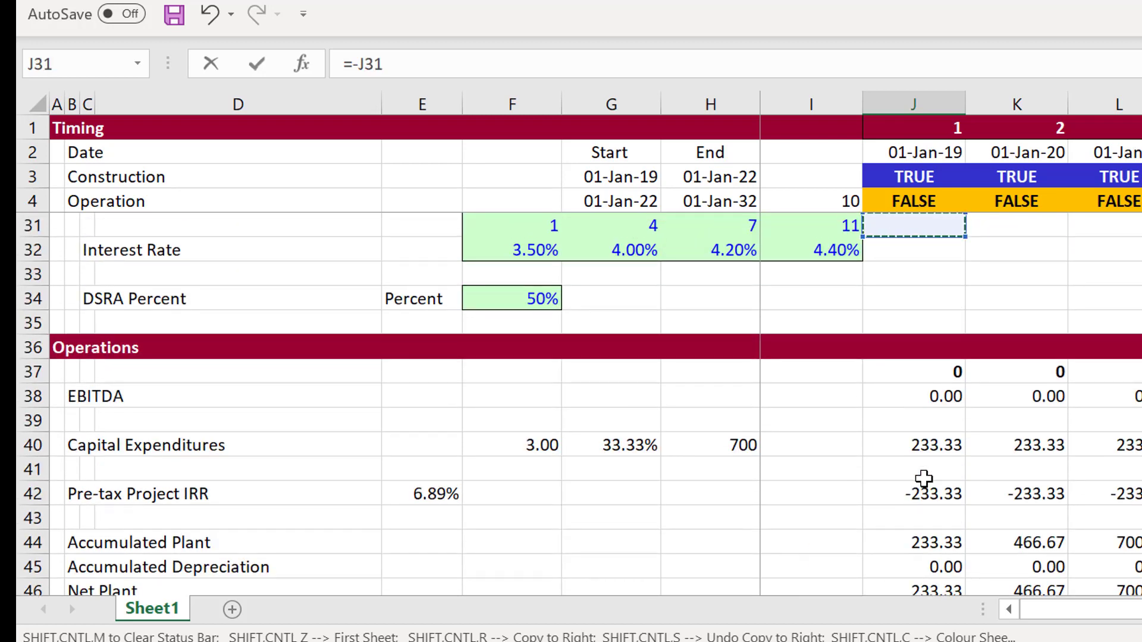
{"action": "key", "text": "Down"}
{"action": "key", "text": "Down"}
{"action": "key", "text": "Down"}
{"action": "key", "text": "Down"}
{"action": "key", "text": "Down"}
{"action": "key", "text": "Down"}
{"action": "key", "text": "Down"}
{"action": "key", "text": "Down"}
{"action": "key", "text": "Down"}
{"action": "key", "text": "Down"}
{"action": "key", "text": "Down"}
{"action": "key", "text": "Down"}
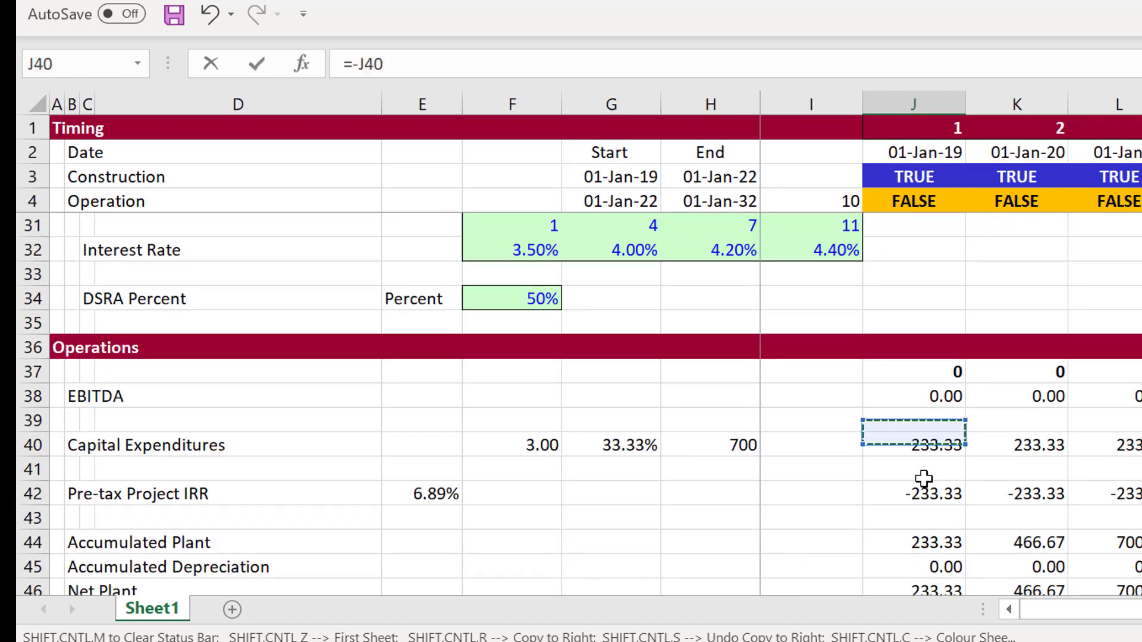
{"action": "key", "text": "Down"}
{"action": "key", "text": "Escape"}
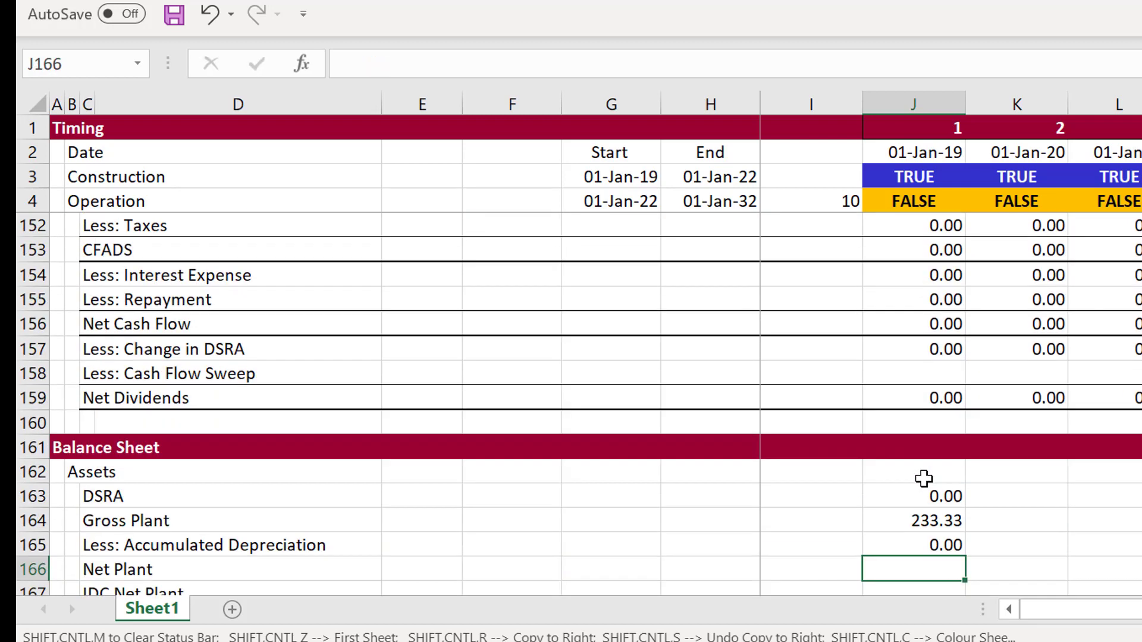
Step: Delete the Net Plant row 166 from the Balance Sheet's Assets block
{"action": "key", "text": "Down"}
{"action": "key", "text": "Down"}
{"action": "key", "text": "Up"}
{"action": "key", "text": "Up"}
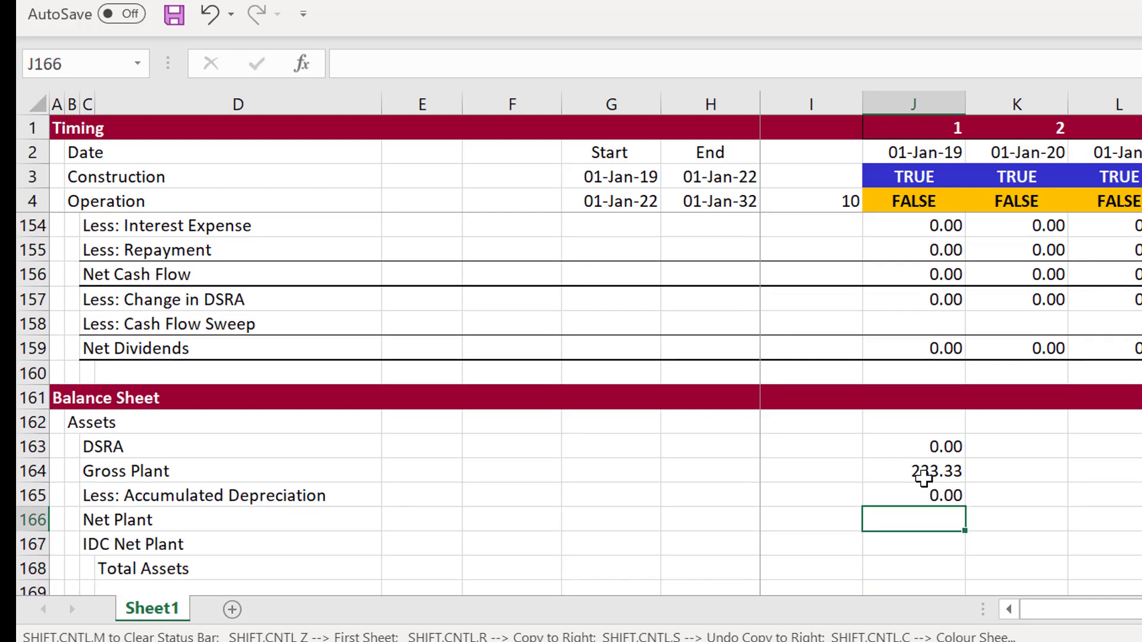
{"action": "key", "text": "shift+space"}
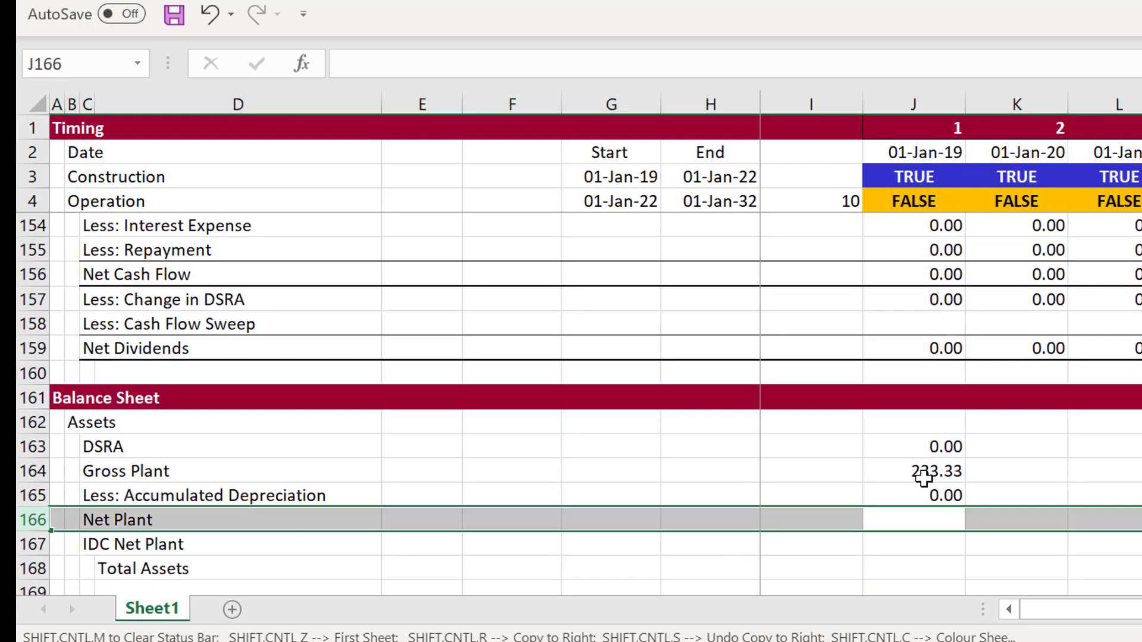
{"action": "key", "text": "ctrl+minus"}
{"action": "key", "text": "Right"}
{"action": "key", "text": "Right"}
{"action": "key", "text": "Left"}
{"action": "key", "text": "Left"}
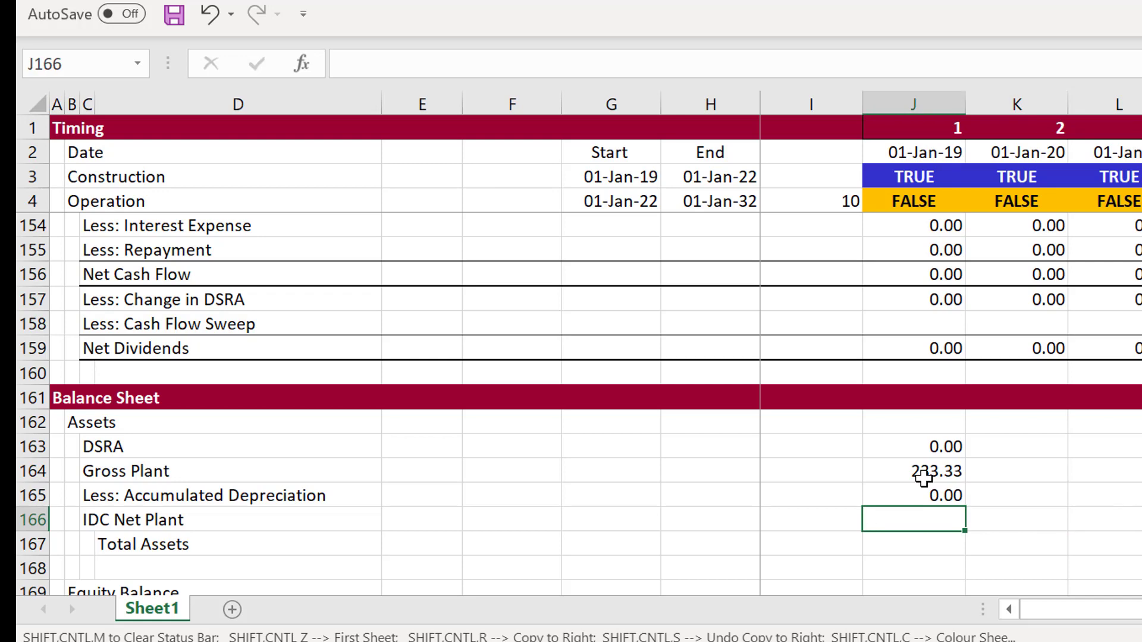
Step: Link the Balance Sheet's IDC Net Plant in J166 to the Net IDC Balance row of the Profit and Loss section in the same column
{"action": "key", "text": "Up"}
{"action": "key", "text": "Up"}
{"action": "key", "text": "Up"}
{"action": "key", "text": "Up"}
{"action": "key", "text": "Up"}
{"action": "key", "text": "Up"}
{"action": "key", "text": "Up"}
{"action": "key", "text": "Up"}
{"action": "key", "text": "Up"}
{"action": "key", "text": "Up"}
{"action": "key", "text": "Up"}
{"action": "key", "text": "Up"}
{"action": "key", "text": "Up"}
{"action": "key", "text": "Up"}
{"action": "key", "text": "Up"}
{"action": "key", "text": "Up"}
{"action": "key", "text": "Up"}
{"action": "key", "text": "Up"}
{"action": "key", "text": "Up"}
{"action": "key", "text": "Up"}
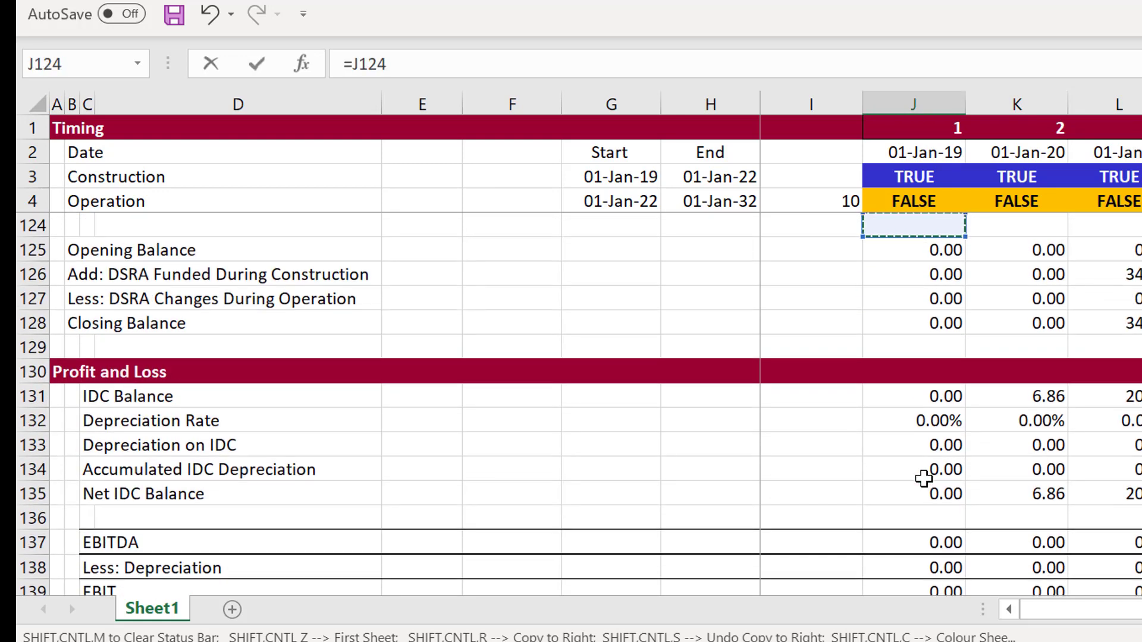
{"action": "key", "text": "Up"}
{"action": "key", "text": "Up"}
{"action": "key", "text": "Up"}
{"action": "key", "text": "Up"}
{"action": "key", "text": "Up"}
{"action": "key", "text": "Up"}
{"action": "key", "text": "Up"}
{"action": "key", "text": "Up"}
{"action": "key", "text": "Up"}
{"action": "key", "text": "Up"}
{"action": "key", "text": "Up"}
{"action": "key", "text": "Up"}
{"action": "key", "text": "Up"}
{"action": "key", "text": "Up"}
{"action": "key", "text": "Up"}
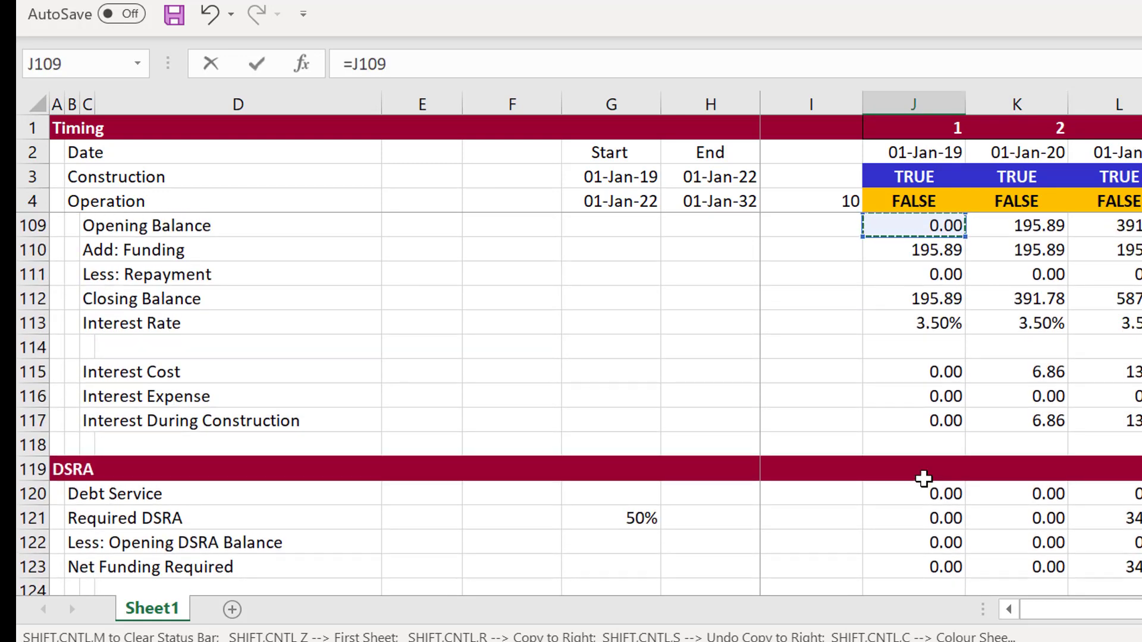
{"action": "key", "text": "Up"}
{"action": "key", "text": "Up"}
{"action": "key", "text": "Up"}
{"action": "key", "text": "Up"}
{"action": "key", "text": "Up"}
{"action": "key", "text": "Up"}
{"action": "key", "text": "Up"}
{"action": "key", "text": "Up"}
{"action": "key", "text": "Up"}
{"action": "key", "text": "Up"}
{"action": "key", "text": "Up"}
{"action": "key", "text": "Up"}
{"action": "key", "text": "Up"}
{"action": "key", "text": "Up"}
{"action": "key", "text": "Up"}
{"action": "key", "text": "Up"}
{"action": "key", "text": "Up"}
{"action": "key", "text": "Up"}
{"action": "key", "text": "Up"}
{"action": "key", "text": "Up"}
{"action": "key", "text": "Up"}
{"action": "key", "text": "Up"}
{"action": "key", "text": "Up"}
{"action": "key", "text": "Up"}
{"action": "key", "text": "Up"}
{"action": "key", "text": "Up"}
{"action": "key", "text": "Up"}
{"action": "key", "text": "Up"}
{"action": "key", "text": "Up"}
{"action": "key", "text": "Up"}
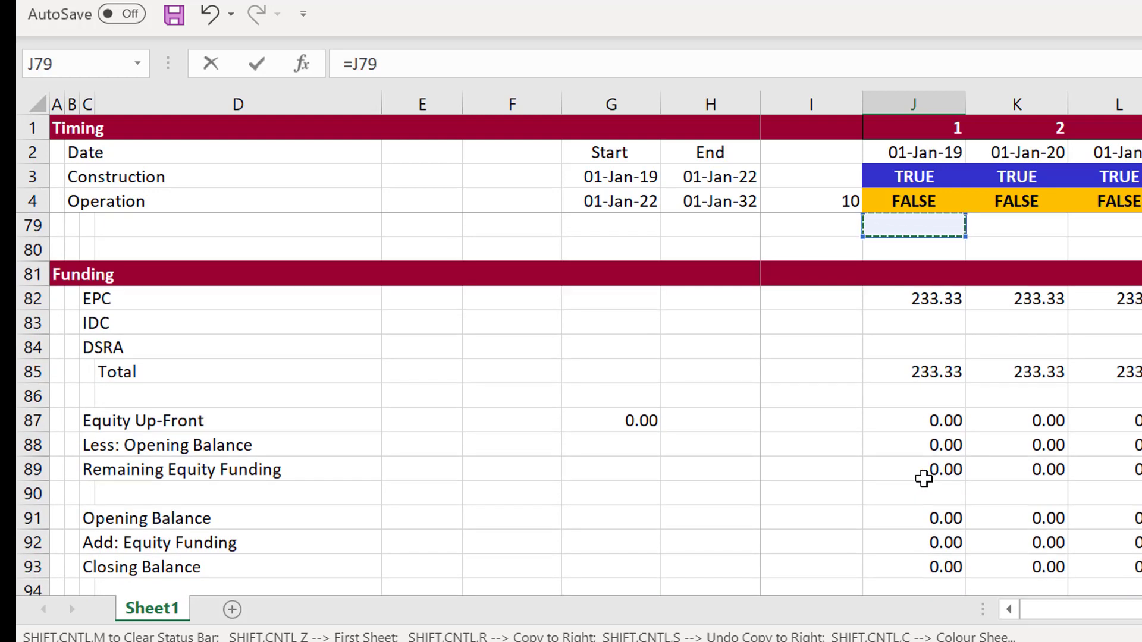
{"action": "key", "text": "Page_Down"}
{"action": "key", "text": "Page_Up"}
{"action": "key", "text": "Page_Up"}
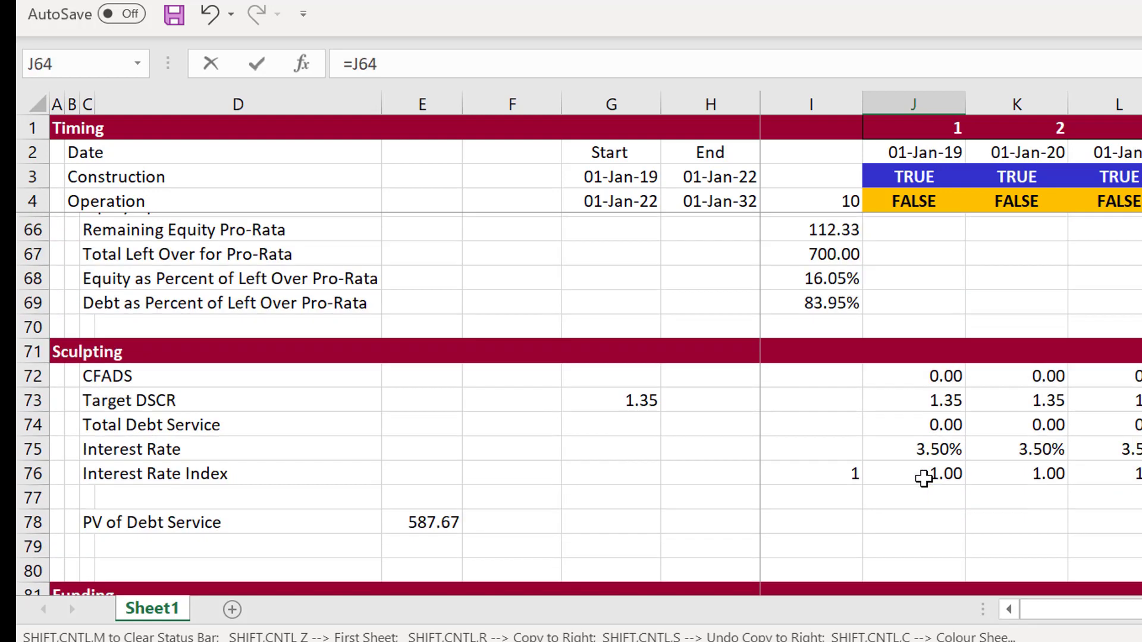
{"action": "scroll", "coordinate": [924, 479], "scroll_direction": "down", "scroll_amount": 2}
{"action": "key", "text": "Page_Down"}
{"action": "key", "text": "Page_Down"}
{"action": "key", "text": "Page_Down"}
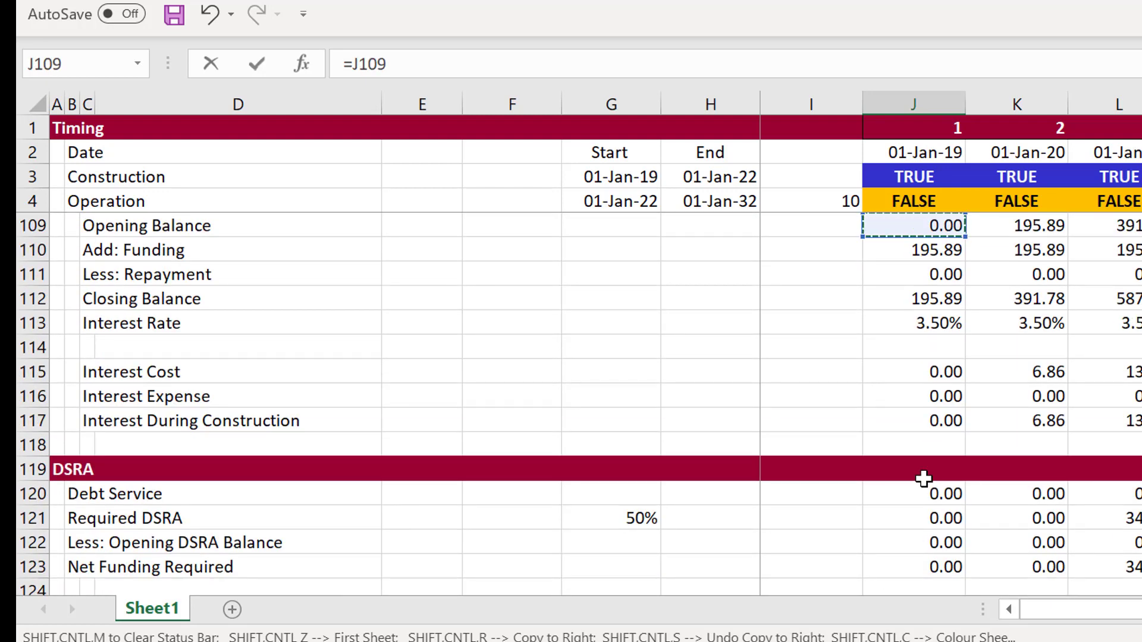
{"action": "key", "text": "Page_Down"}
{"action": "key", "text": "Down"}
{"action": "key", "text": "Down"}
{"action": "key", "text": "Down"}
{"action": "key", "text": "Down"}
{"action": "key", "text": "Down"}
{"action": "key", "text": "Down"}
{"action": "key", "text": "Down"}
{"action": "key", "text": "Down"}
{"action": "key", "text": "Down"}
{"action": "key", "text": "Down"}
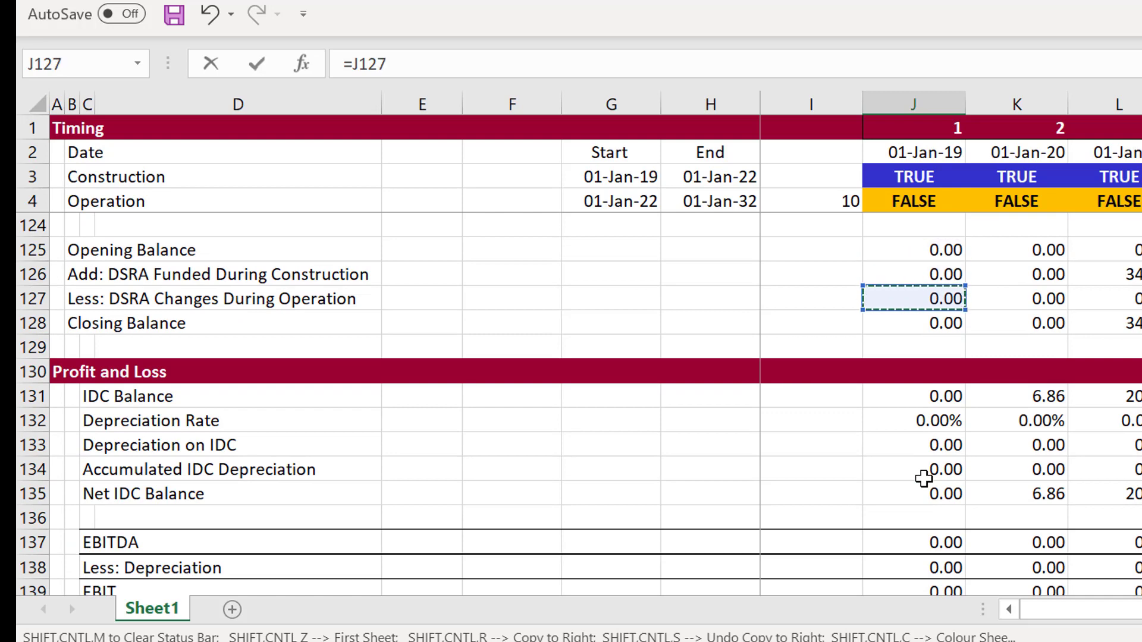
{"action": "key", "text": "Escape"}
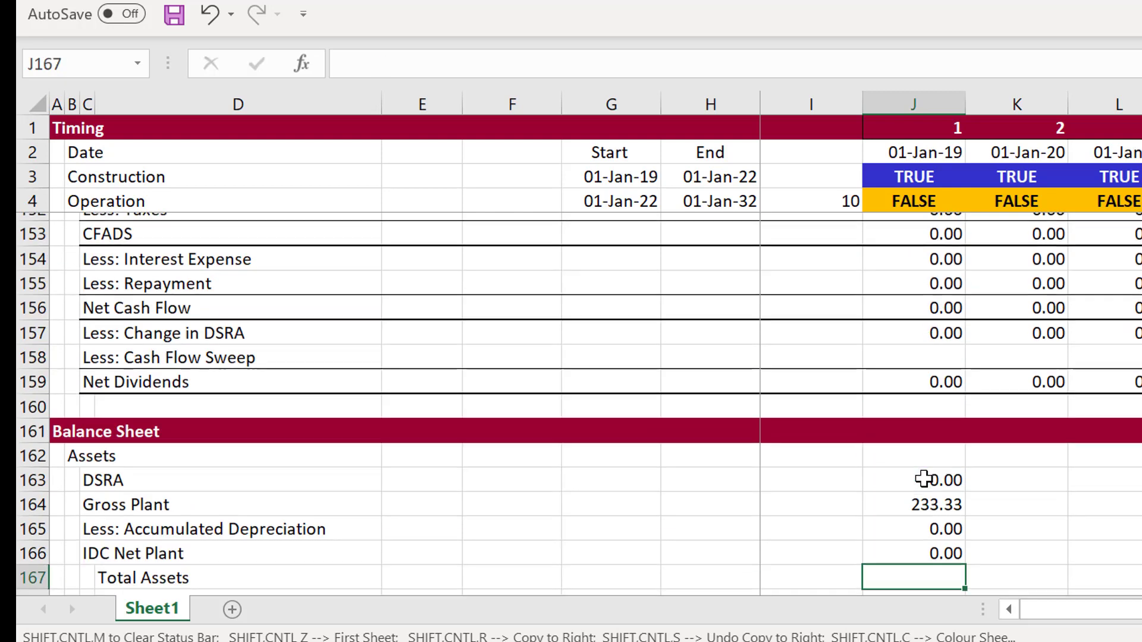
Step: Calculate Total Assets in J167 as the sum of the asset rows from DSRA through IDC Net Plant
{"action": "key", "text": "Down"}
{"action": "key", "text": "Up"}
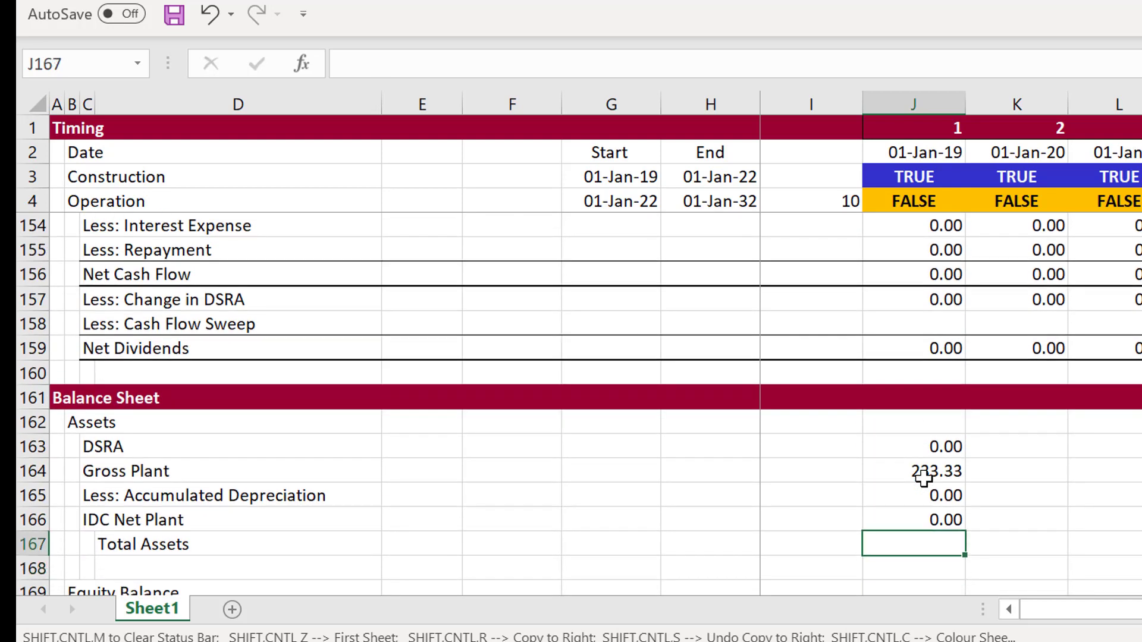
{"action": "key", "text": "alt+equal"}
{"action": "key", "text": "Return"}
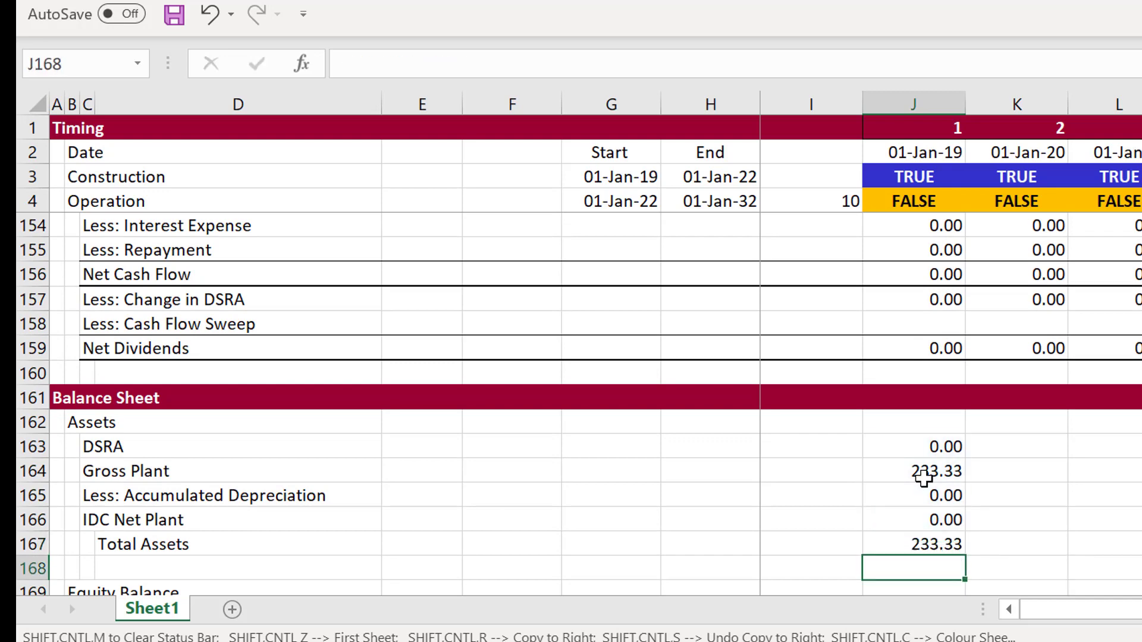
Step: Set the Equity Balance's Opening Balance in J170 to the prior period's Closing Balance, =I174
{"action": "key", "text": "Down"}
{"action": "key", "text": "Down"}
{"action": "scroll", "coordinate": [924, 477], "scroll_direction": "down", "scroll_amount": 1}
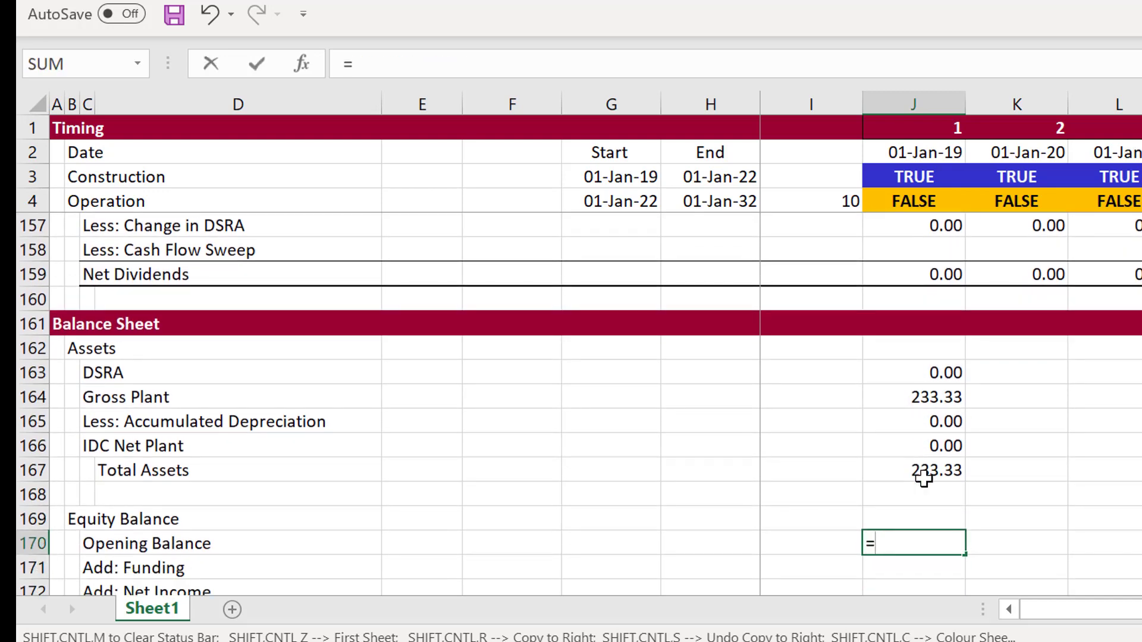
{"action": "type", "text": "="}
{"action": "key", "text": "Down"}
{"action": "key", "text": "Down"}
{"action": "key", "text": "Down"}
{"action": "key", "text": "Down"}
{"action": "key", "text": "Down"}
{"action": "key", "text": "Up"}
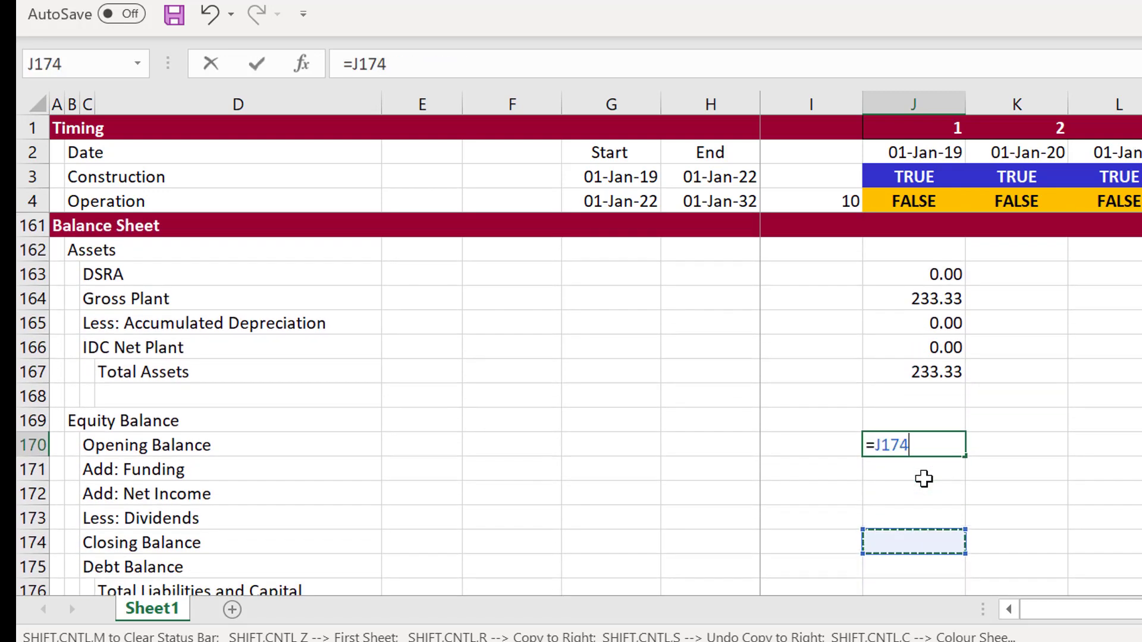
{"action": "key", "text": "Left"}
{"action": "key", "text": "Return"}
Step: Link the Equity Balance's Add: Funding in J171 to Equity Funding under Period by Period Sources, =J104
{"action": "type", "text": "="}
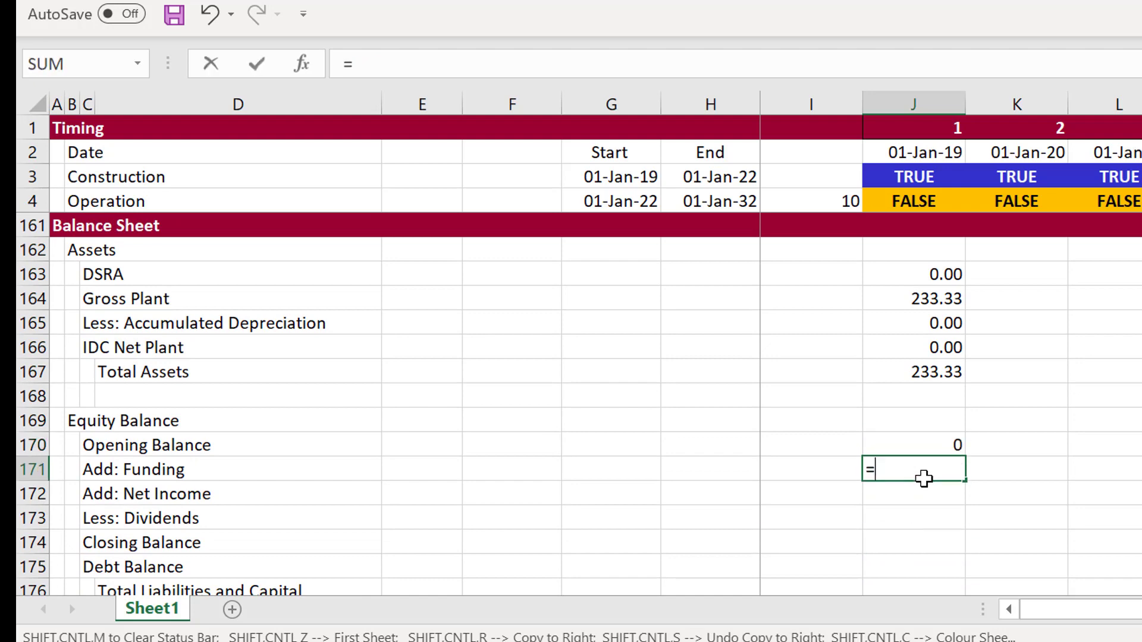
{"action": "key", "text": "Page_Up"}
{"action": "key", "text": "Page_Up"}
{"action": "key", "text": "Page_Up"}
{"action": "key", "text": "Page_Up"}
{"action": "key", "text": "Page_Up"}
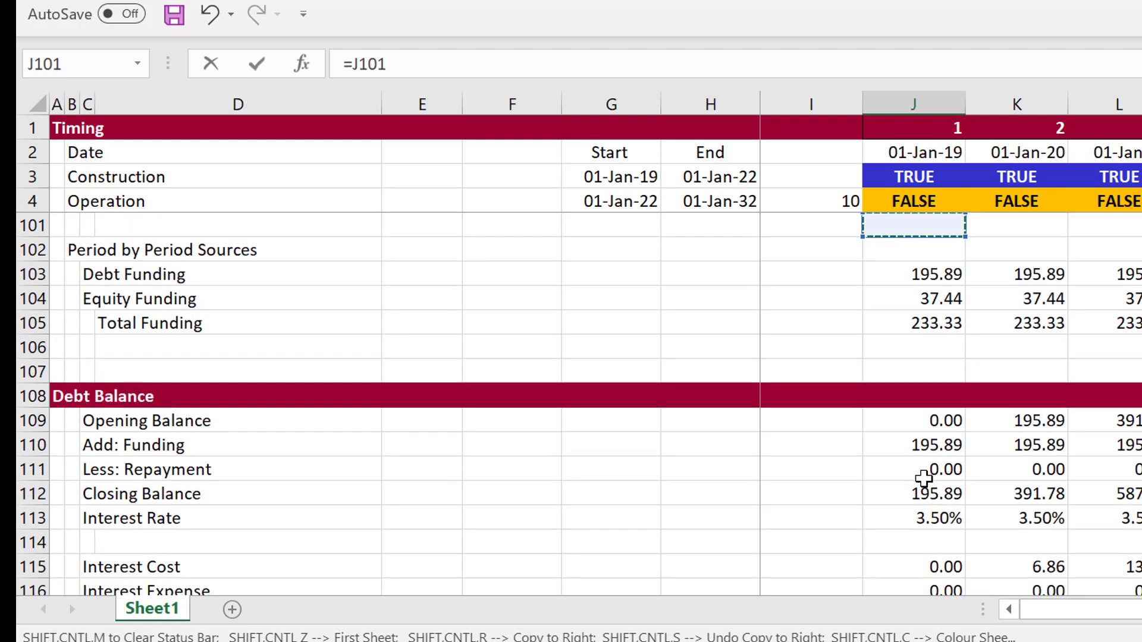
{"action": "key", "text": "Up"}
{"action": "key", "text": "Down"}
{"action": "key", "text": "Down"}
{"action": "key", "text": "Down"}
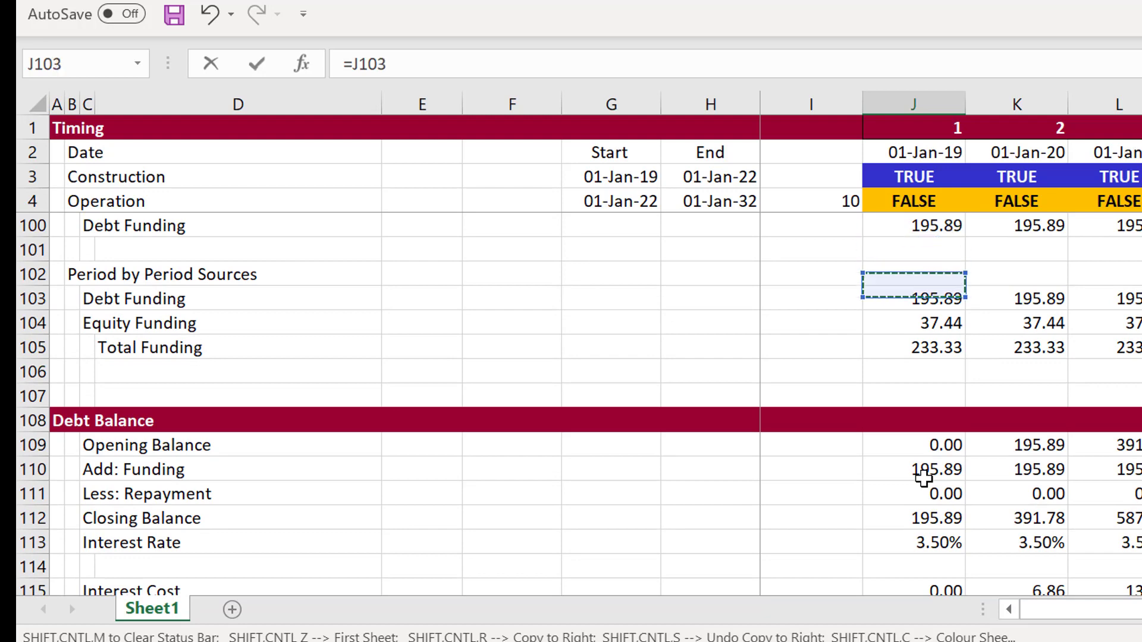
{"action": "key", "text": "Down"}
{"action": "key", "text": "Return"}
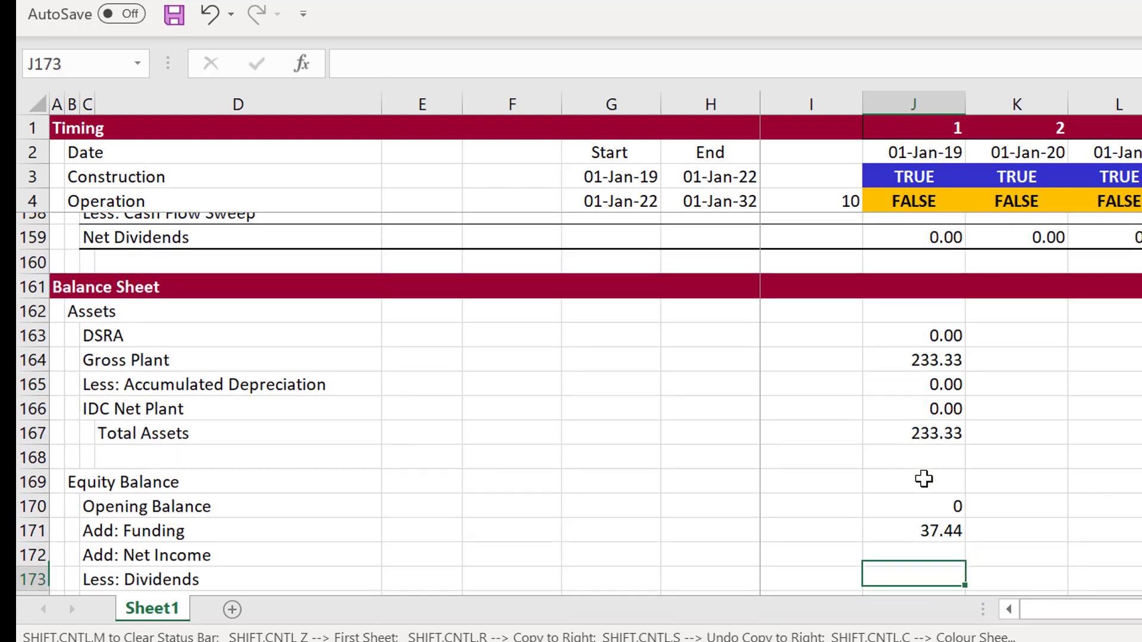
Step: Link the Equity Balance's Add: Net Income in J172 to Net Income in the Profit and Loss section, =J148
{"action": "type", "text": "="}
{"action": "key", "text": "Page_Up"}
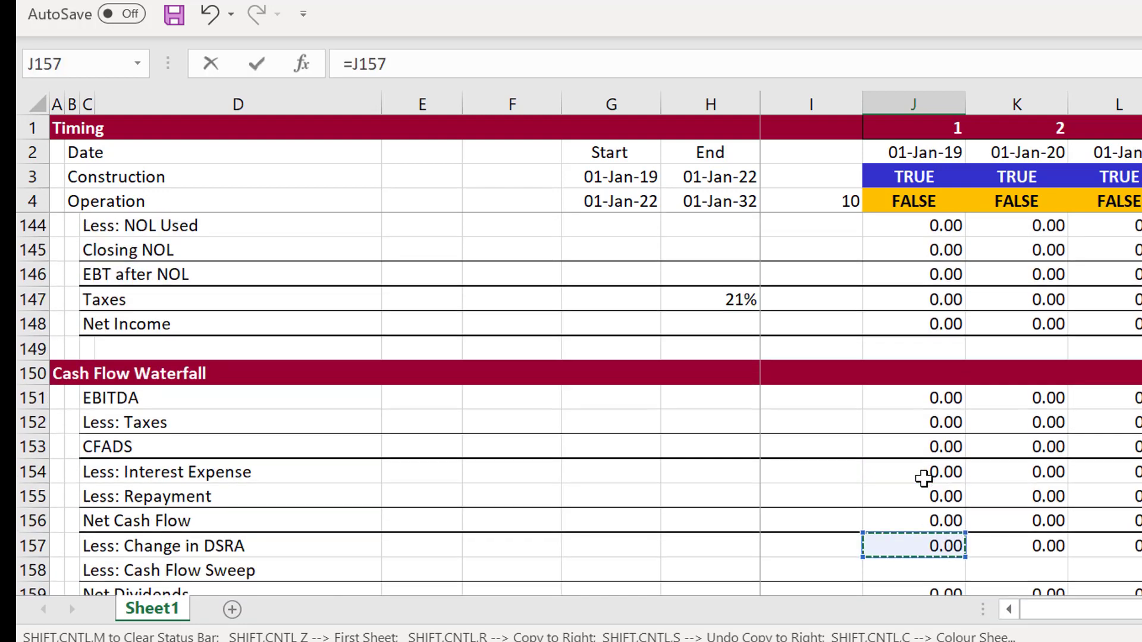
{"action": "key", "text": "Up"}
{"action": "key", "text": "Up"}
{"action": "key", "text": "Up"}
{"action": "key", "text": "Up"}
{"action": "key", "text": "Up"}
{"action": "key", "text": "Up"}
{"action": "key", "text": "Up"}
{"action": "key", "text": "Up"}
{"action": "key", "text": "Up"}
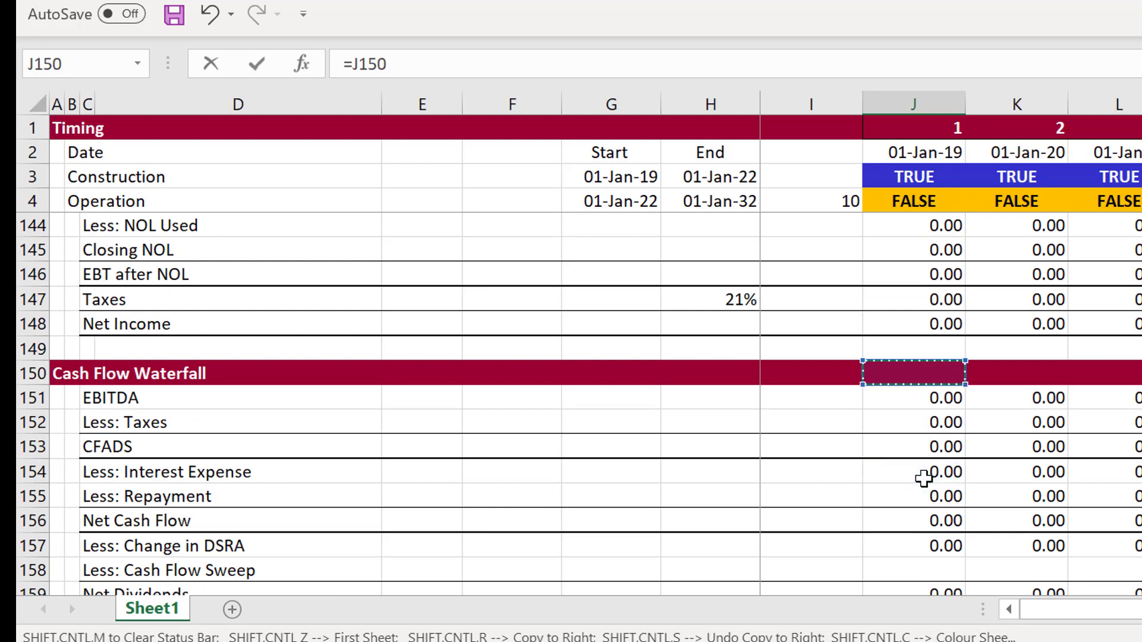
{"action": "key", "text": "Return"}
Step: Link the Equity Balance's Less: Dividends in J173 to Net Dividends in the Cash Flow Waterfall, =J159
{"action": "type", "text": "="}
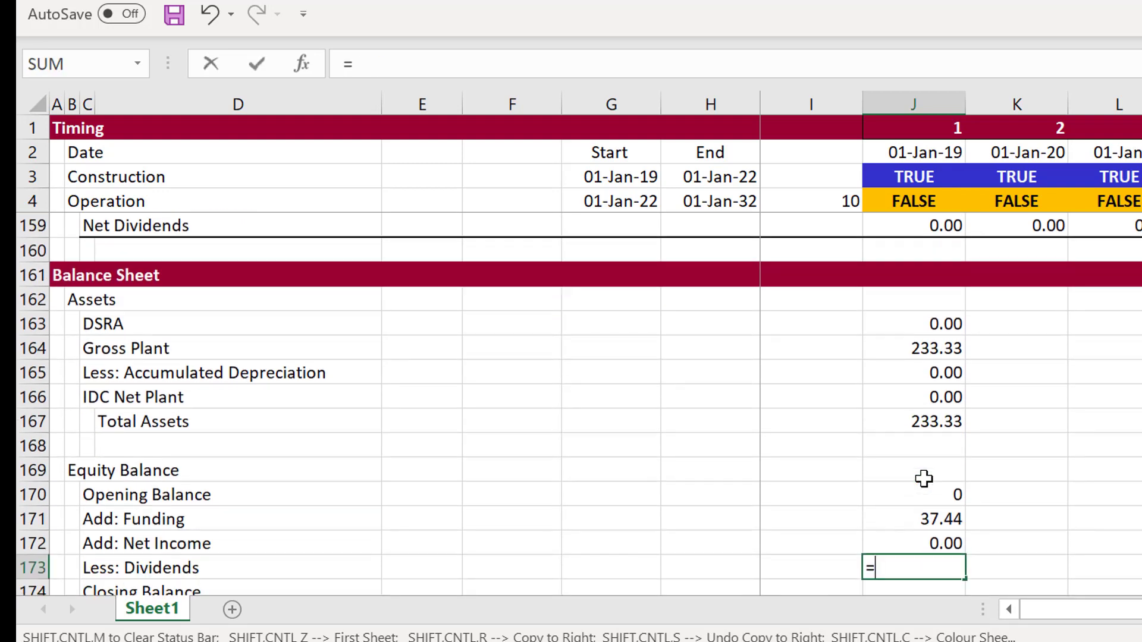
{"action": "key", "text": "Page_Up"}
{"action": "key", "text": "Down"}
{"action": "key", "text": "Down"}
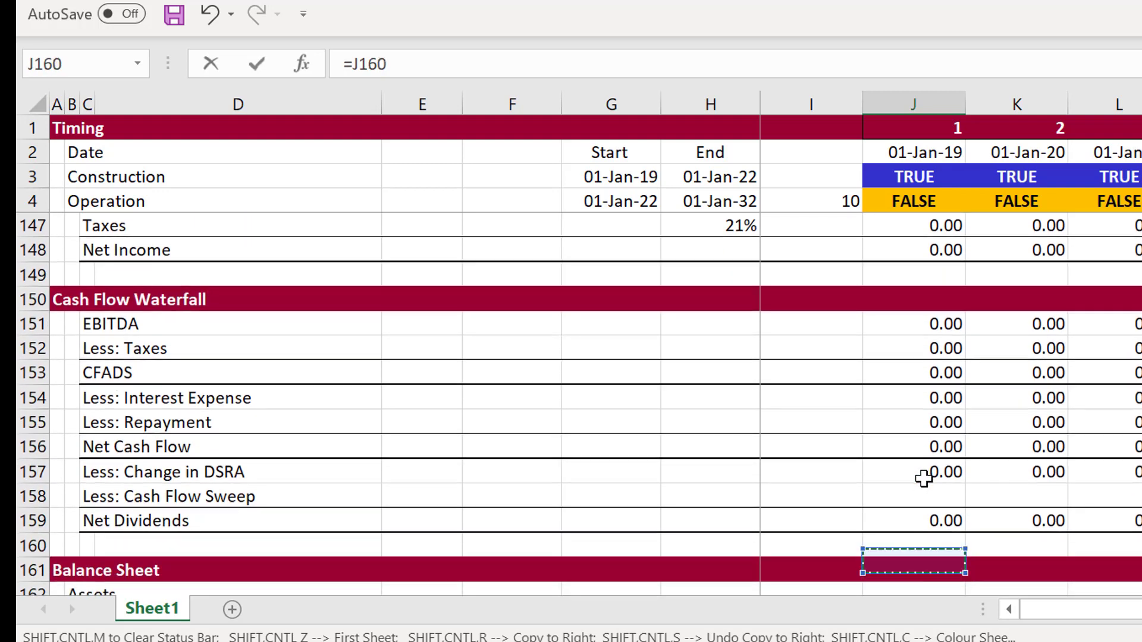
{"action": "key", "text": "Up"}
{"action": "key", "text": "Return"}
{"action": "key", "text": "Down"}
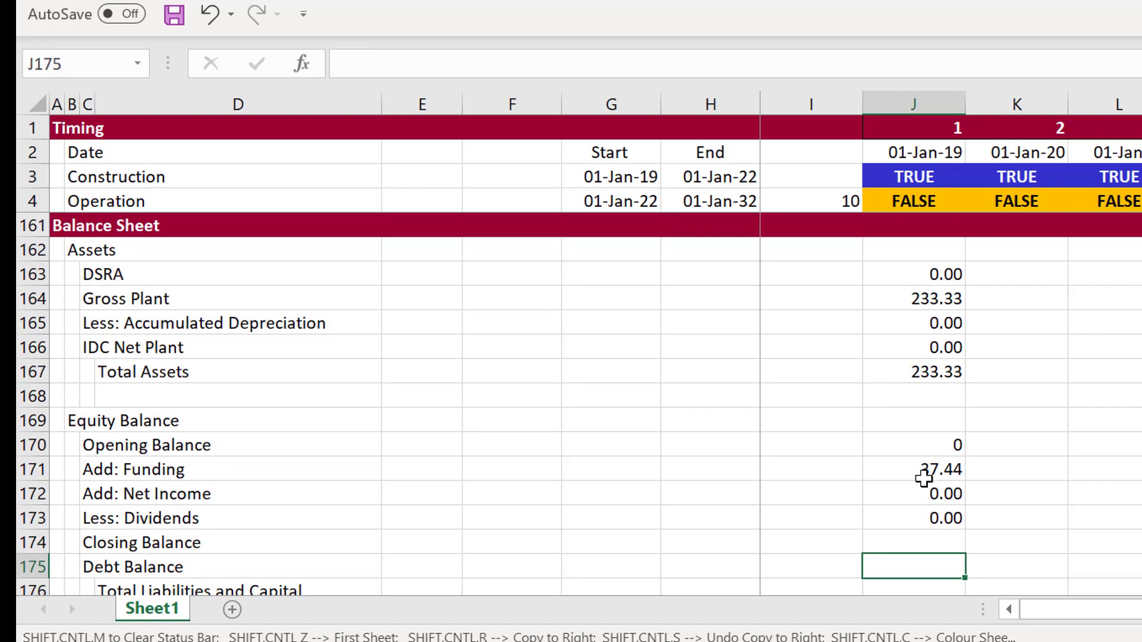
Step: Calculate the Equity Balance's Closing Balance in J174 as opening balance plus funding plus net income less dividends, =J170+J171+J172-J173
{"action": "key", "text": "Up"}
{"action": "type", "text": "="}
{"action": "key", "text": "Up"}
{"action": "key", "text": "Up"}
{"action": "key", "text": "Up"}
{"action": "key", "text": "Up"}
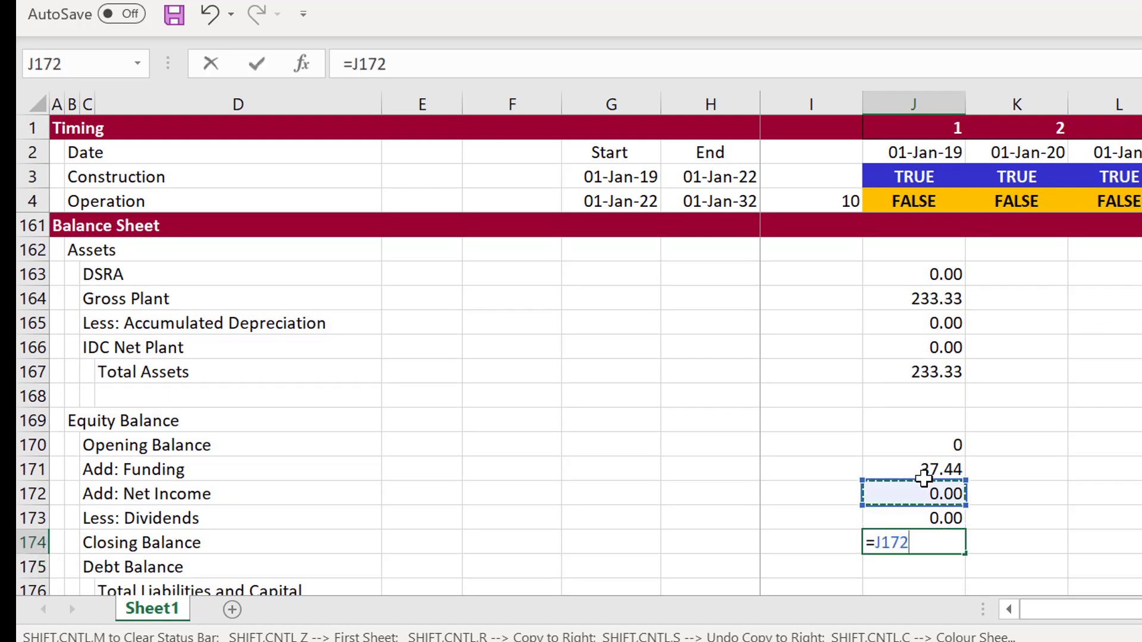
{"action": "type", "text": "+"}
{"action": "key", "text": "Down"}
{"action": "key", "text": "Down"}
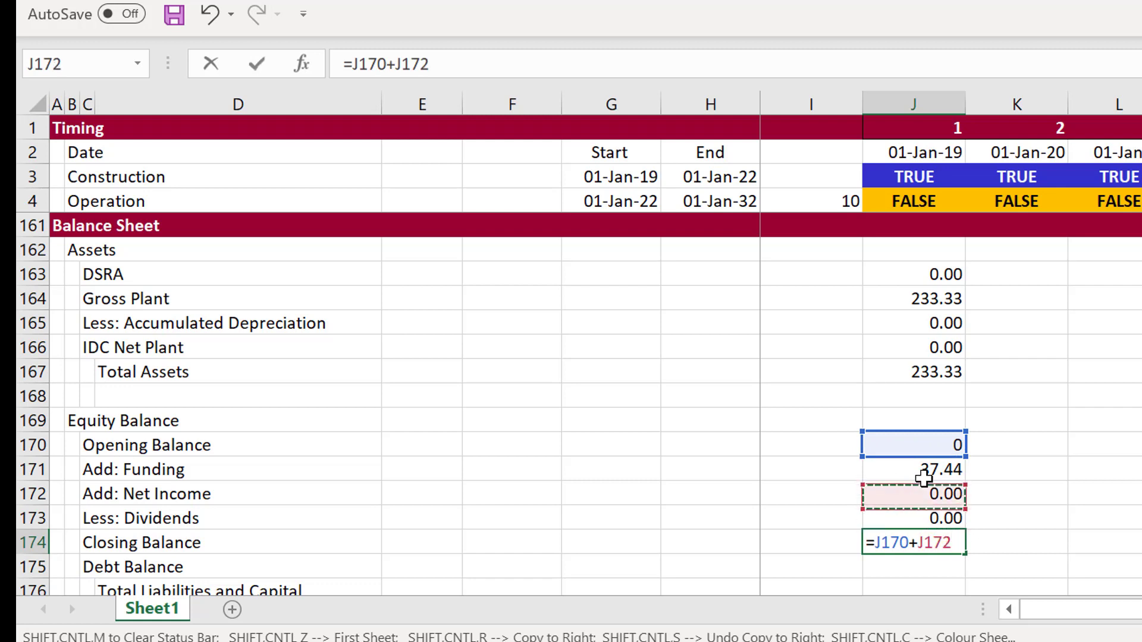
{"action": "key", "text": "Up"}
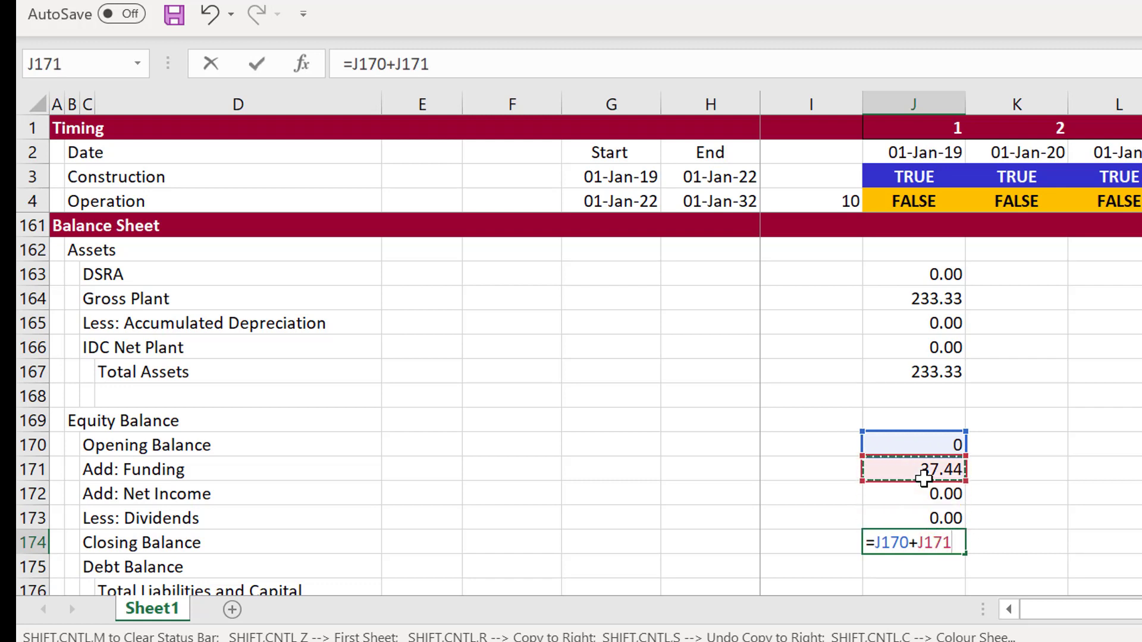
{"action": "type", "text": "+"}
{"action": "key", "text": "Up"}
{"action": "key", "text": "Up"}
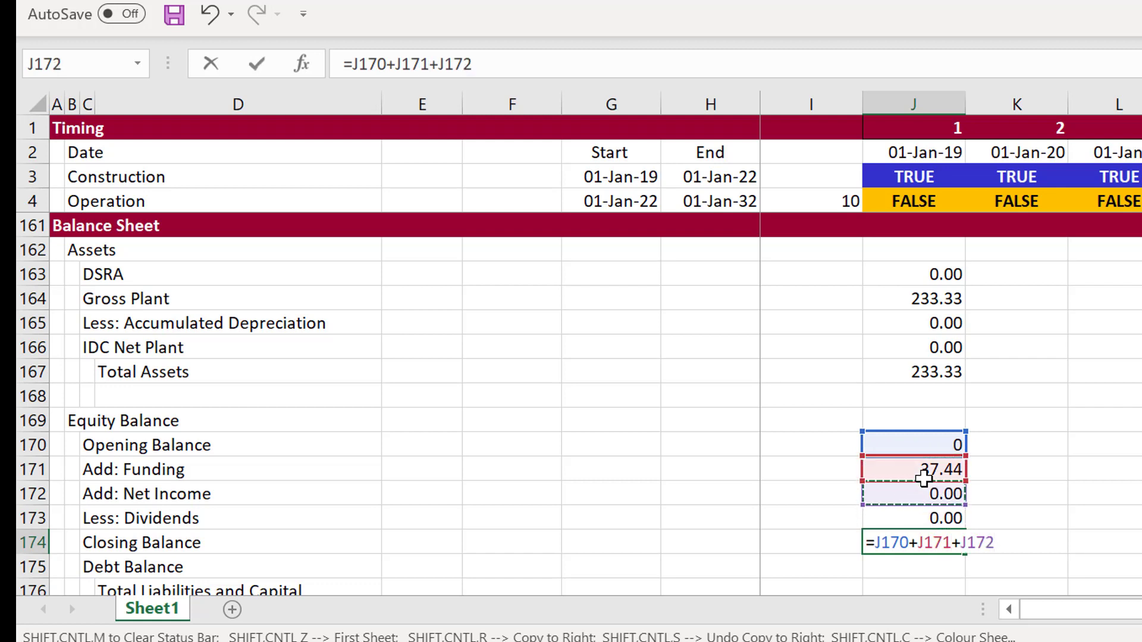
{"action": "type", "text": "-"}
{"action": "key", "text": "Up"}
{"action": "key", "text": "Return"}
{"action": "key", "text": "Return"}
{"action": "key", "text": "Return"}
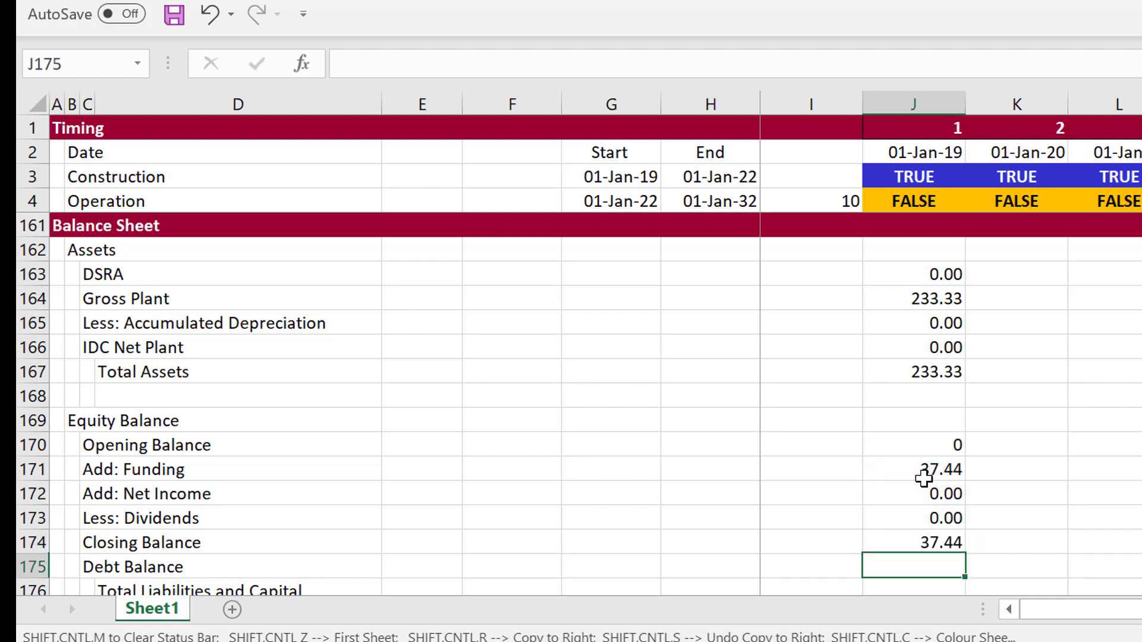
Step: Link the Balance Sheet's Debt Balance in J175 to the Closing Balance in the Debt Balance section, =J112
{"action": "key", "text": "Up"}
{"action": "key", "text": "Up"}
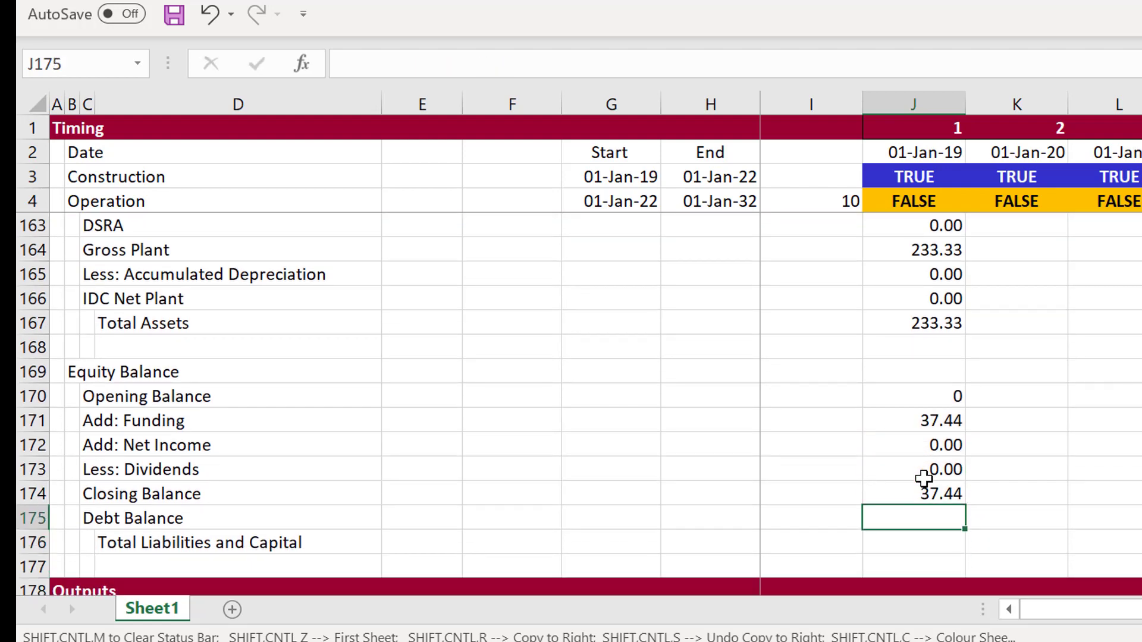
{"action": "type", "text": "="}
{"action": "key", "text": "Page_Up"}
{"action": "key", "text": "Up"}
{"action": "key", "text": "Up"}
{"action": "key", "text": "Up"}
{"action": "key", "text": "Up"}
{"action": "key", "text": "Up"}
{"action": "key", "text": "Up"}
{"action": "key", "text": "Up"}
{"action": "key", "text": "Up"}
{"action": "key", "text": "Up"}
{"action": "key", "text": "Up"}
{"action": "key", "text": "Up"}
{"action": "key", "text": "Up"}
{"action": "key", "text": "Up"}
{"action": "key", "text": "Up"}
{"action": "key", "text": "Up"}
{"action": "key", "text": "Up"}
{"action": "key", "text": "Up"}
{"action": "key", "text": "Up"}
{"action": "key", "text": "Up"}
{"action": "key", "text": "Up"}
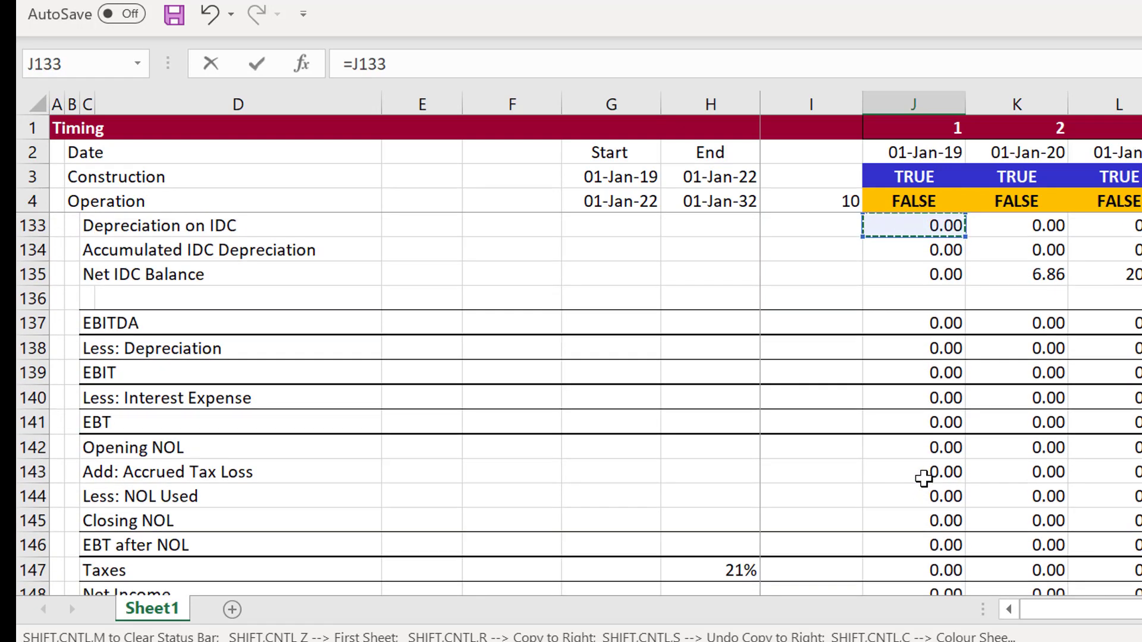
{"action": "key", "text": "Page_Up"}
{"action": "key", "text": "Page_Up"}
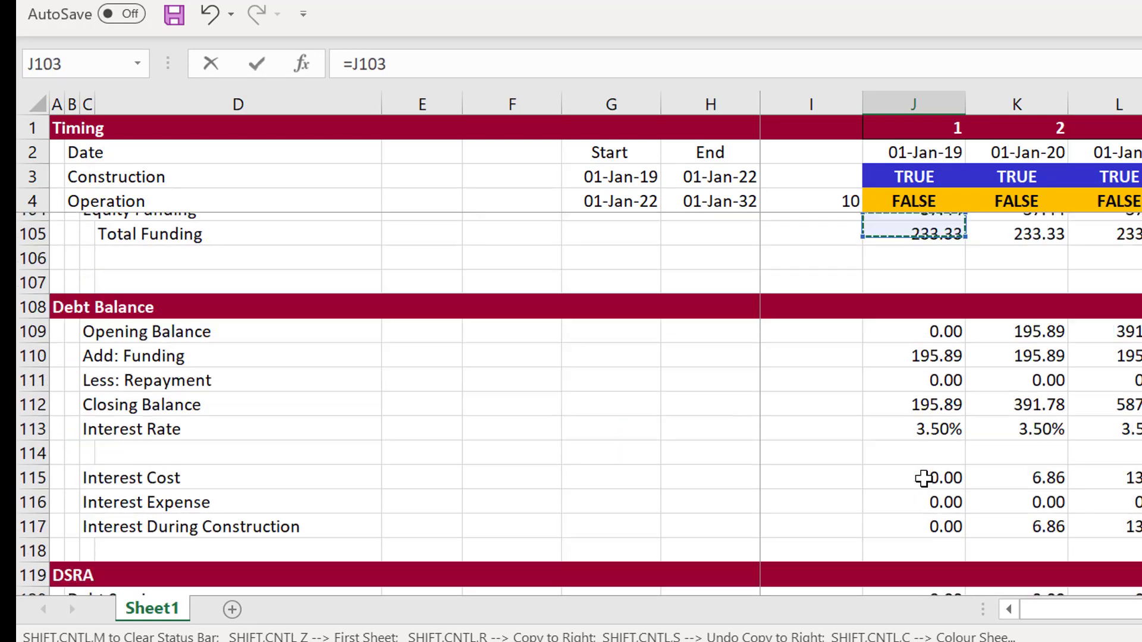
{"action": "key", "text": "Down"}
{"action": "key", "text": "Down"}
{"action": "key", "text": "Down"}
{"action": "key", "text": "Down"}
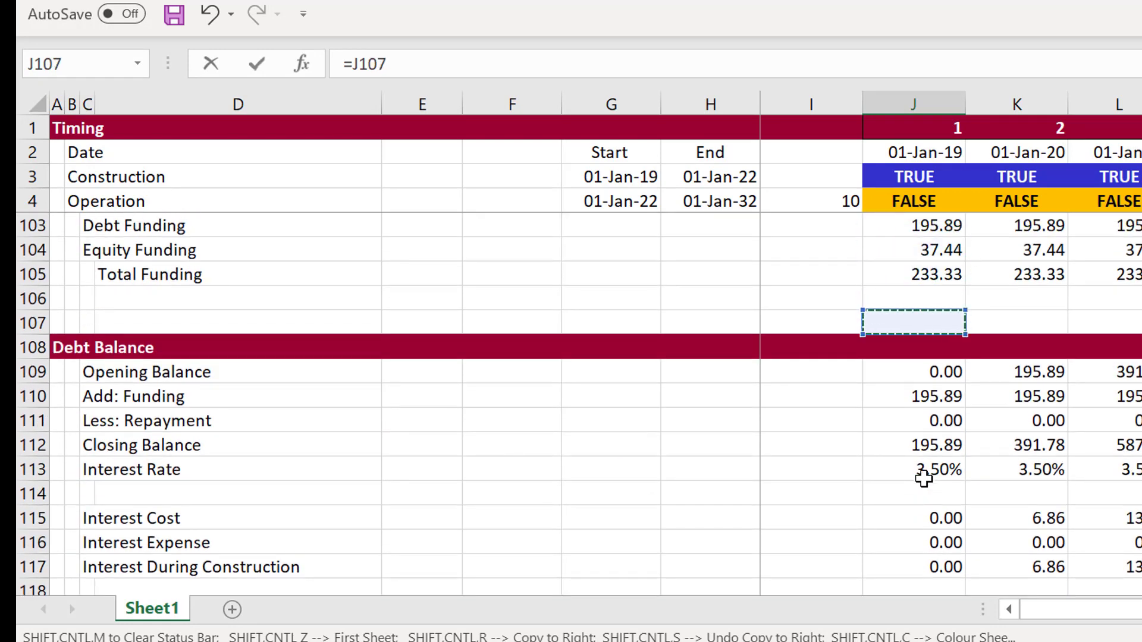
{"action": "key", "text": "Down"}
{"action": "key", "text": "Down"}
{"action": "key", "text": "Down"}
{"action": "key", "text": "Down"}
{"action": "key", "text": "Down"}
{"action": "key", "text": "Escape"}
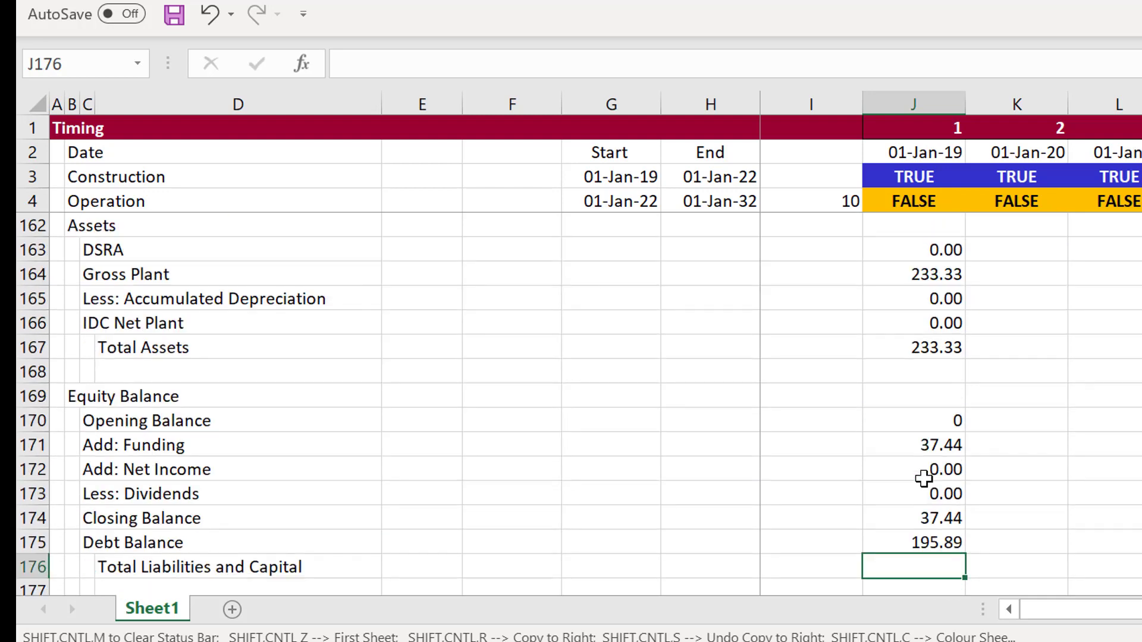
Step: Calculate Total Liabilities and Capital in J176 as debt balance plus equity closing balance, =J175+J174
{"action": "key", "text": "Down"}
{"action": "key", "text": "Up"}
{"action": "key", "text": "Up"}
{"action": "key", "text": "Down"}
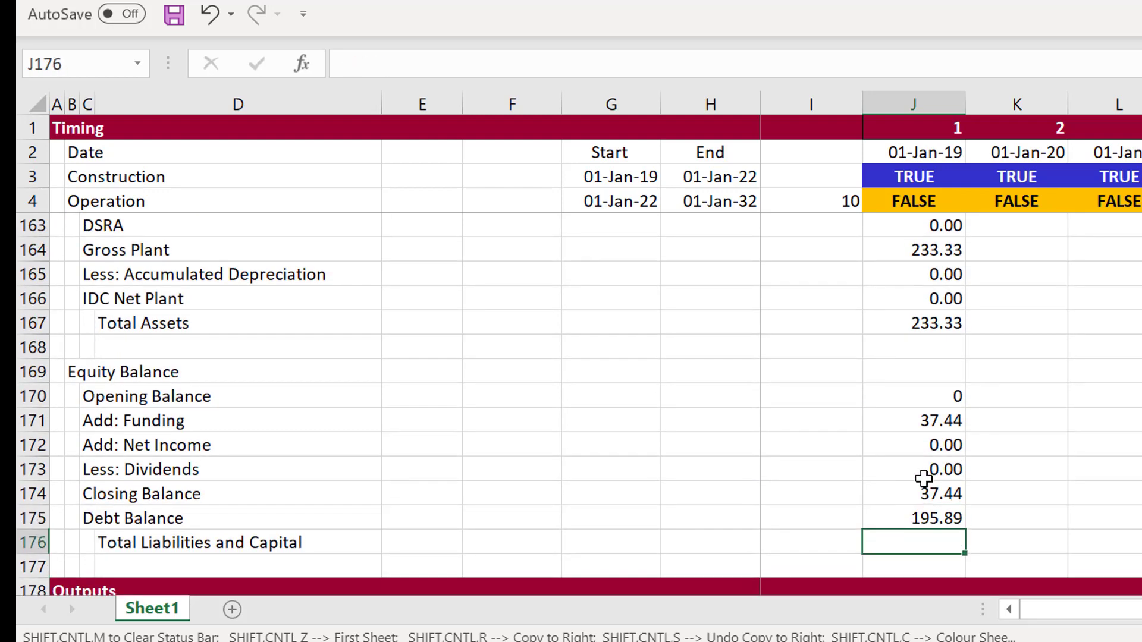
{"action": "type", "text": "="}
{"action": "key", "text": "Up"}
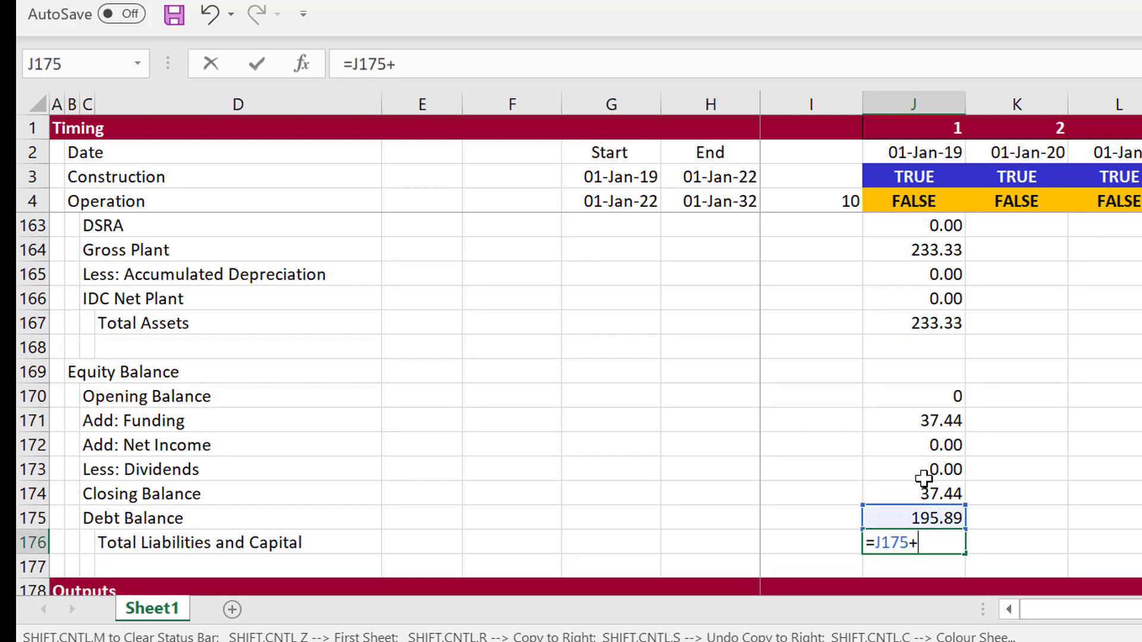
{"action": "type", "text": "+"}
{"action": "key", "text": "Up"}
{"action": "key", "text": "Up"}
{"action": "key", "text": "Return"}
{"action": "key", "text": "Up"}
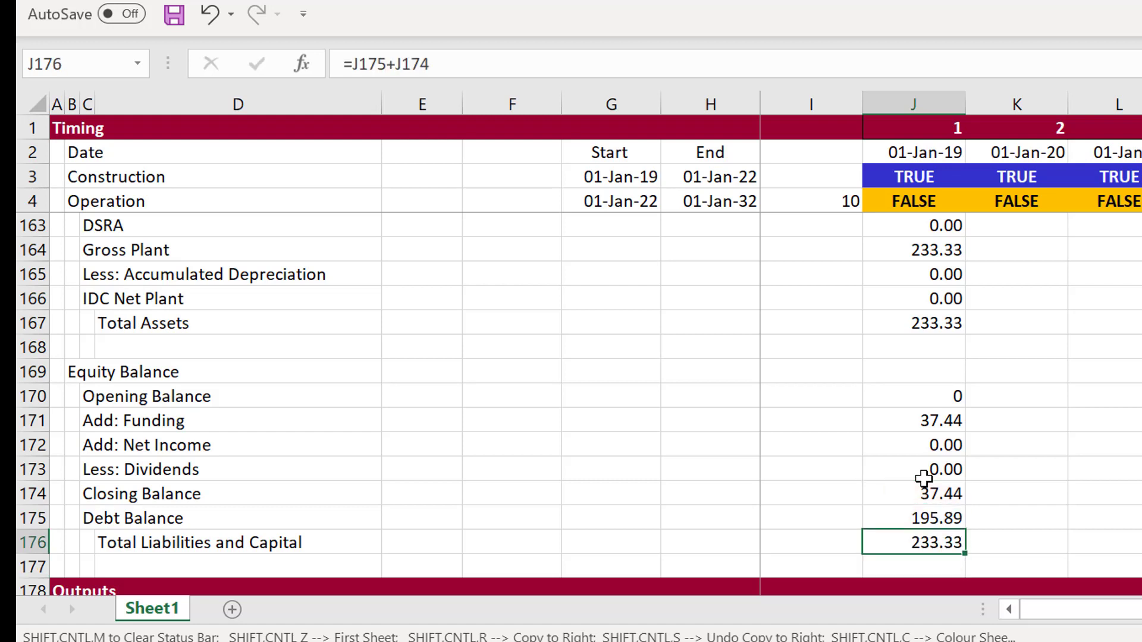
Step: Insert two blank rows between Total Liabilities and Capital and the Outputs section
{"action": "key", "text": "Down"}
{"action": "key", "text": "shift+space"}
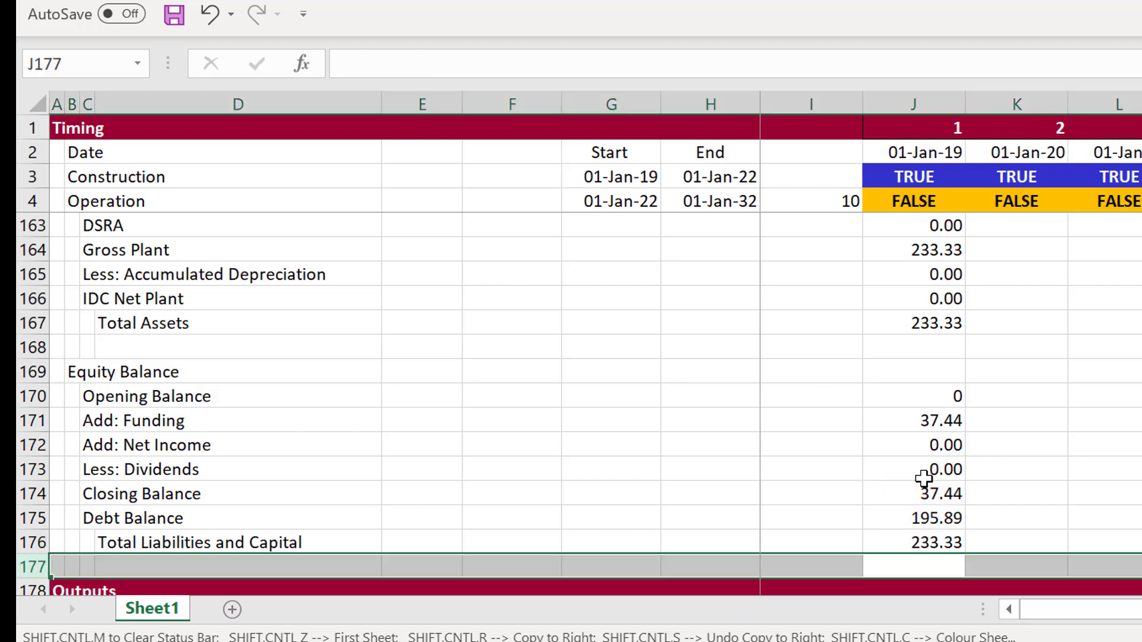
{"action": "key", "text": "ctrl+shift+plus"}
Step: Label a balance check row below Total Liabilities and Capital by entering Difference in D178
{"action": "key", "text": "Down"}
{"action": "key", "text": "Left"}
{"action": "key", "text": "Left"}
{"action": "key", "text": "Left"}
{"action": "key", "text": "Left"}
{"action": "key", "text": "Left"}
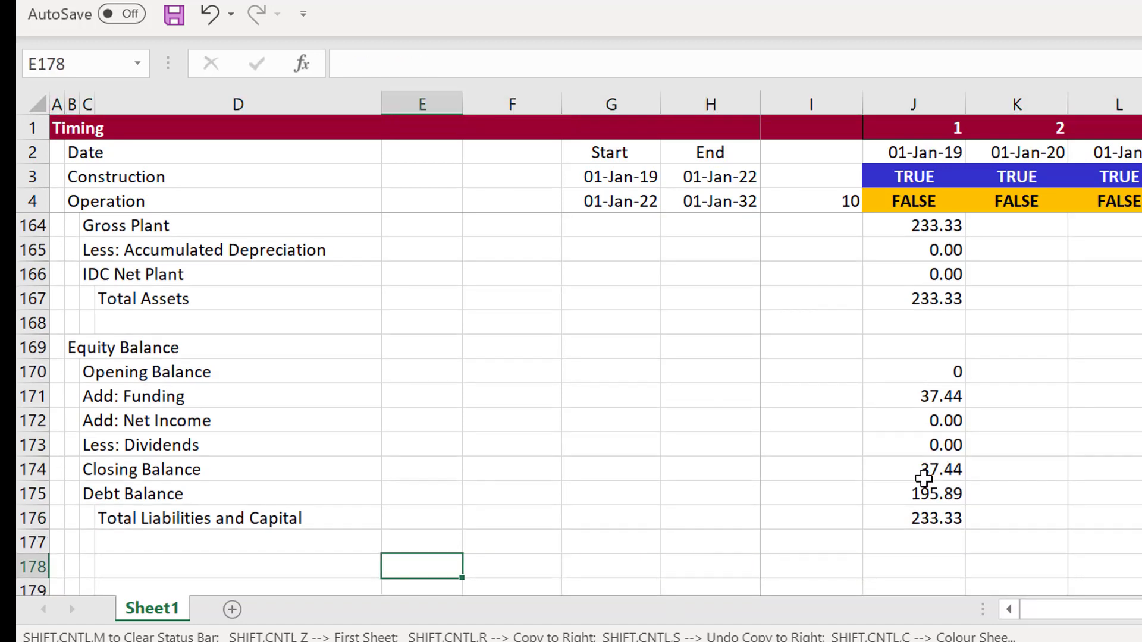
{"action": "key", "text": "Left"}
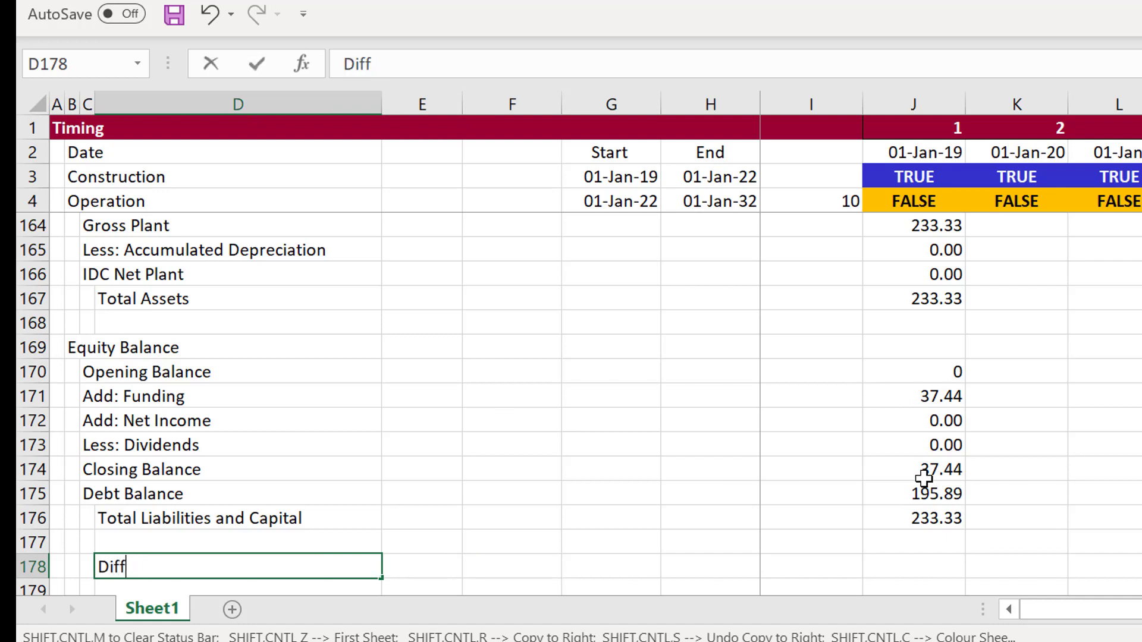
{"action": "type", "text": "Difference"}
{"action": "key", "text": "Return"}
Step: Calculate the Difference in J178 as Total Liabilities and Capital less Total Assets, =J176-J167
{"action": "key", "text": "Up"}
{"action": "key", "text": "Right"}
{"action": "key", "text": "Right"}
{"action": "key", "text": "Right"}
{"action": "key", "text": "Right"}
{"action": "key", "text": "Right"}
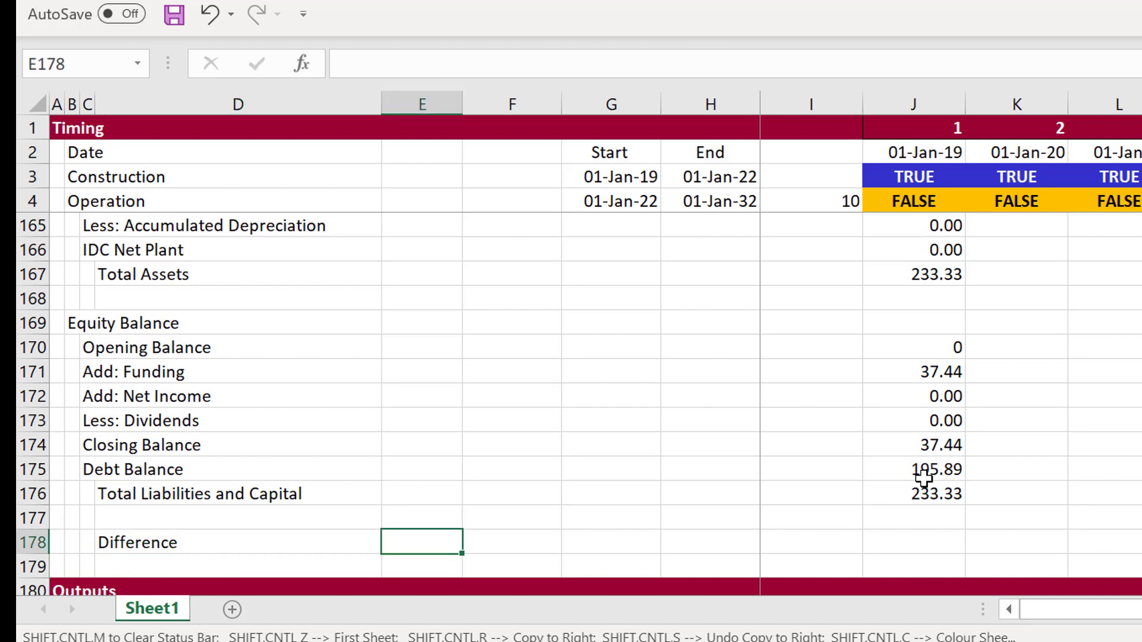
{"action": "type", "text": "="}
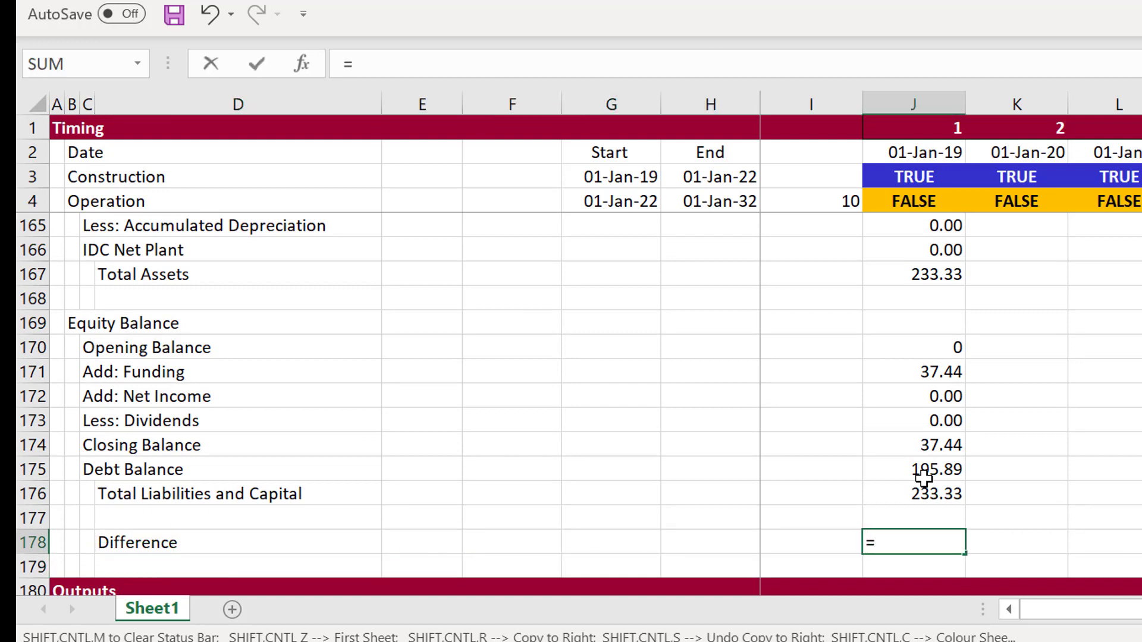
{"action": "key", "text": "Up"}
{"action": "key", "text": "Up"}
{"action": "type", "text": "-"}
{"action": "key", "text": "Up"}
{"action": "key", "text": "Up"}
{"action": "key", "text": "Up"}
{"action": "key", "text": "Up"}
{"action": "key", "text": "Up"}
{"action": "key", "text": "Up"}
{"action": "key", "text": "Up"}
{"action": "key", "text": "Up"}
{"action": "key", "text": "Up"}
{"action": "key", "text": "Up"}
{"action": "key", "text": "Up"}
{"action": "key", "text": "Up"}
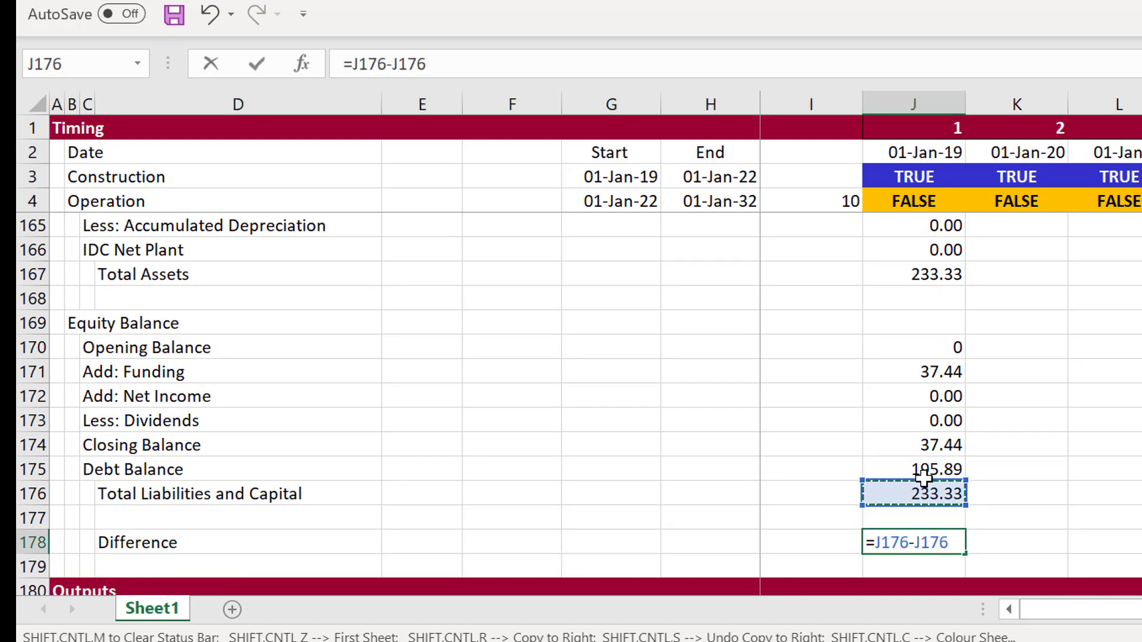
{"action": "key", "text": "Down"}
{"action": "key", "text": "Return"}
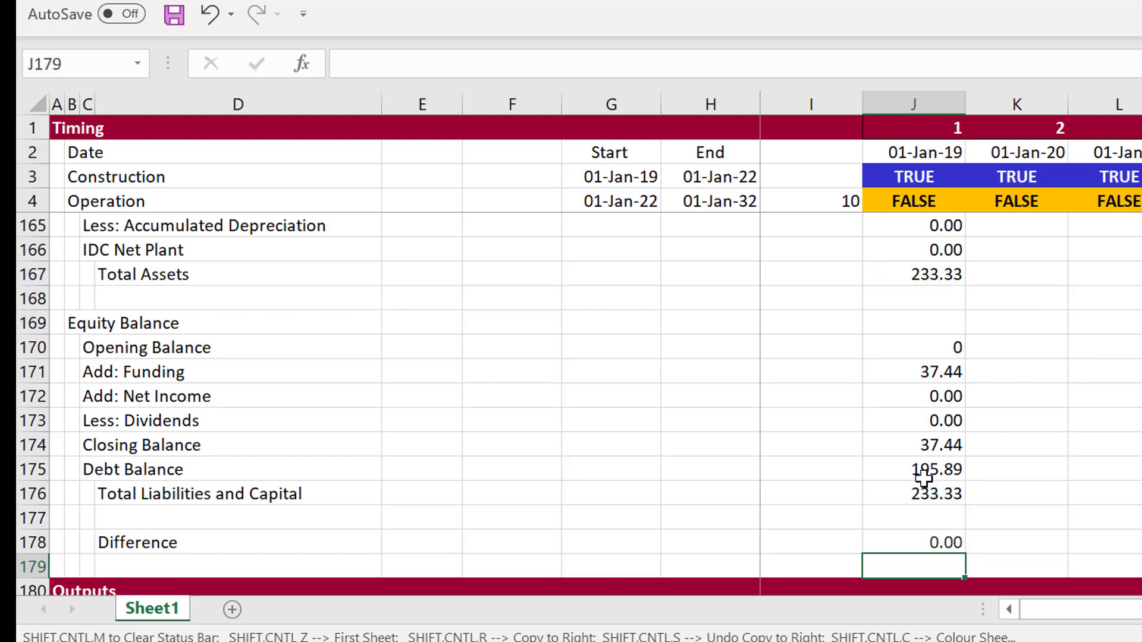
Step: Link the Outputs section's CFADS in J181 to CFADS in the Cash Flow Waterfall, =J153
{"action": "key", "text": "Down"}
{"action": "key", "text": "Down"}
{"action": "key", "text": "Down"}
{"action": "key", "text": "Down"}
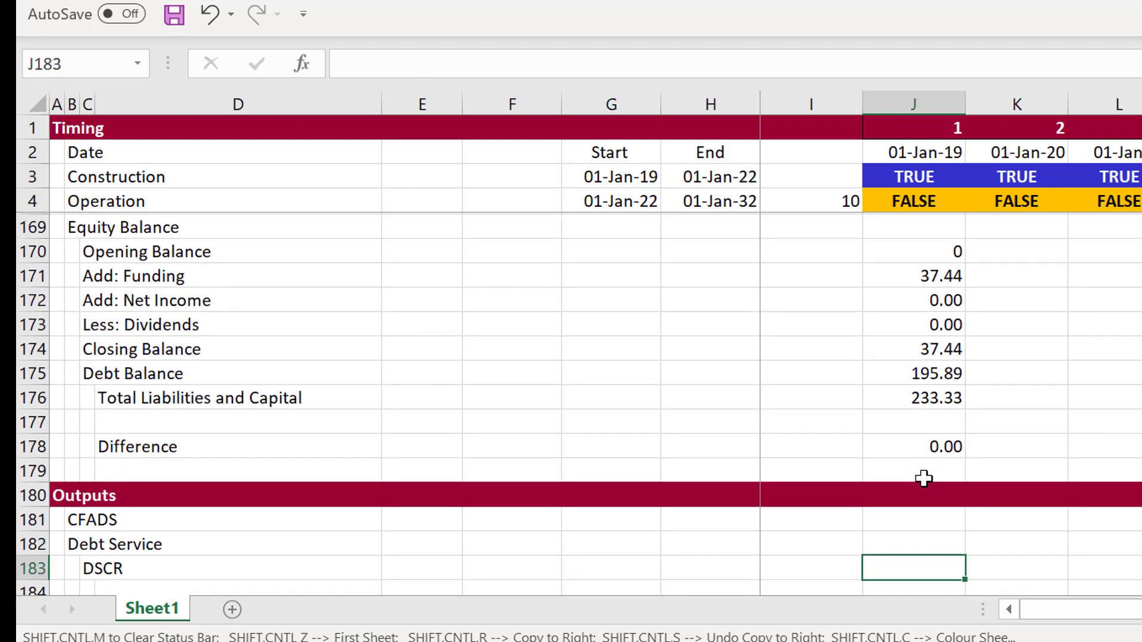
{"action": "key", "text": "Up"}
{"action": "key", "text": "Up"}
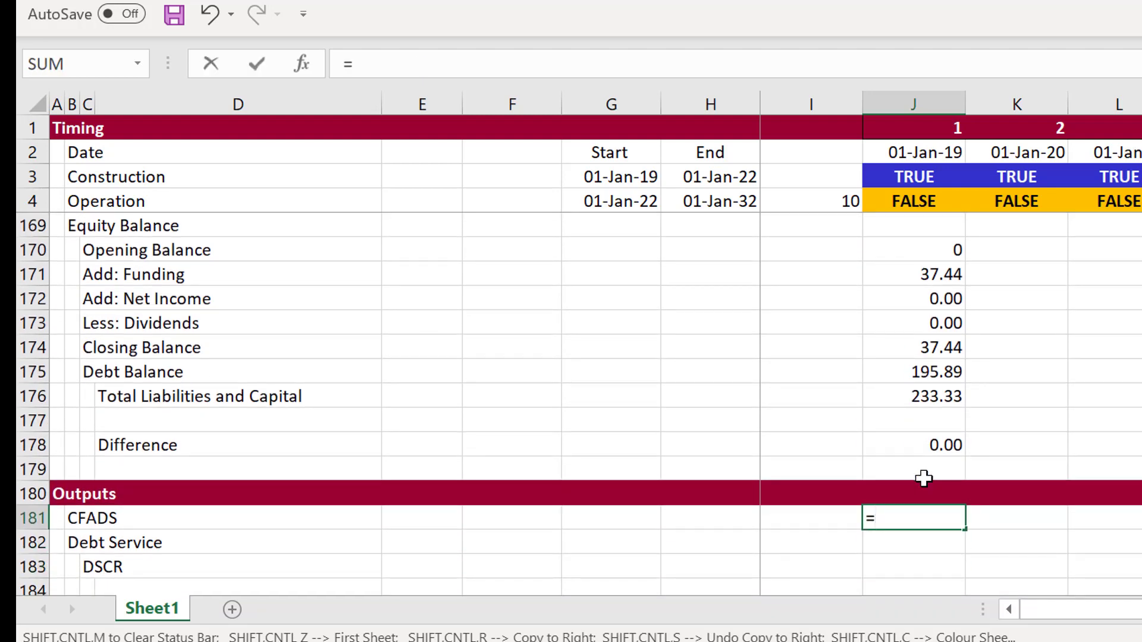
{"action": "type", "text": "="}
{"action": "key", "text": "Up"}
{"action": "key", "text": "Up"}
{"action": "key", "text": "Up"}
{"action": "key", "text": "Up"}
{"action": "key", "text": "Up"}
{"action": "key", "text": "Up"}
{"action": "key", "text": "Up"}
{"action": "key", "text": "Up"}
{"action": "key", "text": "Up"}
{"action": "key", "text": "Up"}
{"action": "key", "text": "Up"}
{"action": "key", "text": "Up"}
{"action": "key", "text": "Up"}
{"action": "key", "text": "Up"}
{"action": "key", "text": "Up"}
{"action": "key", "text": "Up"}
{"action": "key", "text": "Up"}
{"action": "key", "text": "Up"}
{"action": "key", "text": "Up"}
{"action": "key", "text": "Up"}
{"action": "key", "text": "Up"}
{"action": "key", "text": "Up"}
{"action": "key", "text": "Up"}
{"action": "key", "text": "Up"}
{"action": "key", "text": "Up"}
{"action": "key", "text": "Up"}
{"action": "key", "text": "Up"}
{"action": "key", "text": "Up"}
{"action": "key", "text": "Up"}
{"action": "key", "text": "Up"}
{"action": "key", "text": "Up"}
{"action": "key", "text": "Up"}
{"action": "key", "text": "Up"}
{"action": "key", "text": "Up"}
{"action": "key", "text": "Up"}
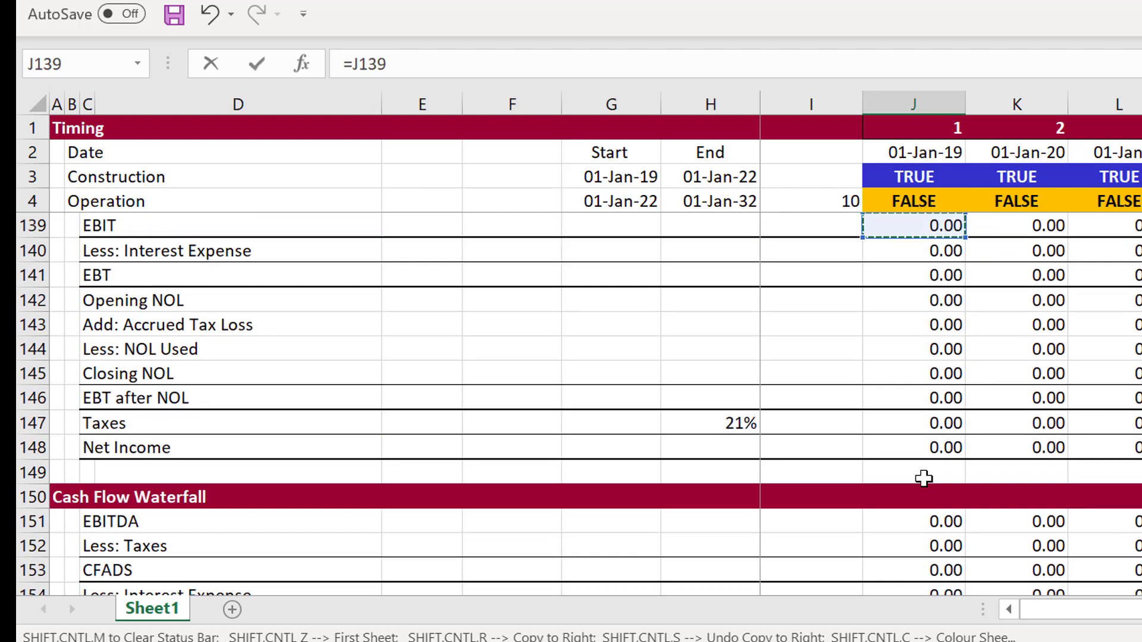
{"action": "key", "text": "Down"}
{"action": "key", "text": "Down"}
{"action": "key", "text": "Down"}
{"action": "key", "text": "Down"}
{"action": "key", "text": "Down"}
{"action": "key", "text": "Down"}
{"action": "key", "text": "Down"}
{"action": "key", "text": "Down"}
{"action": "key", "text": "Down"}
{"action": "key", "text": "Down"}
{"action": "key", "text": "Down"}
{"action": "key", "text": "Down"}
{"action": "key", "text": "Down"}
{"action": "key", "text": "Down"}
{"action": "key", "text": "Down"}
{"action": "key", "text": "Up"}
{"action": "key", "text": "Up"}
{"action": "key", "text": "Down"}
{"action": "key", "text": "Down"}
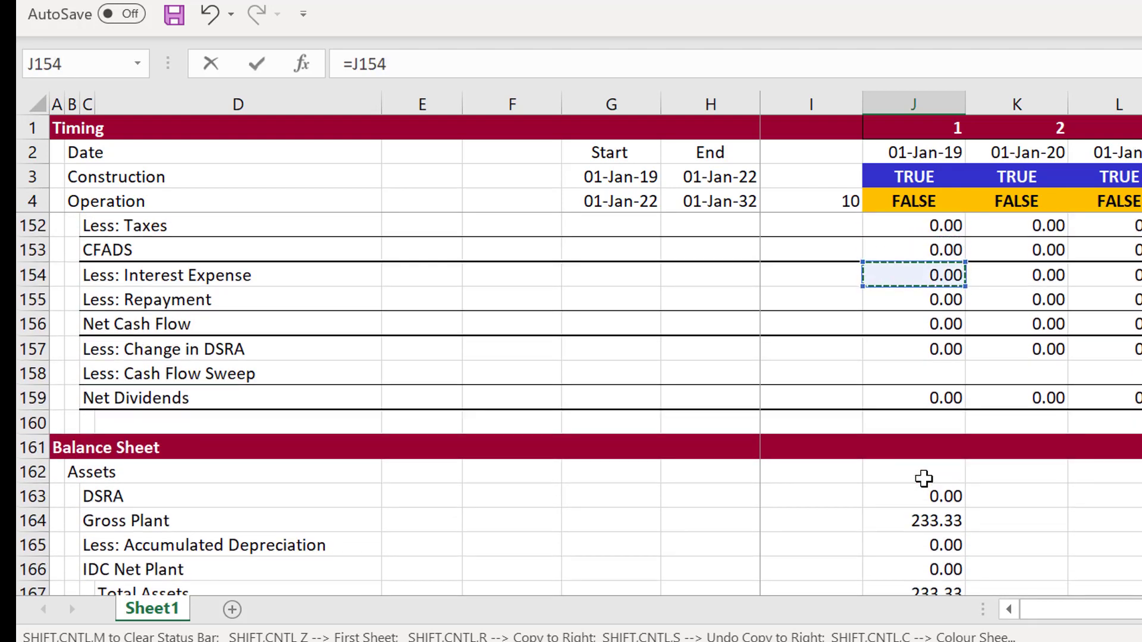
{"action": "key", "text": "Up"}
{"action": "key", "text": "Return"}
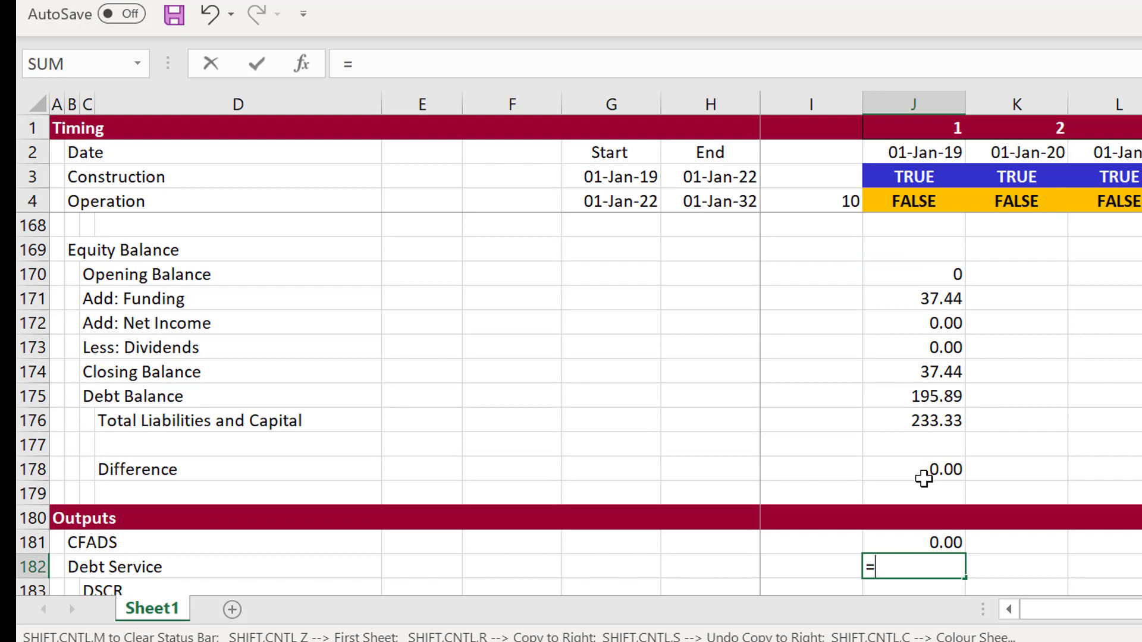
Step: Calculate the Outputs section's Debt Service in J182 as Interest Expense plus Repayment from the Cash Flow Waterfall, =J154+J155
{"action": "type", "text": "="}
{"action": "key", "text": "Up"}
{"action": "key", "text": "Up"}
{"action": "key", "text": "Up"}
{"action": "key", "text": "Up"}
{"action": "key", "text": "Up"}
{"action": "key", "text": "Up"}
{"action": "key", "text": "Up"}
{"action": "key", "text": "Up"}
{"action": "key", "text": "Up"}
{"action": "key", "text": "Up"}
{"action": "key", "text": "Up"}
{"action": "key", "text": "Up"}
{"action": "key", "text": "Up"}
{"action": "key", "text": "Up"}
{"action": "key", "text": "Up"}
{"action": "key", "text": "Up"}
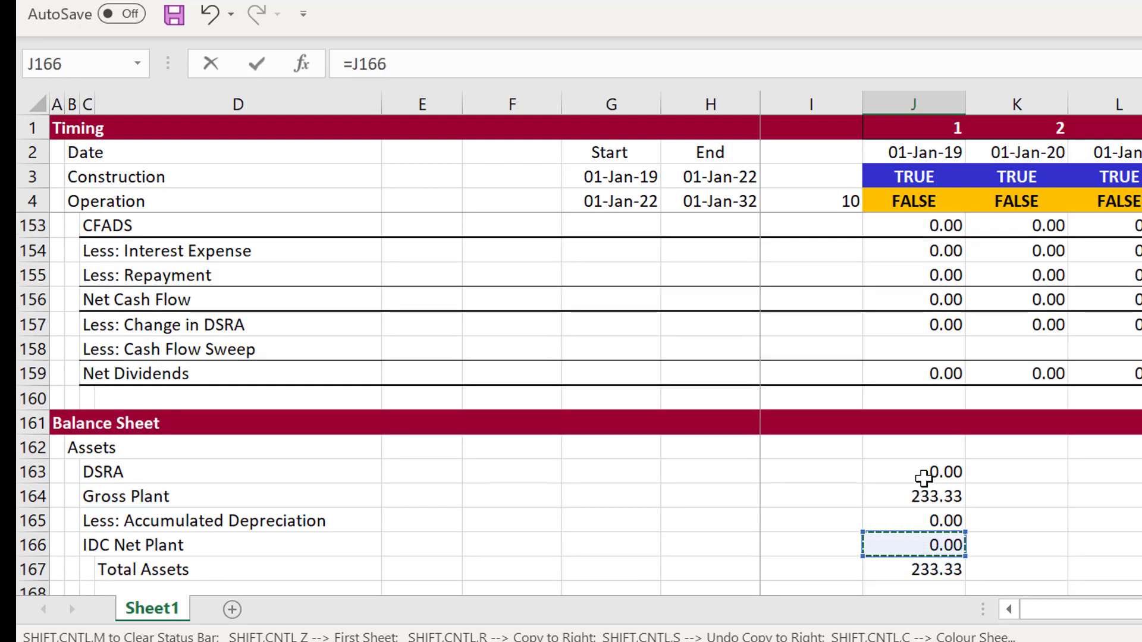
{"action": "key", "text": "Up"}
{"action": "key", "text": "Up"}
{"action": "key", "text": "Up"}
{"action": "key", "text": "Up"}
{"action": "key", "text": "Up"}
{"action": "key", "text": "Up"}
{"action": "key", "text": "Up"}
{"action": "key", "text": "Up"}
{"action": "key", "text": "Up"}
{"action": "key", "text": "Up"}
{"action": "key", "text": "Up"}
{"action": "key", "text": "Up"}
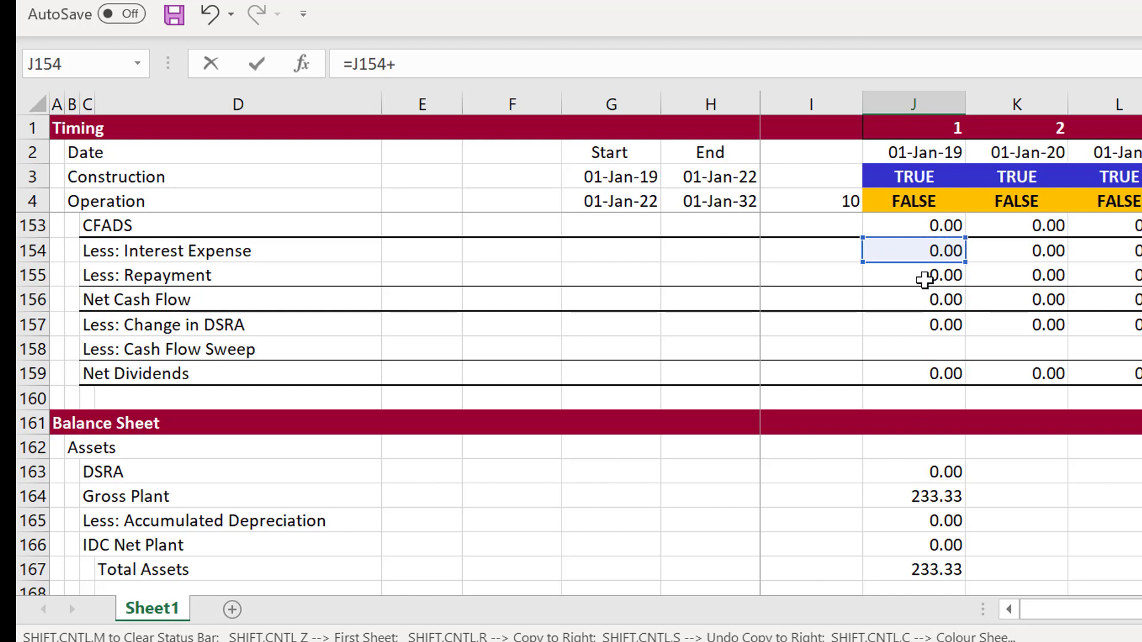
{"action": "type", "text": "+"}
{"action": "key", "text": "Down"}
{"action": "key", "text": "Return"}
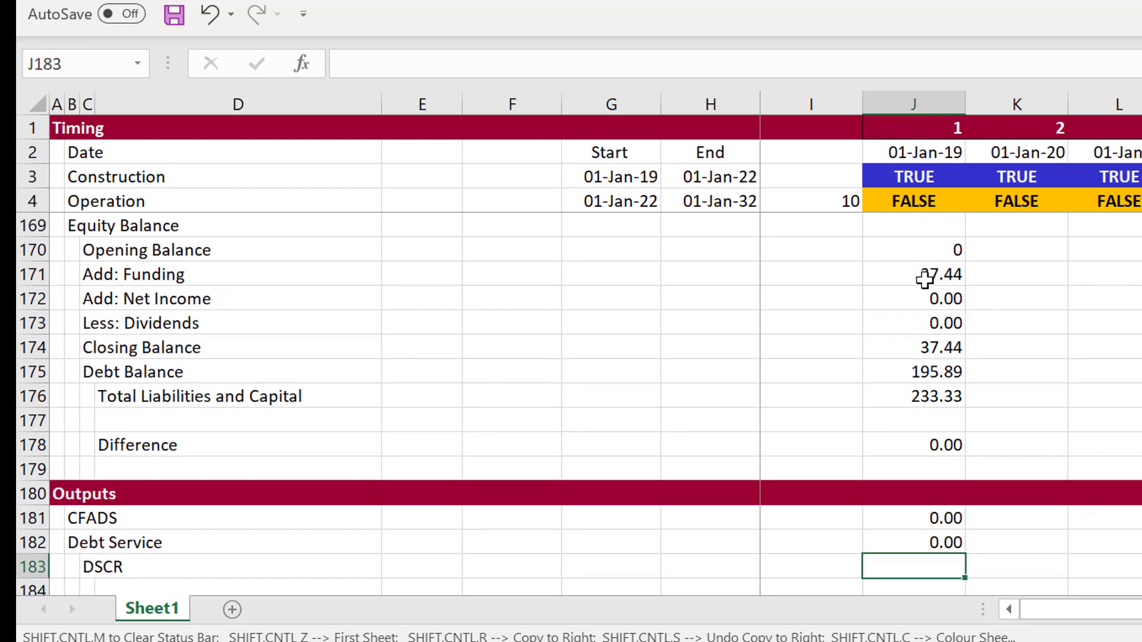
Step: Calculate DSCR in J183 as CFADS divided by Debt Service only when Debt Service exceeds .1, =IF(J182>.1,J181/J182)
{"action": "key", "text": "Down"}
{"action": "key", "text": "Up"}
{"action": "key", "text": "F2"}
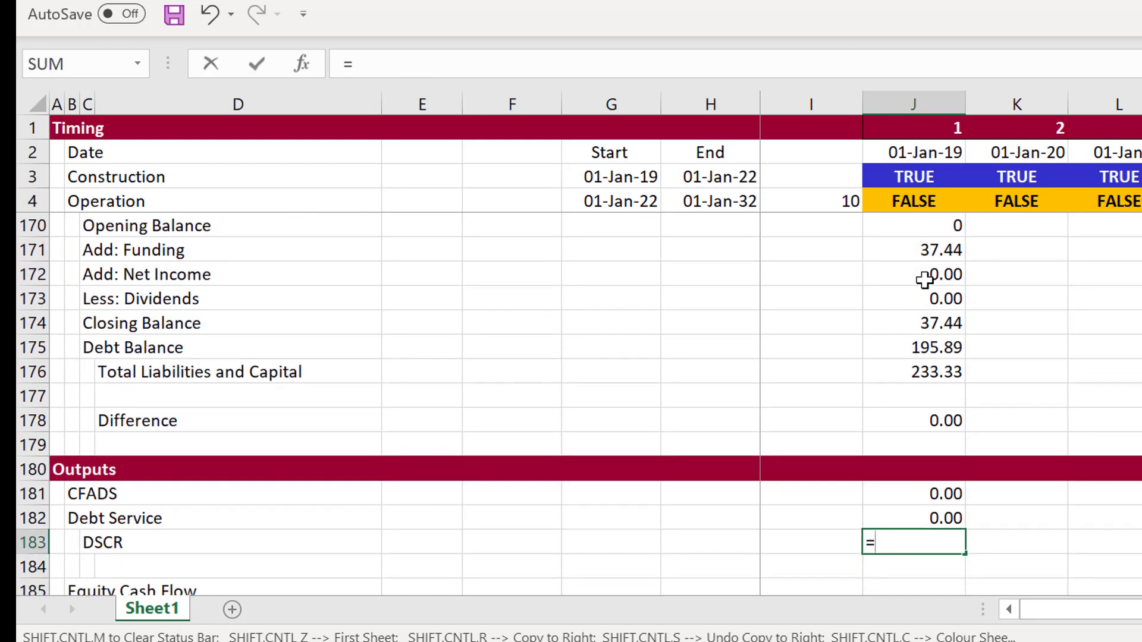
{"action": "type", "text": "=if("}
{"action": "key", "text": "Up"}
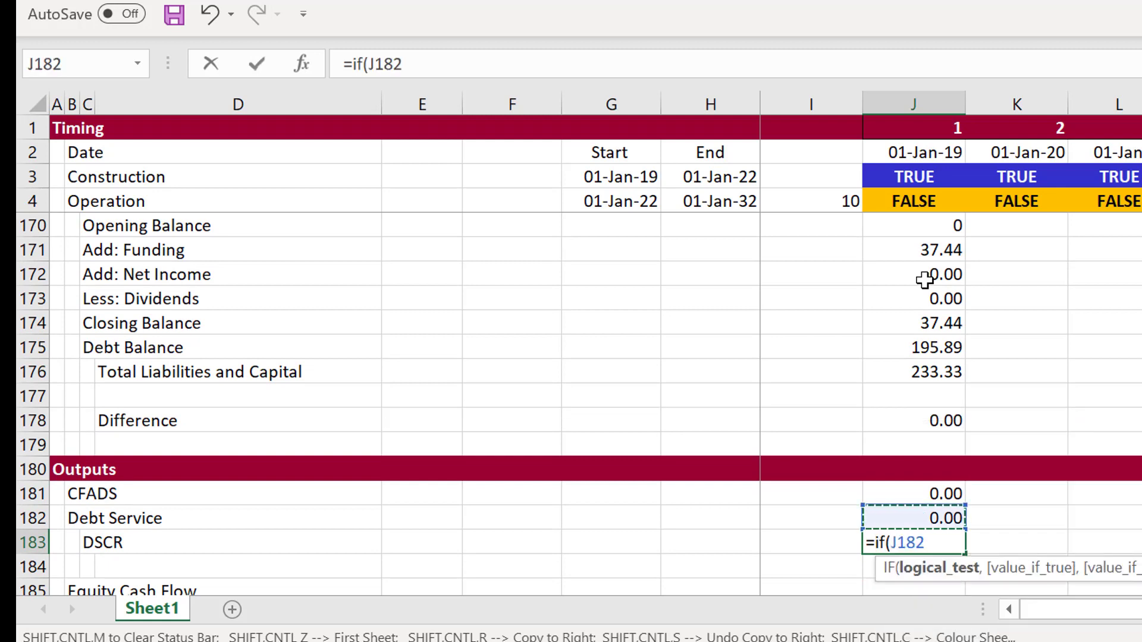
{"action": "type", "text": ">.1,"}
{"action": "key", "text": "Up"}
{"action": "key", "text": "Up"}
{"action": "type", "text": "/"}
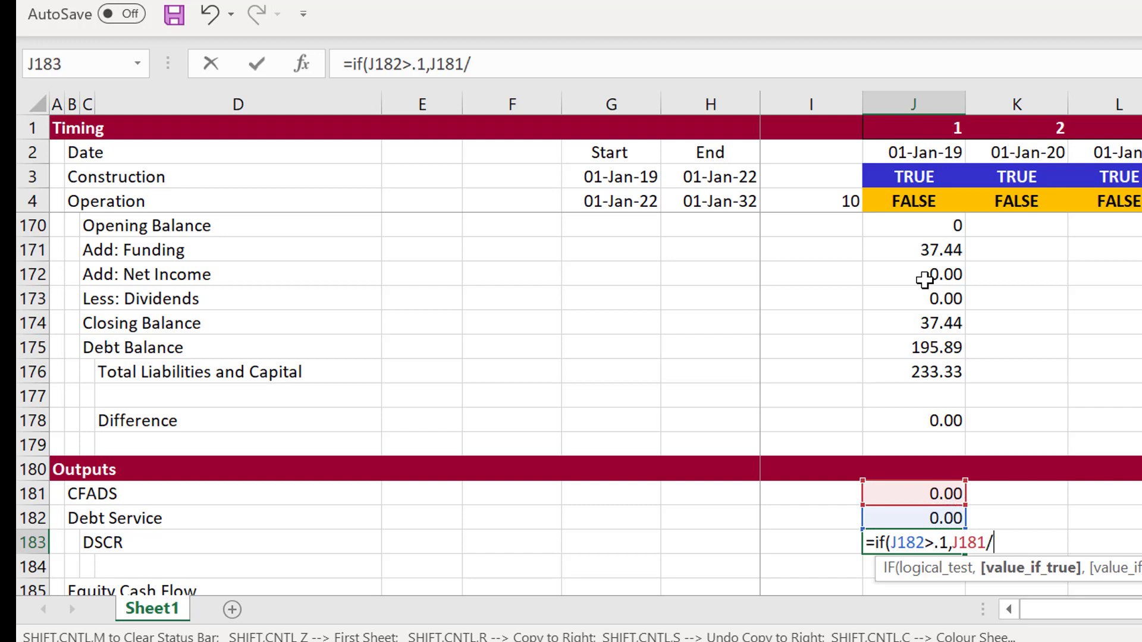
{"action": "key", "text": "Up"}
{"action": "key", "text": "Return"}
Step: Calculate Equity Cash Flow in J185 as Net Dividends less the period's Equity Funding, =J159-J104
{"action": "key", "text": "Down"}
{"action": "key", "text": "Down"}
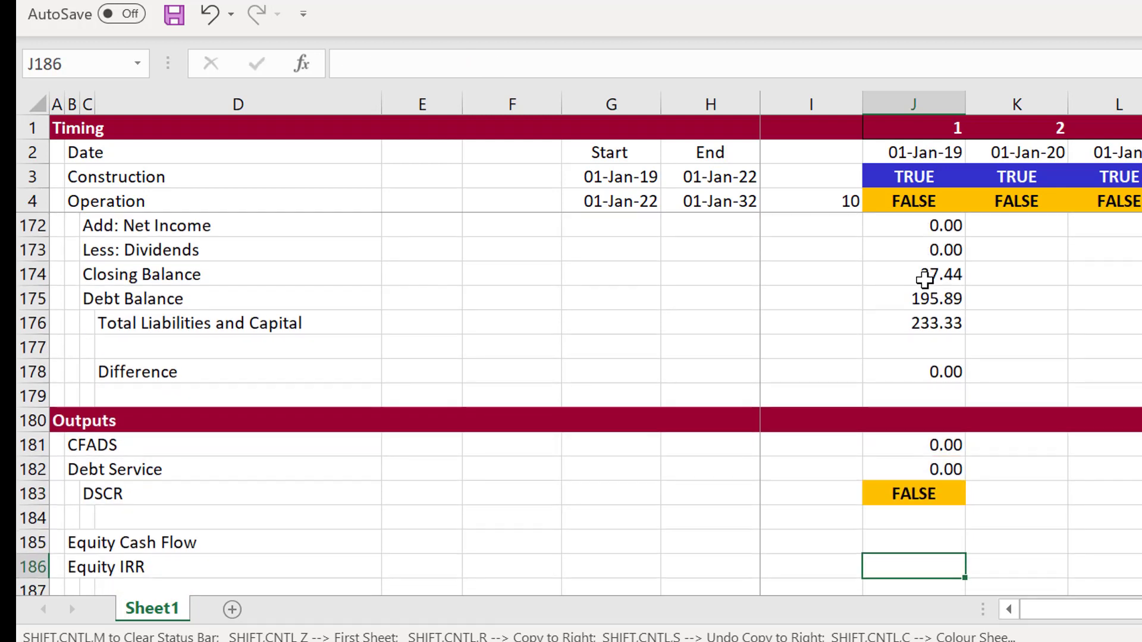
{"action": "key", "text": "Up"}
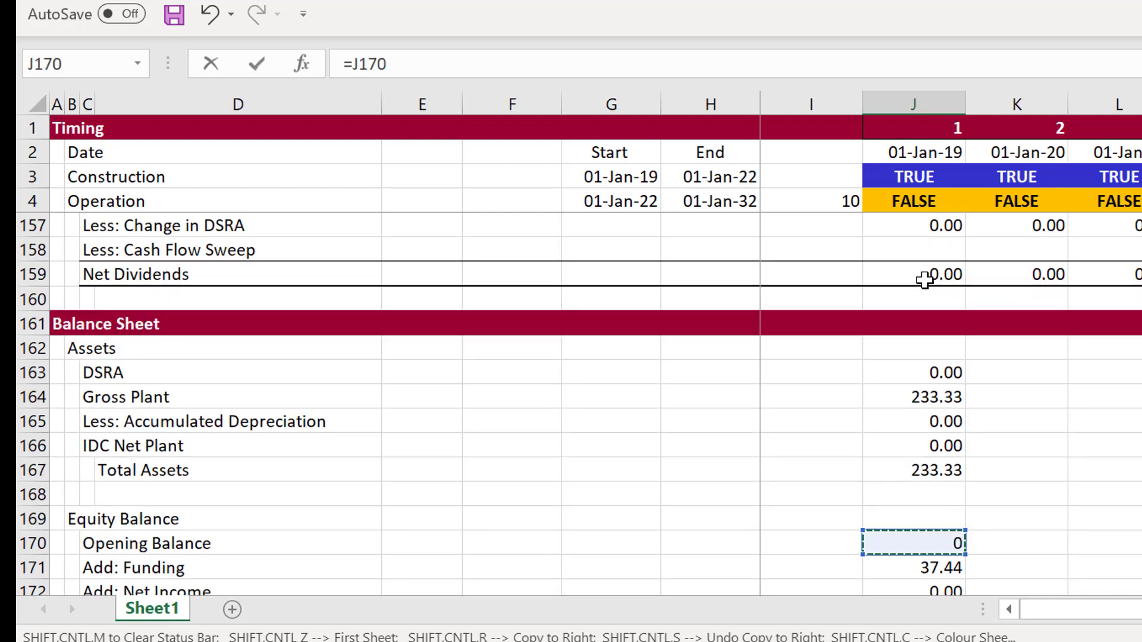
{"action": "key", "text": "Up"}
{"action": "key", "text": "Up"}
{"action": "key", "text": "Up"}
{"action": "left_click", "coordinate": [924, 277]}
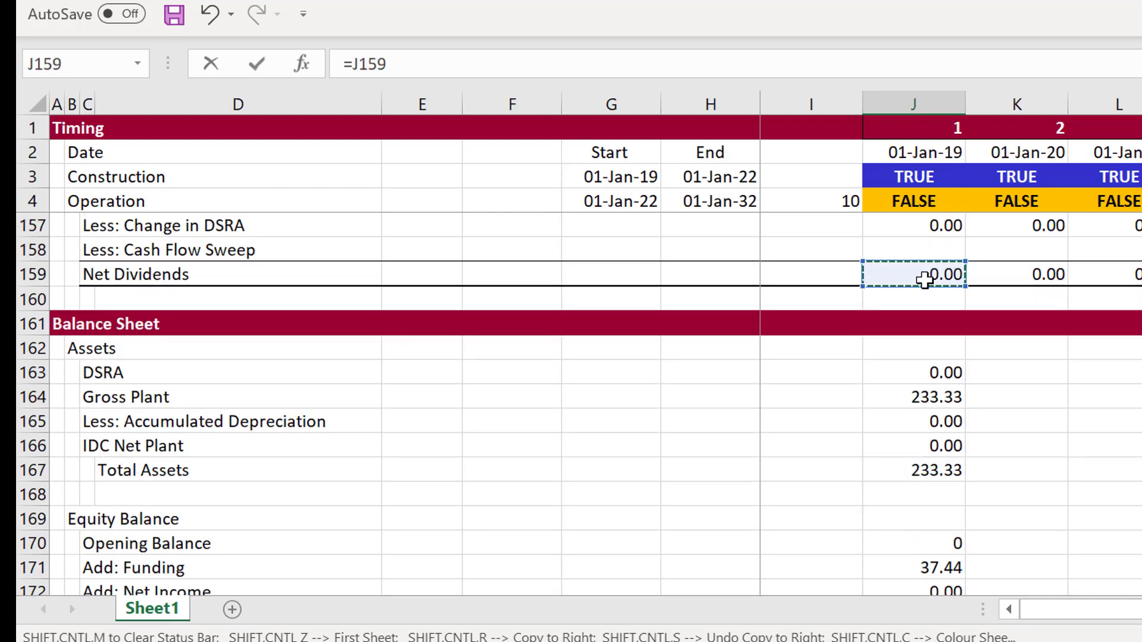
{"action": "key", "text": "Page_Up"}
{"action": "key", "text": "Page_Up"}
{"action": "key", "text": "Page_Up"}
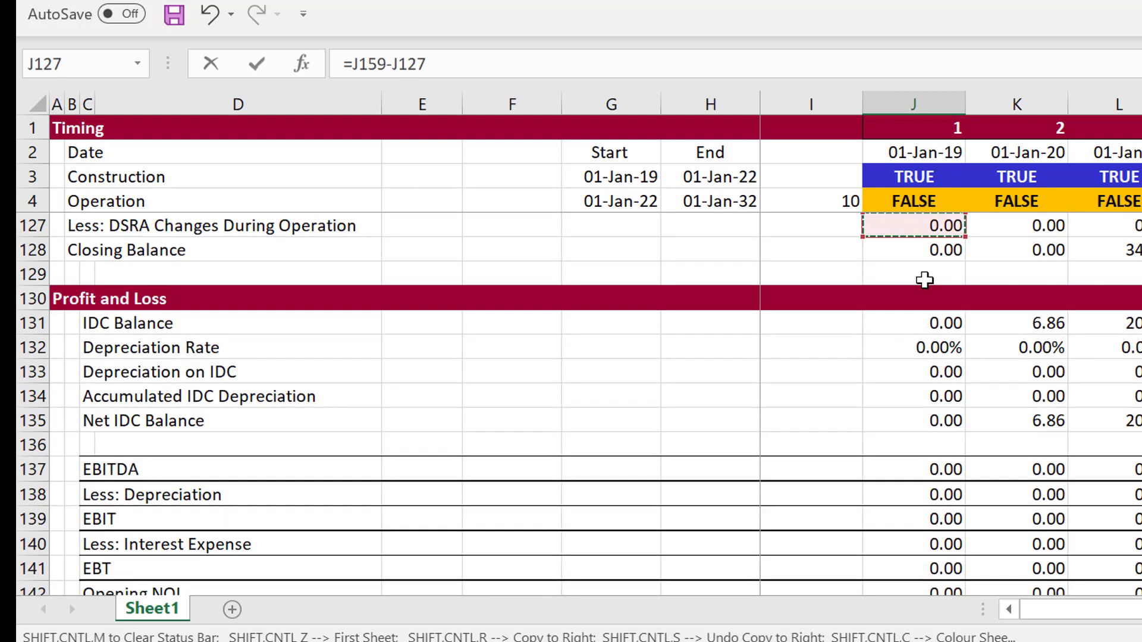
{"action": "key", "text": "Page_Up"}
{"action": "key", "text": "Page_Up"}
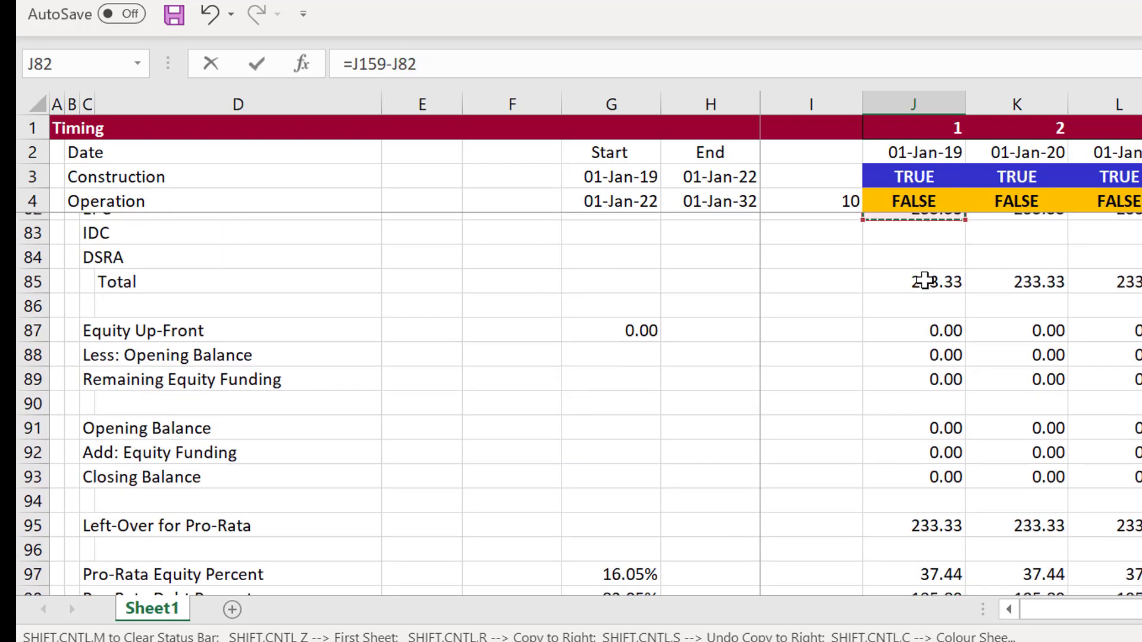
{"action": "key", "text": "Page_Up"}
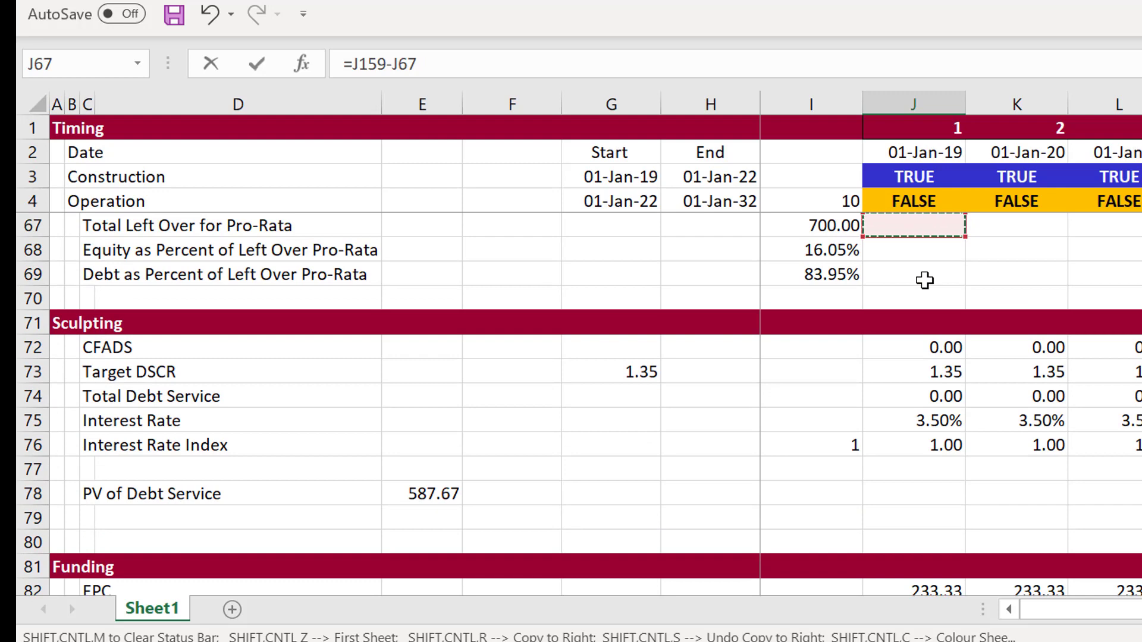
{"action": "key", "text": "Page_Up"}
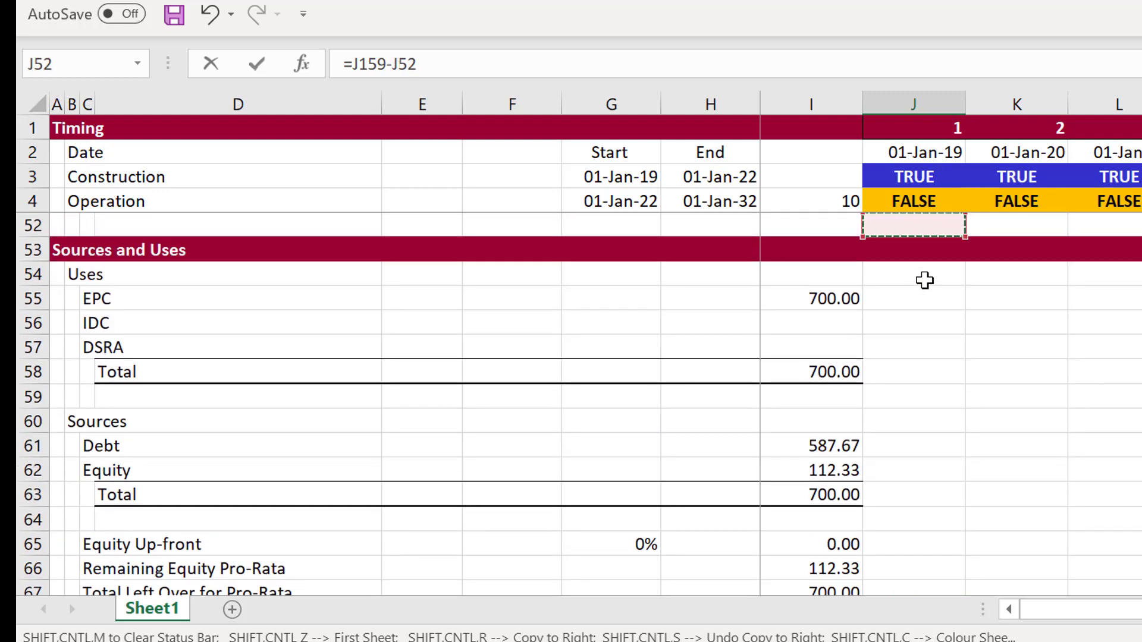
{"action": "key", "text": "Page_Down"}
{"action": "key", "text": "Page_Down"}
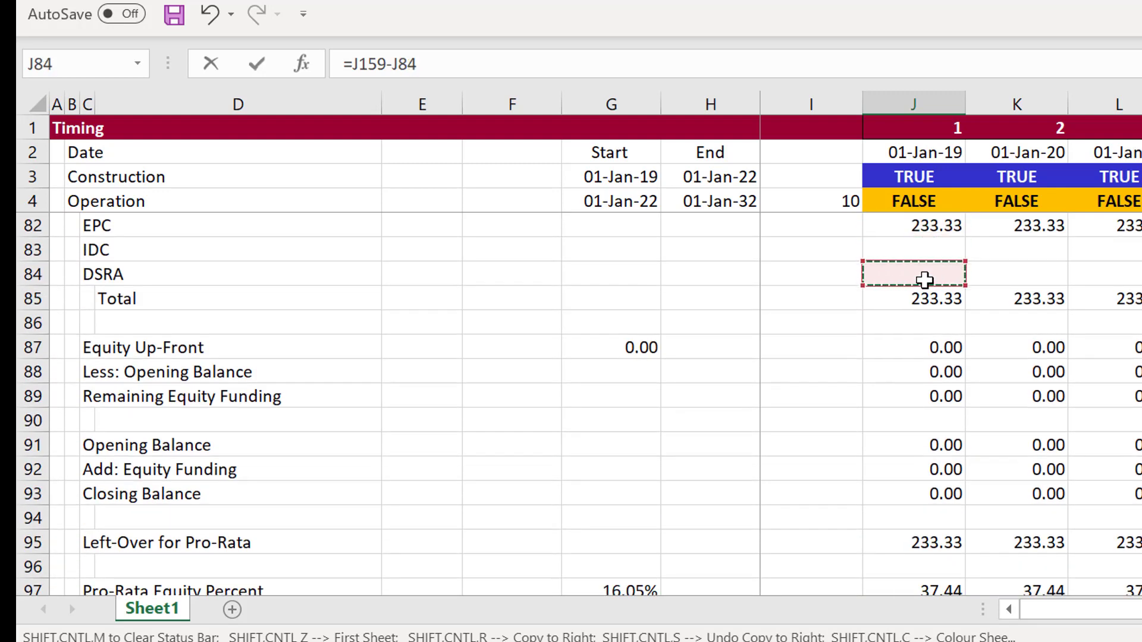
{"action": "key", "text": "Down"}
{"action": "key", "text": "Down"}
{"action": "key", "text": "Down"}
{"action": "key", "text": "Down"}
{"action": "key", "text": "Down"}
{"action": "key", "text": "Down"}
{"action": "key", "text": "Down"}
{"action": "key", "text": "Down"}
{"action": "key", "text": "Down"}
{"action": "key", "text": "Down"}
{"action": "key", "text": "Down"}
{"action": "key", "text": "Down"}
{"action": "key", "text": "Down"}
{"action": "key", "text": "Down"}
{"action": "key", "text": "Down"}
{"action": "key", "text": "Down"}
{"action": "key", "text": "Down"}
{"action": "key", "text": "Down"}
{"action": "key", "text": "Down"}
{"action": "key", "text": "Down"}
{"action": "key", "text": "Up"}
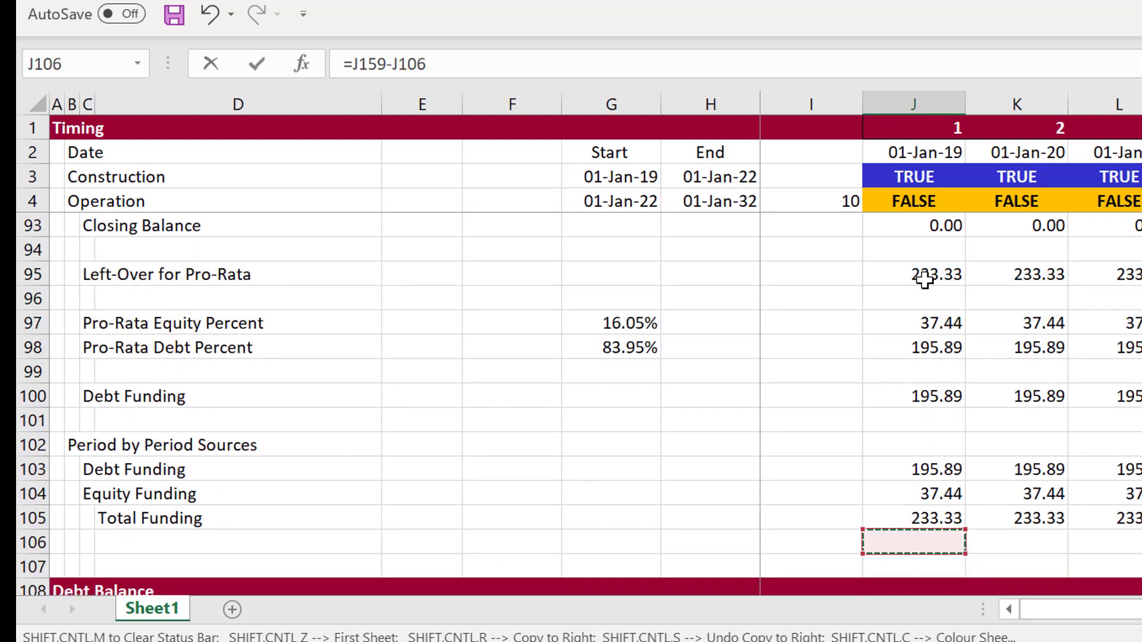
{"action": "key", "text": "Up"}
{"action": "key", "text": "Up"}
{"action": "key", "text": "Return"}
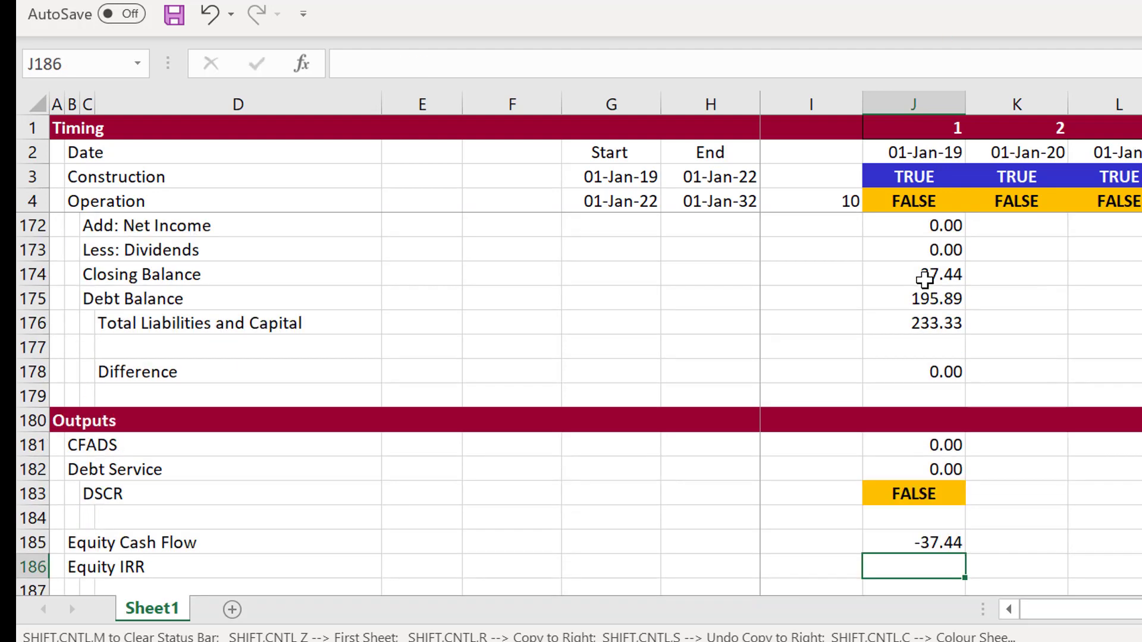
Step: Copy the Balance Sheet and Outputs formulas in J163:J185 to the right across all periods
{"action": "key", "text": "Up"}
{"action": "key", "text": "Up"}
{"action": "key", "text": "Up"}
{"action": "key", "text": "Up"}
{"action": "key", "text": "Up"}
{"action": "key", "text": "Up"}
{"action": "key", "text": "Up"}
{"action": "key", "text": "Up"}
{"action": "key", "text": "Up"}
{"action": "key", "text": "Up"}
{"action": "key", "text": "Up"}
{"action": "key", "text": "Up"}
{"action": "key", "text": "Up"}
{"action": "key", "text": "Up"}
{"action": "key", "text": "Up"}
{"action": "key", "text": "Up"}
{"action": "key", "text": "Up"}
{"action": "key", "text": "Up"}
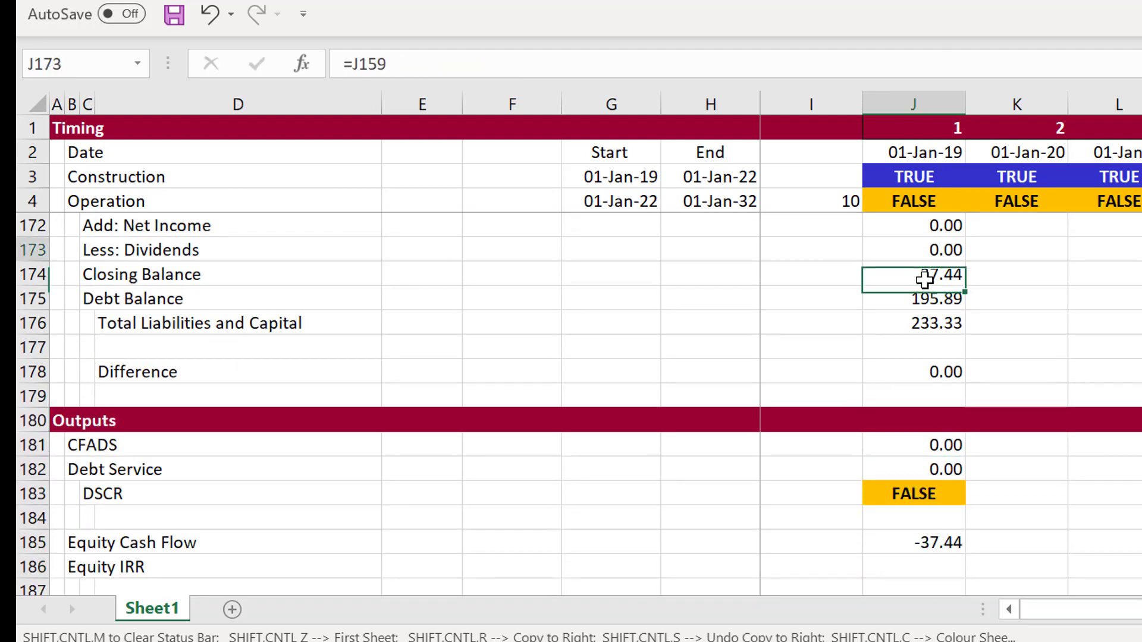
{"action": "key", "text": "Up"}
{"action": "key", "text": "Up"}
{"action": "key", "text": "Up"}
{"action": "key", "text": "Up"}
{"action": "key", "text": "Up"}
{"action": "key", "text": "Up"}
{"action": "key", "text": "Up"}
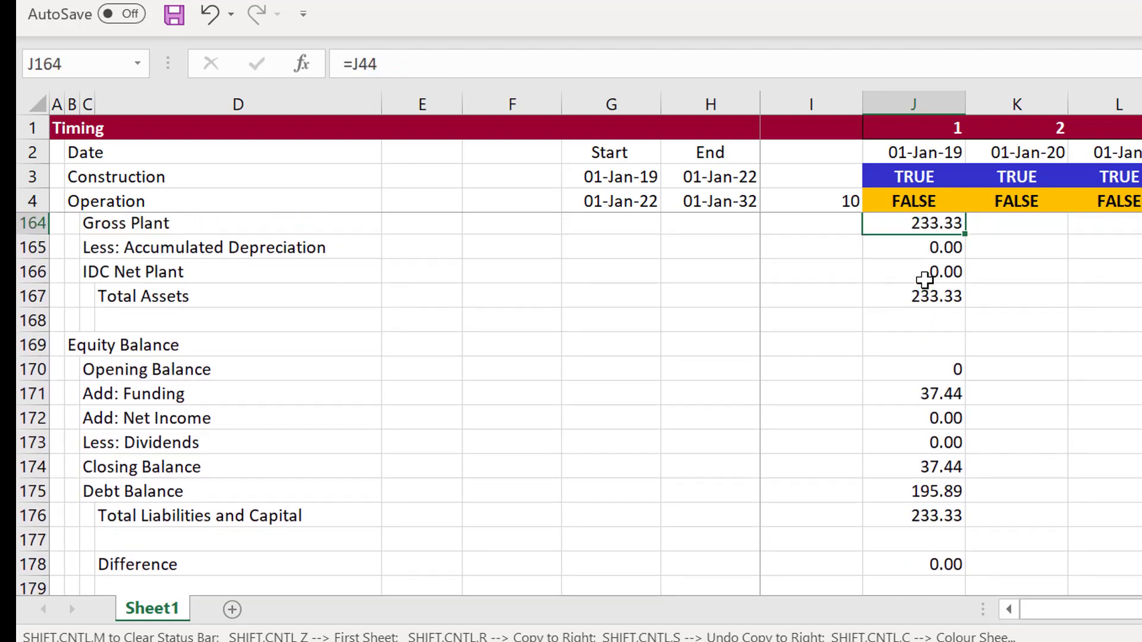
{"action": "left_click", "coordinate": [924, 280]}
{"action": "key", "text": "shift+Down"}
{"action": "key", "text": "shift+Down"}
{"action": "key", "text": "shift+Down"}
{"action": "key", "text": "shift+Down"}
{"action": "key", "text": "shift+Down"}
{"action": "key", "text": "shift+Down"}
{"action": "key", "text": "shift+Down"}
{"action": "key", "text": "shift+Down"}
{"action": "key", "text": "shift+Down"}
{"action": "key", "text": "shift+Down"}
{"action": "key", "text": "shift+Down"}
{"action": "key", "text": "shift+Down"}
{"action": "key", "text": "shift+Down"}
{"action": "key", "text": "shift+Down"}
{"action": "key", "text": "shift+Down"}
{"action": "key", "text": "shift+Down"}
{"action": "key", "text": "shift+Down"}
{"action": "key", "text": "shift+Down"}
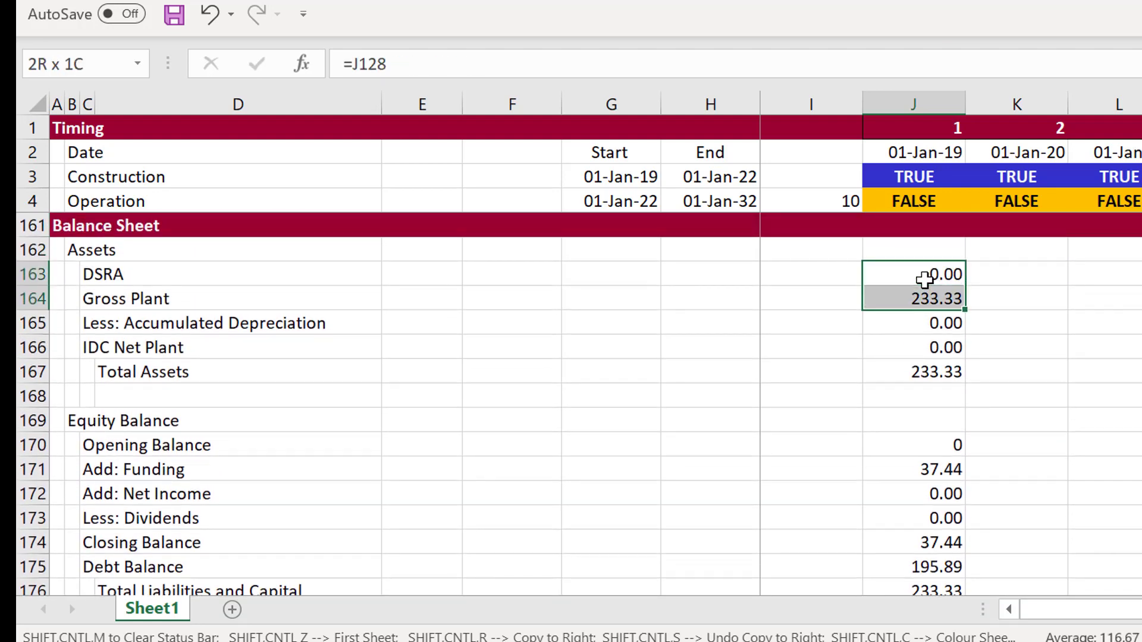
{"action": "key", "text": "shift+Down"}
{"action": "key", "text": "shift+Down"}
{"action": "key", "text": "shift+Down"}
{"action": "key", "text": "shift+Down"}
{"action": "key", "text": "shift+Down"}
{"action": "key", "text": "shift+Down"}
{"action": "key", "text": "shift+Down"}
{"action": "key", "text": "shift+Up"}
{"action": "key", "text": "shift+Up"}
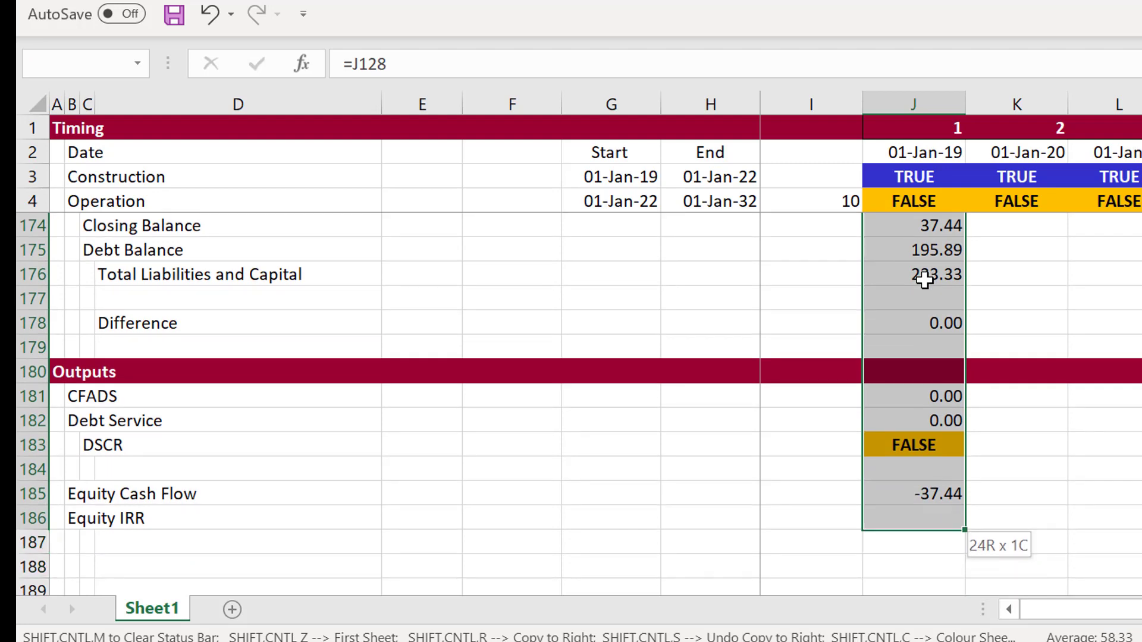
{"action": "key", "text": "shift+Up"}
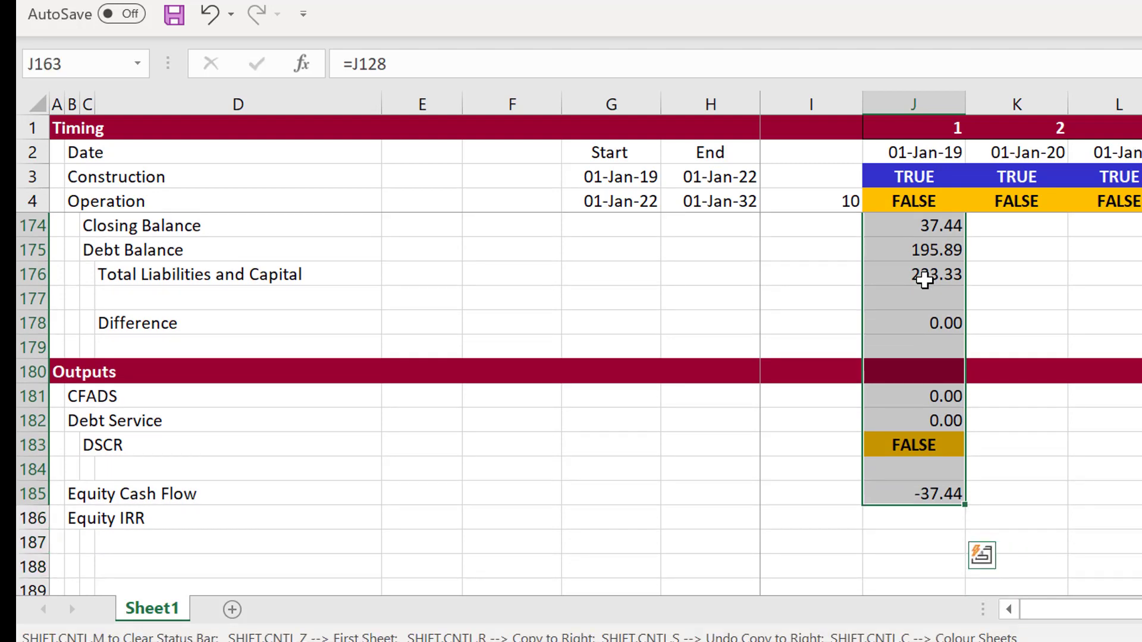
{"action": "key", "text": "ctrl+shift+r"}
Step: Format the Equity Balance's Opening Balance row from J170 across all periods as numbers with two decimals
{"action": "key", "text": "Down"}
{"action": "key", "text": "Down"}
{"action": "key", "text": "Down"}
{"action": "key", "text": "Down"}
{"action": "key", "text": "Down"}
{"action": "key", "text": "Down"}
{"action": "key", "text": "Down"}
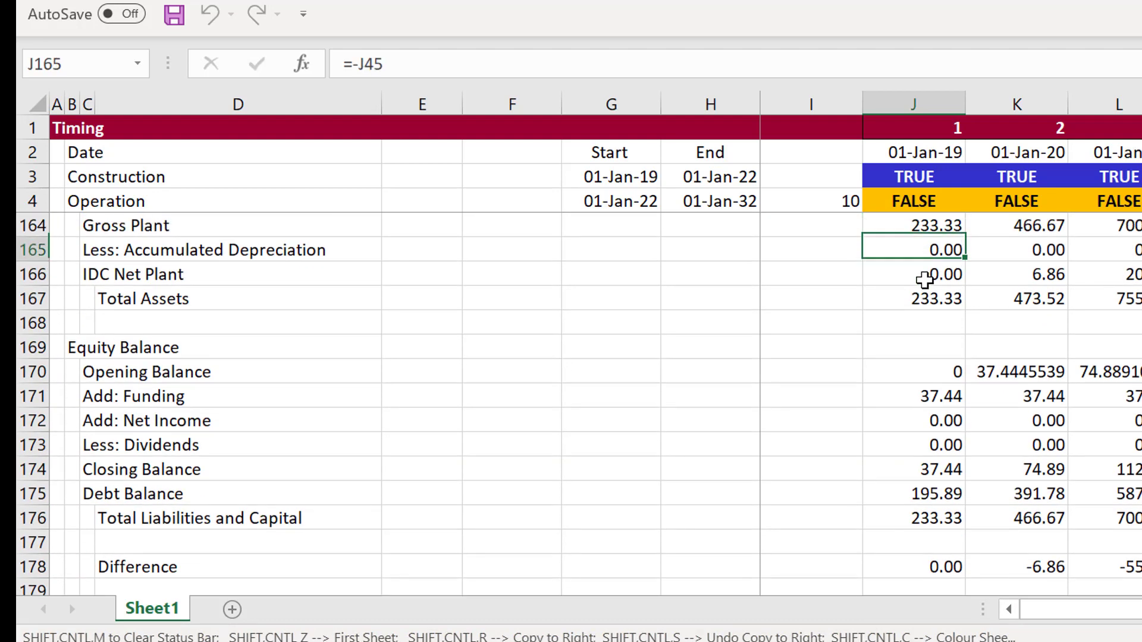
{"action": "key", "text": "Down"}
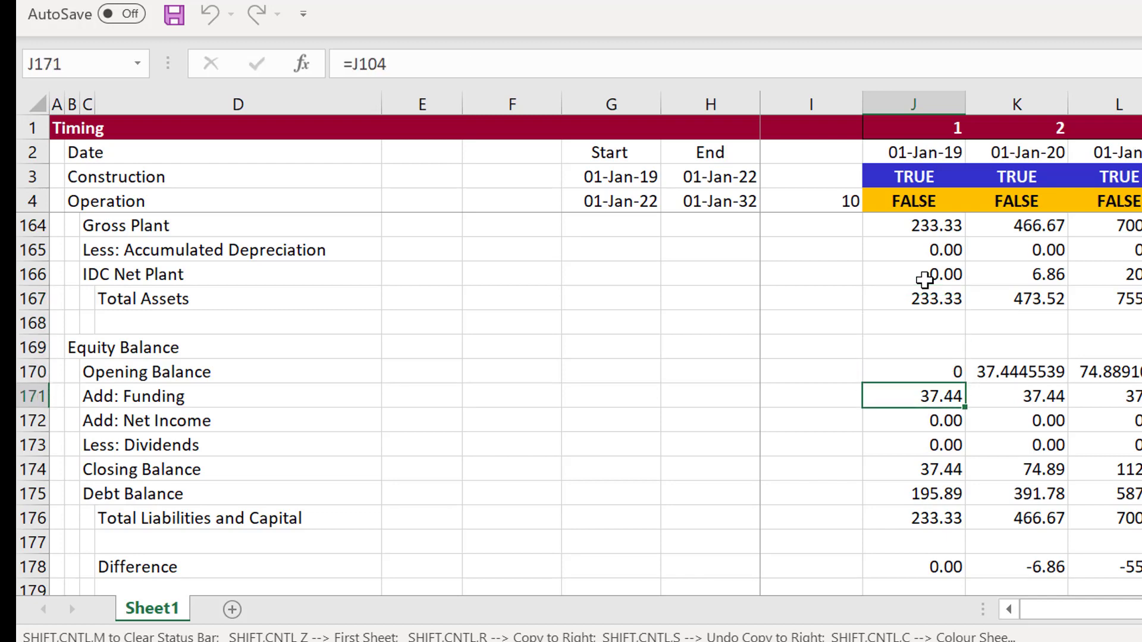
{"action": "key", "text": "Up"}
{"action": "key", "text": "ctrl+shift+Right"}
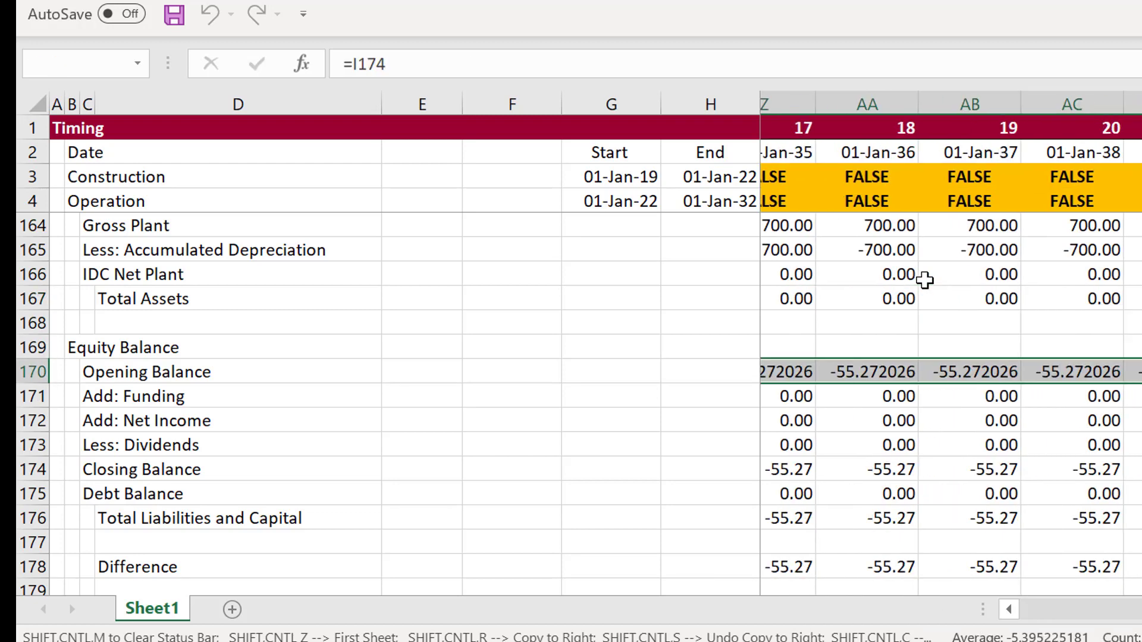
{"action": "key", "text": "ctrl+shift+1"}
{"action": "key", "text": "Left"}
{"action": "key", "text": "Right"}
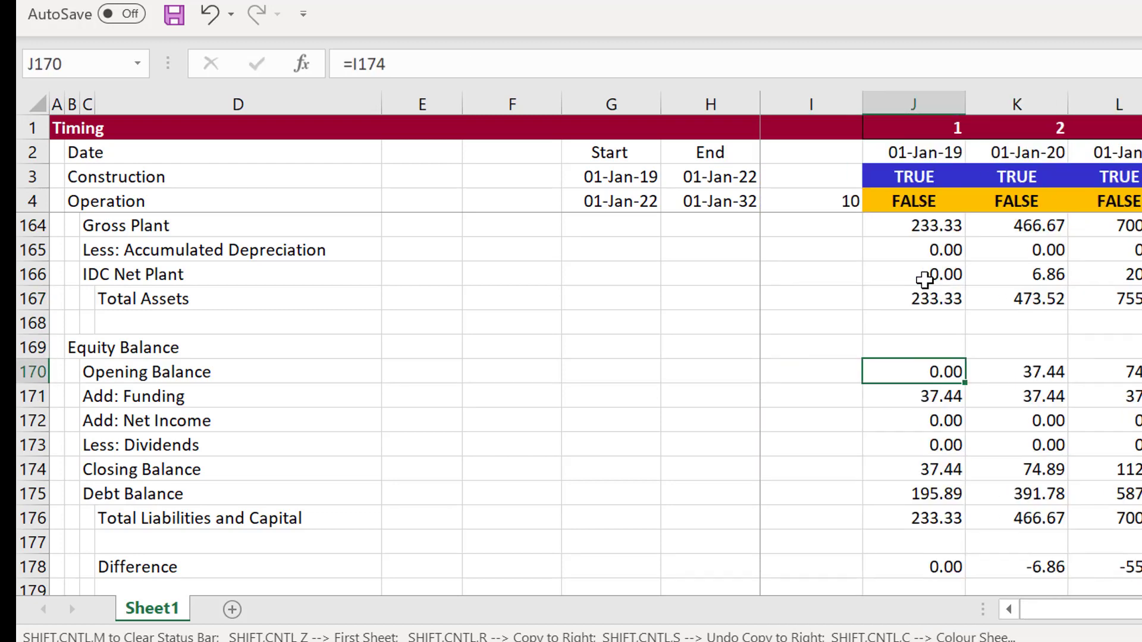
Step: Calculate the Equity IRR in E186 with the IRR function over the entire Equity Cash Flow row 185
{"action": "key", "text": "Down"}
{"action": "key", "text": "Down"}
{"action": "key", "text": "Down"}
{"action": "key", "text": "Down"}
{"action": "key", "text": "Down"}
{"action": "key", "text": "Down"}
{"action": "key", "text": "Down"}
{"action": "key", "text": "Down"}
{"action": "key", "text": "Down"}
{"action": "key", "text": "Down"}
{"action": "key", "text": "Down"}
{"action": "key", "text": "Down"}
{"action": "key", "text": "Down"}
{"action": "key", "text": "Down"}
{"action": "key", "text": "Down"}
{"action": "key", "text": "Down"}
{"action": "key", "text": "Down"}
{"action": "key", "text": "Down"}
{"action": "key", "text": "Down"}
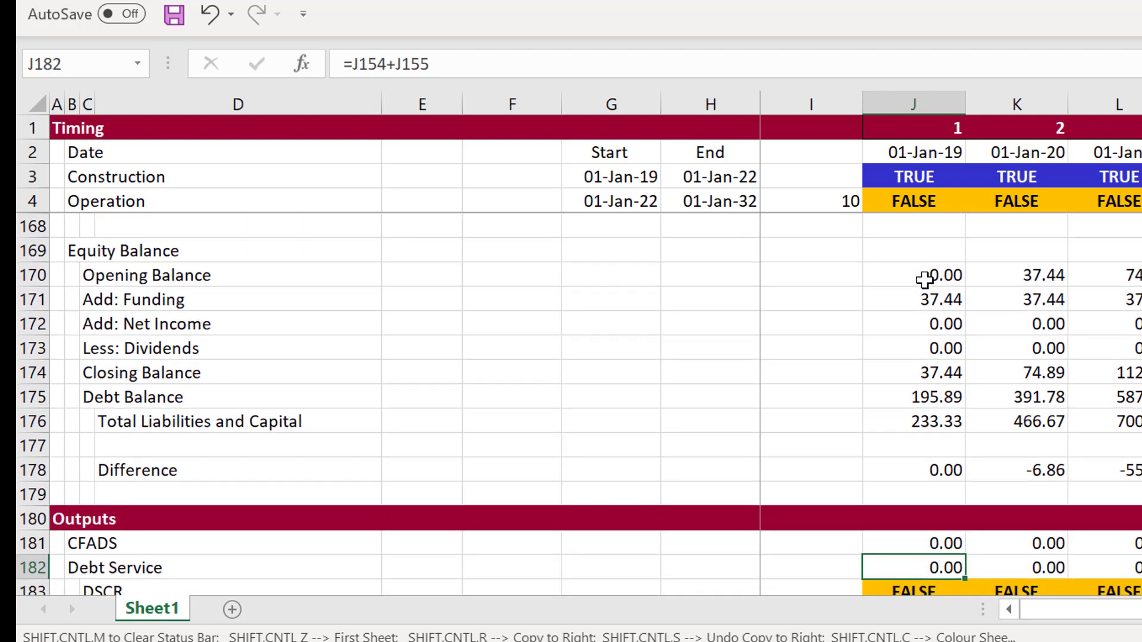
{"action": "key", "text": "Up"}
{"action": "key", "text": "Up"}
{"action": "key", "text": "Up"}
{"action": "key", "text": "Up"}
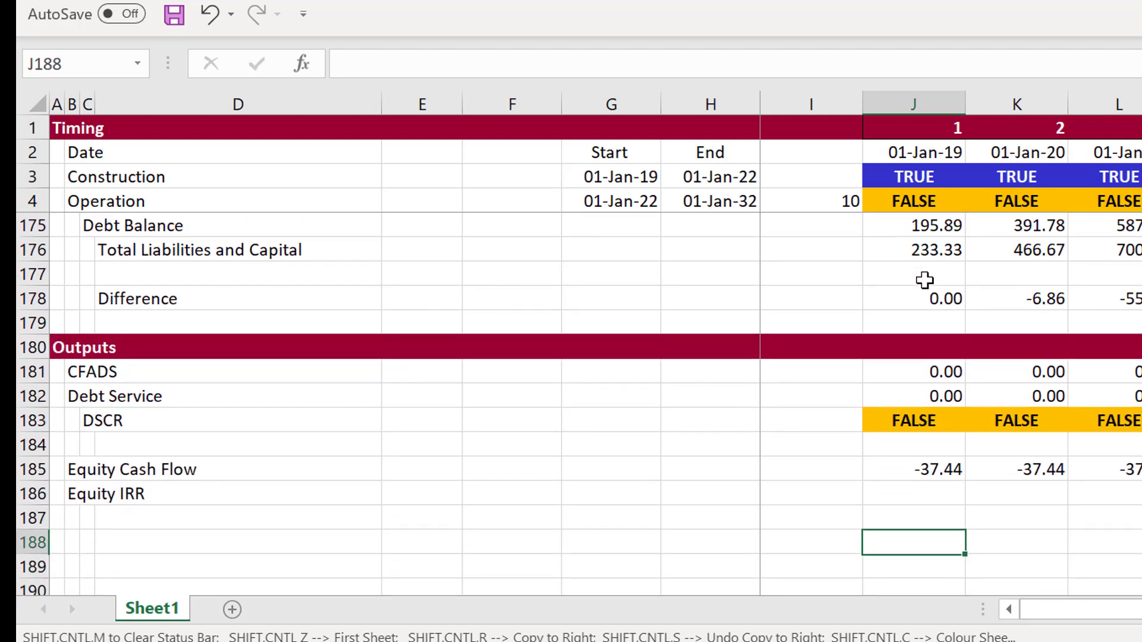
{"action": "key", "text": "Left"}
{"action": "key", "text": "Left"}
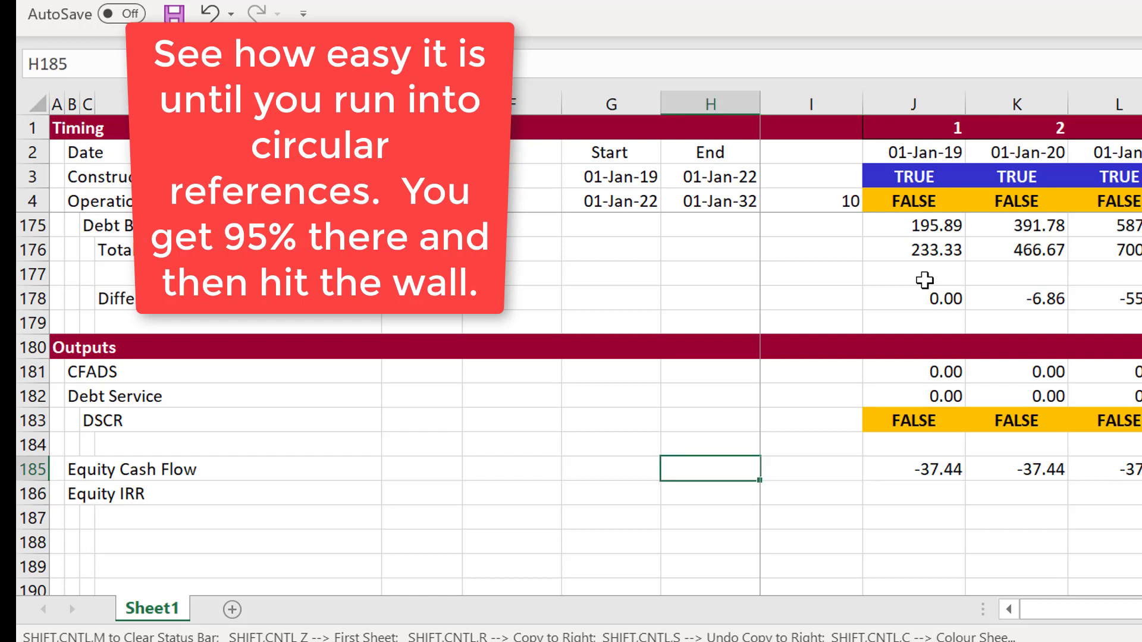
{"action": "key", "text": "Left"}
{"action": "key", "text": "Left"}
{"action": "key", "text": "Left"}
{"action": "key", "text": "Down"}
{"action": "key", "text": "Right"}
{"action": "key", "text": "Left"}
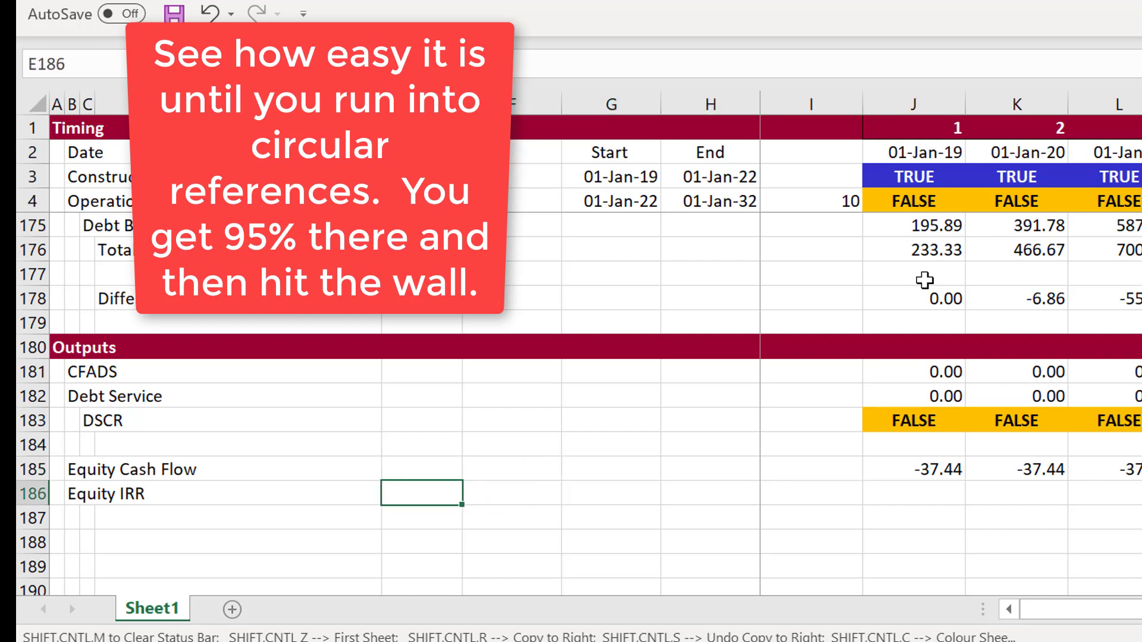
{"action": "type", "text": "=irr("}
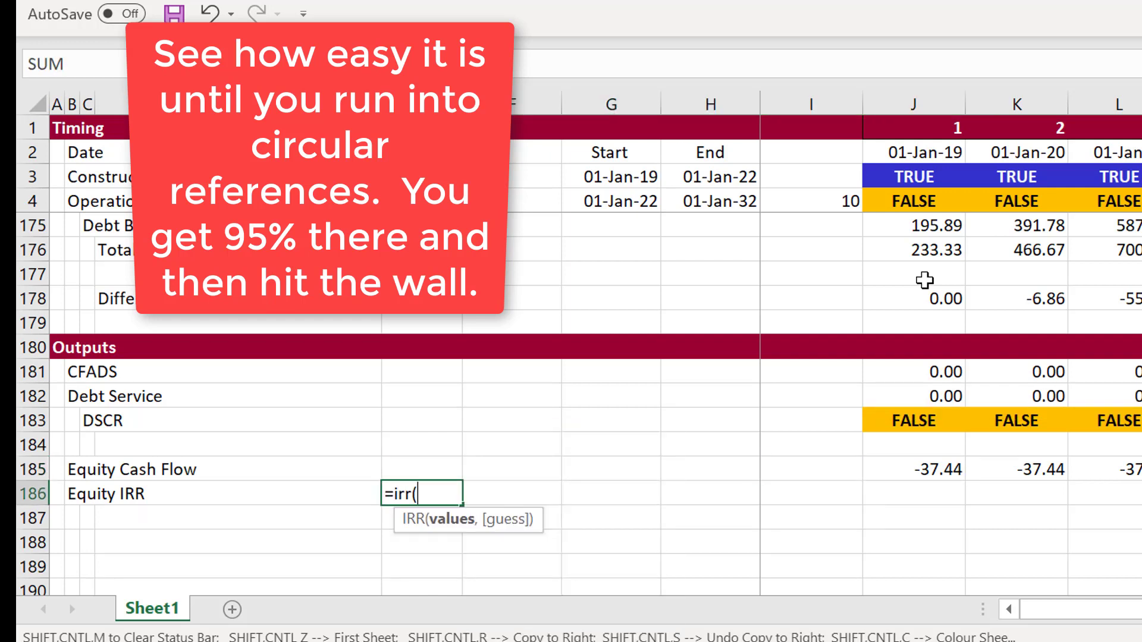
{"action": "key", "text": "Up"}
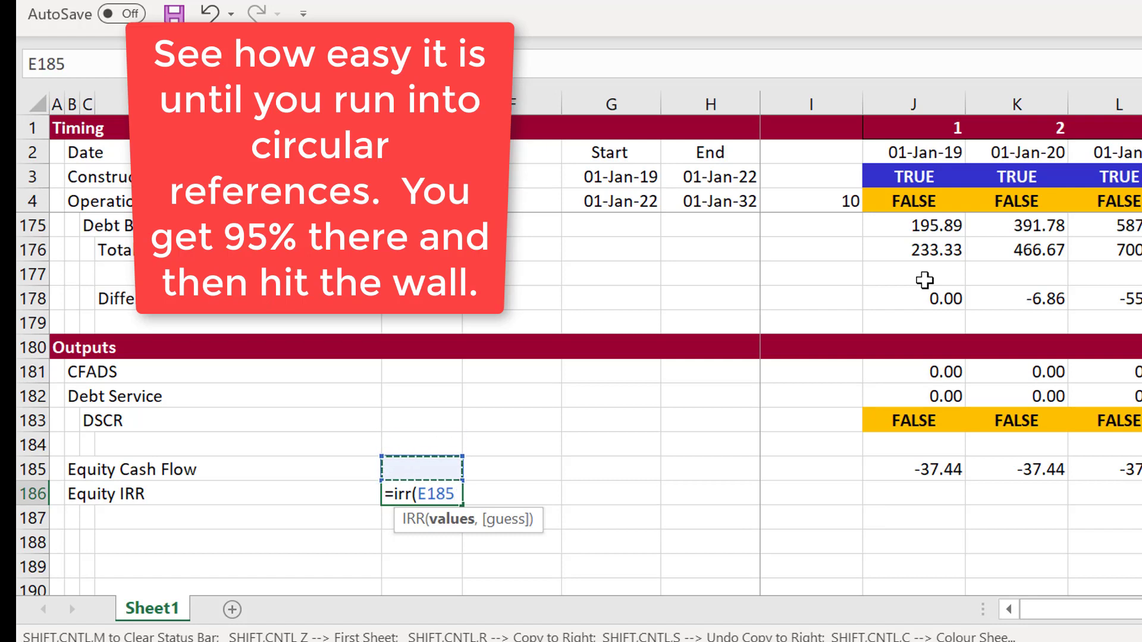
{"action": "key", "text": "shift+space"}
{"action": "key", "text": "Return"}
{"action": "key", "text": "Up"}
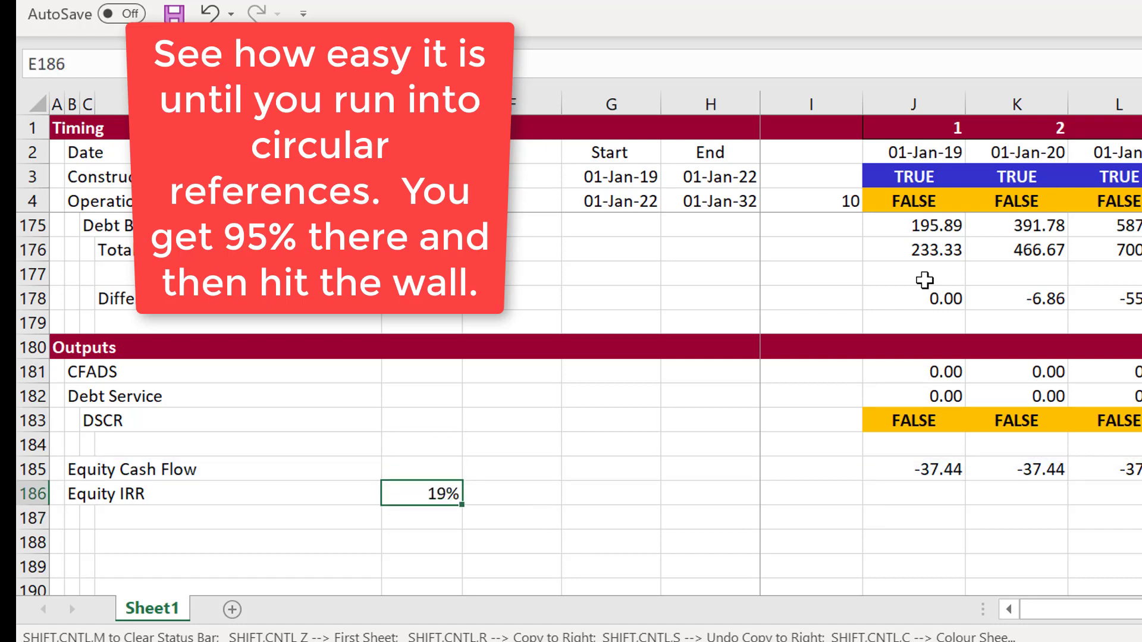
Step: Show the Equity IRR in E186 as a percentage with two decimals
{"action": "key", "text": "alt+h"}
{"action": "key", "text": "0"}
{"action": "key", "text": "0"}
Step: Check the Balance Sheet's Difference row up to the second period in K178
{"action": "key", "text": "Page_Up"}
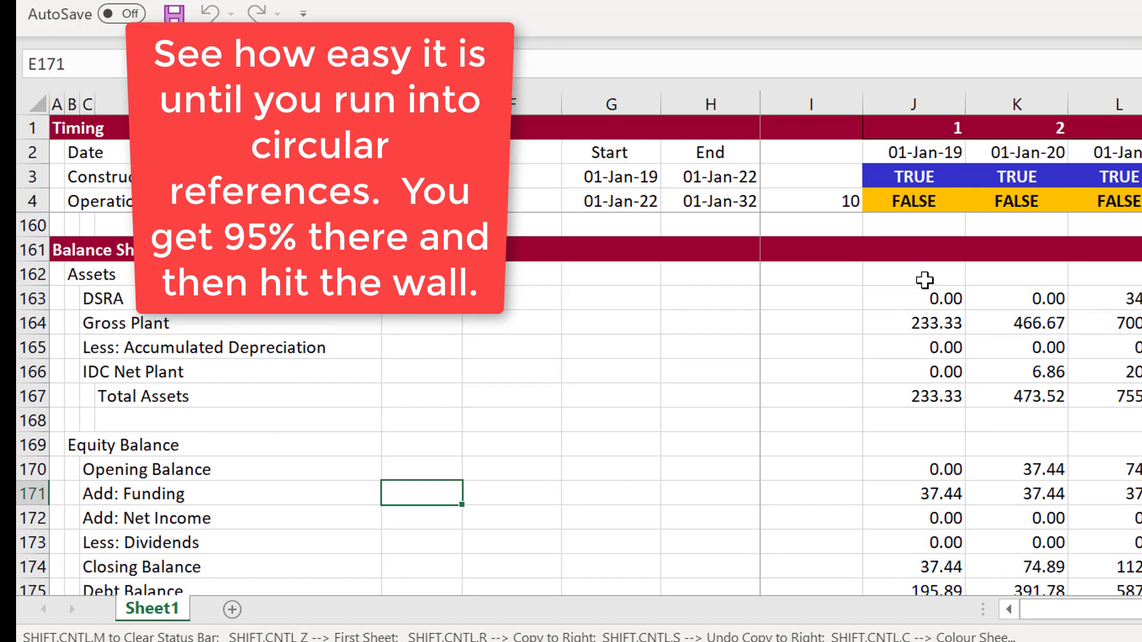
{"action": "key", "text": "Down"}
{"action": "key", "text": "Down"}
{"action": "key", "text": "Down"}
{"action": "key", "text": "Down"}
{"action": "key", "text": "Down"}
{"action": "key", "text": "Down"}
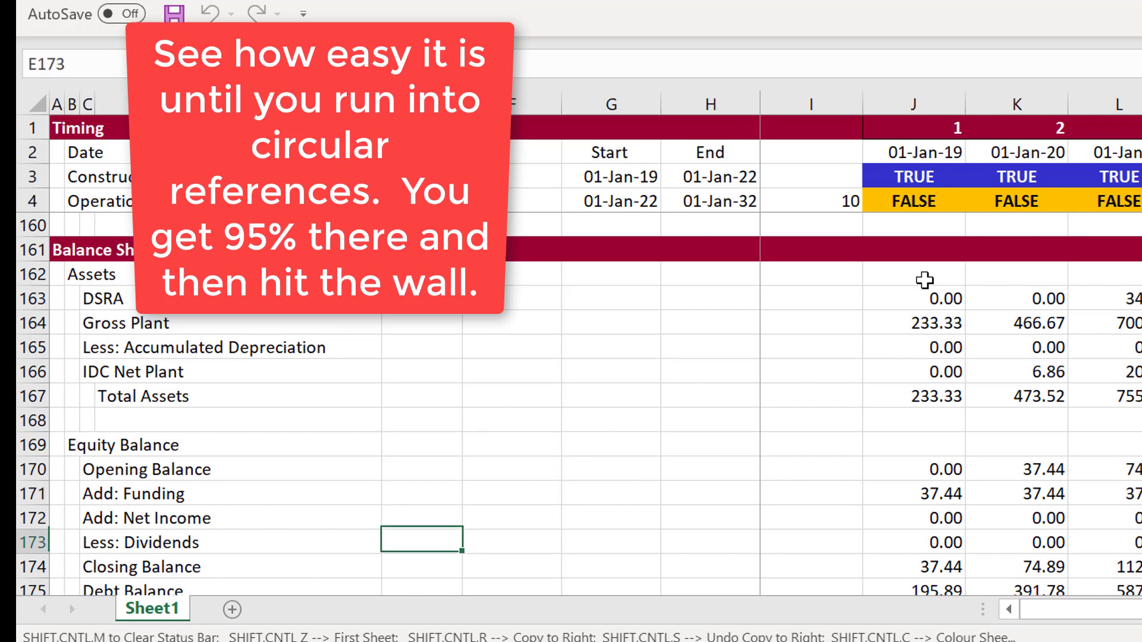
{"action": "key", "text": "Up"}
{"action": "key", "text": "Down"}
{"action": "key", "text": "Down"}
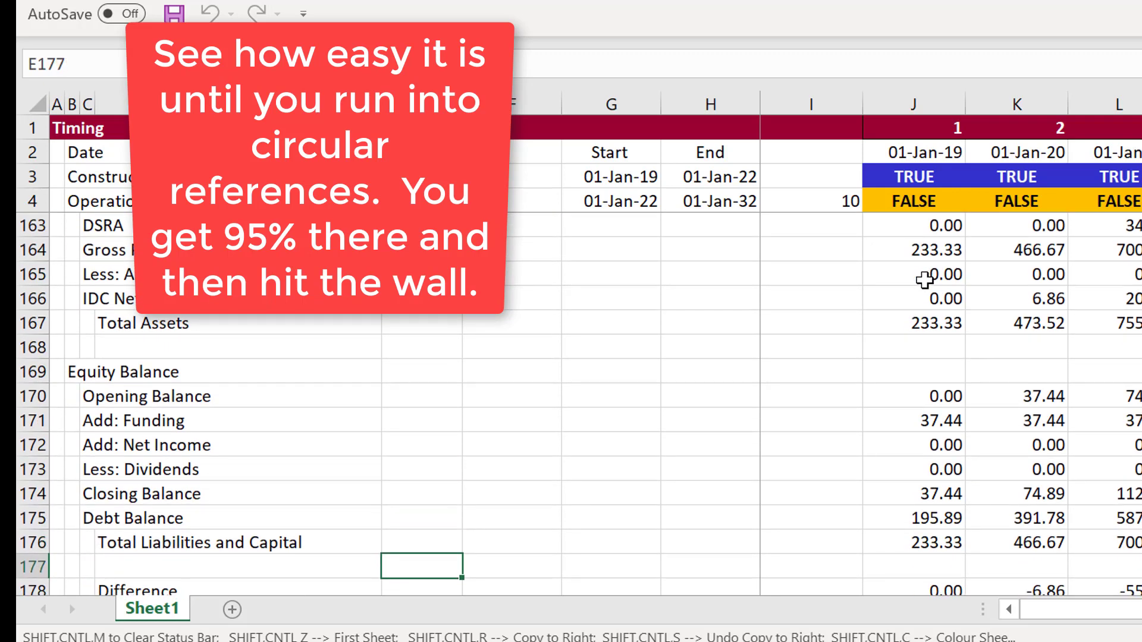
{"action": "key", "text": "Right"}
{"action": "key", "text": "Right"}
{"action": "key", "text": "Right"}
{"action": "key", "text": "Right"}
{"action": "key", "text": "Right"}
{"action": "key", "text": "Right"}
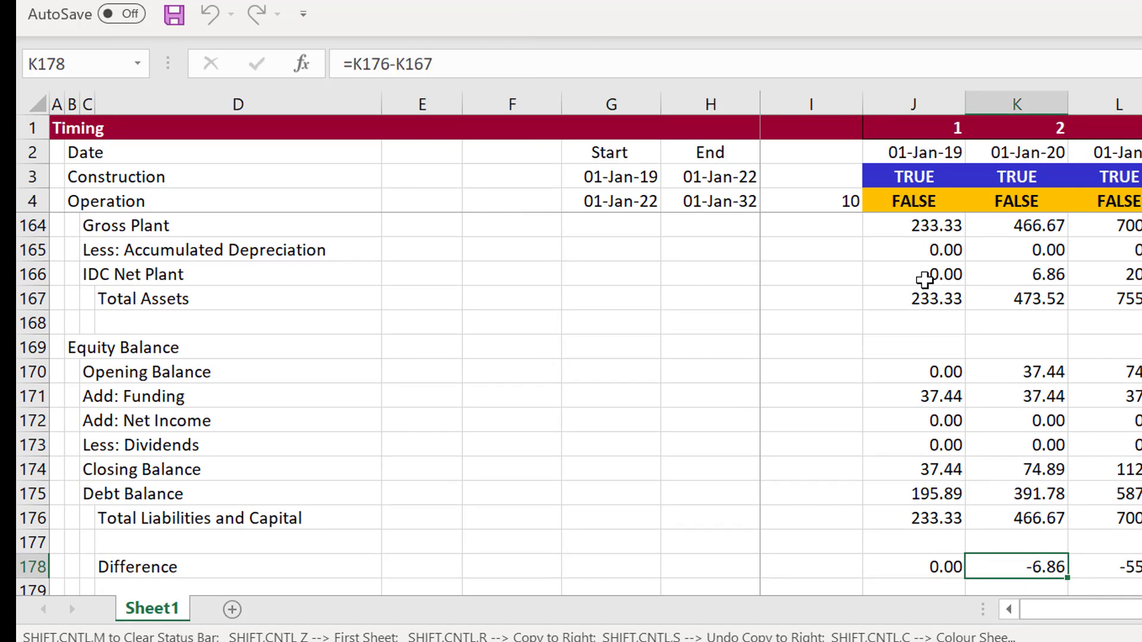
Step: Link the Funding section's IDC in J83 to Interest During Construction in the Debt Balance section, =J117
{"action": "key", "text": "Page_Up"}
{"action": "key", "text": "Page_Up"}
{"action": "key", "text": "Page_Up"}
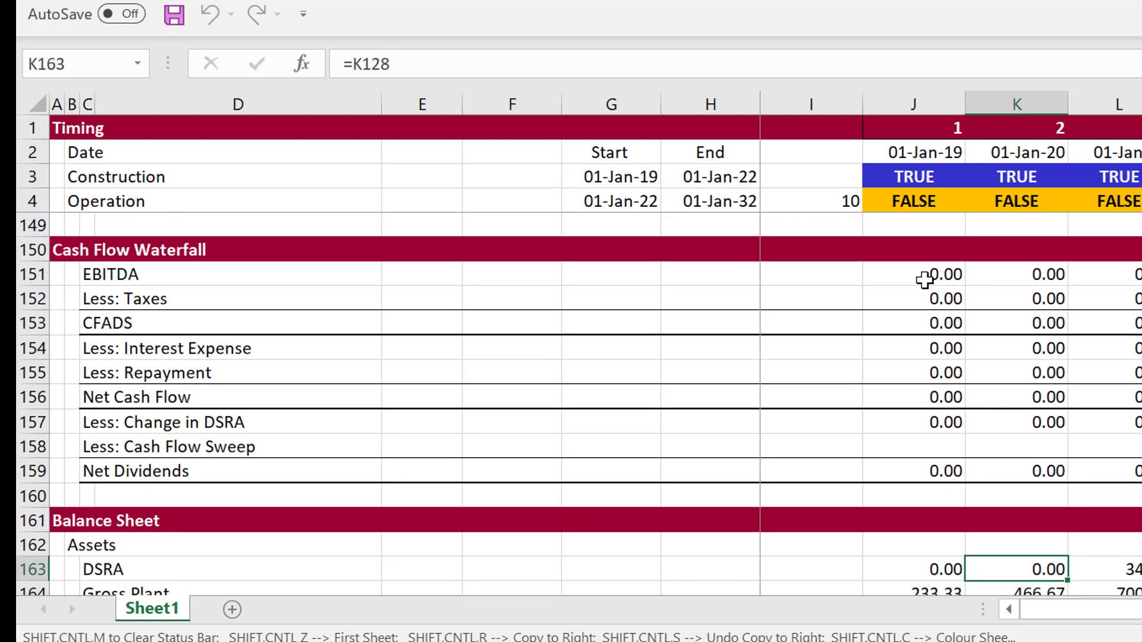
{"action": "key", "text": "Page_Up"}
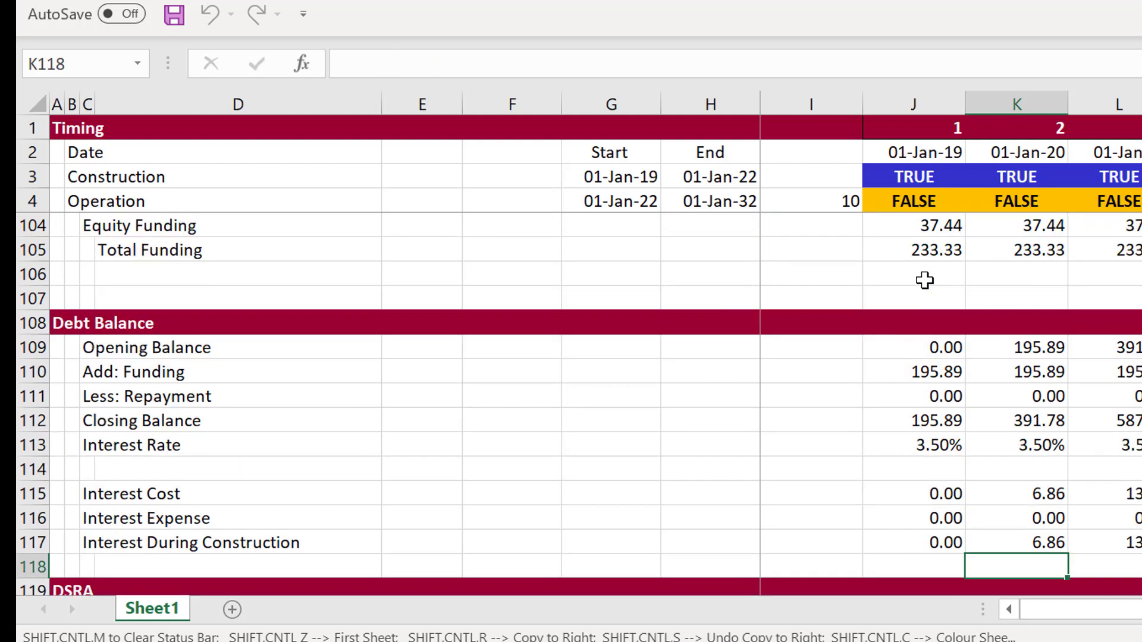
{"action": "key", "text": "Page_Up"}
{"action": "key", "text": "Page_Up"}
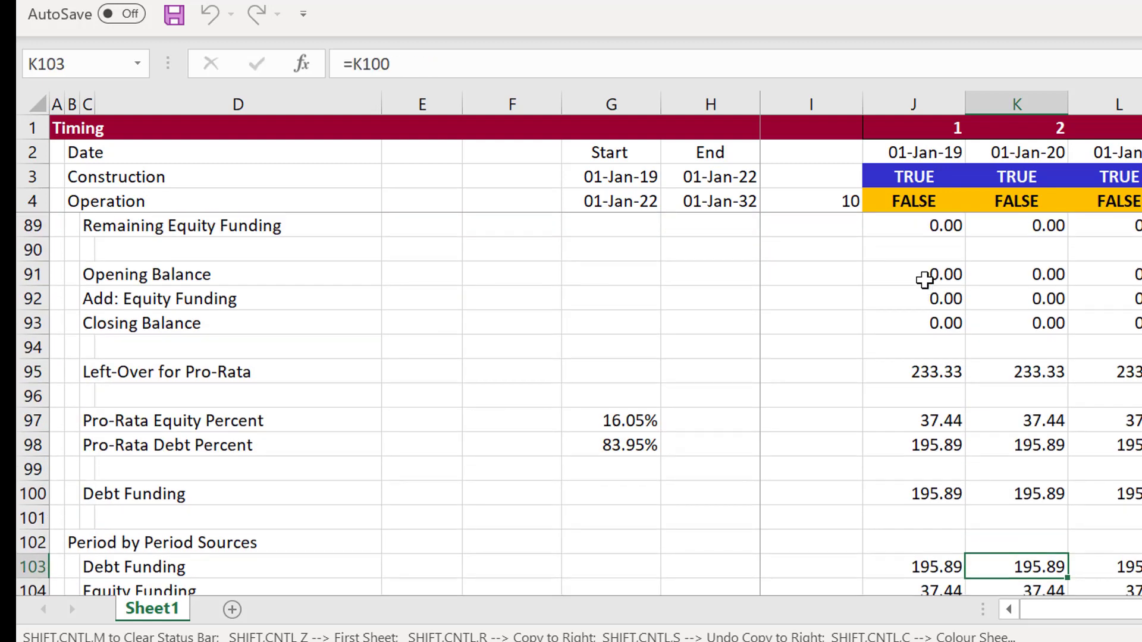
{"action": "key", "text": "Page_Up"}
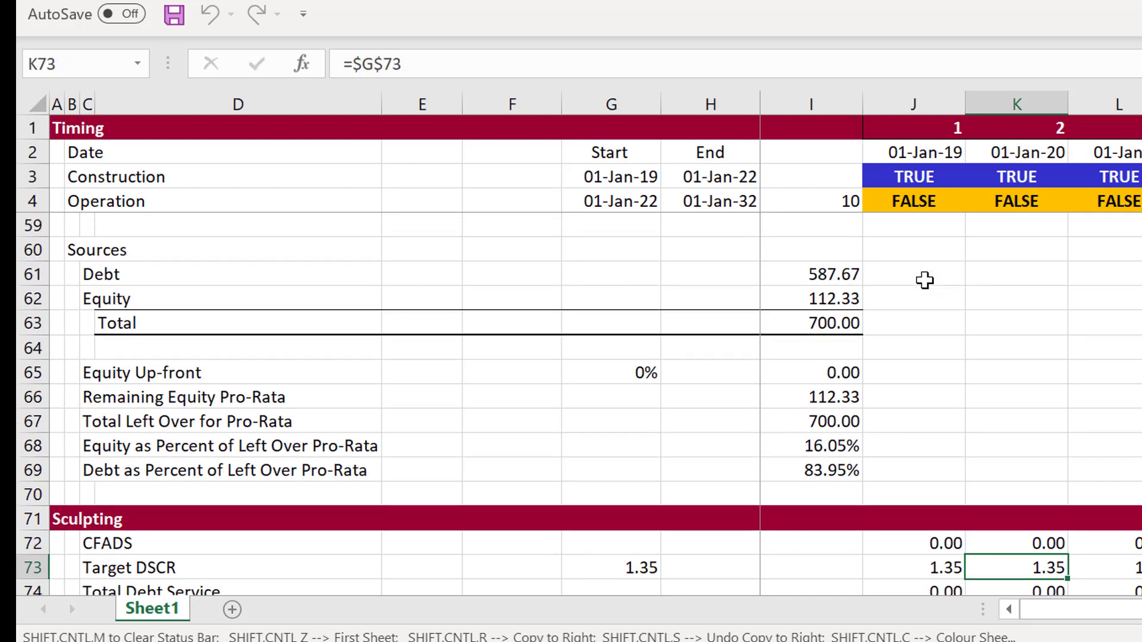
{"action": "key", "text": "Page_Down"}
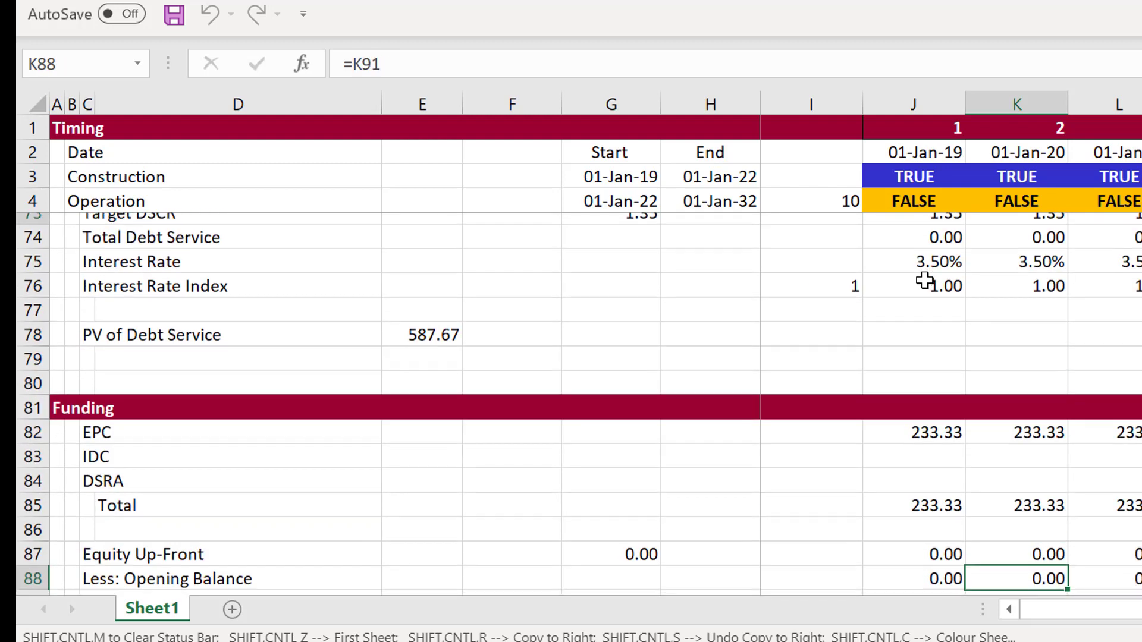
{"action": "key", "text": "Up"}
{"action": "key", "text": "Up"}
{"action": "key", "text": "Up"}
{"action": "key", "text": "Up"}
{"action": "key", "text": "Up"}
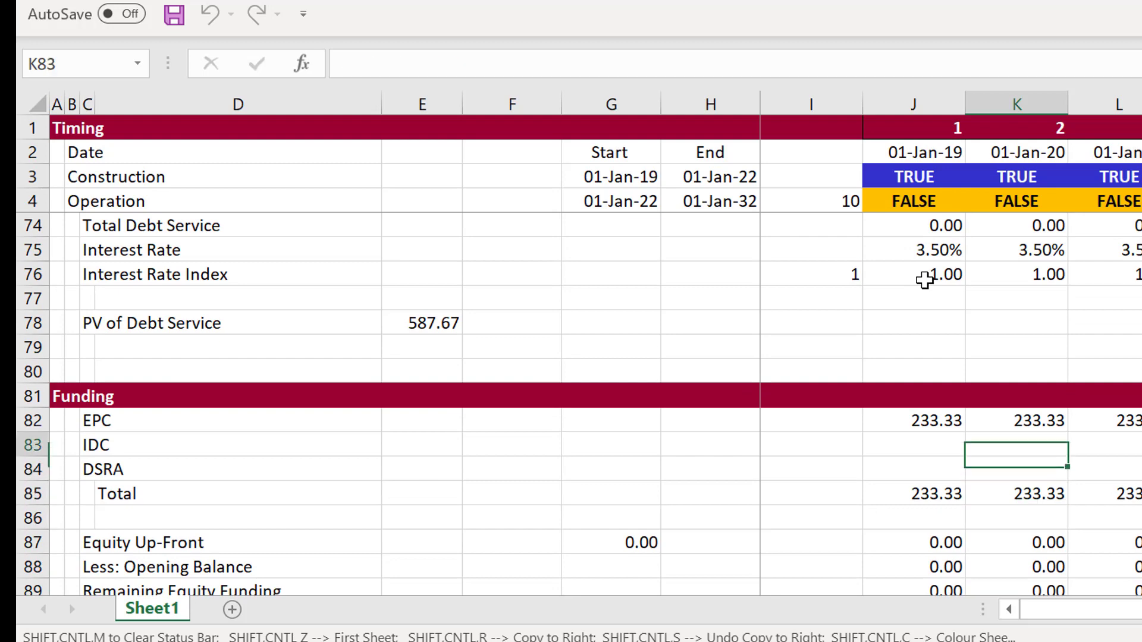
{"action": "key", "text": "Left"}
{"action": "key", "text": "Left"}
{"action": "key", "text": "Right"}
{"action": "type", "text": "="}
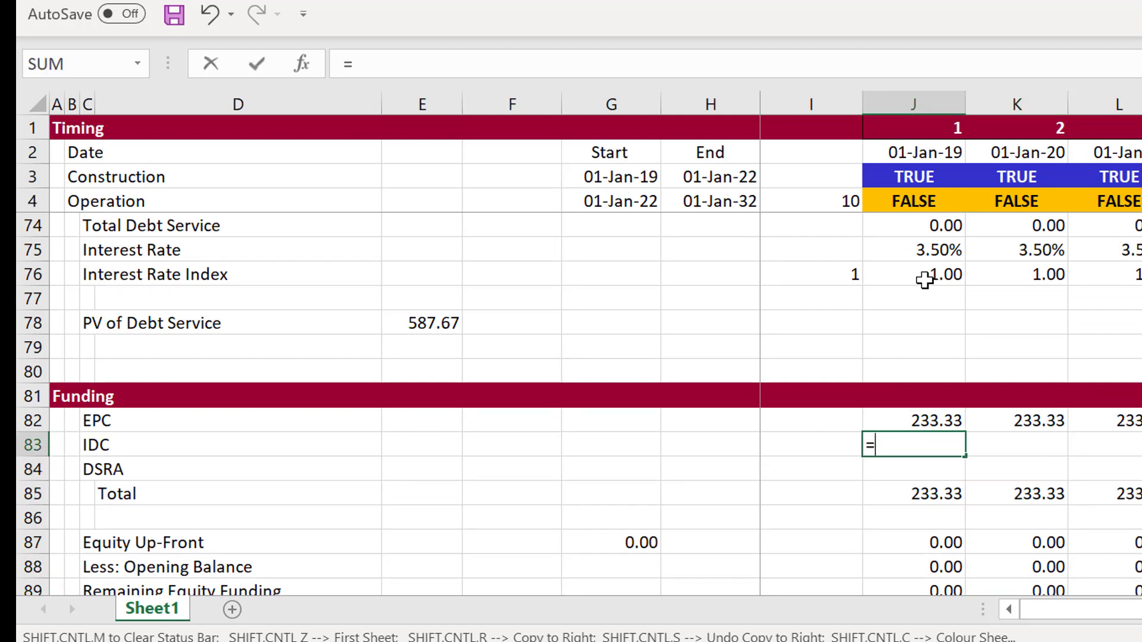
{"action": "key", "text": "Page_Down"}
{"action": "key", "text": "Page_Down"}
{"action": "key", "text": "Up"}
{"action": "key", "text": "Up"}
{"action": "key", "text": "Up"}
{"action": "key", "text": "Up"}
{"action": "key", "text": "Up"}
{"action": "key", "text": "Up"}
{"action": "key", "text": "Up"}
{"action": "key", "text": "Up"}
{"action": "key", "text": "Up"}
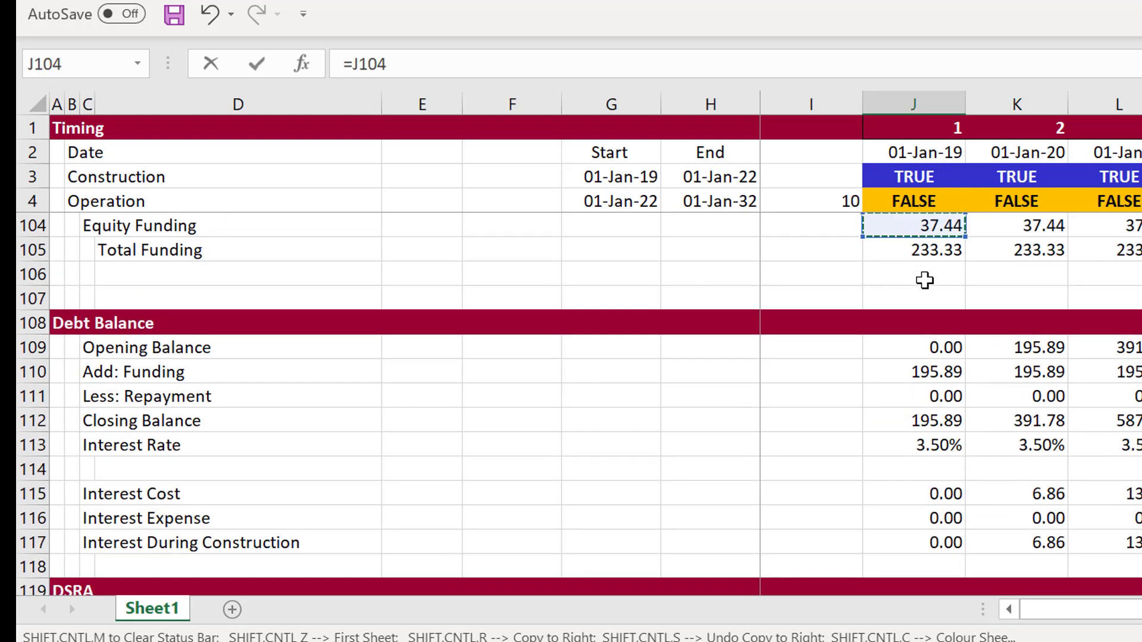
{"action": "key", "text": "Down"}
{"action": "key", "text": "Down"}
{"action": "key", "text": "Down"}
{"action": "key", "text": "Down"}
{"action": "key", "text": "Down"}
{"action": "key", "text": "Down"}
{"action": "key", "text": "Down"}
{"action": "key", "text": "Down"}
{"action": "key", "text": "Down"}
{"action": "key", "text": "Down"}
{"action": "key", "text": "Down"}
{"action": "key", "text": "Down"}
{"action": "key", "text": "Down"}
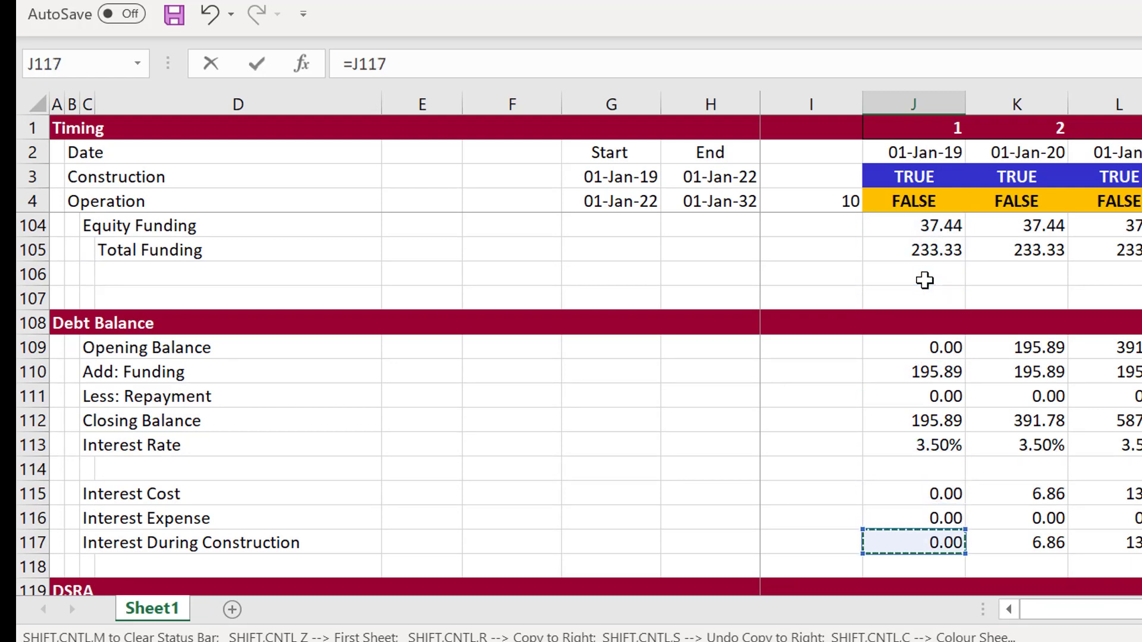
{"action": "key", "text": "Return"}
{"action": "key", "text": "Up"}
{"action": "key", "text": "Up"}
{"action": "key", "text": "Up"}
Step: Copy the IDC formula in J83 to the right across all periods
{"action": "left_click", "coordinate": [925, 280]}
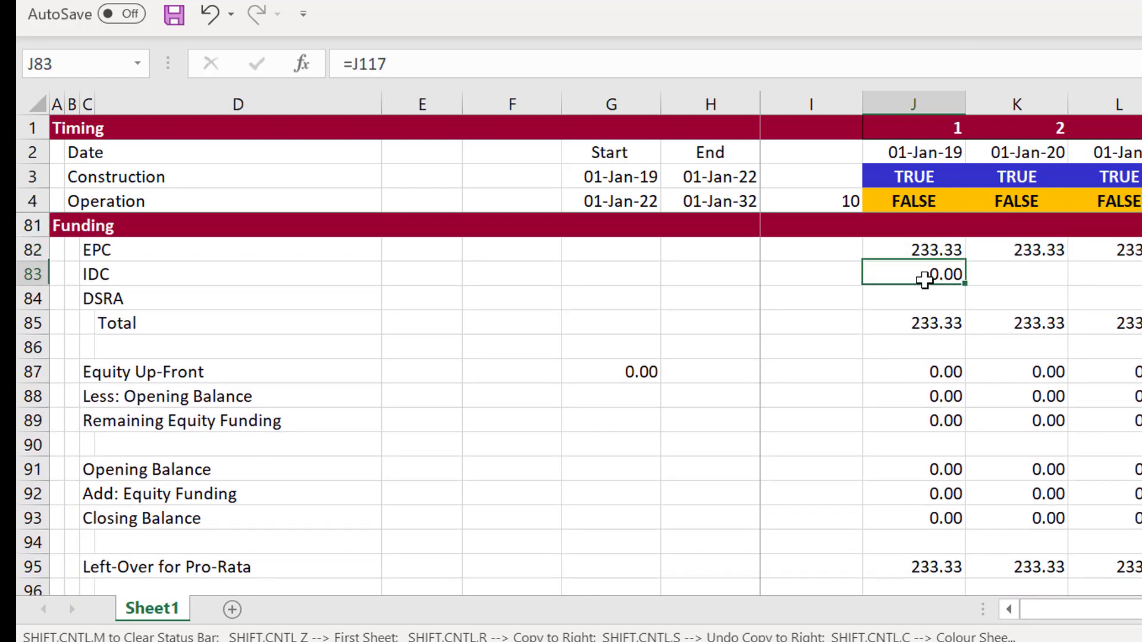
{"action": "key", "text": "ctrl+shift+r"}
{"action": "key", "text": "Down"}
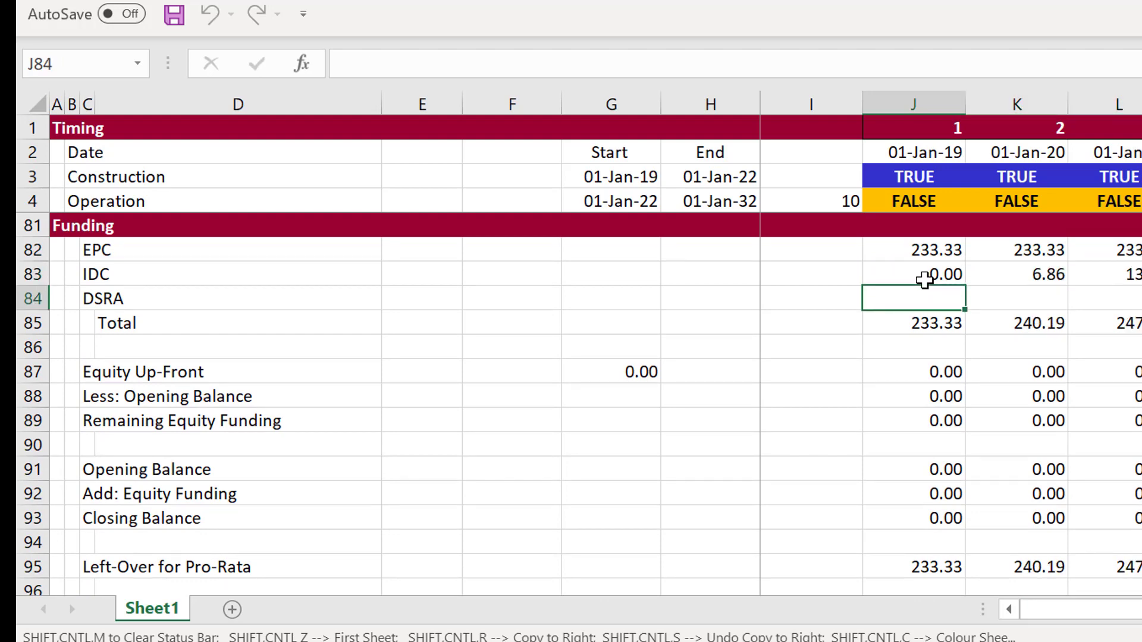
Step: Examine the Balance Sheet's Difference row and the Equity IRR with IDC included in the funding
{"action": "key", "text": "Page_Down"}
{"action": "key", "text": "Page_Down"}
{"action": "key", "text": "Page_Down"}
{"action": "key", "text": "Page_Down"}
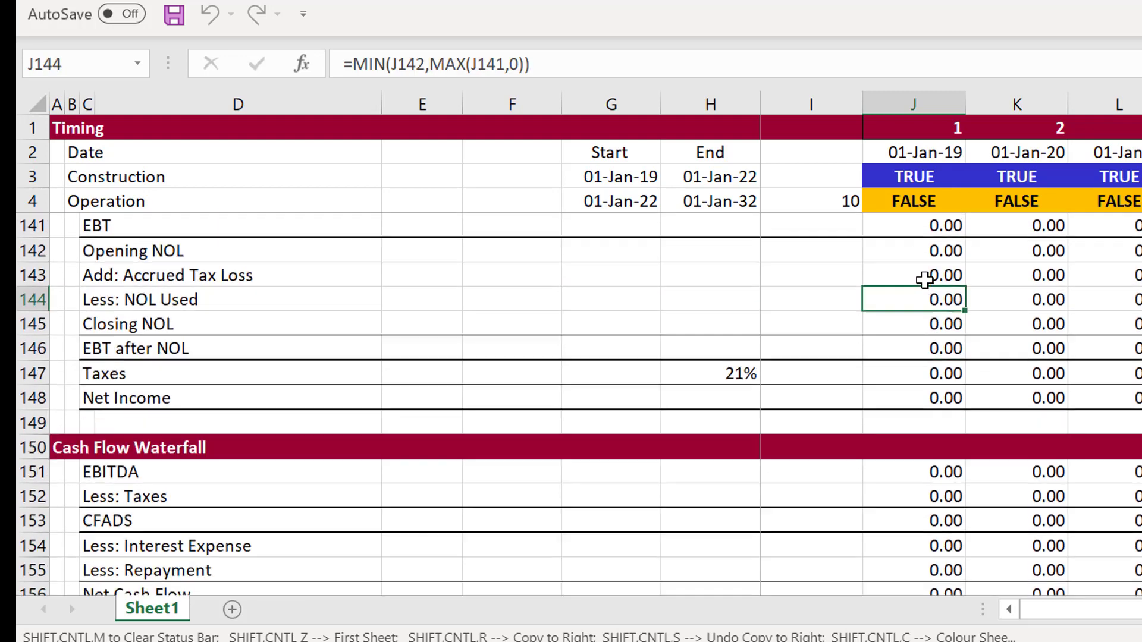
{"action": "key", "text": "Page_Down"}
{"action": "key", "text": "Page_Down"}
{"action": "key", "text": "Page_Down"}
{"action": "key", "text": "Page_Up"}
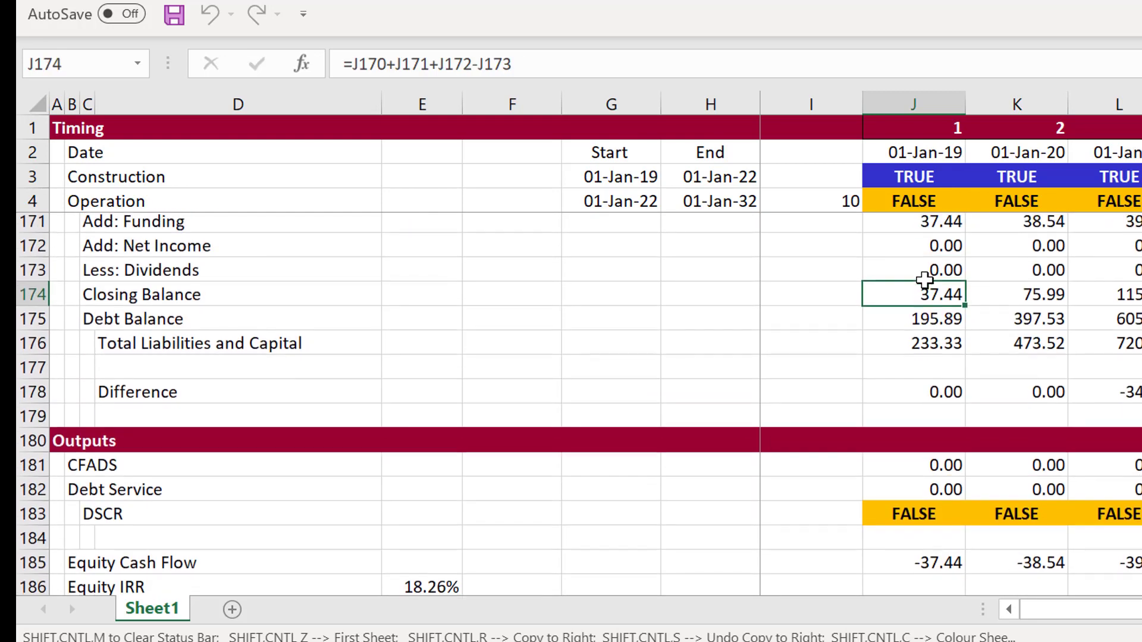
{"action": "key", "text": "Down"}
{"action": "key", "text": "Down"}
{"action": "key", "text": "Down"}
{"action": "key", "text": "Down"}
{"action": "key", "text": "Down"}
{"action": "key", "text": "Down"}
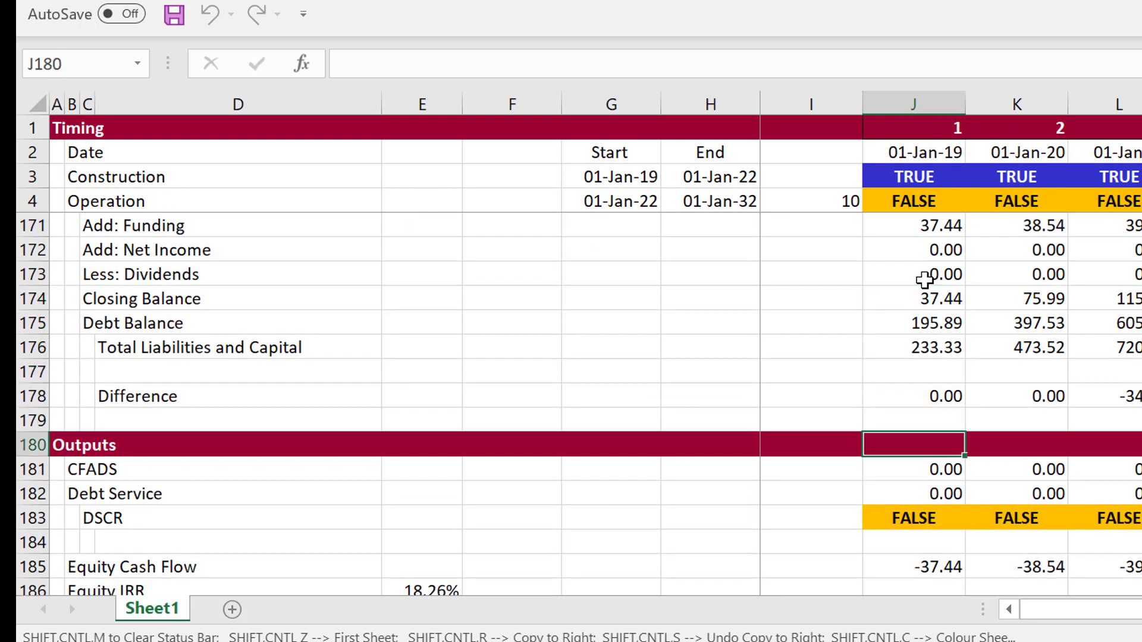
Step: Examine the DSCR row 183 in the Outputs section across all periods
{"action": "key", "text": "Down"}
{"action": "key", "text": "Down"}
{"action": "key", "text": "Down"}
{"action": "key", "text": "ctrl+shift+Right"}
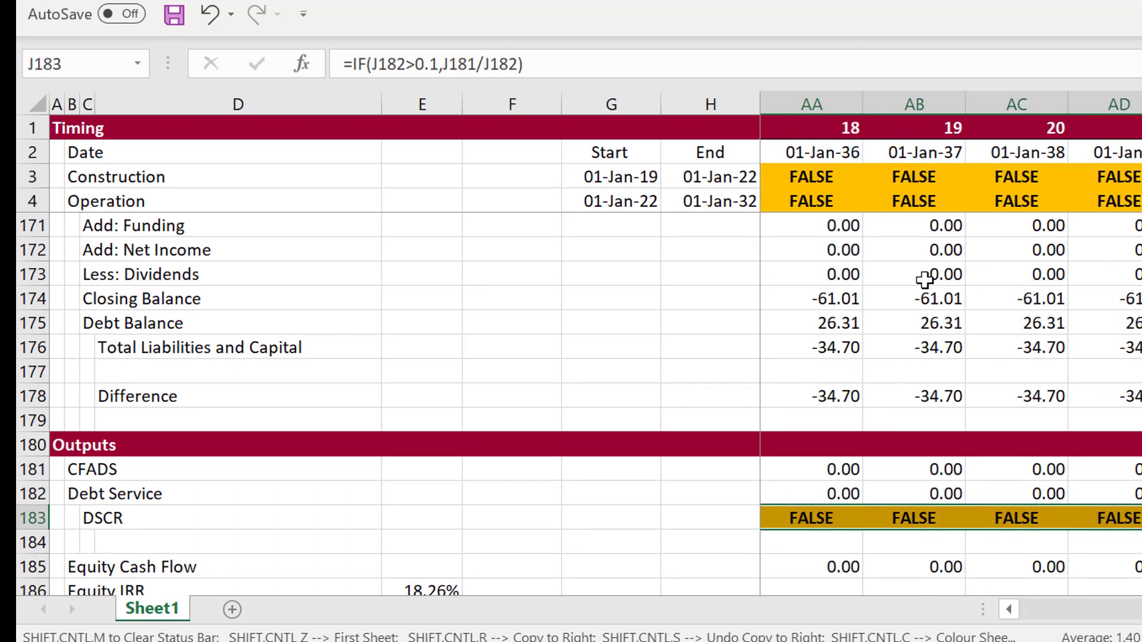
{"action": "key", "text": "Left"}
{"action": "key", "text": "Left"}
{"action": "key", "text": "Right"}
{"action": "key", "text": "Right"}
{"action": "key", "text": "Right"}
{"action": "key", "text": "Right"}
{"action": "key", "text": "Up"}
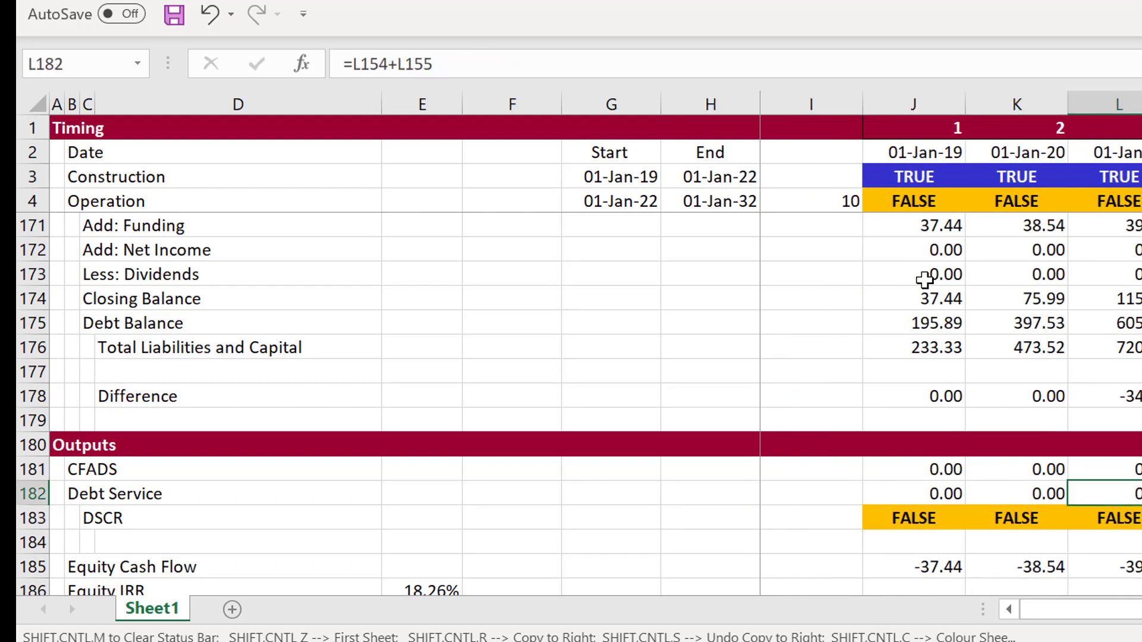
Step: Trace the precedents of the Difference formula in L178 and compare it with the neighbouring periods in row 178
{"action": "key", "text": "Up"}
{"action": "key", "text": "Up"}
{"action": "key", "text": "Up"}
{"action": "key", "text": "Up"}
{"action": "key", "text": "Up"}
{"action": "key", "text": "Down"}
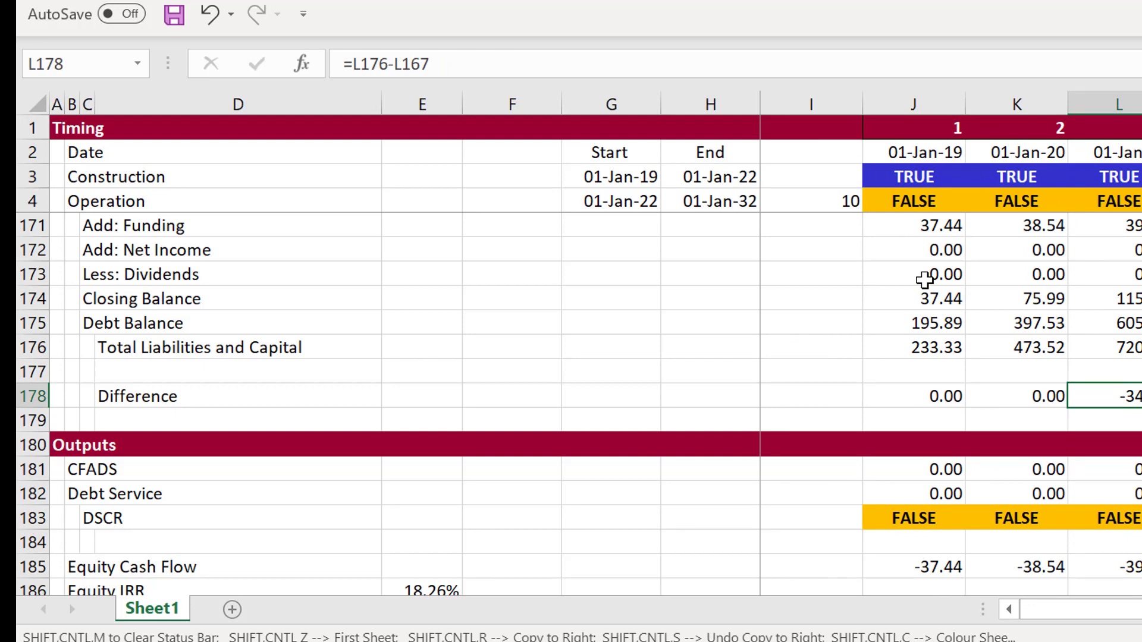
{"action": "key", "text": "ctrl+bracketleft"}
{"action": "key", "text": "ctrl+bracketleft"}
{"action": "key", "text": "F5"}
{"action": "key", "text": "Return"}
{"action": "key", "text": "Left"}
{"action": "key", "text": "Right"}
{"action": "key", "text": "Left"}
{"action": "key", "text": "Left"}
{"action": "key", "text": "Right"}
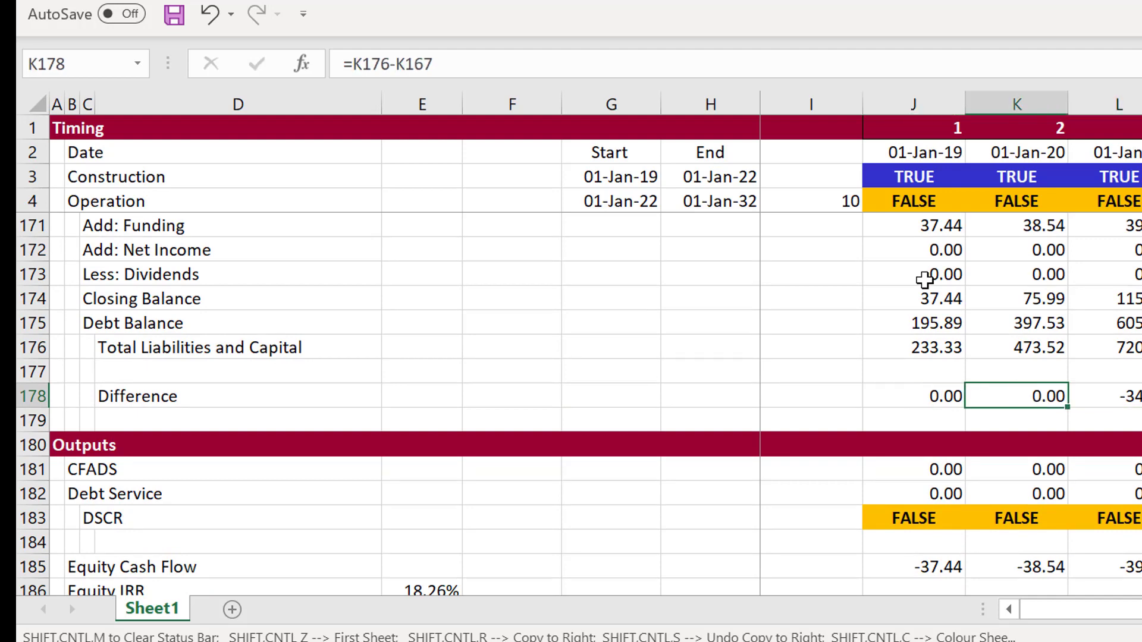
Step: Link the Funding section's DSRA in J84 to the DSRA Funded During Construction cell J126
{"action": "key", "text": "Right"}
{"action": "key", "text": "Page_Up"}
{"action": "key", "text": "Page_Up"}
{"action": "key", "text": "Page_Up"}
{"action": "key", "text": "Page_Up"}
{"action": "key", "text": "Page_Up"}
{"action": "key", "text": "Page_Up"}
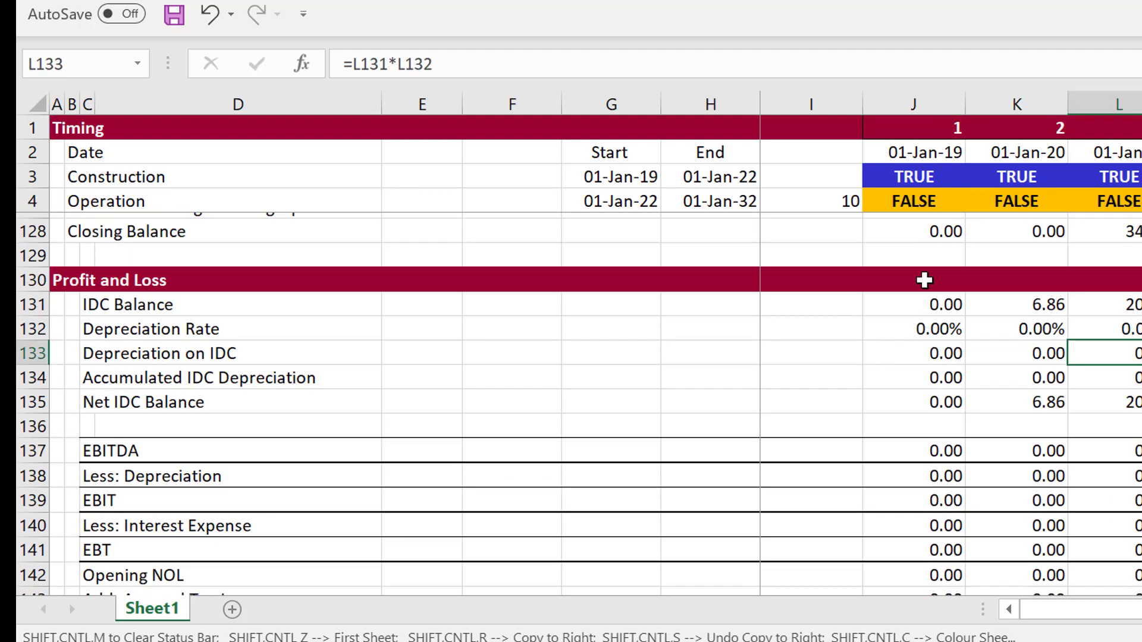
{"action": "key", "text": "Page_Up"}
{"action": "key", "text": "Page_Up"}
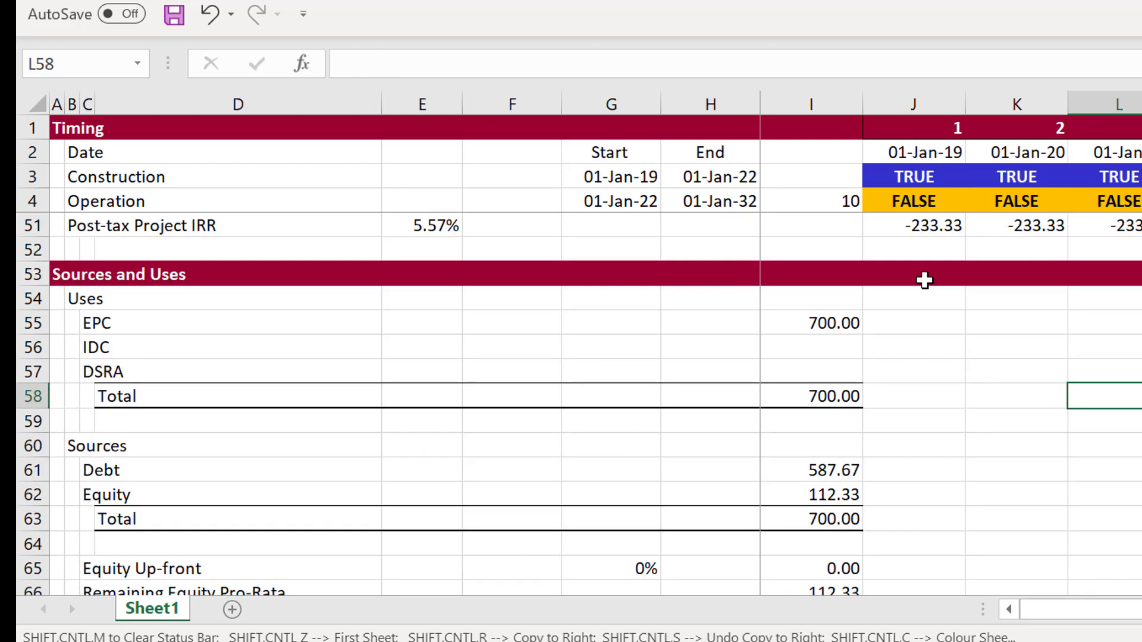
{"action": "key", "text": "Page_Down"}
{"action": "key", "text": "Down"}
{"action": "key", "text": "Down"}
{"action": "key", "text": "Down"}
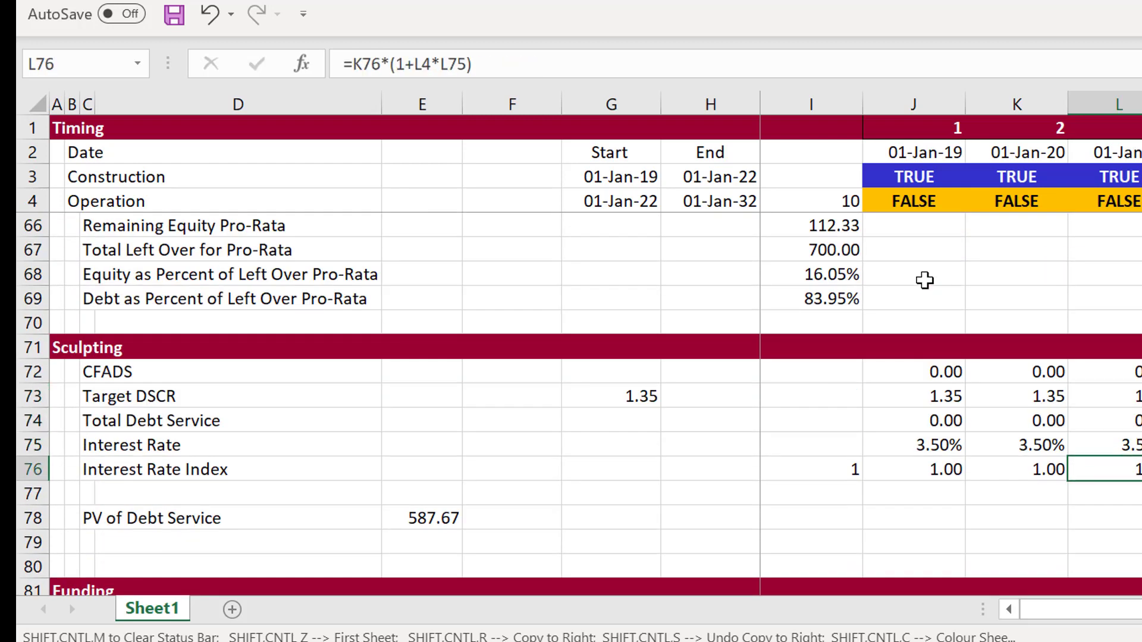
{"action": "key", "text": "Page_Down"}
{"action": "key", "text": "Page_Up"}
{"action": "key", "text": "Page_Down"}
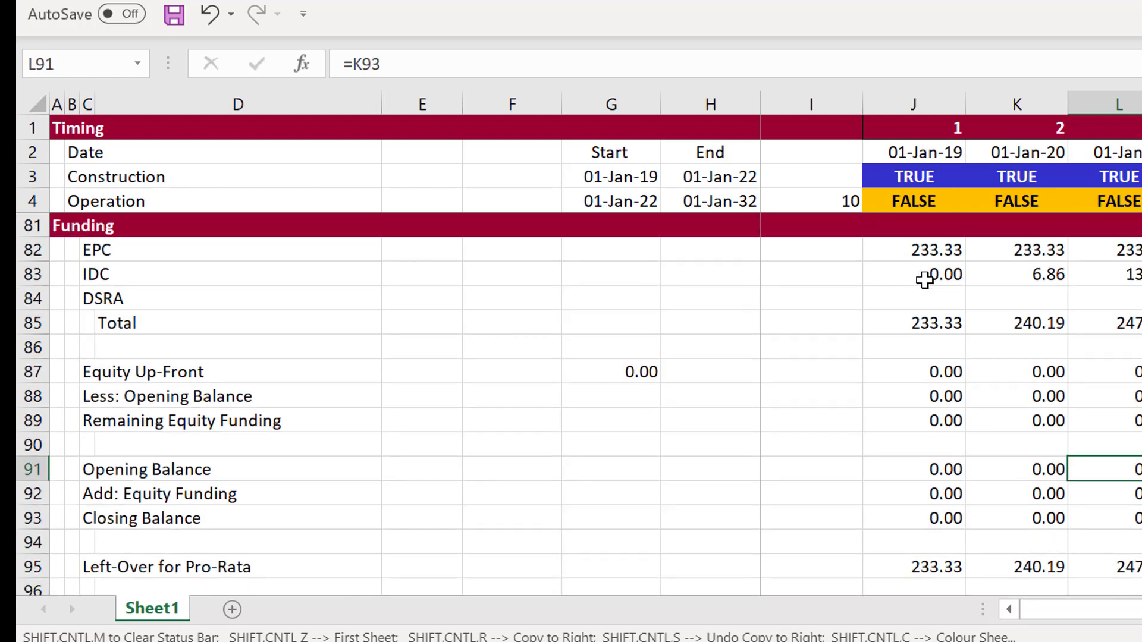
{"action": "key", "text": "Up"}
{"action": "key", "text": "Up"}
{"action": "key", "text": "Up"}
{"action": "key", "text": "Up"}
{"action": "key", "text": "Up"}
{"action": "key", "text": "Up"}
{"action": "key", "text": "Up"}
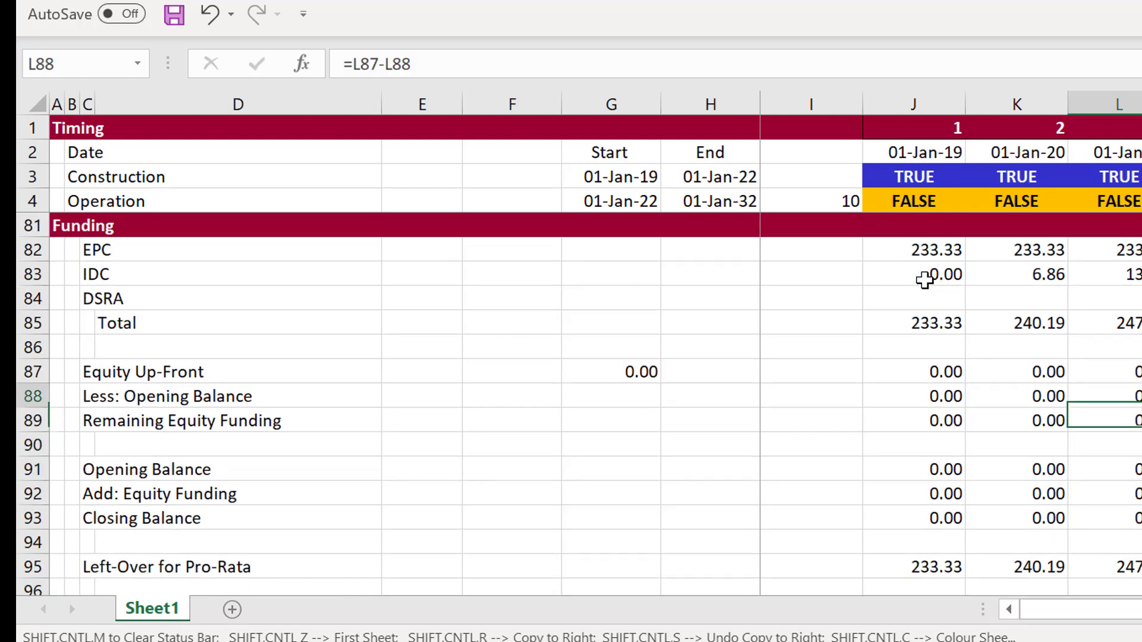
{"action": "key", "text": "Left"}
{"action": "key", "text": "Left"}
{"action": "key", "text": "Left"}
{"action": "key", "text": "Left"}
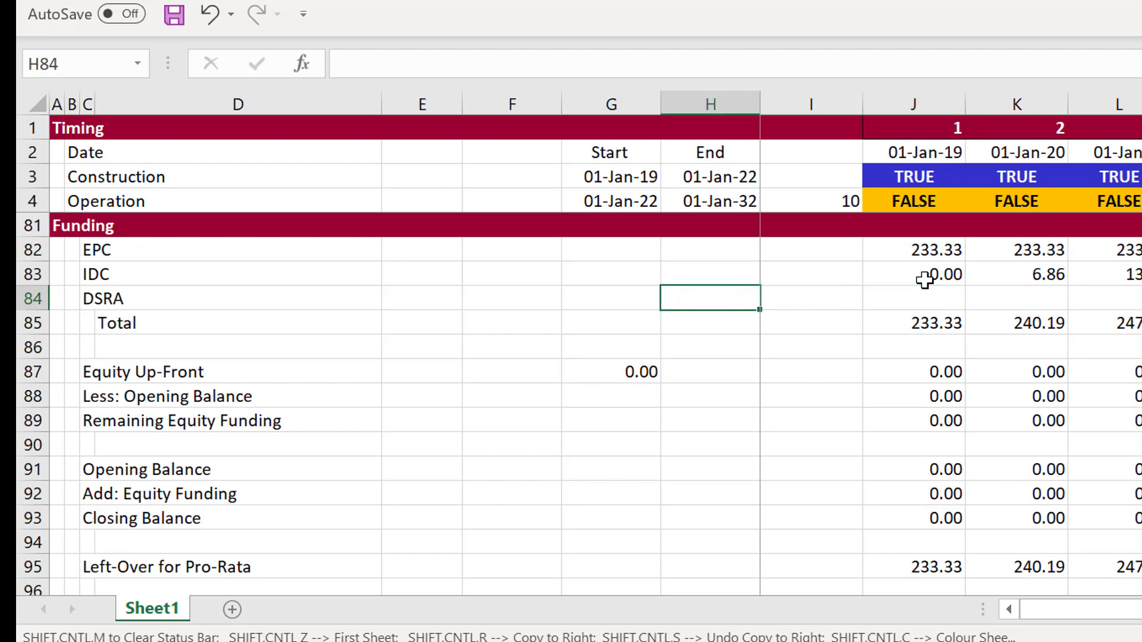
{"action": "key", "text": "Right"}
{"action": "key", "text": "Right"}
{"action": "type", "text": "="}
{"action": "key", "text": "Down"}
{"action": "key", "text": "Down"}
{"action": "key", "text": "Down"}
{"action": "key", "text": "Down"}
{"action": "key", "text": "Down"}
{"action": "key", "text": "Down"}
{"action": "key", "text": "Down"}
{"action": "key", "text": "Down"}
{"action": "key", "text": "Down"}
{"action": "key", "text": "Down"}
{"action": "key", "text": "Down"}
{"action": "key", "text": "Down"}
{"action": "key", "text": "Down"}
{"action": "key", "text": "Down"}
{"action": "key", "text": "Down"}
{"action": "key", "text": "Down"}
{"action": "key", "text": "Down"}
{"action": "key", "text": "Down"}
{"action": "key", "text": "Down"}
{"action": "key", "text": "Down"}
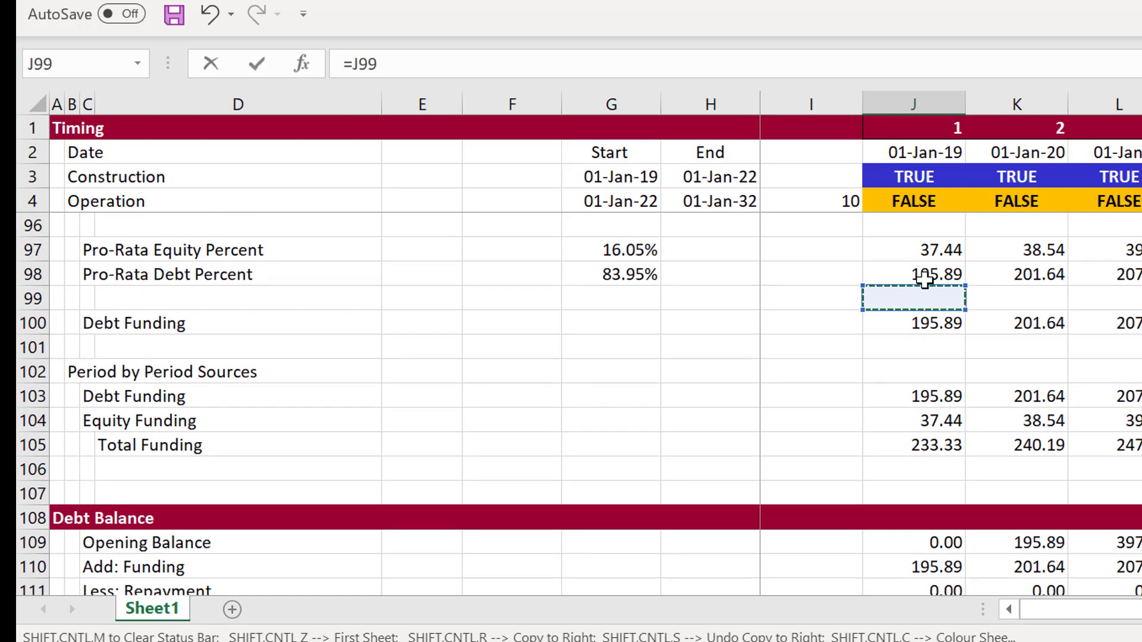
{"action": "key", "text": "Down"}
{"action": "key", "text": "Down"}
{"action": "key", "text": "Down"}
{"action": "key", "text": "Down"}
{"action": "key", "text": "Down"}
{"action": "key", "text": "Down"}
{"action": "key", "text": "Down"}
{"action": "key", "text": "Down"}
{"action": "key", "text": "Down"}
{"action": "key", "text": "Down"}
{"action": "key", "text": "Down"}
{"action": "key", "text": "Down"}
{"action": "key", "text": "Down"}
{"action": "key", "text": "Down"}
{"action": "key", "text": "Down"}
{"action": "key", "text": "Down"}
{"action": "key", "text": "Down"}
{"action": "key", "text": "Down"}
{"action": "key", "text": "Down"}
{"action": "key", "text": "Down"}
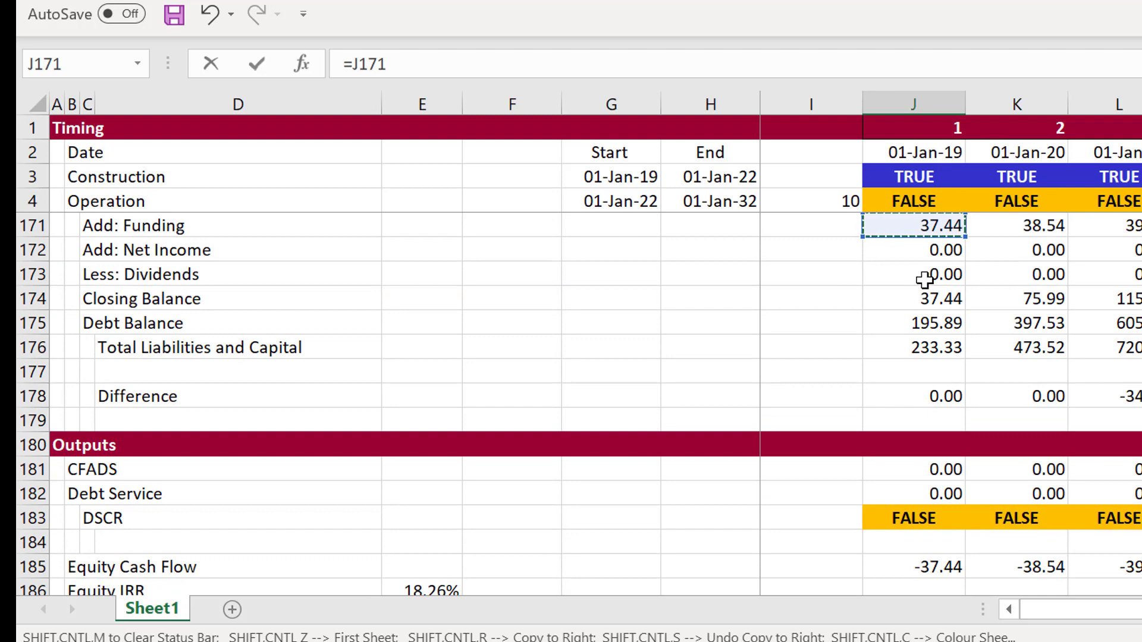
{"action": "key", "text": "Up"}
{"action": "key", "text": "Up"}
{"action": "key", "text": "Up"}
{"action": "key", "text": "Up"}
{"action": "key", "text": "Up"}
{"action": "key", "text": "Up"}
{"action": "key", "text": "Up"}
{"action": "key", "text": "Up"}
{"action": "key", "text": "Up"}
{"action": "key", "text": "Up"}
{"action": "key", "text": "Up"}
{"action": "key", "text": "Up"}
{"action": "key", "text": "Up"}
{"action": "key", "text": "Up"}
{"action": "key", "text": "Up"}
{"action": "key", "text": "Up"}
{"action": "key", "text": "Down"}
{"action": "key", "text": "Down"}
{"action": "key", "text": "Down"}
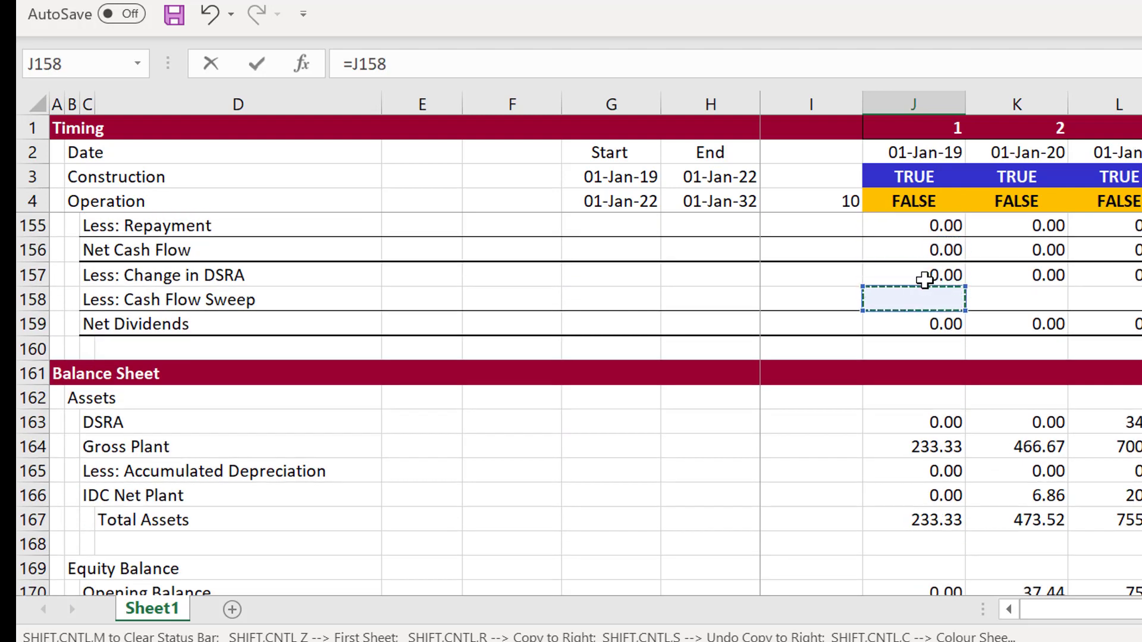
{"action": "key", "text": "Down"}
{"action": "key", "text": "Down"}
{"action": "key", "text": "Up"}
{"action": "key", "text": "Up"}
{"action": "key", "text": "Up"}
{"action": "key", "text": "Up"}
{"action": "key", "text": "Up"}
{"action": "key", "text": "Up"}
{"action": "key", "text": "Up"}
{"action": "key", "text": "Up"}
{"action": "key", "text": "Up"}
{"action": "key", "text": "Up"}
{"action": "key", "text": "Up"}
{"action": "key", "text": "Up"}
{"action": "key", "text": "Up"}
{"action": "key", "text": "Up"}
{"action": "key", "text": "Up"}
{"action": "key", "text": "Up"}
{"action": "key", "text": "Up"}
{"action": "key", "text": "Up"}
{"action": "key", "text": "Up"}
{"action": "key", "text": "Up"}
{"action": "key", "text": "Down"}
{"action": "key", "text": "Down"}
{"action": "key", "text": "Down"}
{"action": "key", "text": "Down"}
{"action": "key", "text": "Down"}
{"action": "key", "text": "Down"}
{"action": "key", "text": "Down"}
{"action": "key", "text": "Down"}
{"action": "key", "text": "Down"}
{"action": "key", "text": "Down"}
{"action": "key", "text": "Down"}
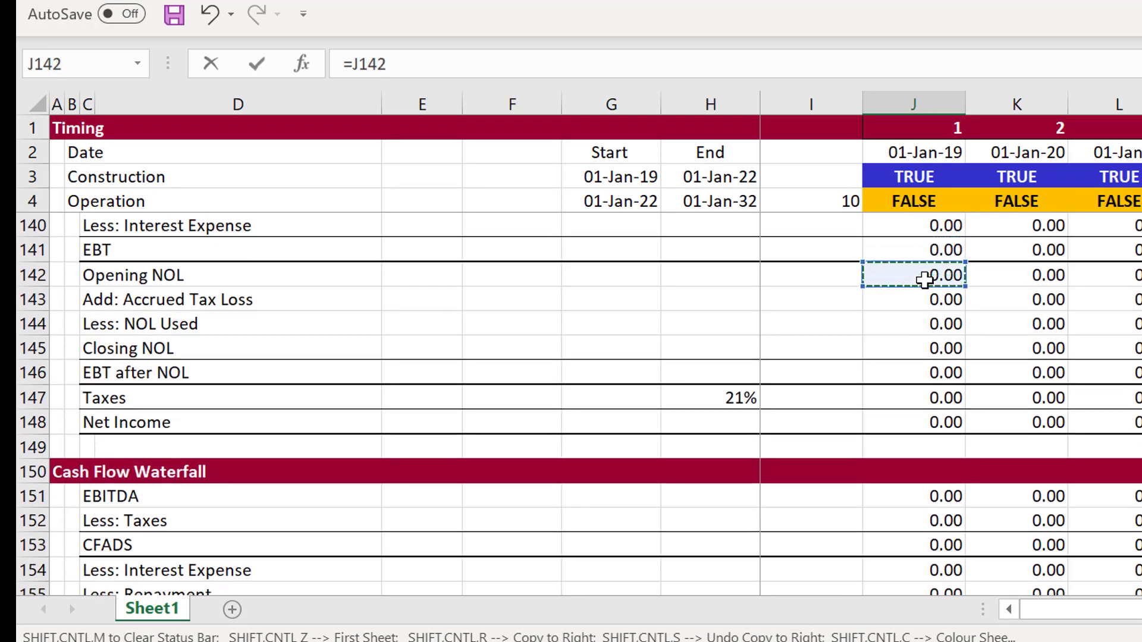
{"action": "key", "text": "Up"}
{"action": "key", "text": "Up"}
{"action": "key", "text": "Up"}
{"action": "key", "text": "Up"}
{"action": "key", "text": "Up"}
{"action": "key", "text": "Up"}
{"action": "key", "text": "Up"}
{"action": "key", "text": "Up"}
{"action": "key", "text": "Up"}
{"action": "key", "text": "Up"}
{"action": "key", "text": "Up"}
{"action": "key", "text": "Up"}
{"action": "key", "text": "Up"}
{"action": "key", "text": "Up"}
{"action": "key", "text": "Up"}
{"action": "key", "text": "Up"}
{"action": "key", "text": "Up"}
{"action": "key", "text": "Up"}
{"action": "key", "text": "Up"}
{"action": "key", "text": "Up"}
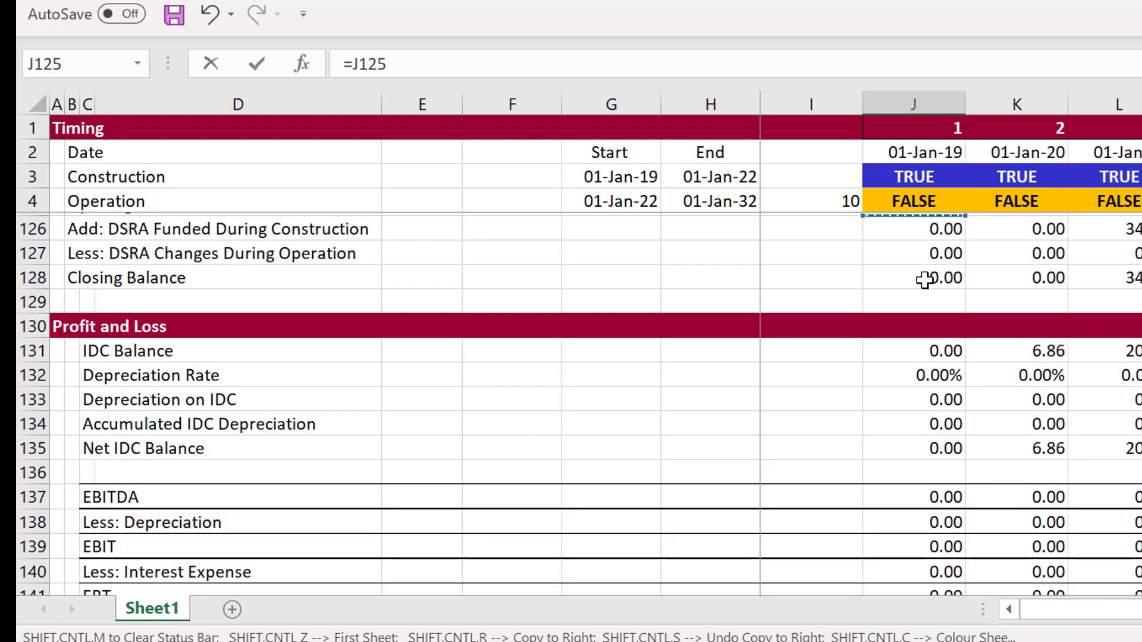
{"action": "key", "text": "Down"}
{"action": "key", "text": "Down"}
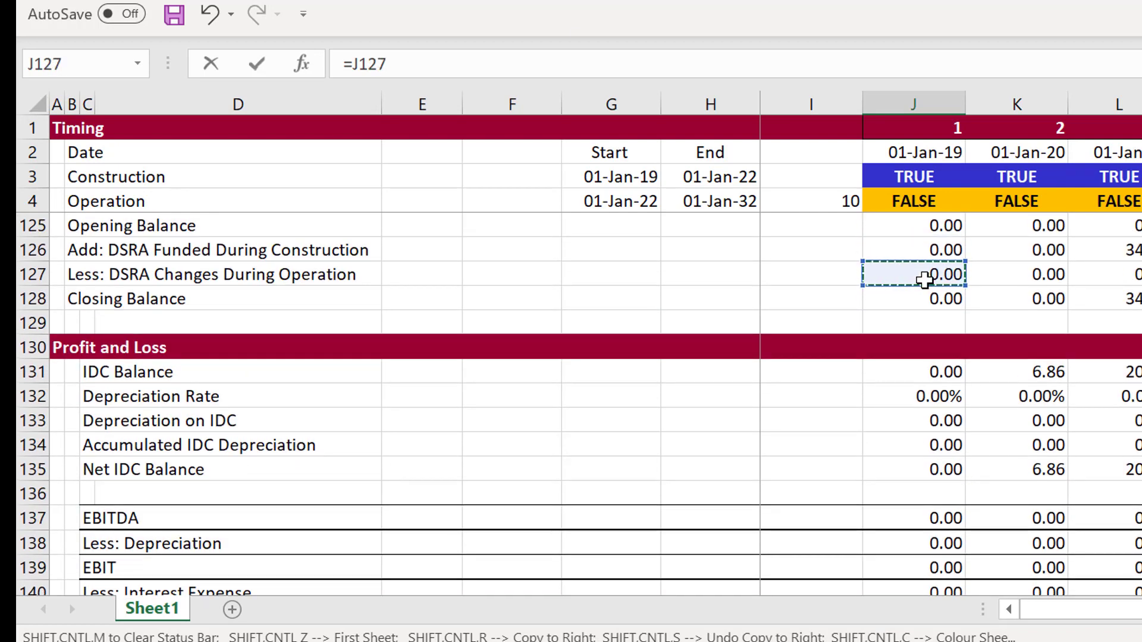
{"action": "key", "text": "Up"}
{"action": "key", "text": "Return"}
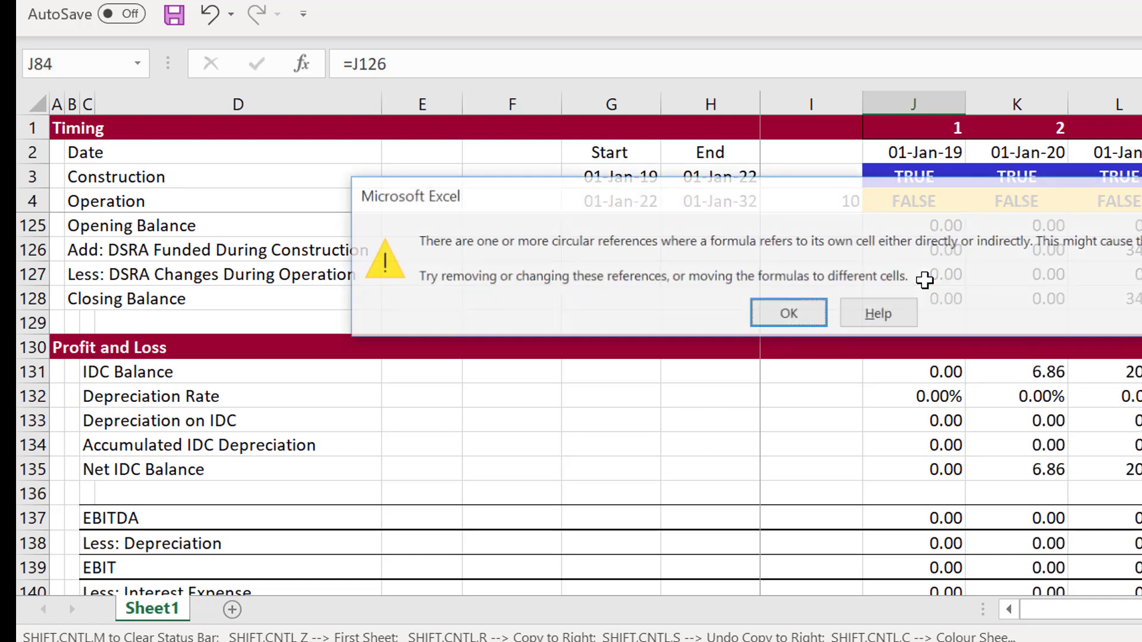
{"action": "key", "text": "Return"}
Step: Enable iterative calculation in the formula options so that the circular DSRA funding link can calculate
{"action": "key", "text": "Up"}
{"action": "key", "text": "Up"}
{"action": "key", "text": "Up"}
{"action": "key", "text": "Up"}
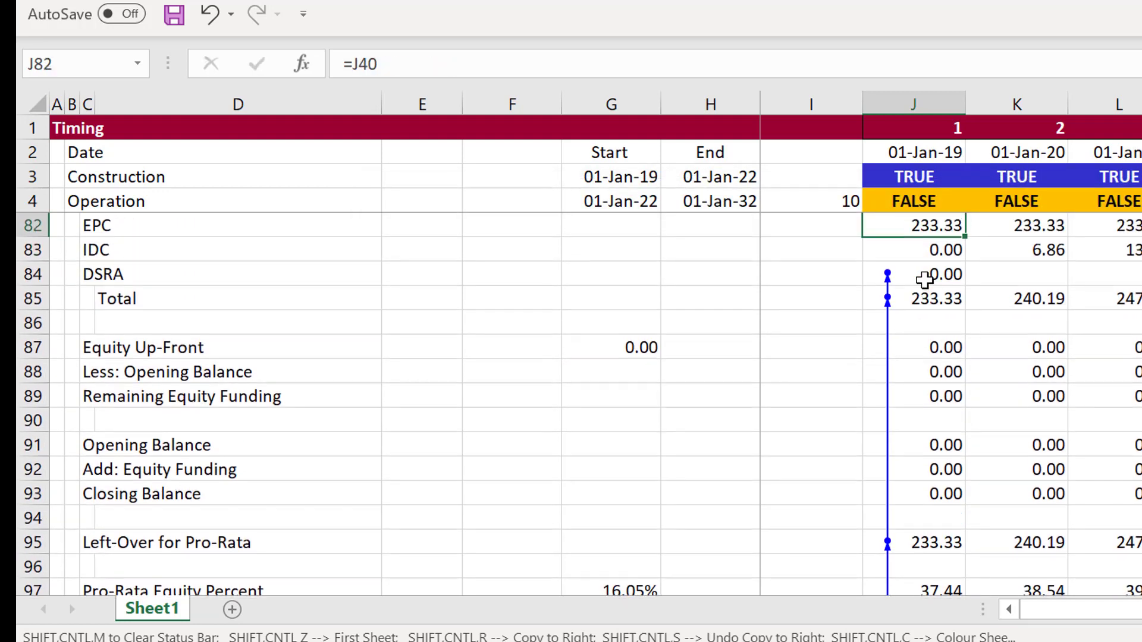
{"action": "key", "text": "Down"}
{"action": "key", "text": "Down"}
{"action": "key", "text": "Down"}
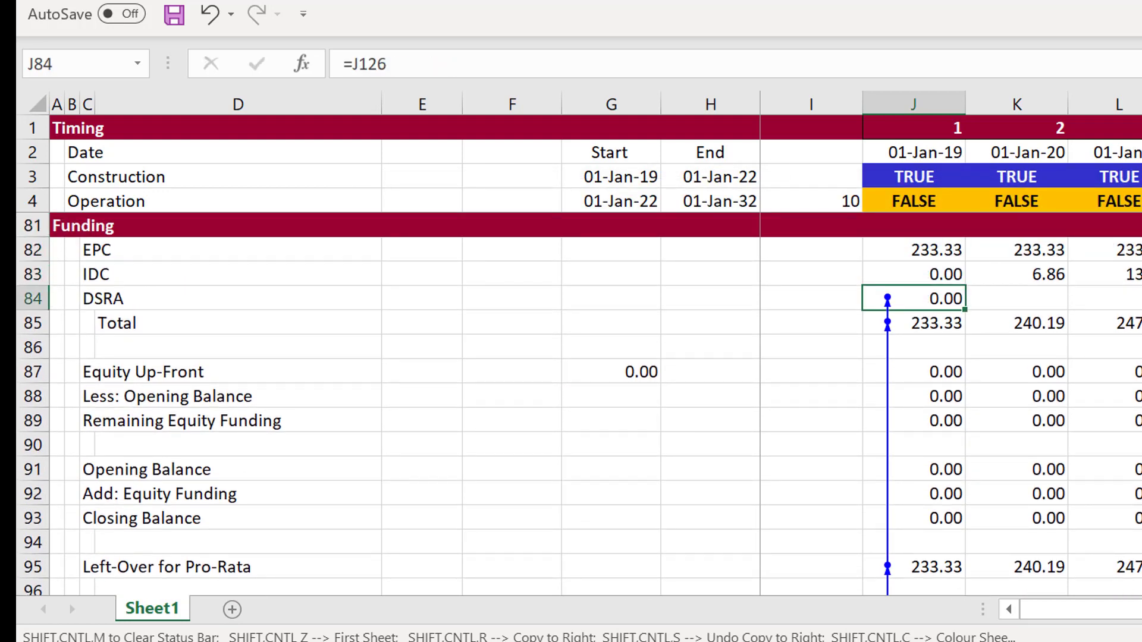
{"action": "key", "text": "alt+f"}
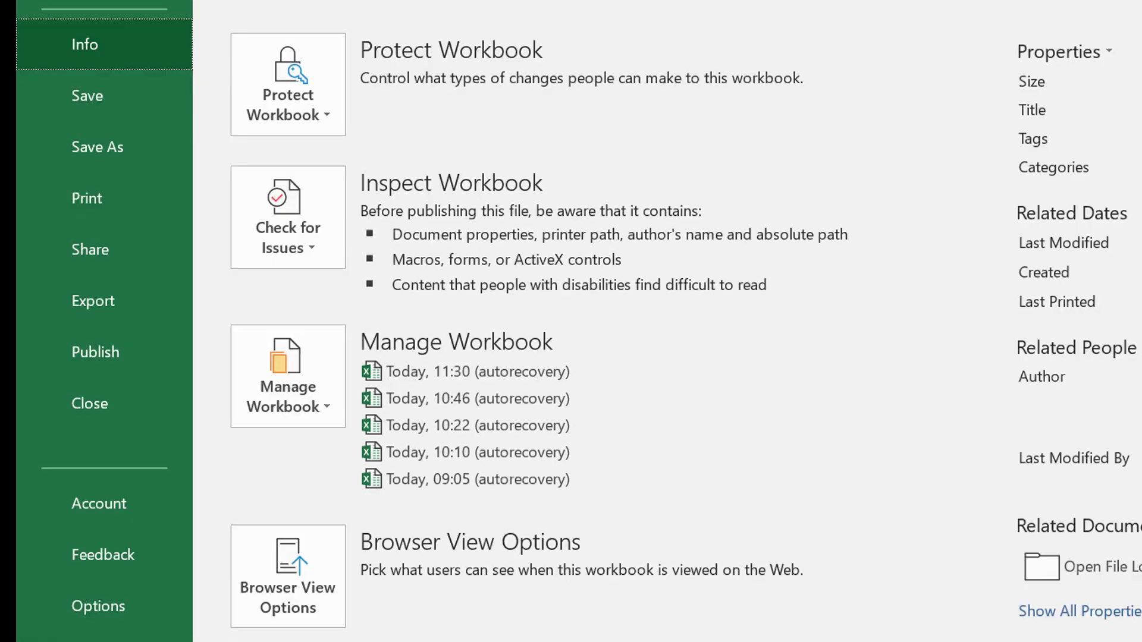
{"action": "left_click", "coordinate": [117, 605]}
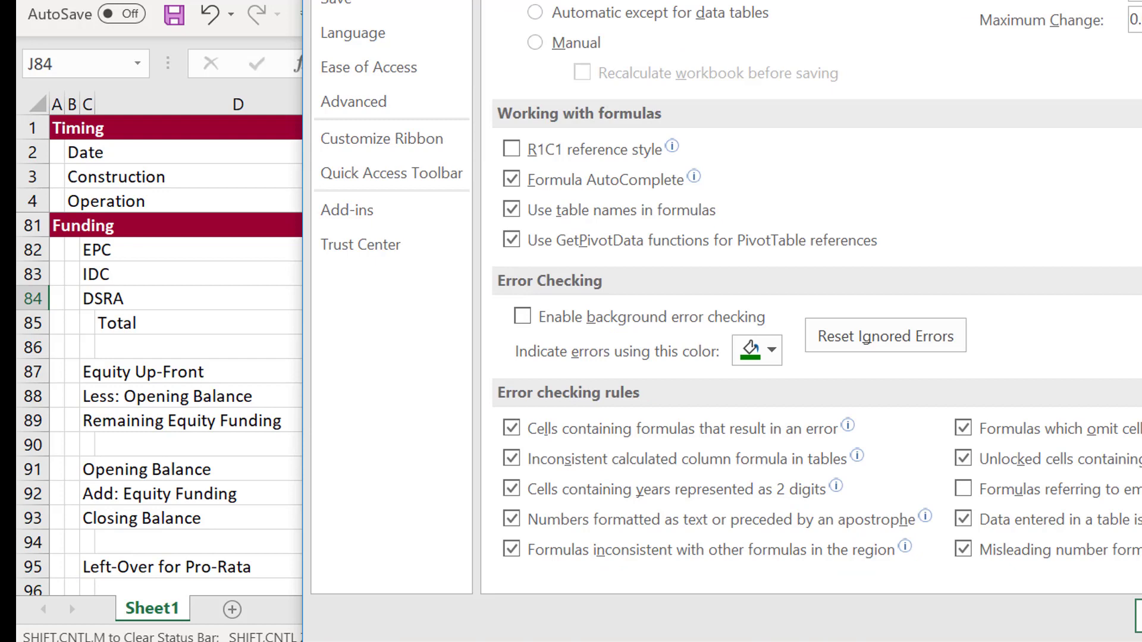
{"action": "left_click", "coordinate": [1138, 616]}
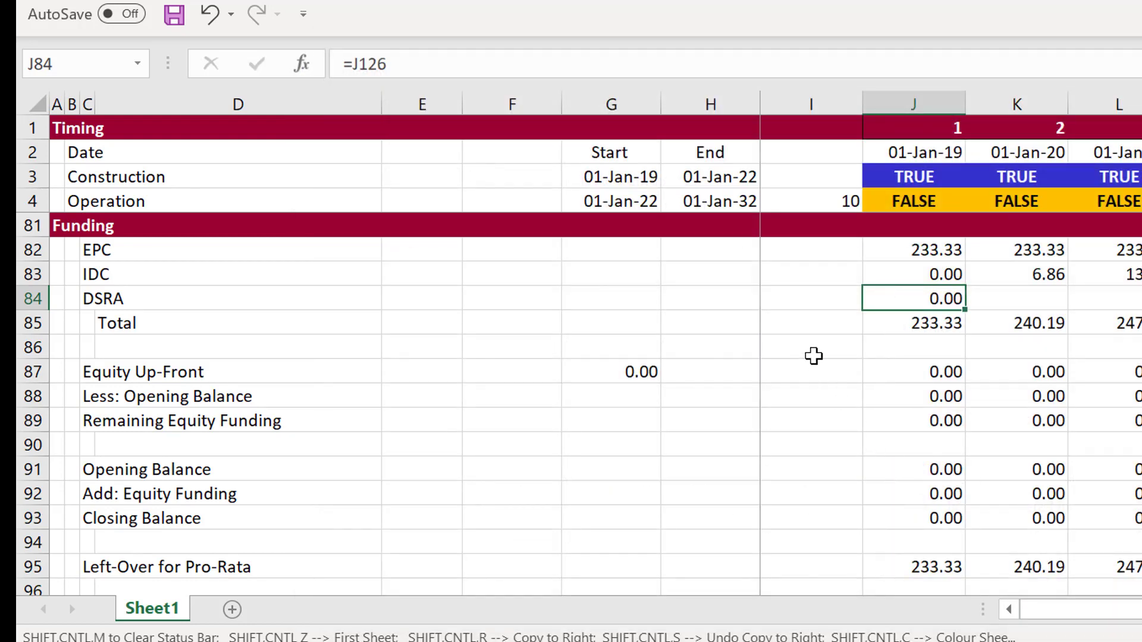
Step: Copy the DSRA formula in J84 to the right across all periods
{"action": "key", "text": "ctrl+shift+r"}
{"action": "key", "text": "Down"}
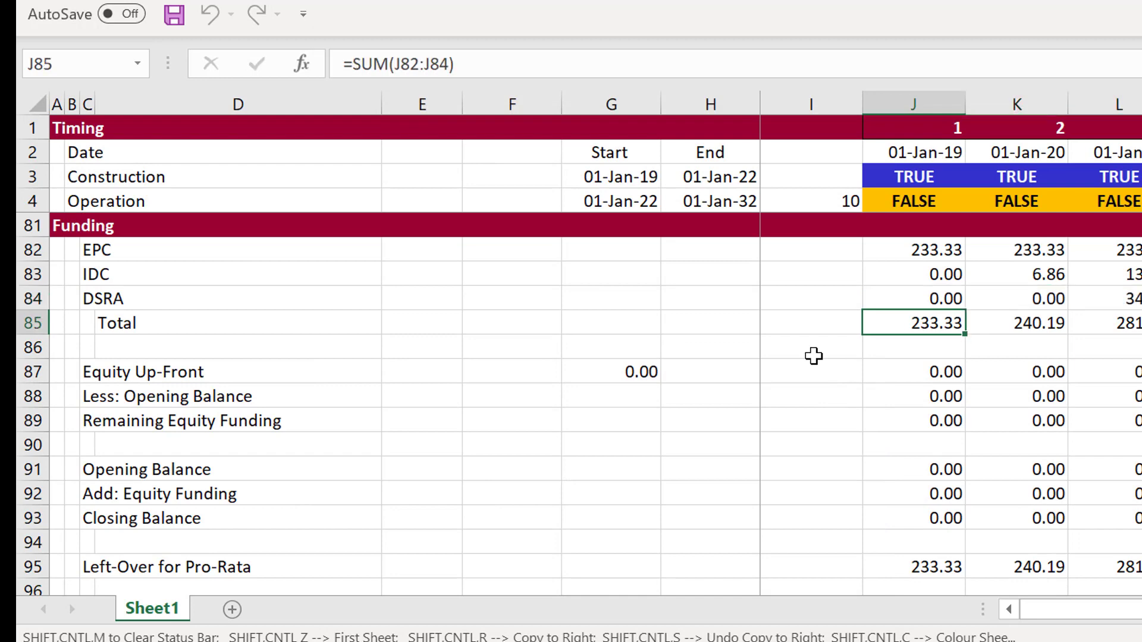
Step: Review the Balance Sheet's Debt Balance, Total Liabilities and Capital, and Difference rows across the periods
{"action": "key", "text": "Page_Down"}
{"action": "key", "text": "Page_Down"}
{"action": "key", "text": "Page_Down"}
{"action": "key", "text": "Page_Down"}
{"action": "key", "text": "Page_Down"}
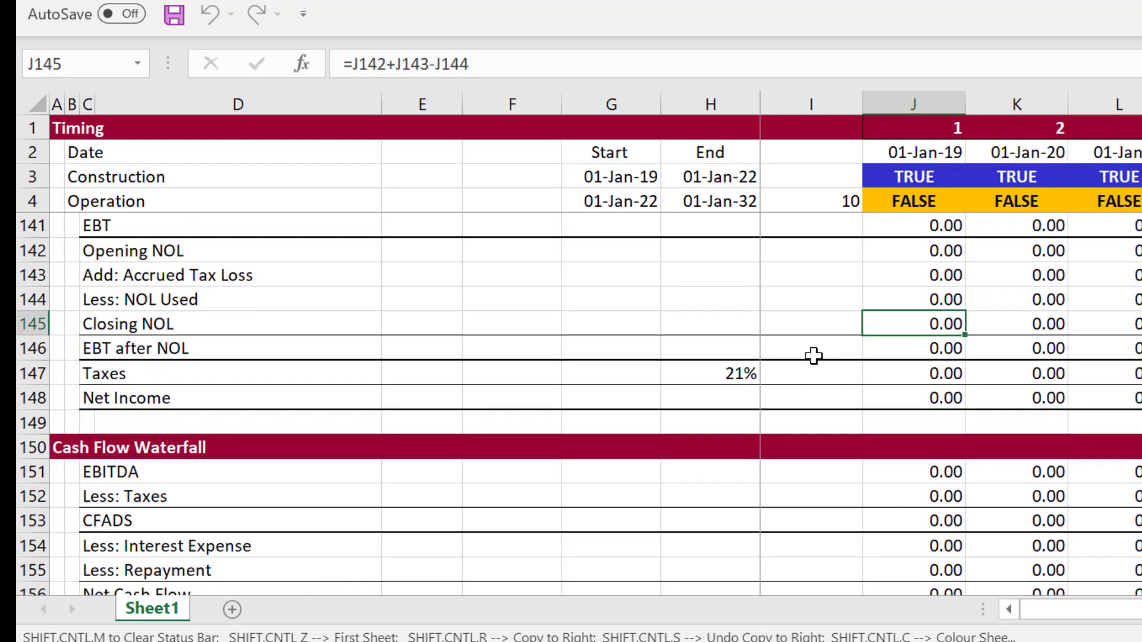
{"action": "key", "text": "Page_Down"}
{"action": "key", "text": "Page_Down"}
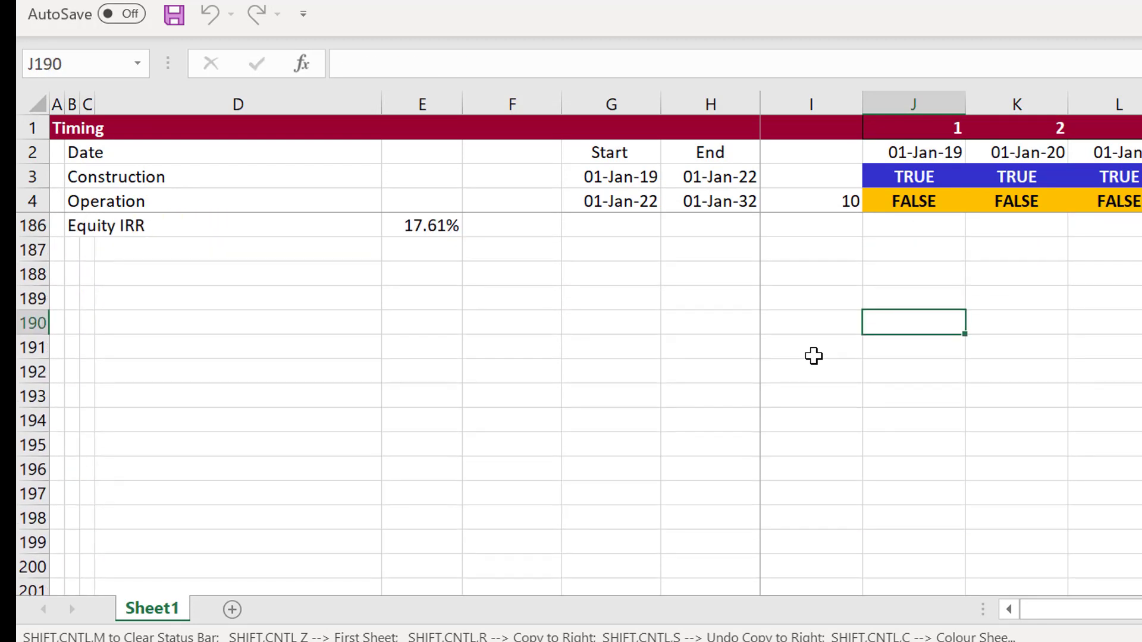
{"action": "key", "text": "Page_Up"}
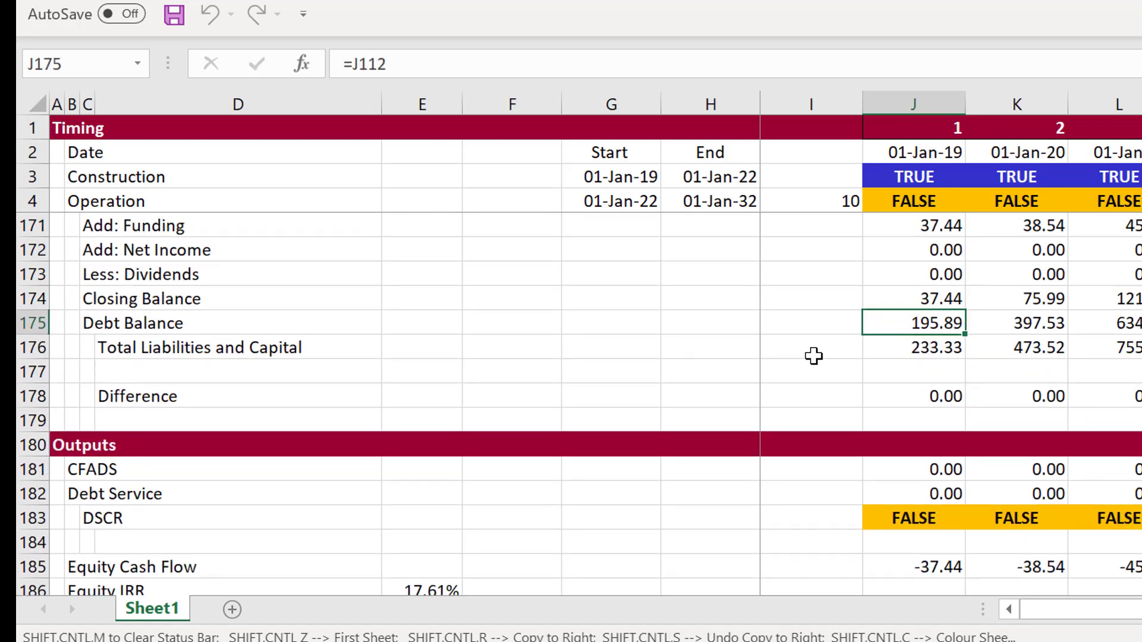
{"action": "key", "text": "Right"}
{"action": "key", "text": "Right"}
{"action": "key", "text": "Right"}
{"action": "key", "text": "Right"}
{"action": "key", "text": "Right"}
{"action": "key", "text": "Right"}
{"action": "key", "text": "Right"}
{"action": "key", "text": "Right"}
{"action": "key", "text": "Right"}
{"action": "key", "text": "Right"}
{"action": "key", "text": "Right"}
{"action": "key", "text": "Right"}
{"action": "key", "text": "Right"}
{"action": "key", "text": "Right"}
{"action": "key", "text": "Right"}
{"action": "key", "text": "Right"}
{"action": "key", "text": "Right"}
{"action": "key", "text": "Right"}
{"action": "key", "text": "Right"}
{"action": "key", "text": "Right"}
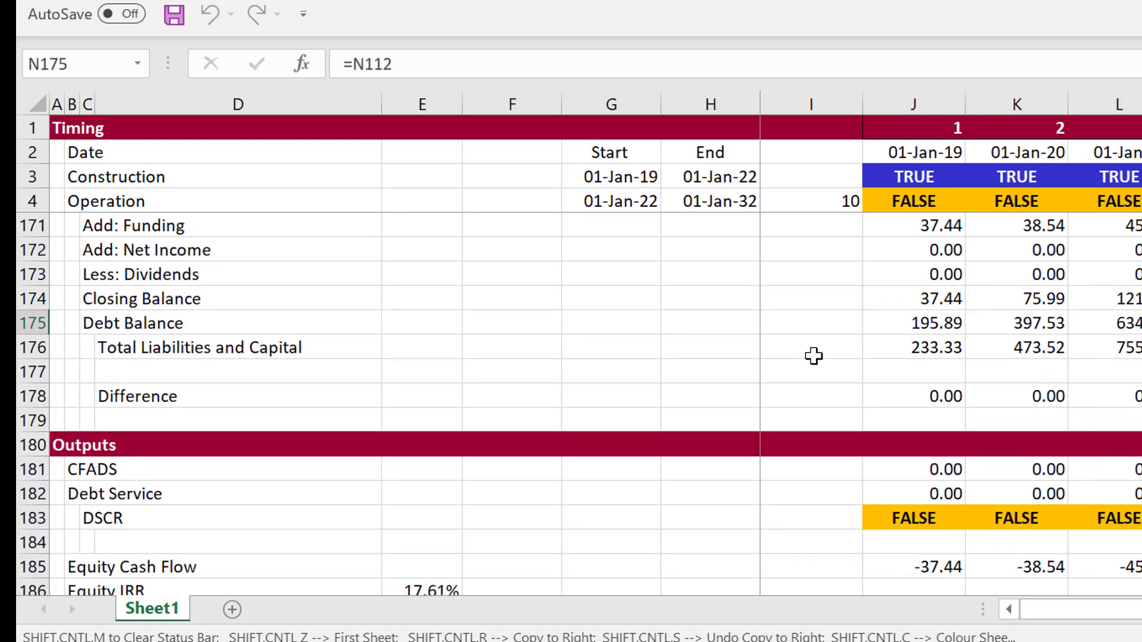
{"action": "key", "text": "Left"}
{"action": "key", "text": "Left"}
{"action": "key", "text": "Left"}
{"action": "key", "text": "Left"}
{"action": "key", "text": "Left"}
{"action": "key", "text": "Left"}
{"action": "key", "text": "Left"}
{"action": "key", "text": "Left"}
{"action": "key", "text": "Left"}
{"action": "key", "text": "Left"}
{"action": "key", "text": "Left"}
{"action": "key", "text": "Left"}
{"action": "key", "text": "Left"}
{"action": "key", "text": "Left"}
{"action": "key", "text": "Left"}
{"action": "key", "text": "Left"}
{"action": "key", "text": "Left"}
{"action": "key", "text": "Left"}
{"action": "key", "text": "Left"}
{"action": "key", "text": "Left"}
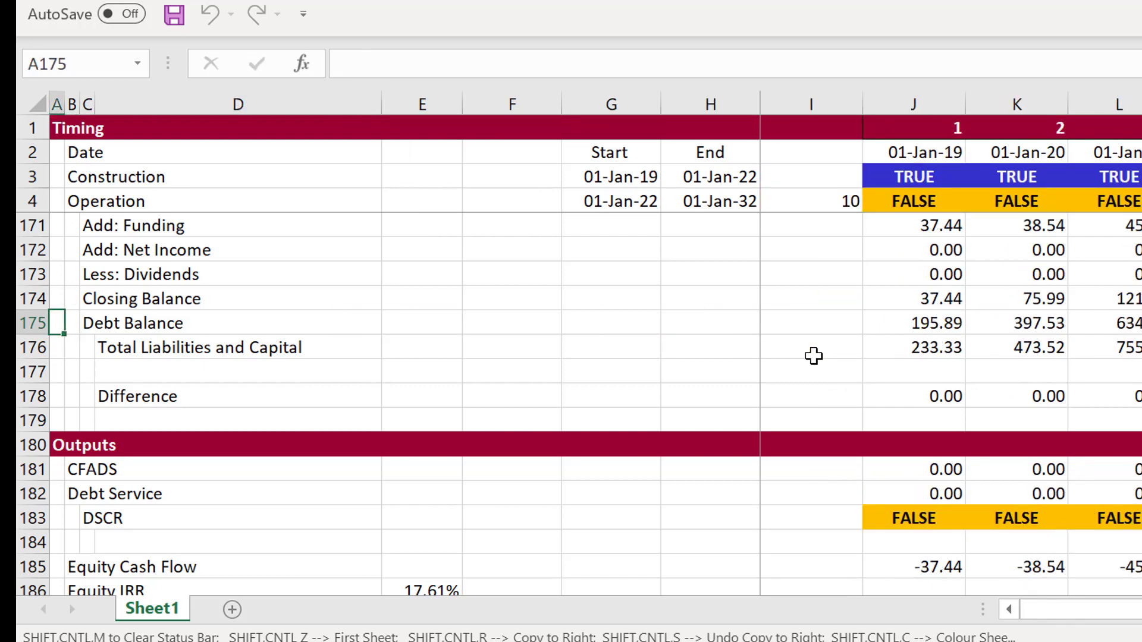
Step: Examine the Uses part of Sources and Uses, checking the IDC and DSRA cells in column I
{"action": "key", "text": "Page_Up"}
{"action": "key", "text": "Page_Up"}
{"action": "key", "text": "Page_Up"}
{"action": "key", "text": "Page_Up"}
{"action": "key", "text": "Page_Up"}
{"action": "key", "text": "Page_Up"}
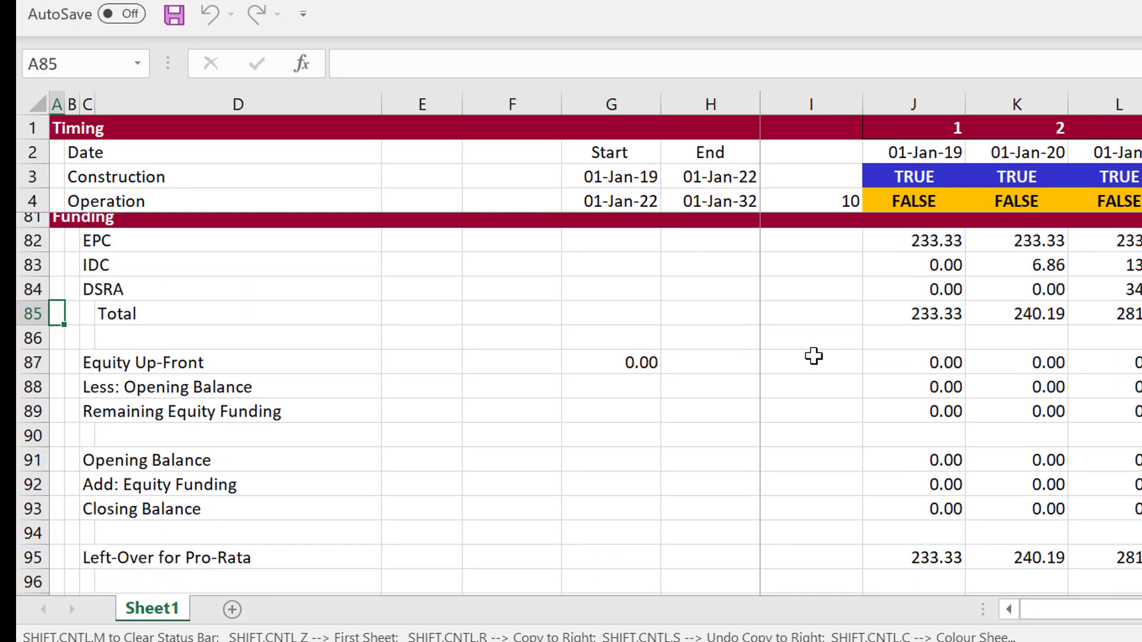
{"action": "key", "text": "Page_Up"}
{"action": "key", "text": "Page_Up"}
{"action": "key", "text": "Page_Up"}
{"action": "key", "text": "Page_Down"}
{"action": "key", "text": "Down"}
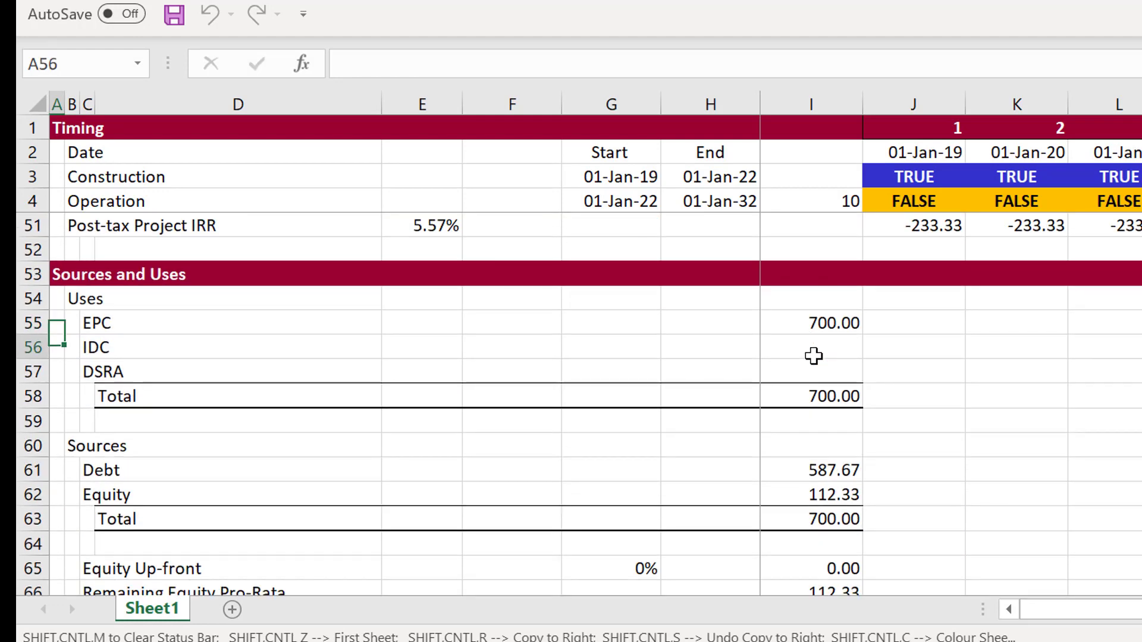
{"action": "key", "text": "Right"}
{"action": "key", "text": "Right"}
{"action": "key", "text": "Right"}
{"action": "key", "text": "Right"}
{"action": "key", "text": "Right"}
{"action": "key", "text": "Right"}
{"action": "key", "text": "Right"}
{"action": "key", "text": "Right"}
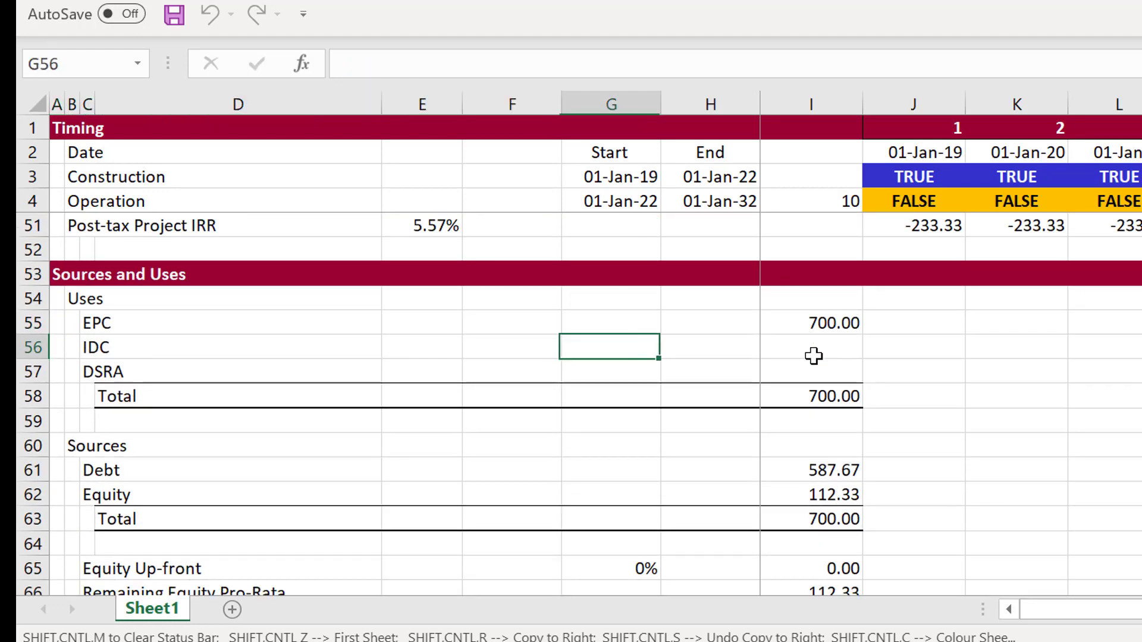
{"action": "key", "text": "Down"}
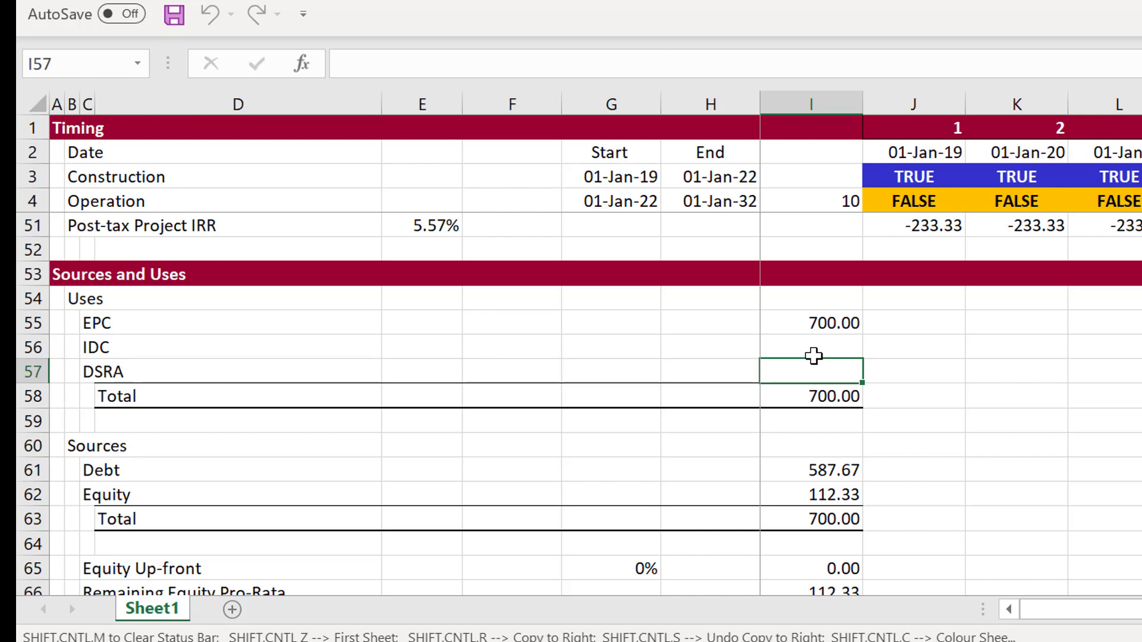
Step: Examine the CFADS formula in row 72 of the Sculpting section across the first periods
{"action": "key", "text": "Page_Down"}
{"action": "key", "text": "Down"}
{"action": "key", "text": "Up"}
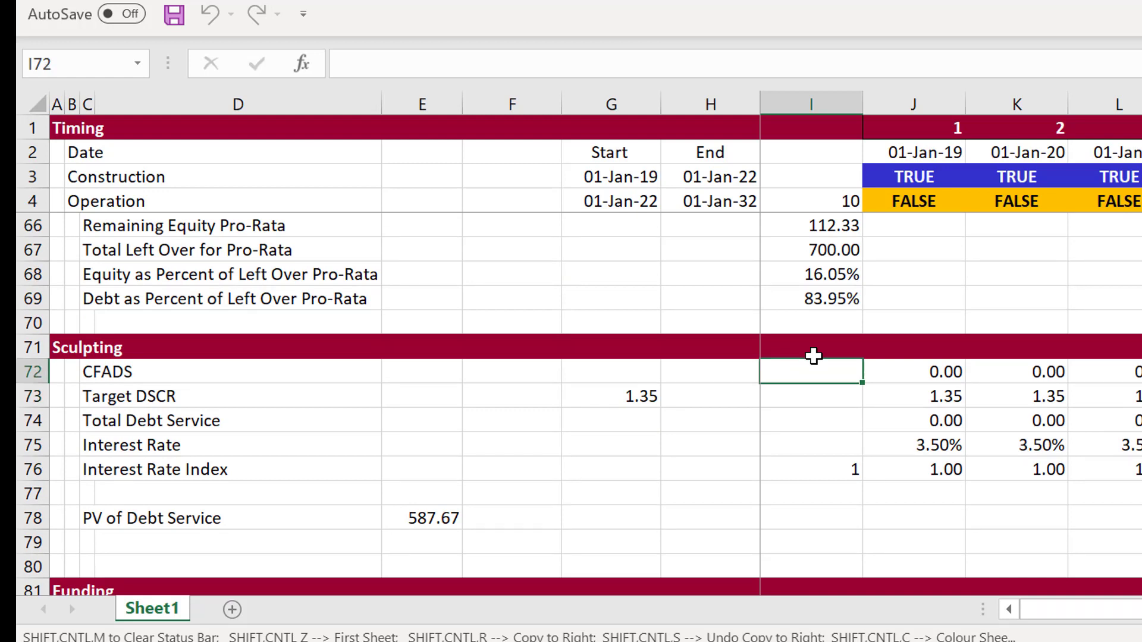
{"action": "key", "text": "Right"}
{"action": "key", "text": "Right"}
{"action": "key", "text": "Left"}
{"action": "key", "text": "Right"}
{"action": "key", "text": "Right"}
{"action": "key", "text": "Right"}
{"action": "key", "text": "Right"}
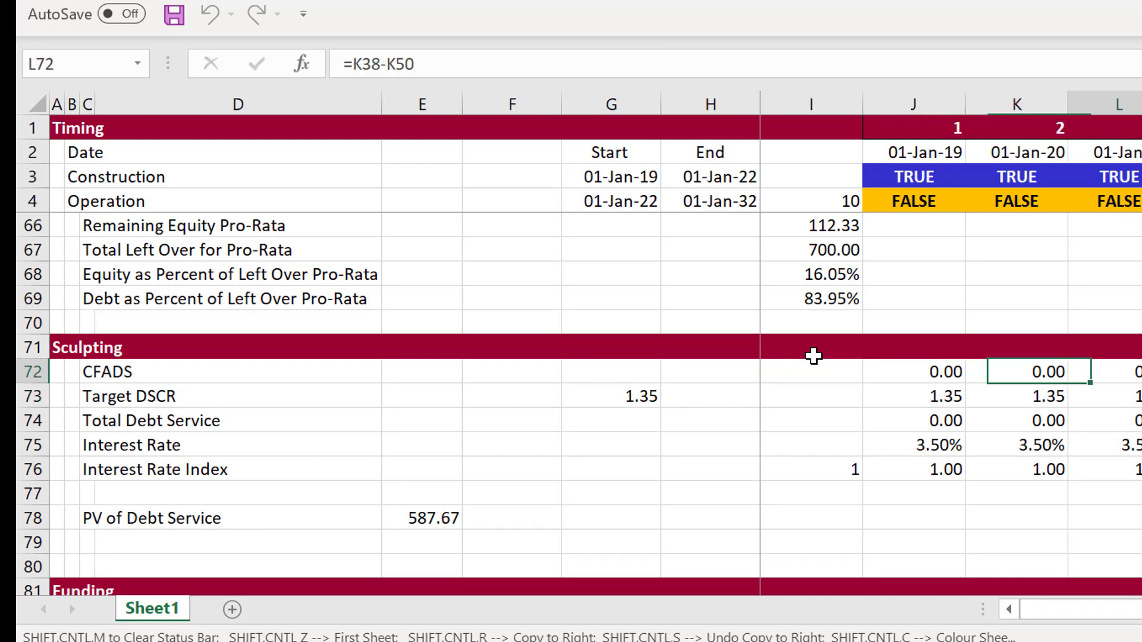
{"action": "key", "text": "Left"}
{"action": "key", "text": "Left"}
{"action": "key", "text": "Left"}
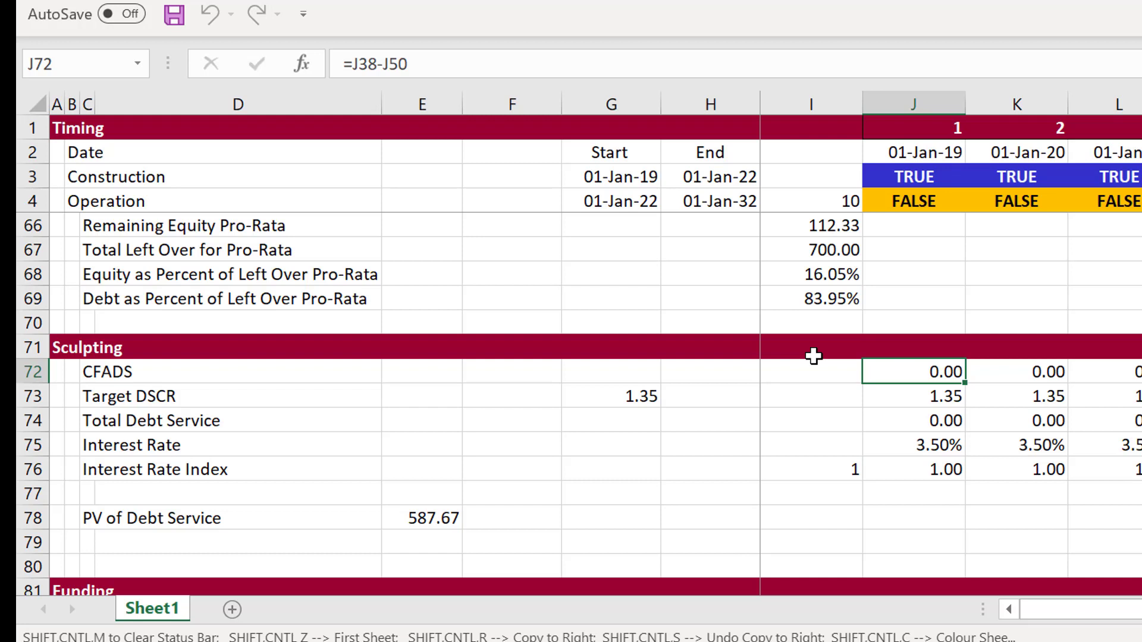
Step: Compare with the CFADS formula in J153 of the Cash Flow Waterfall and the Taxes row in Profit and Loss
{"action": "key", "text": "Page_Down"}
{"action": "key", "text": "Page_Down"}
{"action": "key", "text": "Page_Down"}
{"action": "key", "text": "Page_Down"}
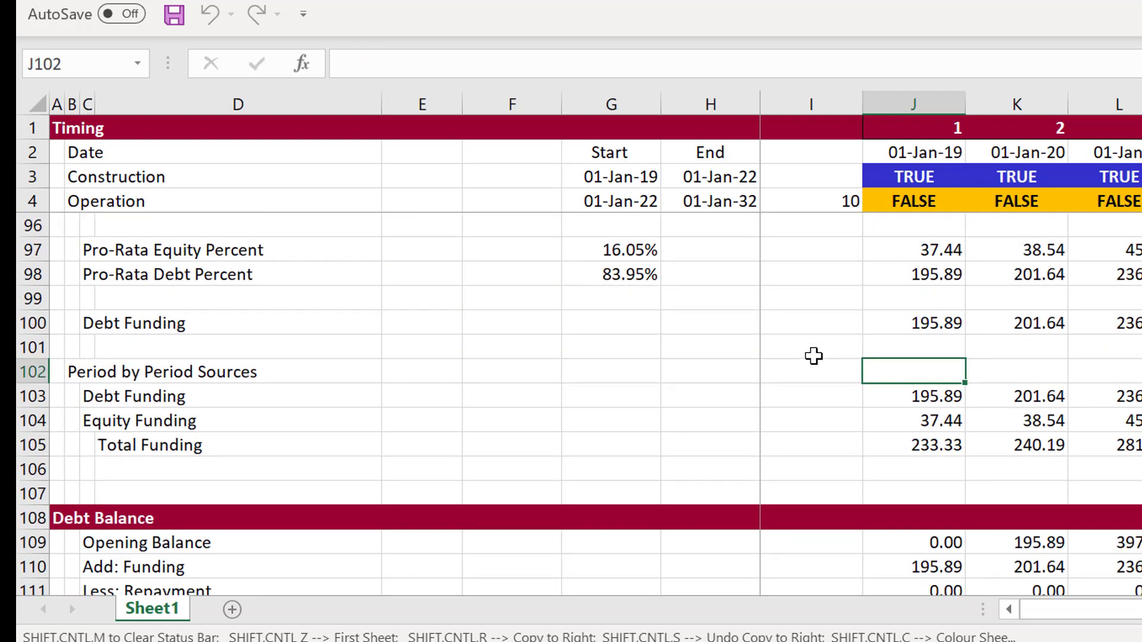
{"action": "key", "text": "Page_Down"}
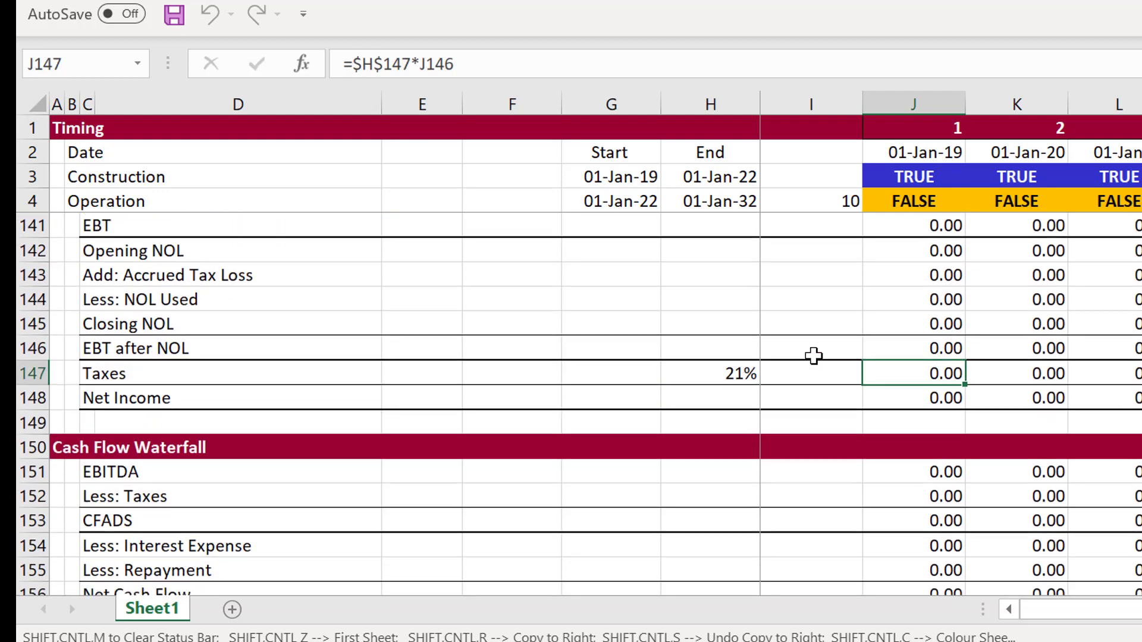
{"action": "key", "text": "Down"}
{"action": "key", "text": "Down"}
{"action": "key", "text": "Down"}
{"action": "key", "text": "Down"}
{"action": "key", "text": "Down"}
{"action": "key", "text": "Down"}
{"action": "key", "text": "Down"}
{"action": "key", "text": "Down"}
{"action": "key", "text": "Down"}
{"action": "key", "text": "Up"}
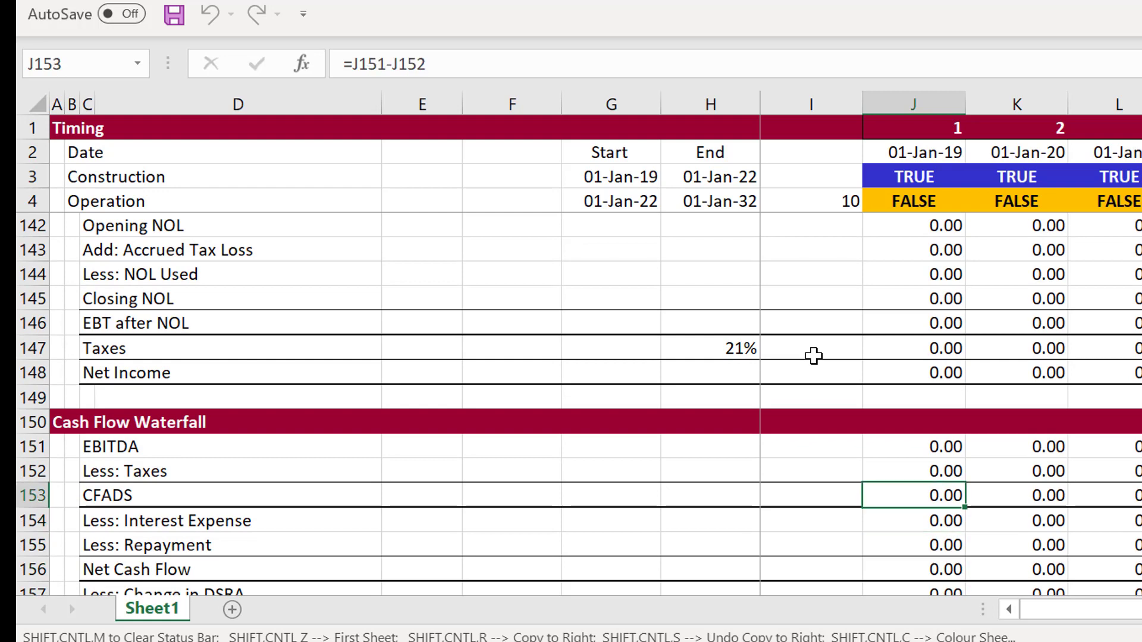
Step: Look back through the Profit and Loss and project cash flow sections to the Timing and Operating inputs
{"action": "key", "text": "Page_Up"}
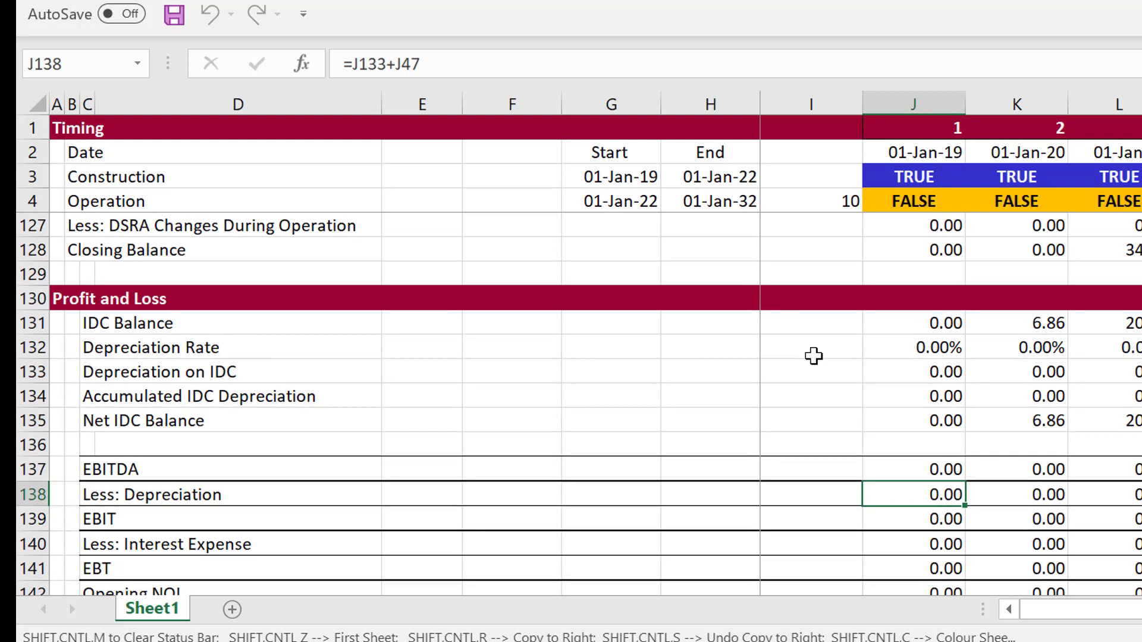
{"action": "key", "text": "Page_Up"}
{"action": "key", "text": "Page_Up"}
{"action": "key", "text": "Page_Up"}
{"action": "key", "text": "Page_Up"}
{"action": "key", "text": "Page_Up"}
{"action": "key", "text": "Page_Up"}
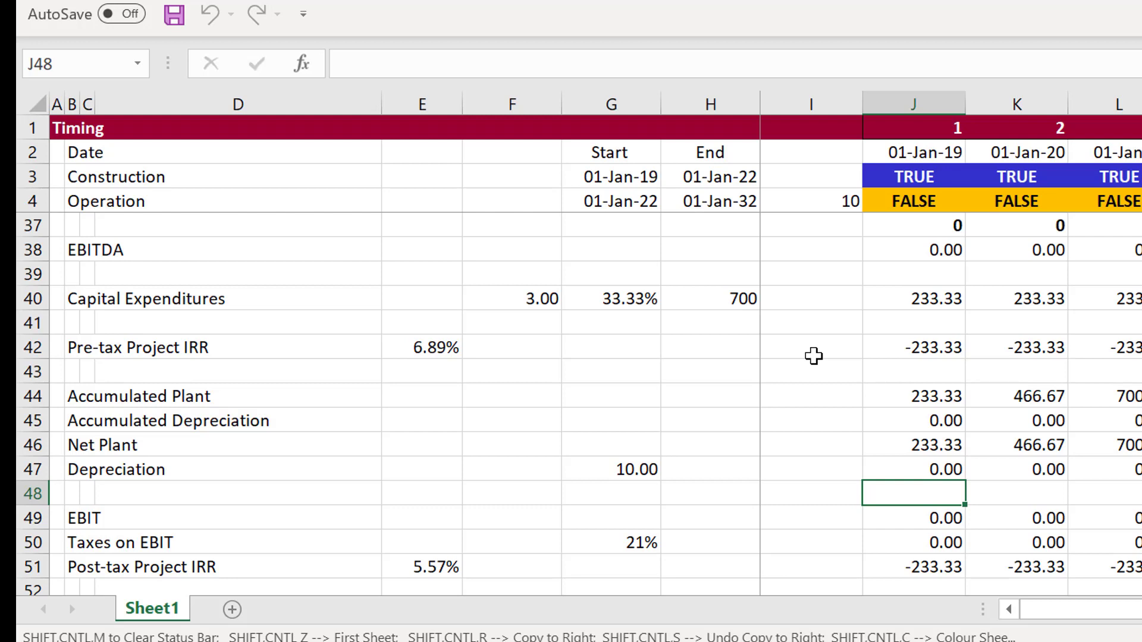
{"action": "key", "text": "Page_Up"}
{"action": "key", "text": "Page_Up"}
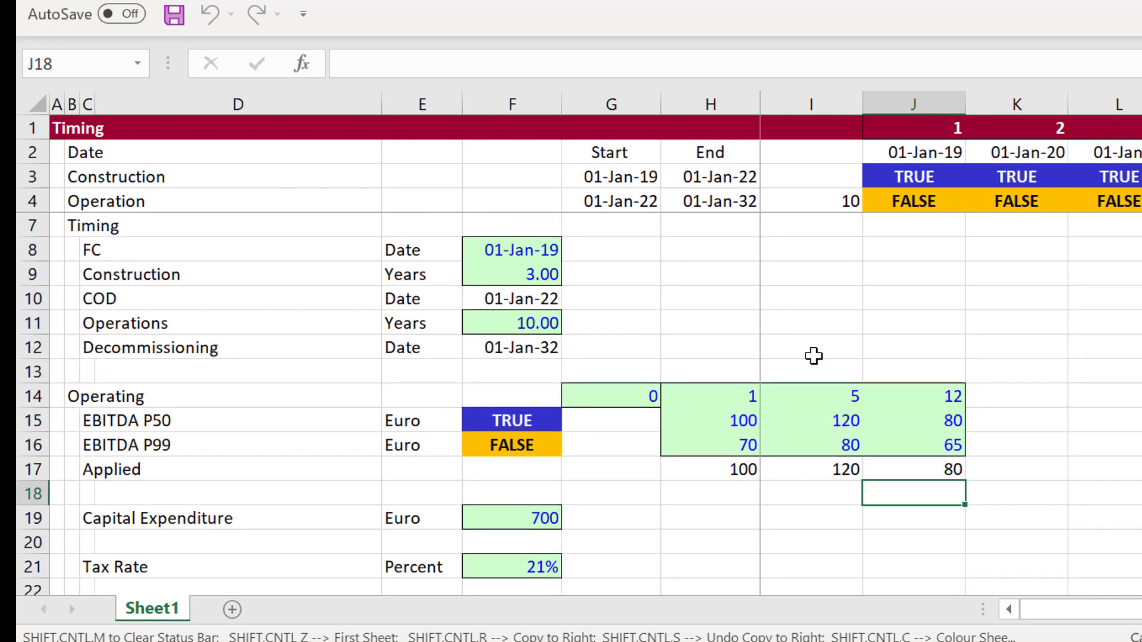
{"action": "left_click", "coordinate": [866, 331]}
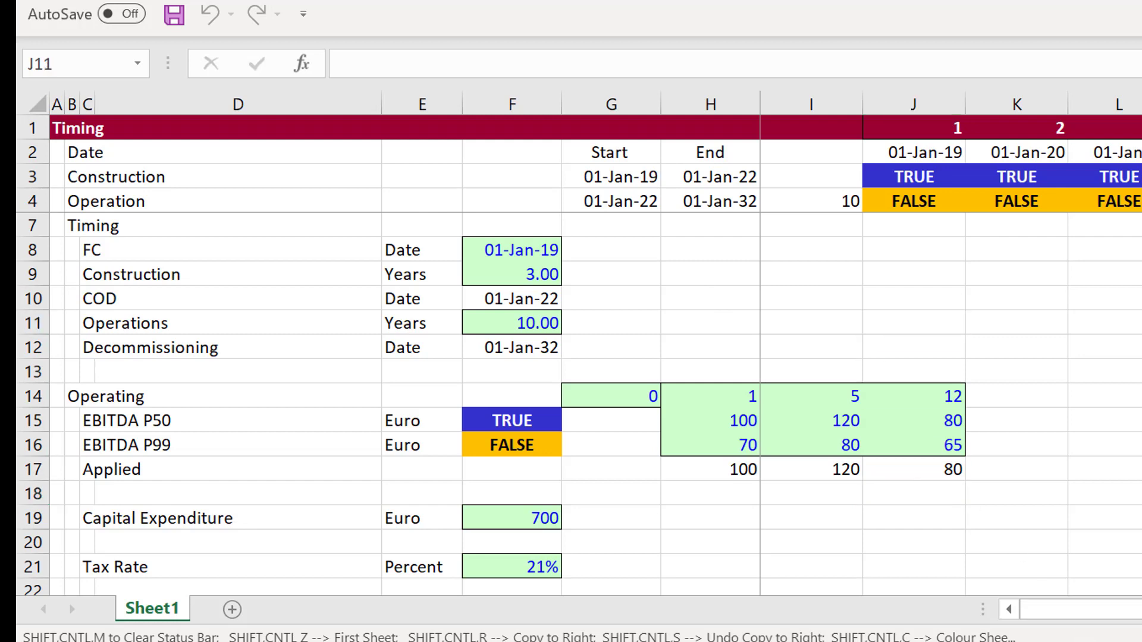